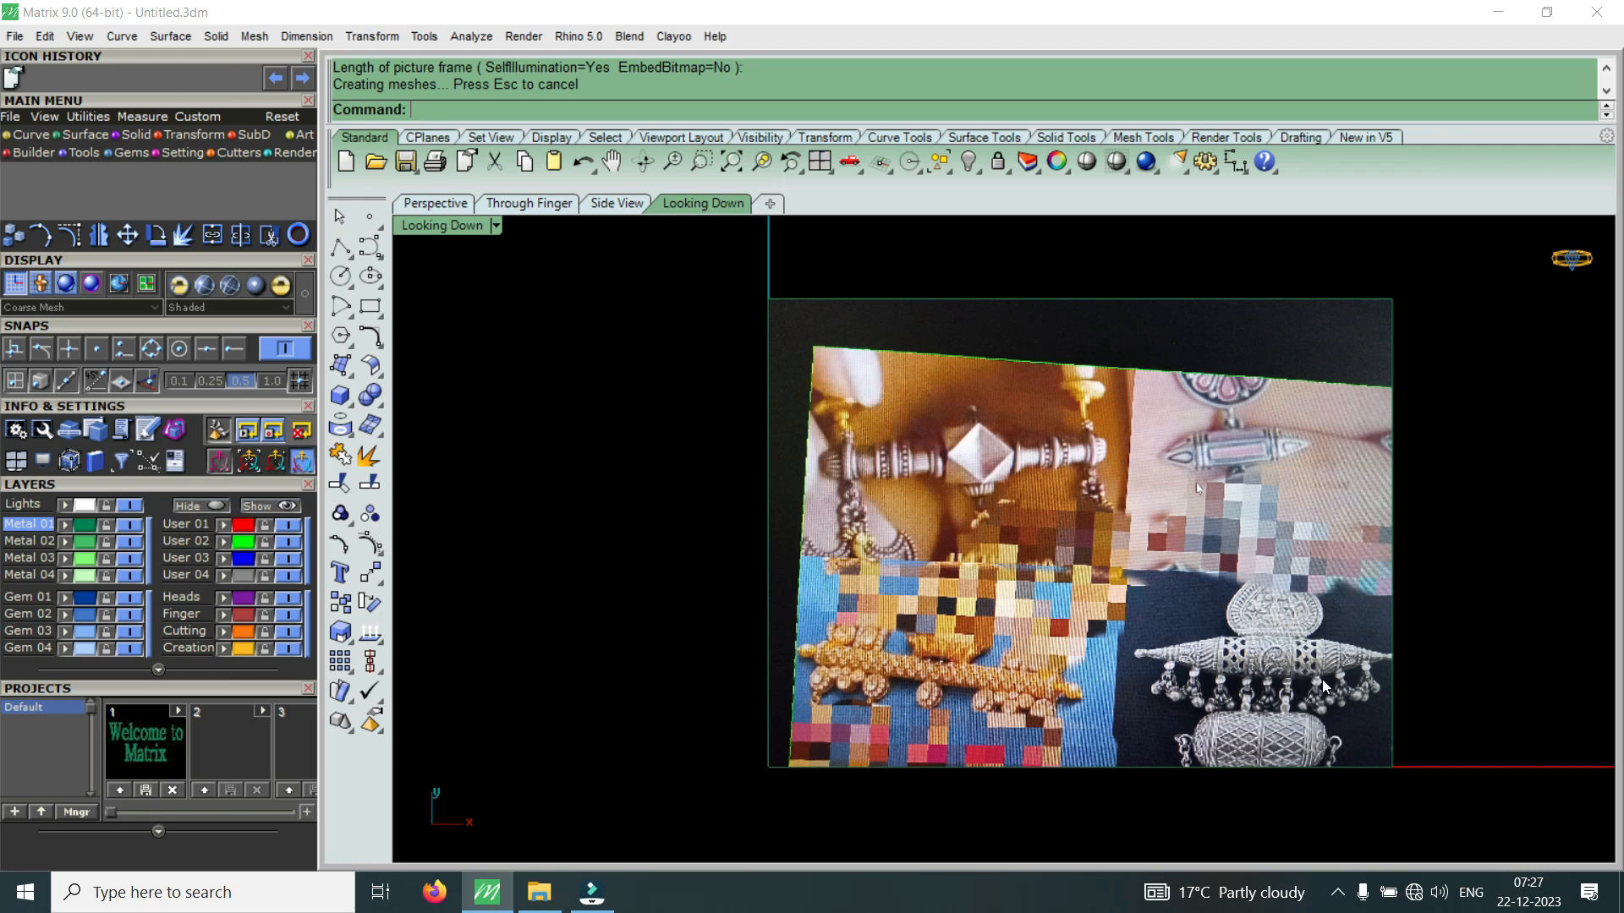
Examine the jewellery reference photos in the picture frame up close, including the faceted bar and the silver pendants
scroll(1337, 670, up, 2)
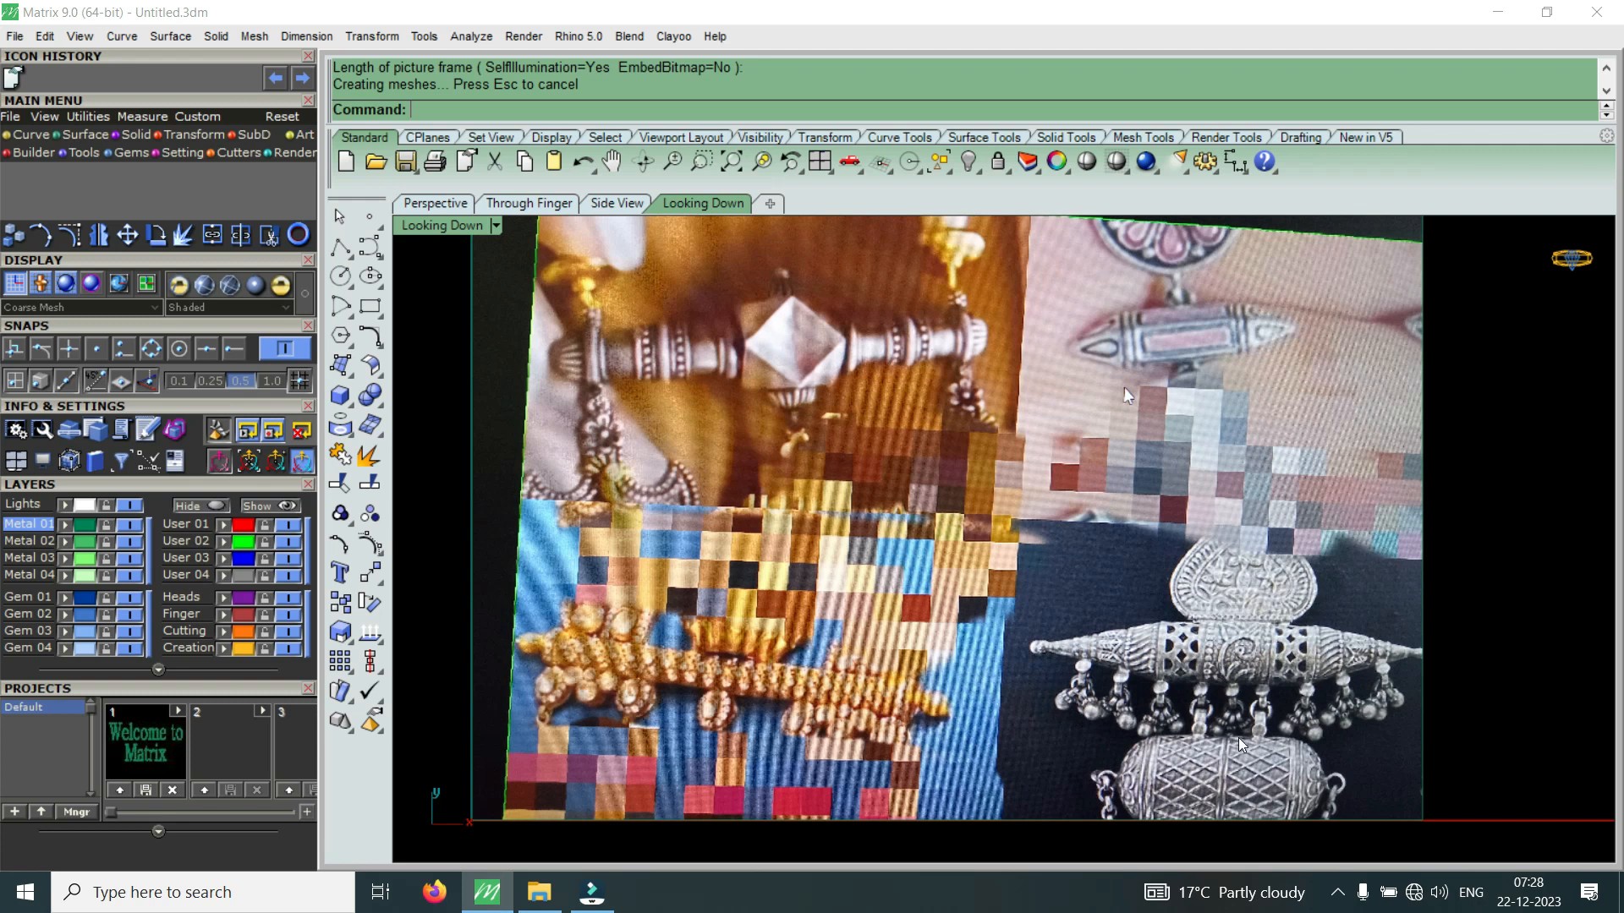
scroll(1247, 742, down, 3)
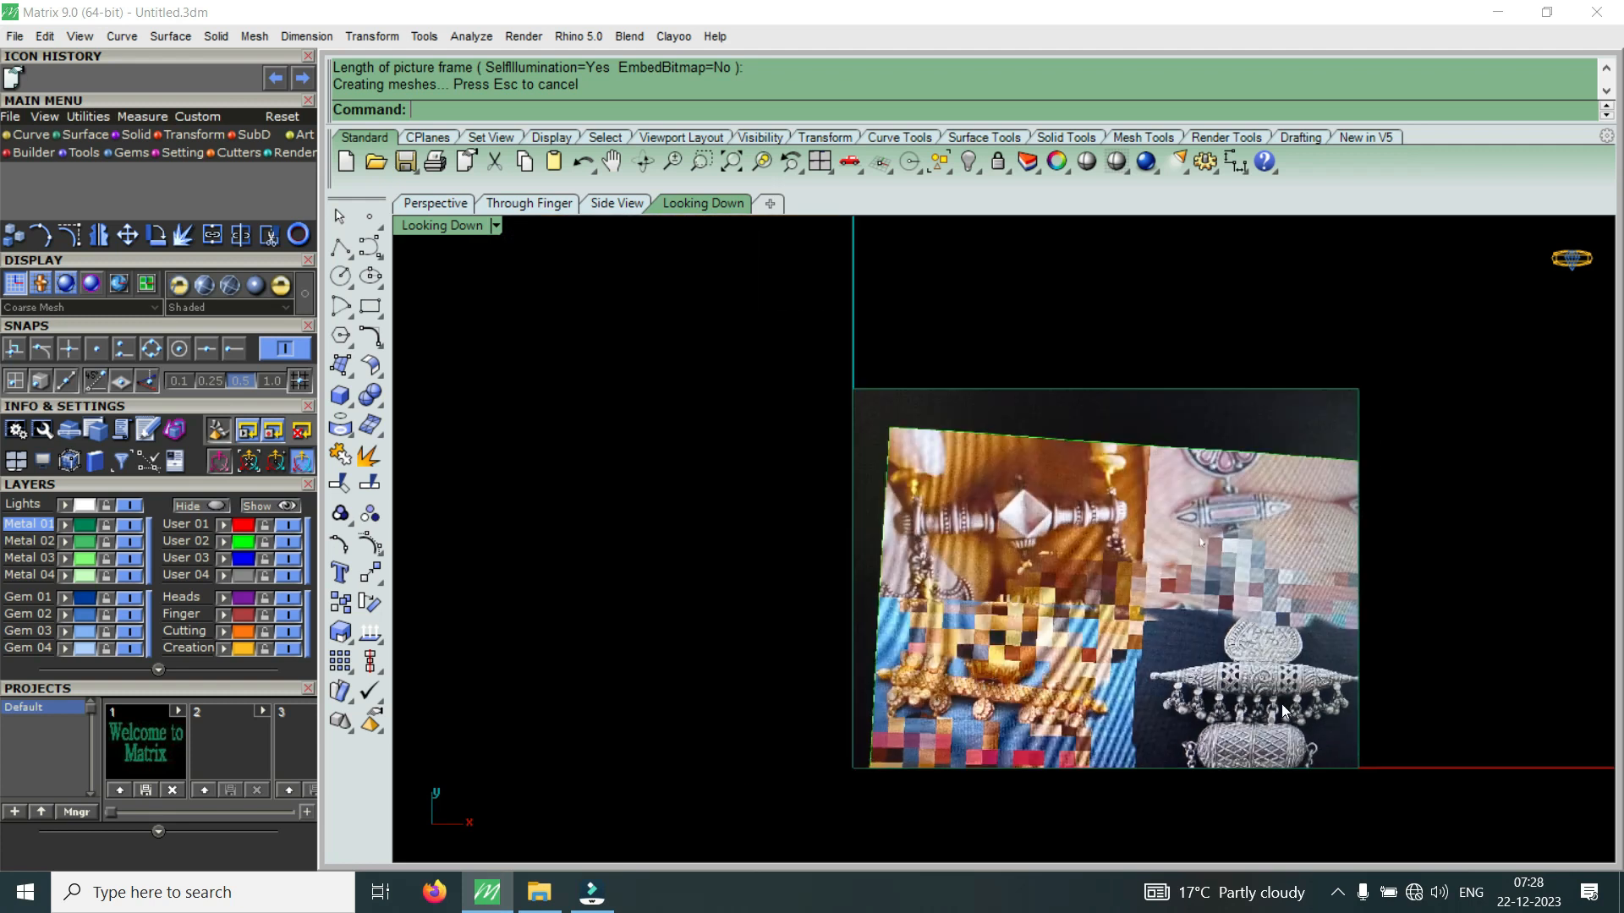
scroll(1086, 470, up, 3)
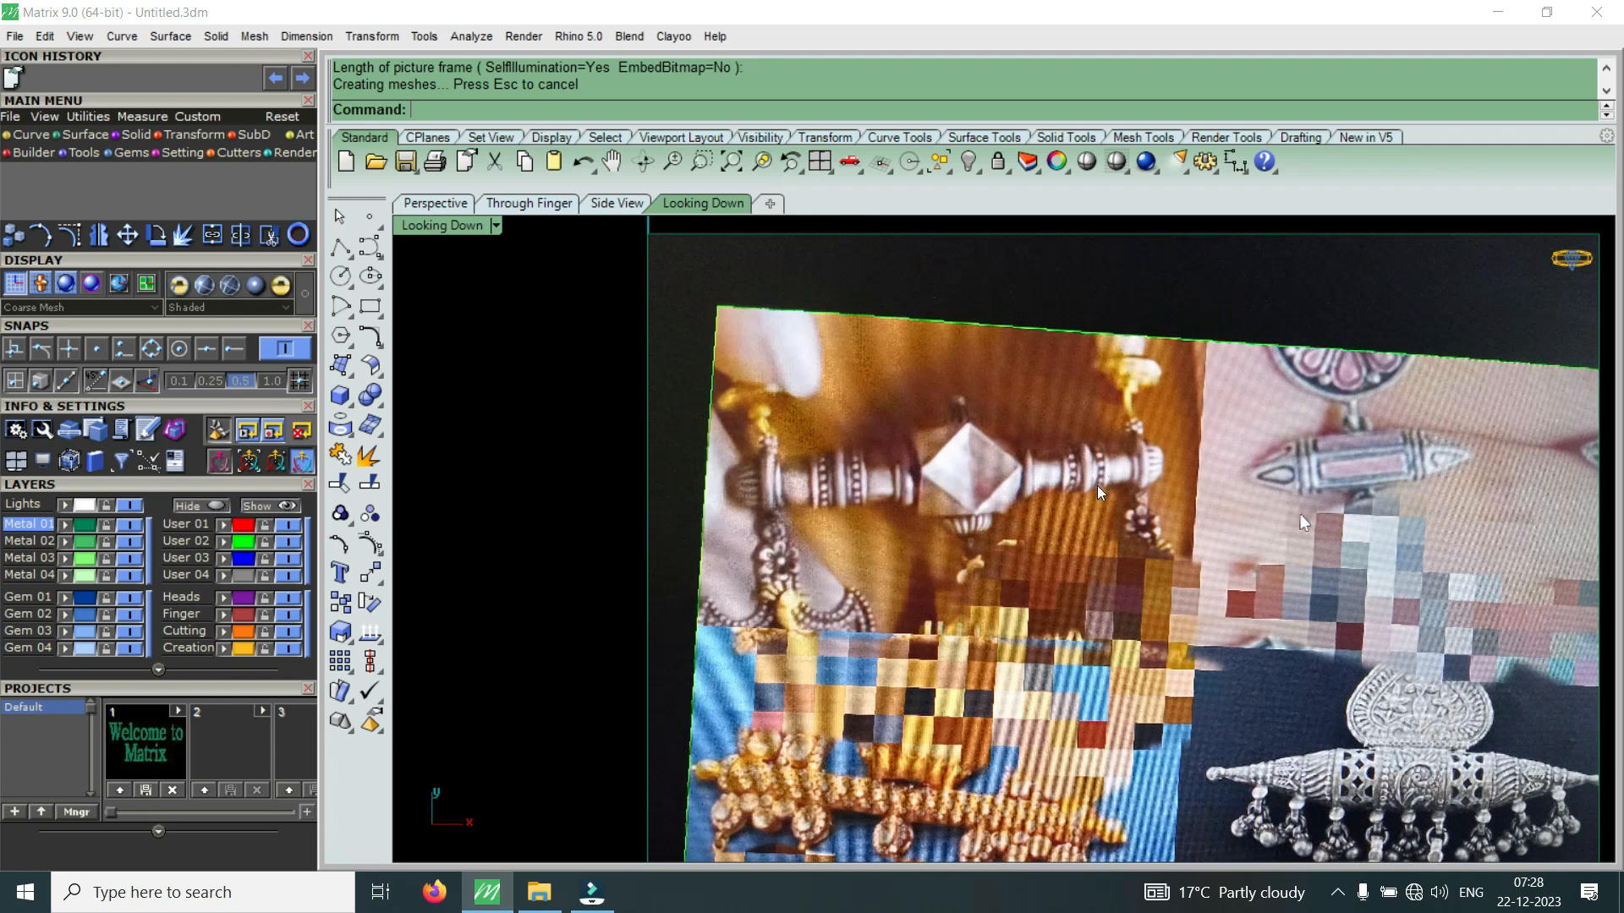
scroll(967, 463, down, 3)
scroll(1129, 581, up, 1)
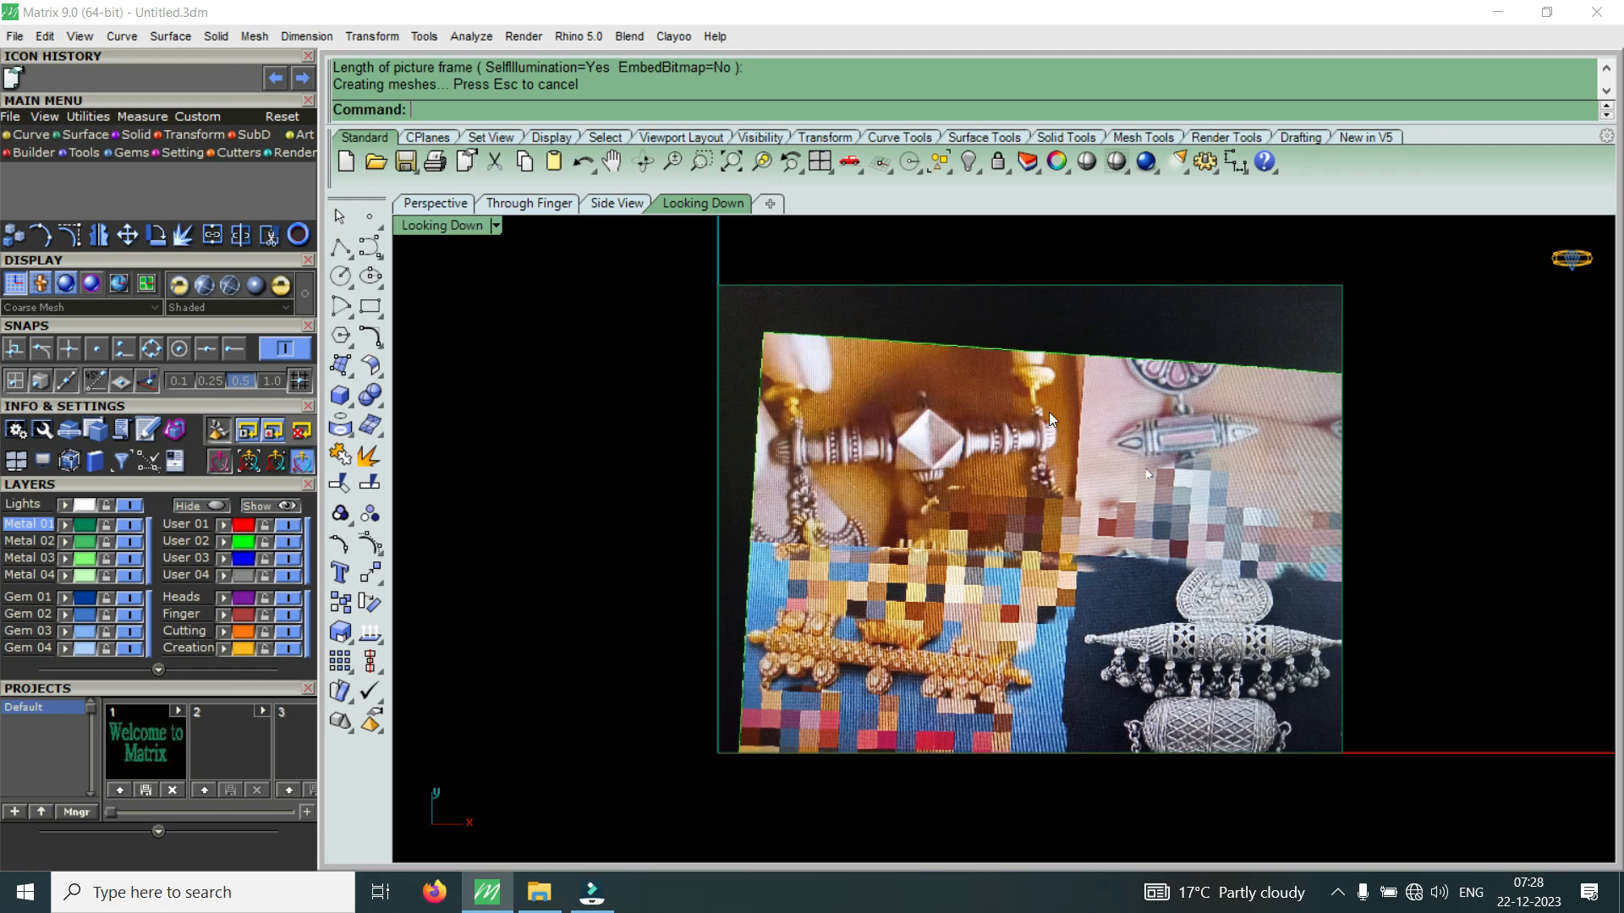
scroll(929, 444, up, 3)
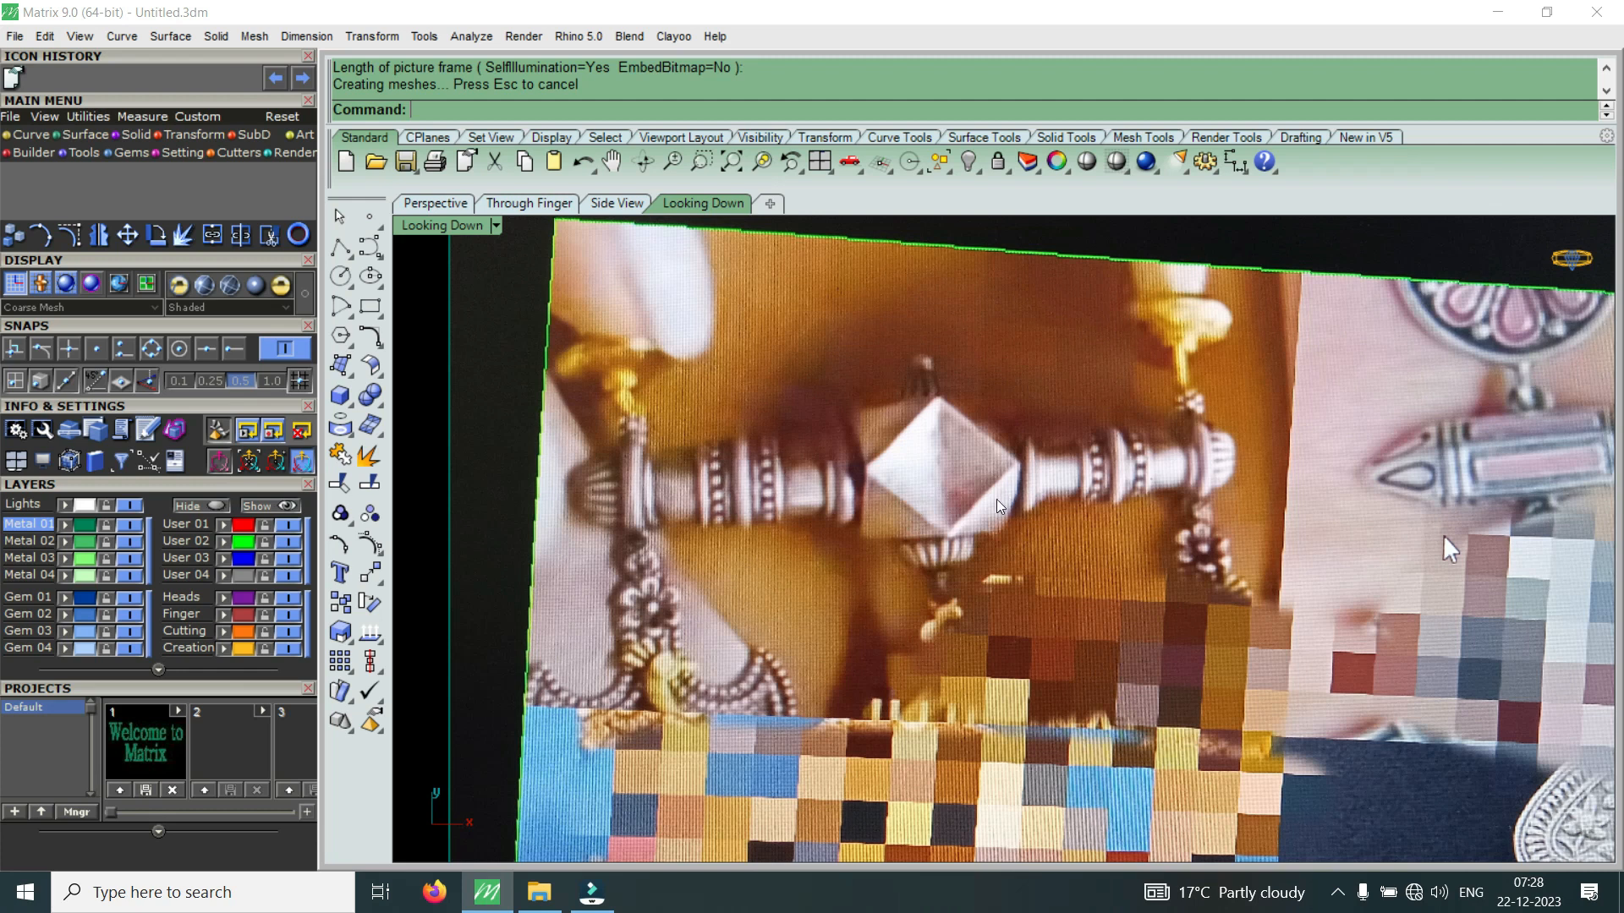
scroll(1015, 496, down, 3)
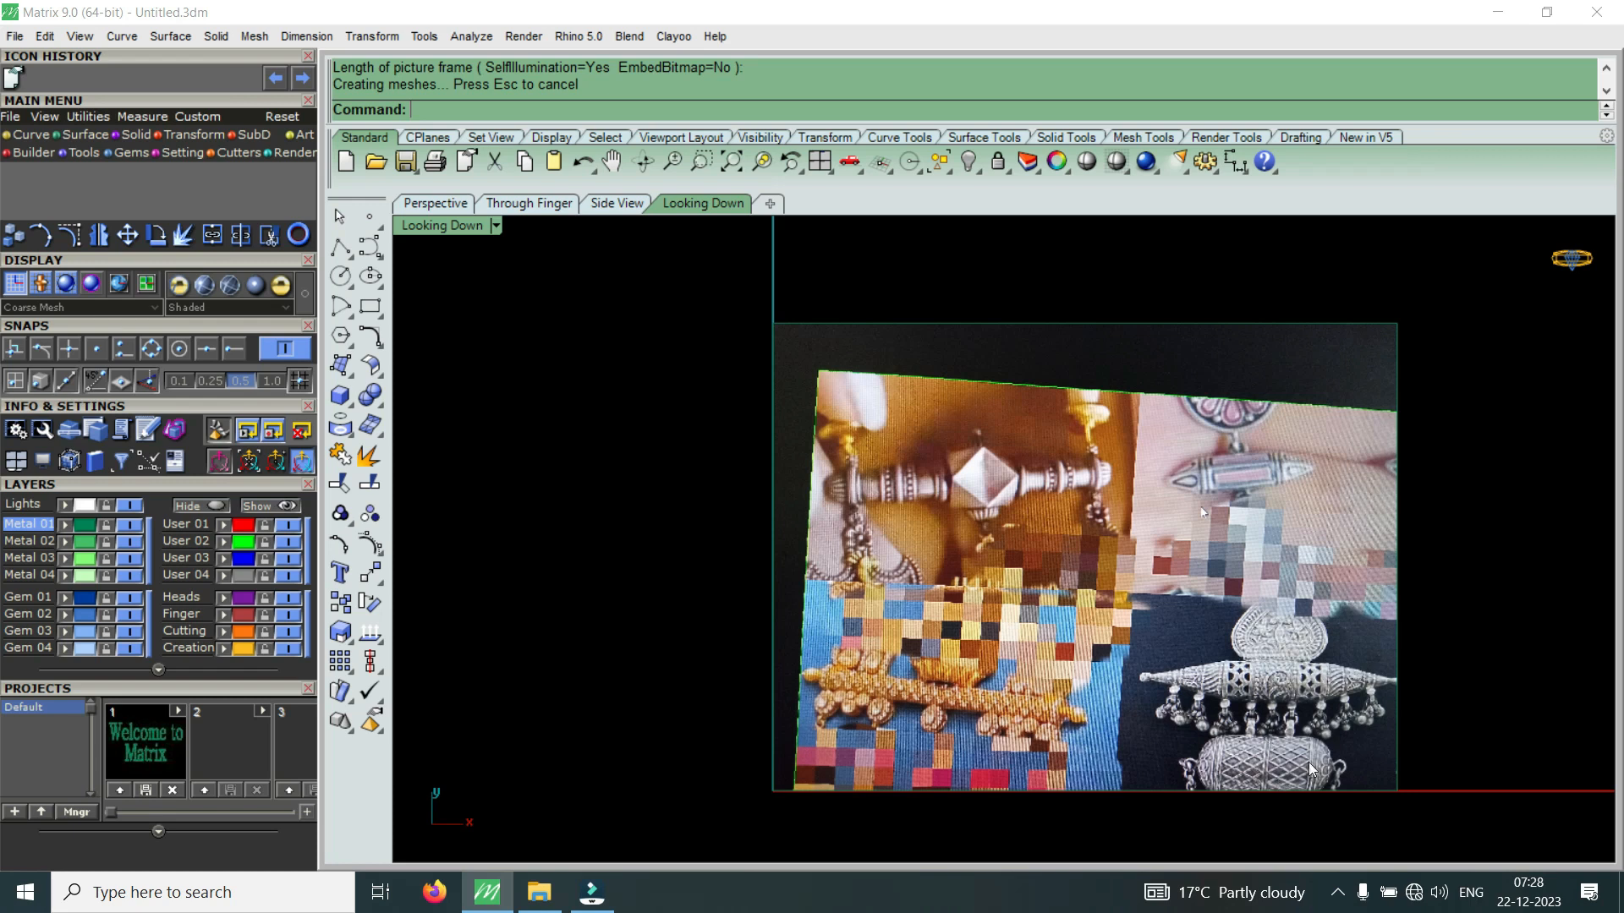
scroll(1307, 763, up, 5)
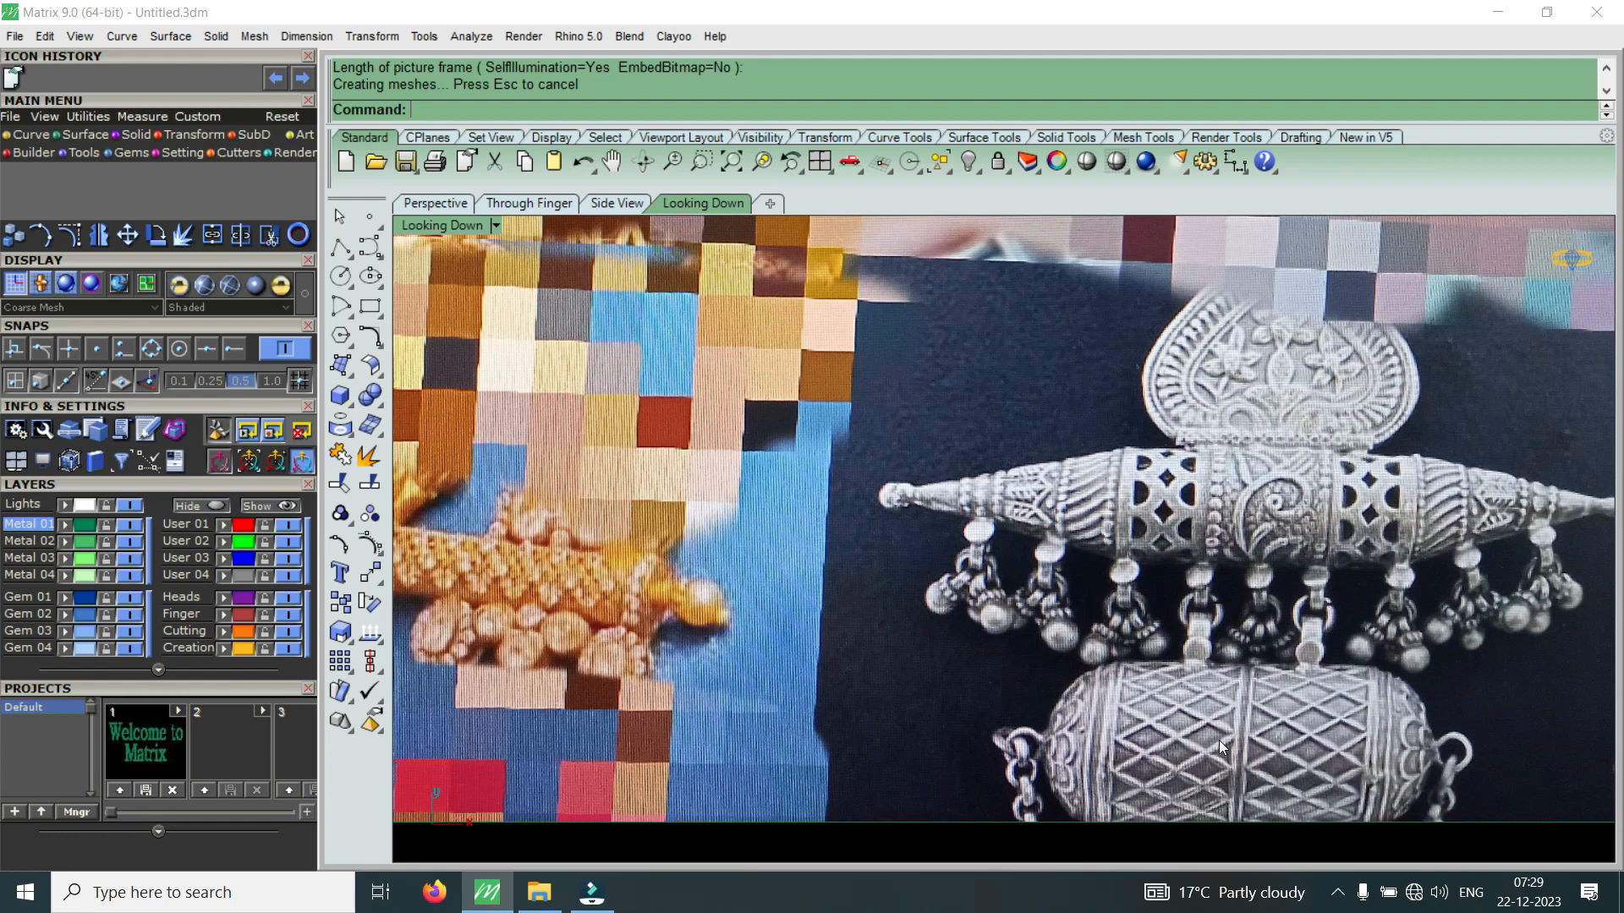
scroll(1219, 740, up, 5)
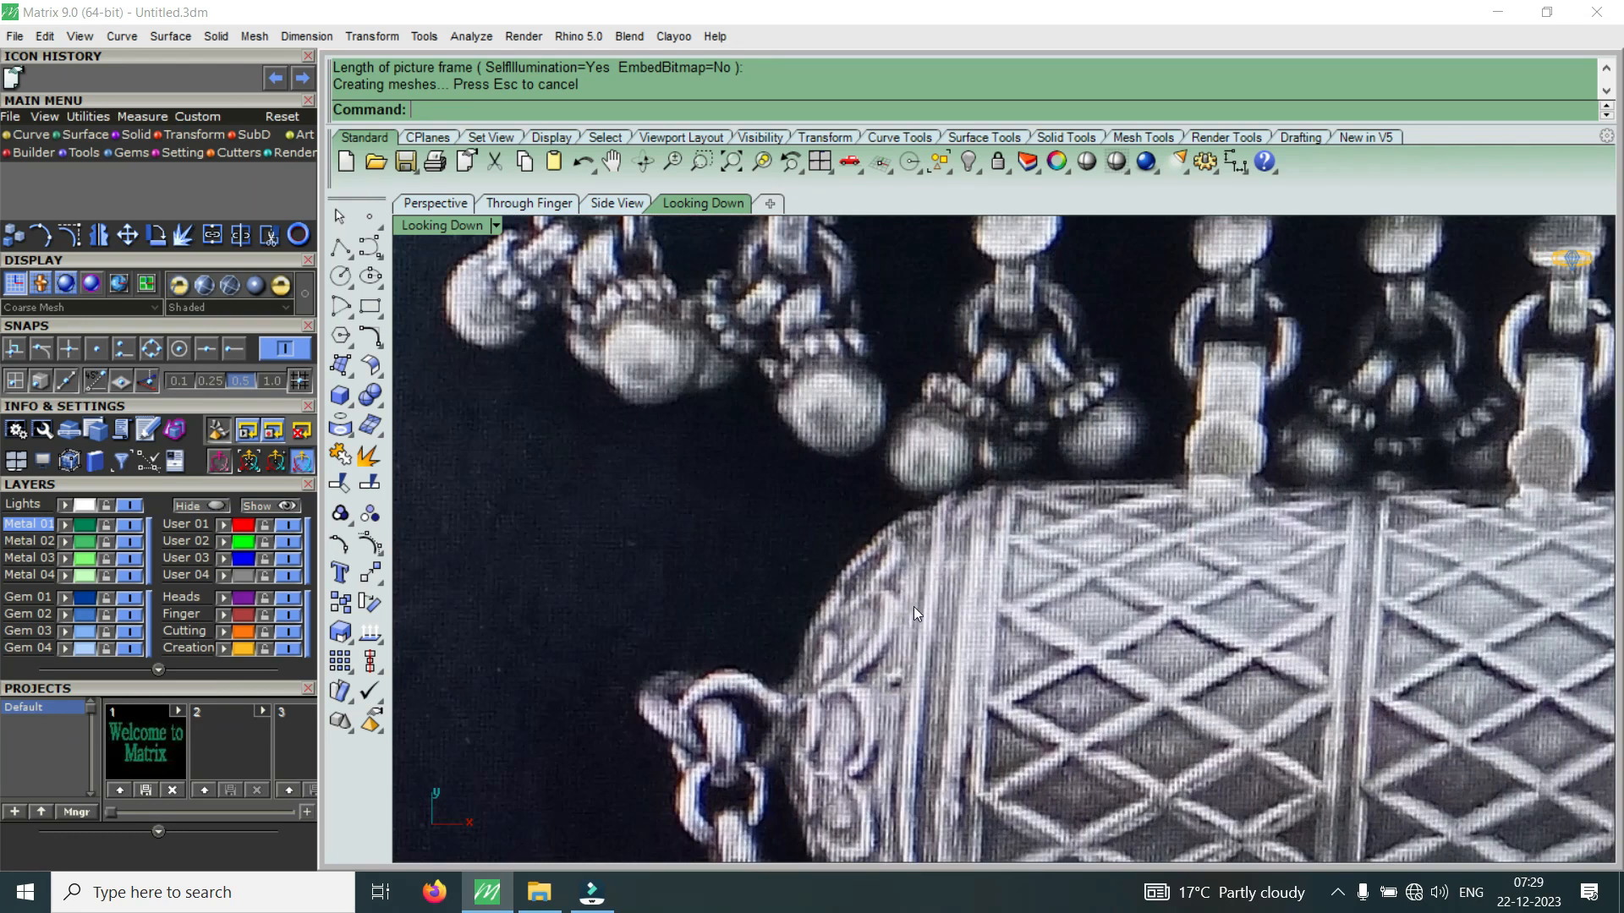
scroll(893, 682, down, 4)
scroll(1159, 691, down, 2)
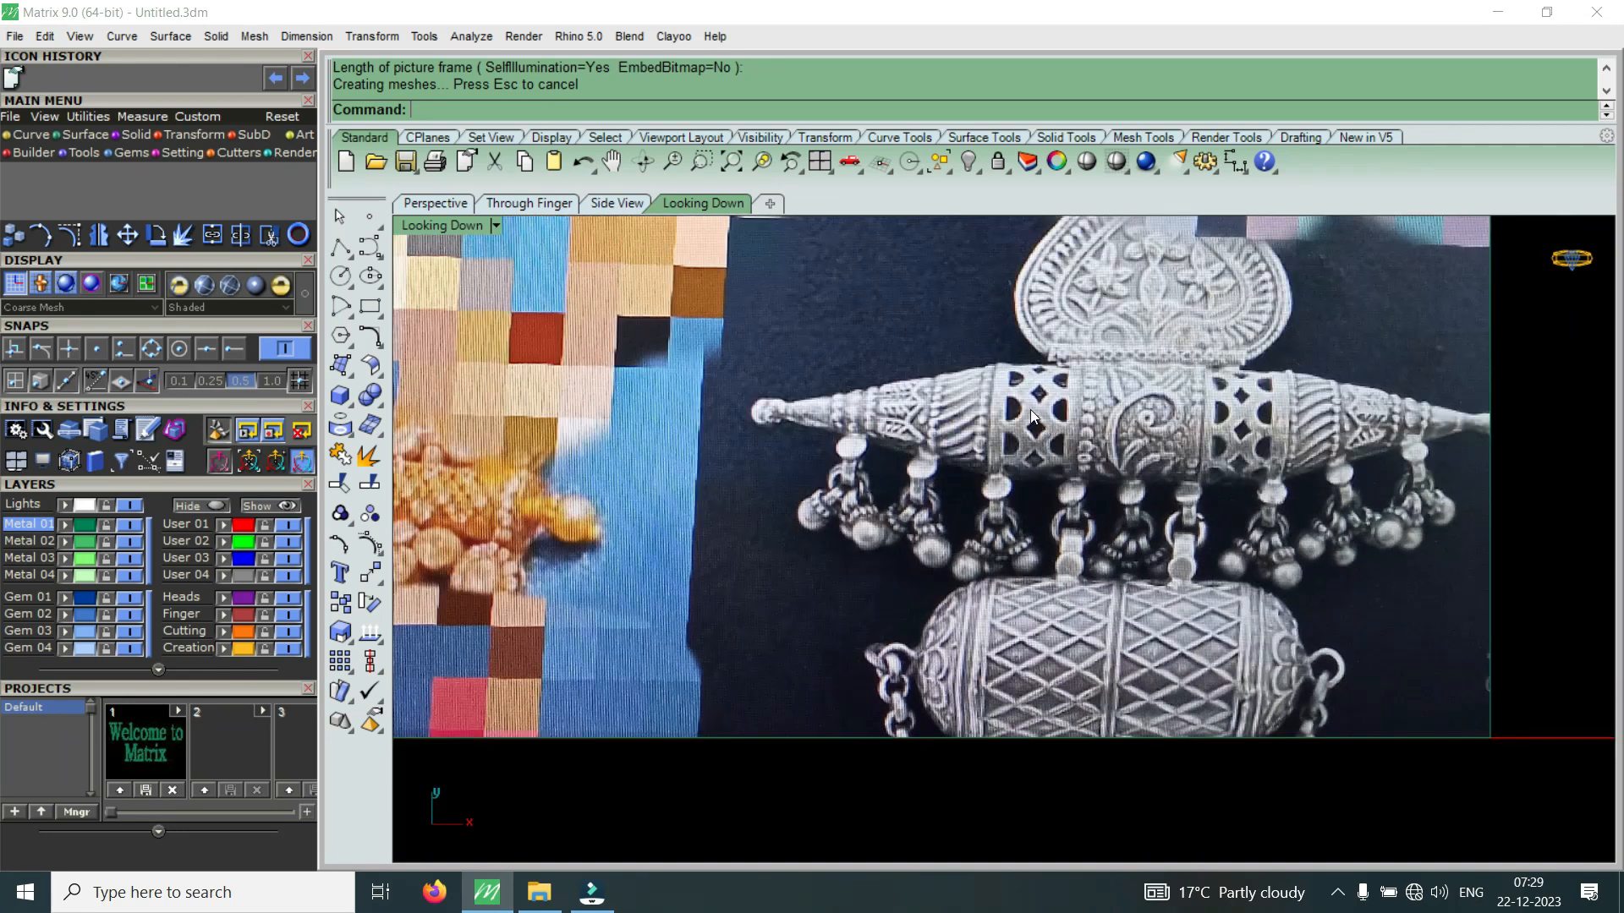
scroll(1152, 560, down, 5)
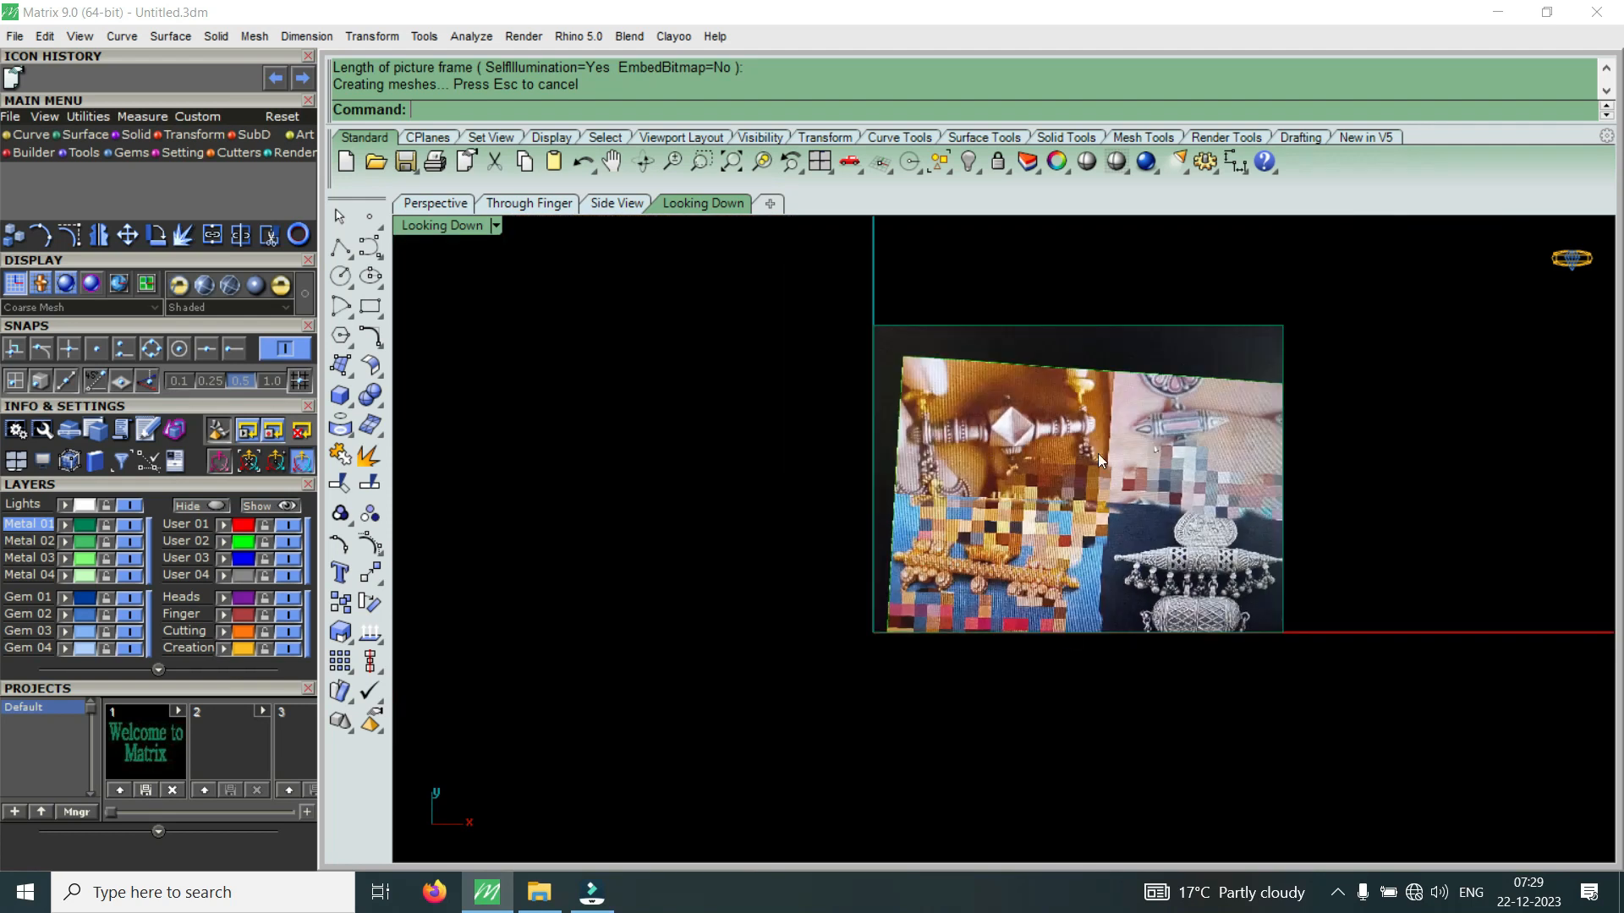
scroll(988, 440, up, 1)
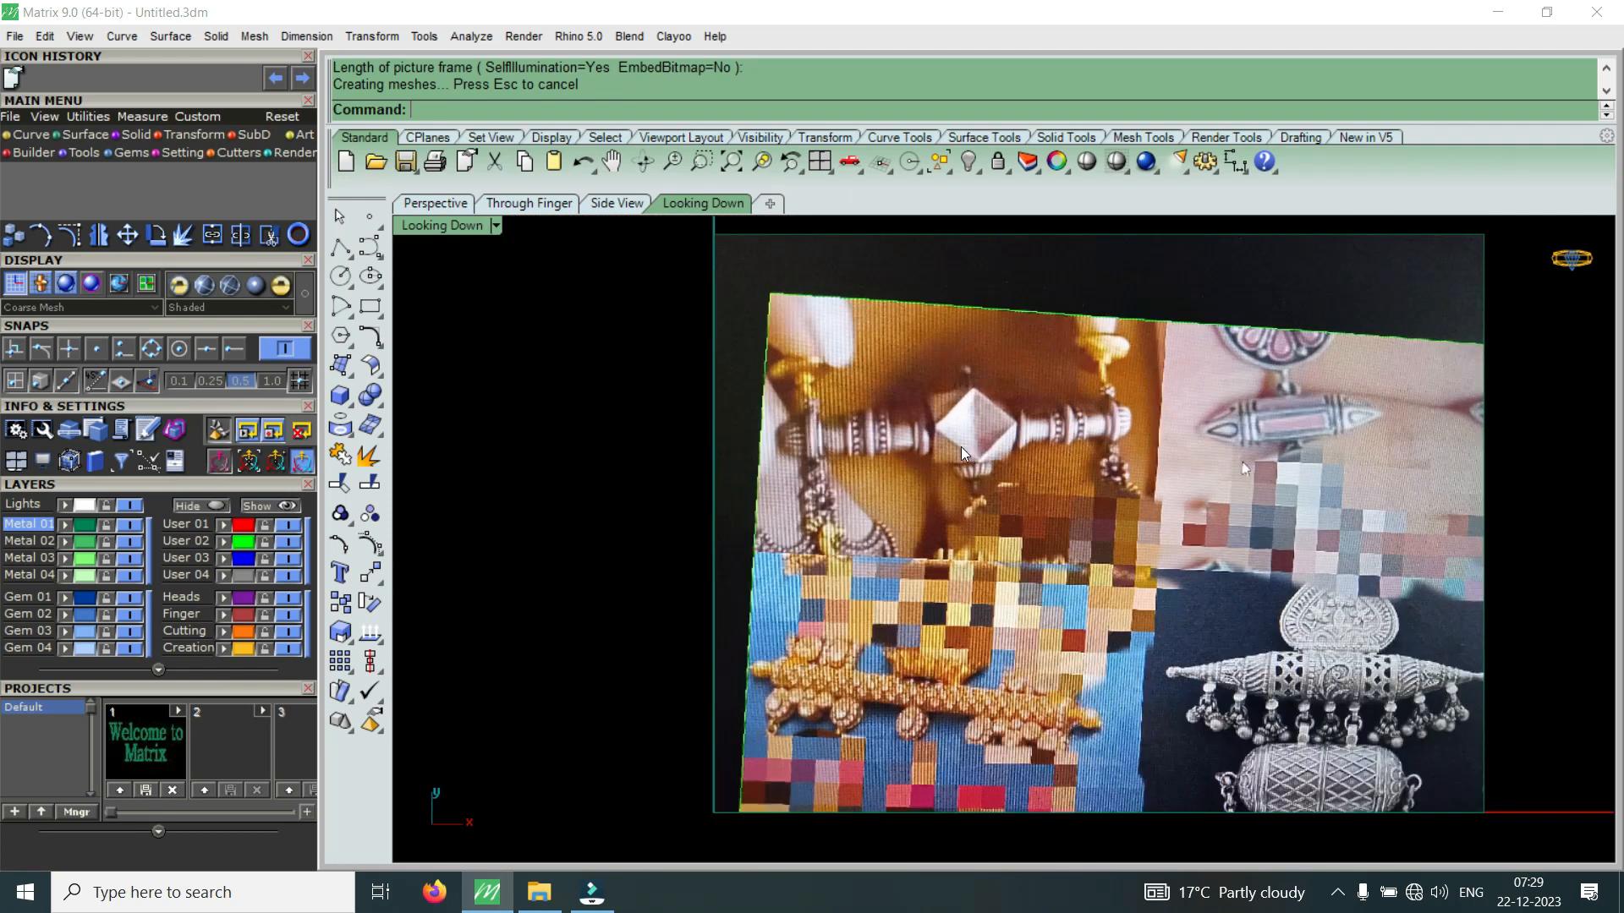
click(968, 431)
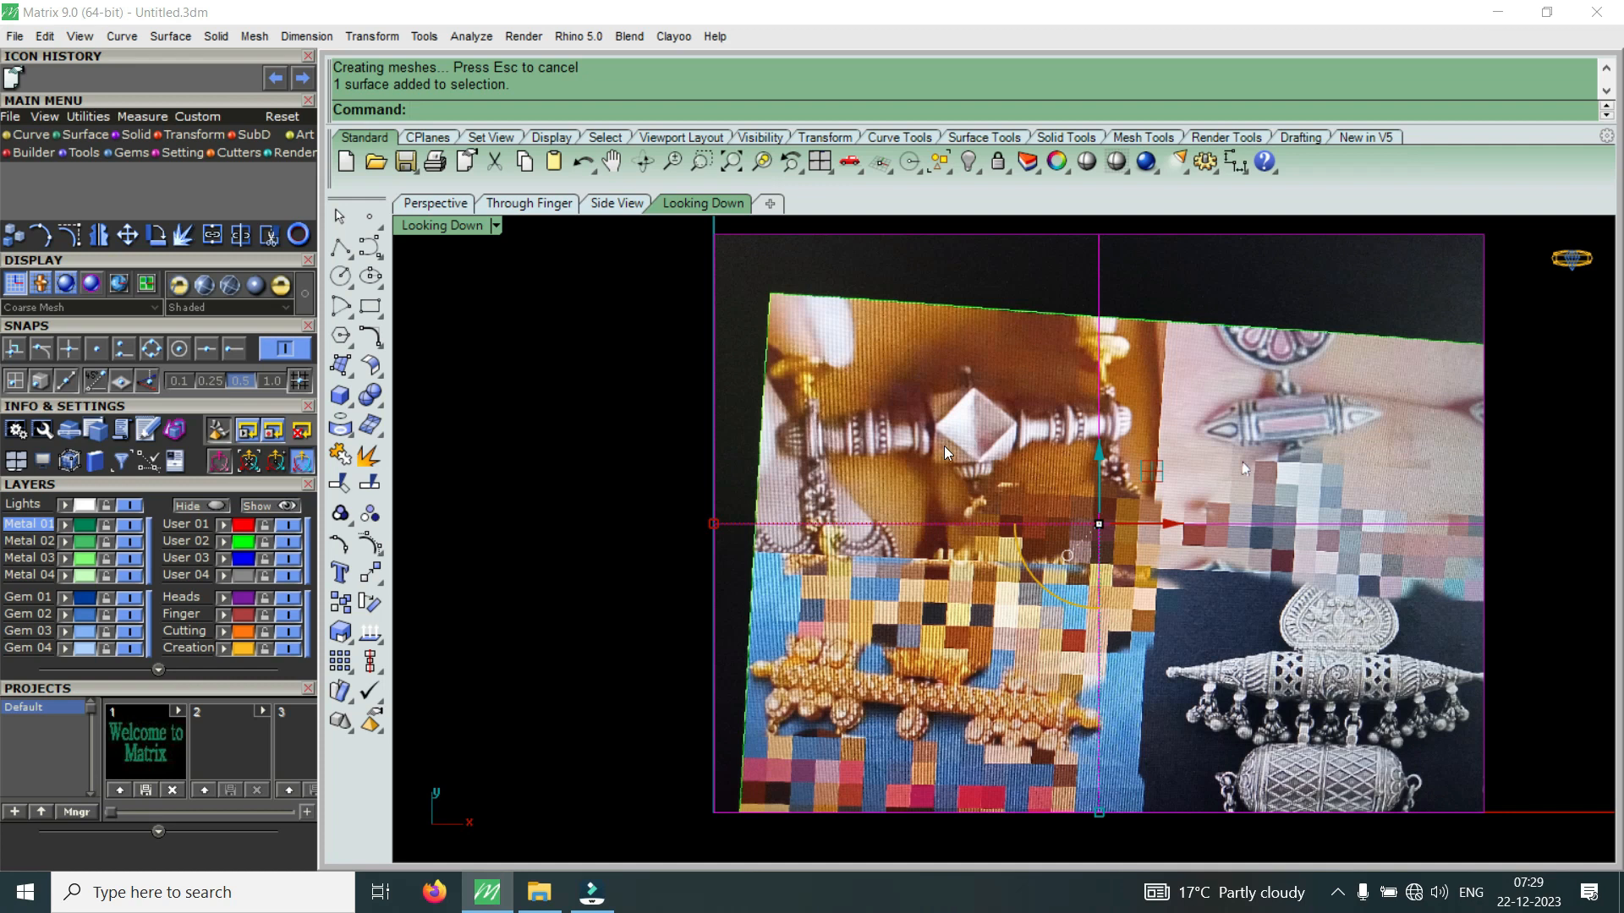
key(Escape)
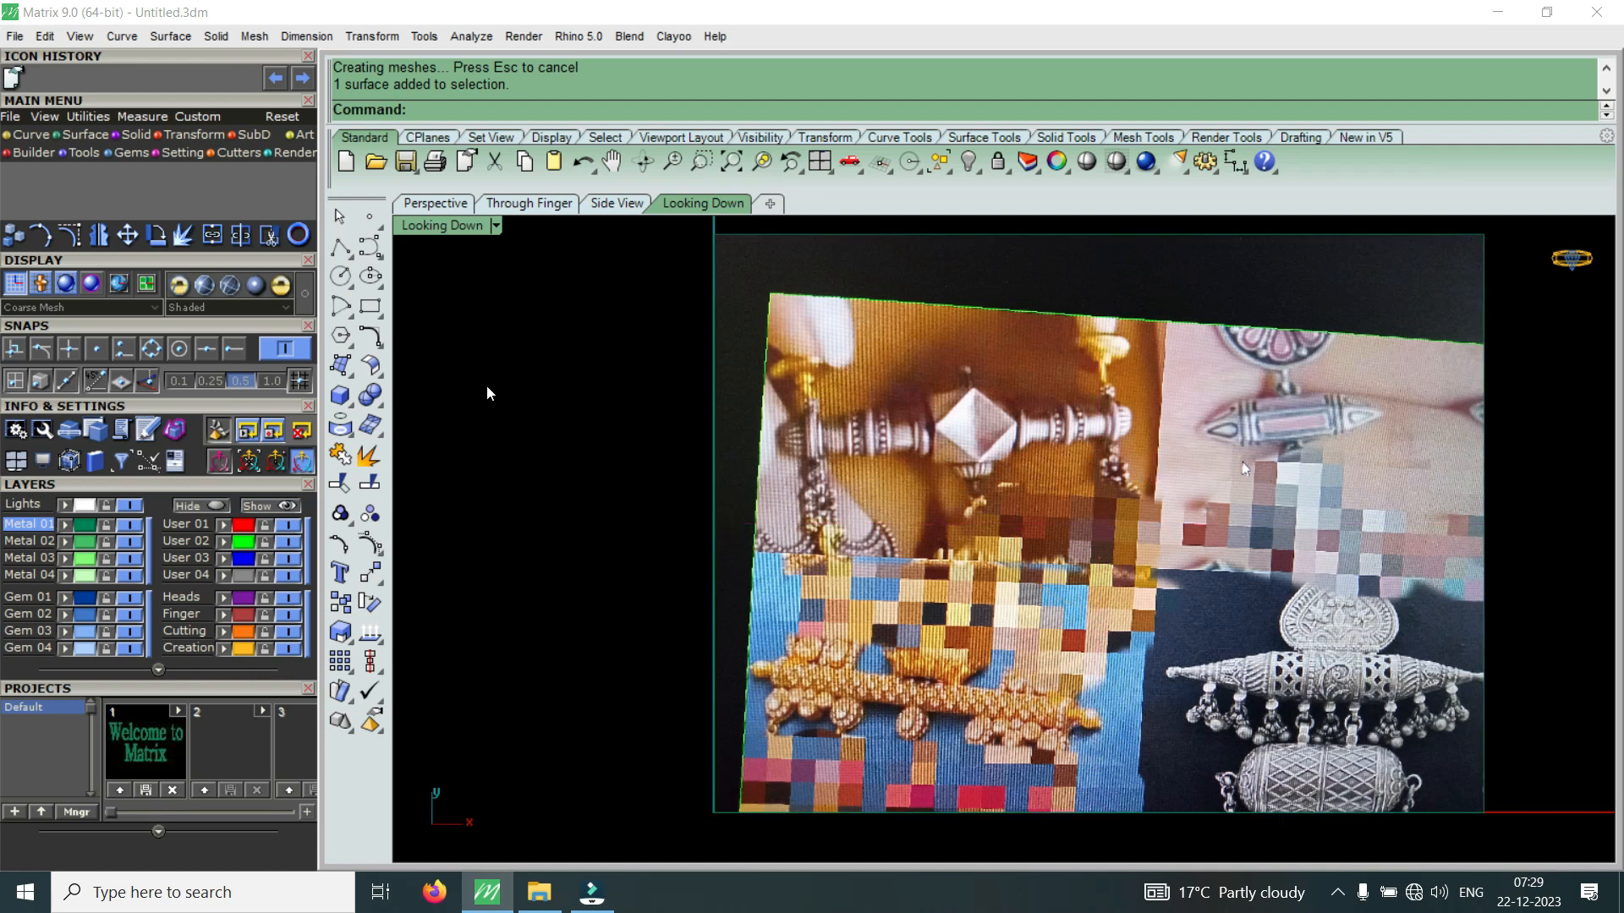
Draw an interpolated curve along the slanted left edge of the photo collage, from below the frame to its upper-left corner
click(31, 135)
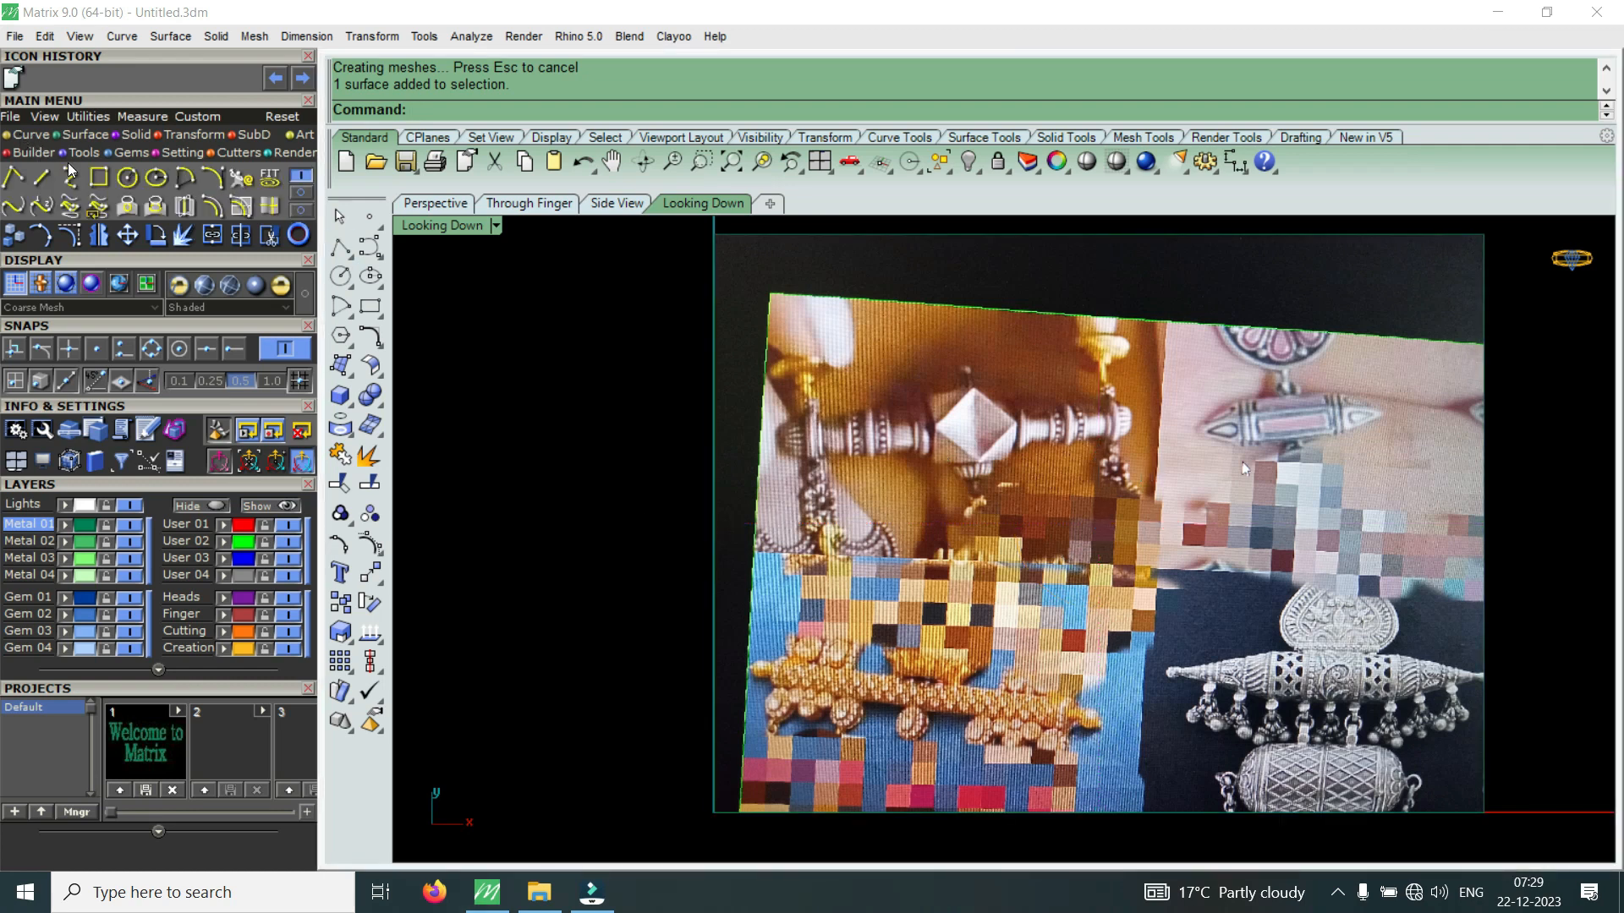
click(70, 177)
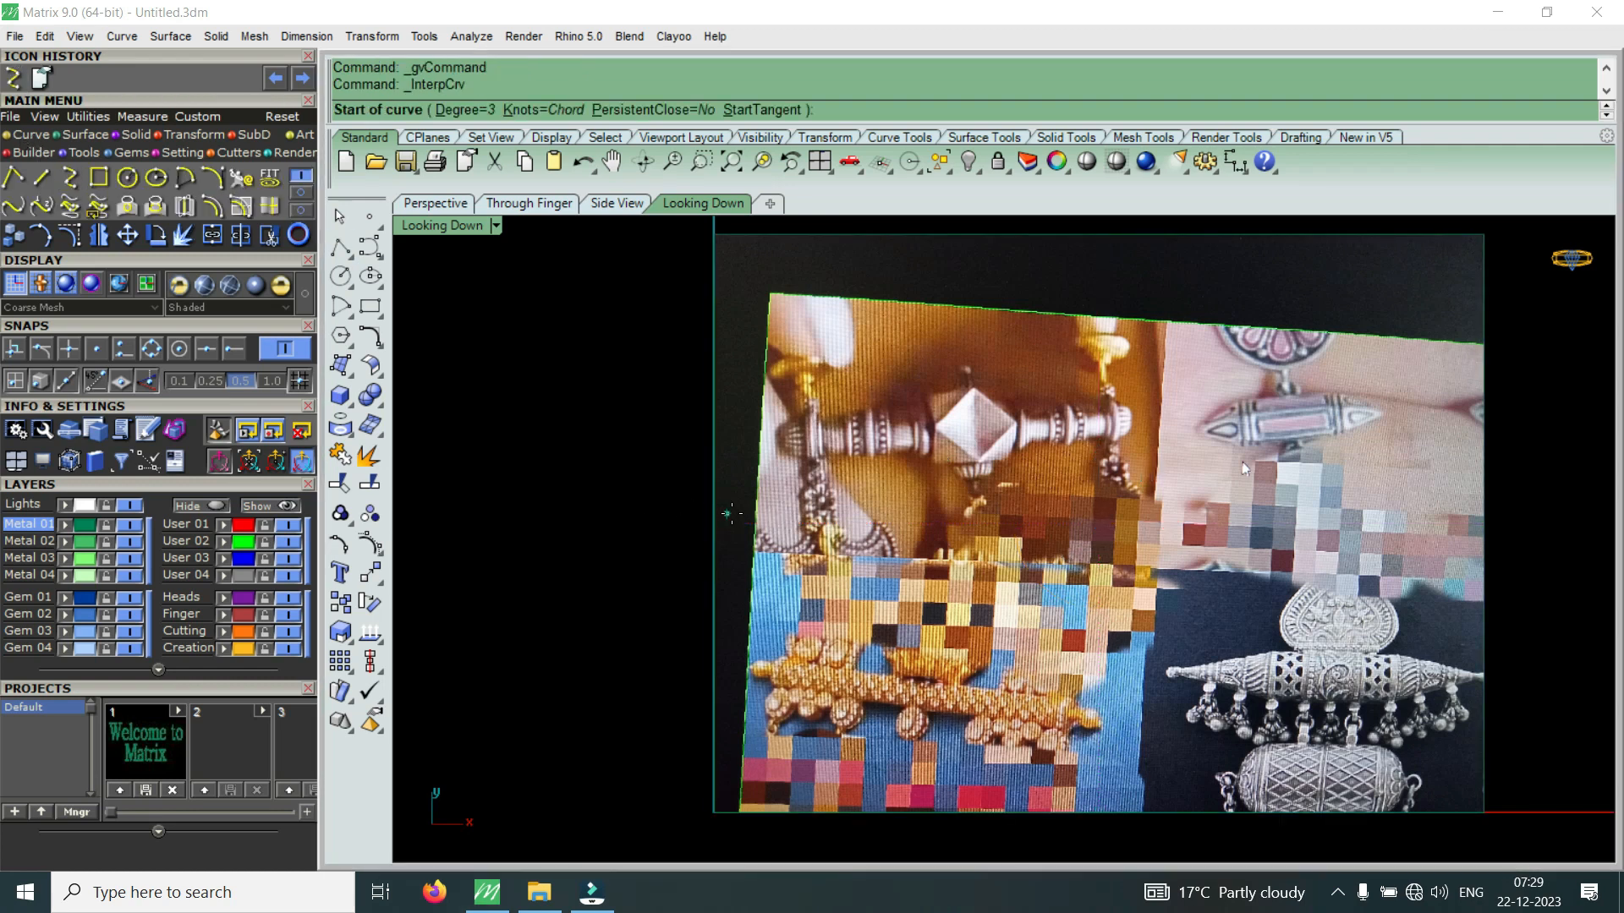
click(739, 828)
click(748, 610)
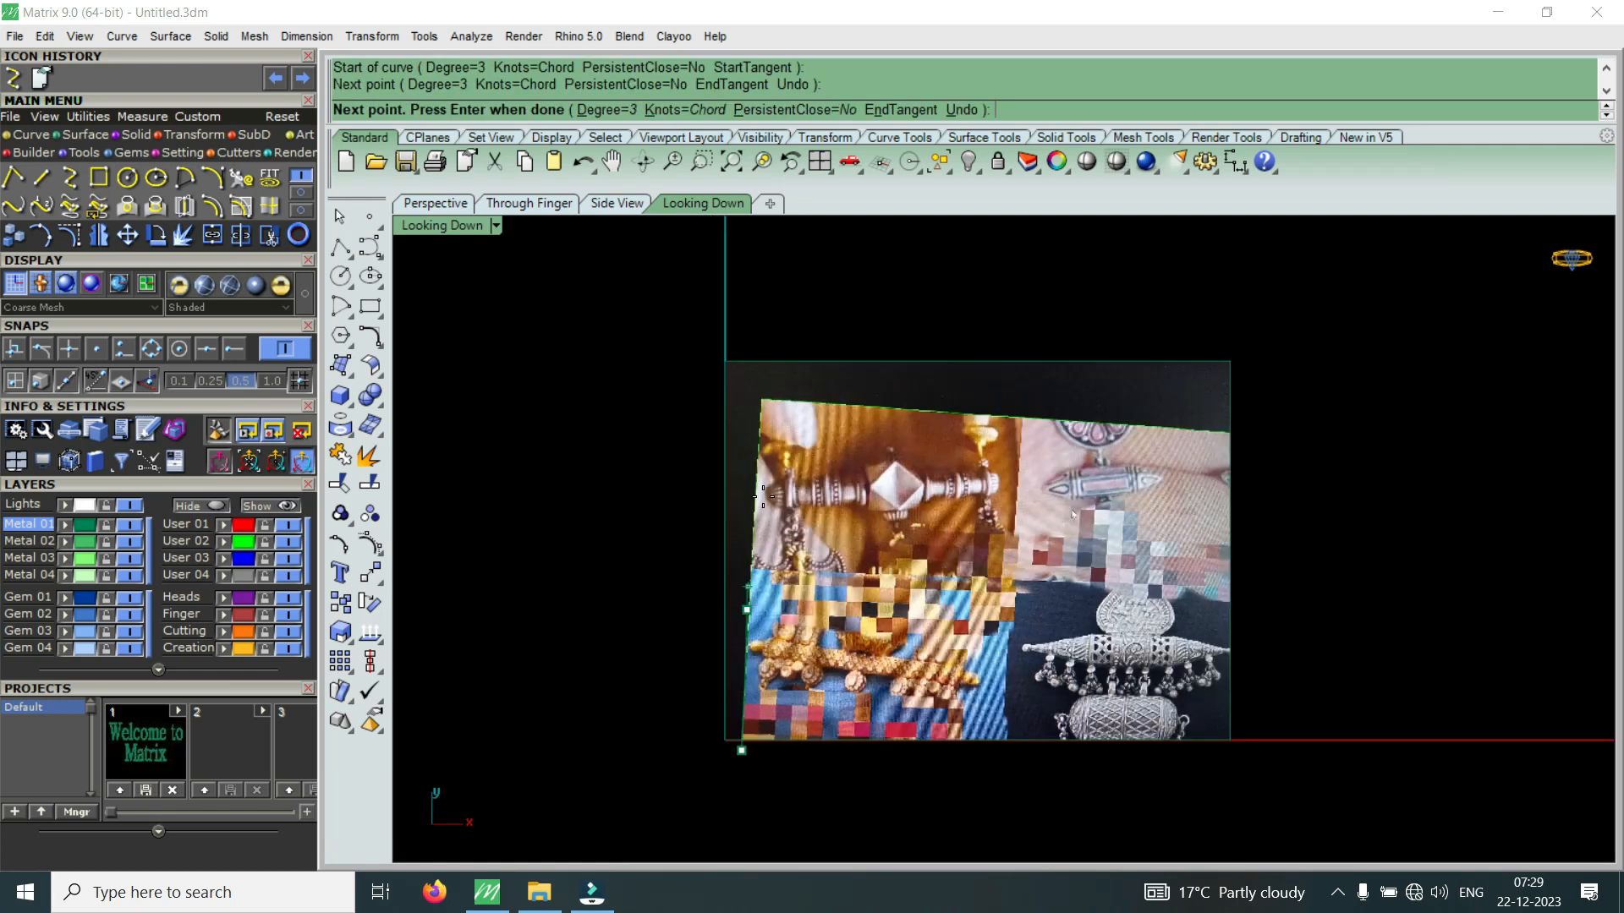
scroll(767, 433, up, 2)
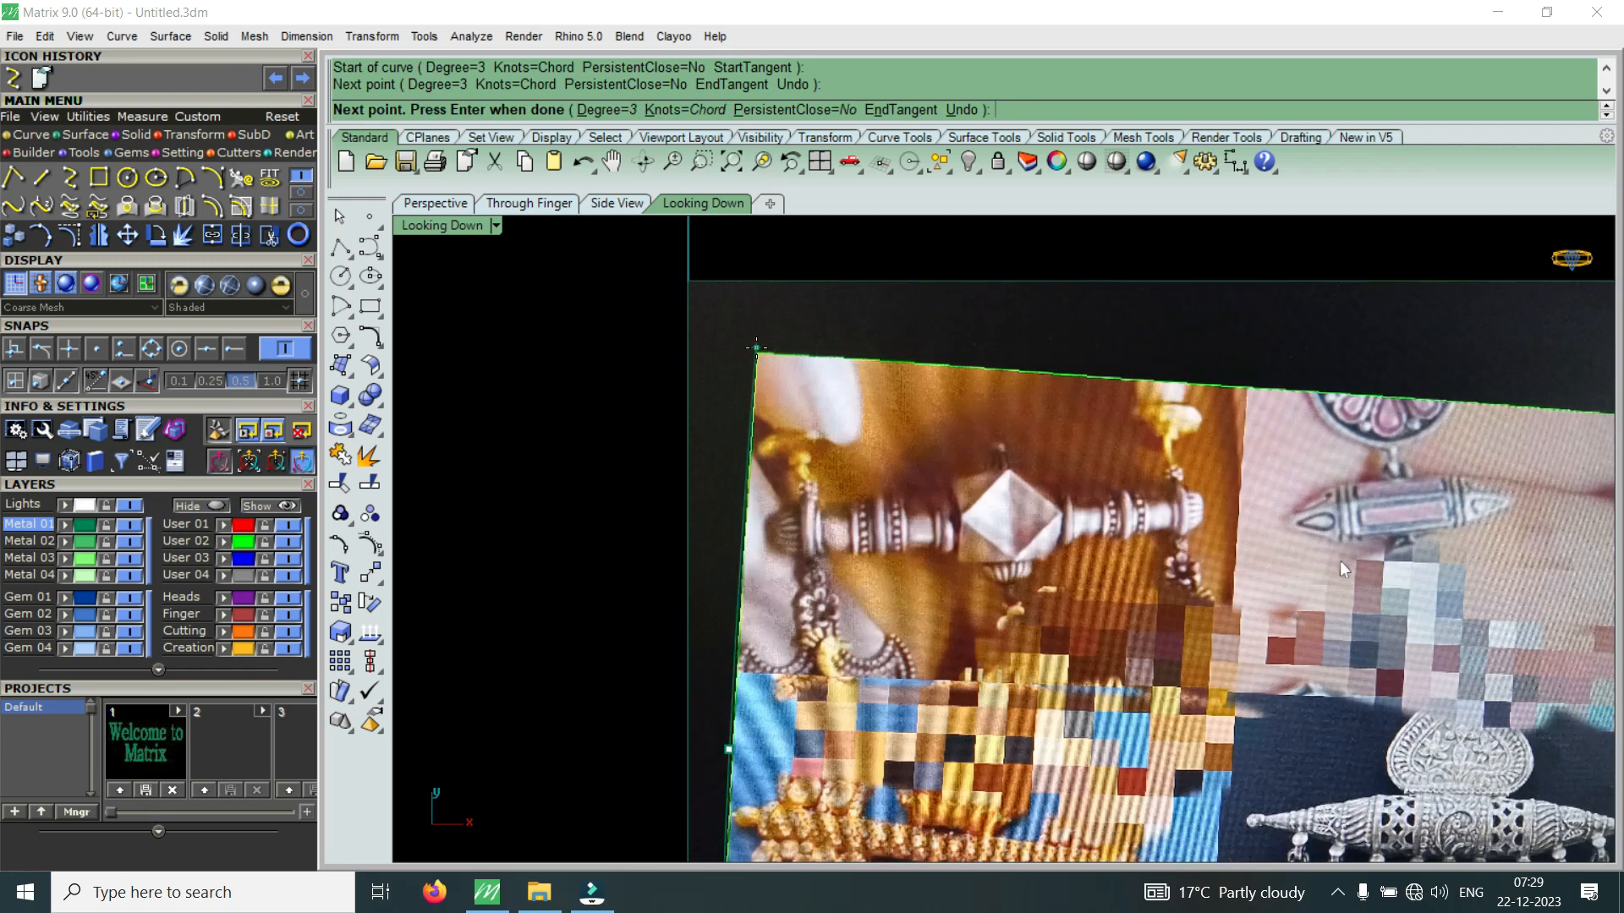
click(757, 354)
key(Return)
Draw a second interpolated curve along the collage's top edge, from its upper-left corner to the right side of the frame
right_click(756, 353)
click(239, 352)
click(757, 354)
scroll(757, 353, down, 2)
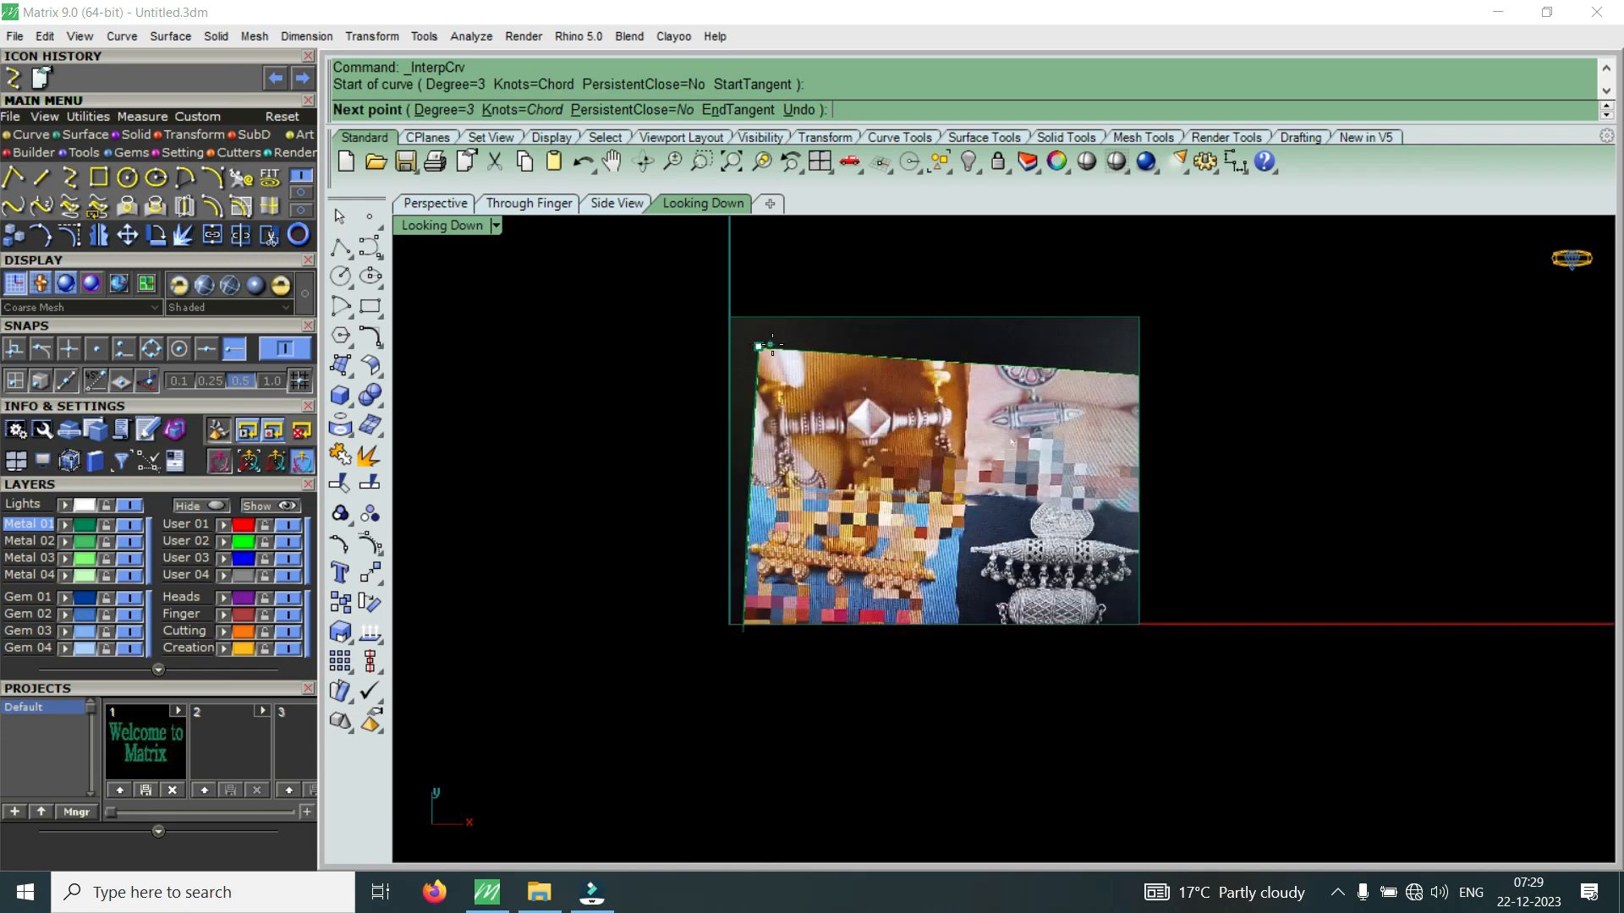
scroll(1002, 362, up, 2)
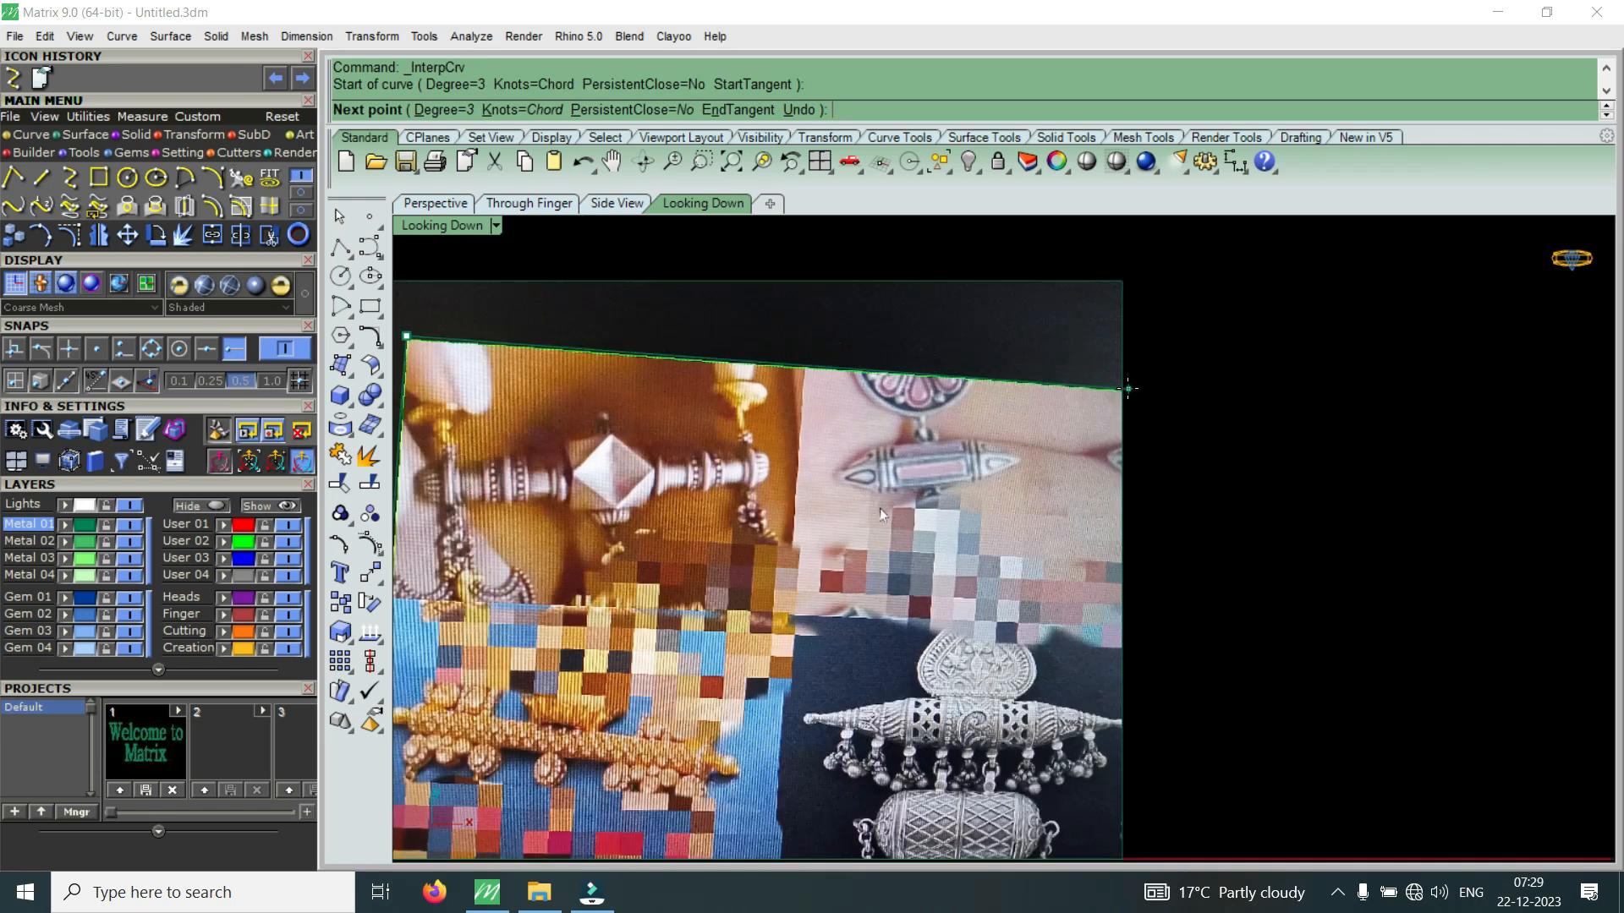
click(1124, 389)
key(Return)
Trim away the dark border of the picture frame outside the two curves
scroll(1130, 395, down, 3)
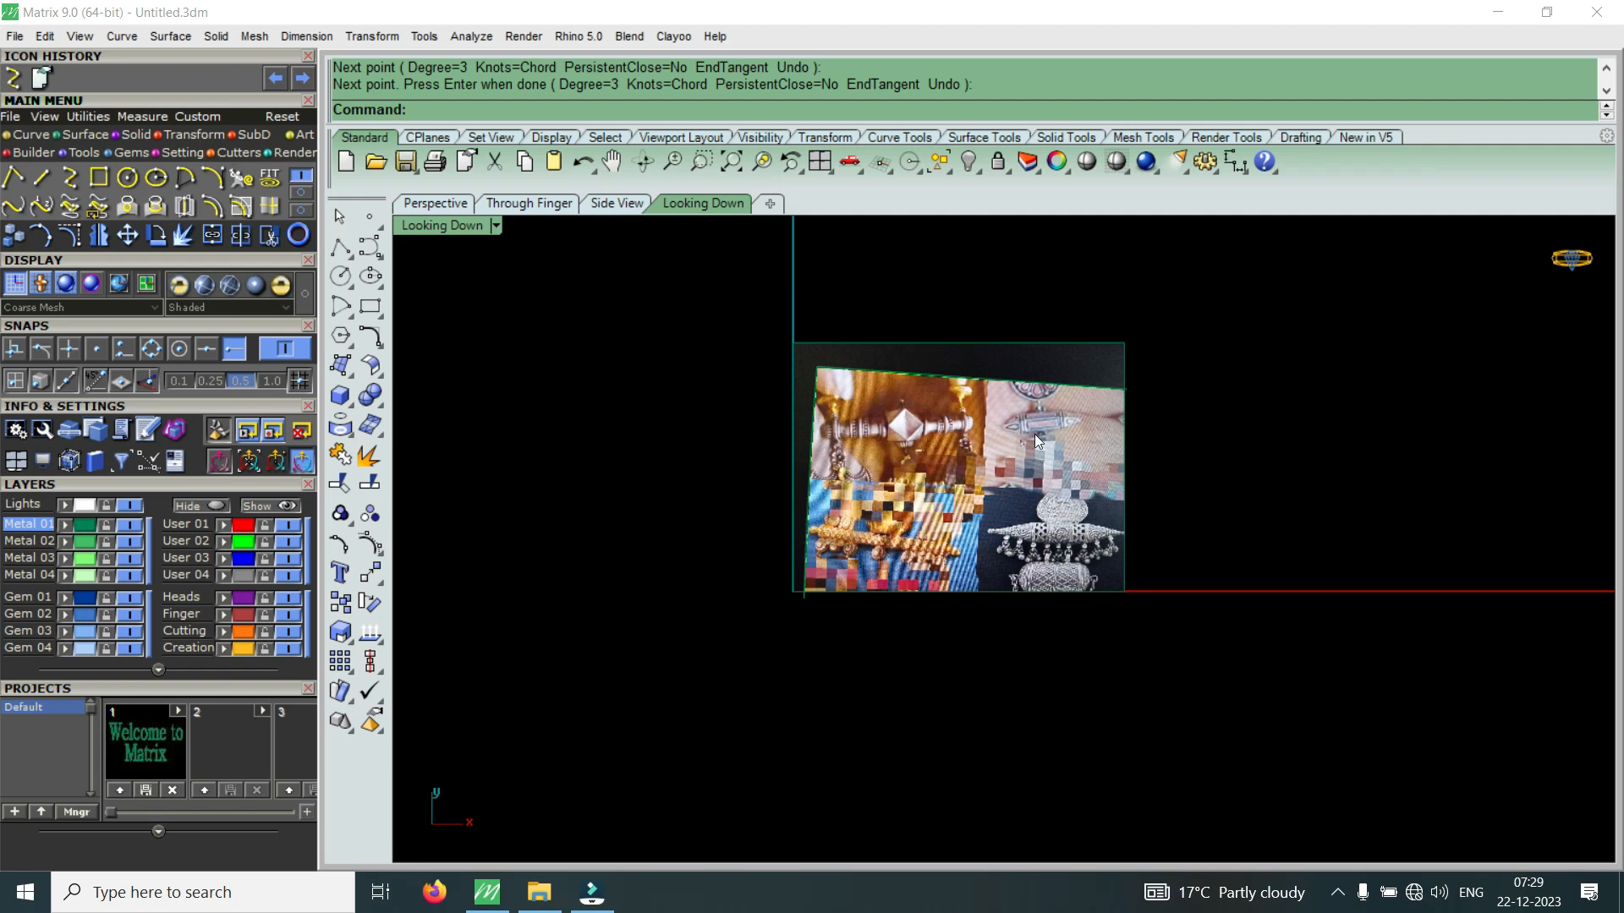
drag(737, 659, 1224, 317)
scroll(1091, 322, up, 2)
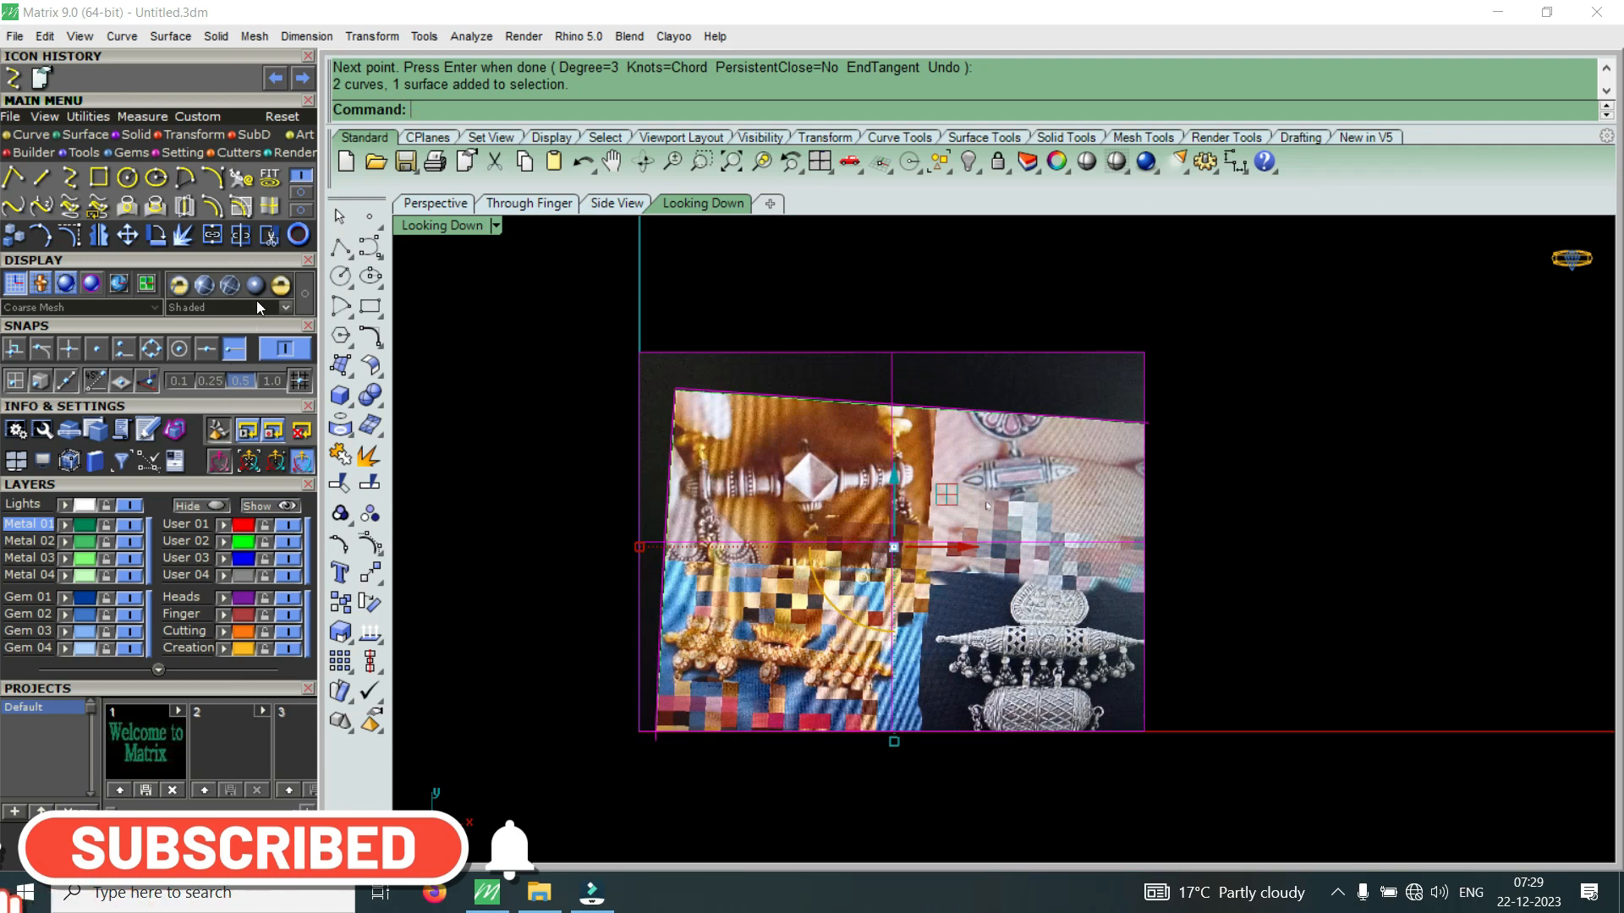
click(270, 236)
click(924, 373)
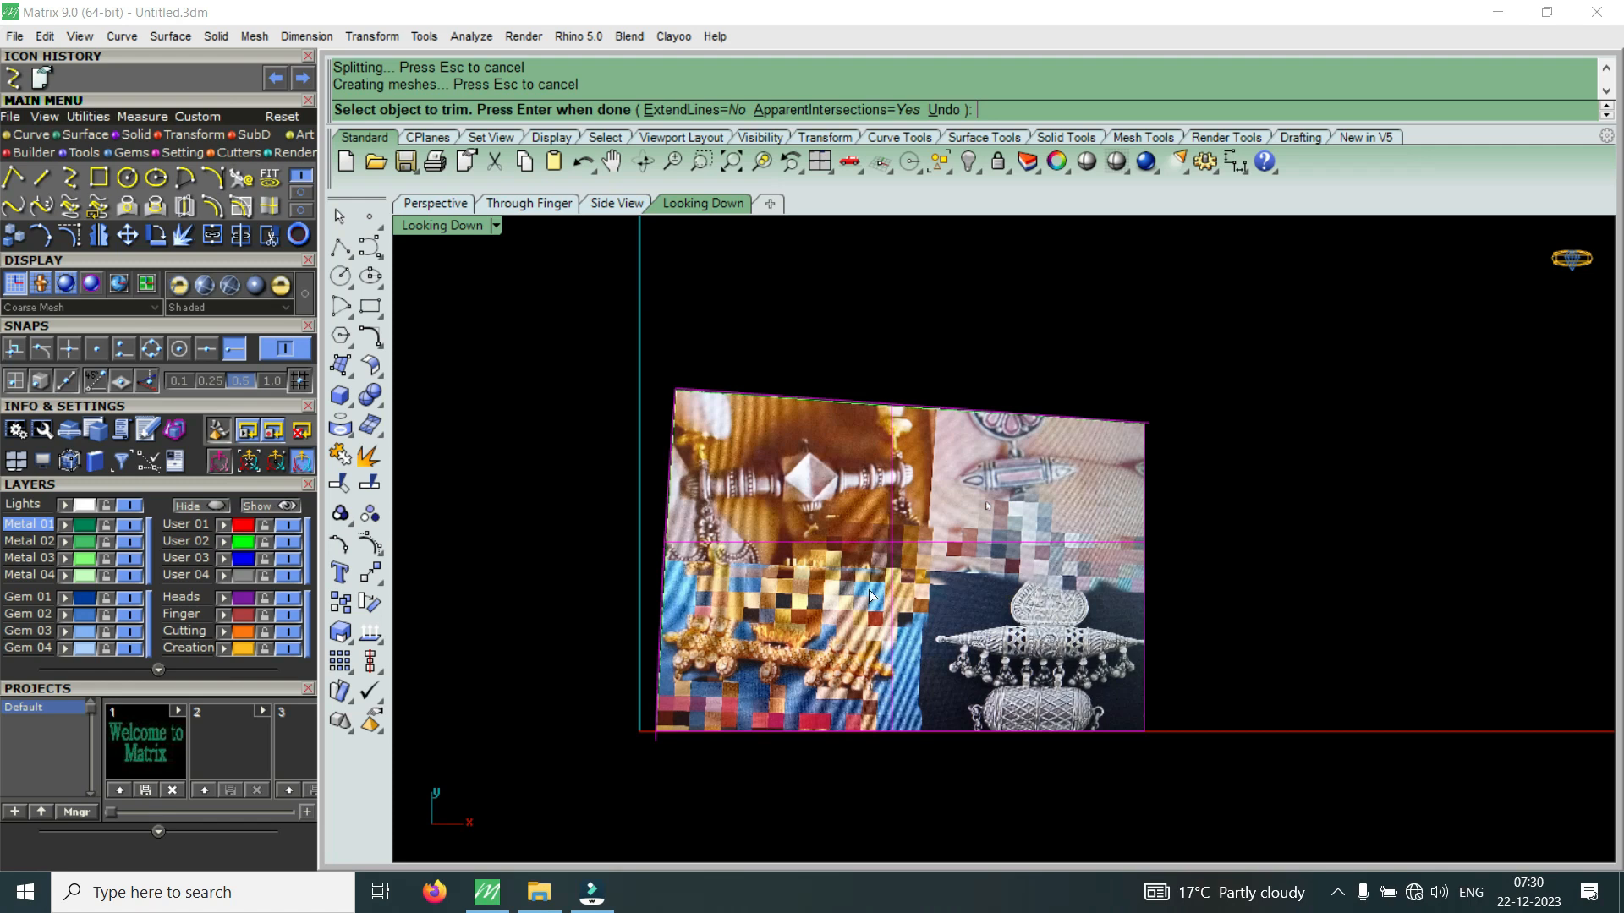
key(Return)
Delete the two trimming curves while keeping the picture surface
scroll(870, 590, down, 2)
drag(556, 760, 1100, 448)
scroll(1087, 491, up, 2)
ctrl+click(1006, 550)
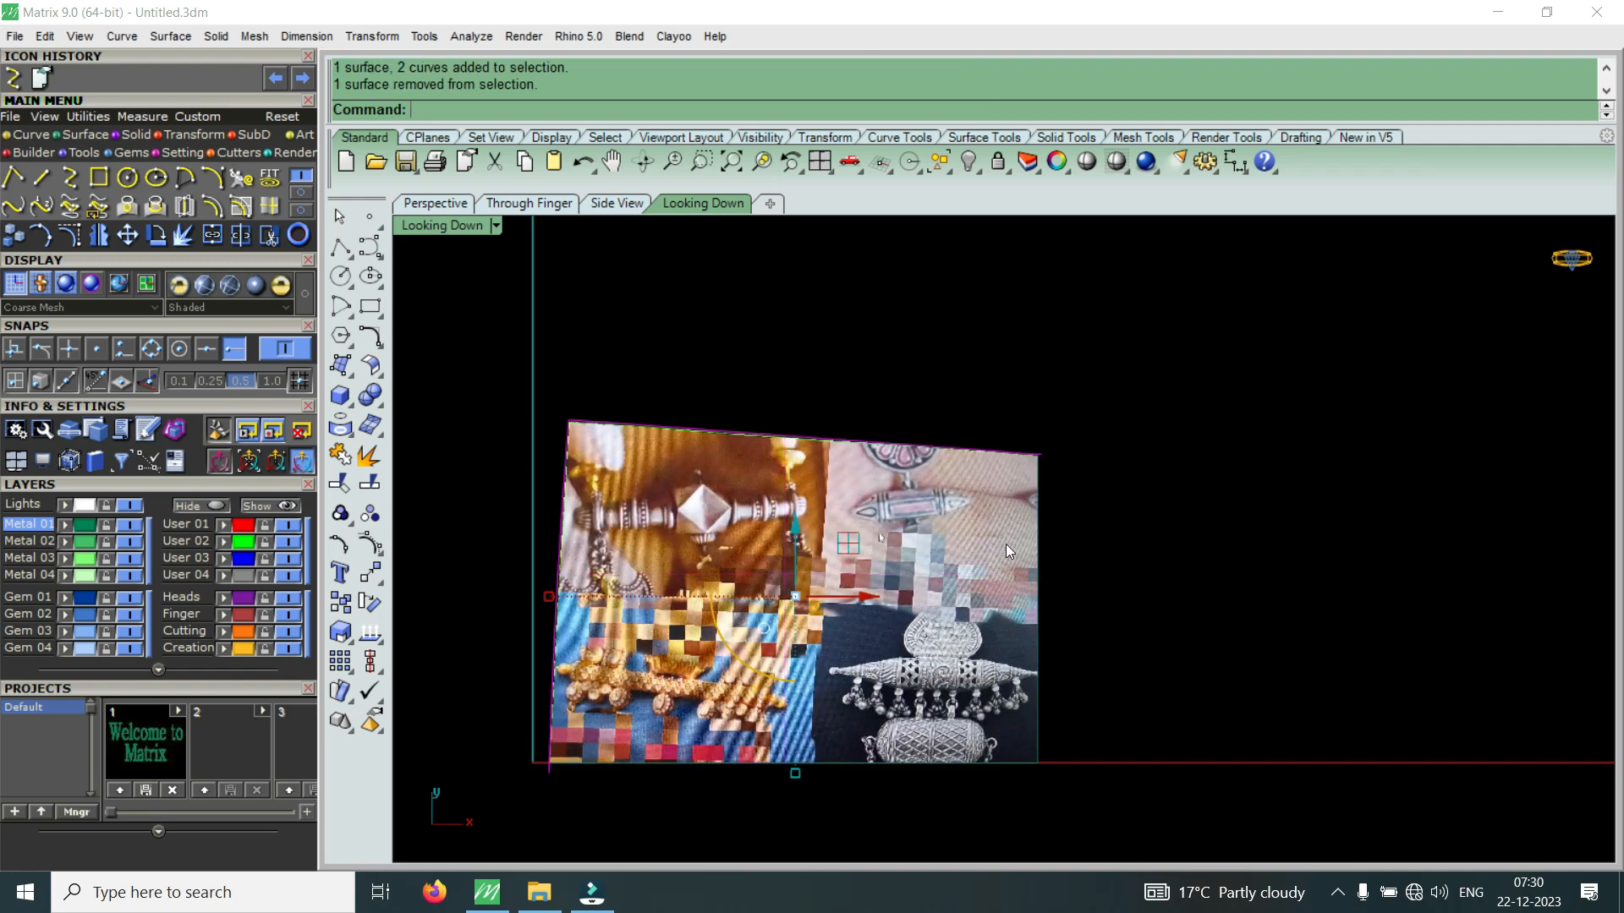
key(Delete)
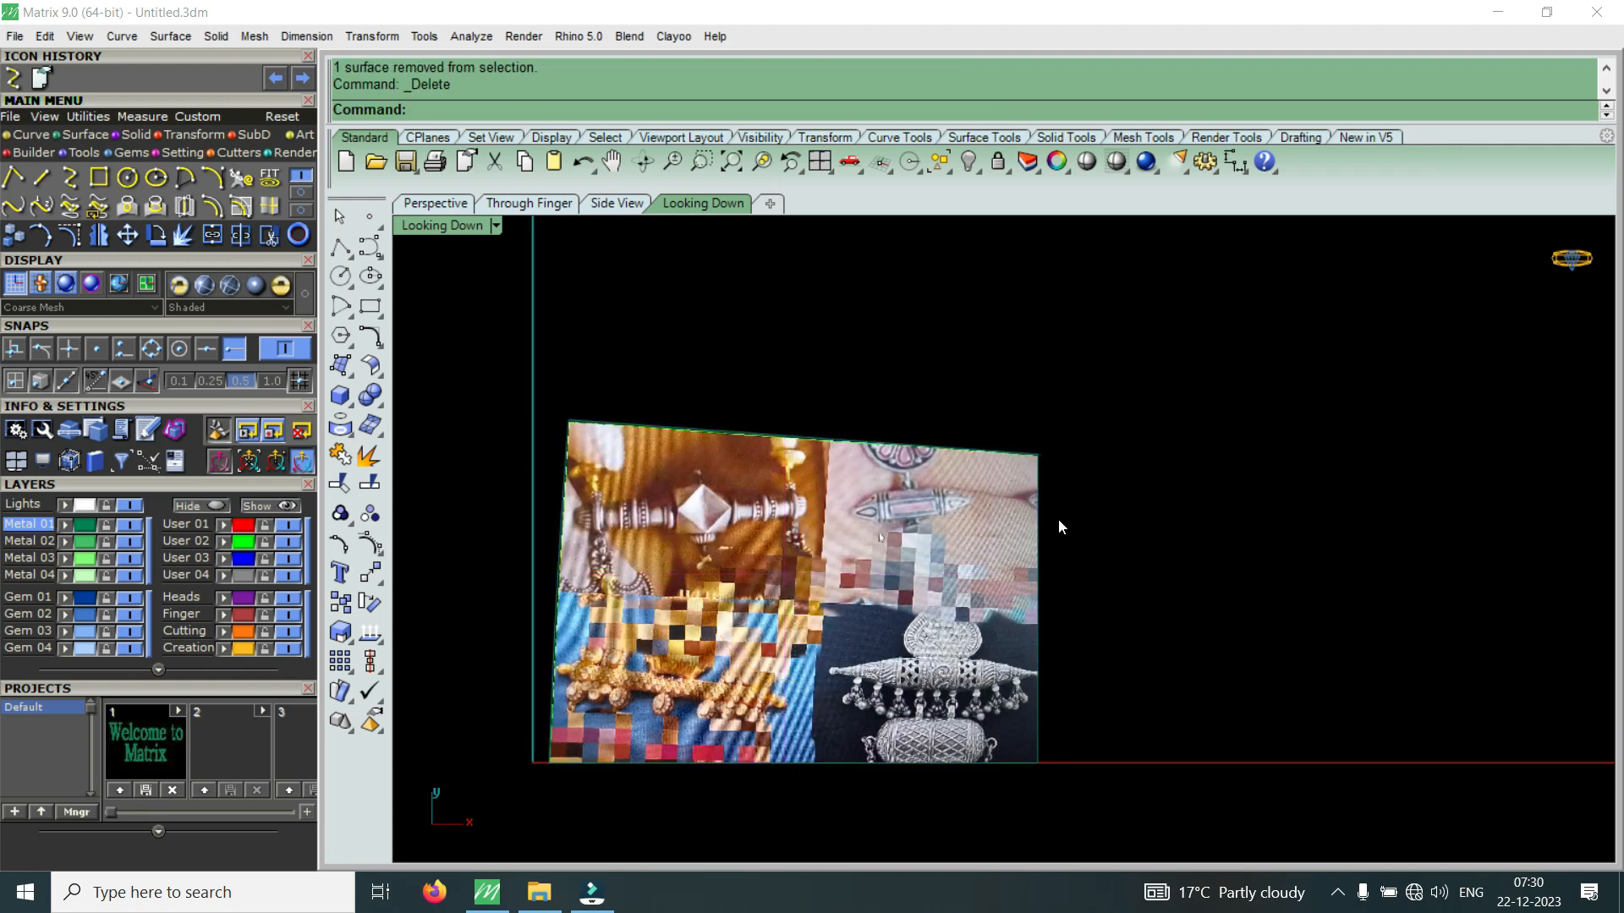
Move the trimmed picture horizontally to the right, away from the vertical axis
scroll(1058, 519, down, 3)
scroll(1044, 470, up, 3)
click(1049, 499)
drag(1072, 565, 1181, 565)
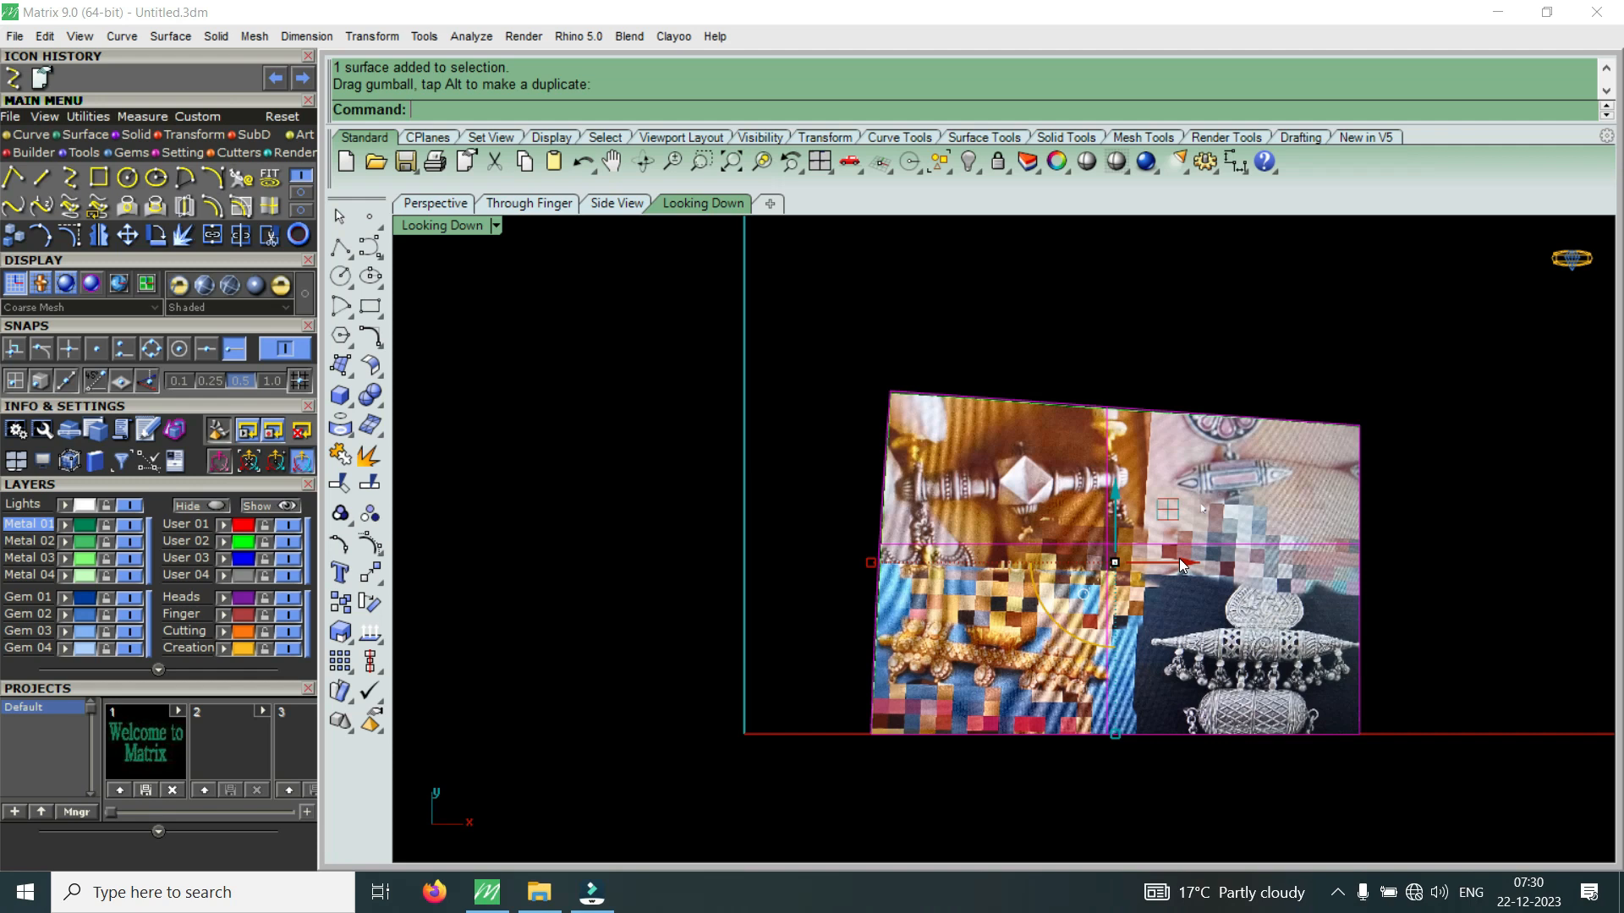
scroll(1323, 620, up, 4)
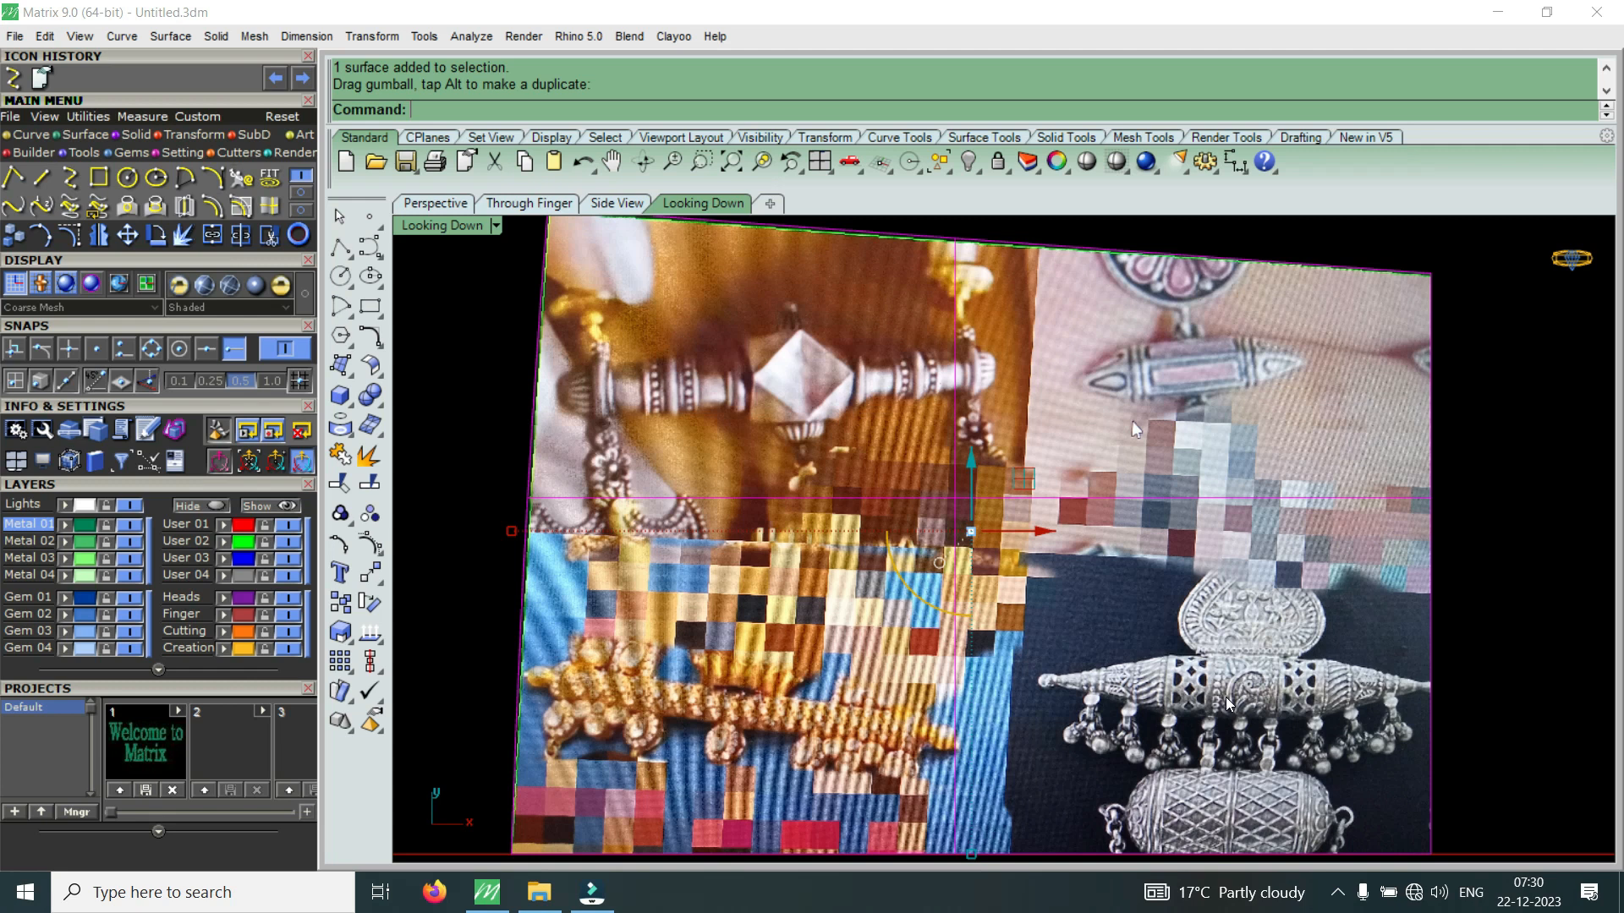
scroll(1250, 673, down, 4)
scroll(1239, 542, up, 3)
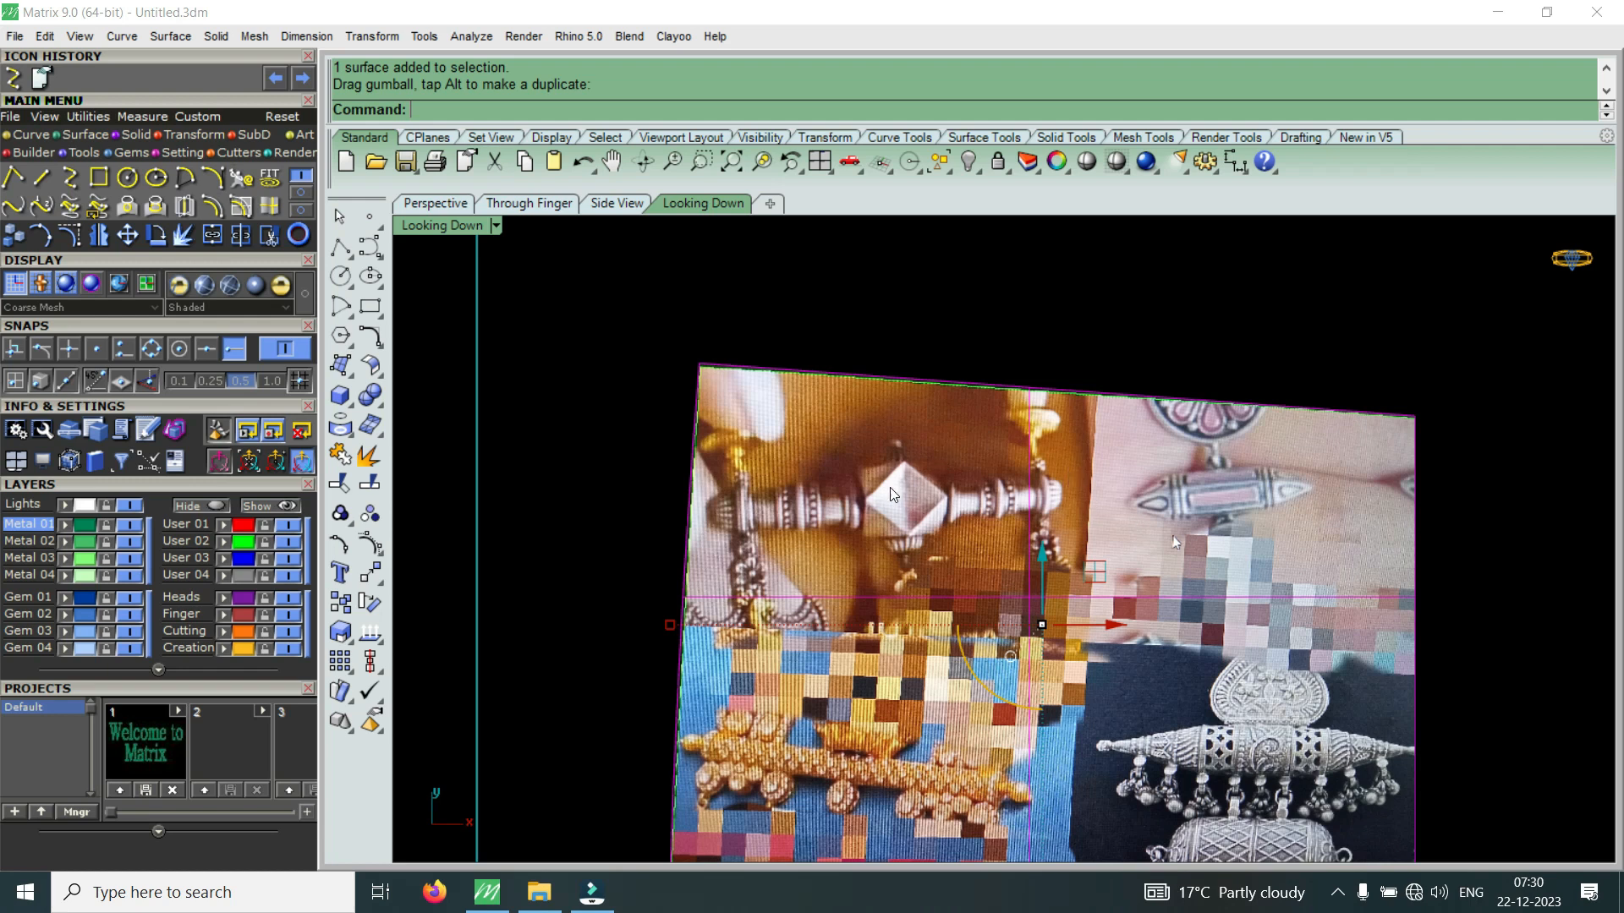
scroll(1055, 494, down, 5)
scroll(948, 596, up, 3)
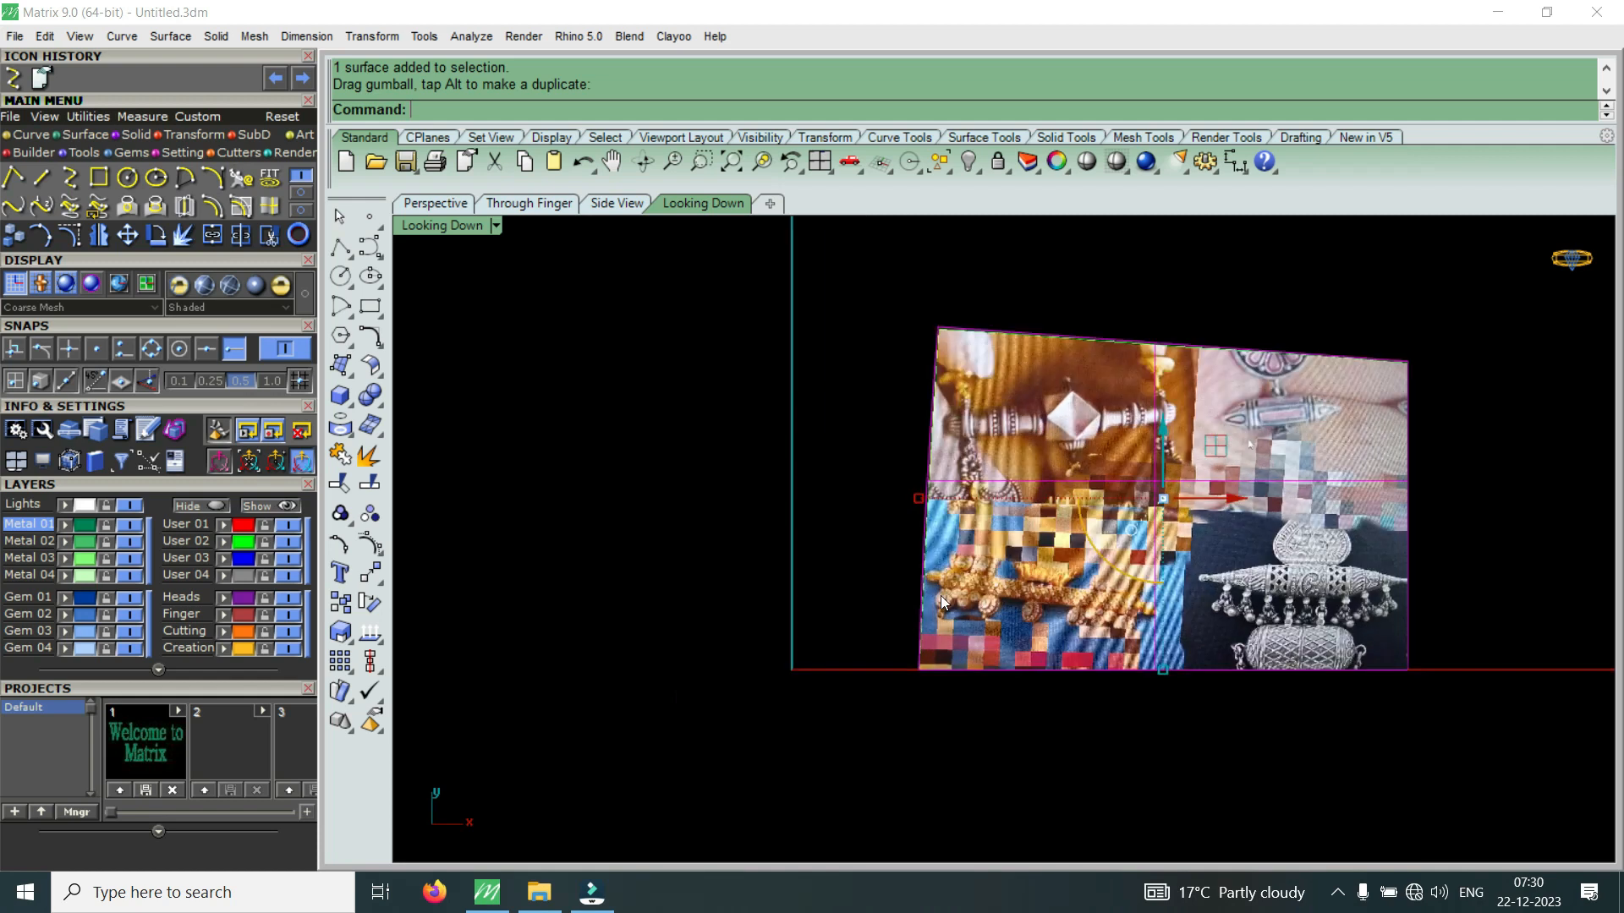
Draw a center-based rectangle at the origin (0) with a length of 7 and a width of 7
click(99, 179)
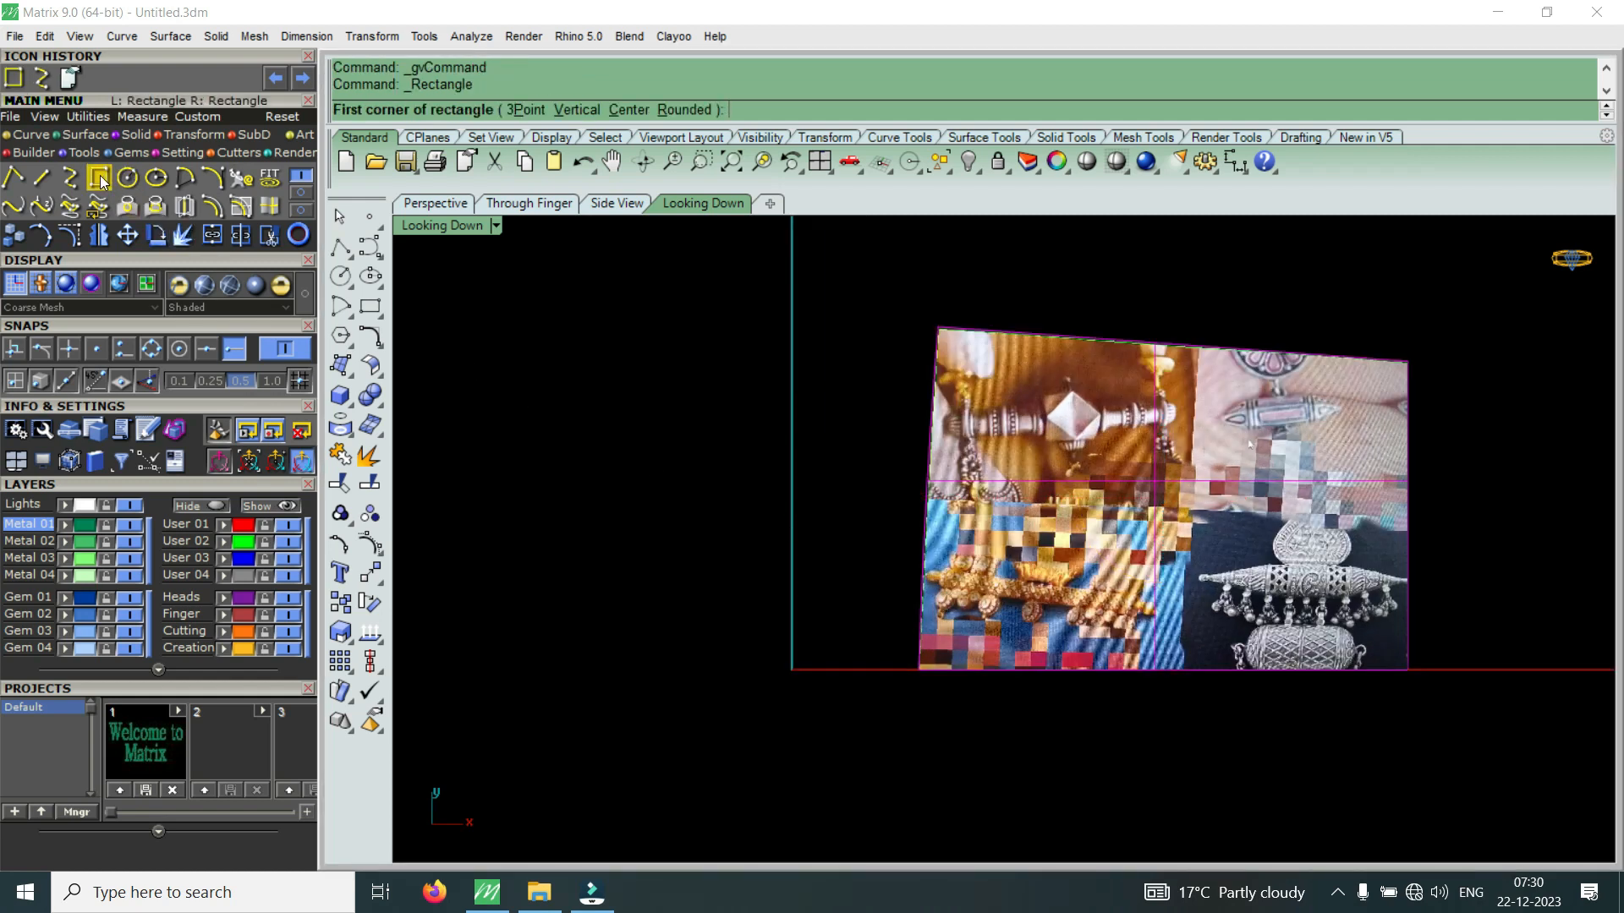
click(629, 109)
scroll(795, 604, up, 4)
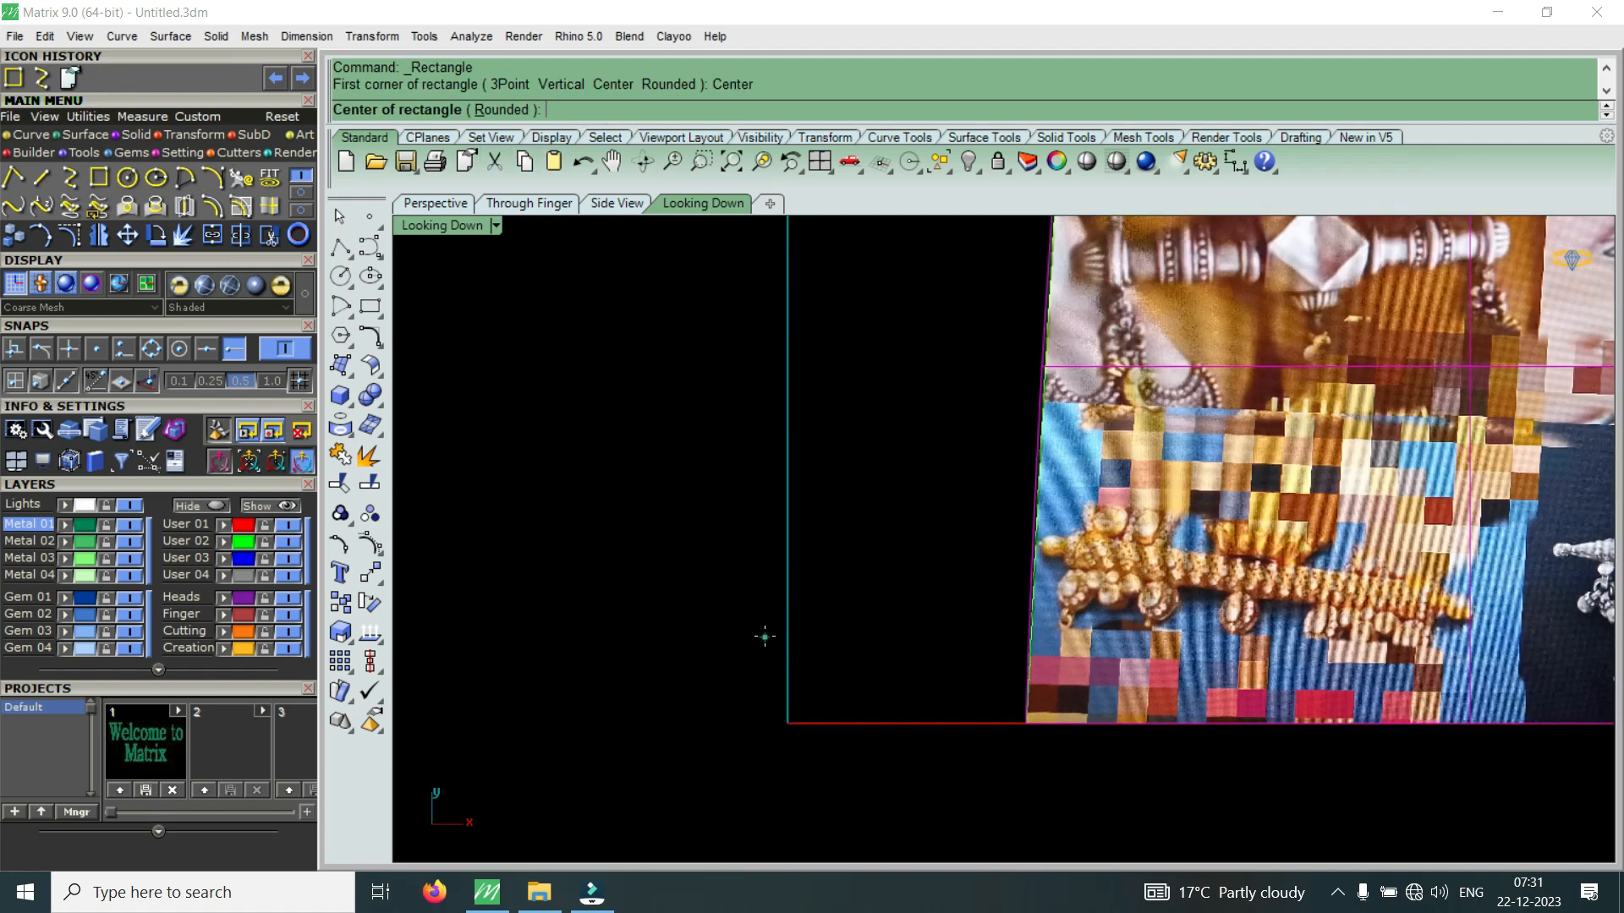
text(0)
key(Return)
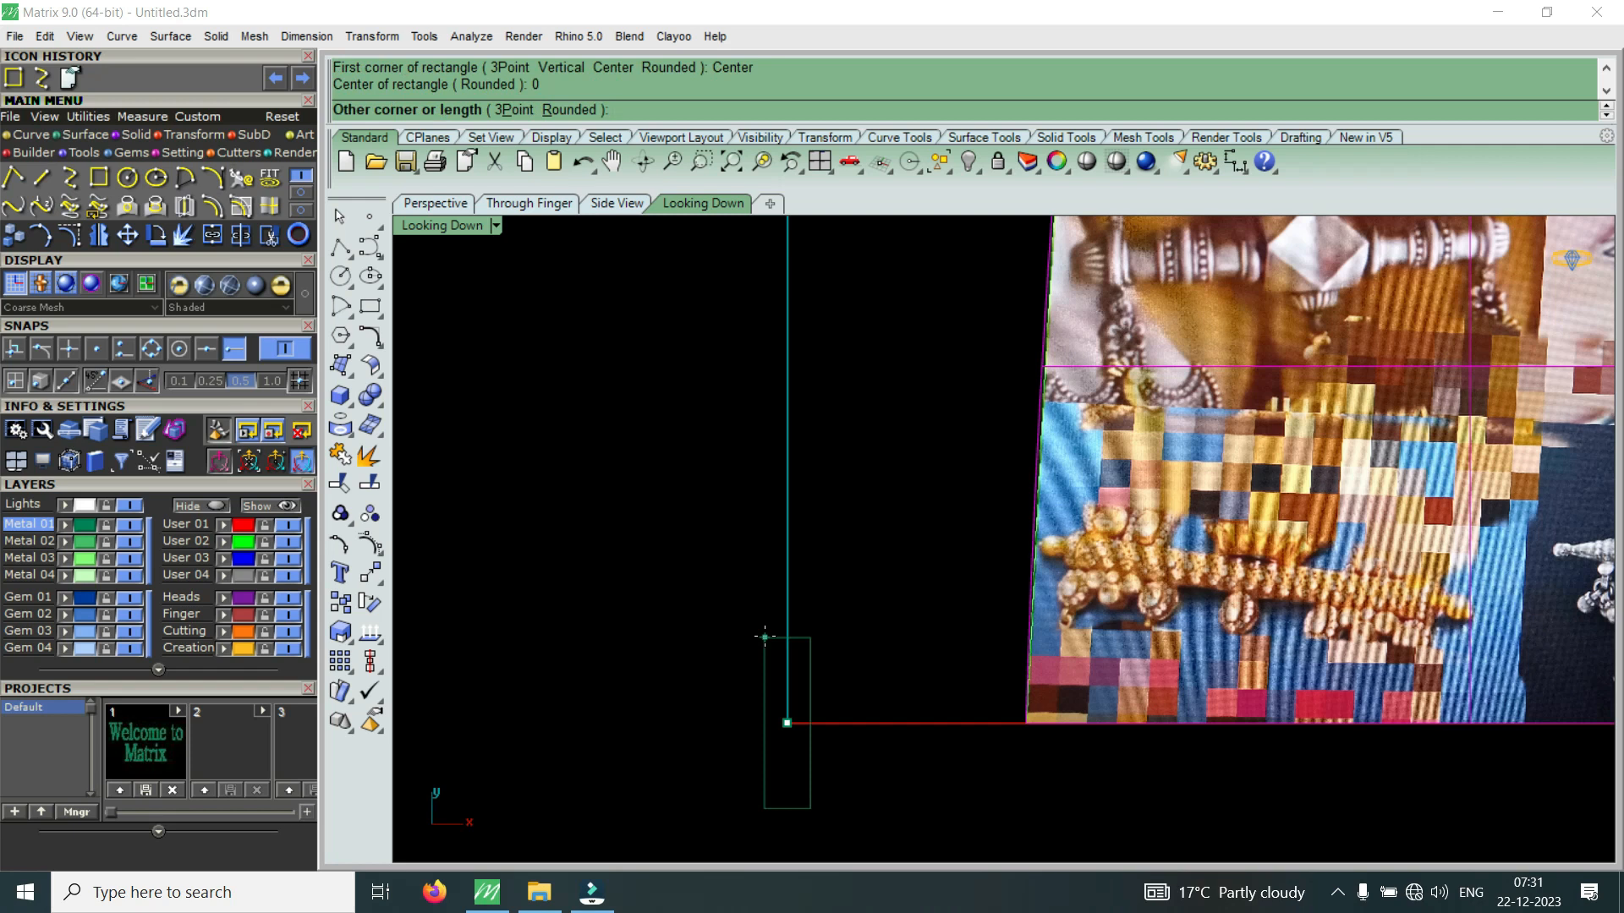
text(7)
key(Return)
text(7)
key(Return)
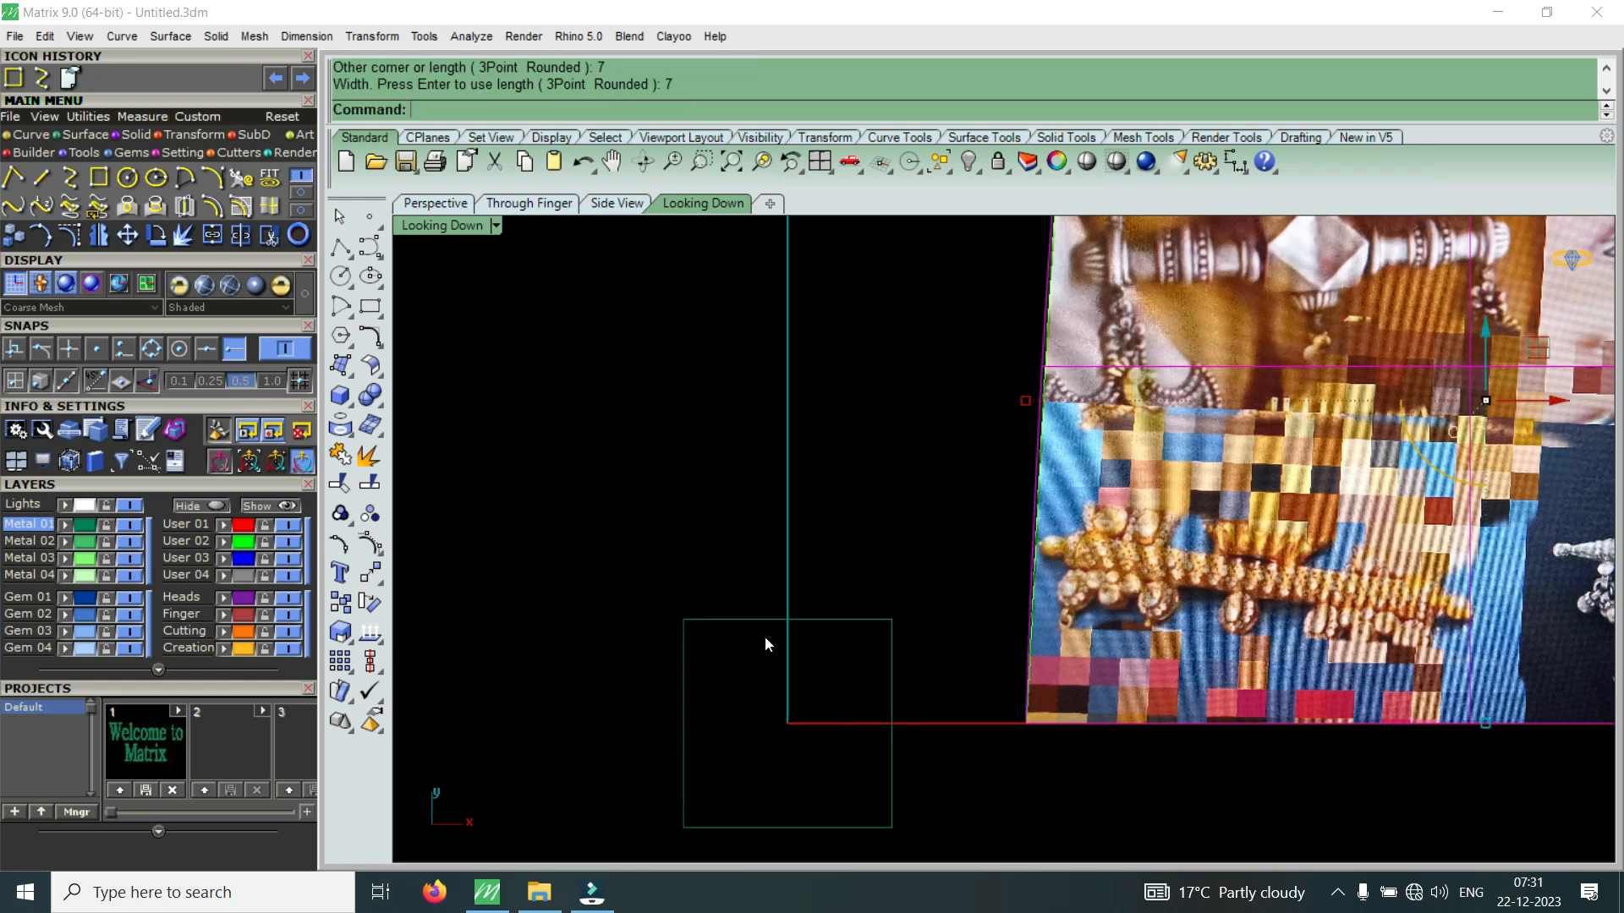
Rotate the 7 by 7 square 45 degrees about the origin (0)
scroll(820, 673, down, 2)
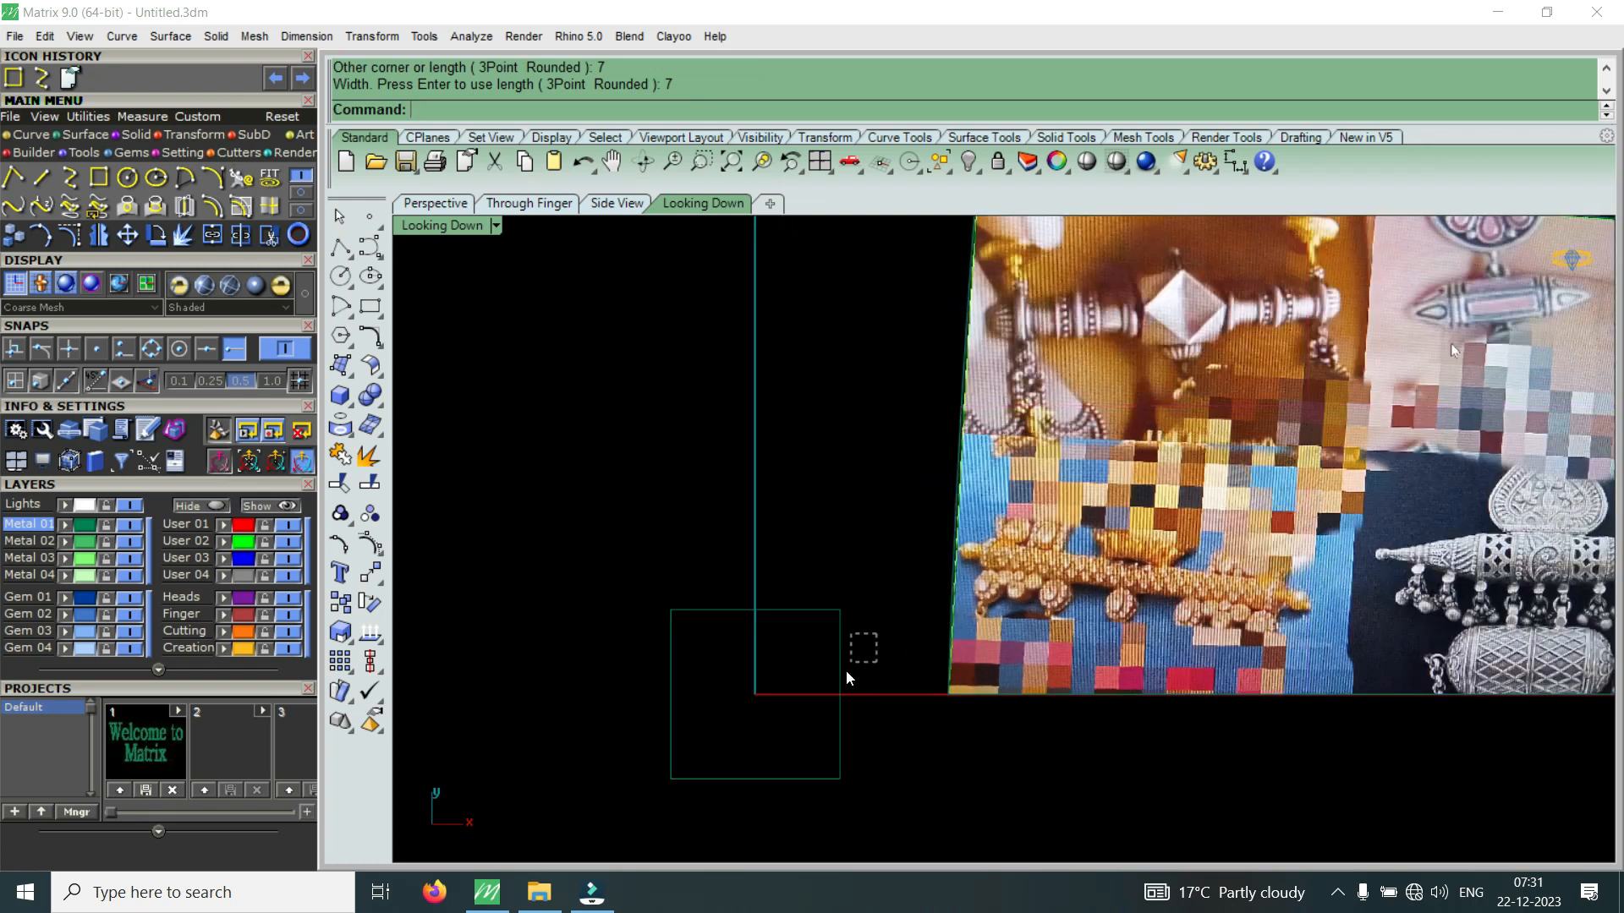
click(838, 658)
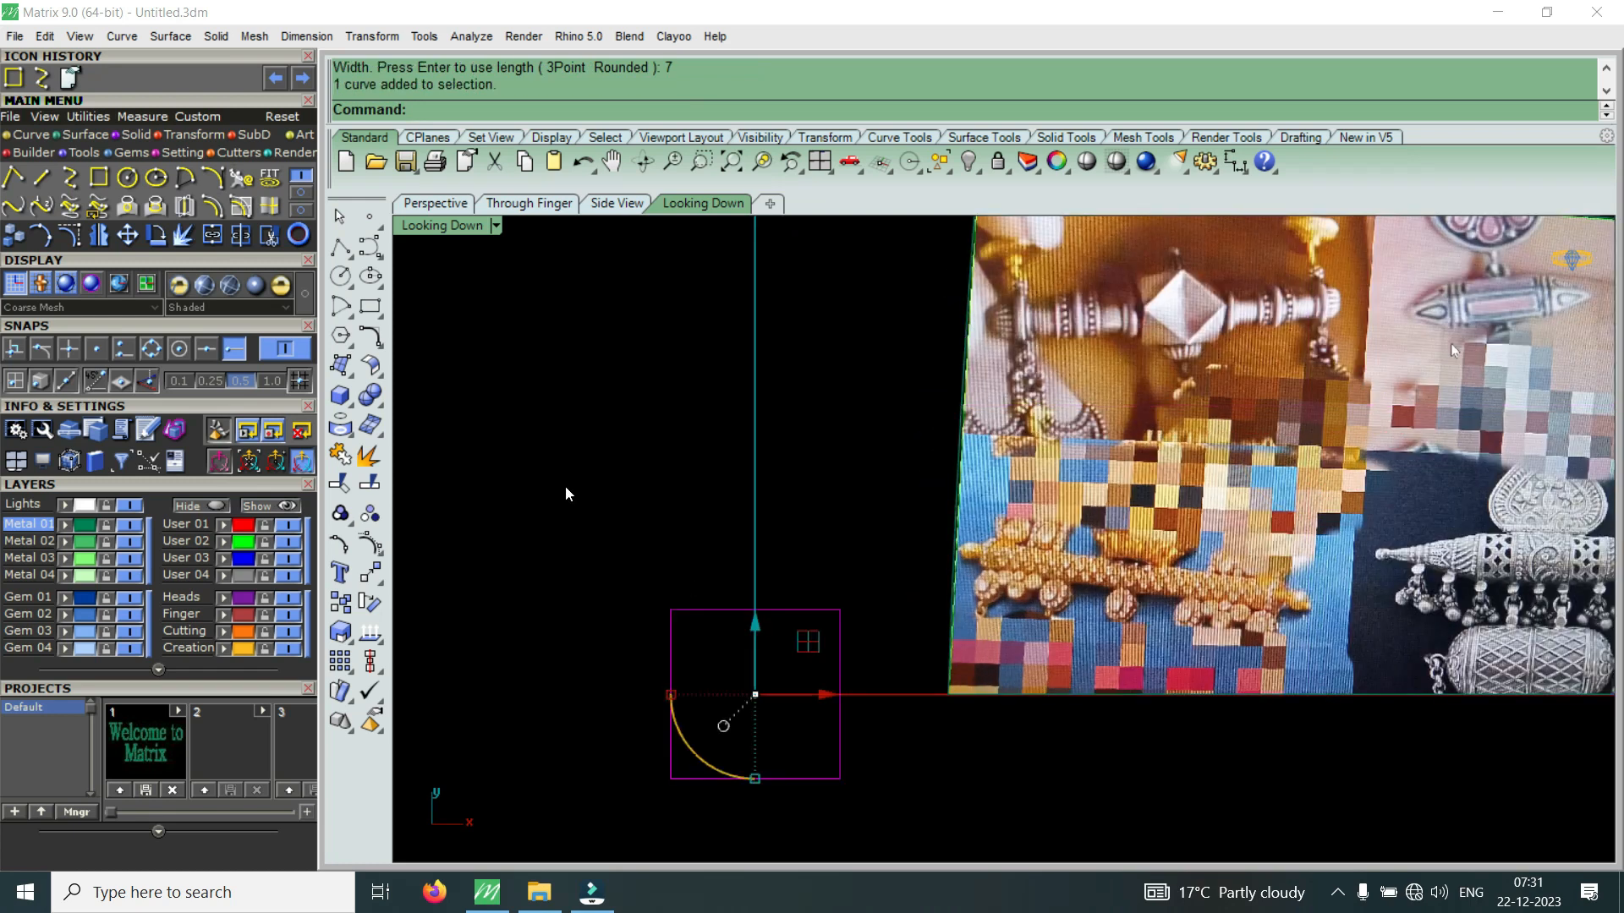
click(166, 235)
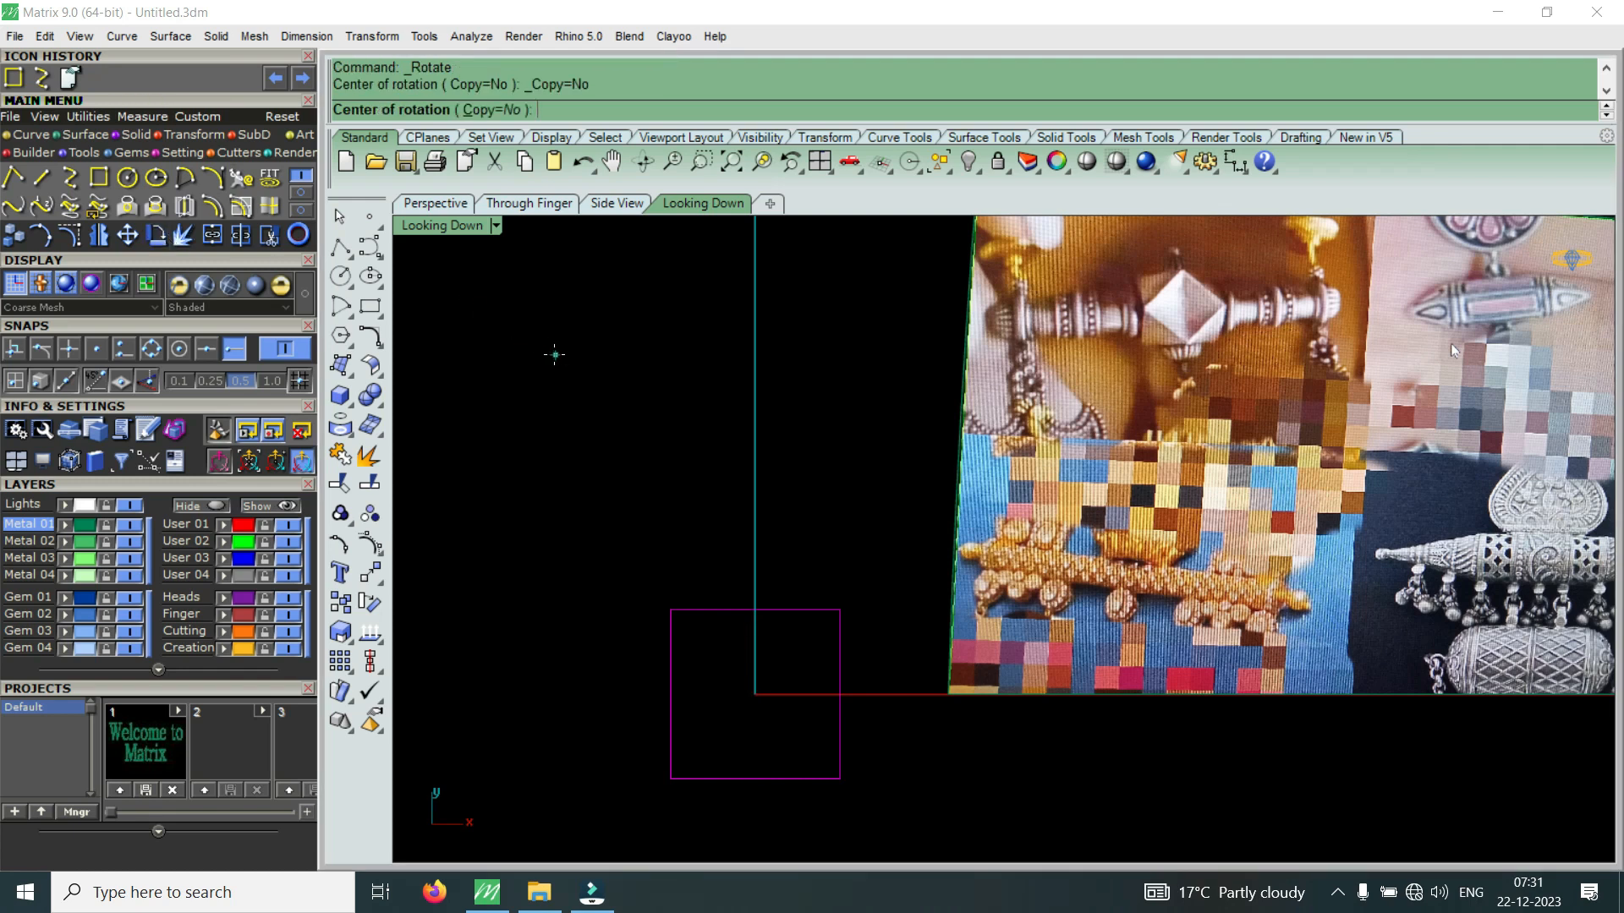
text(0)
key(Return)
text(45)
key(Return)
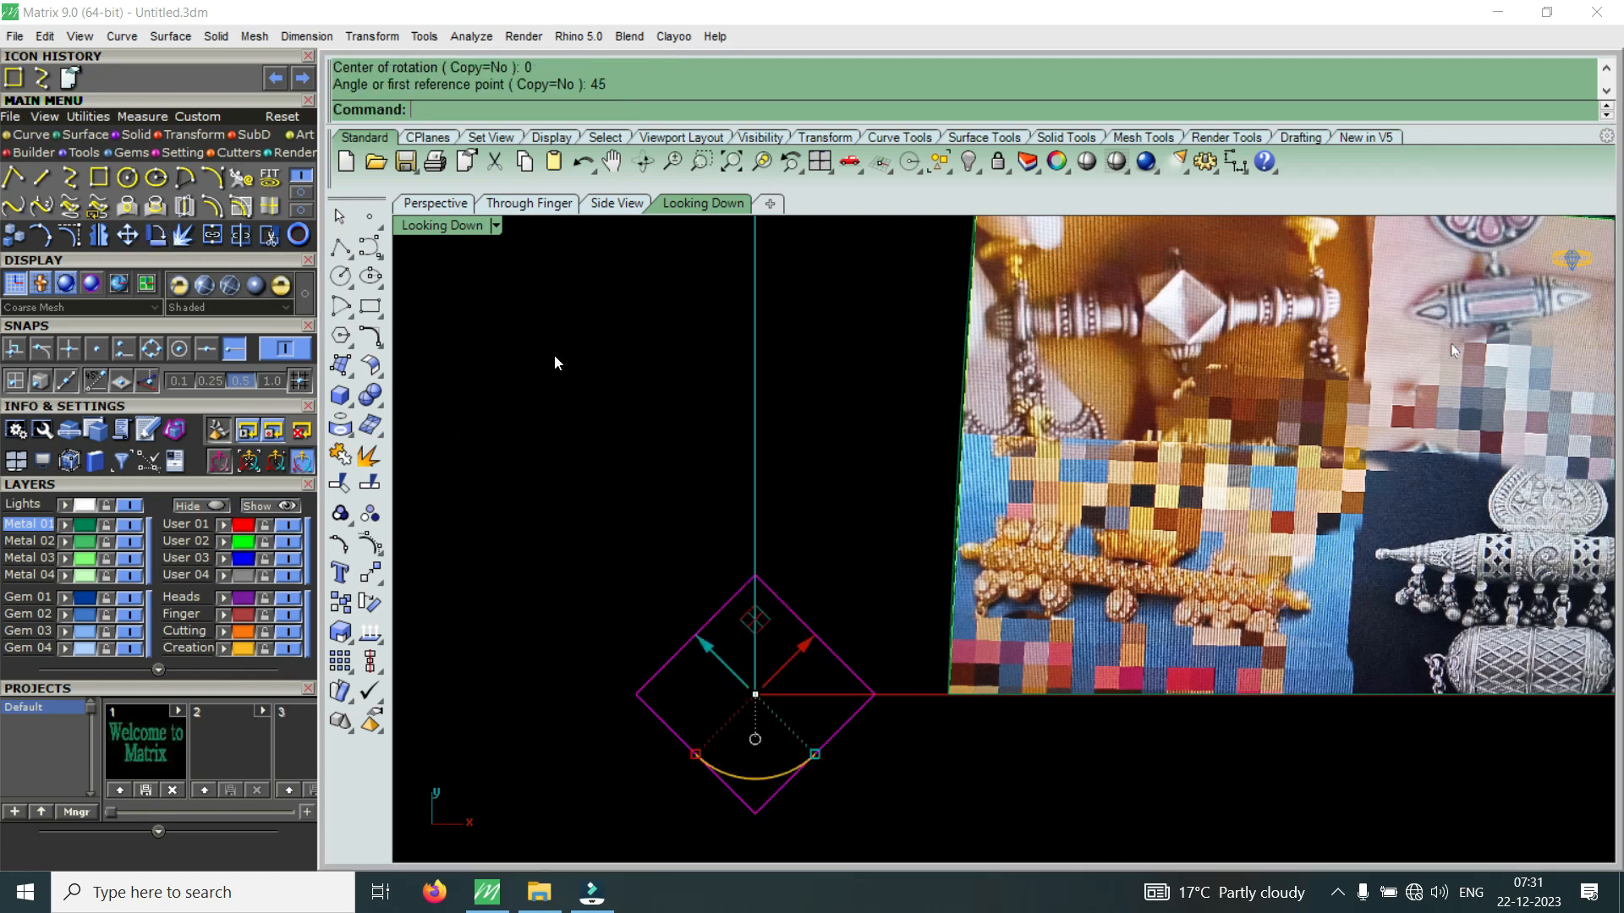
Move the reference picture so the centre of the faceted diamond in its upper-left photo lands on the origin (0)
scroll(1100, 434, up, 1)
click(1125, 372)
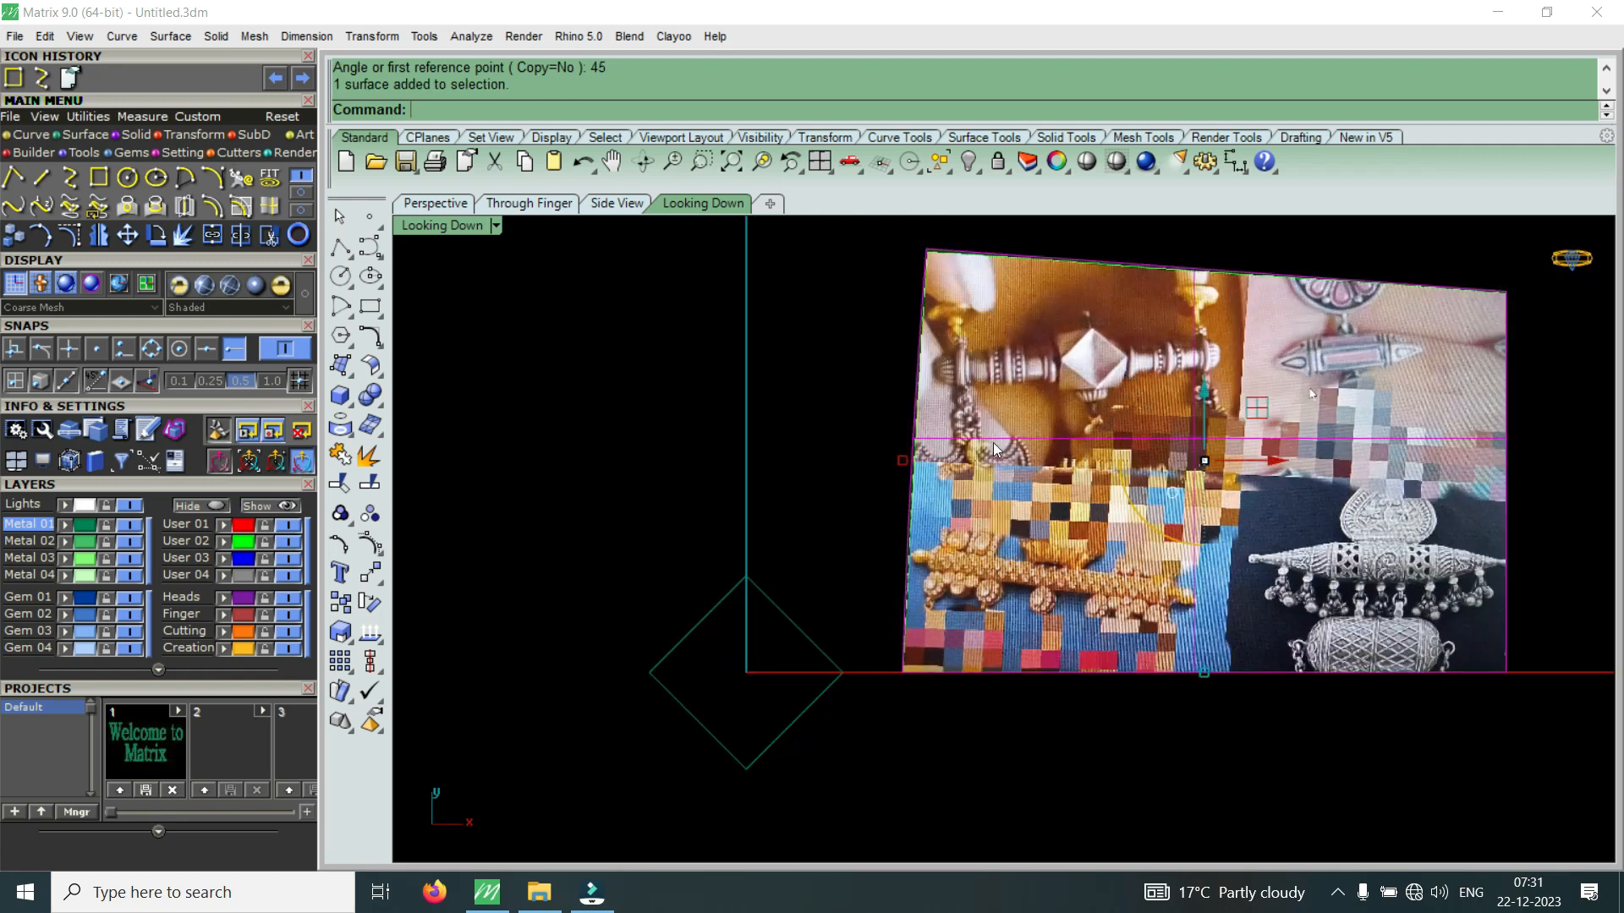
click(129, 235)
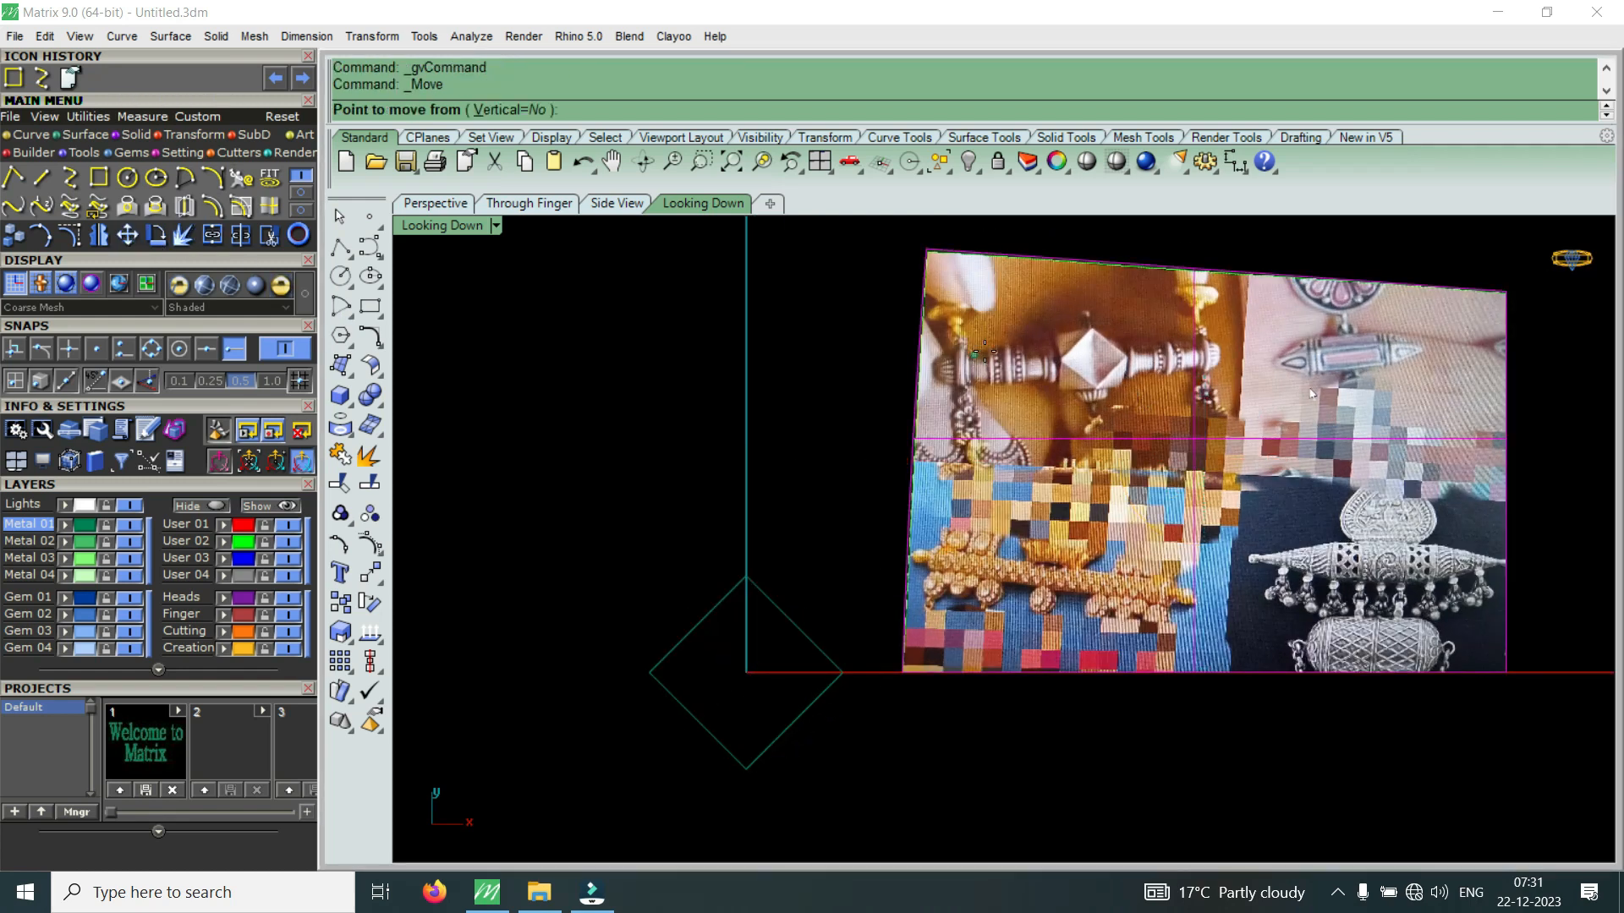
scroll(1090, 360, up, 2)
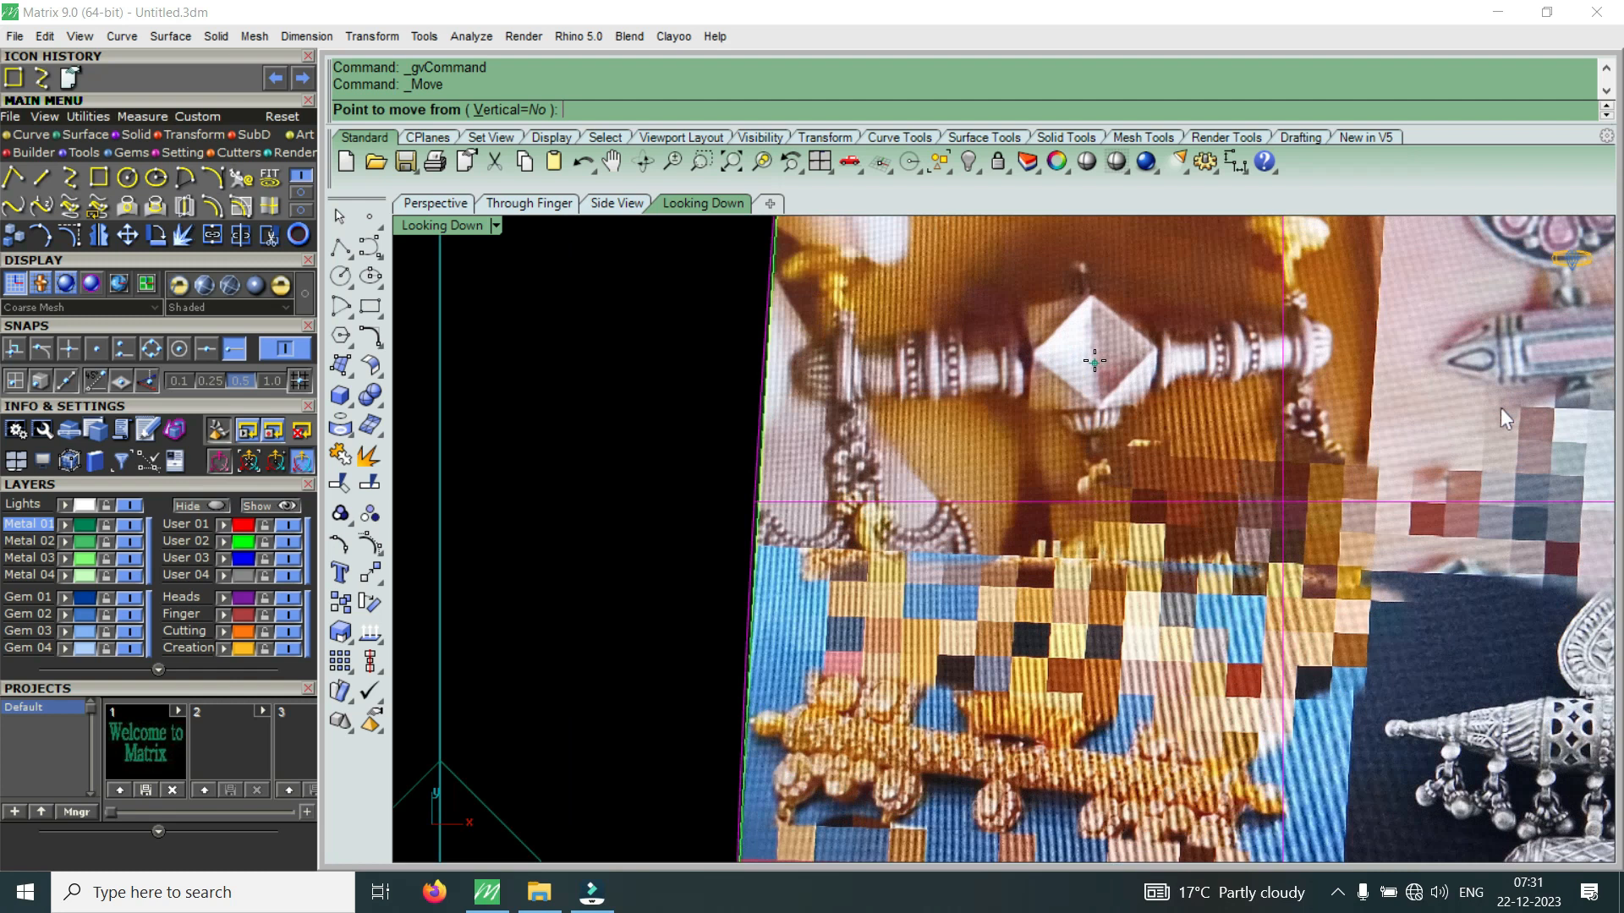
click(1096, 358)
text(0)
key(Return)
scroll(1039, 430, down, 3)
scroll(925, 611, up, 2)
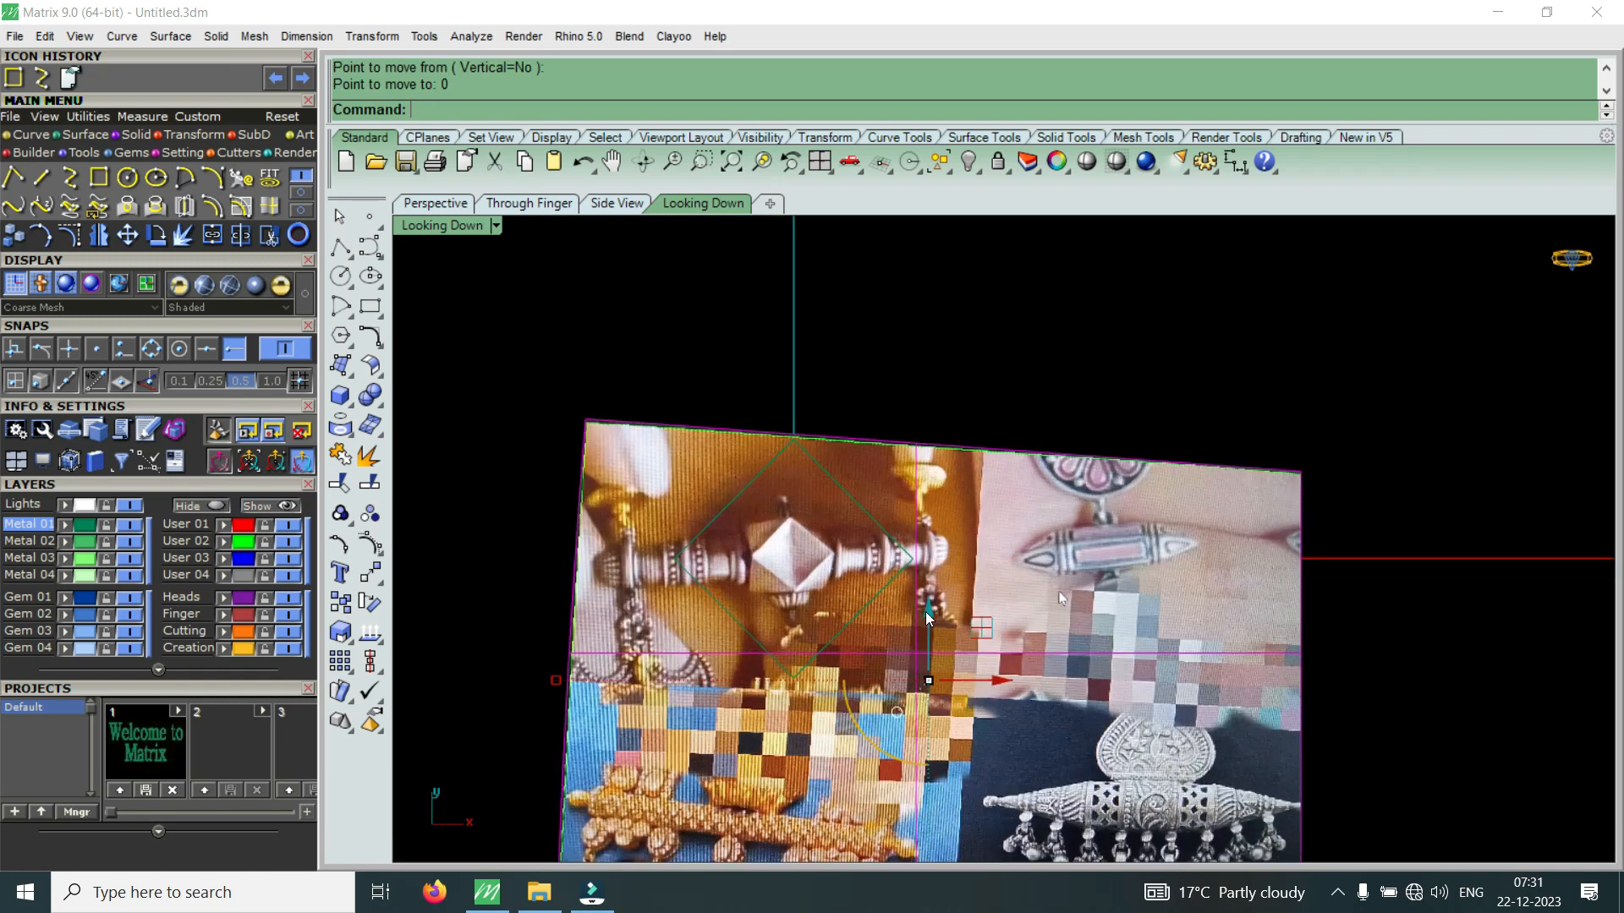
Scale the picture up from the origin (0) until the faceted diamond roughly fills the rotated square, and deselect it
click(1016, 555)
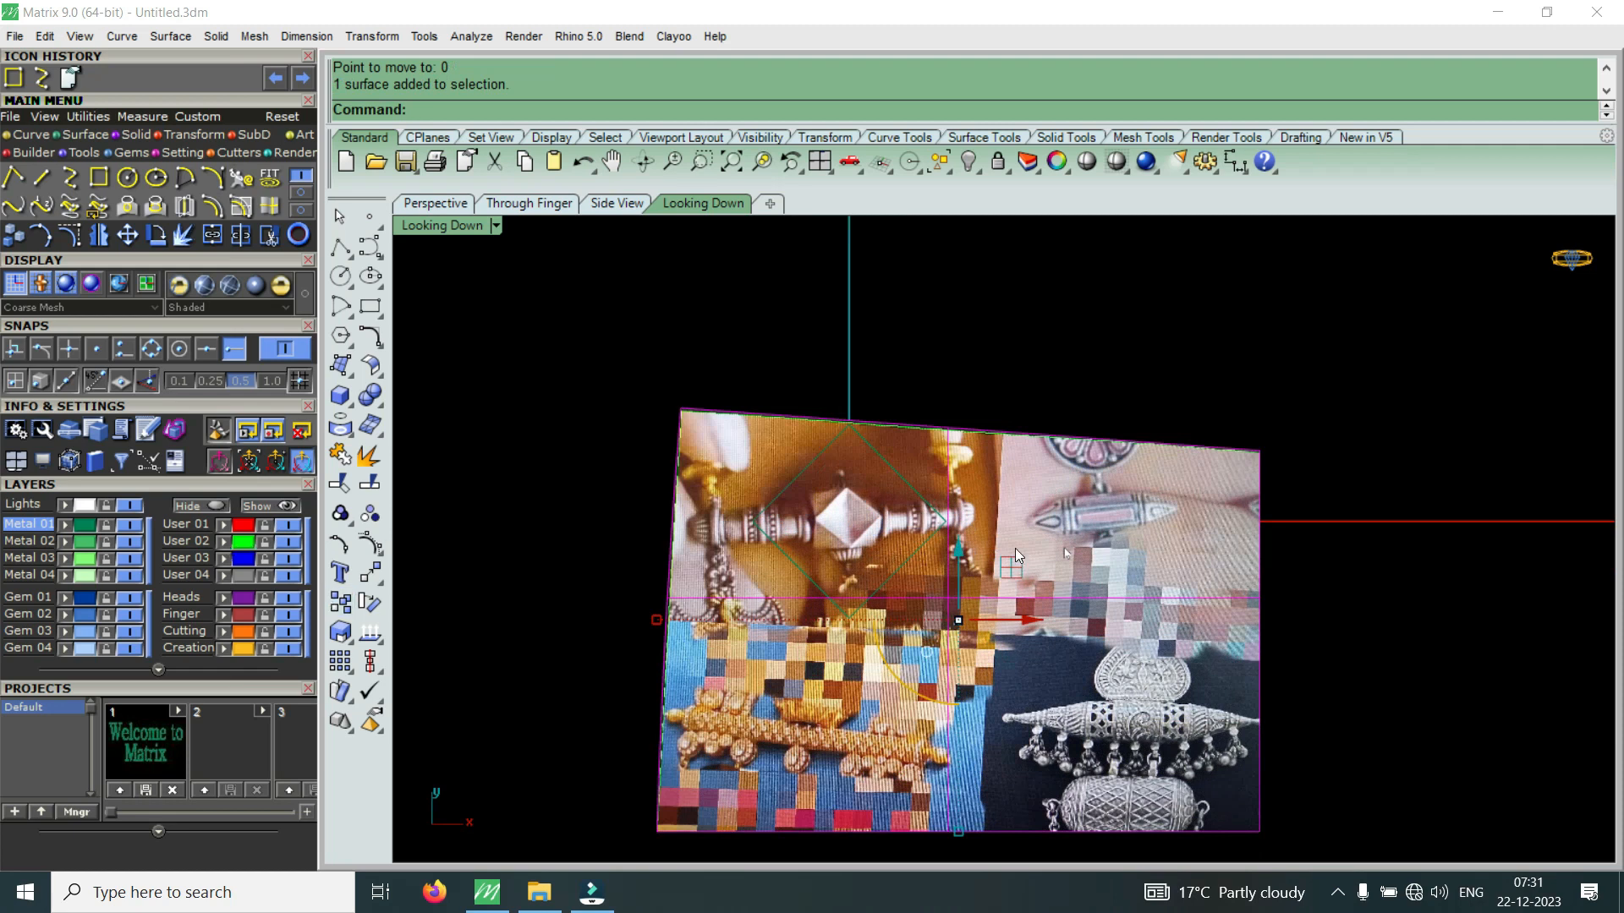
scroll(1015, 548, down, 2)
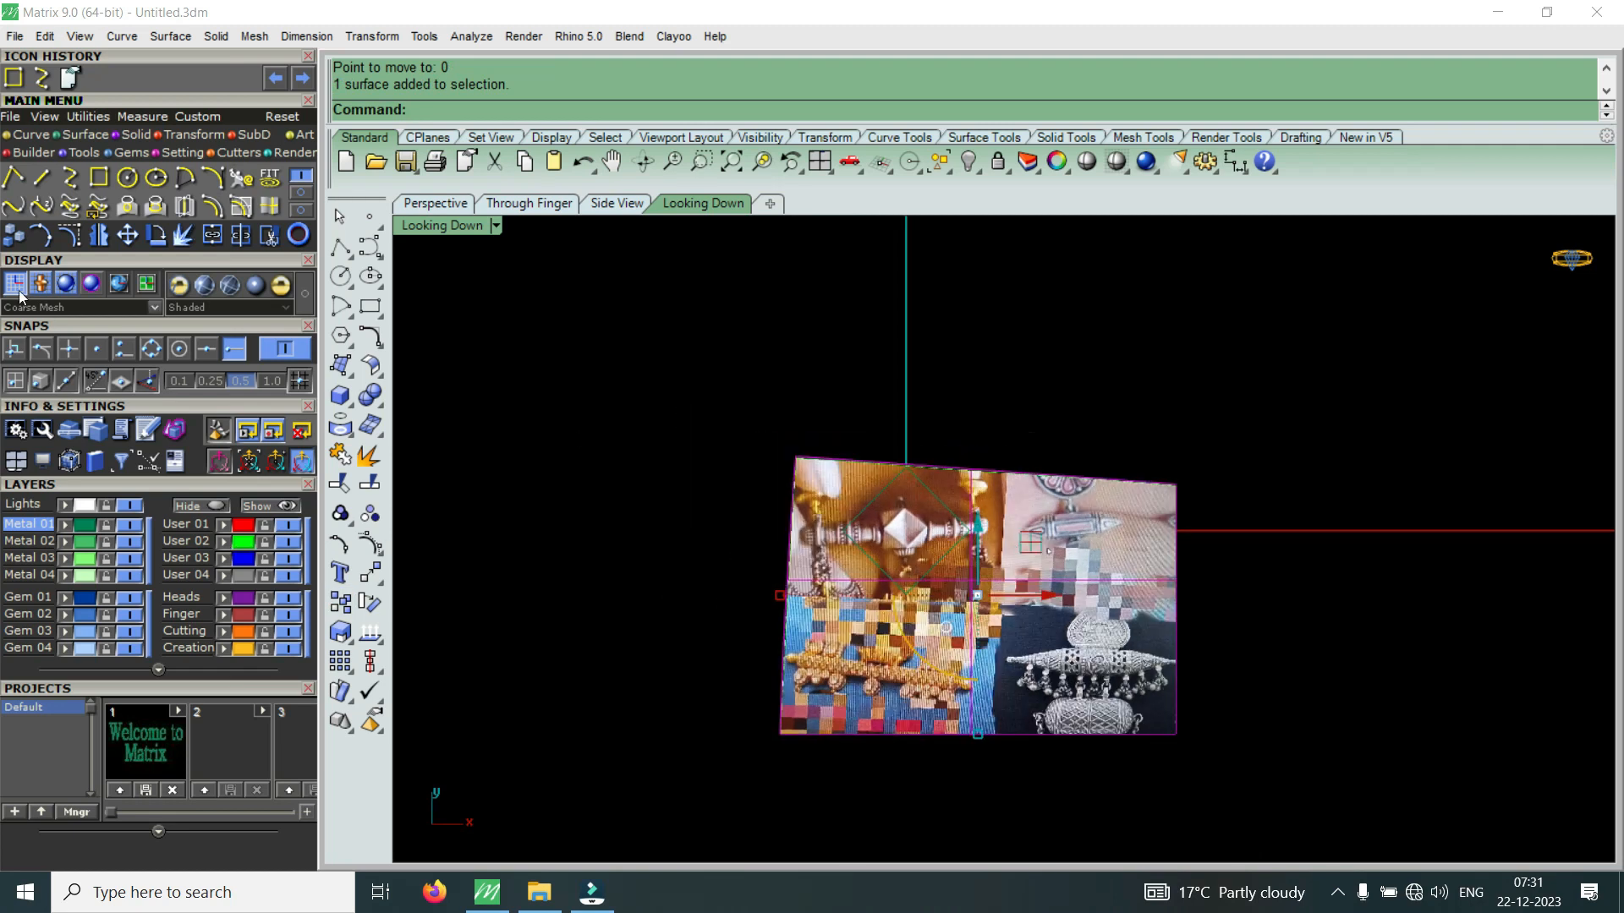
click(184, 135)
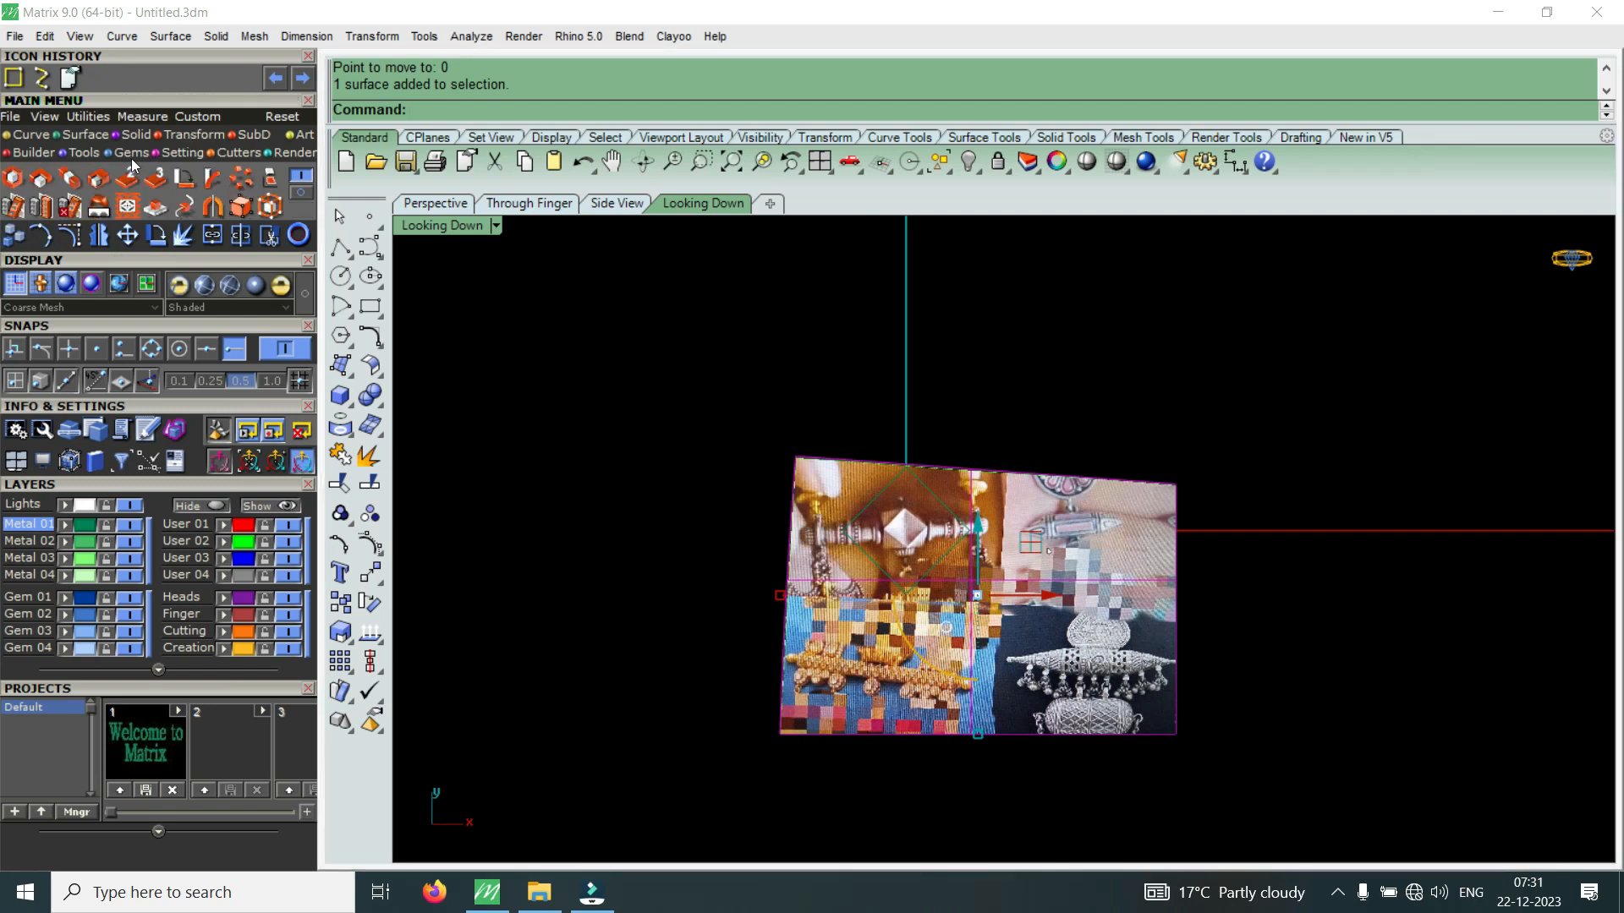
click(14, 178)
text(0)
key(Return)
scroll(989, 499, down, 1)
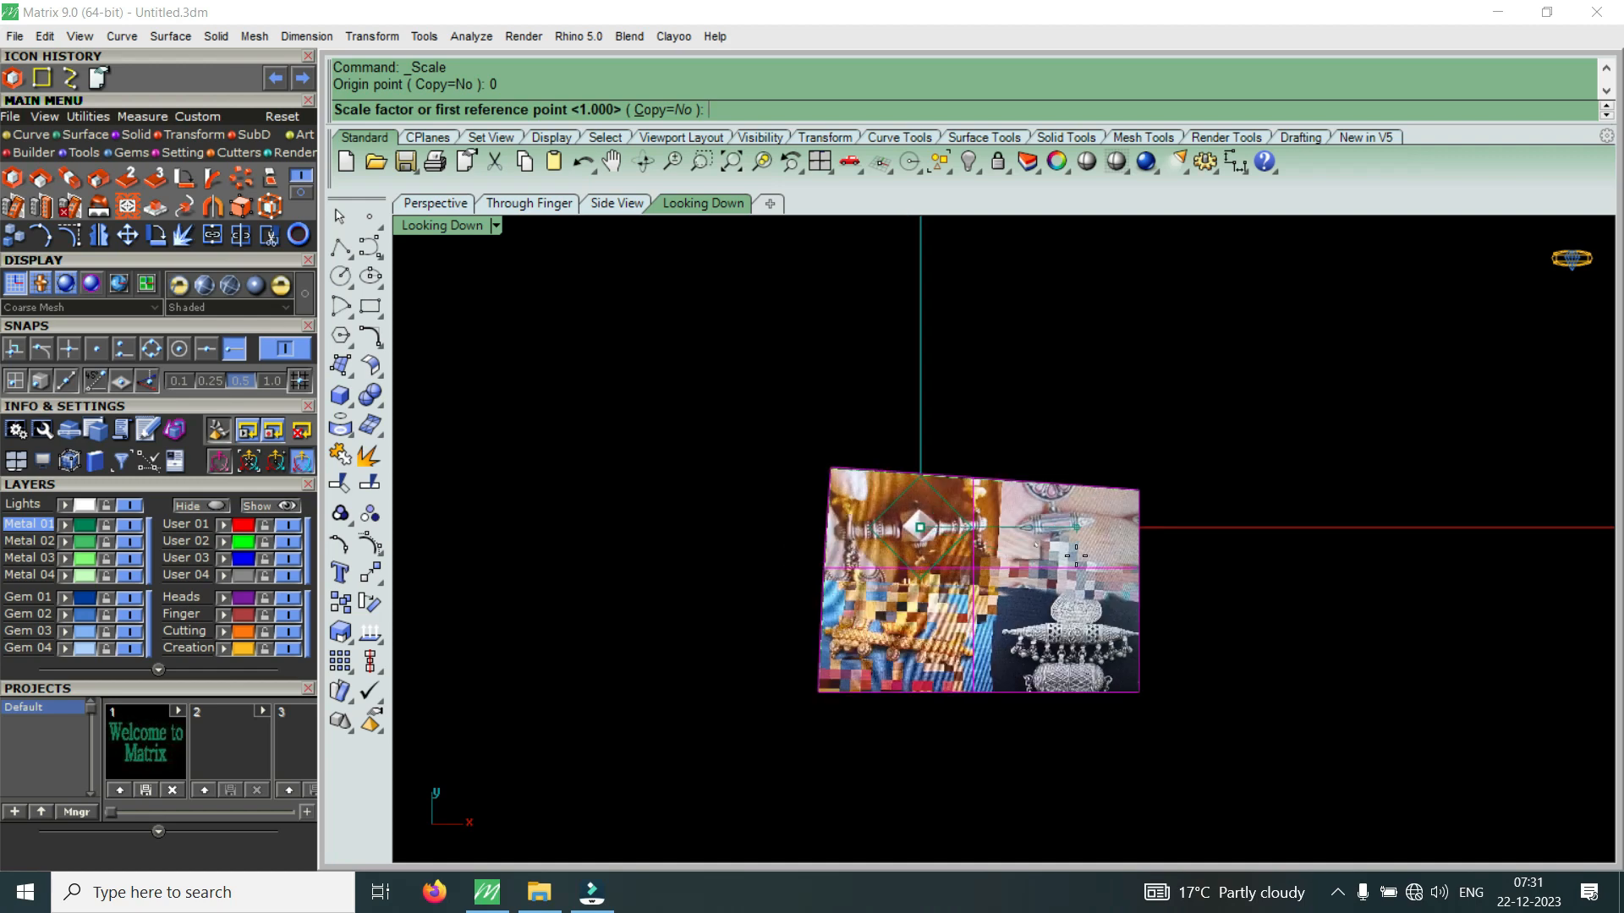
click(1077, 527)
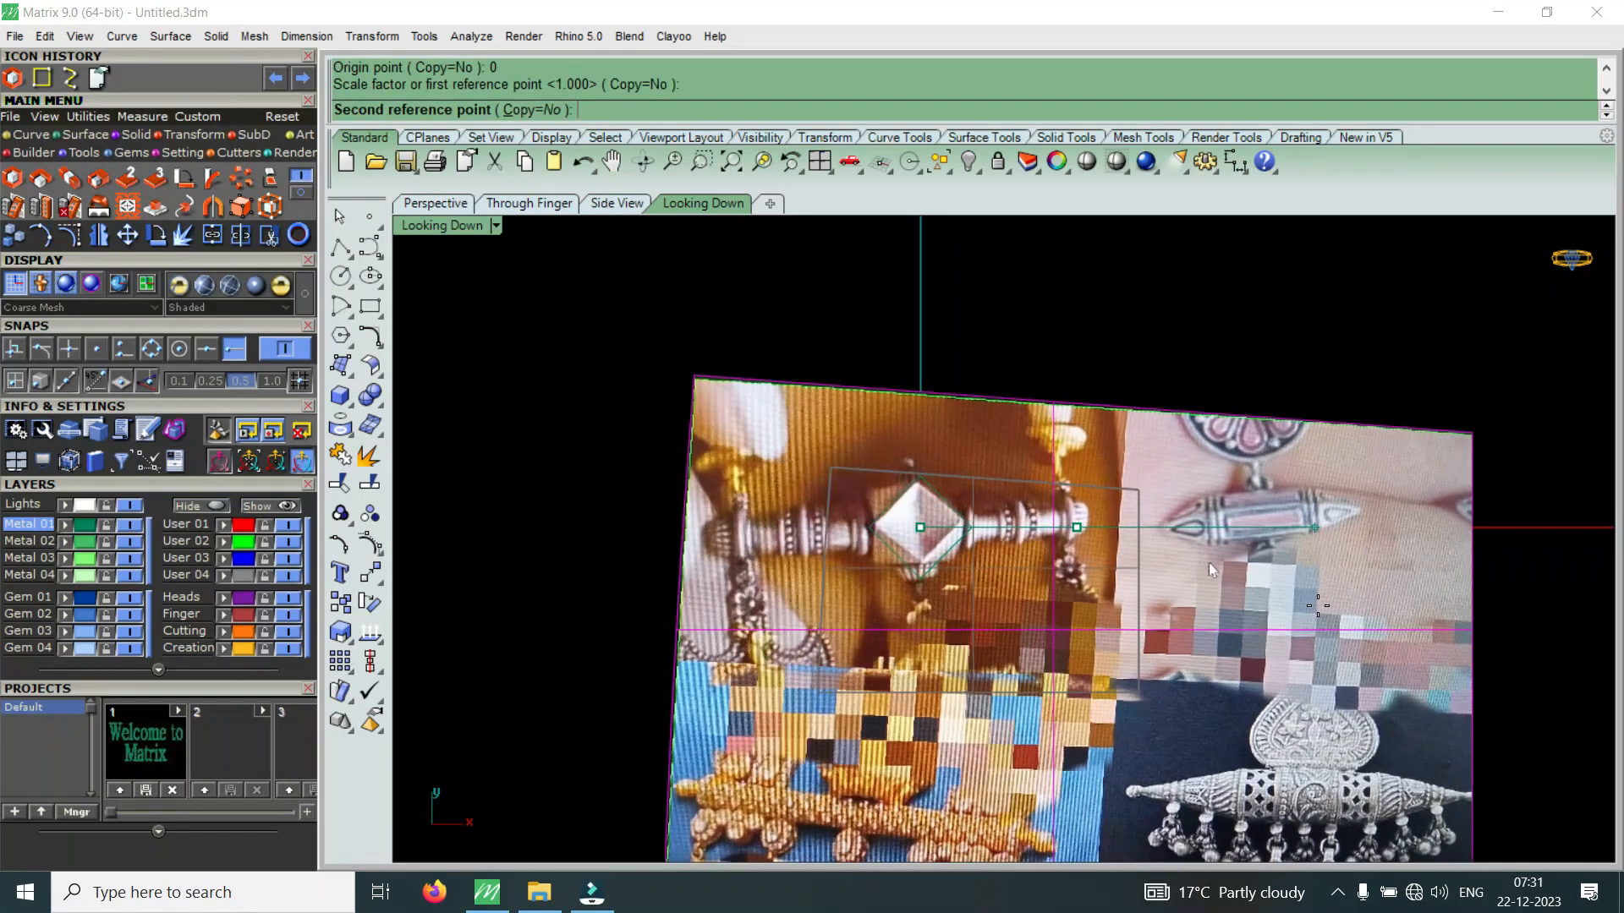
click(1346, 561)
scroll(1117, 438, down, 6)
scroll(1046, 477, up, 10)
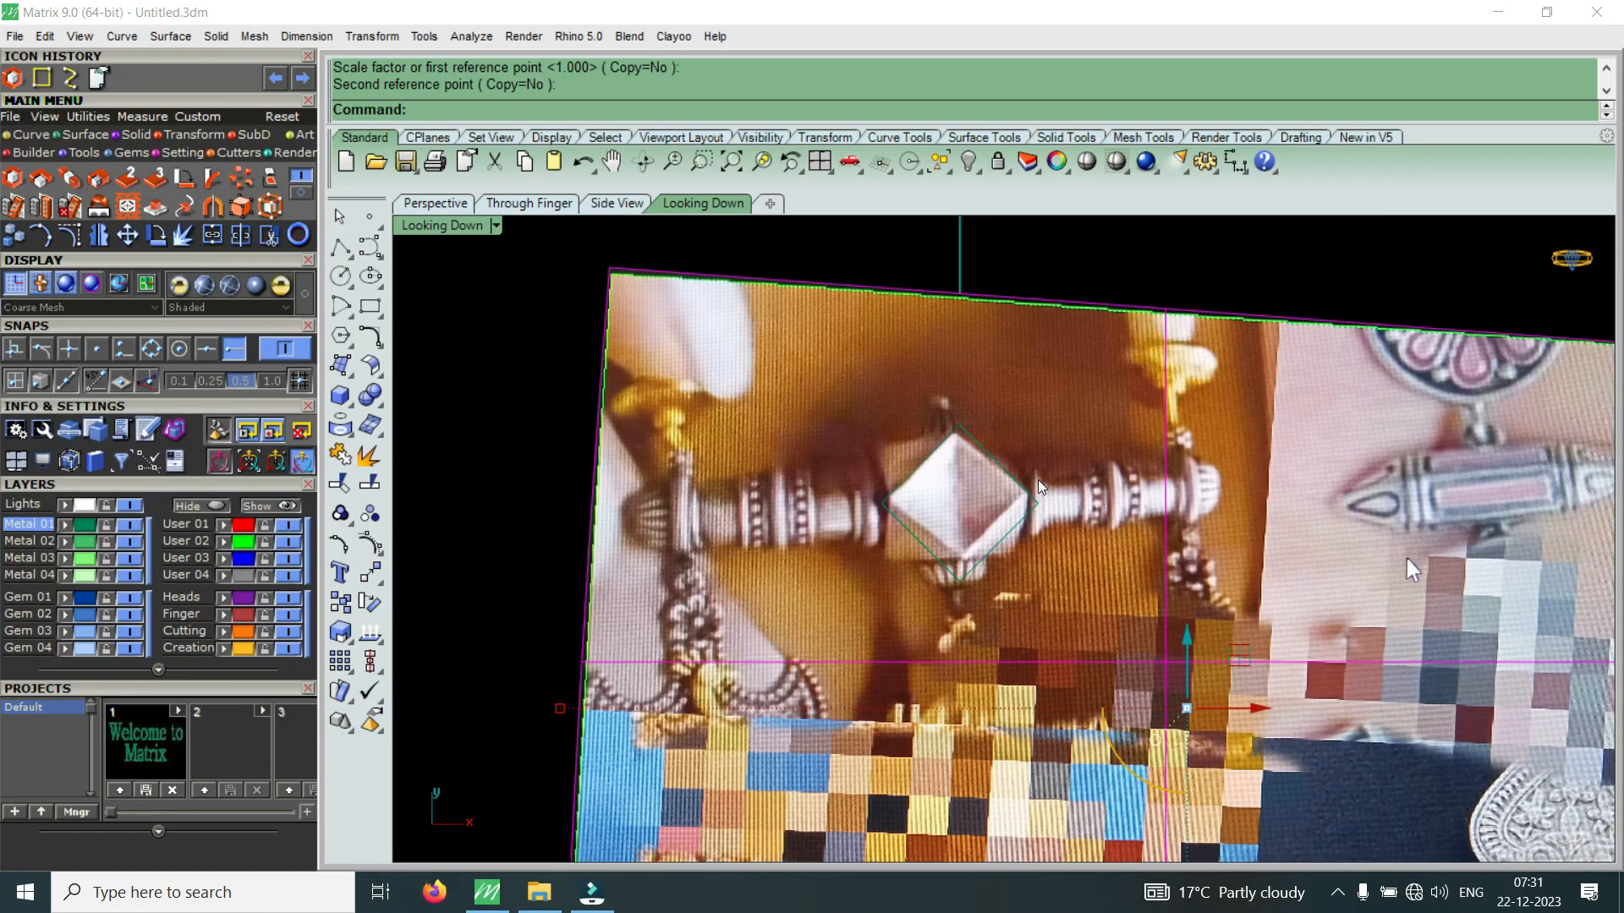
key(Escape)
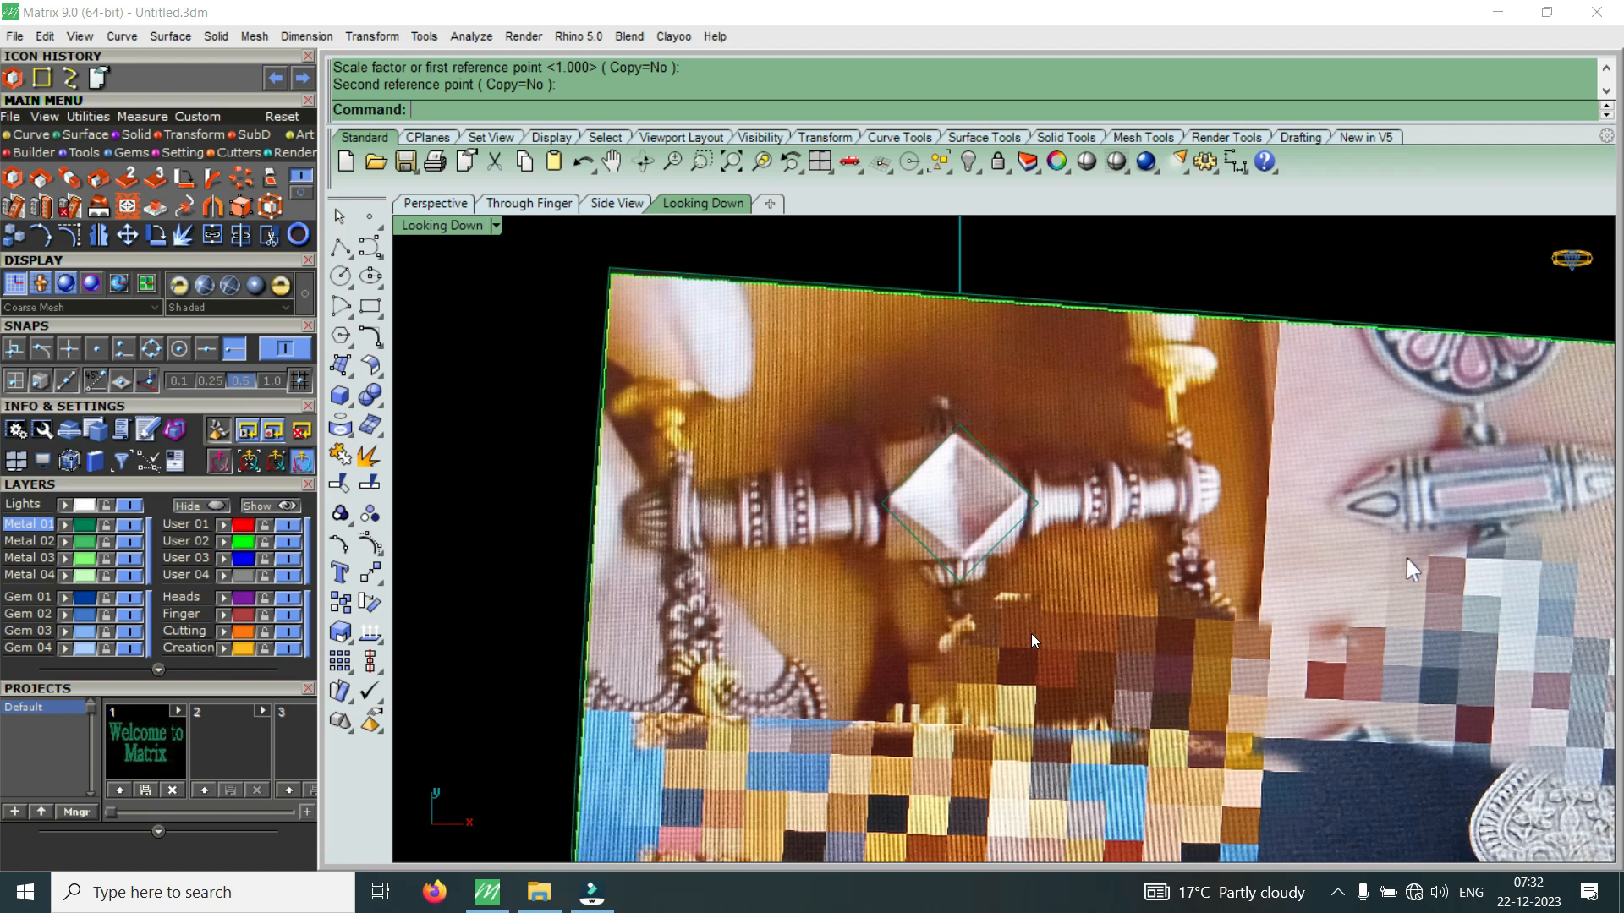
Move the picture slightly to align the faceted diamond with the rotated square
click(1149, 616)
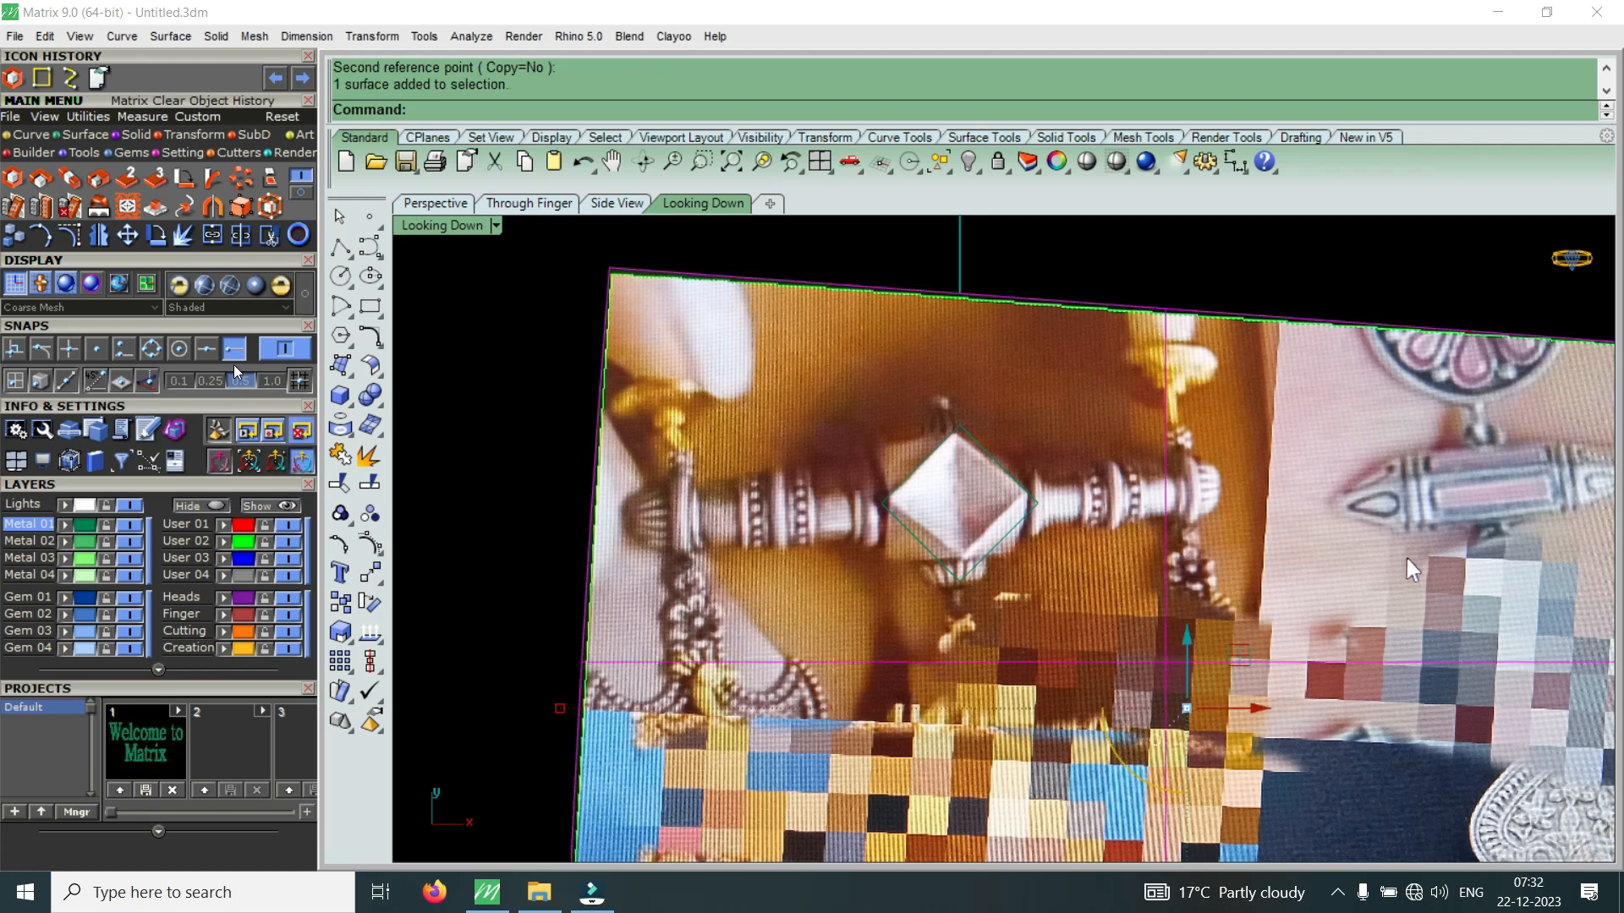
click(127, 234)
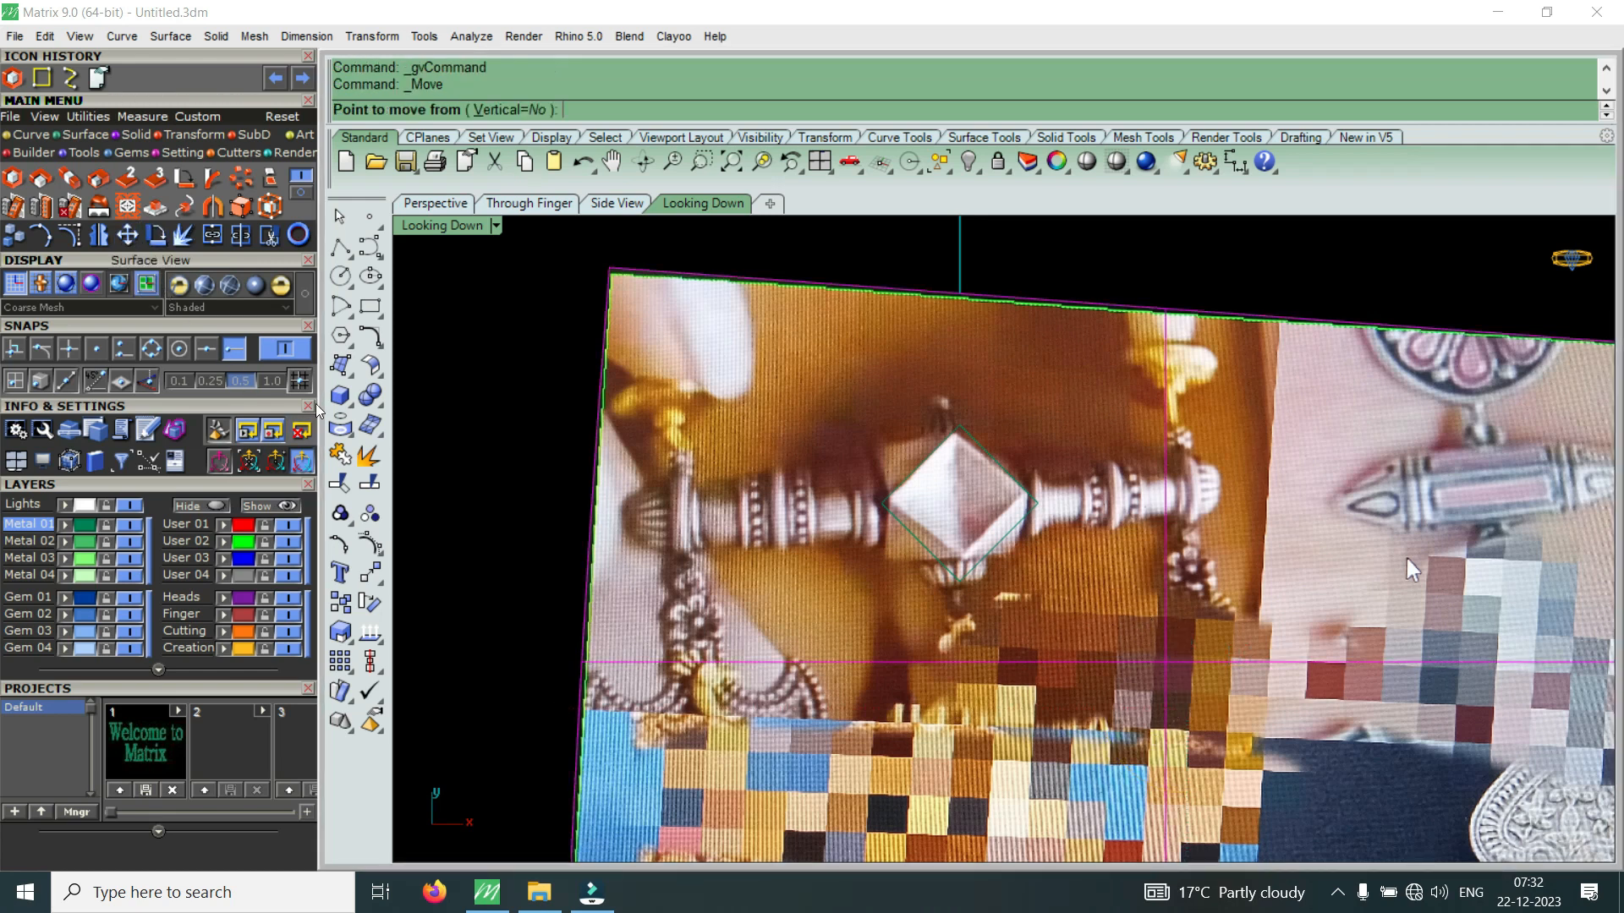
key(Escape)
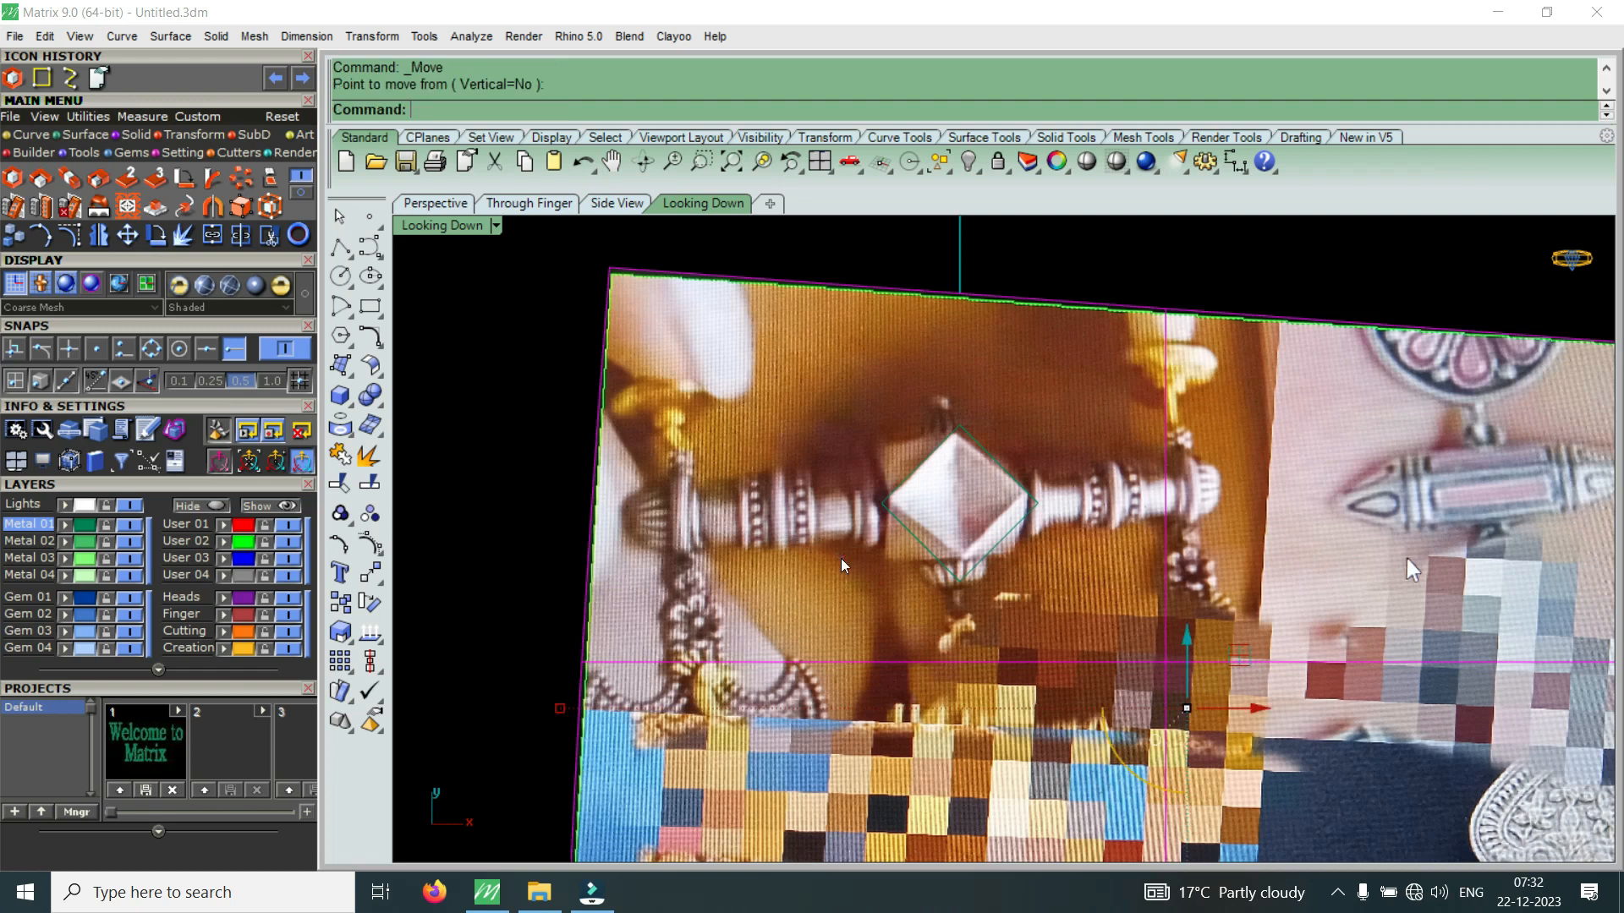
click(127, 234)
scroll(1099, 595, up, 4)
click(1101, 597)
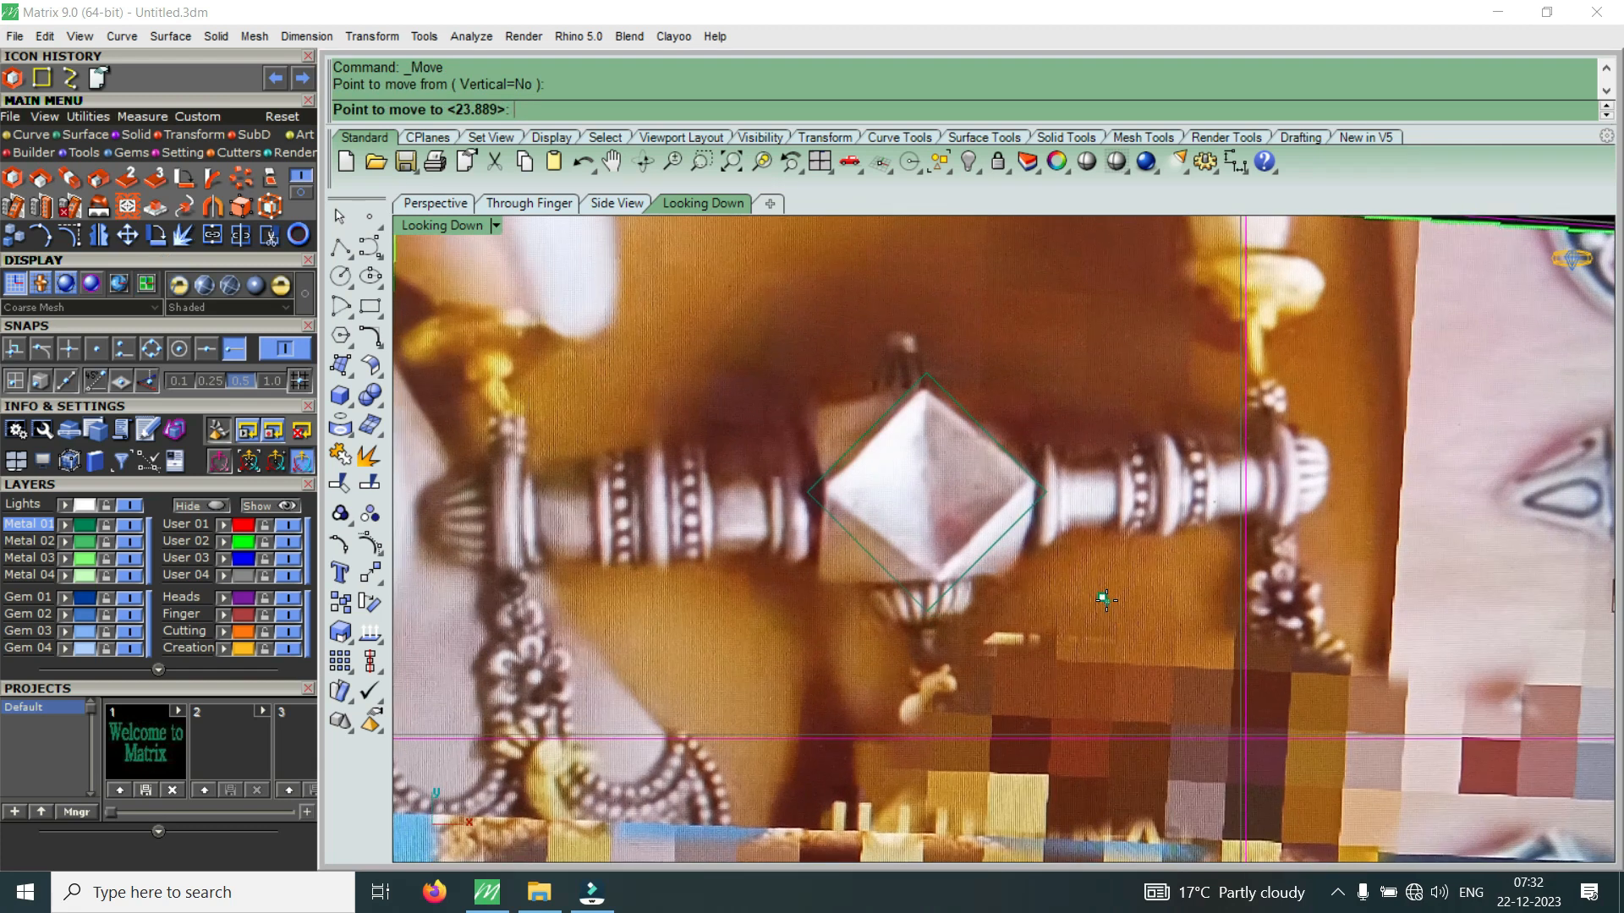
key(Escape)
right_click(1108, 601)
click(1107, 601)
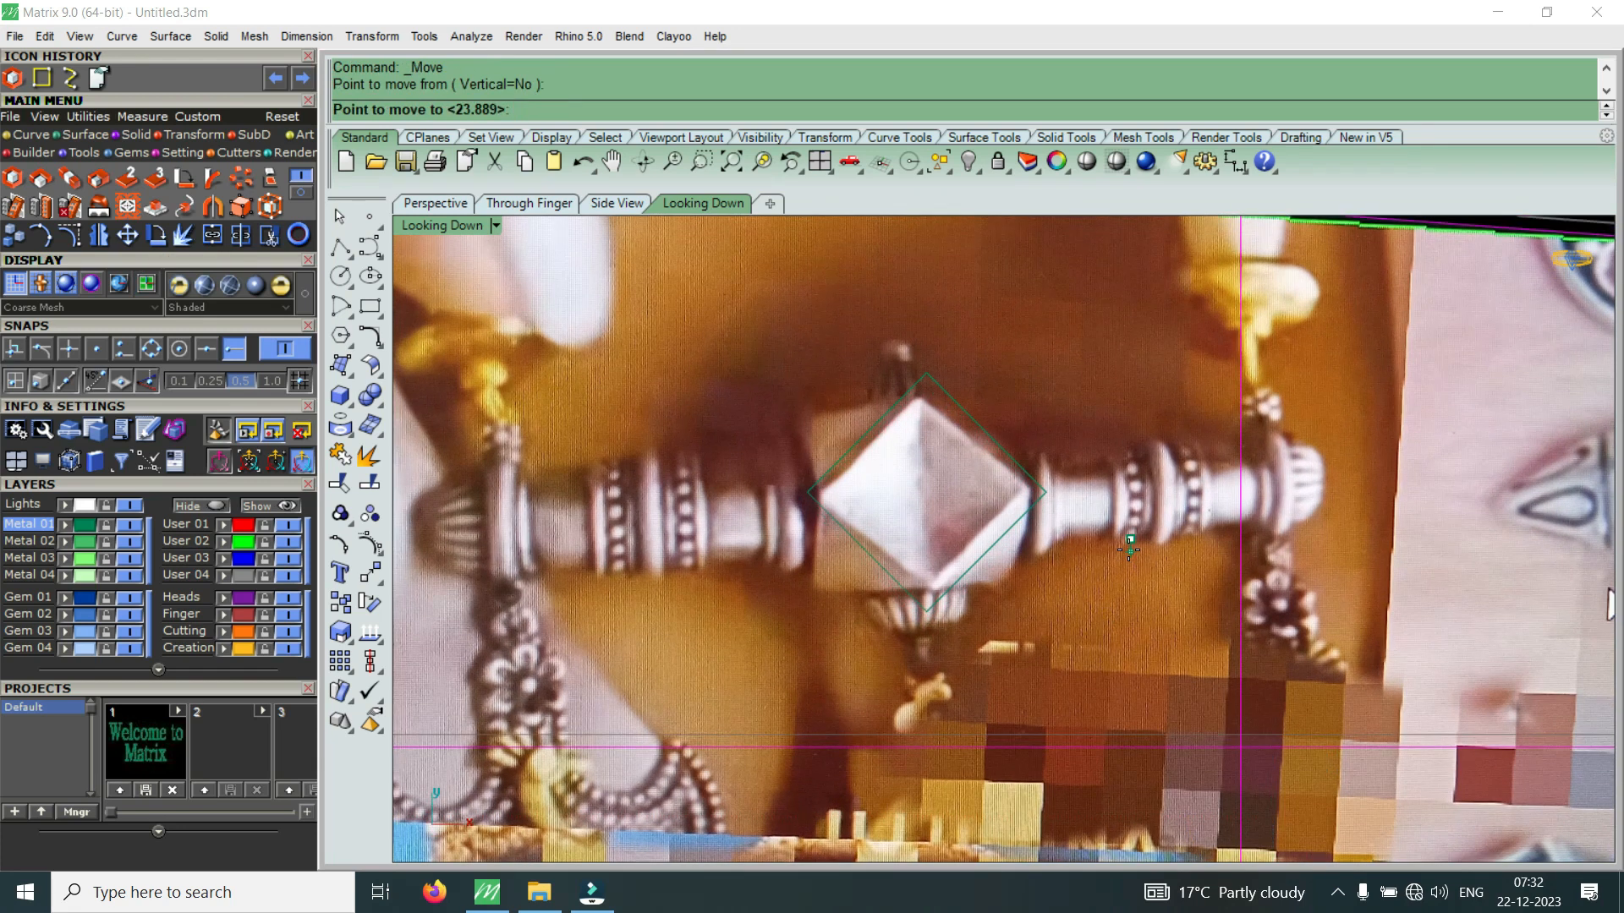
key(Escape)
Rotate the picture about the origin (0) by reference points until the silver bar lies level
click(159, 236)
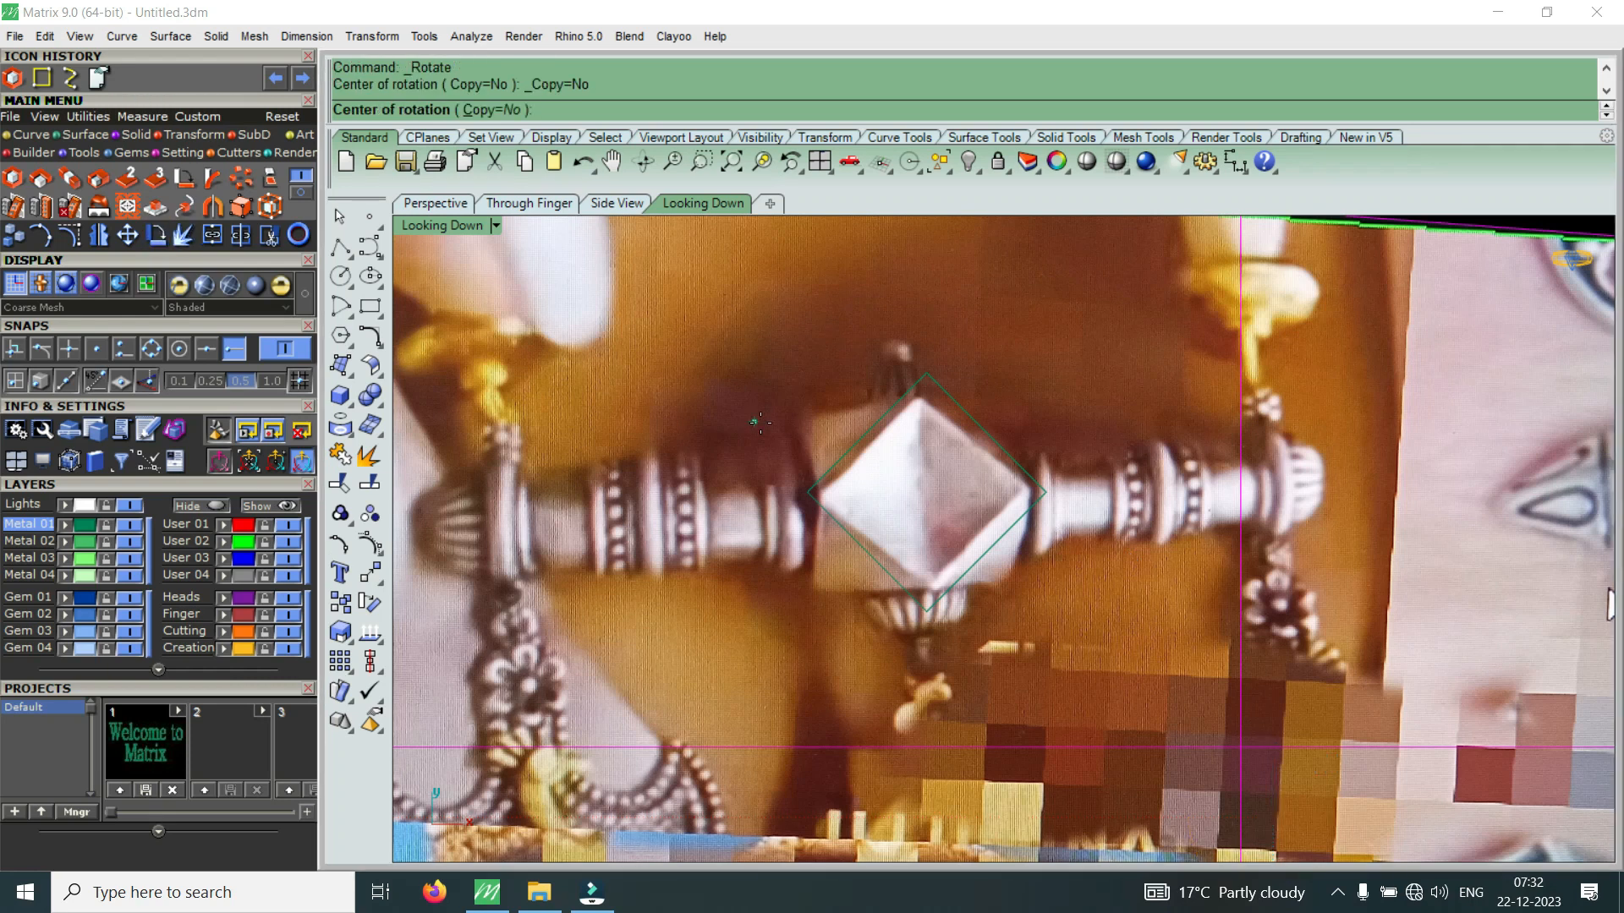
text(0)
key(Return)
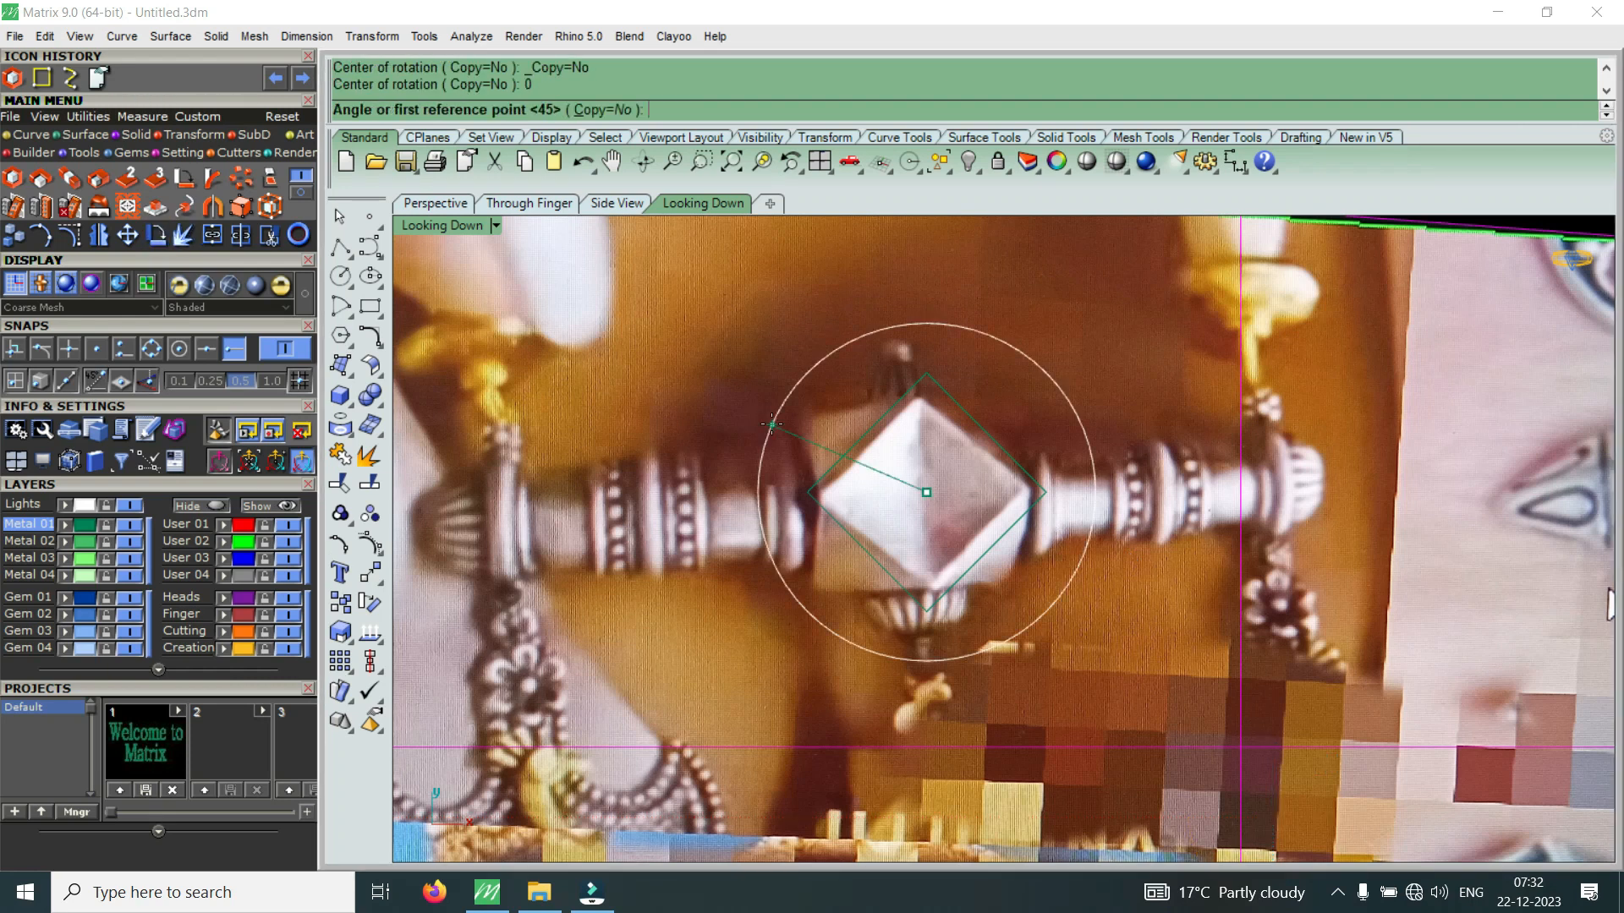
click(676, 522)
scroll(668, 519, up, 2)
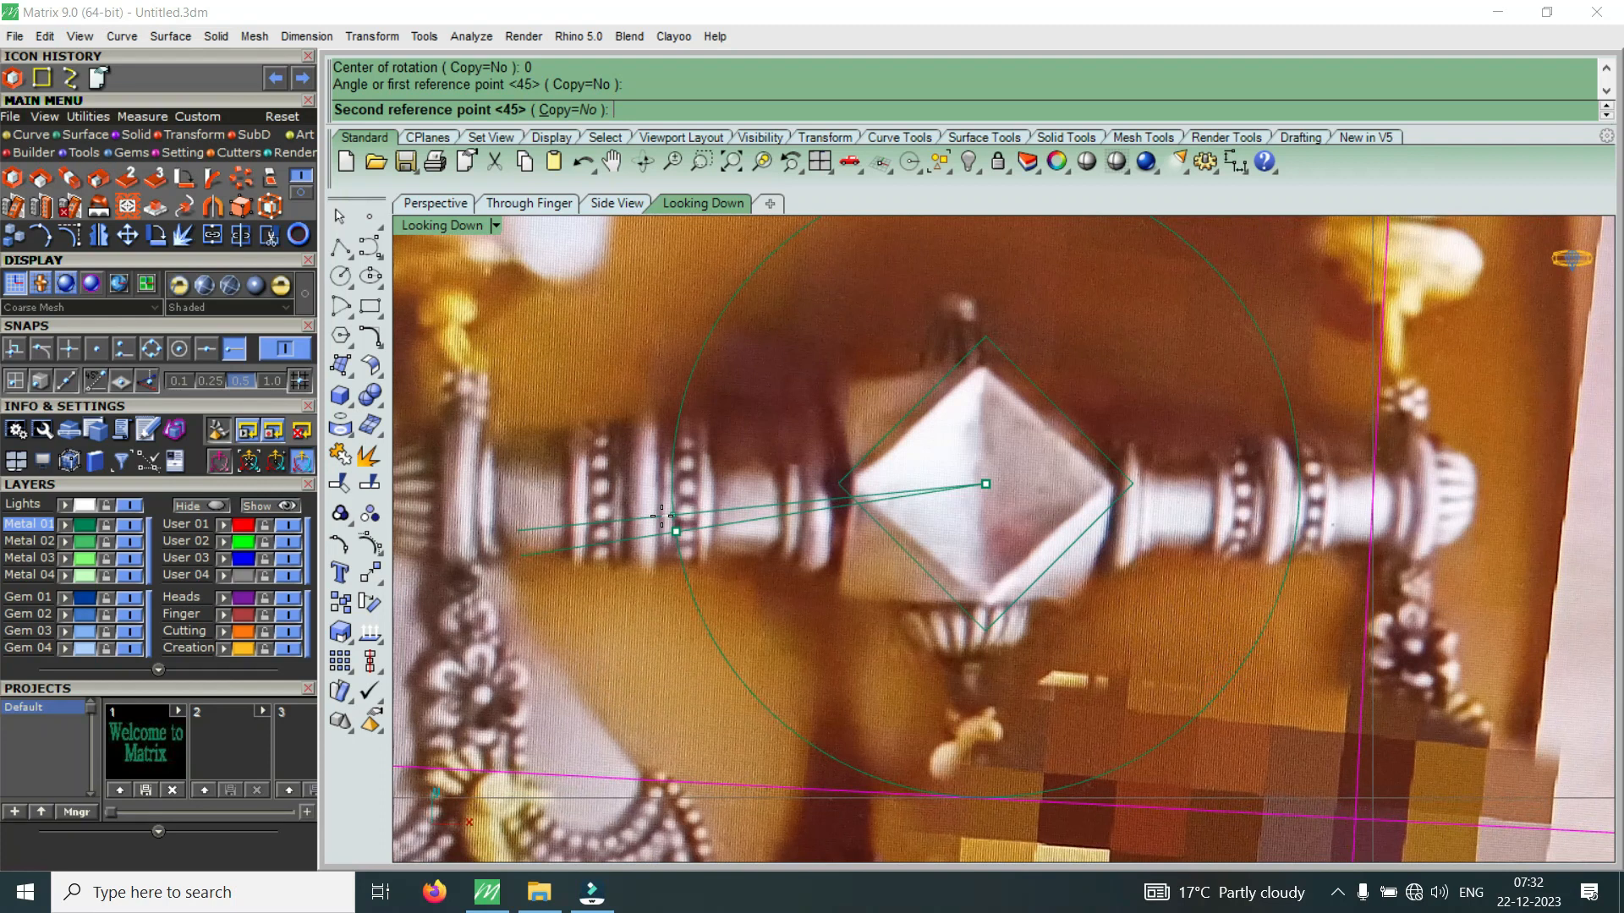
click(661, 516)
scroll(944, 470, down, 4)
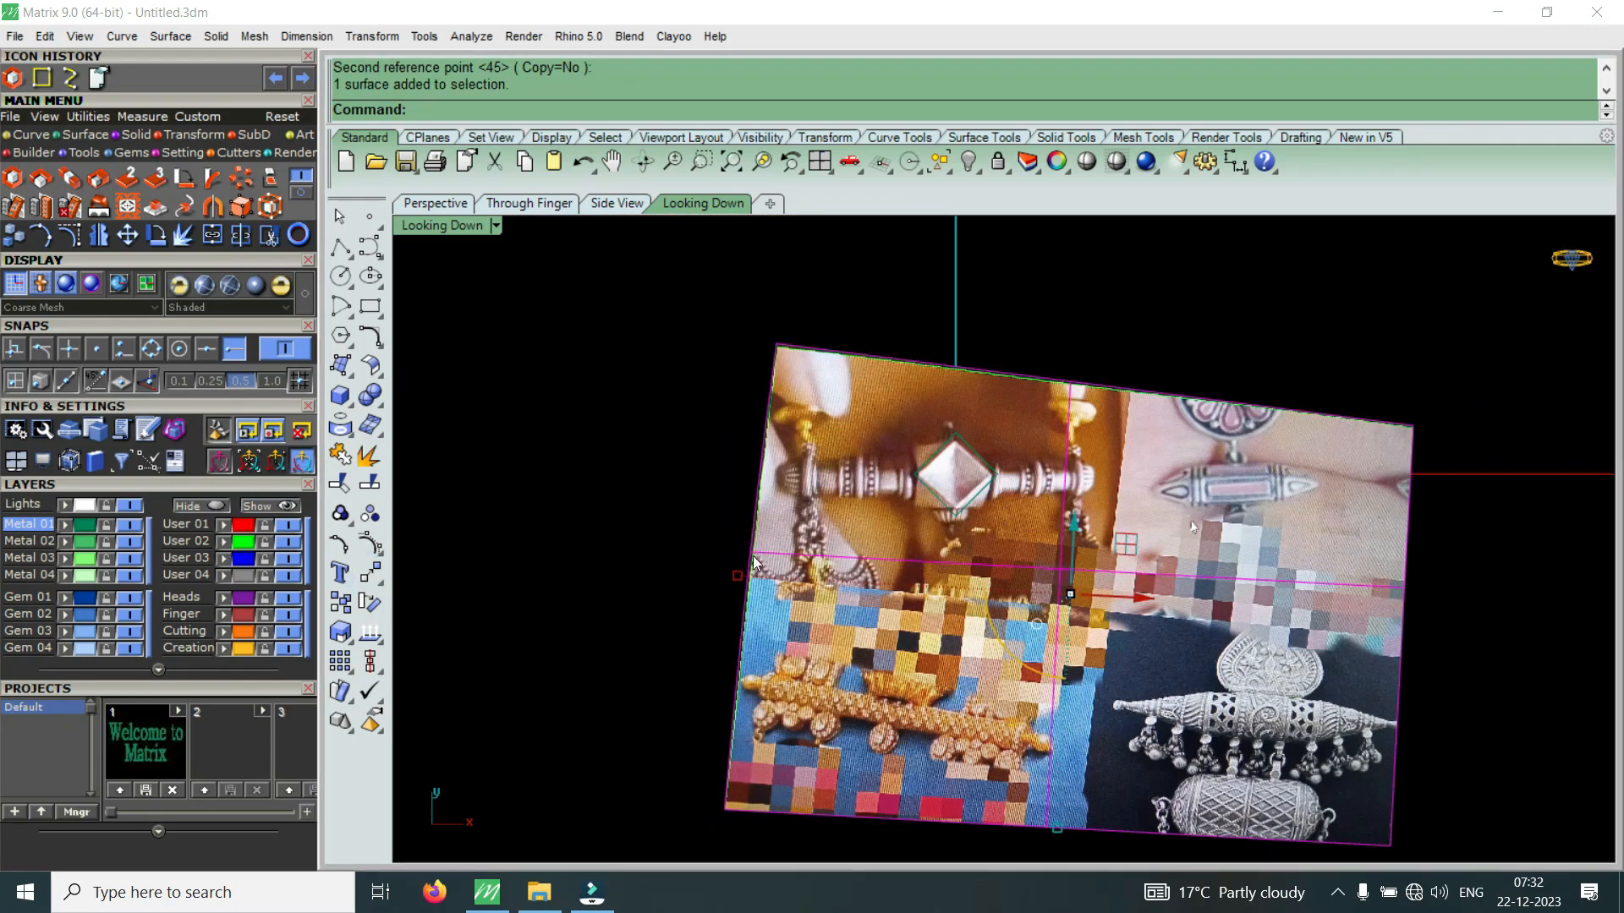
Hide the User 02 layer to view the square without the picture, and show the layer again
click(288, 542)
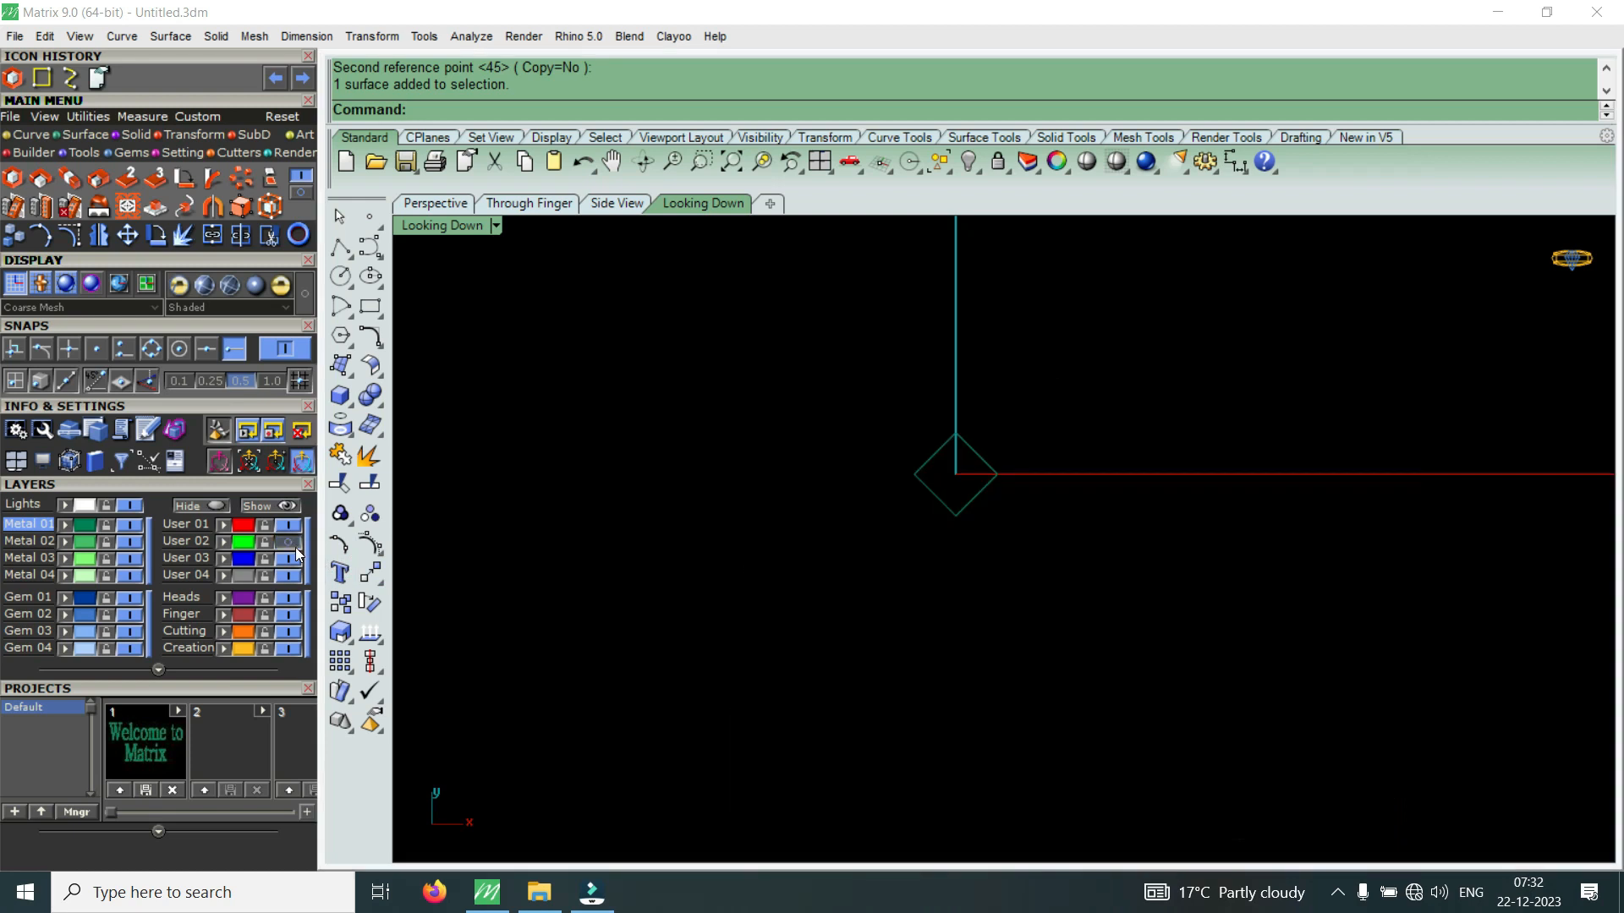
click(291, 544)
scroll(984, 489, up, 3)
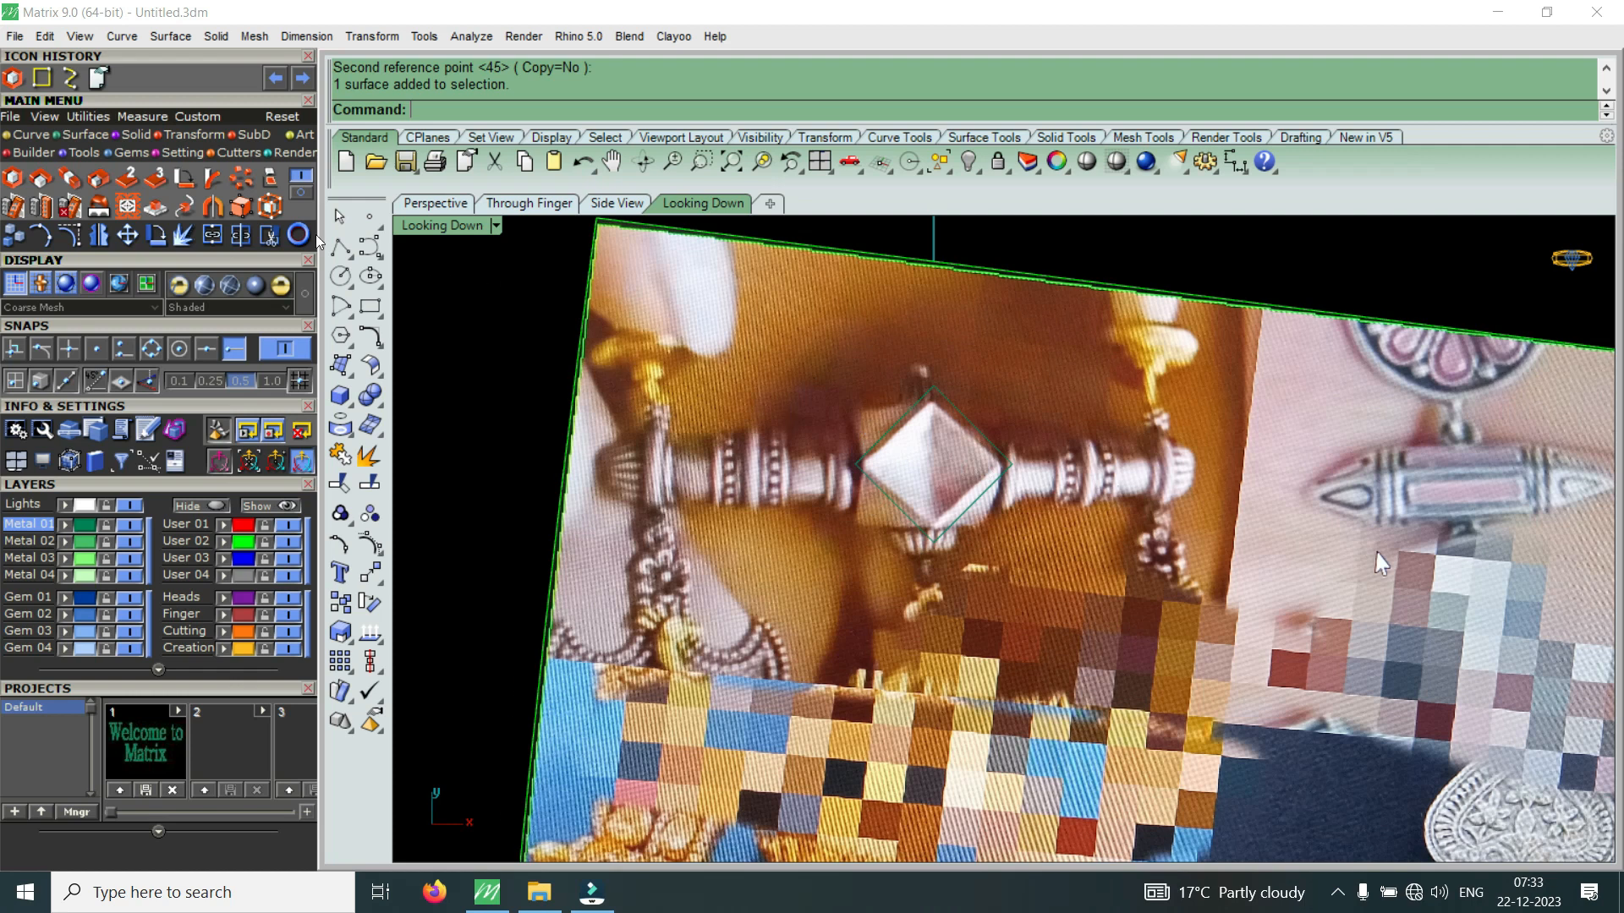
Draw a second center-based rectangle at the origin (0) with a length of 7 and a width of 7
click(49, 81)
click(623, 110)
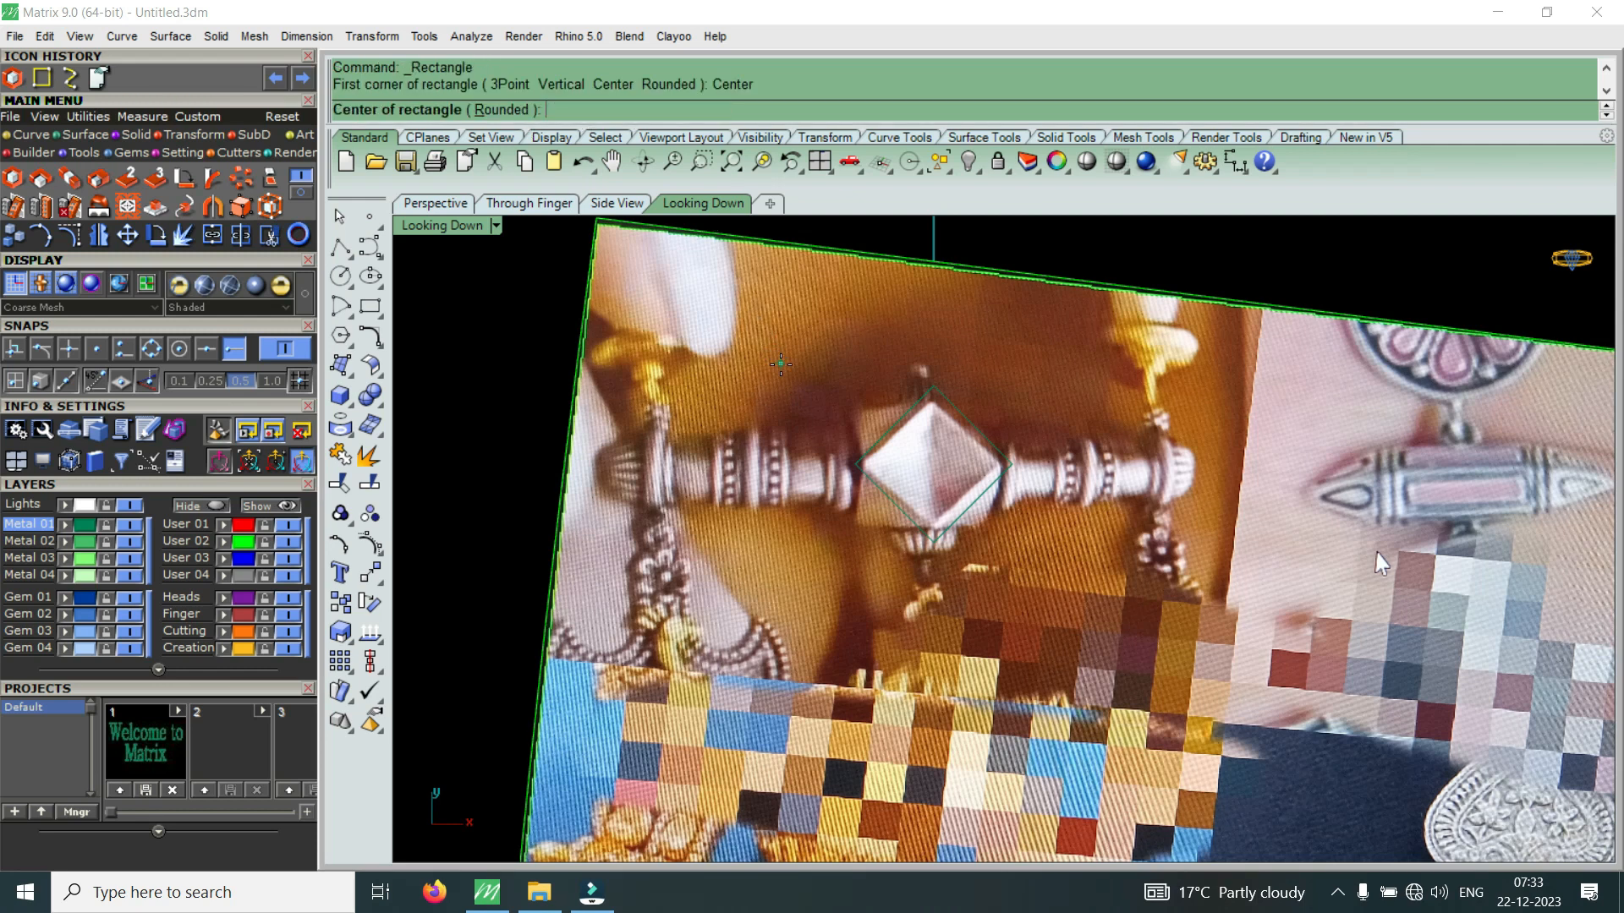
text(0)
key(Return)
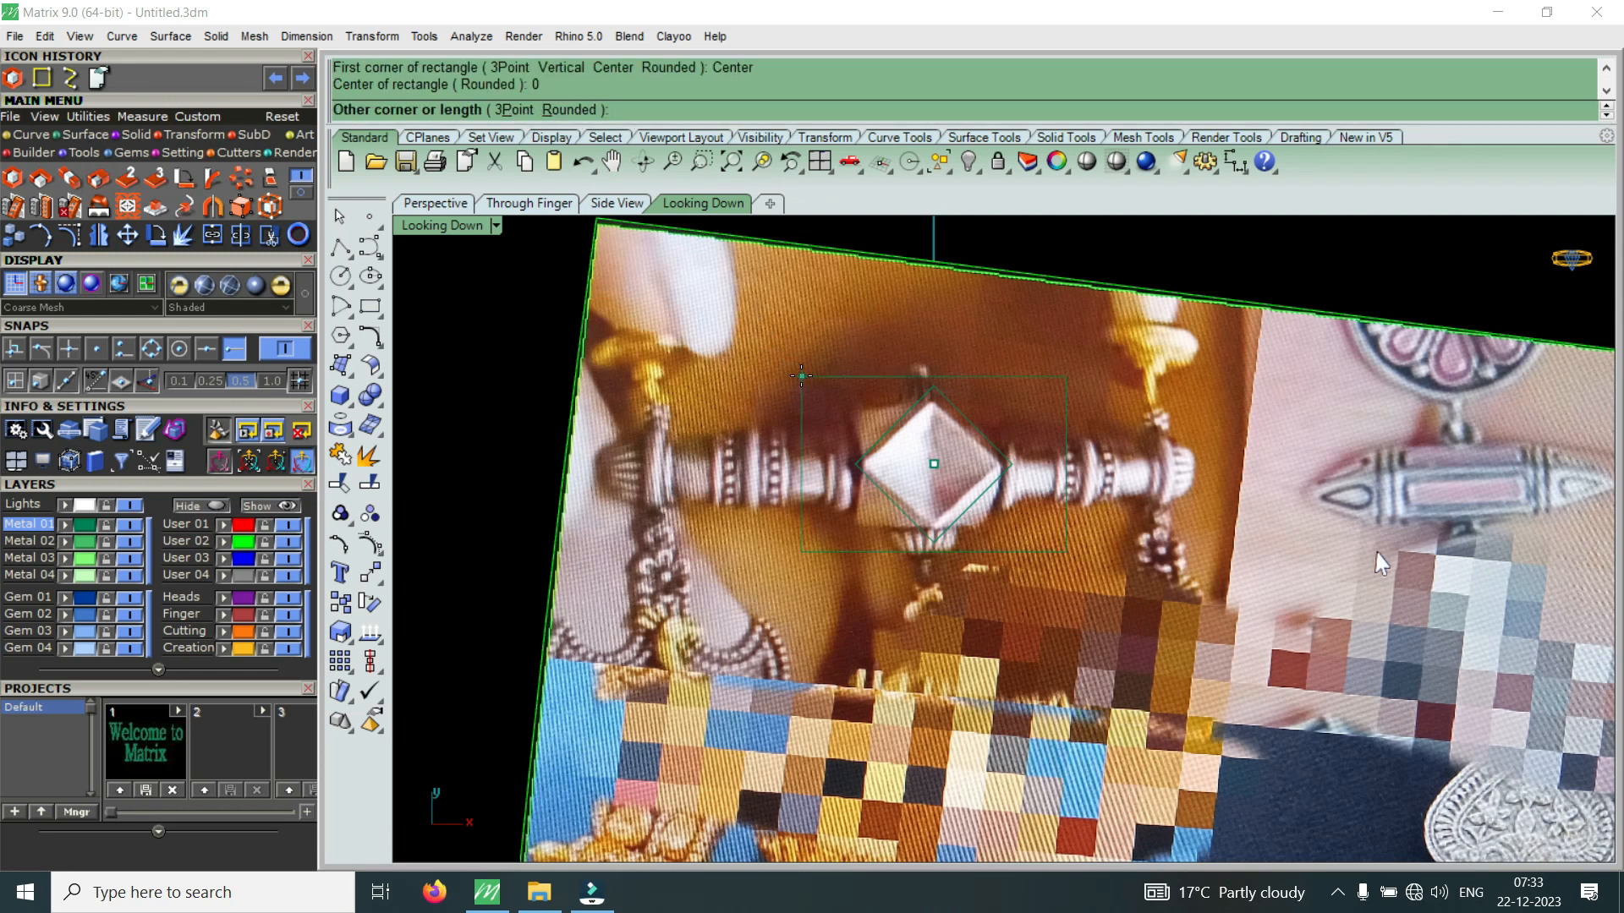
scroll(930, 389, up, 3)
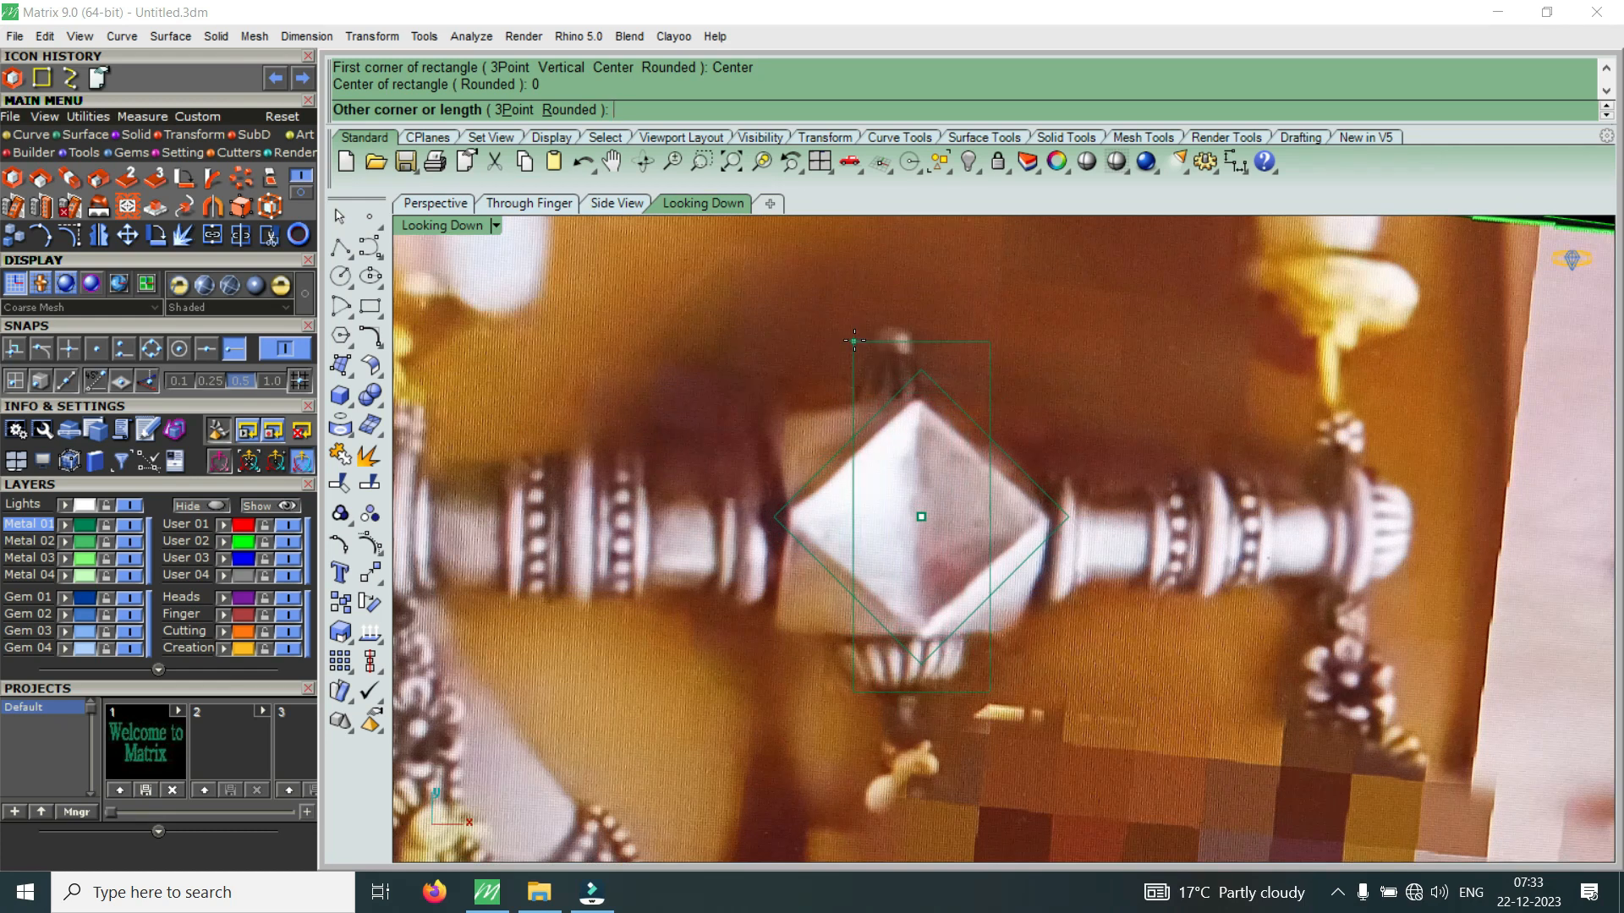
text(7)
key(Return)
text(7)
key(Return)
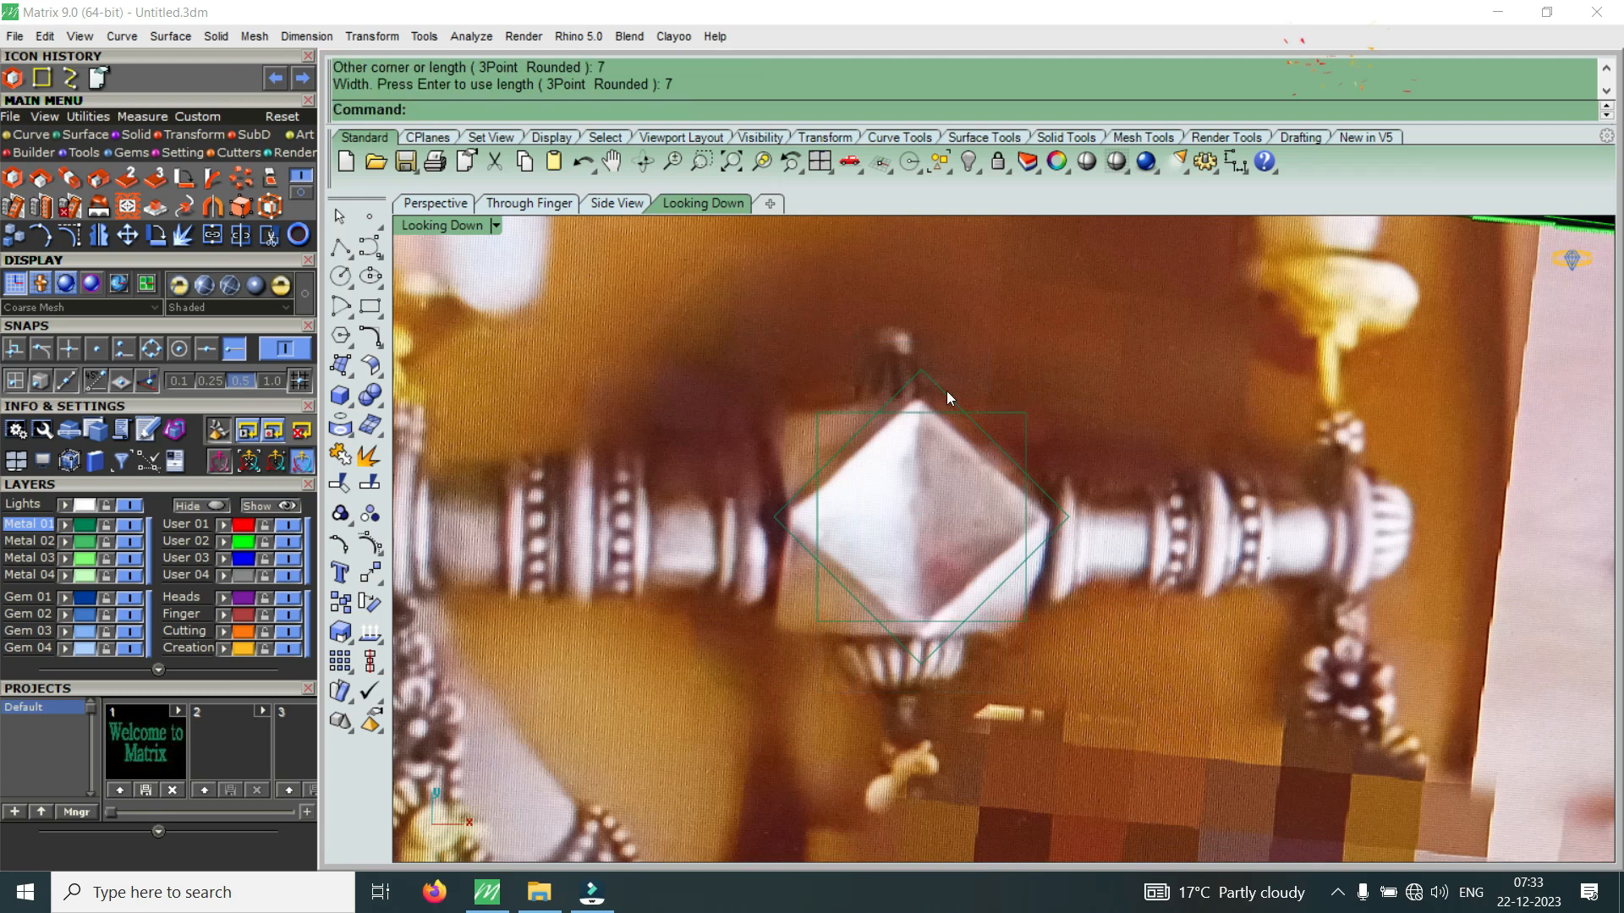
Scale the new upright square from the origin (0), taking its side midpoint out to the rotated square's corner
click(829, 413)
click(897, 470)
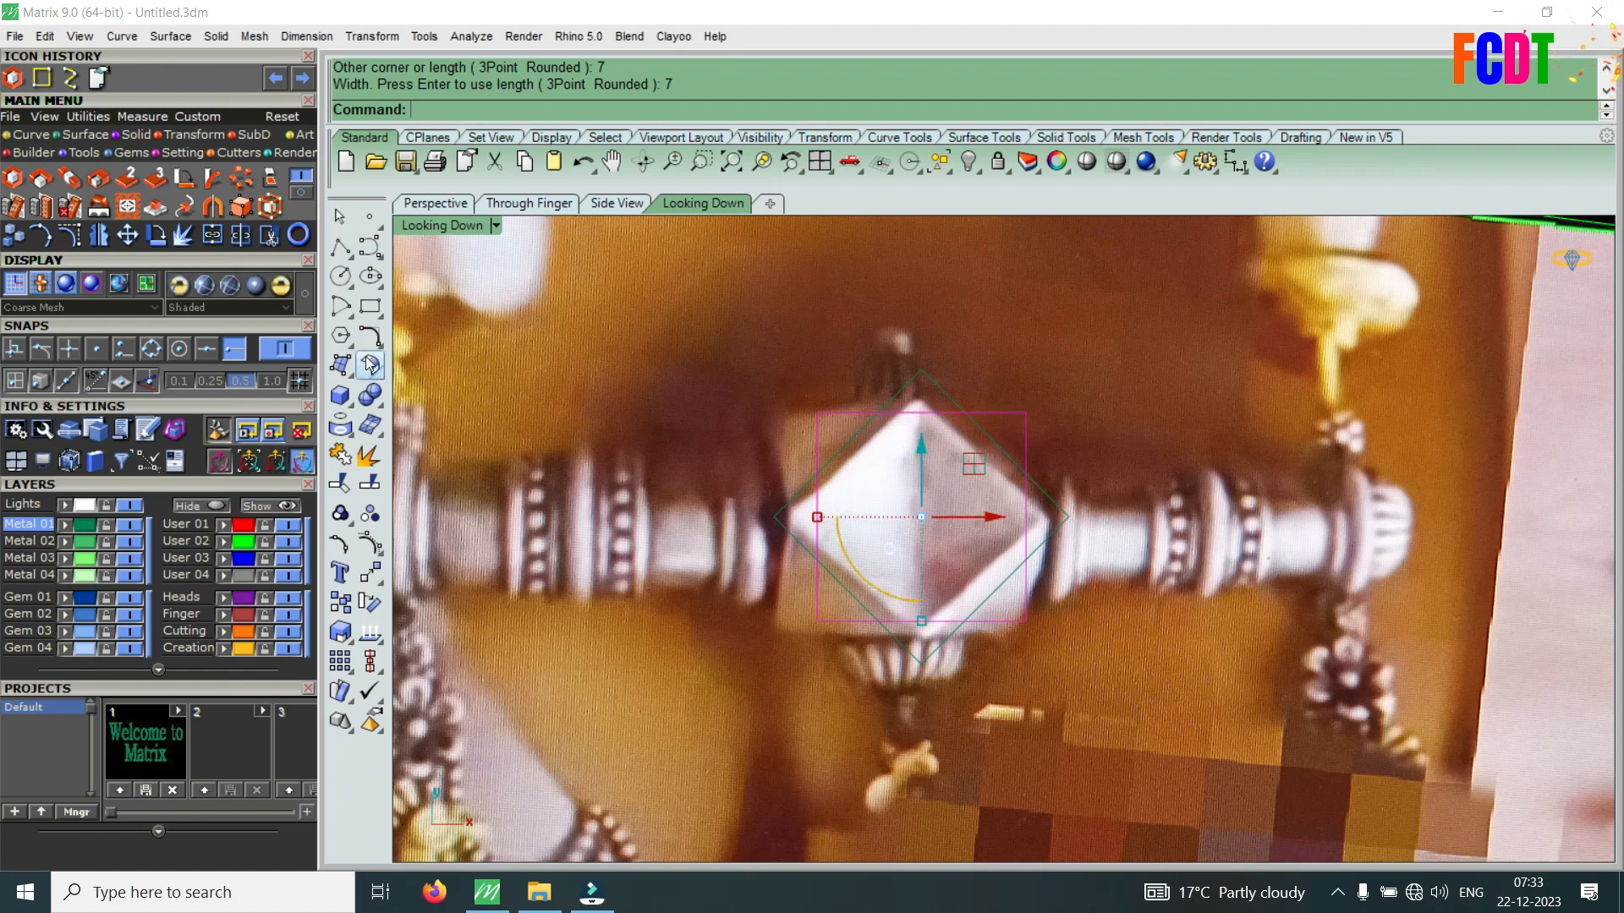
click(19, 182)
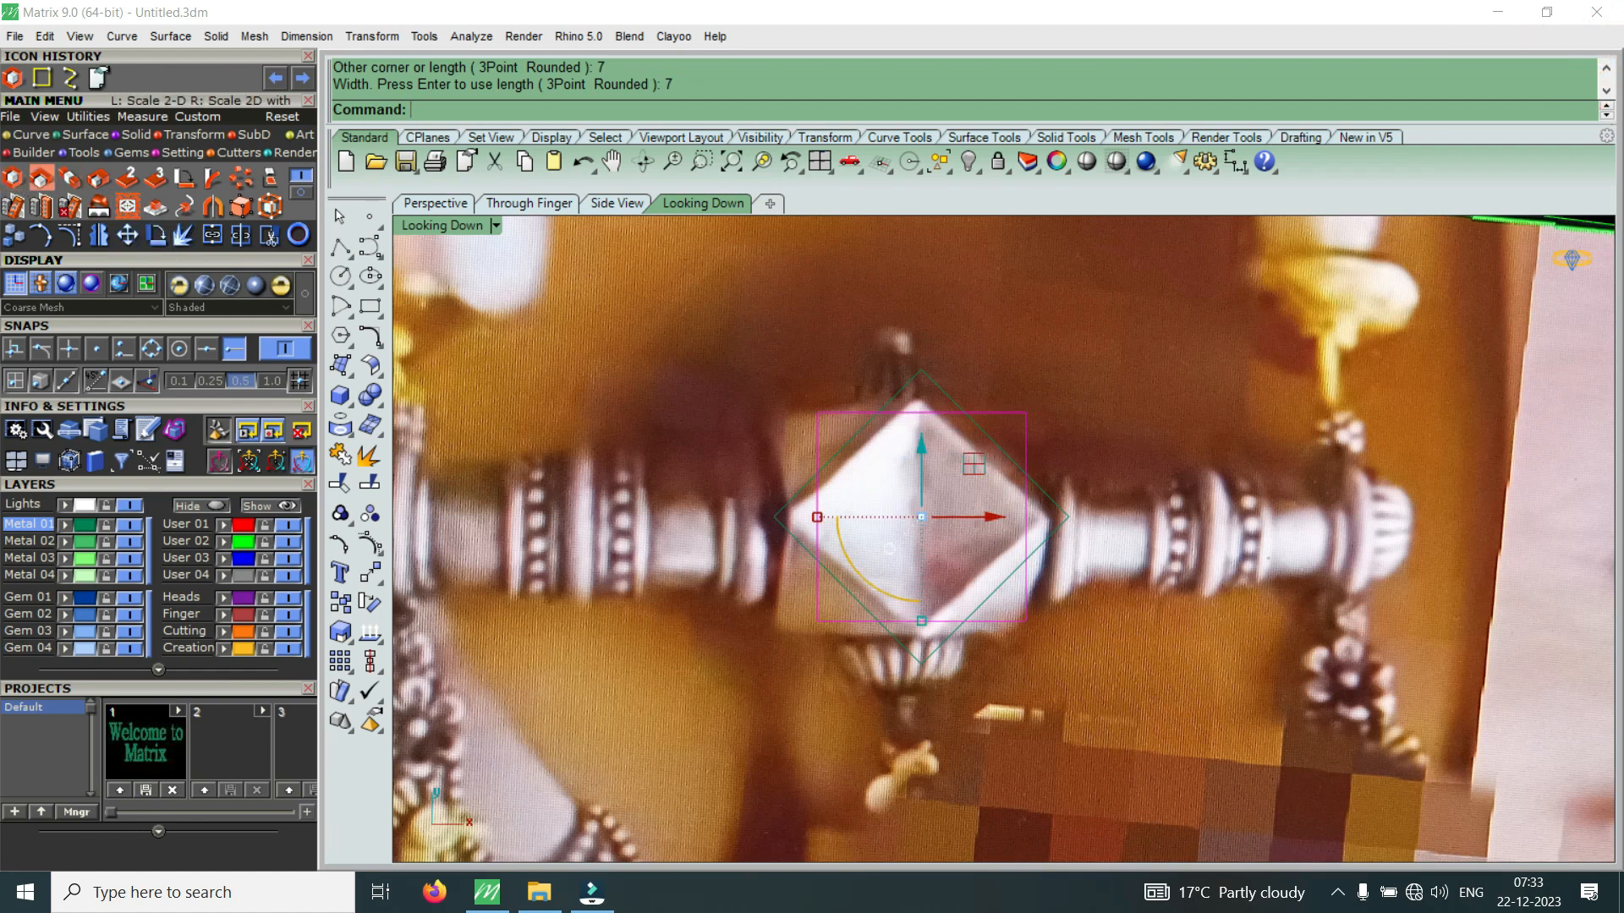
text(0)
key(Return)
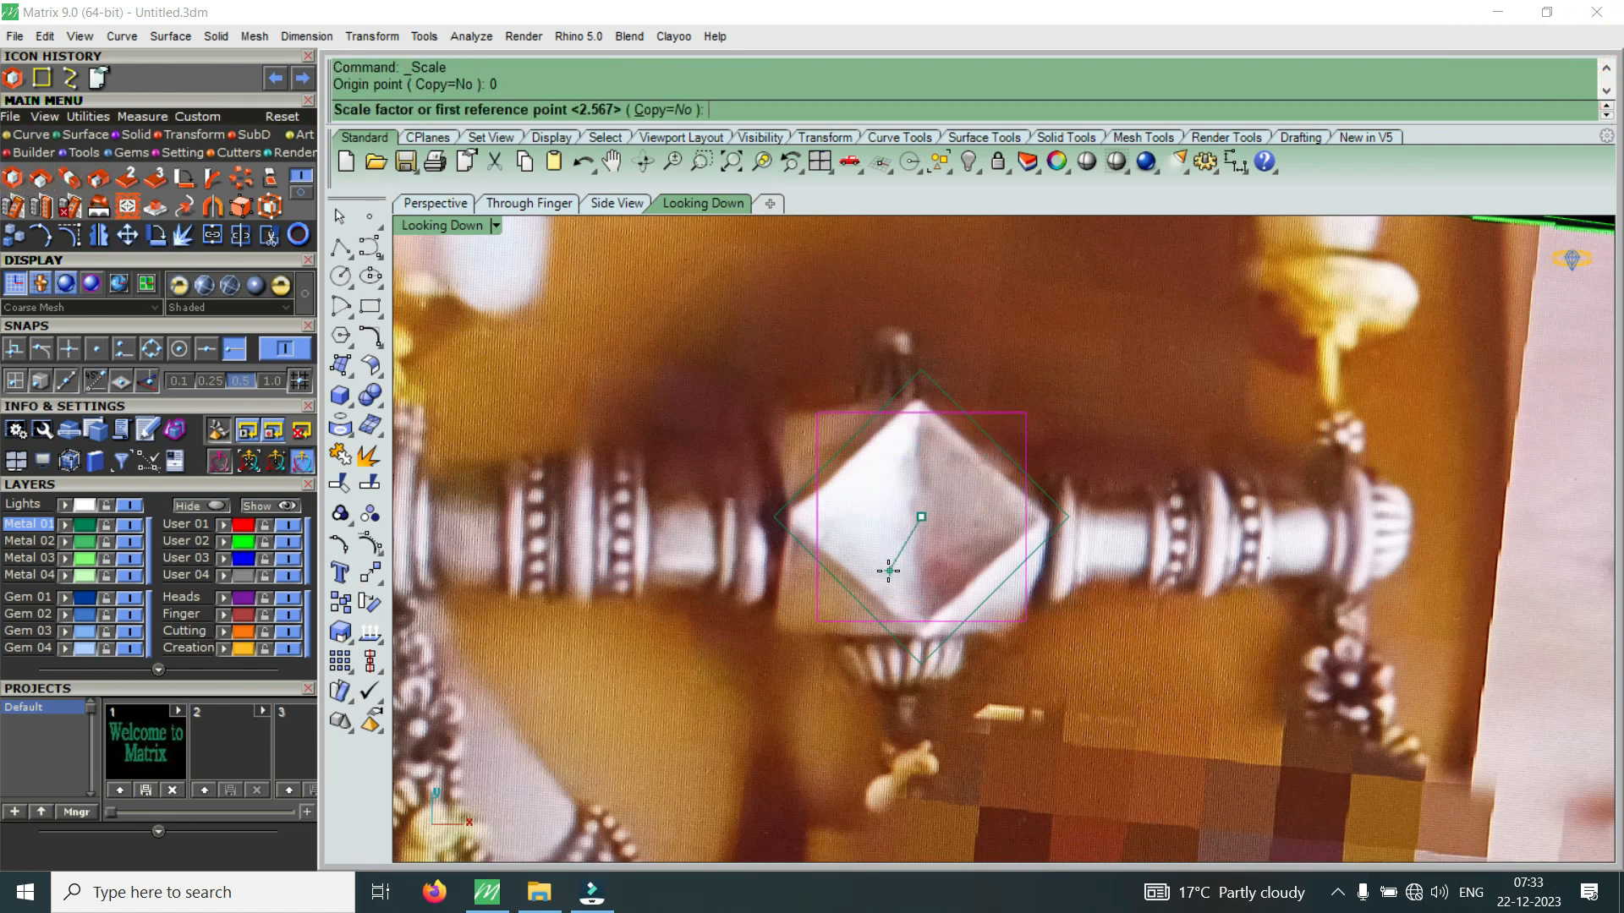
scroll(844, 524, up, 1)
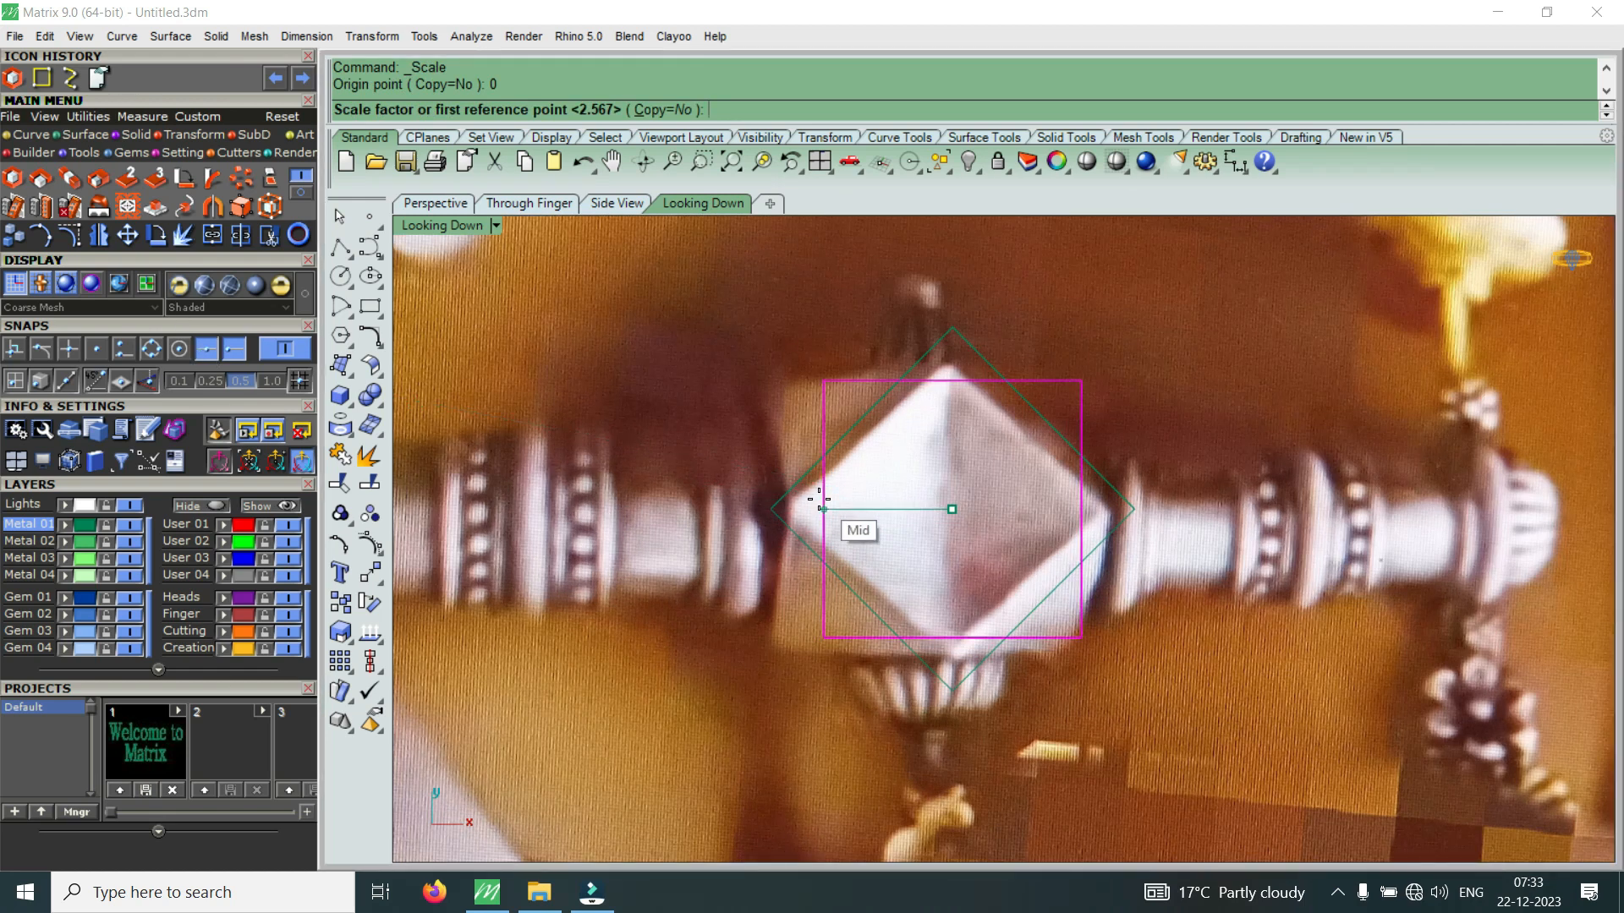
click(823, 509)
click(785, 506)
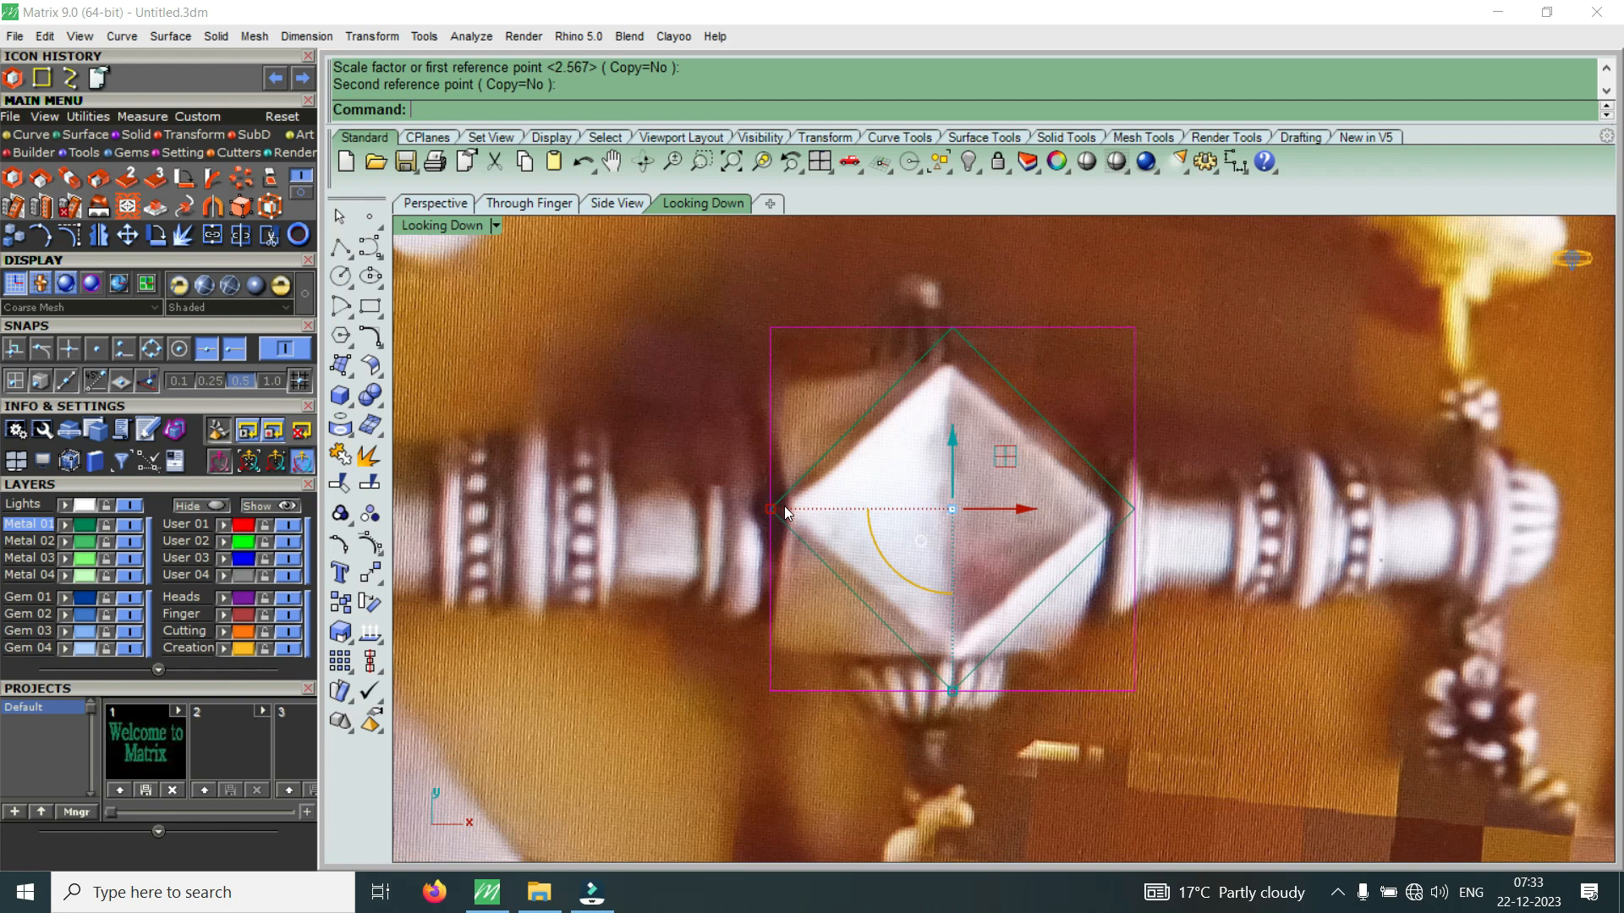
Examine the jewellery designs in the reference picture, including the silver barrel's lattice pattern, and return to the faceted diamond
scroll(892, 493, down, 5)
key(Escape)
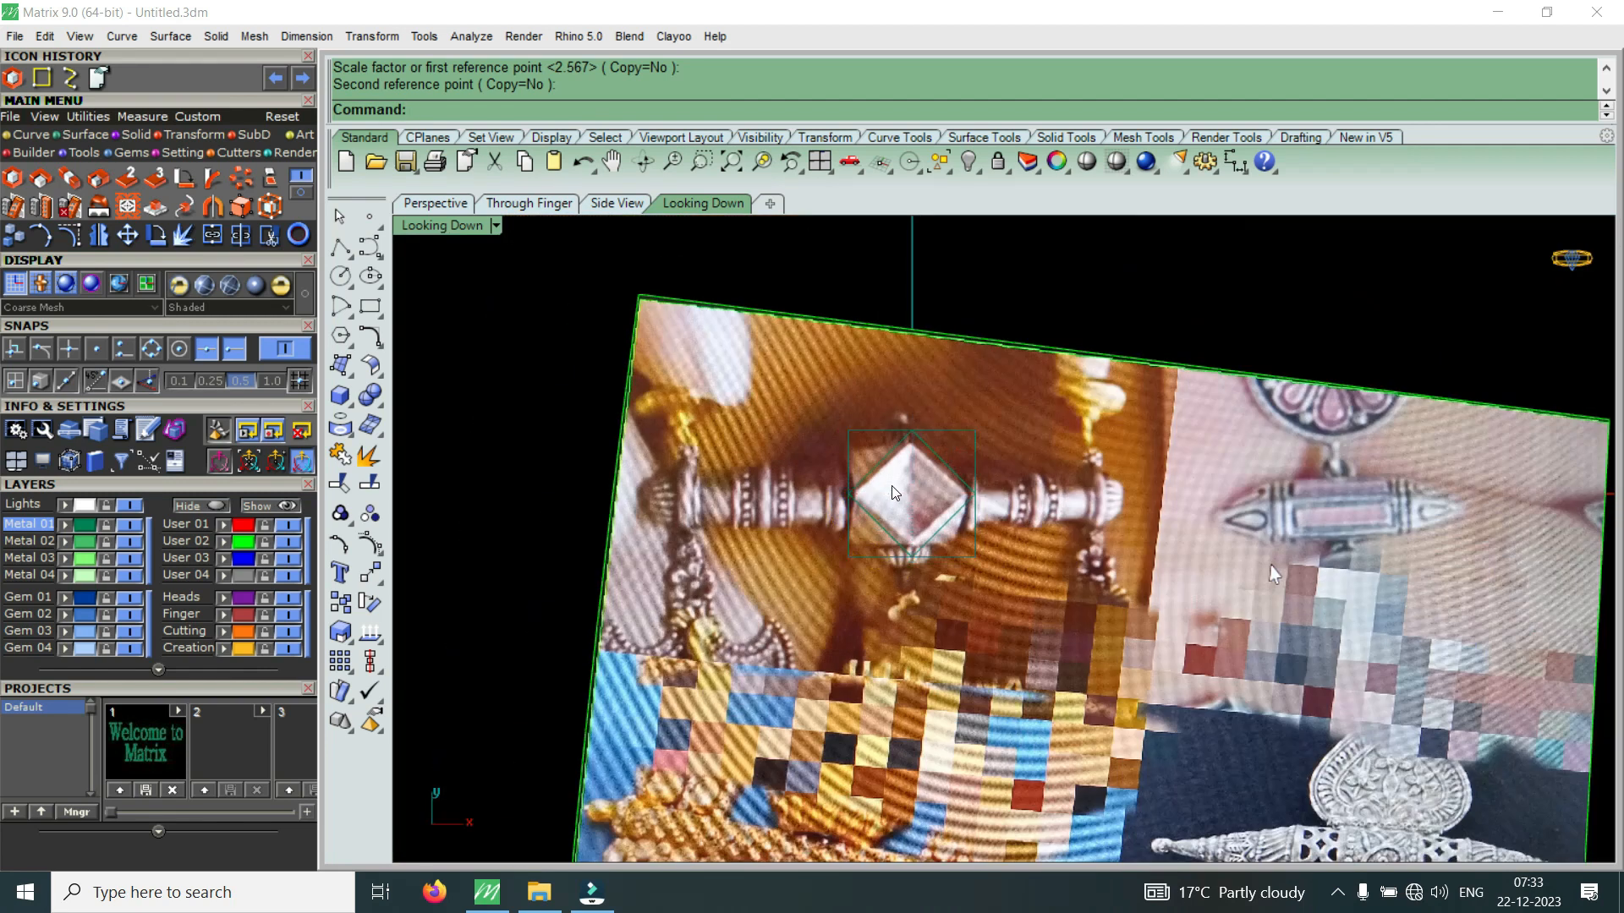
scroll(895, 499, down, 4)
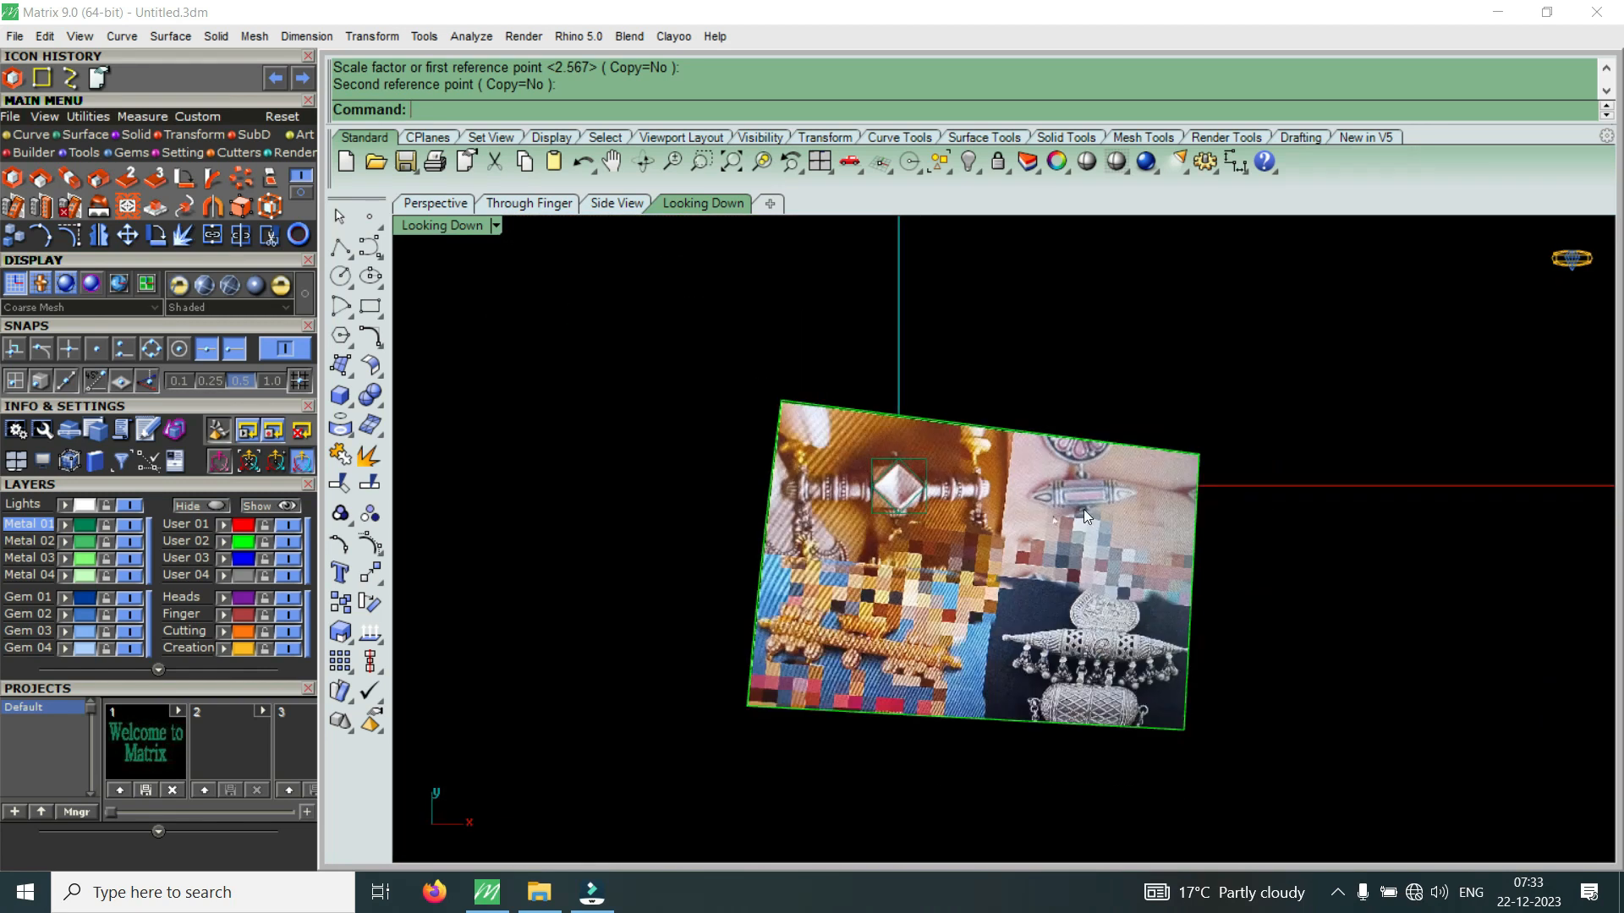
scroll(1082, 511, up, 2)
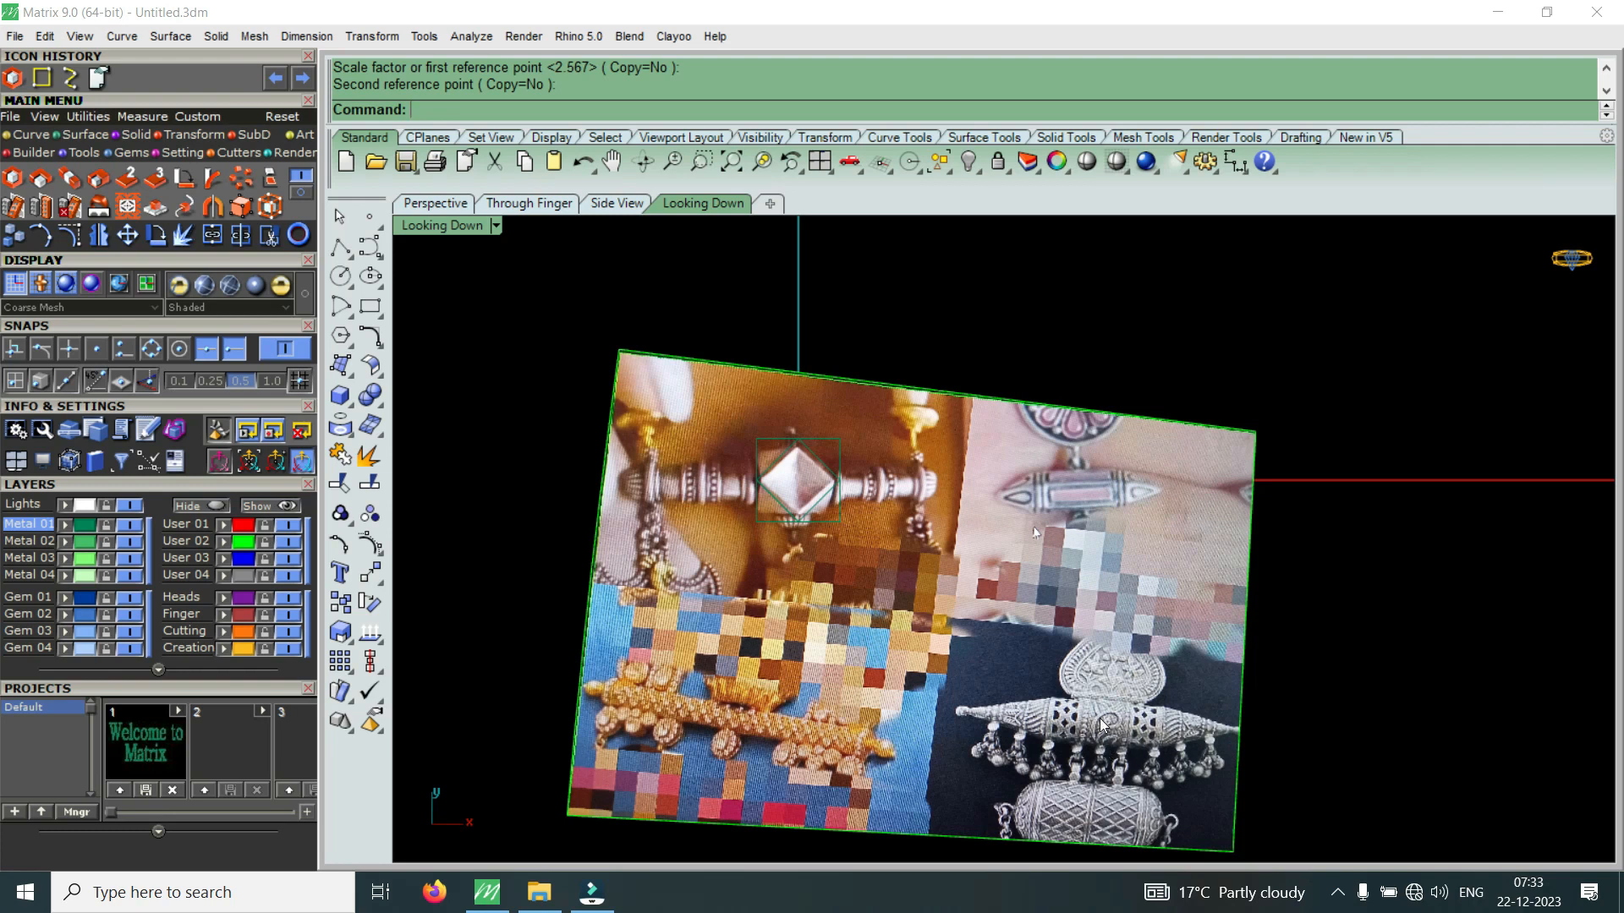
scroll(770, 480, up, 5)
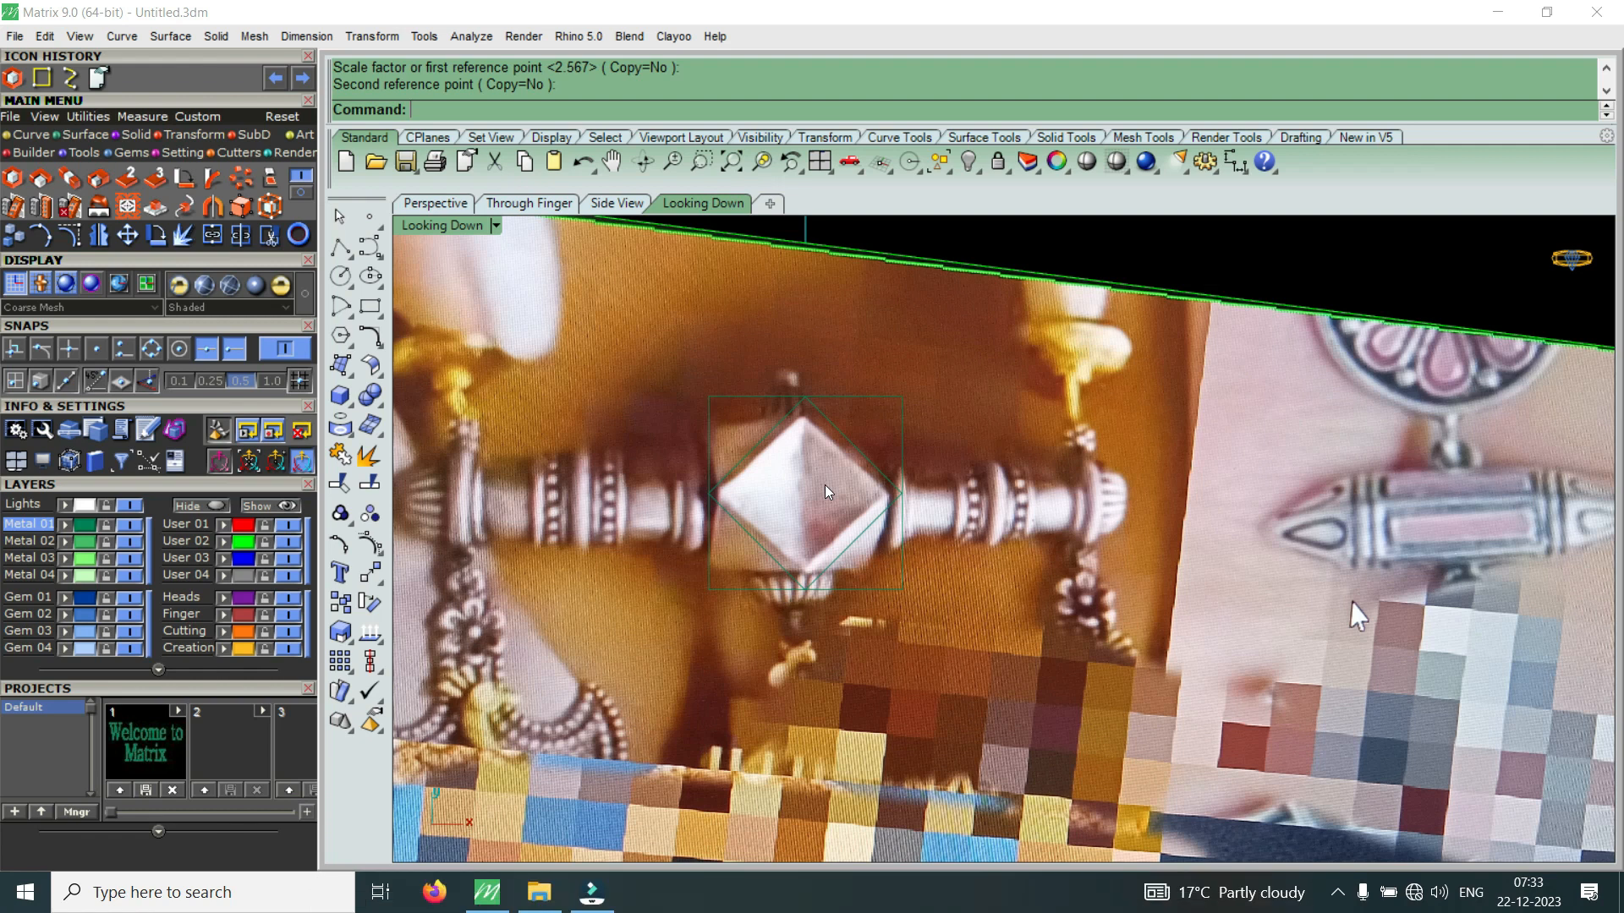
scroll(825, 485, down, 4)
scroll(861, 485, up, 1)
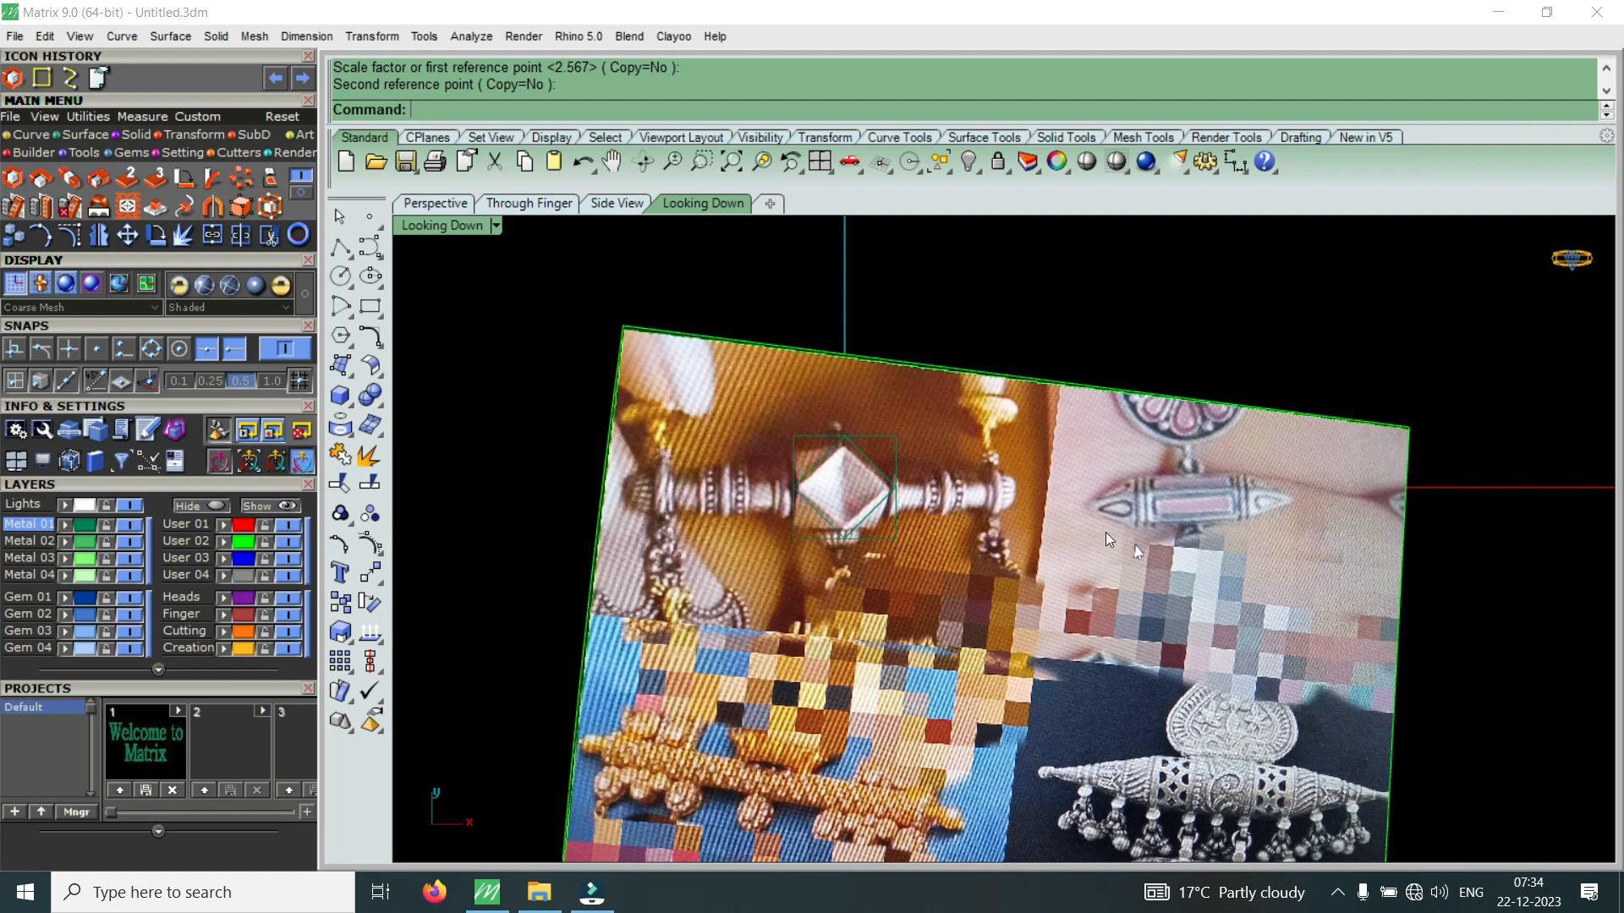
scroll(1193, 738, up, 5)
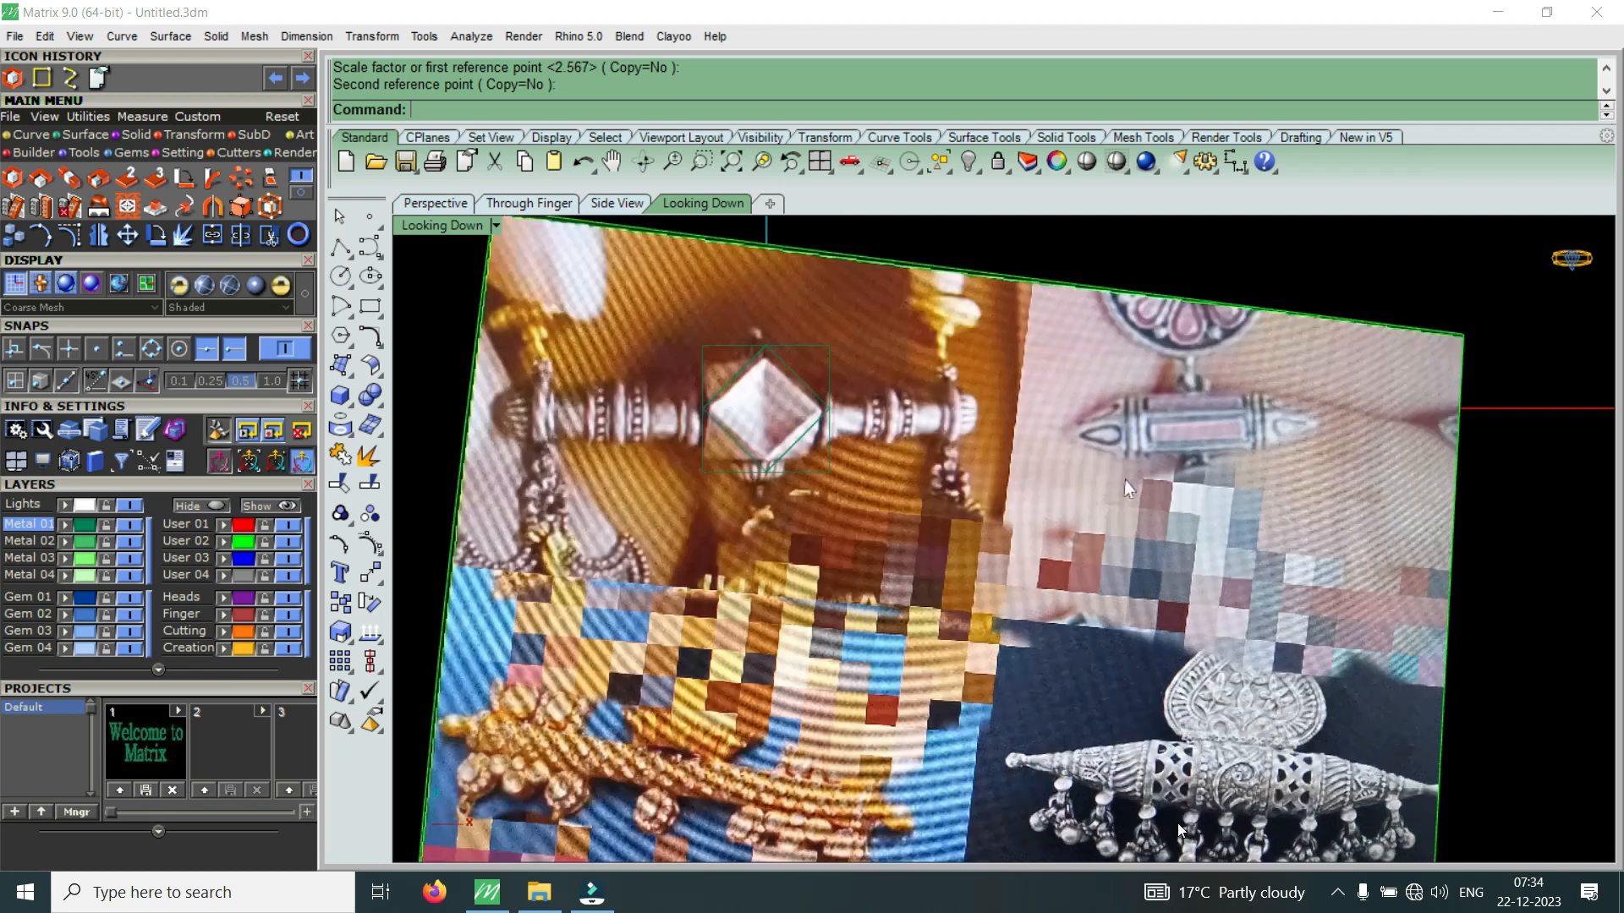
scroll(1157, 773, down, 5)
scroll(1173, 702, up, 5)
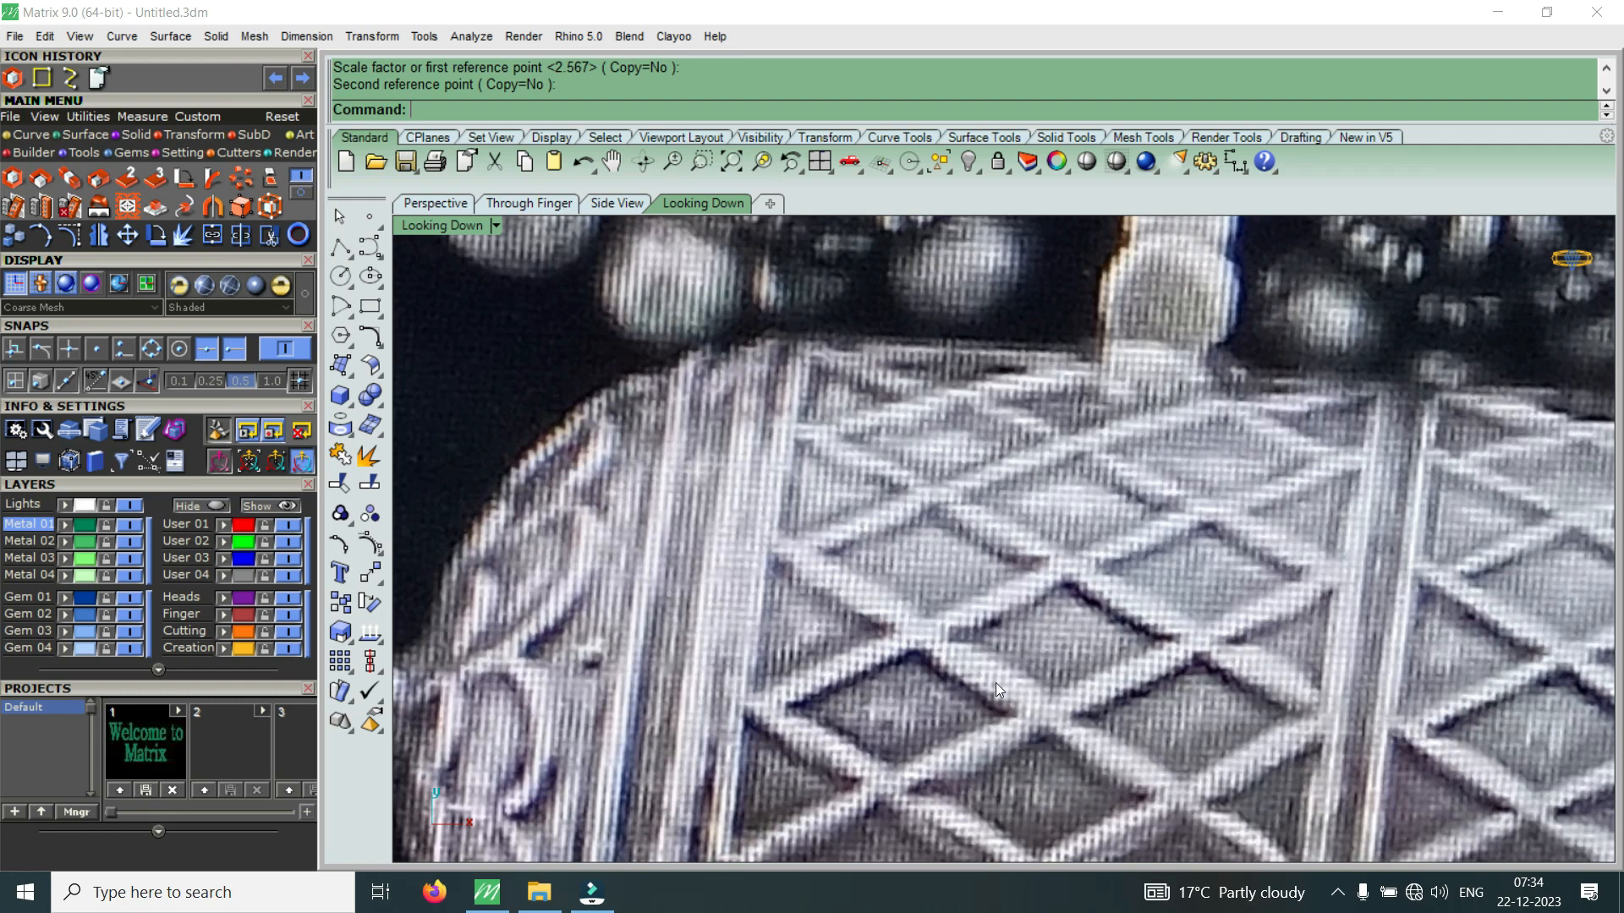
scroll(1082, 677, down, 10)
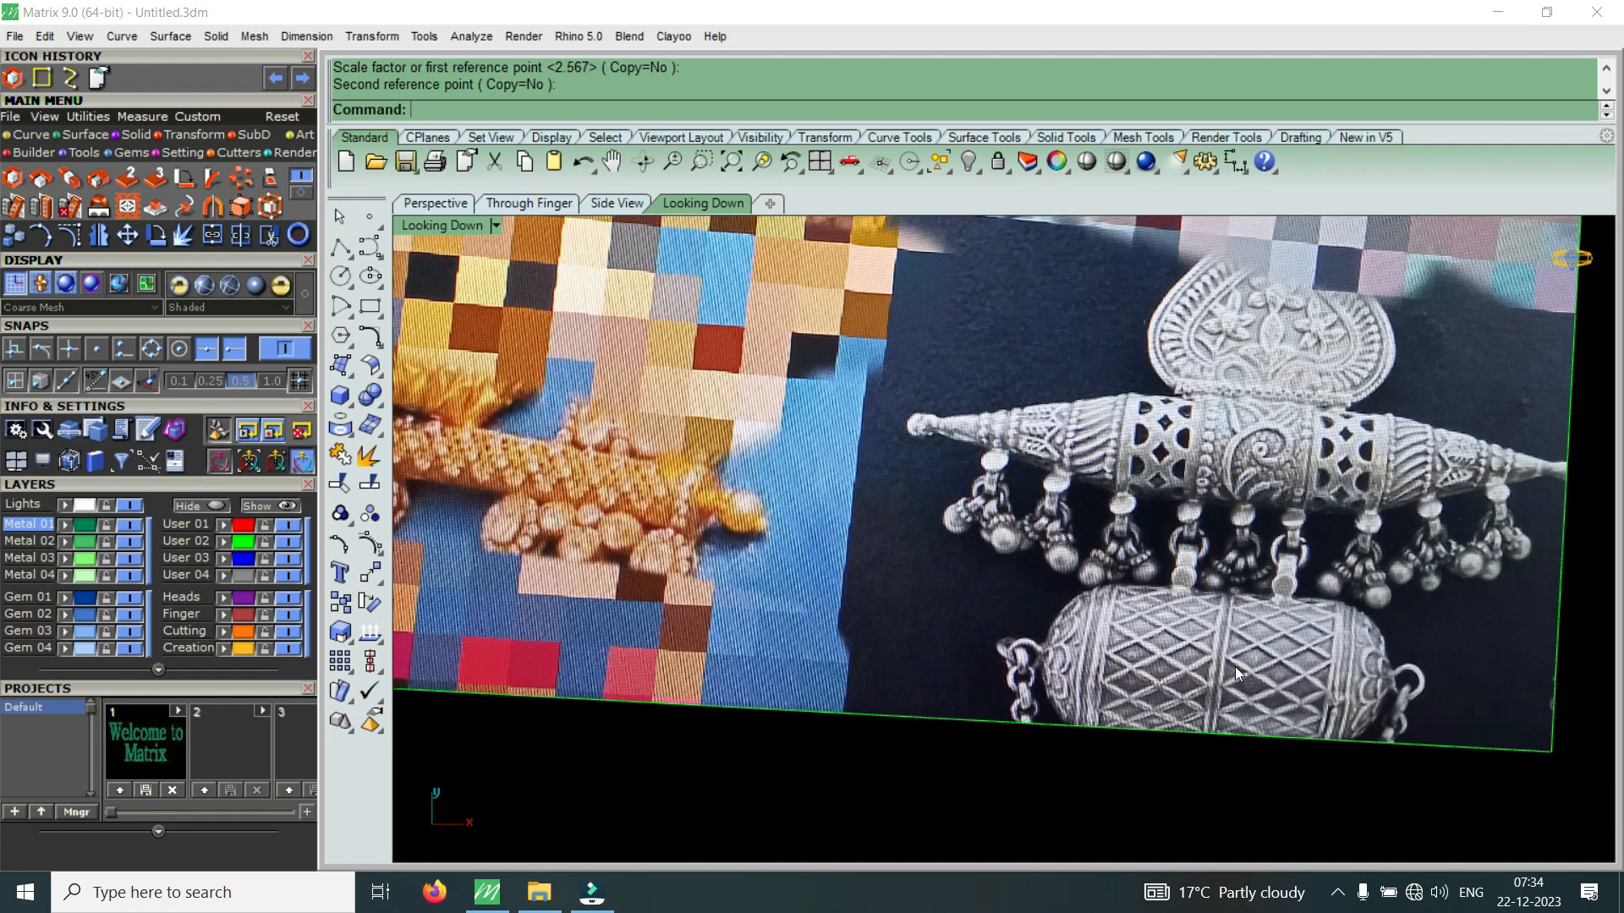
scroll(1237, 666, down, 8)
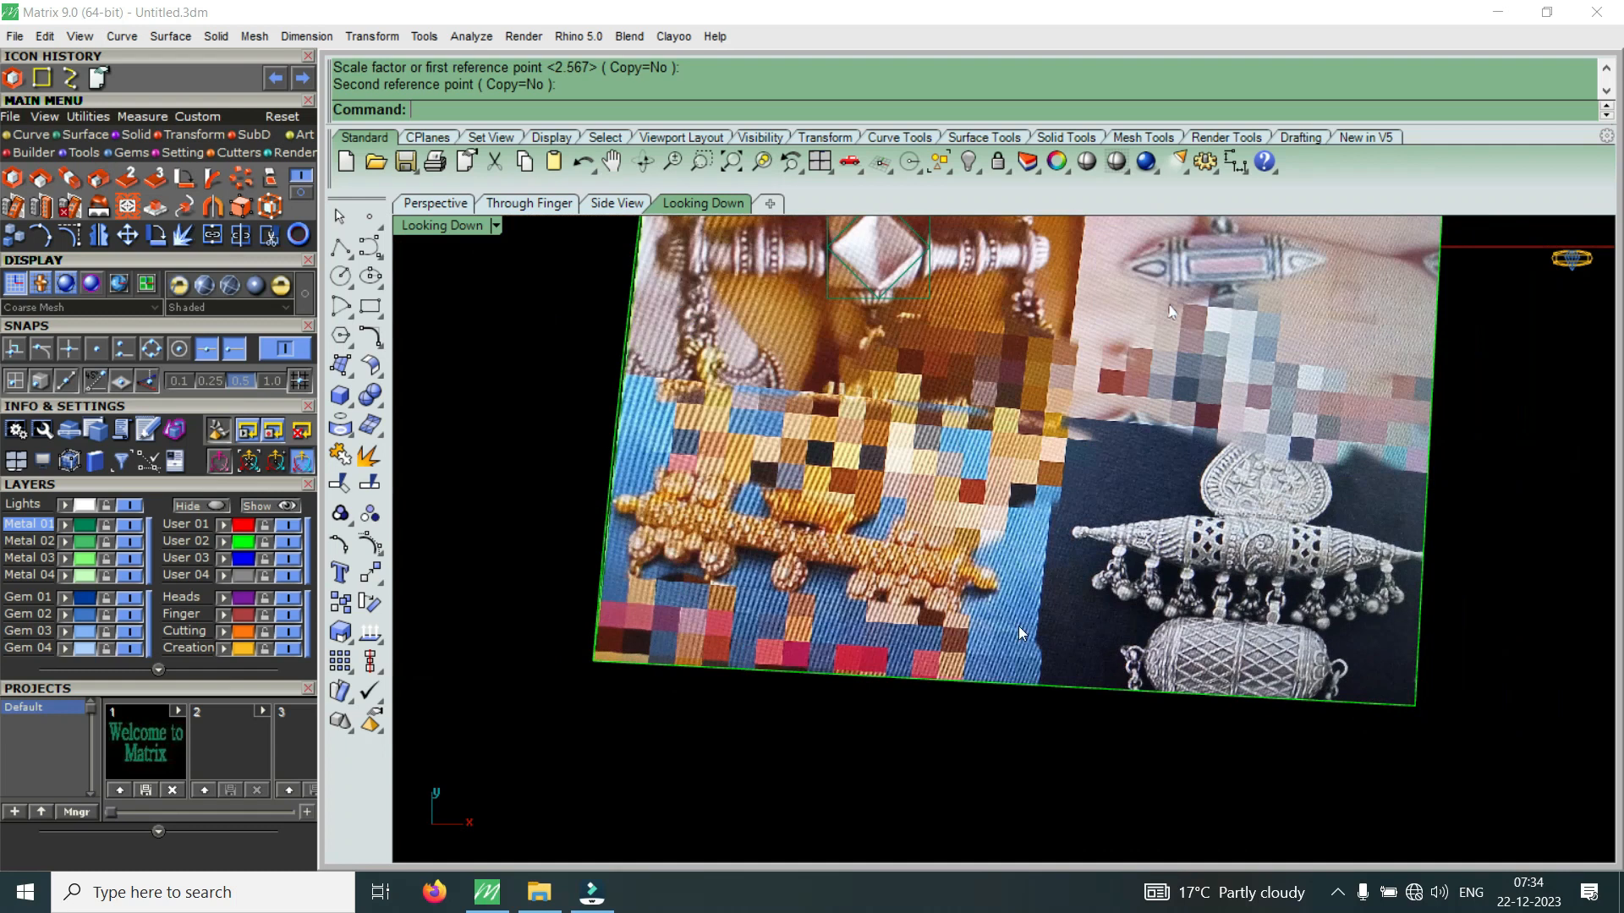
scroll(1002, 622, down, 5)
scroll(951, 432, up, 8)
scroll(949, 420, up, 7)
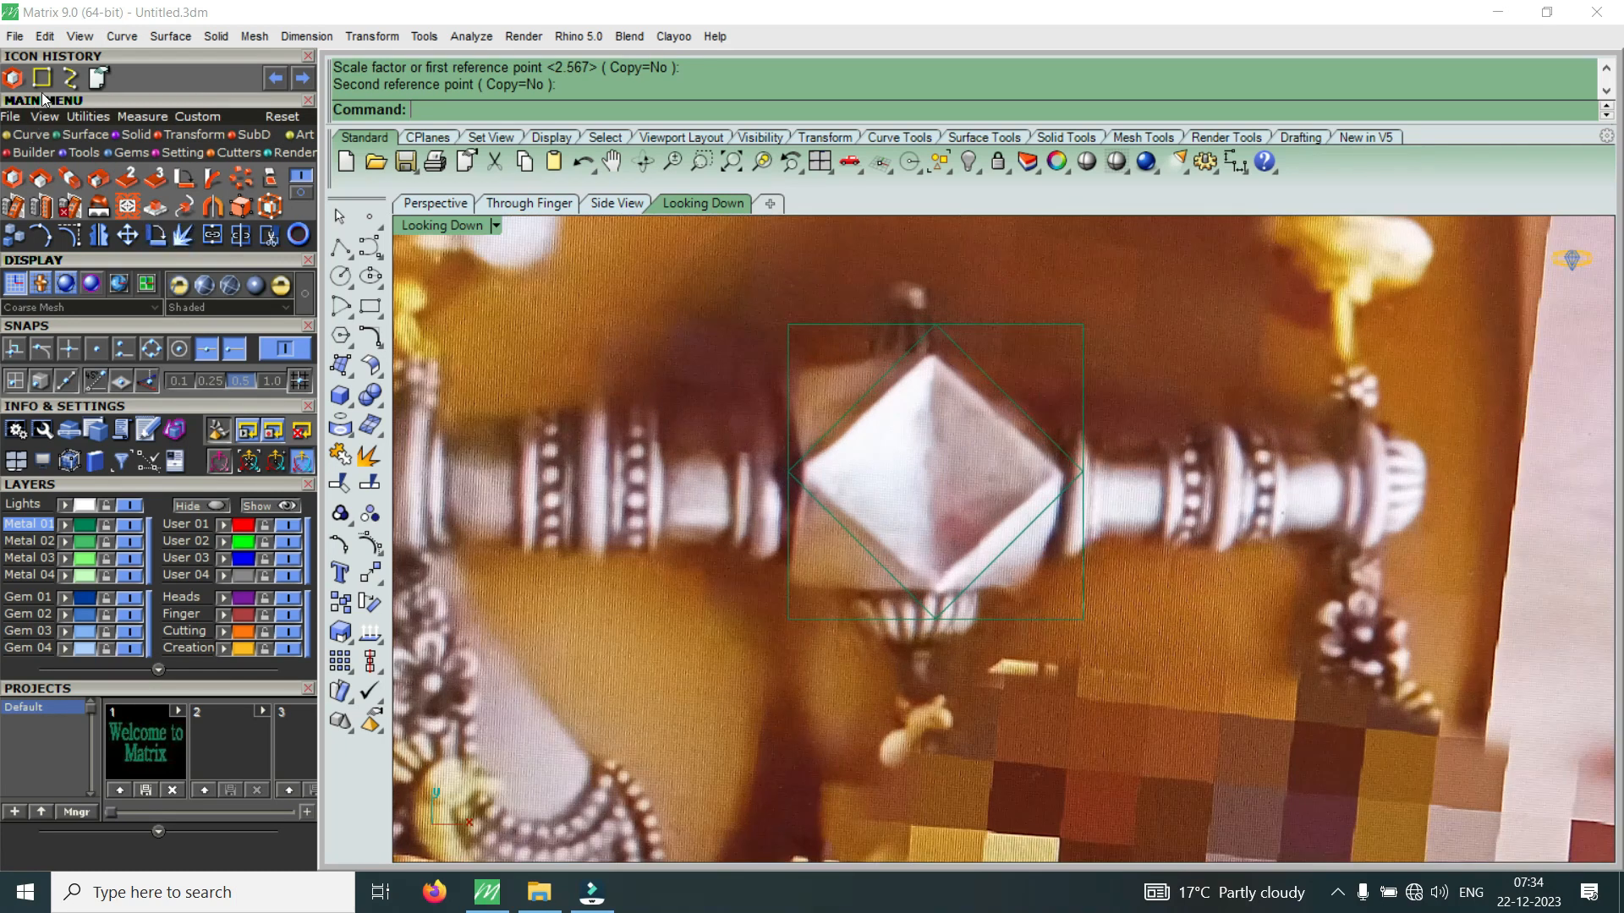
Draw two separate lines over the rotated square's left sides, from its left corner to the bottom and top corners
click(27, 144)
click(41, 176)
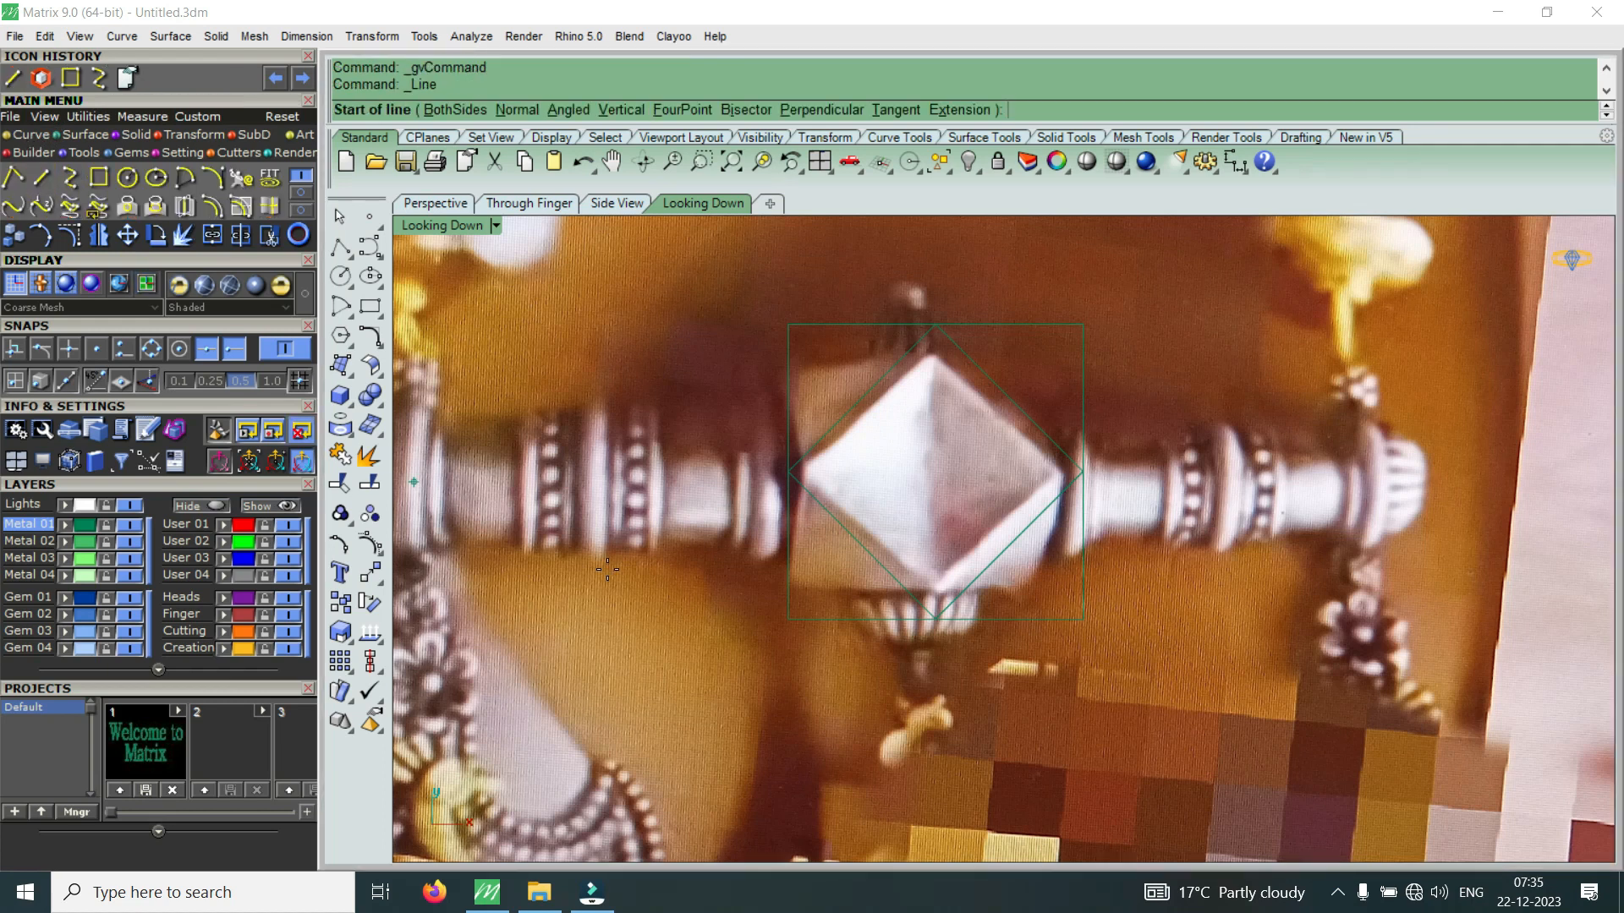
scroll(829, 501, up, 3)
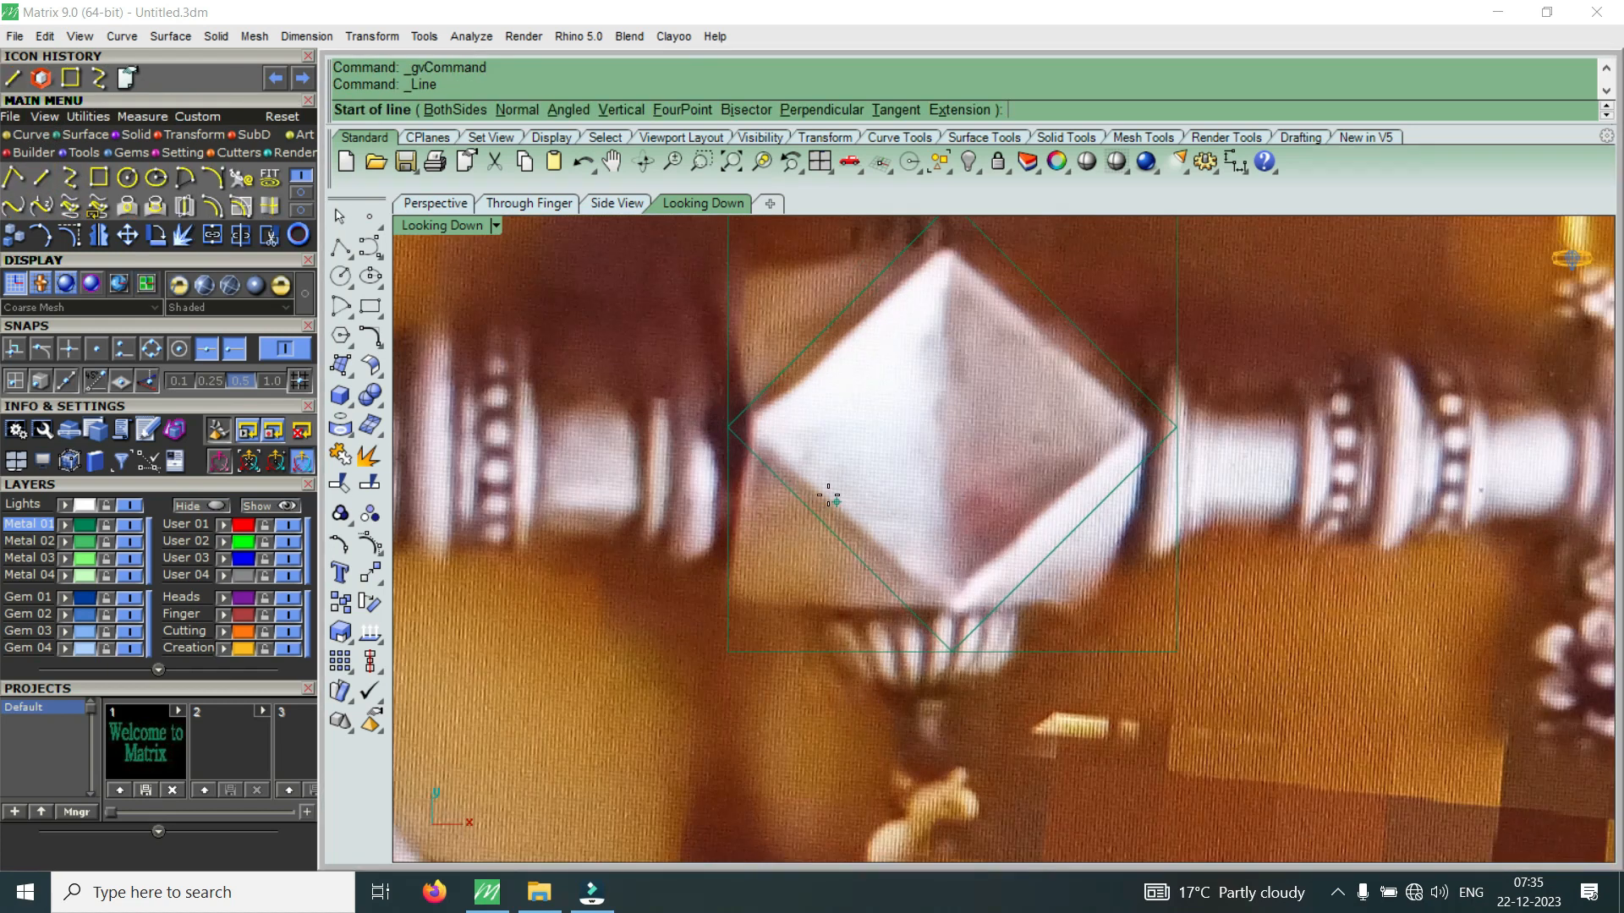
click(727, 427)
click(949, 647)
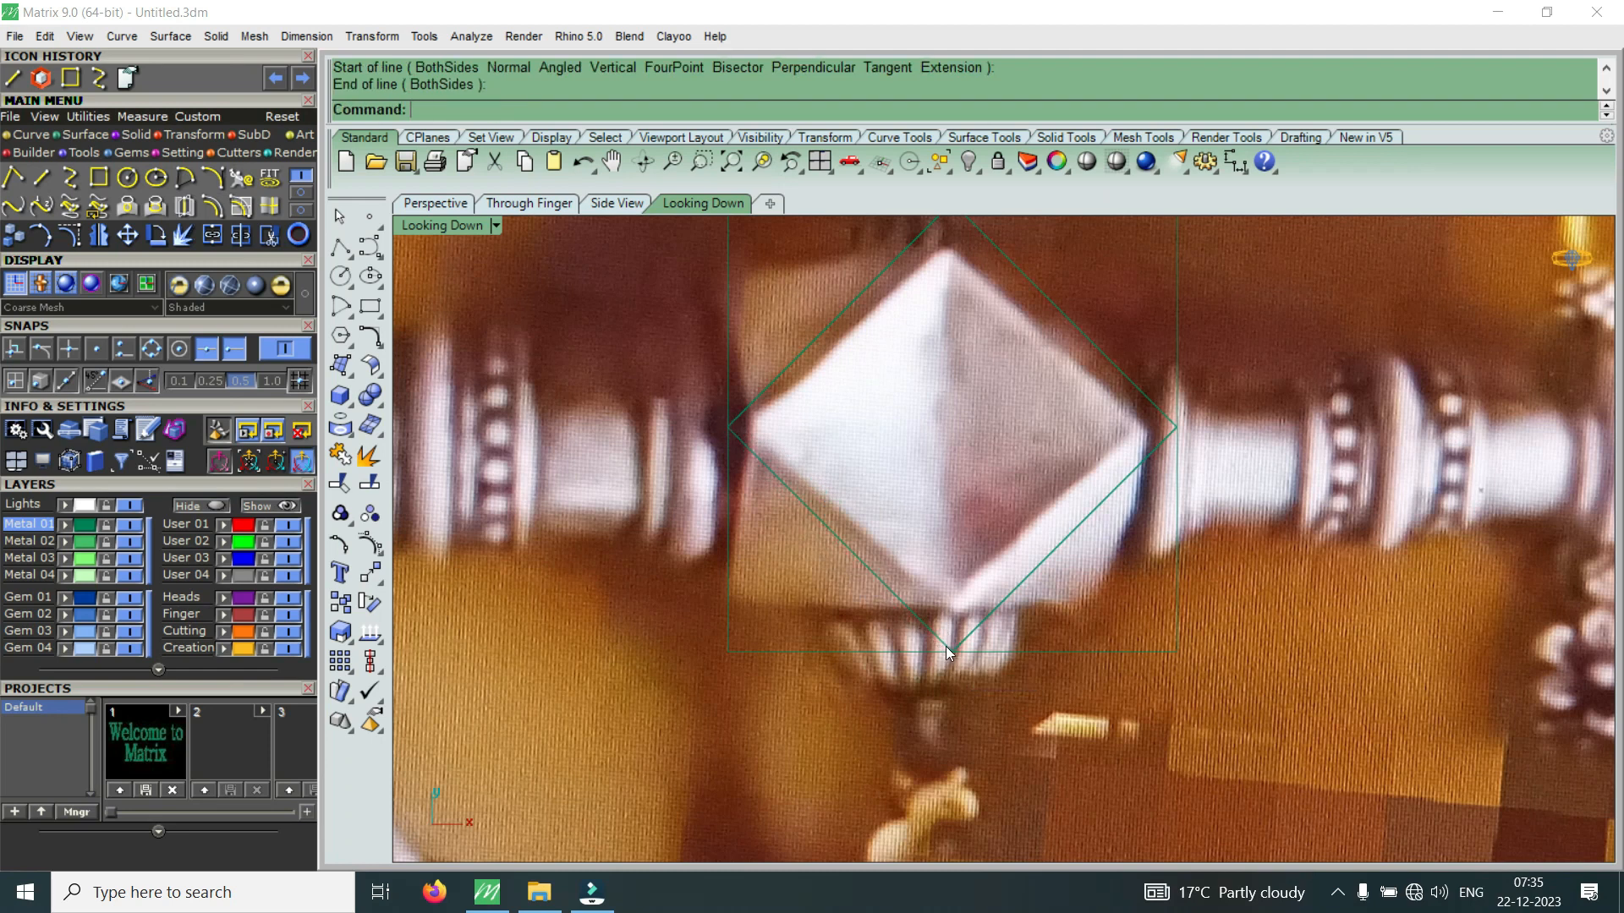
scroll(864, 561, down, 3)
scroll(821, 494, up, 3)
right_click(786, 485)
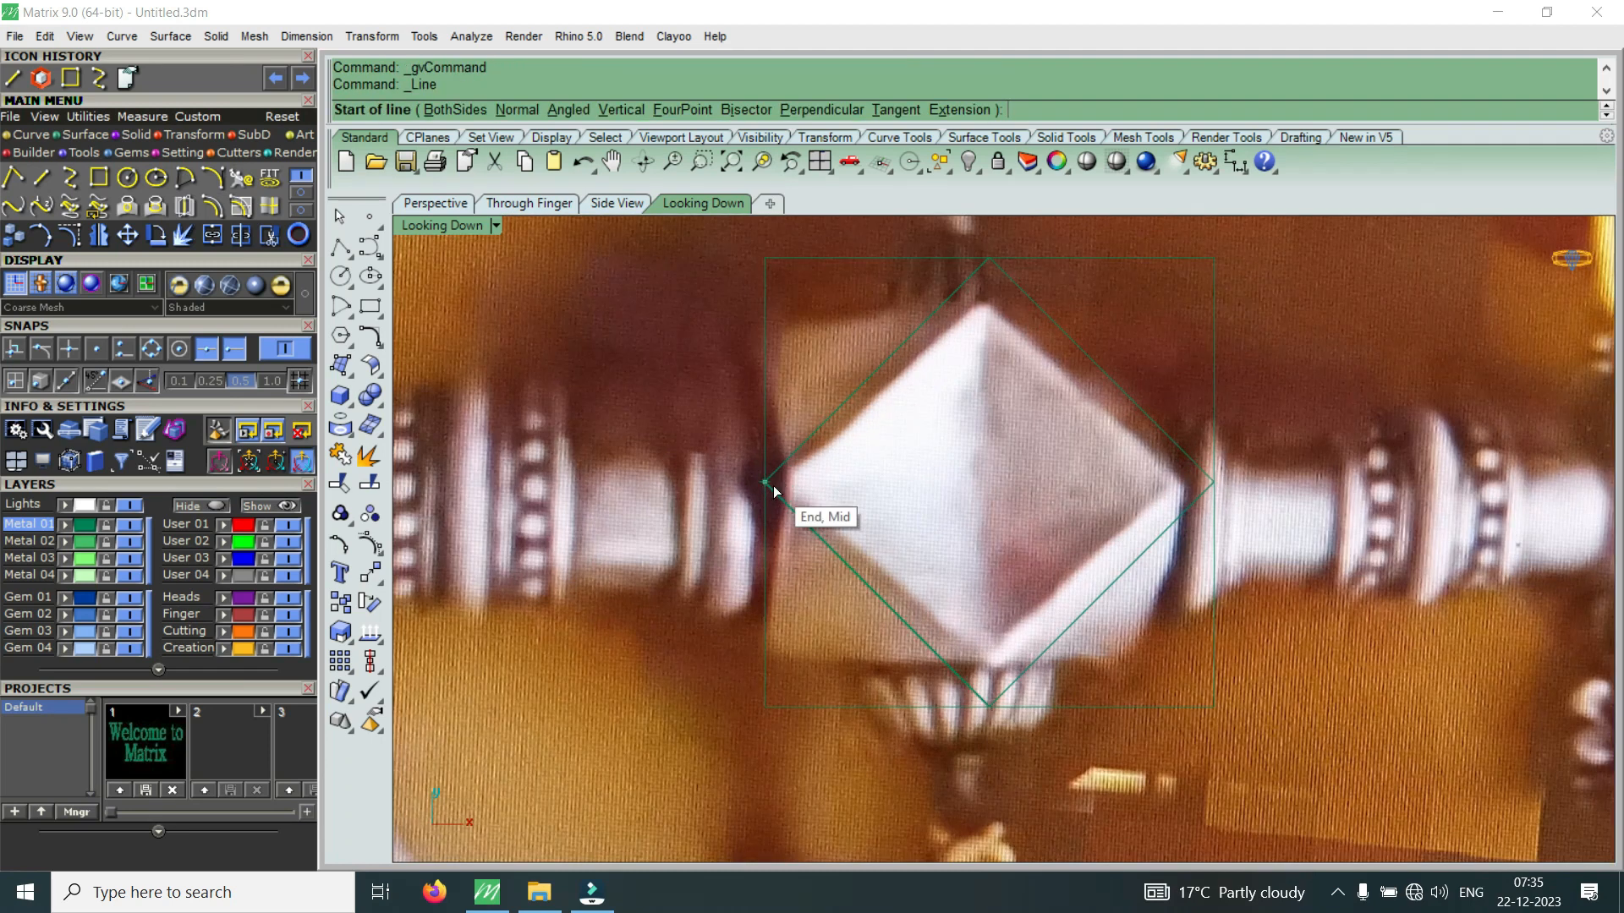
click(772, 482)
click(983, 266)
Draw two more lines over the rotated square's right sides, from the top and bottom corners to the right corner
right_click(1032, 334)
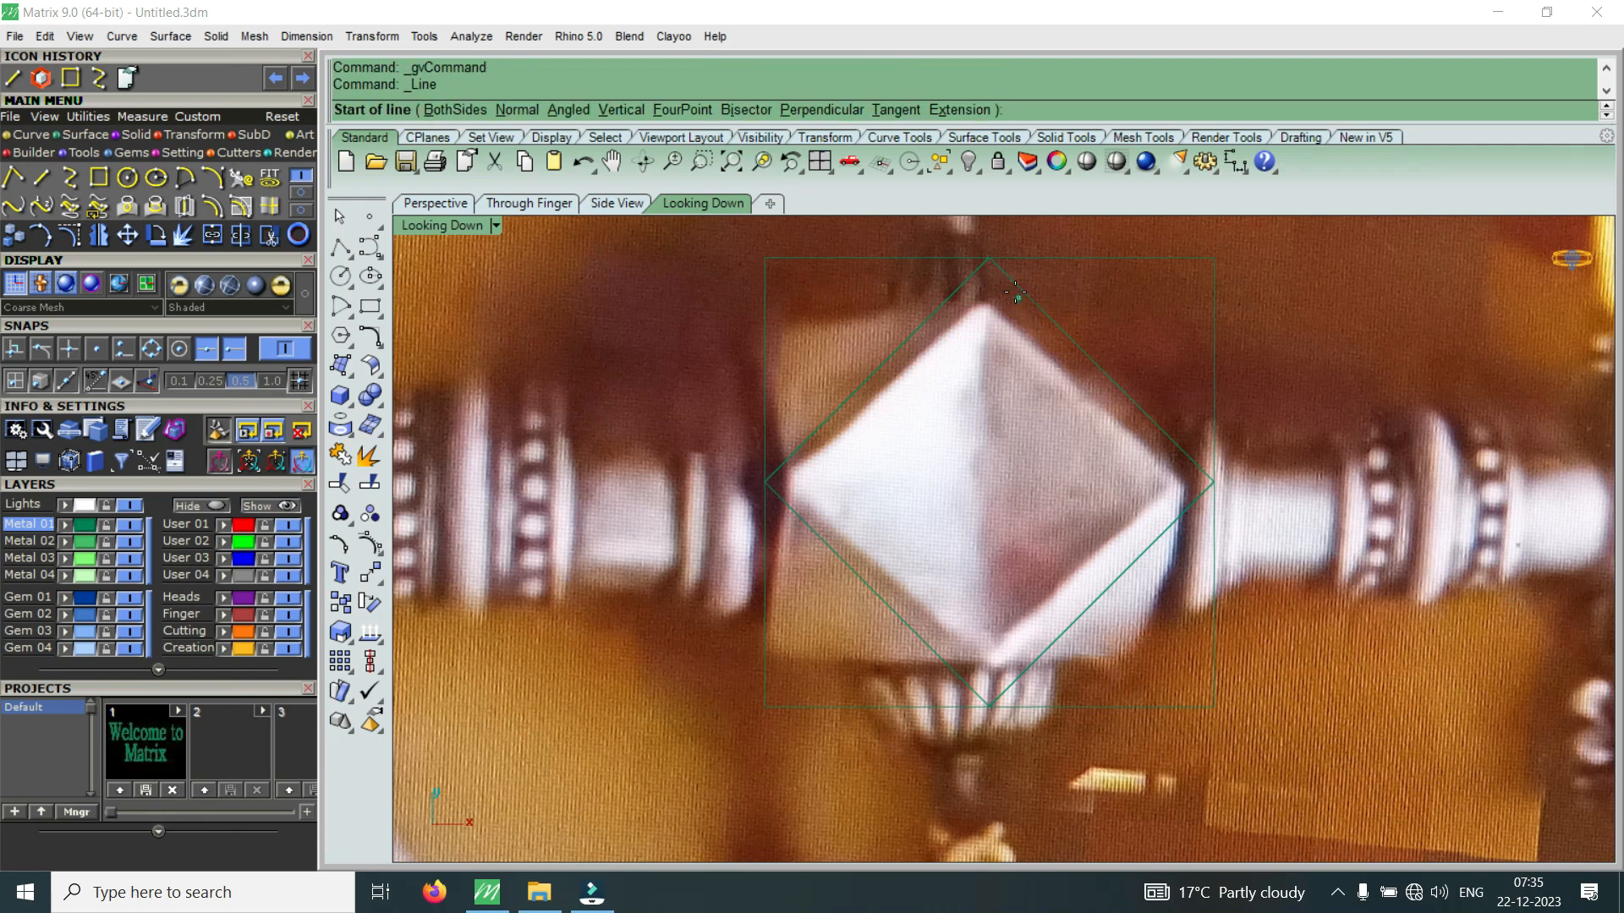
click(988, 258)
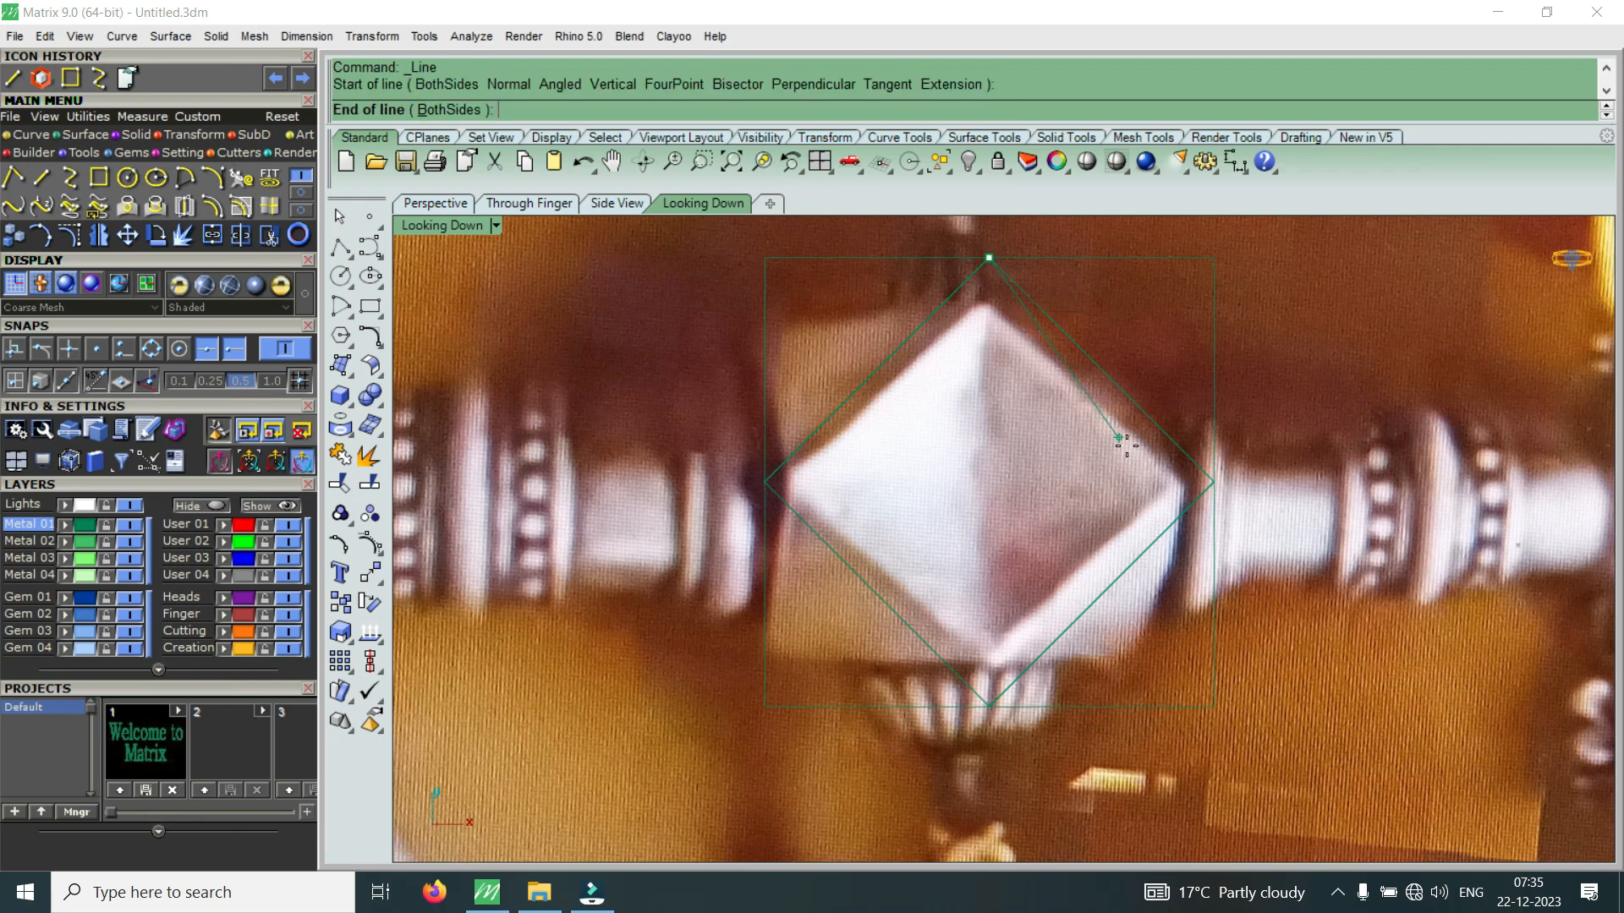
click(1213, 482)
right_click(977, 668)
click(999, 701)
click(1204, 504)
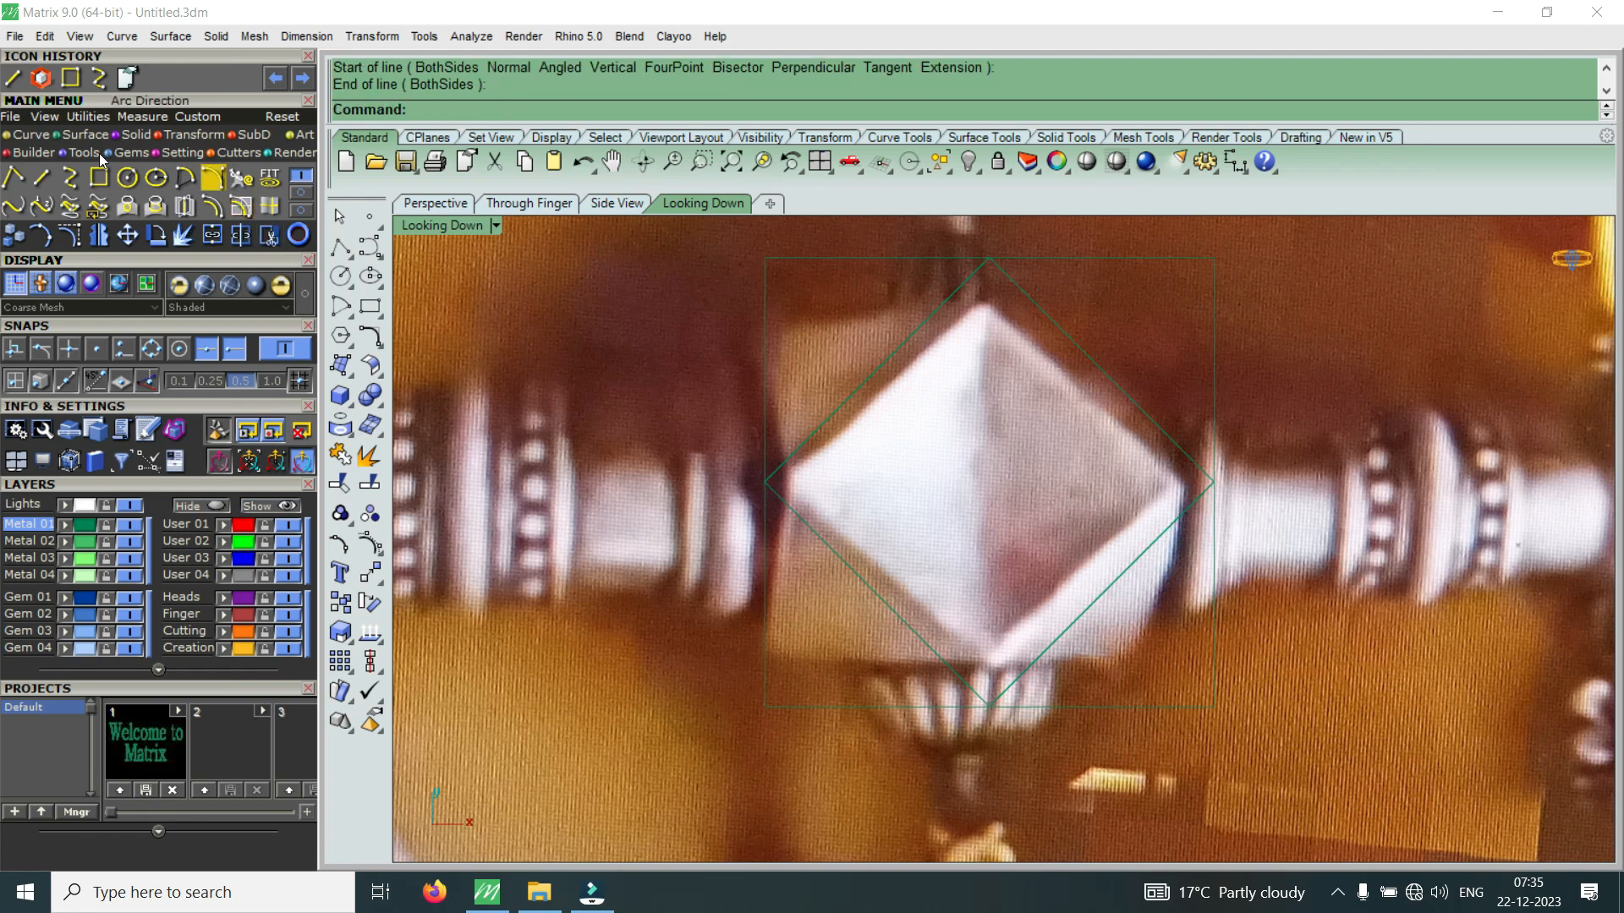
Draw the horizontal and vertical diagonals of the rotated square as lines between its opposite corners
click(13, 84)
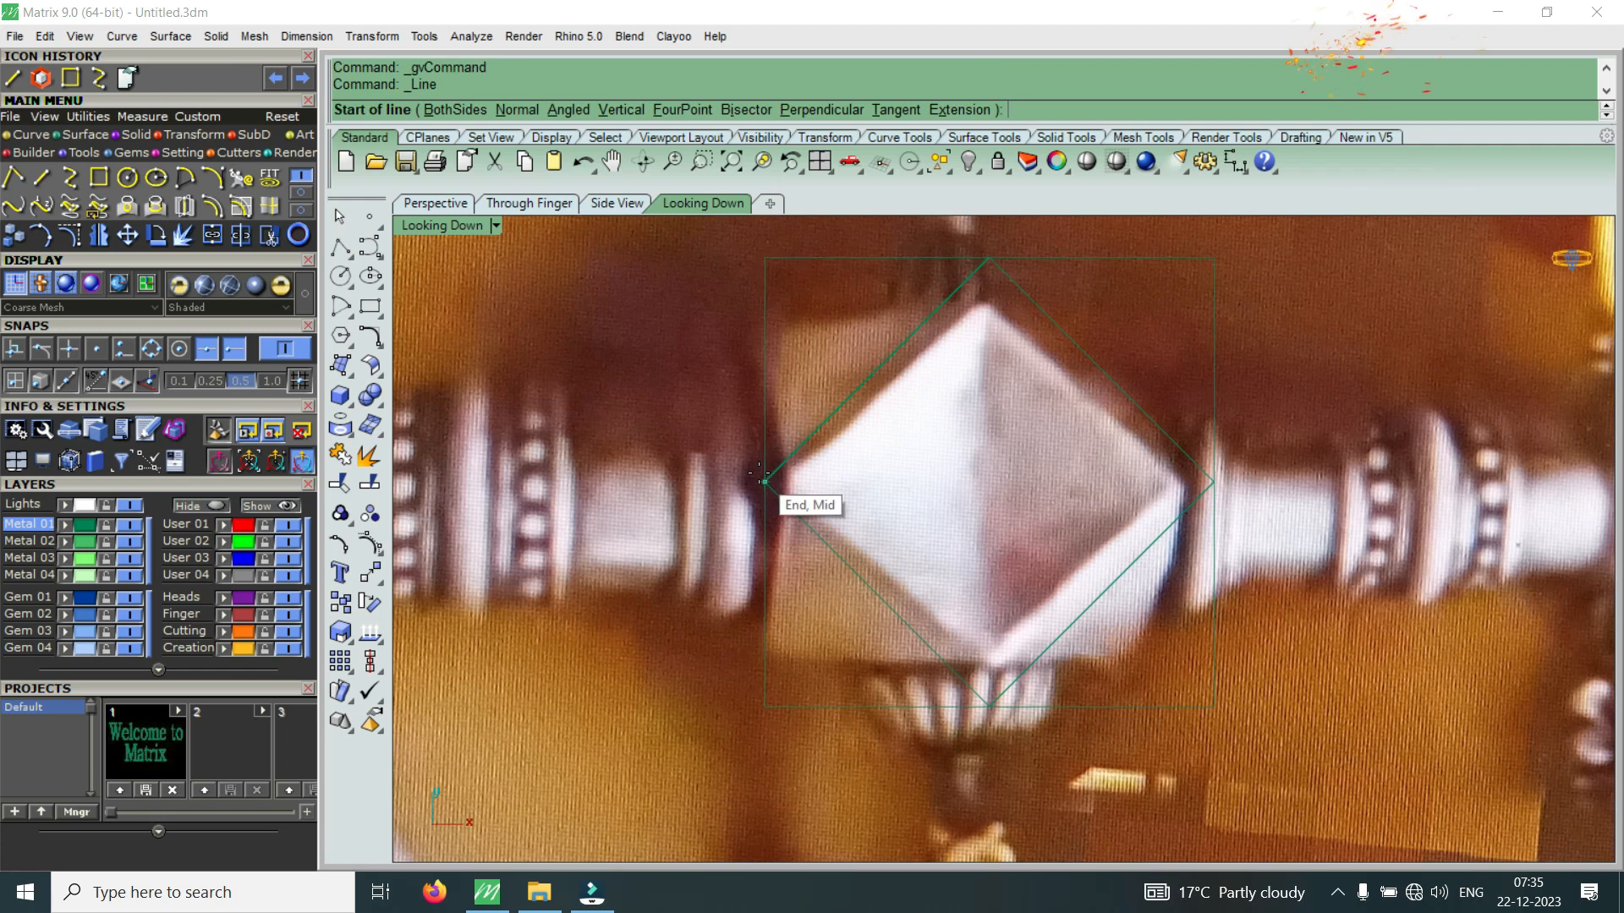
click(765, 483)
click(1214, 486)
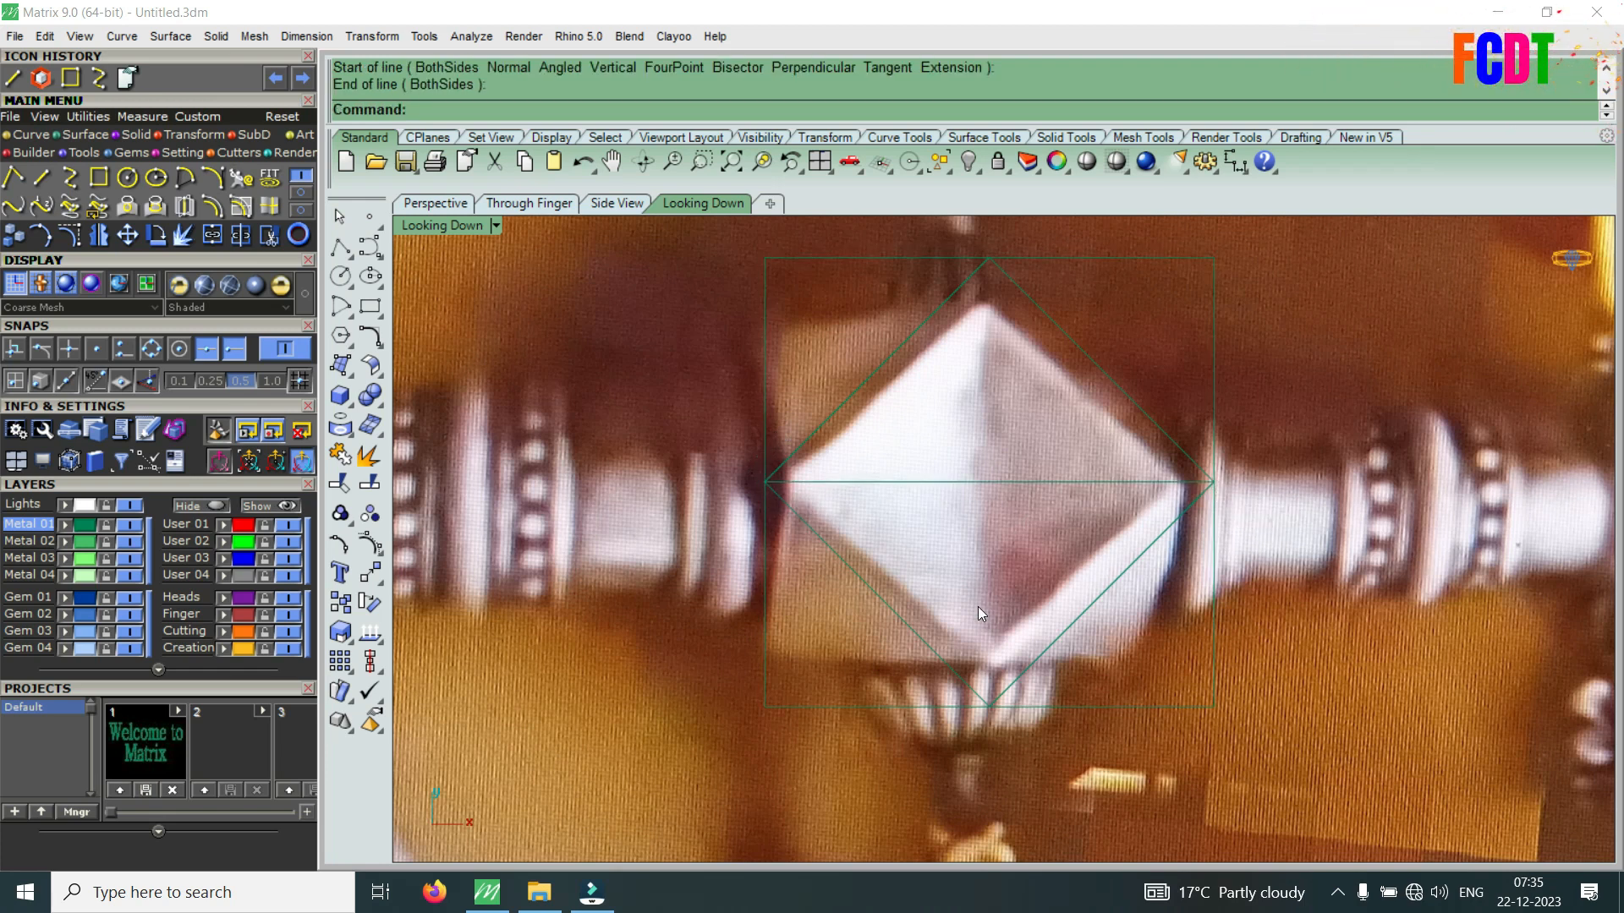
right_click(1007, 368)
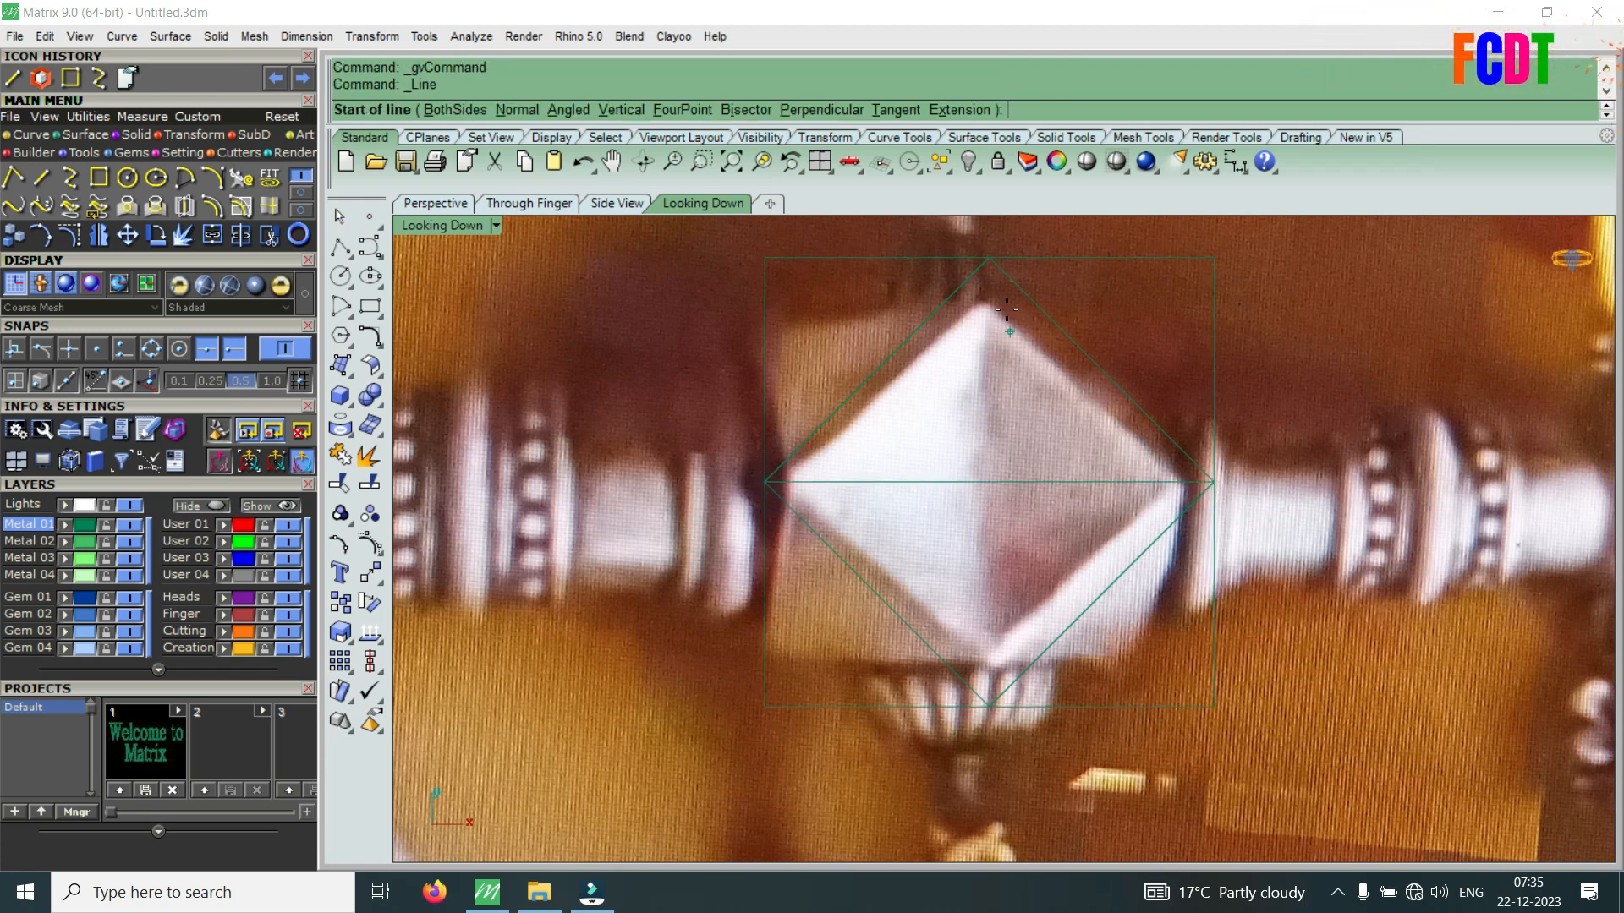
click(990, 258)
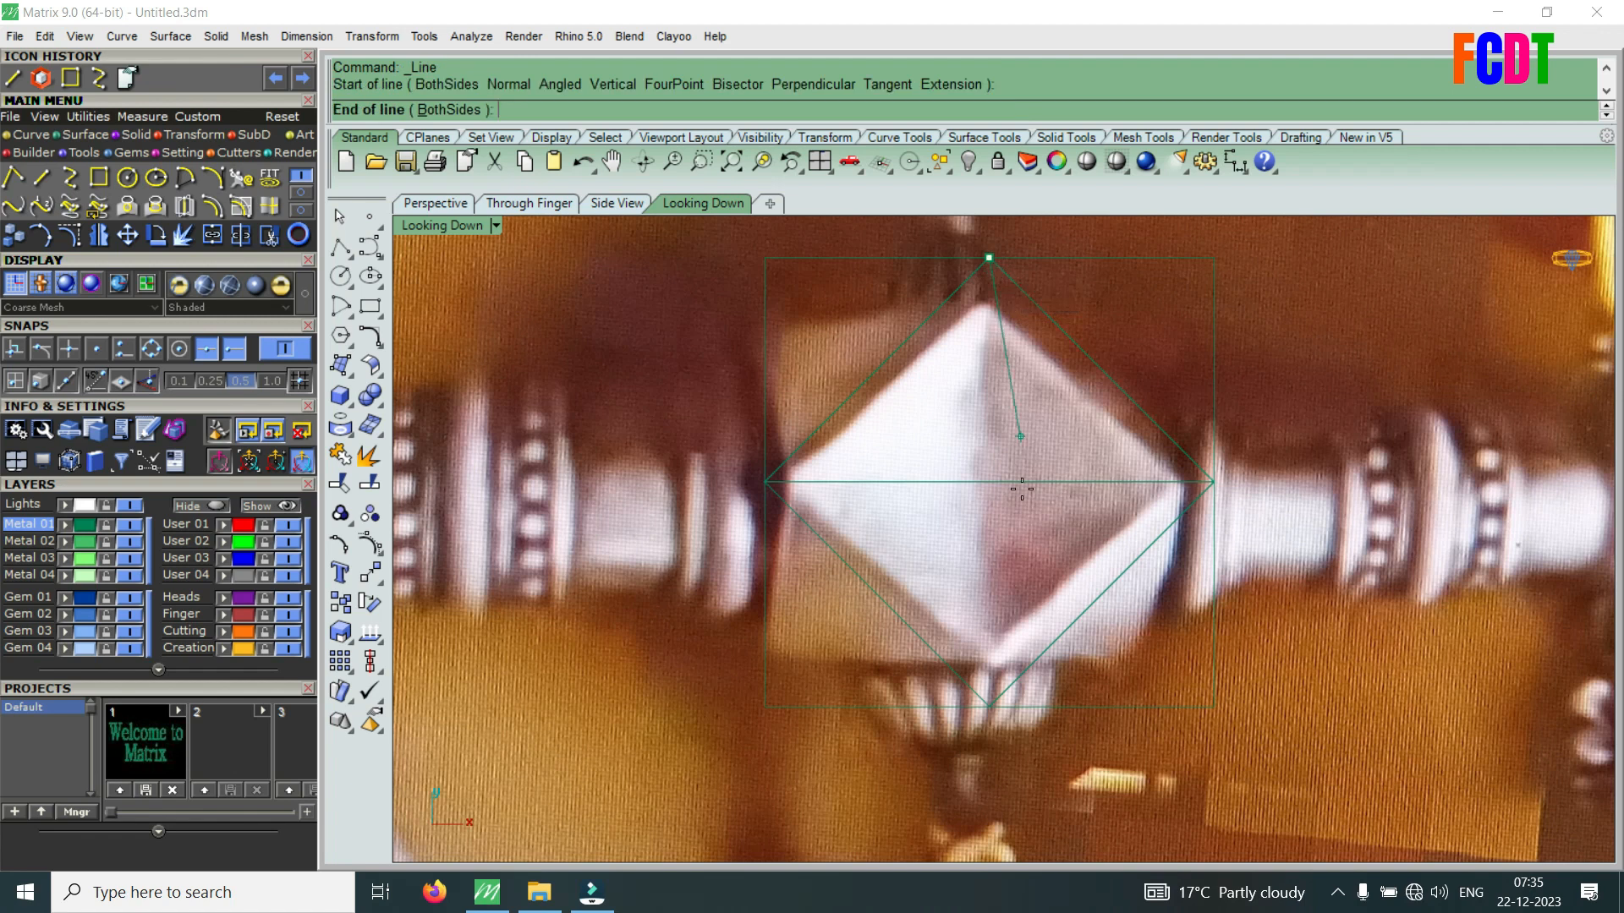
click(992, 704)
scroll(975, 598, down, 4)
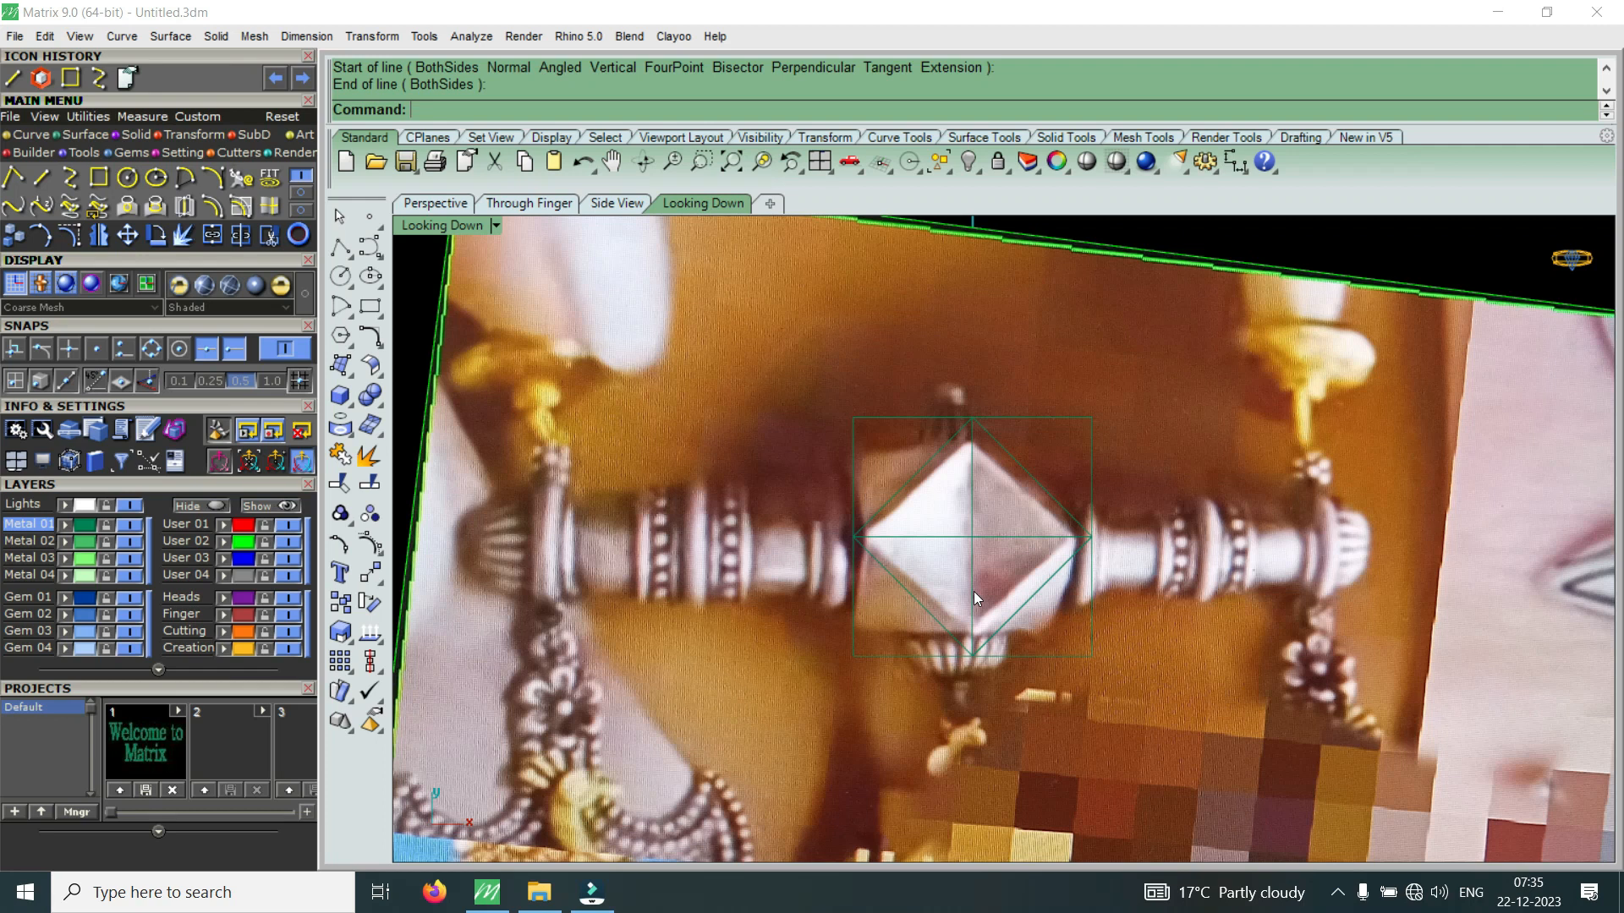
Draw a line along the upright square's lower side, from its left corner to its right corner
right_click(888, 656)
click(856, 658)
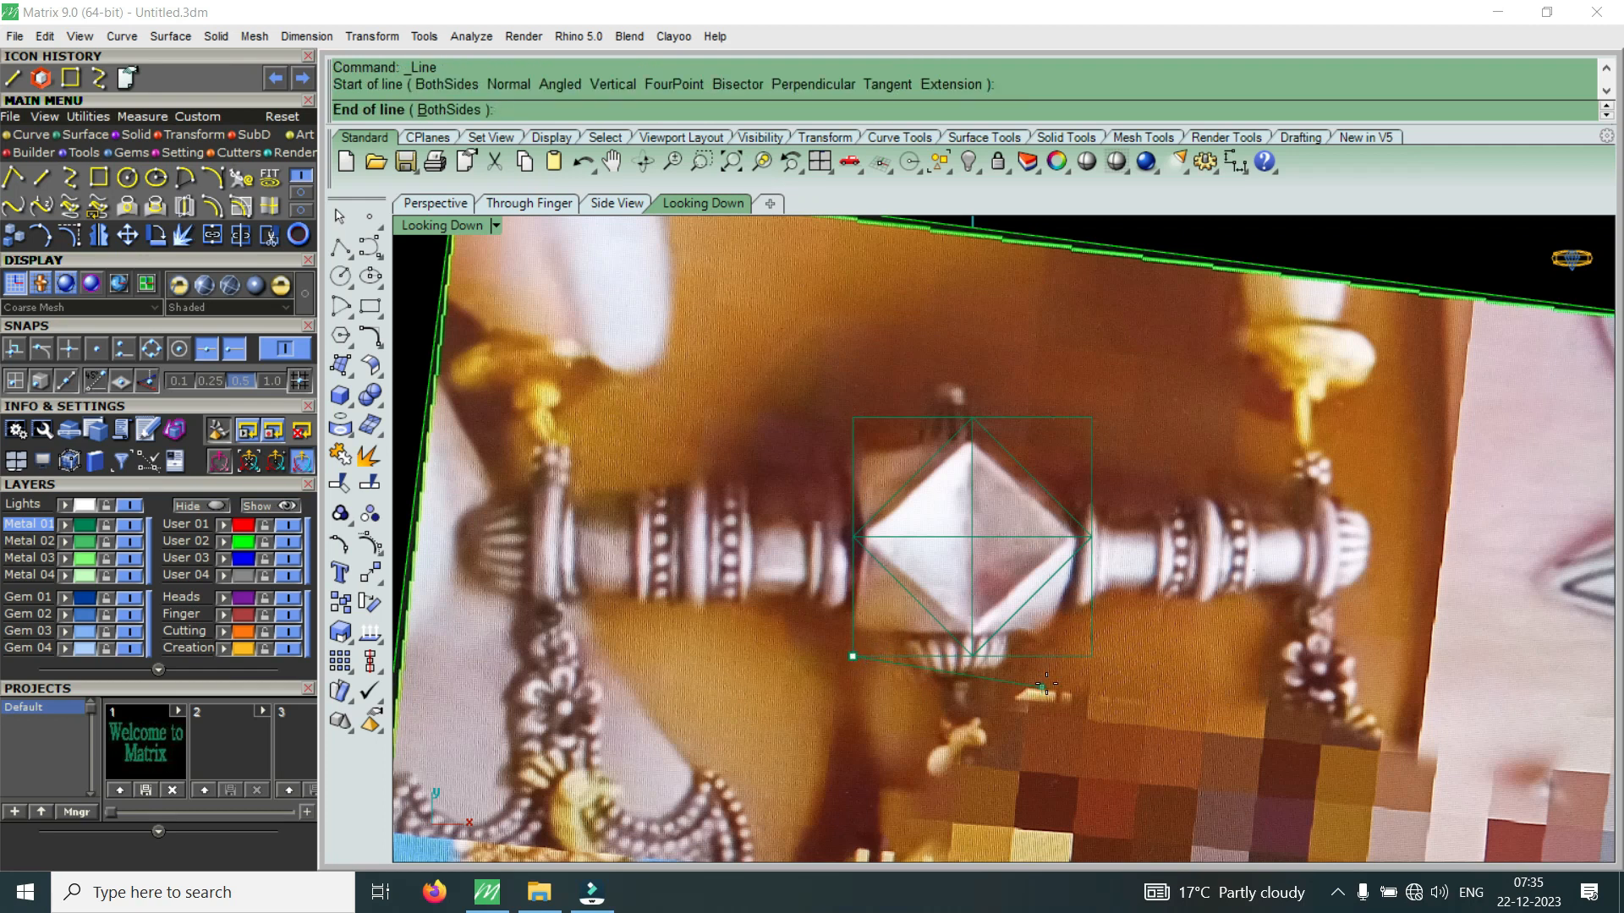
click(1084, 660)
Delete the original rotated square curve, keeping the separate lines drawn over its sides
click(1017, 616)
click(1092, 672)
scroll(960, 505, up, 2)
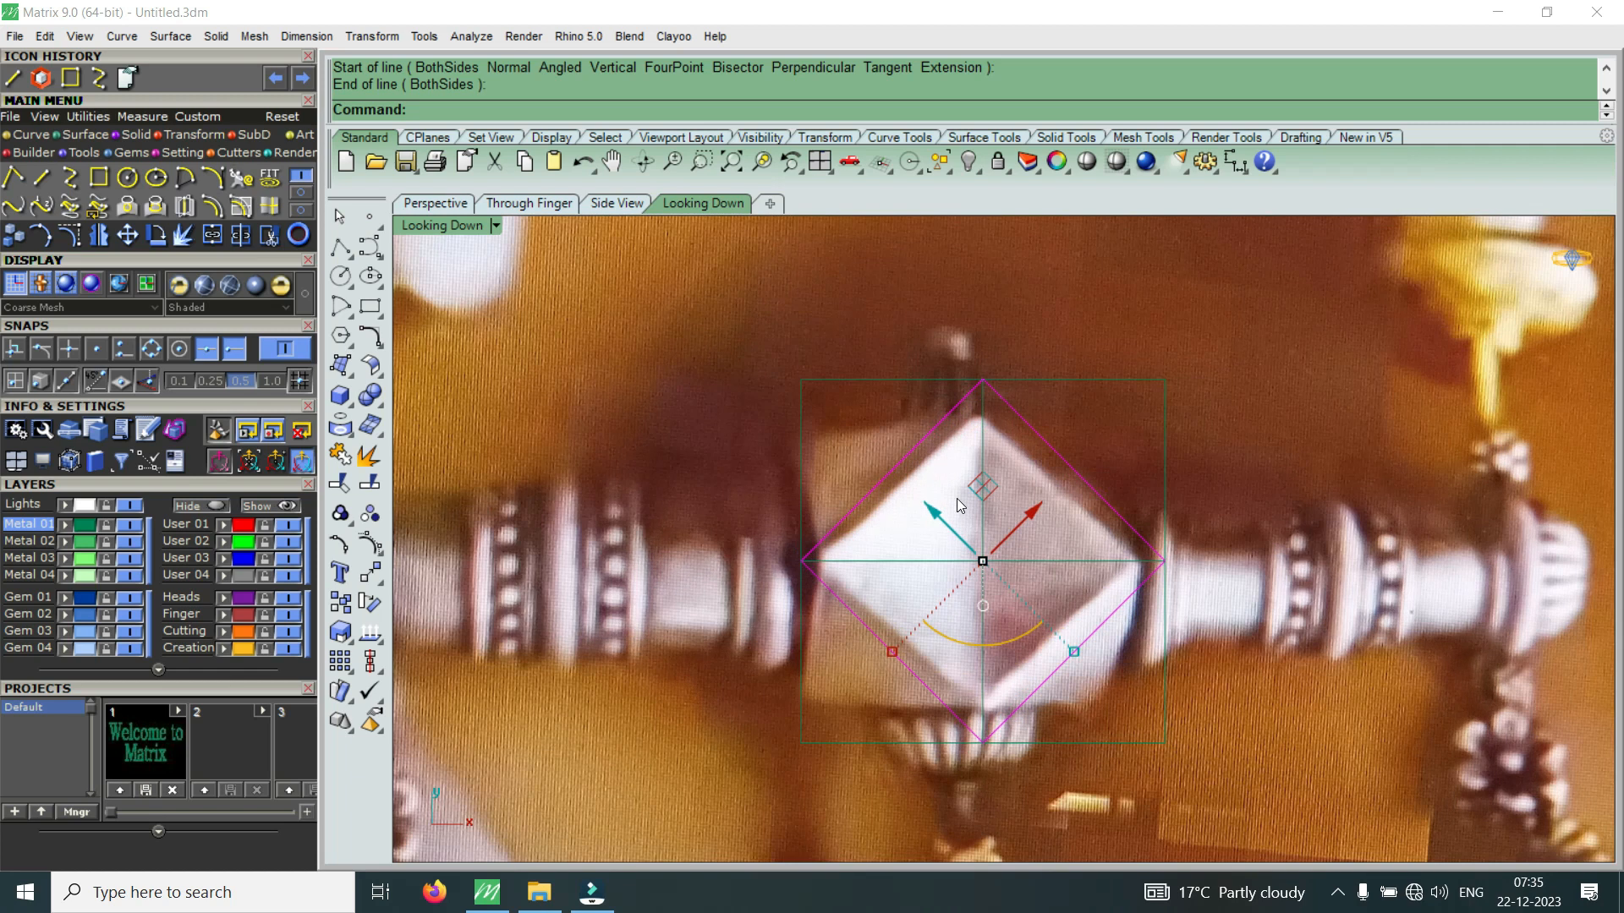
key(Delete)
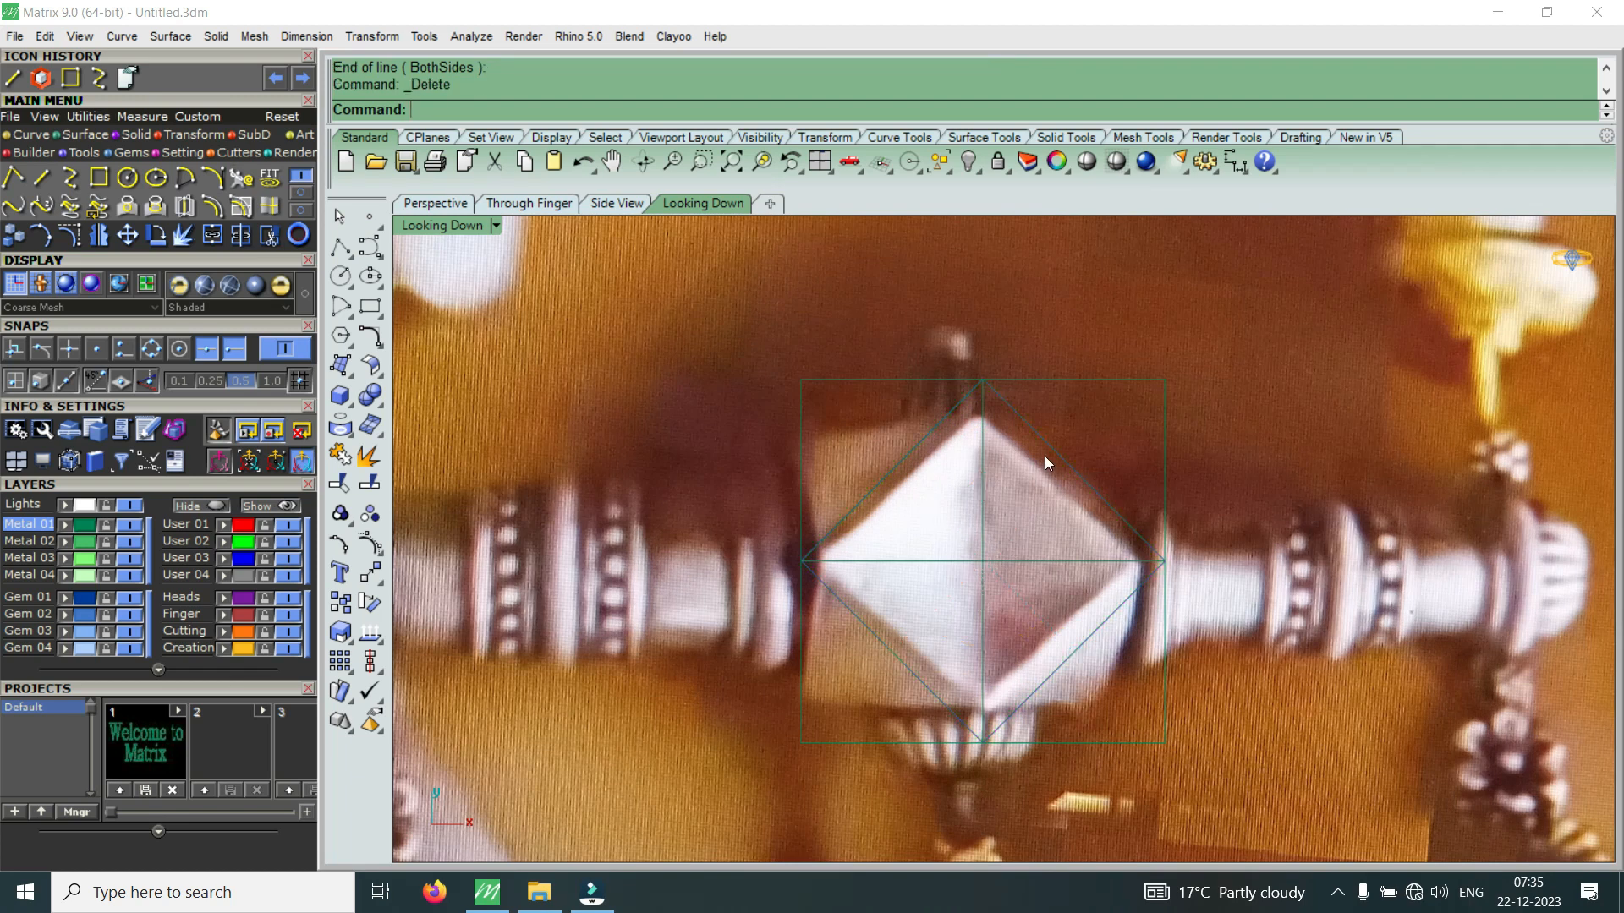
Split the horizontal diagonal at its centre point, using the Split command's Point option
click(1025, 561)
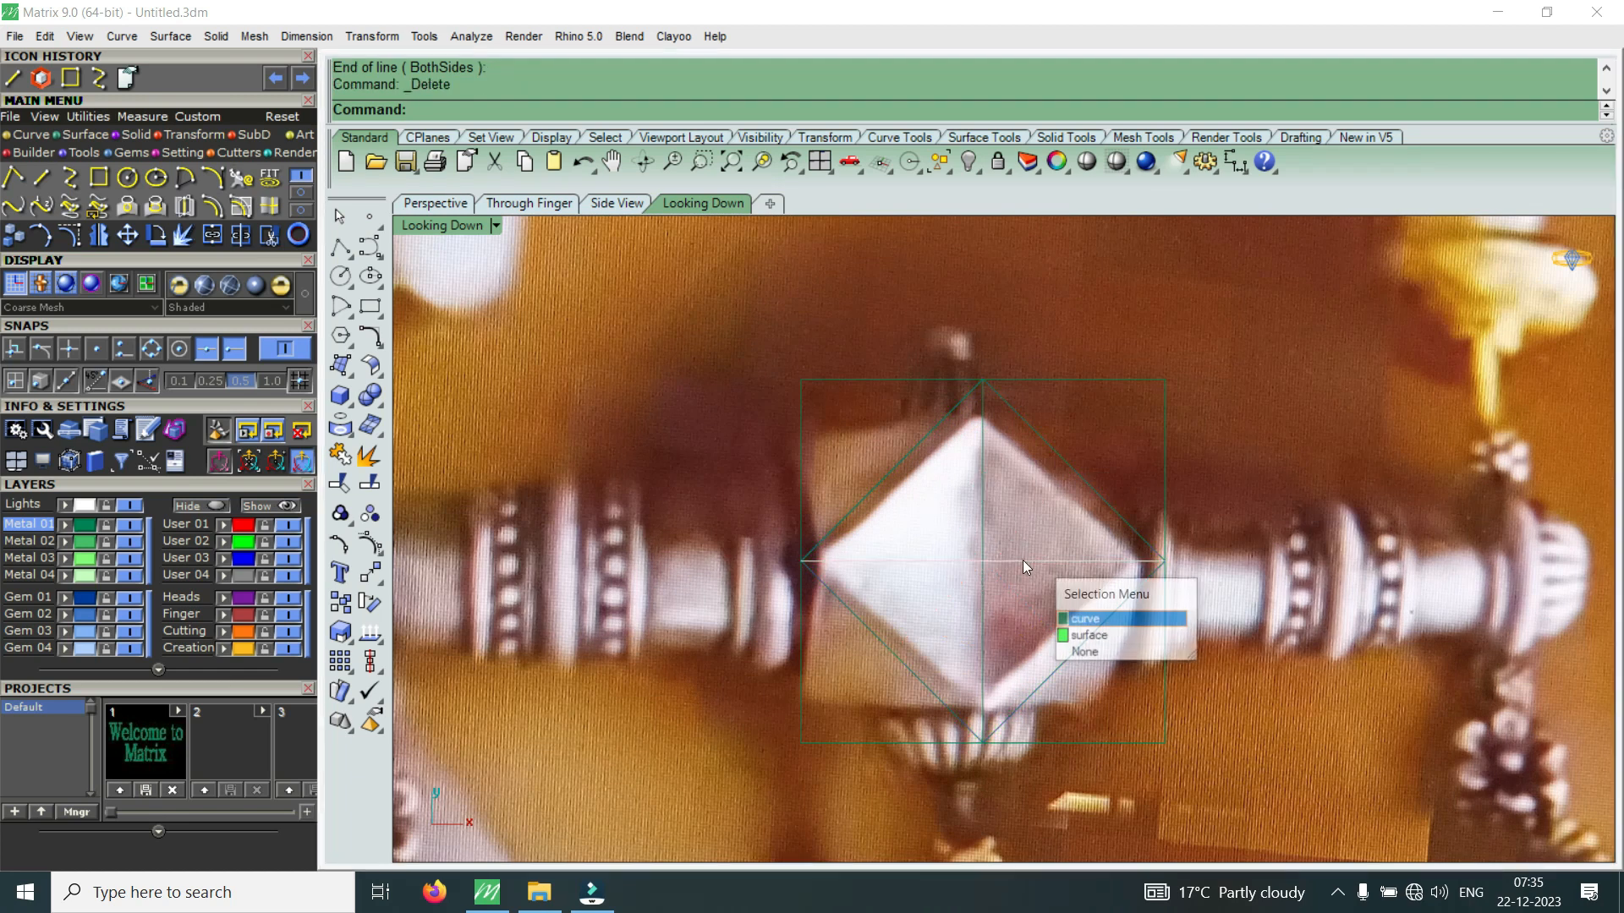
click(1084, 617)
scroll(977, 546, up, 3)
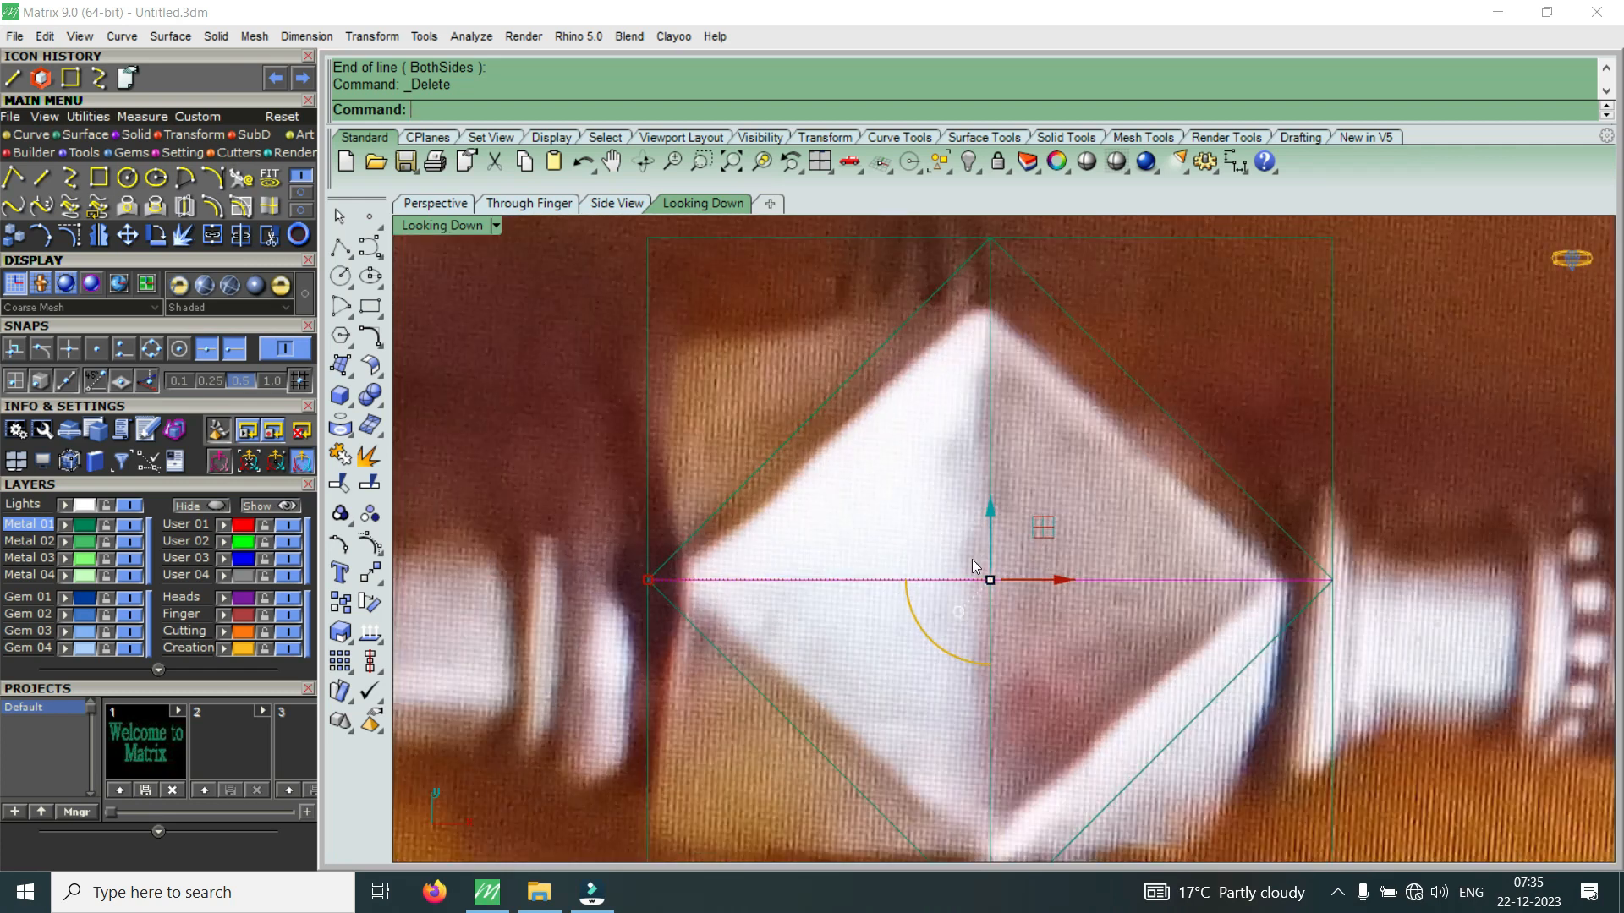
scroll(972, 562, down, 2)
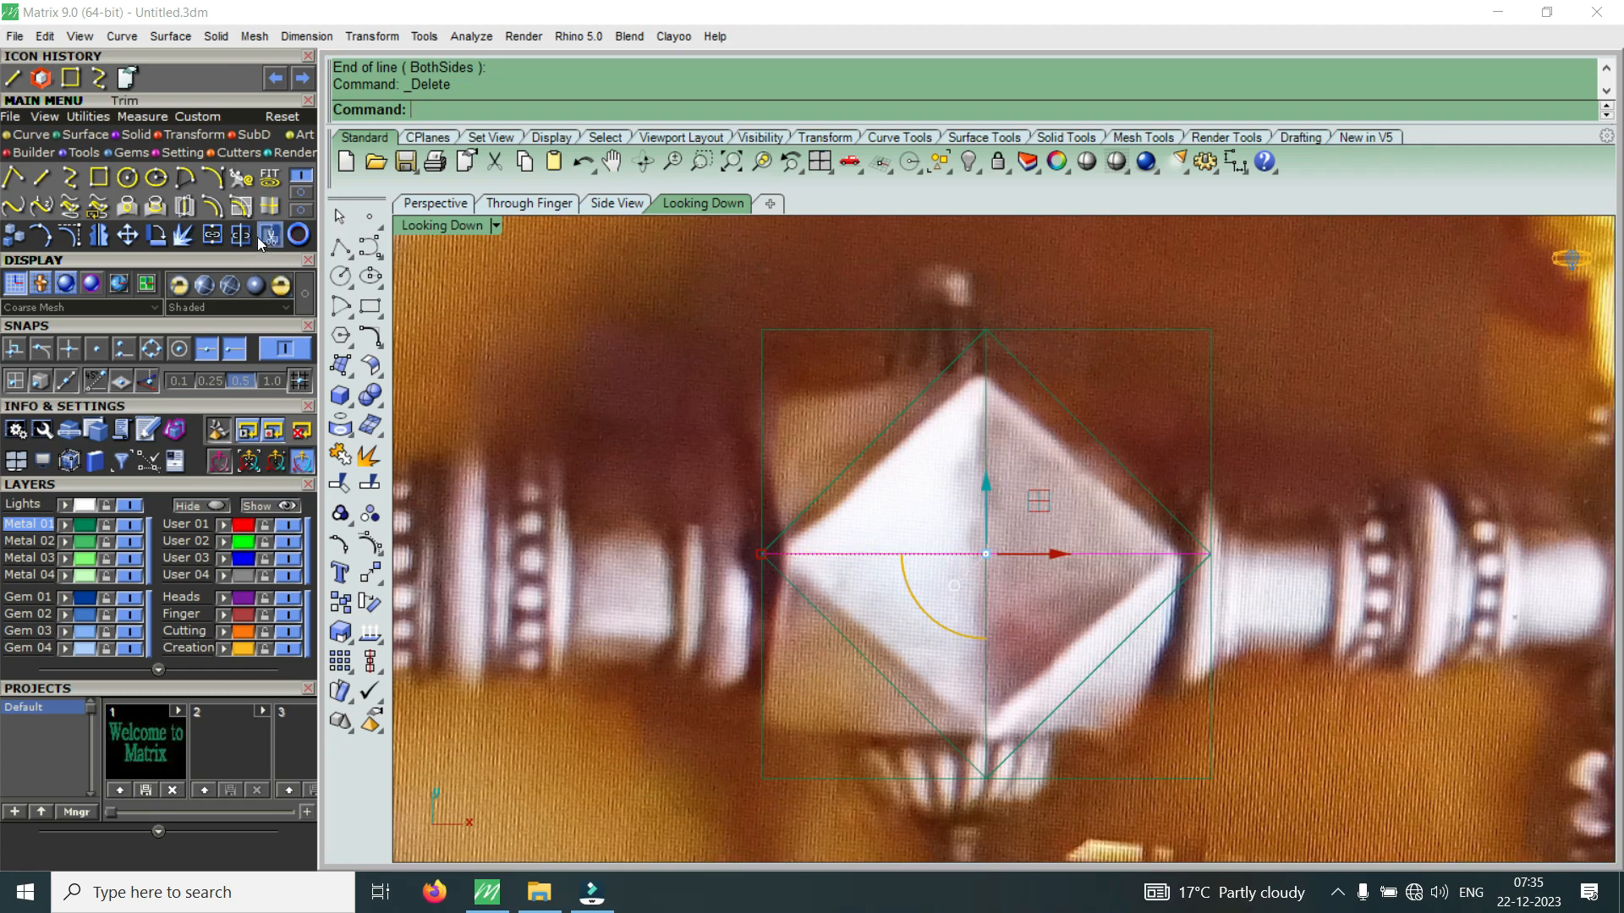
click(495, 160)
click(508, 110)
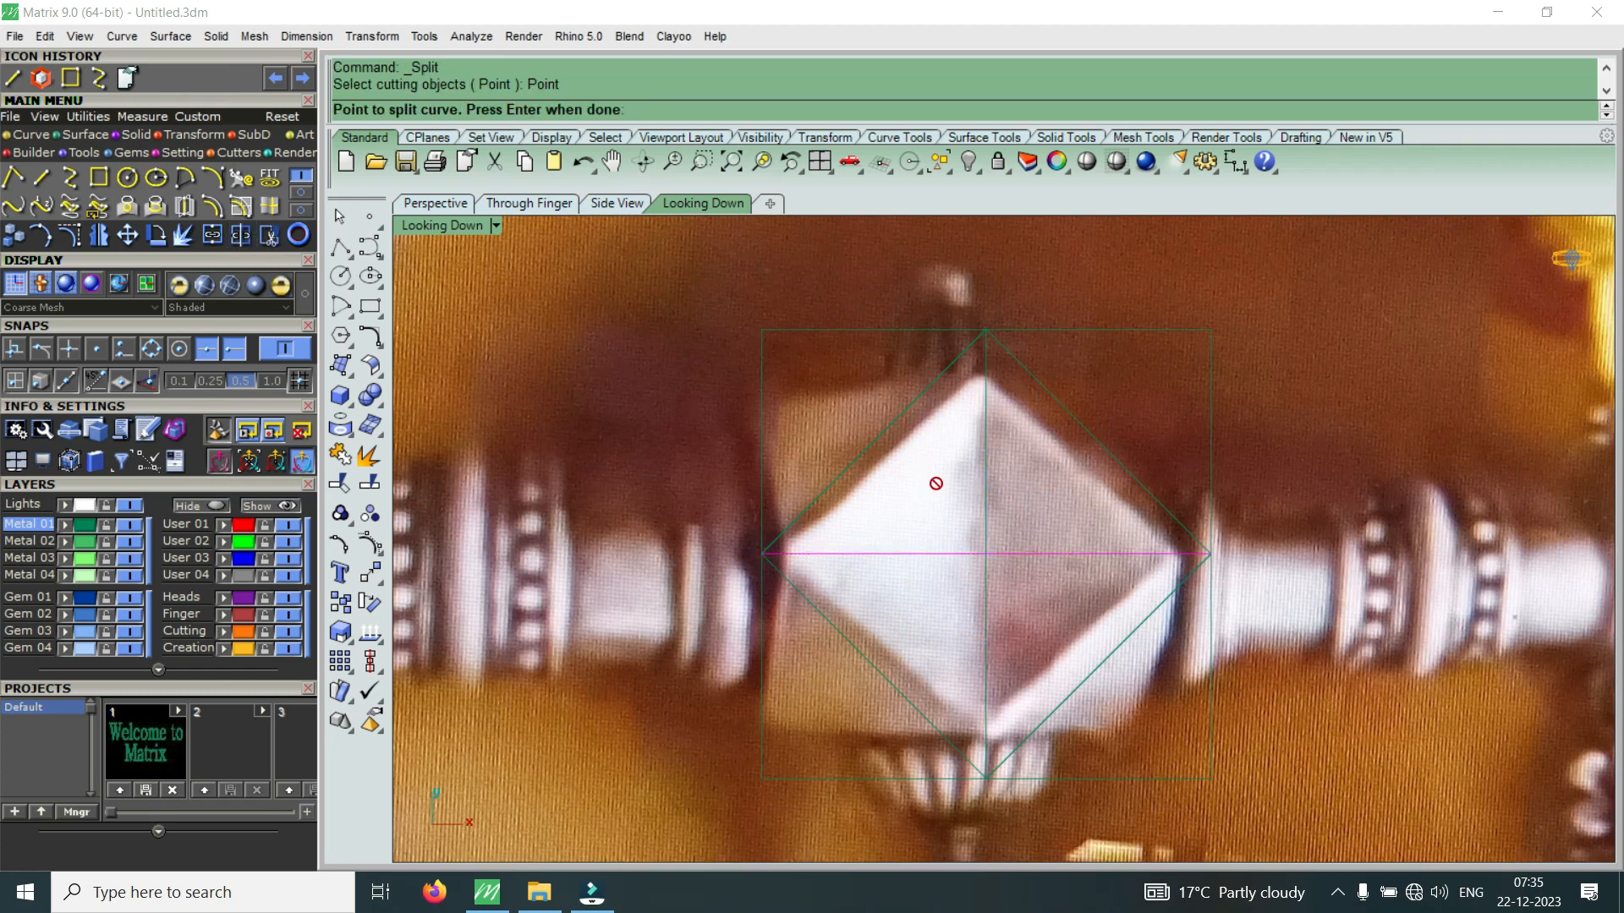
click(983, 548)
key(Return)
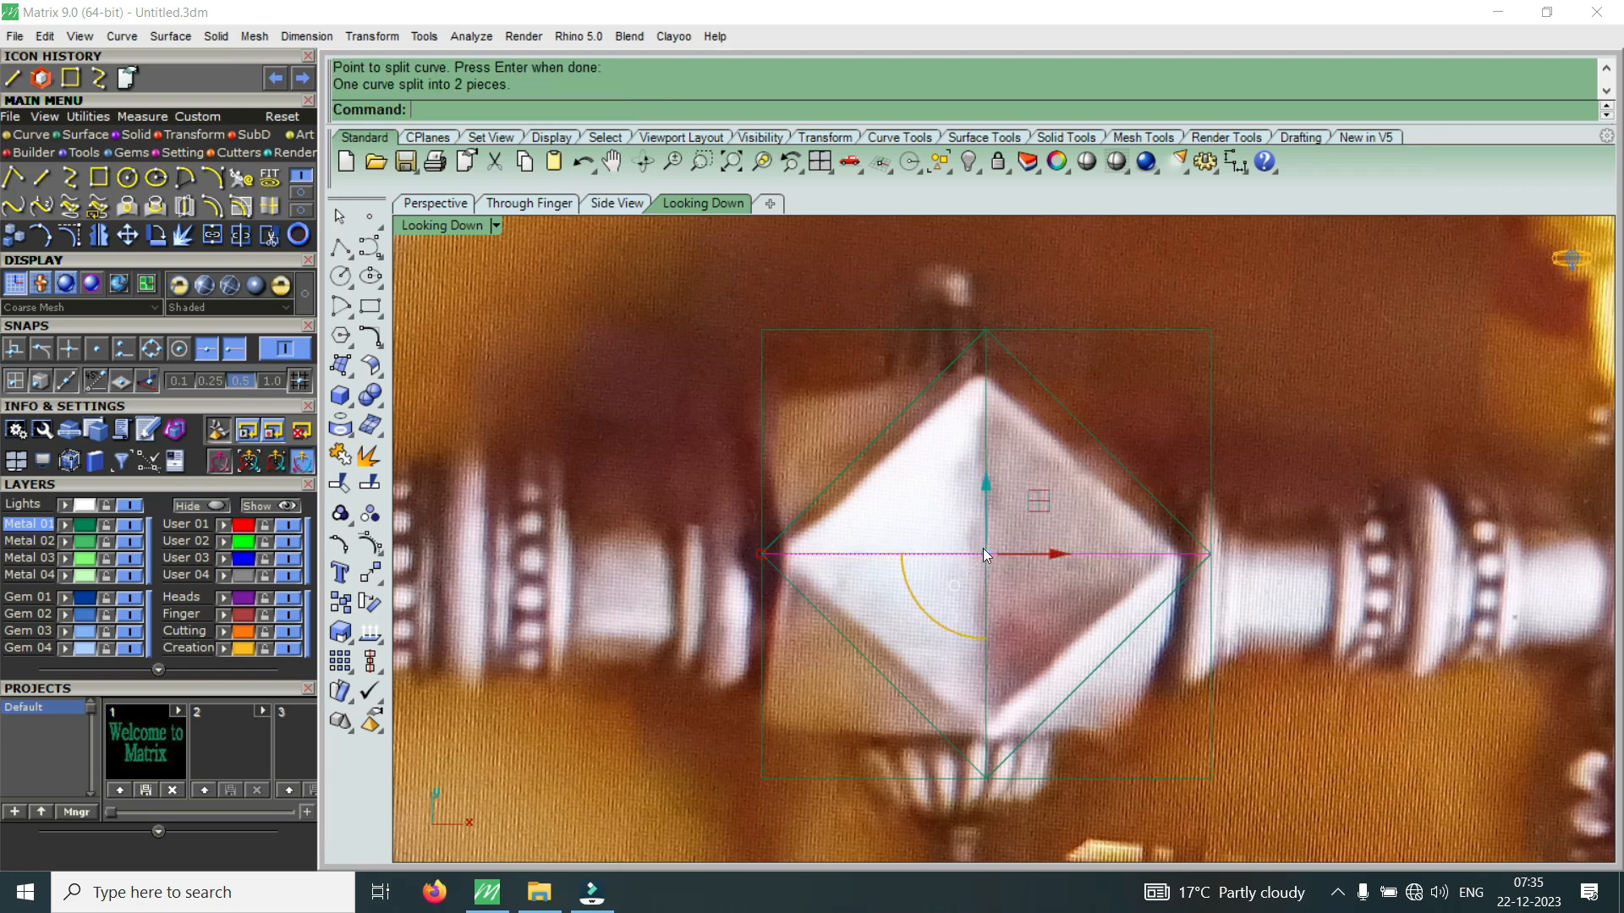
Split the vertical diagonal by Point where it crosses the horizontal one
click(988, 485)
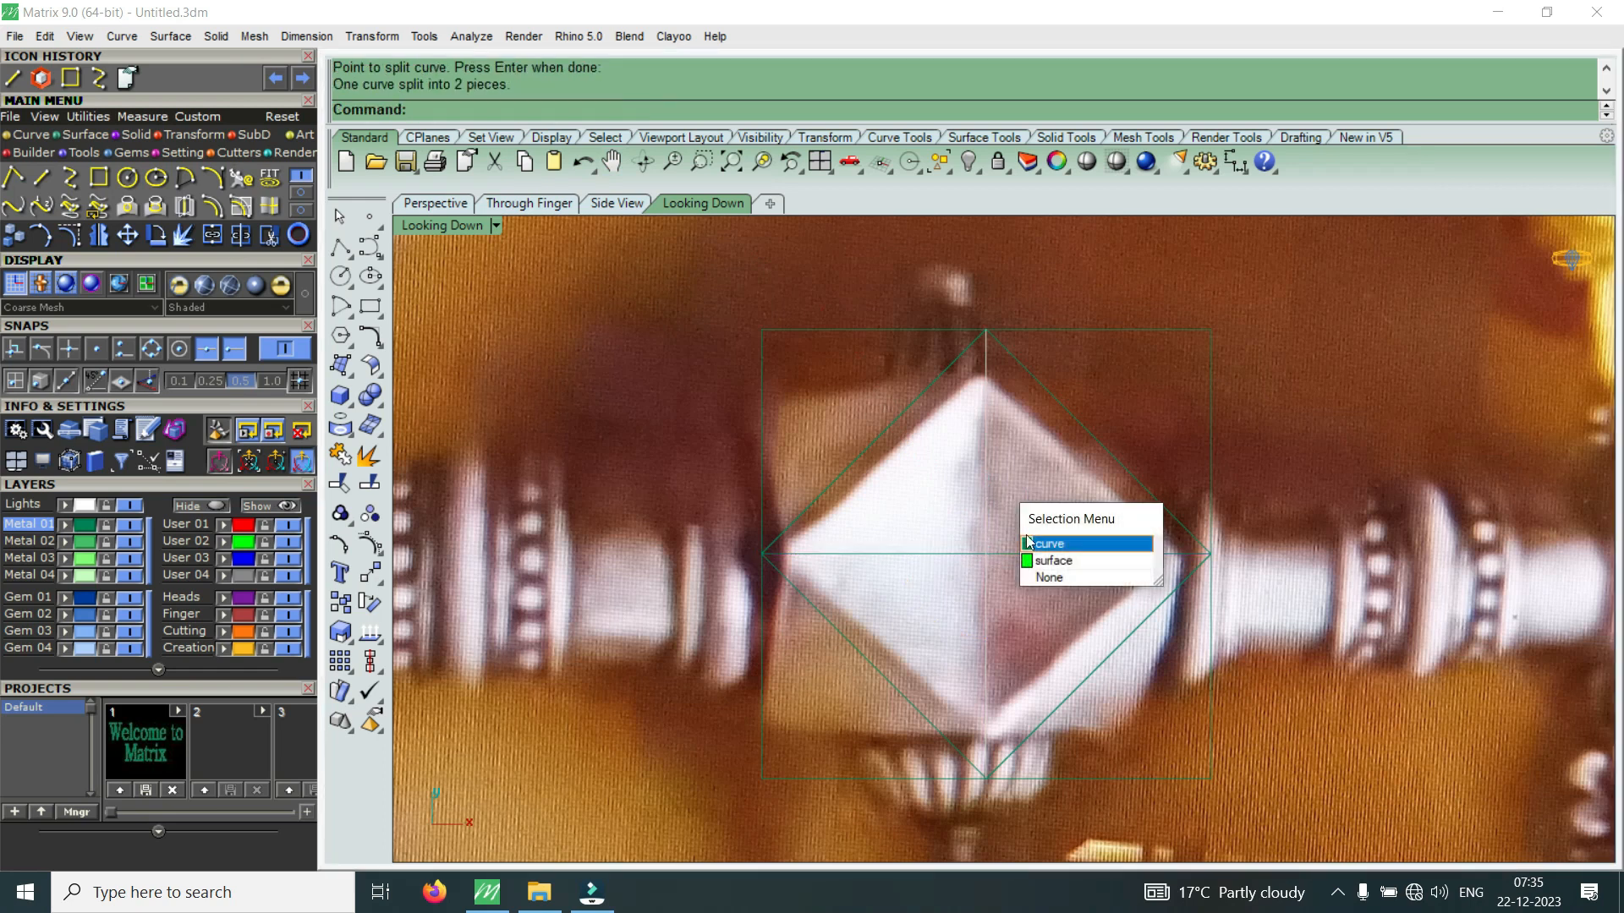
click(1062, 554)
click(985, 498)
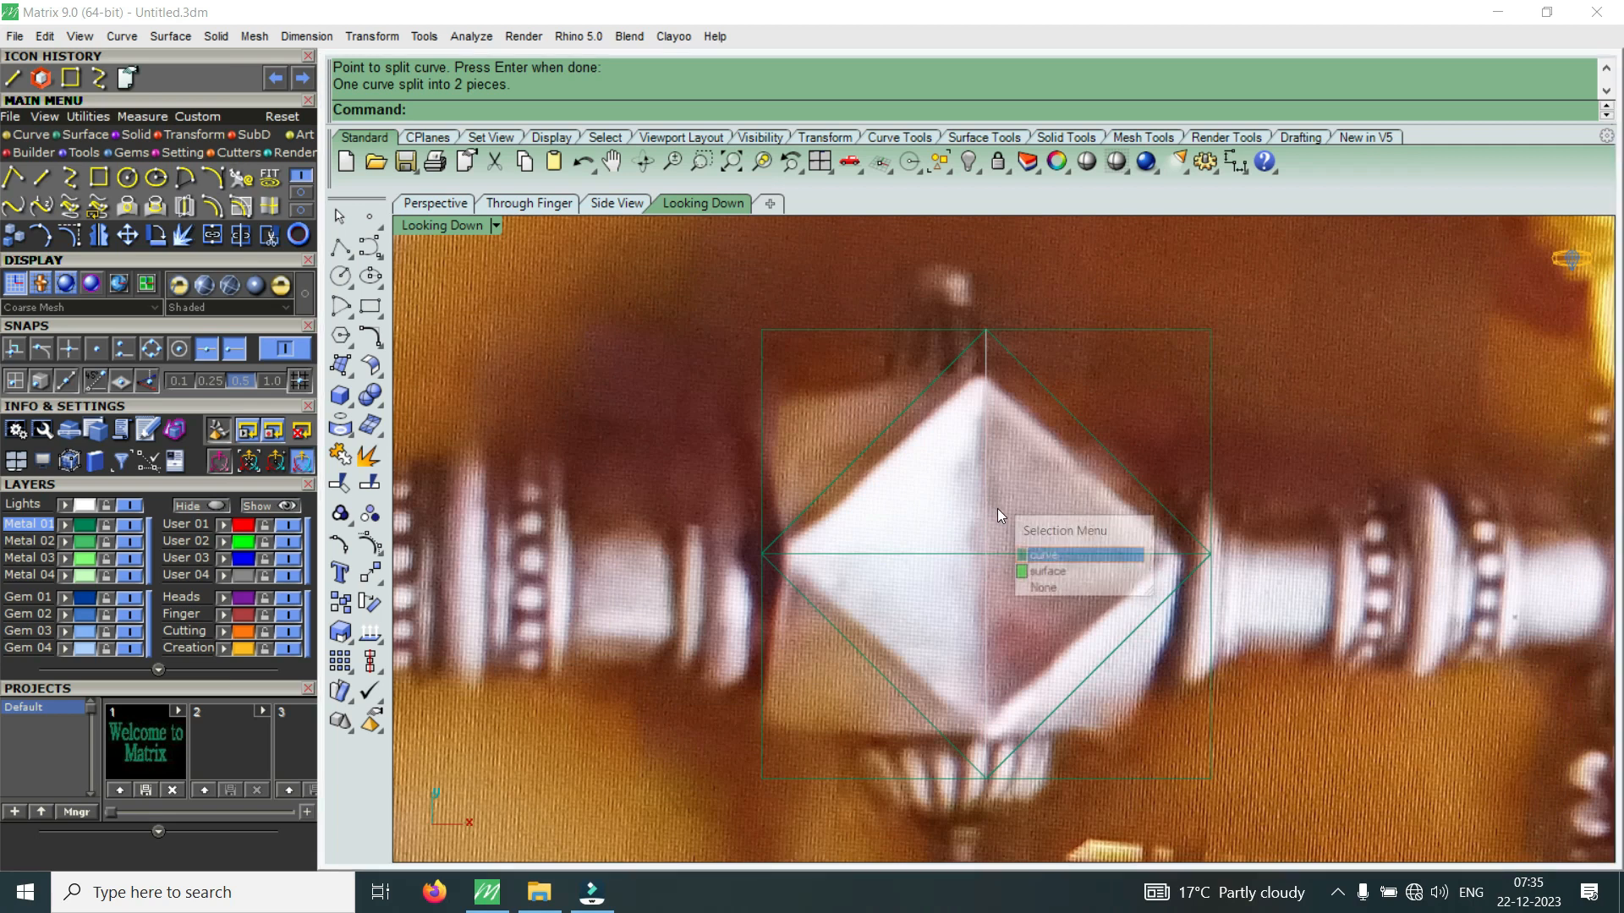
click(1052, 554)
key(Return)
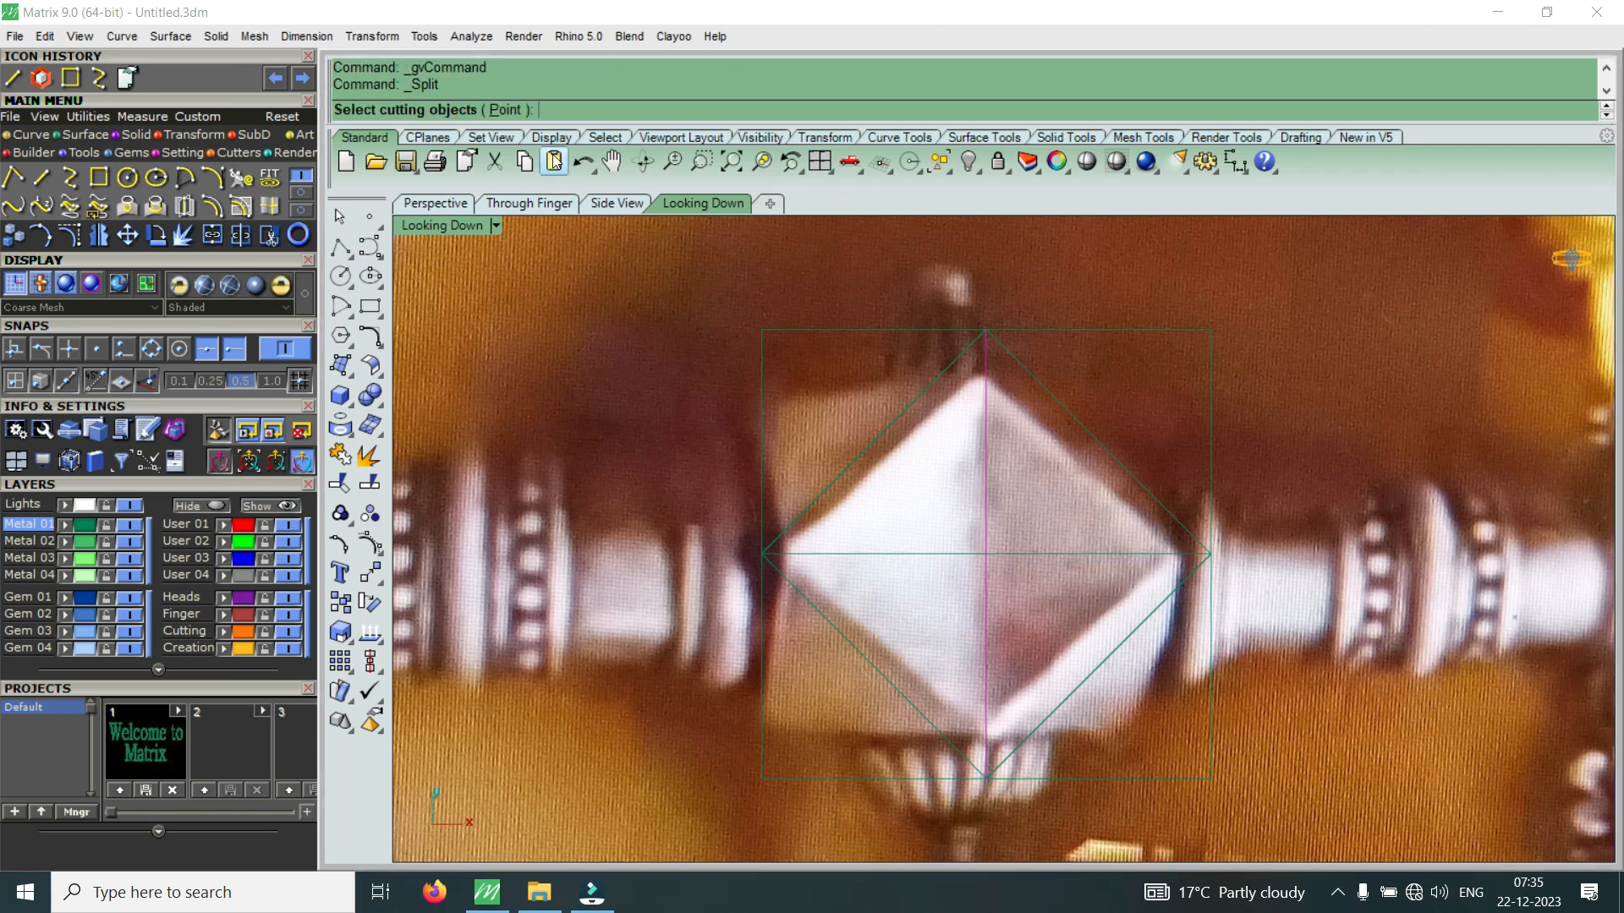
click(506, 110)
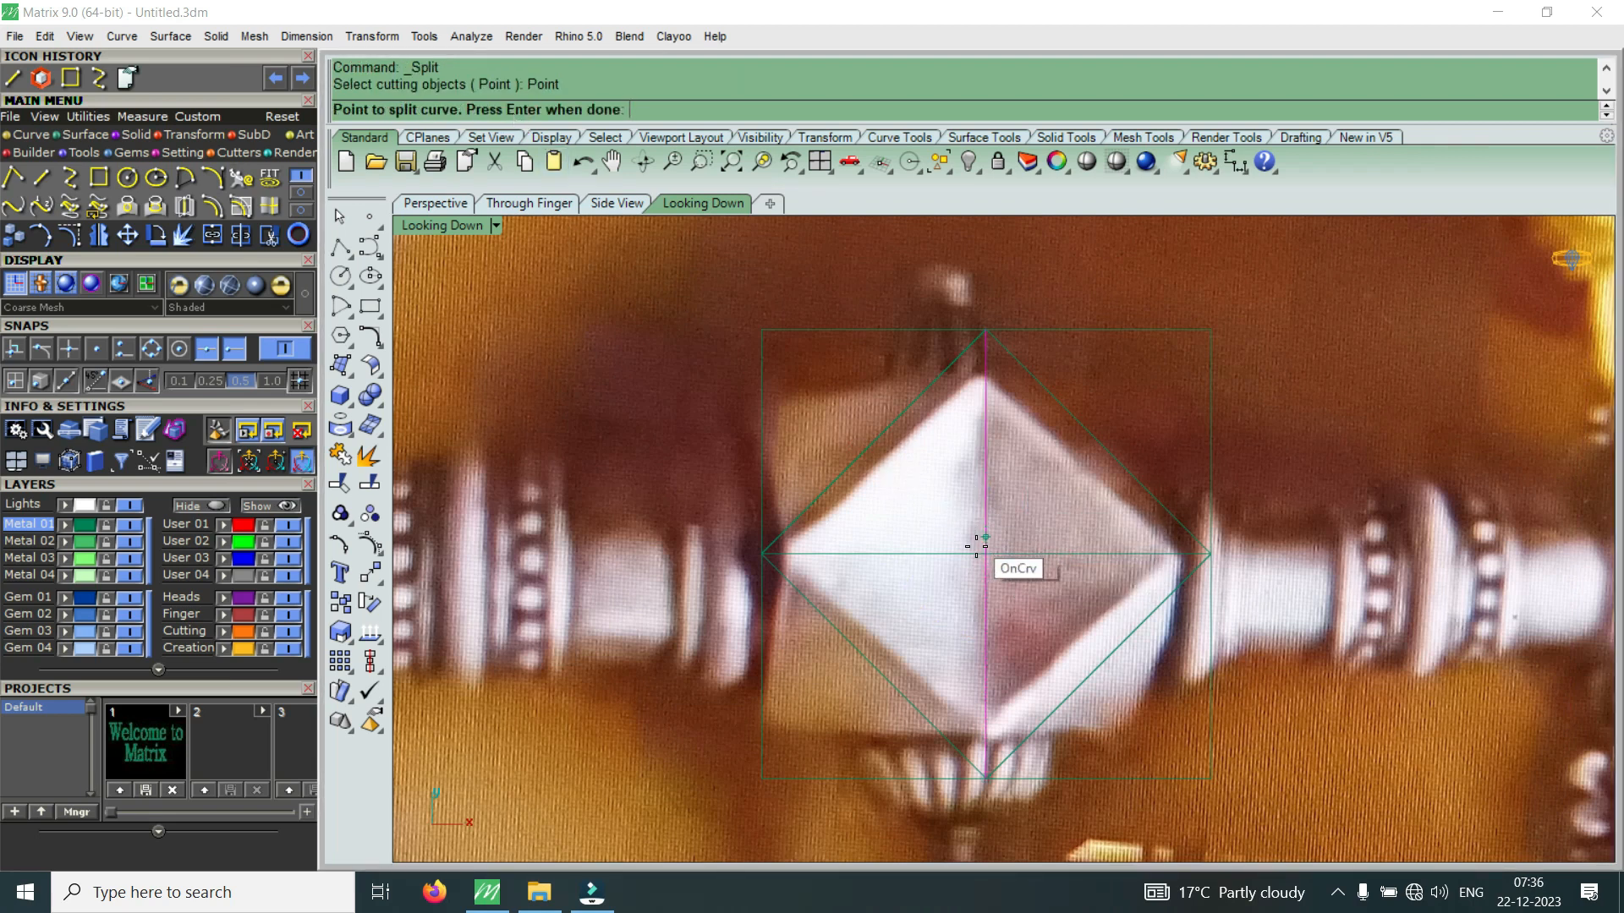
click(984, 548)
key(Return)
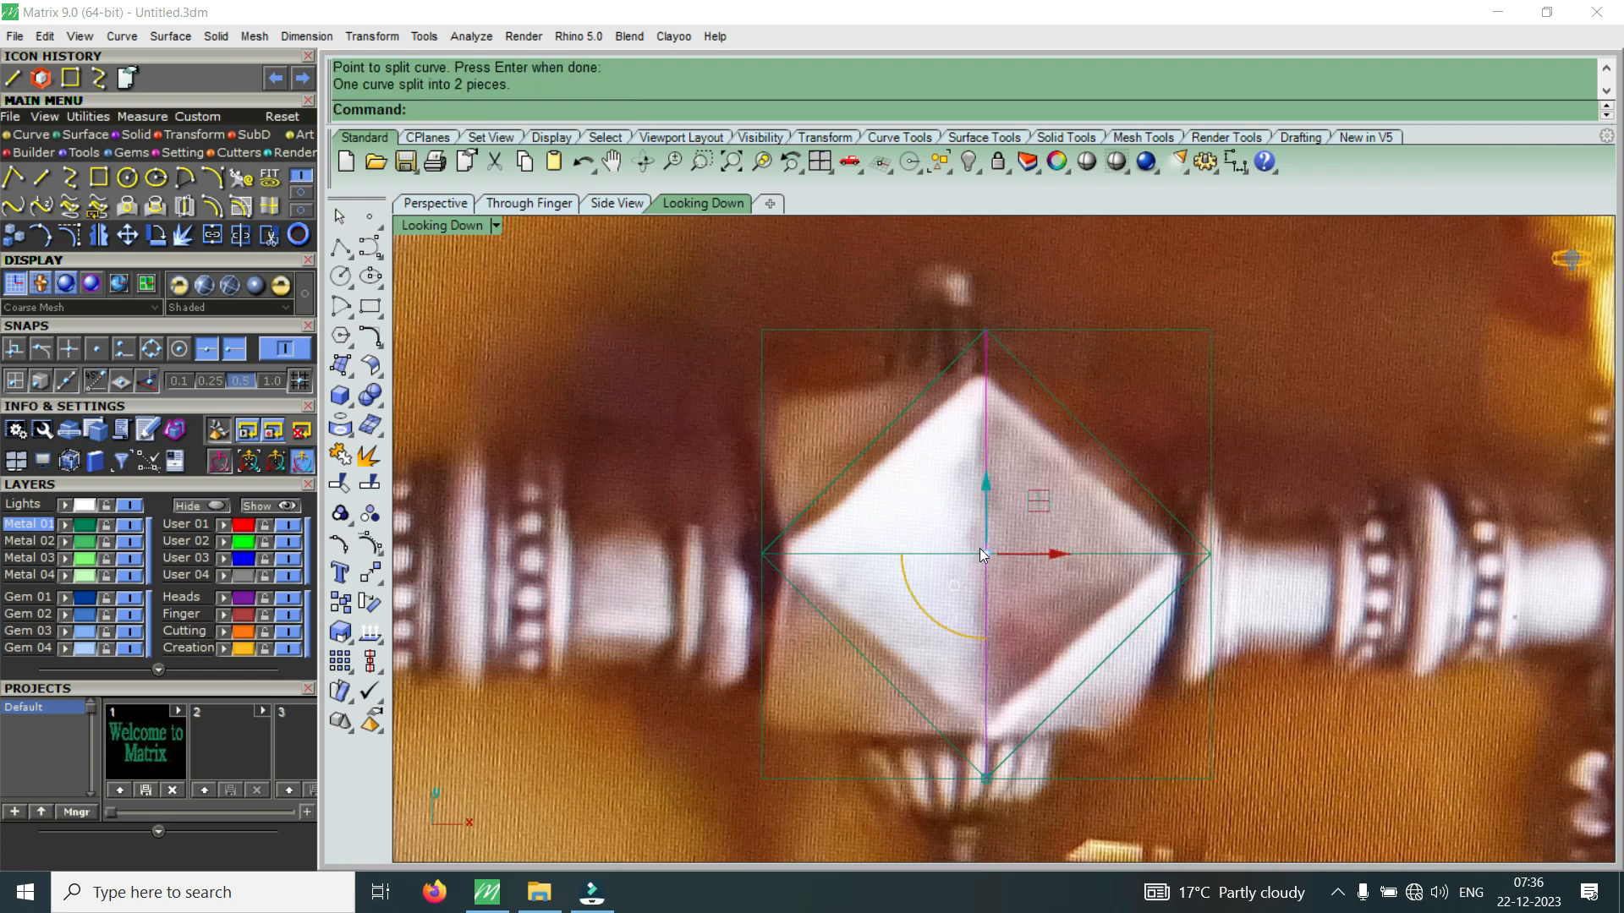
click(987, 359)
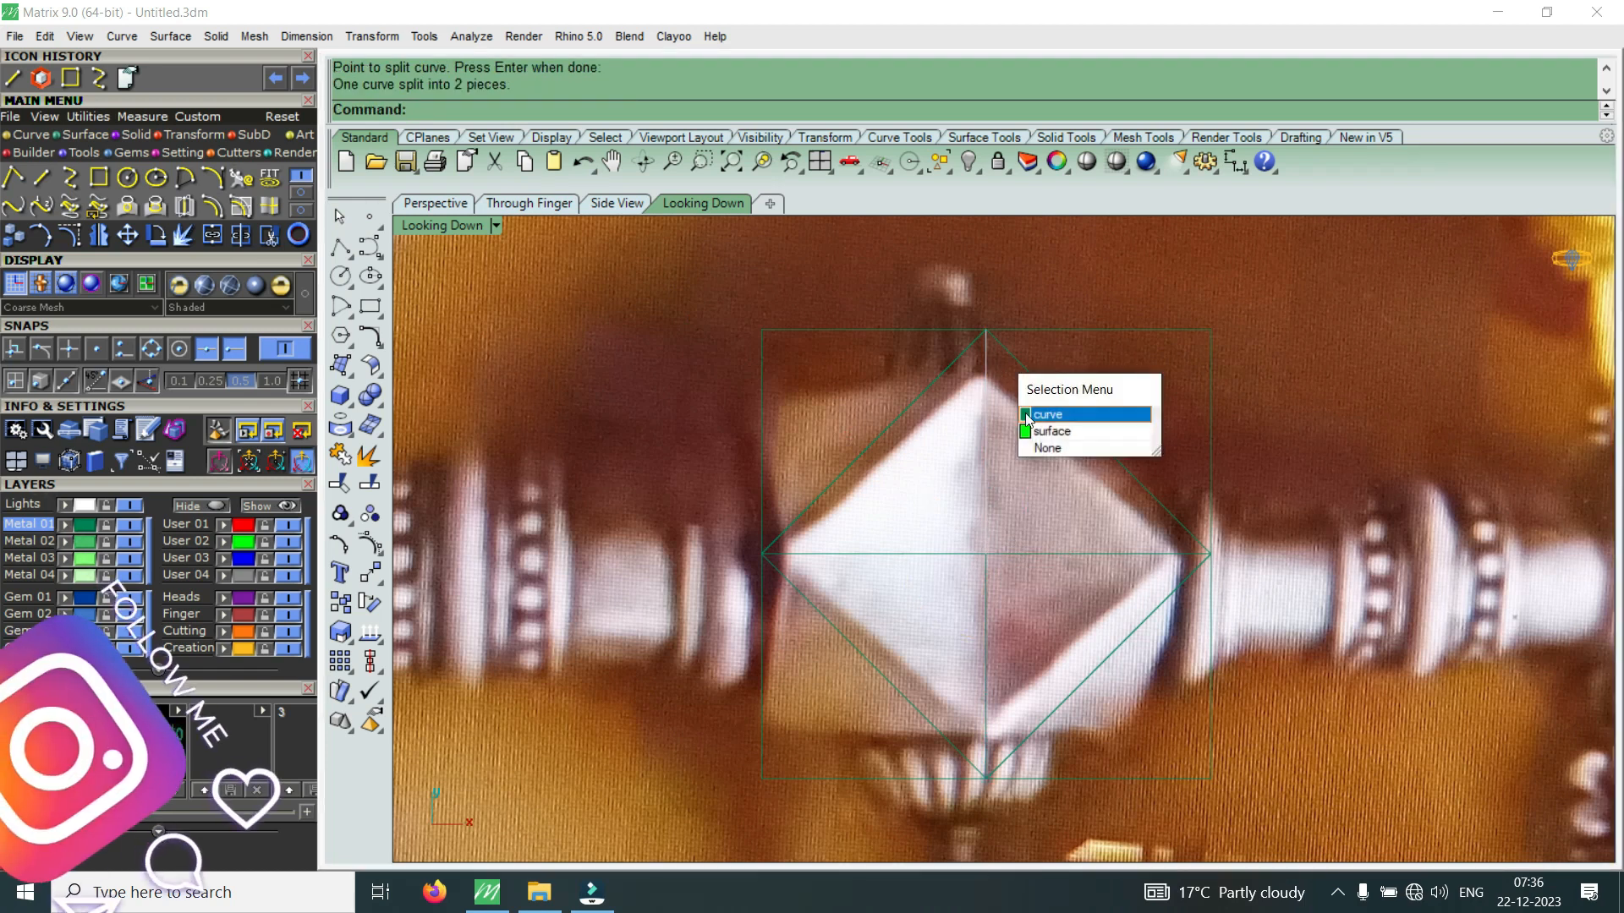
click(1064, 415)
scroll(1064, 415, down, 8)
key(Escape)
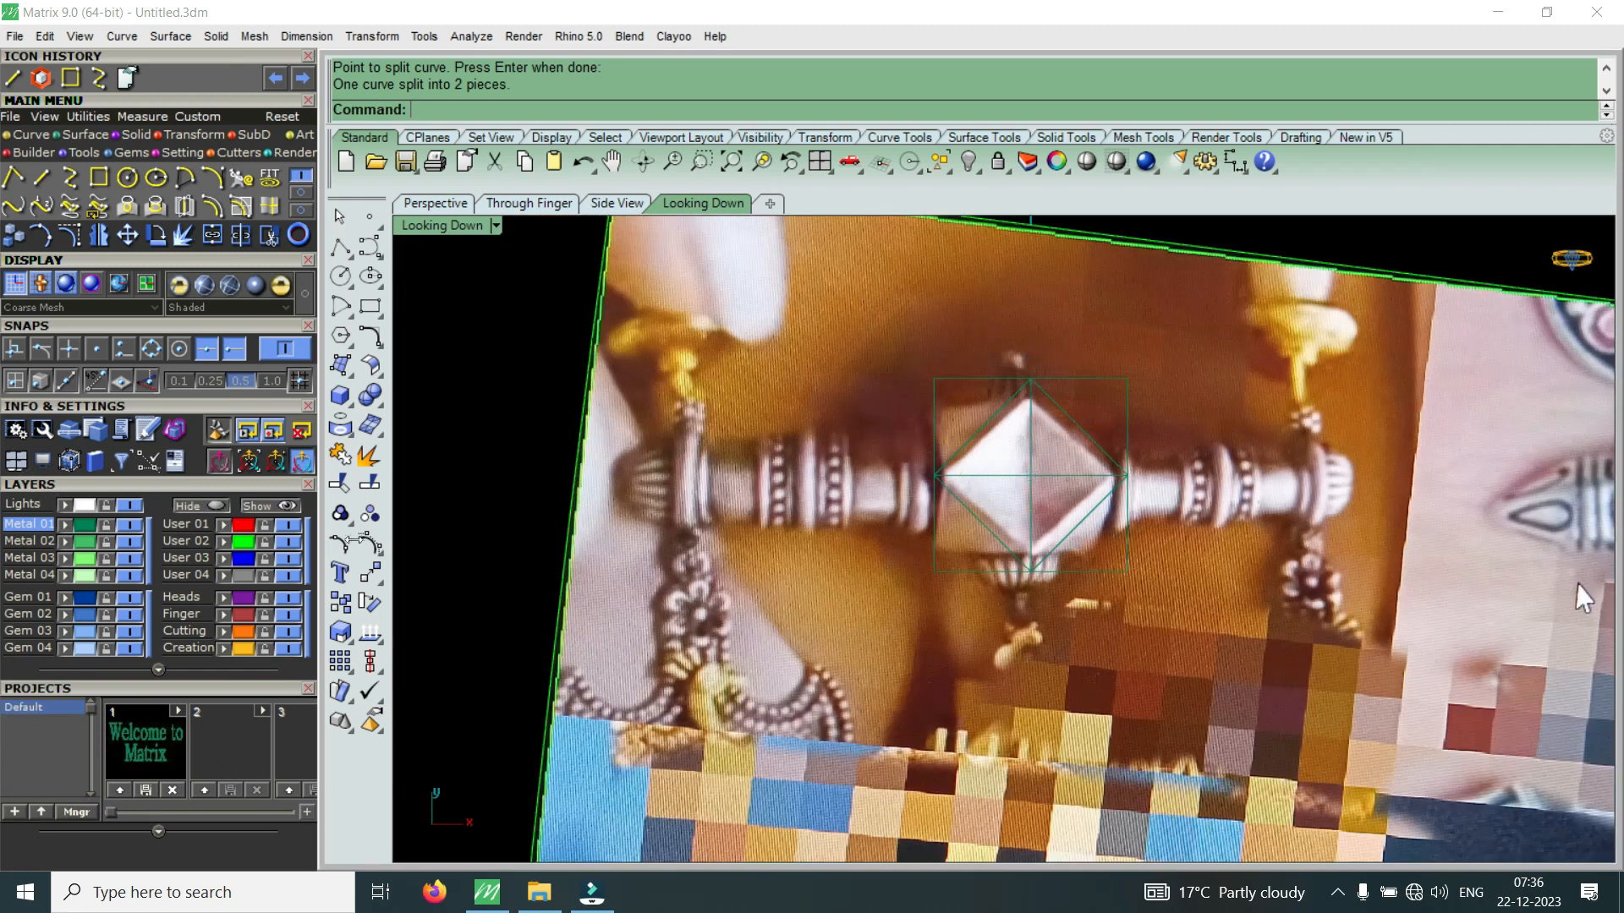
Hide the reference picture's User 02 layer and show the curves in a maximised Perspective view
click(289, 542)
scroll(931, 444, up, 5)
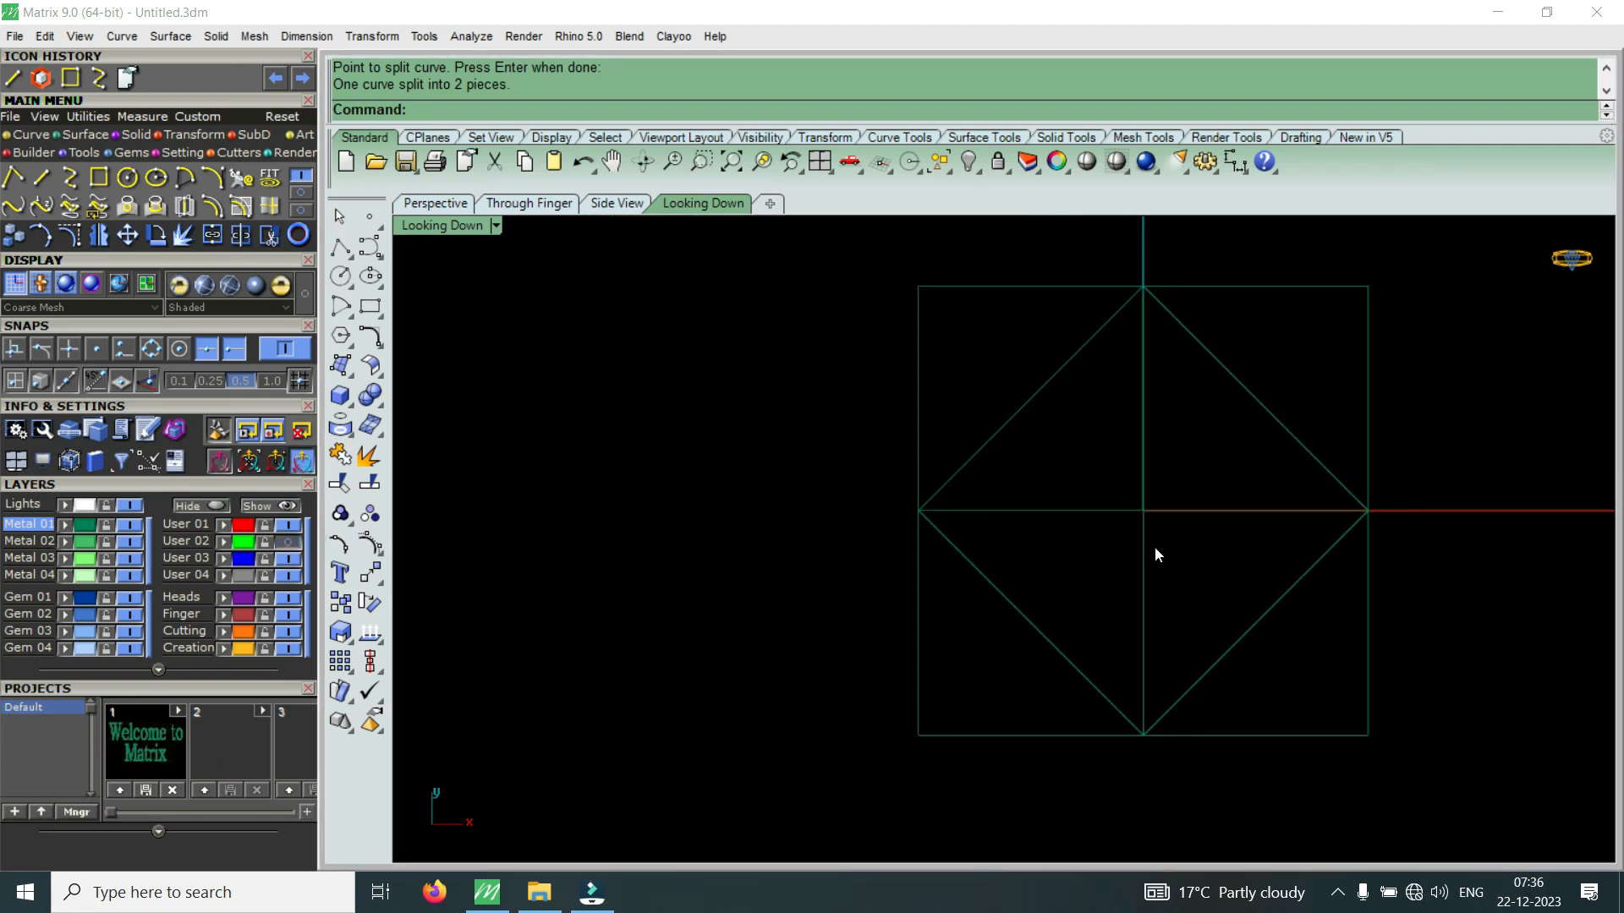
double_click(440, 225)
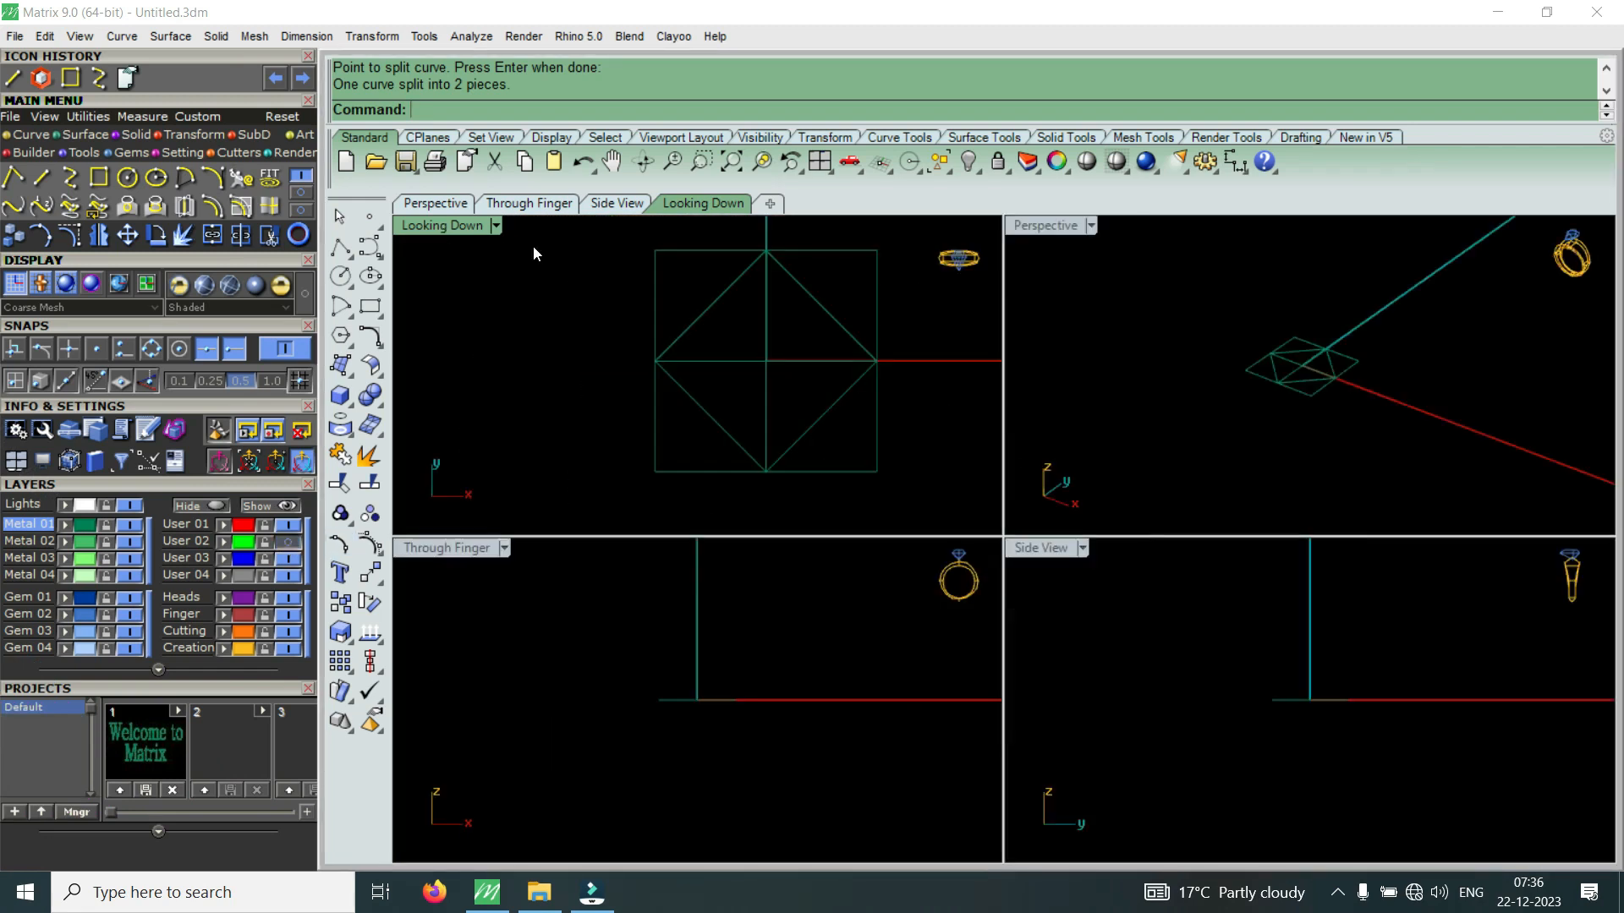
double_click(1063, 226)
scroll(1001, 596, up, 3)
right_drag(1001, 595, 1048, 622)
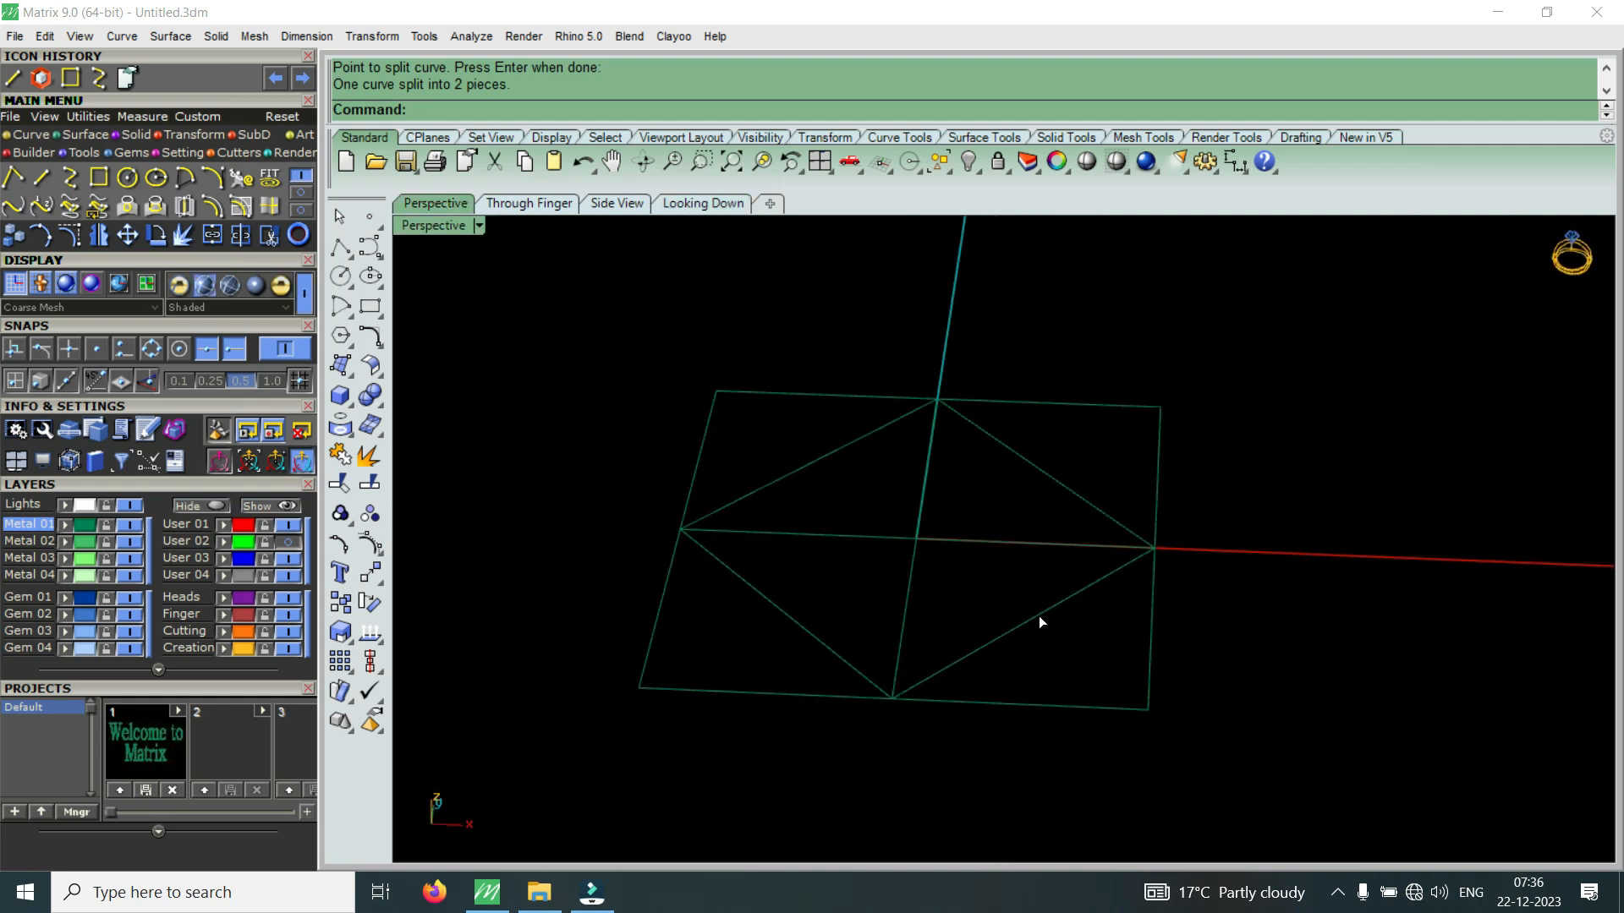
Examine the split diagonals by selecting their halves one by one
click(1038, 616)
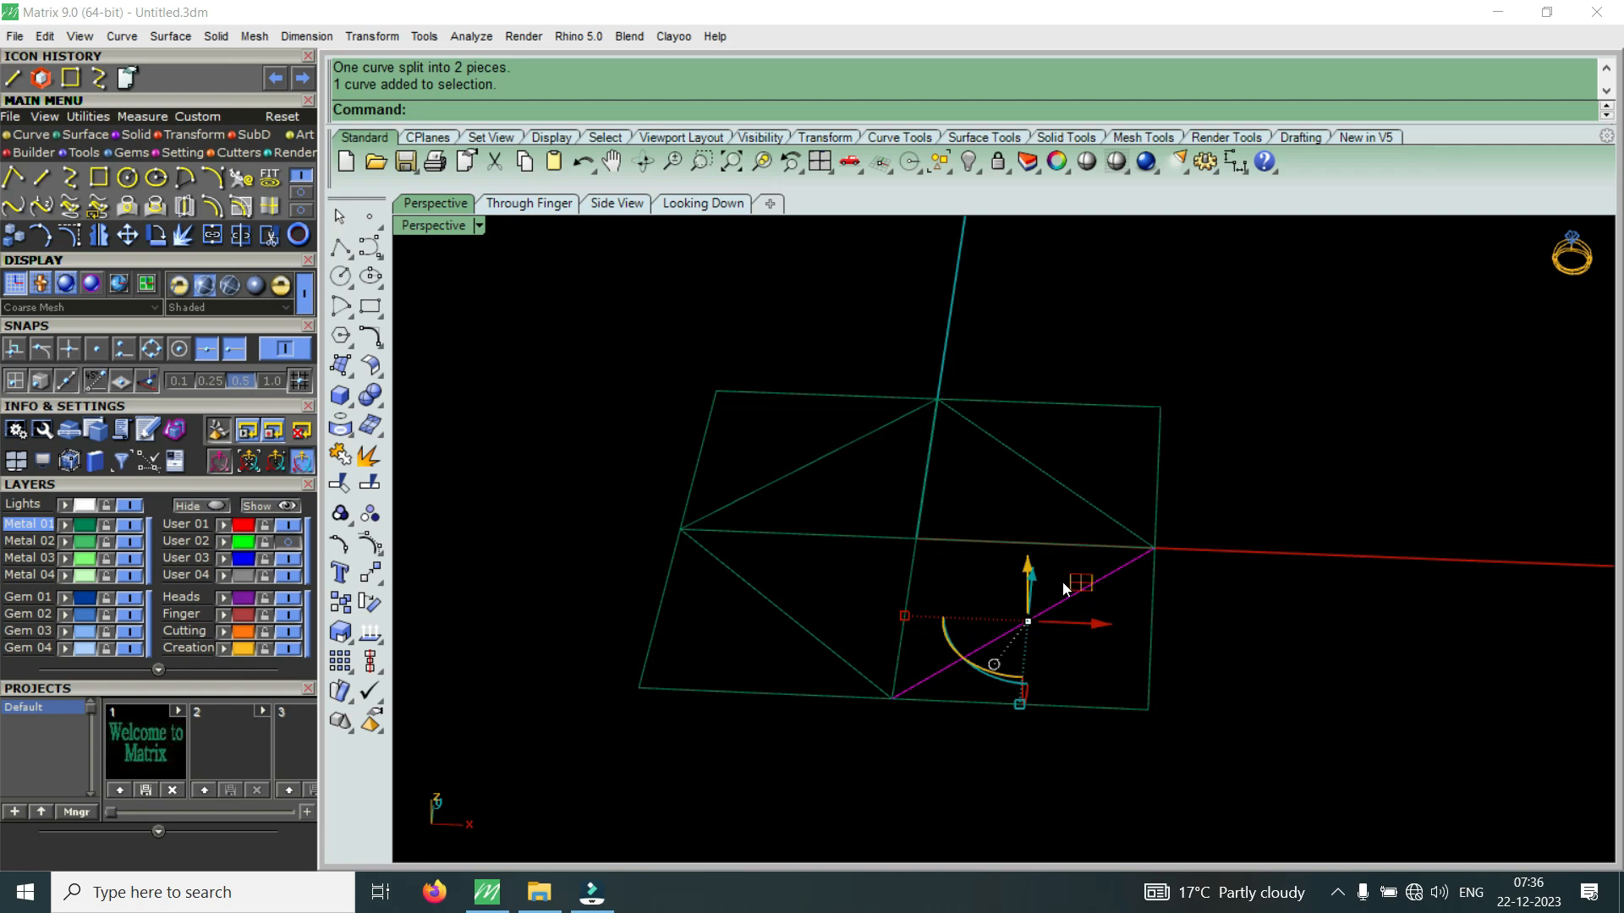
drag(964, 500, 900, 592)
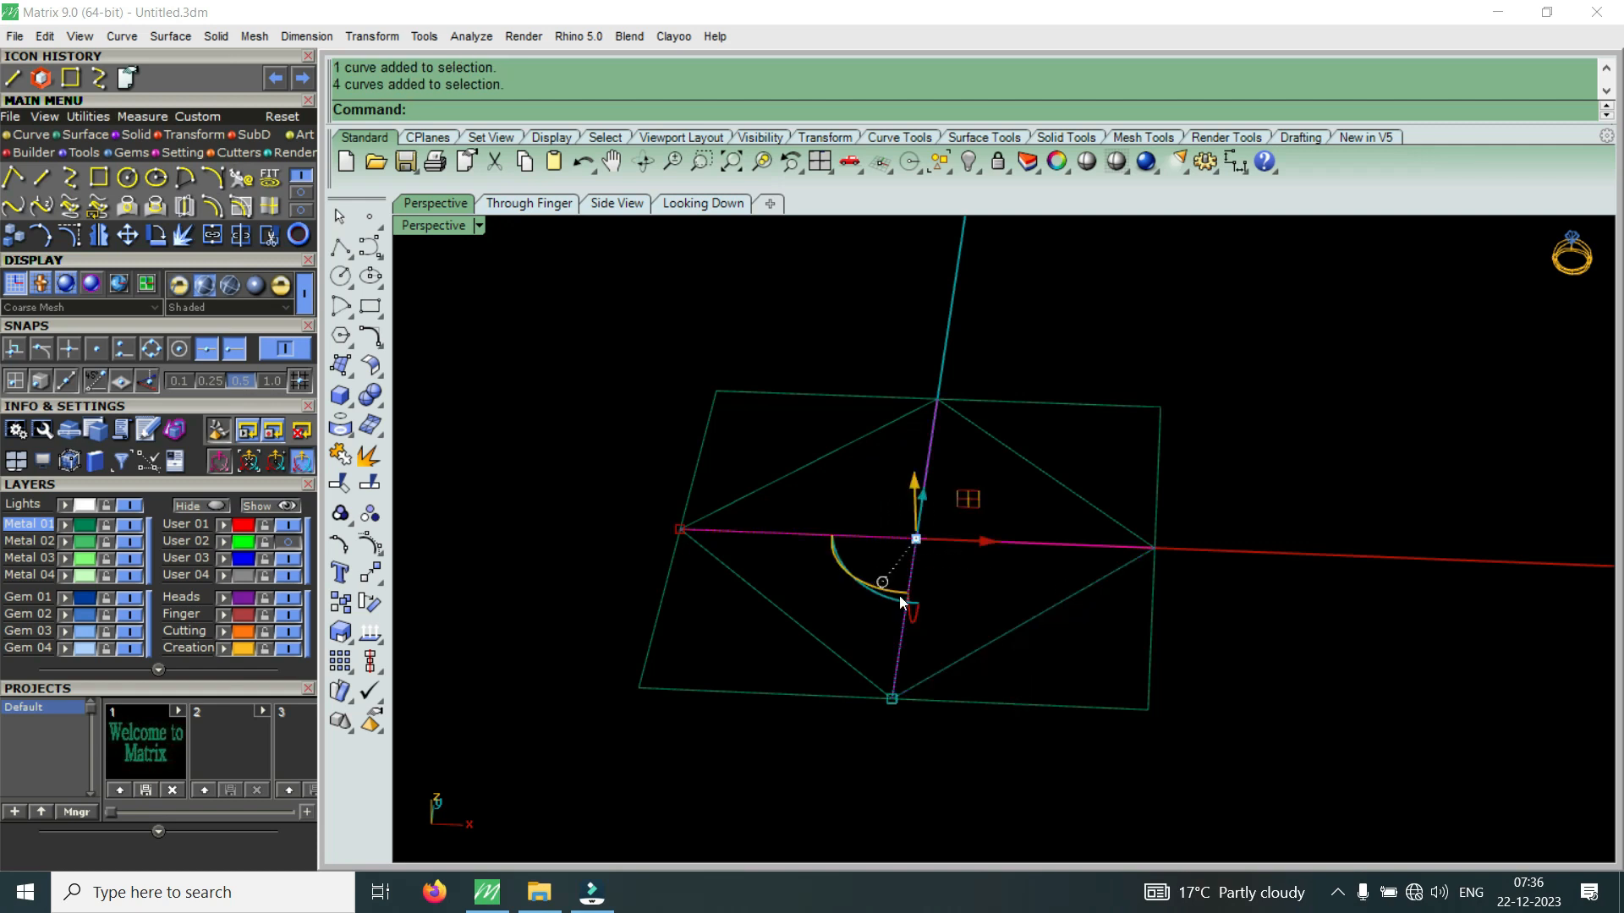
right_drag(981, 531, 961, 572)
click(1005, 549)
click(890, 622)
click(803, 520)
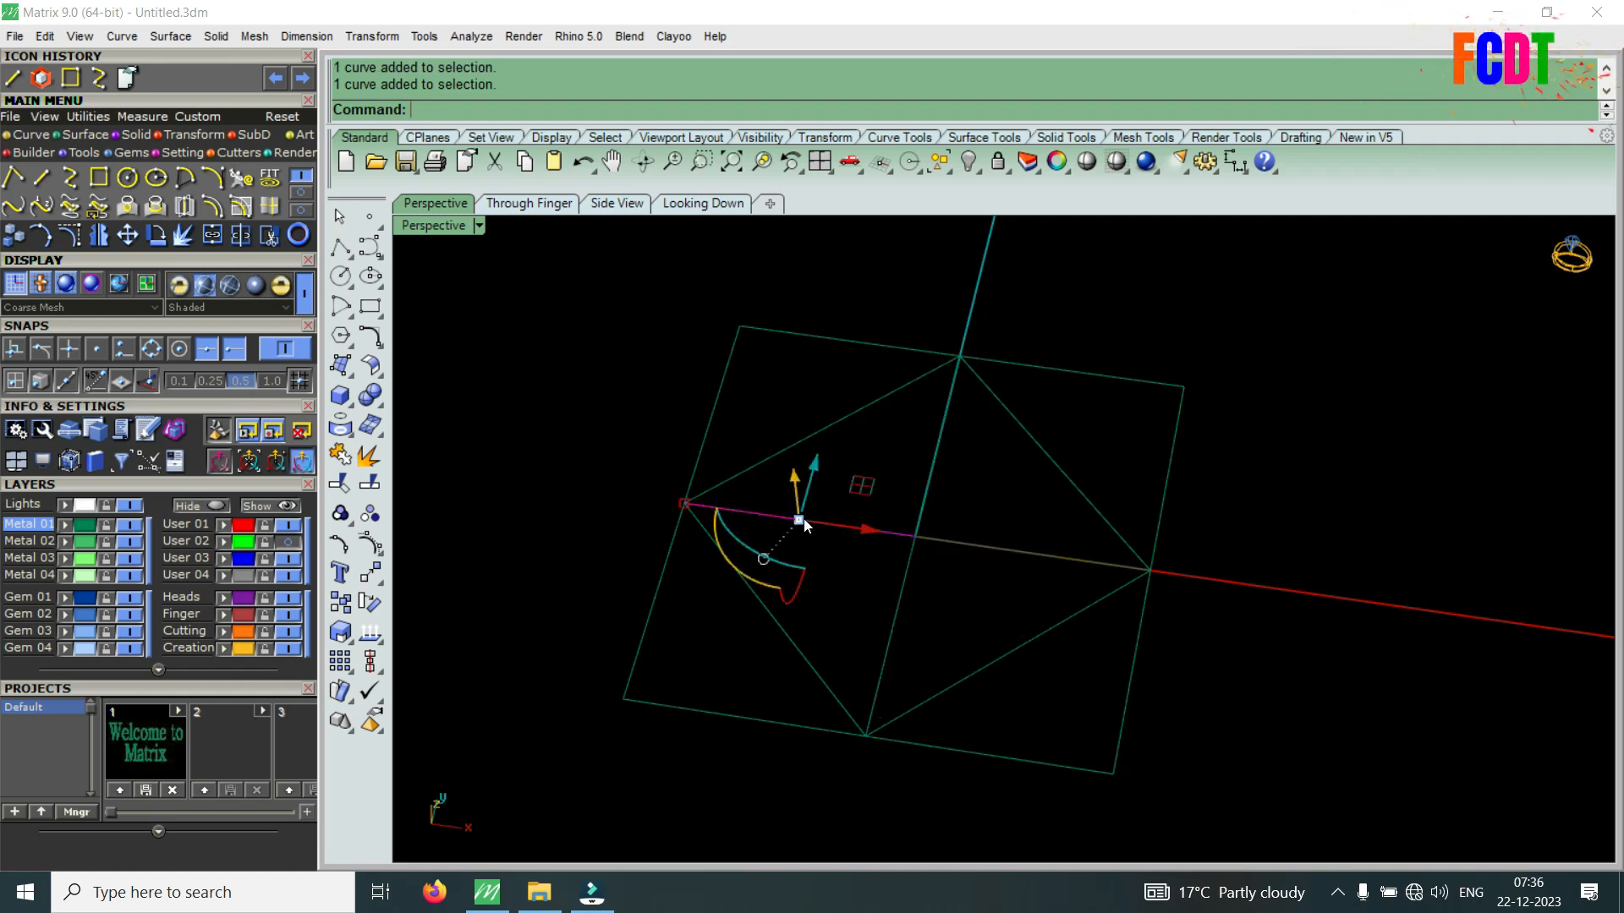
click(928, 463)
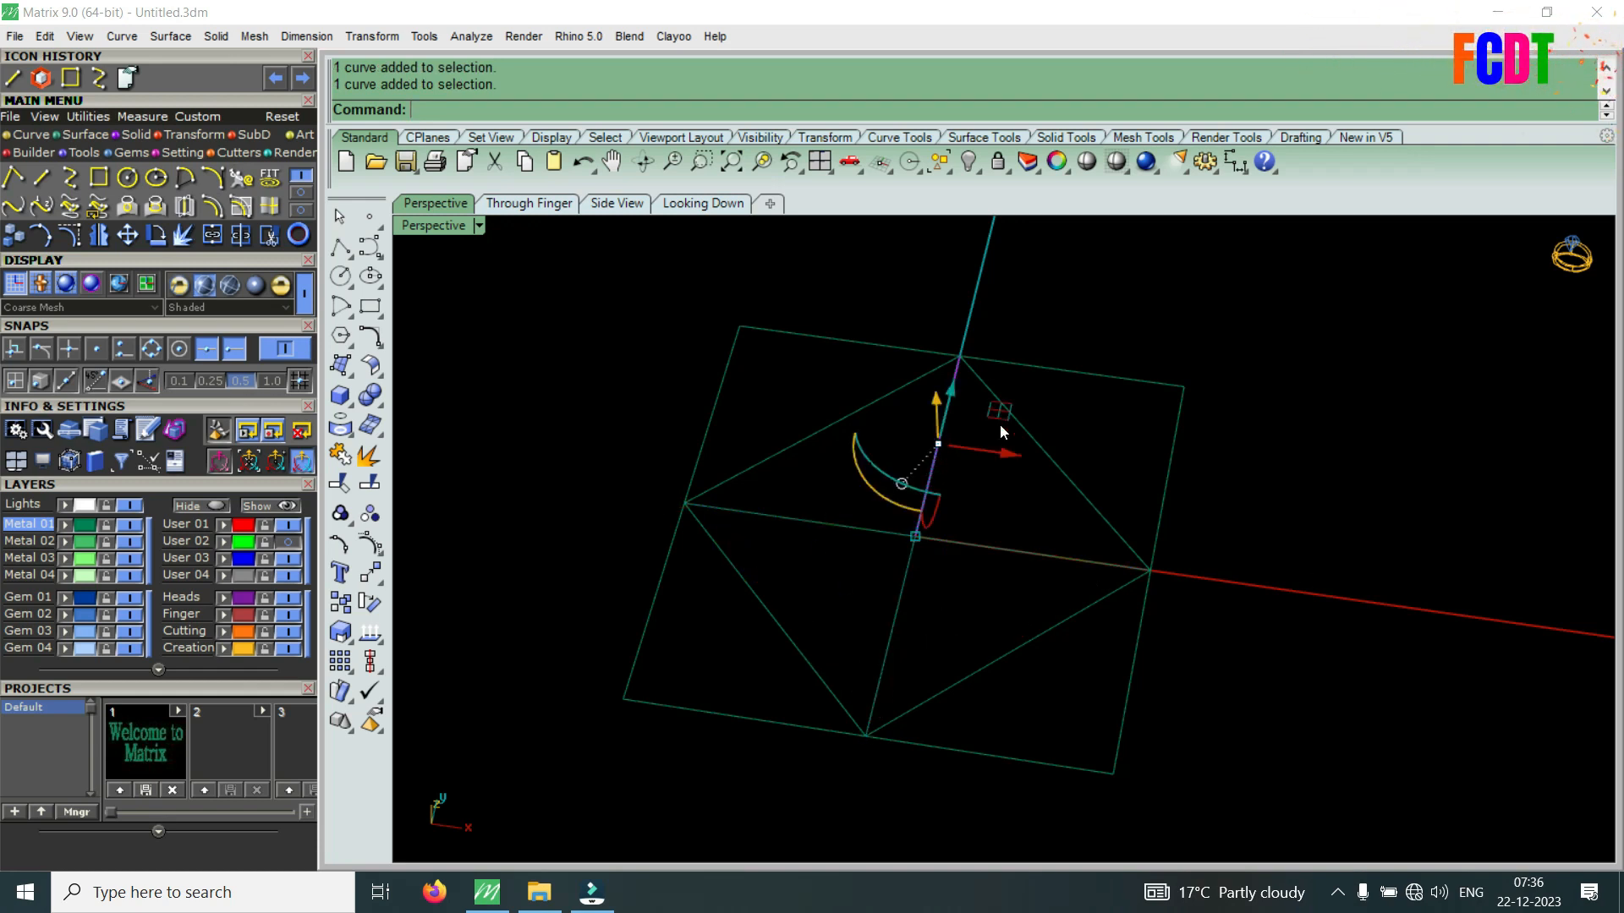
scroll(930, 571, up, 3)
click(909, 587)
click(900, 589)
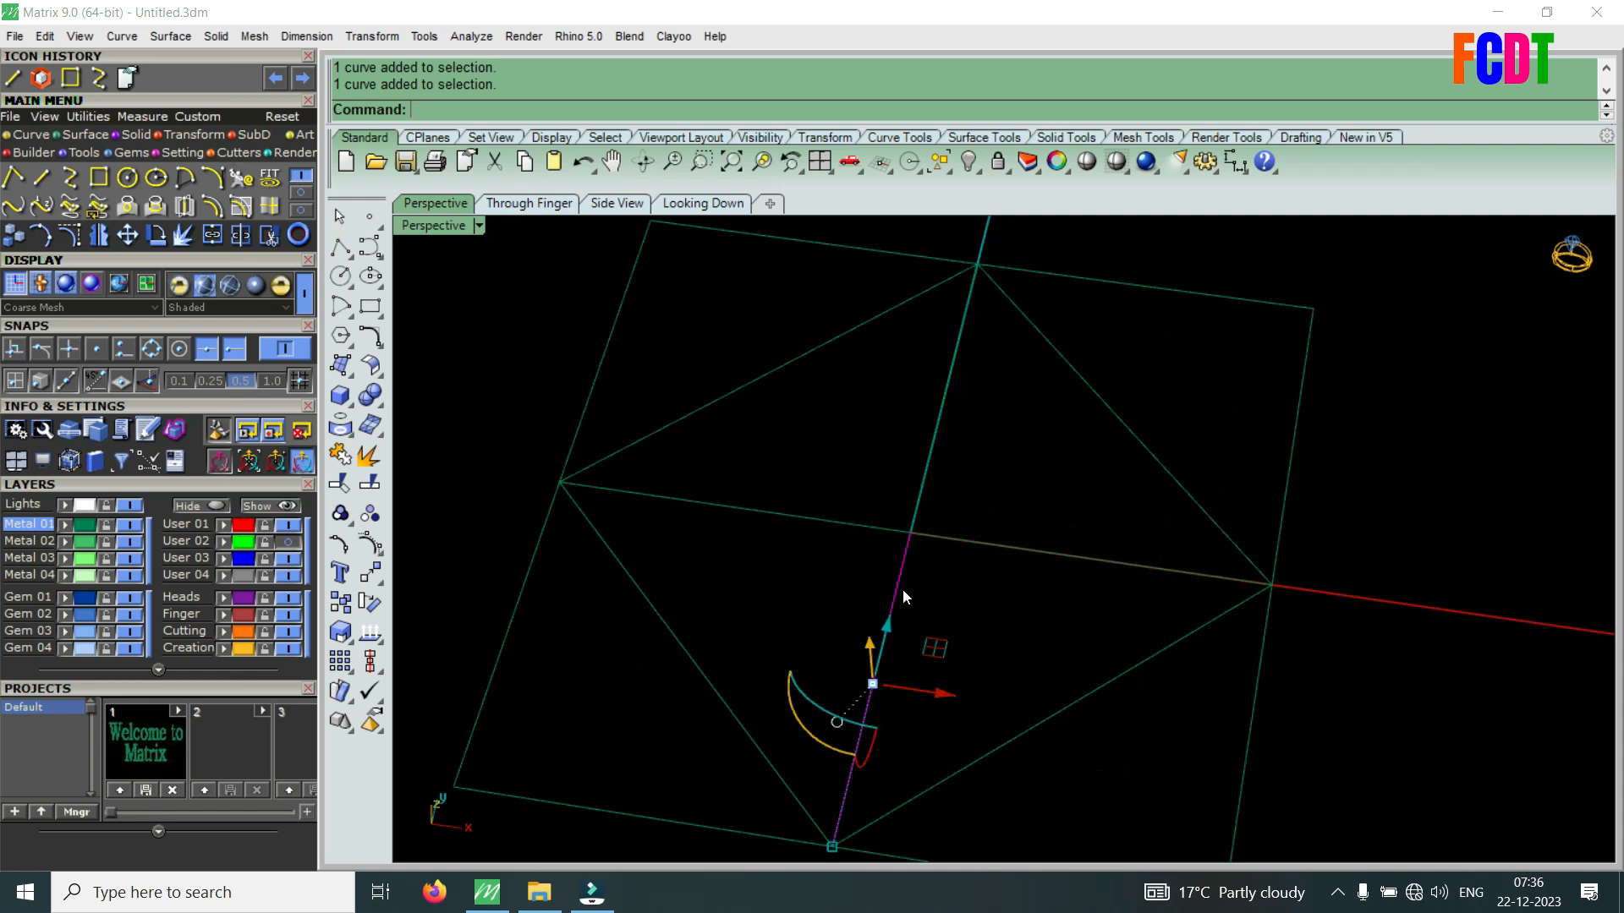
right_drag(989, 545, 964, 596)
Turn on control points for the four diagonal halves and lower their shared centre point below the squares' plane
drag(1017, 479, 893, 575)
right_drag(893, 575, 902, 489)
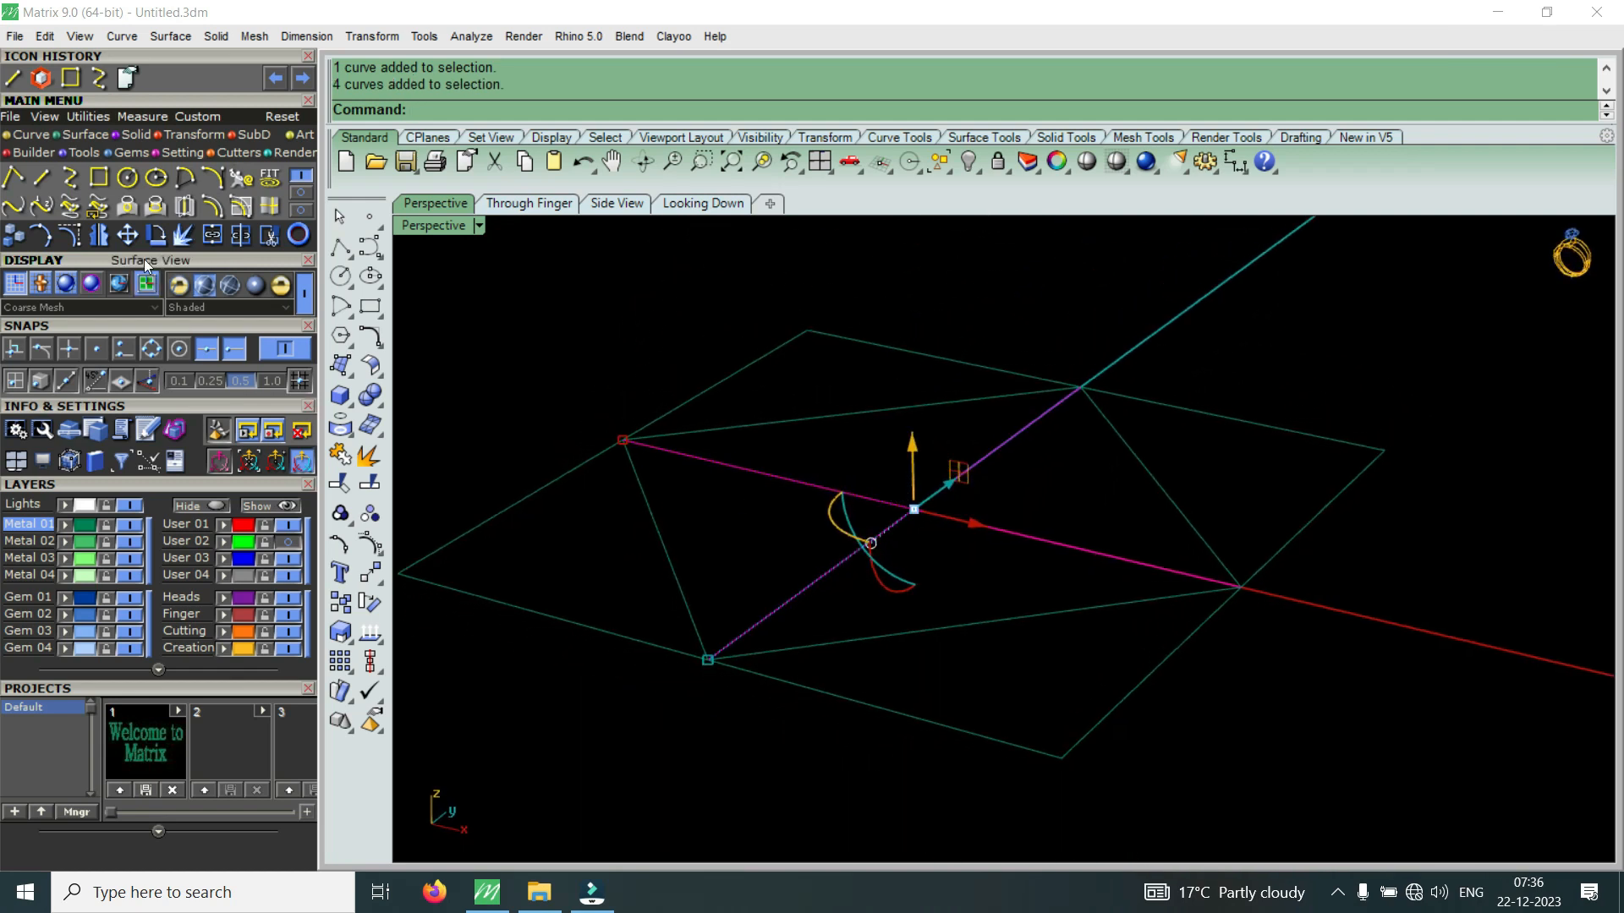
click(73, 237)
scroll(896, 465, up, 3)
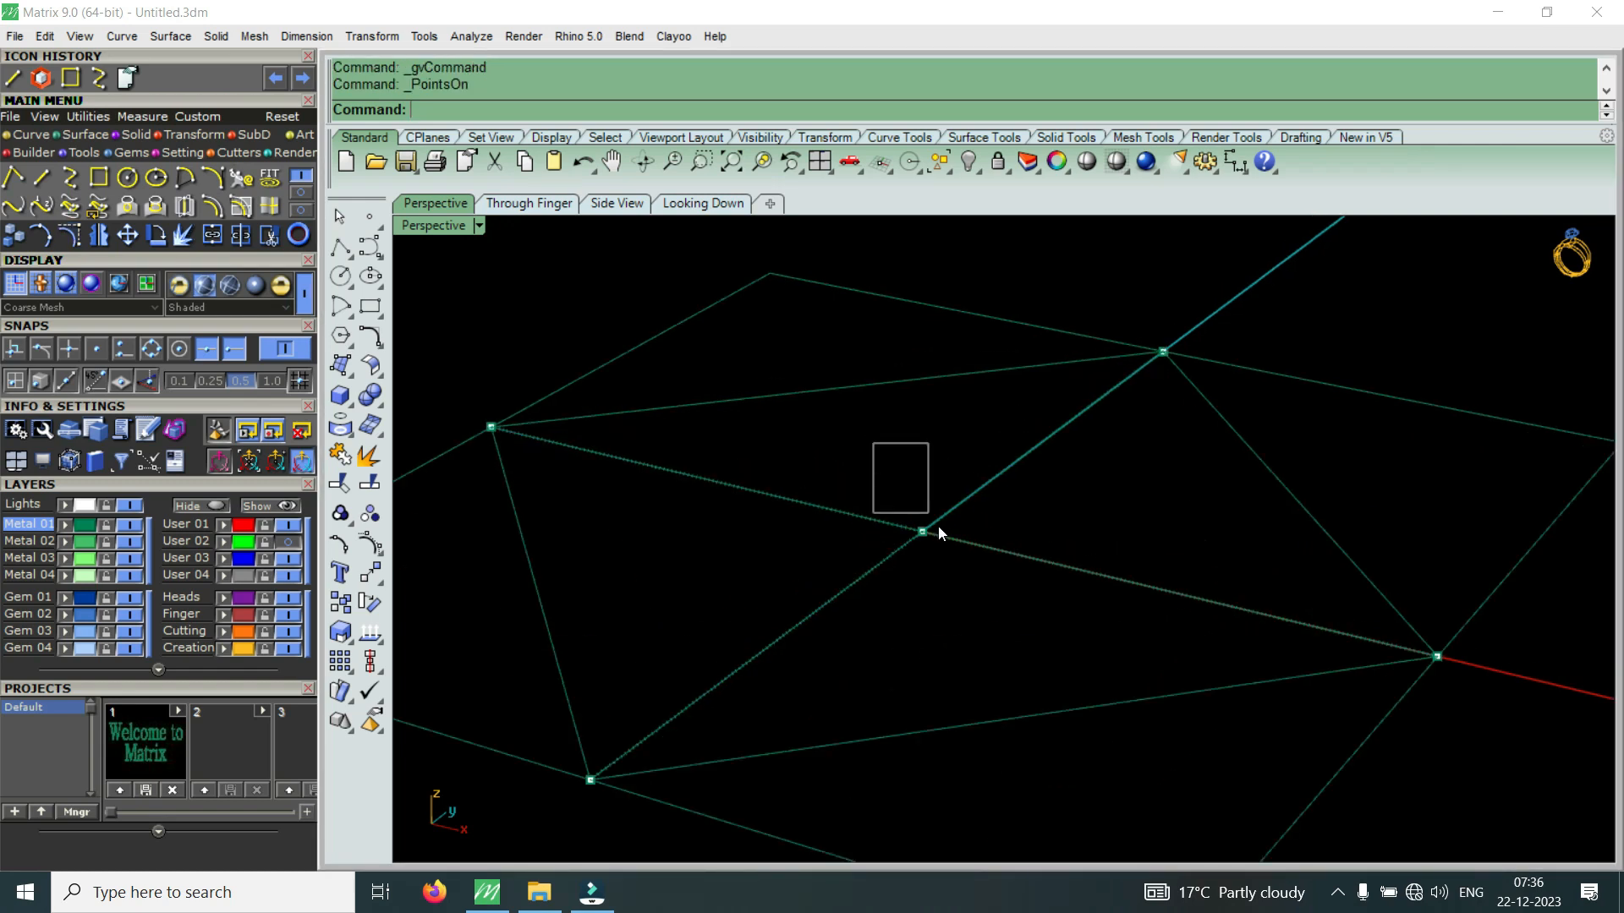
right_drag(987, 560, 935, 462)
drag(928, 468, 934, 568)
mouse_move(991, 454)
right_down()
mouse_move(838, 454)
mouse_move(905, 429)
mouse_move(989, 477)
right_up()
drag(968, 537, 955, 571)
right_drag(1007, 472, 918, 499)
click(919, 505)
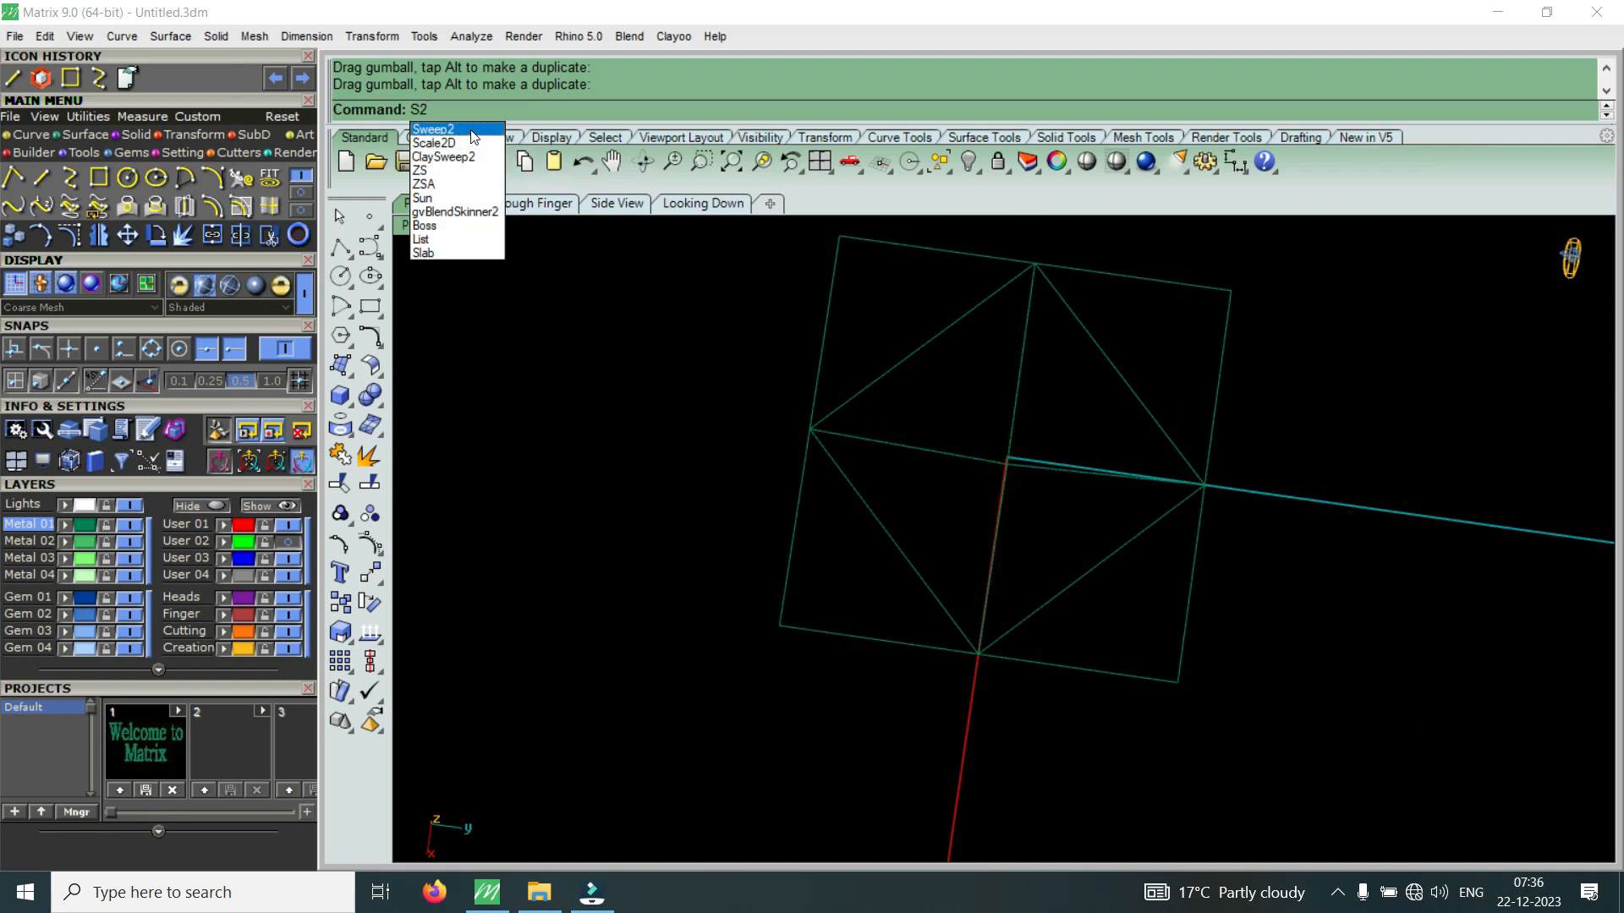
Create a facet with Sweep2, using the +X and -Y ridges as rails and the rotated square's side between them as cross section
click(470, 131)
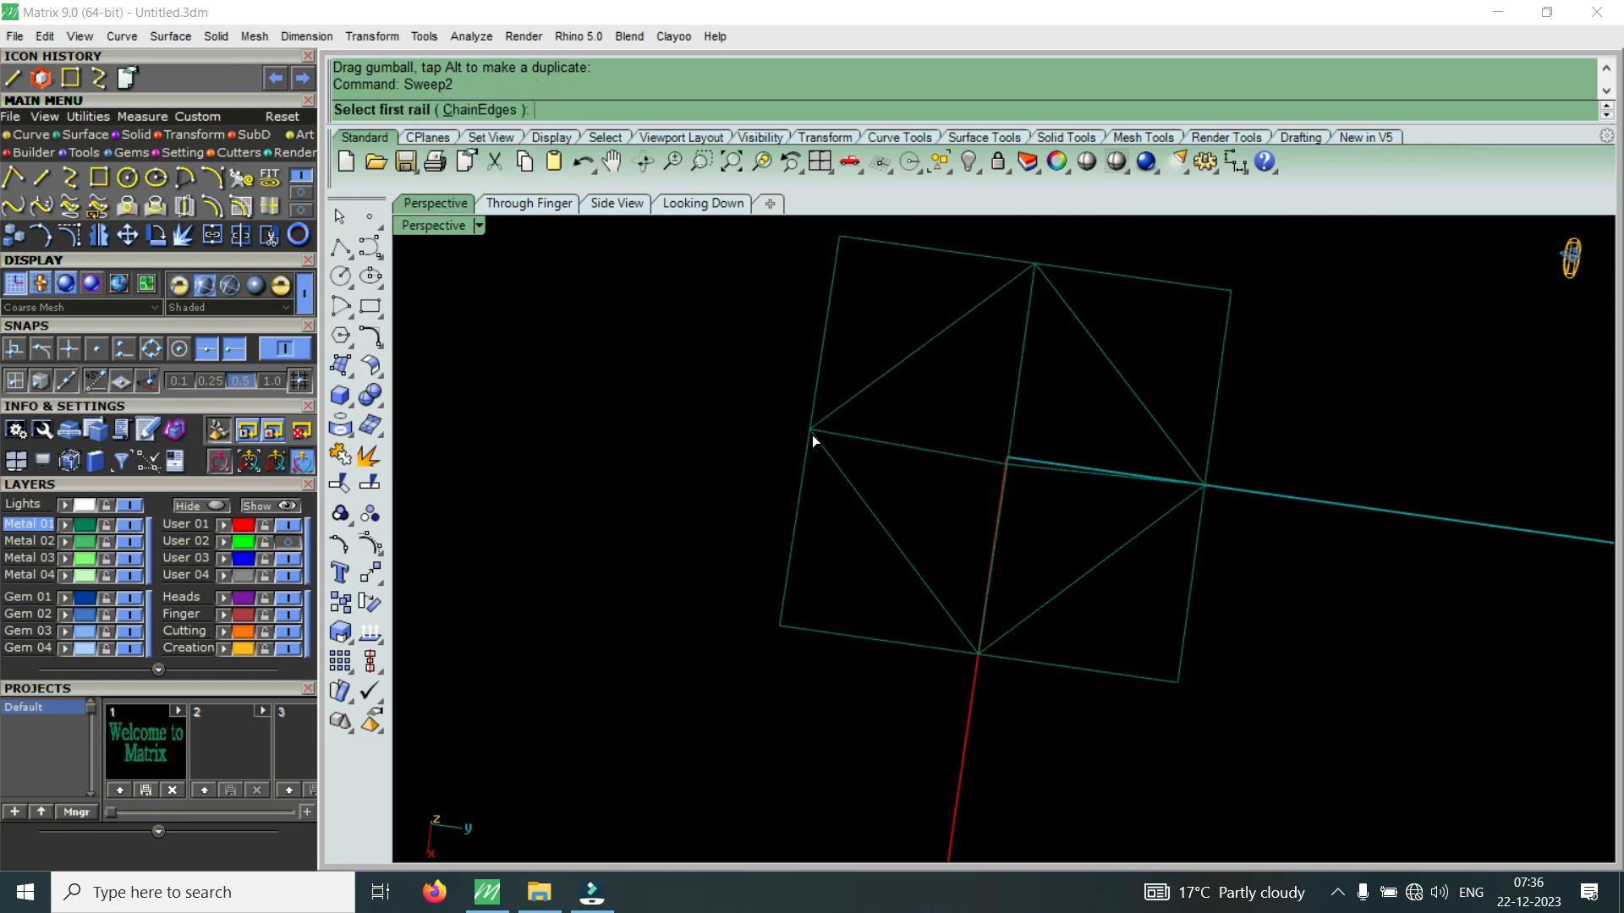
click(986, 607)
click(939, 449)
click(902, 556)
key(Return)
key(Return)
Sweep the adjacent facet between the +Y ridge and the first facet's edge, with the rotated square's side as cross section
right_drag(1068, 572, 780, 471)
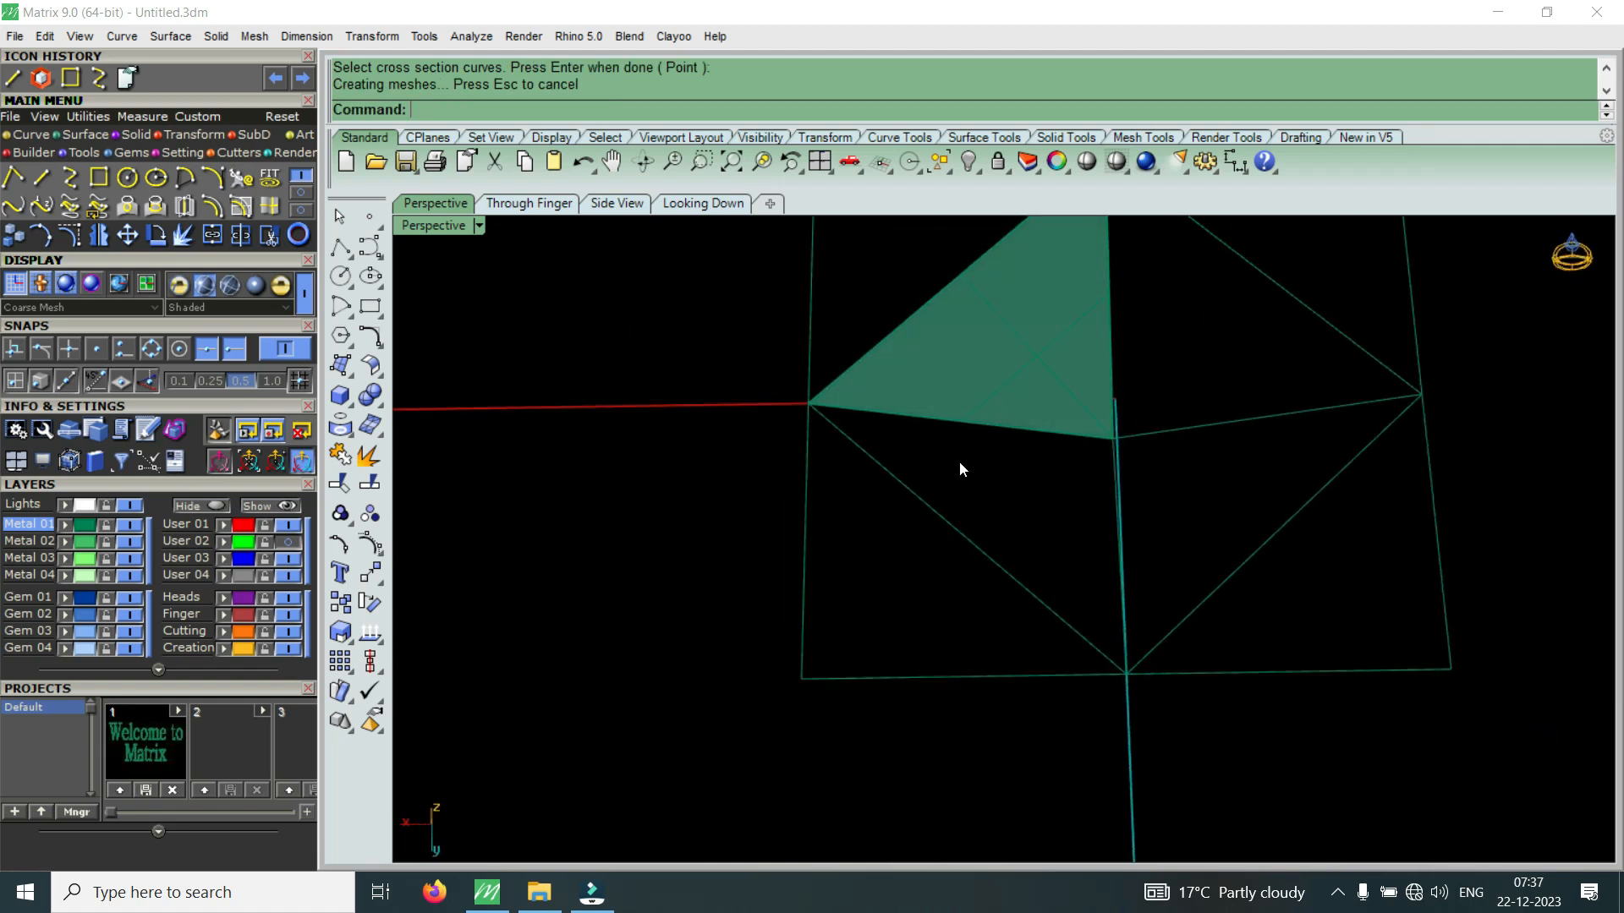
key(Return)
click(1121, 543)
click(1005, 430)
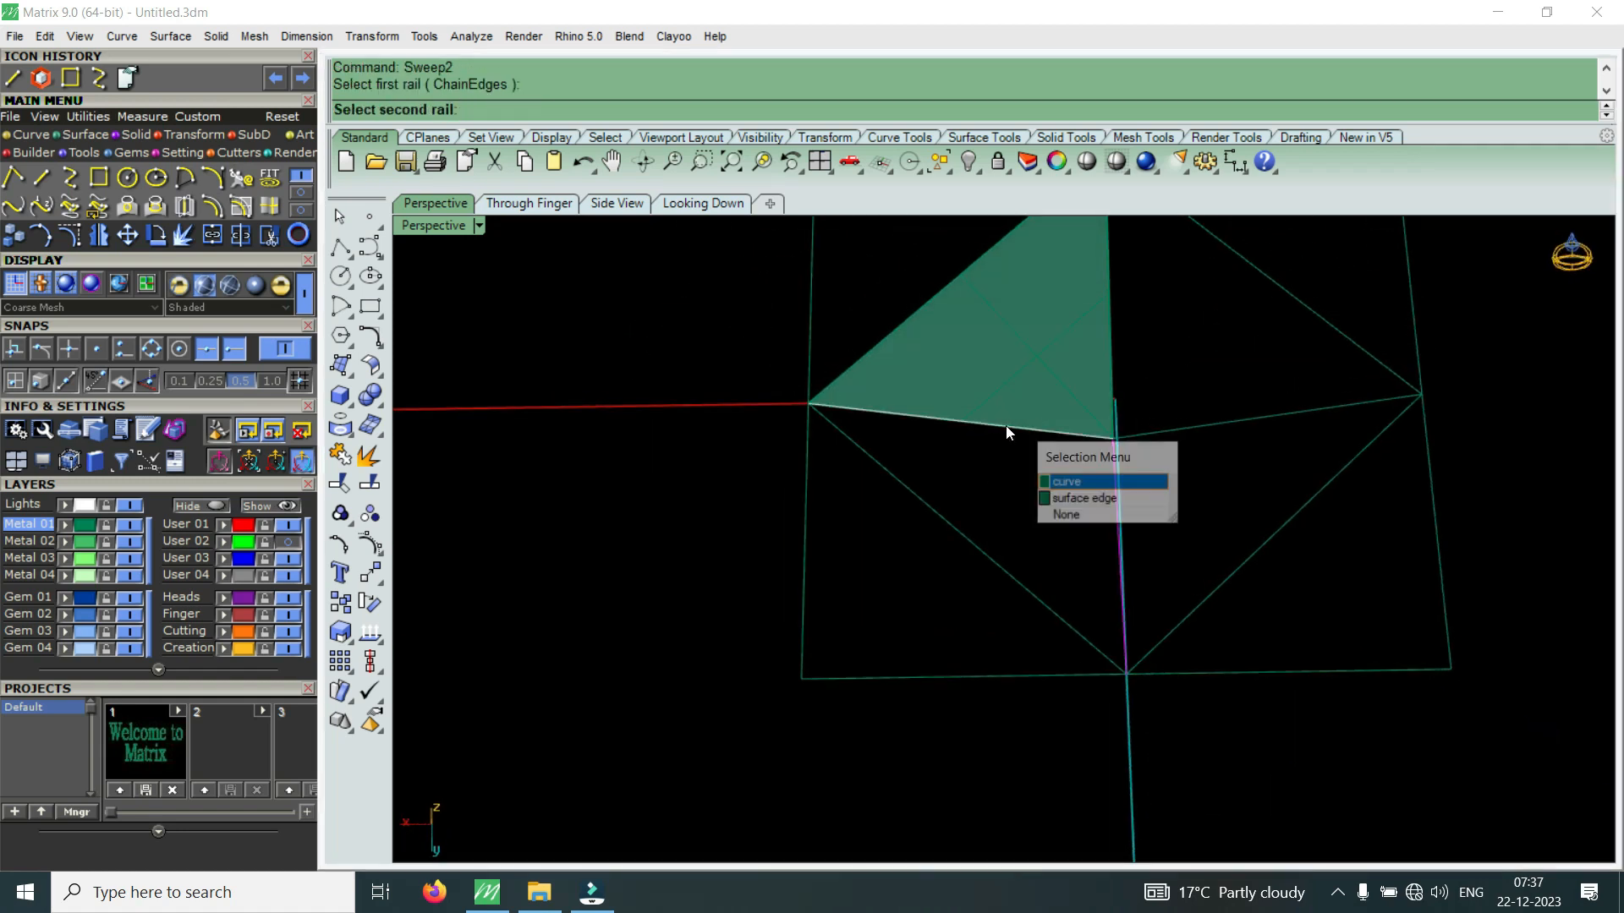
click(1082, 498)
click(1056, 609)
key(Return)
key(Return)
Sweep the third facet between the -X and +Y ridges, using the rotated square's side joining them as cross section
right_drag(1056, 609, 1100, 579)
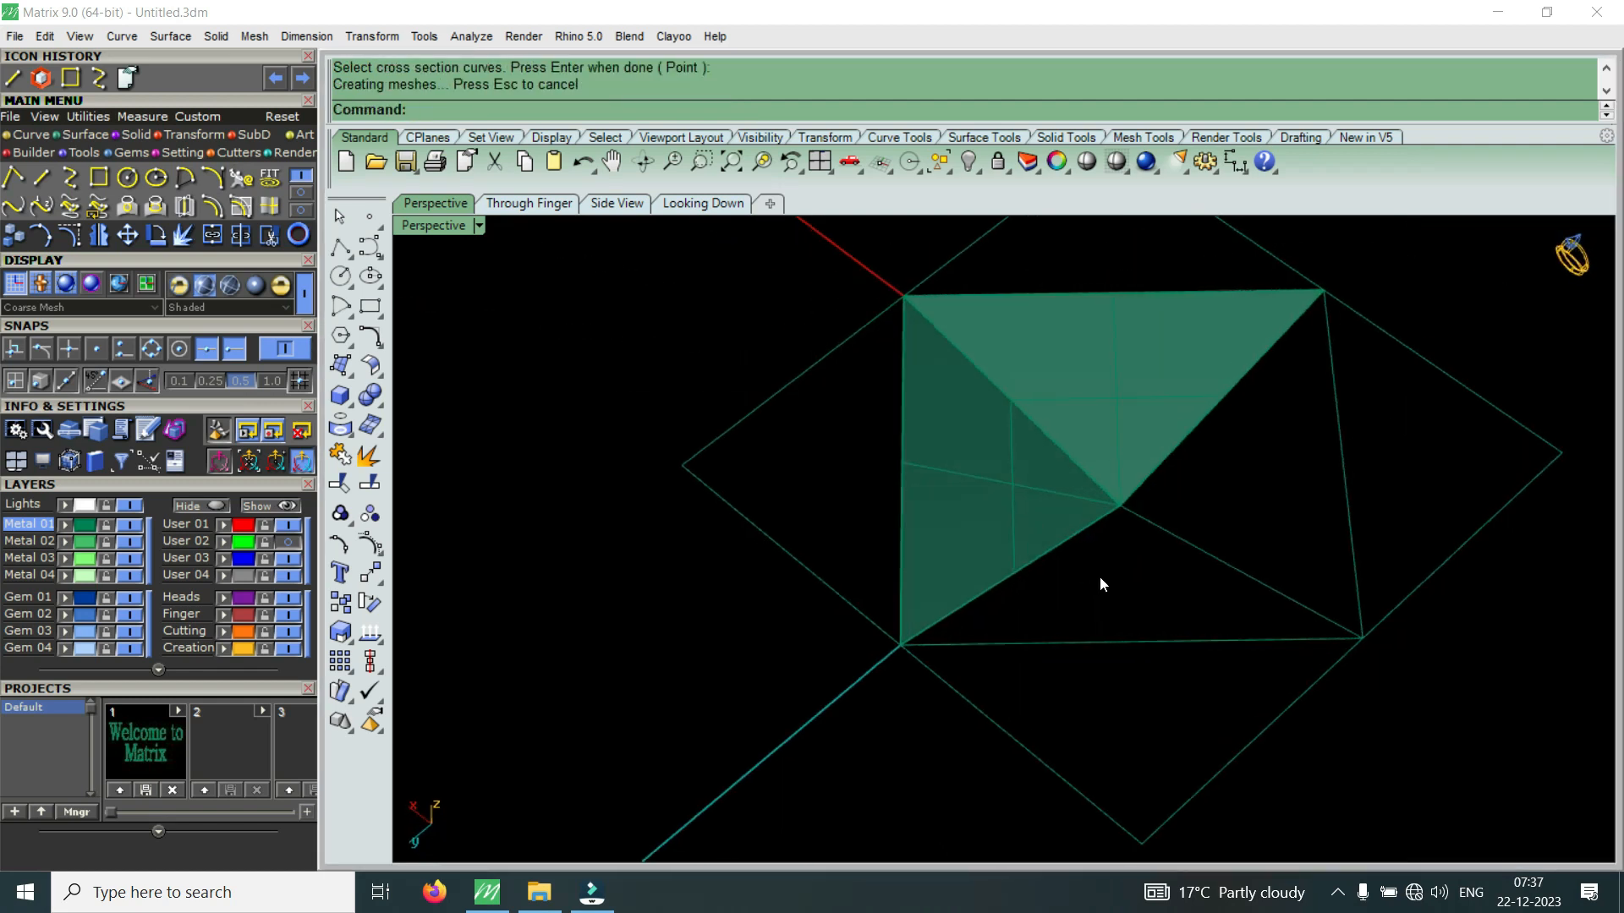
key(Return)
click(1258, 590)
click(1031, 574)
click(1091, 624)
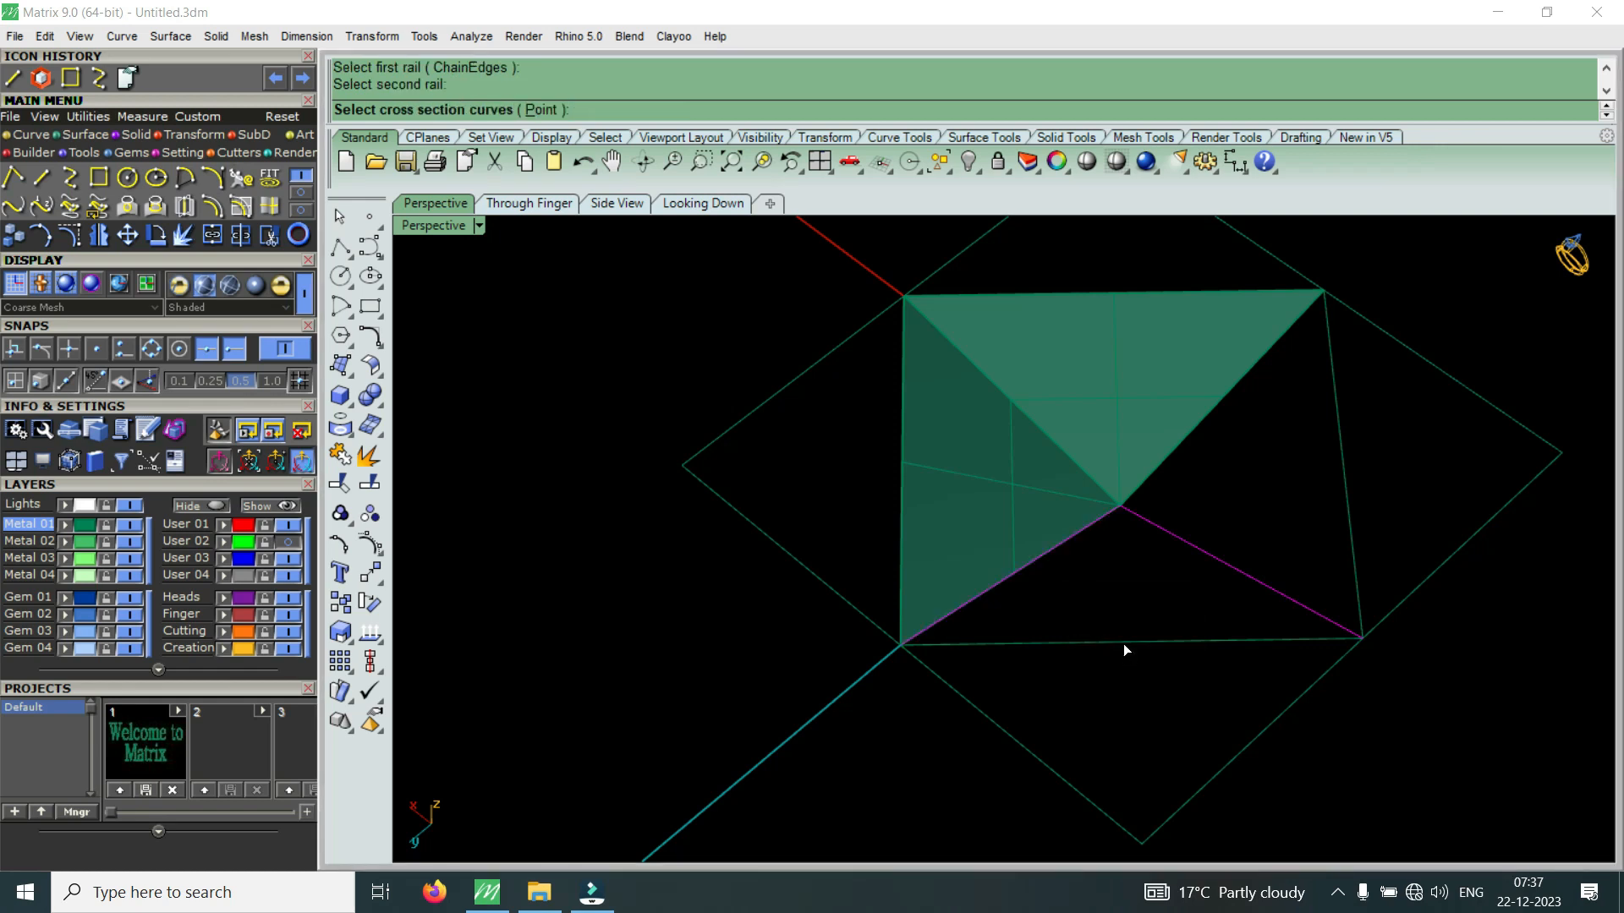
click(1123, 643)
key(Return)
Close the pyramid with a Sweep2 facet between the -X and -Y ridges, using the remaining rotated square side as cross section
right_drag(1119, 612, 851, 605)
key(Return)
click(851, 605)
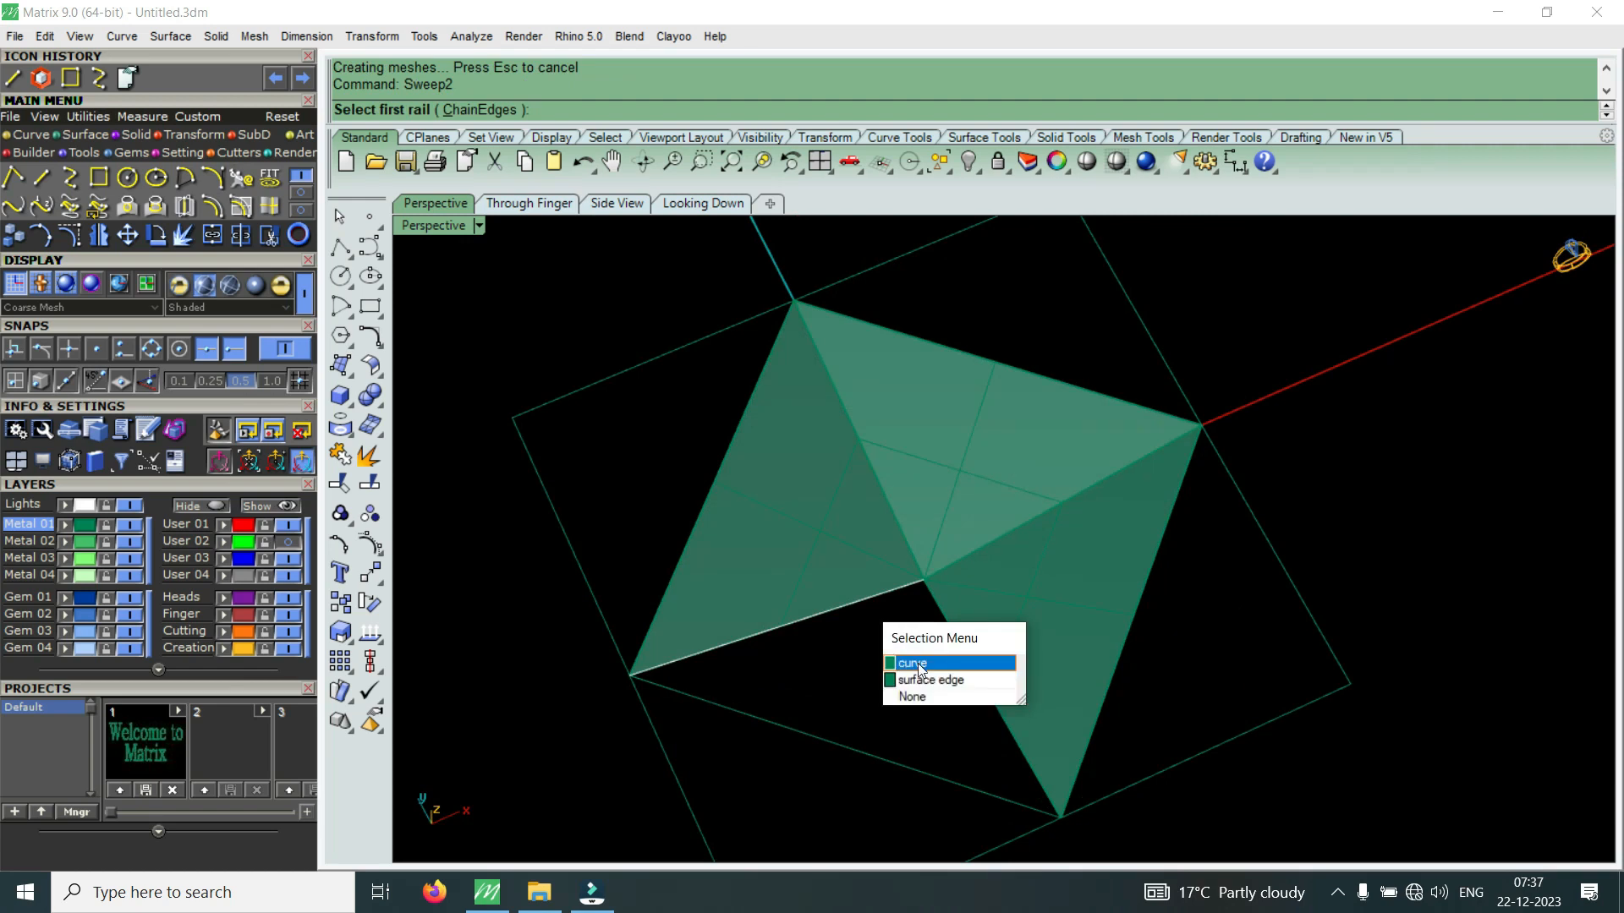
click(921, 664)
click(989, 696)
click(1057, 753)
click(926, 774)
key(Return)
Delete the upright outer square curve around the faceted pyramid
right_drag(924, 725, 1177, 353)
click(1084, 614)
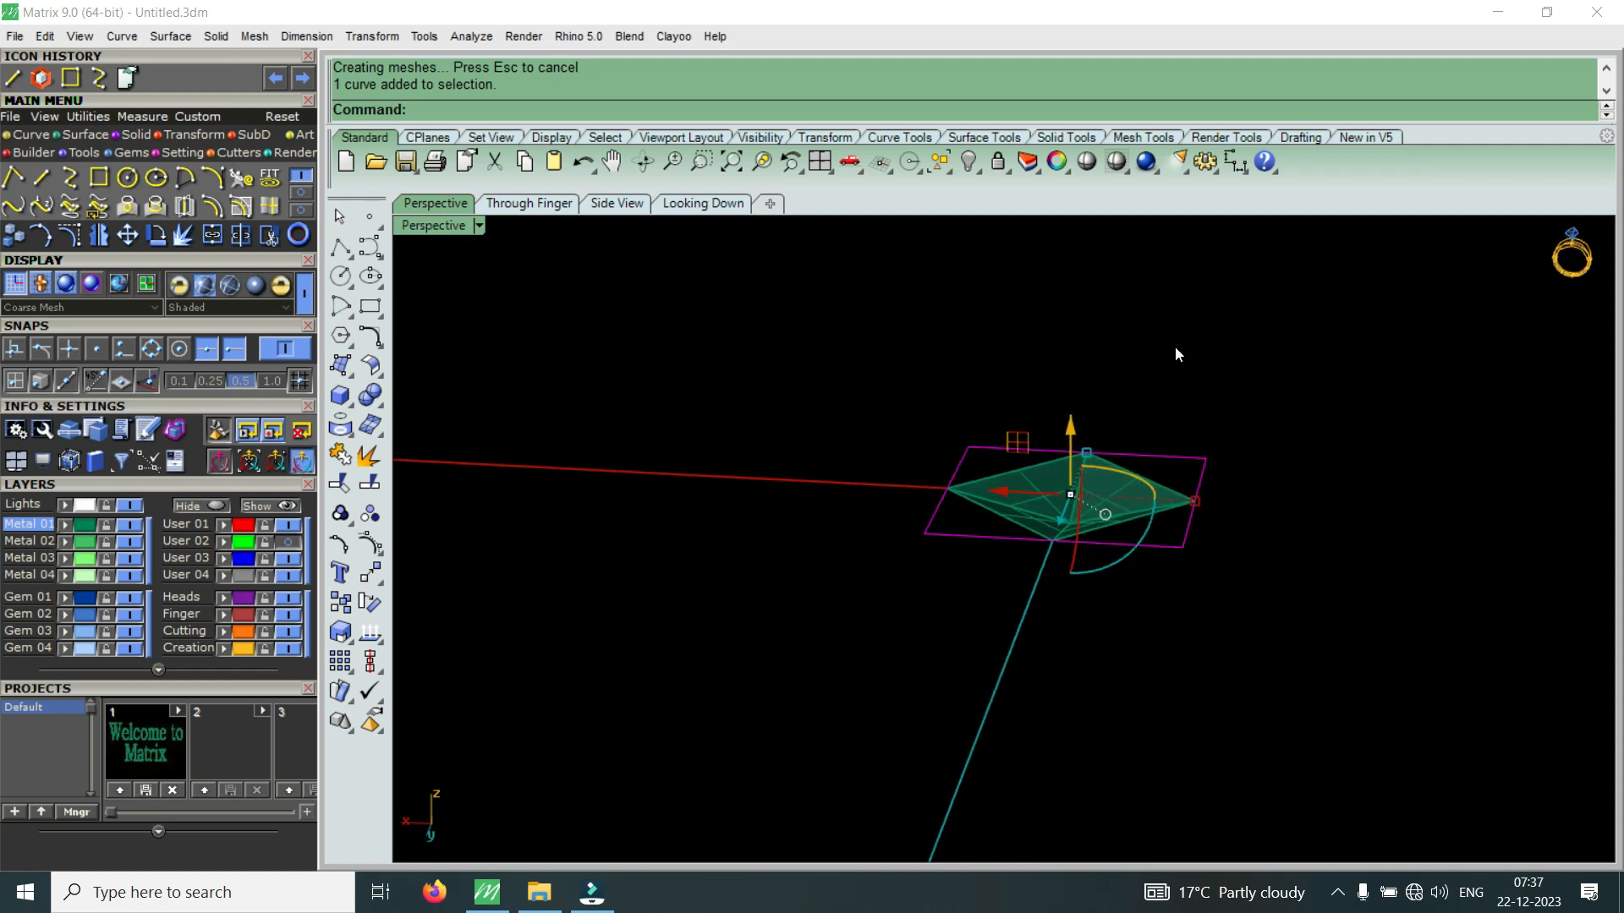
key(Delete)
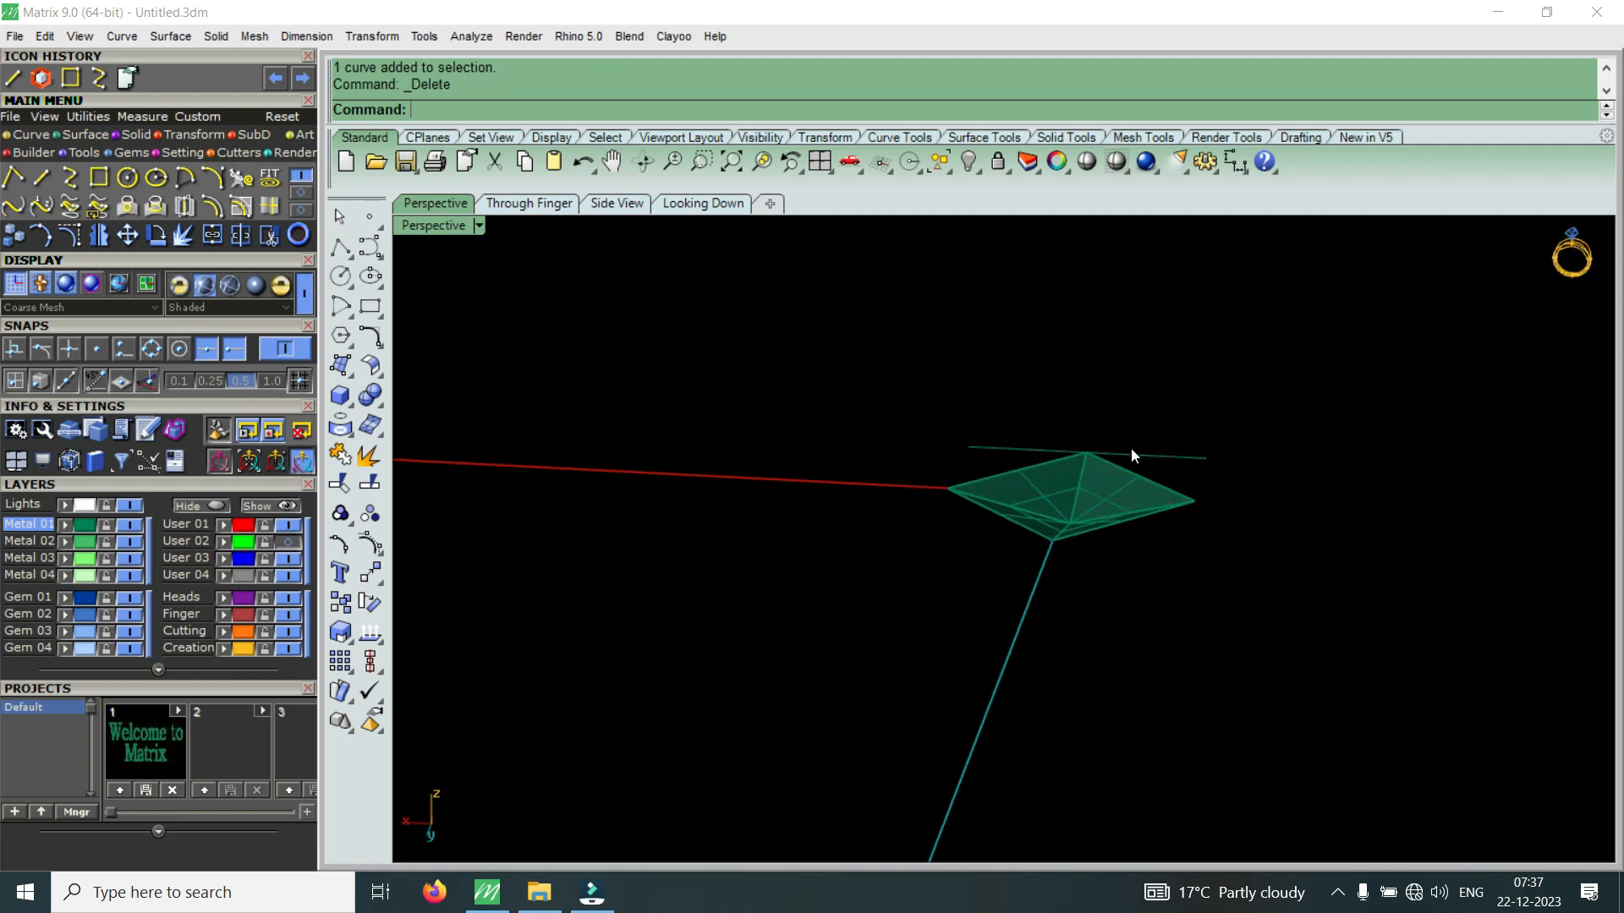
right_drag(1106, 473, 953, 652)
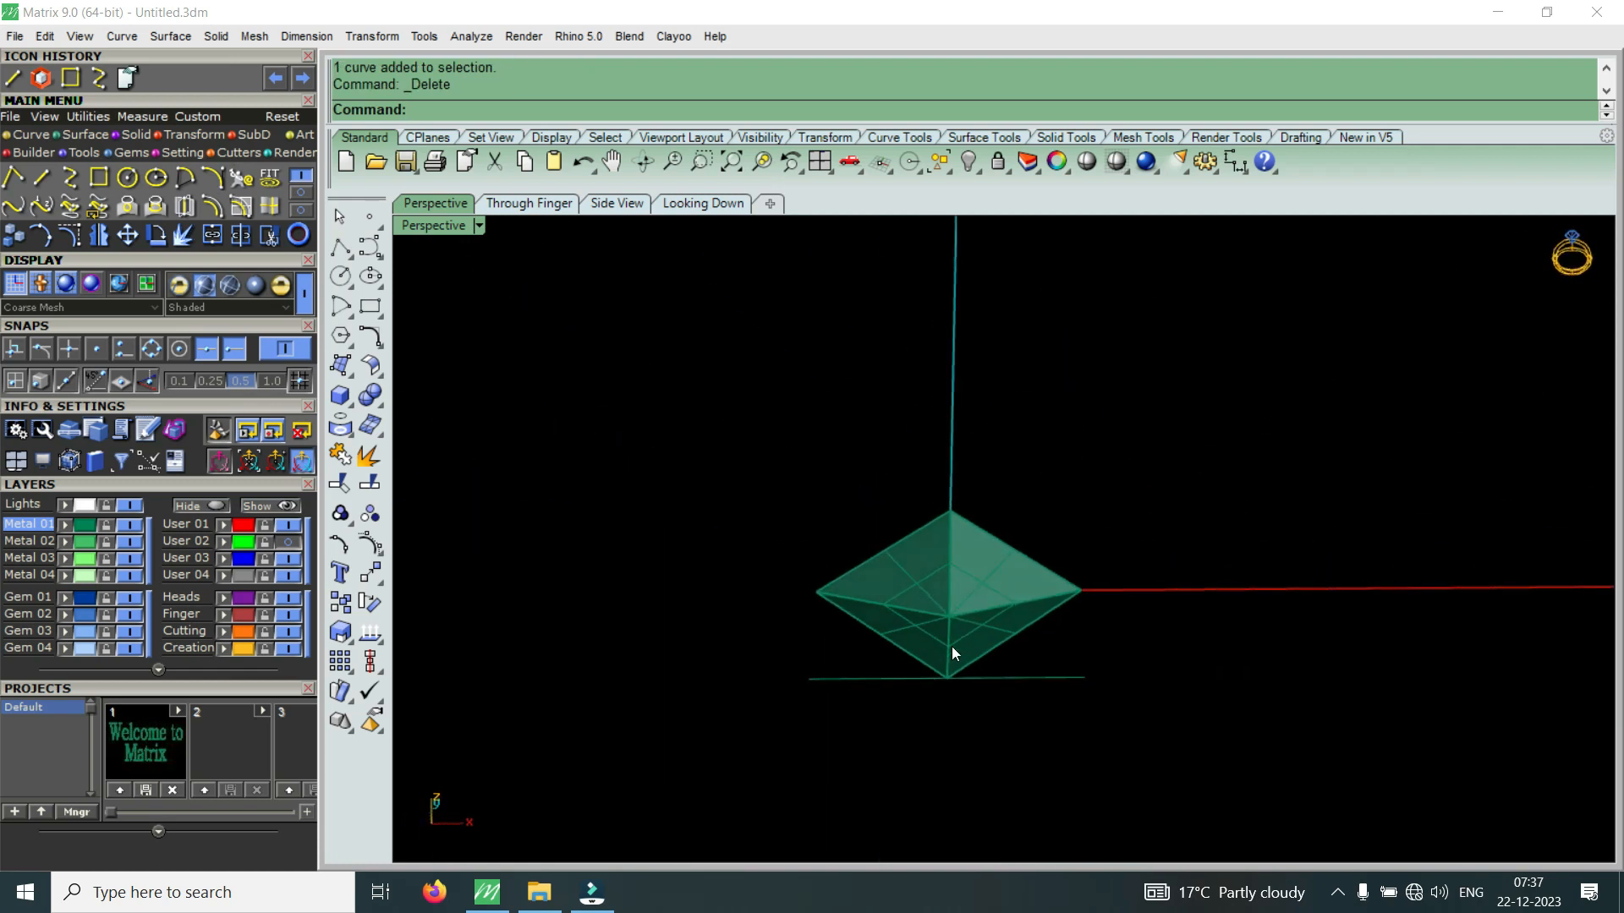
scroll(1030, 703, up, 3)
click(1035, 710)
right_drag(940, 599, 919, 529)
text(Rotate)
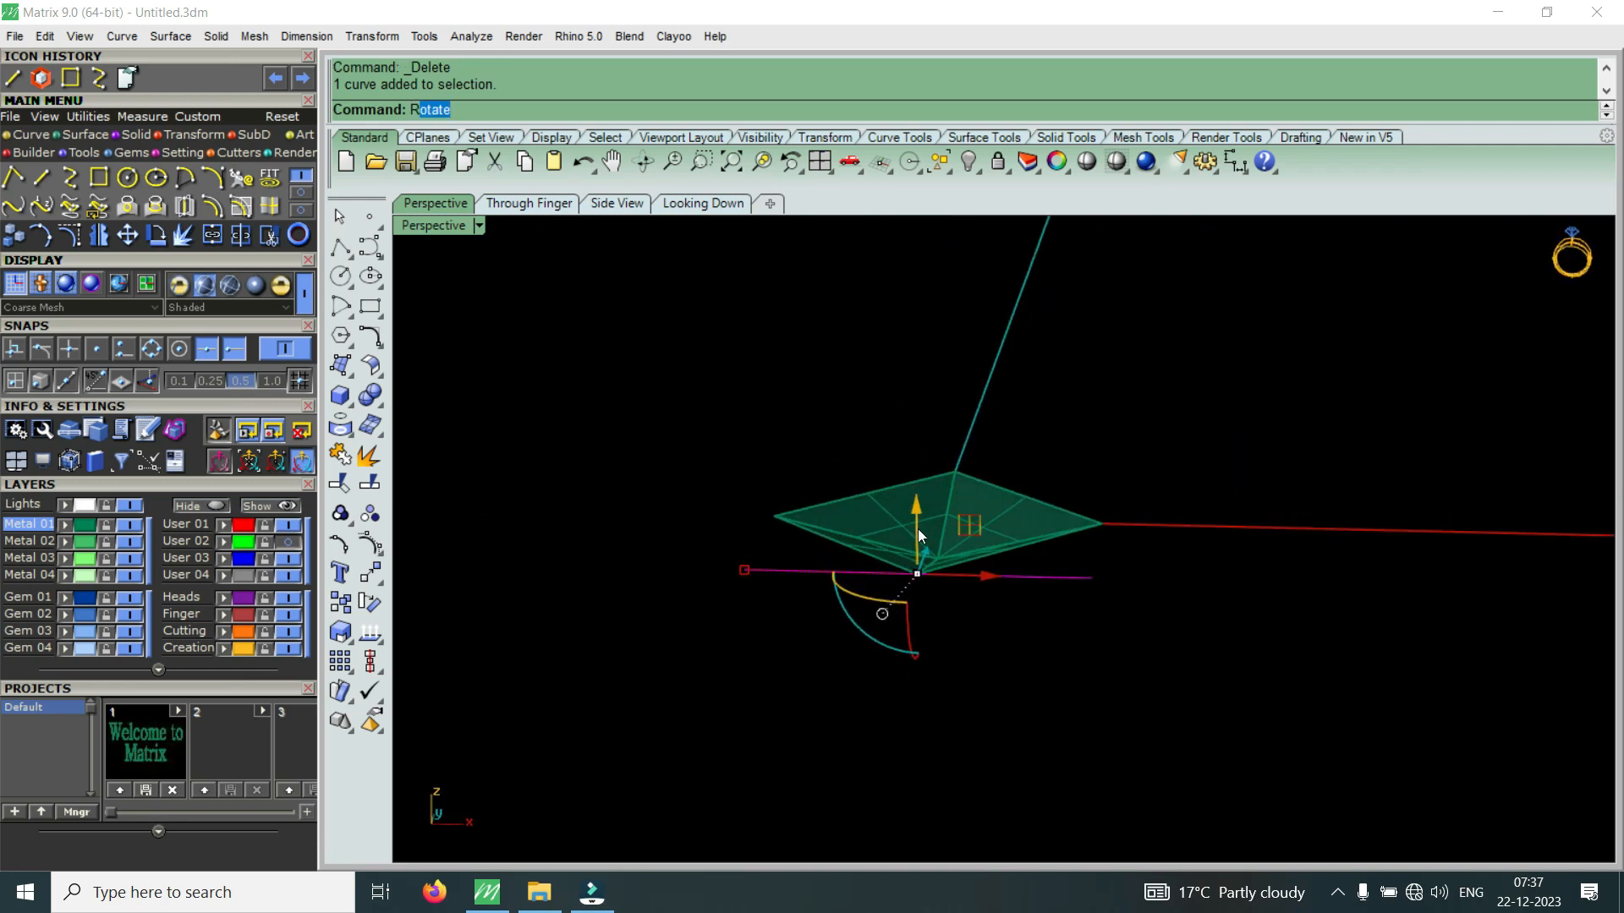
key(Return)
key(Escape)
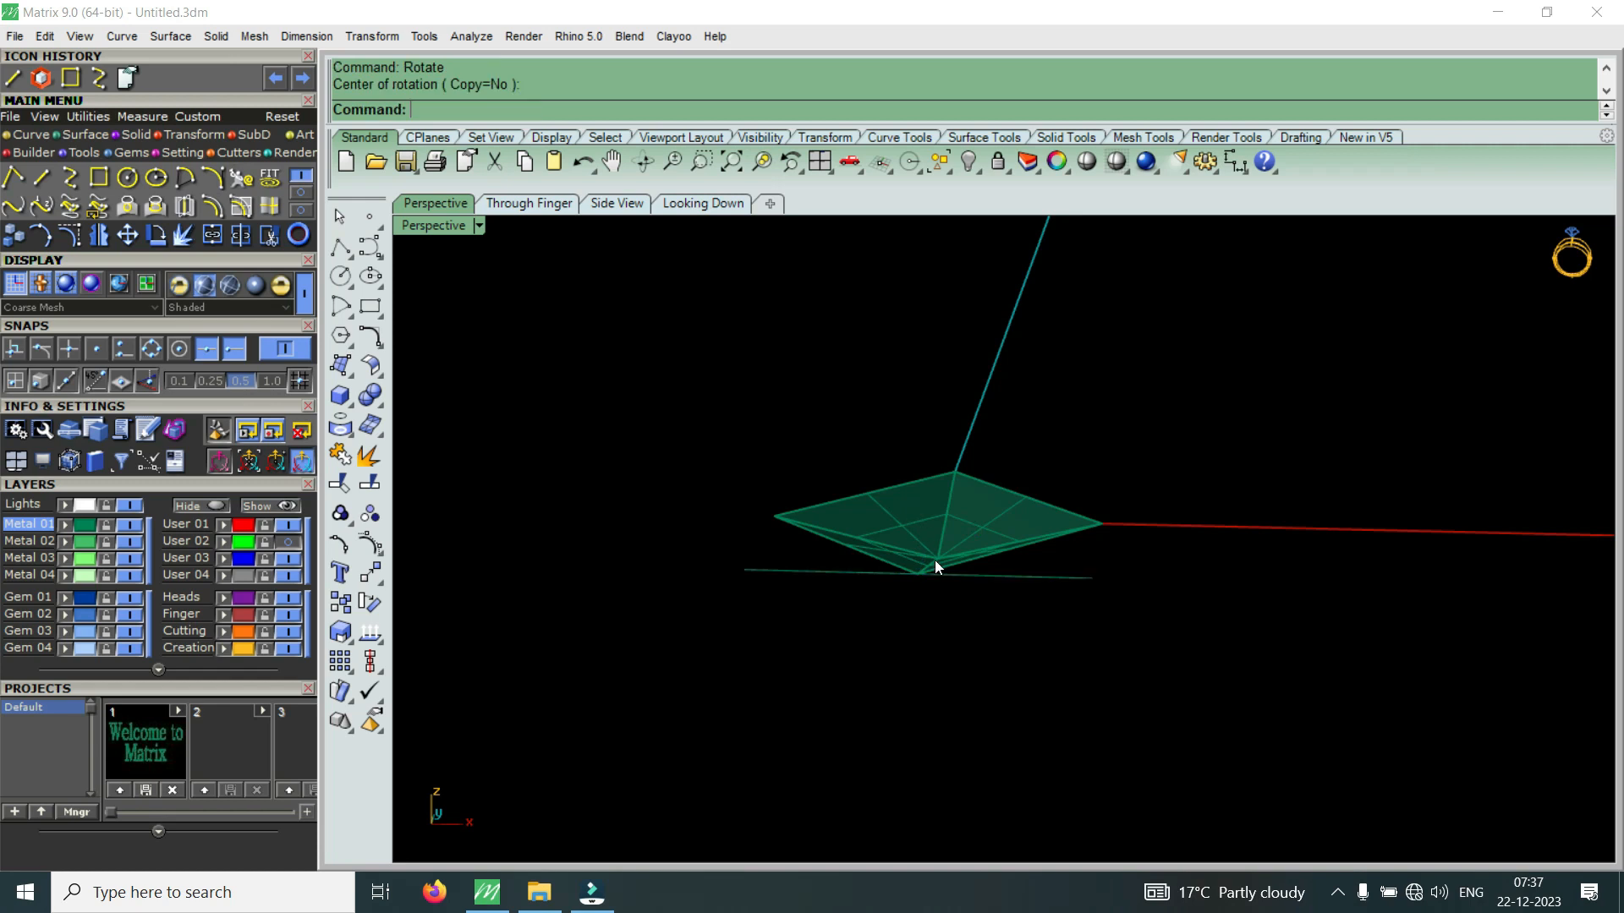
Rebuild the remaining straight line at the pyramid's front corner with seven control points
click(981, 578)
text(Rectangle)
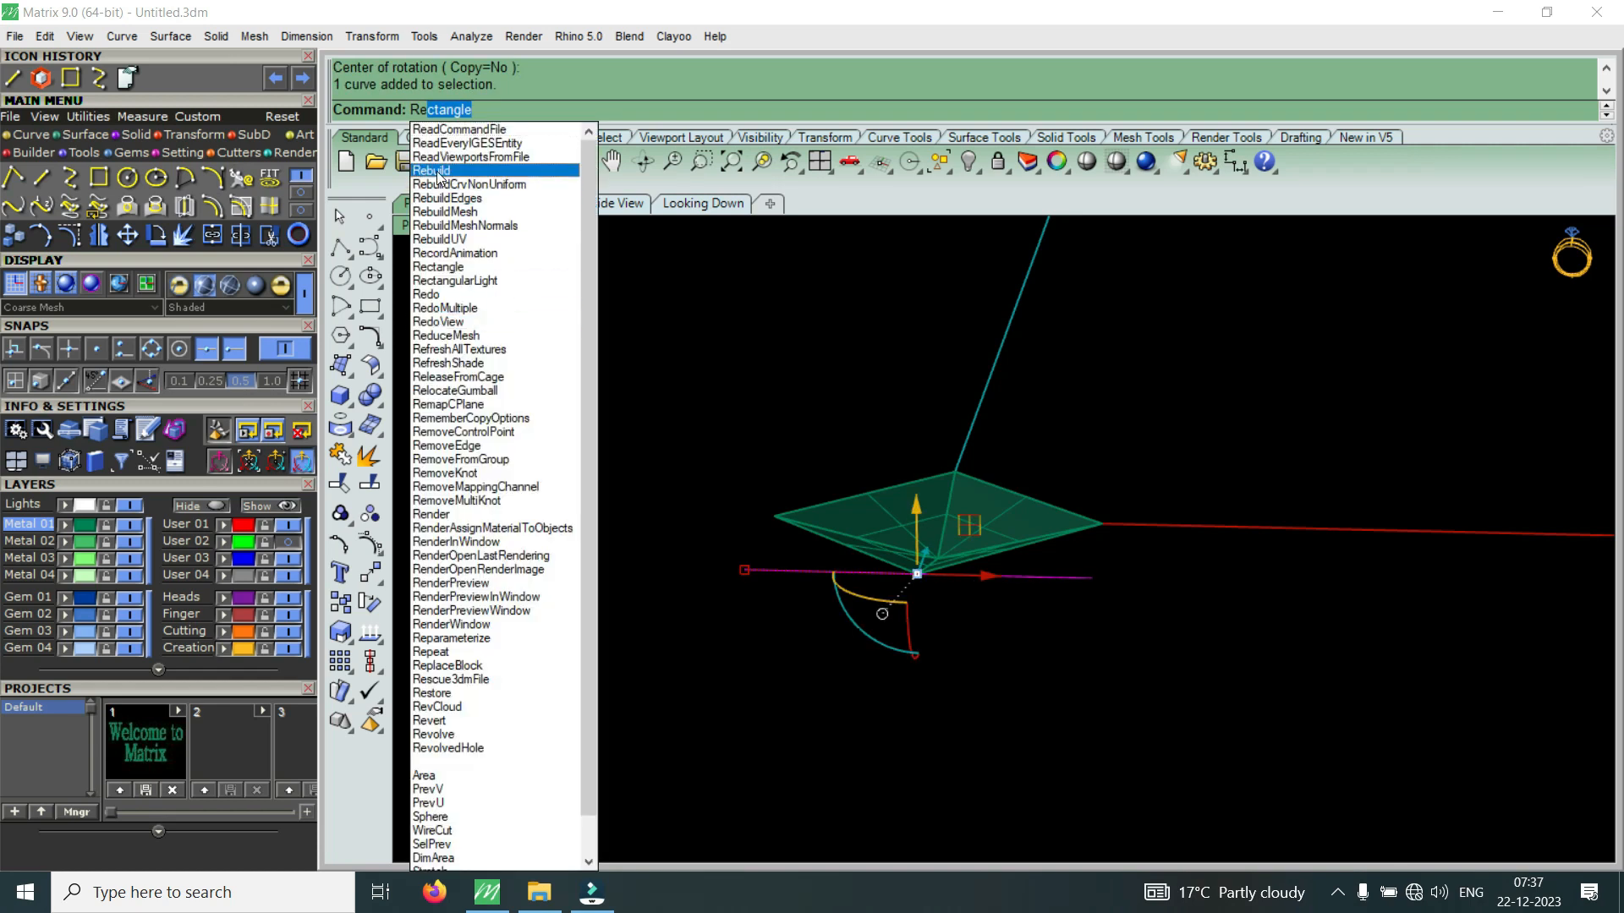
click(434, 172)
scroll(676, 447, down, 1)
click(555, 583)
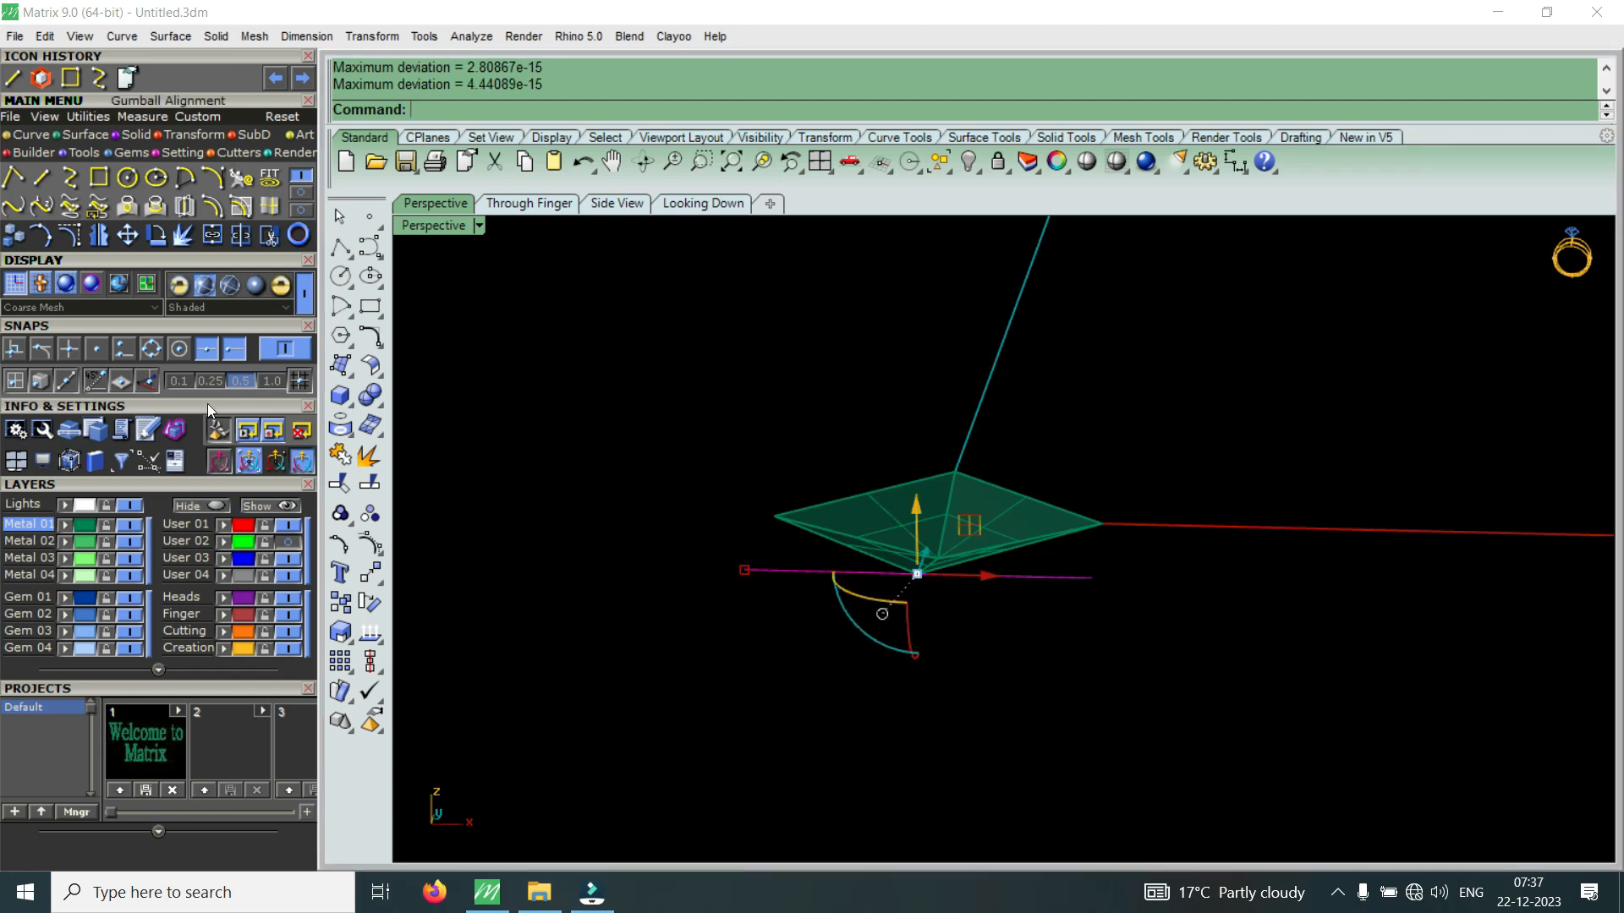
Show the rebuilt line's control points and lower both end points vertically
click(73, 241)
scroll(756, 584, up, 9)
drag(627, 603, 745, 502)
scroll(749, 505, down, 7)
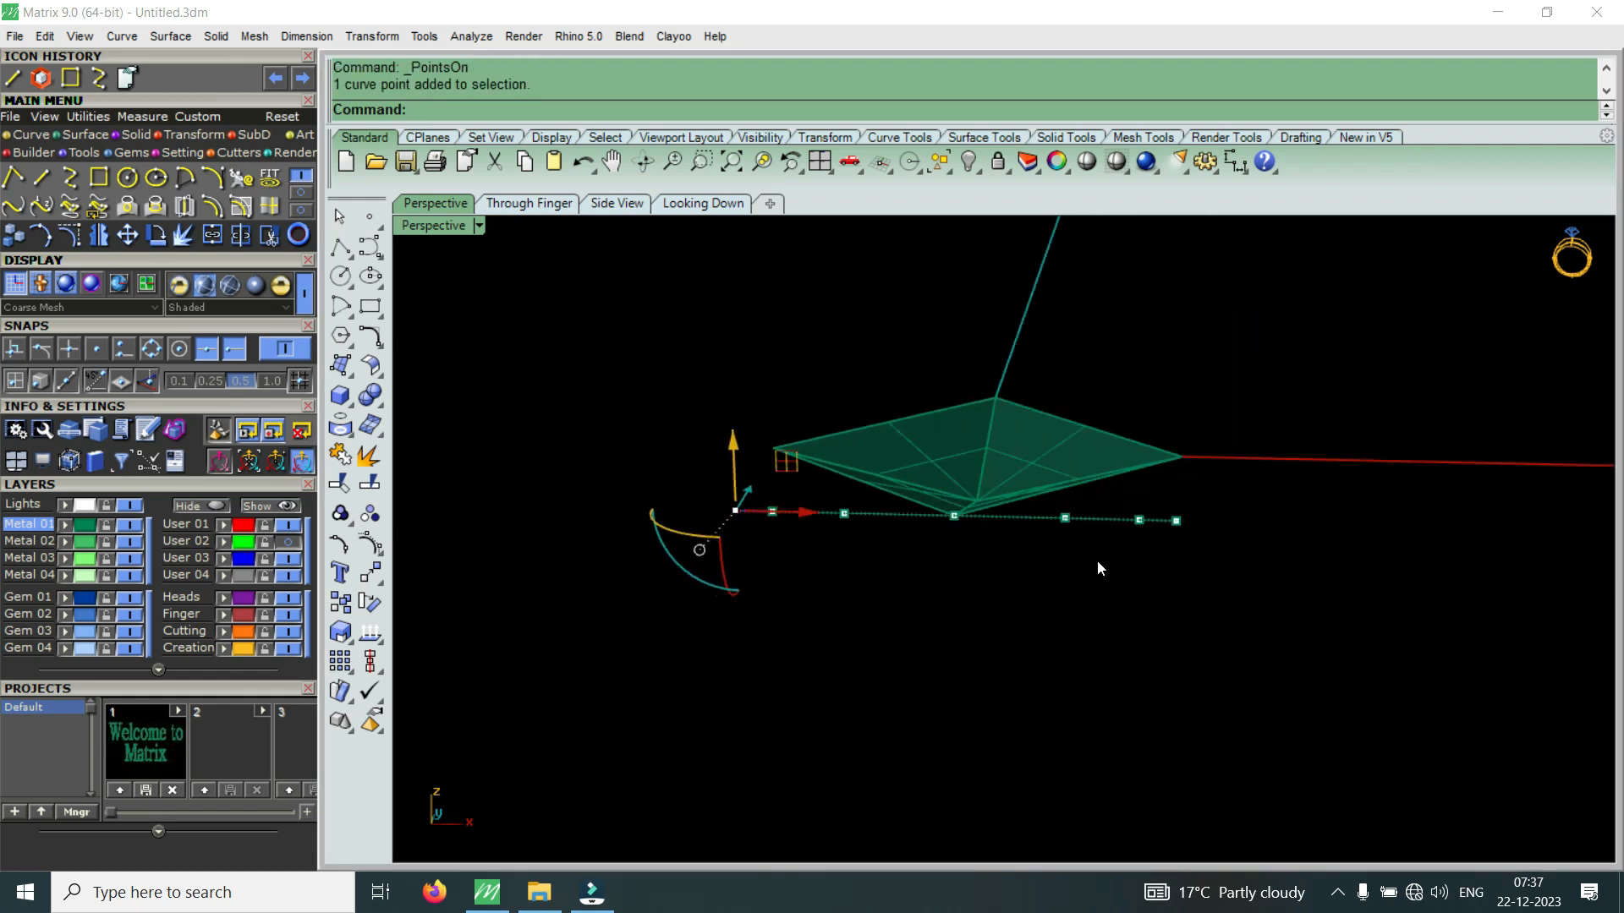
right_drag(1097, 565, 1080, 543)
drag(1085, 537, 1195, 484)
drag(761, 431, 768, 499)
Try lowering the two inner control points on each side of the line's middle, and undo the move
scroll(768, 499, down, 3)
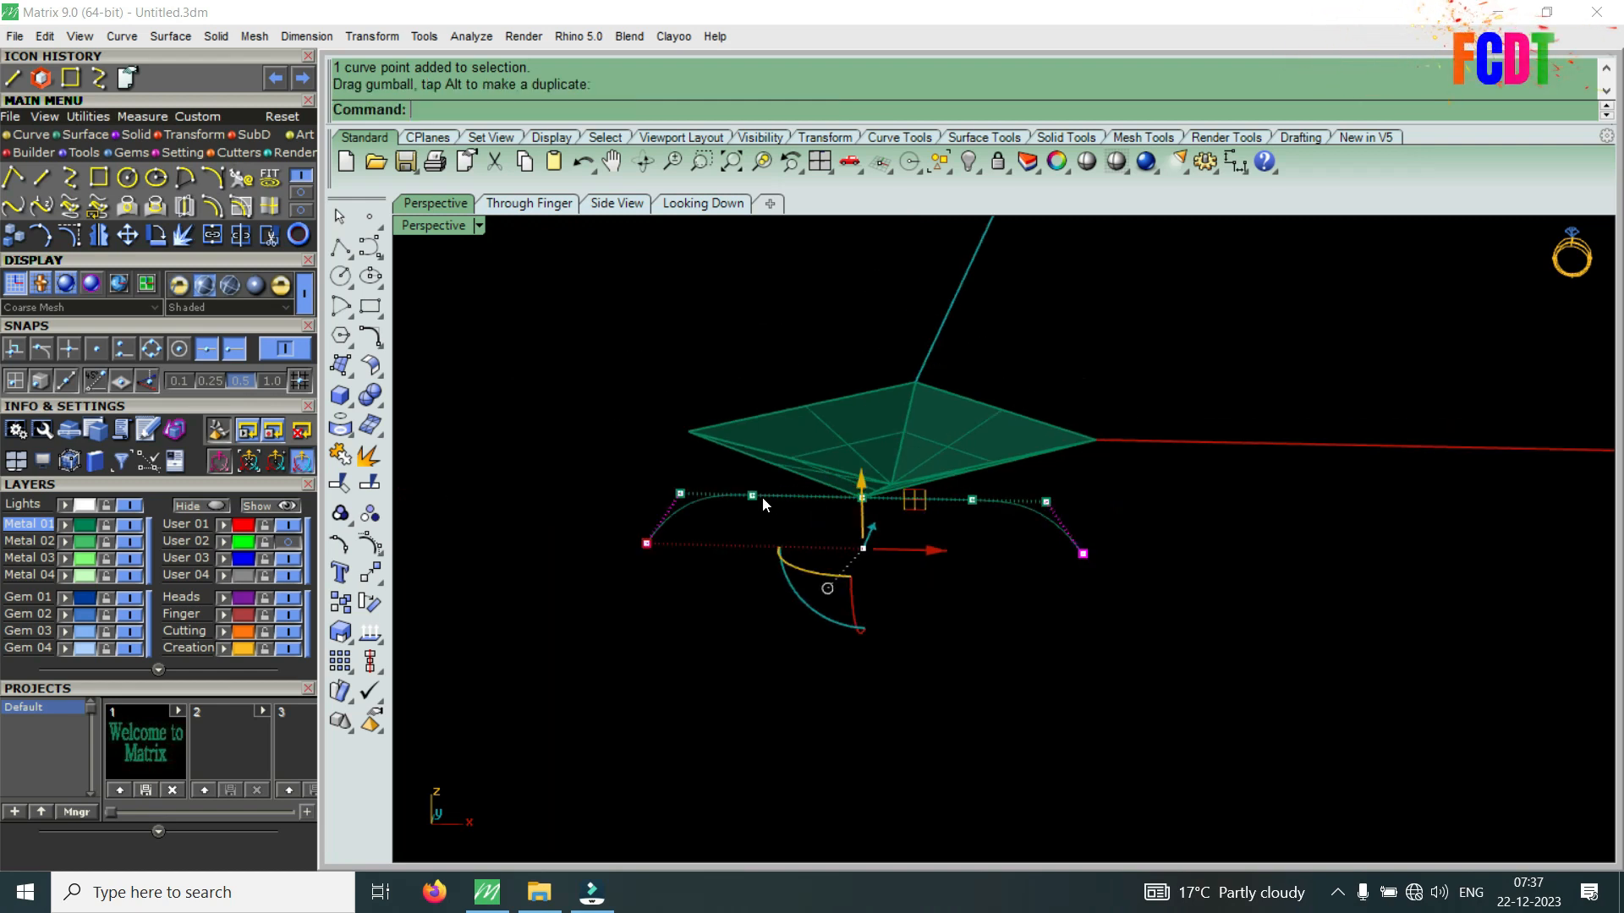
scroll(763, 504, up, 3)
drag(484, 443, 791, 514)
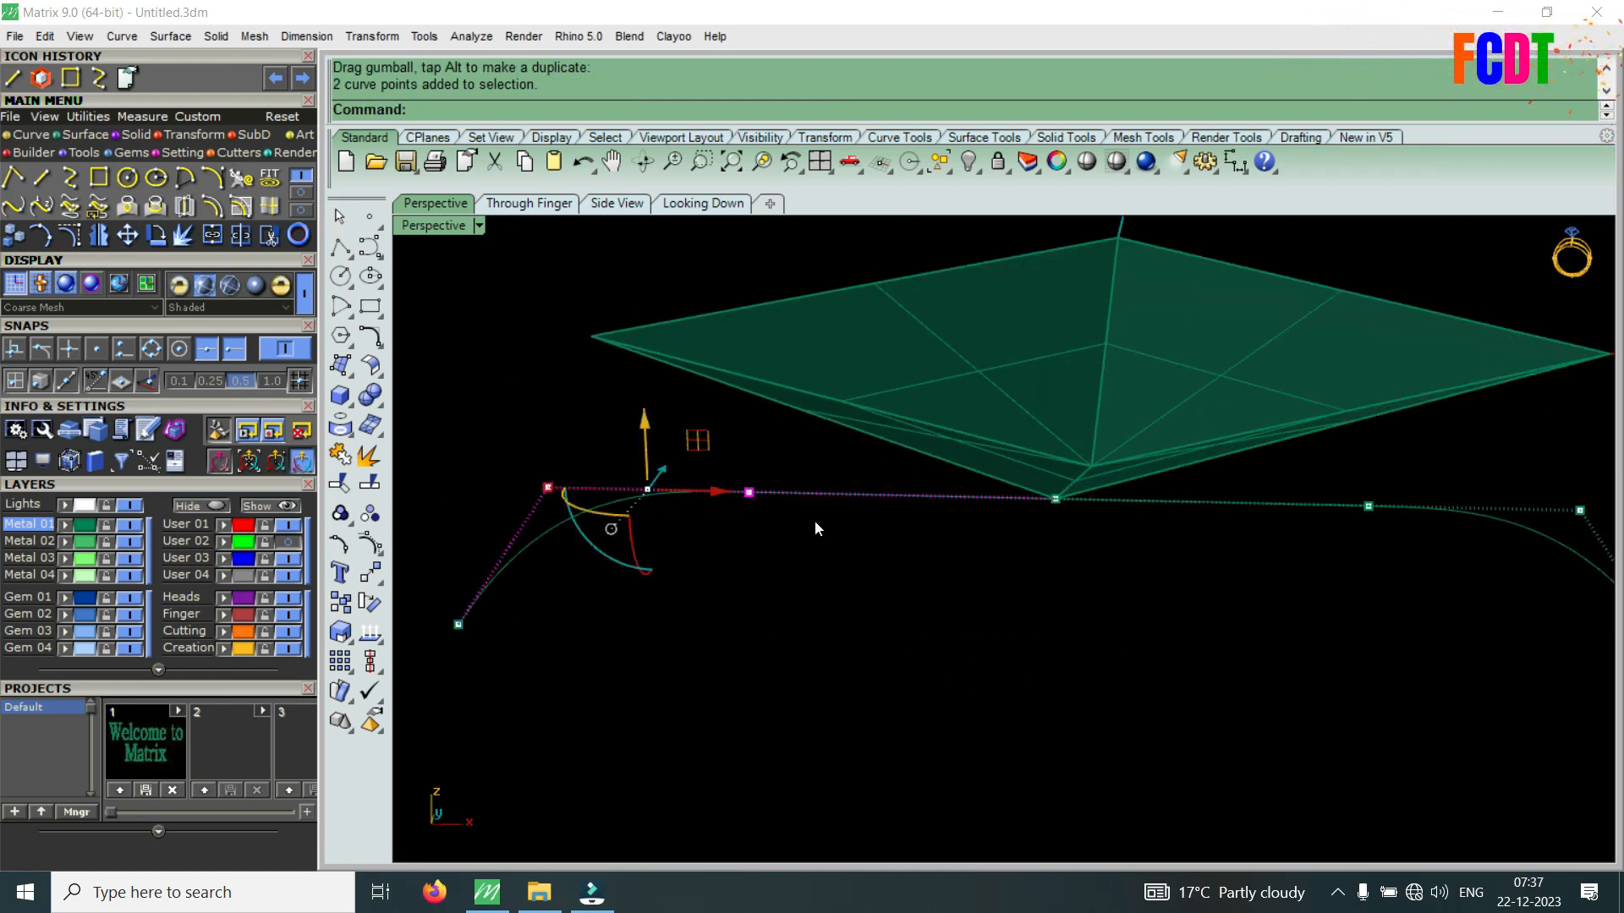
scroll(814, 528, down, 2)
shift+drag(1140, 523, 1393, 459)
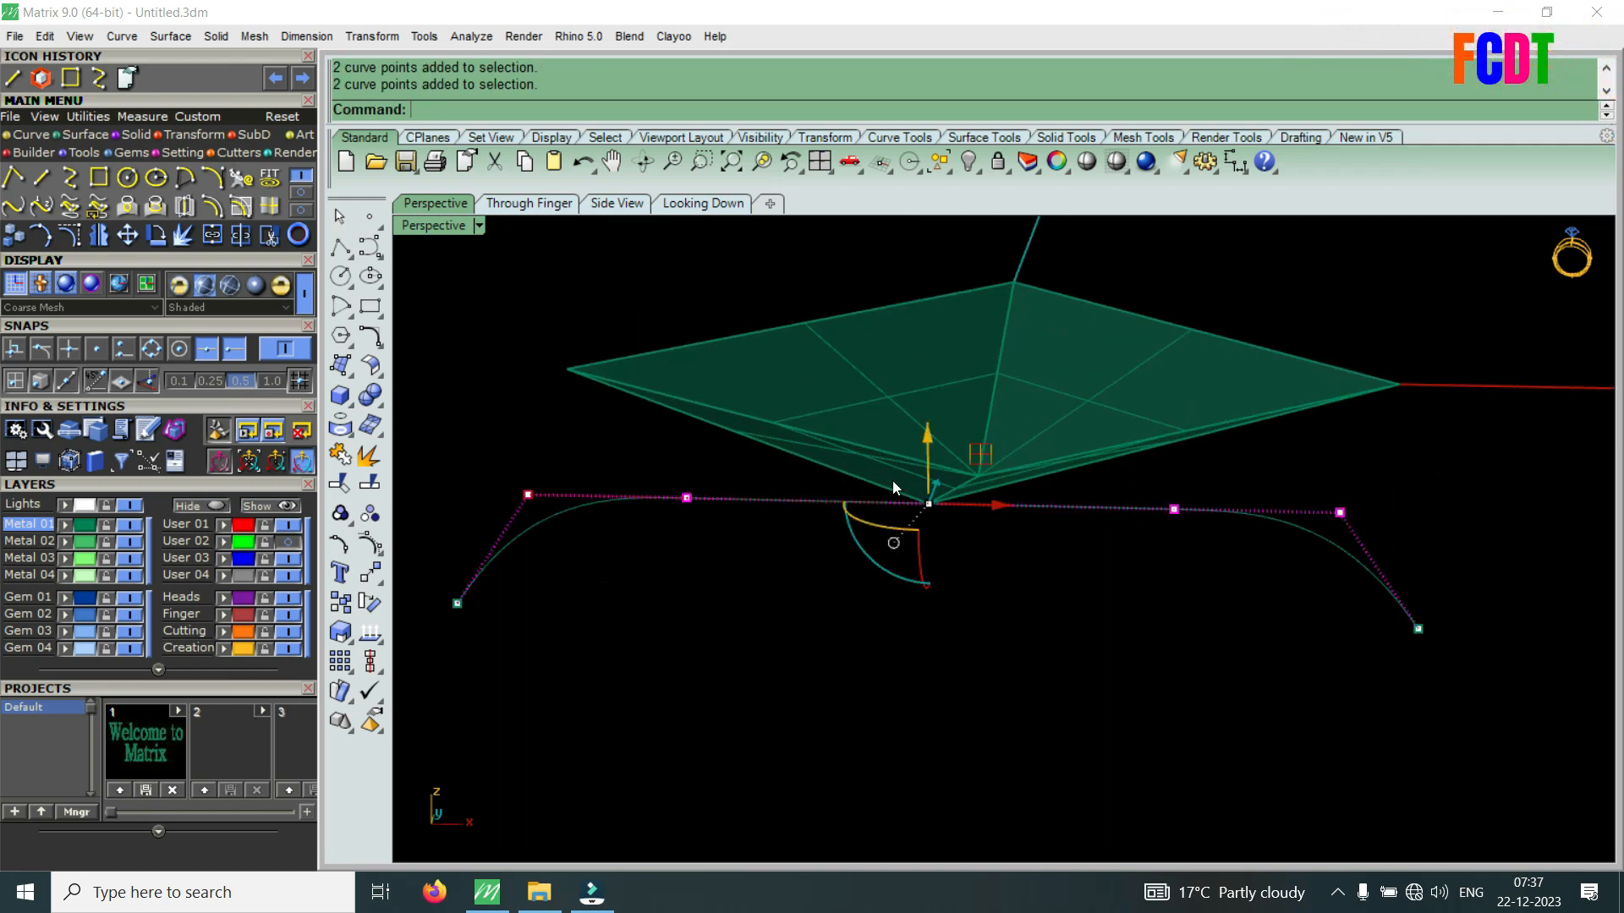
drag(926, 440, 924, 473)
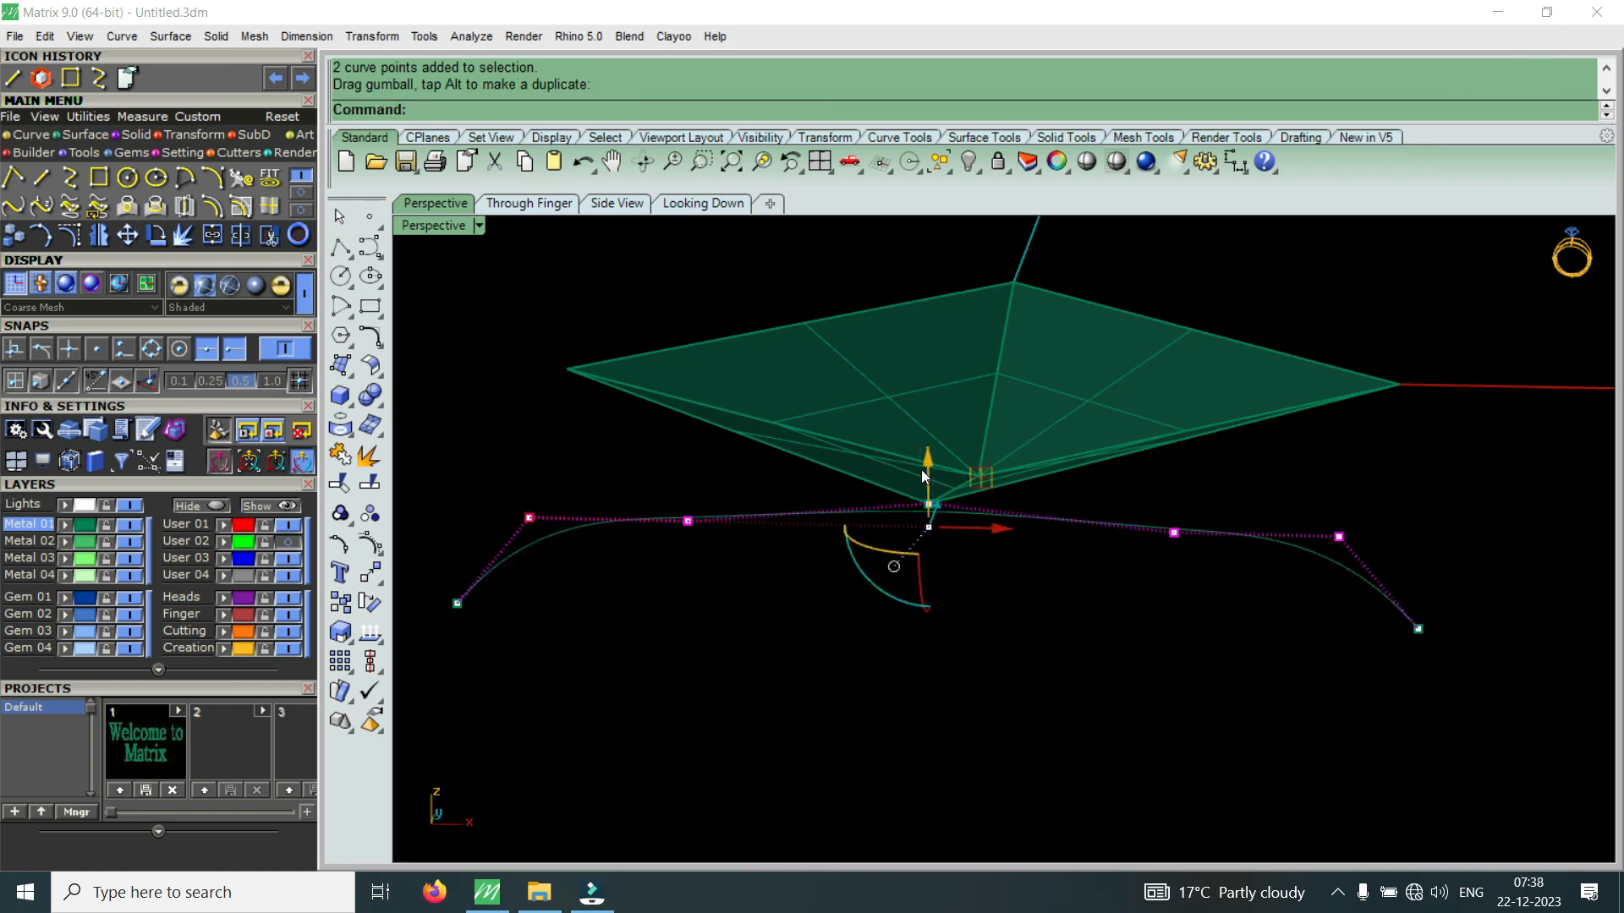
key(ctrl+z)
Lower the two outermost control points at each end of the curve together
drag(438, 669, 609, 456)
drag(1120, 715, 1469, 481)
drag(939, 499, 930, 554)
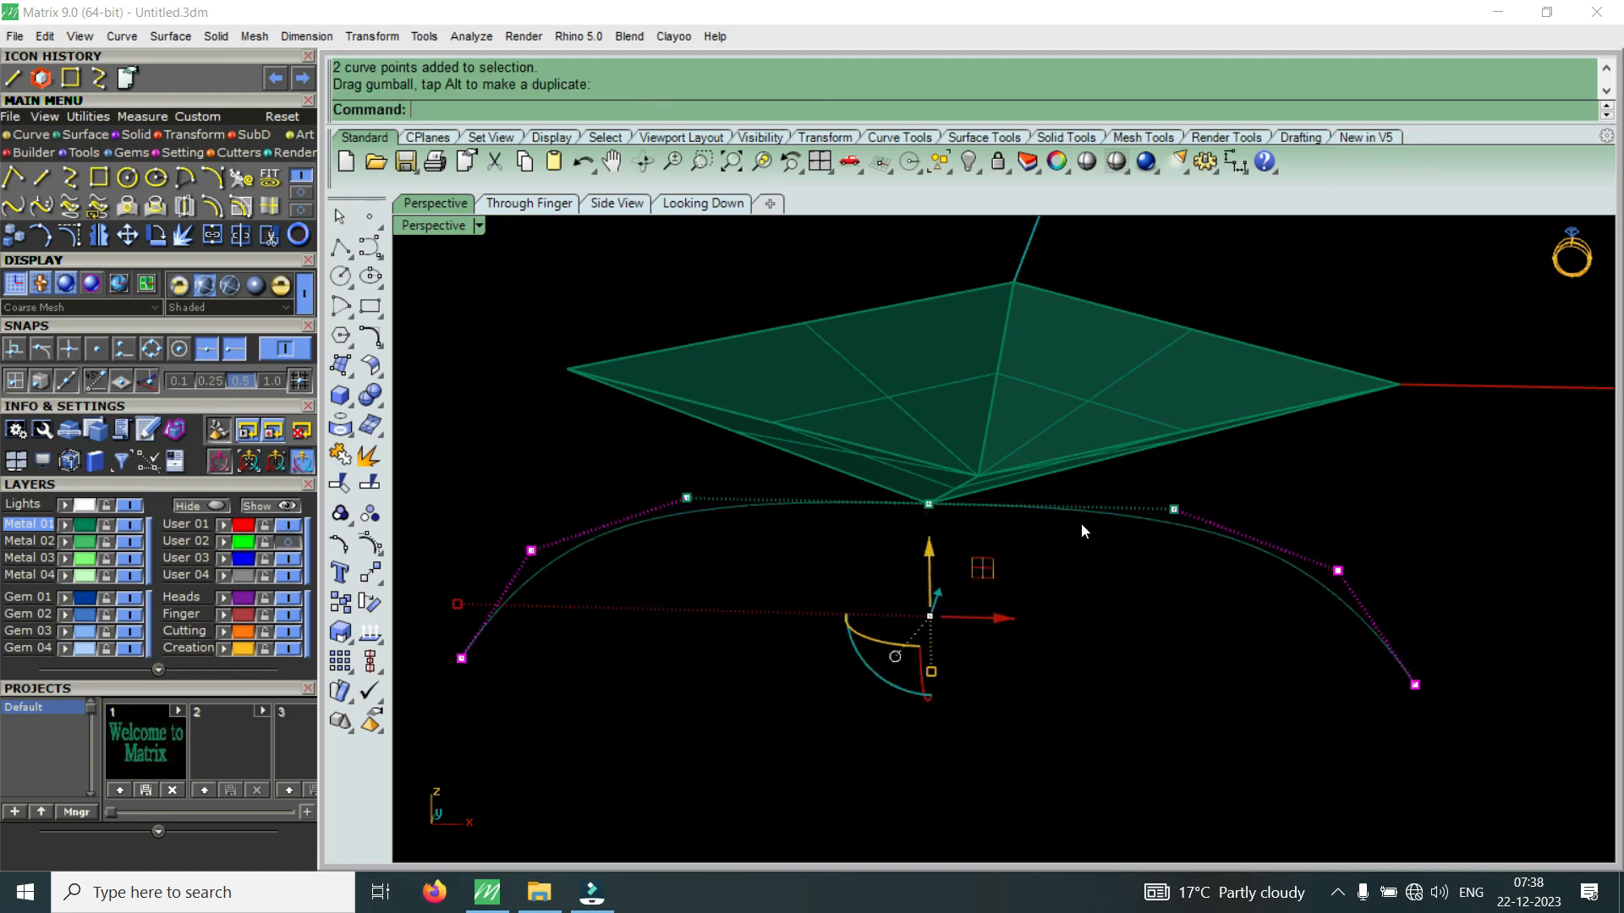
click(1082, 525)
Lower the three control points on each side of the middle one to round the curve into an arch
right_drag(1093, 516, 727, 622)
drag(657, 639, 922, 471)
drag(1091, 641, 1357, 494)
right_drag(1356, 494, 1011, 411)
drag(992, 428, 996, 506)
scroll(991, 424, up, 4)
key(Escape)
scroll(1106, 408, down, 4)
right_drag(1114, 407, 1131, 508)
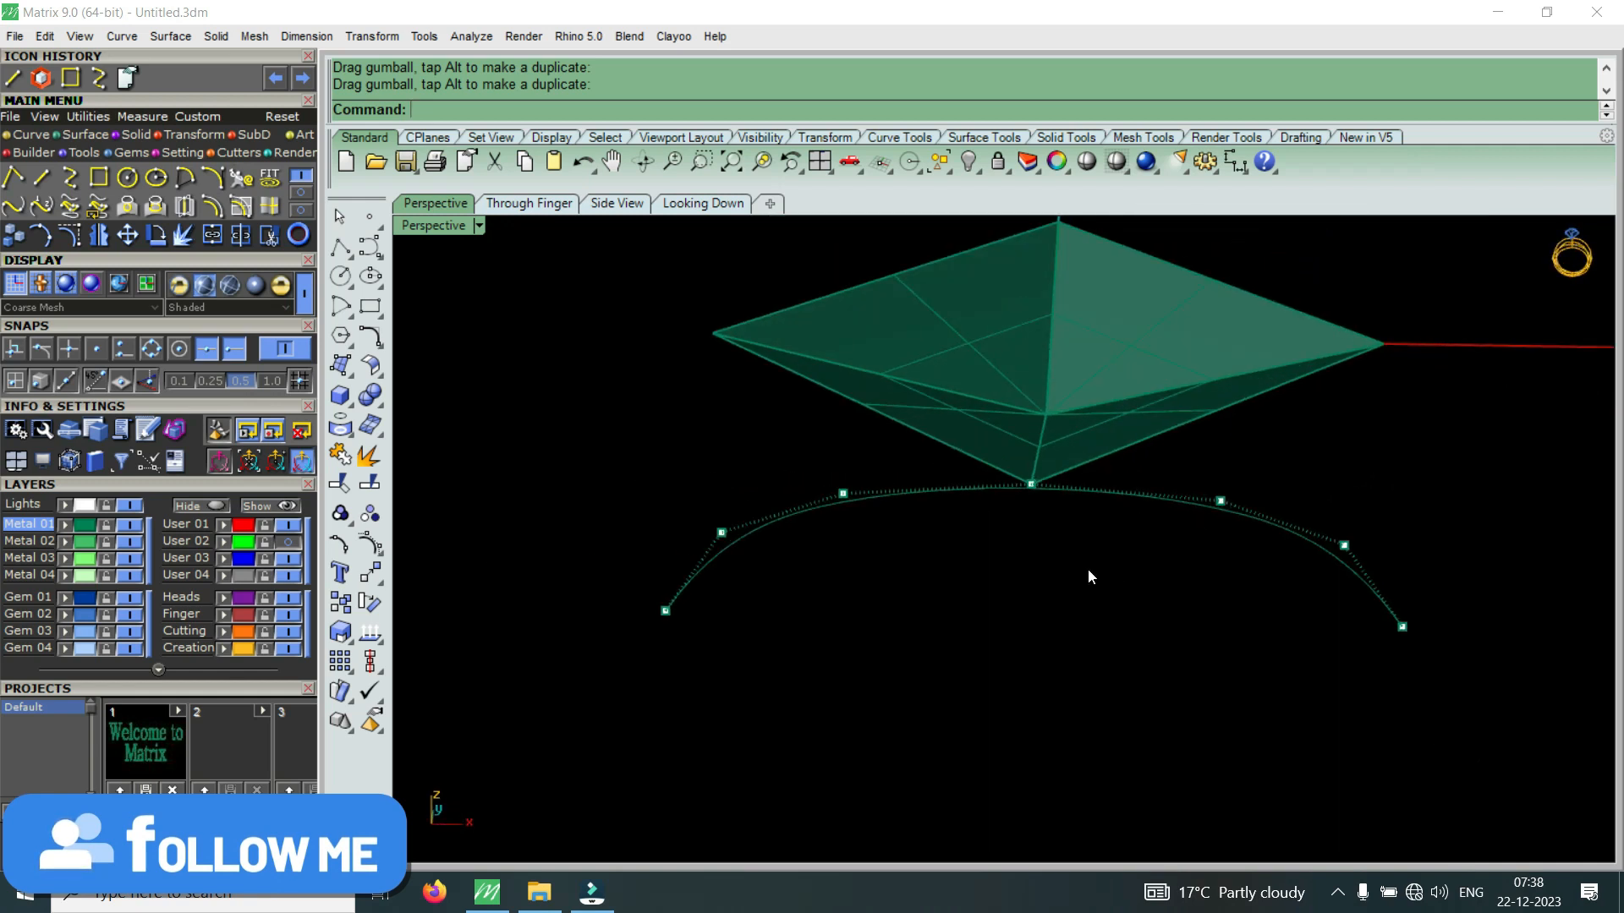
right_drag(1109, 562, 1109, 481)
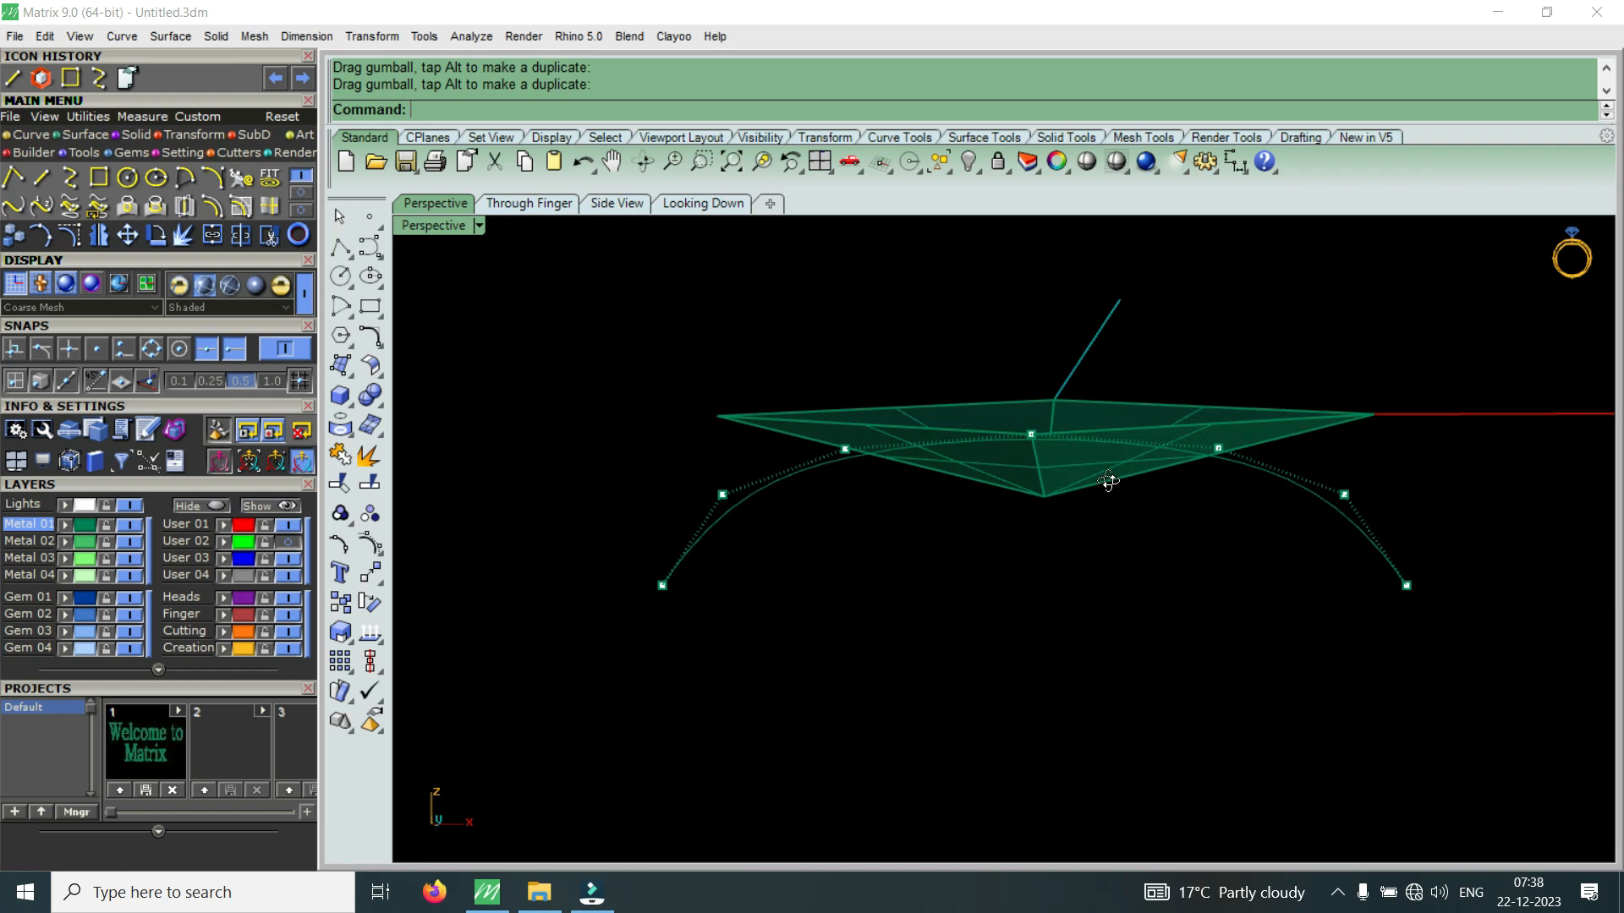
right_drag(1173, 536, 617, 622)
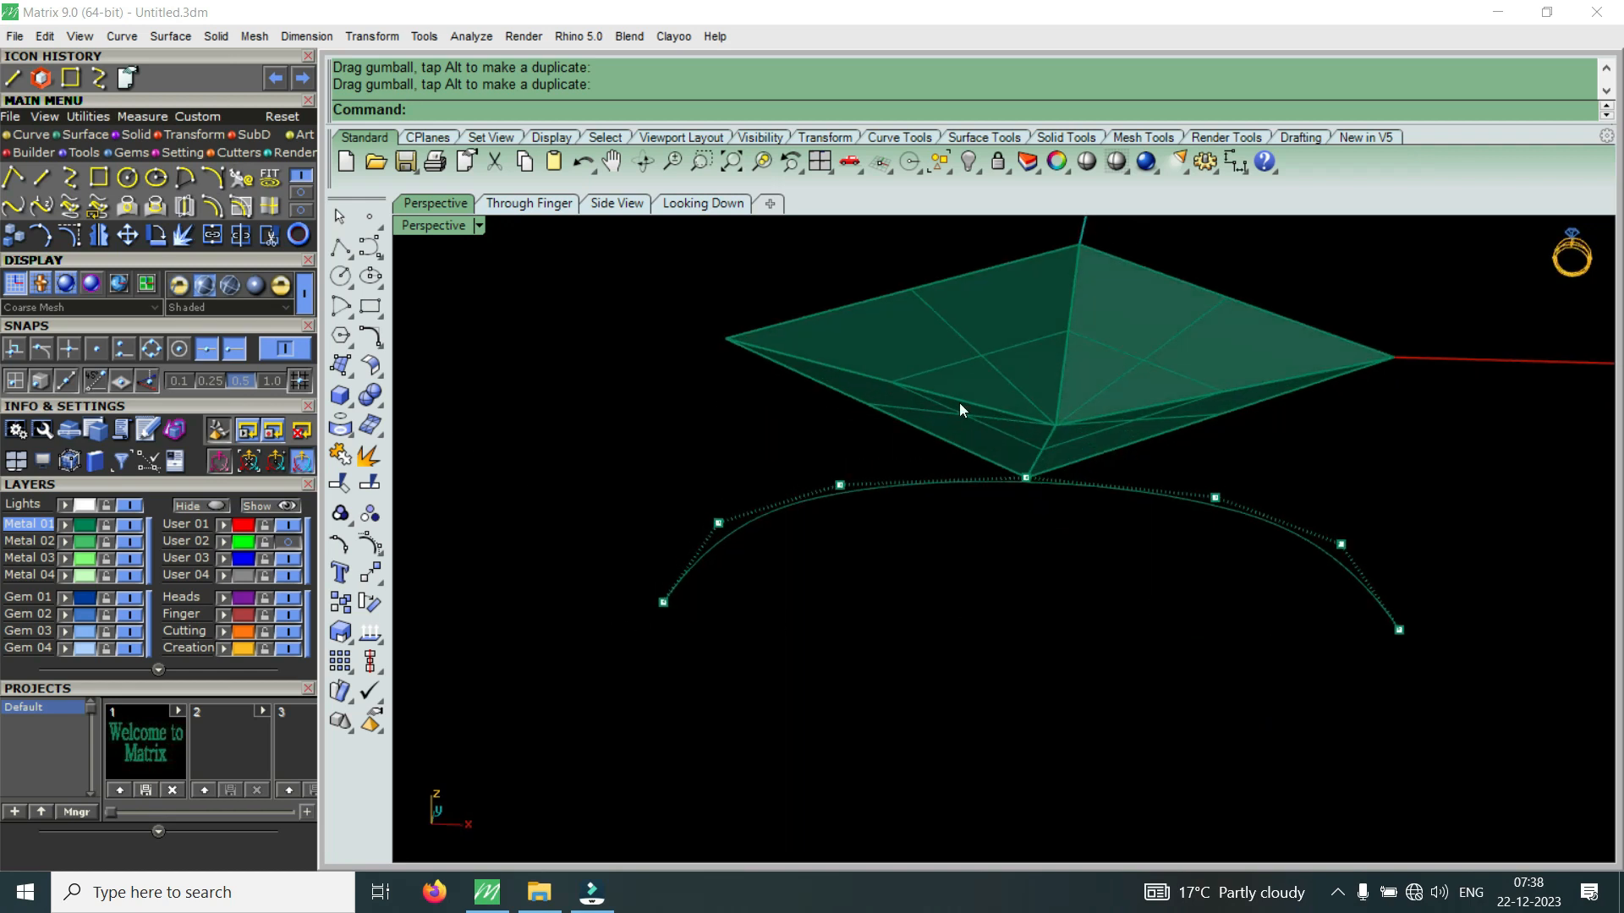
Try splitting the arched curve at a point beside the diamond's nearest corner, and undo the split
right_drag(995, 560, 1022, 712)
scroll(1089, 608, up, 4)
right_drag(1114, 590, 1064, 571)
scroll(1090, 541, up, 3)
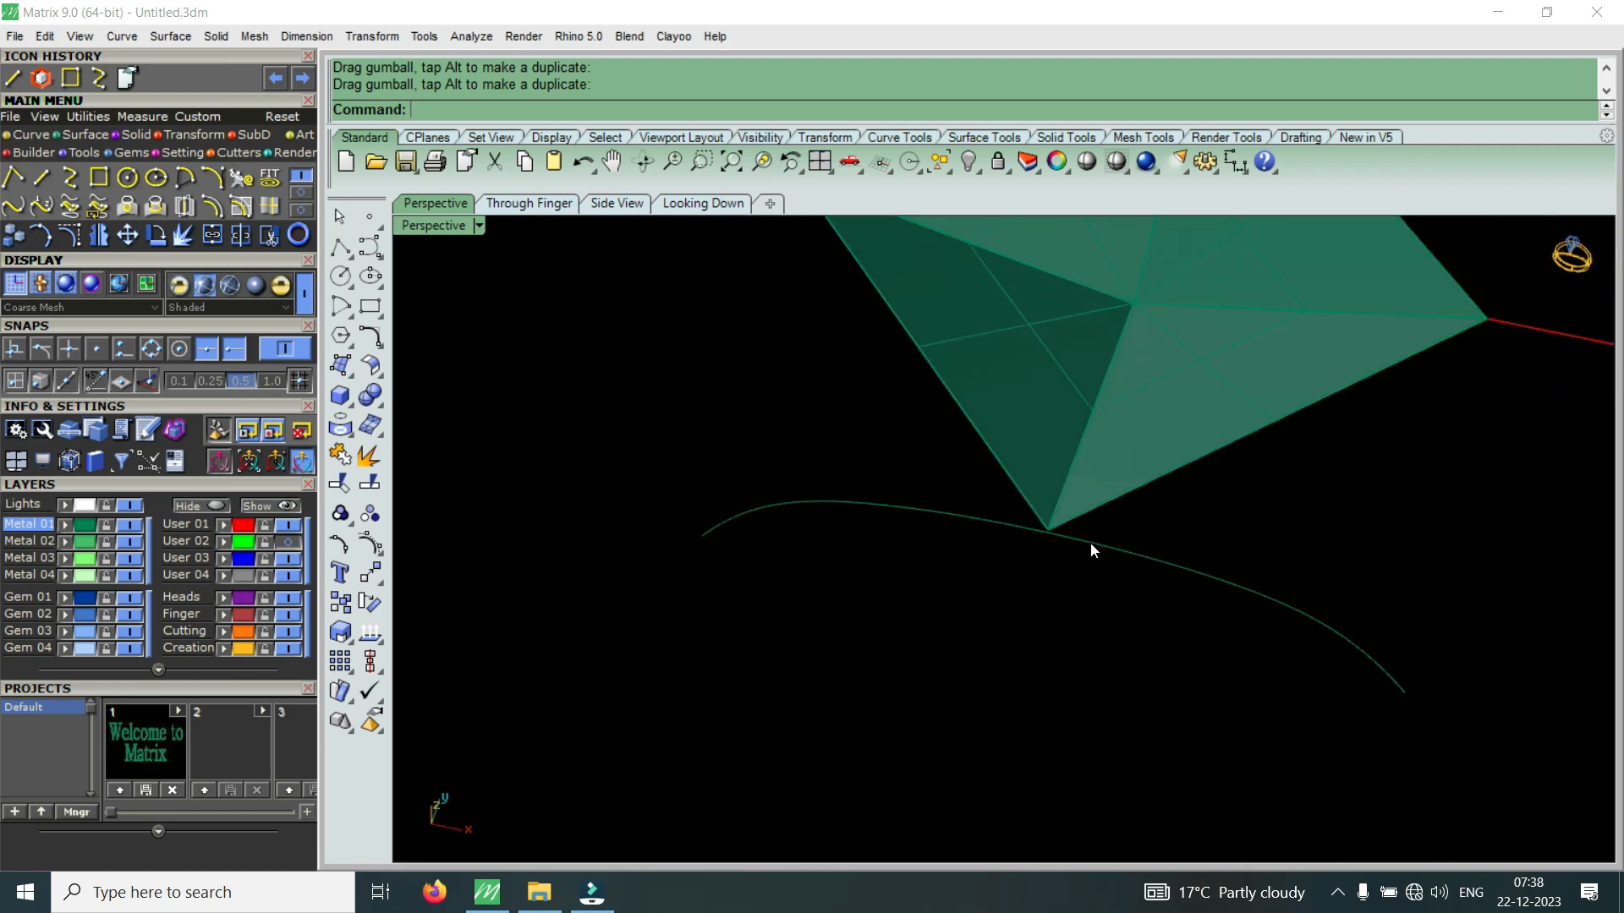
click(1087, 540)
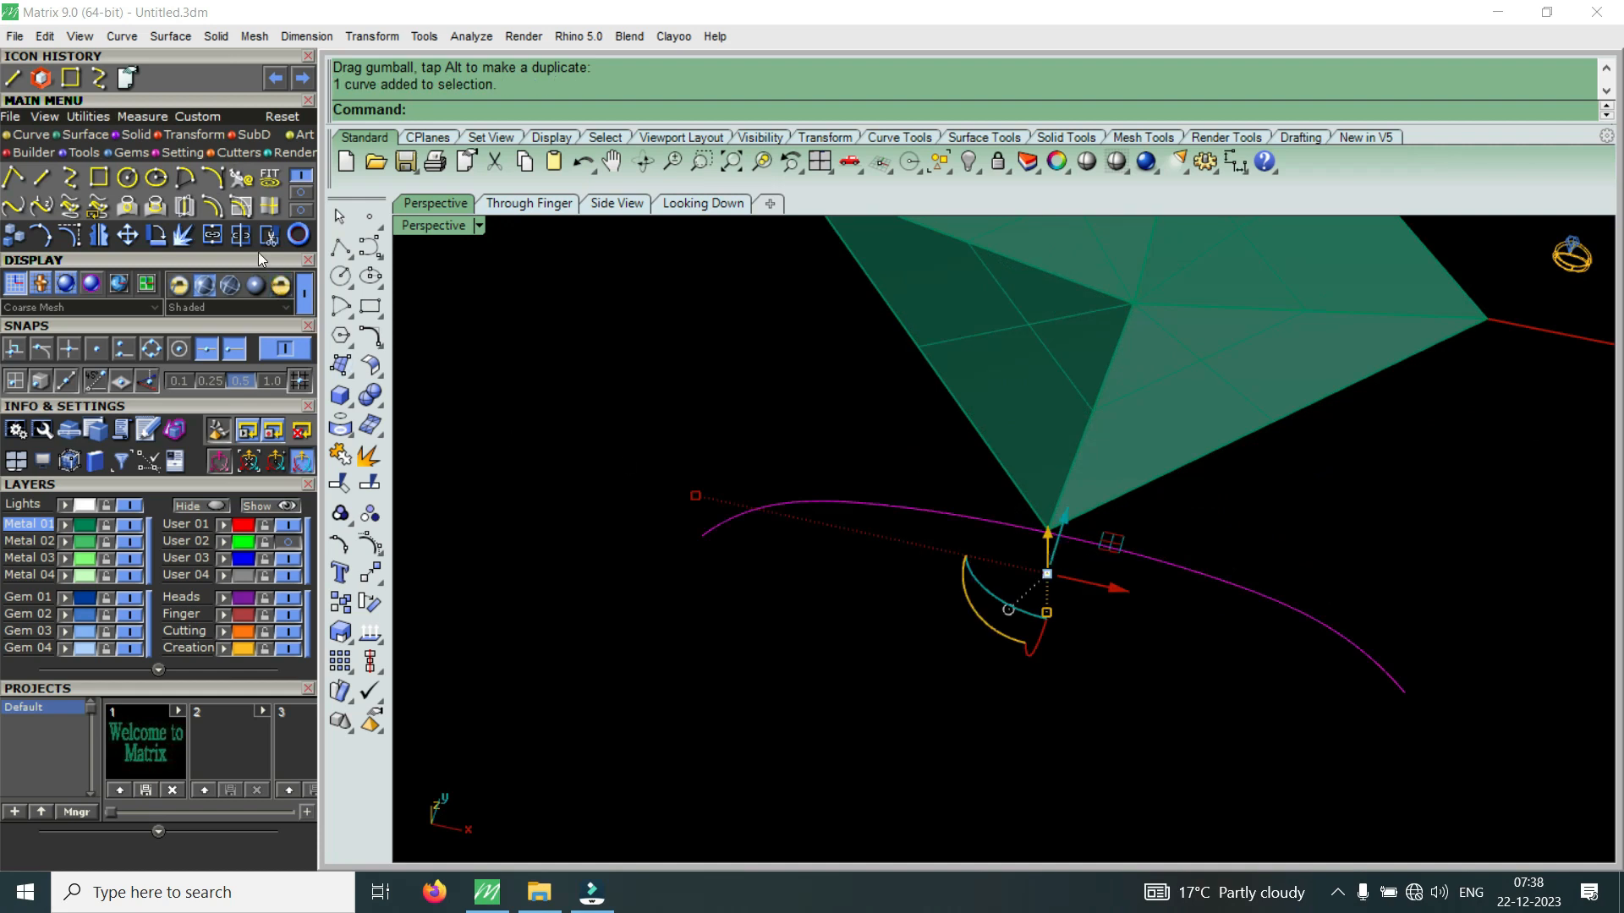
click(241, 234)
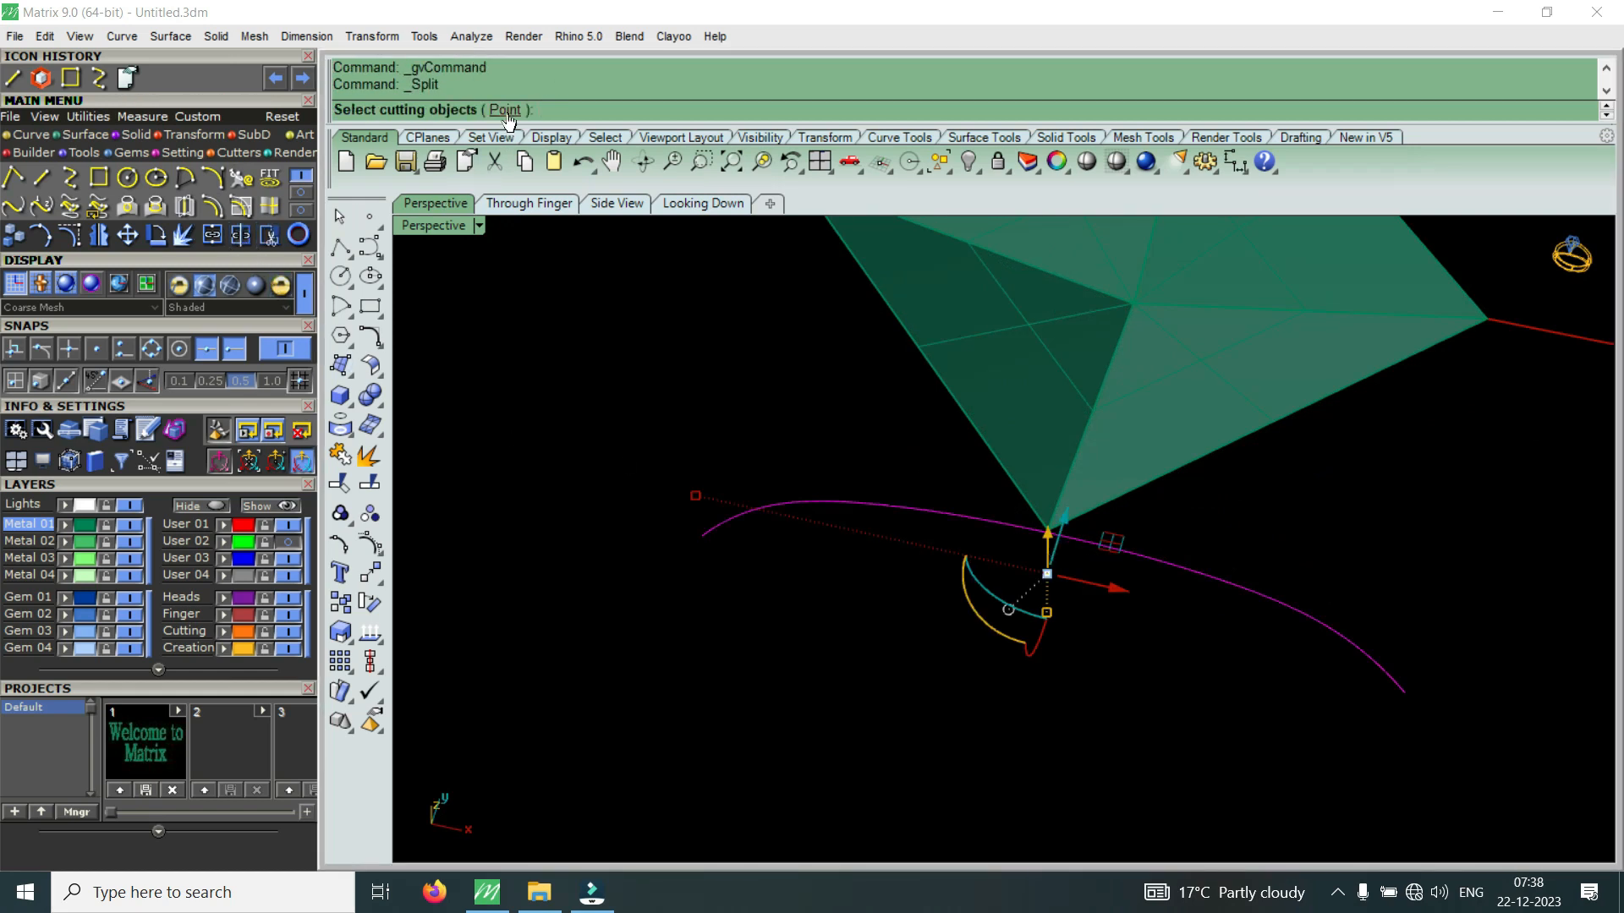
click(506, 113)
scroll(1034, 548, up, 5)
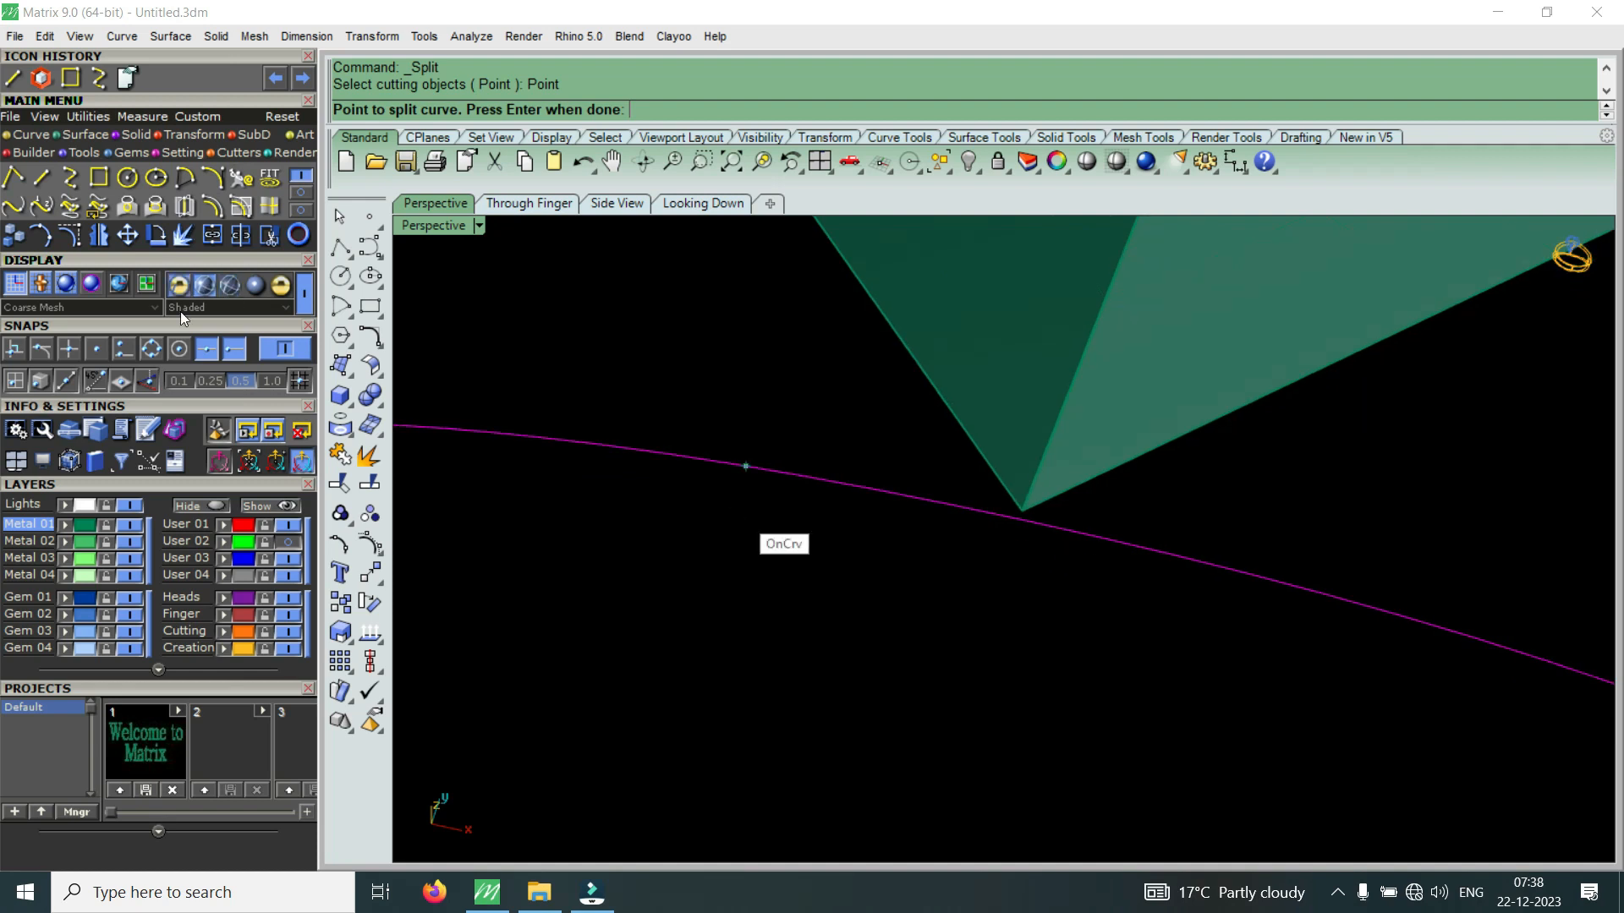
click(1013, 531)
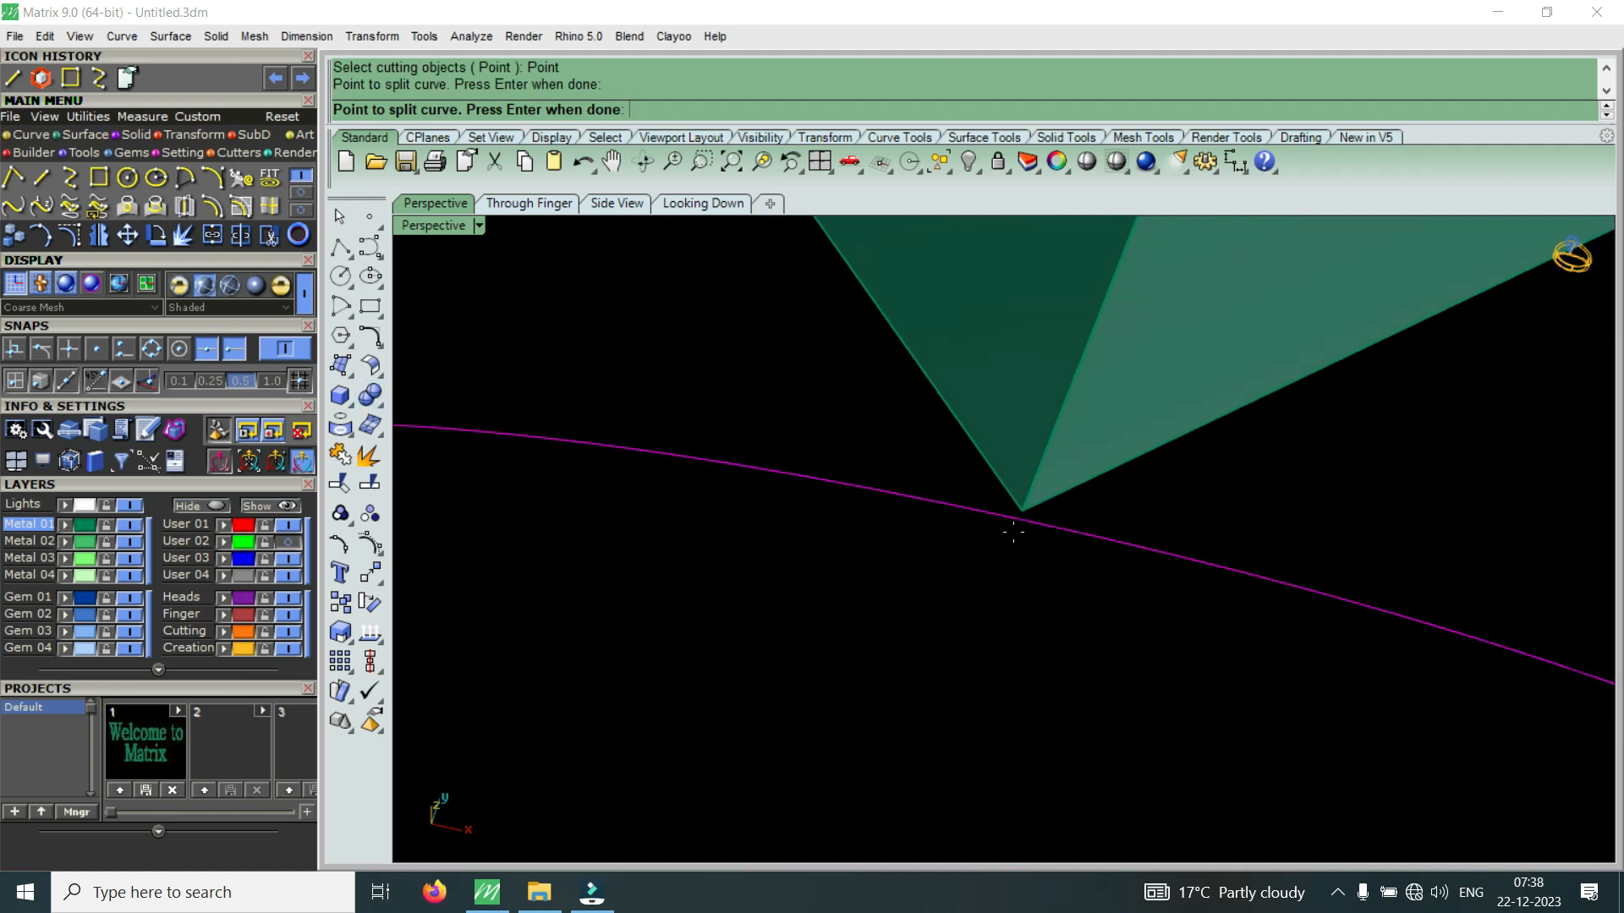
key(Return)
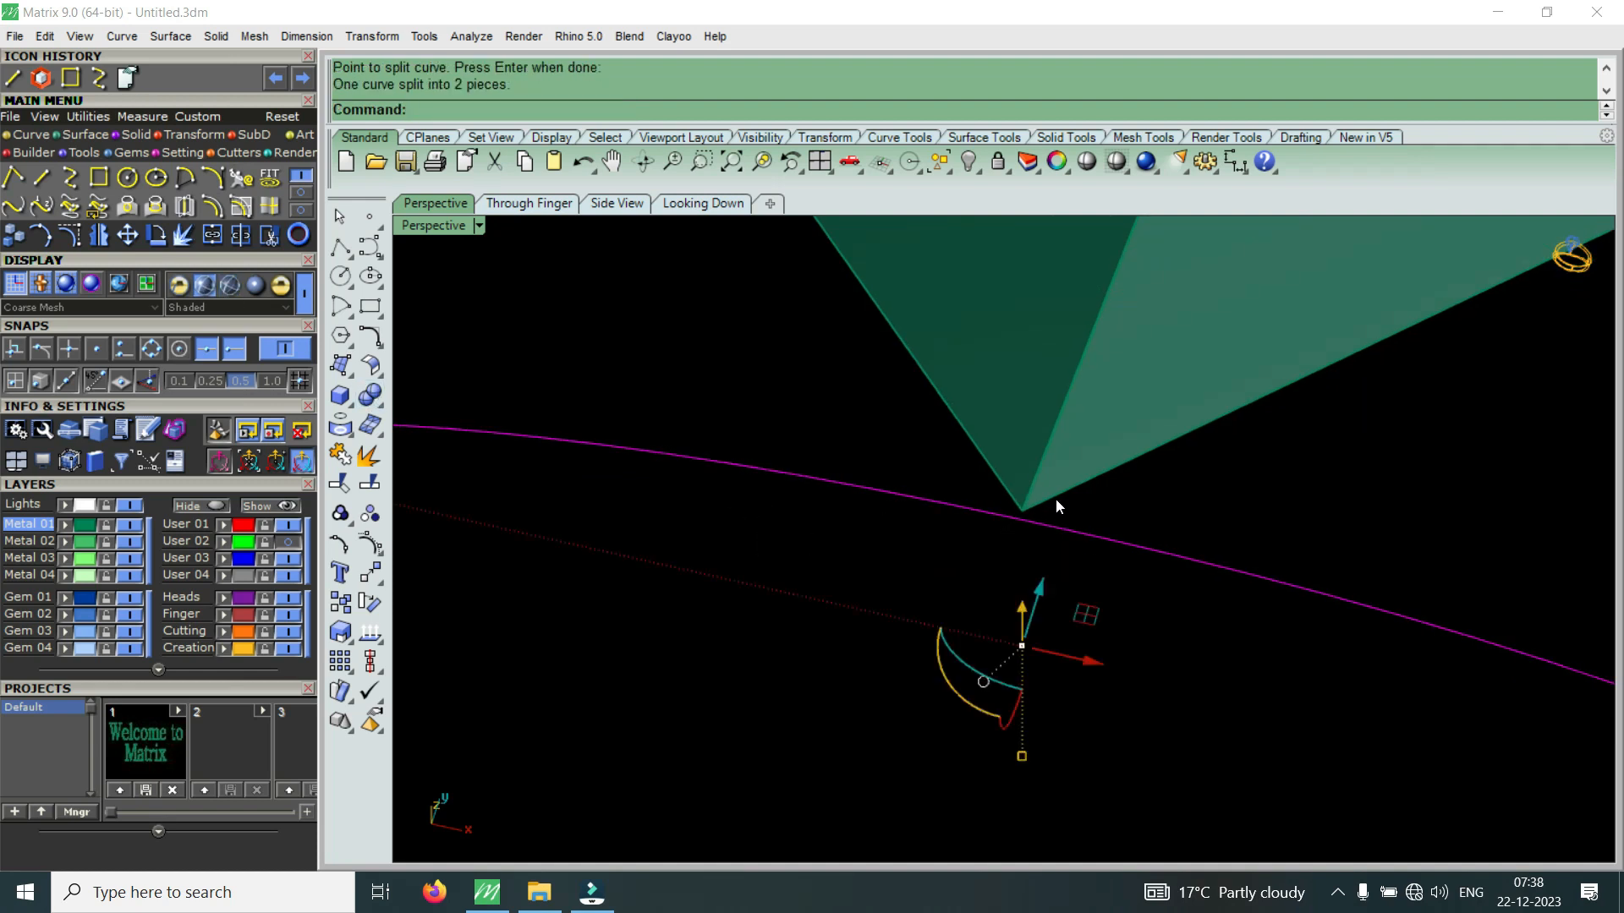
right_drag(1055, 499, 529, 448)
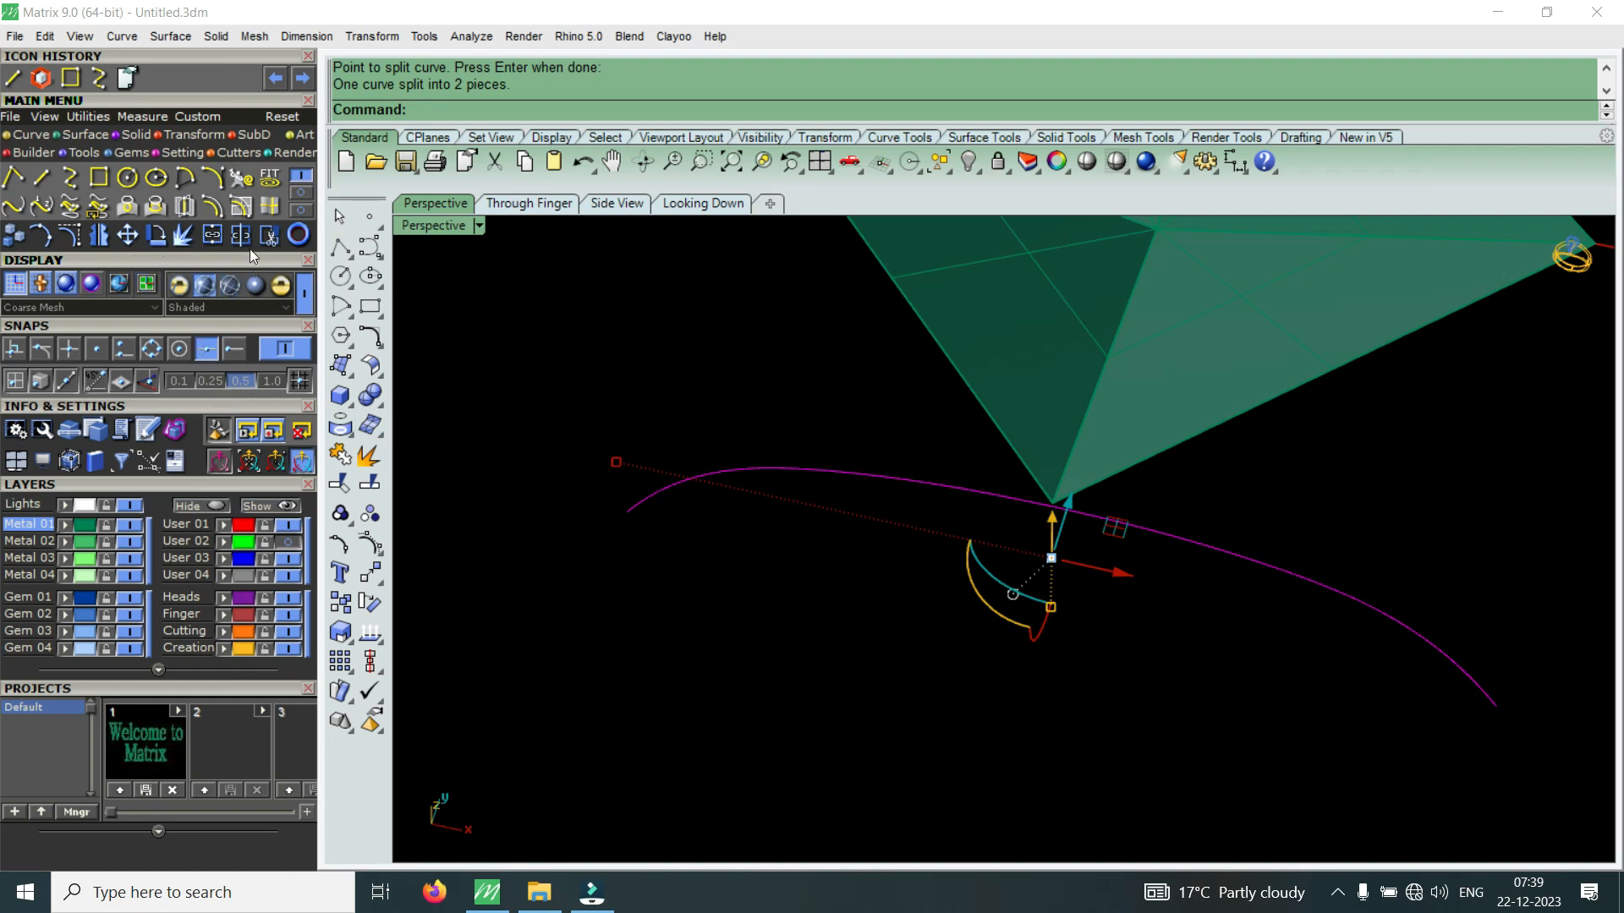
click(962, 488)
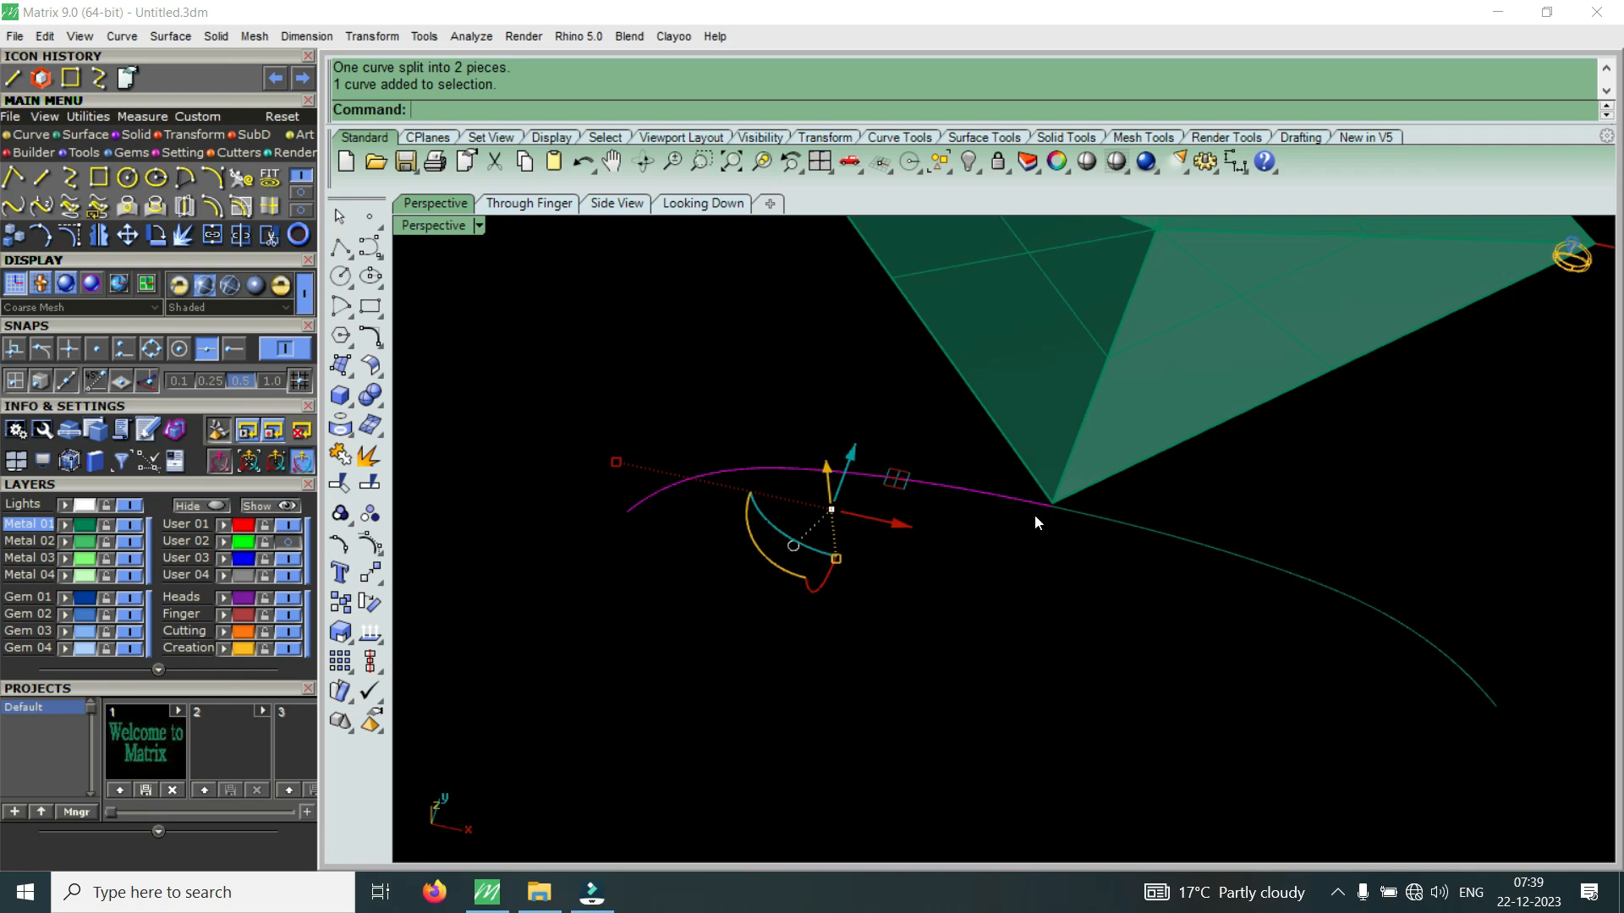
key(ctrl+z)
key(Escape)
Try splitting the whole arched curve again at a point picked beneath the diamond's corner
click(1000, 500)
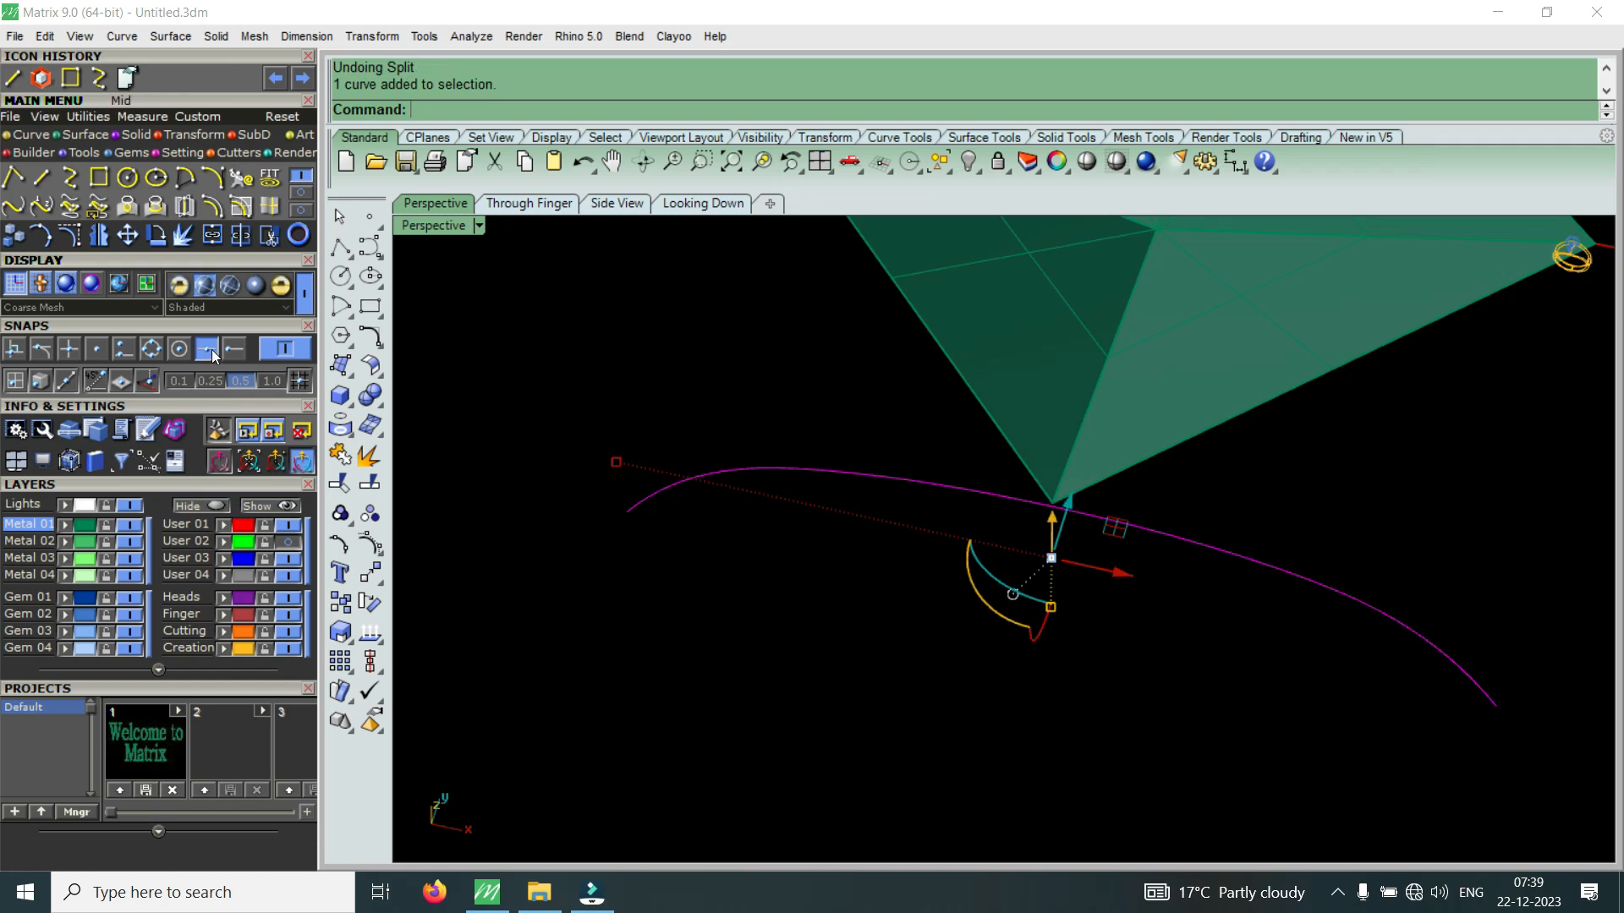
click(243, 238)
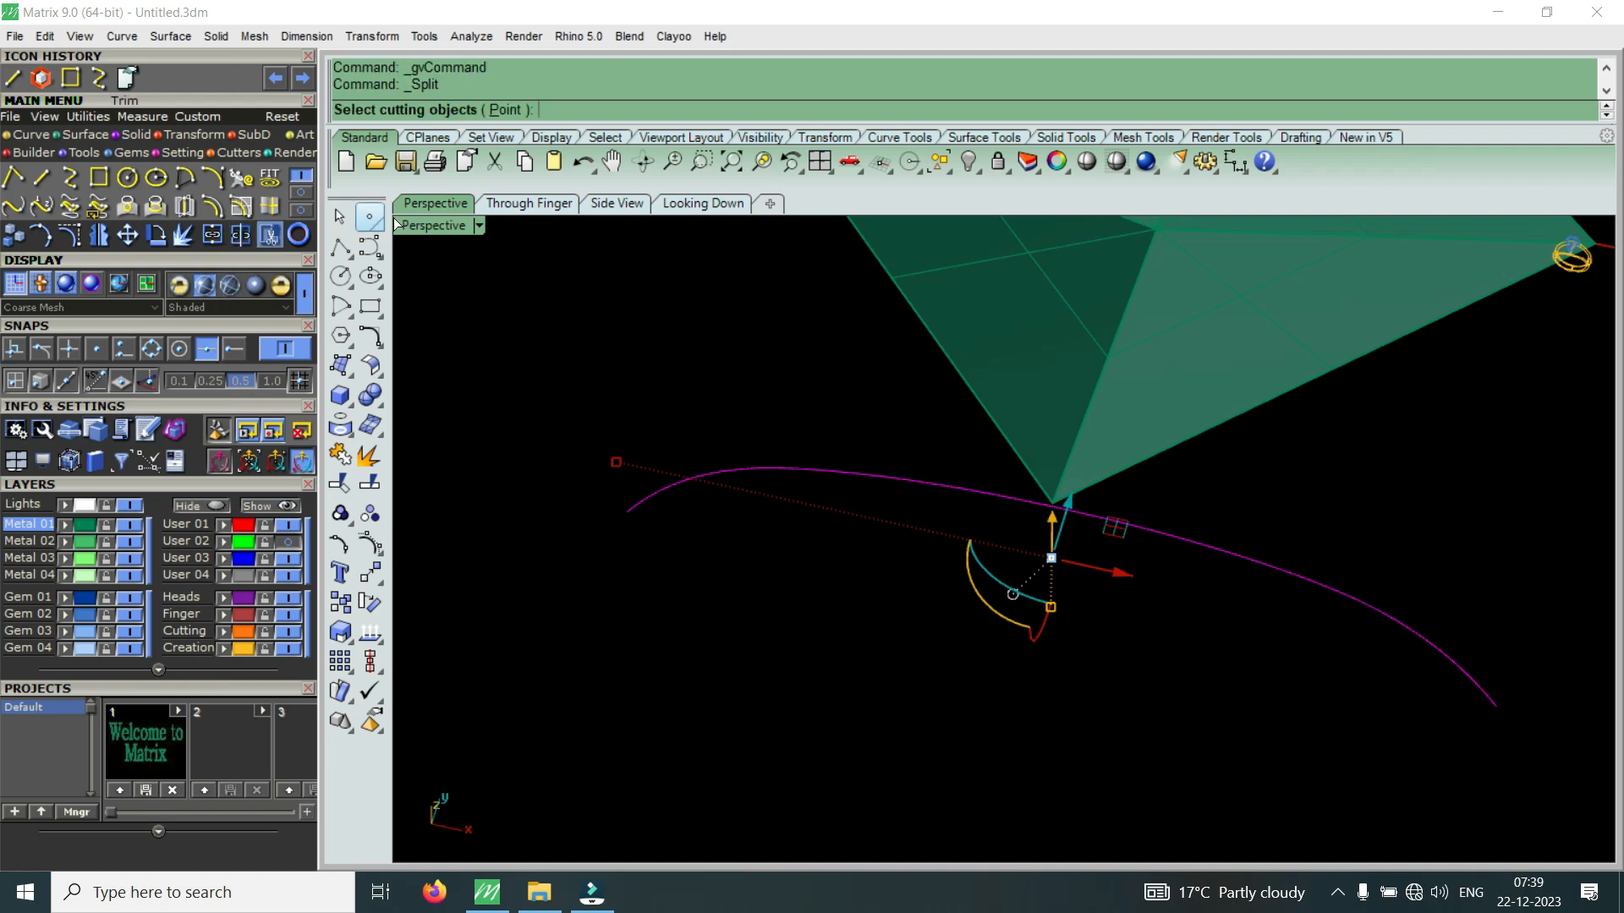
click(505, 110)
scroll(1094, 525, up, 2)
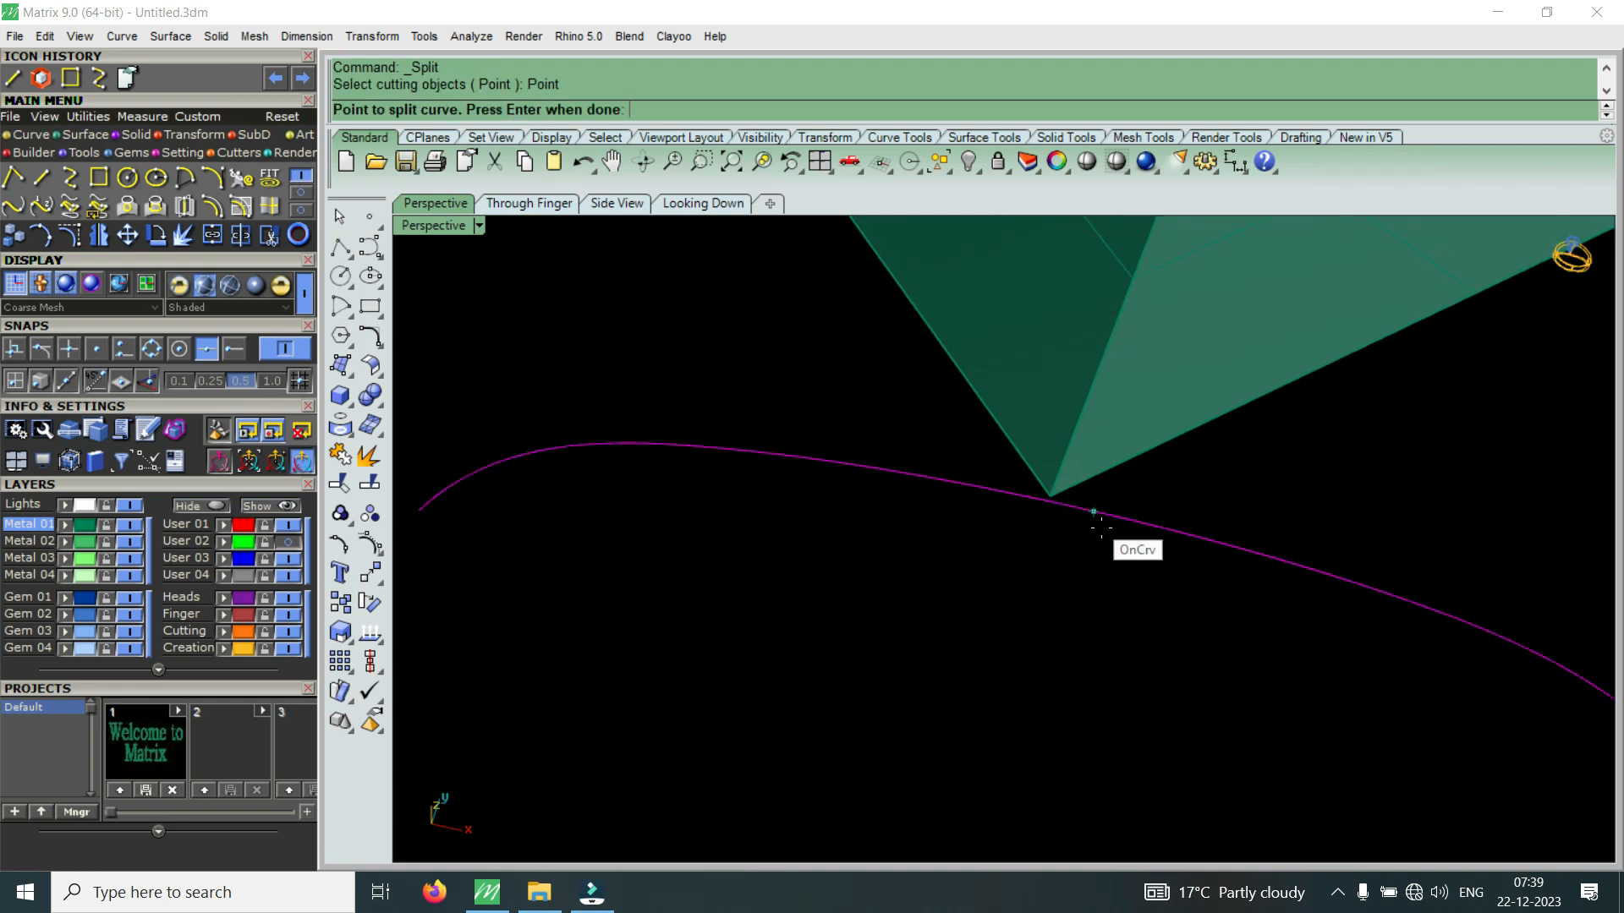
scroll(1101, 526, up, 1)
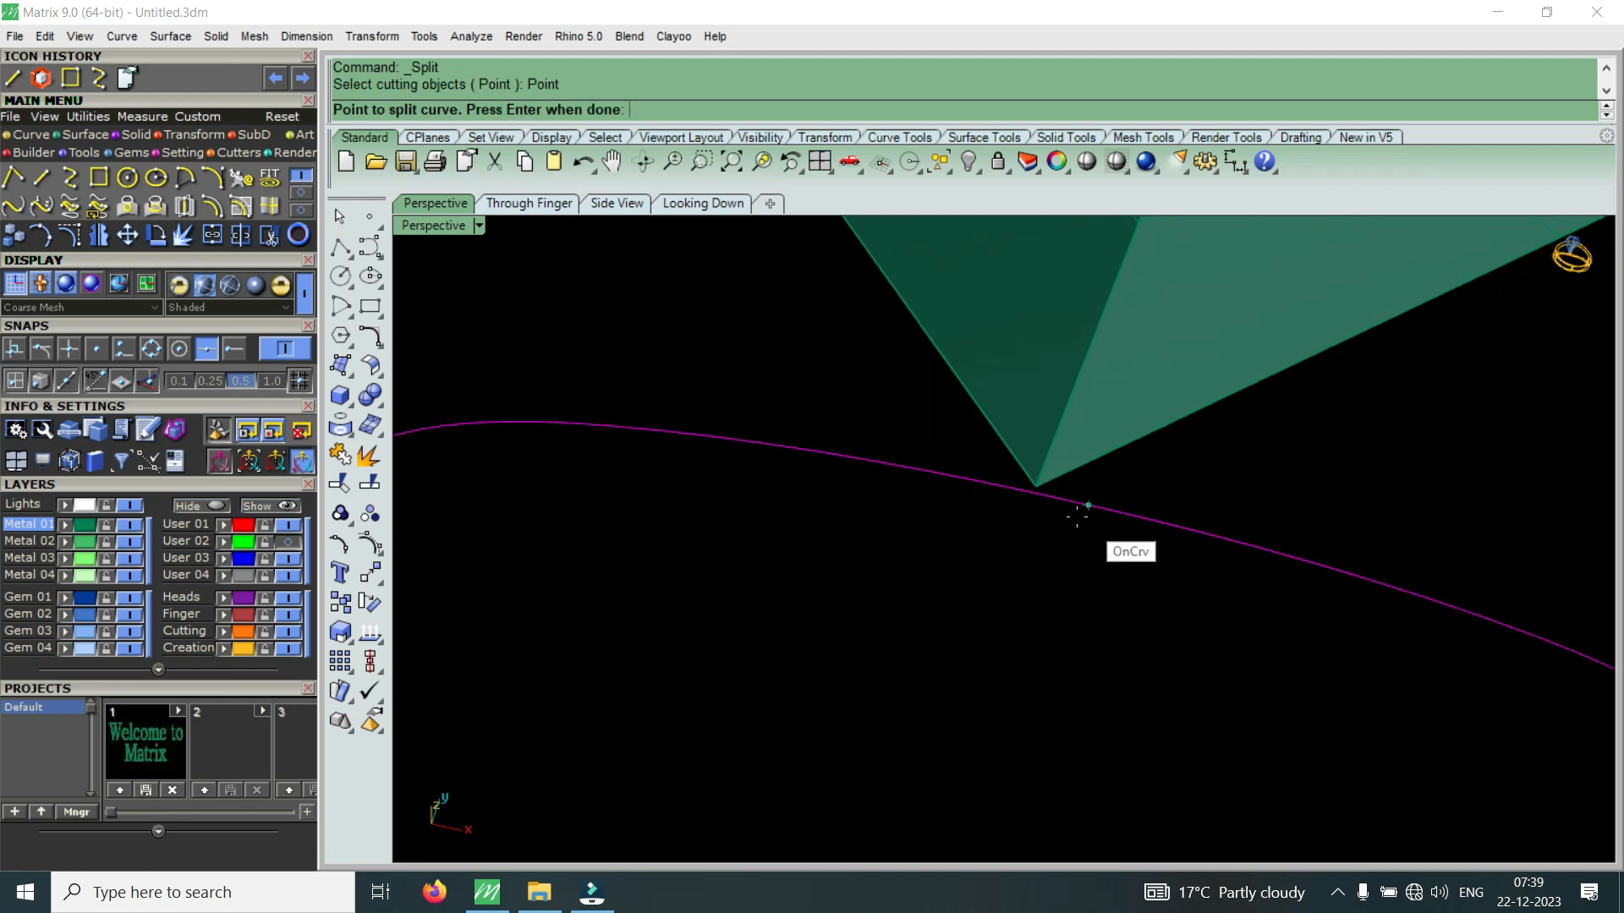
click(1033, 494)
key(Return)
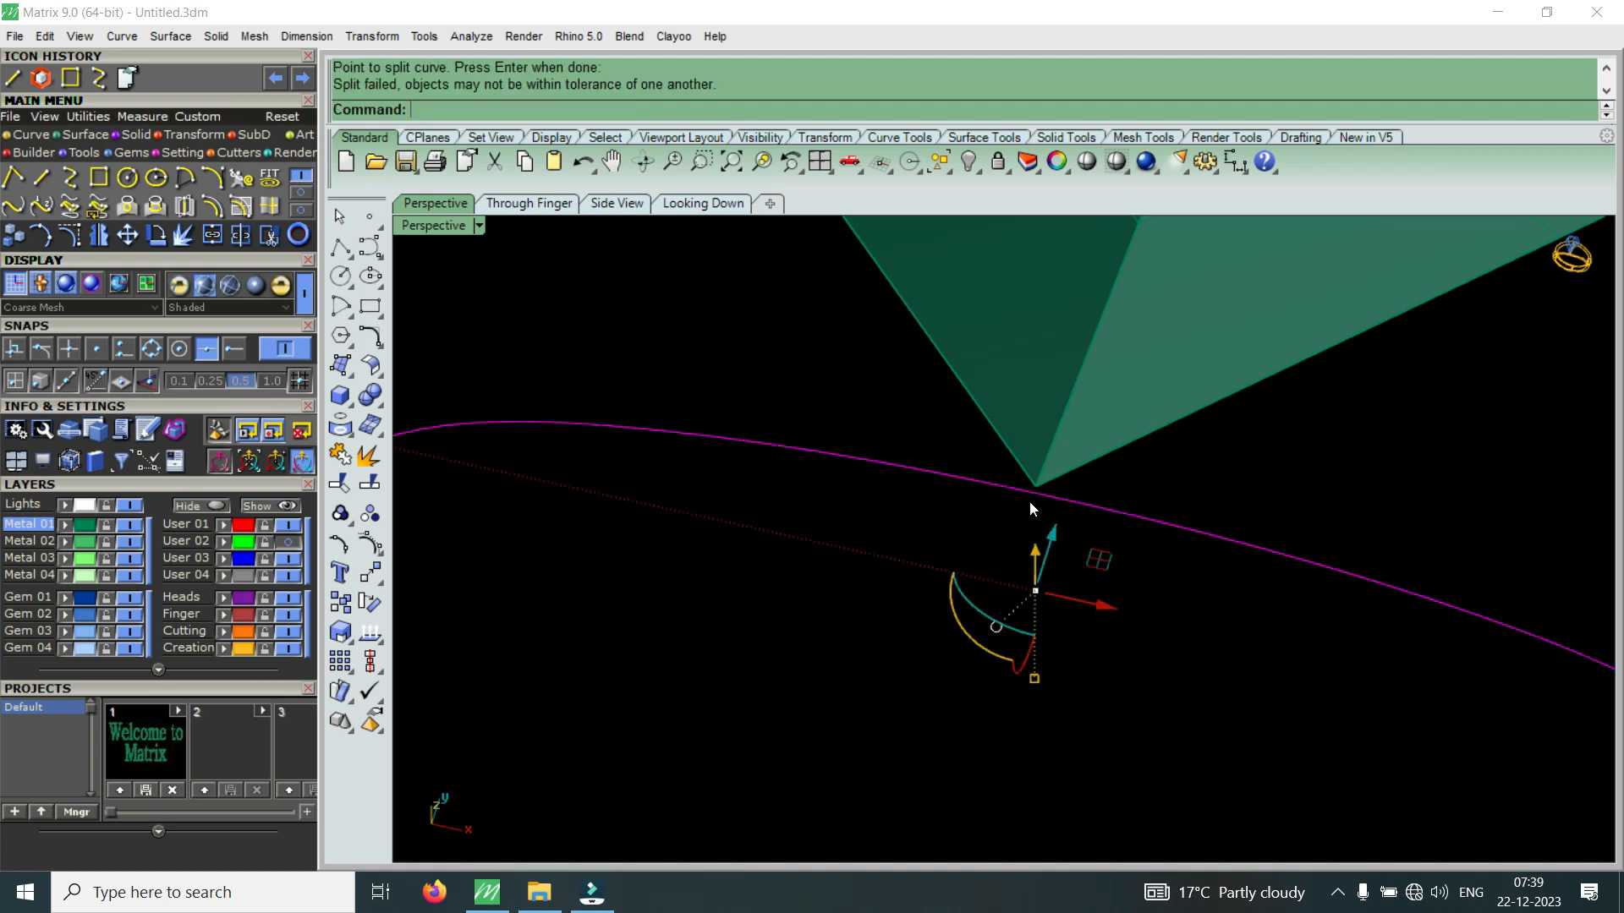
key(Escape)
Split the arched curve into two halves at its midpoint using the Point option
click(969, 479)
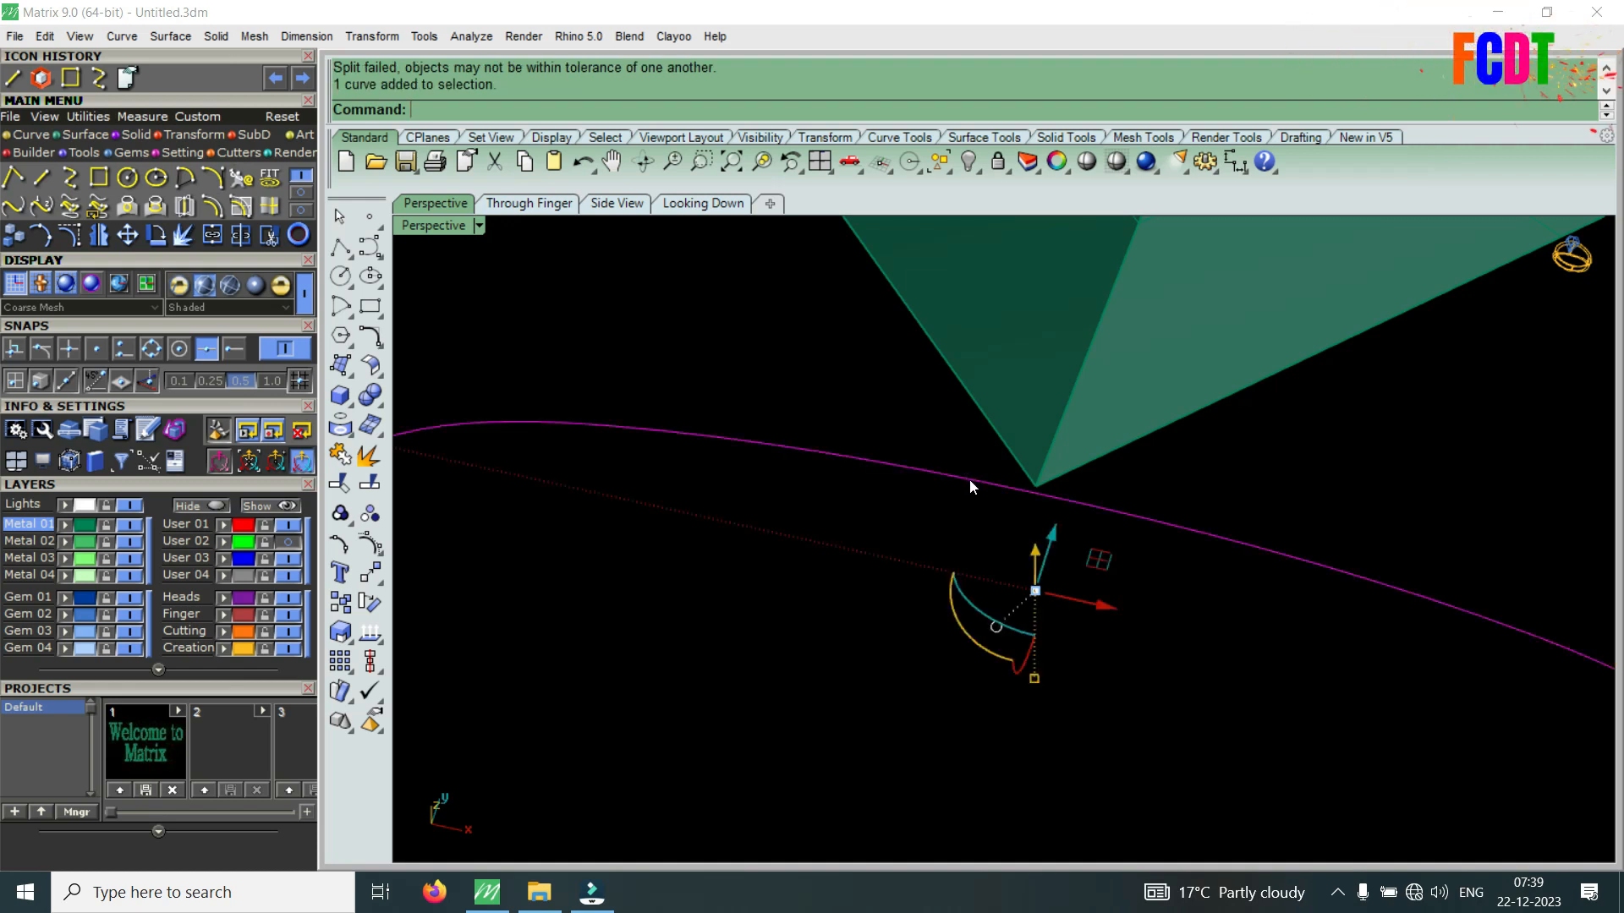
scroll(994, 493, down, 4)
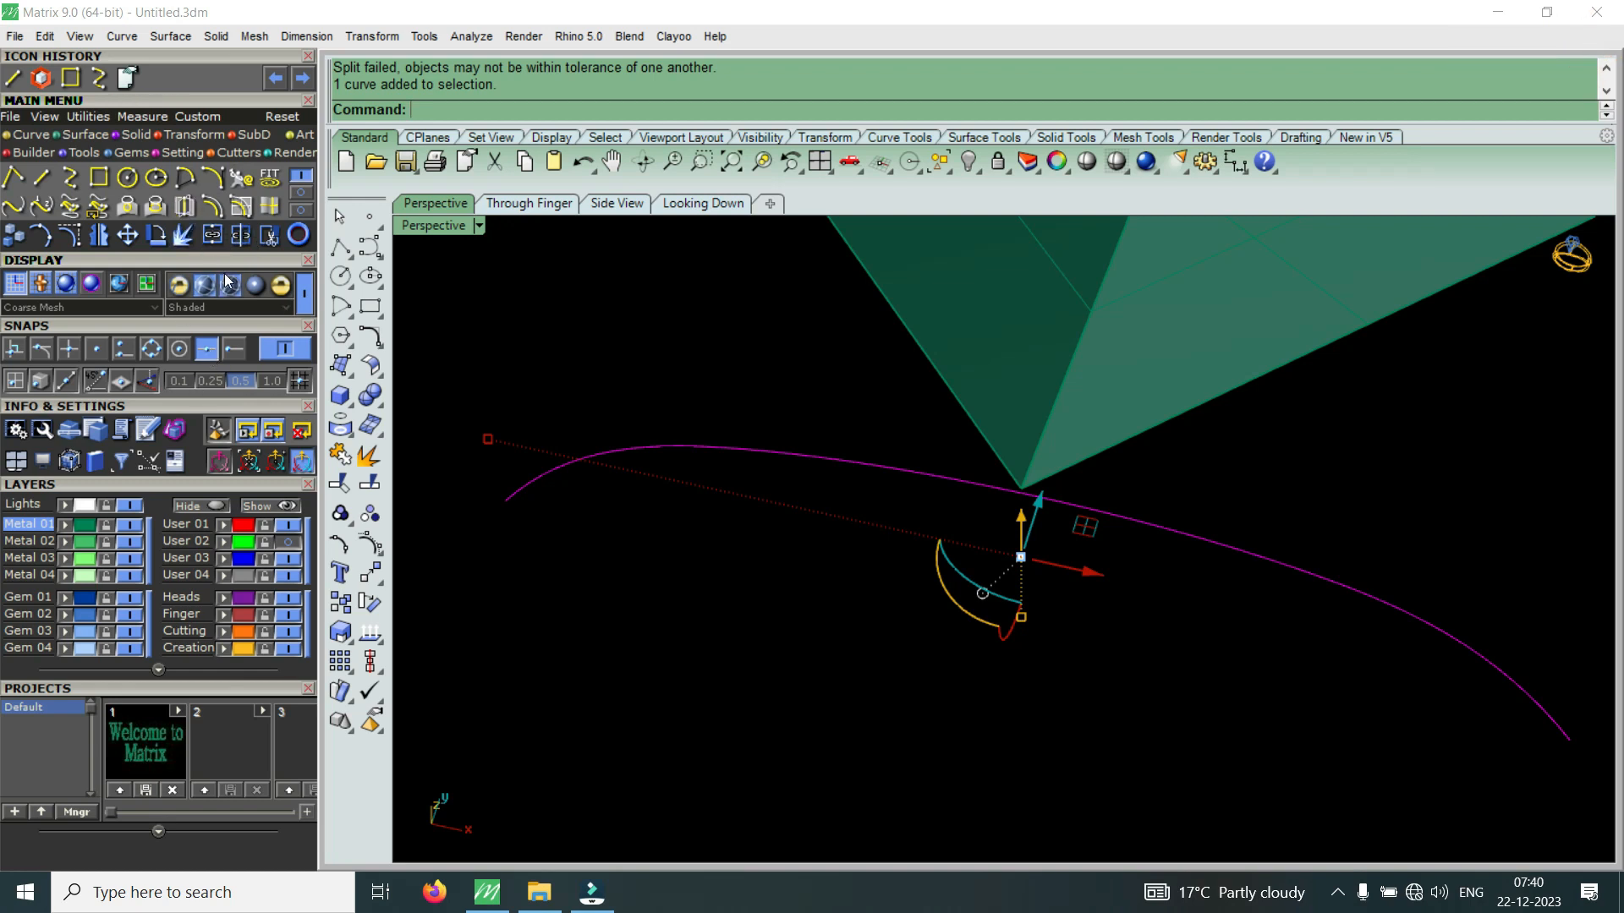
click(242, 235)
click(508, 111)
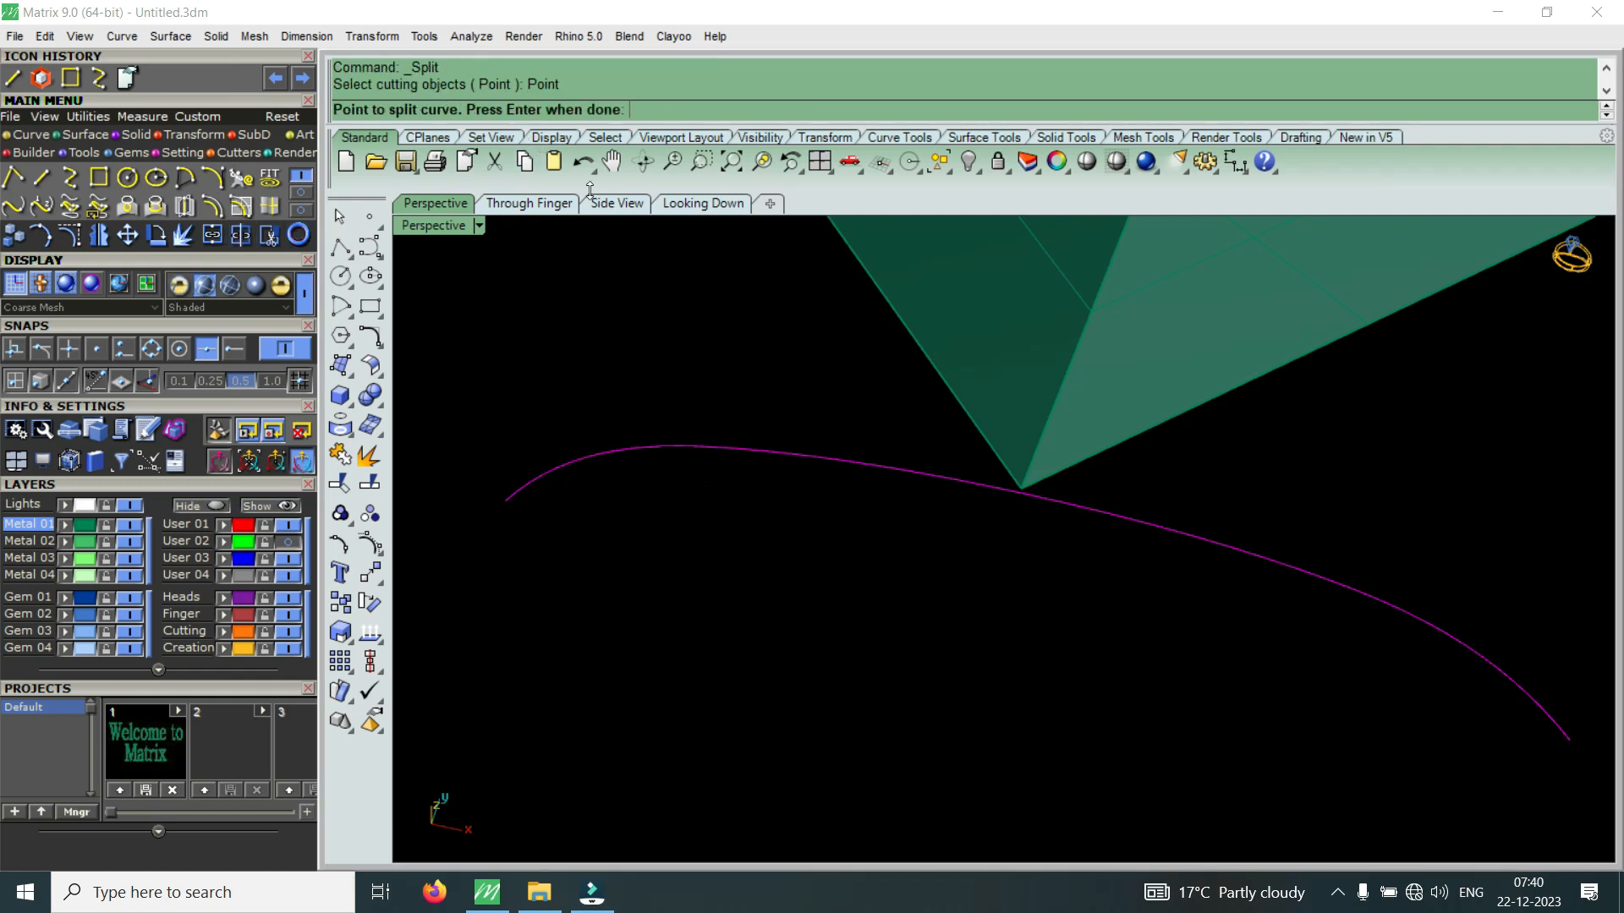
scroll(1023, 490, up, 3)
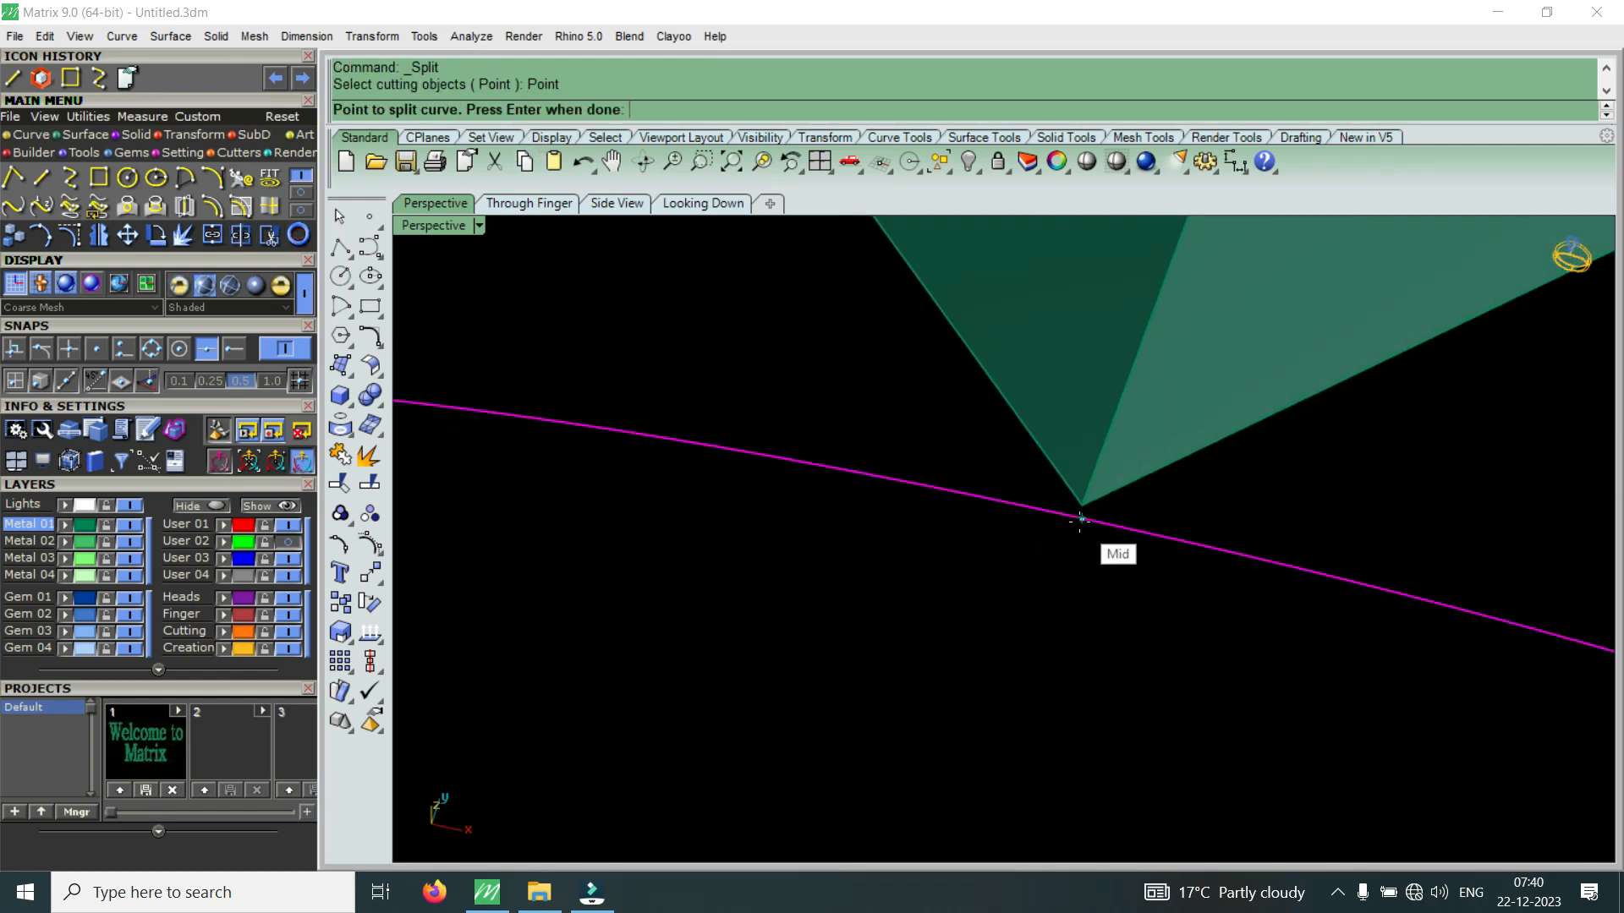
click(1080, 517)
key(Return)
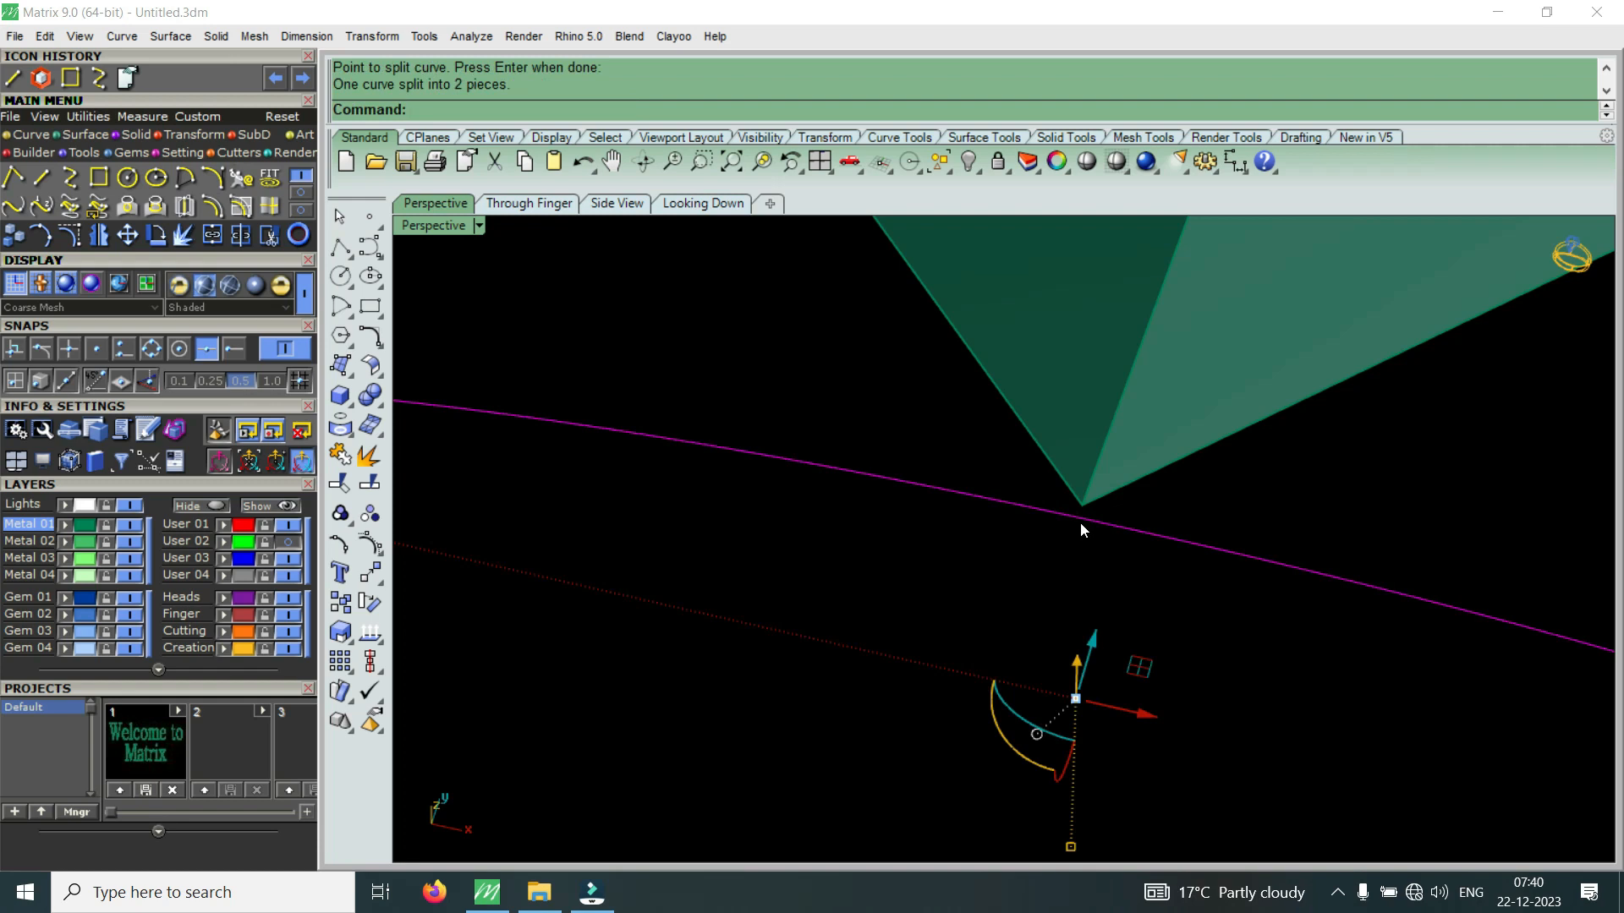
click(1087, 520)
scroll(1016, 492, down, 2)
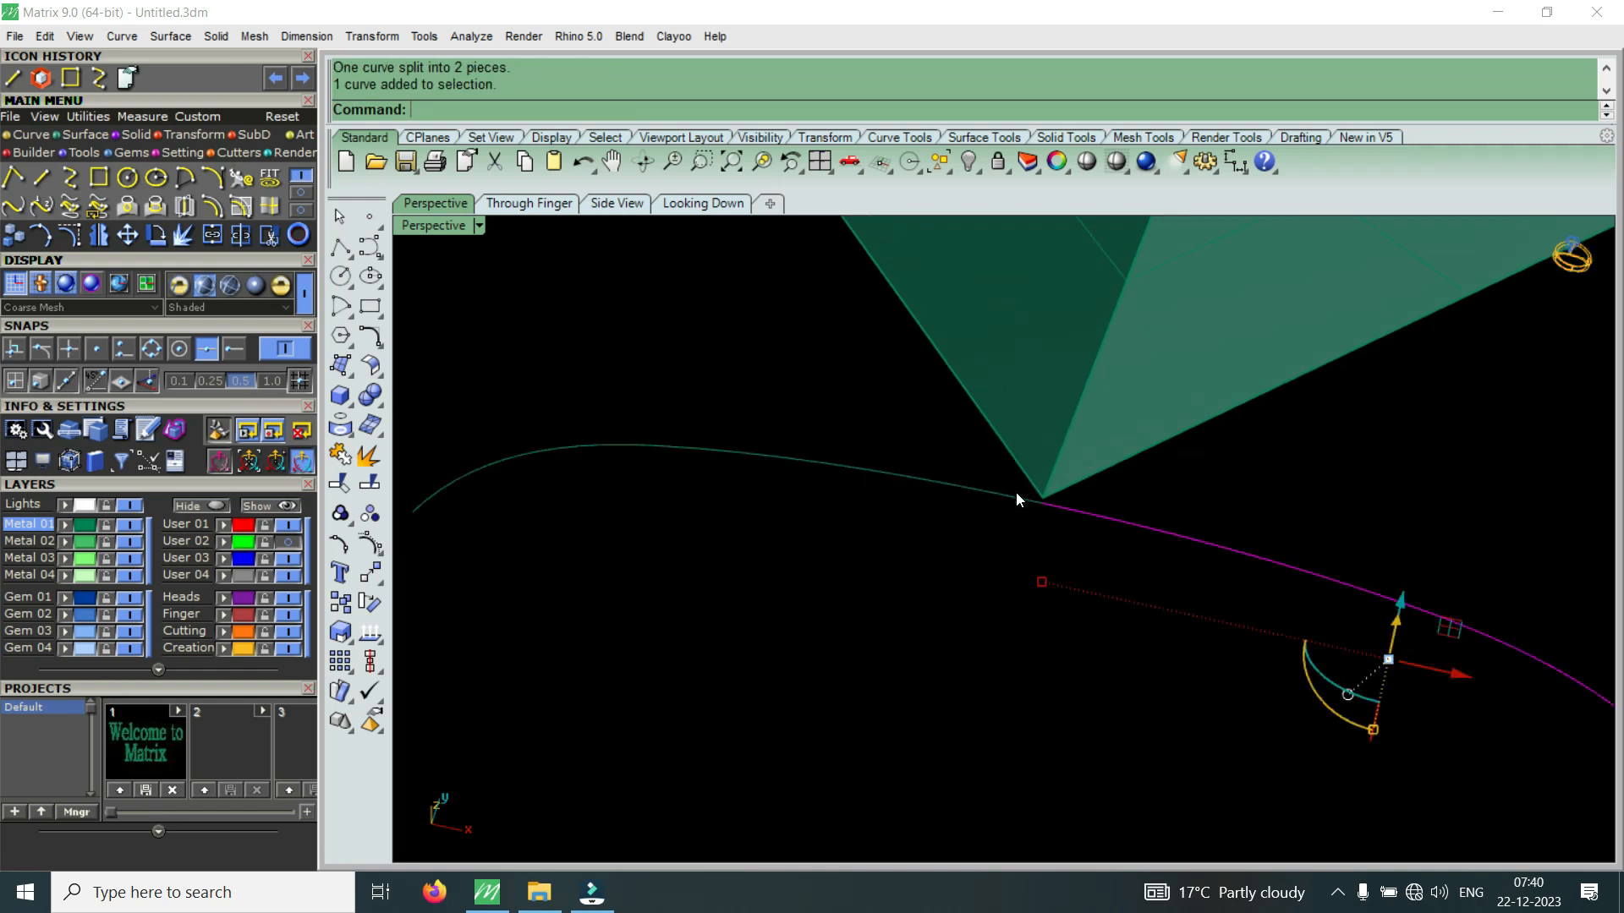
key(Escape)
scroll(1015, 499, down, 1)
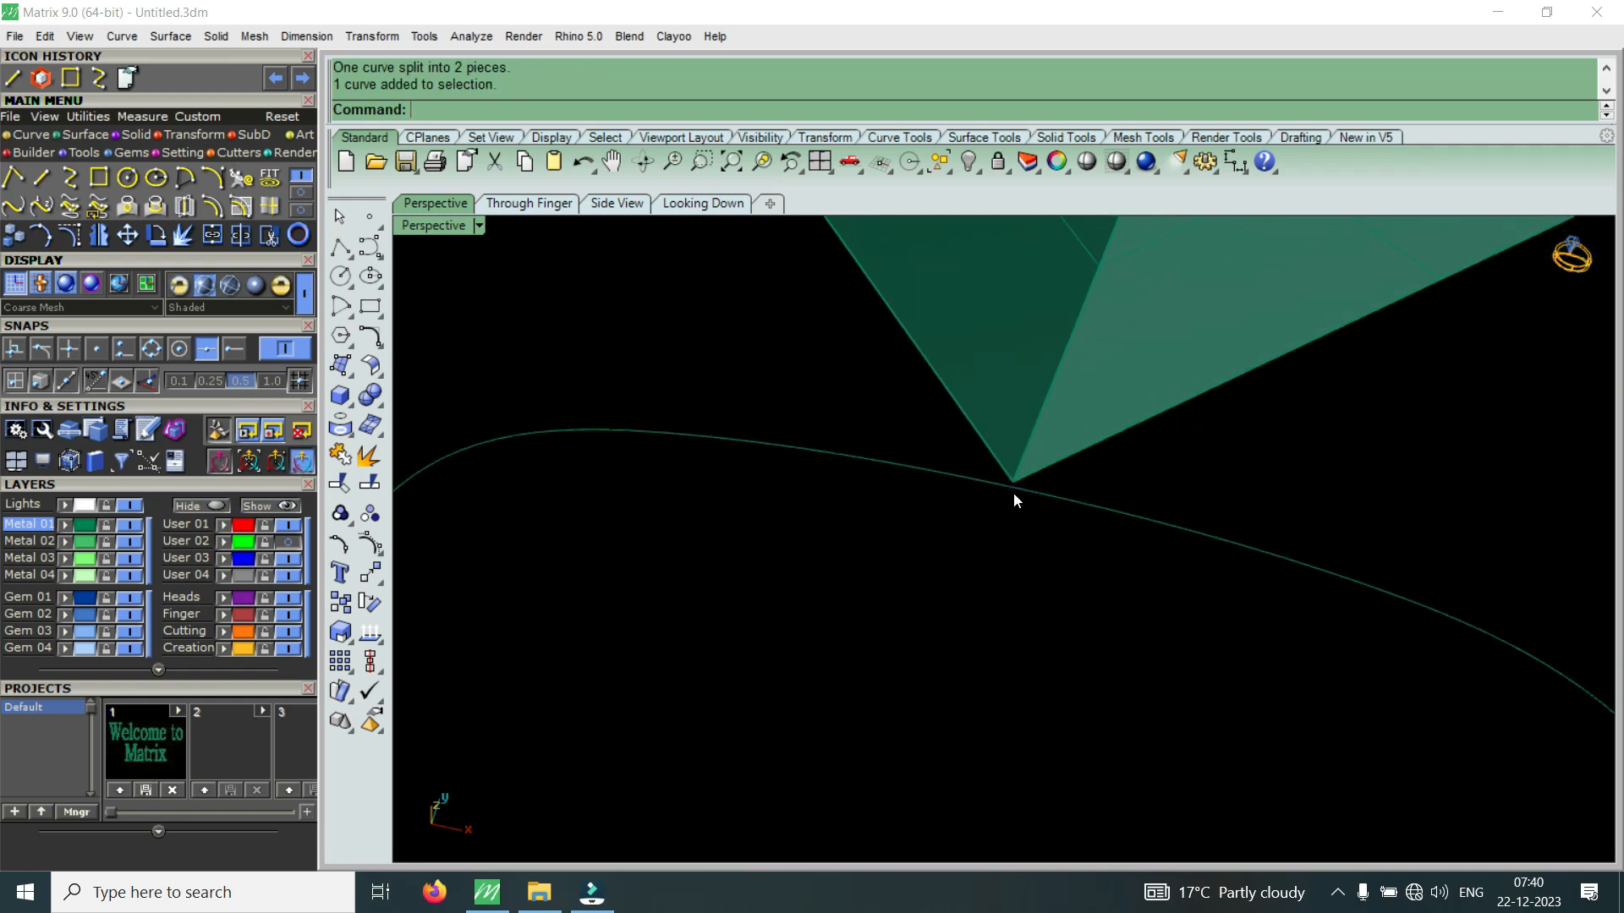
Move both arch halves together from their shared split point onto the diamond's nearest corner
right_drag(931, 535, 1015, 442)
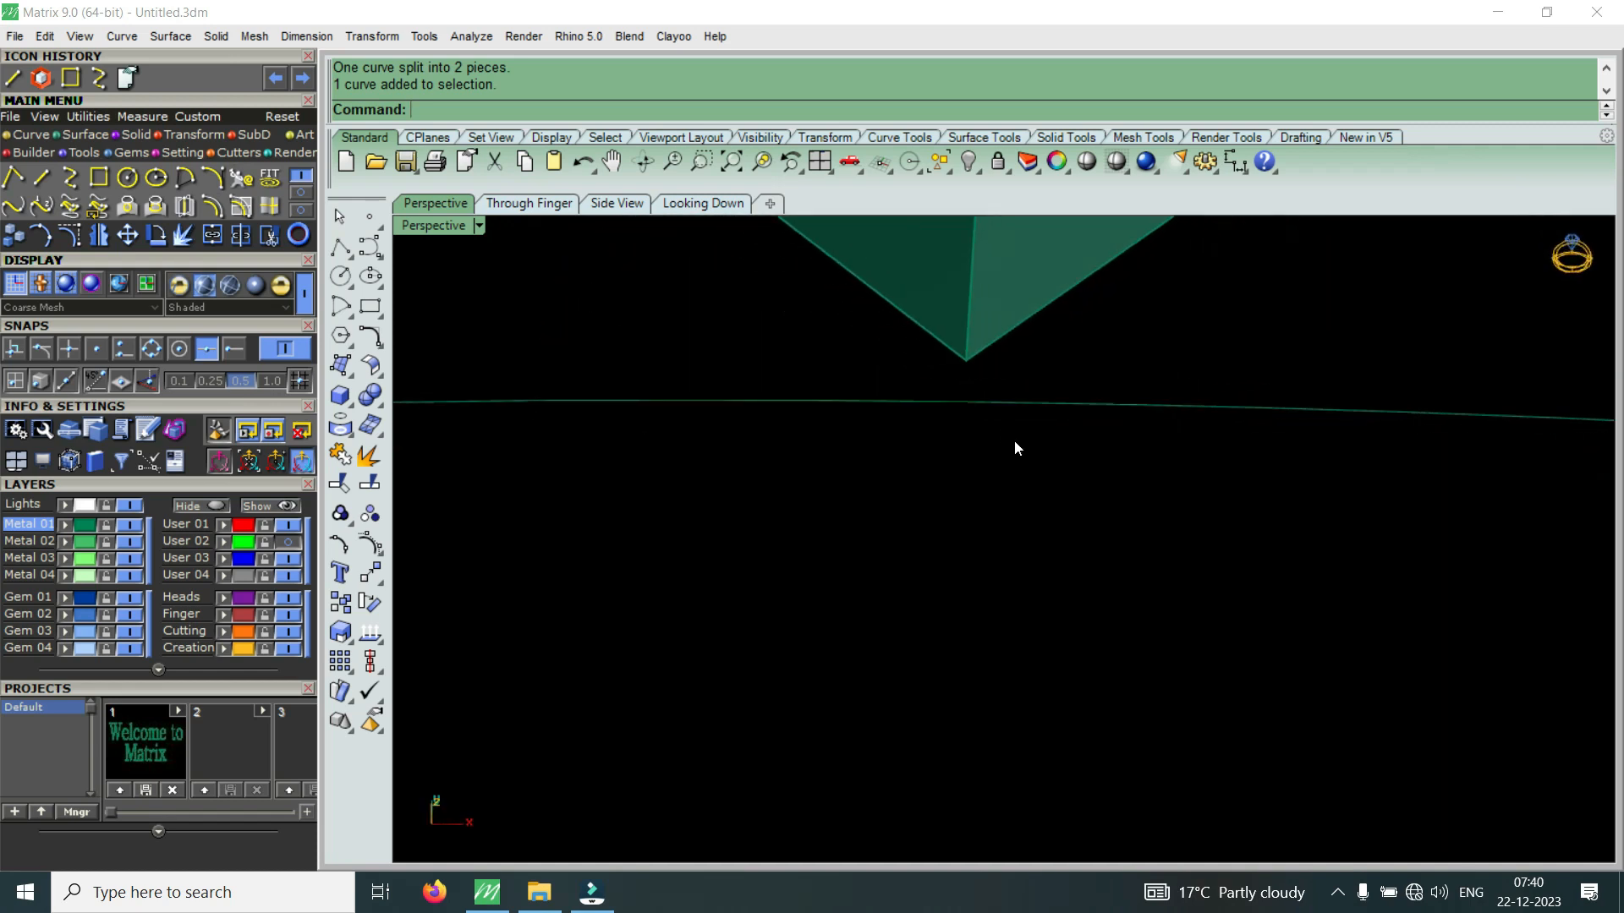
drag(957, 416, 937, 387)
scroll(968, 390, up, 4)
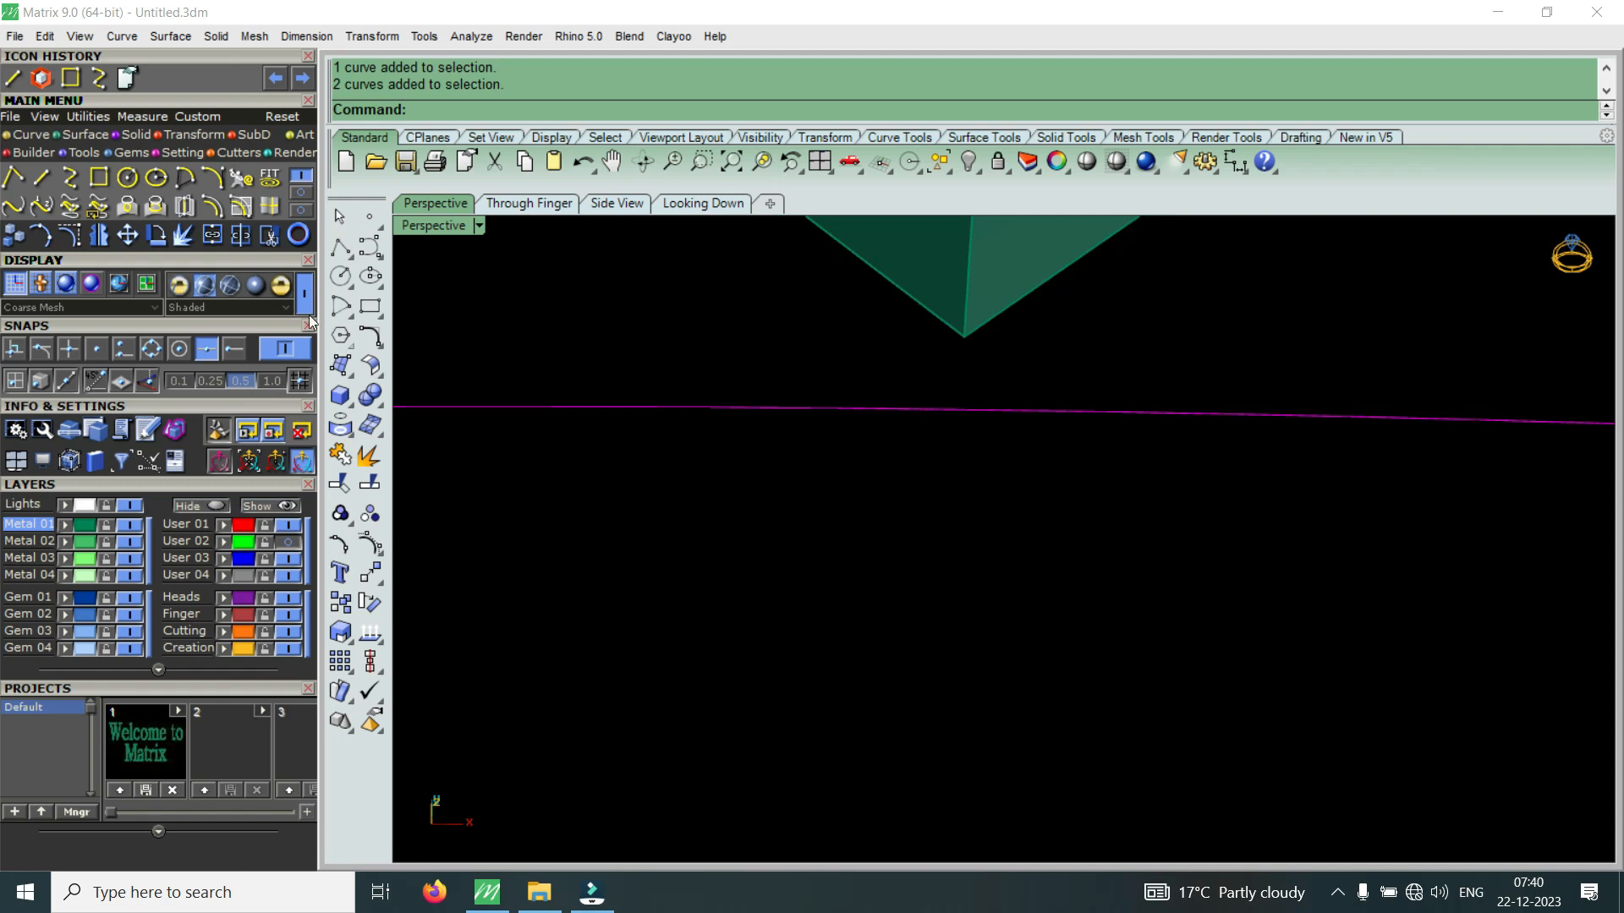
click(129, 241)
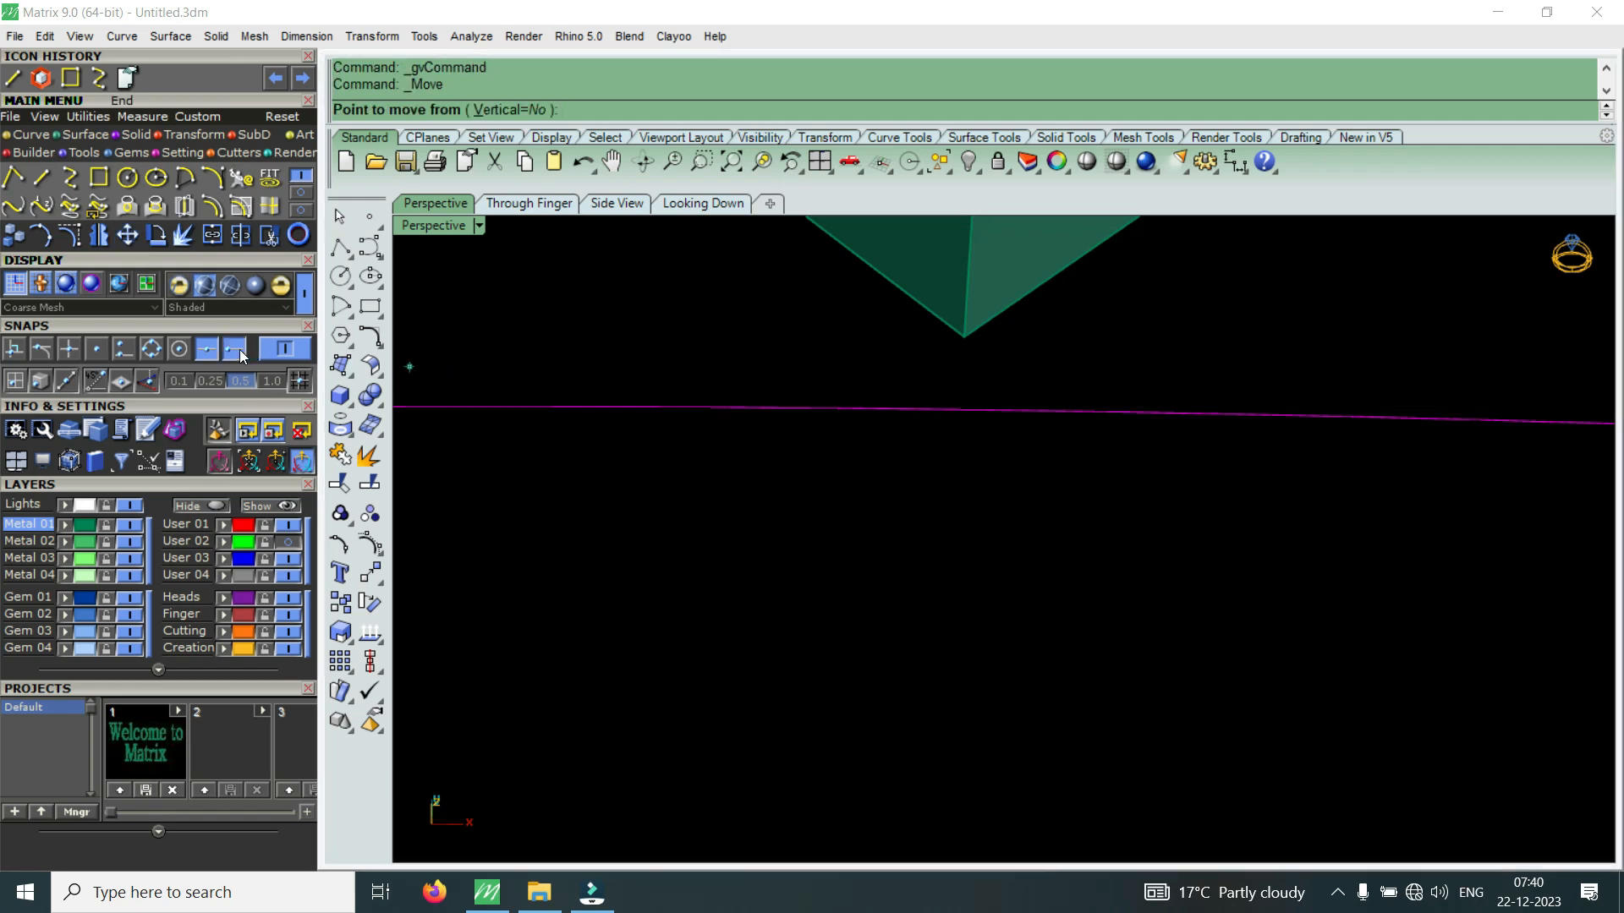
click(965, 409)
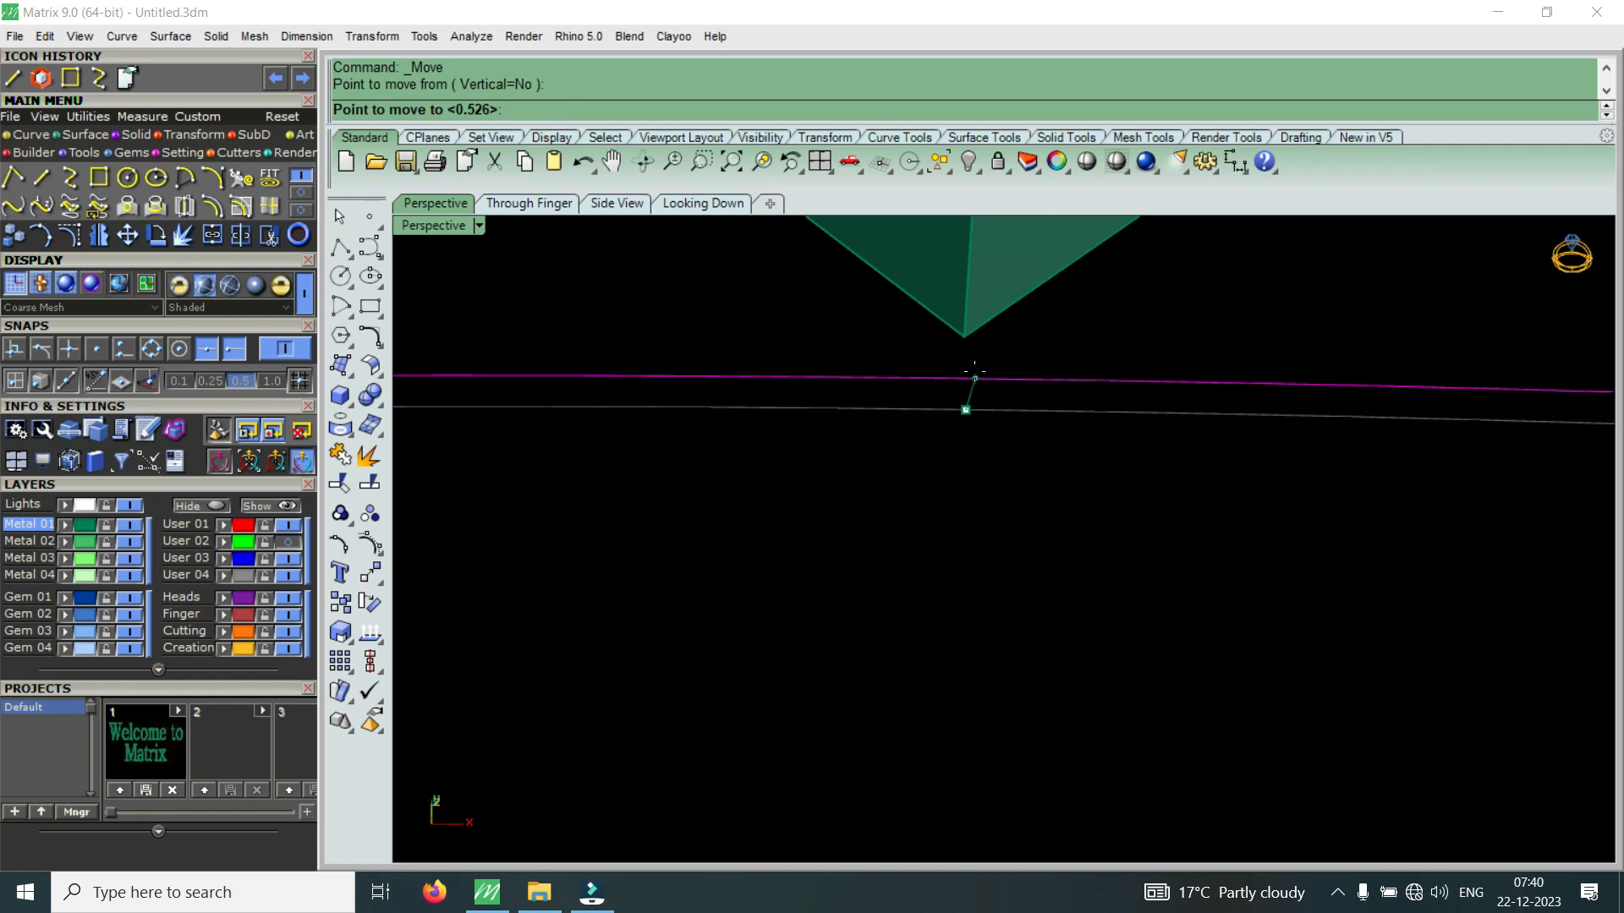
click(965, 335)
scroll(963, 445, down, 15)
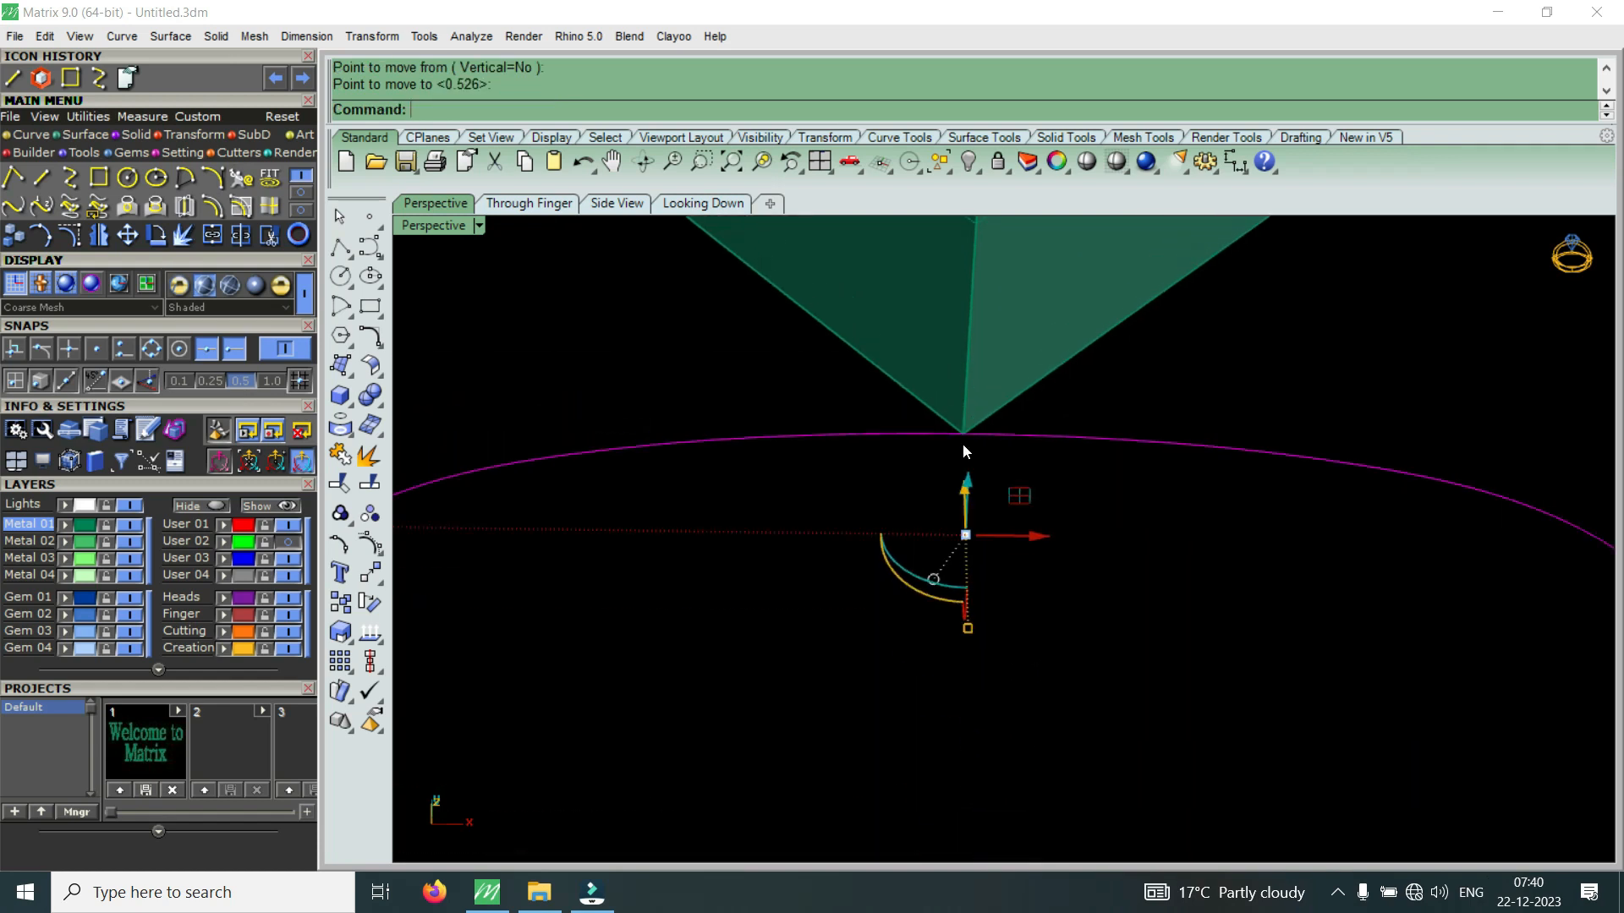
right_drag(987, 453, 885, 471)
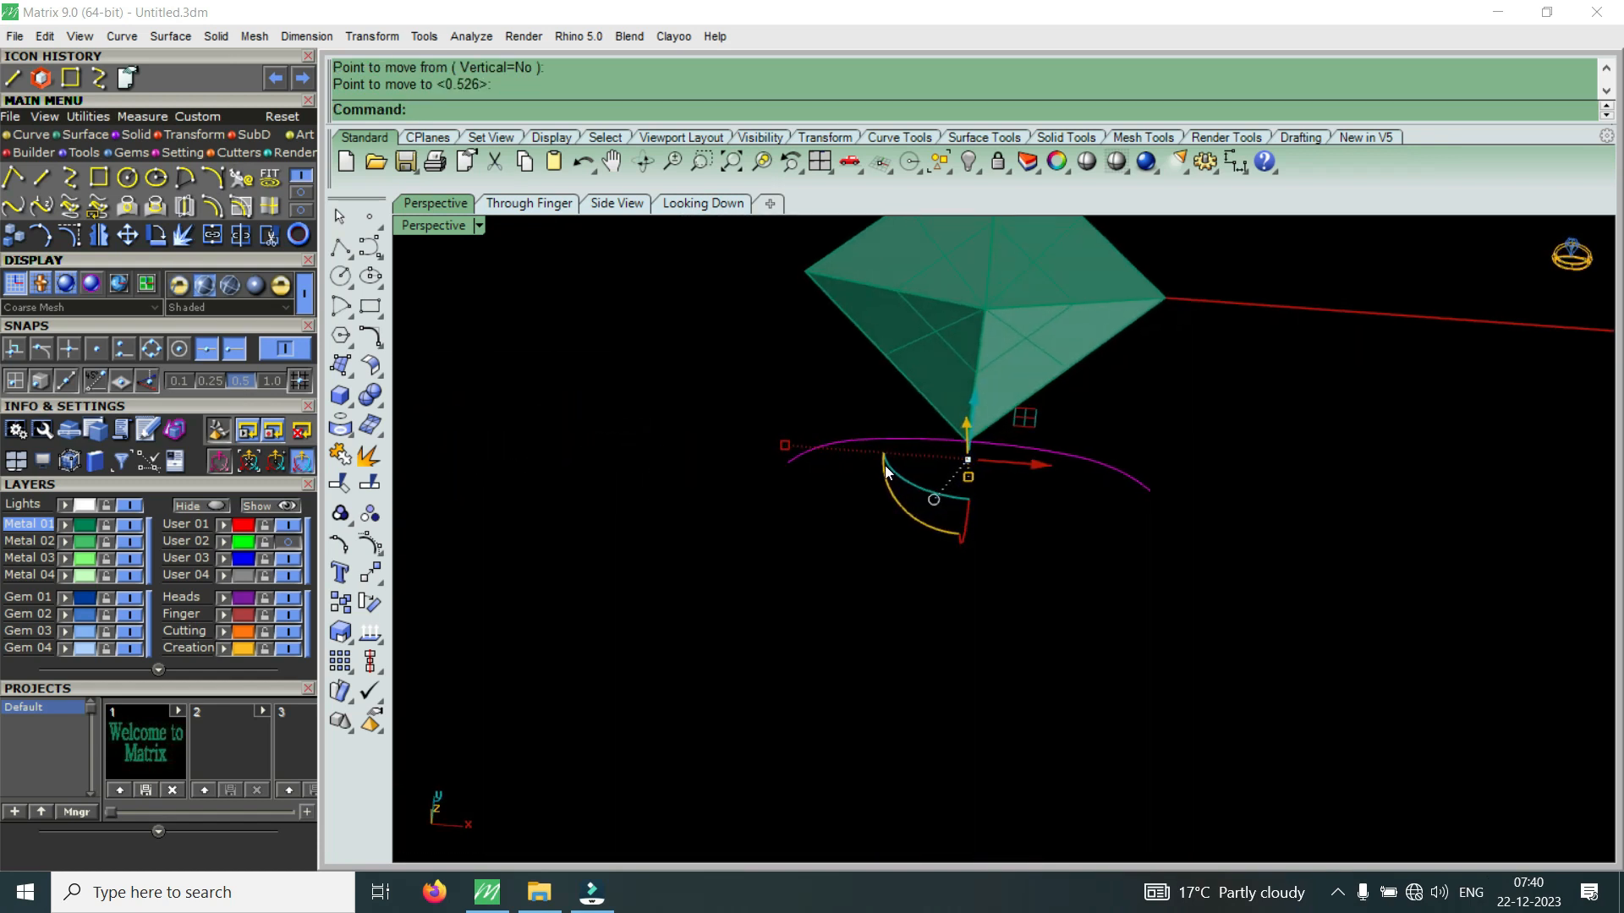
Polar array the two arch halves around the origin with 4 items over a 360-degree fill angle
double_click(447, 227)
click(195, 136)
click(241, 178)
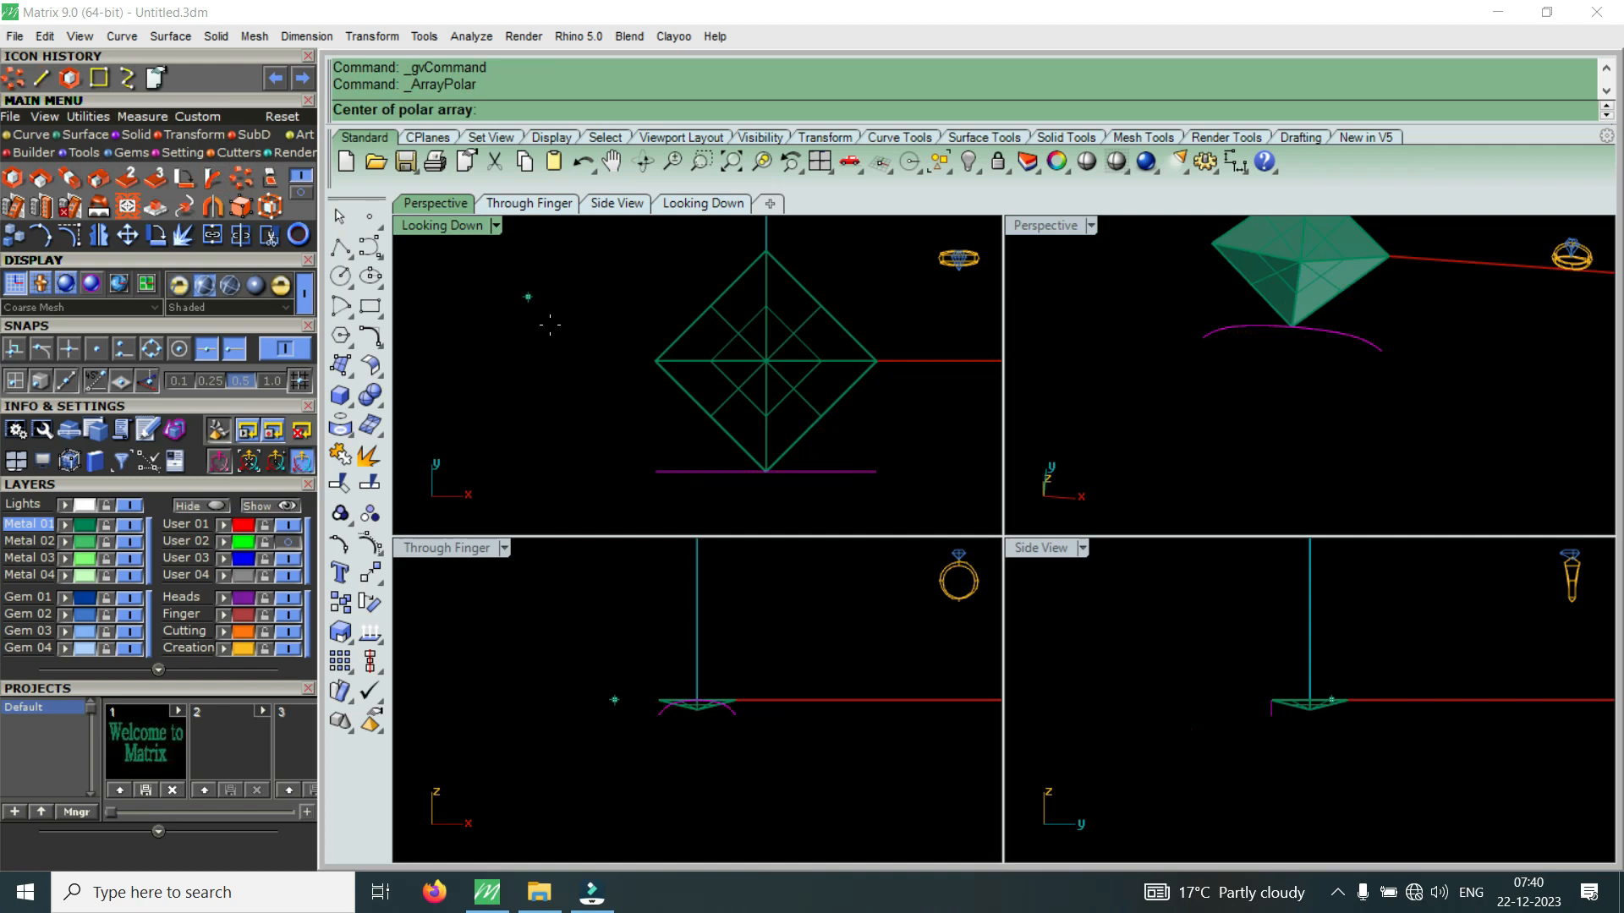
text(0)
key(Return)
text(4)
key(Return)
key(Return)
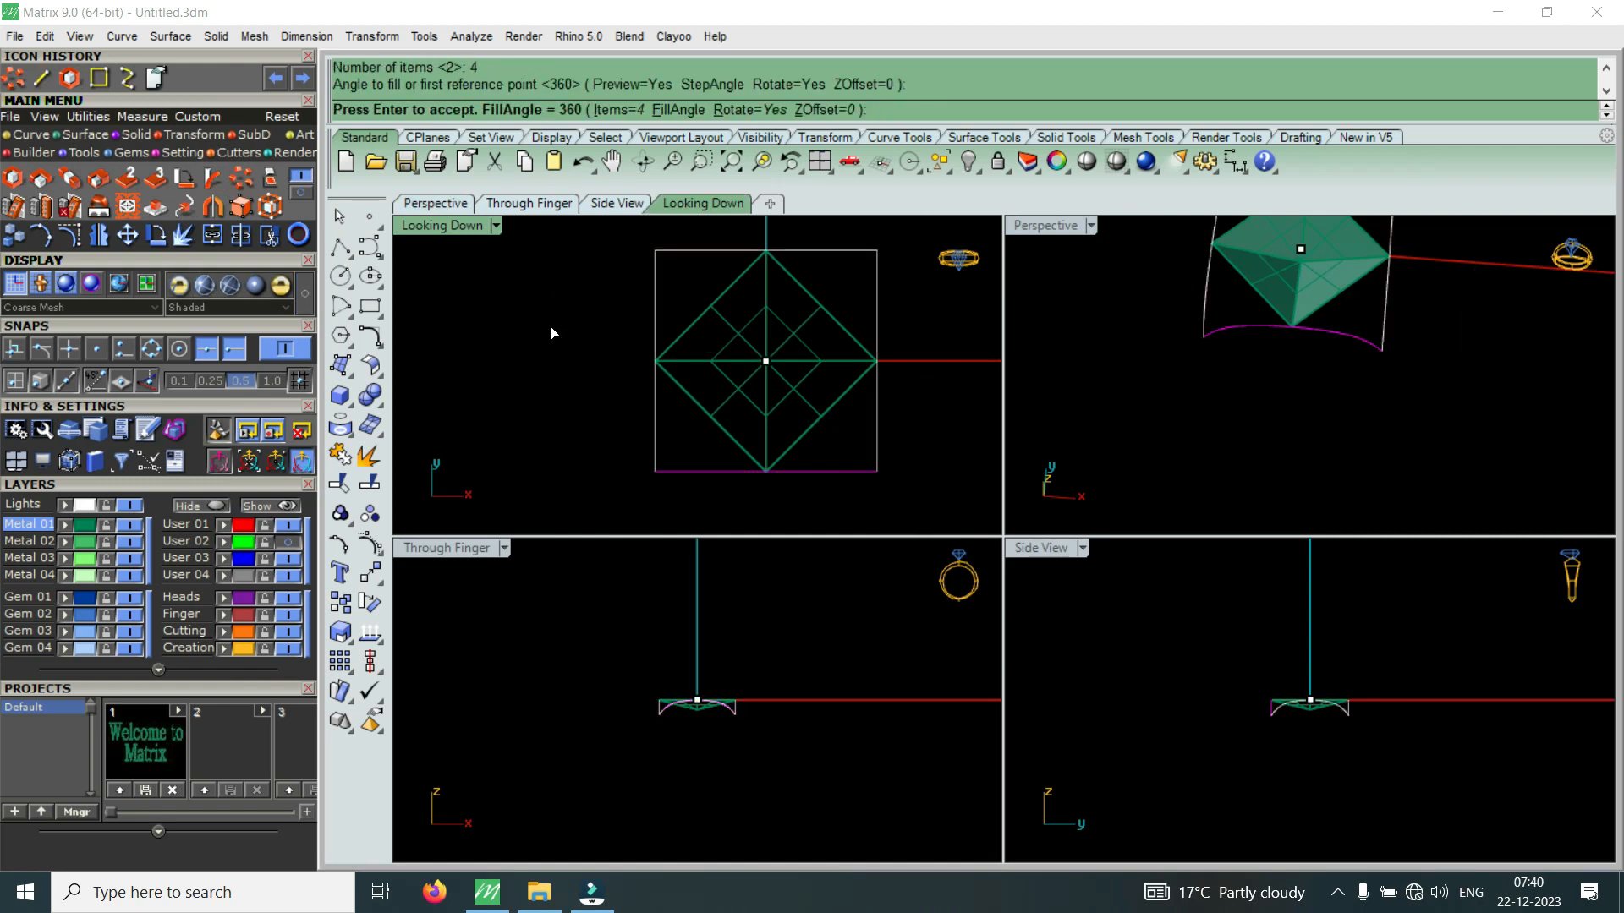
key(Return)
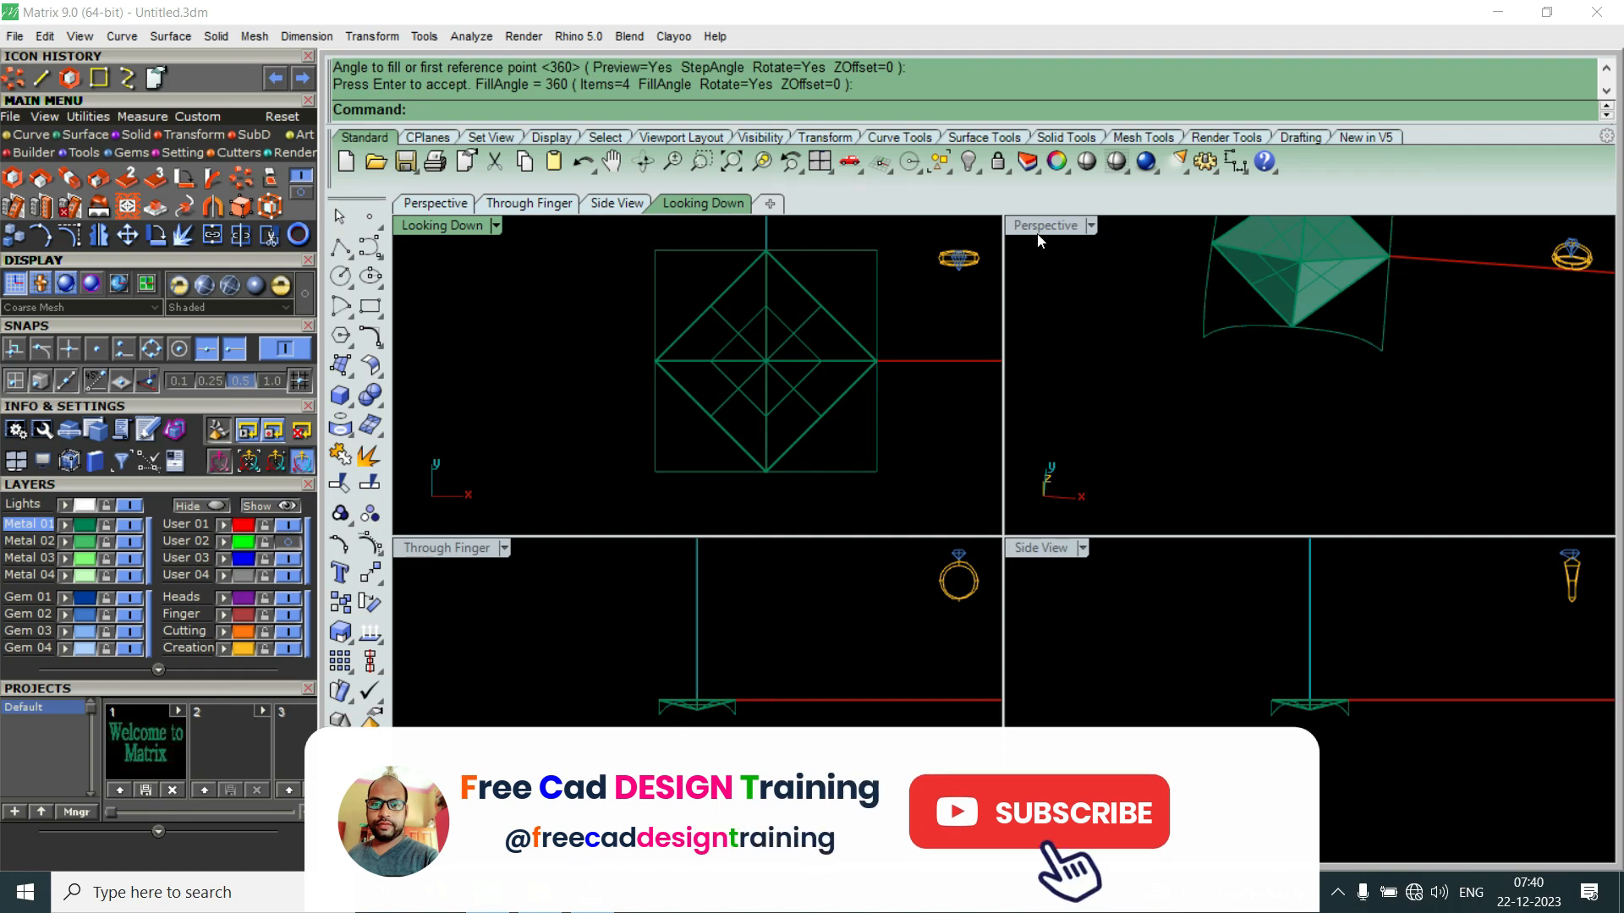
Create a Sweep2 corner surface along two adjoining arch halves, using the diamond's surface edge between them as the cross section
double_click(1042, 227)
scroll(1064, 443, up, 5)
right_drag(953, 459, 969, 658)
scroll(1007, 604, down, 7)
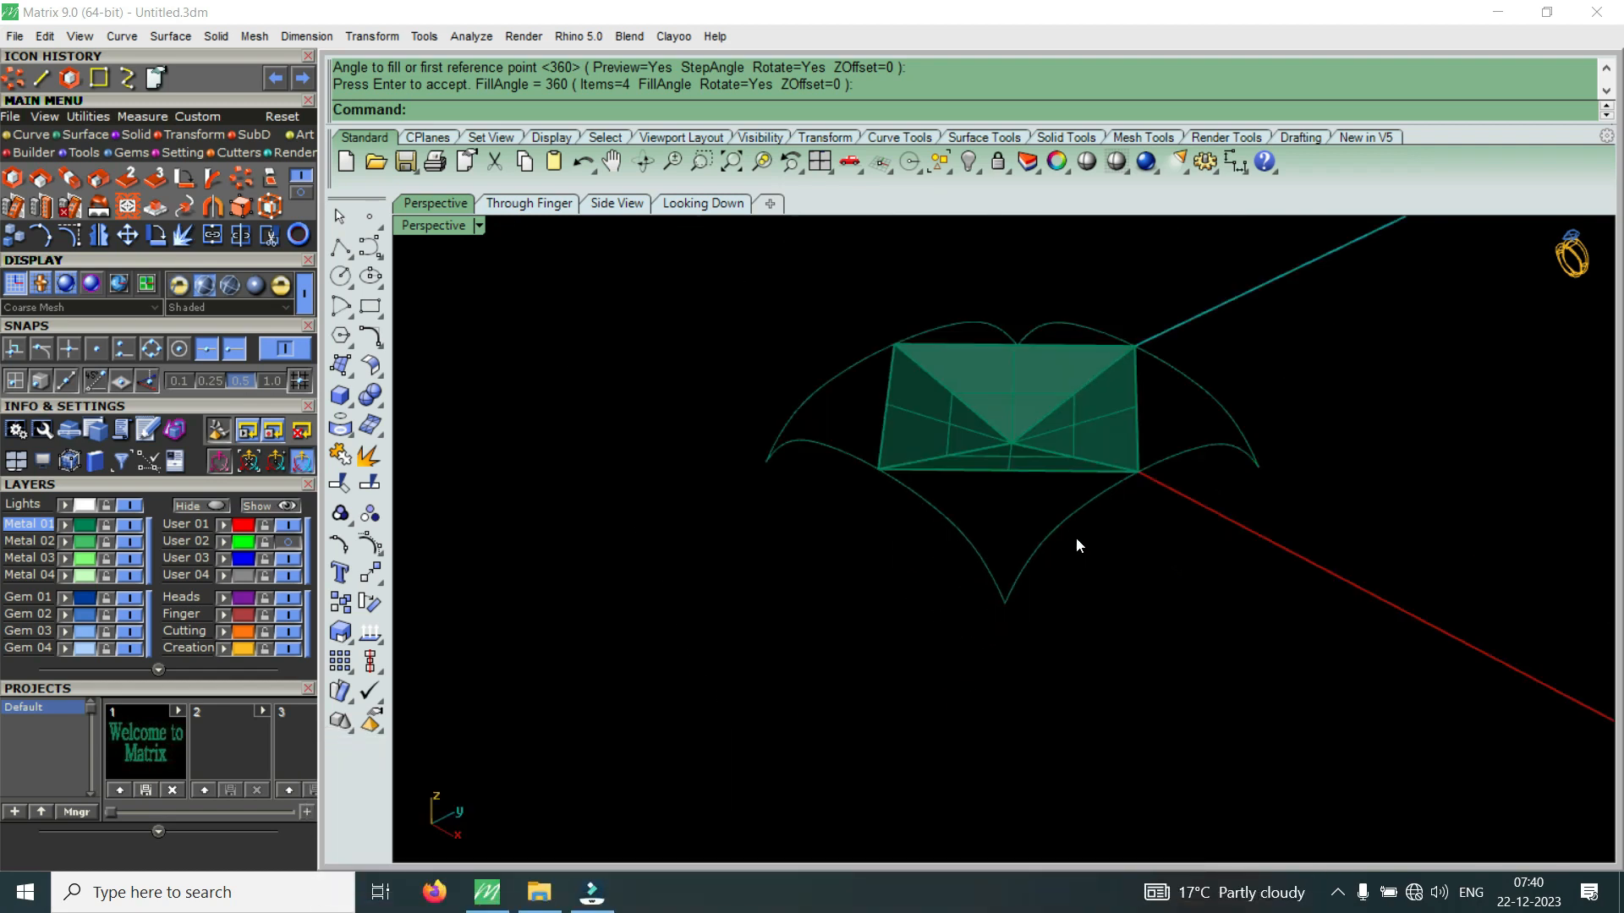
right_drag(1076, 539, 881, 630)
scroll(959, 546, up, 6)
text(S2)
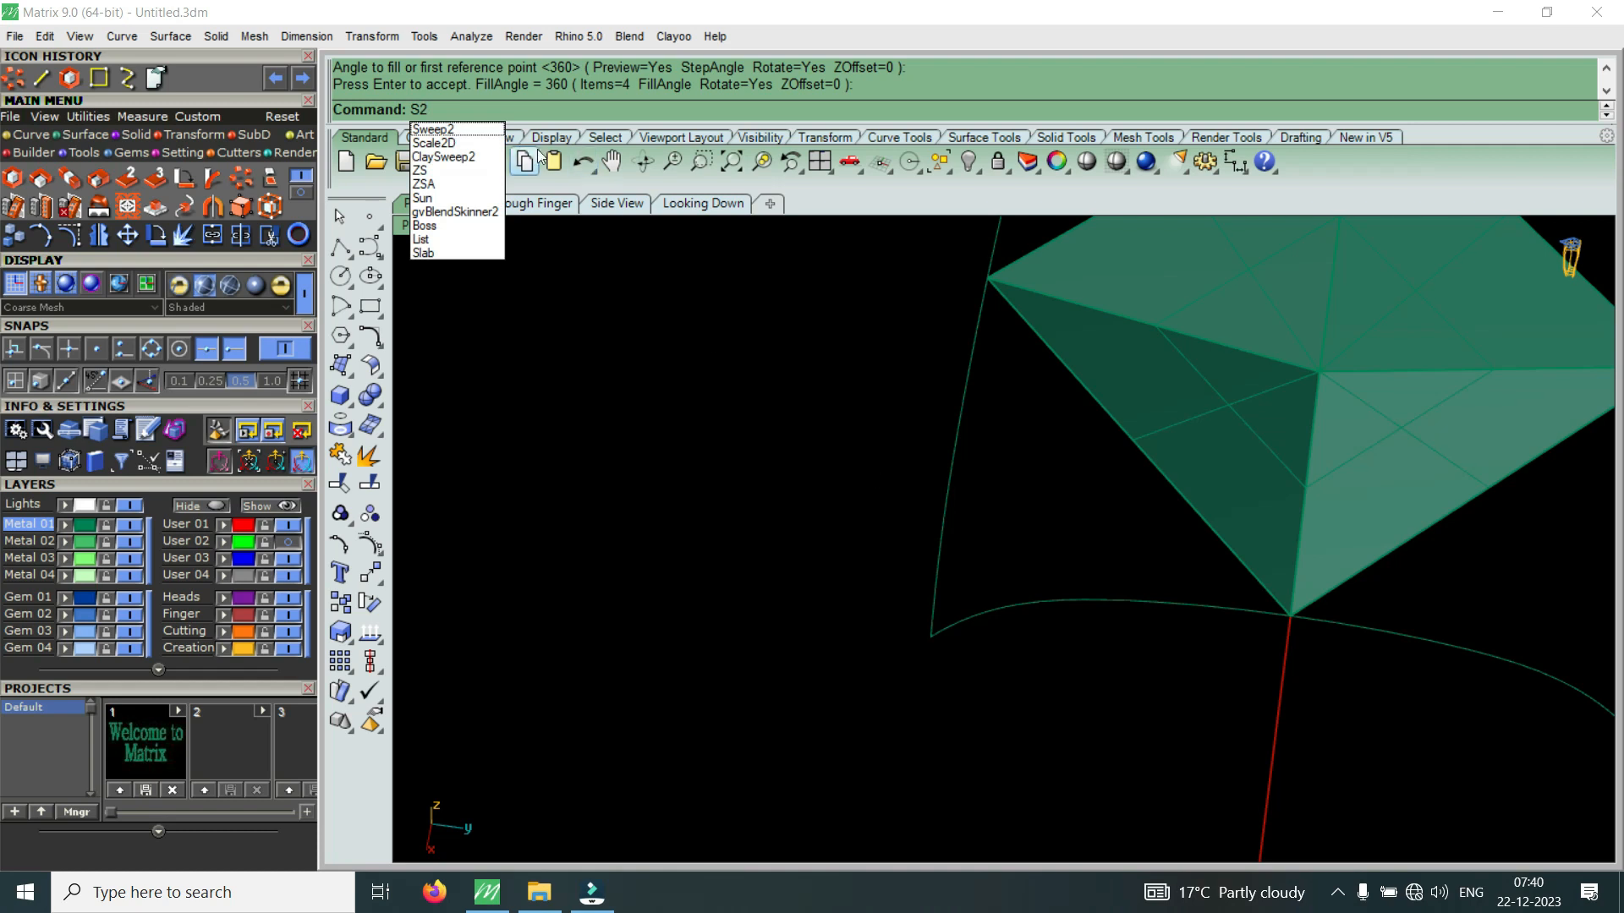
click(478, 130)
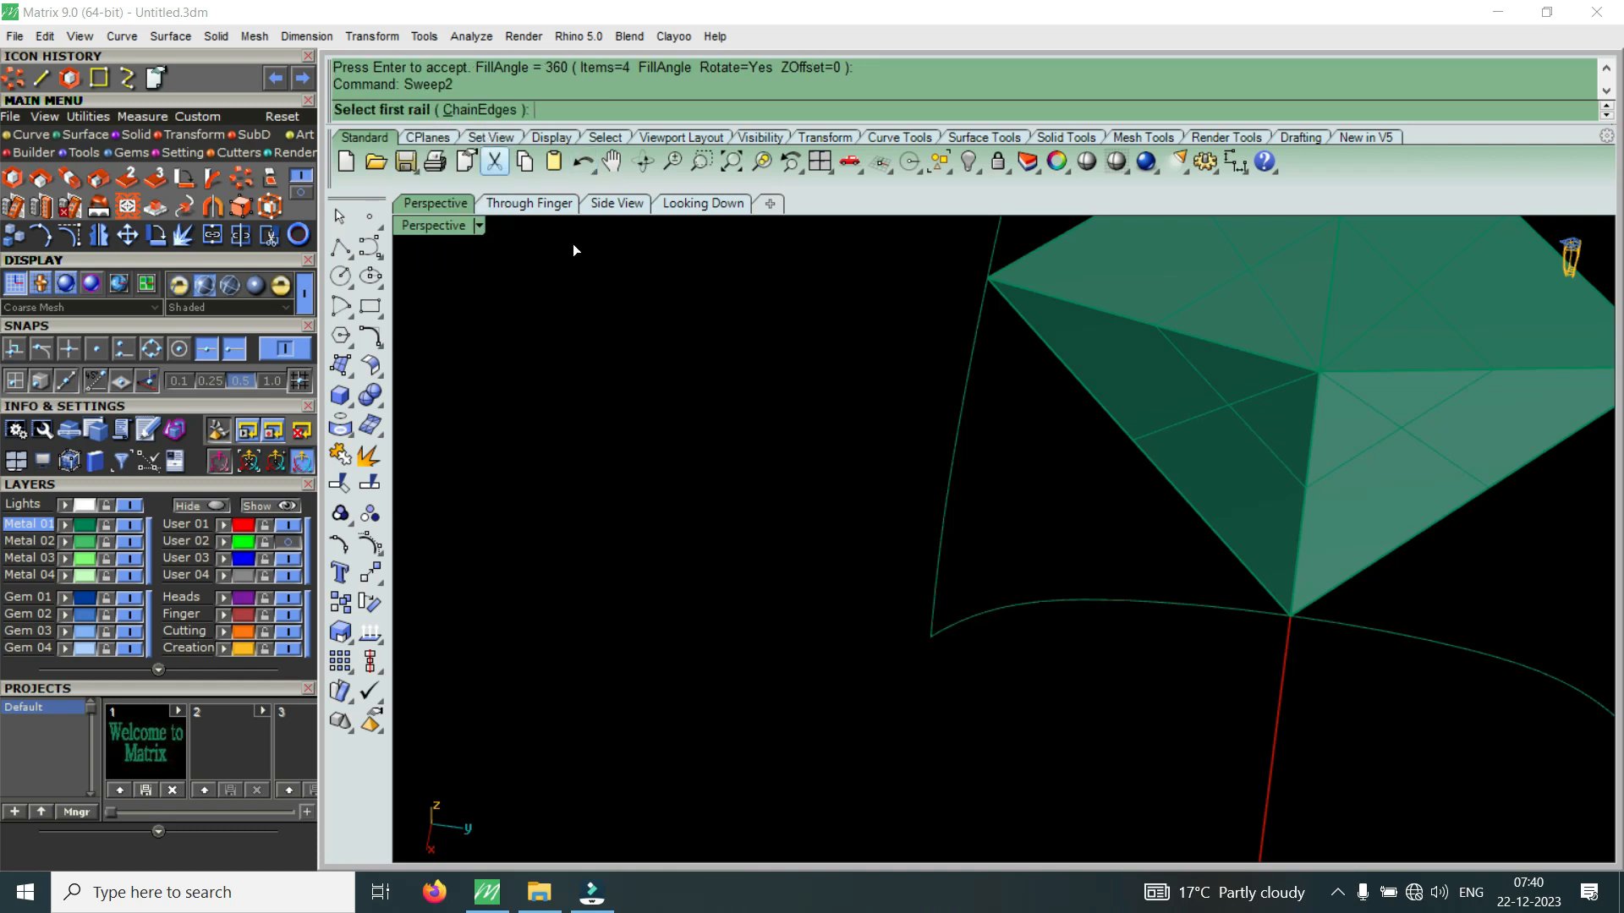
click(964, 415)
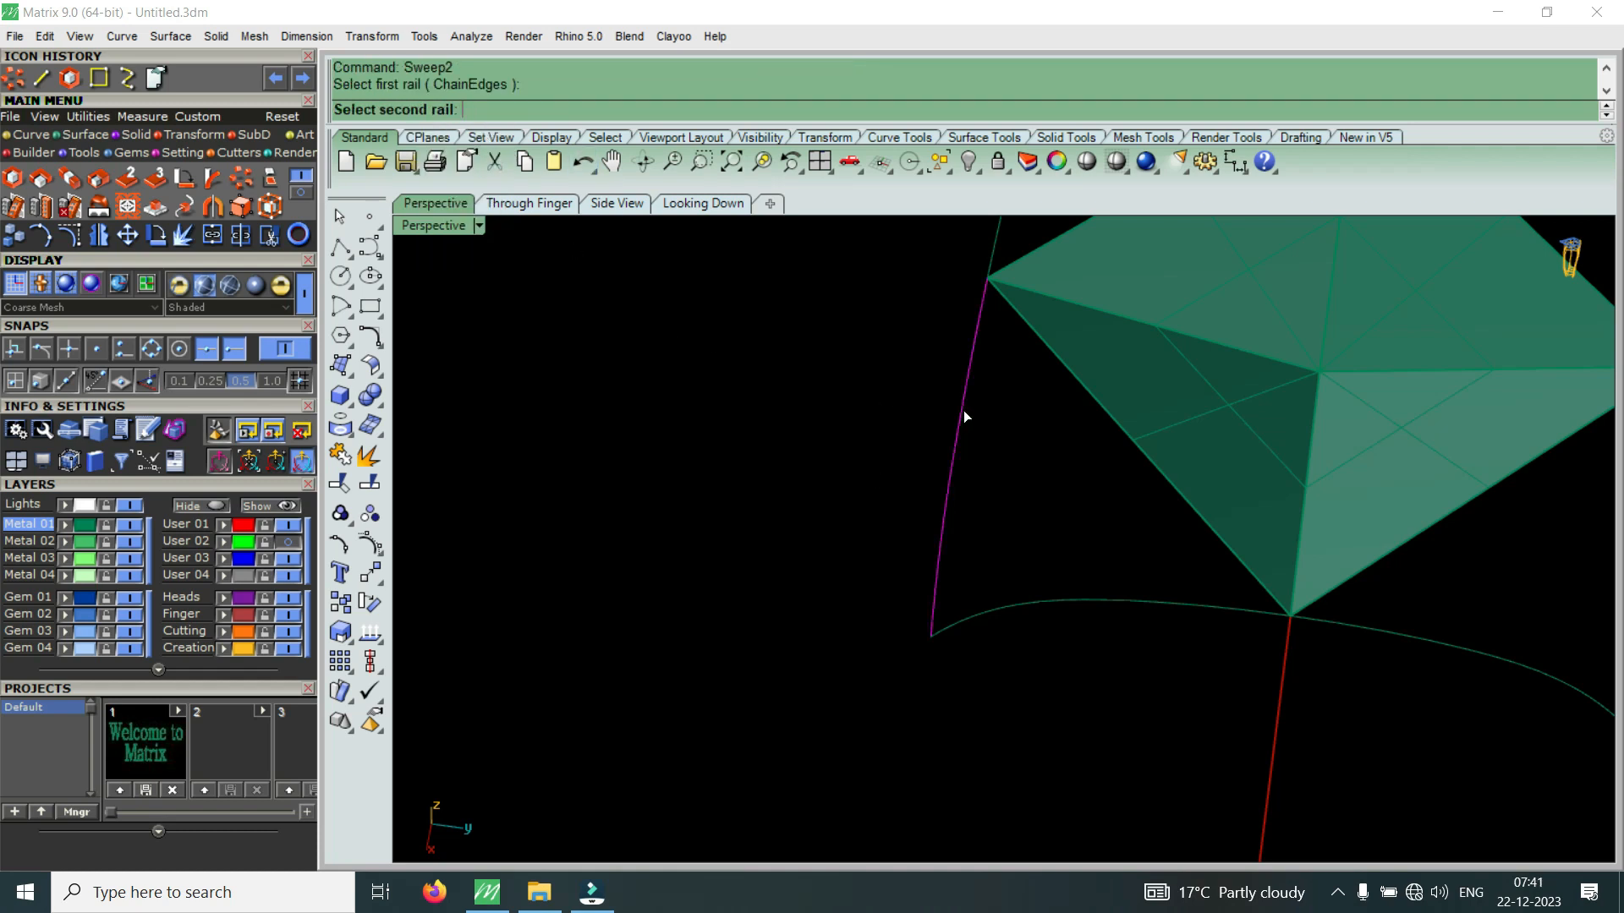
click(1194, 605)
click(1243, 569)
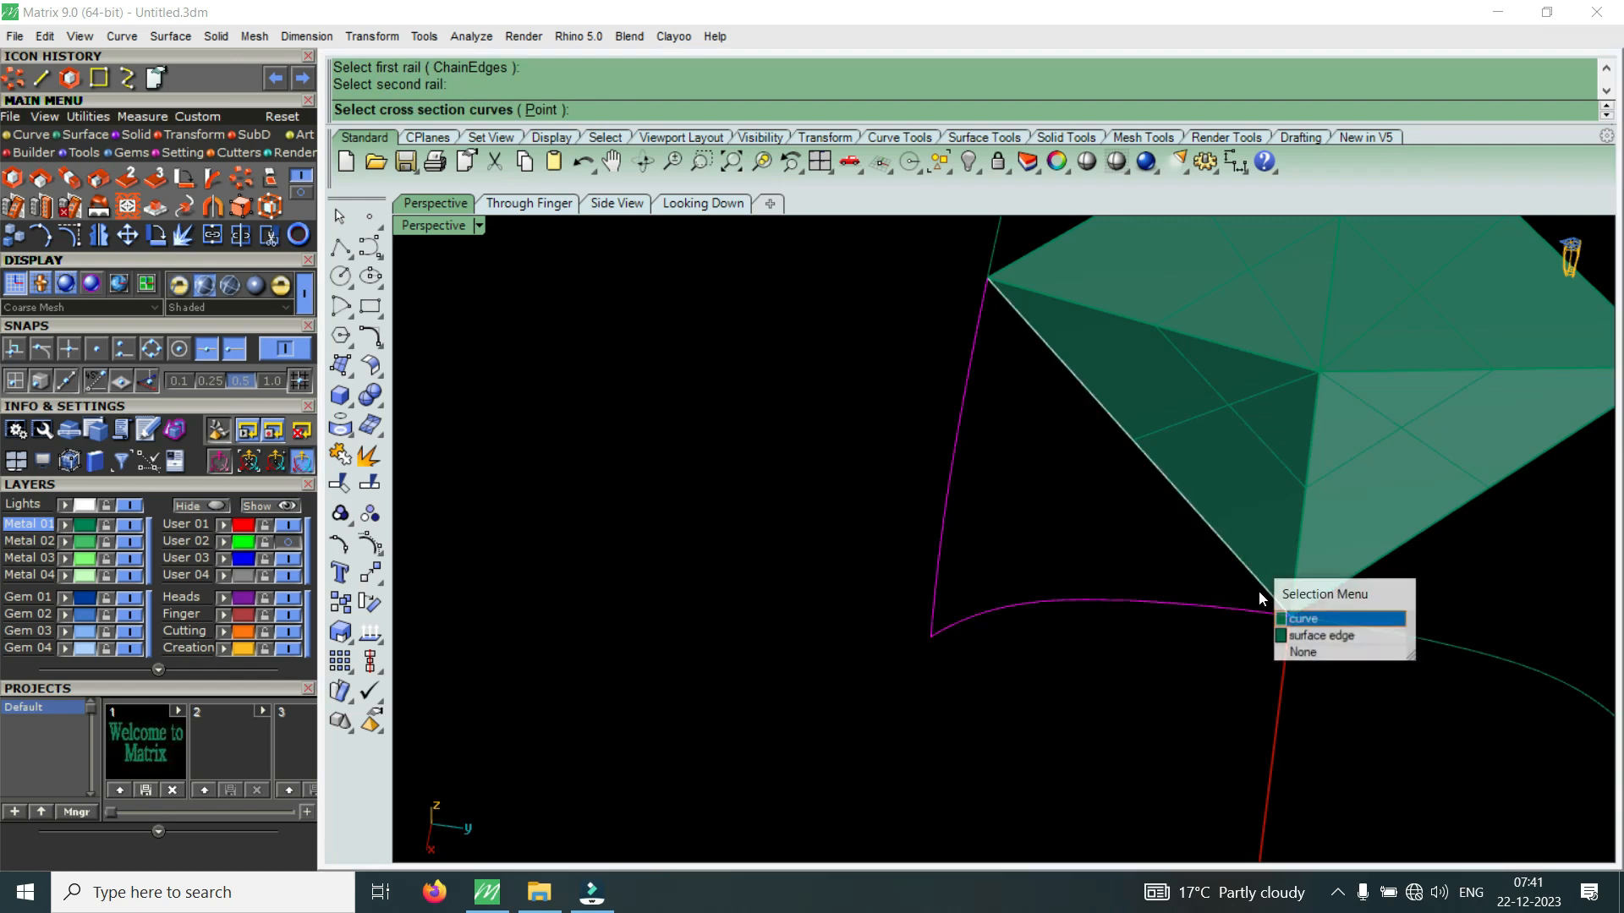
click(1315, 635)
key(Return)
key(Return)
Polar array the swept corner surface around the origin with 4 items over a 360-degree fill angle
right_drag(941, 521, 1007, 551)
click(1006, 538)
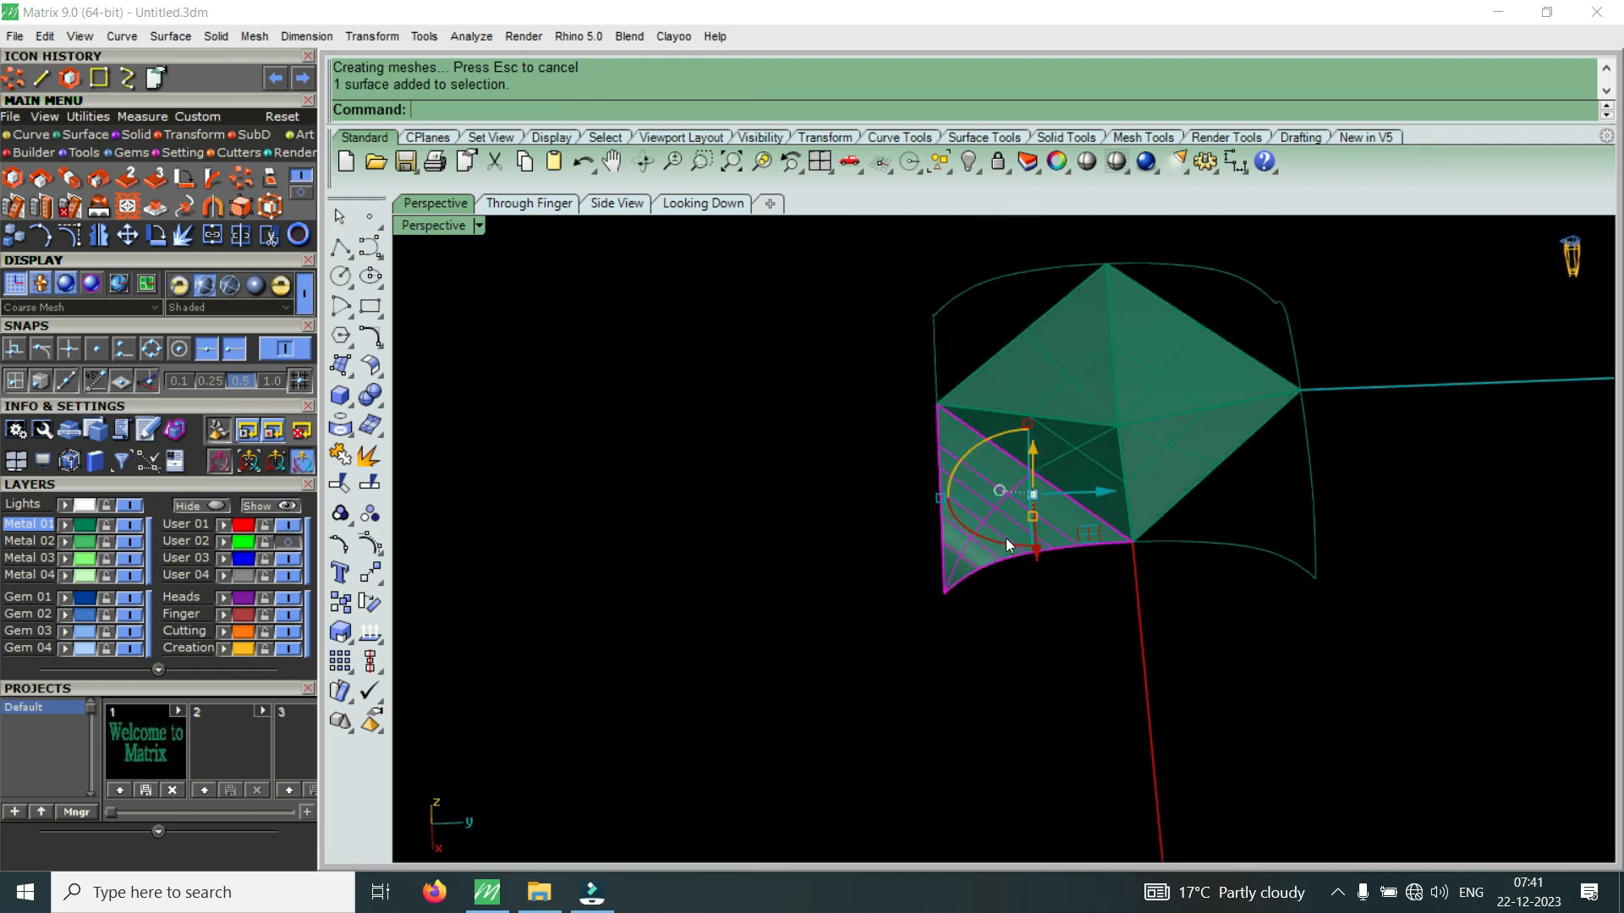
double_click(440, 227)
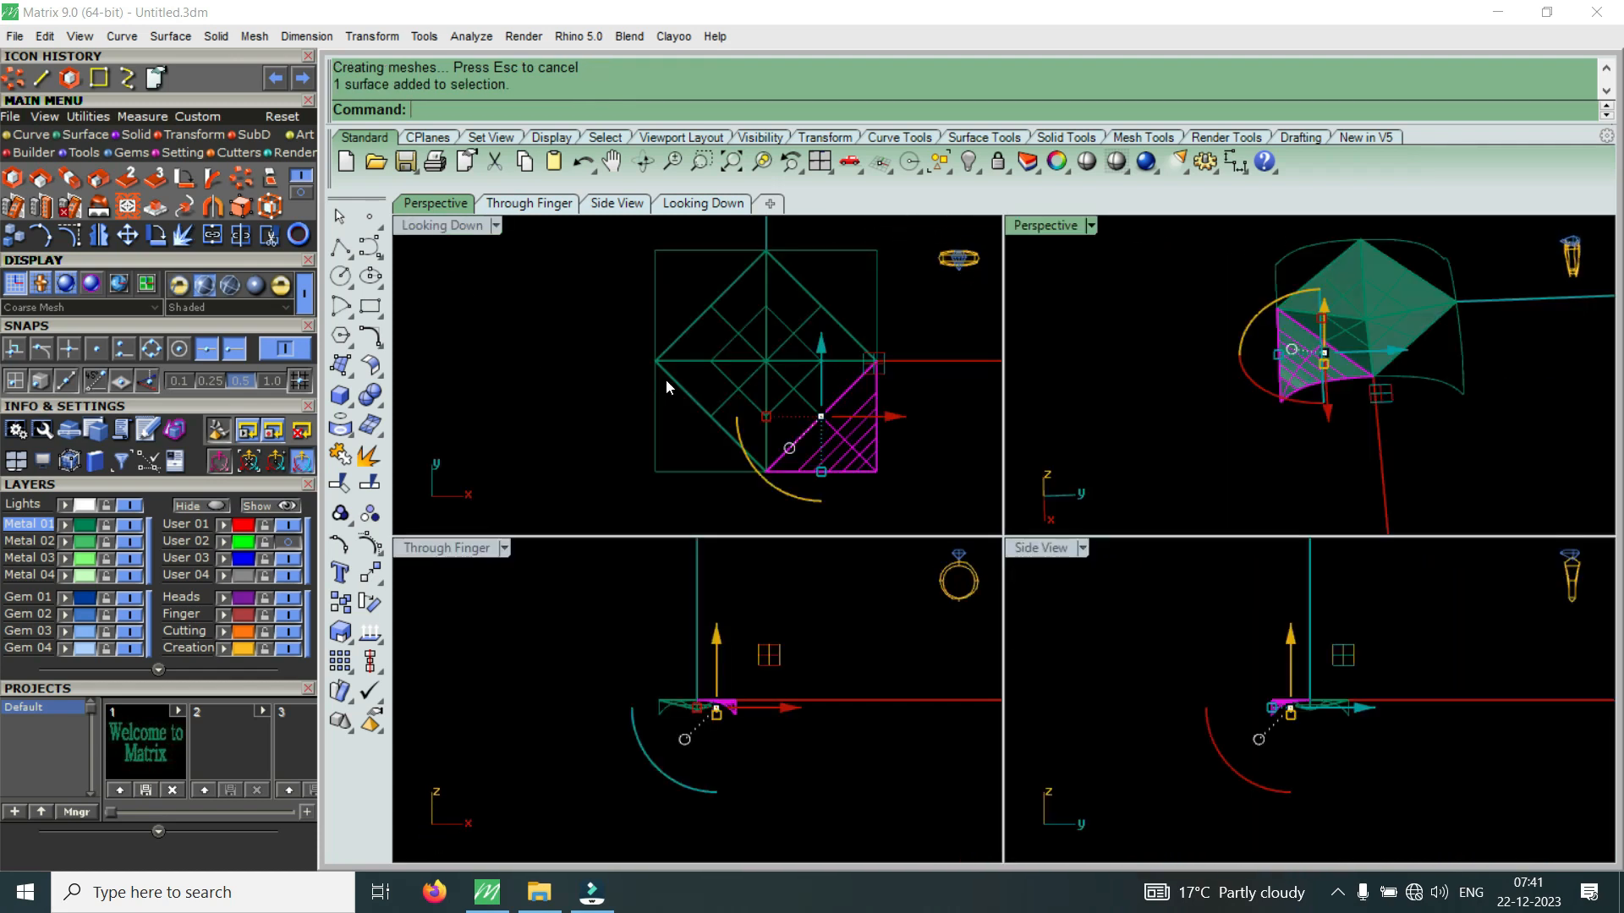
click(241, 178)
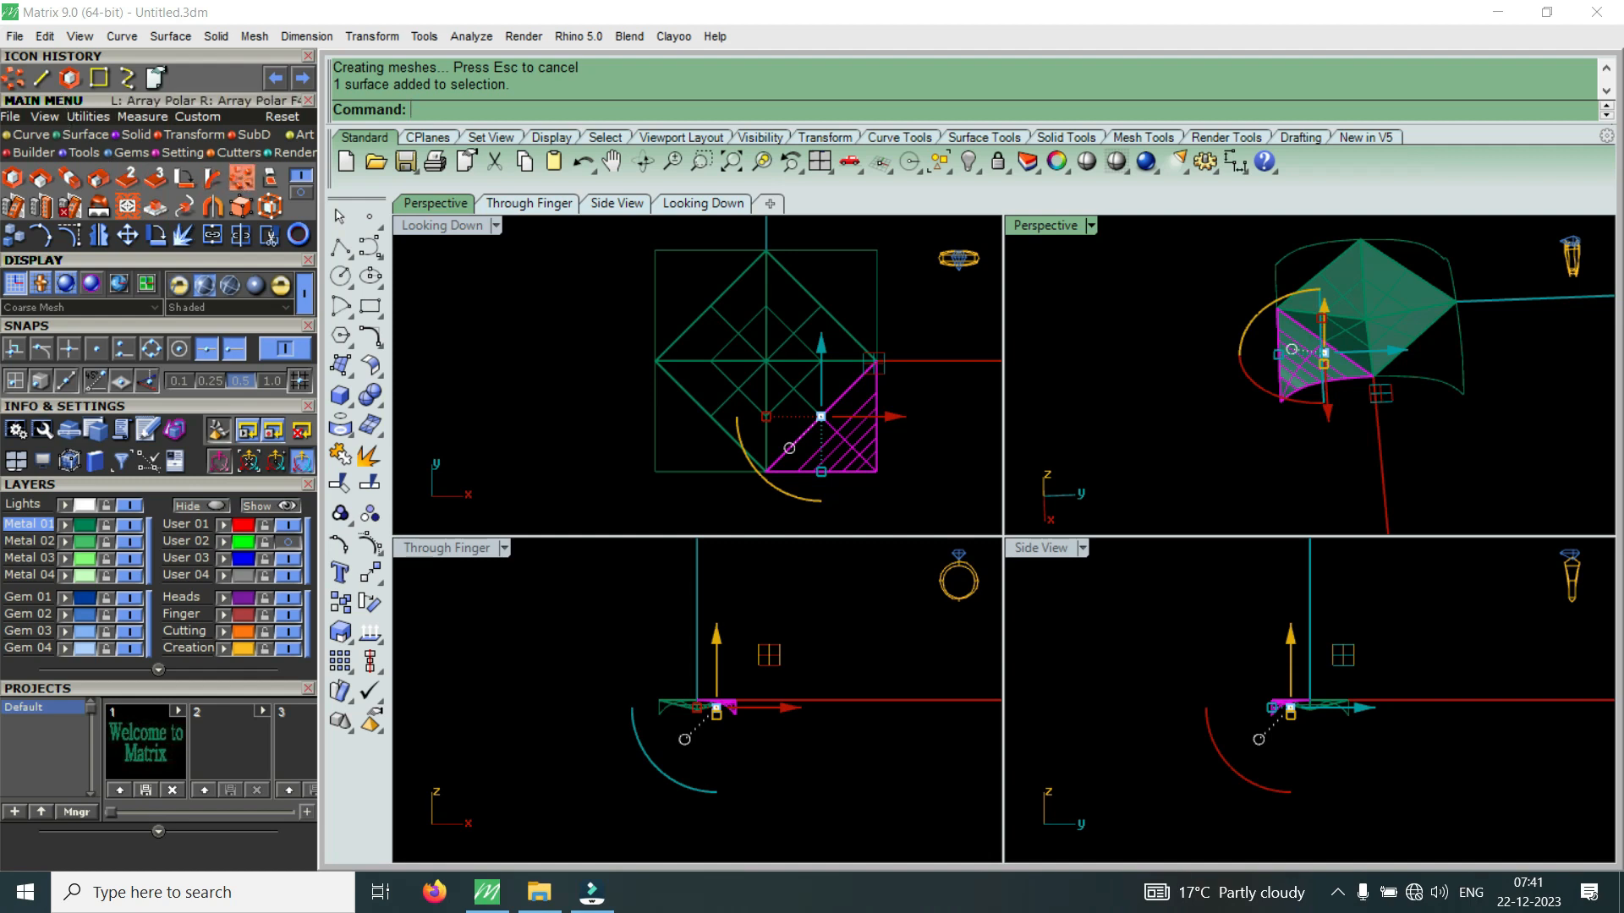
text(0)
key(Return)
text(4)
key(Return)
key(Return)
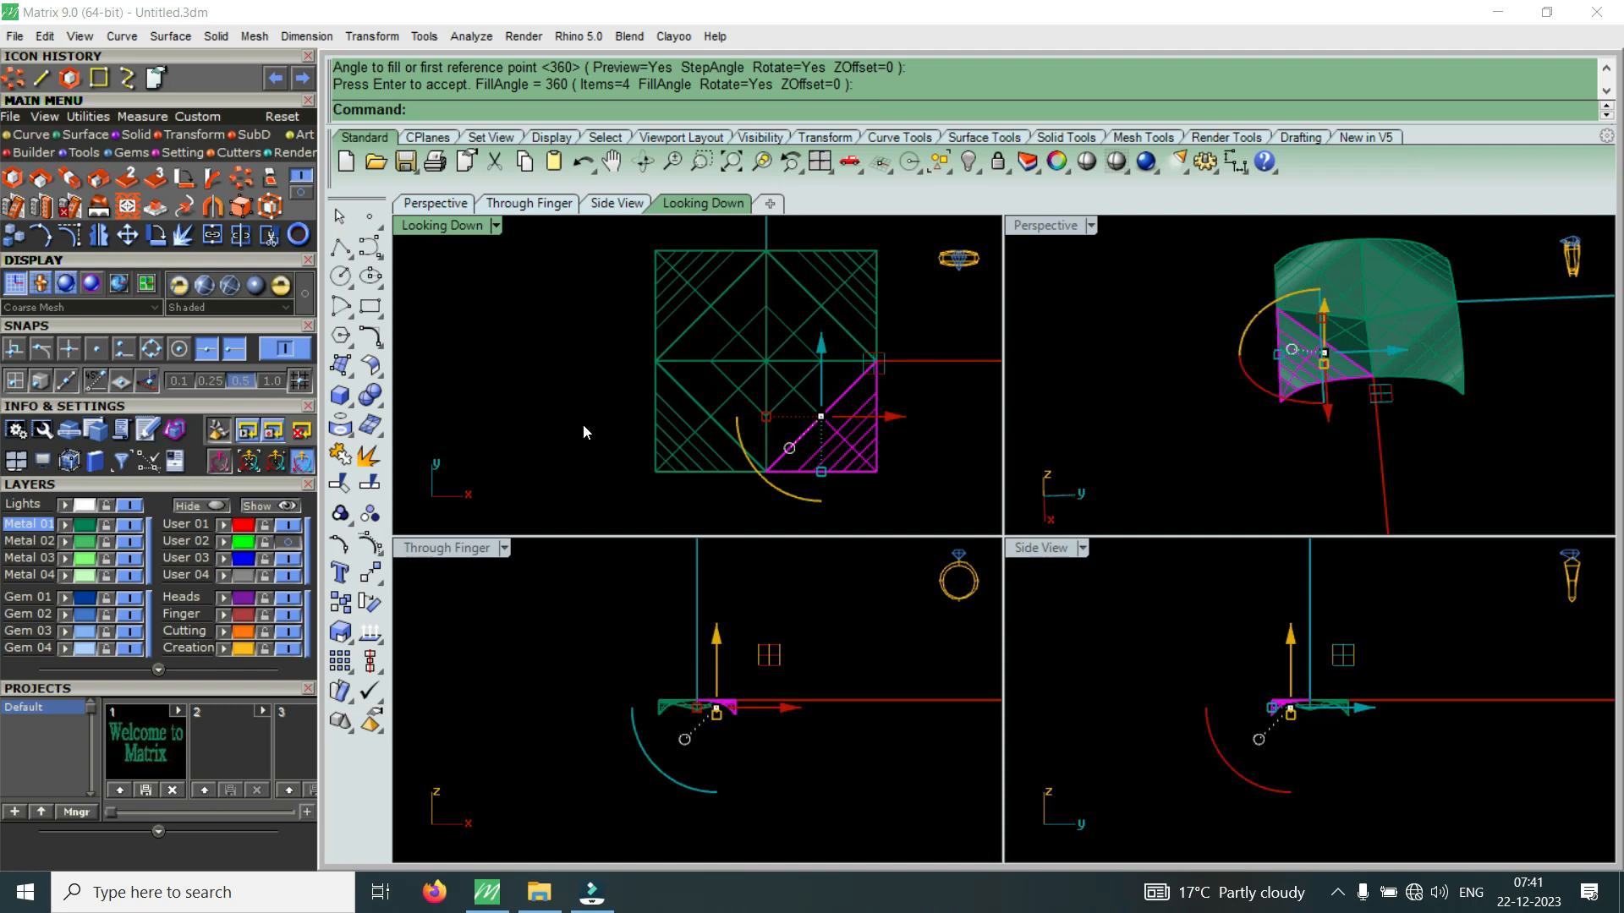
key(Return)
Draw a straight line joining the two lower end corners of the front arch
double_click(1038, 226)
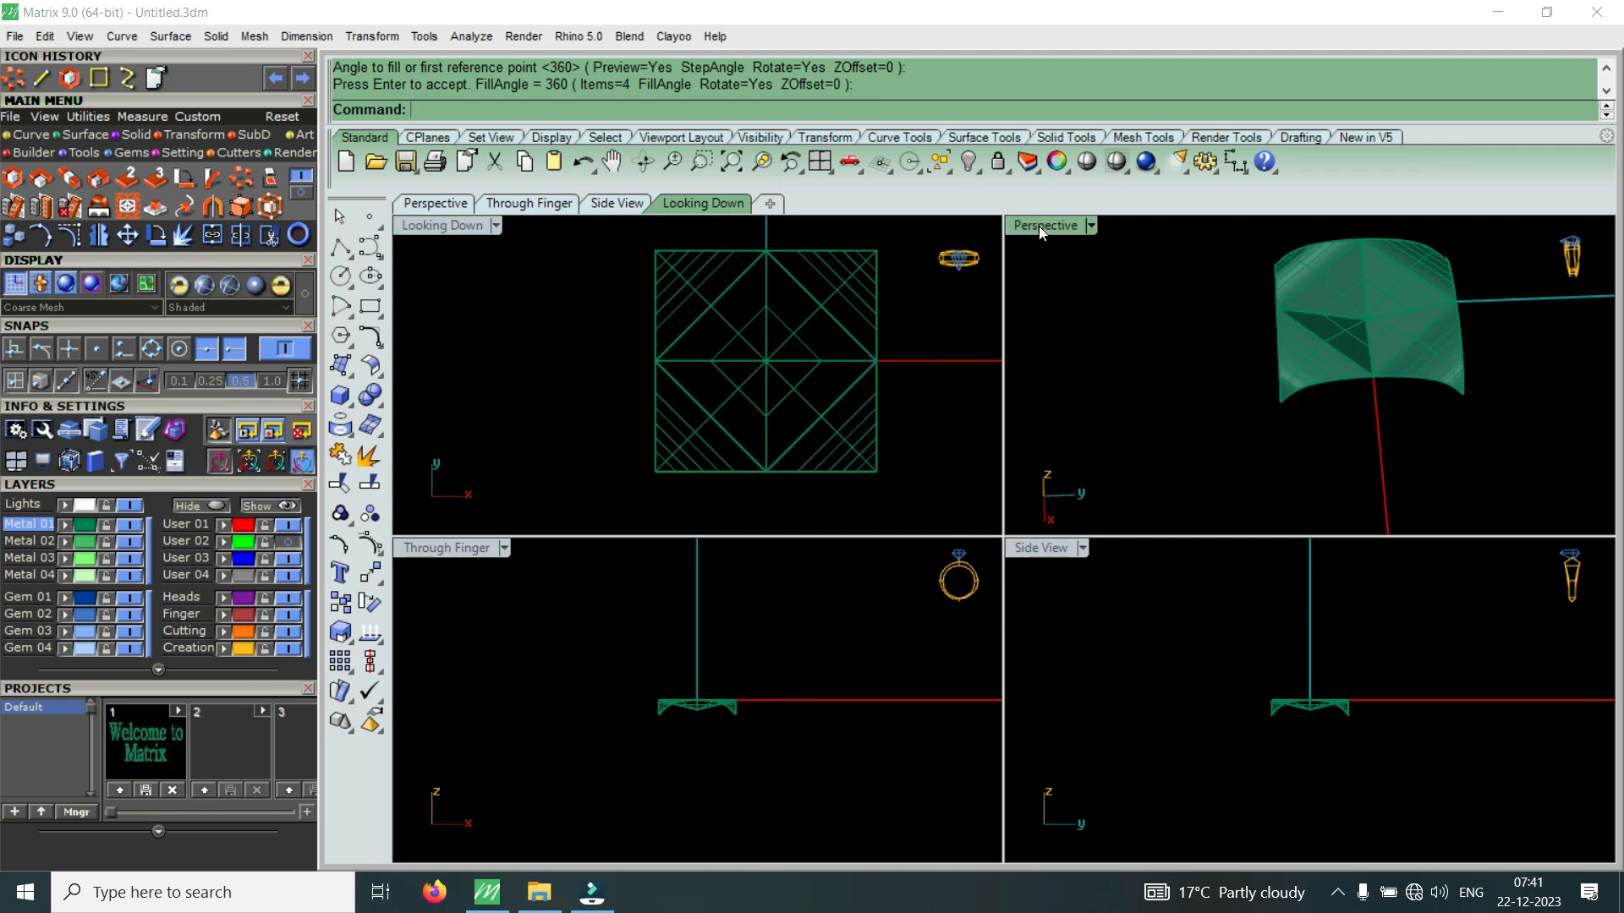
scroll(1044, 501, down, 3)
scroll(1199, 597, up, 4)
click(43, 78)
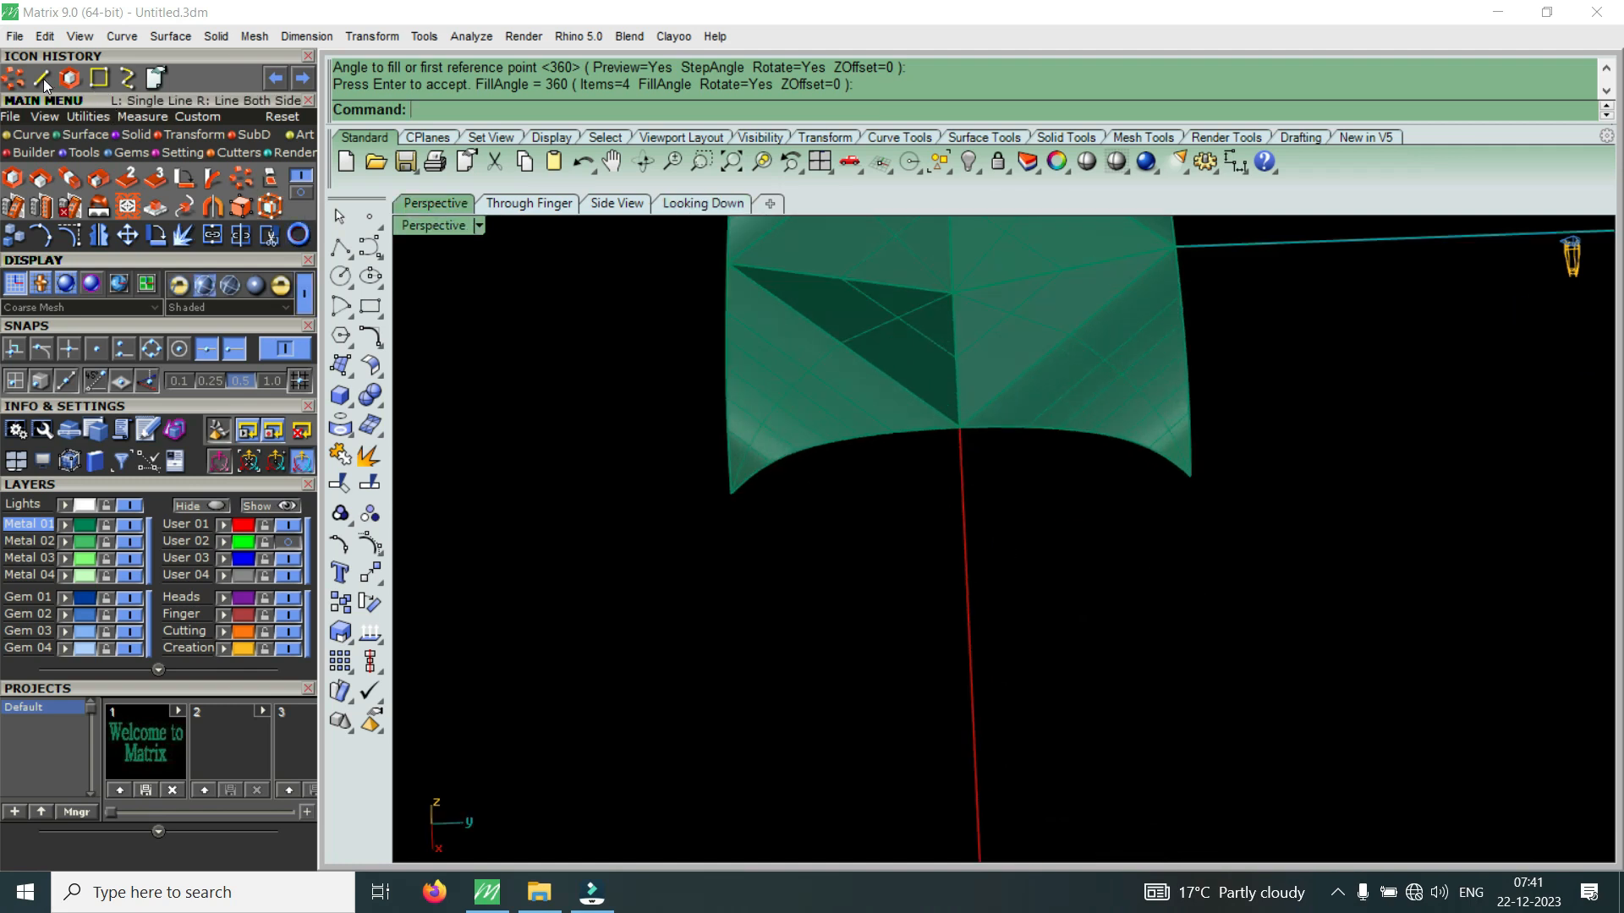
click(732, 494)
click(1192, 482)
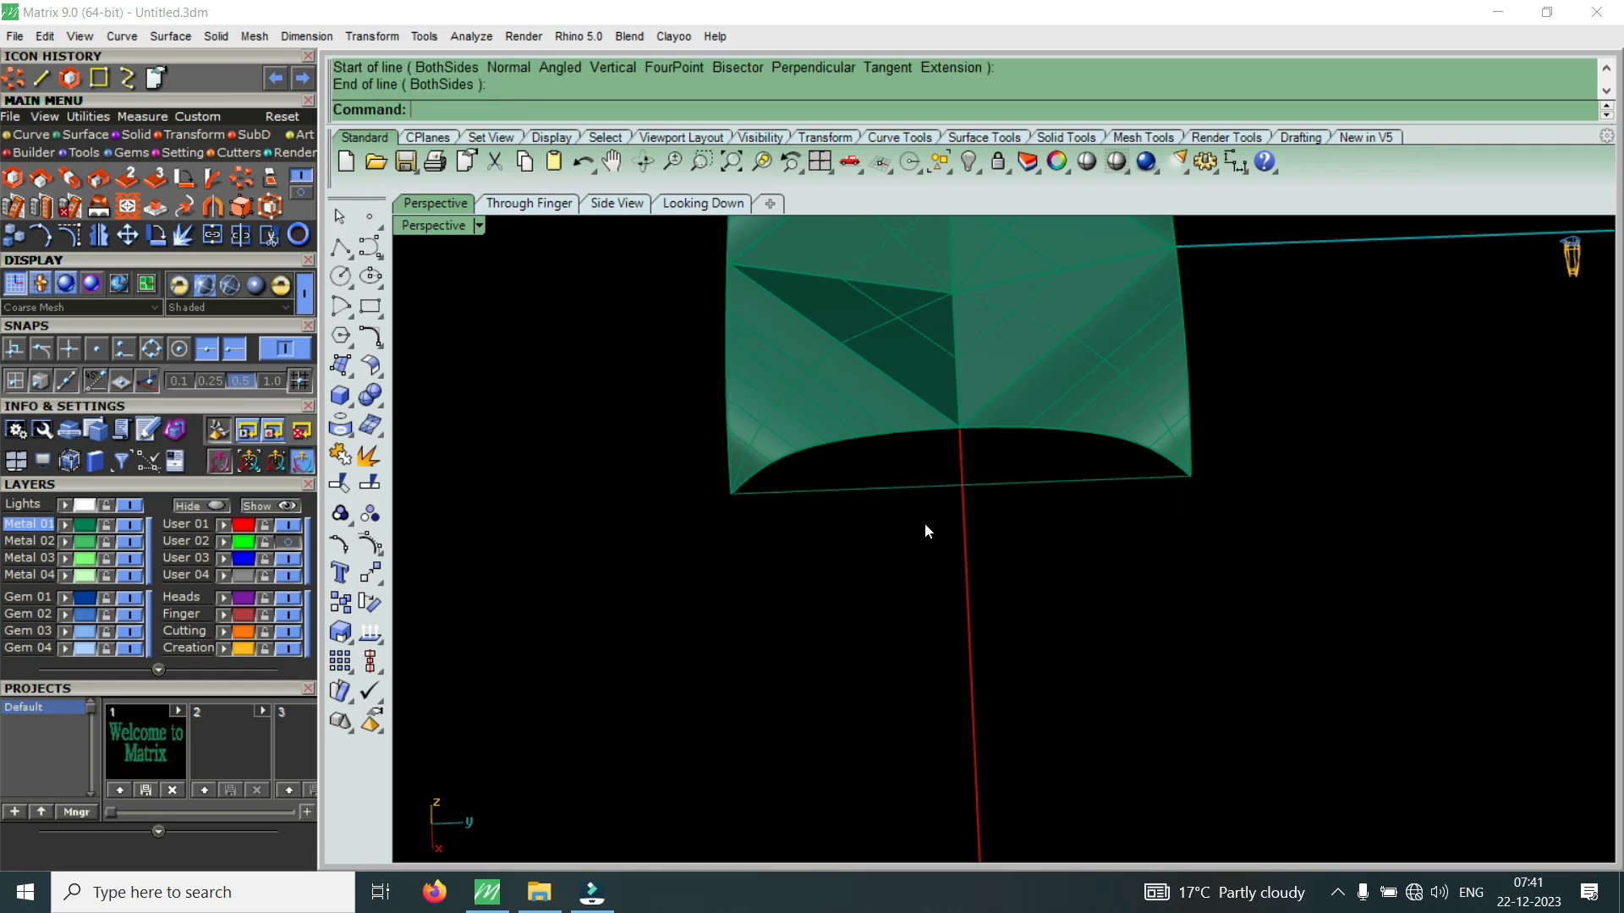
Draw a vertical line from the front arch's peak down to the midpoint of the base line
right_drag(926, 523, 972, 440)
scroll(972, 440, up, 6)
right_click(972, 440)
click(964, 411)
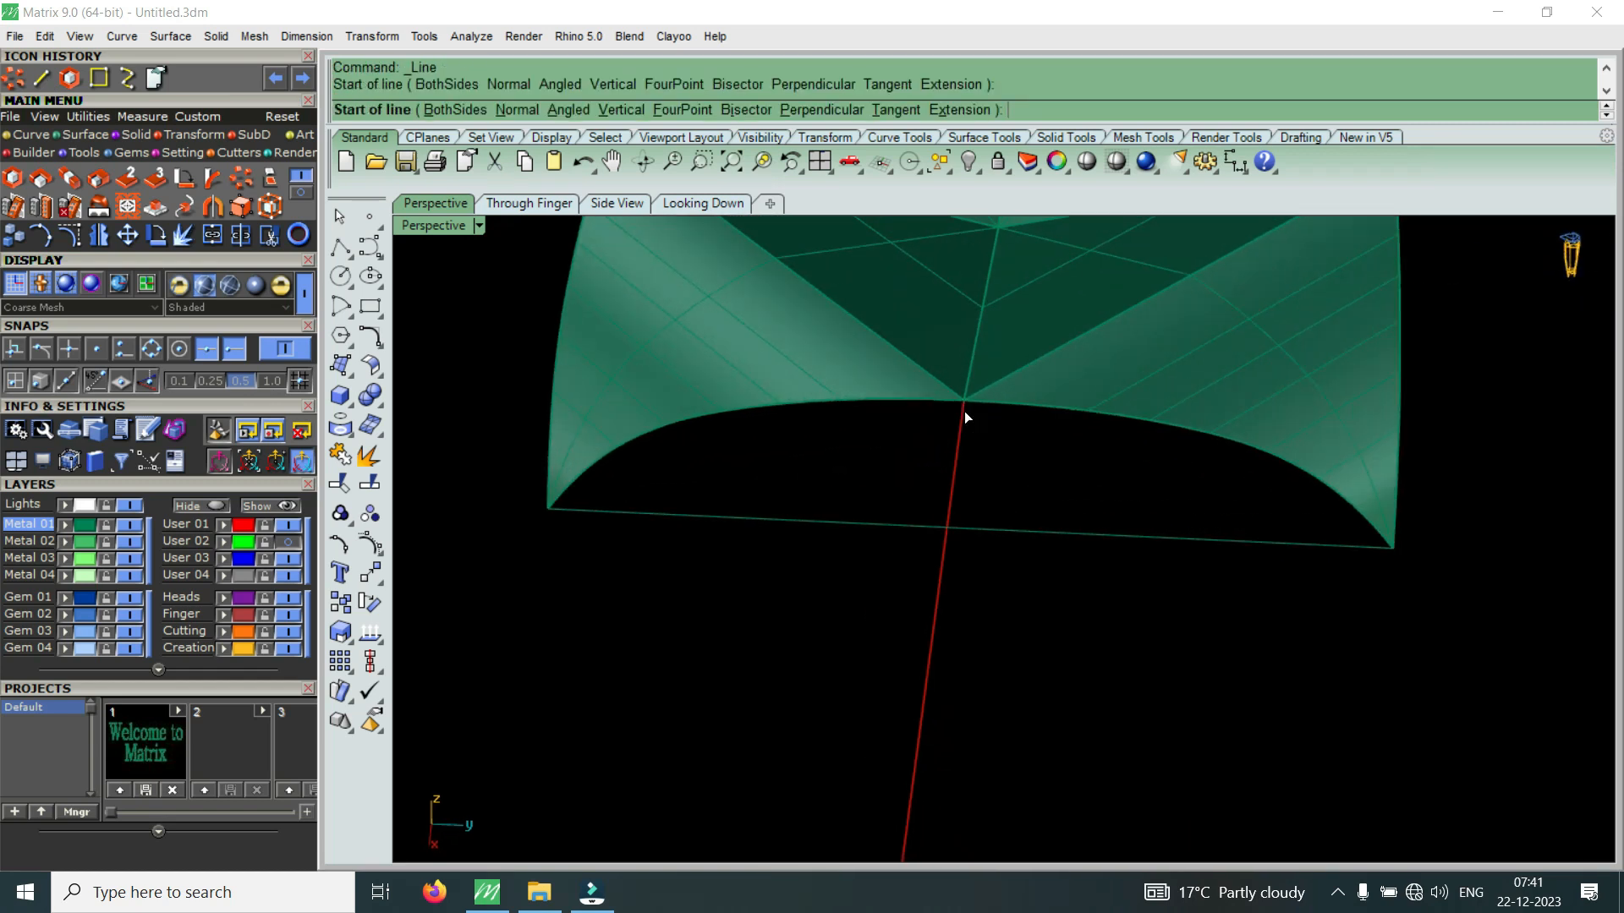
click(961, 519)
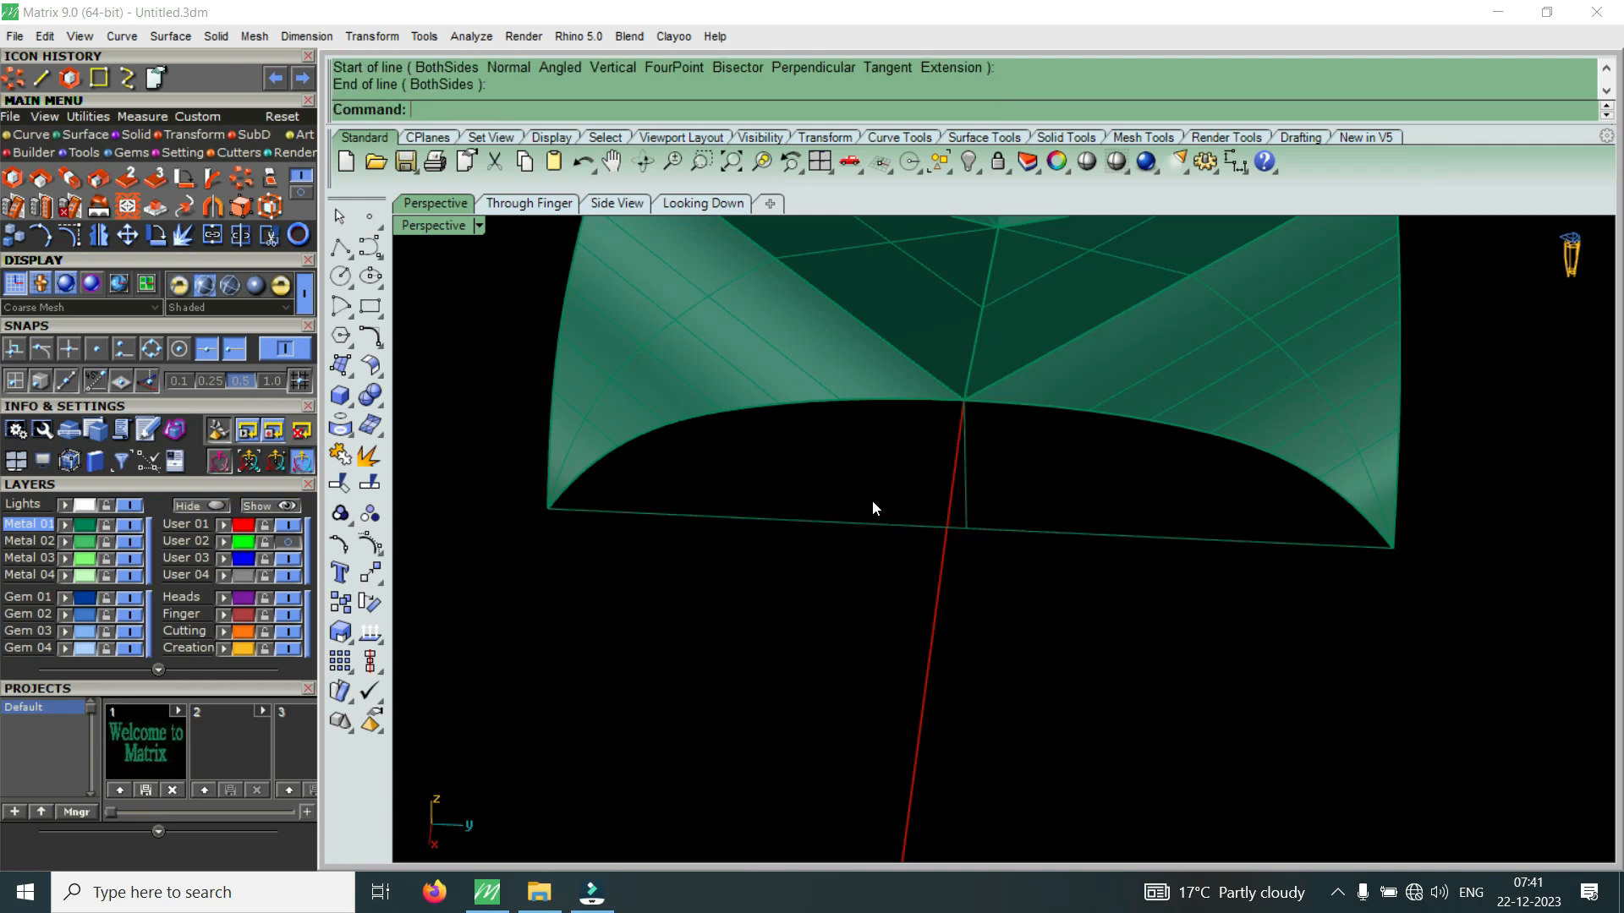
Create a Sweep2 surface in one half of the front arch, using the arch half and base line as rails and the vertical line as cross section
text(S2)
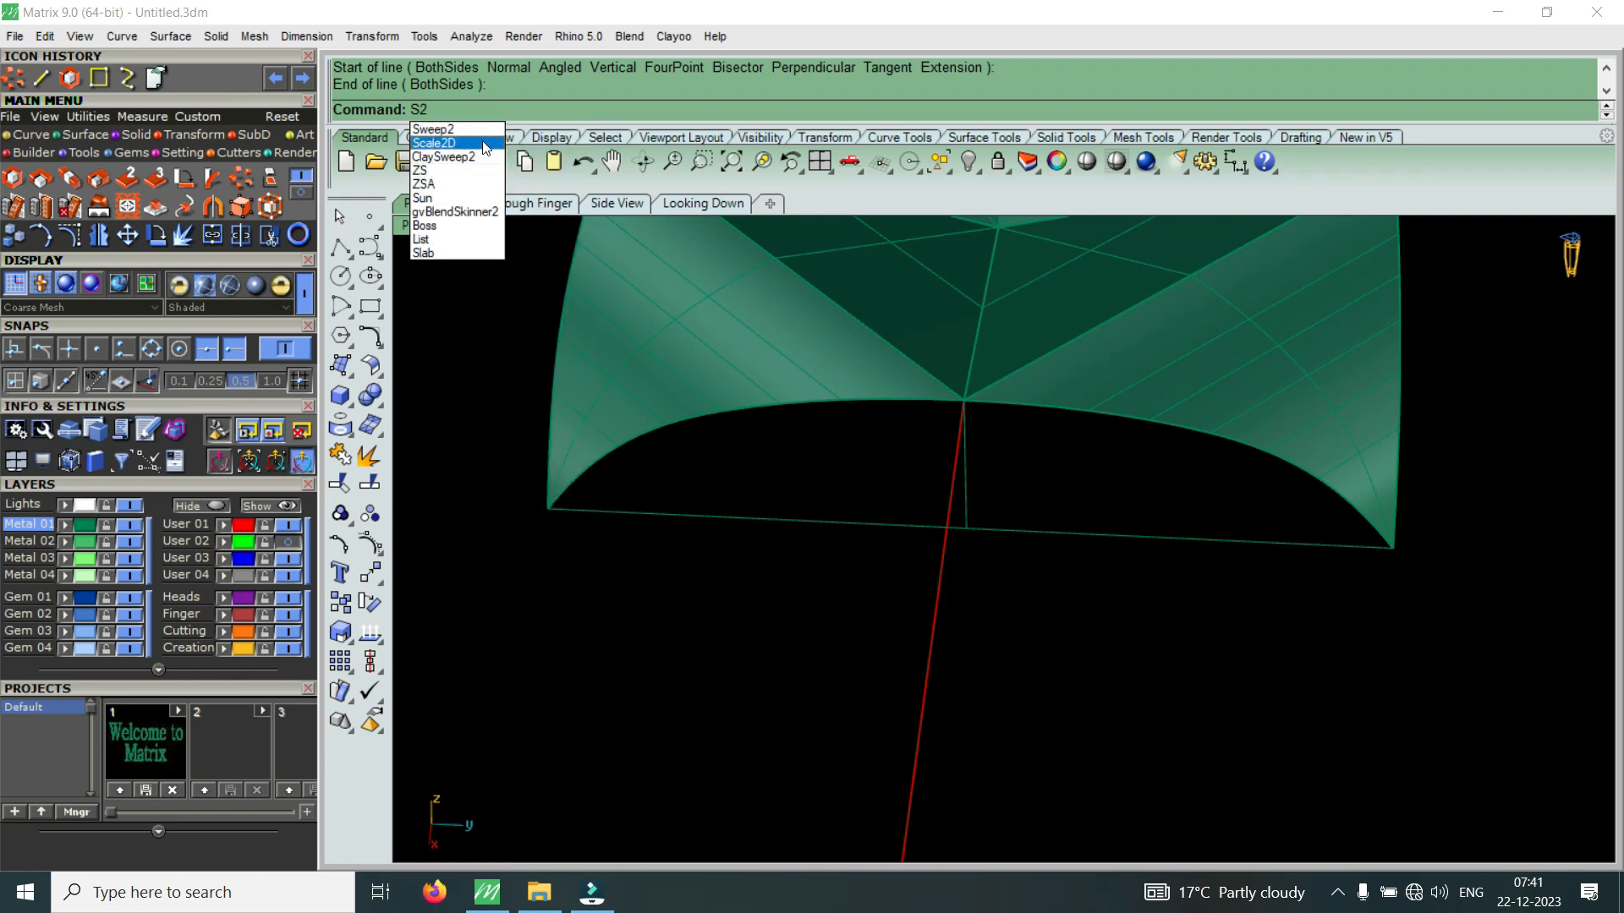
click(491, 138)
click(808, 399)
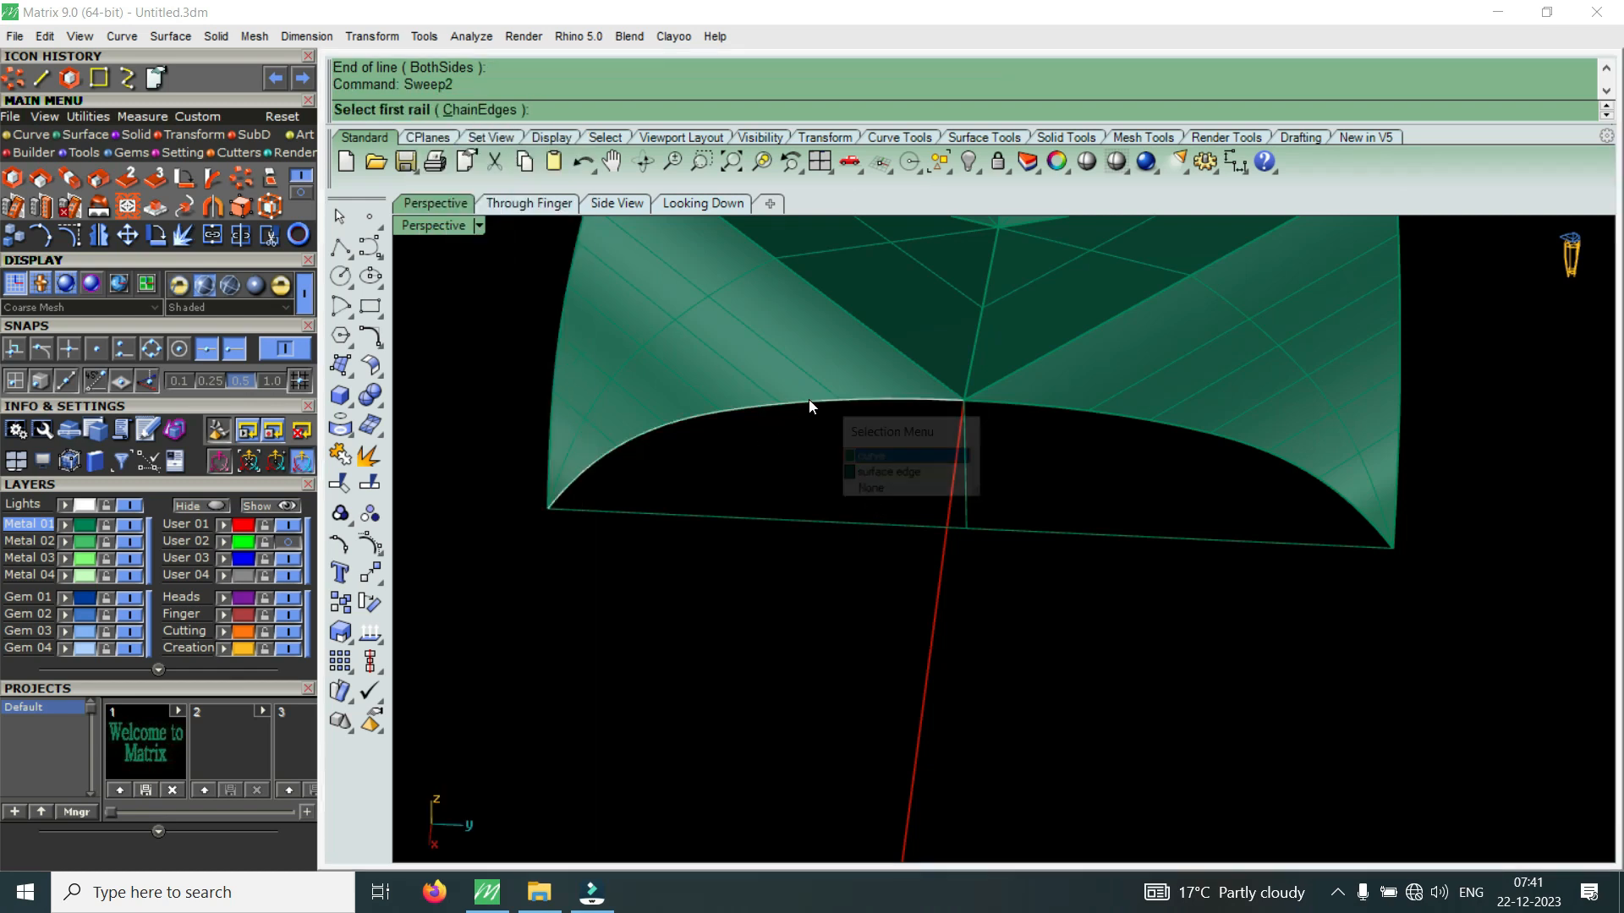
click(854, 471)
click(892, 527)
click(970, 496)
key(Return)
key(Return)
Fill the remaining half of the front arch with a Sweep2 surface between its arch half and the base line, using the vertical curve as cross section
key(Return)
click(1053, 527)
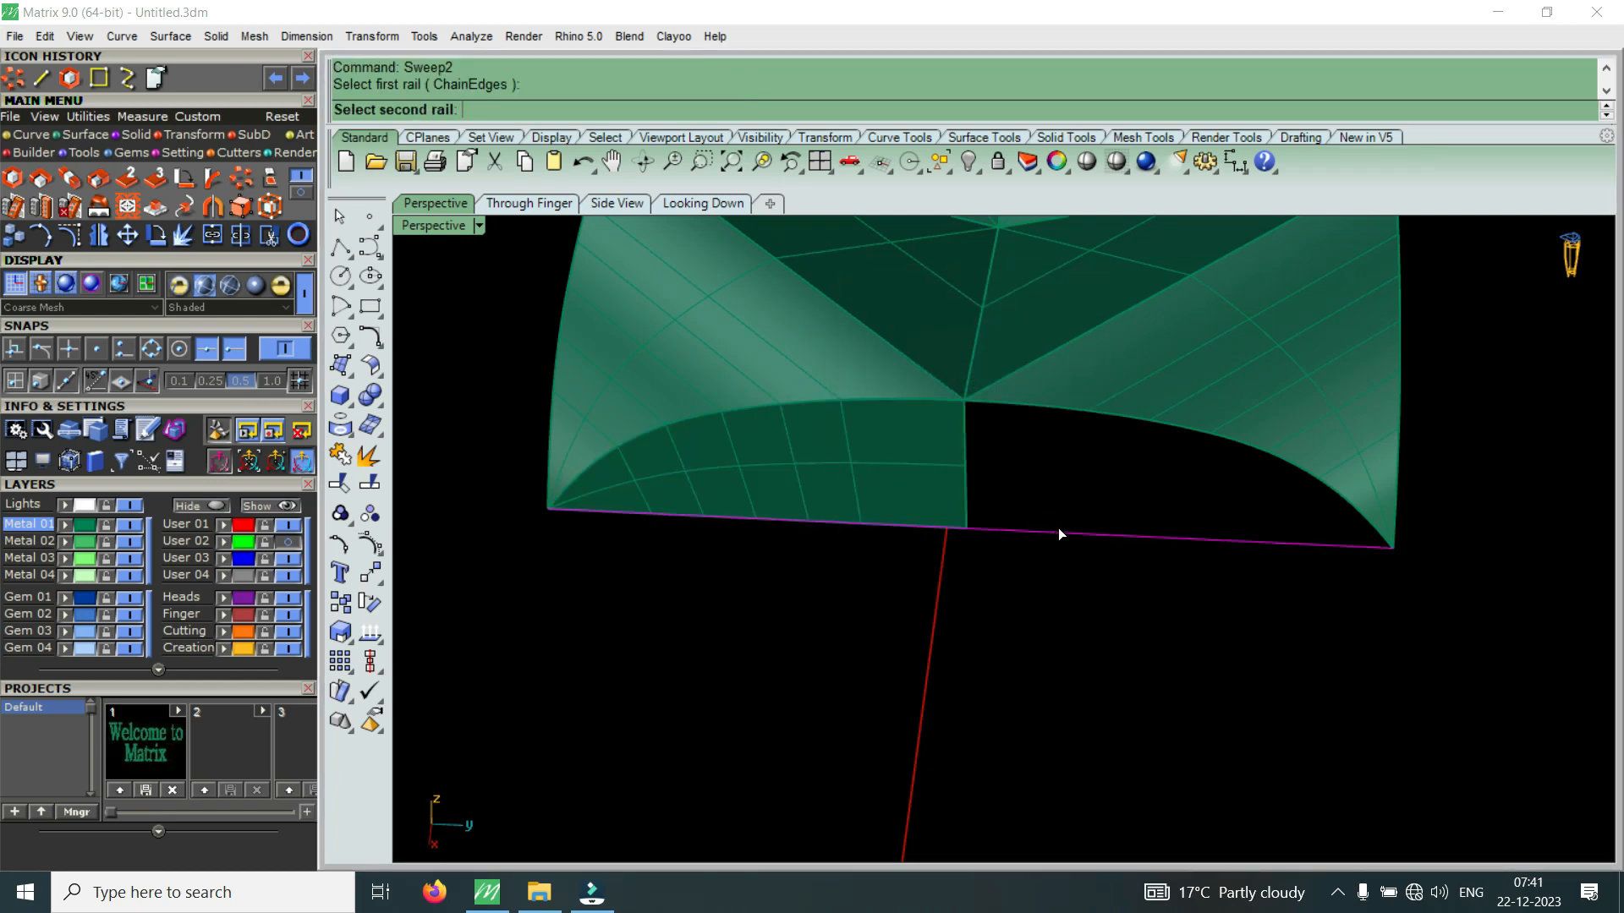
click(1062, 411)
key(Return)
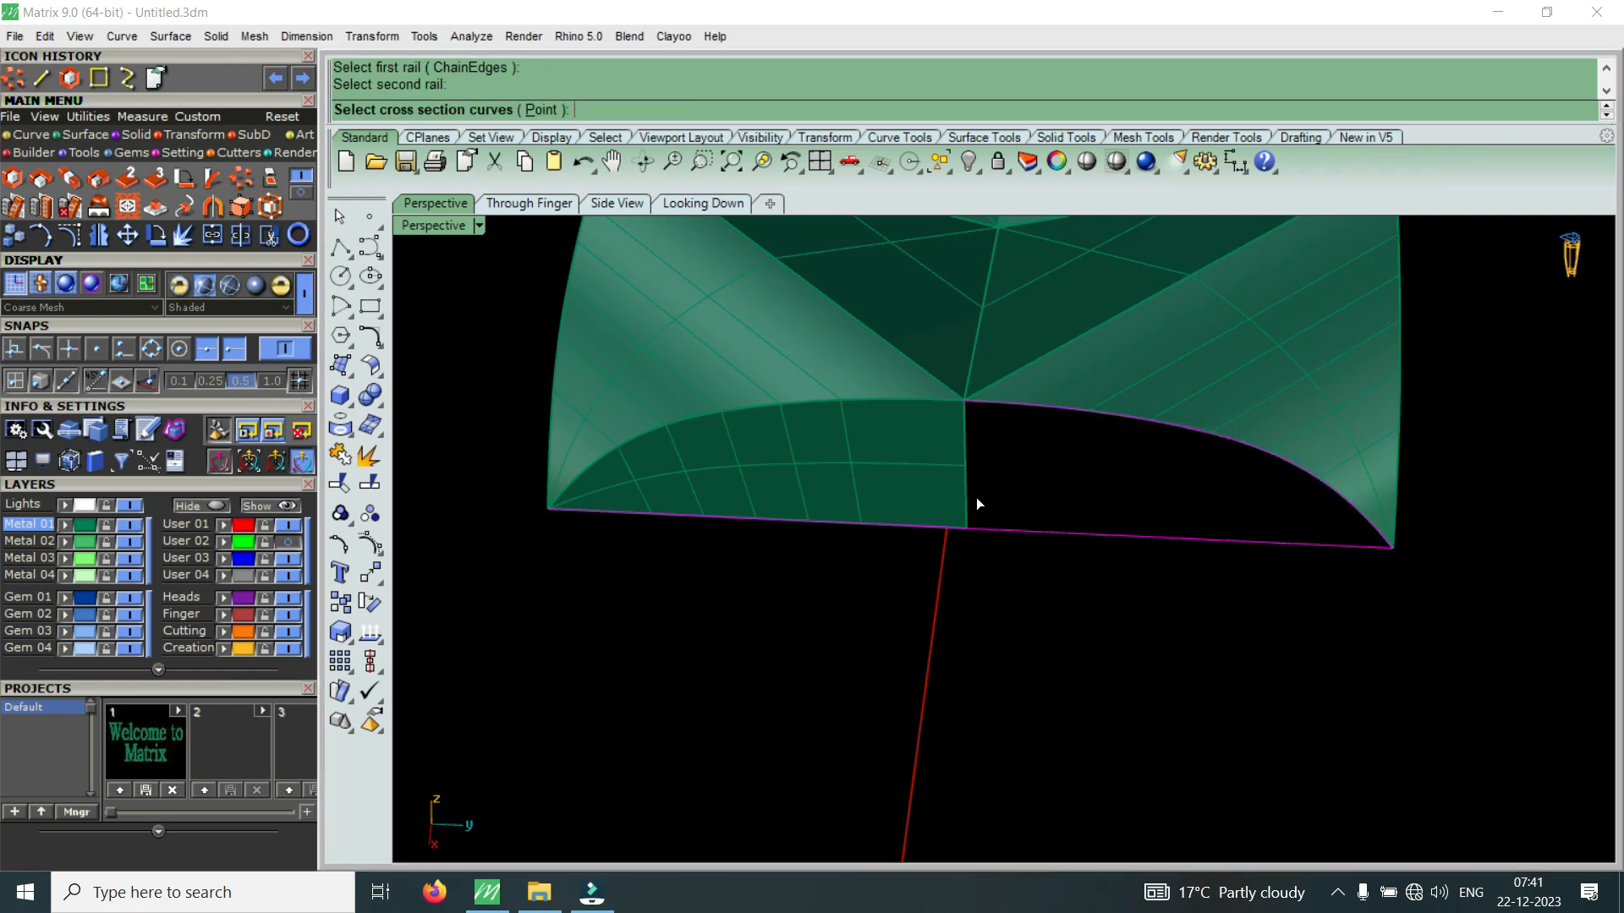
click(967, 511)
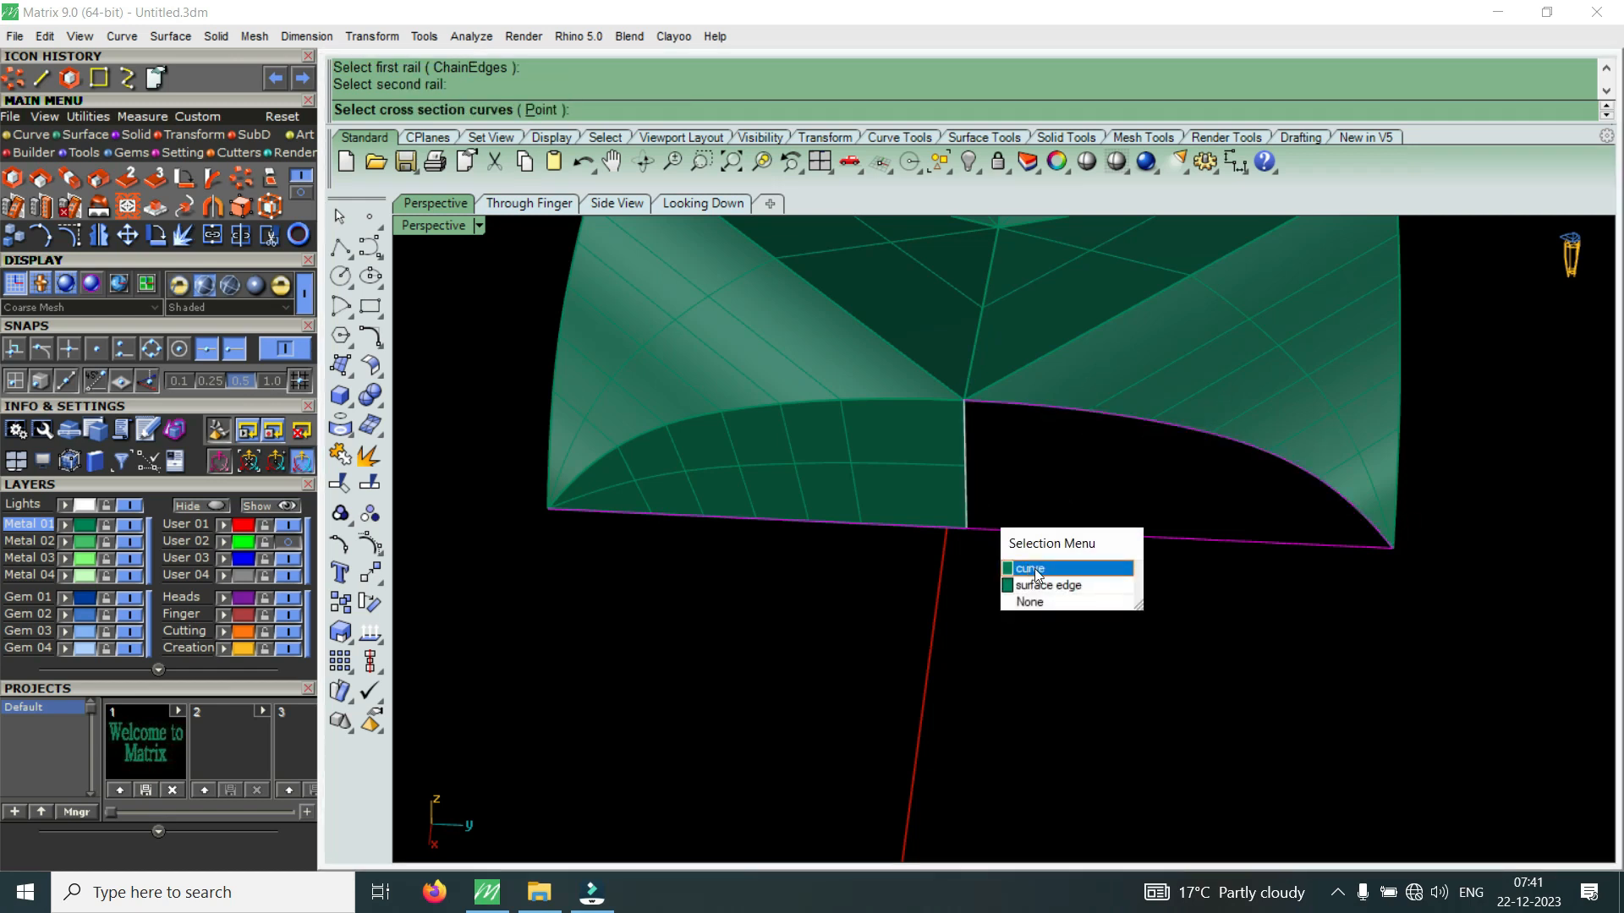
click(1034, 569)
key(Return)
key(Return)
Extrude the diamond's four facet surfaces straight by -.4 as solids and delete the original surfaces
right_drag(1121, 573, 1170, 637)
scroll(1169, 637, down, 4)
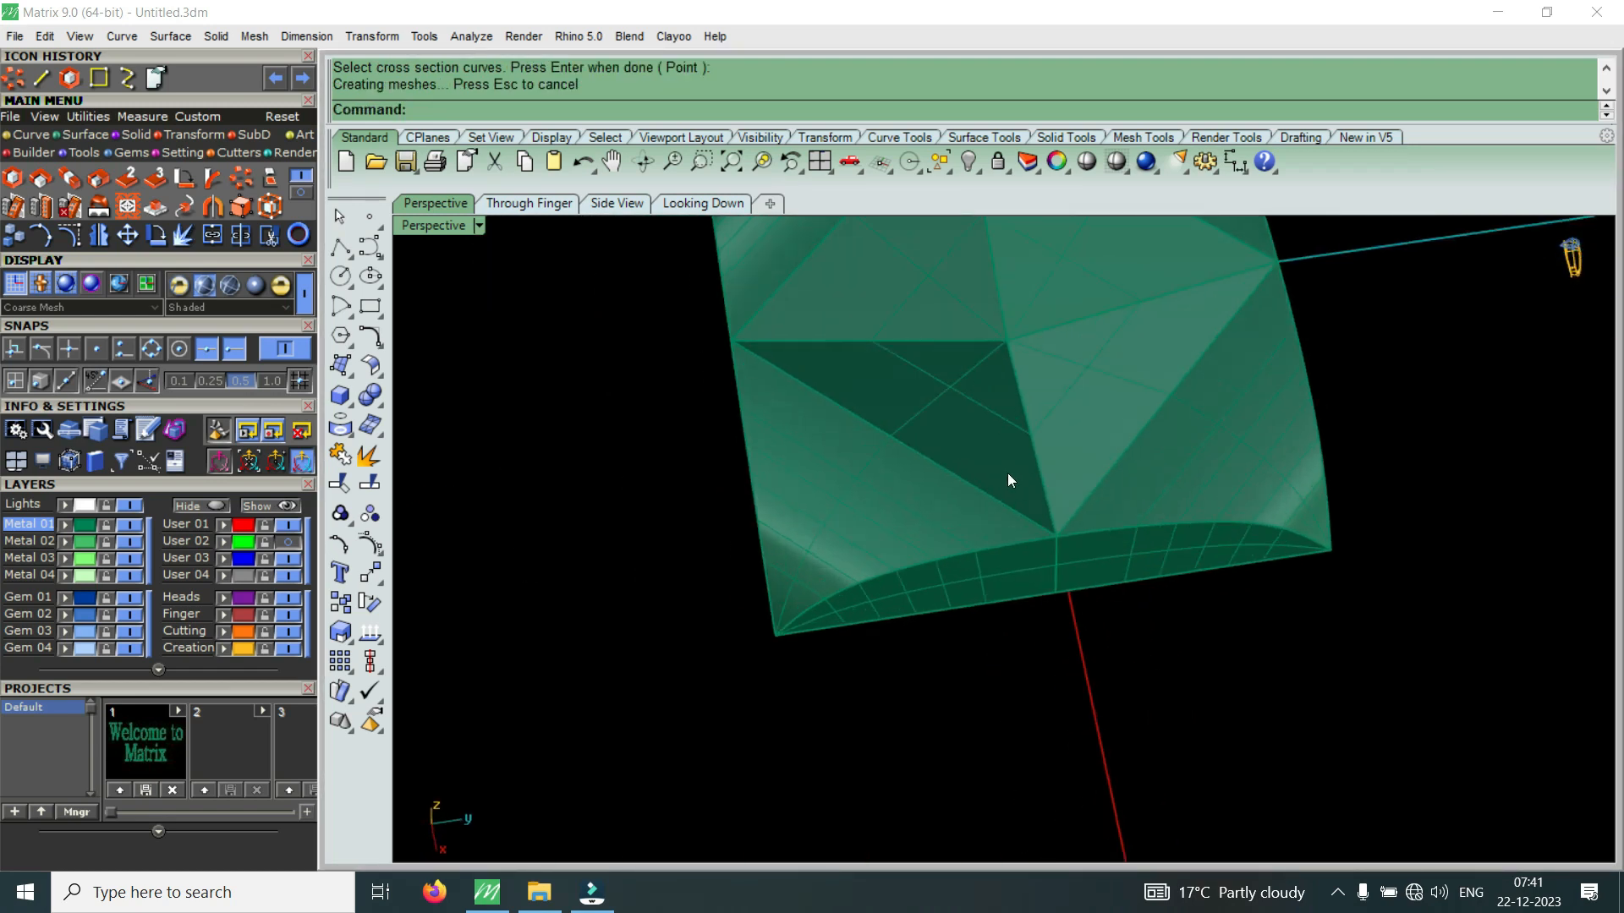
click(1006, 472)
scroll(1017, 474, down, 4)
click(1093, 420)
shift+click(1037, 341)
shift+click(977, 396)
shift+click(935, 373)
right_drag(1011, 530, 1040, 582)
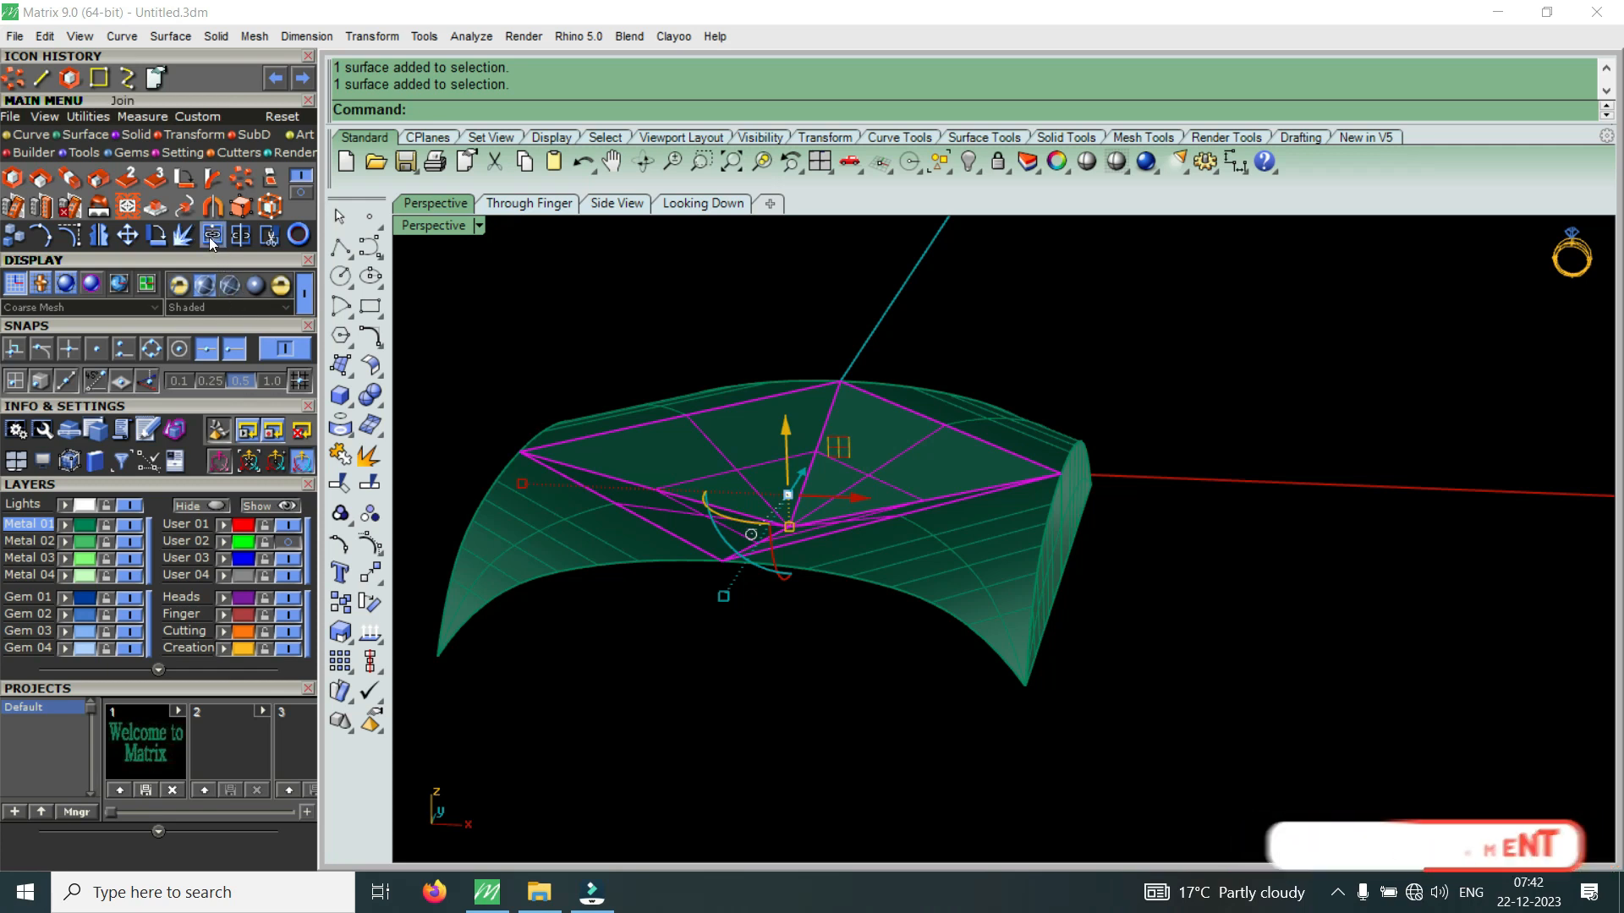
right_drag(968, 598, 899, 486)
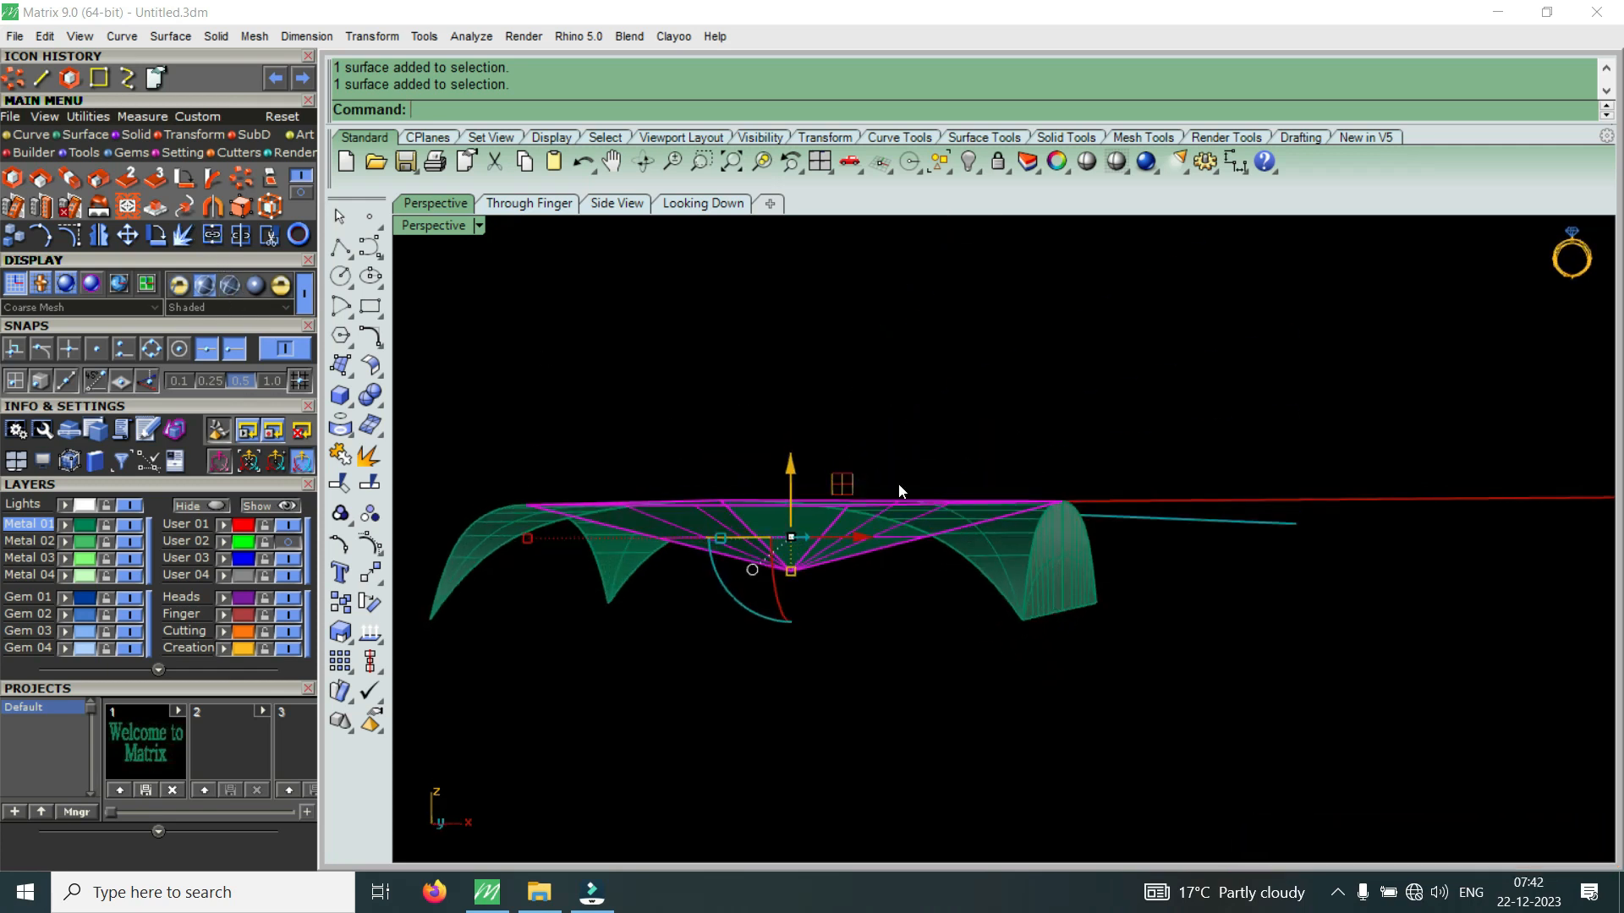
click(217, 36)
mouse_move(325, 554)
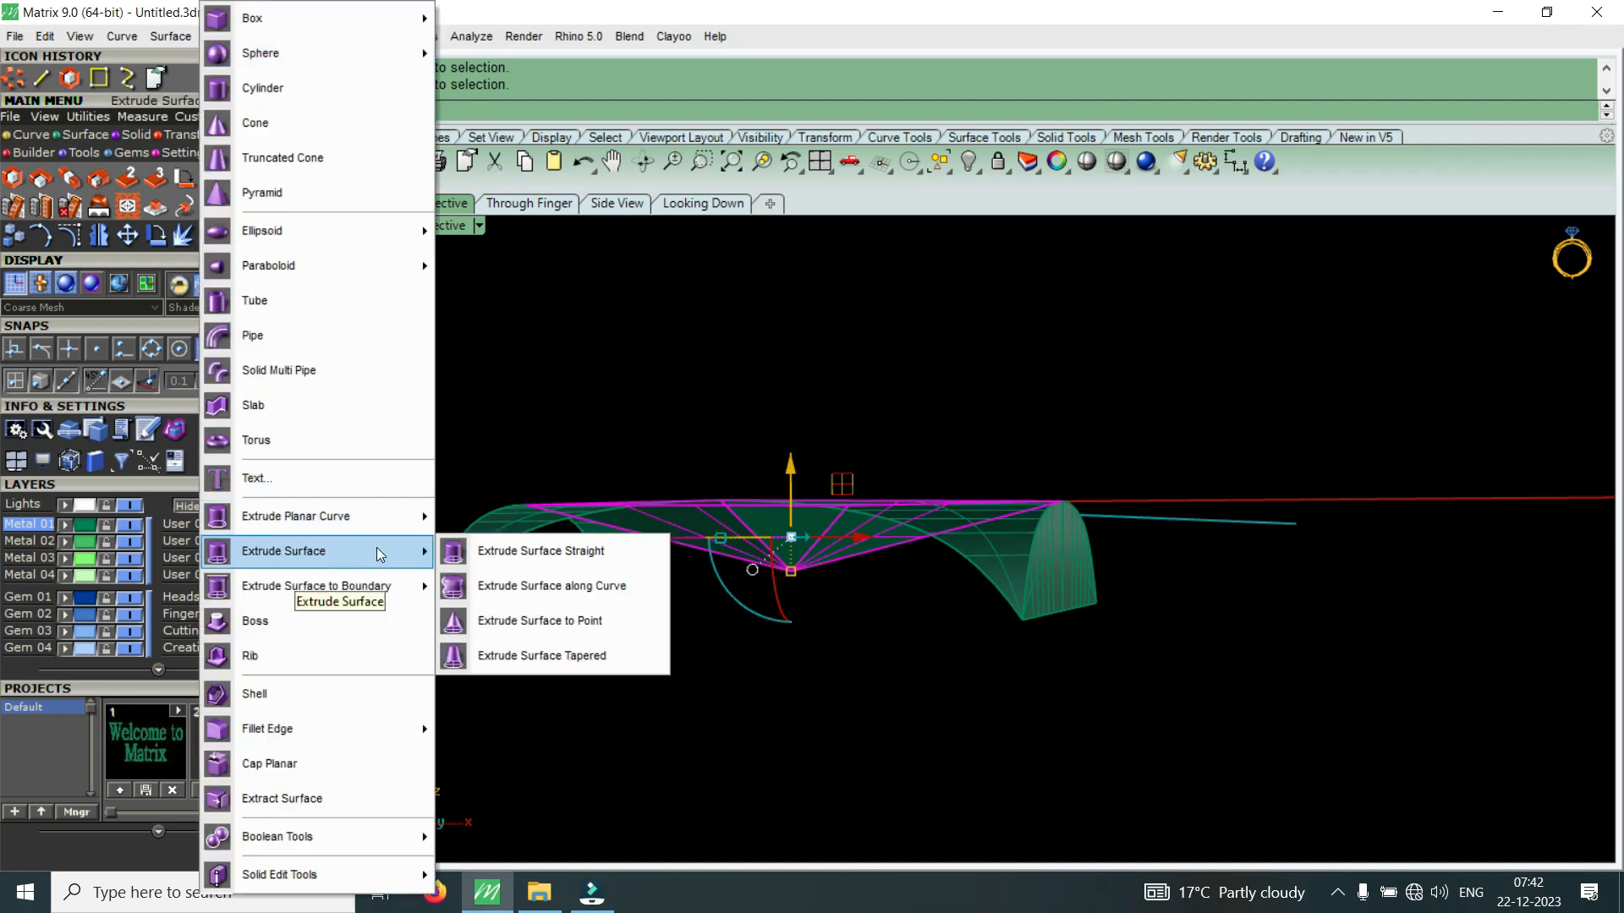
click(510, 558)
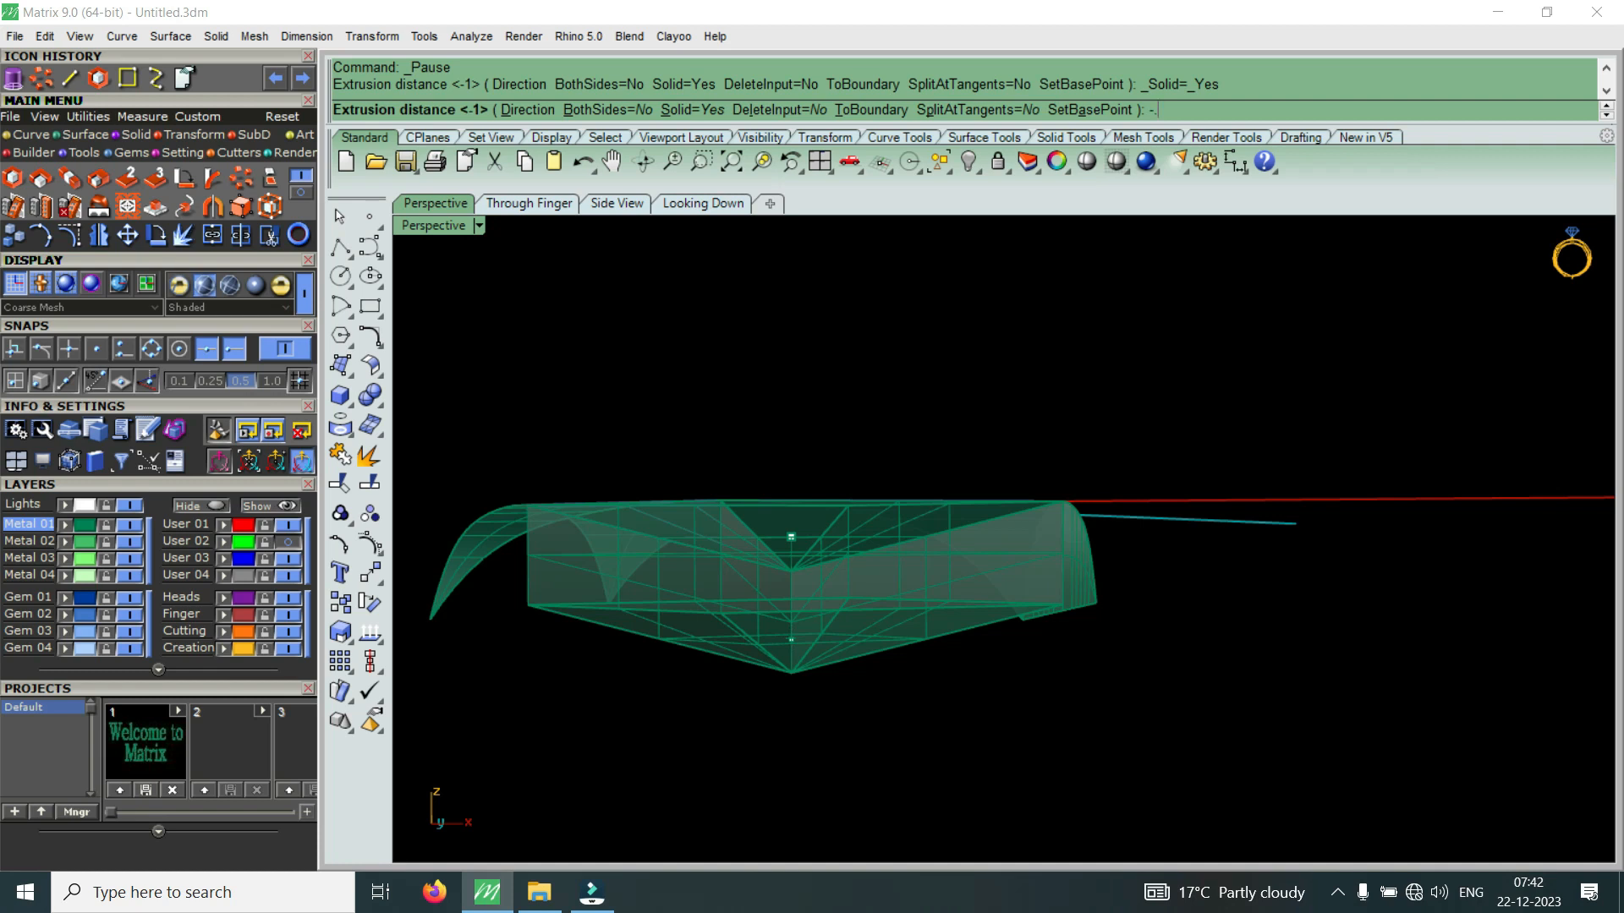
key(Return)
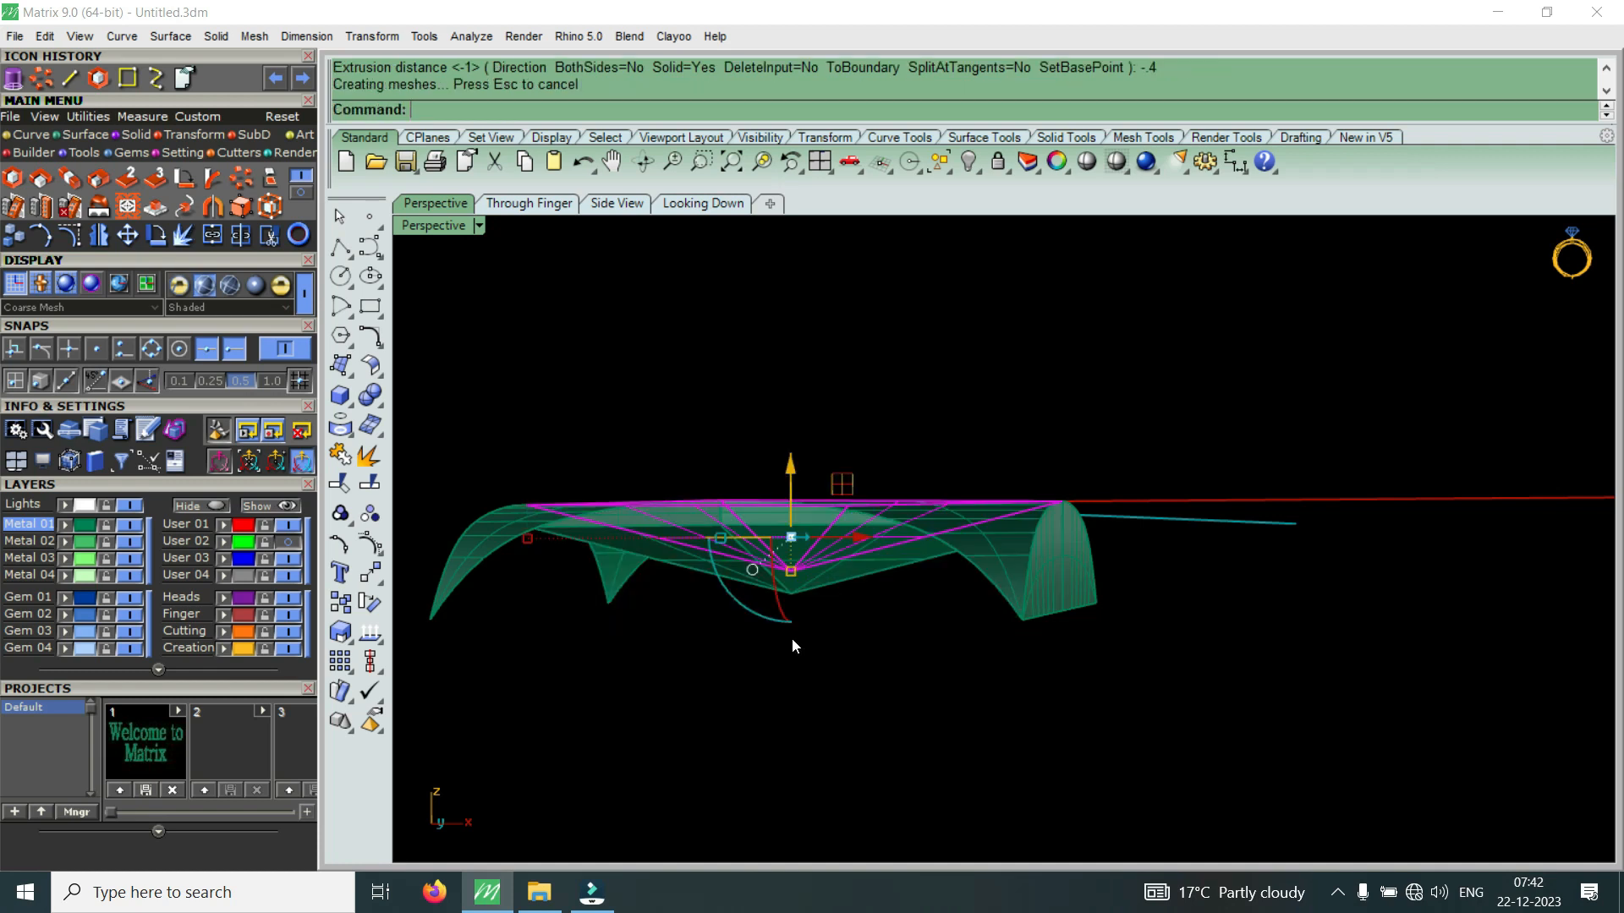
right_drag(1032, 695, 1008, 645)
key(Delete)
Join the two swept halves of the front arch wall into one polysurface
click(1001, 650)
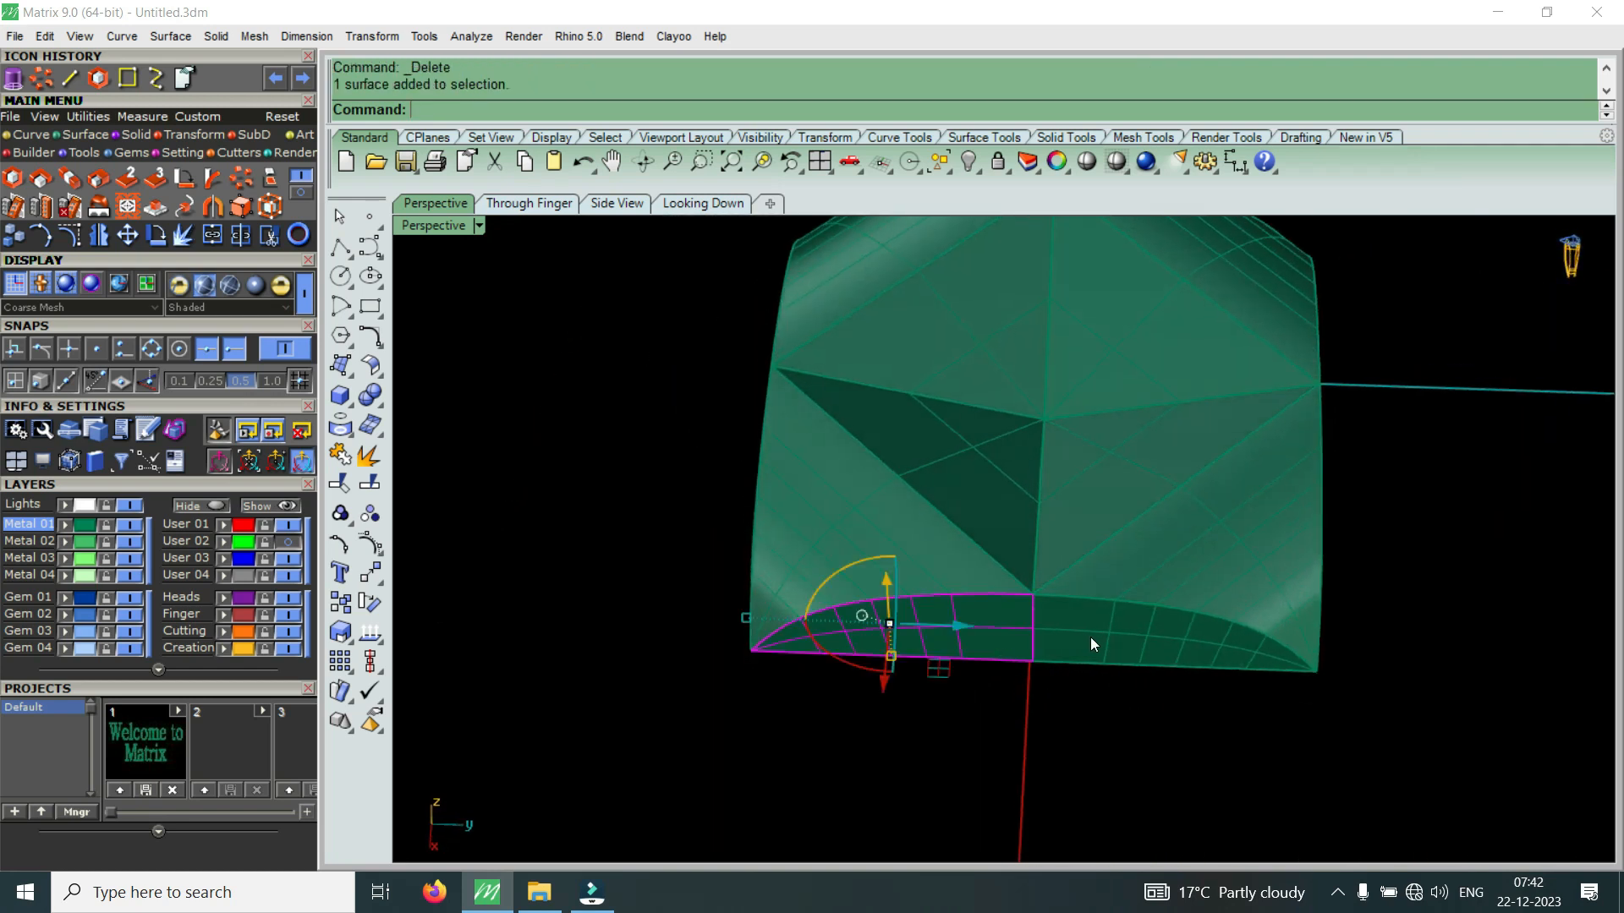
click(1084, 635)
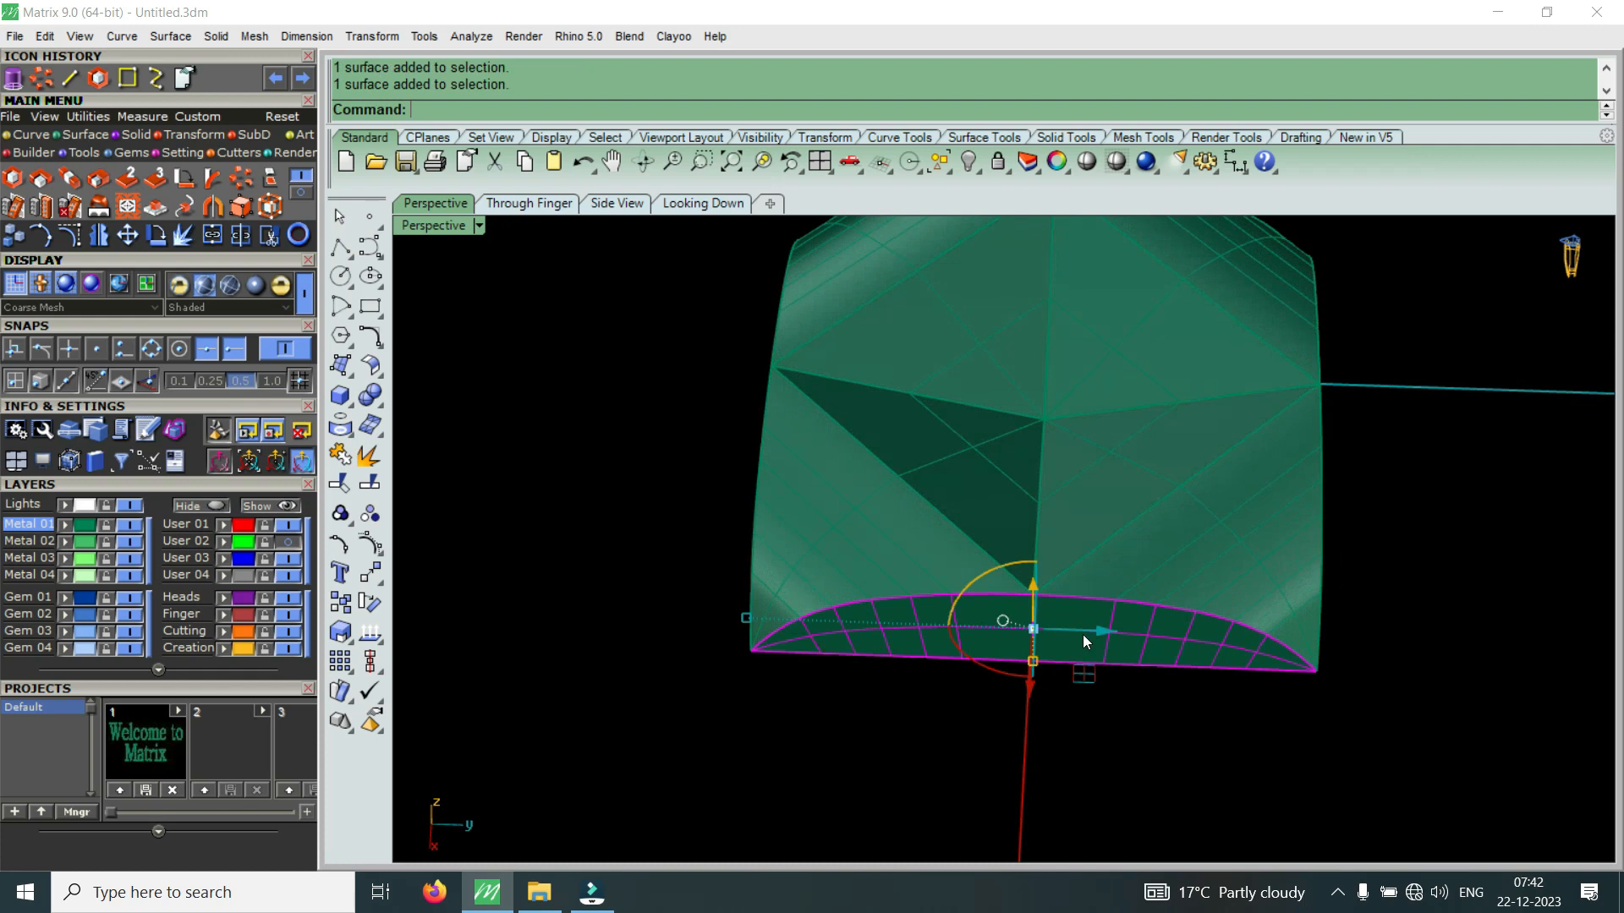
click(215, 239)
right_drag(971, 694, 1006, 587)
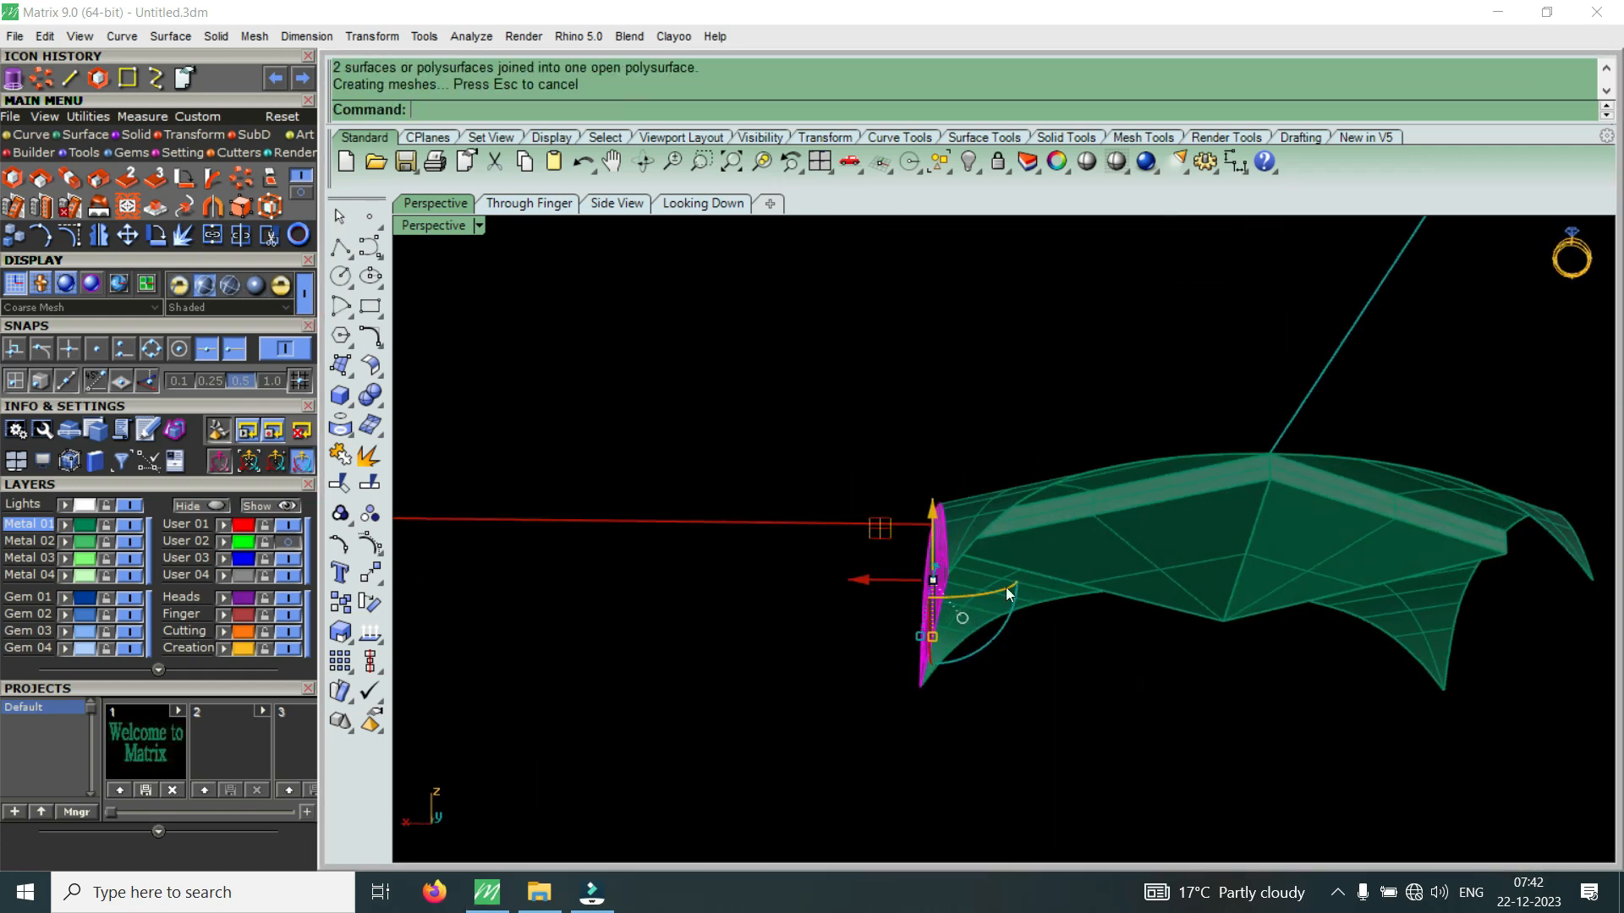
key(F8)
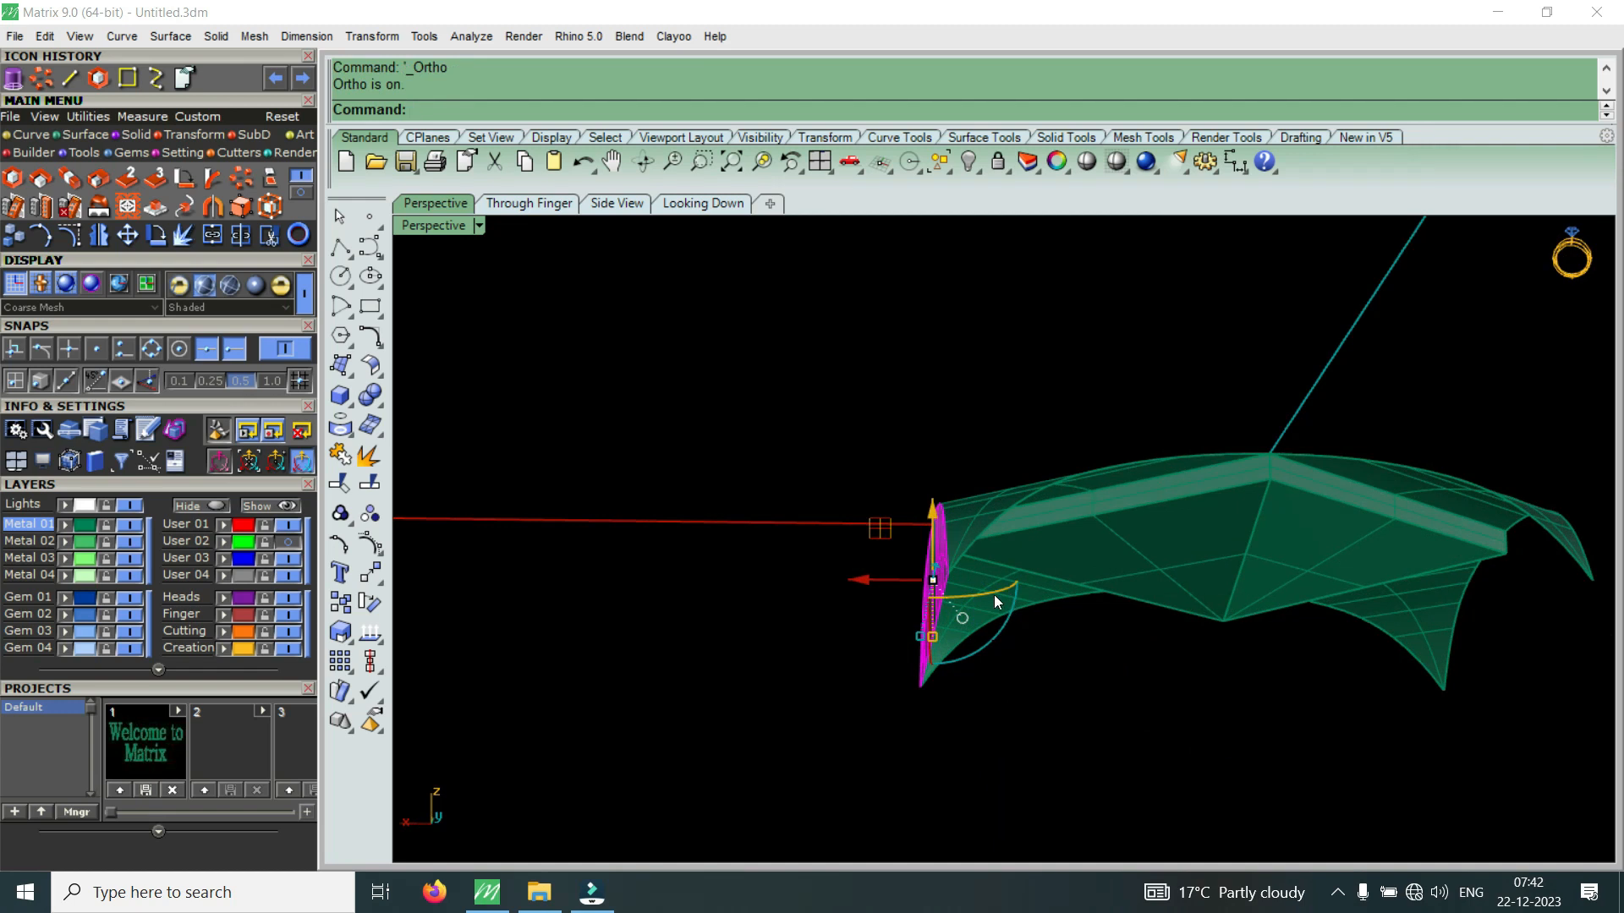
key(Escape)
Offset the joined arch wall with OffsetSrf as a solid at a distance of 0.4, flipping the offset direction
scroll(963, 602, up, 6)
right_drag(962, 599, 856, 632)
click(855, 639)
text(O)
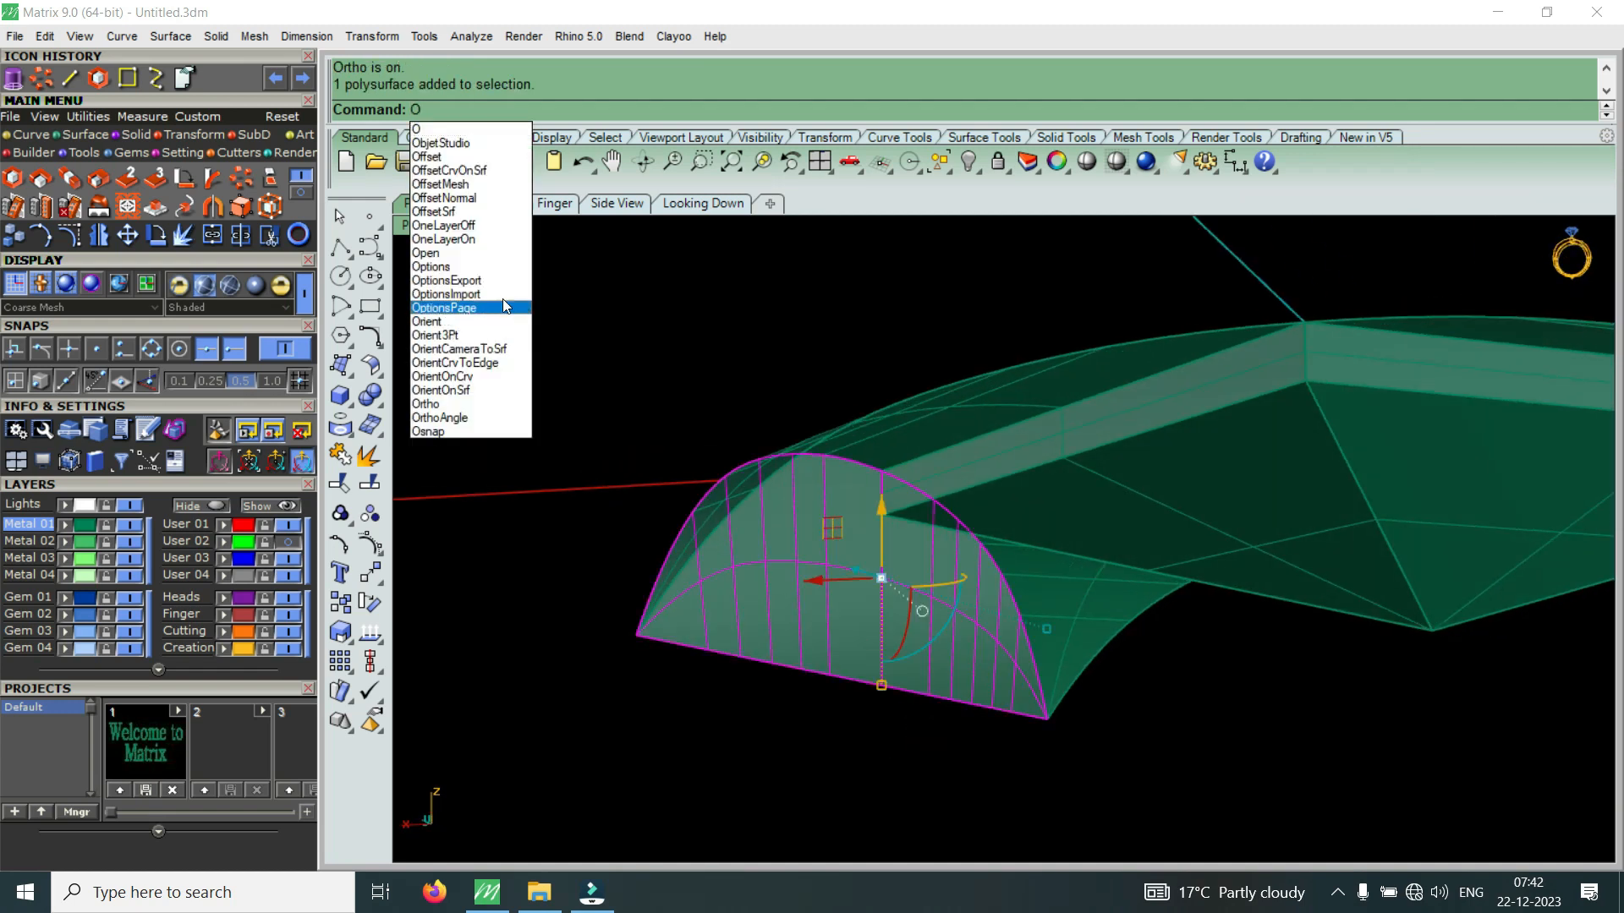
click(460, 212)
text(f)
key(Return)
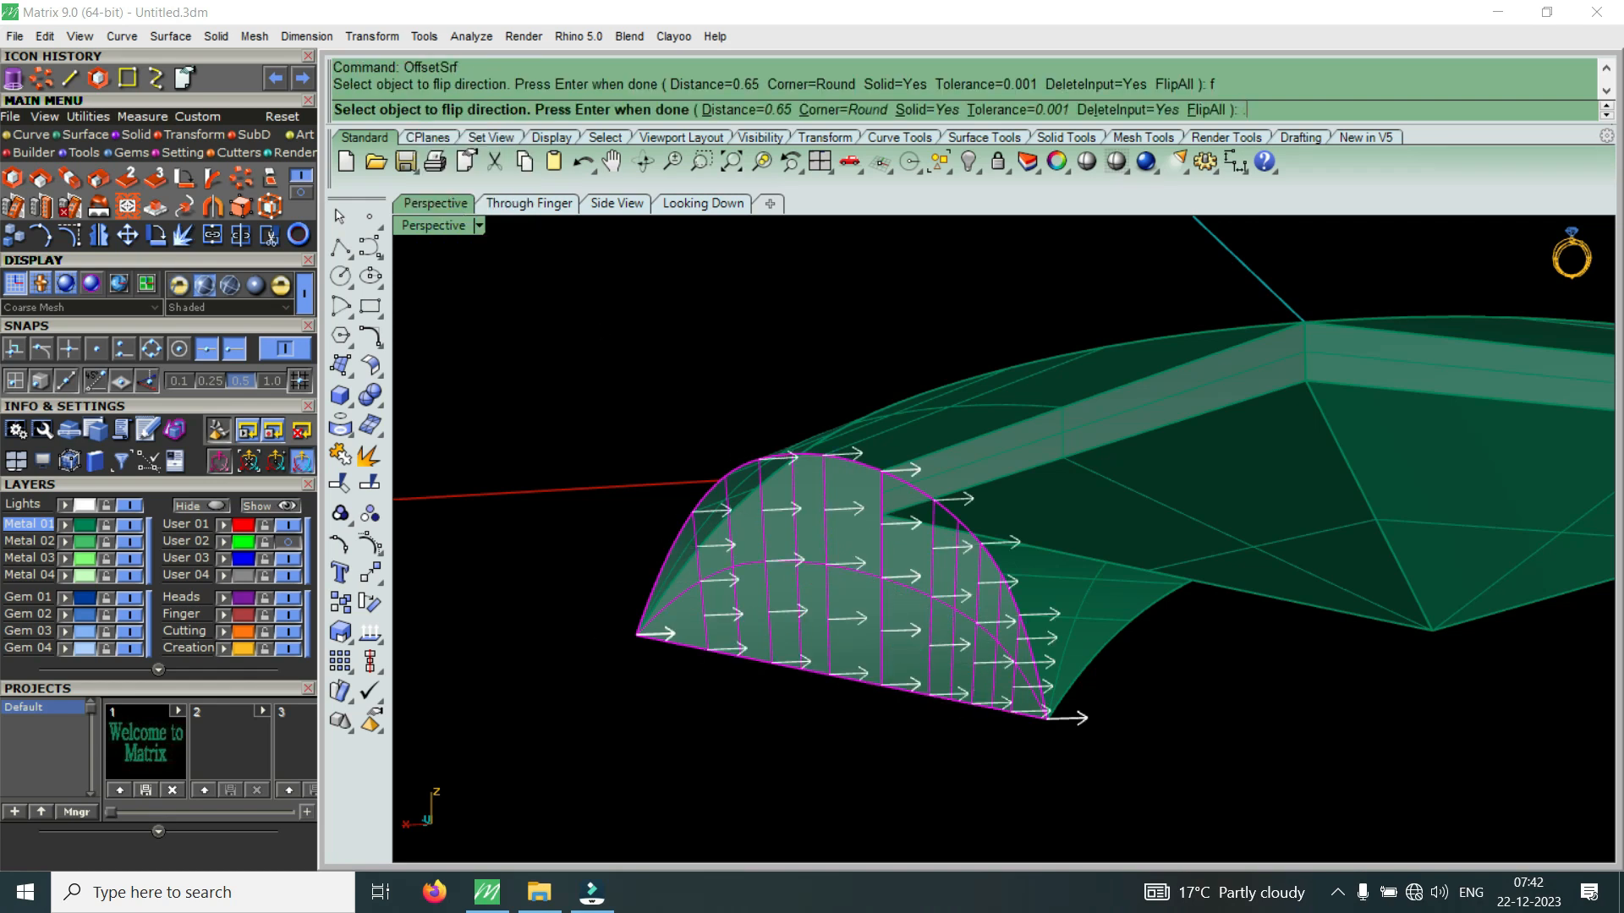
key(Return)
Offset the four swept corner surfaces together into solids with OffsetSrf at a distance of 0.4
right_drag(871, 560, 1106, 729)
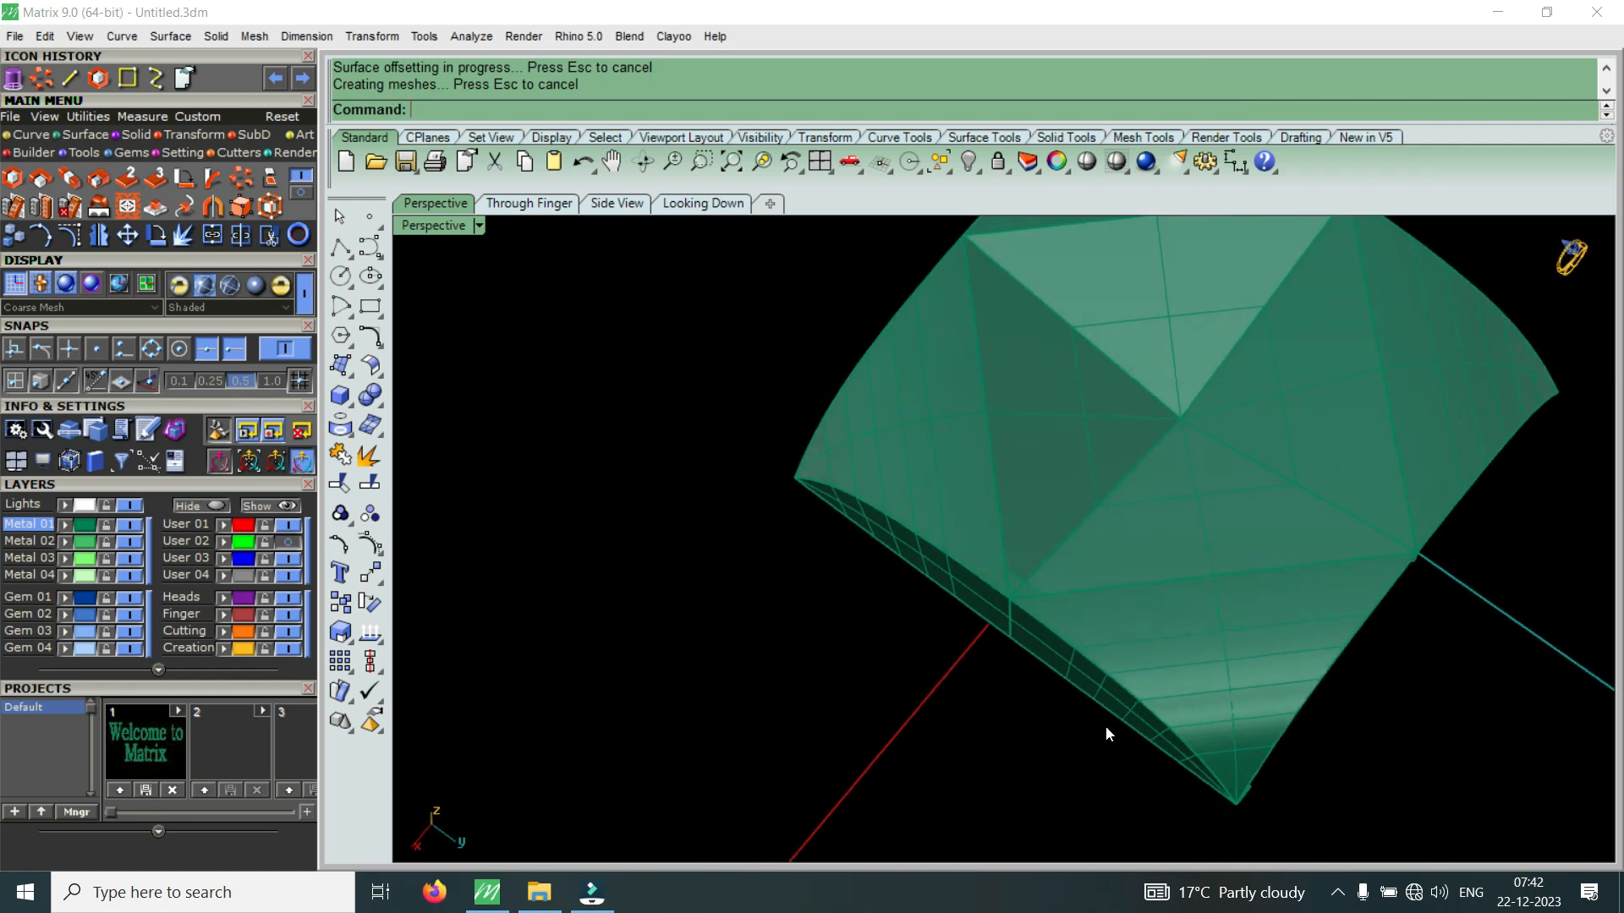
mouse_move(1088, 640)
right_down()
mouse_move(1110, 654)
mouse_move(1210, 643)
mouse_move(1167, 587)
mouse_move(1101, 546)
mouse_move(1089, 655)
right_up()
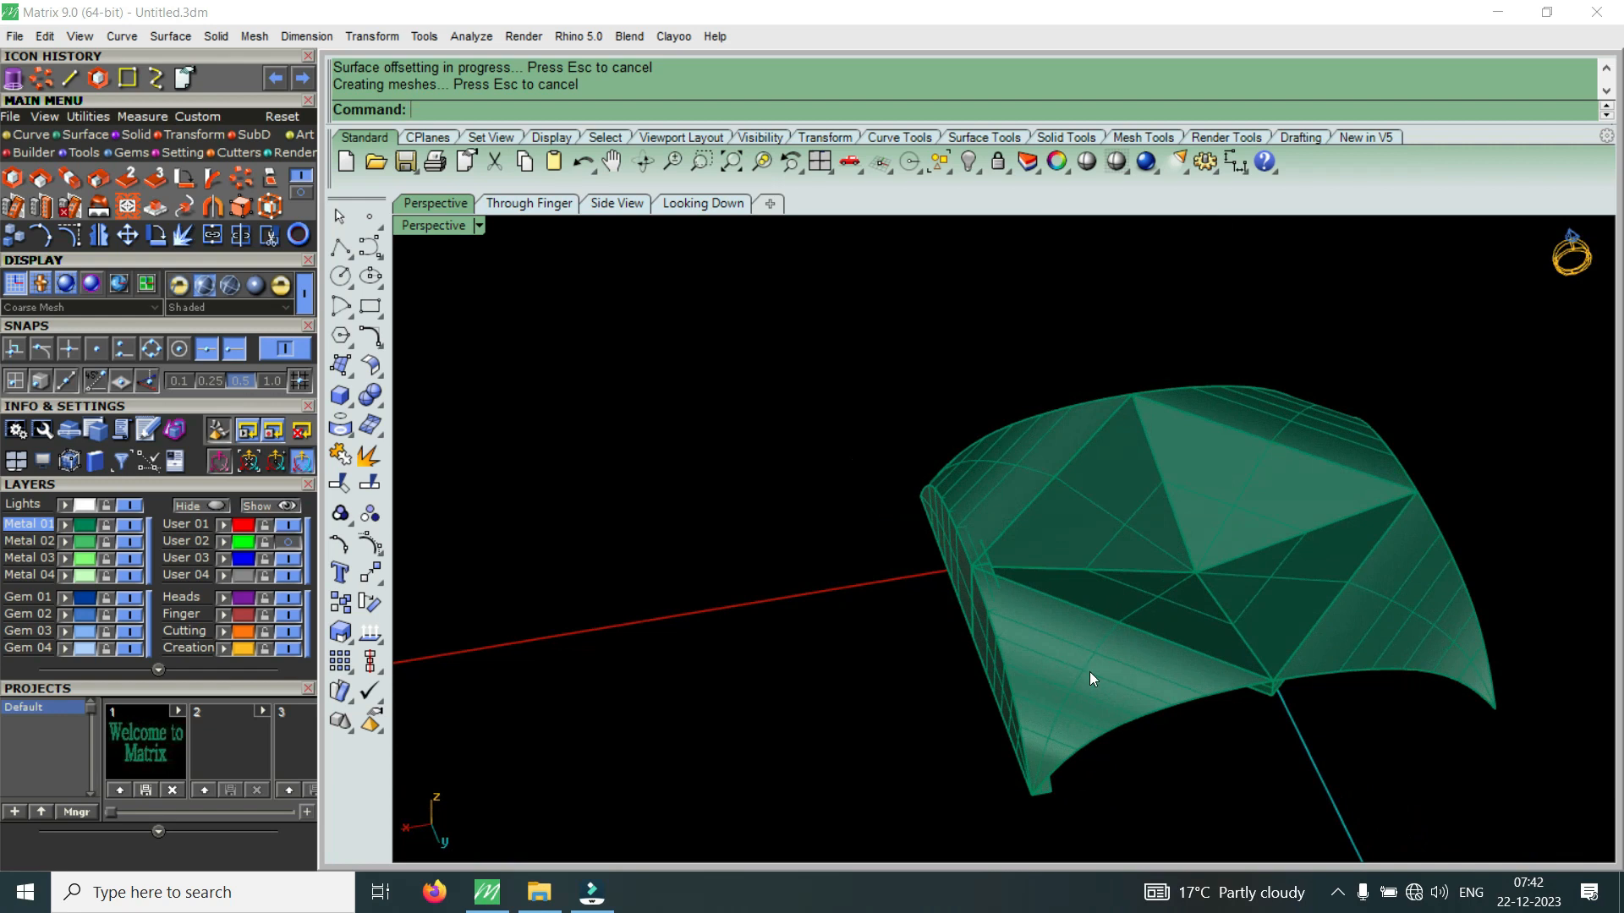
click(1089, 676)
shift+click(1008, 510)
shift+click(1283, 414)
shift+click(1409, 606)
right_click(1362, 622)
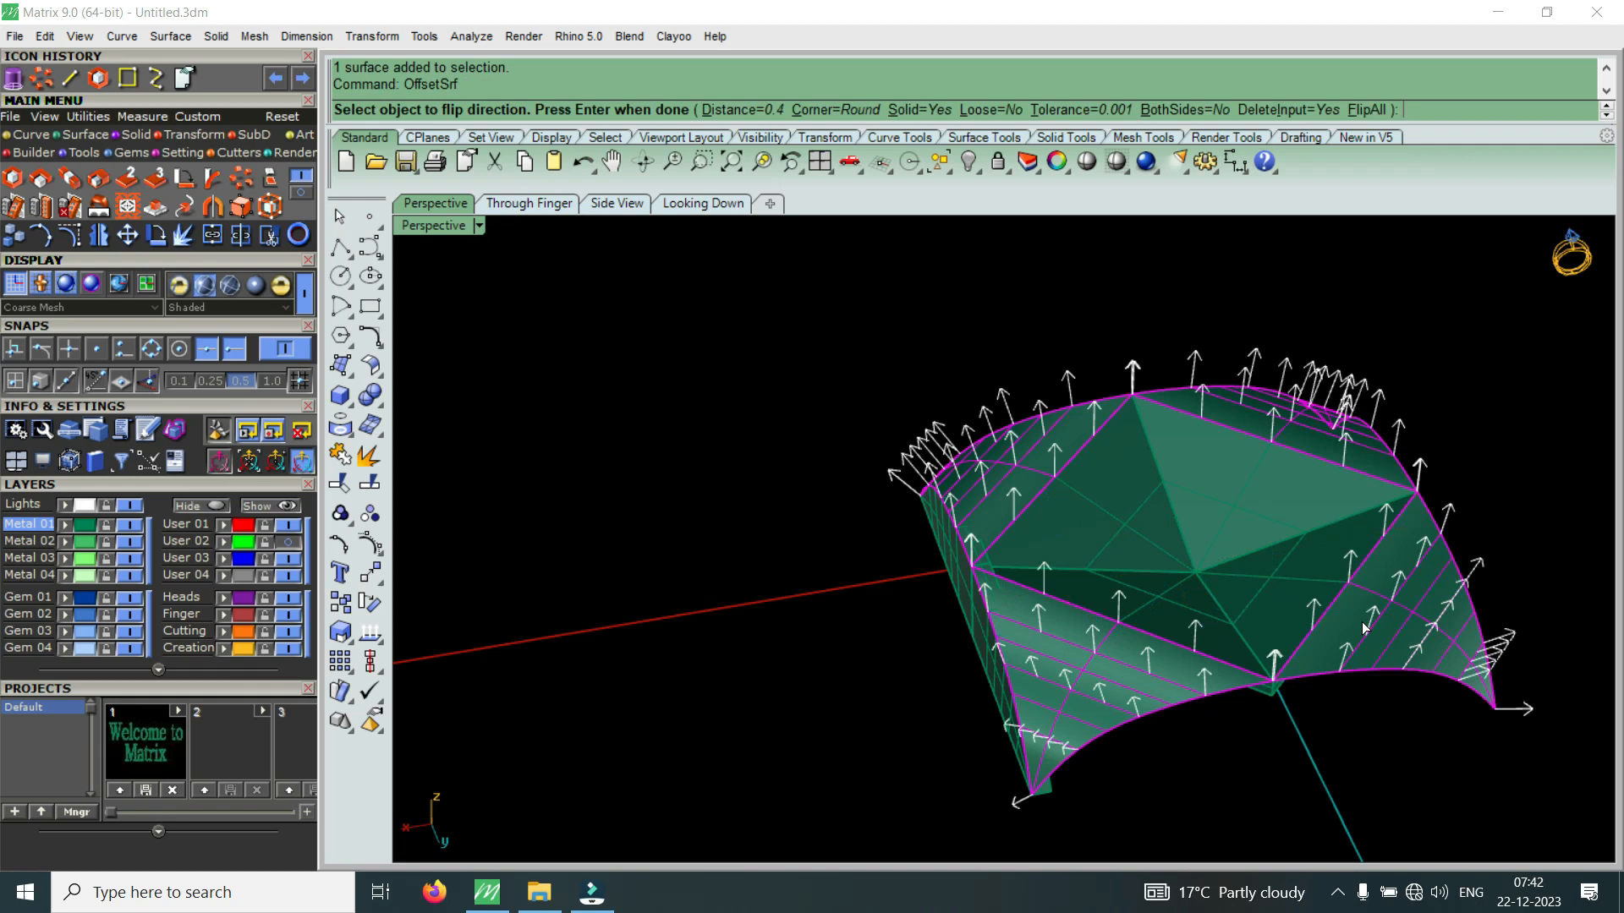
right_click(1362, 623)
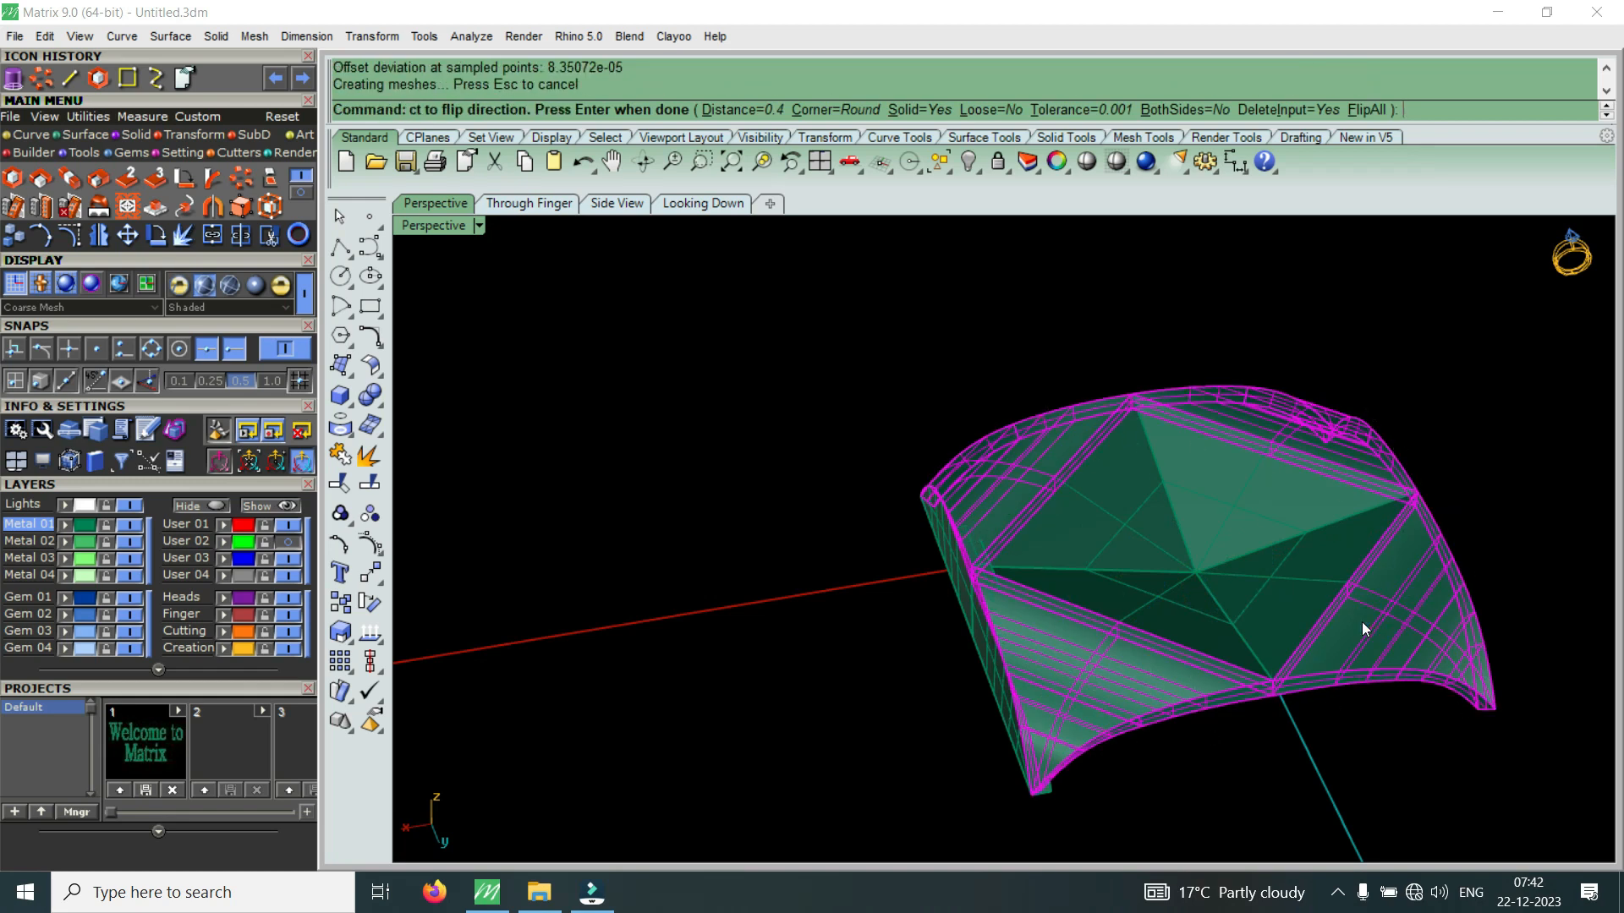
right_drag(1167, 734, 1047, 628)
scroll(982, 569, up, 4)
key(Escape)
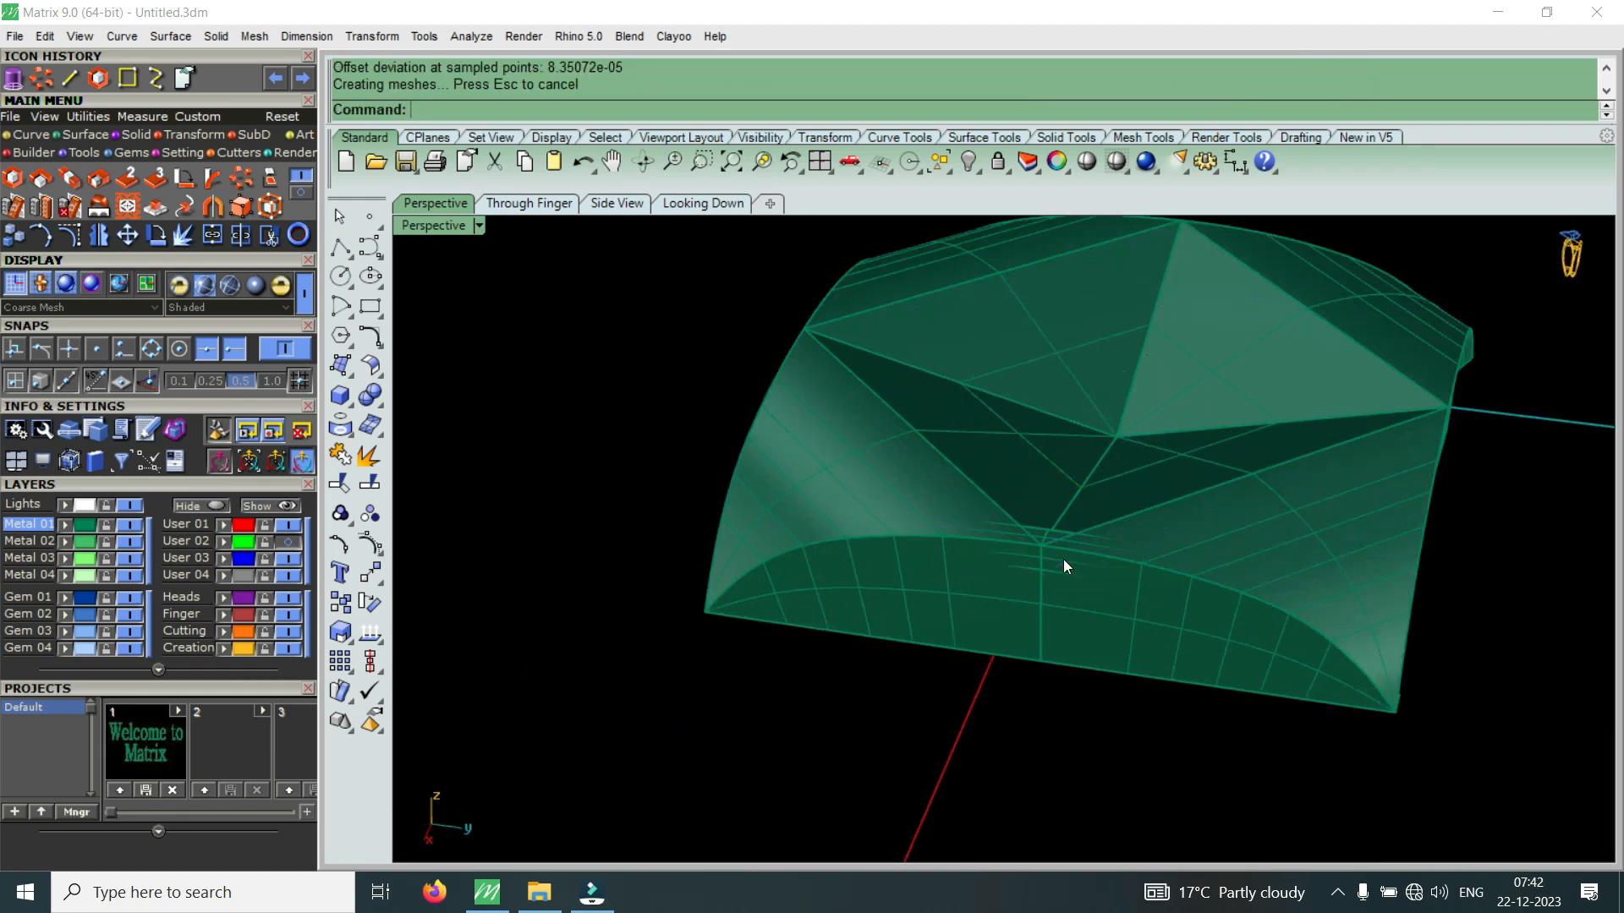
Polar array the solid arch wall around the origin with 4 items over a 360-degree fill angle
scroll(1260, 508, up, 1)
click(1108, 644)
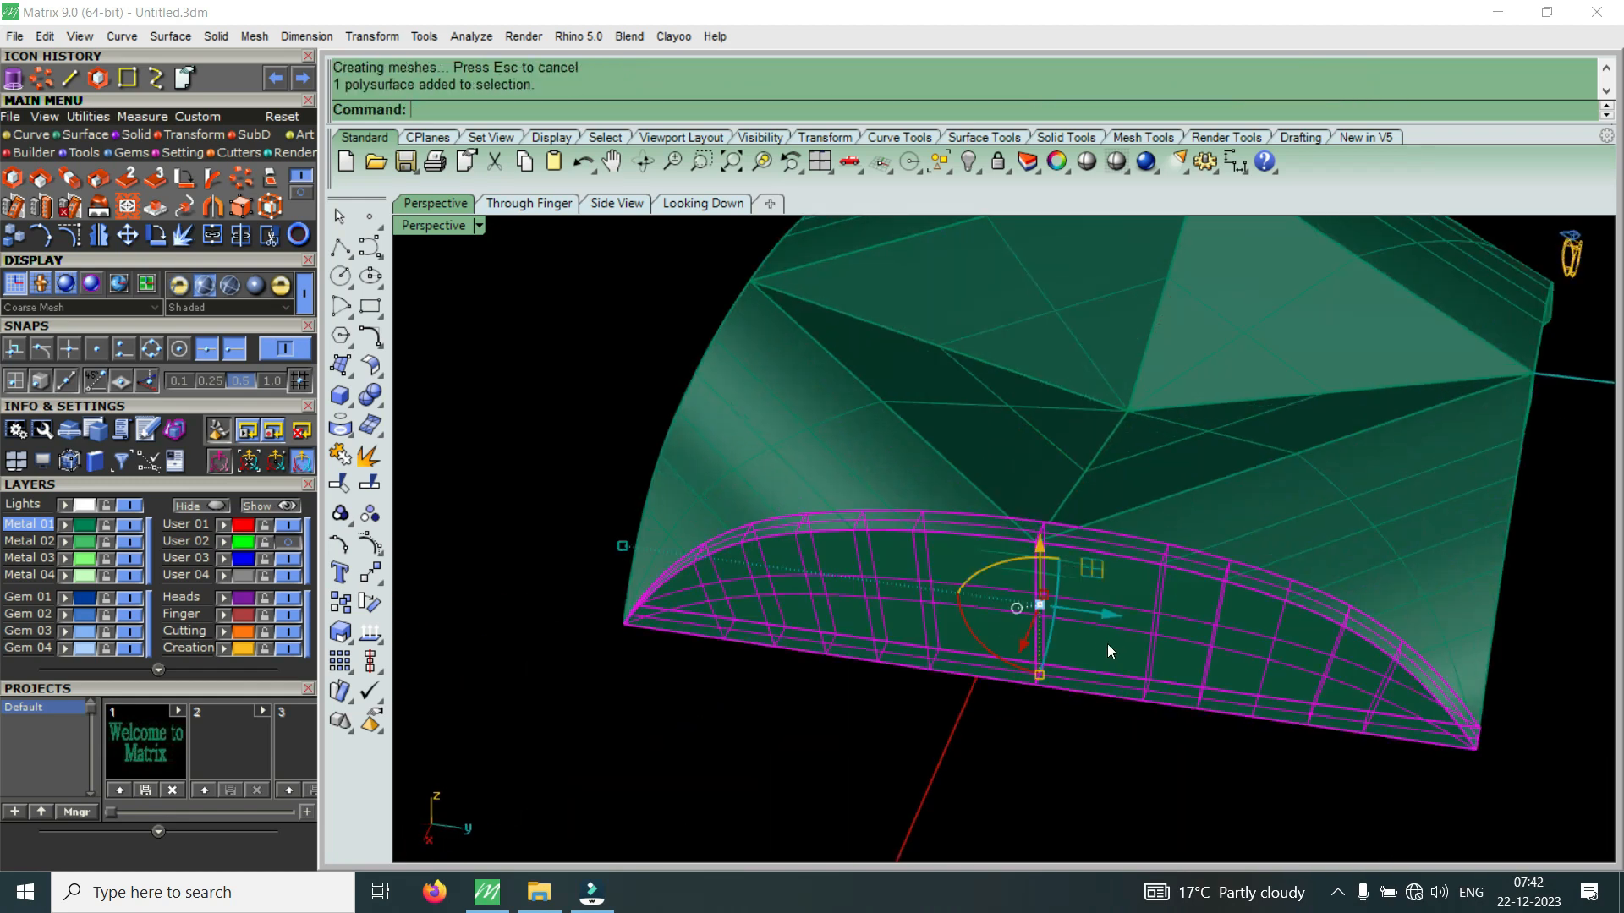
double_click(437, 228)
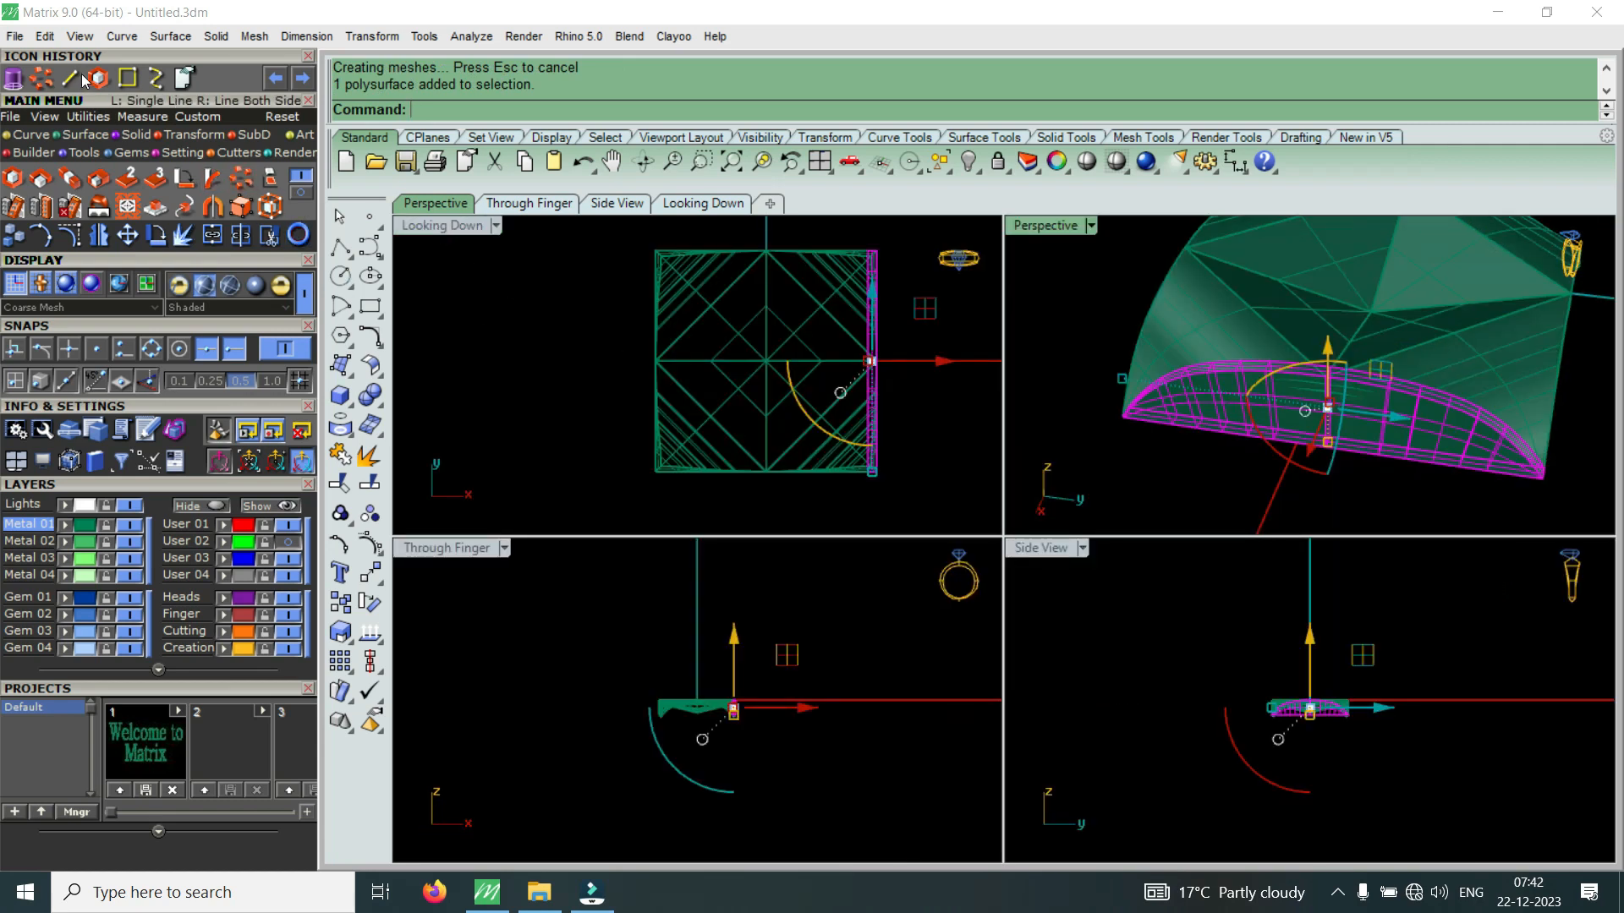
click(240, 179)
text(0)
key(Return)
key(Return)
key(Return)
key(Return)
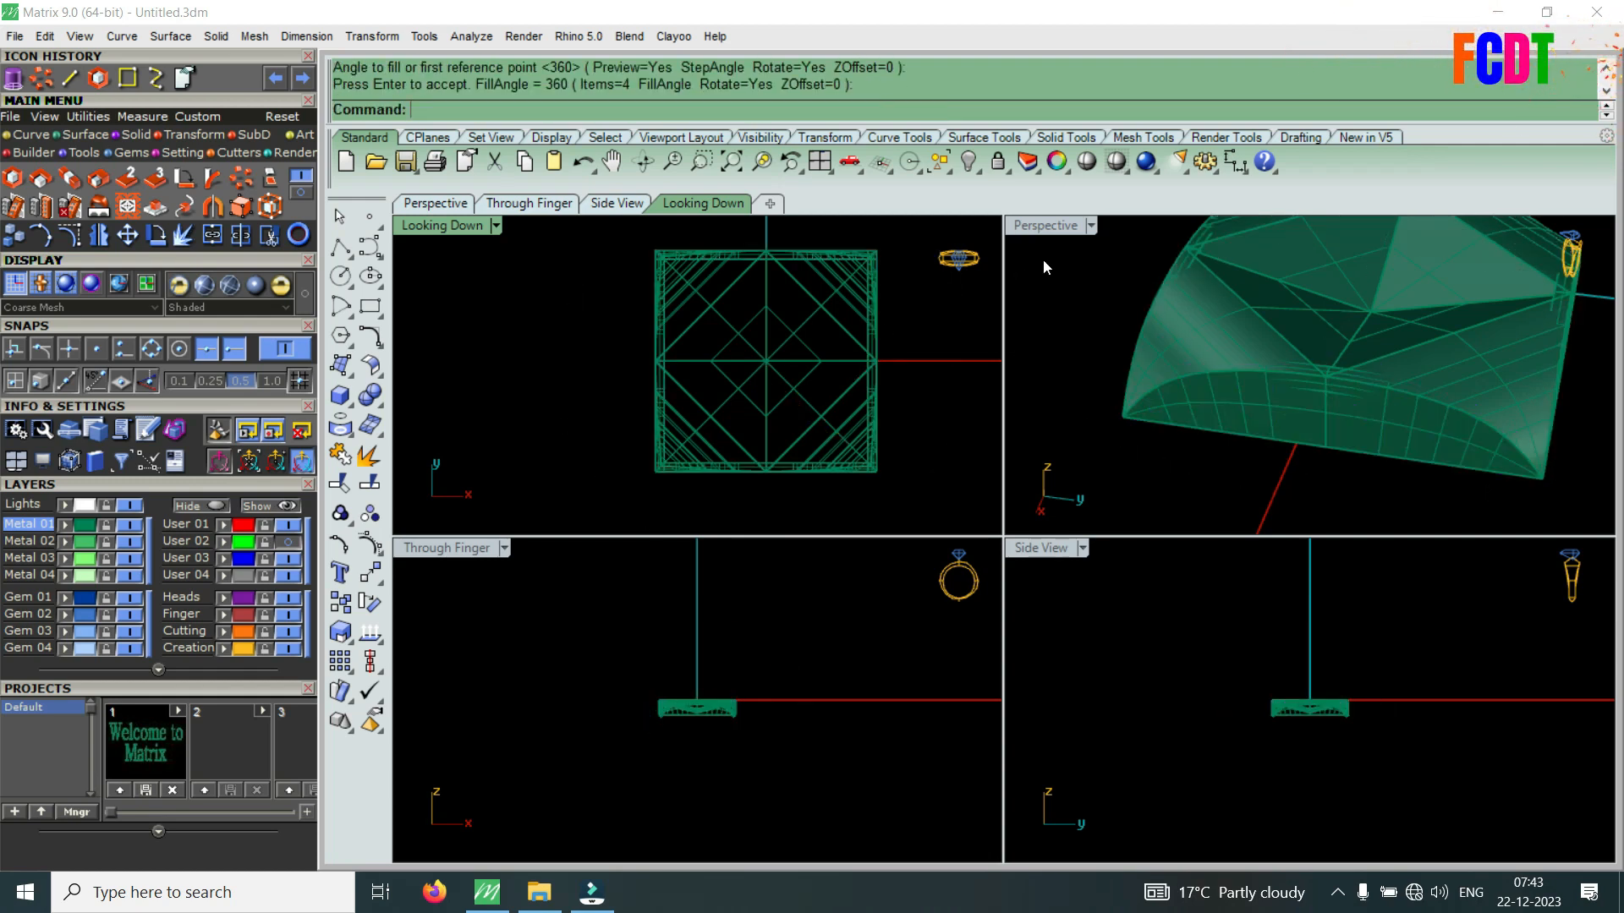
double_click(1053, 222)
scroll(965, 455, down, 5)
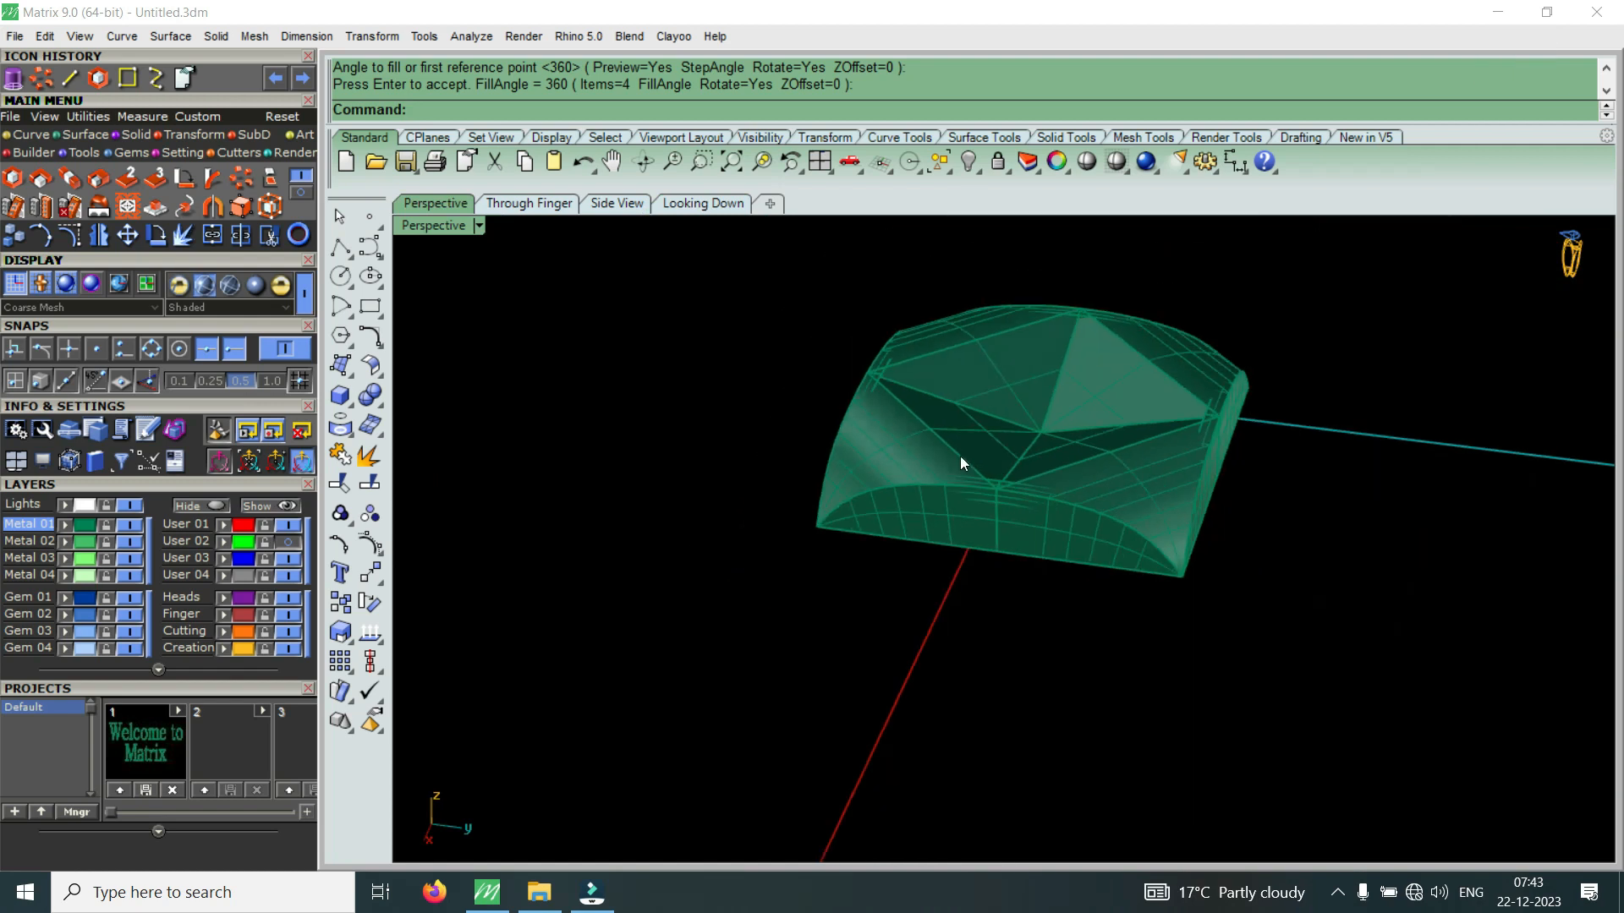
Group the four thickened pyramid facets in the centre of the piece and assign the group to the Finger layer
right_drag(961, 462, 917, 449)
scroll(916, 448, up, 6)
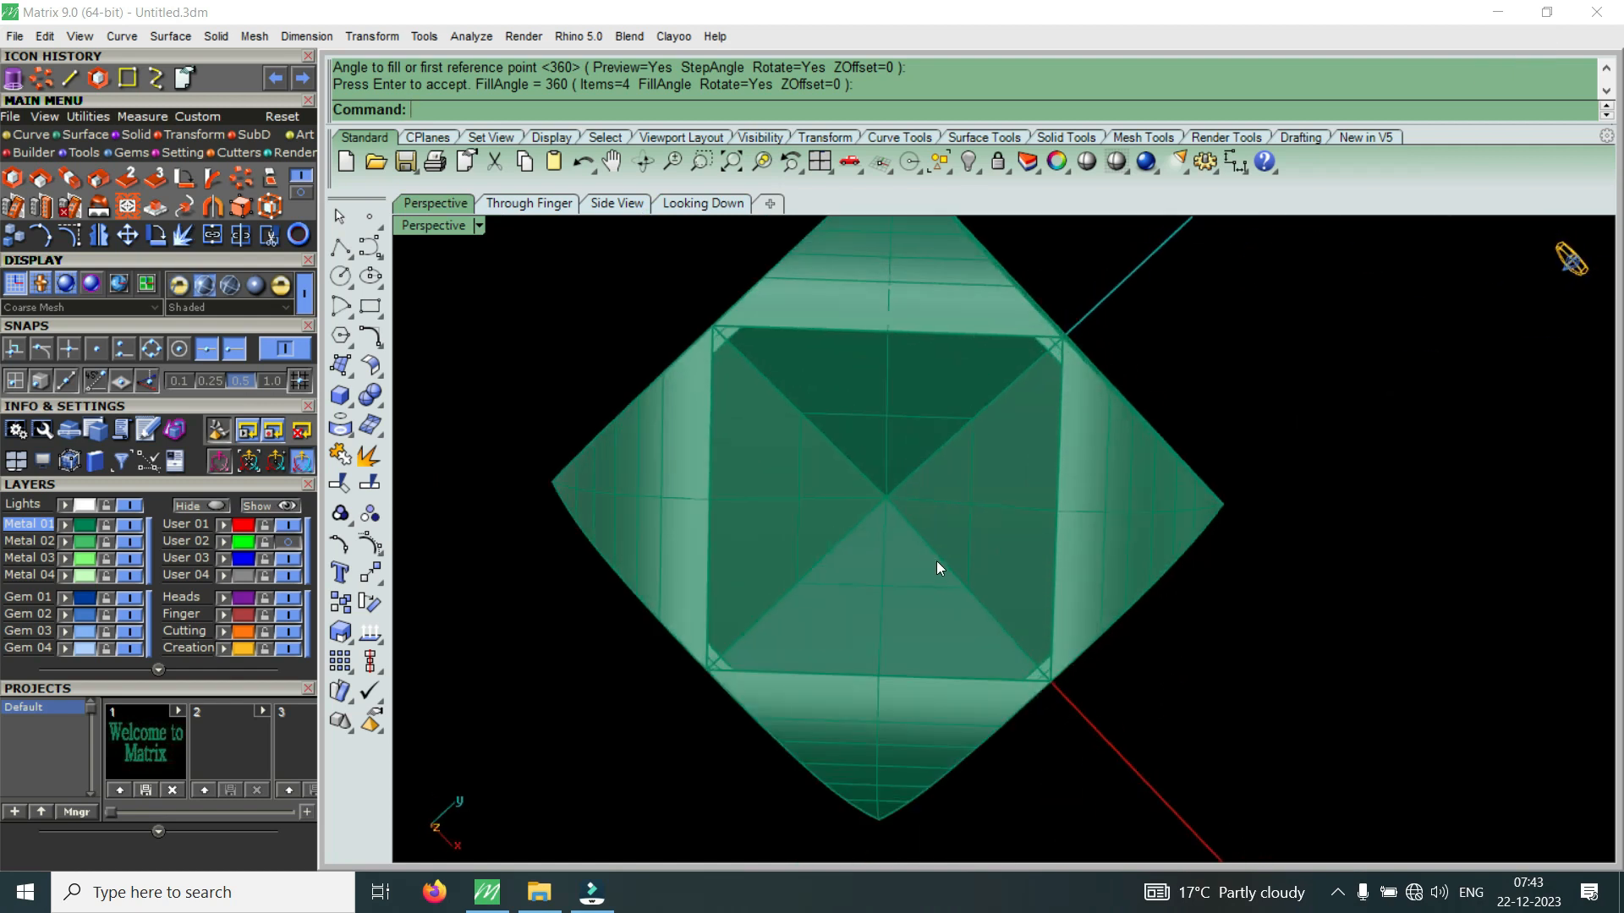
right_drag(875, 620, 994, 700)
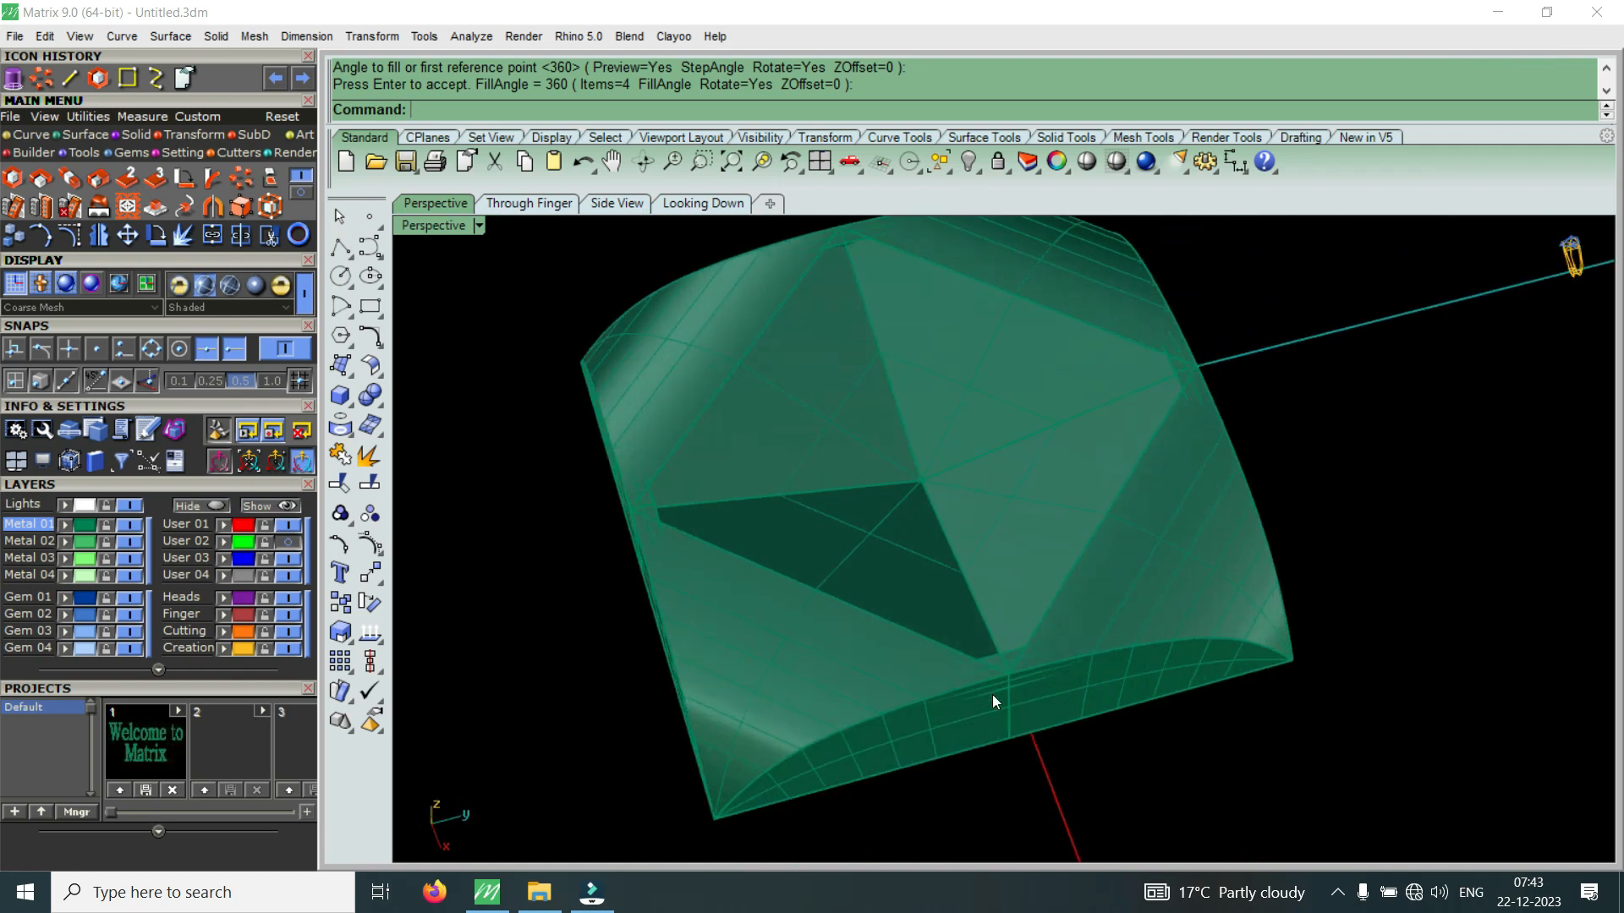
click(890, 588)
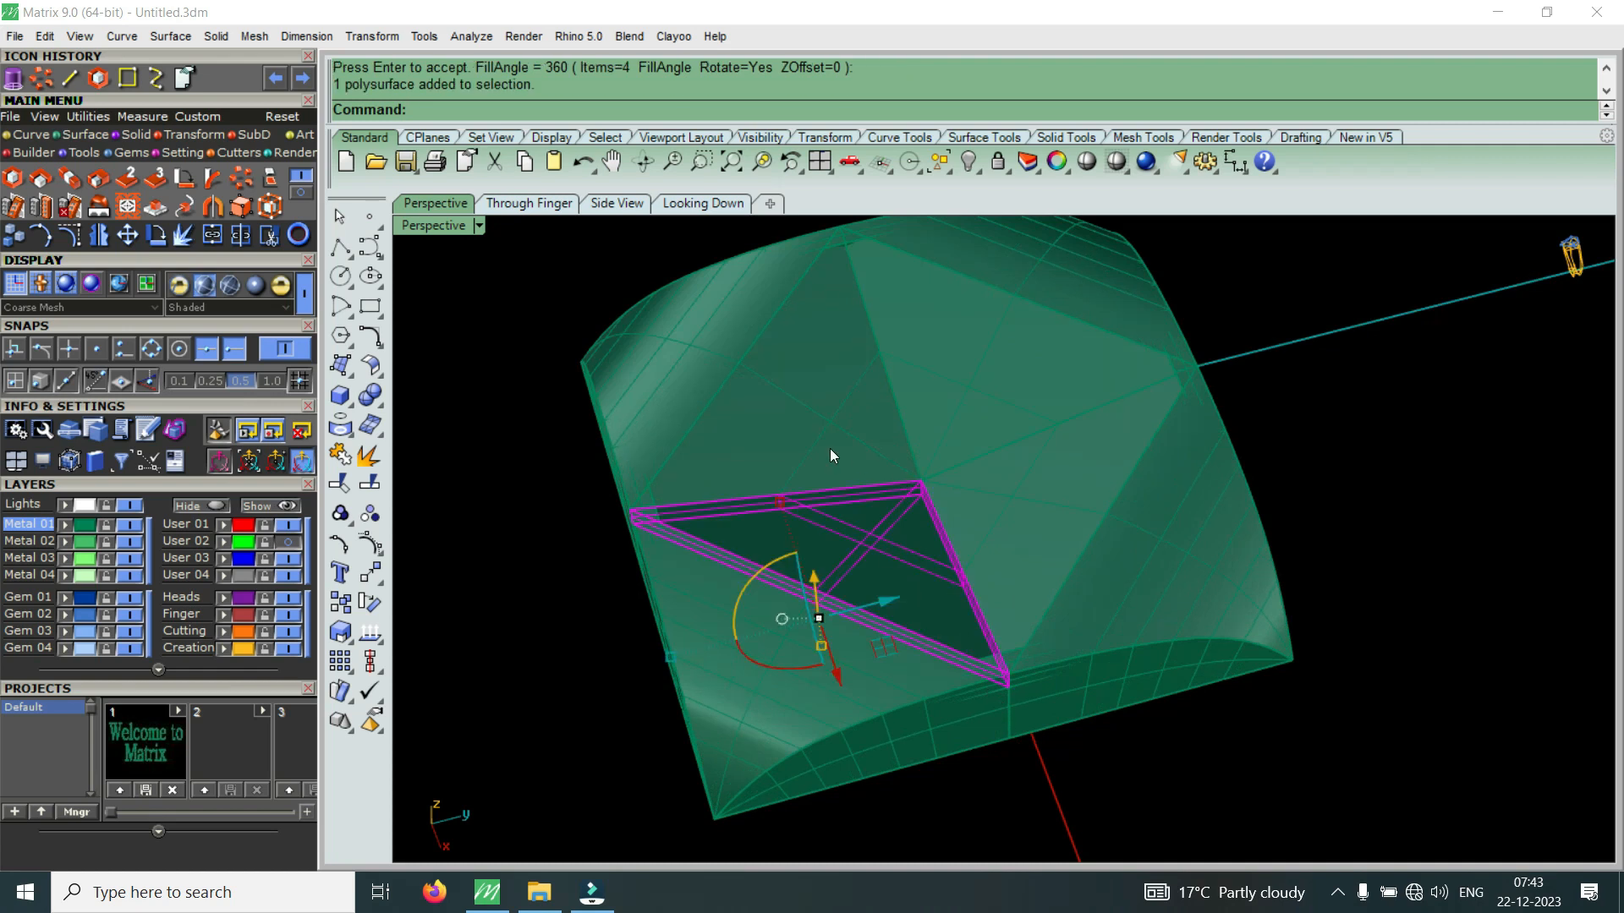
shift+click(1048, 472)
shift+click(947, 406)
shift+click(769, 367)
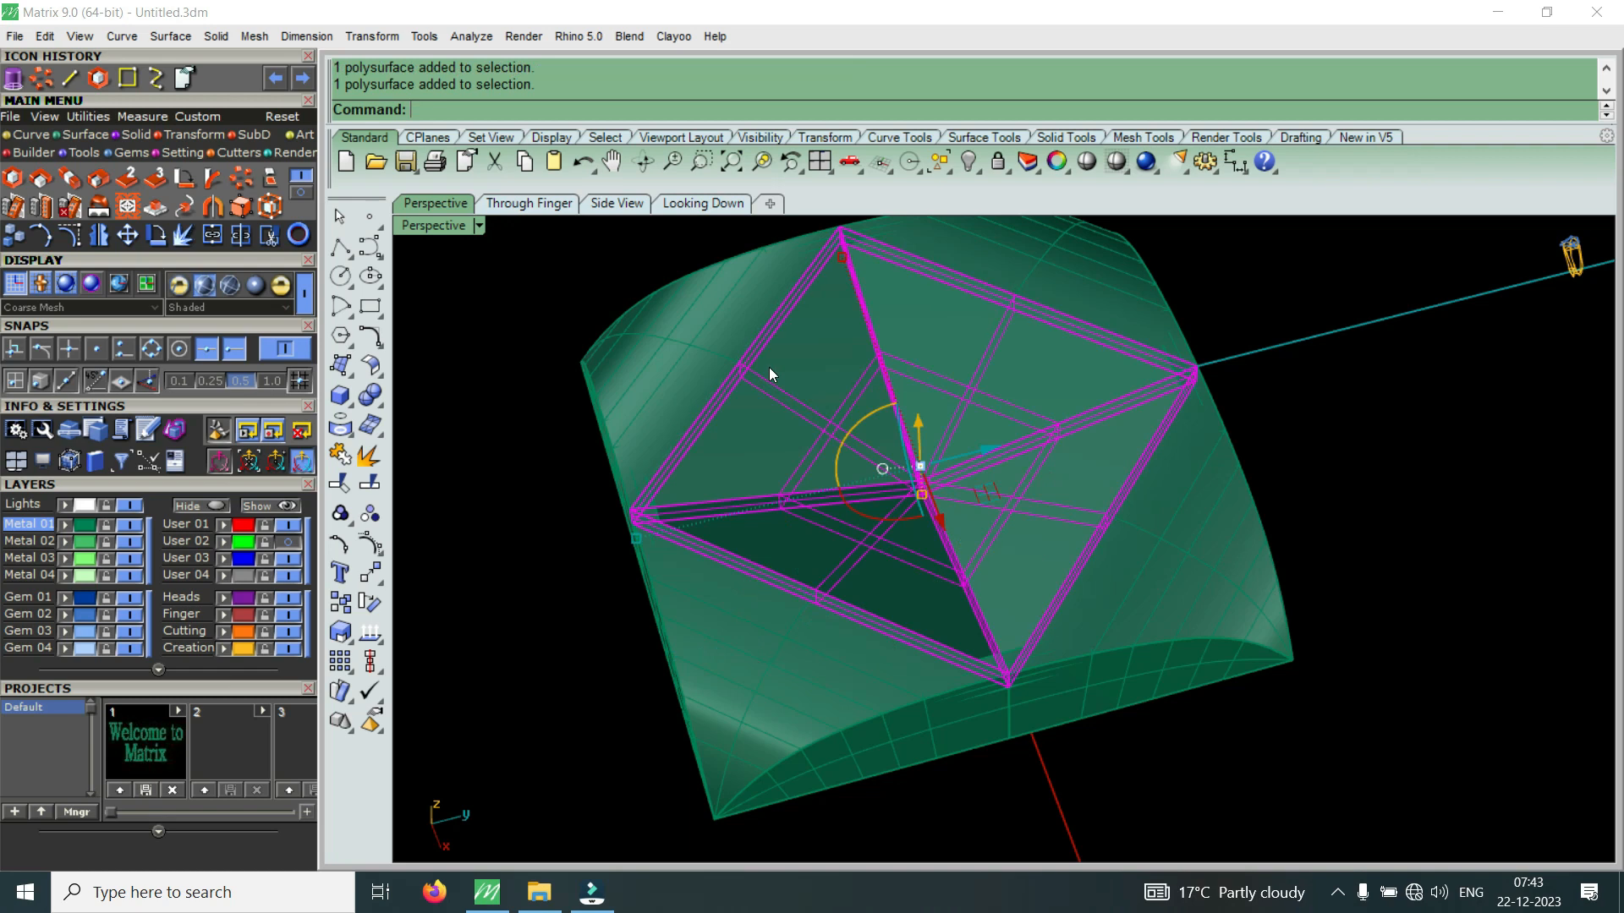
text(group)
key(Return)
key(Escape)
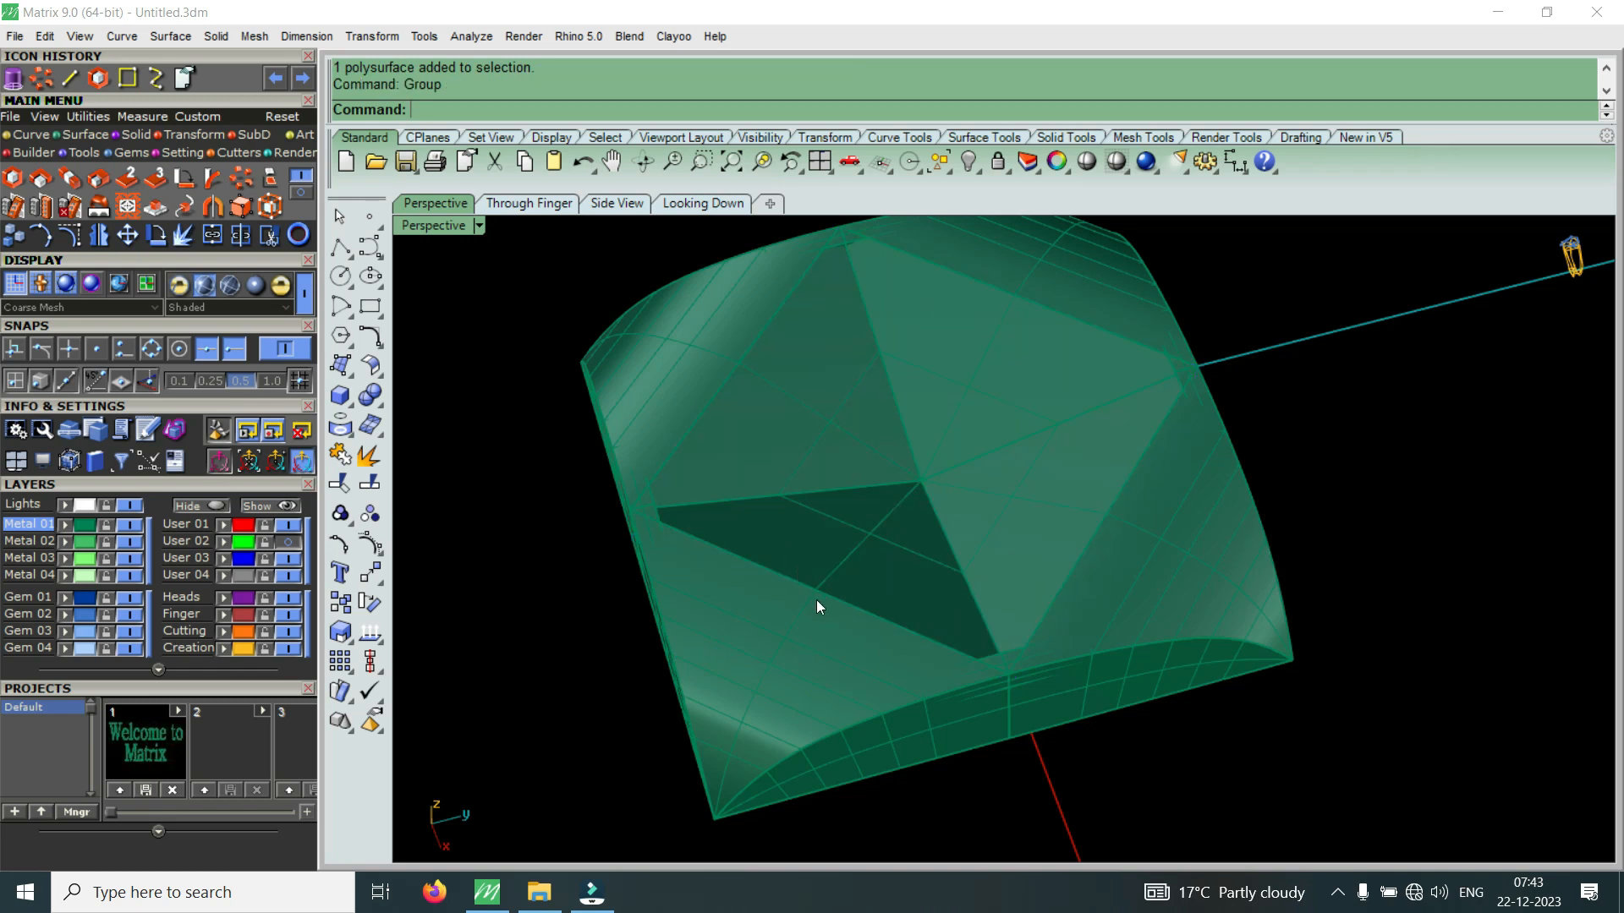
click(851, 568)
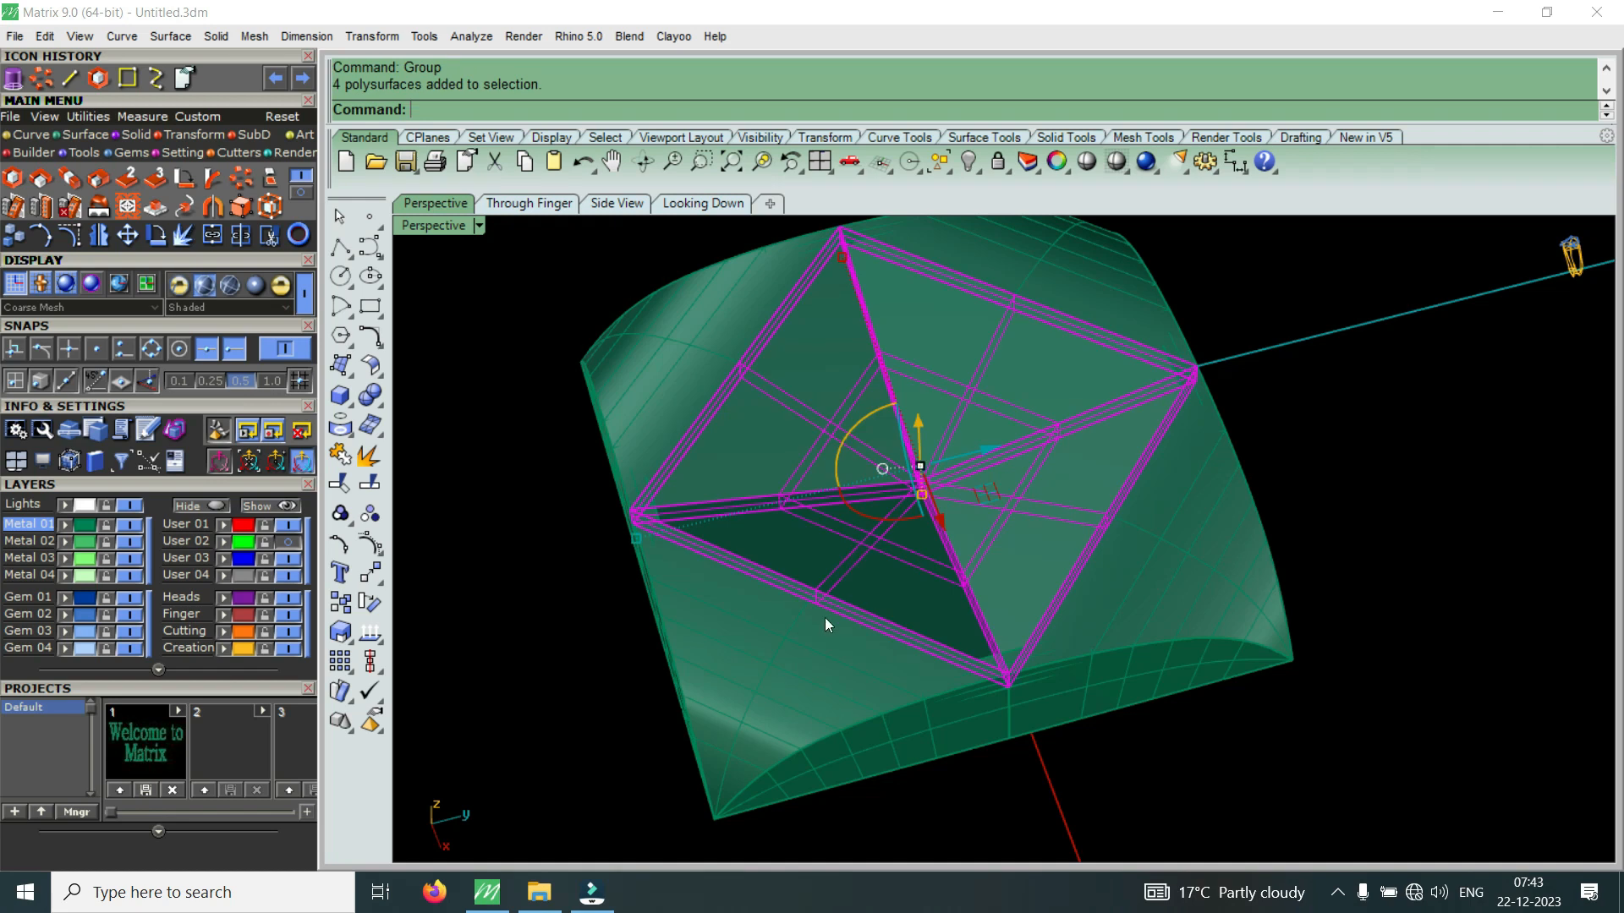
click(225, 614)
Group the corner and arch wall solids around the facets and assign the group to the Metal 02 layer
click(752, 636)
shift+click(1072, 656)
right_drag(870, 663, 1008, 379)
right_drag(808, 729, 918, 652)
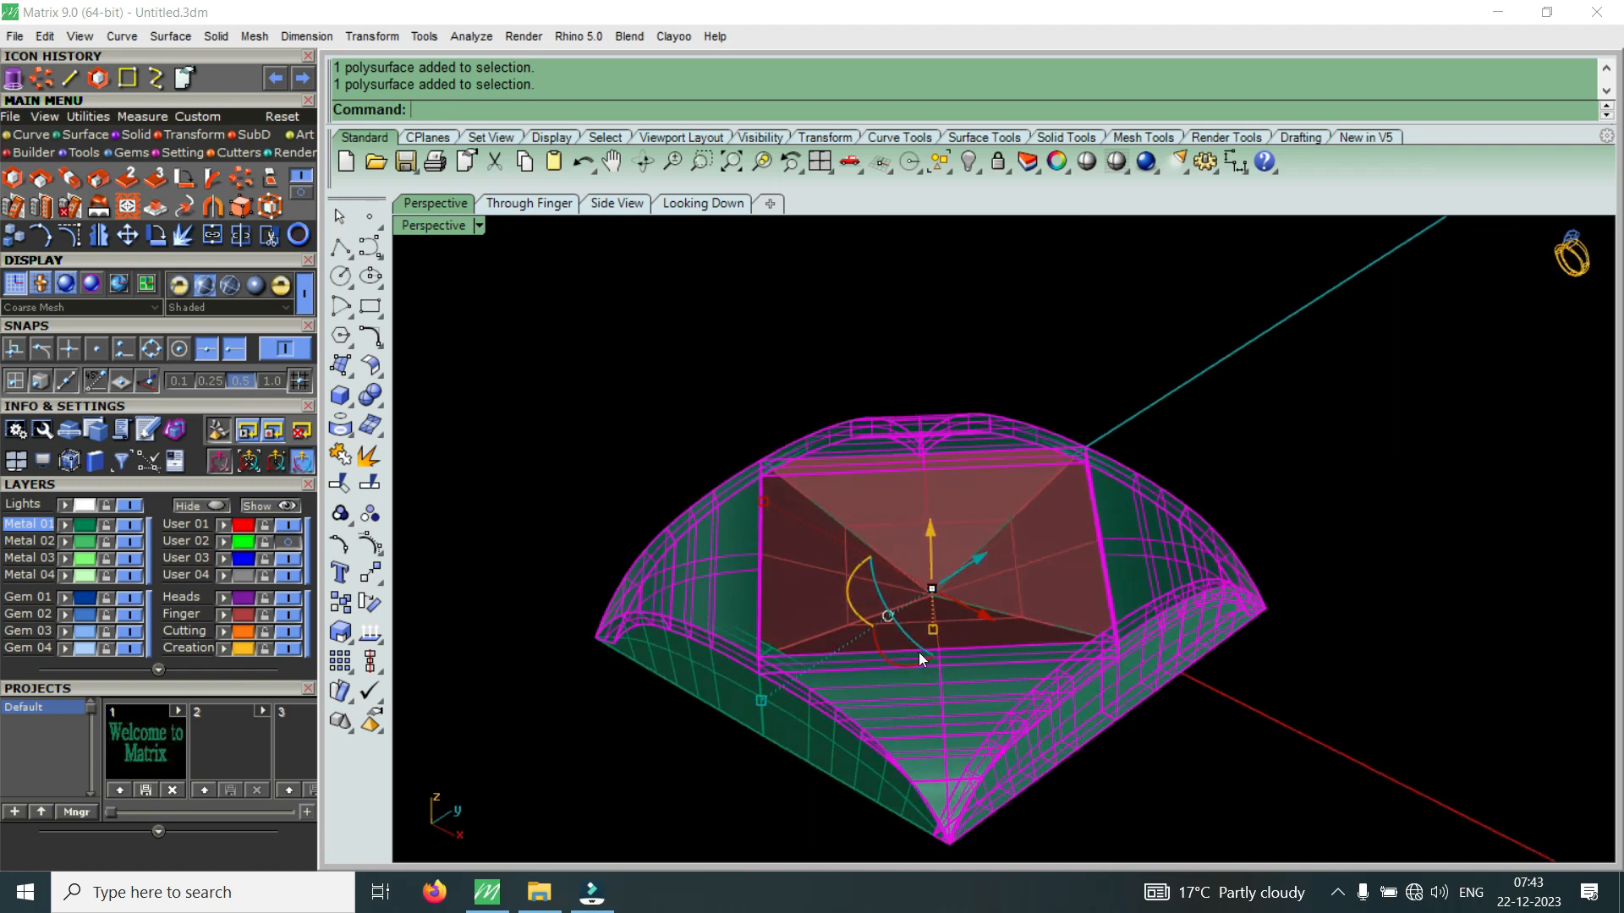
right_drag(817, 734, 1037, 665)
key(ctrl+g)
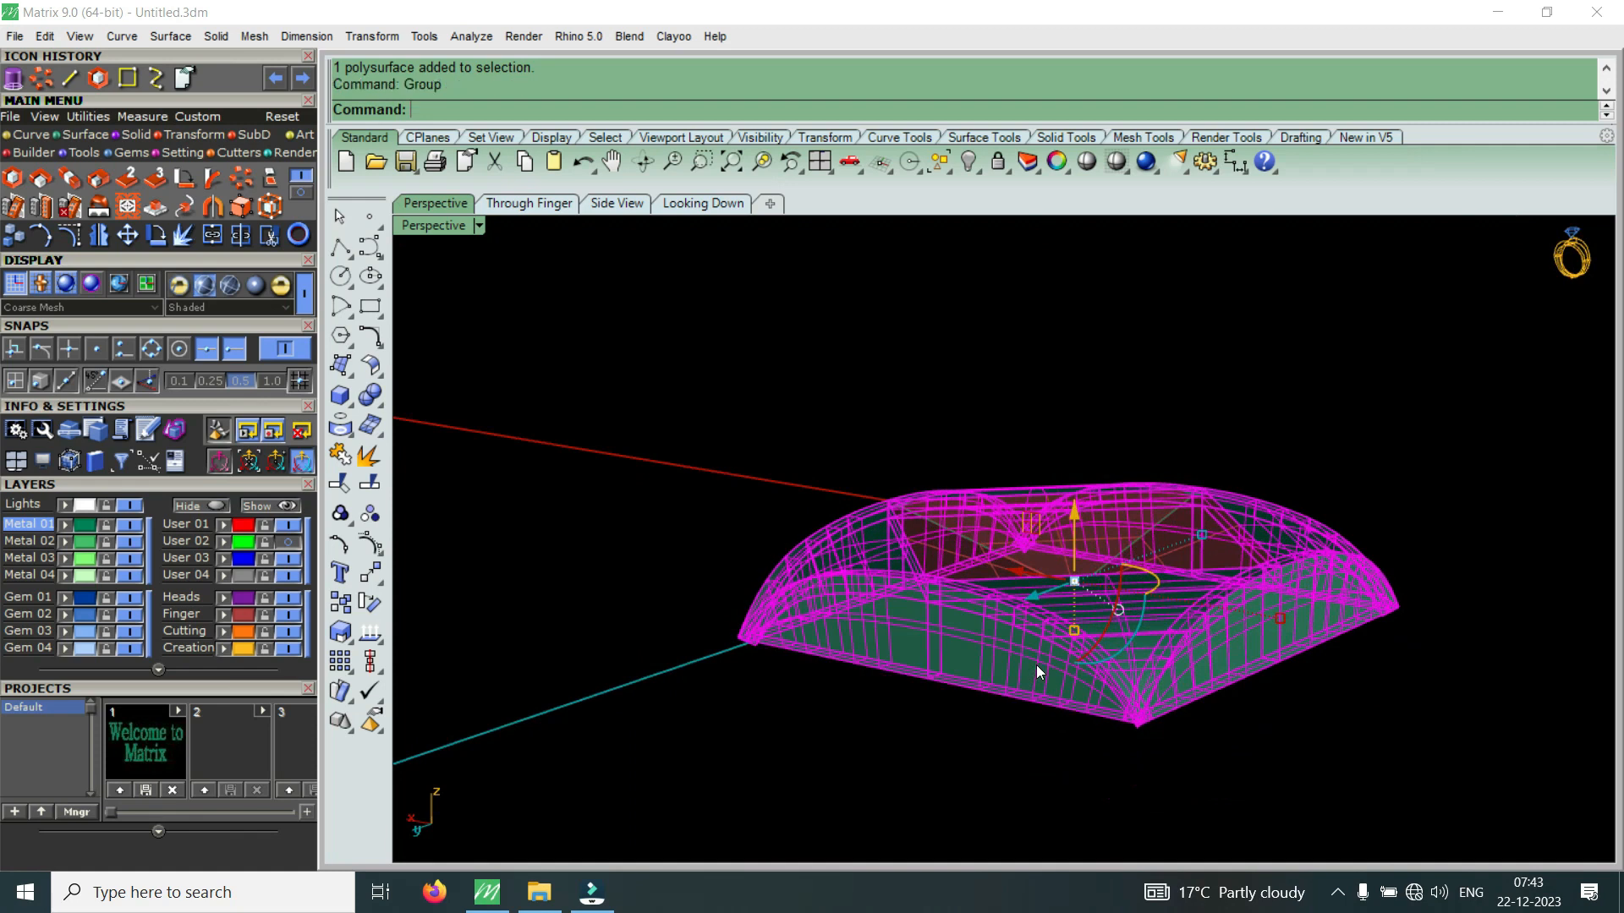
right_drag(1047, 551, 983, 703)
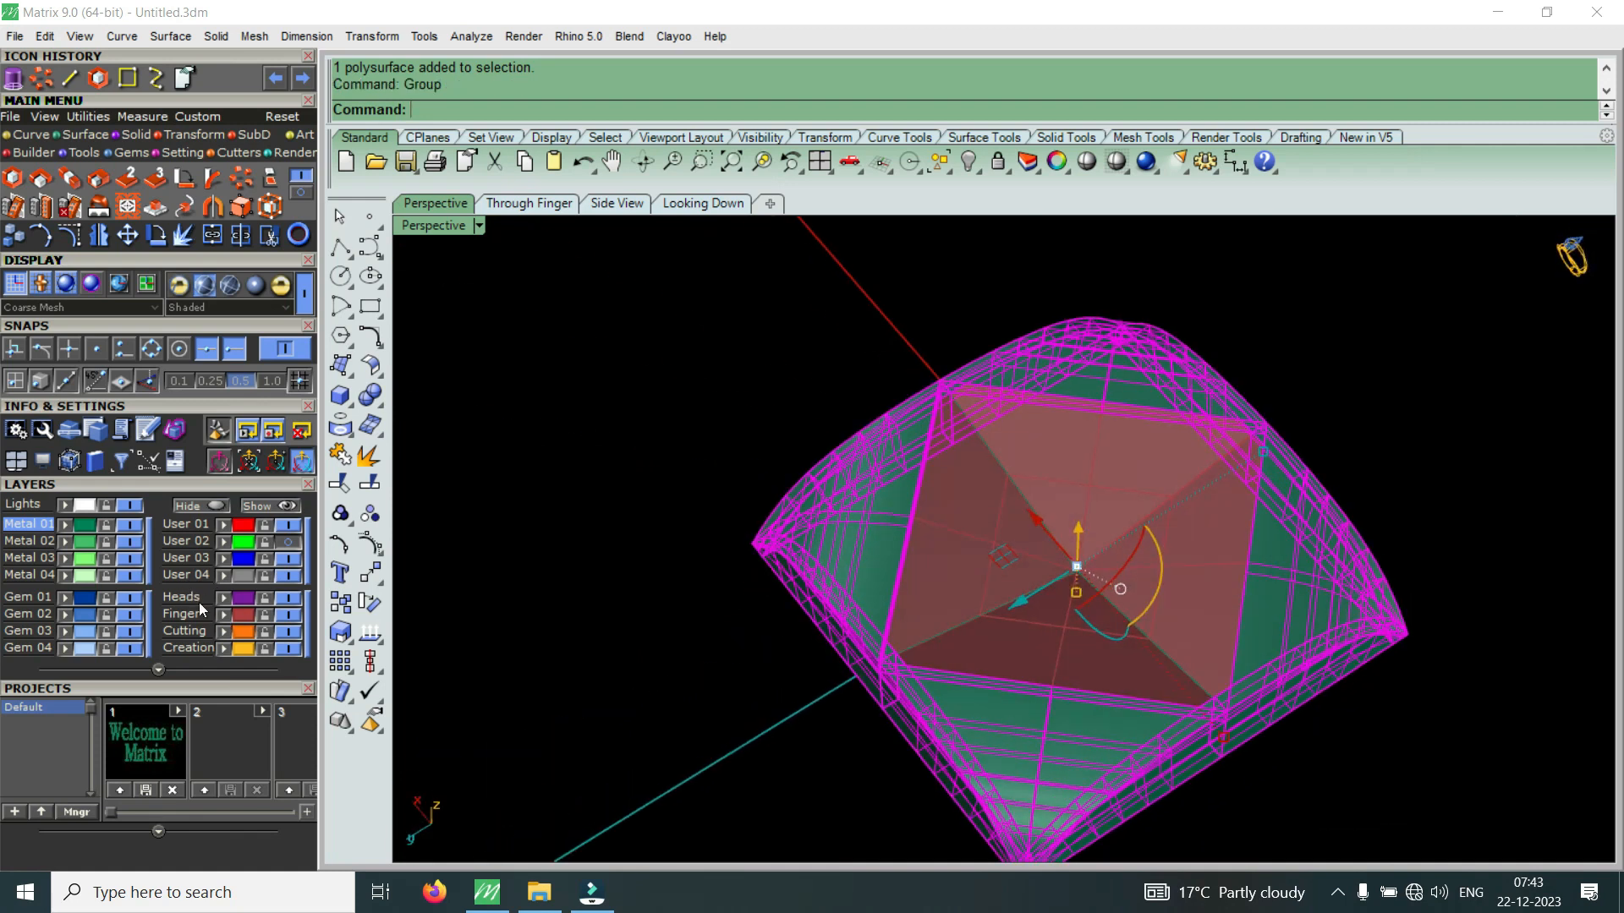
click(69, 542)
Extrude the top surfaces of the four central facets upward as solids, keeping the input surfaces
scroll(1063, 541, down, 2)
right_drag(1062, 542, 900, 683)
scroll(971, 582, up, 5)
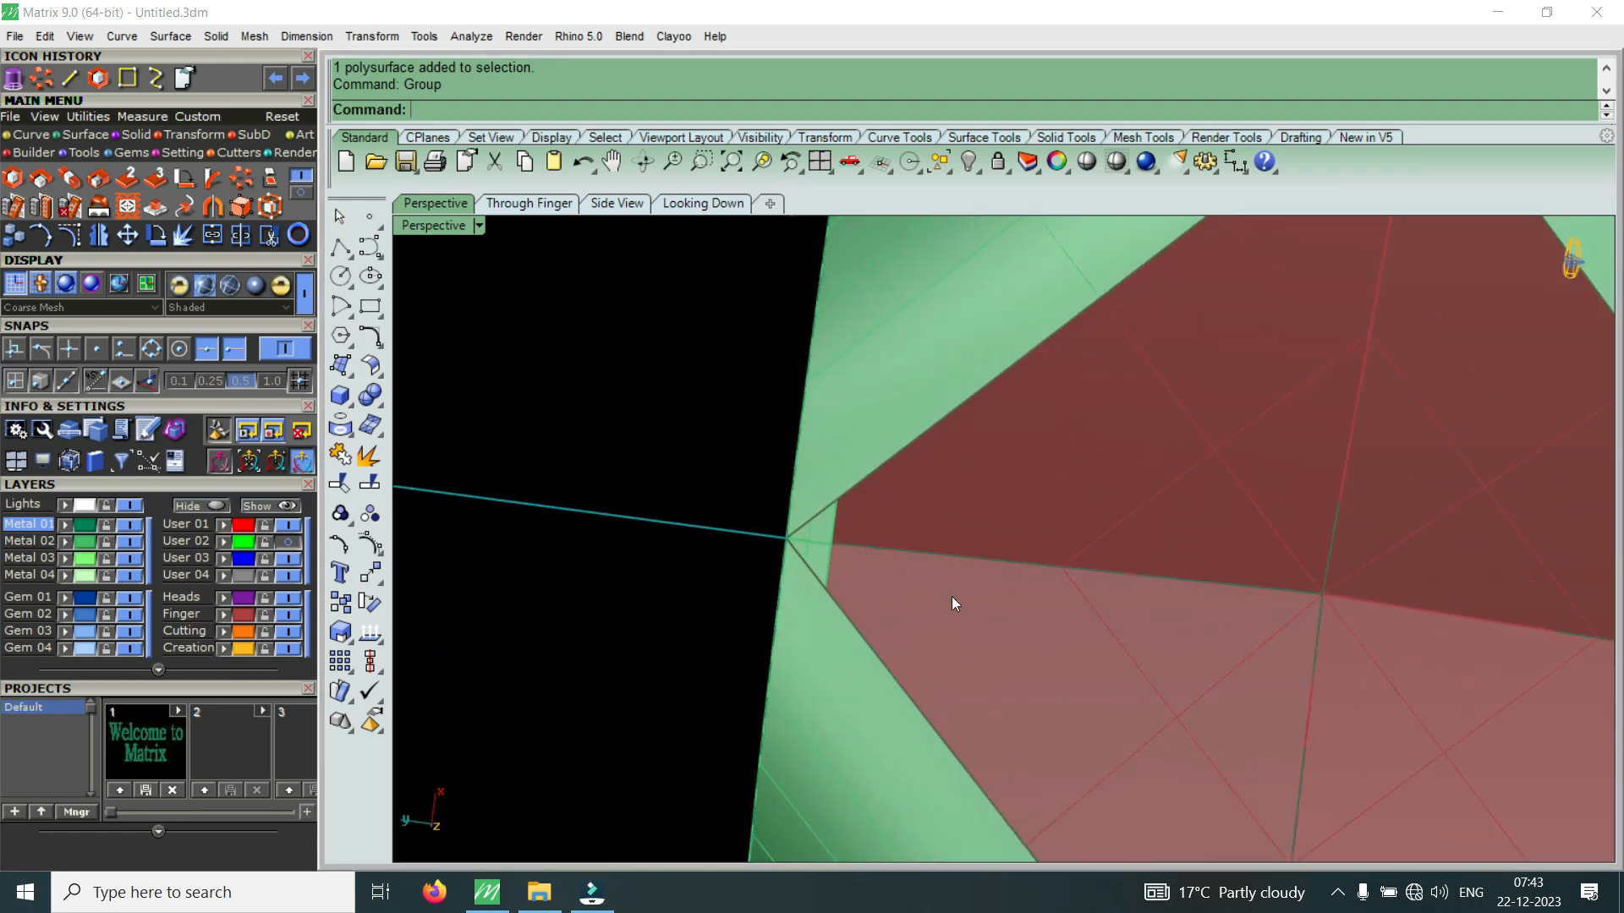
right_drag(952, 596, 941, 464)
scroll(908, 494, up, 5)
scroll(751, 379, down, 3)
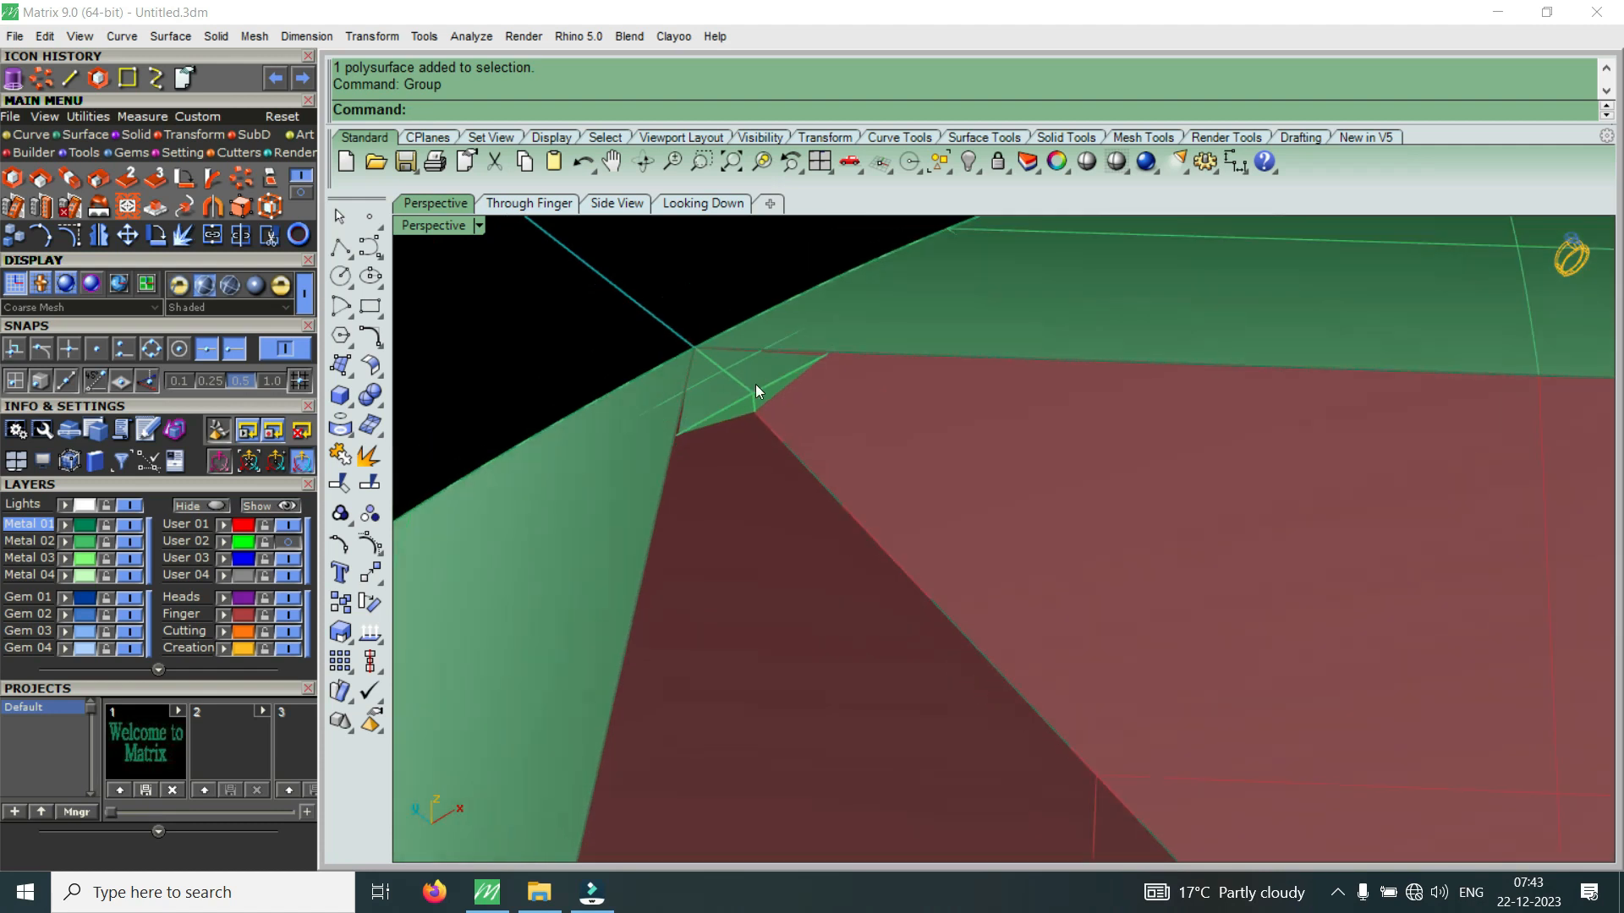
scroll(794, 384, down, 5)
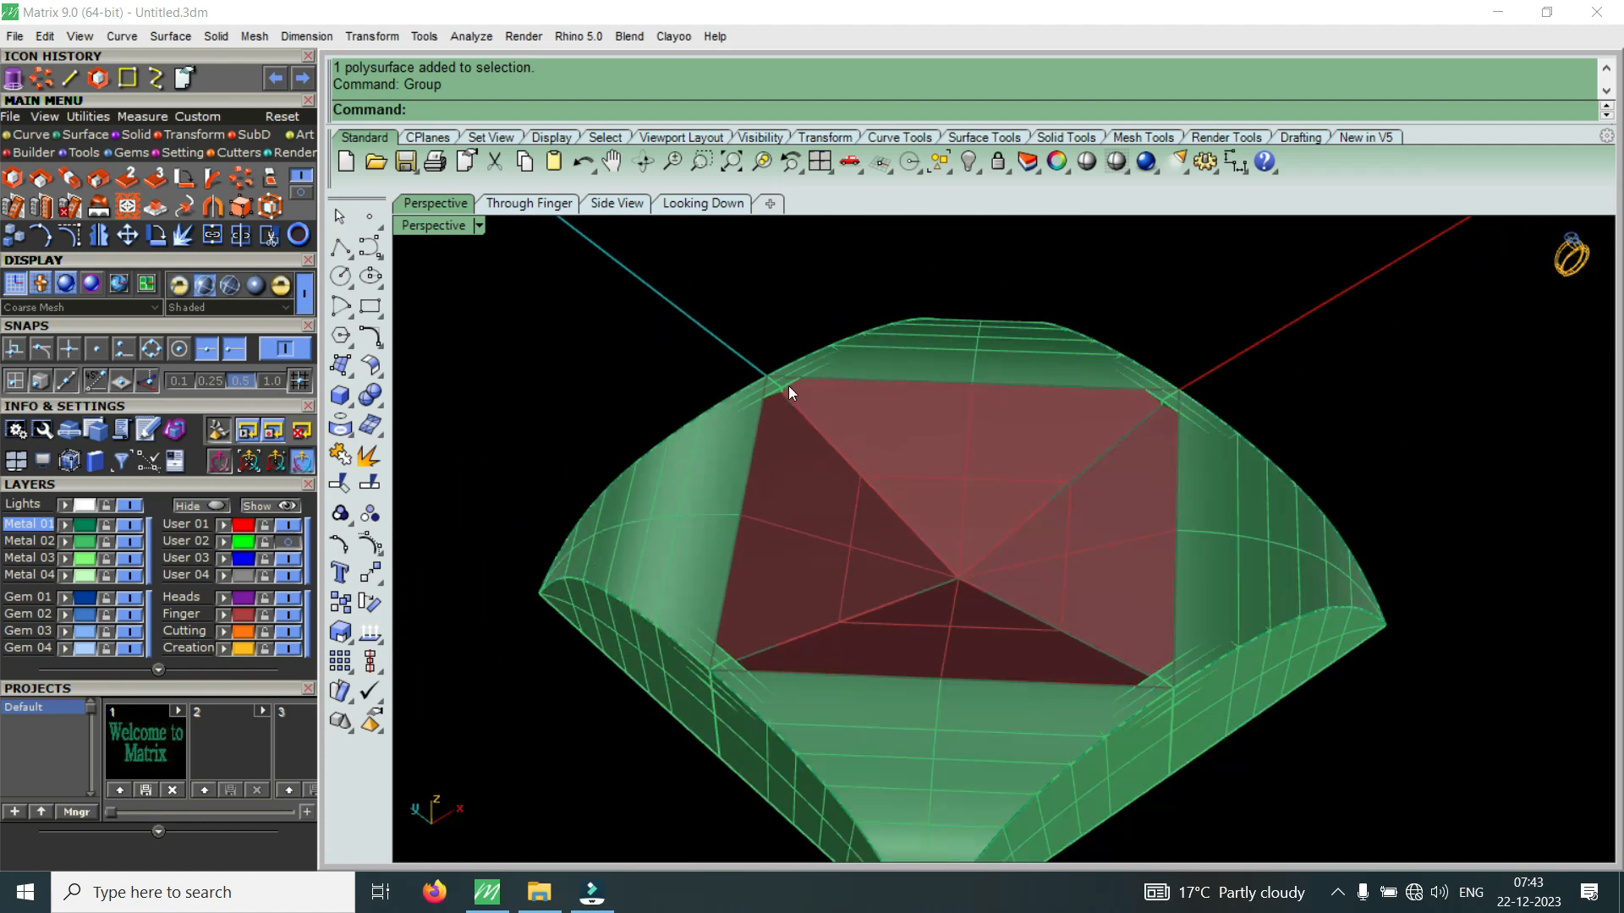
click(15, 83)
click(805, 526)
click(944, 454)
click(1142, 552)
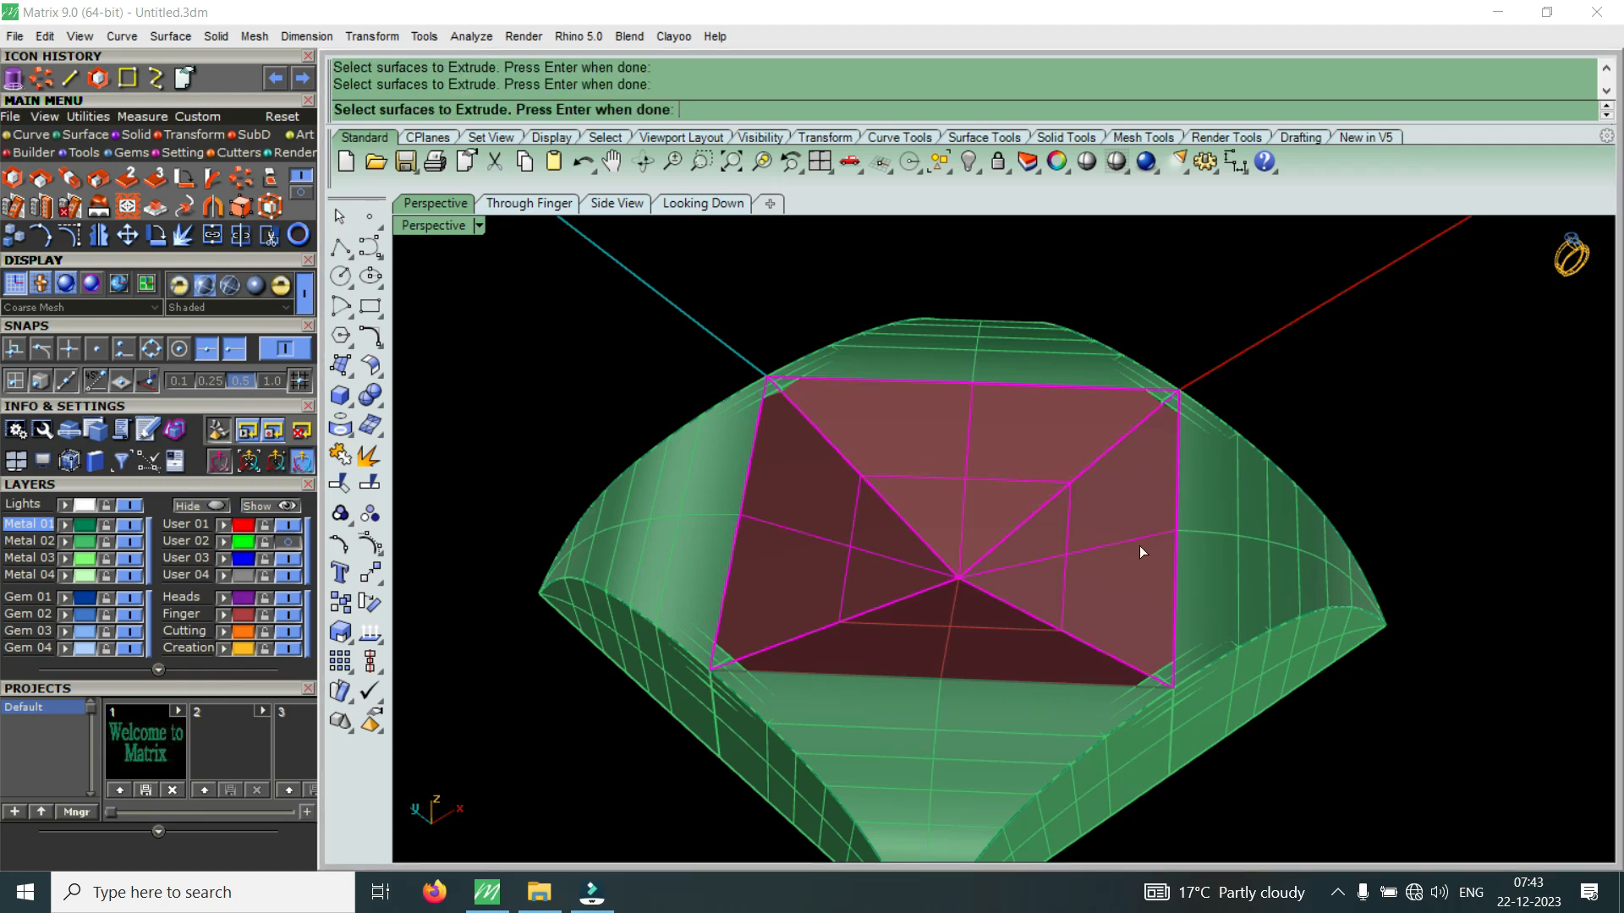
right_click(989, 632)
click(1039, 348)
right_drag(1039, 347, 1074, 419)
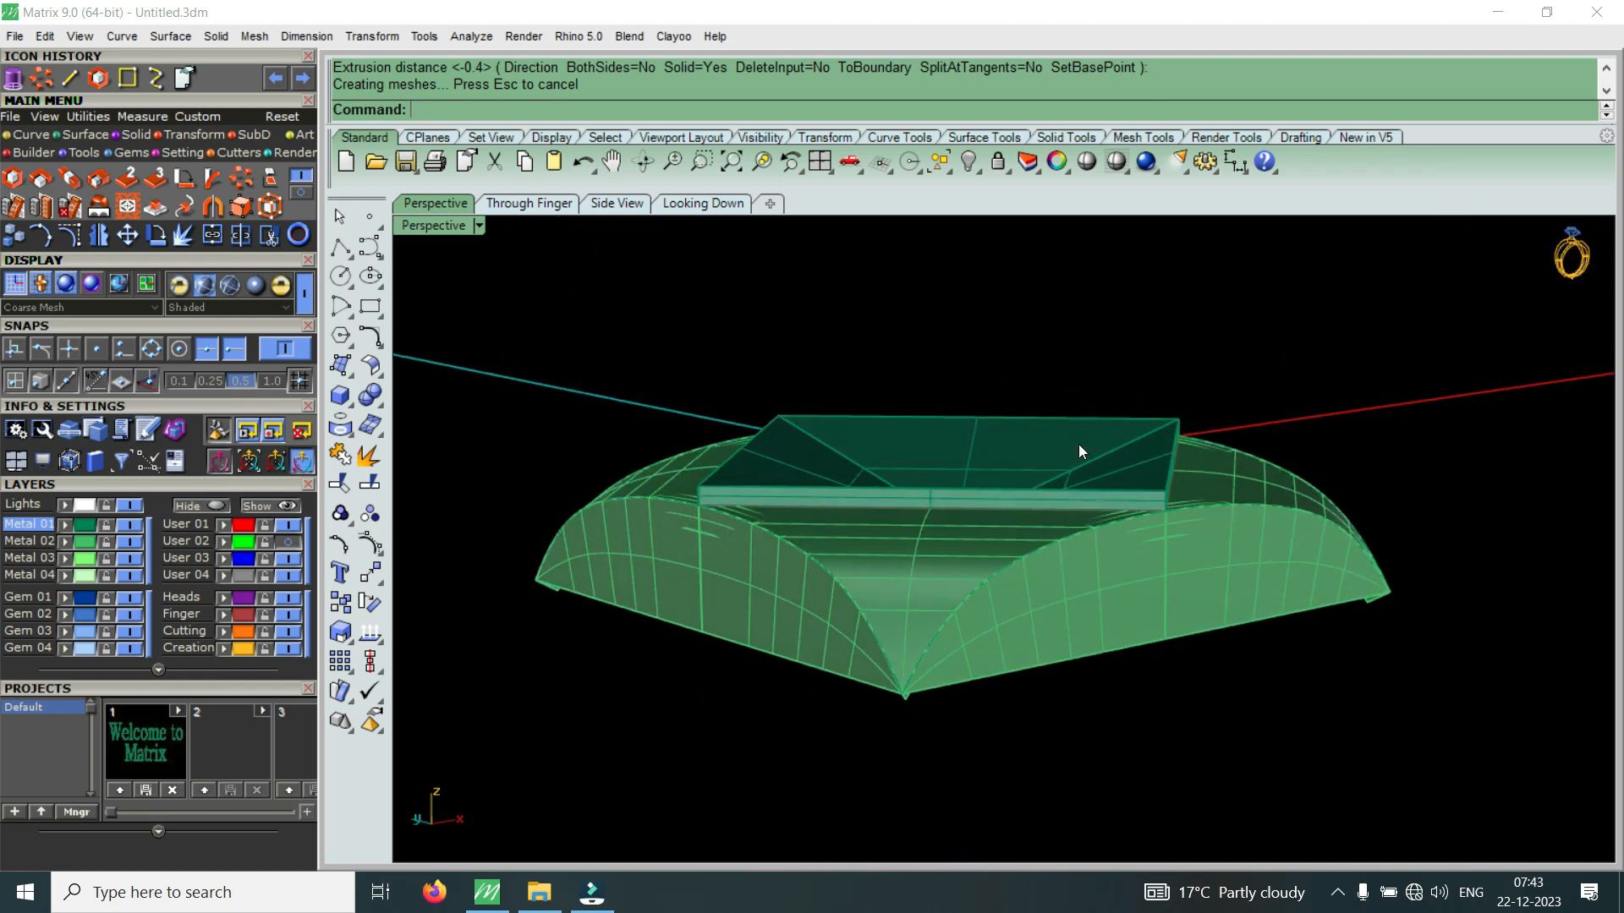
Group the four newly extruded solids above the central facets
right_drag(1093, 442, 1094, 599)
click(1093, 598)
shift+click(963, 676)
shift+click(854, 584)
shift+click(977, 442)
text(group)
key(Return)
key(Escape)
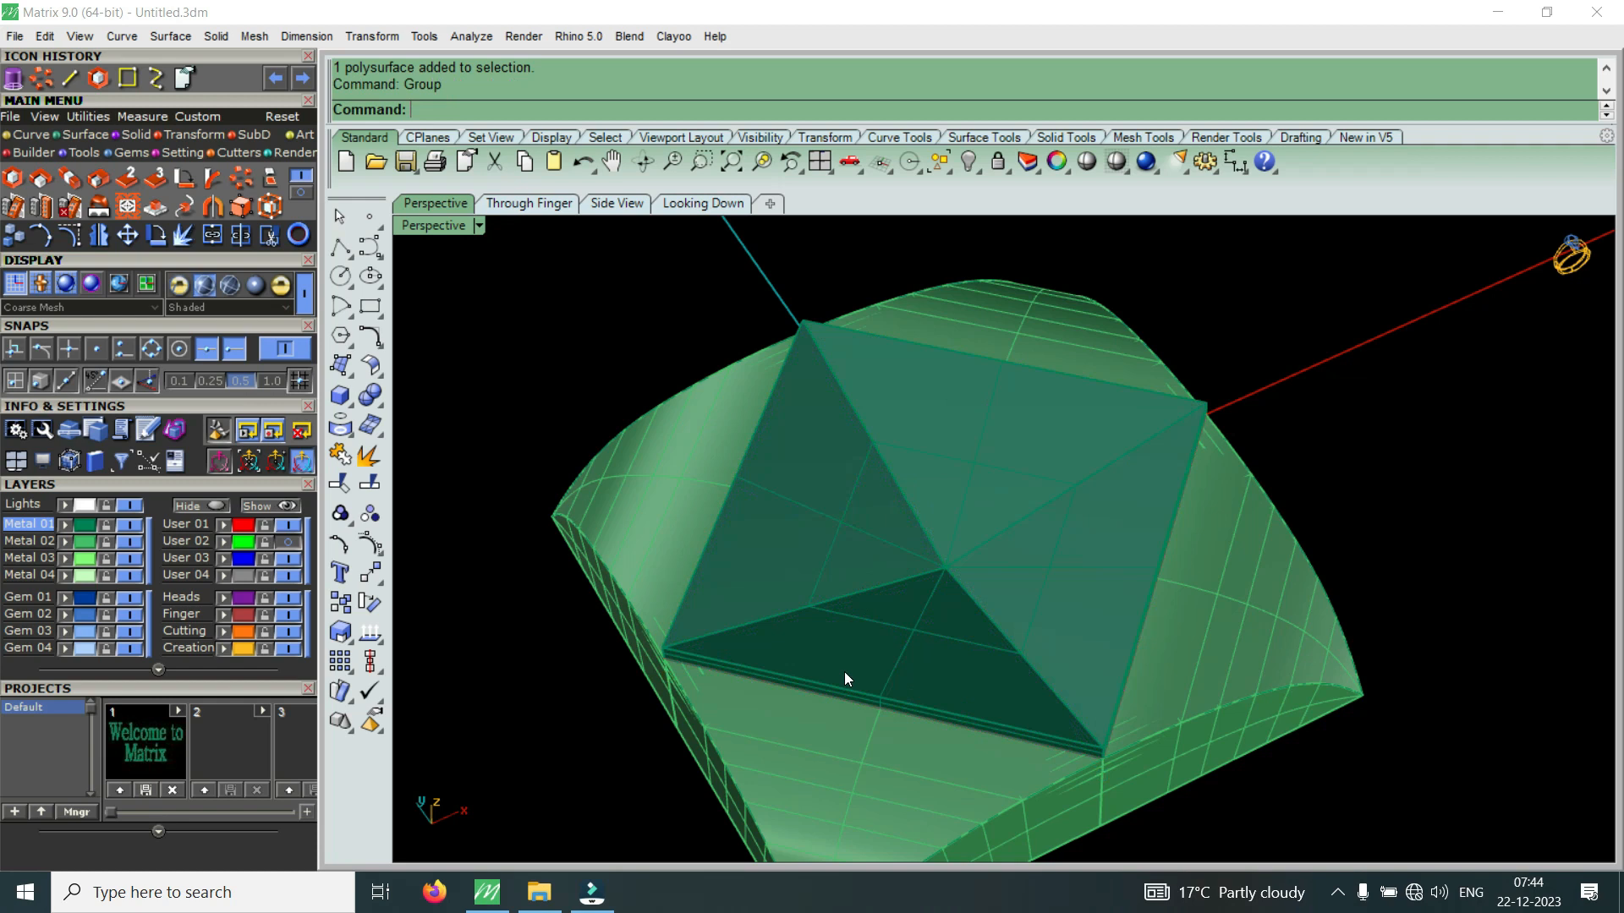
Subtract the extruded facet group from the grouped corner and arch walls with a Boolean Difference
click(136, 135)
click(43, 178)
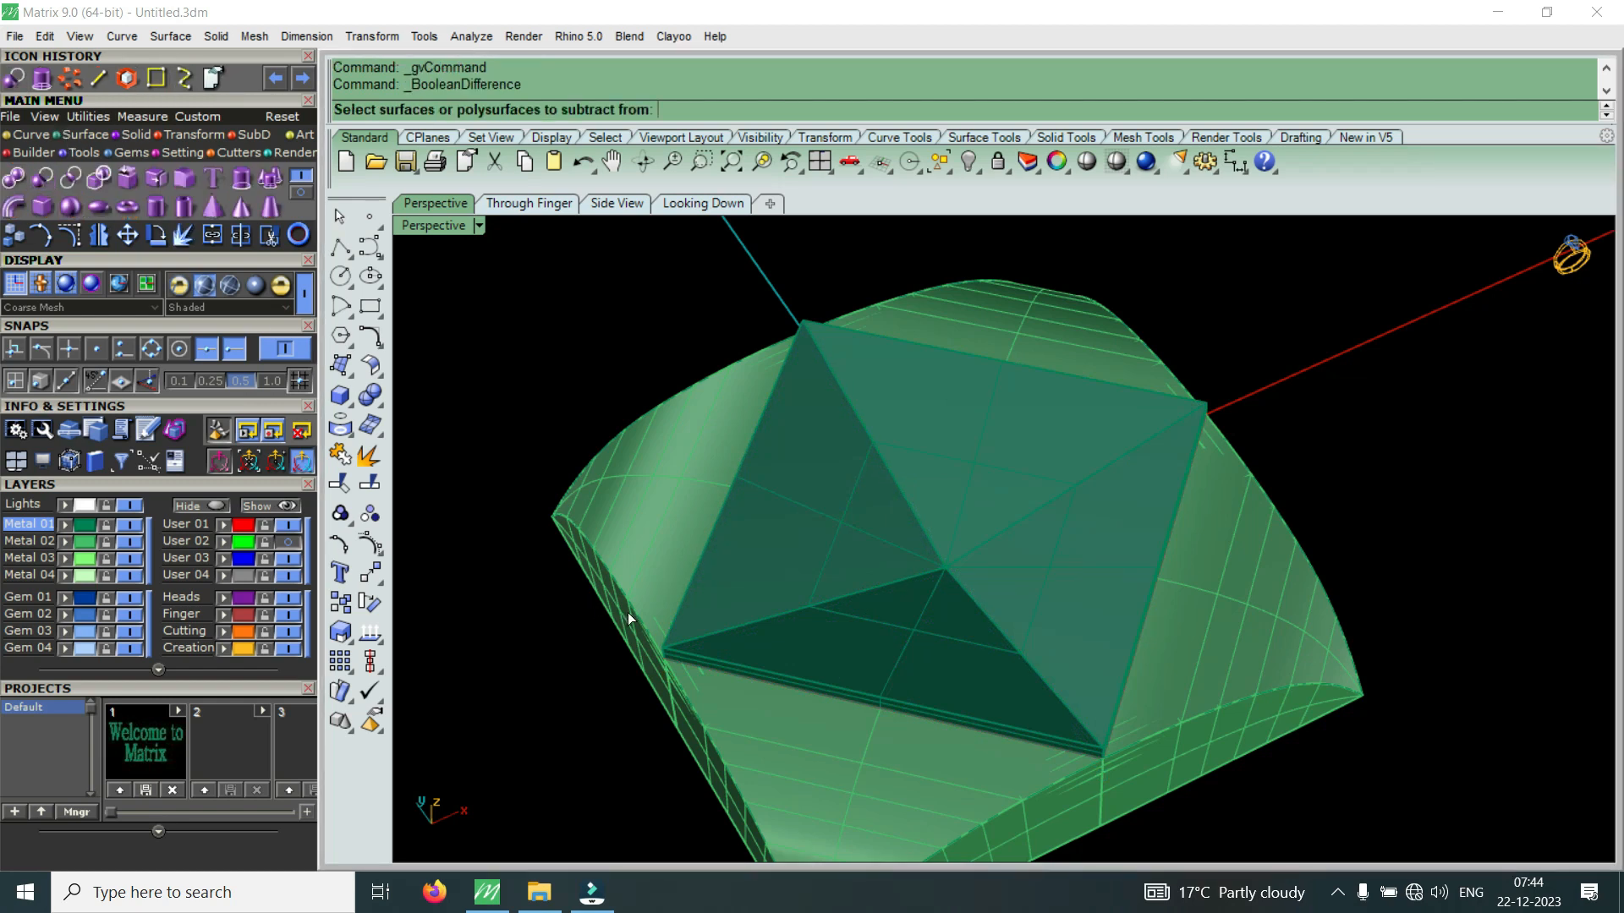
right_drag(627, 612, 730, 664)
click(787, 702)
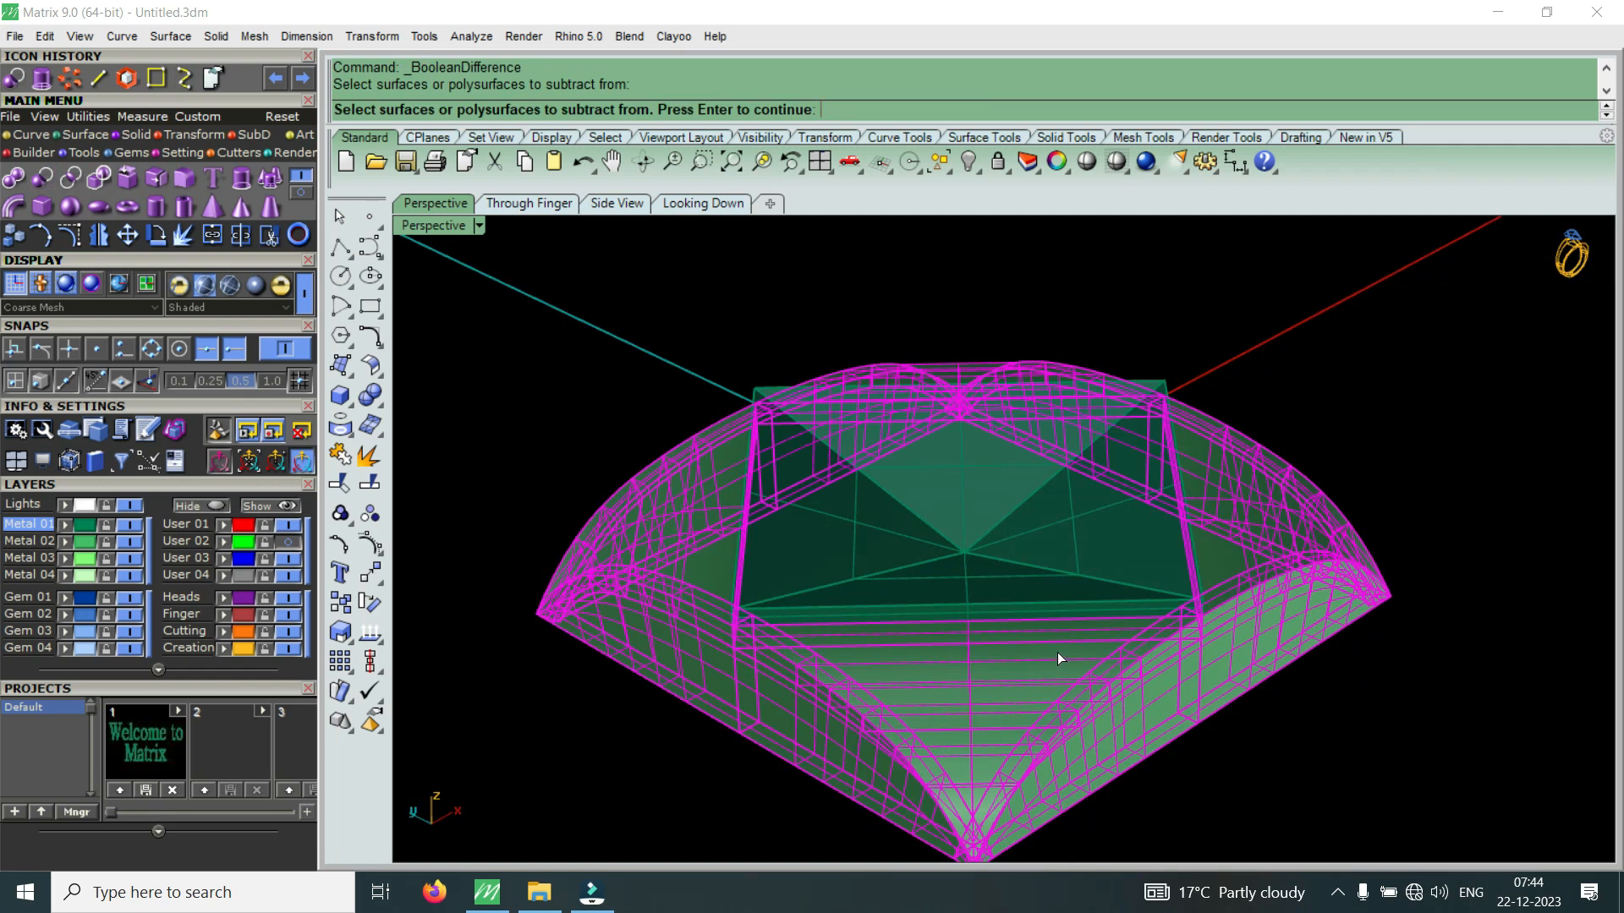
key(Return)
click(1027, 575)
key(Return)
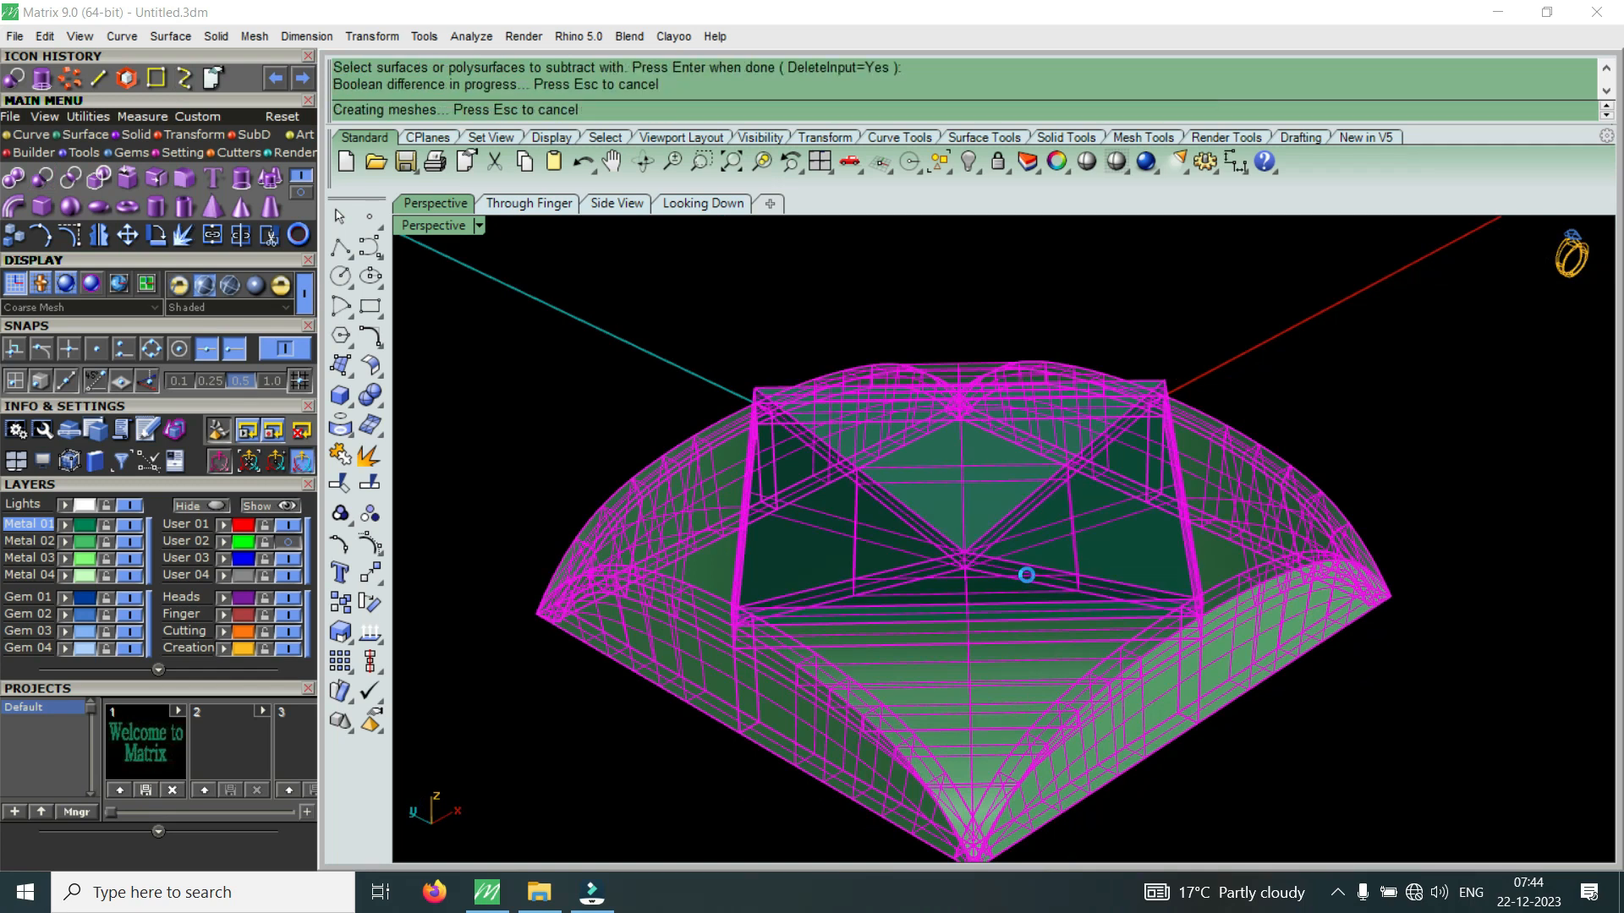
scroll(870, 521, up, 8)
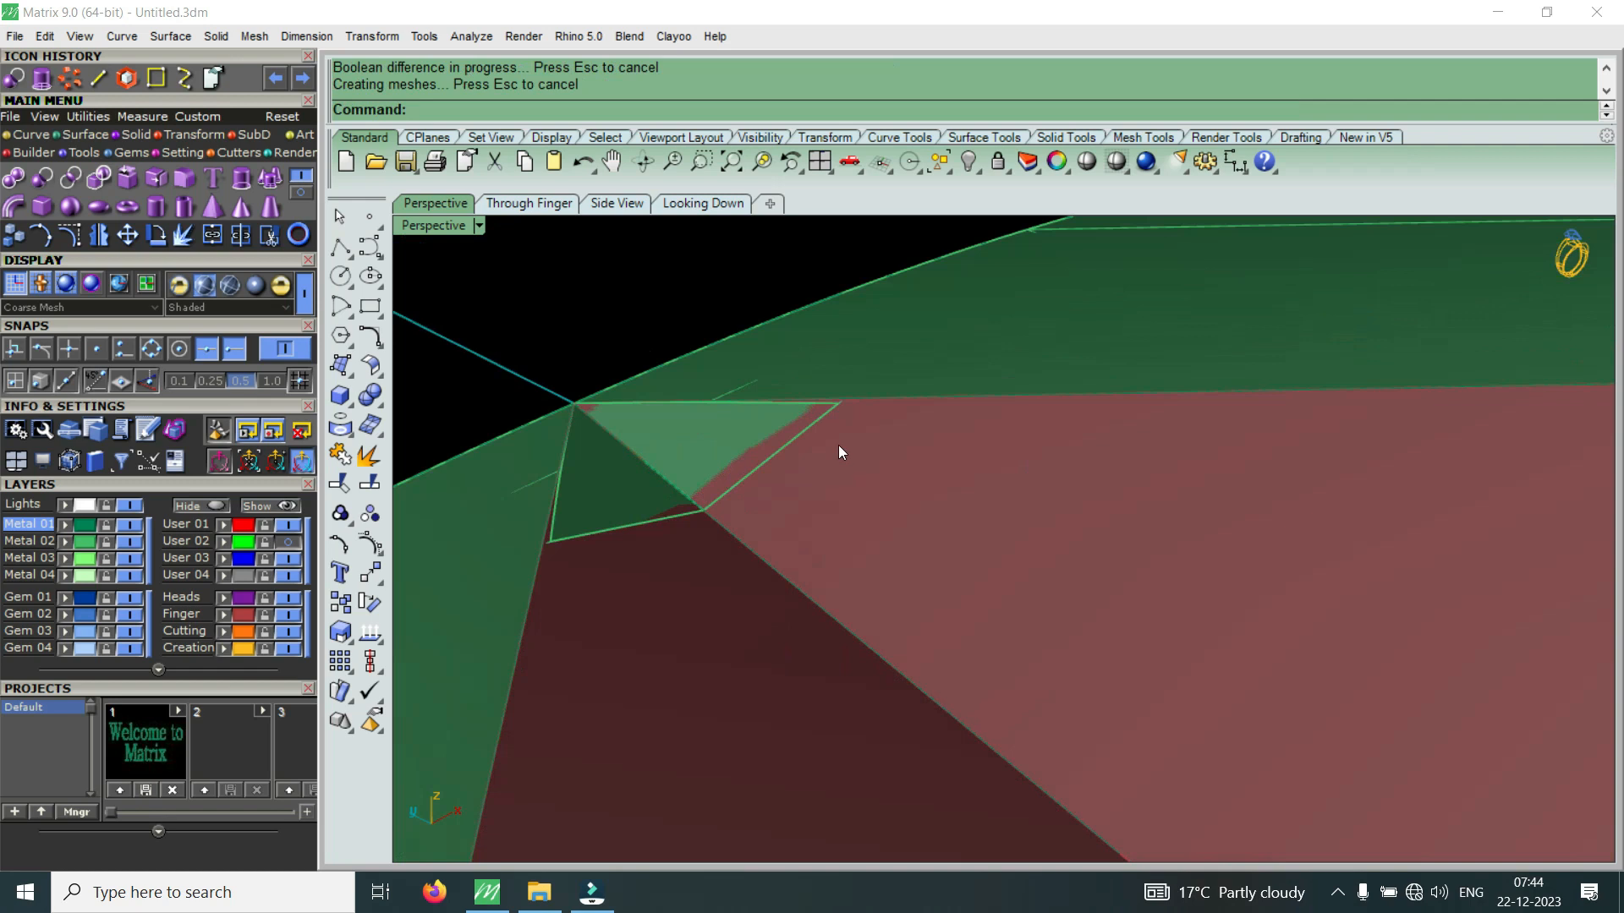
scroll(839, 445, down, 8)
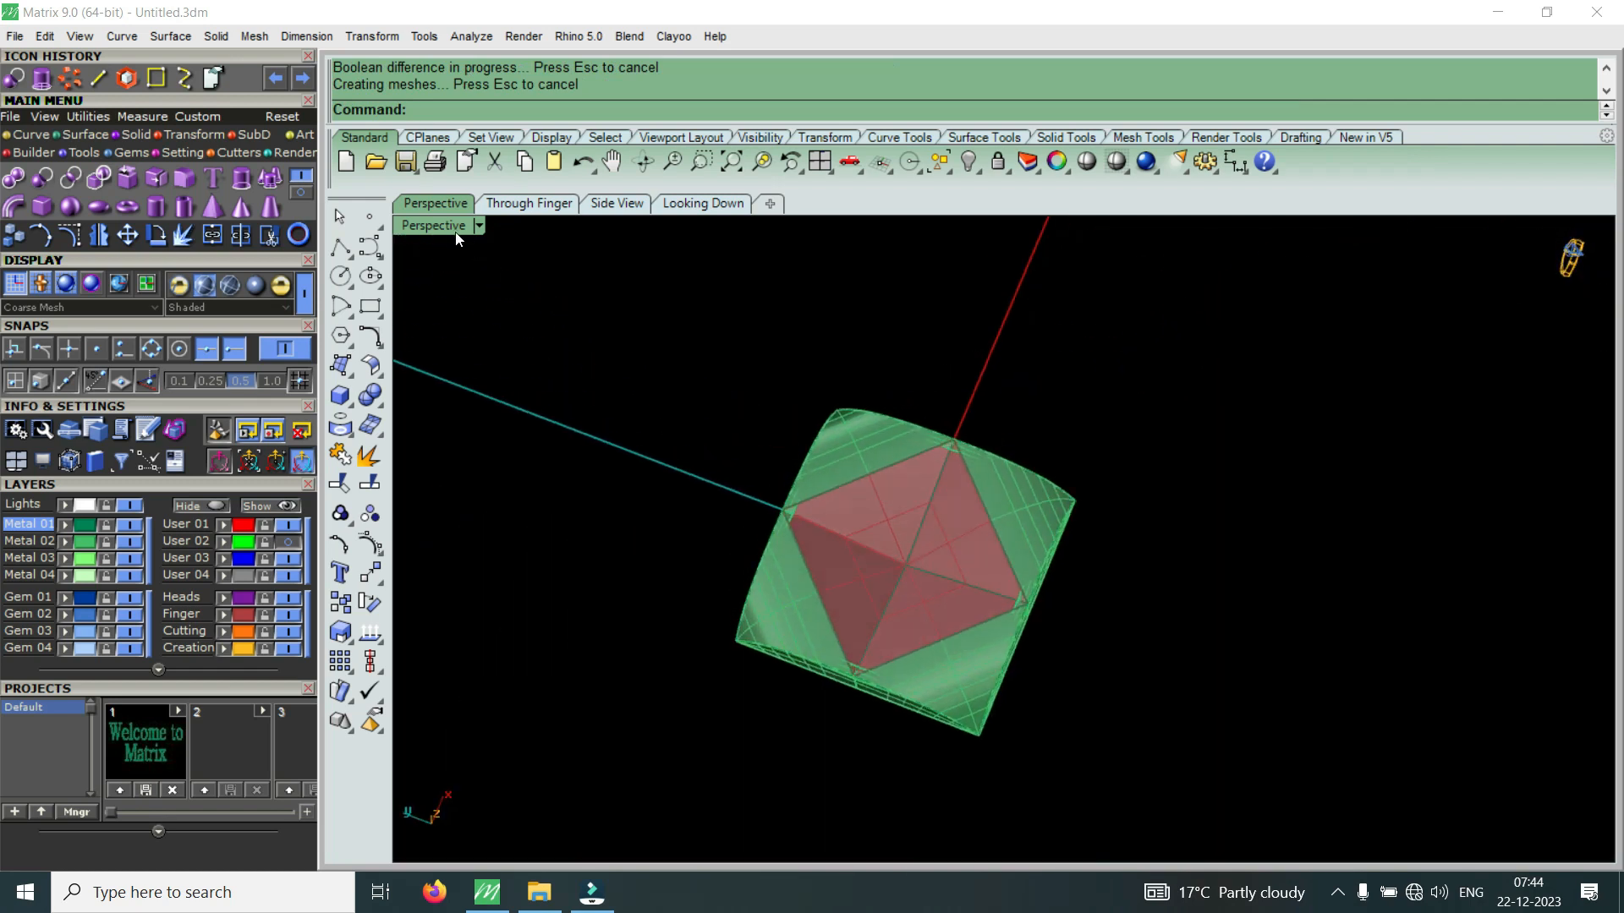
Set the perspective view's display mode to Machine and turn on the User 02 layer
click(449, 226)
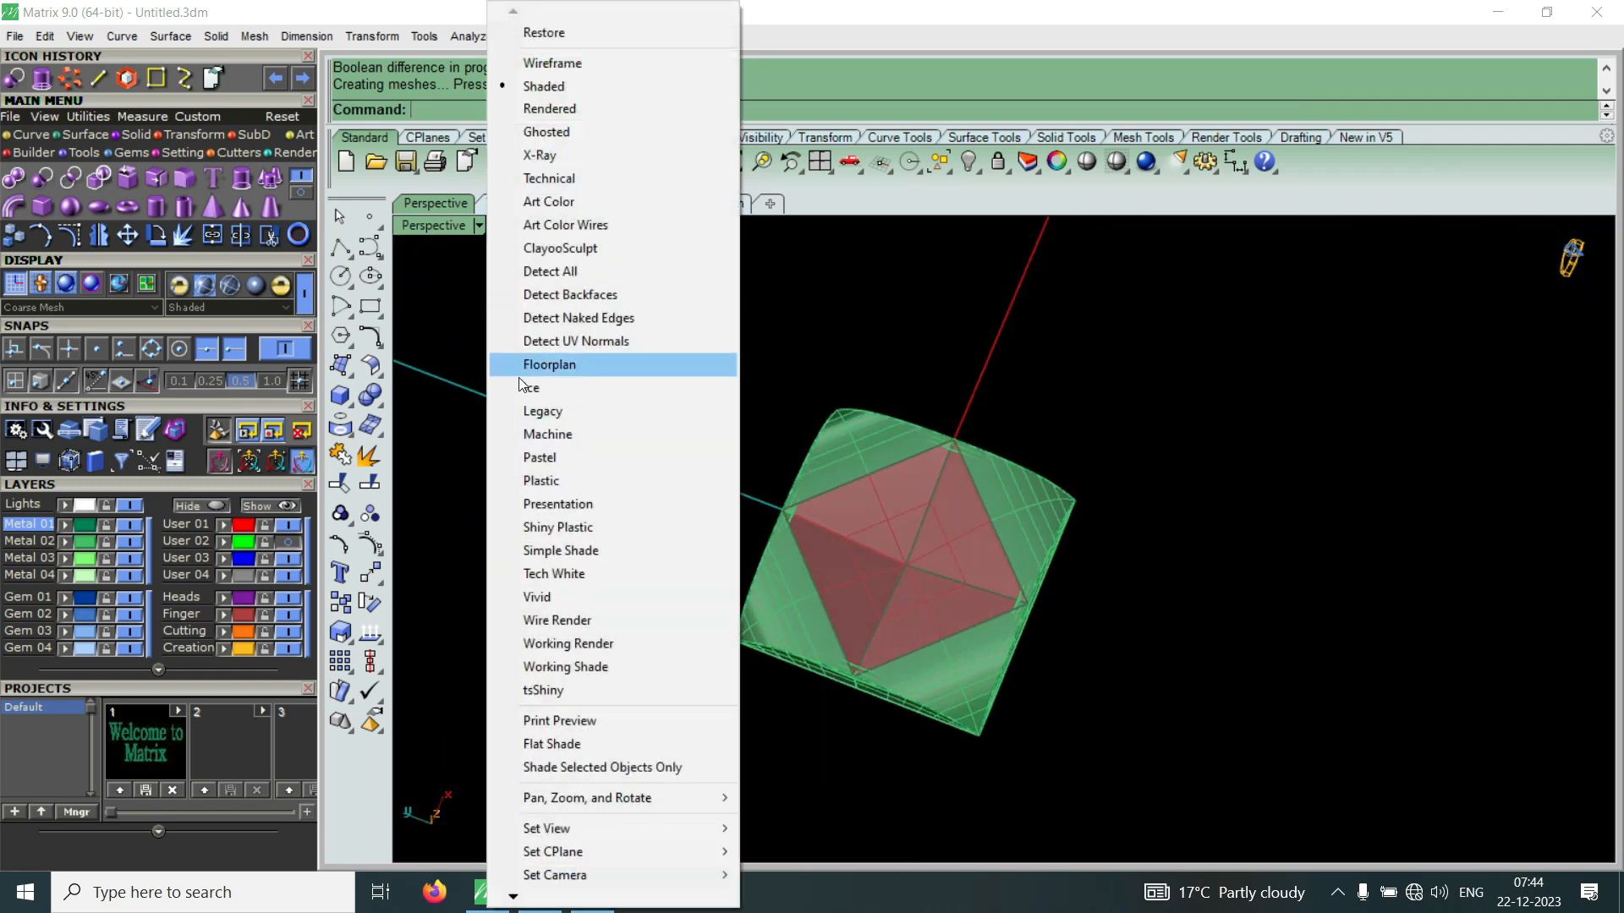
click(548, 435)
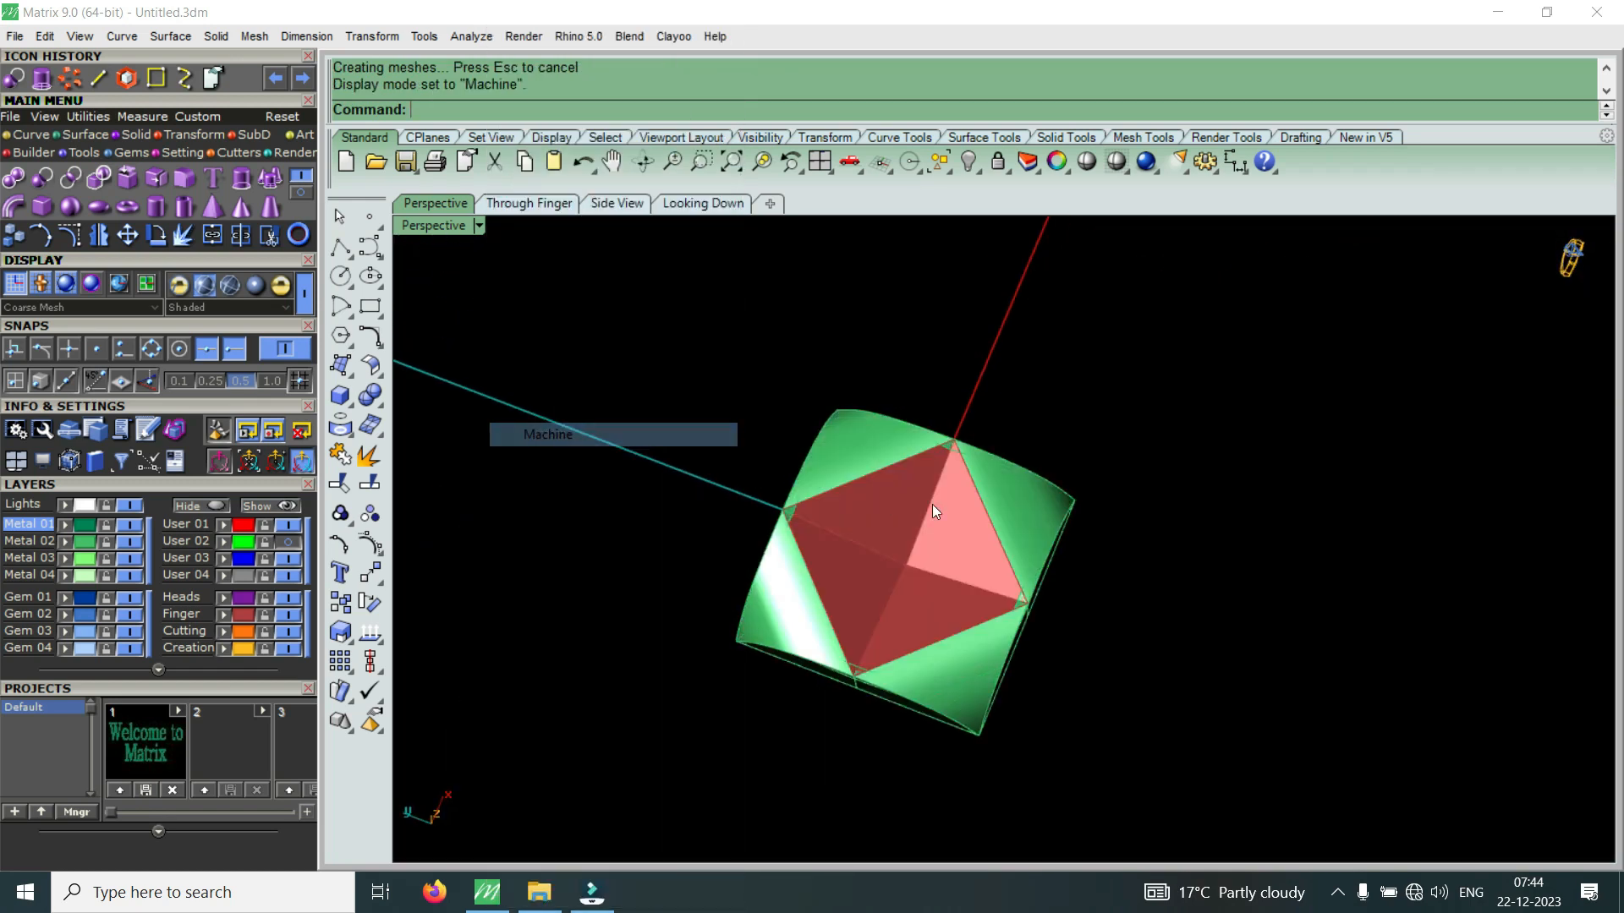
click(289, 543)
Move the reference picture along the X axis so that it sits beside the model
scroll(992, 511, down, 6)
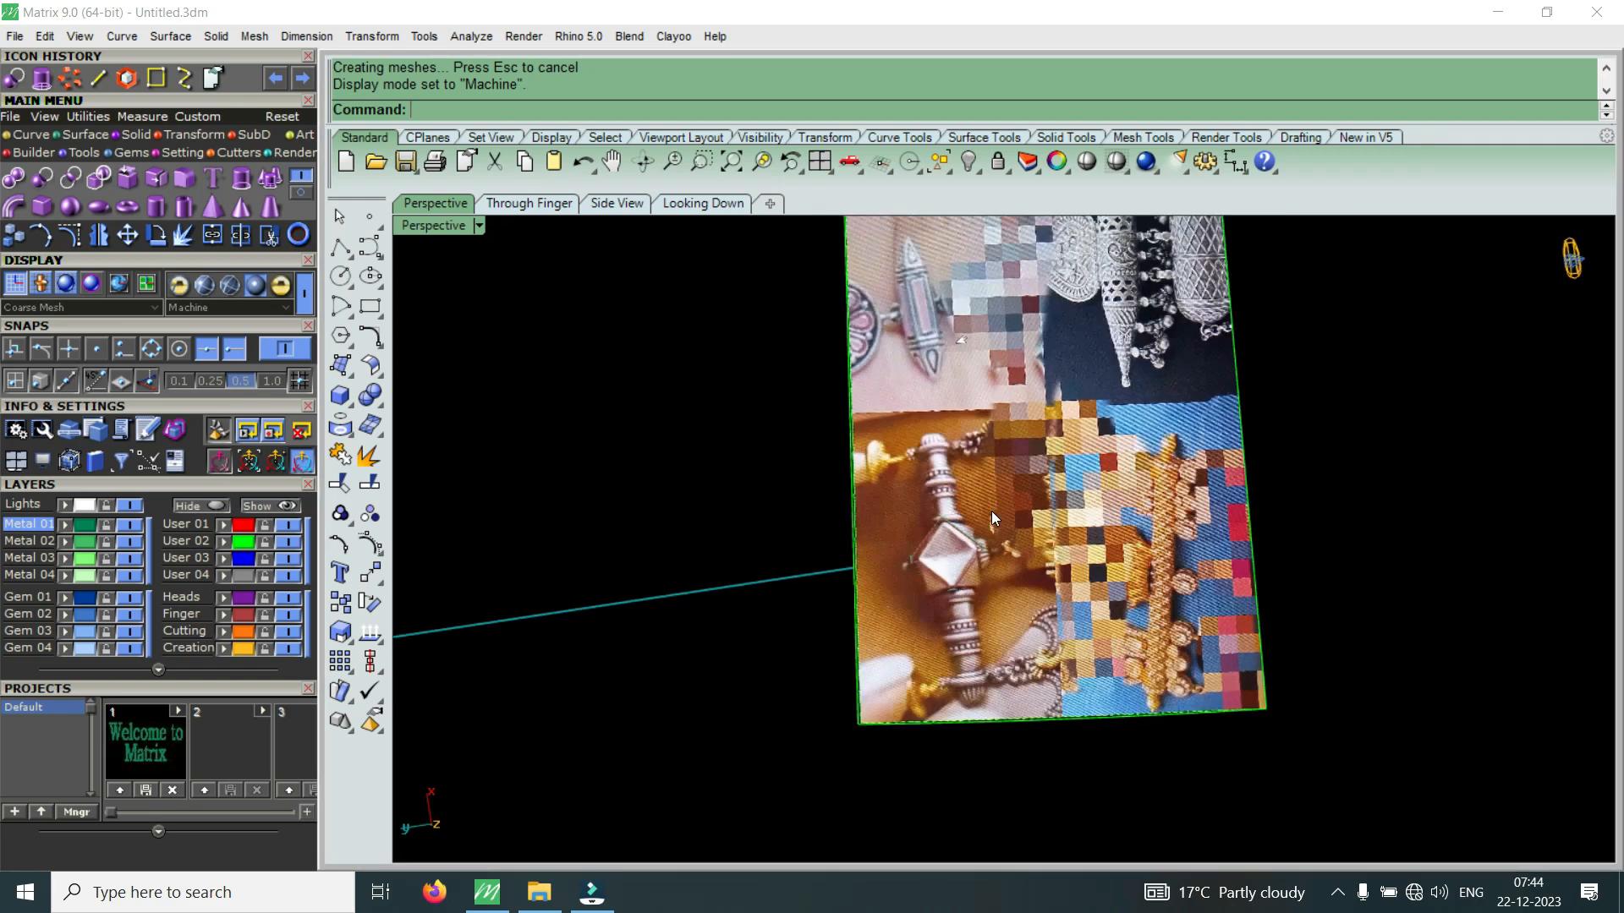
scroll(1002, 524, up, 8)
scroll(1259, 503, down, 4)
right_drag(1004, 600, 1089, 622)
click(1015, 631)
click(1007, 473)
drag(1089, 623, 1327, 570)
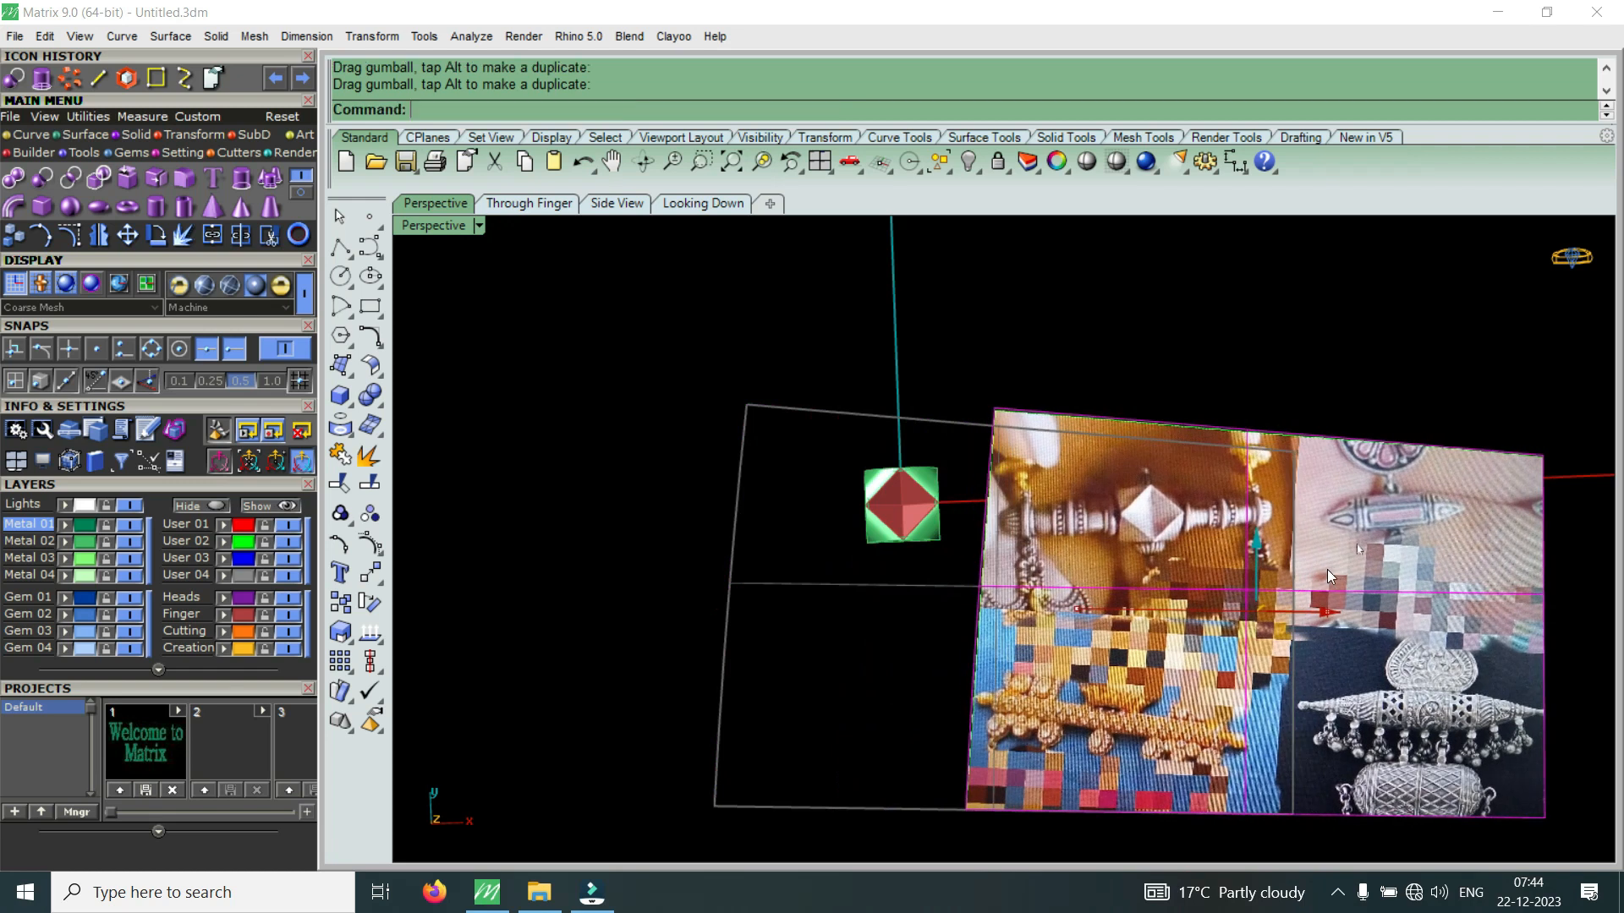
Compare the model's overall form with the faceted bead in the reference picture
scroll(1156, 507, up, 5)
scroll(1156, 507, up, 2)
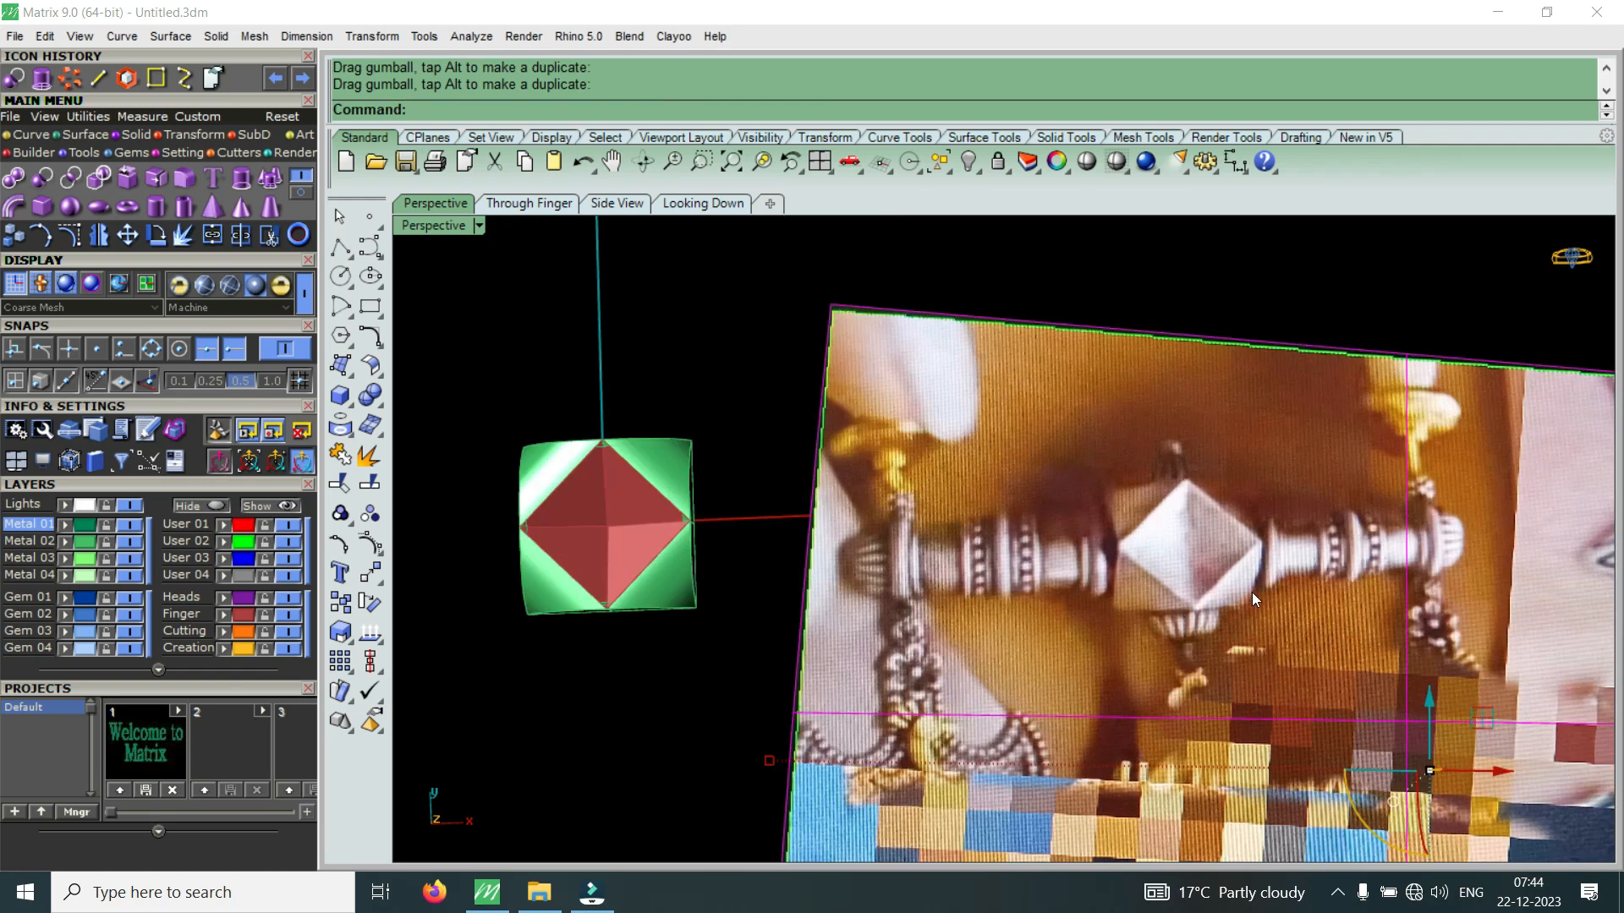
right_drag(912, 525, 788, 560)
scroll(794, 306, up, 5)
scroll(888, 432, down, 6)
scroll(788, 560, down, 6)
scroll(1144, 491, up, 8)
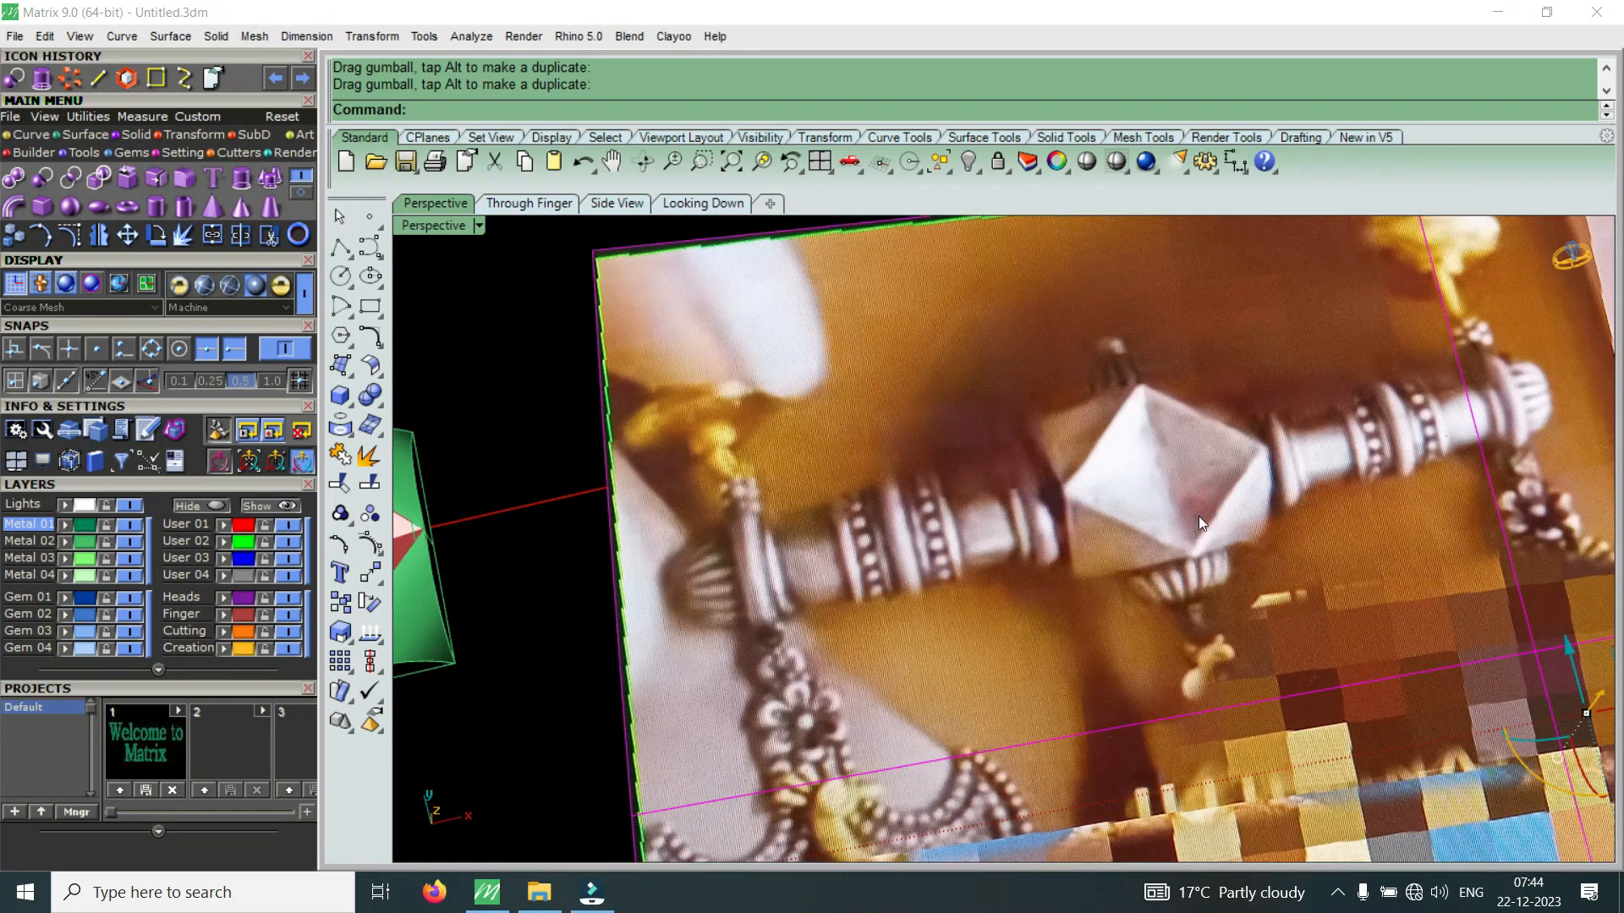
scroll(1235, 439, up, 2)
scroll(1250, 459, down, 10)
scroll(992, 479, up, 12)
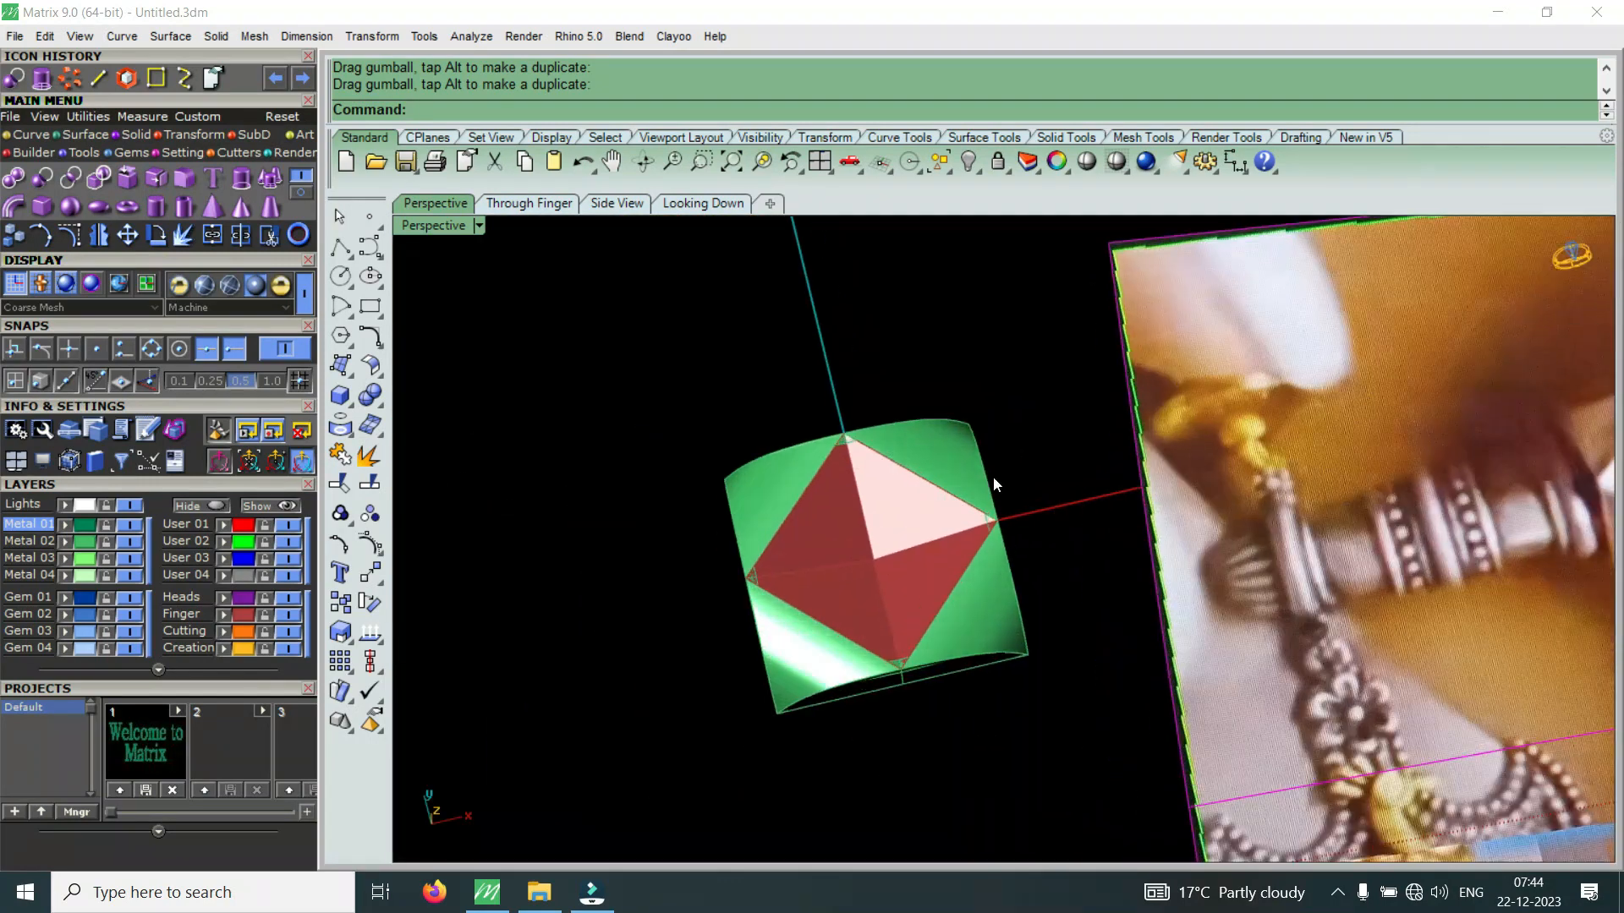
Select the central facet group and examine its thickness and fit within the surrounding walls
right_drag(861, 649, 833, 450)
click(834, 450)
scroll(840, 408, up, 4)
scroll(850, 438, up, 2)
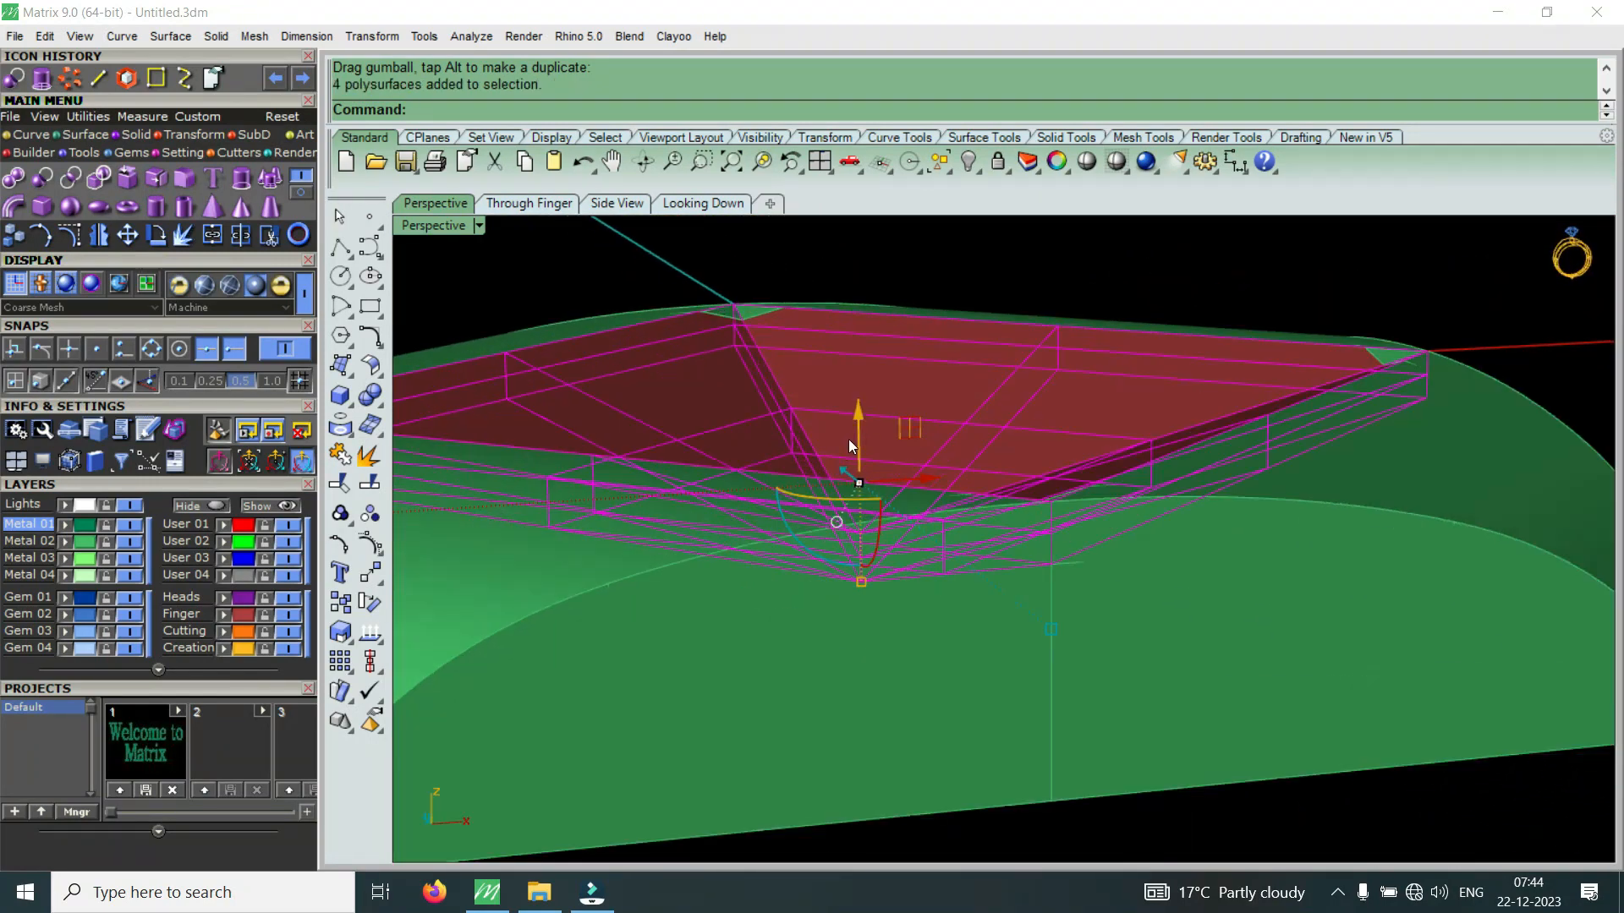
scroll(951, 388, down, 6)
right_drag(1113, 409, 937, 557)
scroll(1201, 406, up, 4)
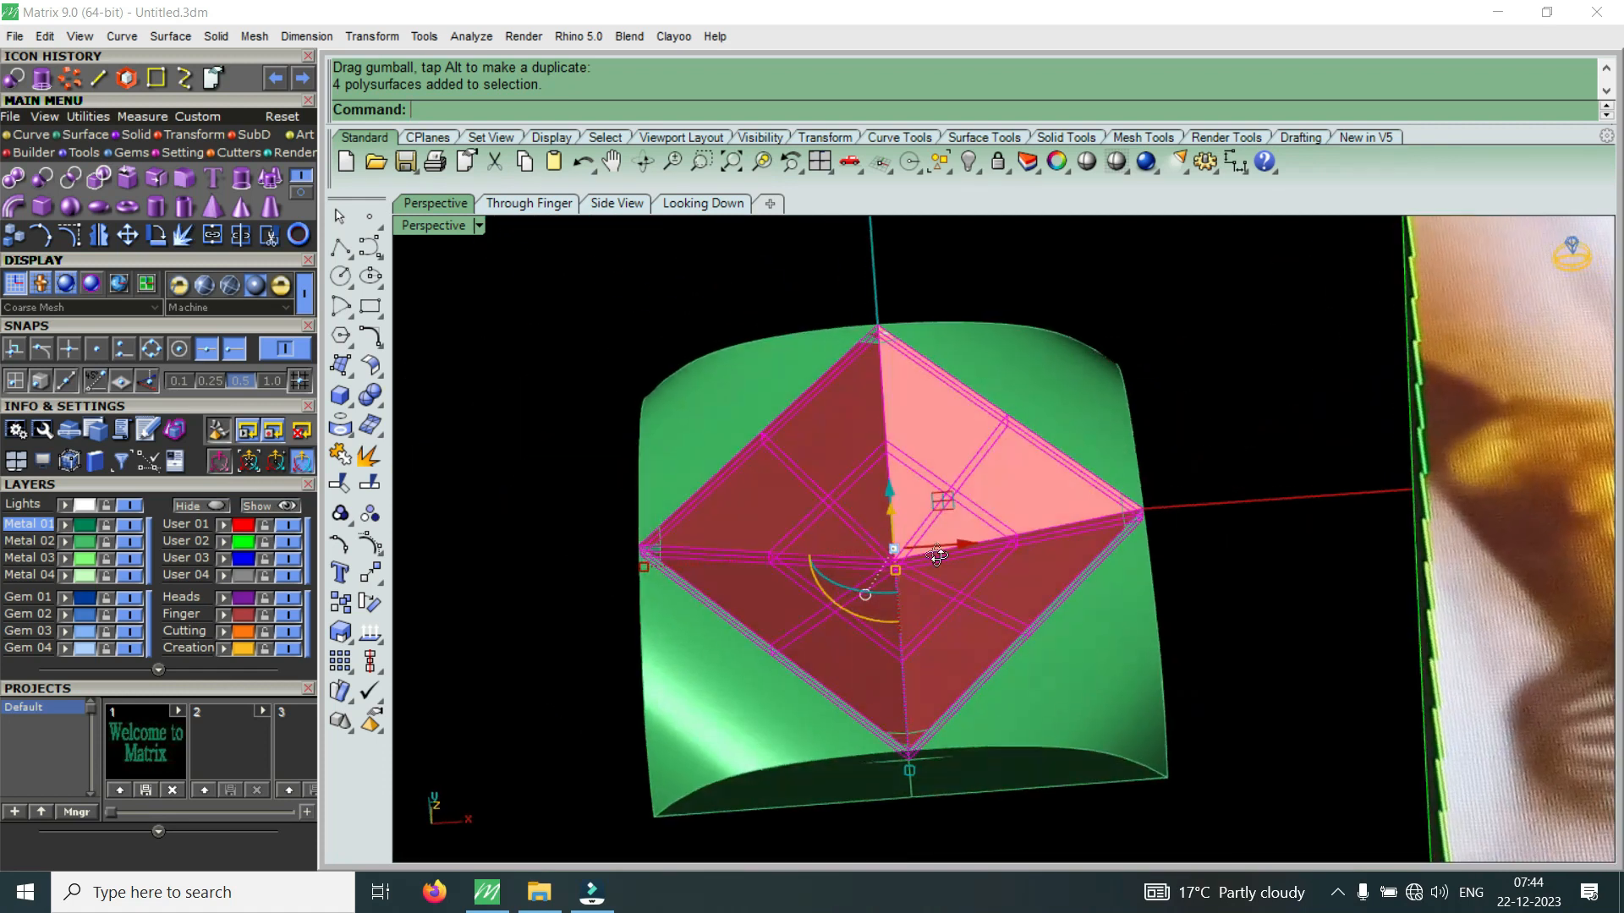
scroll(945, 560, down, 4)
scroll(1011, 567, up, 5)
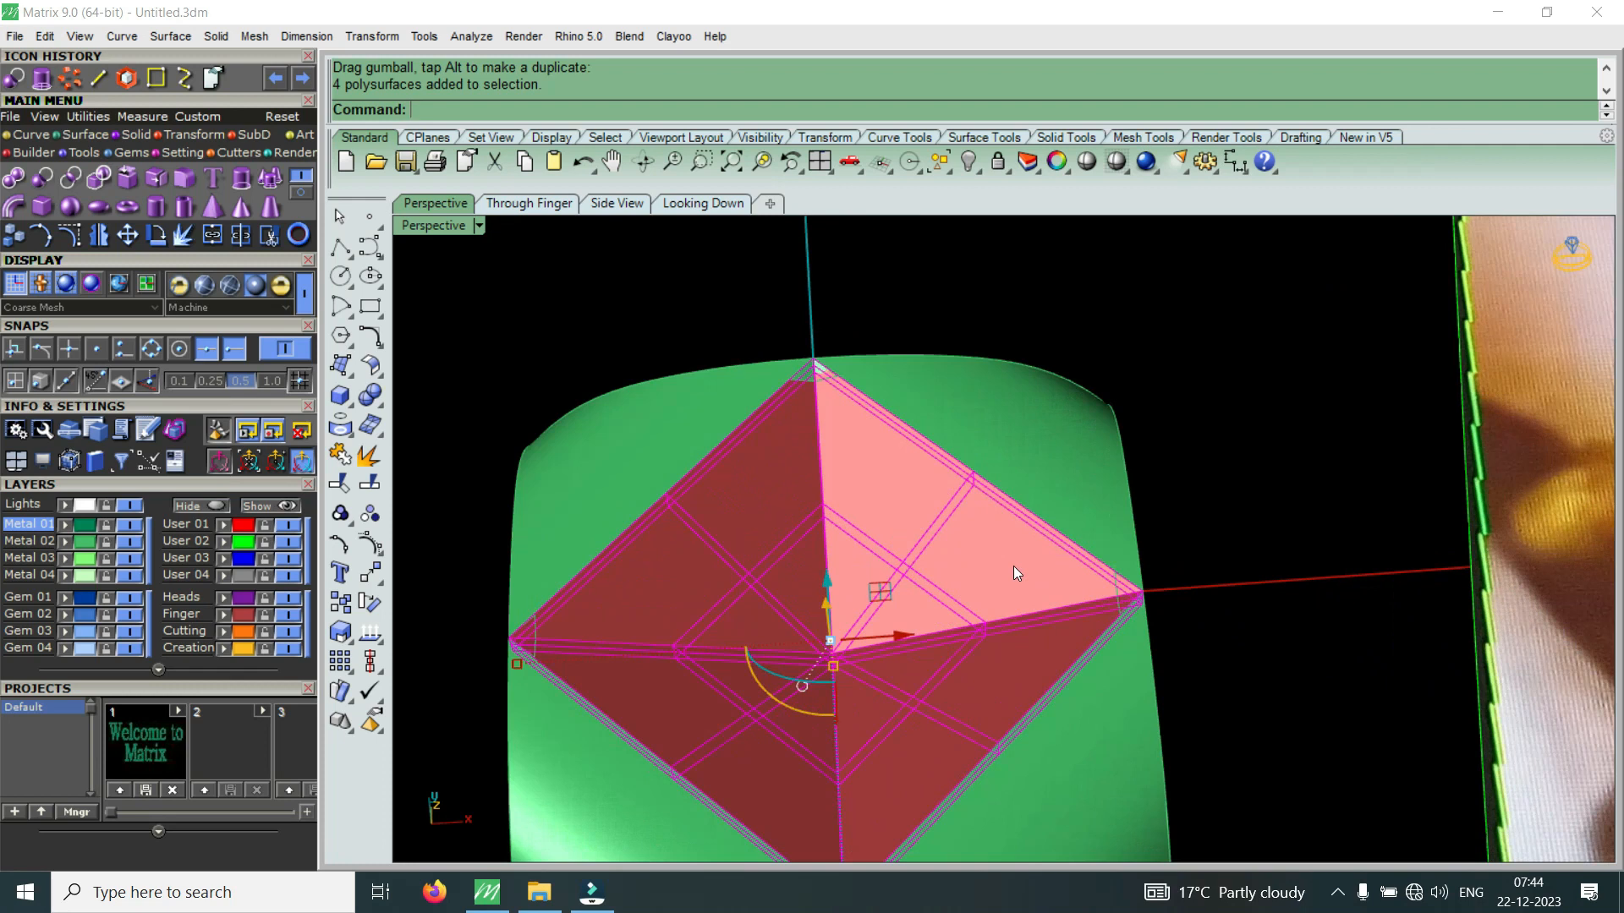
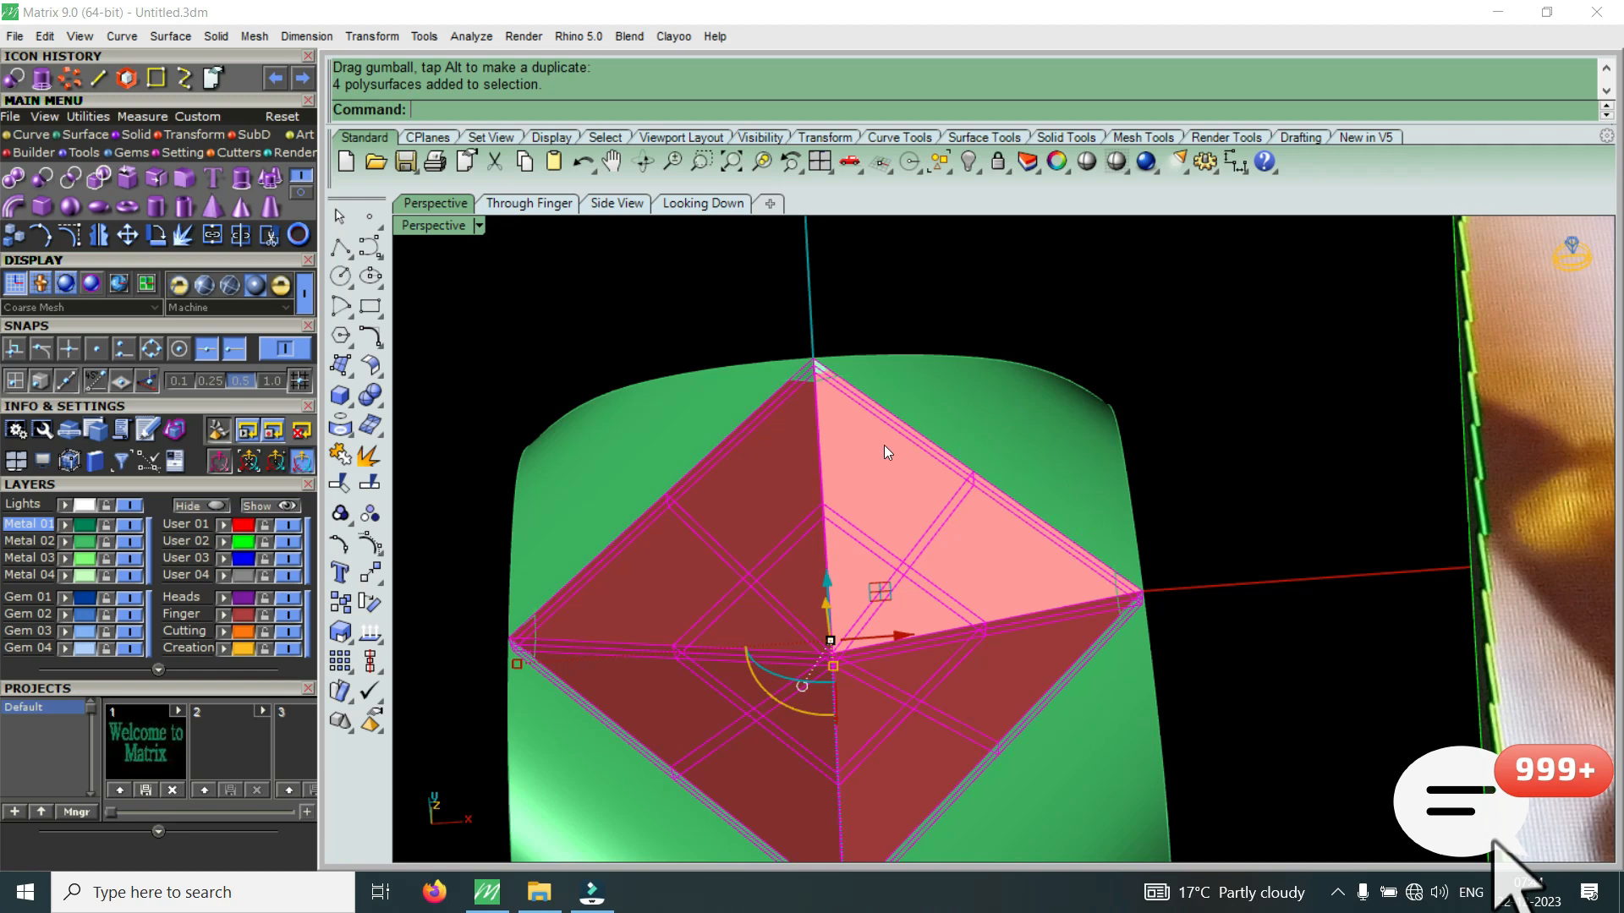
Deselect the facets and review the model from several angles against the bar and bead in the reference picture
scroll(884, 444, down, 10)
mouse_move(844, 541)
right_down()
mouse_move(773, 716)
mouse_move(778, 367)
mouse_move(741, 272)
right_up()
key(Escape)
scroll(884, 597, up, 5)
mouse_move(885, 596)
right_down()
mouse_move(946, 344)
mouse_move(936, 283)
mouse_move(850, 485)
mouse_move(960, 616)
mouse_move(959, 470)
right_up()
scroll(913, 449, down, 9)
scroll(869, 413, down, 6)
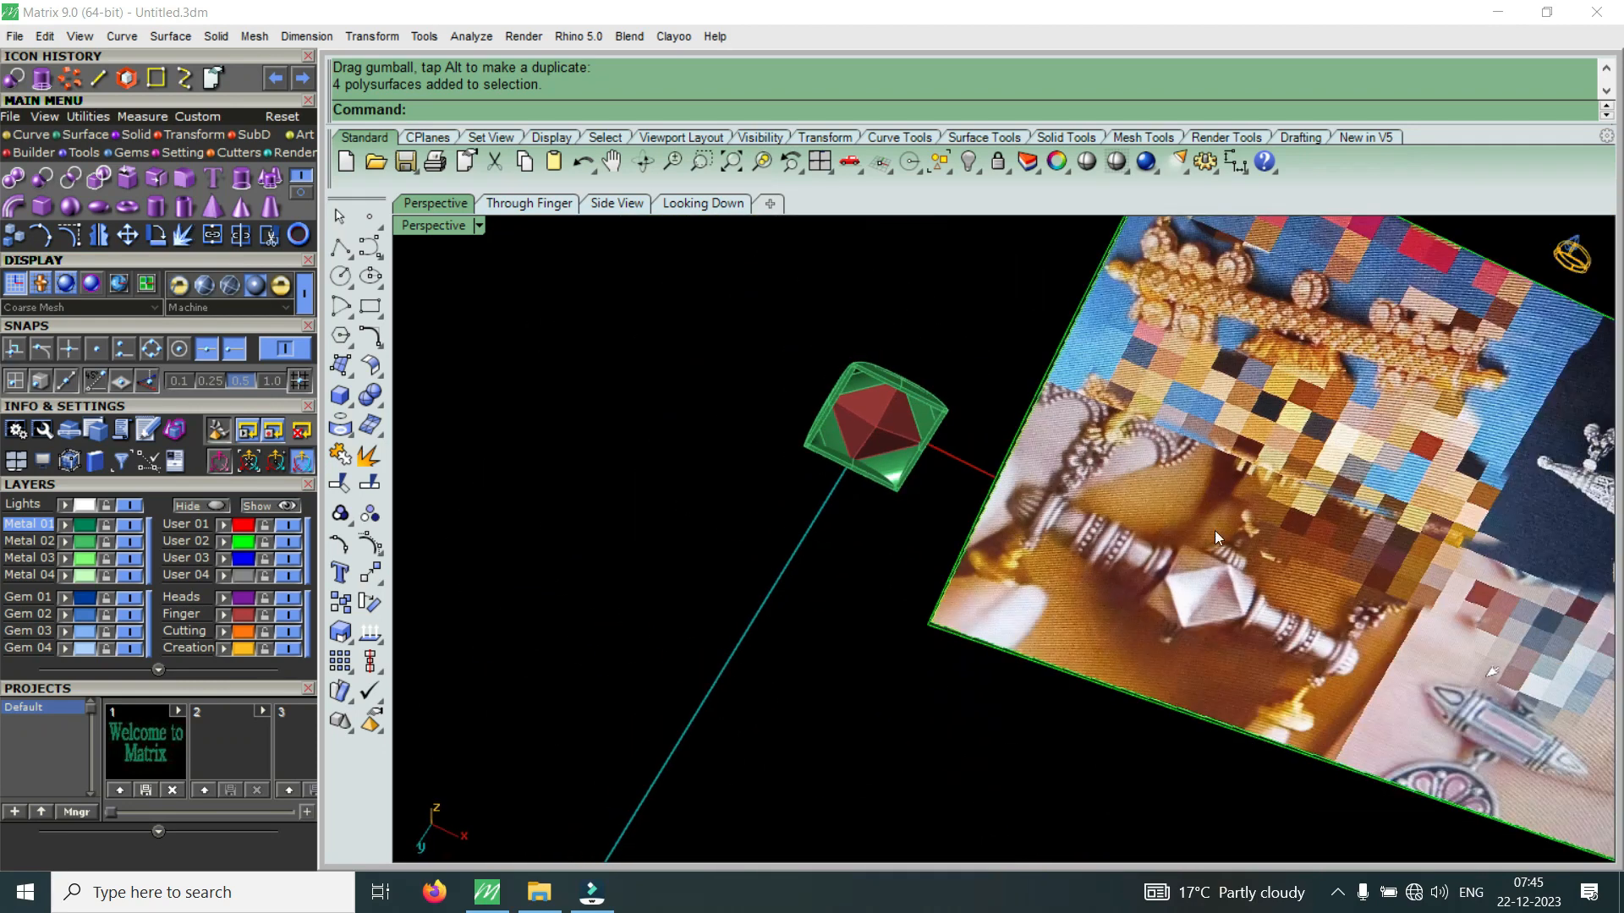
scroll(1256, 577, up, 4)
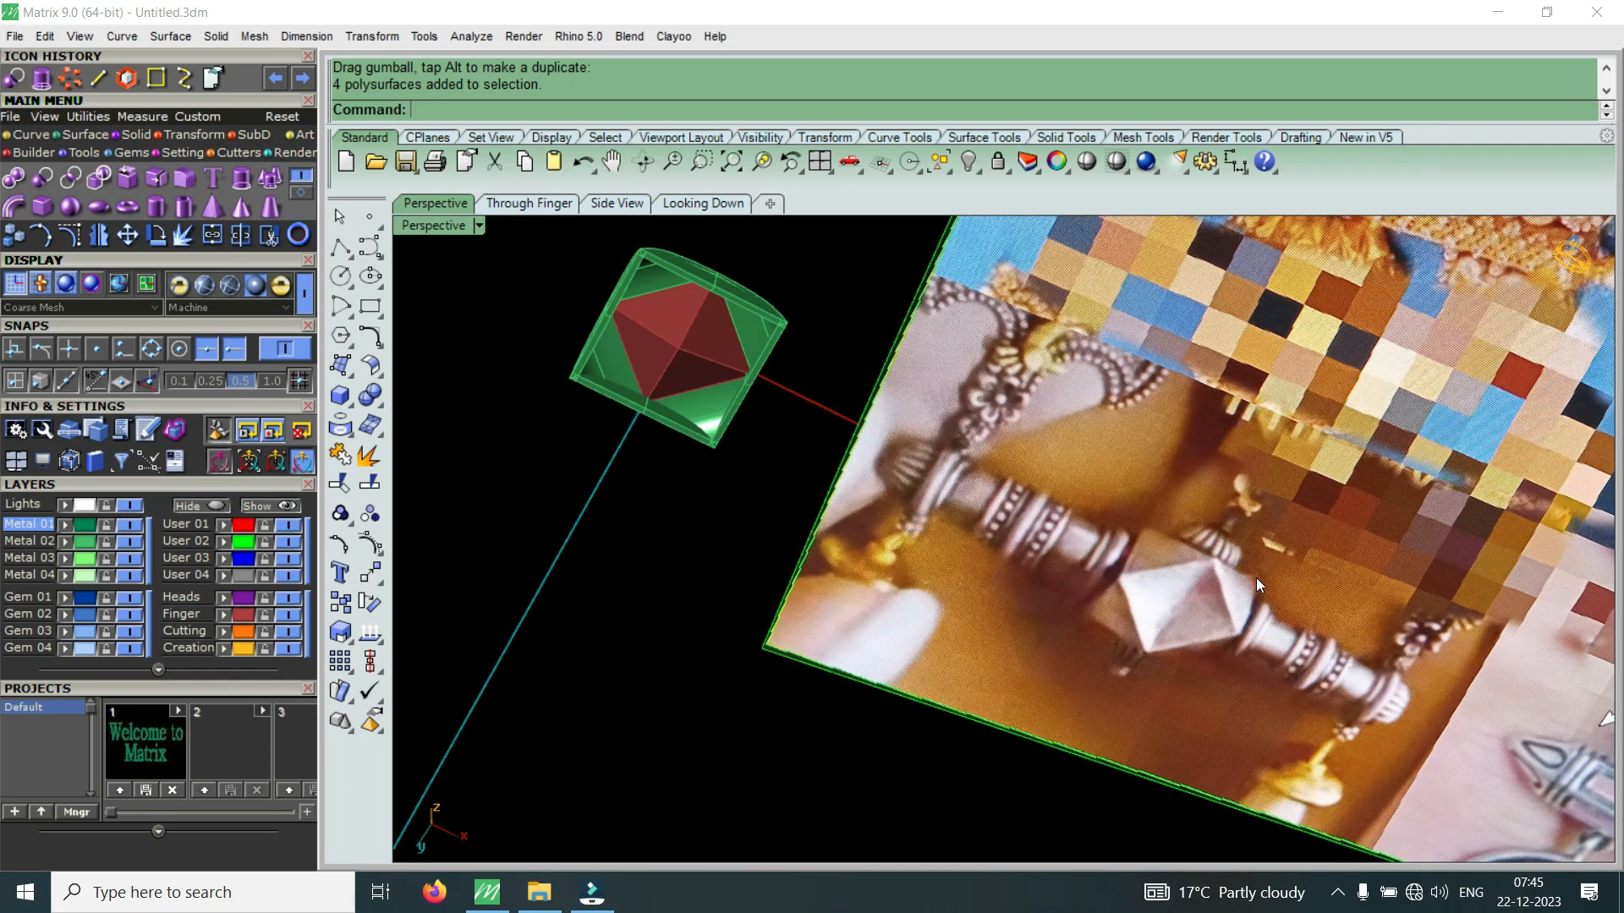
scroll(1280, 645, down, 6)
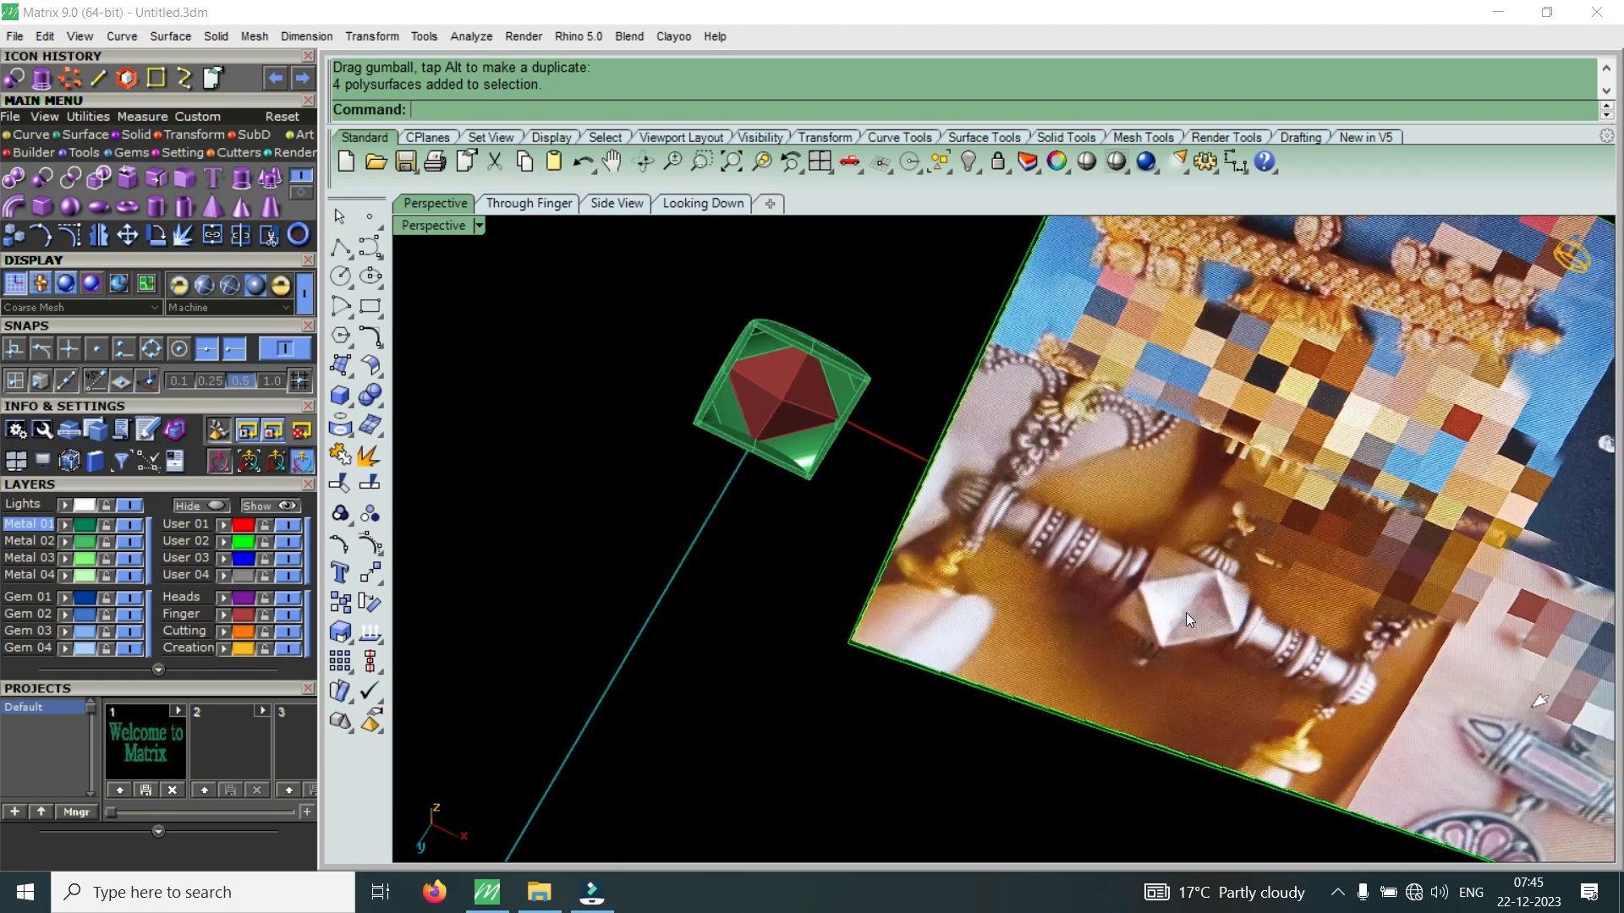
scroll(965, 521, up, 5)
scroll(964, 521, down, 6)
scroll(1113, 673, up, 5)
scroll(1100, 643, up, 4)
right_drag(1083, 589, 864, 617)
scroll(971, 534, down, 5)
scroll(783, 500, up, 6)
right_drag(783, 505, 860, 697)
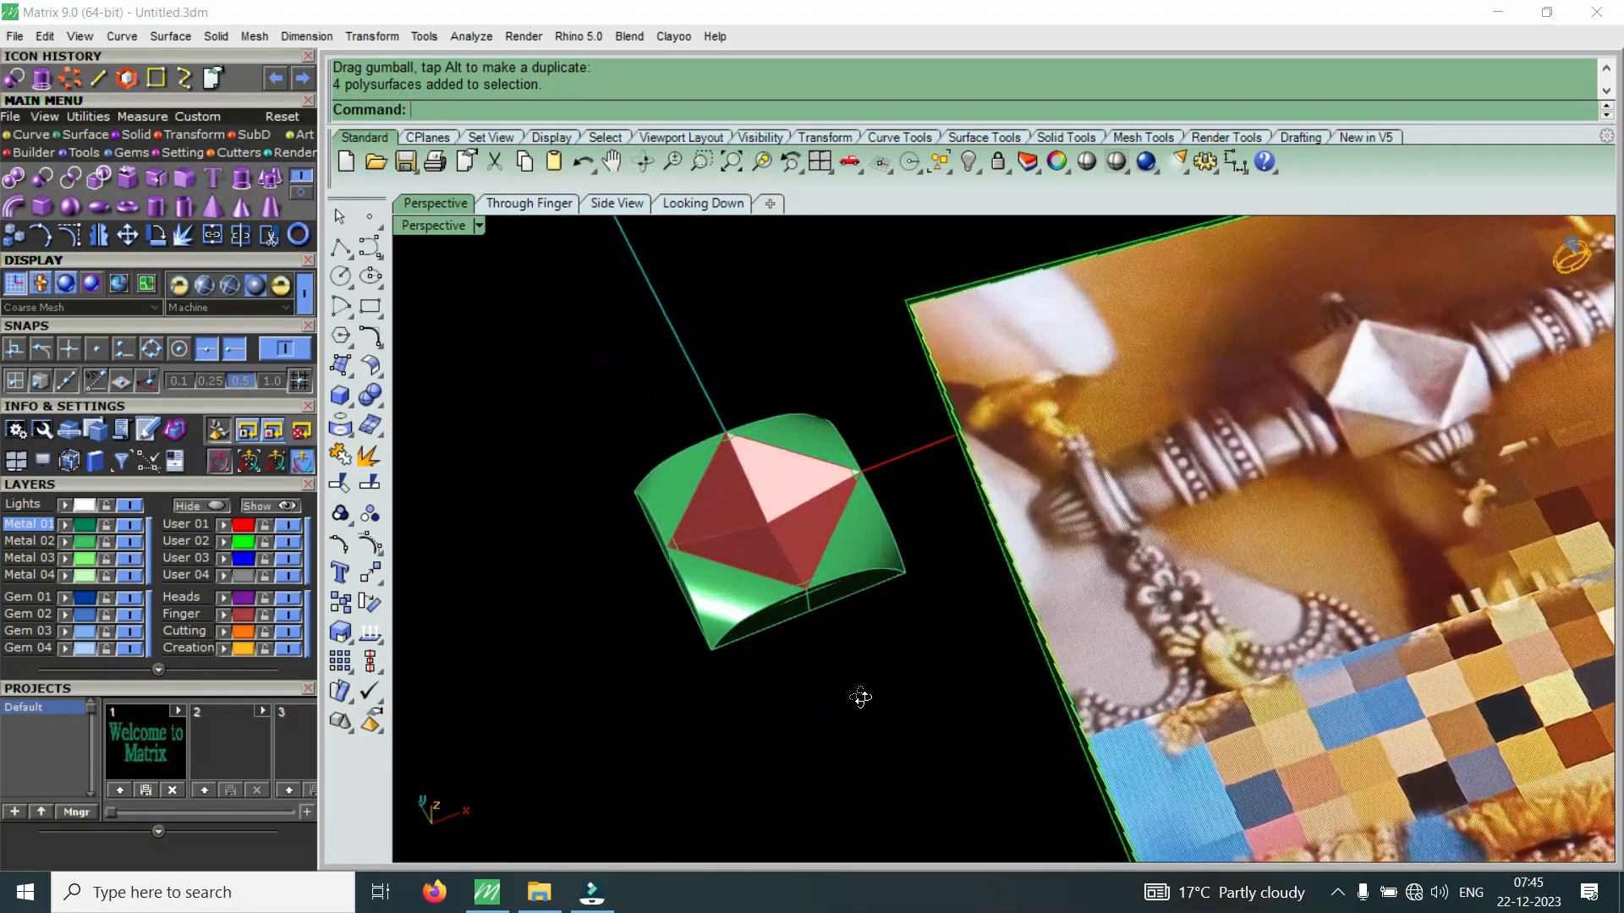
Measure the thickness of the decorated bar beside the bead in the reference picture, looking straight down
right_drag(960, 614, 998, 614)
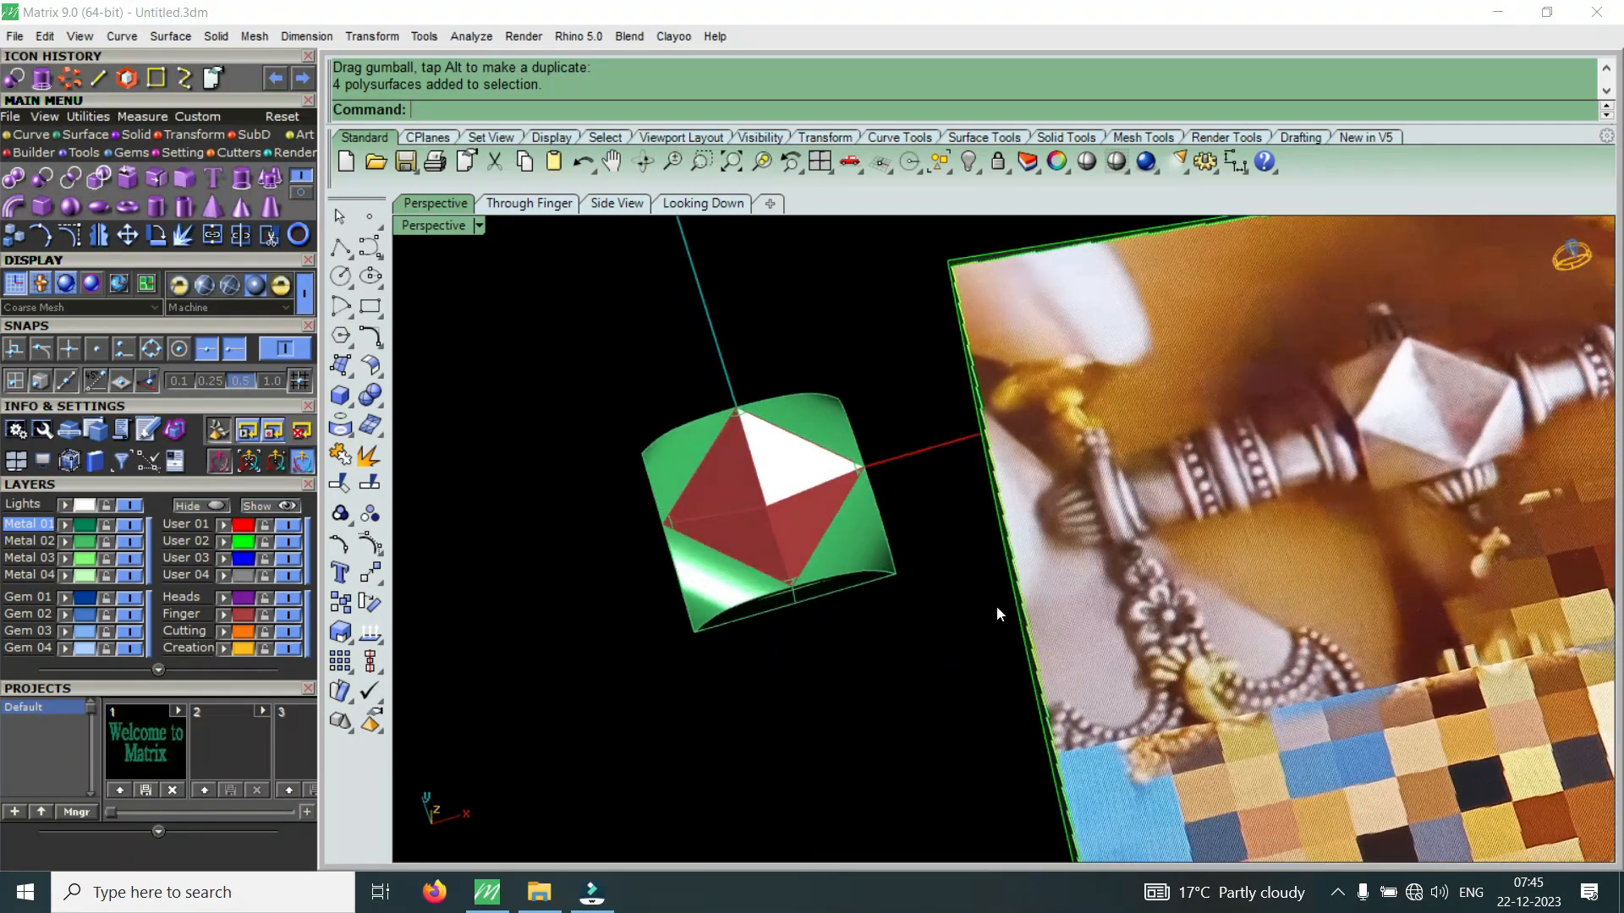
double_click(433, 223)
double_click(433, 223)
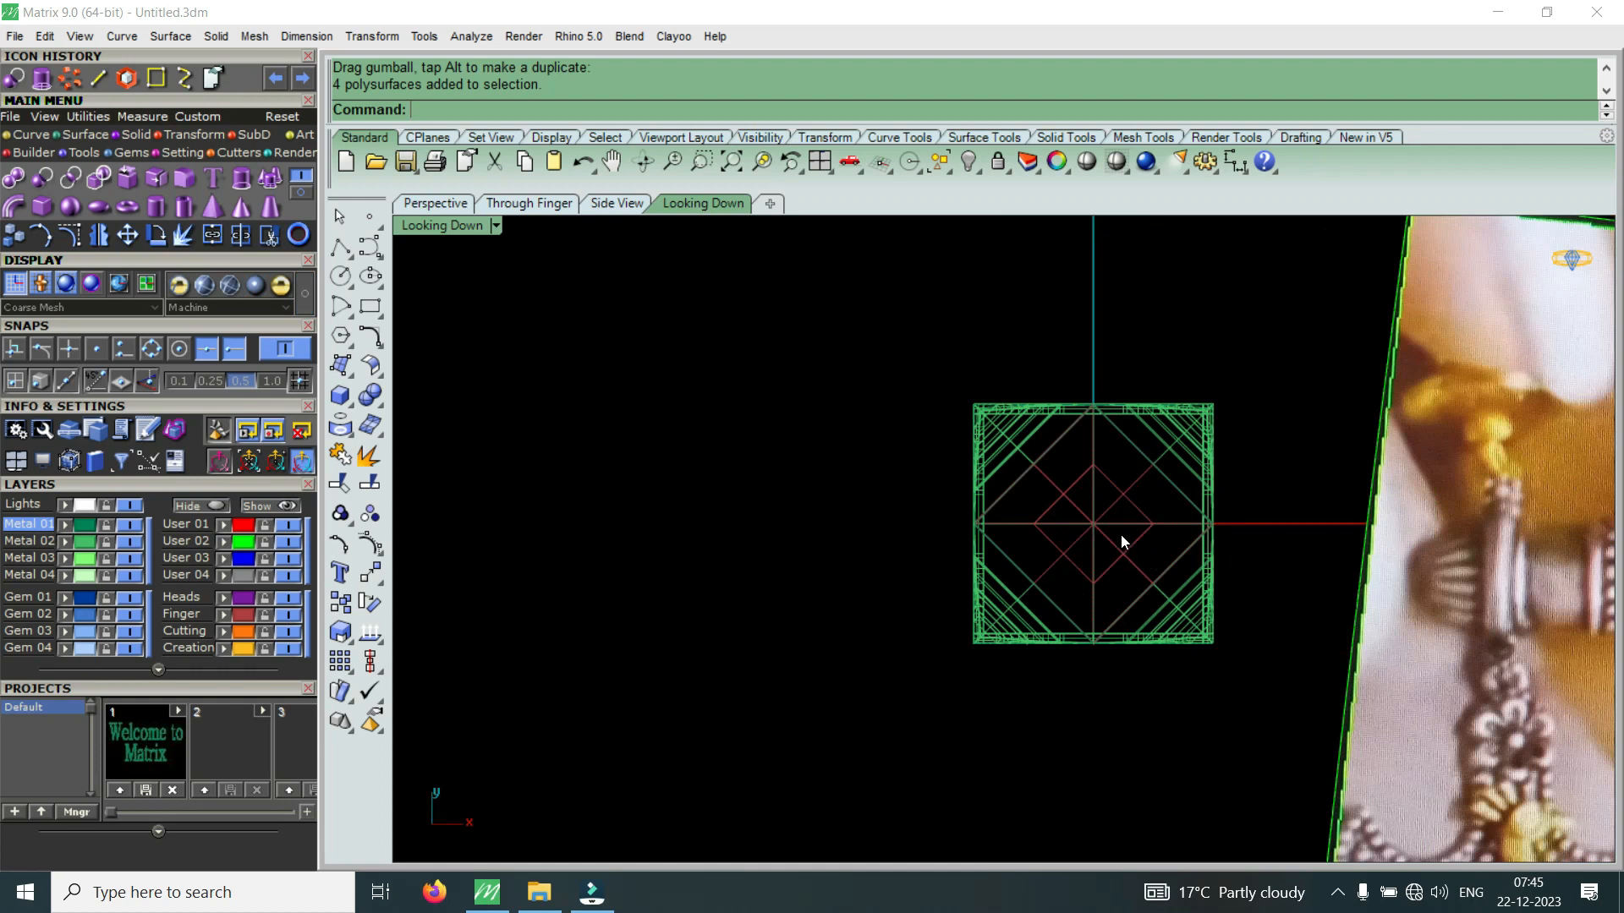
scroll(1039, 525, down, 5)
scroll(1438, 536, up, 3)
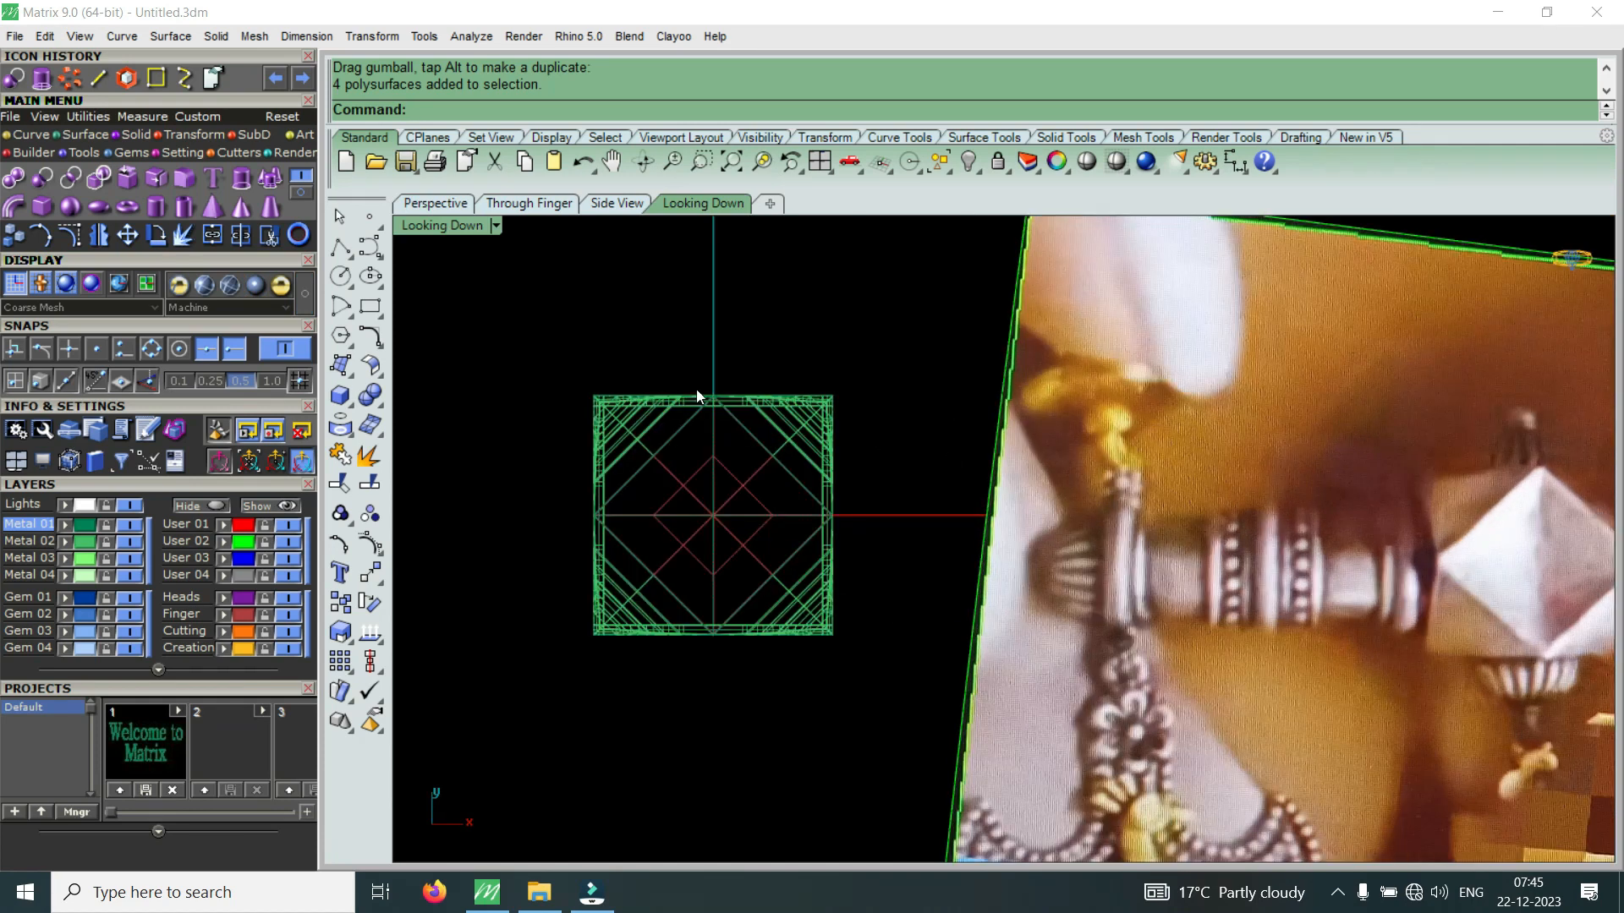
click(470, 37)
click(551, 279)
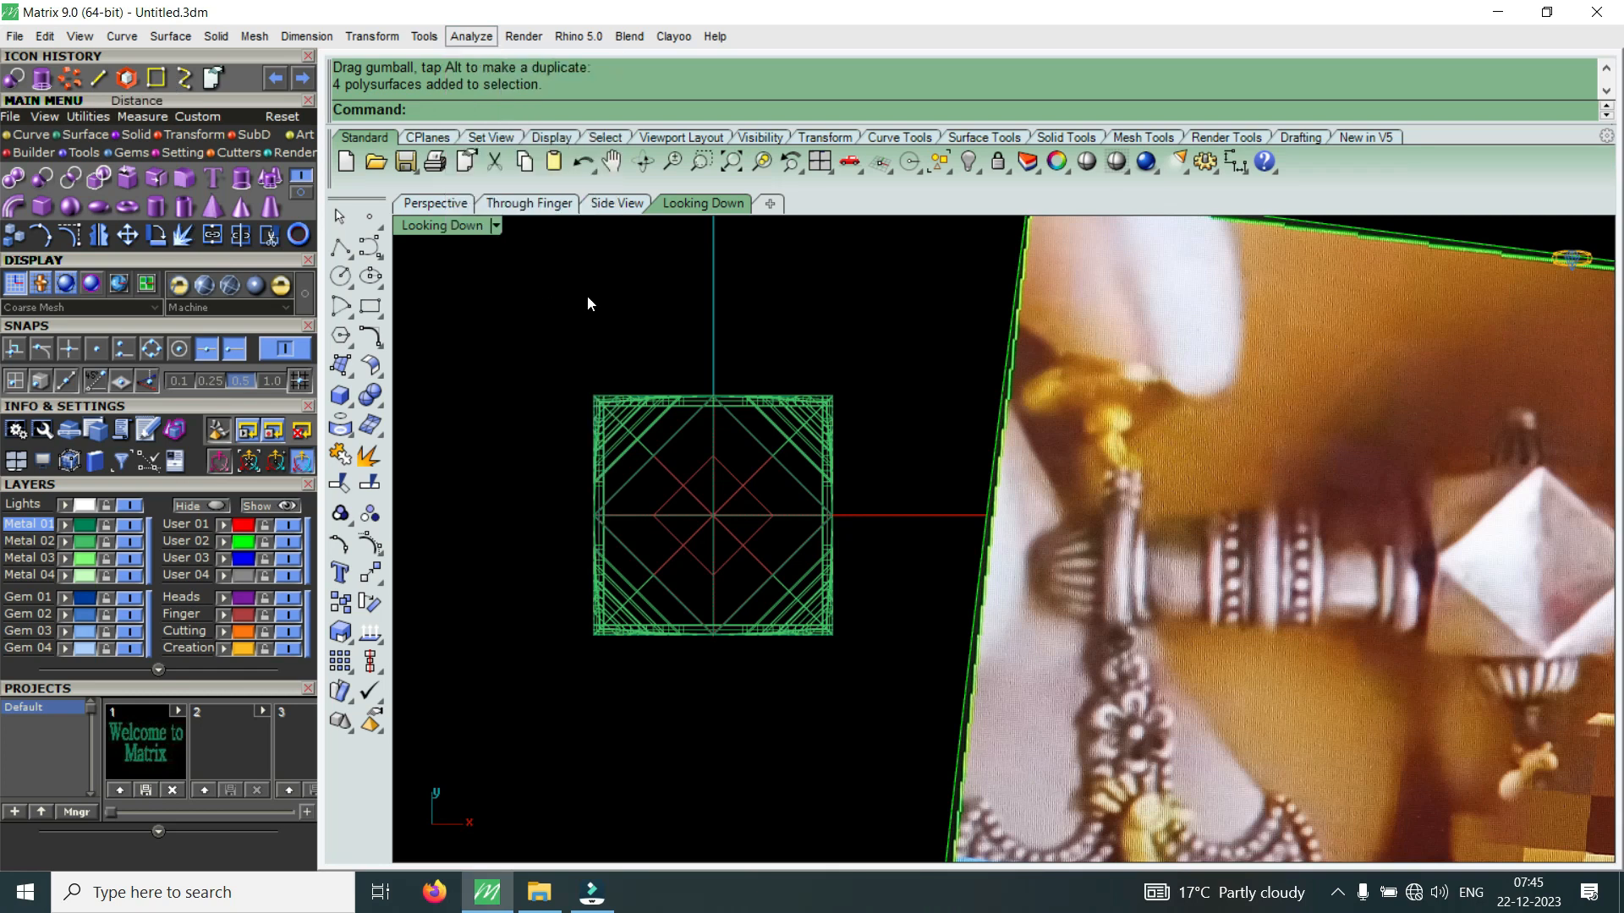
scroll(1331, 499, up, 4)
click(1316, 482)
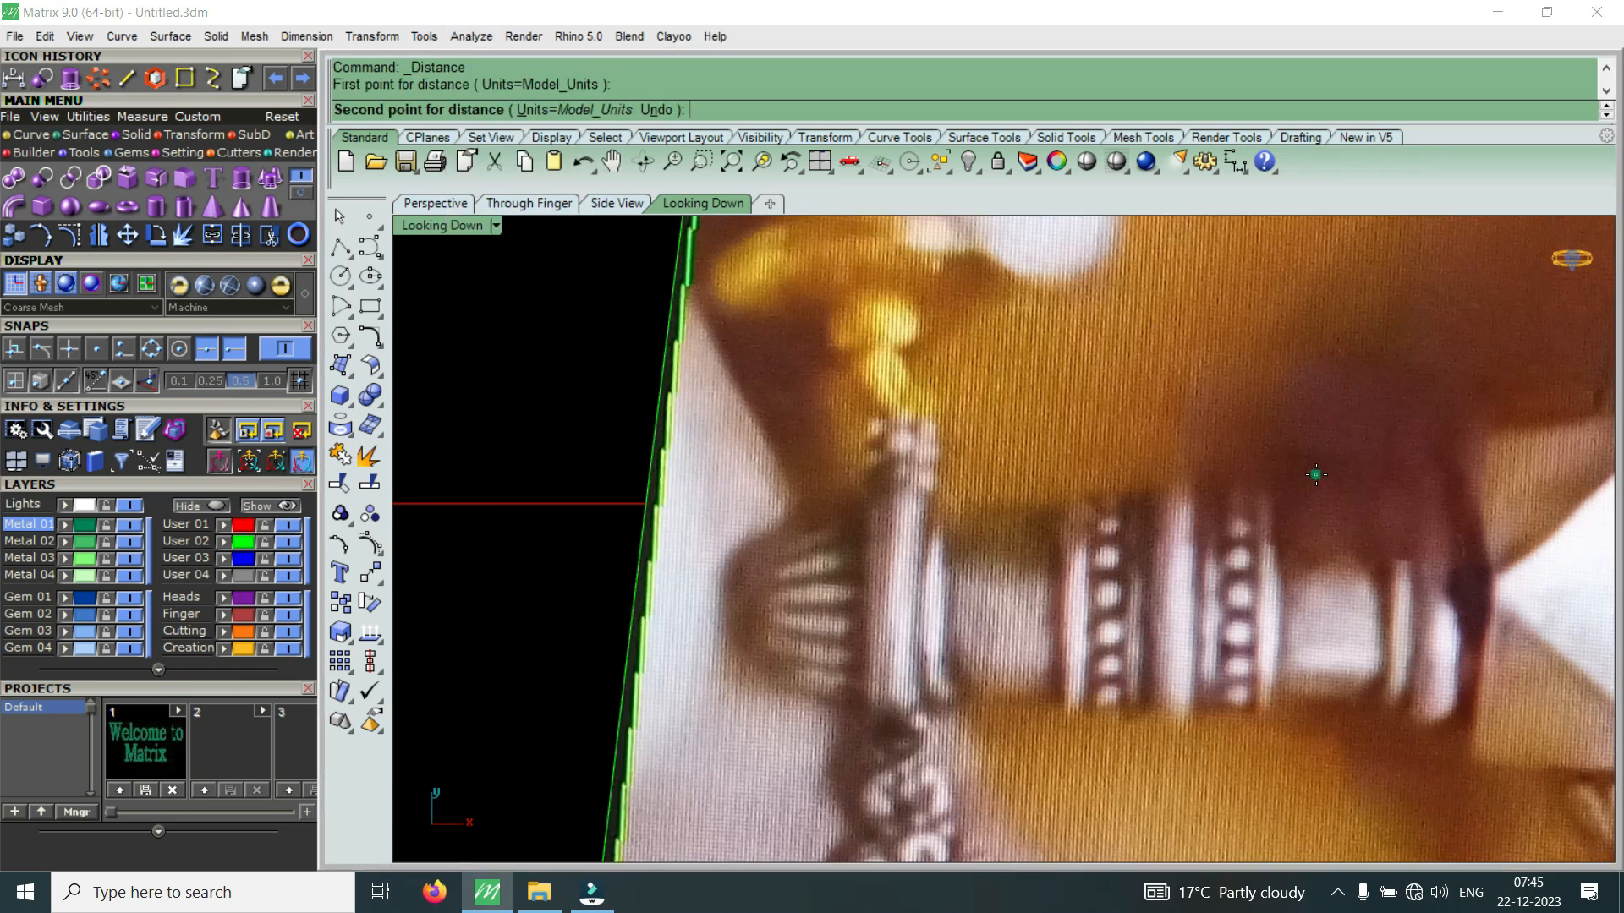
click(1333, 703)
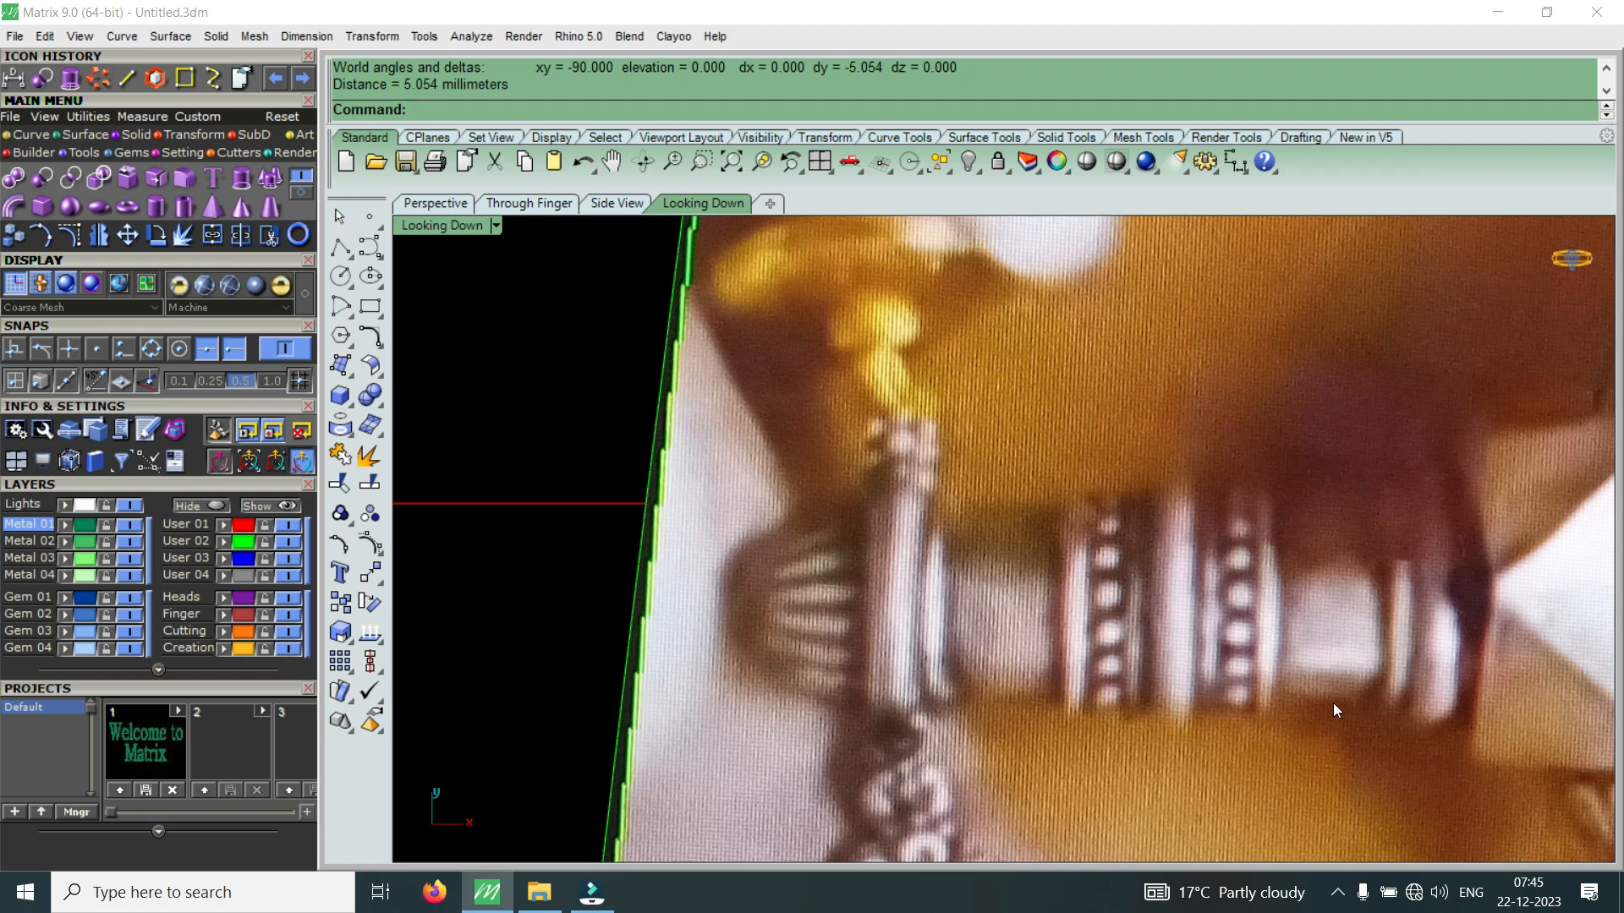
scroll(1202, 536, down, 5)
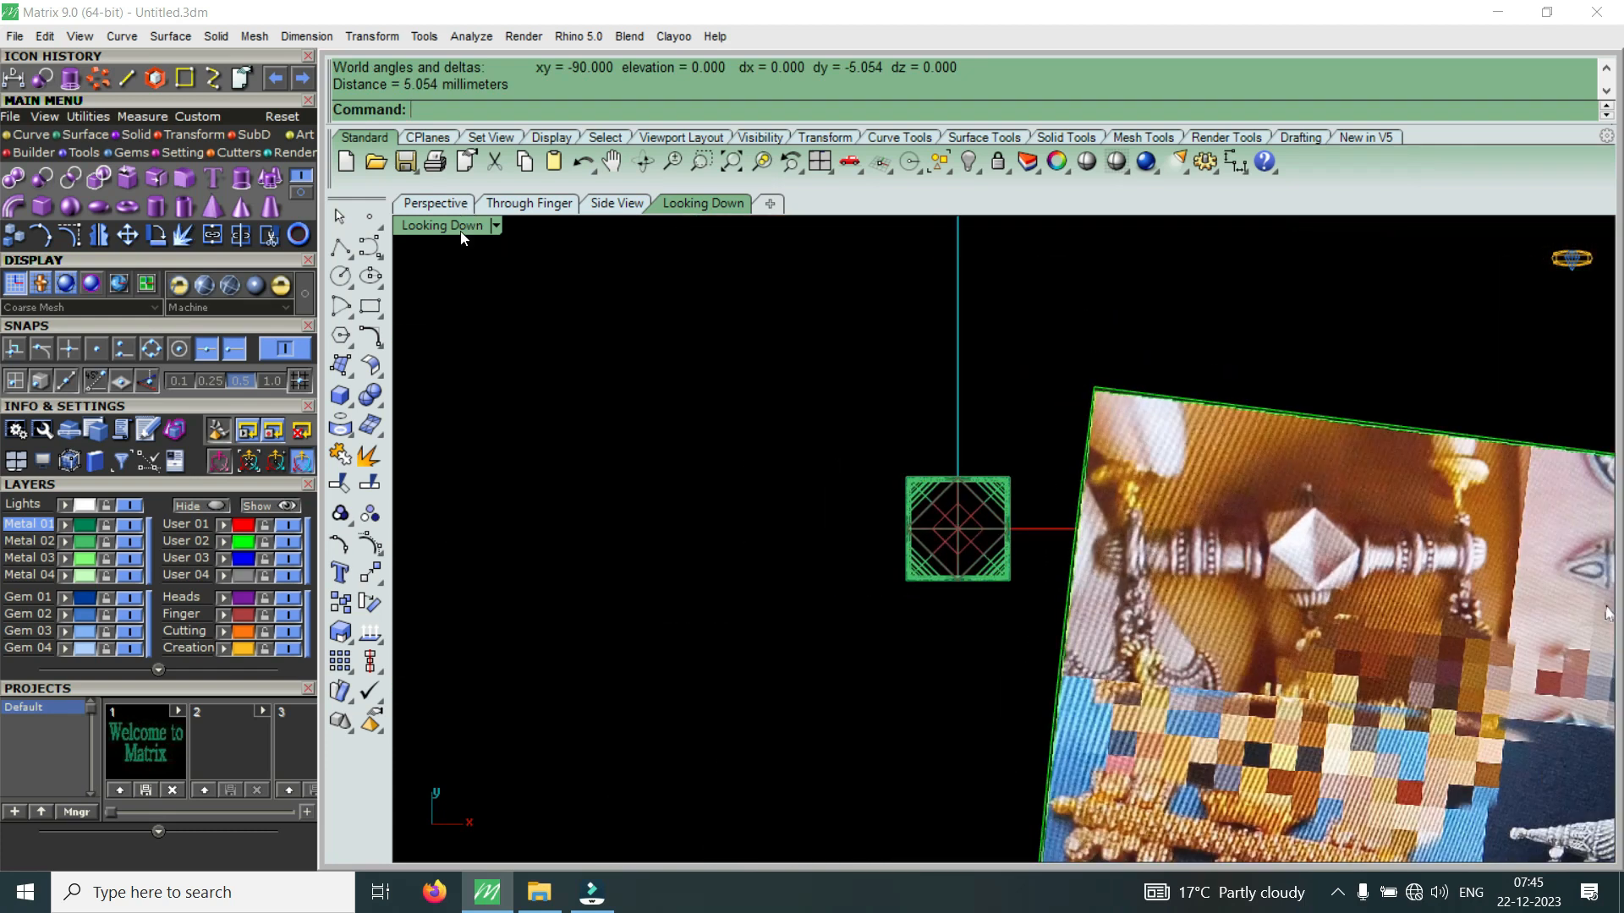
Draw a circle of 5 mm diameter centred on the origin in the side view
double_click(462, 232)
scroll(1350, 727, up, 3)
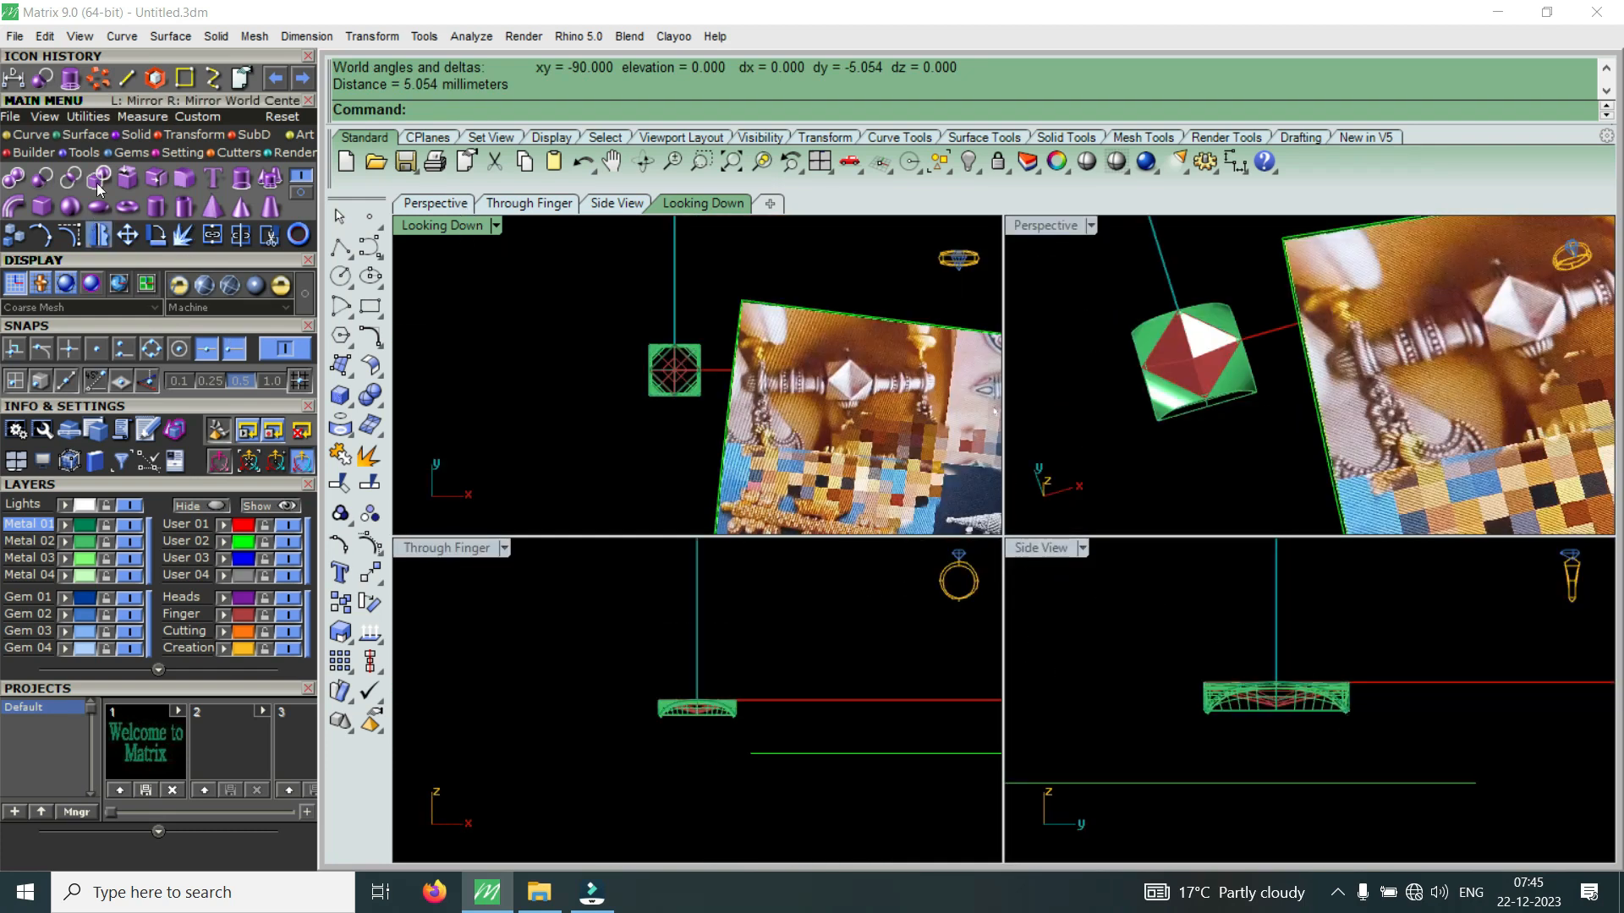
click(24, 135)
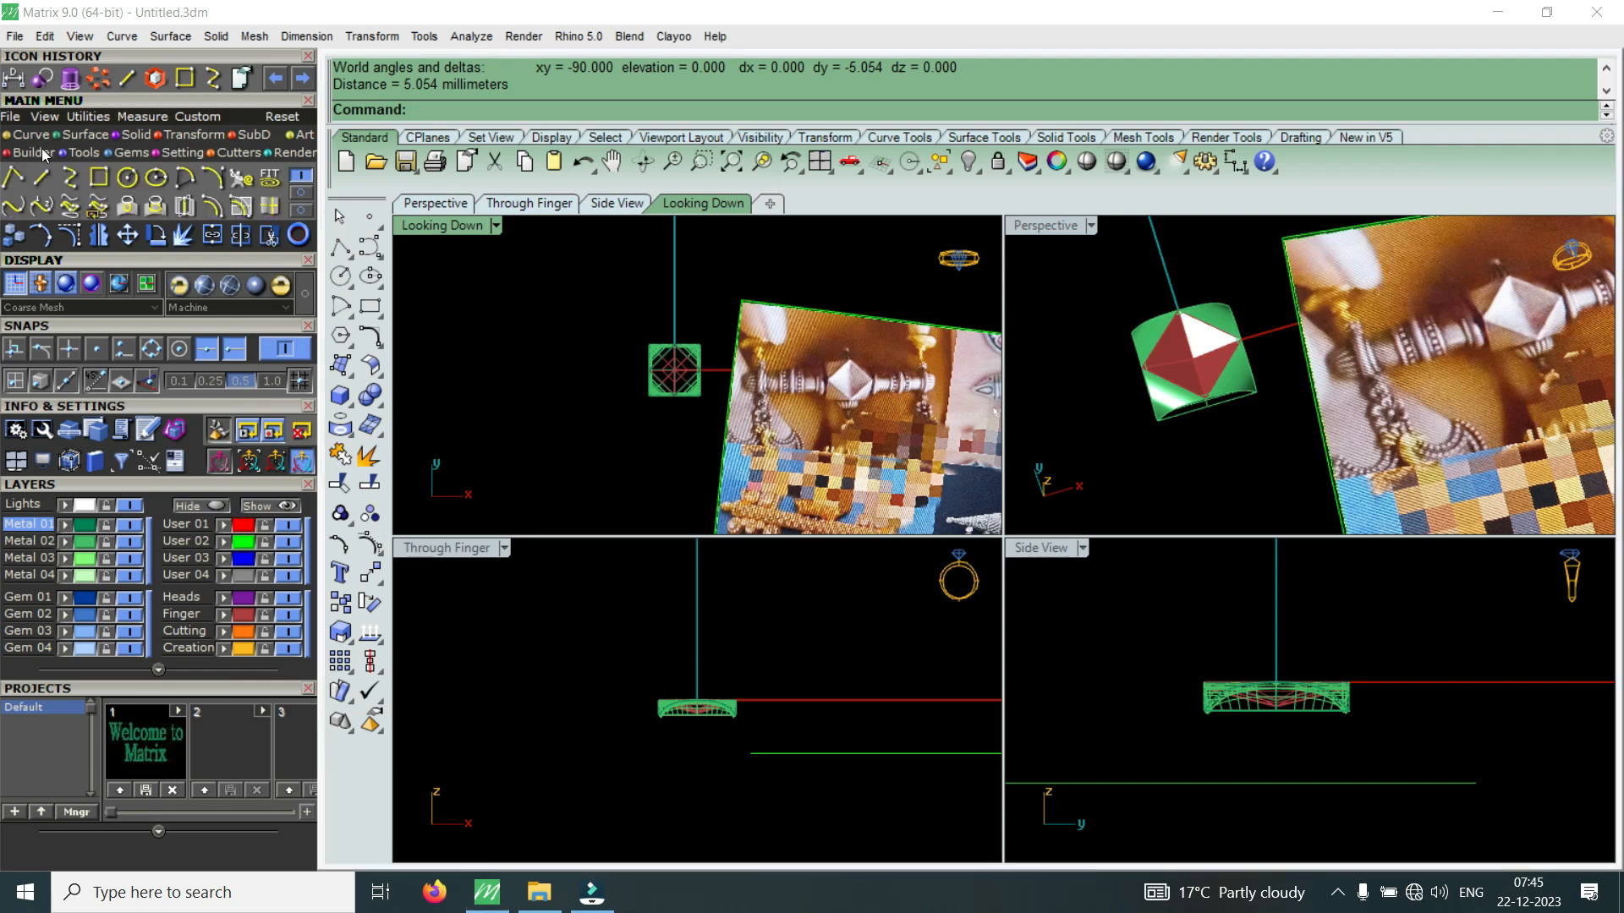
click(127, 178)
text(0)
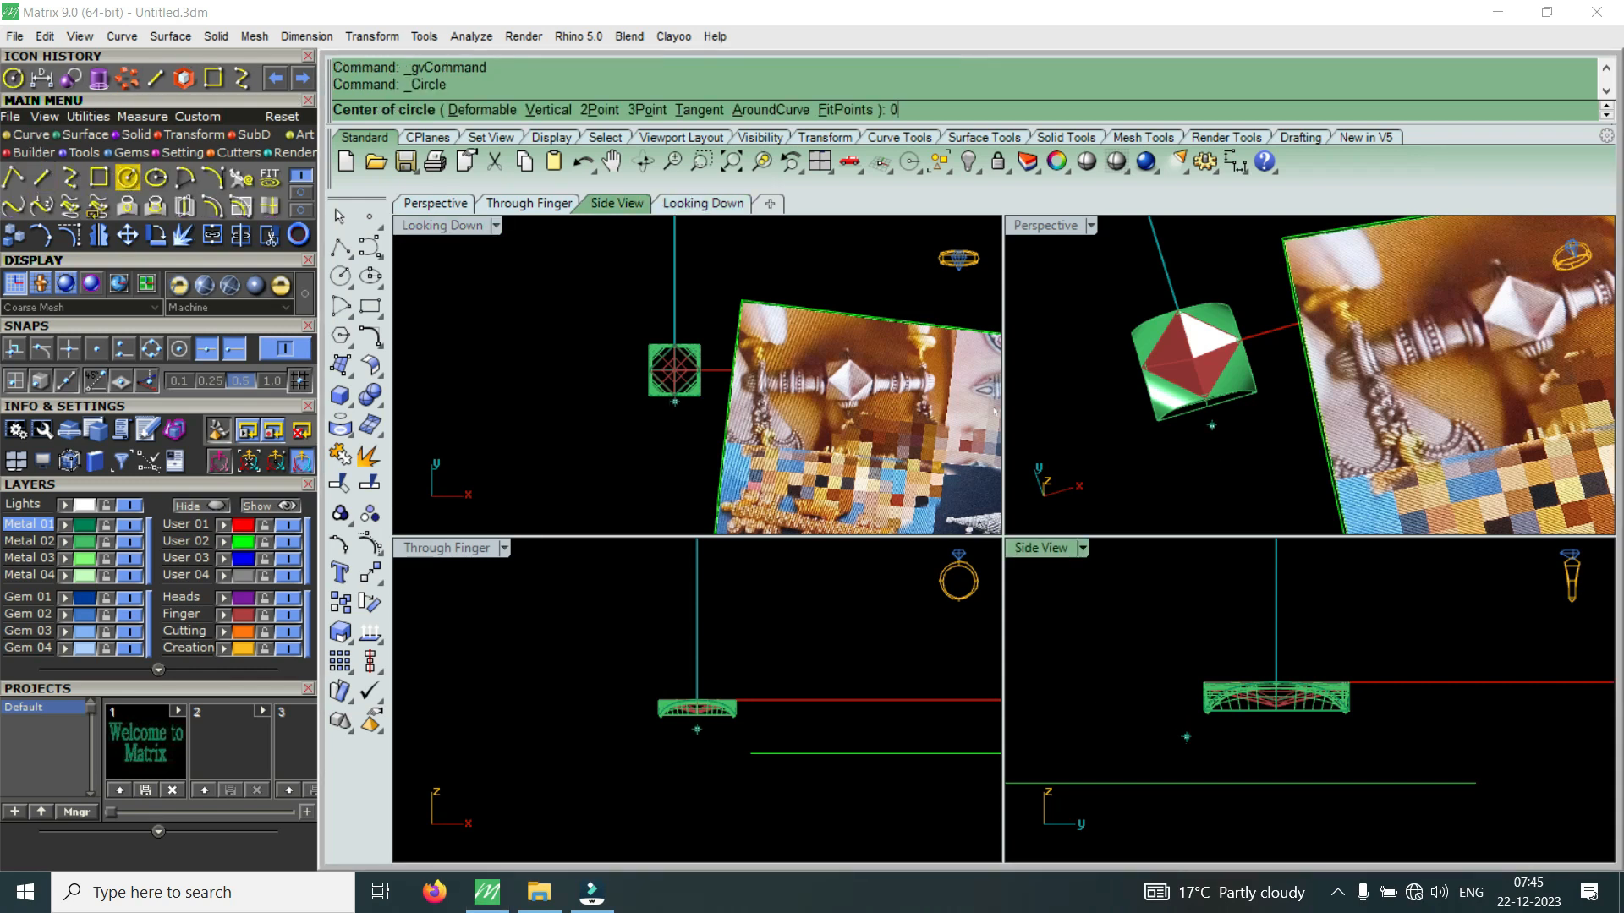
key(Return)
text(5)
key(Return)
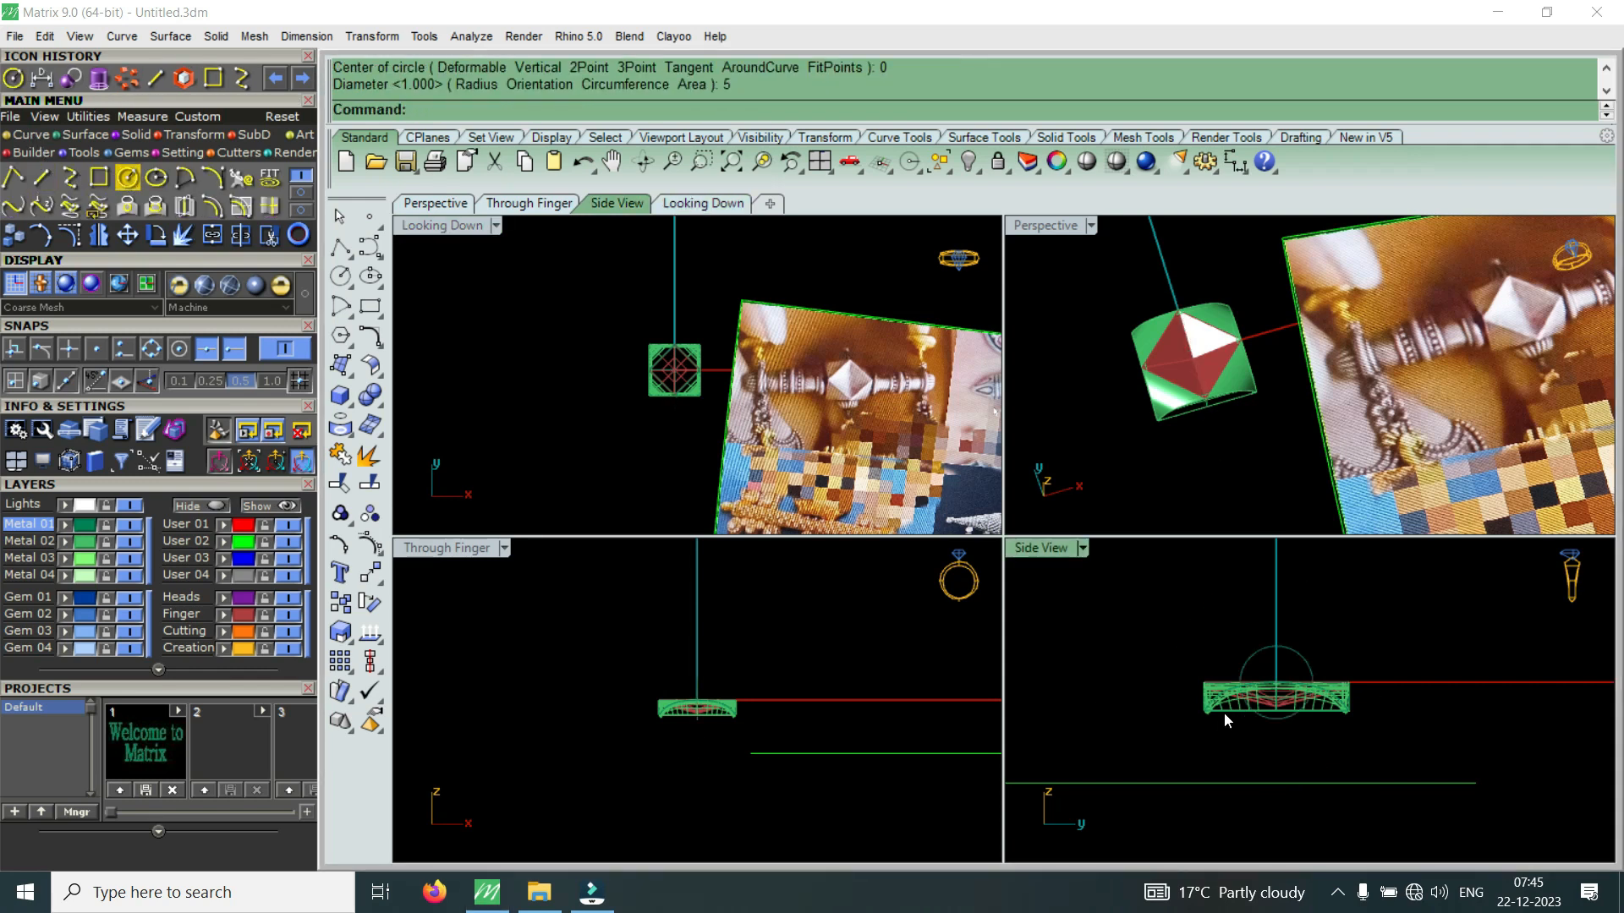
scroll(1277, 668, up, 5)
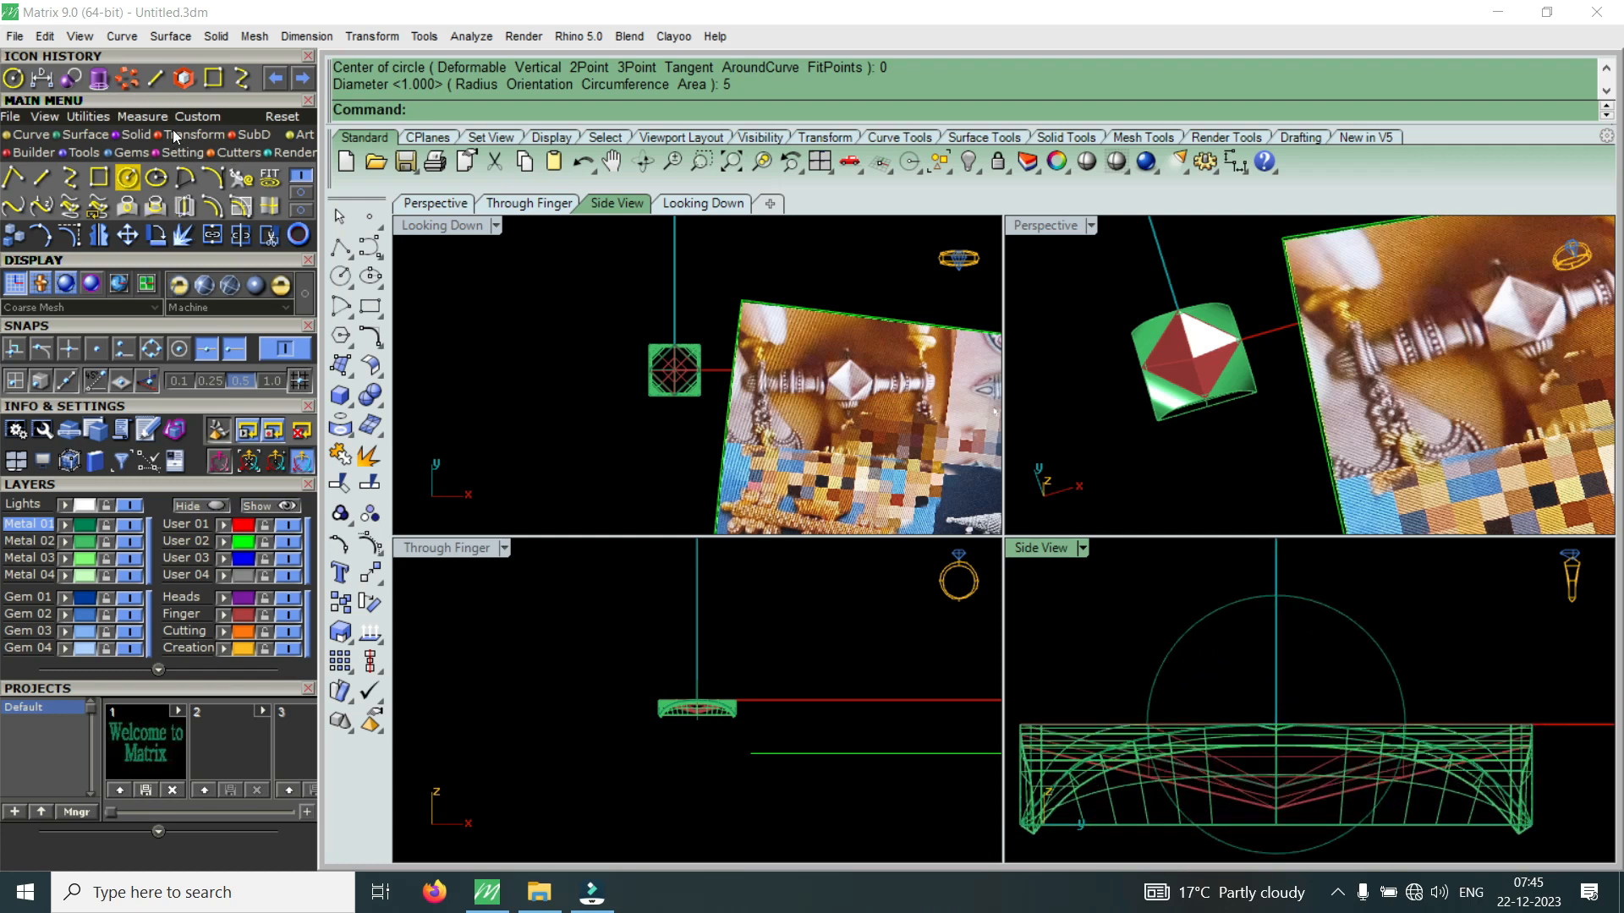
Draw a horizontal line across the circle between its two opposite quadrant points, using the quadrant snap
click(153, 78)
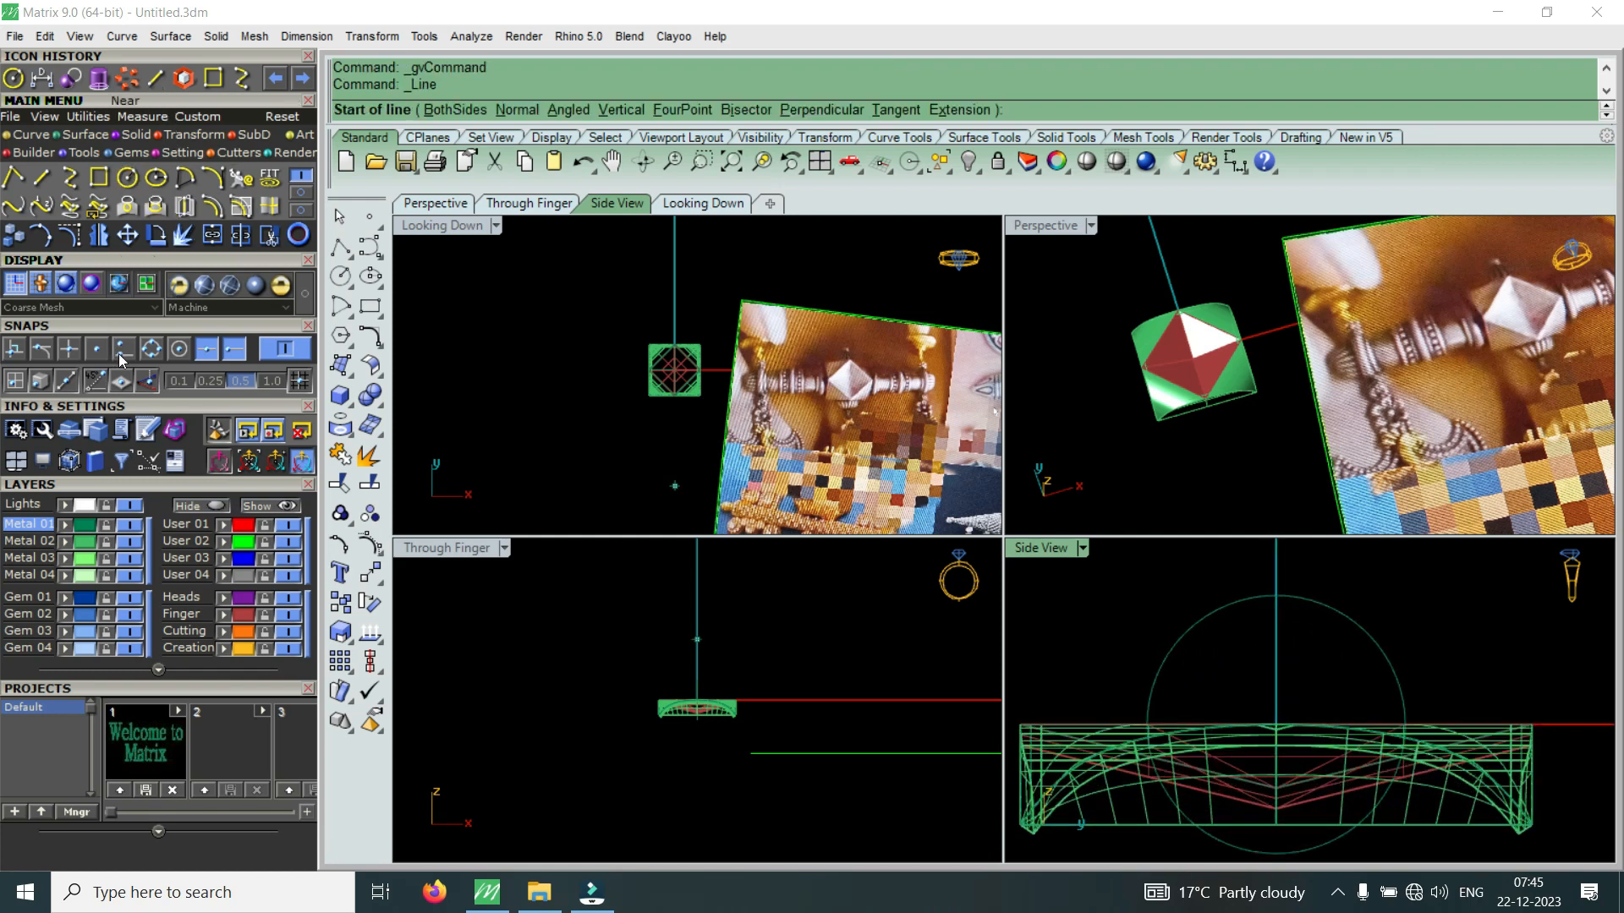
click(151, 348)
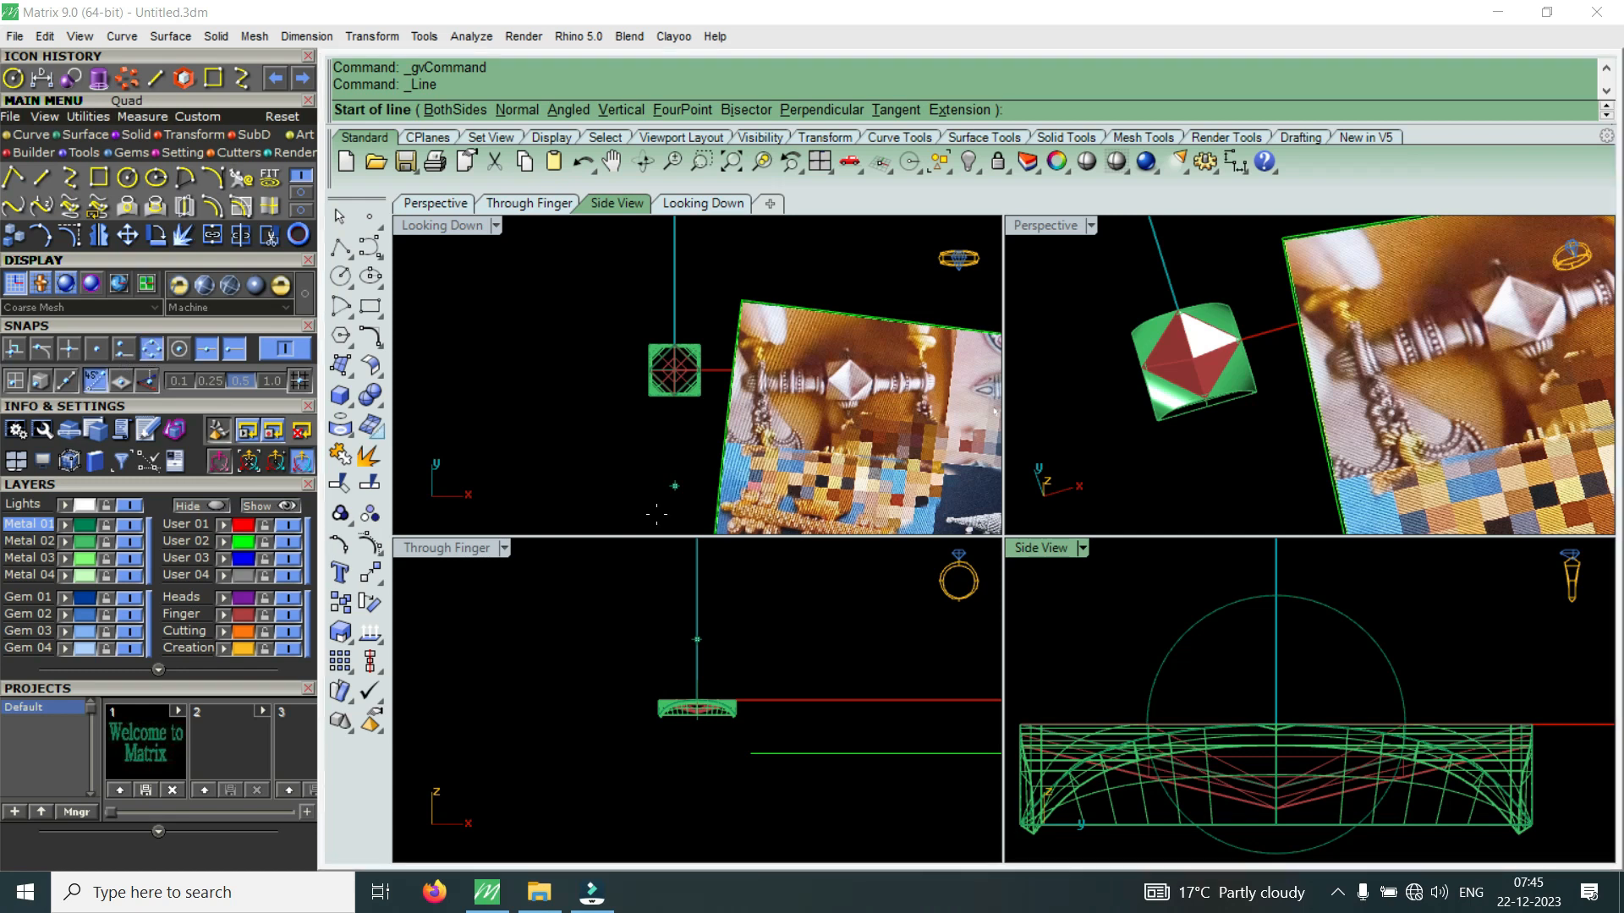
scroll(1147, 713, up, 5)
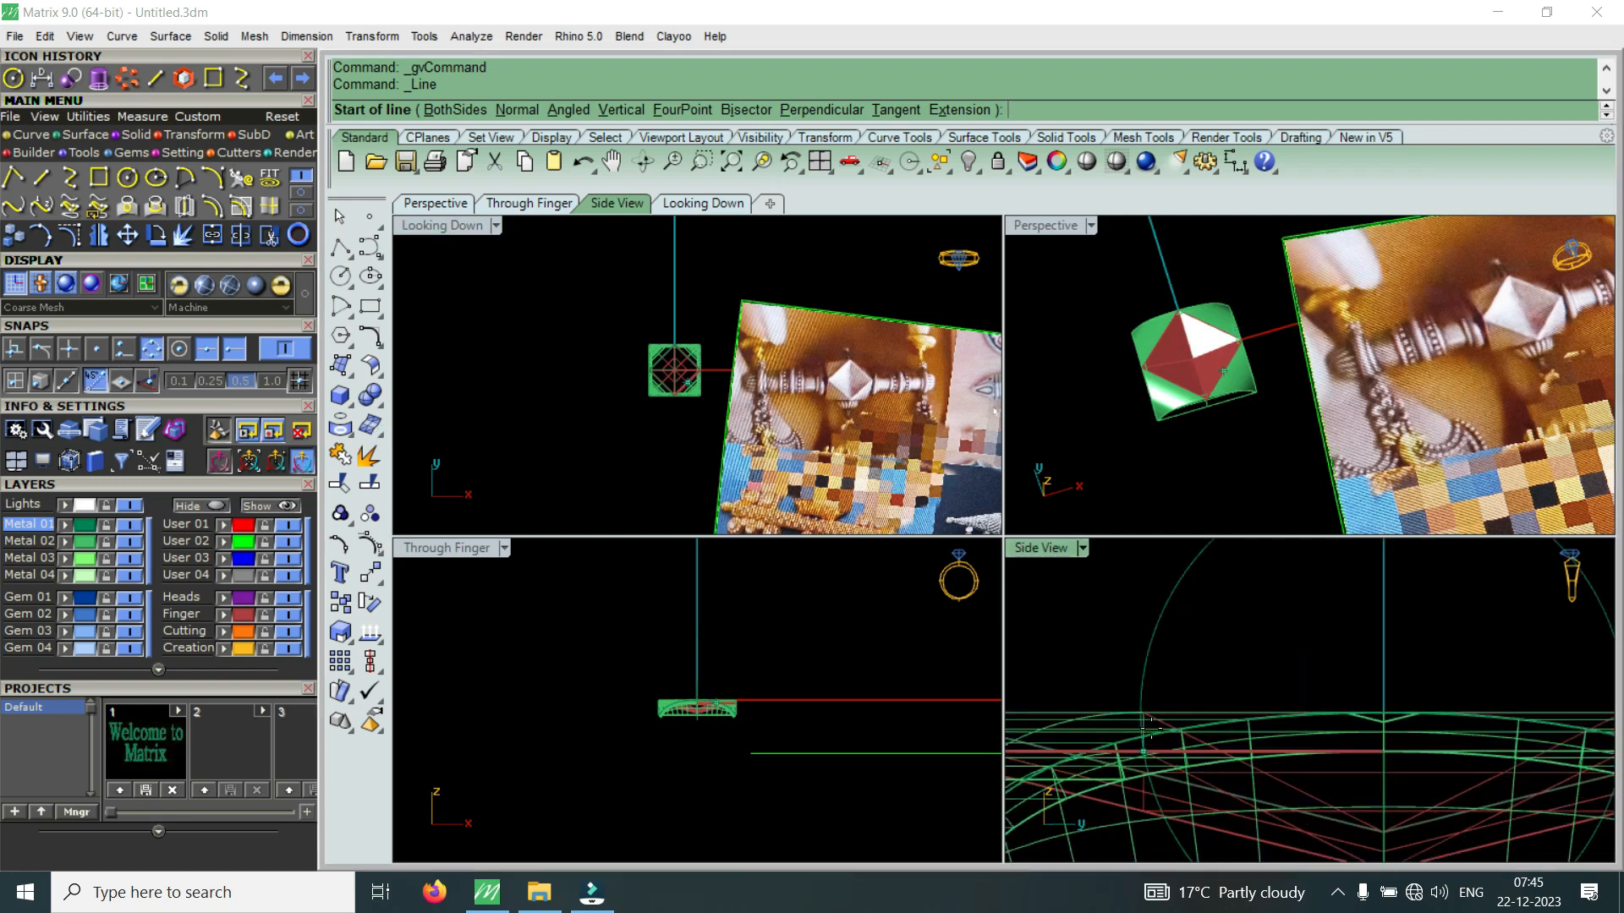
click(1128, 689)
scroll(1133, 694, down, 5)
scroll(1242, 713, up, 5)
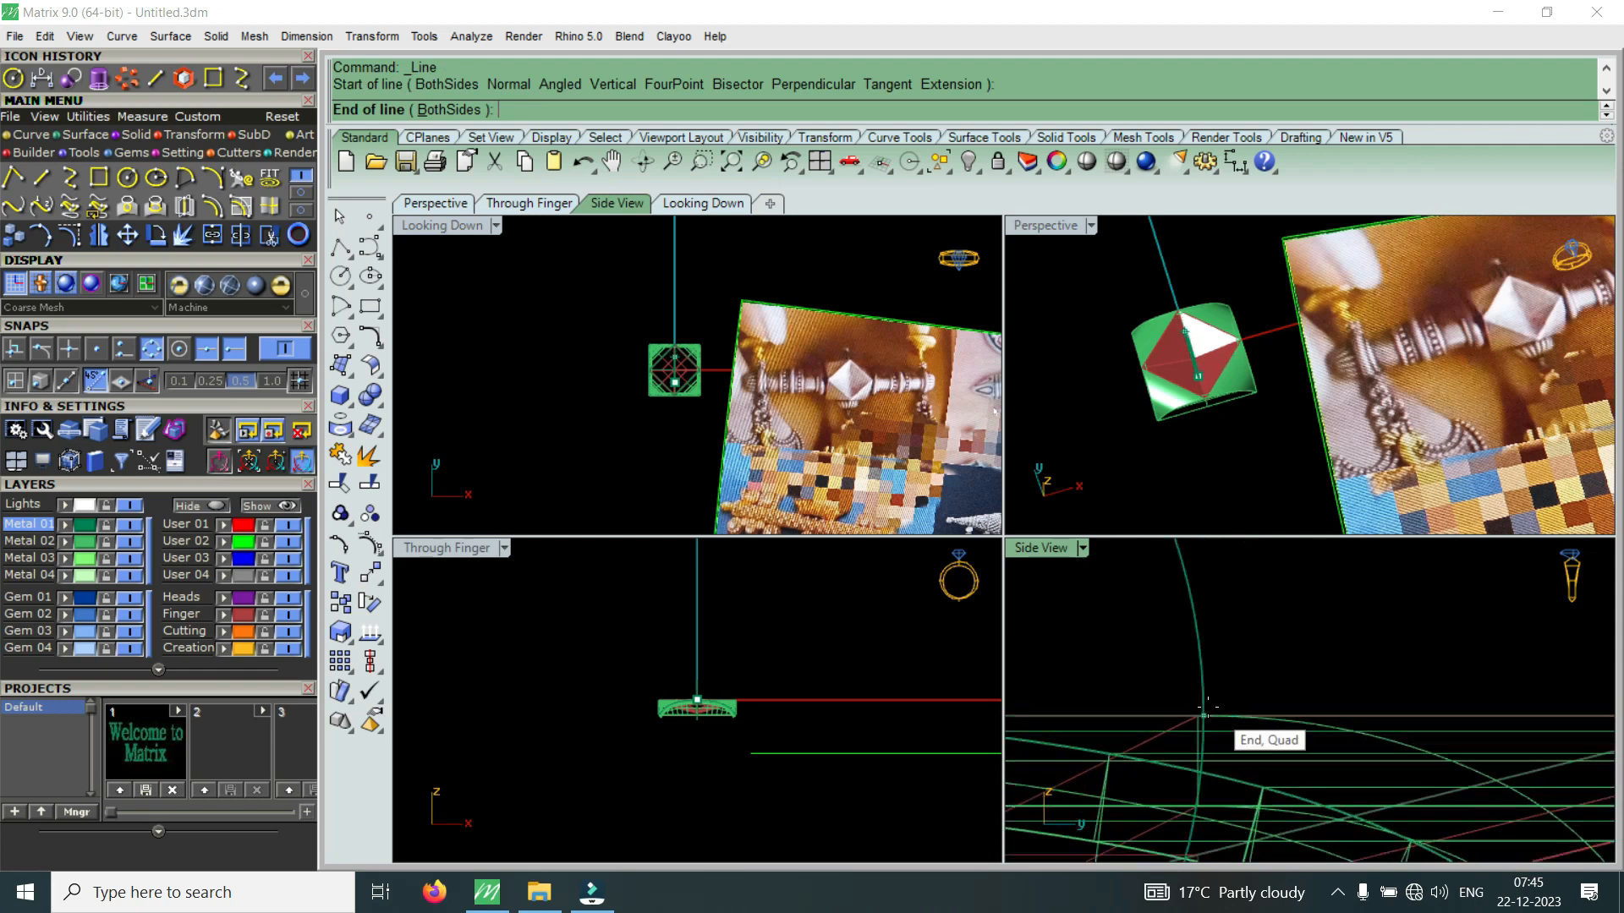
click(1225, 716)
scroll(1208, 708, down, 5)
scroll(1184, 699, up, 5)
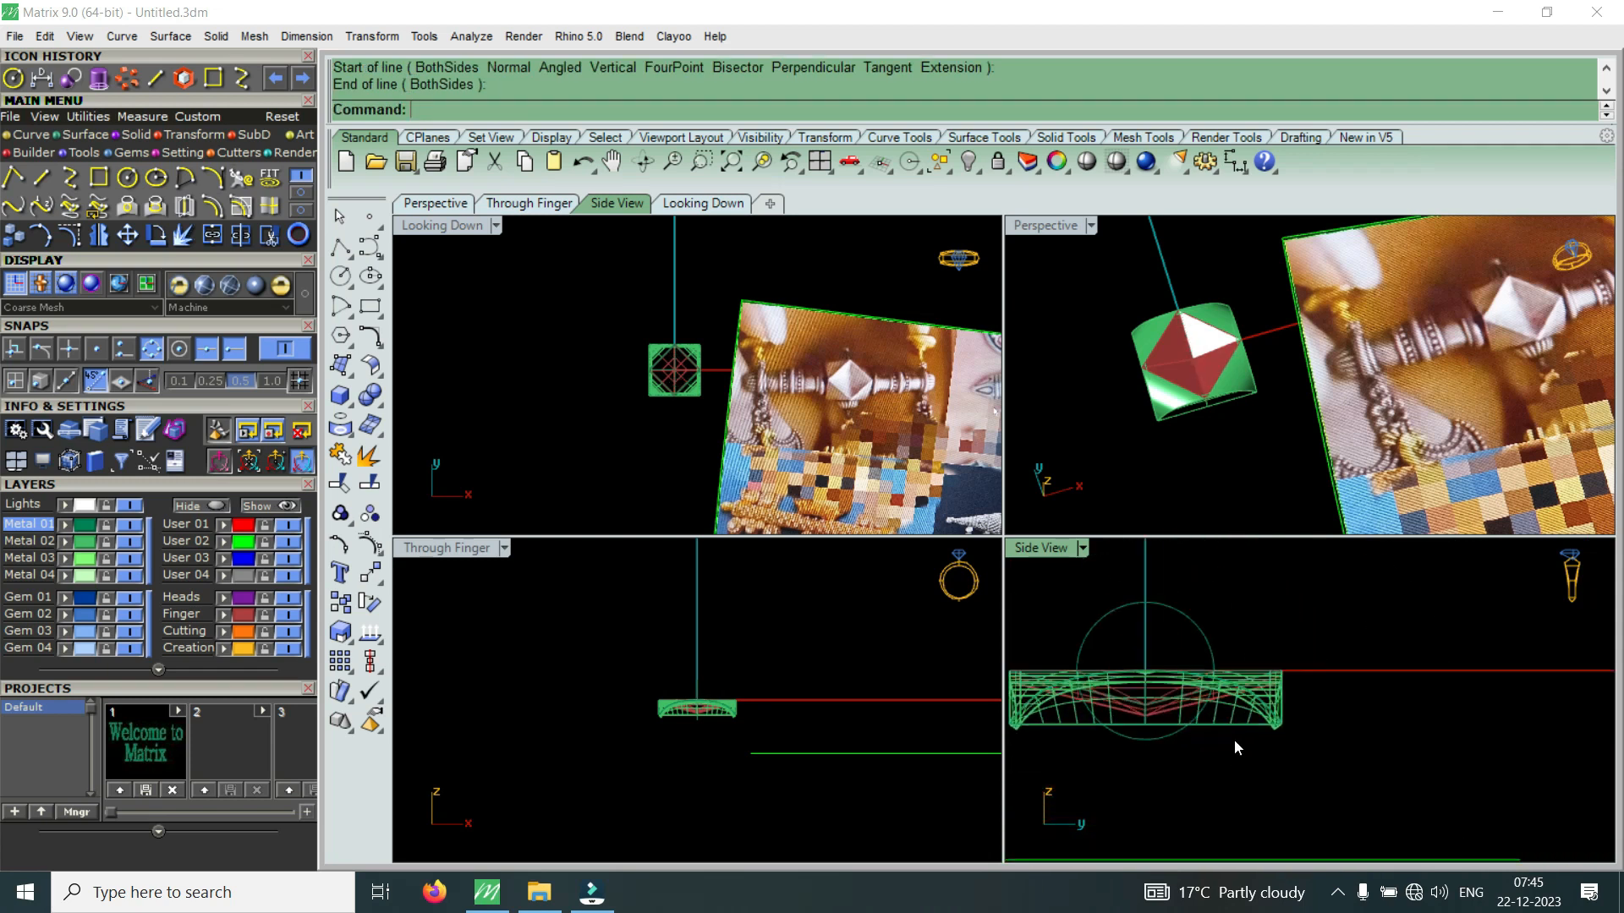
Try lowering the bead's eight solids along Z relative to the circle, and undo the move
click(1244, 714)
scroll(1142, 647, down, 3)
drag(1141, 647, 1142, 662)
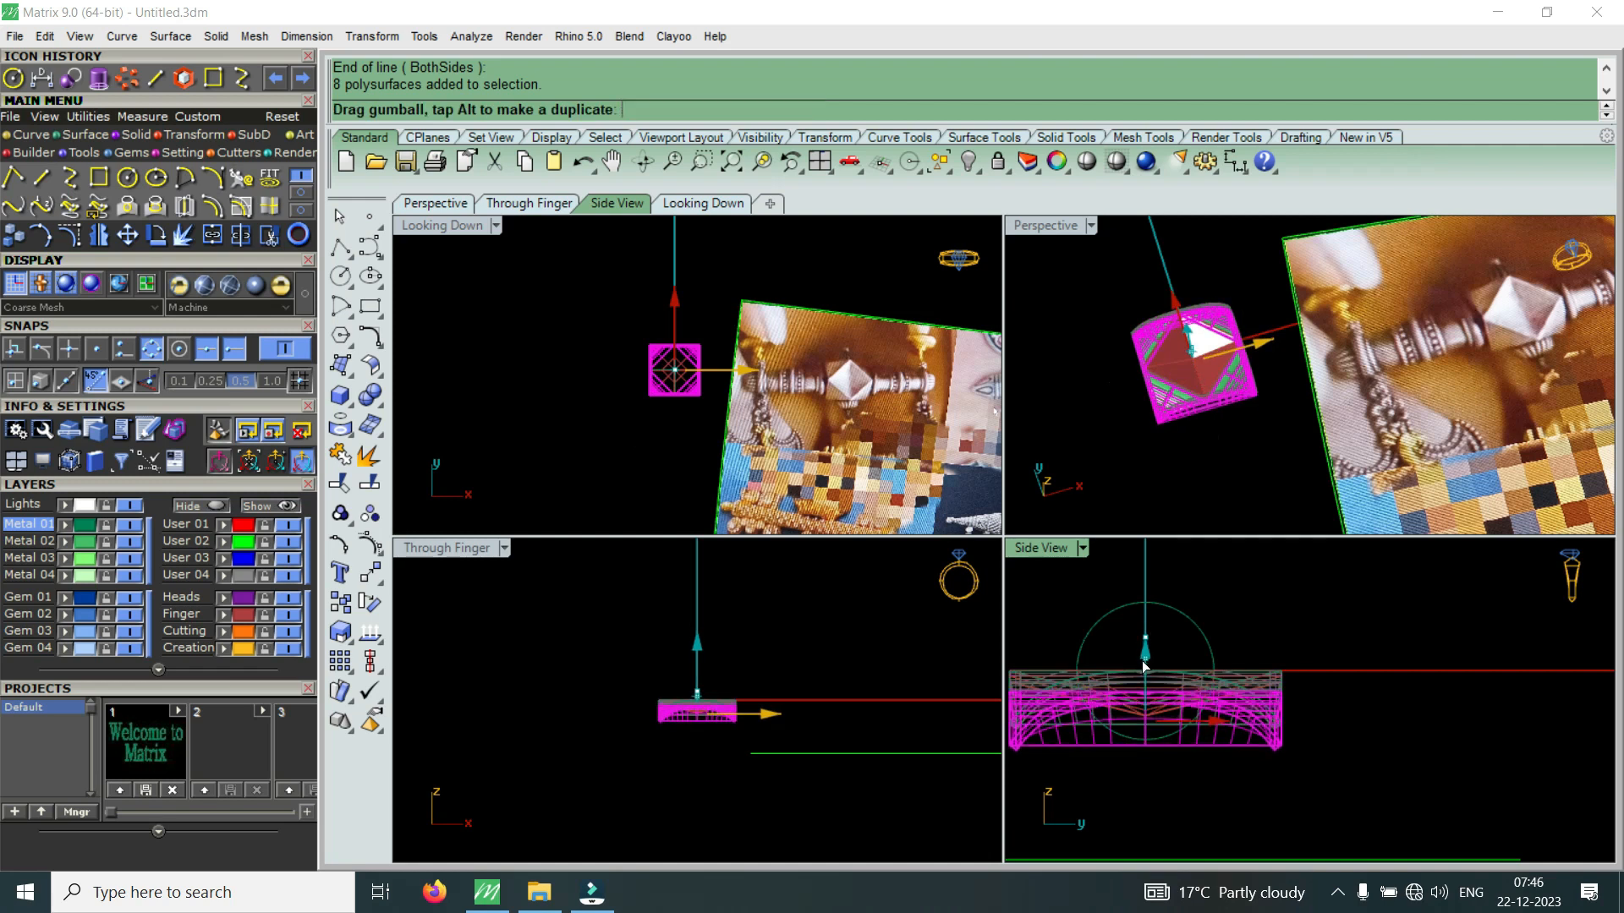
scroll(1099, 672, up, 5)
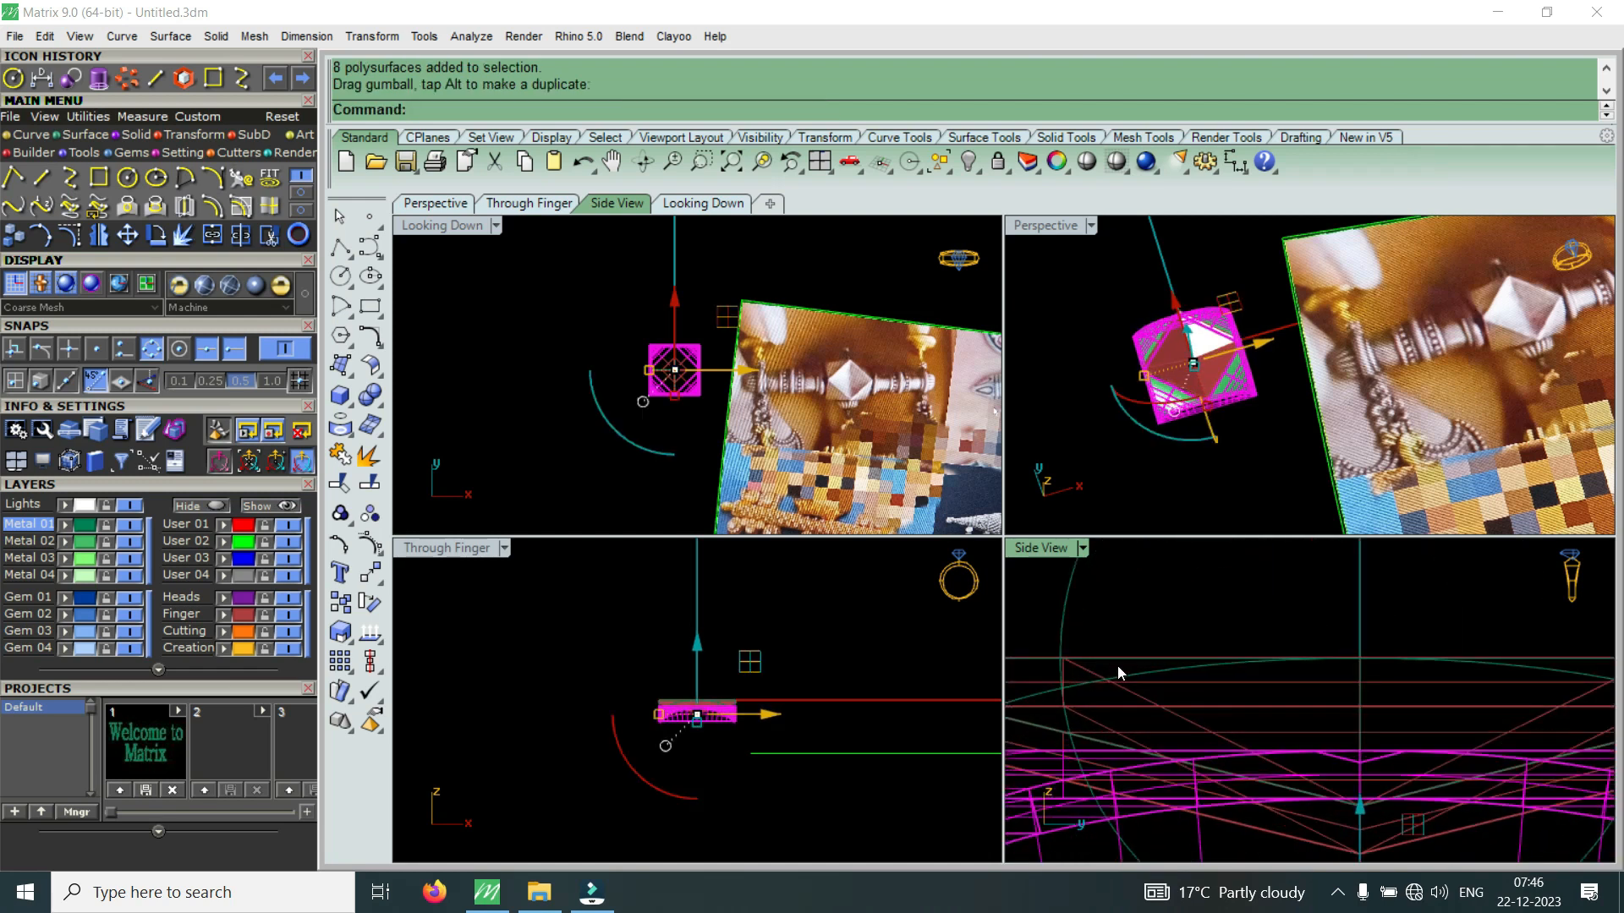
key(ctrl+z)
scroll(1118, 668, down, 5)
key(Escape)
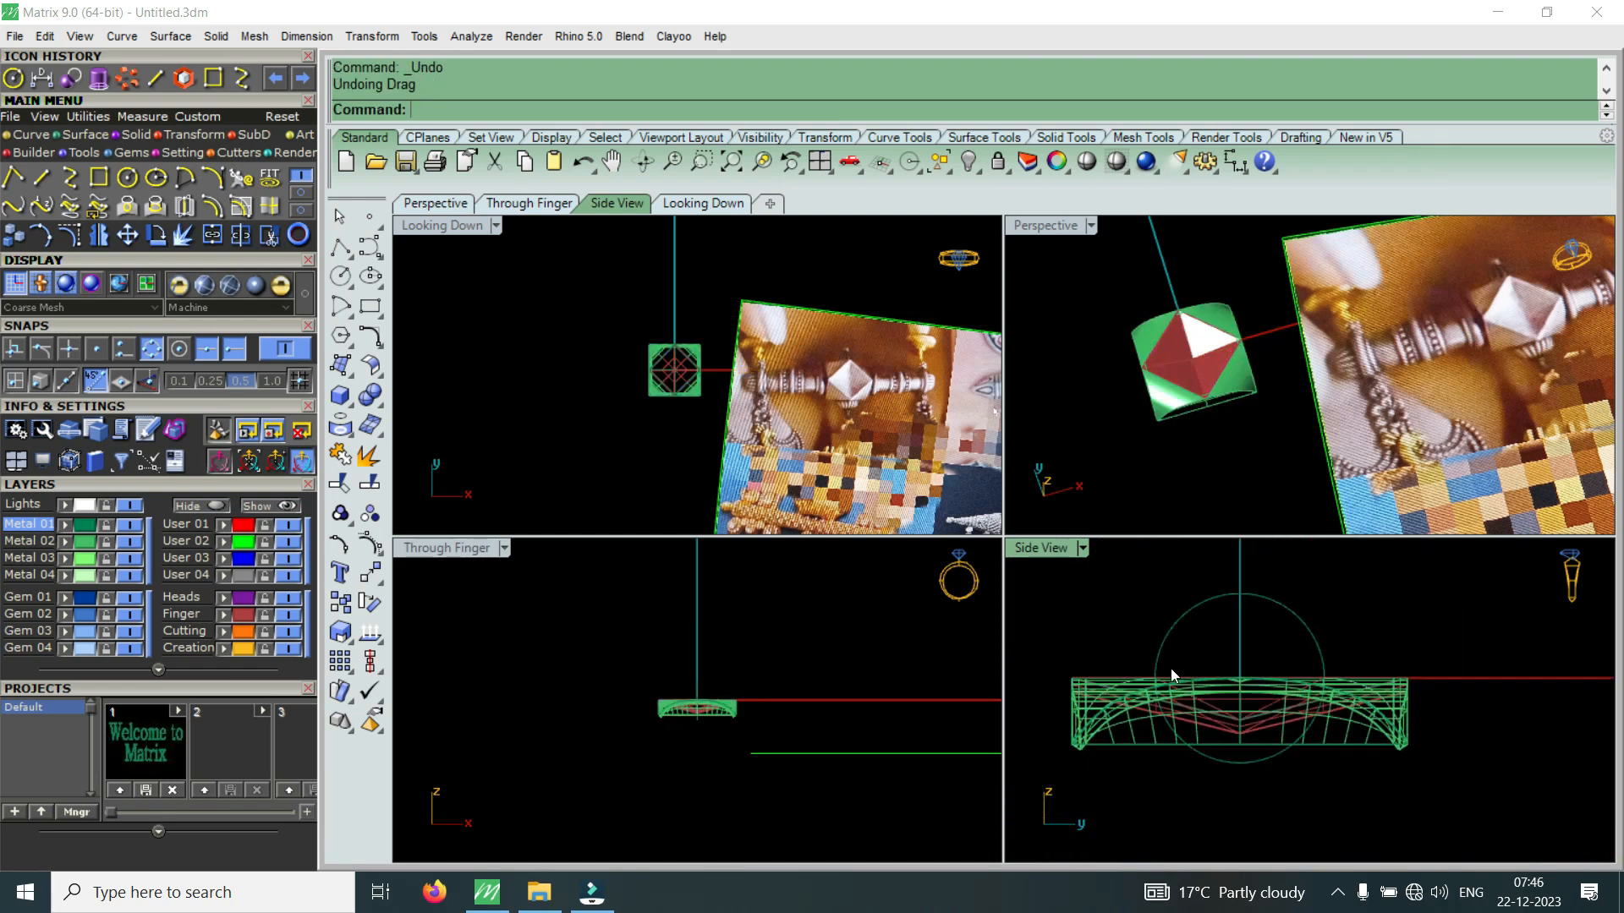
Trim away the circle's lower half with the horizontal line, keeping the upper semicircle
click(1321, 687)
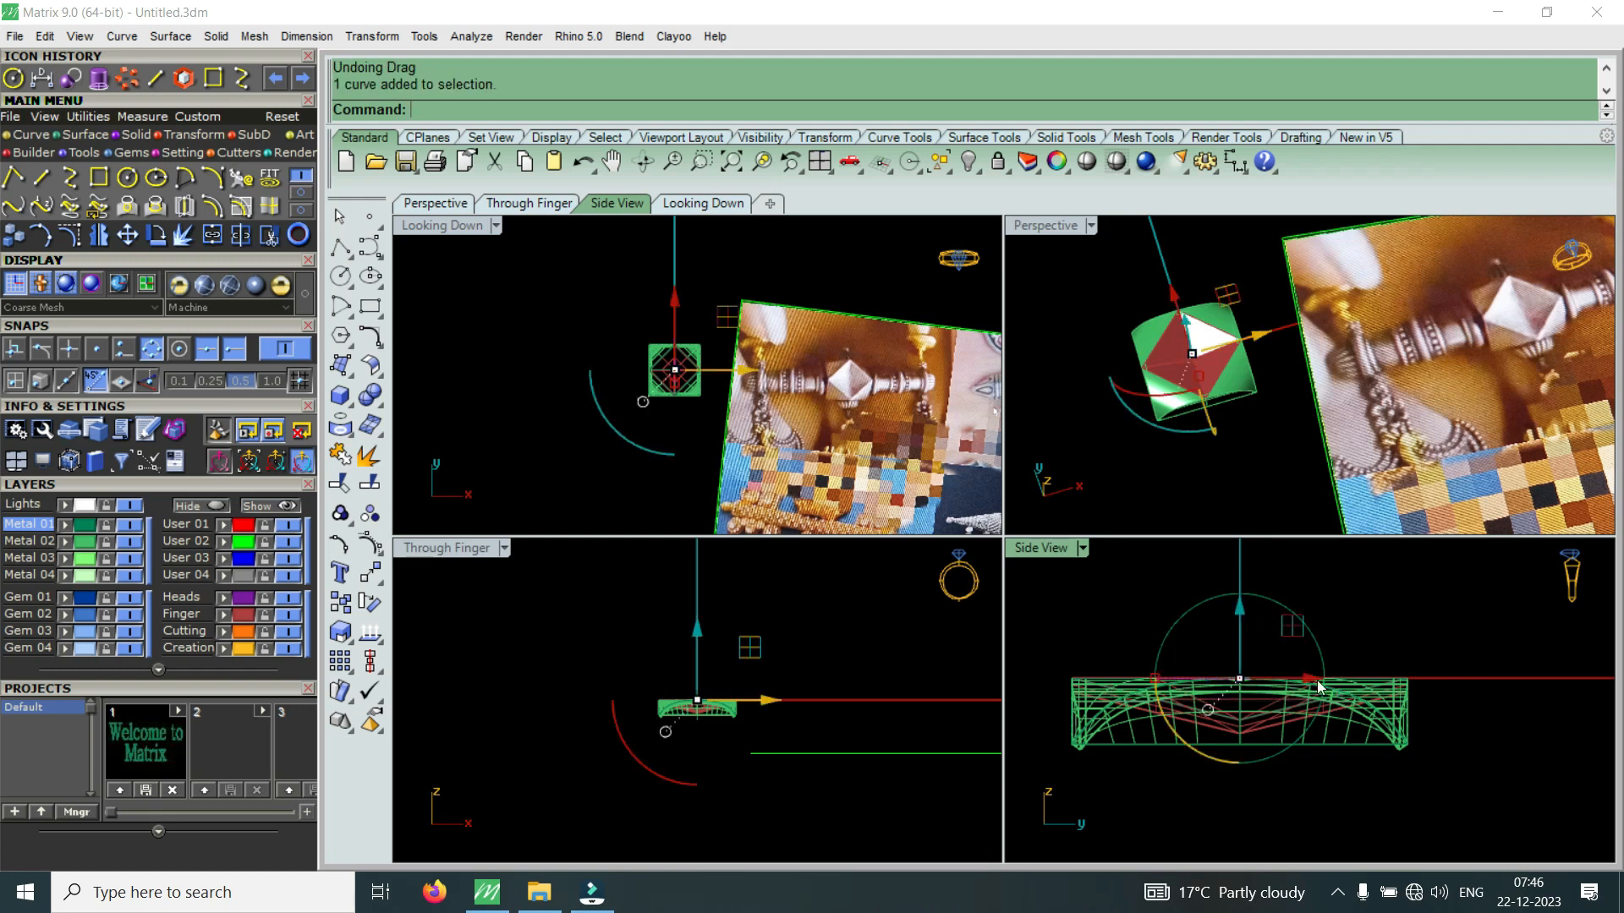
scroll(1268, 695, up, 3)
shift+click(1381, 661)
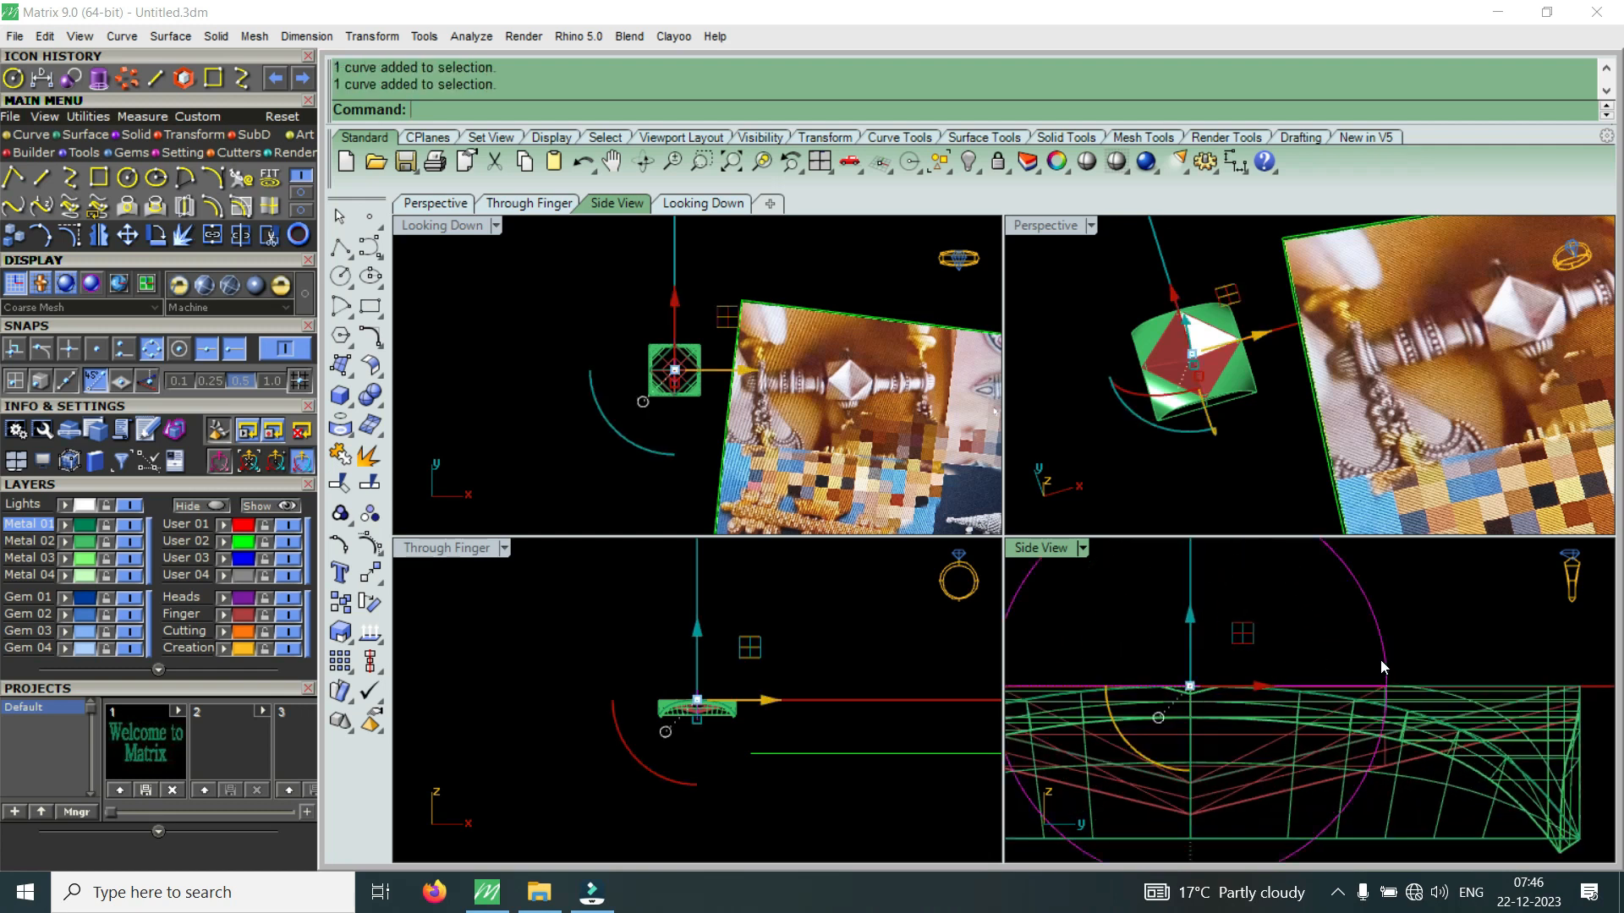
click(274, 240)
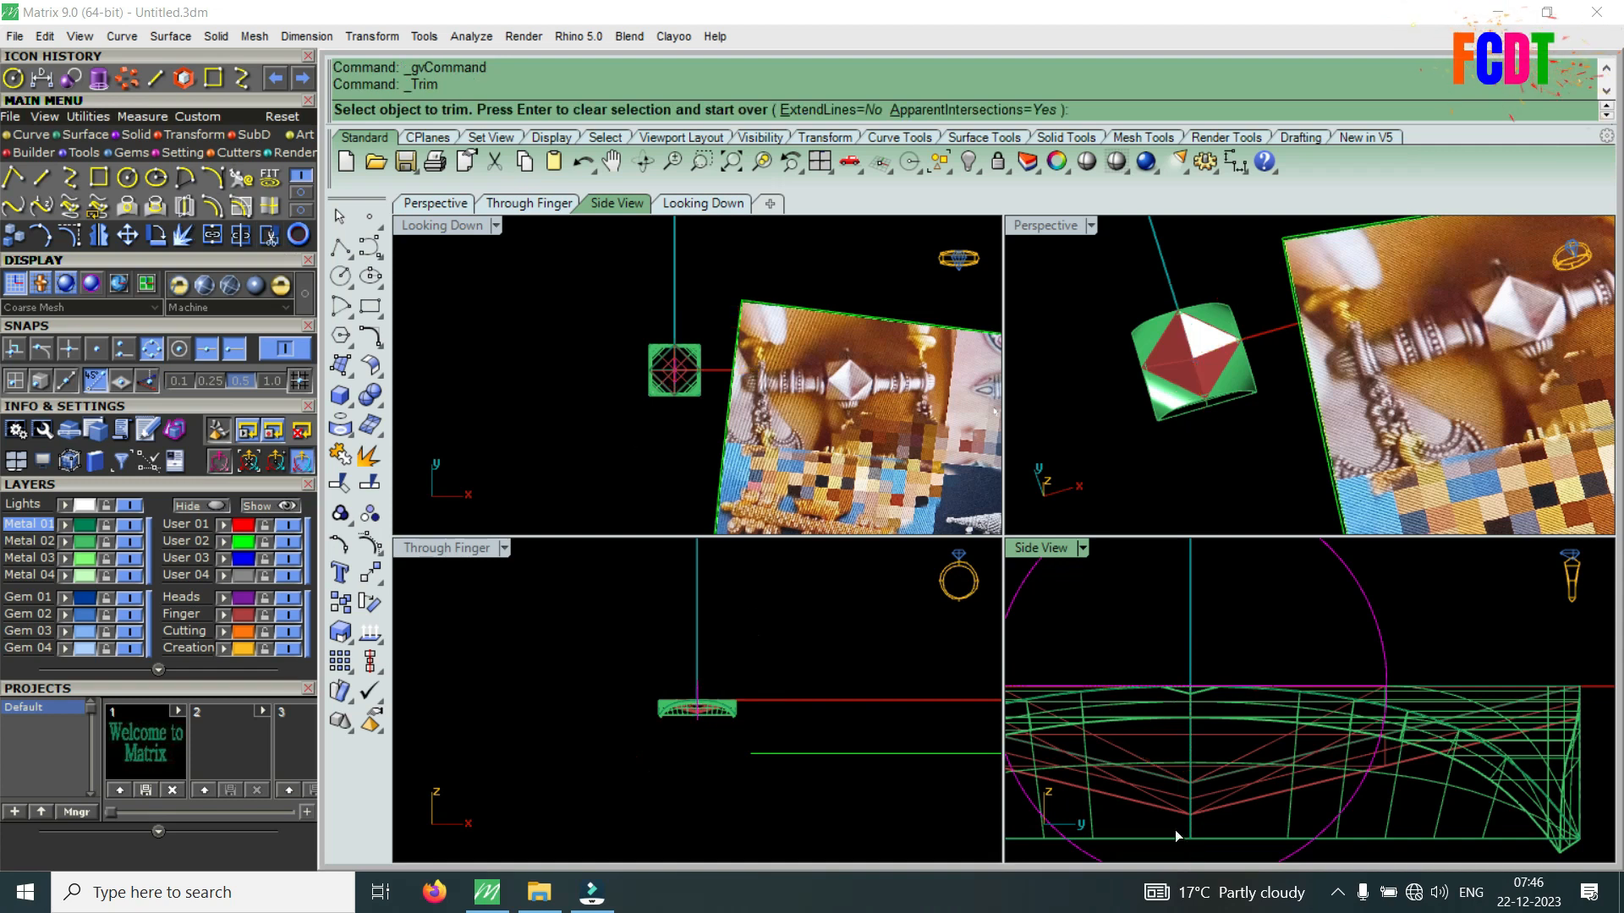
click(1353, 804)
scroll(1353, 804, down, 2)
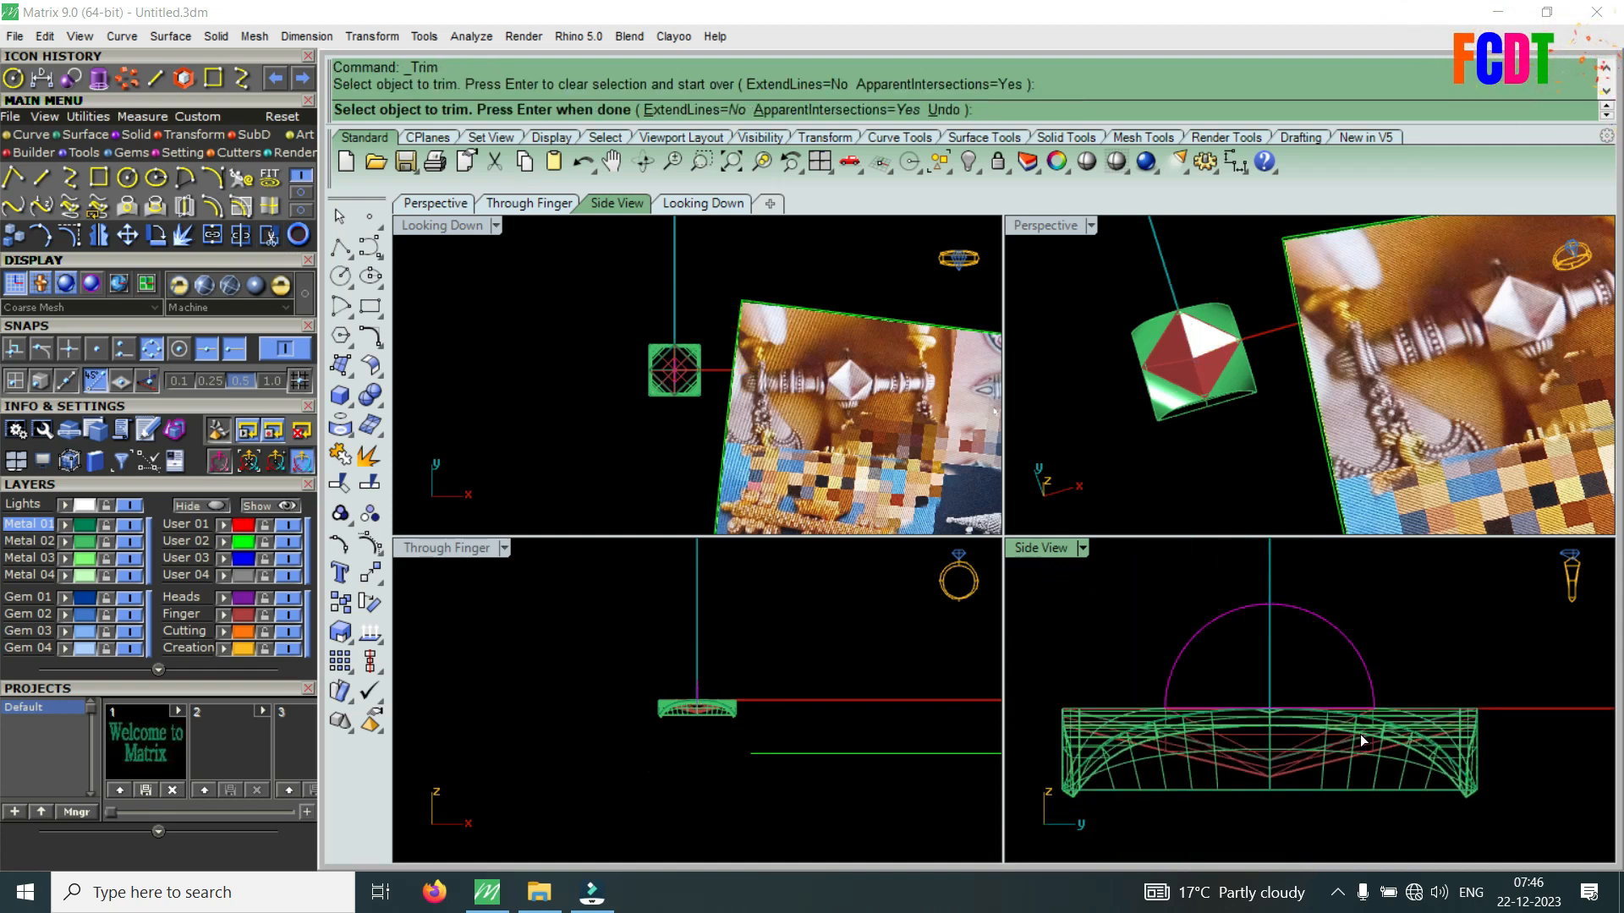
key(Return)
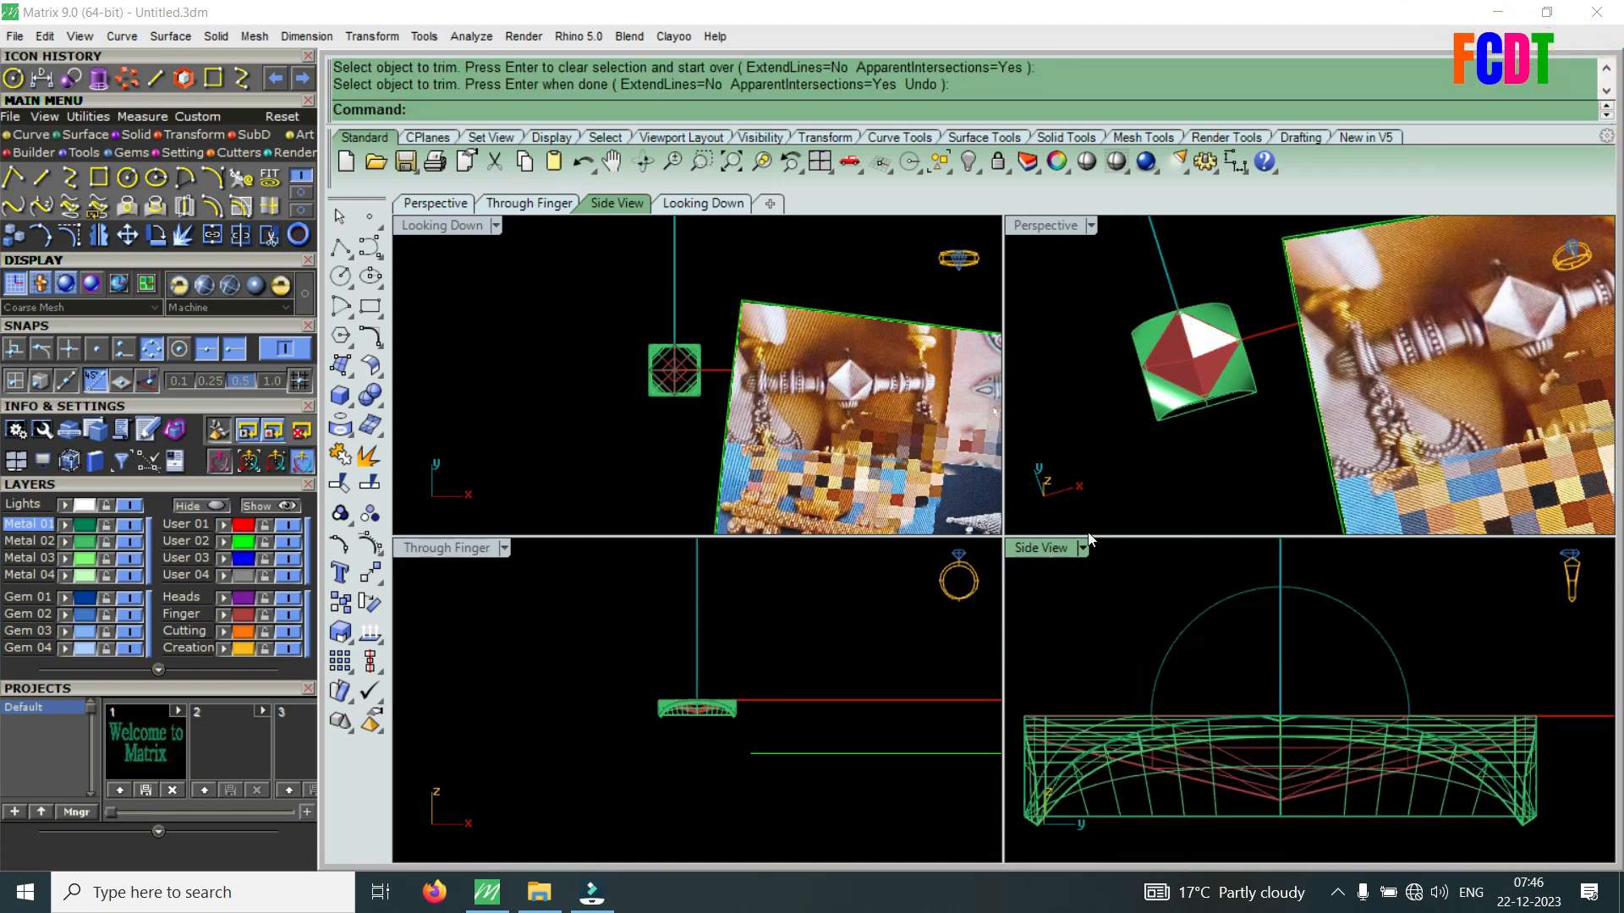
Extrude the semicircle as a solid to both sides along the X axis, forming a long half-round bar through the bead
click(1211, 605)
scroll(669, 372, up, 3)
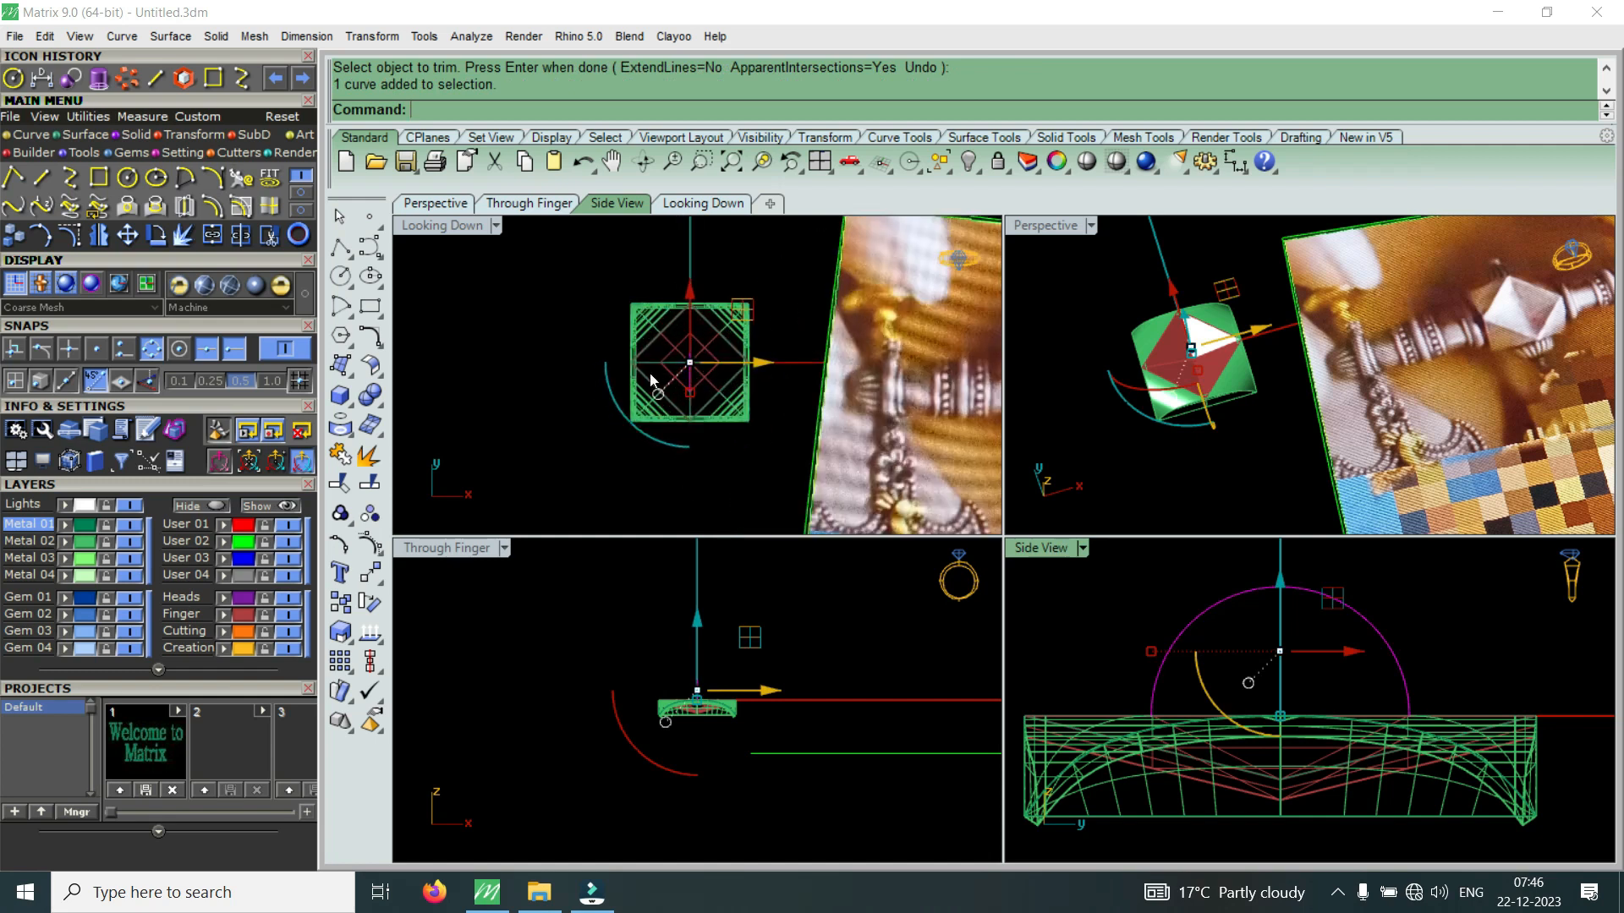
scroll(652, 381, down, 2)
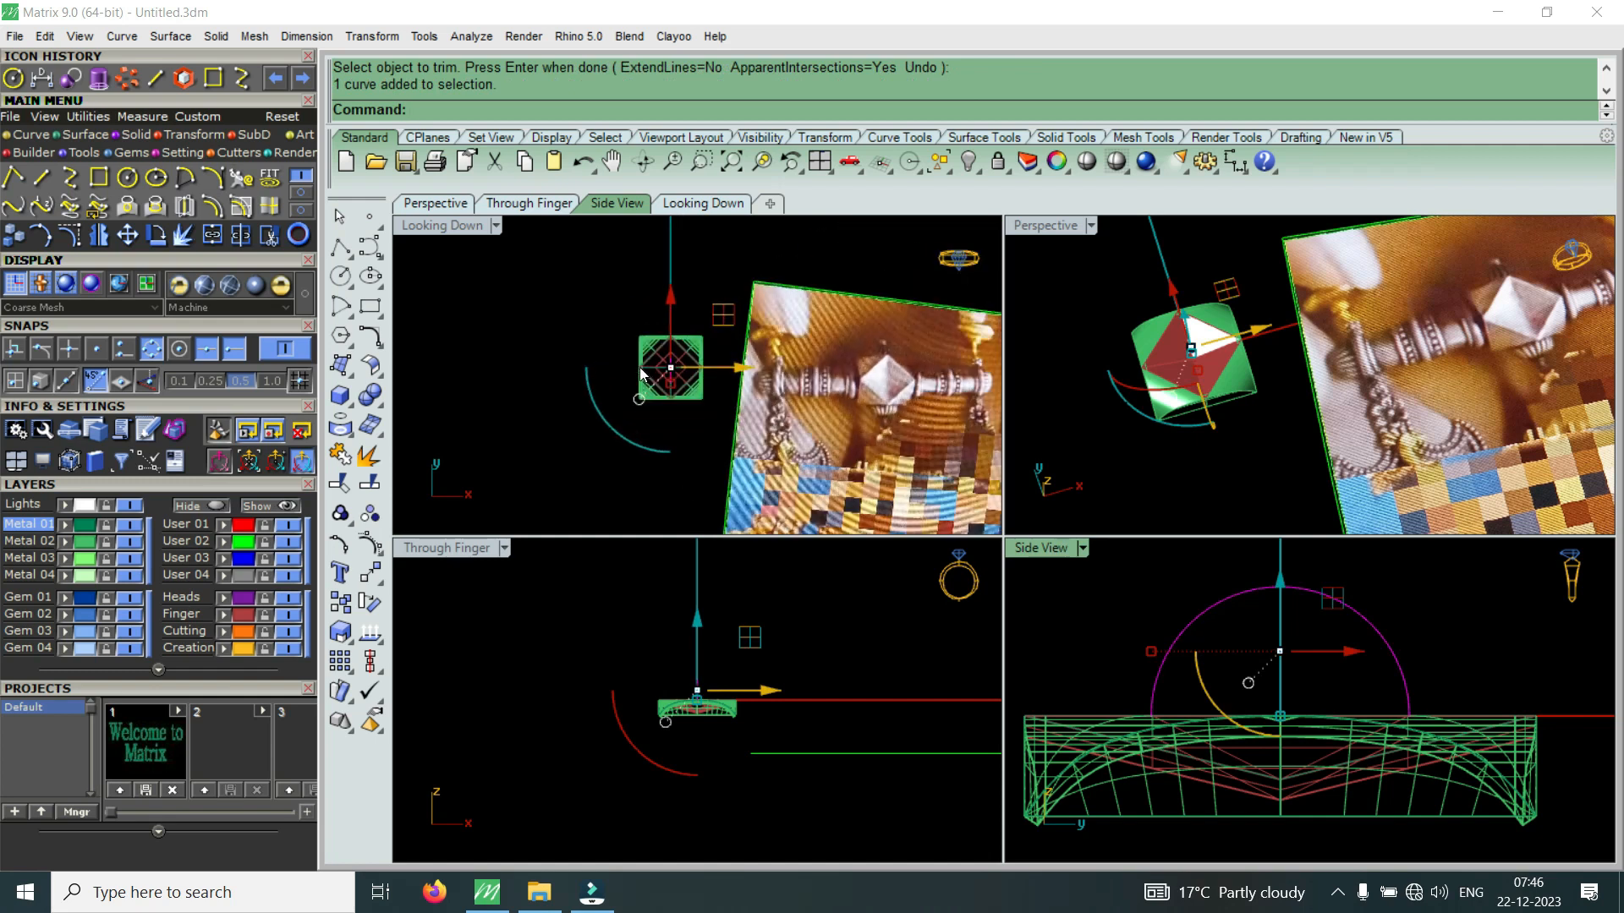
click(131, 136)
click(241, 179)
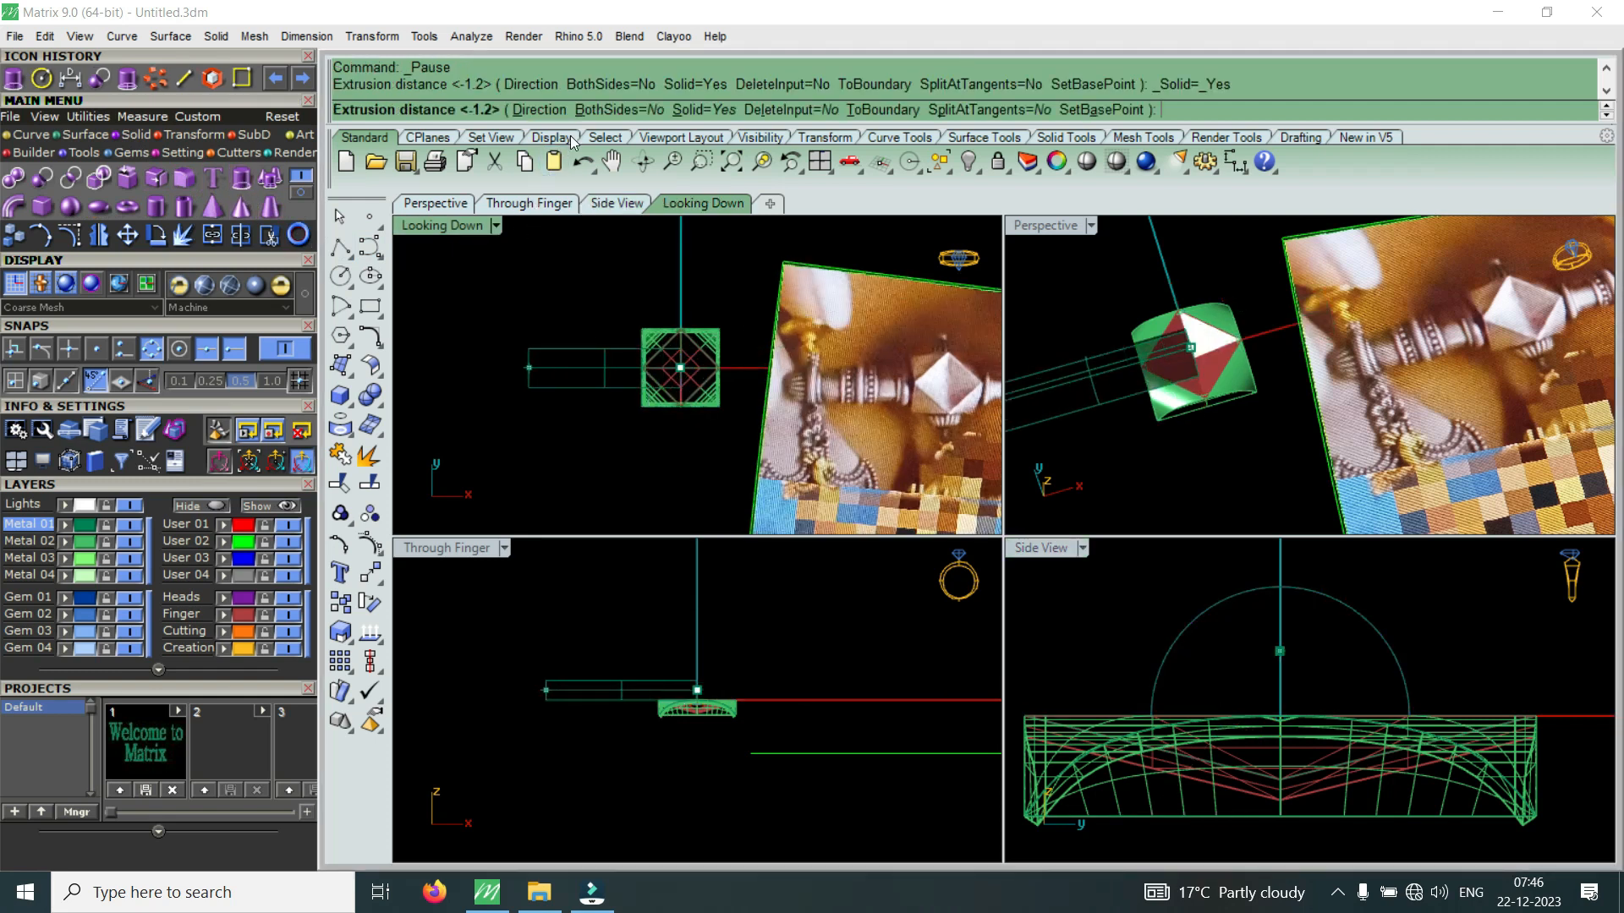
click(611, 113)
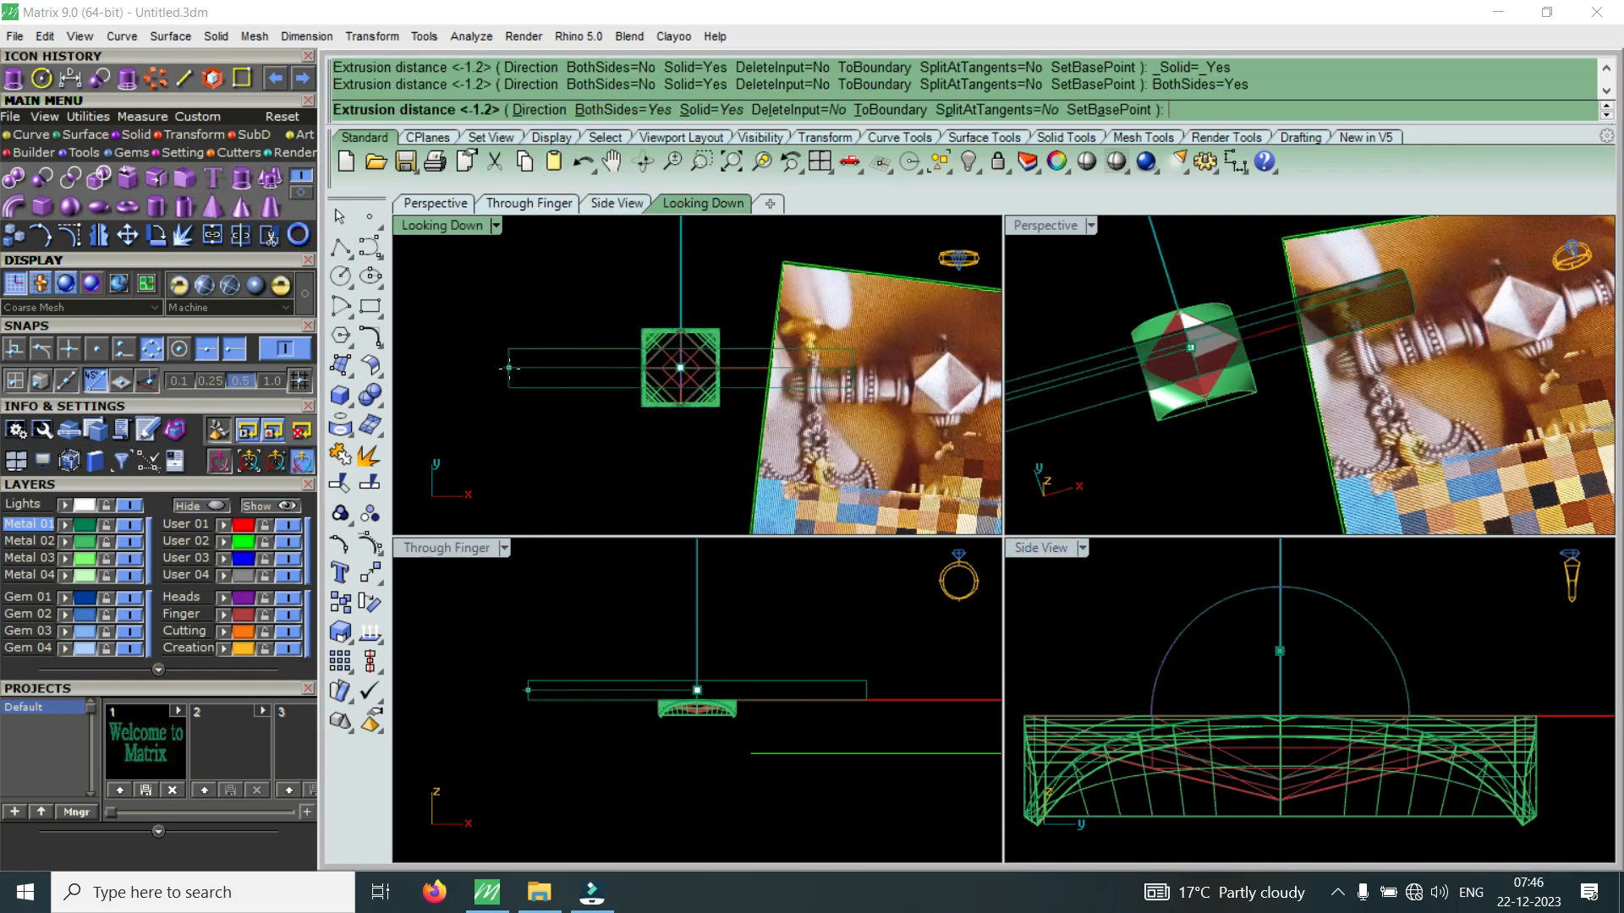
click(497, 369)
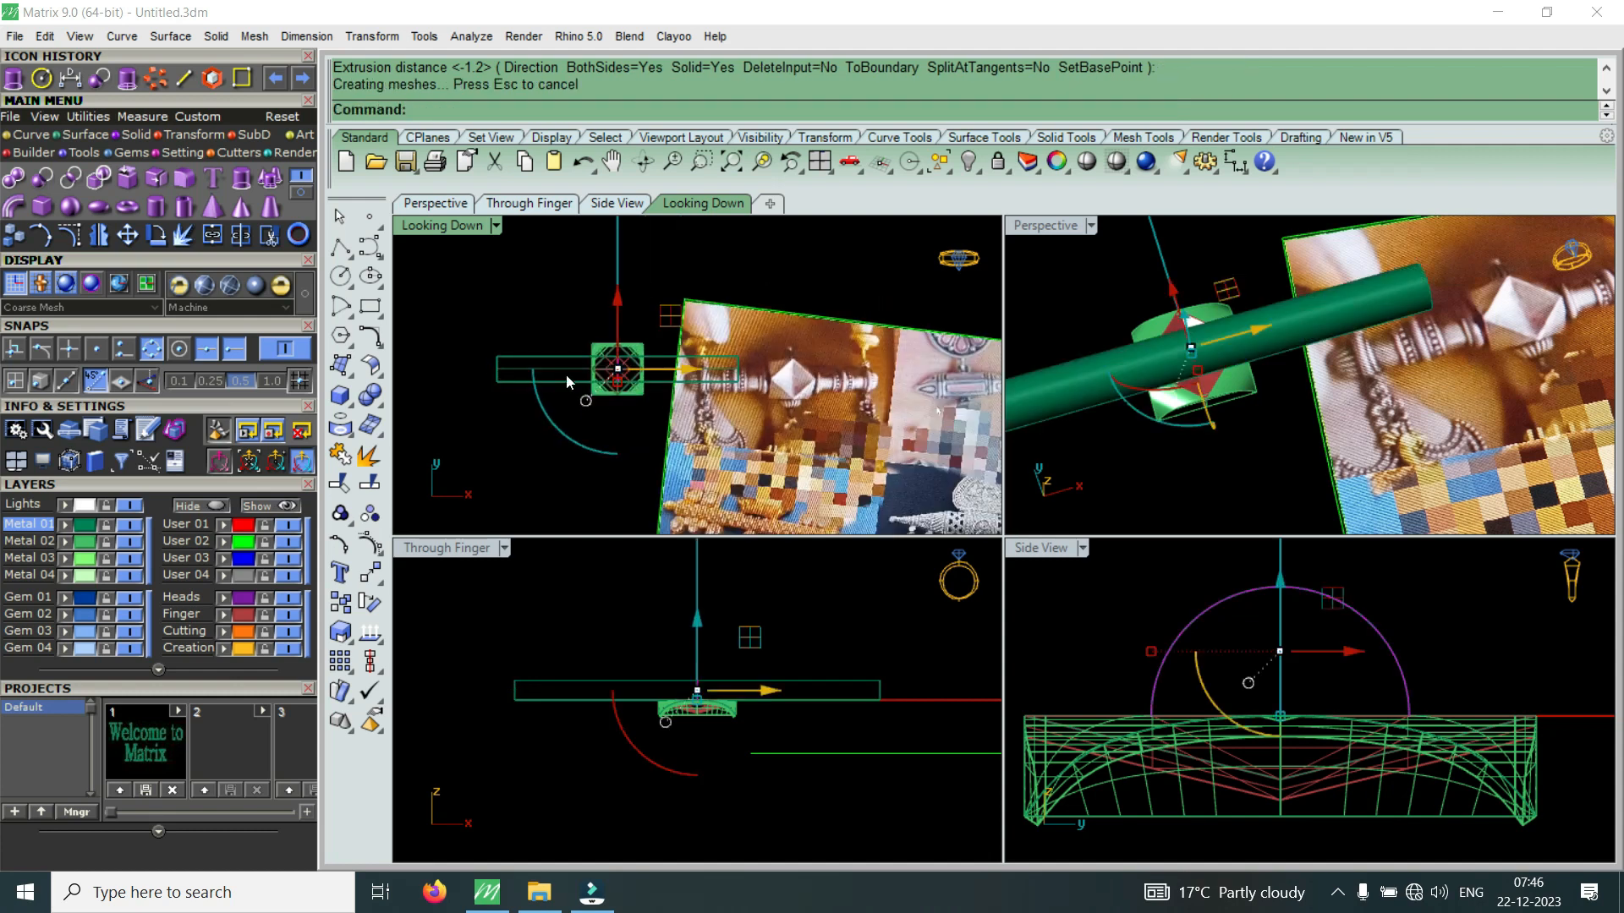
key(Escape)
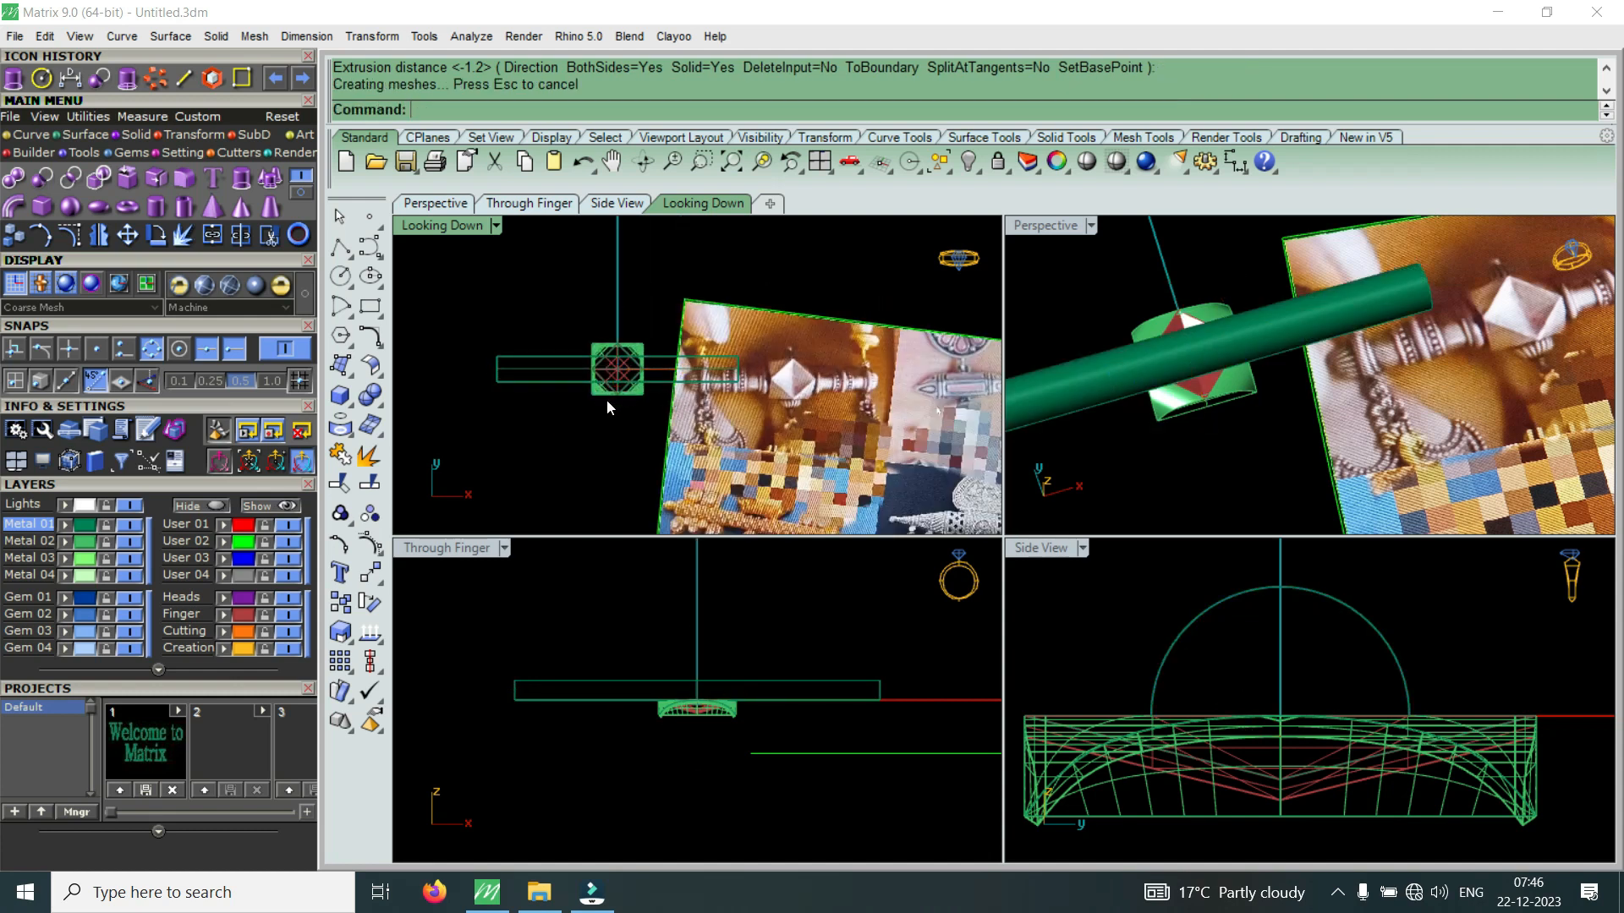
Move the reference picture along the X axis so that its bead and bar lie beneath the model
scroll(668, 377, up, 2)
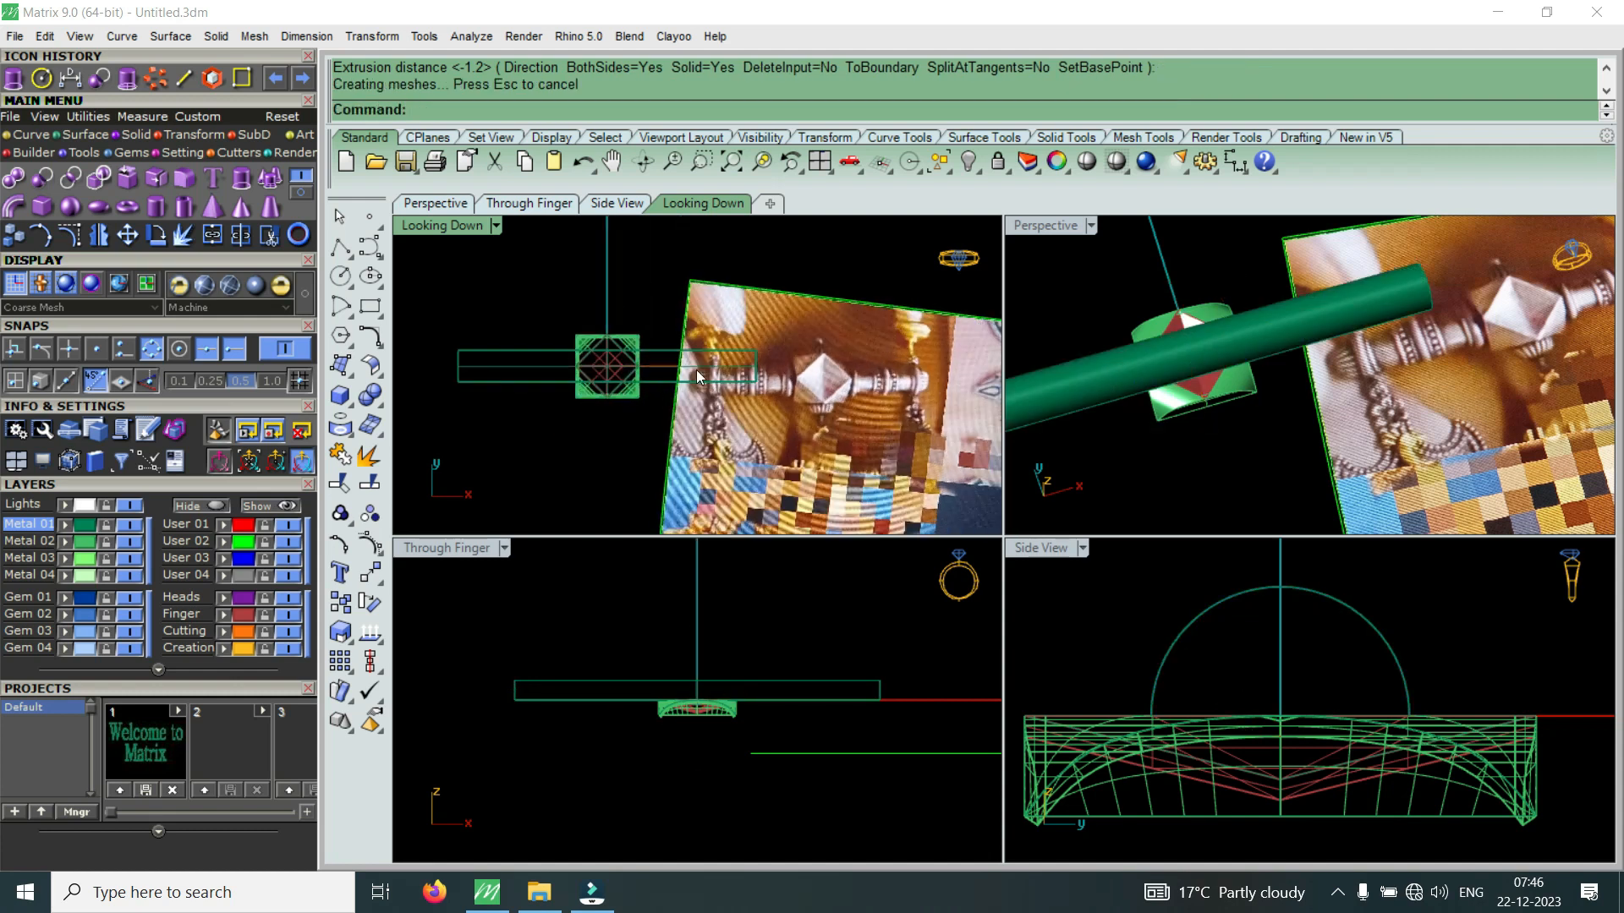
click(844, 404)
scroll(711, 323, down, 3)
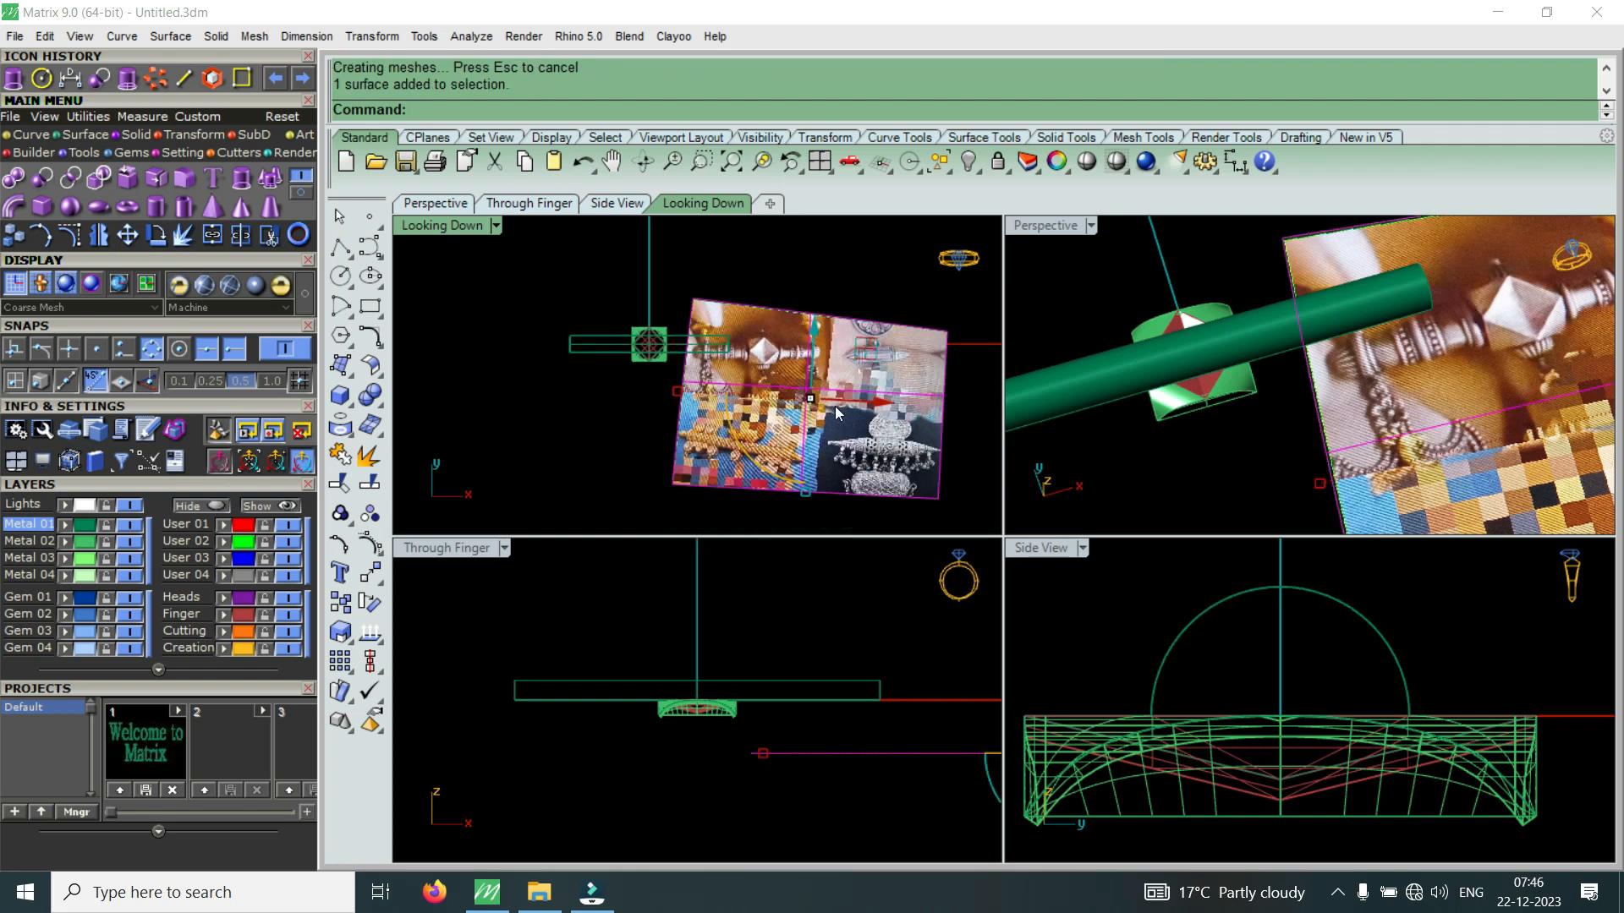
drag(871, 404, 751, 404)
scroll(612, 343, up, 10)
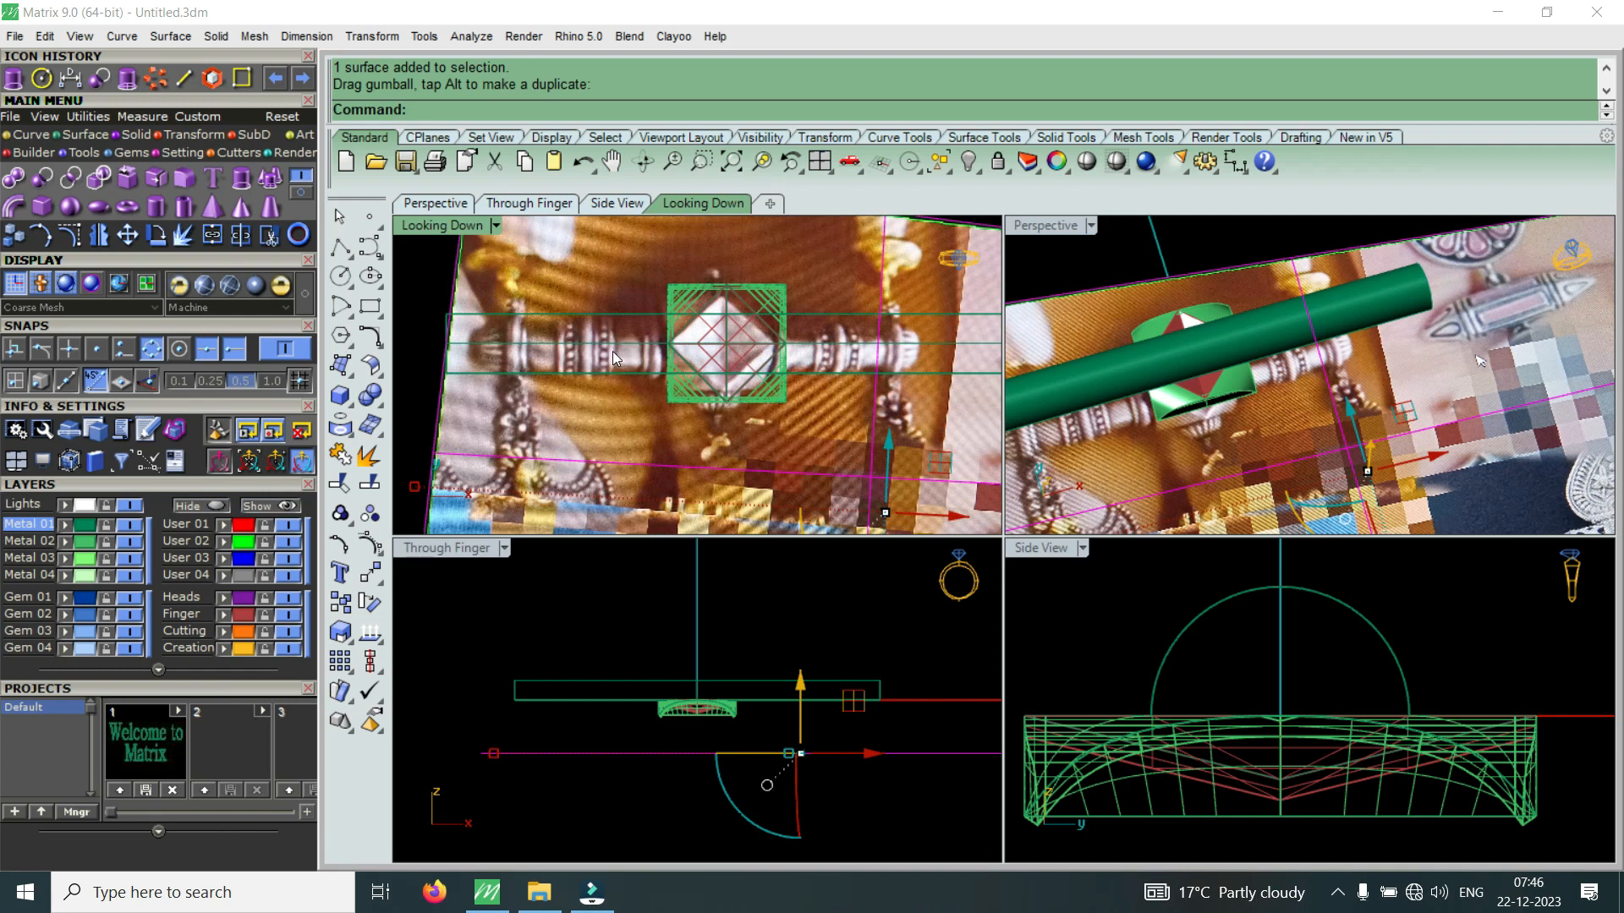
scroll(617, 347, up, 8)
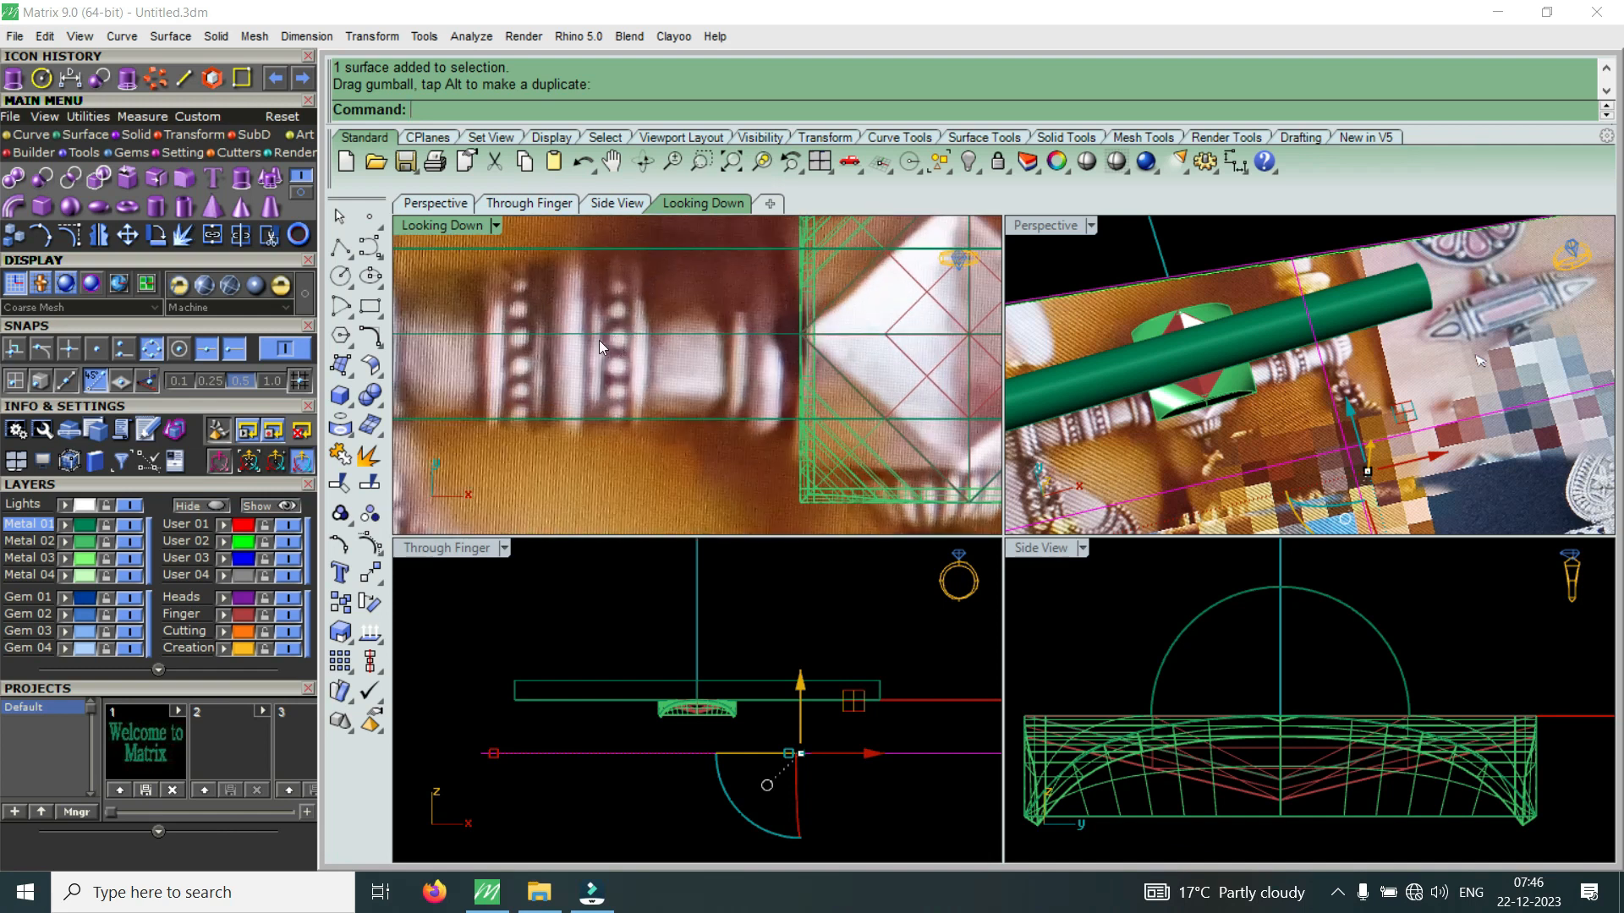
Maximize the Perspective view, hide the User 02 layer holding the reference picture, and set the display mode to Shaded
scroll(770, 391, down, 5)
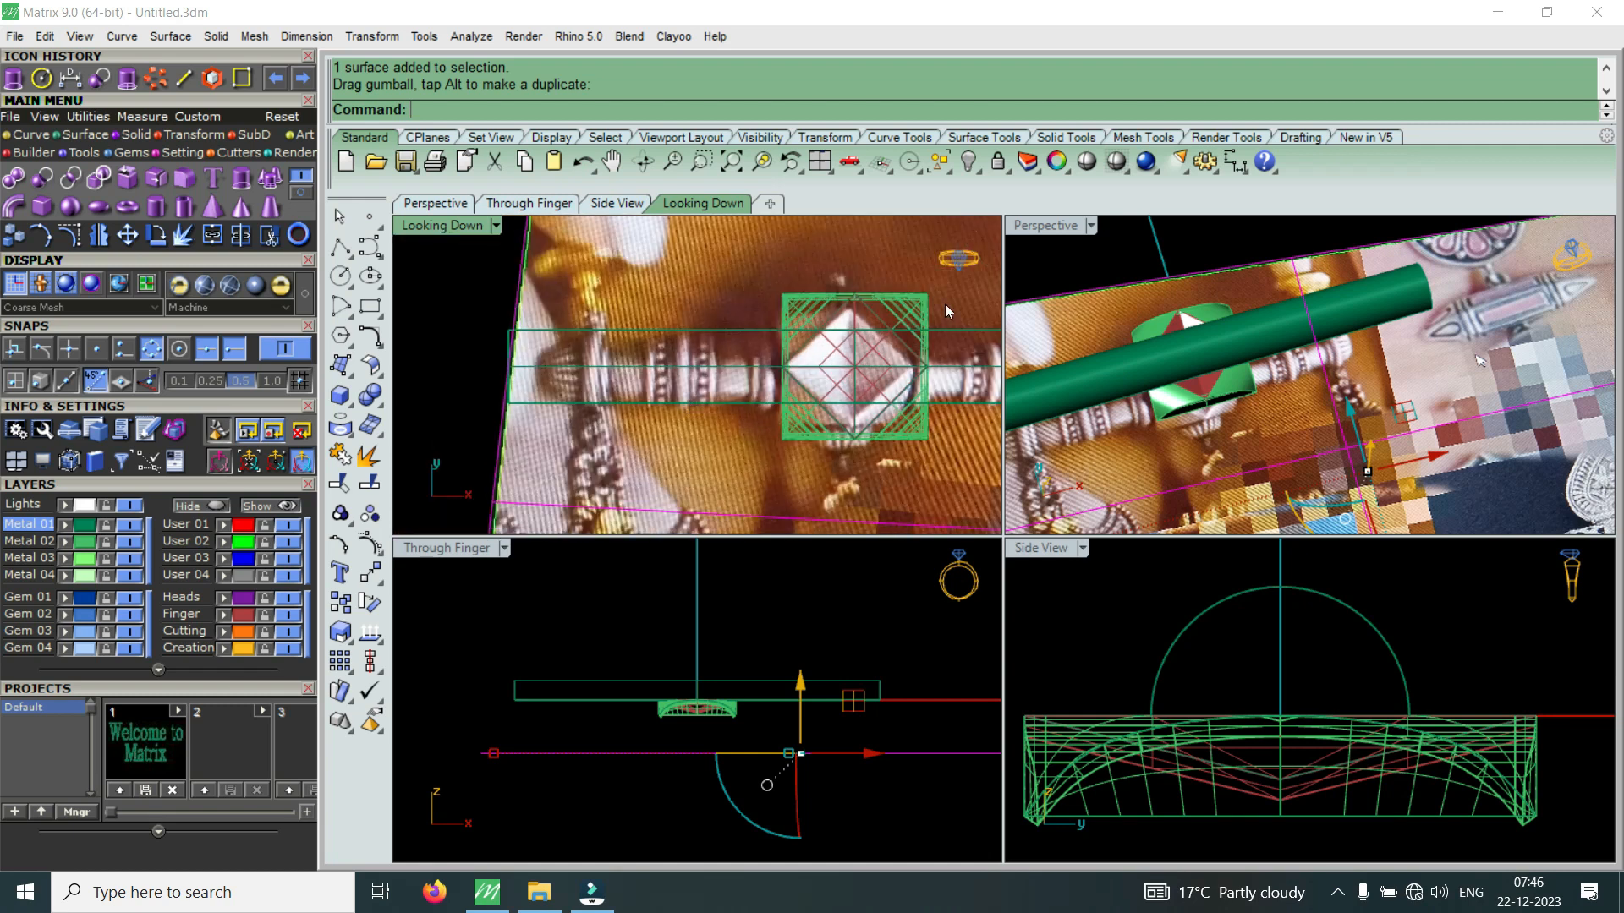
double_click(1047, 226)
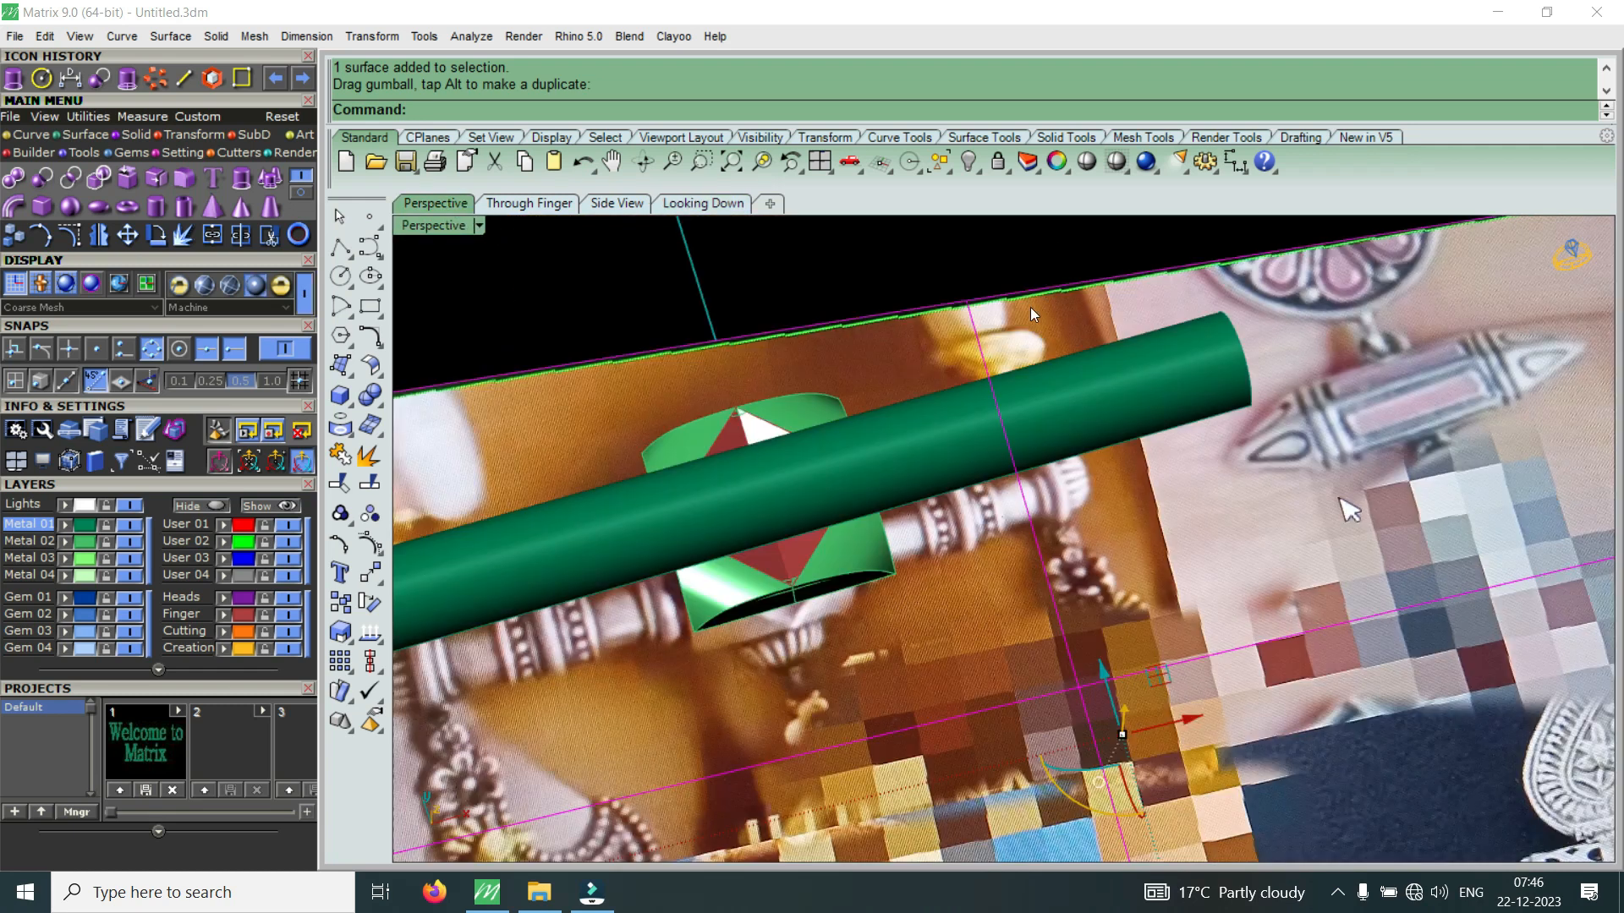
scroll(1030, 307, down, 5)
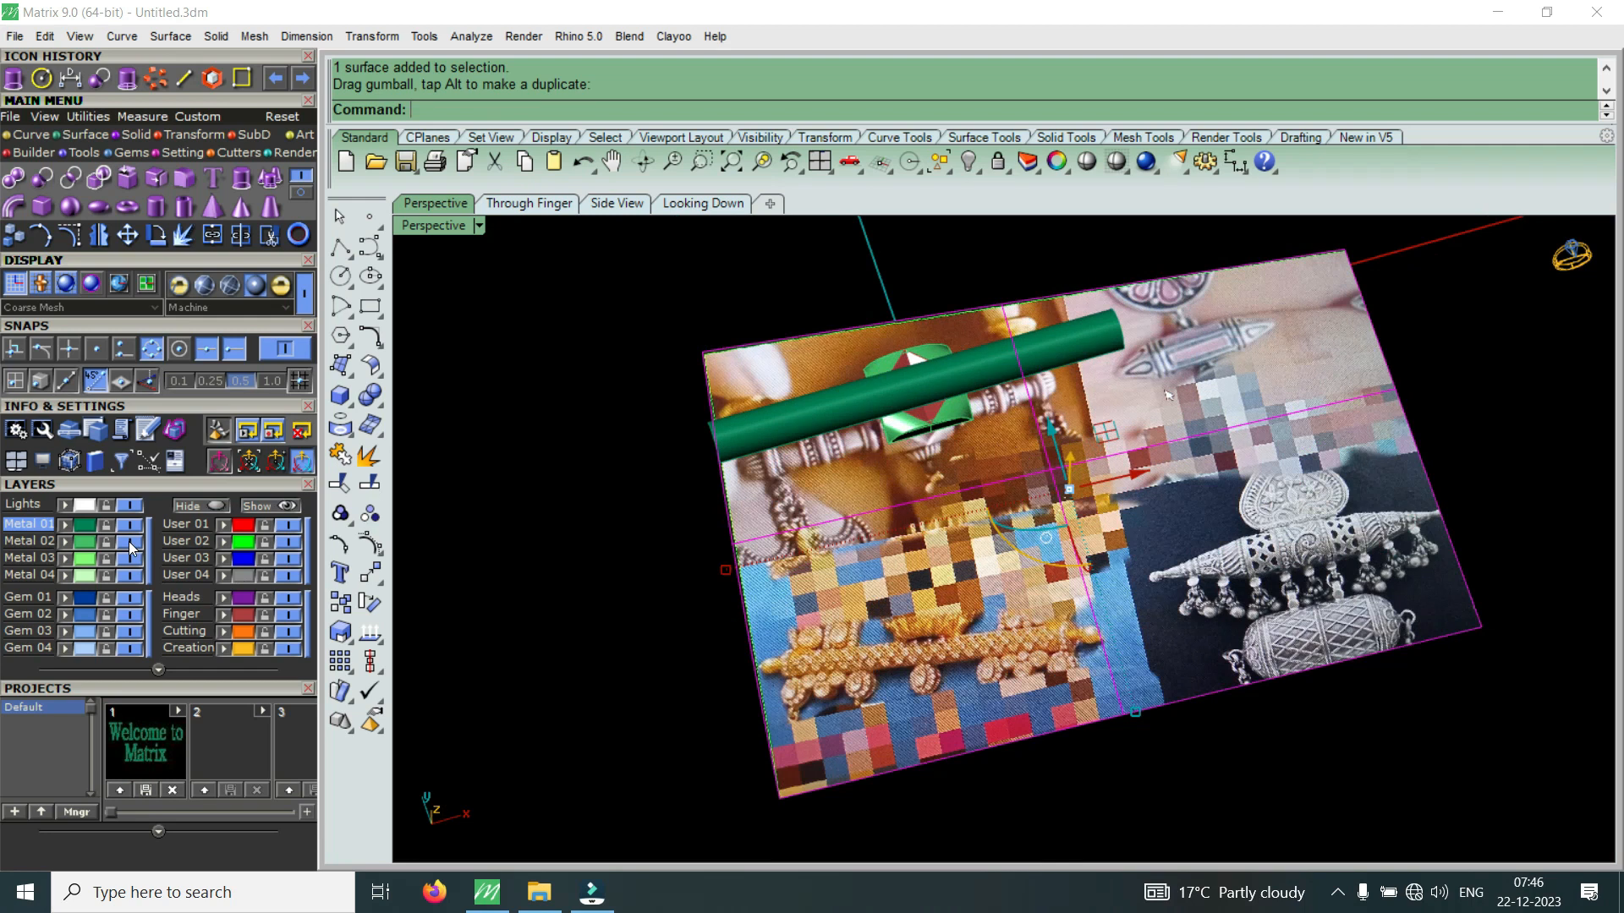
click(294, 542)
scroll(891, 394, up, 6)
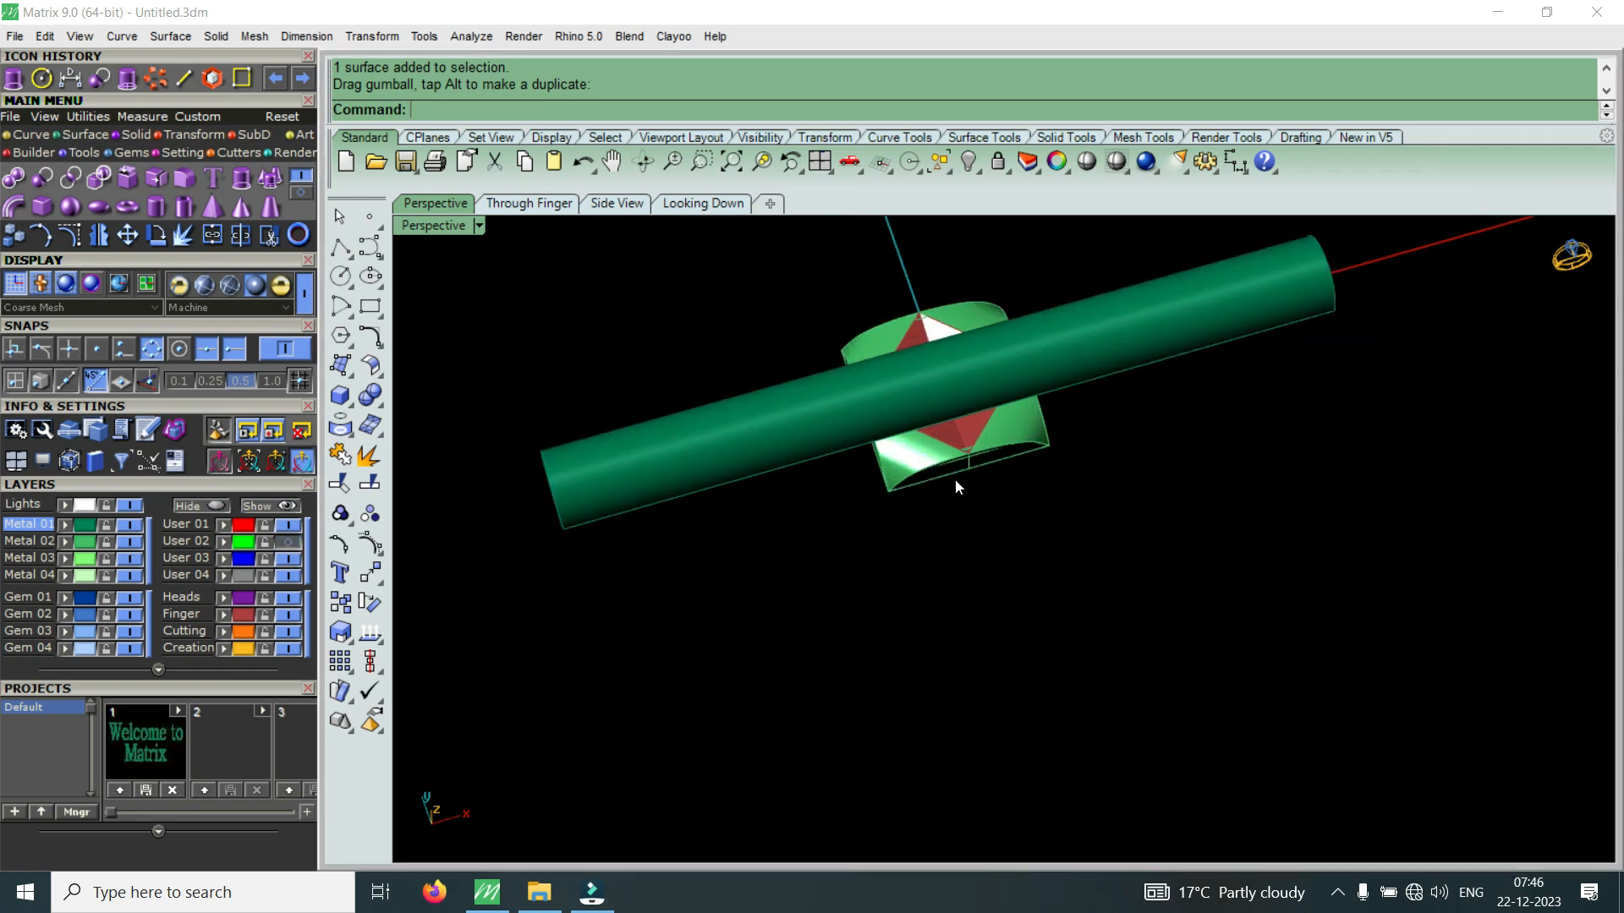
right_drag(955, 479, 865, 527)
click(427, 226)
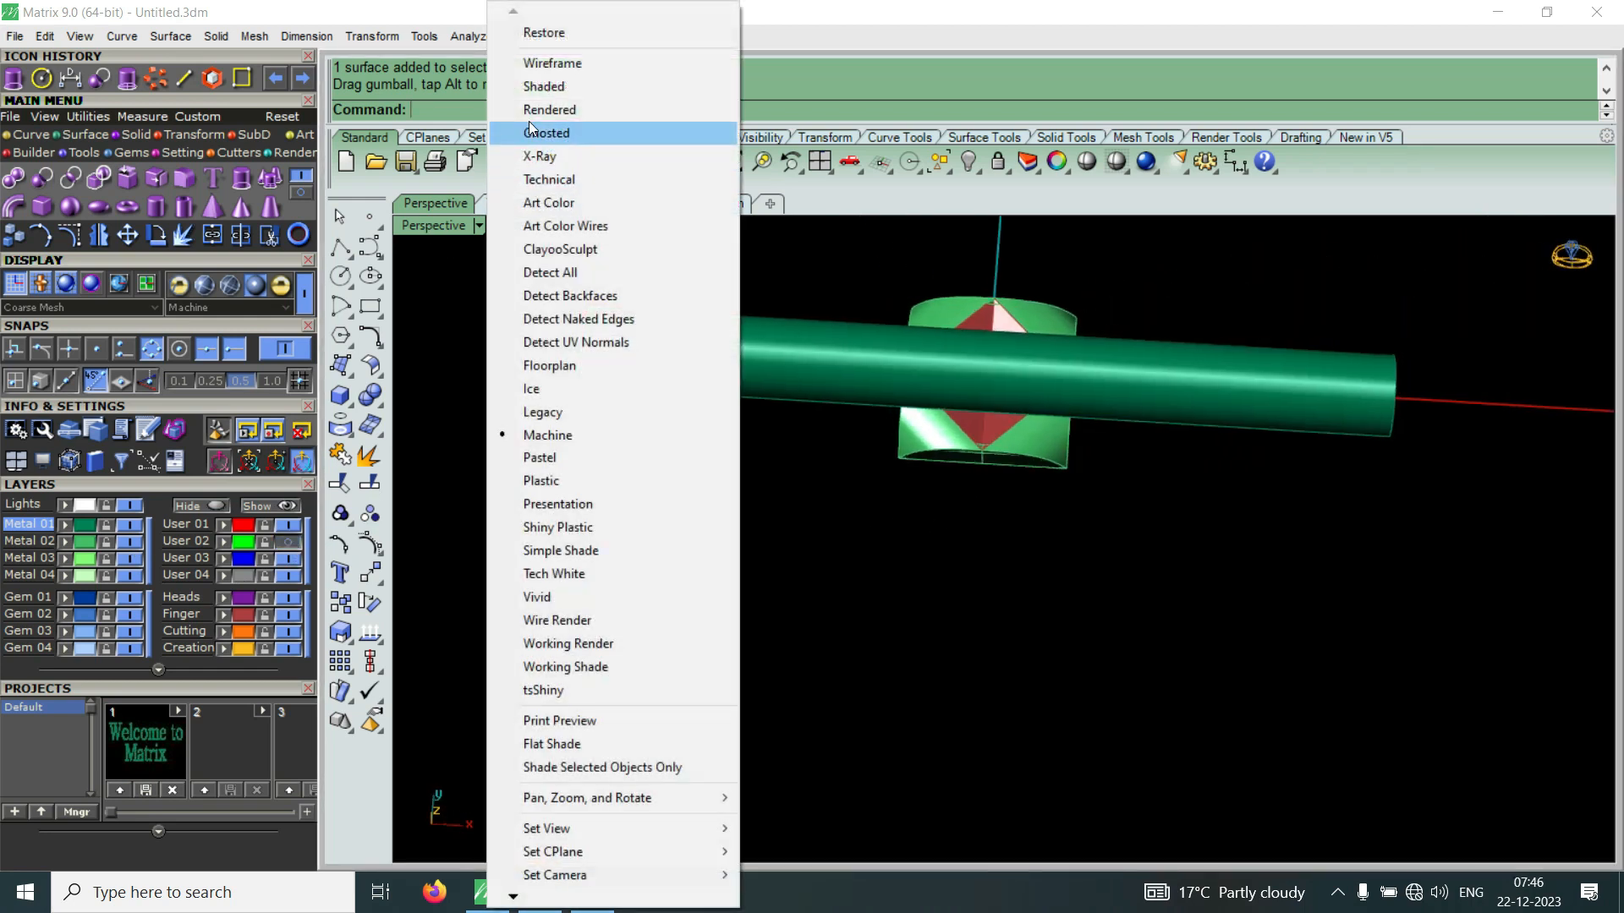
click(556, 89)
Raise the whole bead with its curves along the Z axis so that it sits higher on the half-round bar
mouse_move(800, 551)
mouse_down()
mouse_move(1057, 365)
mouse_move(1150, 261)
mouse_up()
scroll(1042, 497, down, 6)
right_drag(1042, 499, 1055, 413)
scroll(1054, 414, up, 7)
mouse_move(971, 414)
mouse_down()
mouse_move(985, 358)
mouse_move(978, 399)
mouse_up()
scroll(978, 399, up, 3)
right_drag(964, 453, 1070, 590)
scroll(1070, 590, up, 3)
scroll(1068, 558, down, 5)
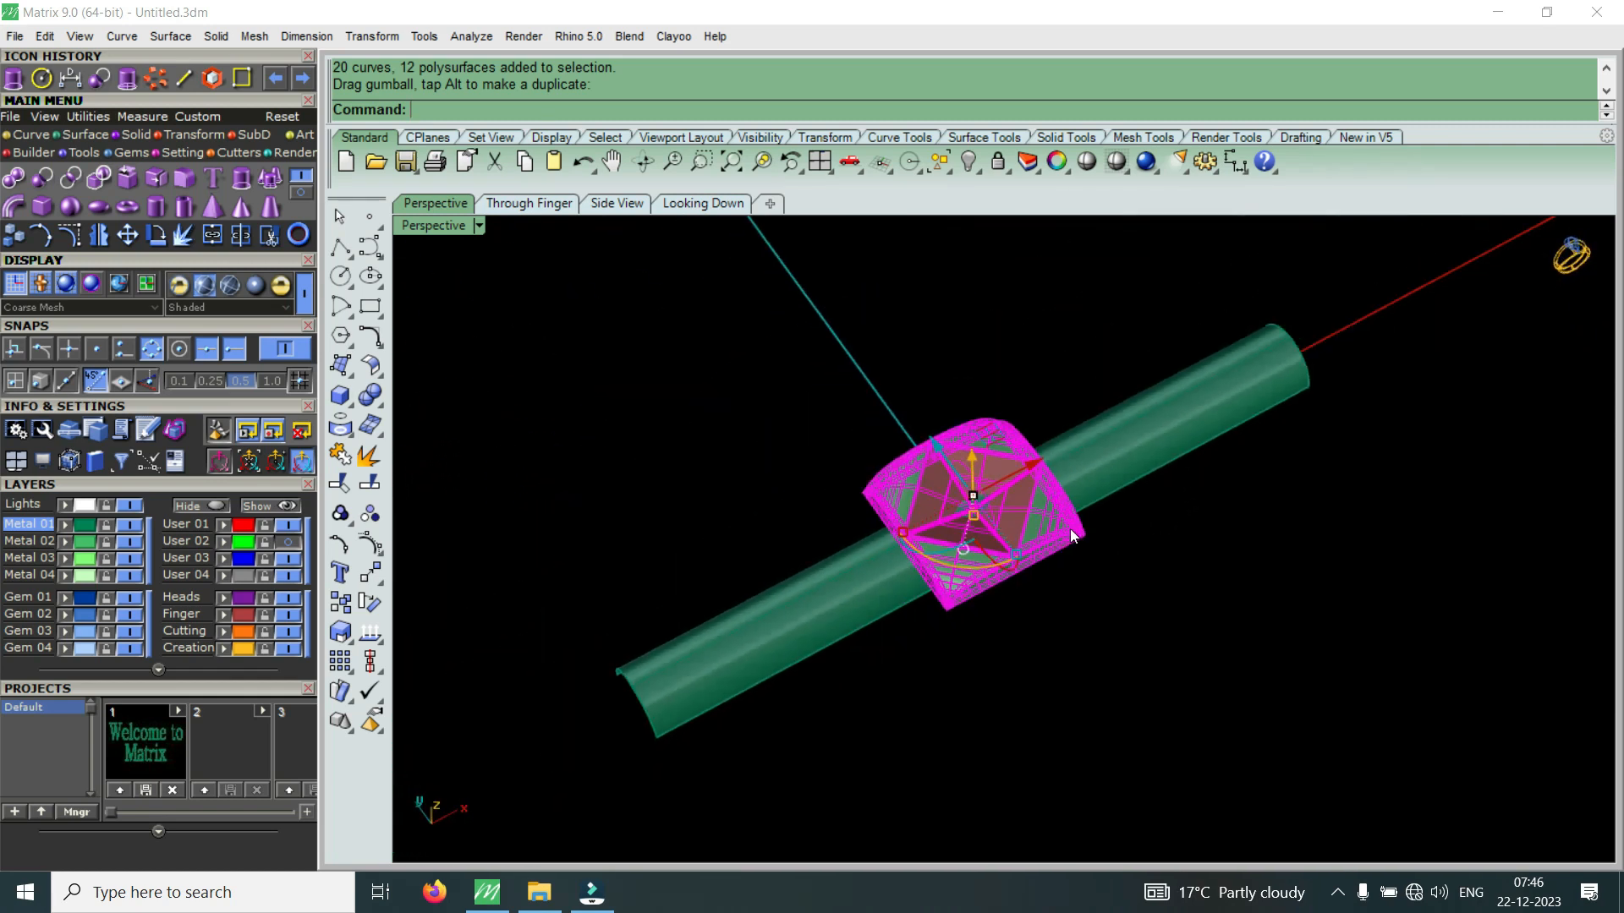
Assign the half-round bar surface to the Finger layer
right_drag(1069, 529, 842, 510)
scroll(843, 509, up, 2)
click(832, 538)
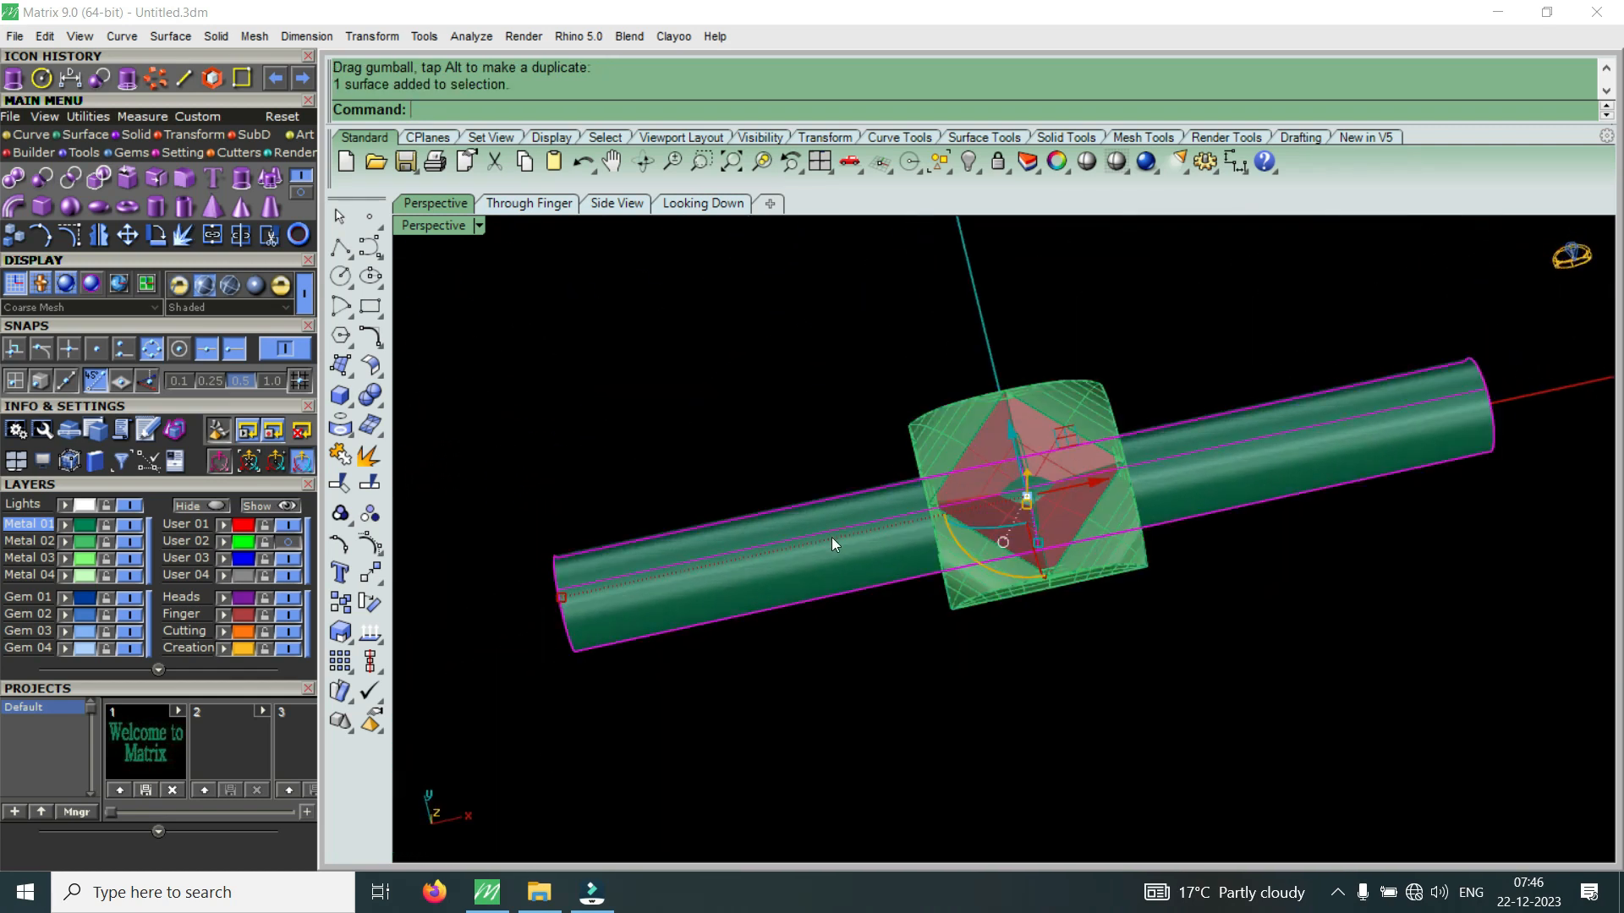
click(225, 615)
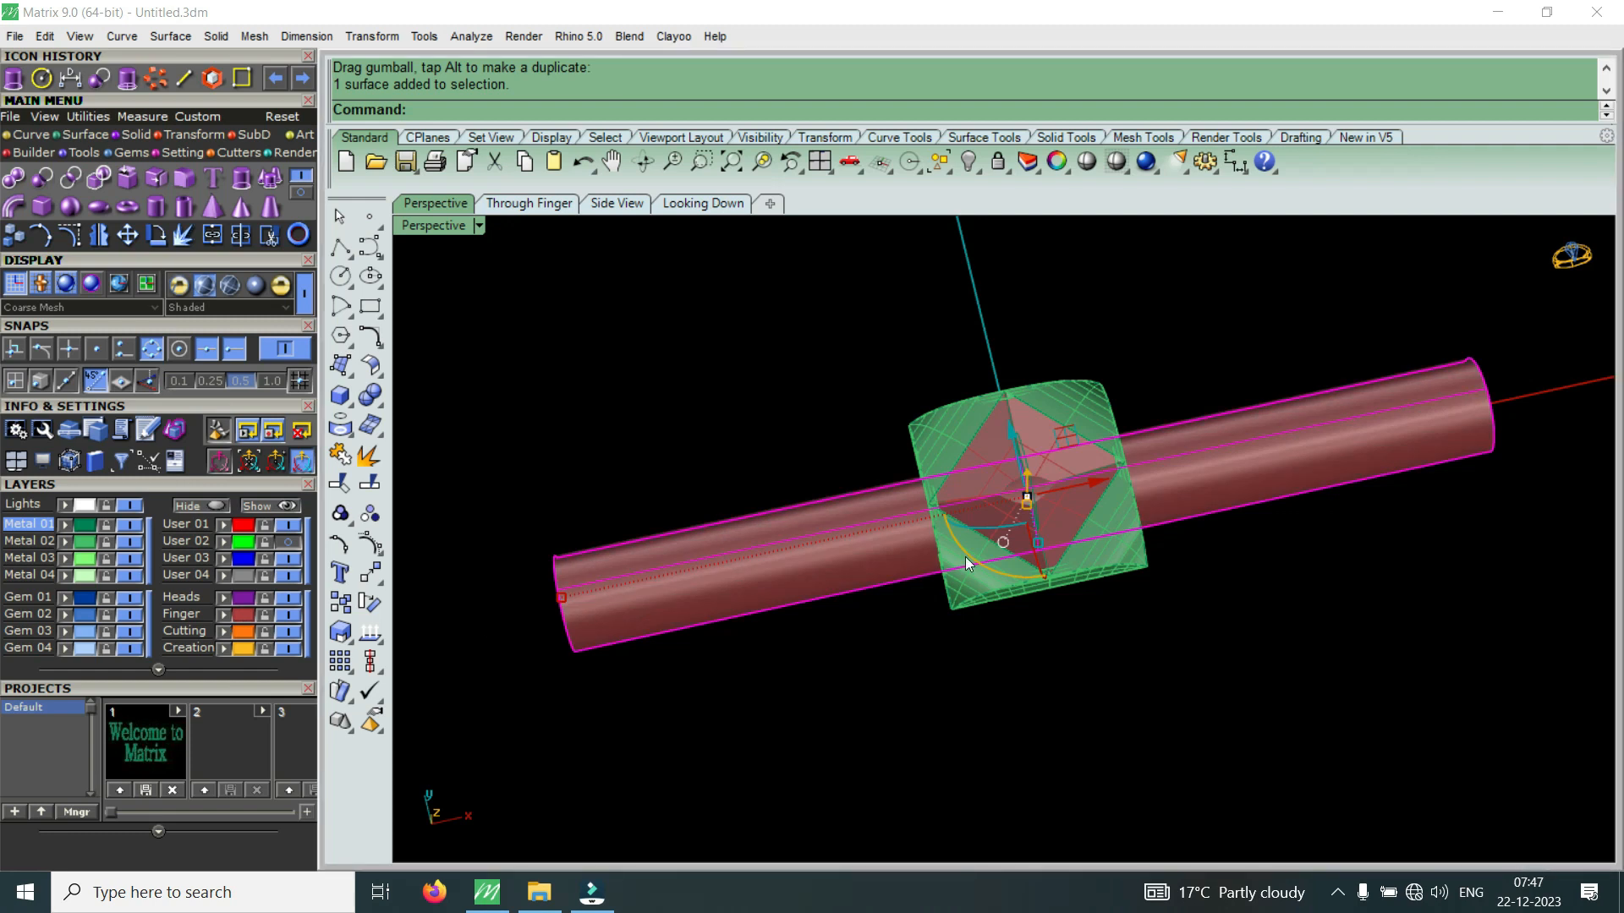
key(Escape)
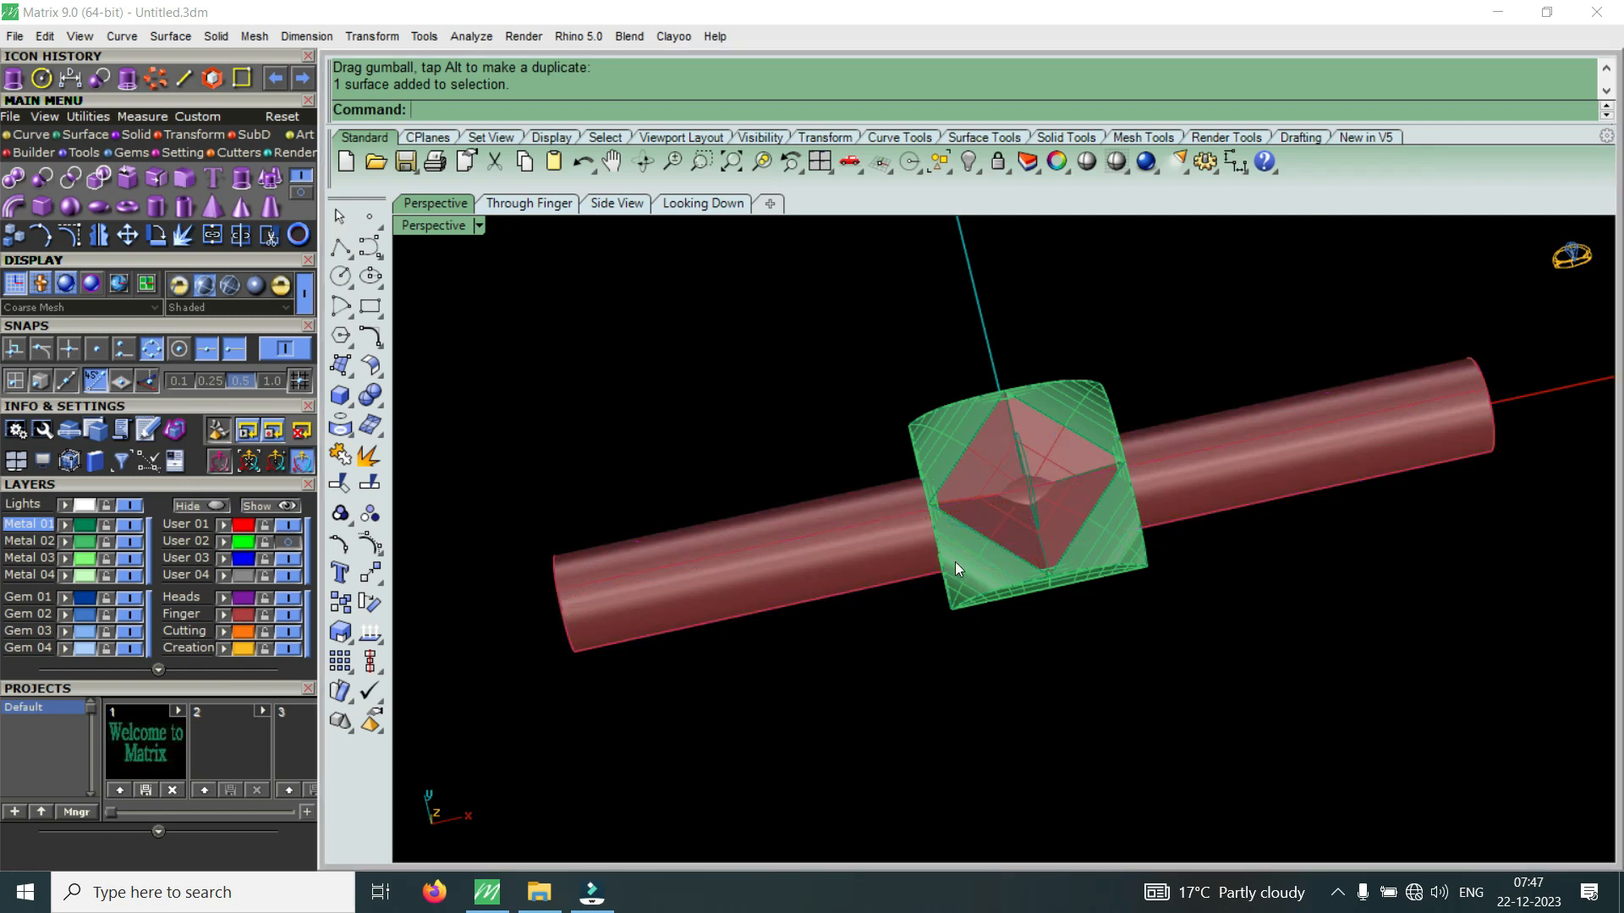
Lower the half-round bar slightly along the Z axis relative to the bead
right_drag(1002, 582, 856, 592)
scroll(856, 592, up, 3)
click(865, 587)
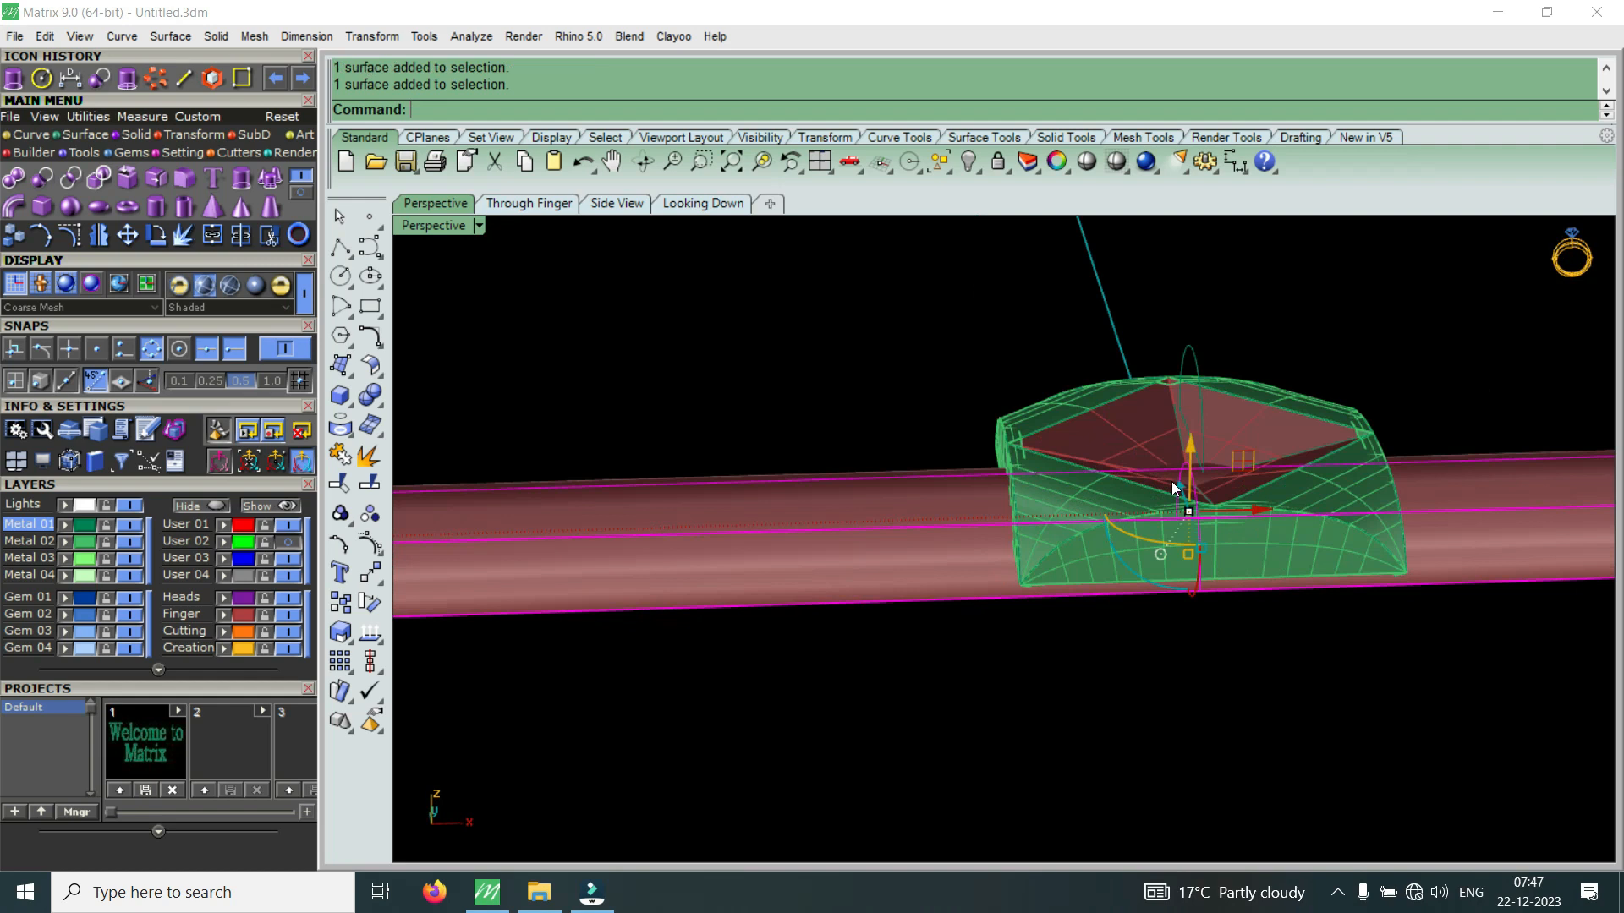
drag(1194, 451, 1191, 465)
key(Escape)
right_drag(1133, 479, 1062, 624)
click(795, 504)
right_drag(795, 504, 886, 460)
drag(1023, 408, 1024, 414)
right_drag(1062, 423, 1127, 449)
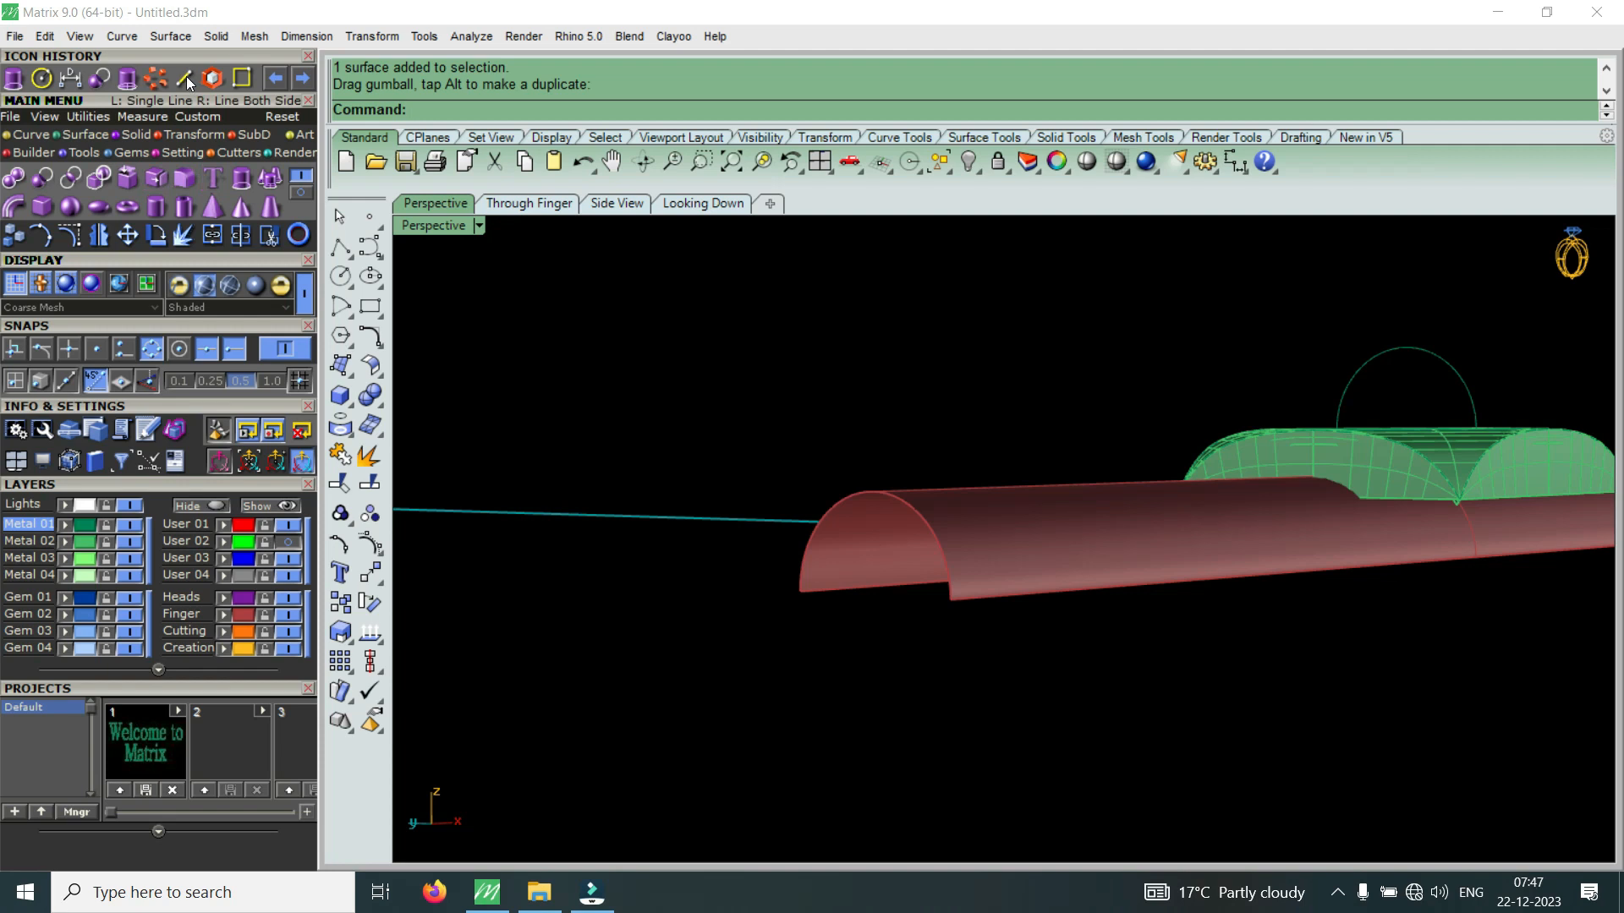
Duplicate the semicircular edge at the bar's open end as a separate curve
click(29, 135)
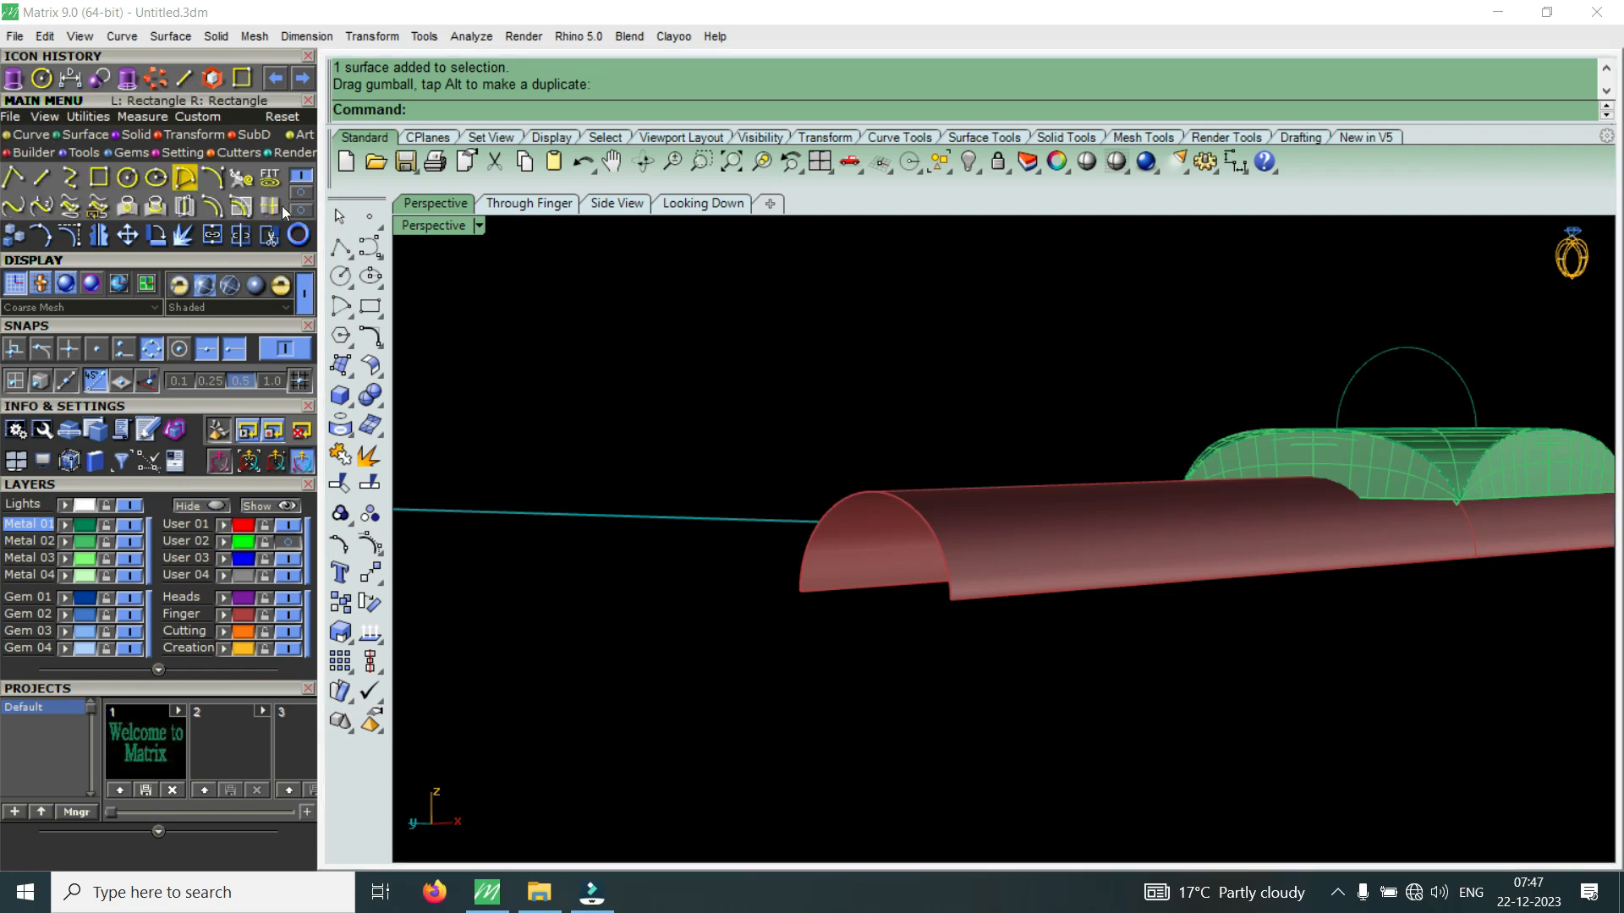
click(302, 194)
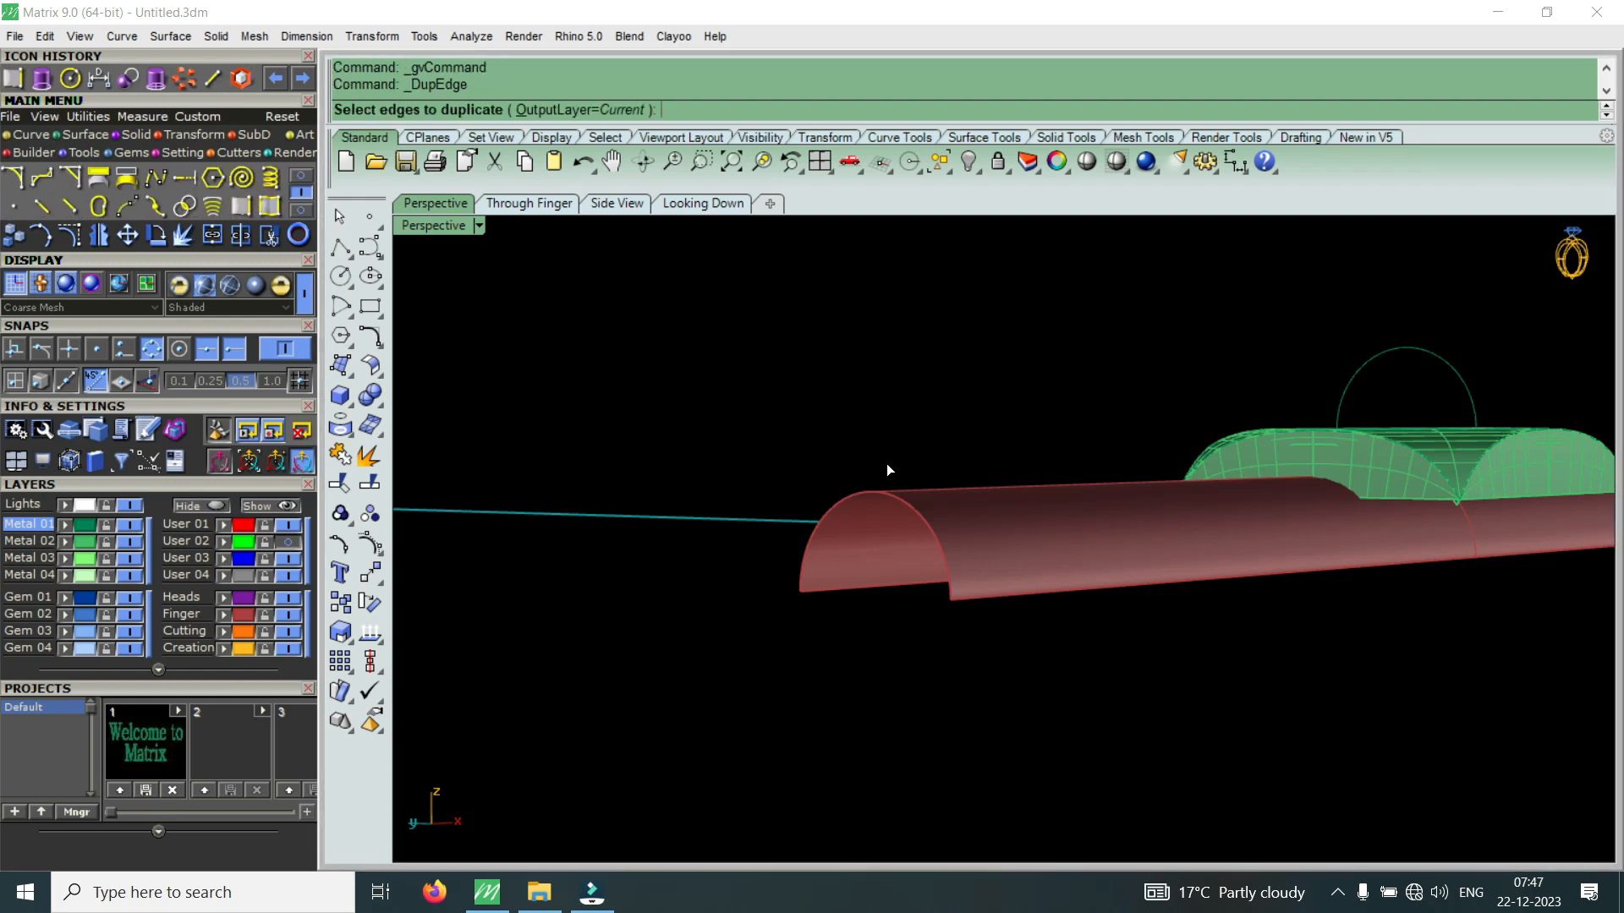
click(887, 490)
right_click(888, 490)
scroll(1001, 411, down, 4)
right_drag(1001, 411, 886, 467)
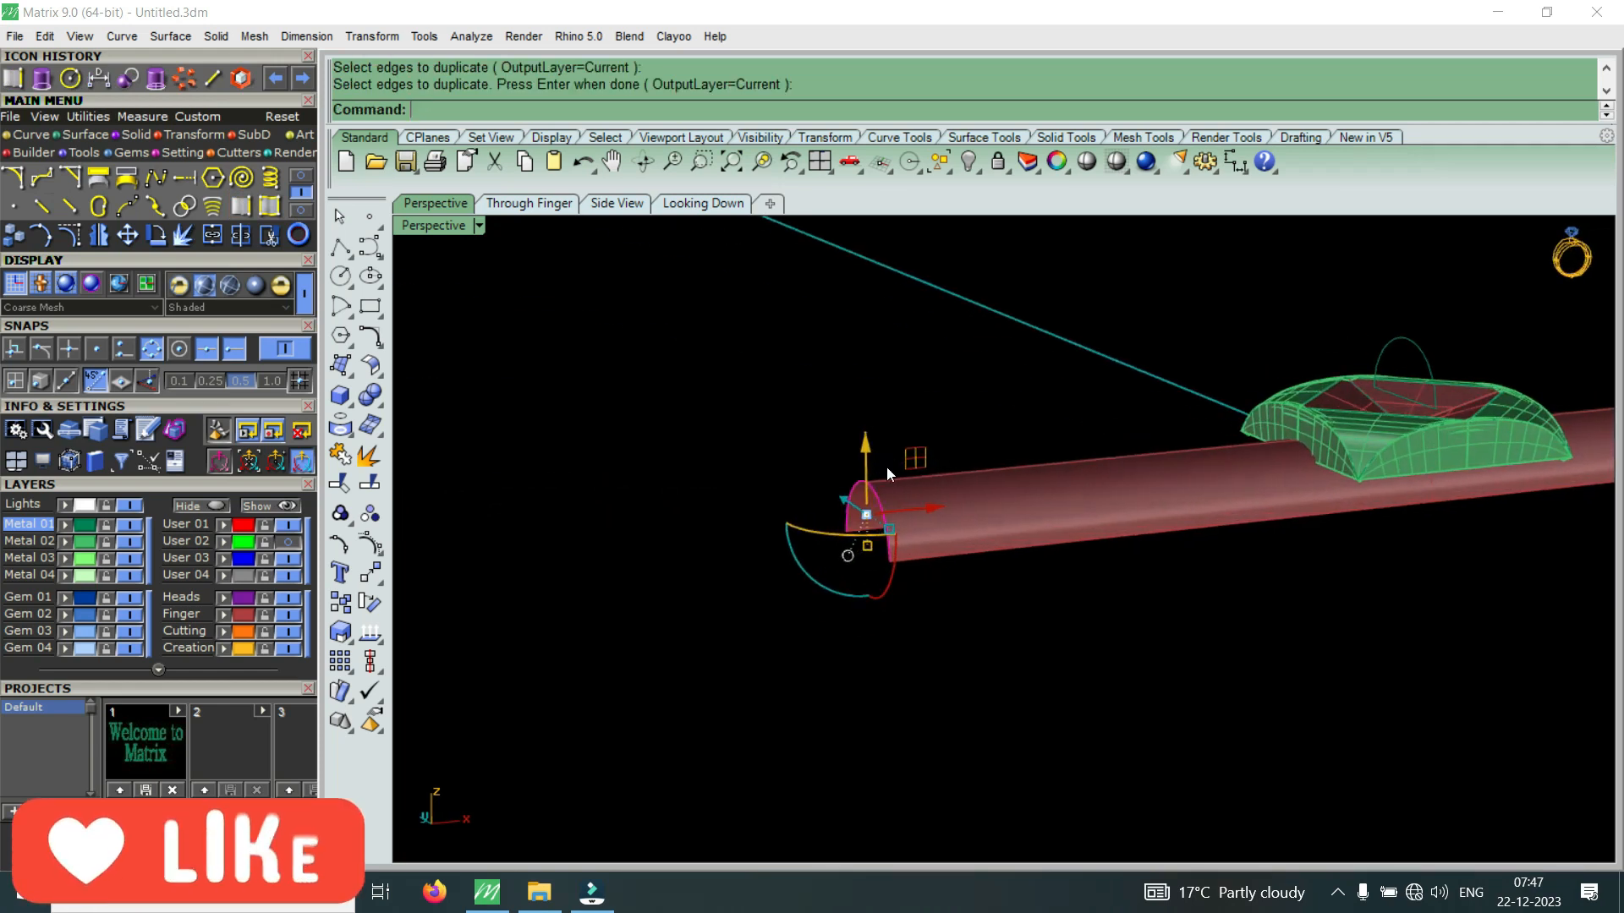
Restore the four-view layout and show the User 02 layer to compare the bar's ends with the reference picture
double_click(447, 225)
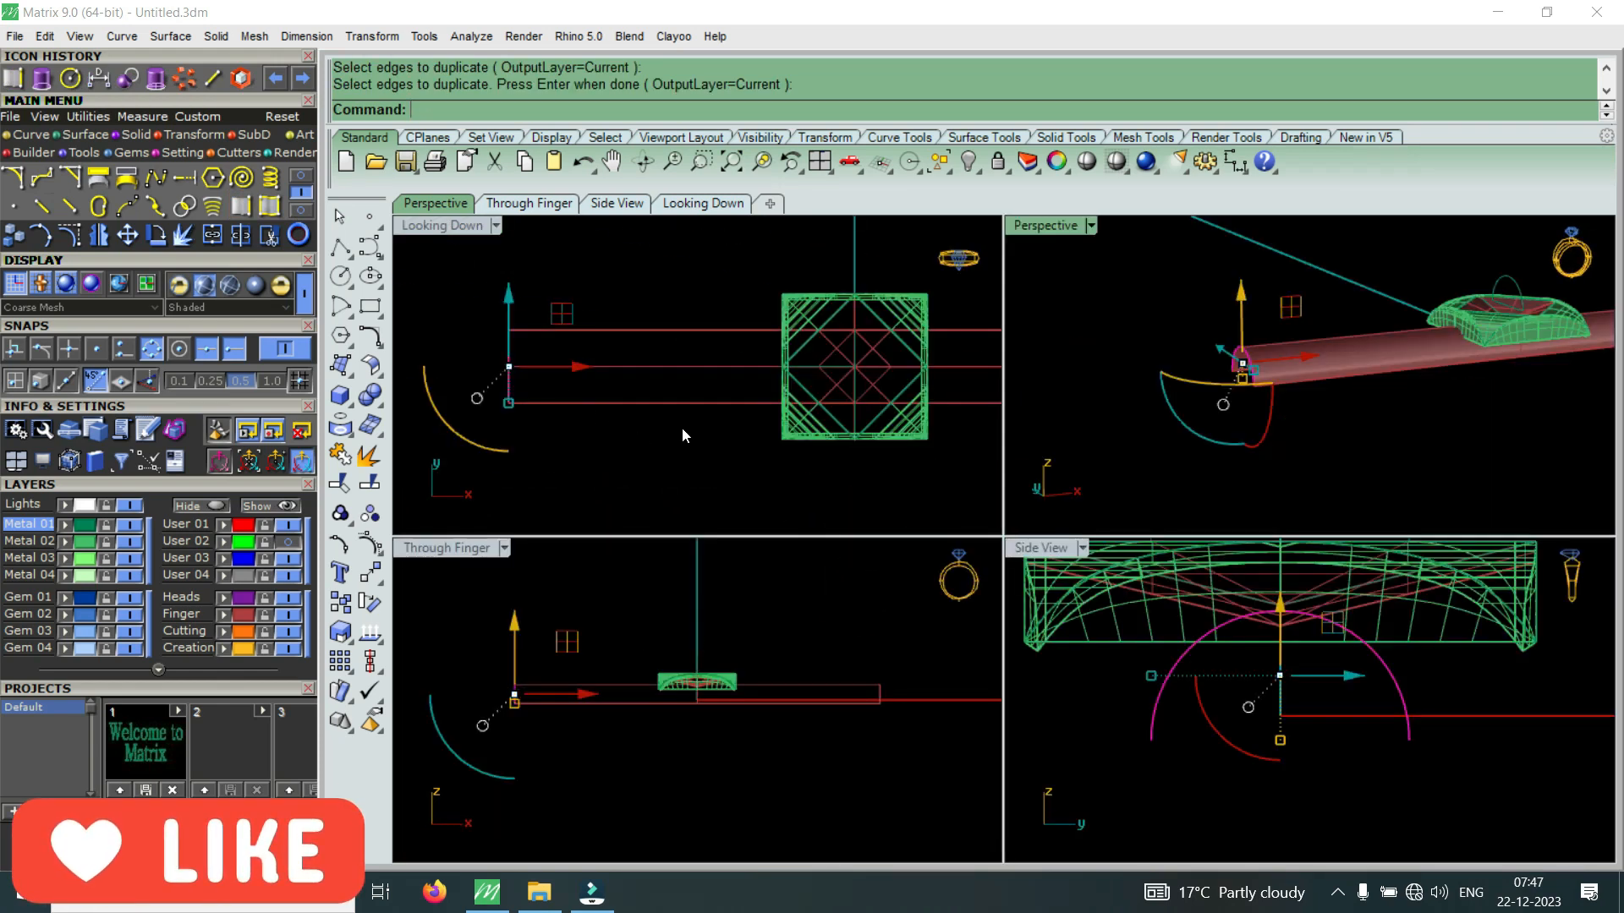
scroll(641, 409, down, 8)
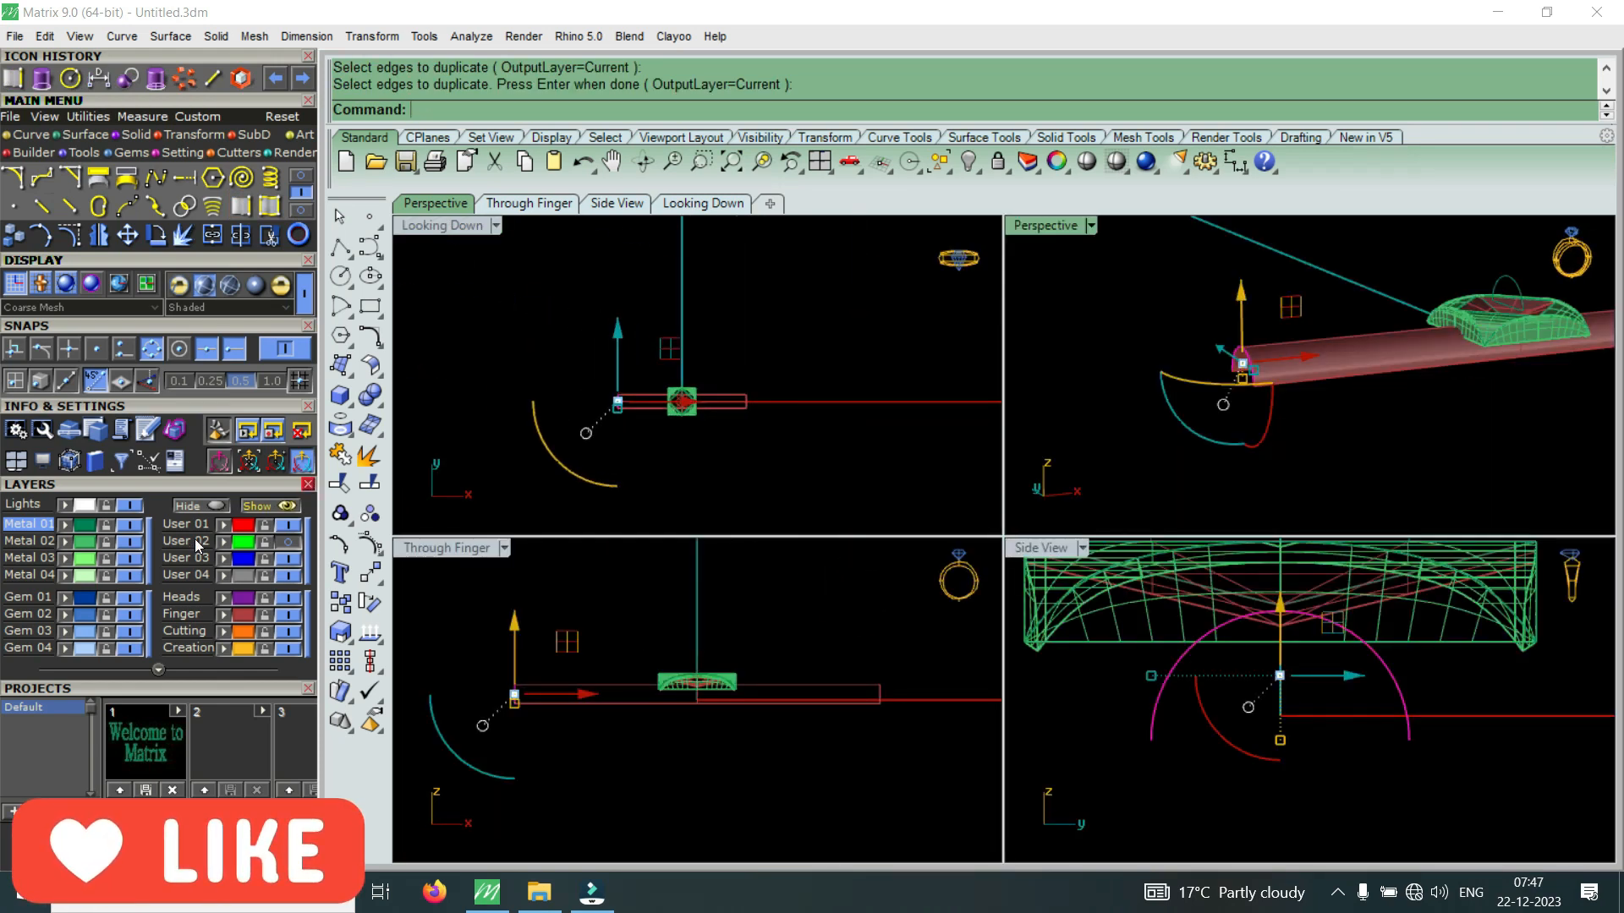
click(287, 541)
scroll(751, 410, up, 4)
scroll(694, 383, up, 2)
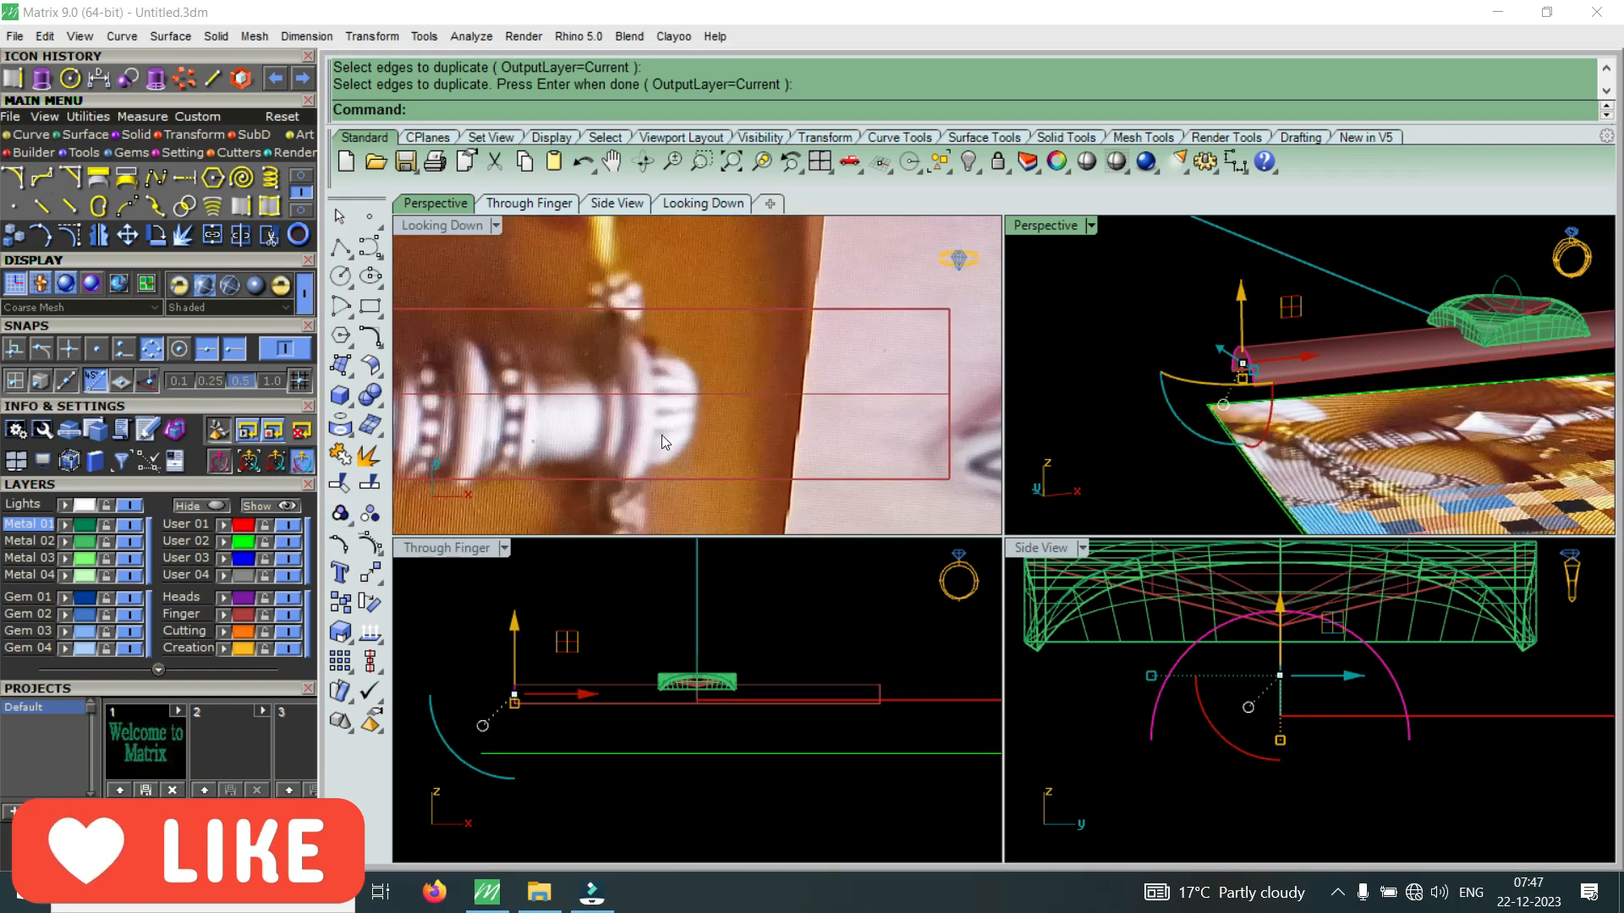
scroll(660, 413, down, 5)
scroll(660, 332, up, 4)
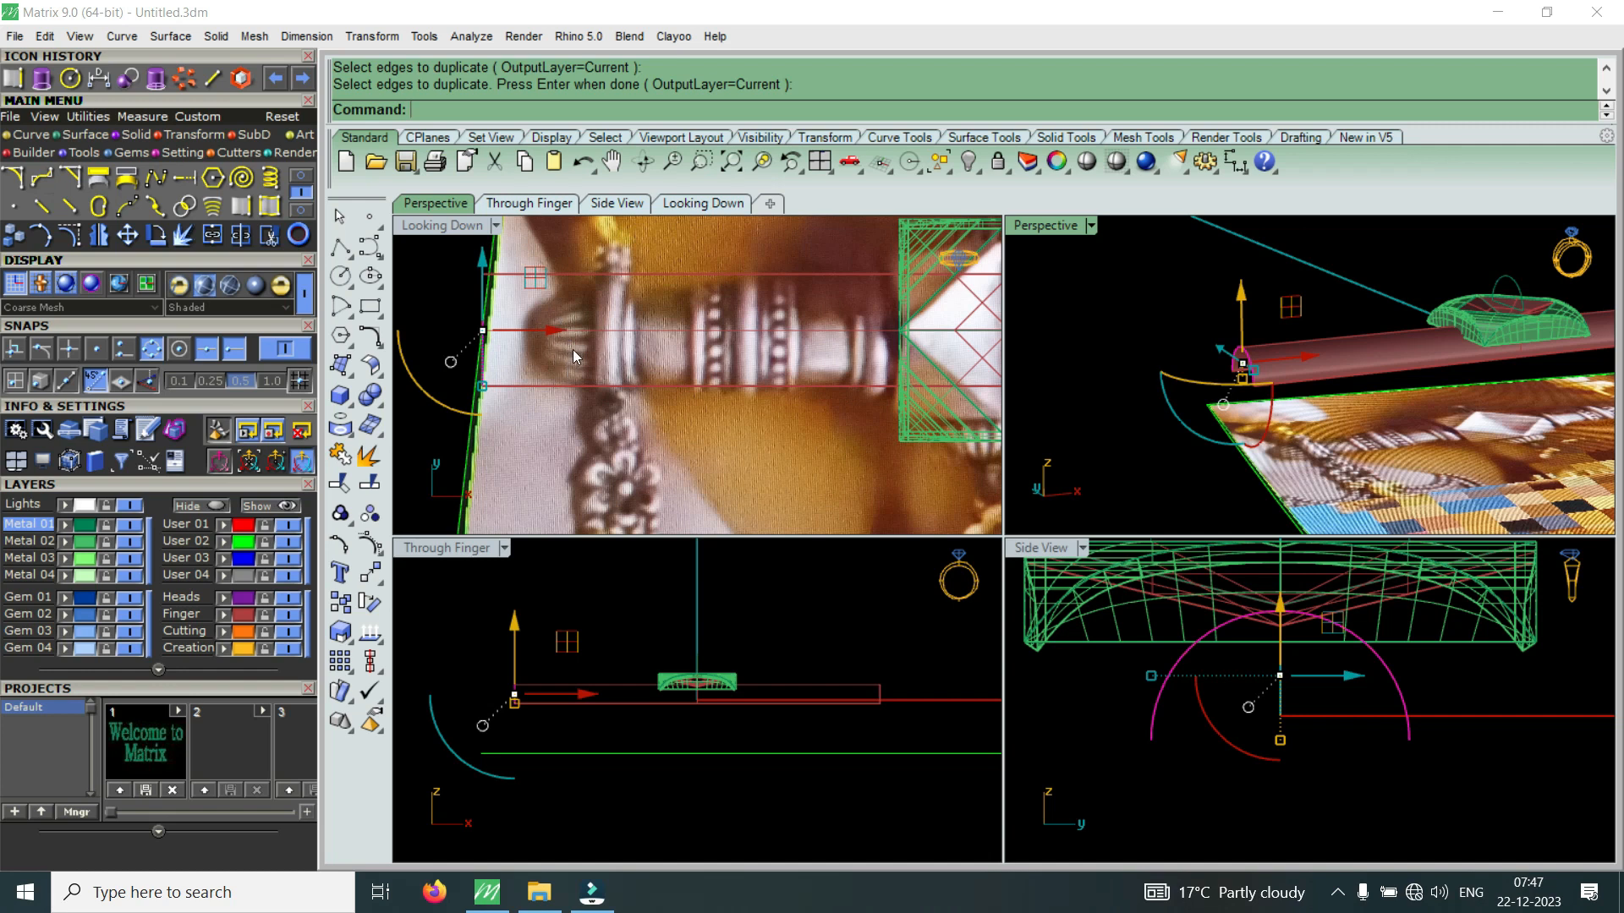
scroll(522, 665, up, 2)
Rotate the duplicated semicircle about its base in the Through Finger view so that it lies flat, pointing outward from the bar's end
right_drag(436, 731, 649, 681)
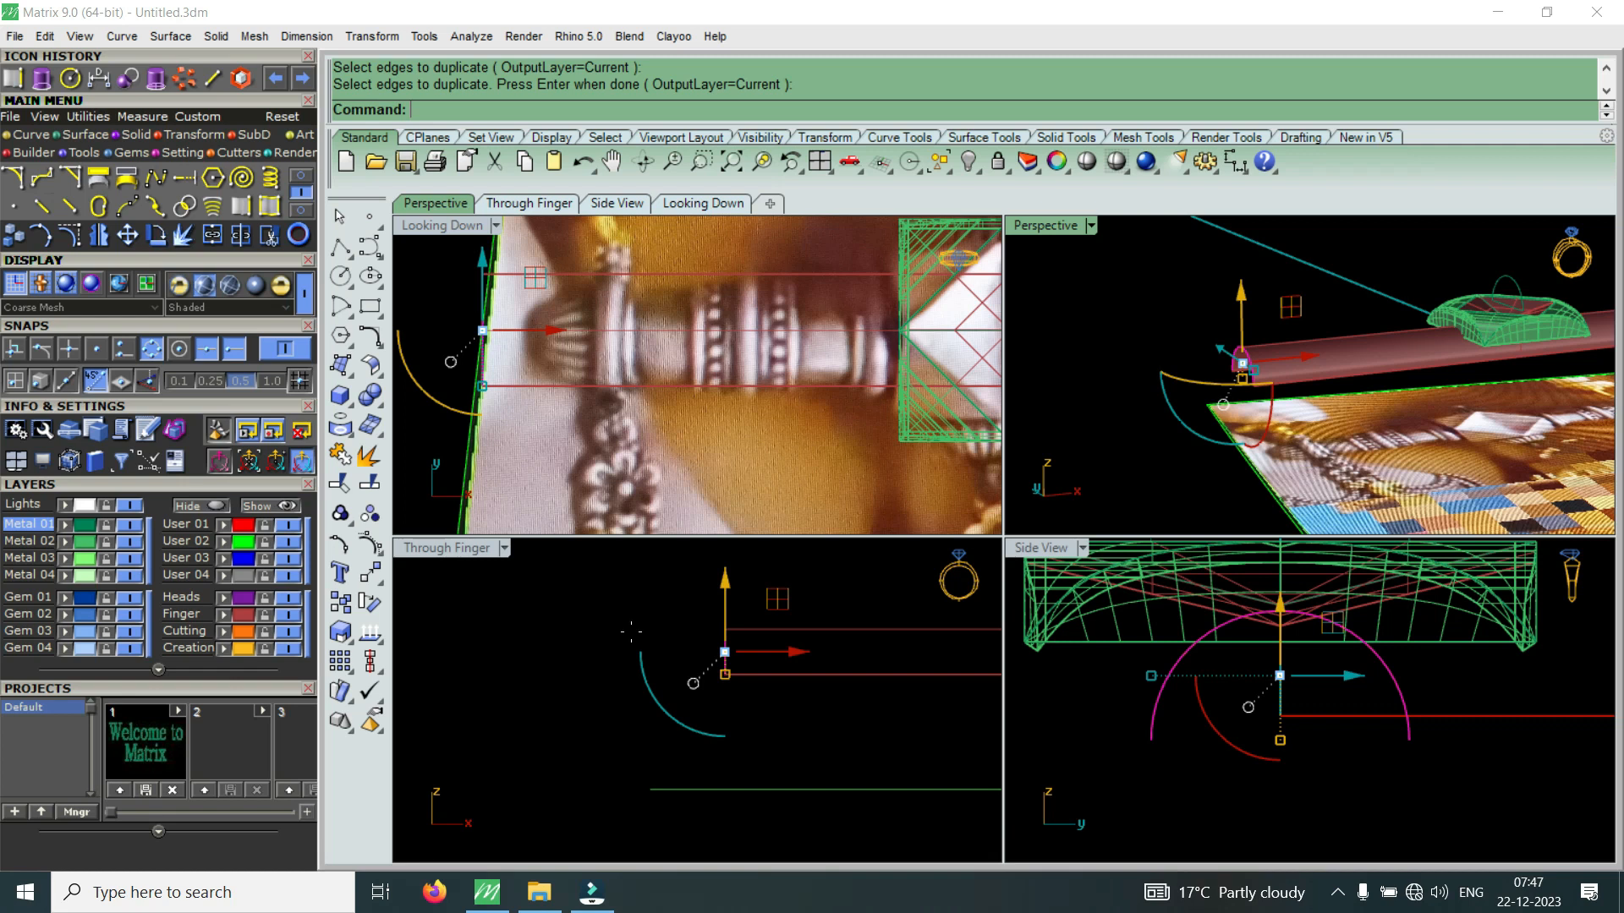
click(725, 674)
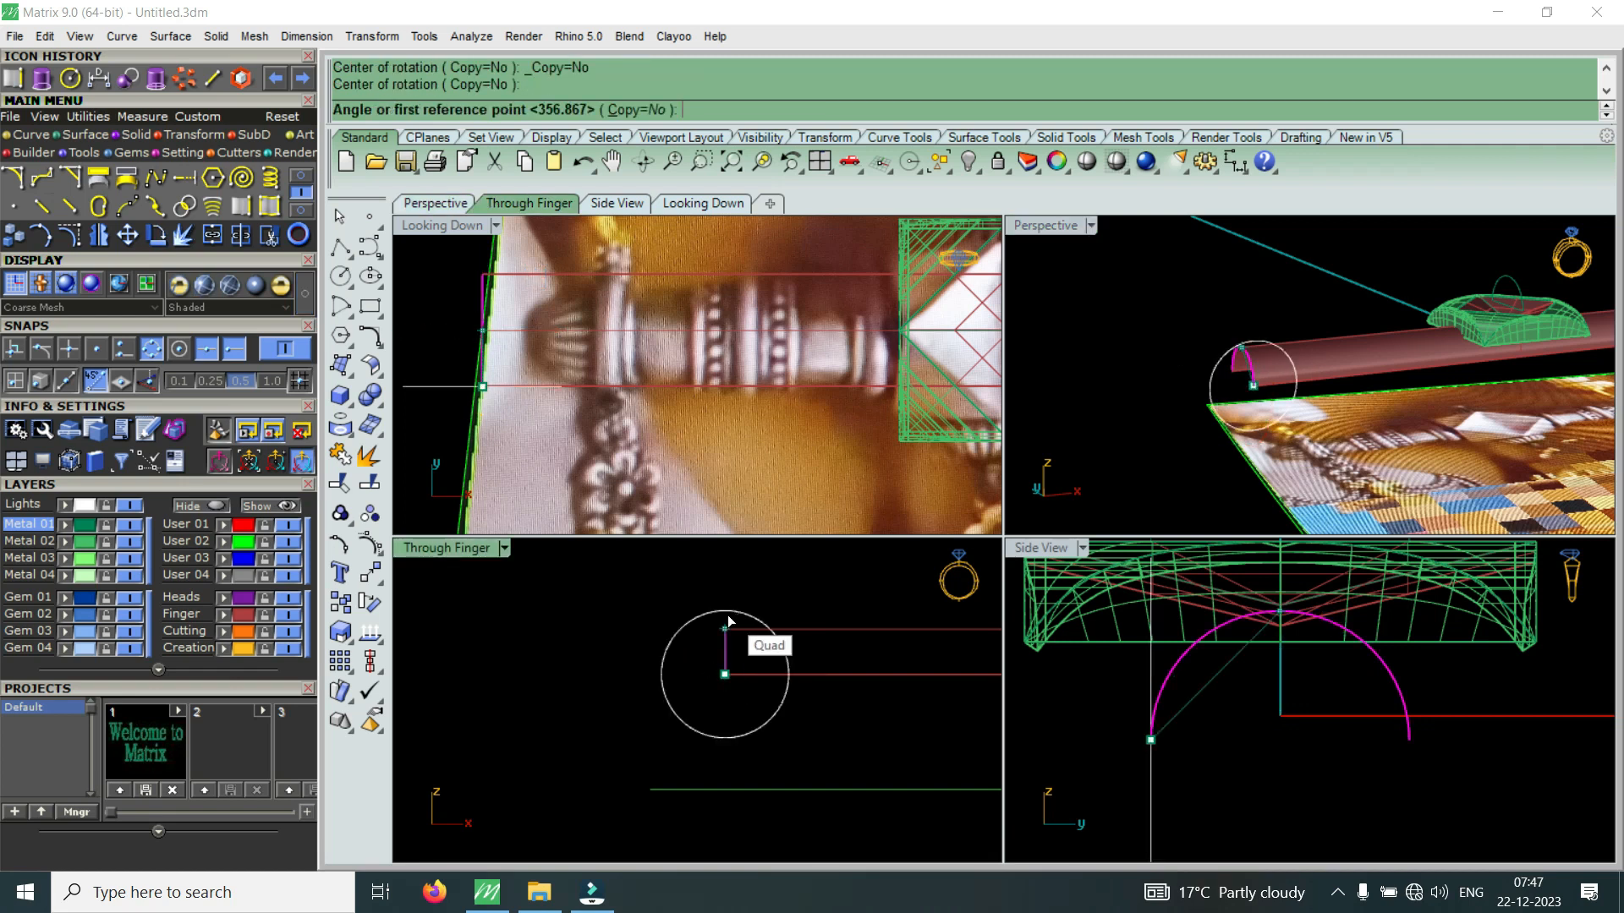
click(728, 617)
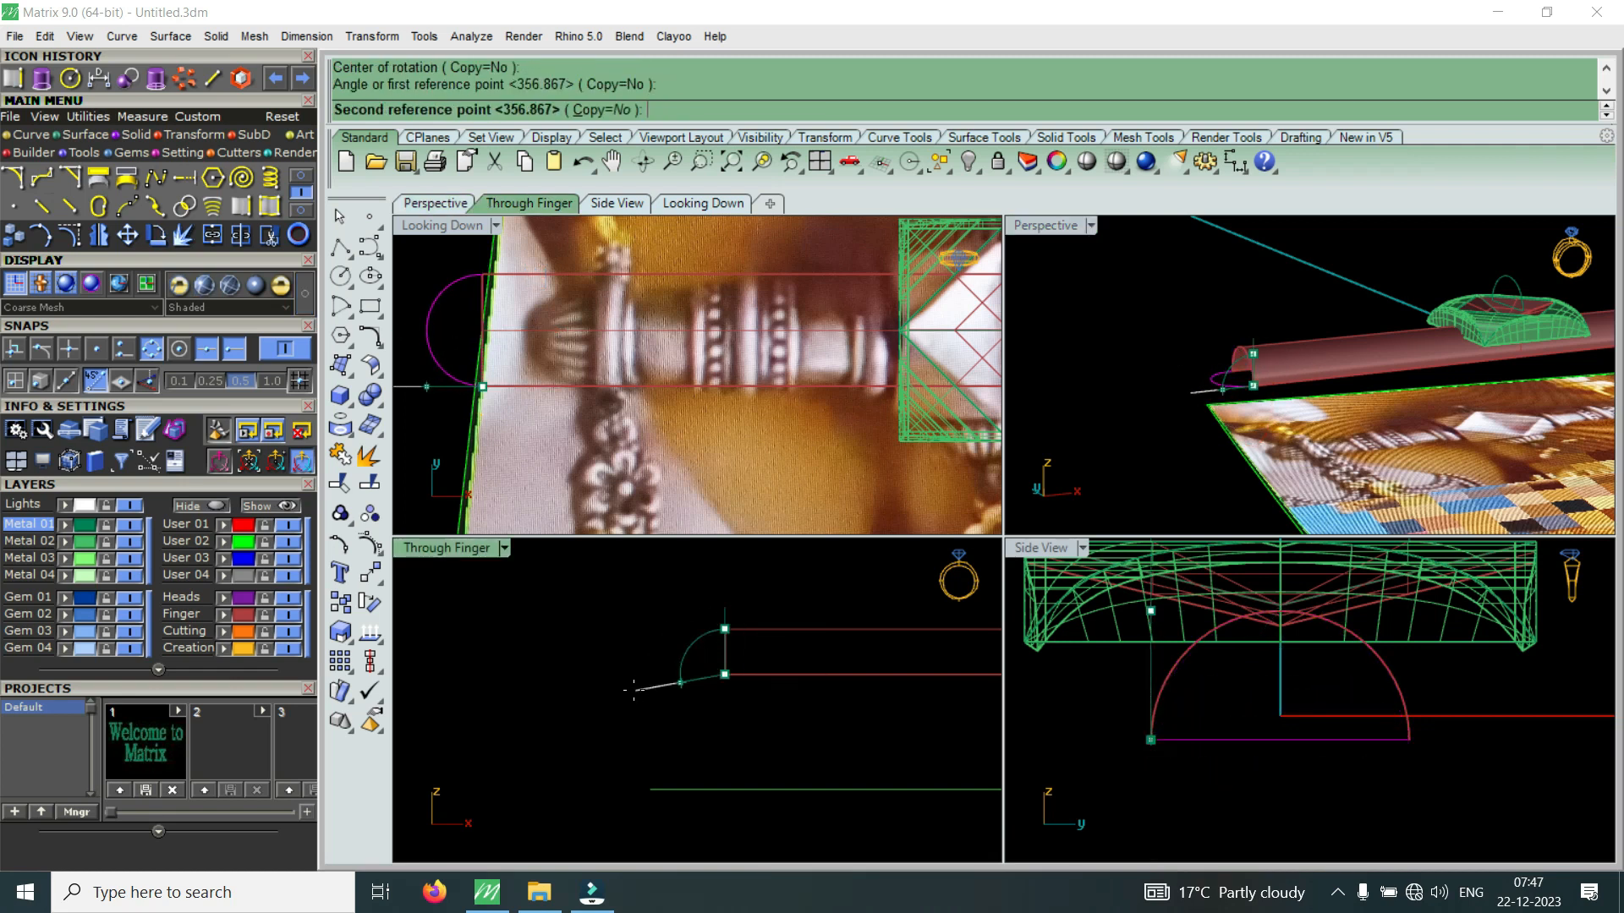
click(586, 673)
click(474, 357)
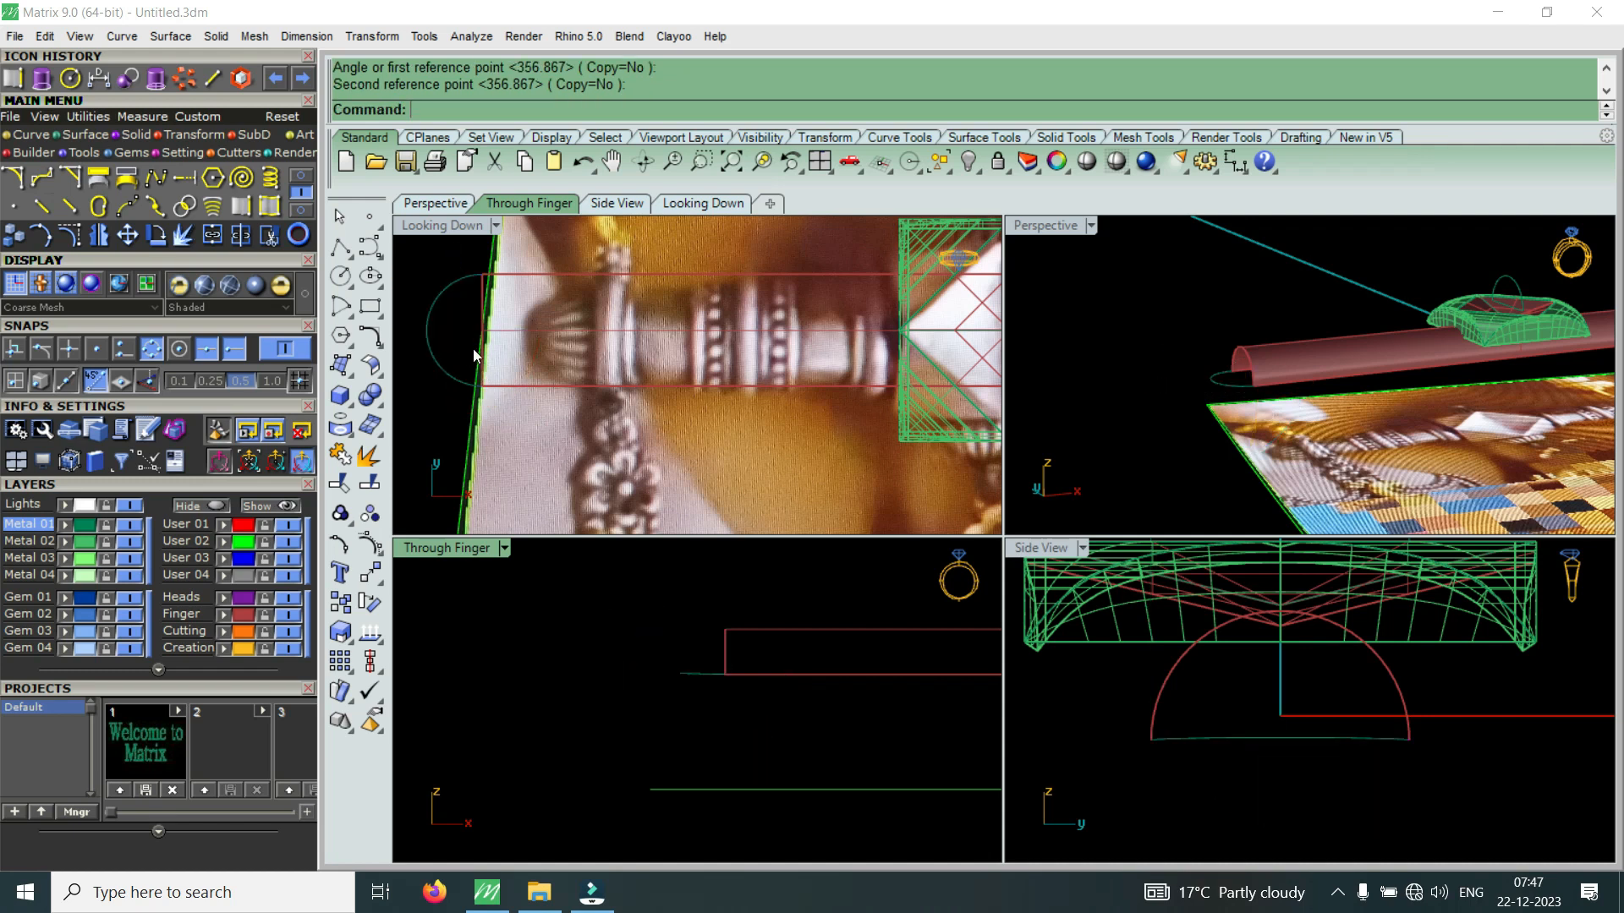
Draw a straight line in the Looking Down view from the flat semicircle's outermost point along the bar's centreline, just past its end edge
scroll(643, 358, down, 5)
scroll(576, 367, up, 7)
scroll(542, 369, up, 3)
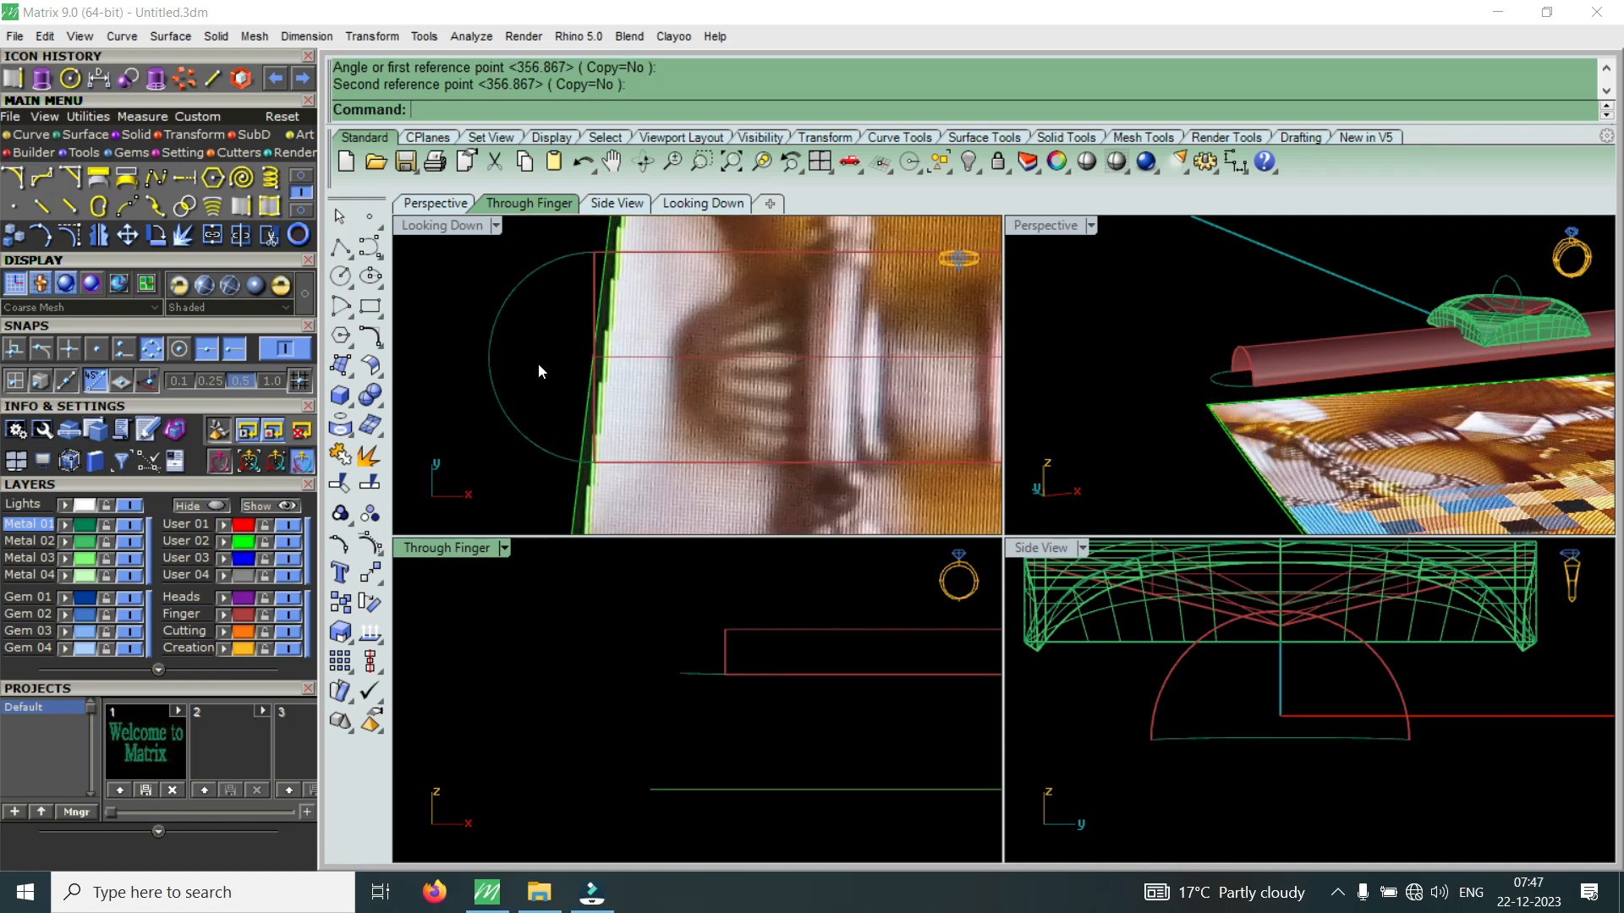
scroll(665, 363, down, 3)
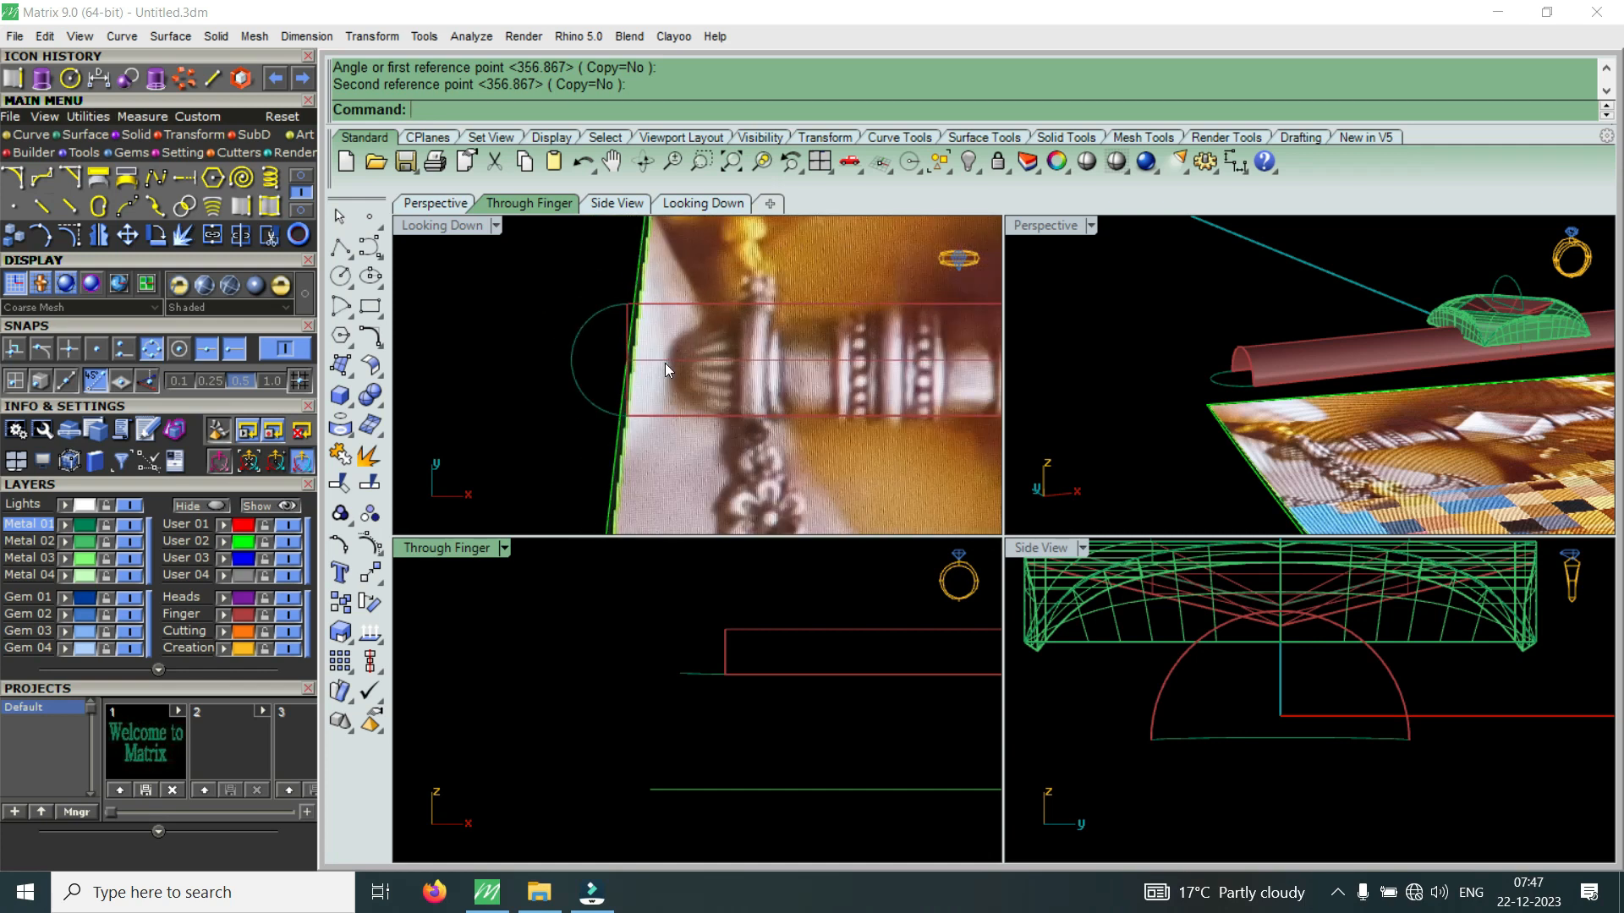
scroll(588, 358, up, 4)
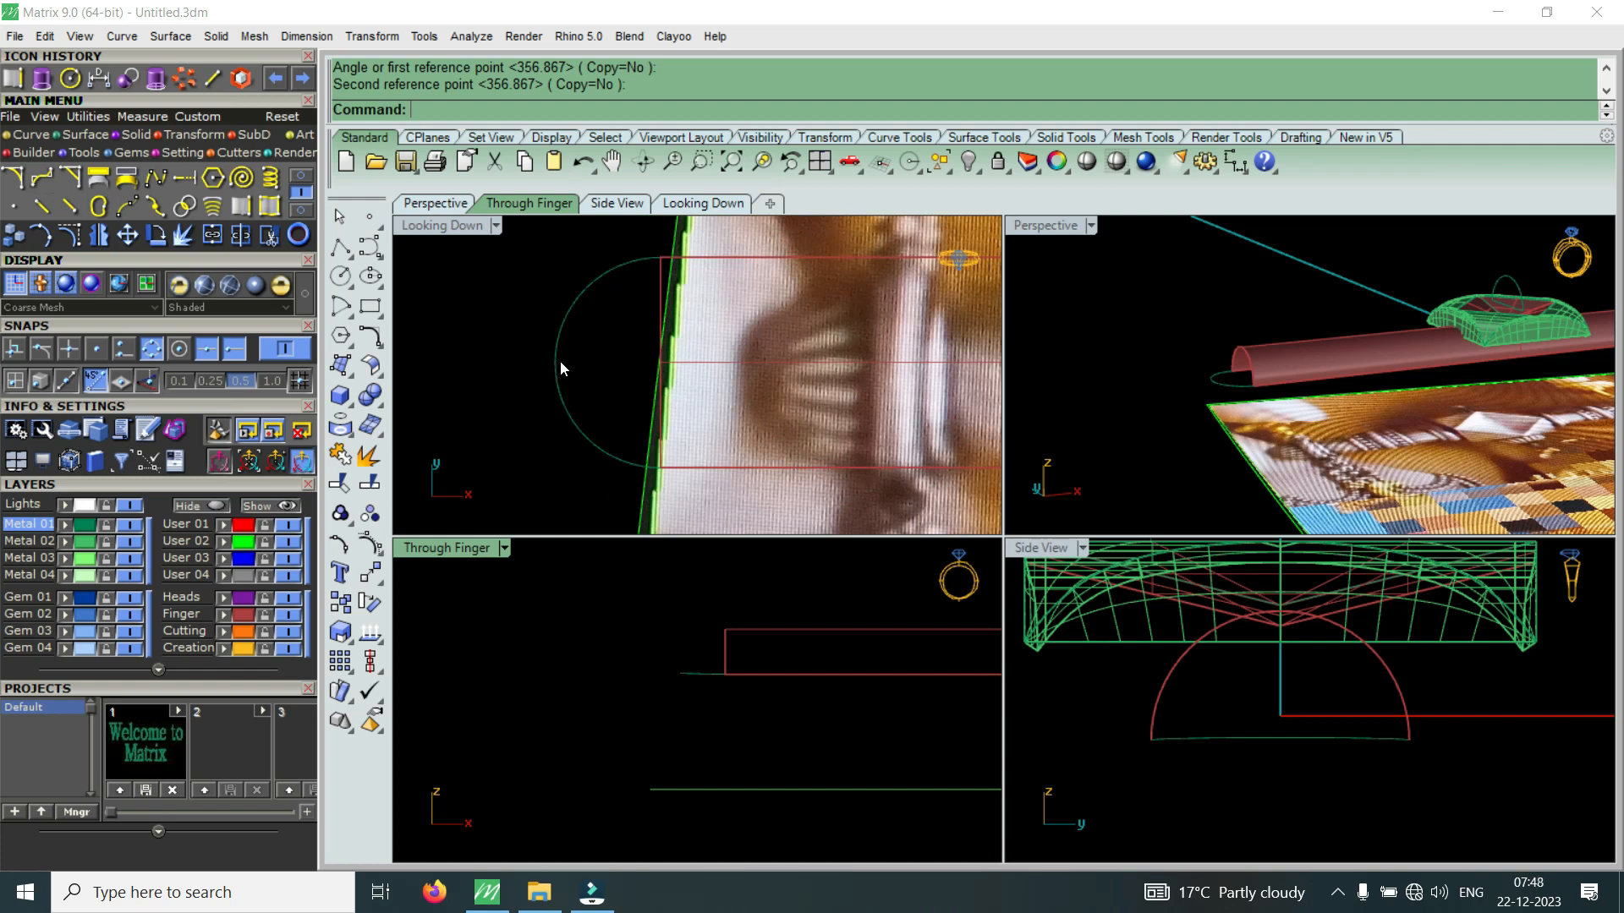
click(558, 361)
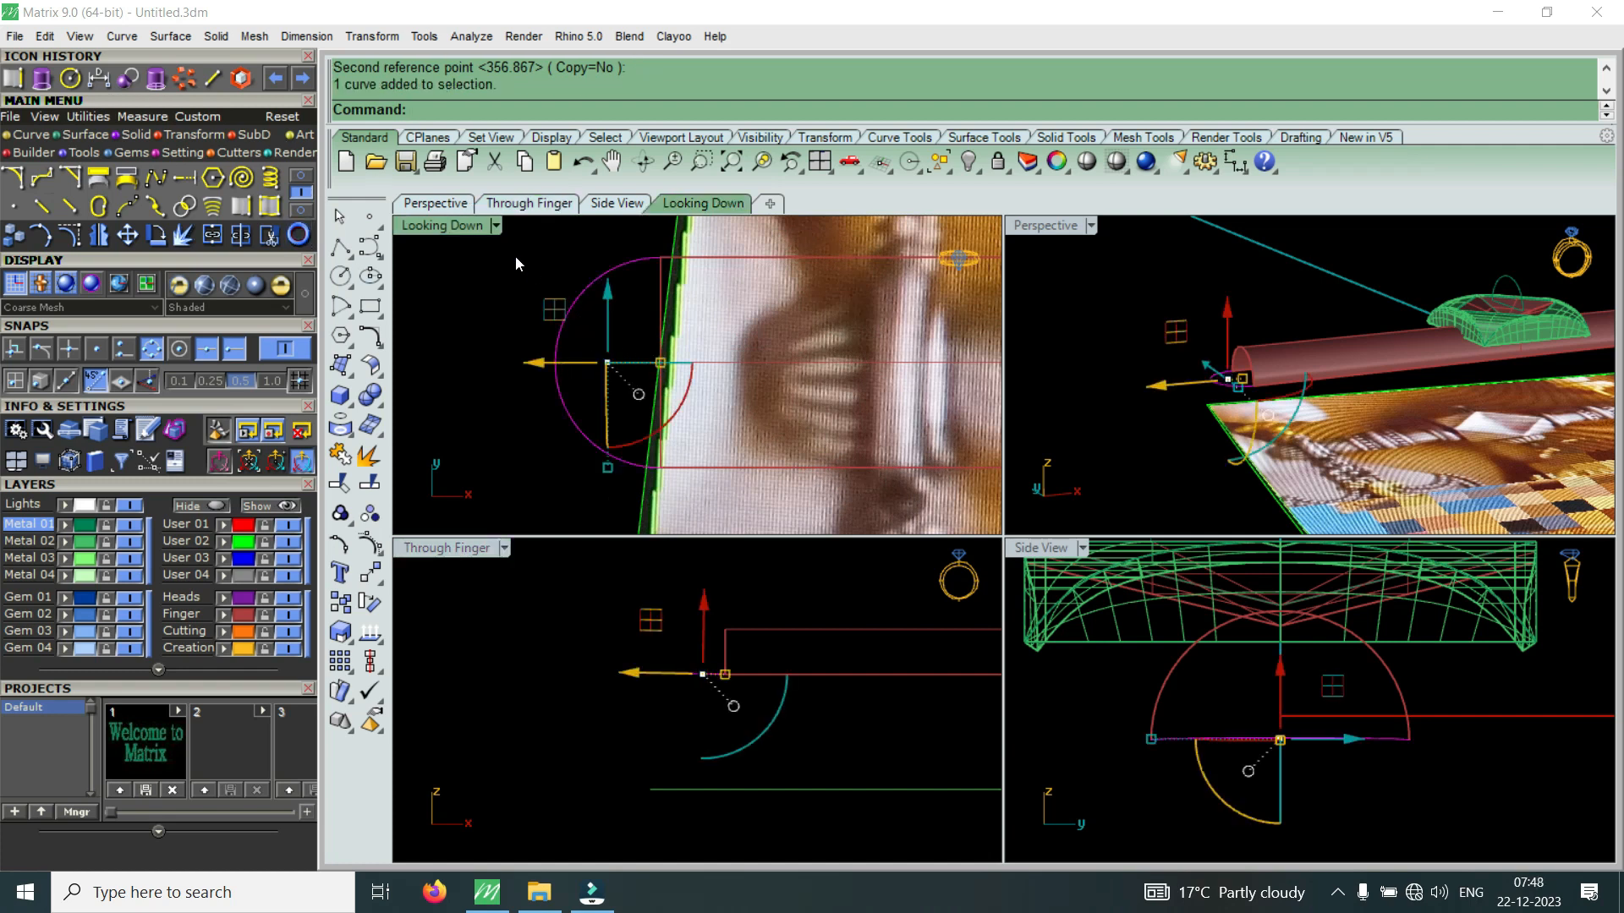
double_click(460, 224)
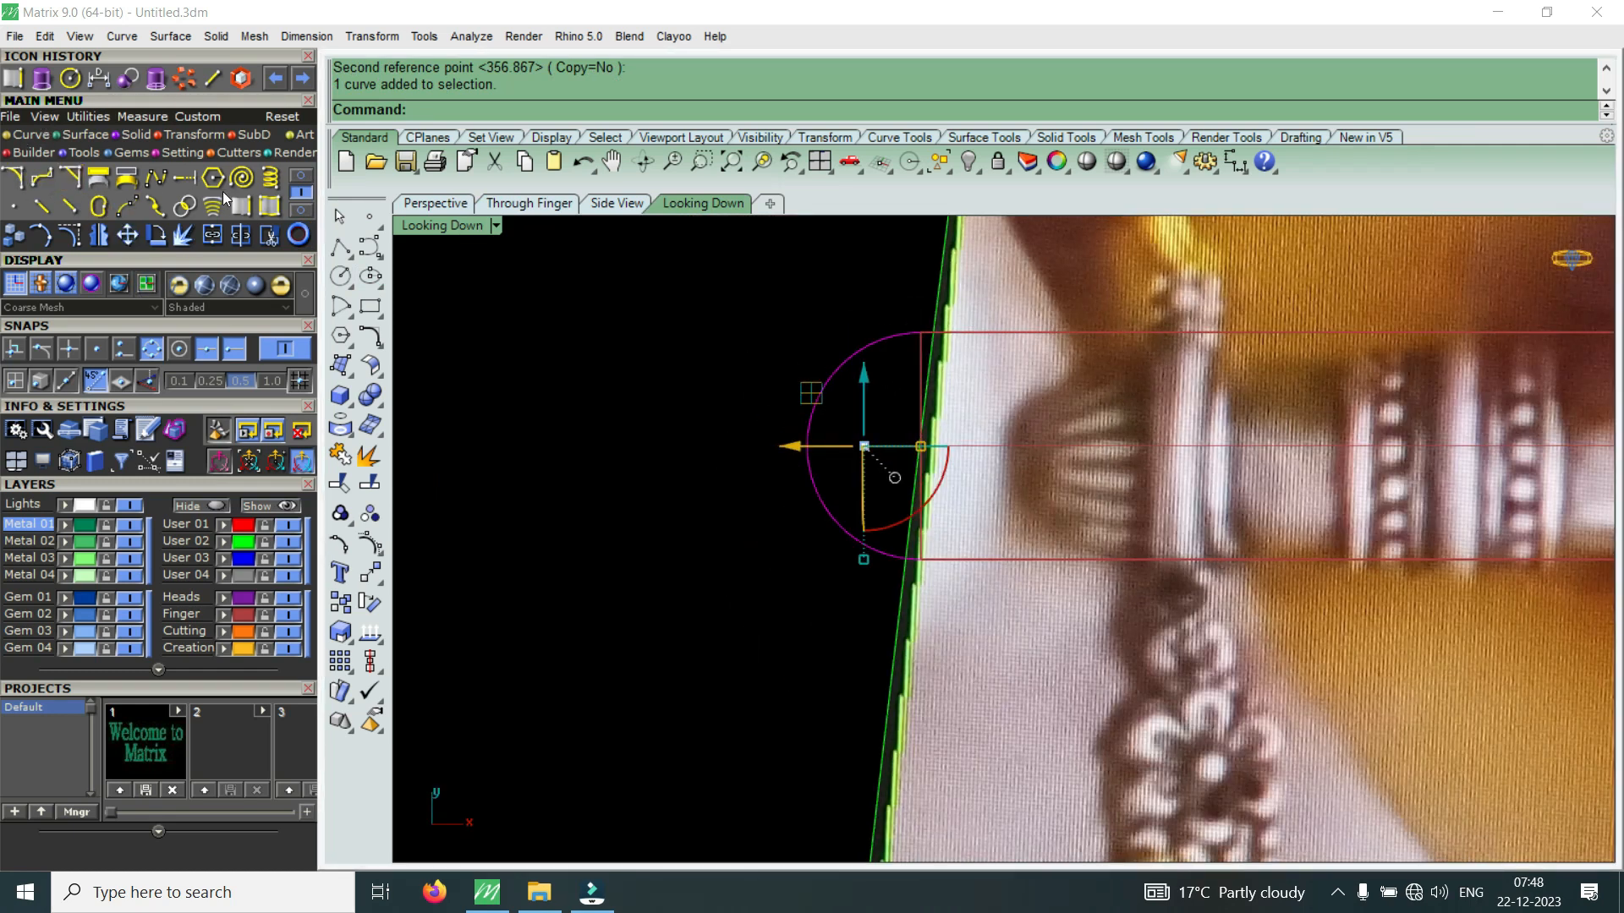
click(299, 176)
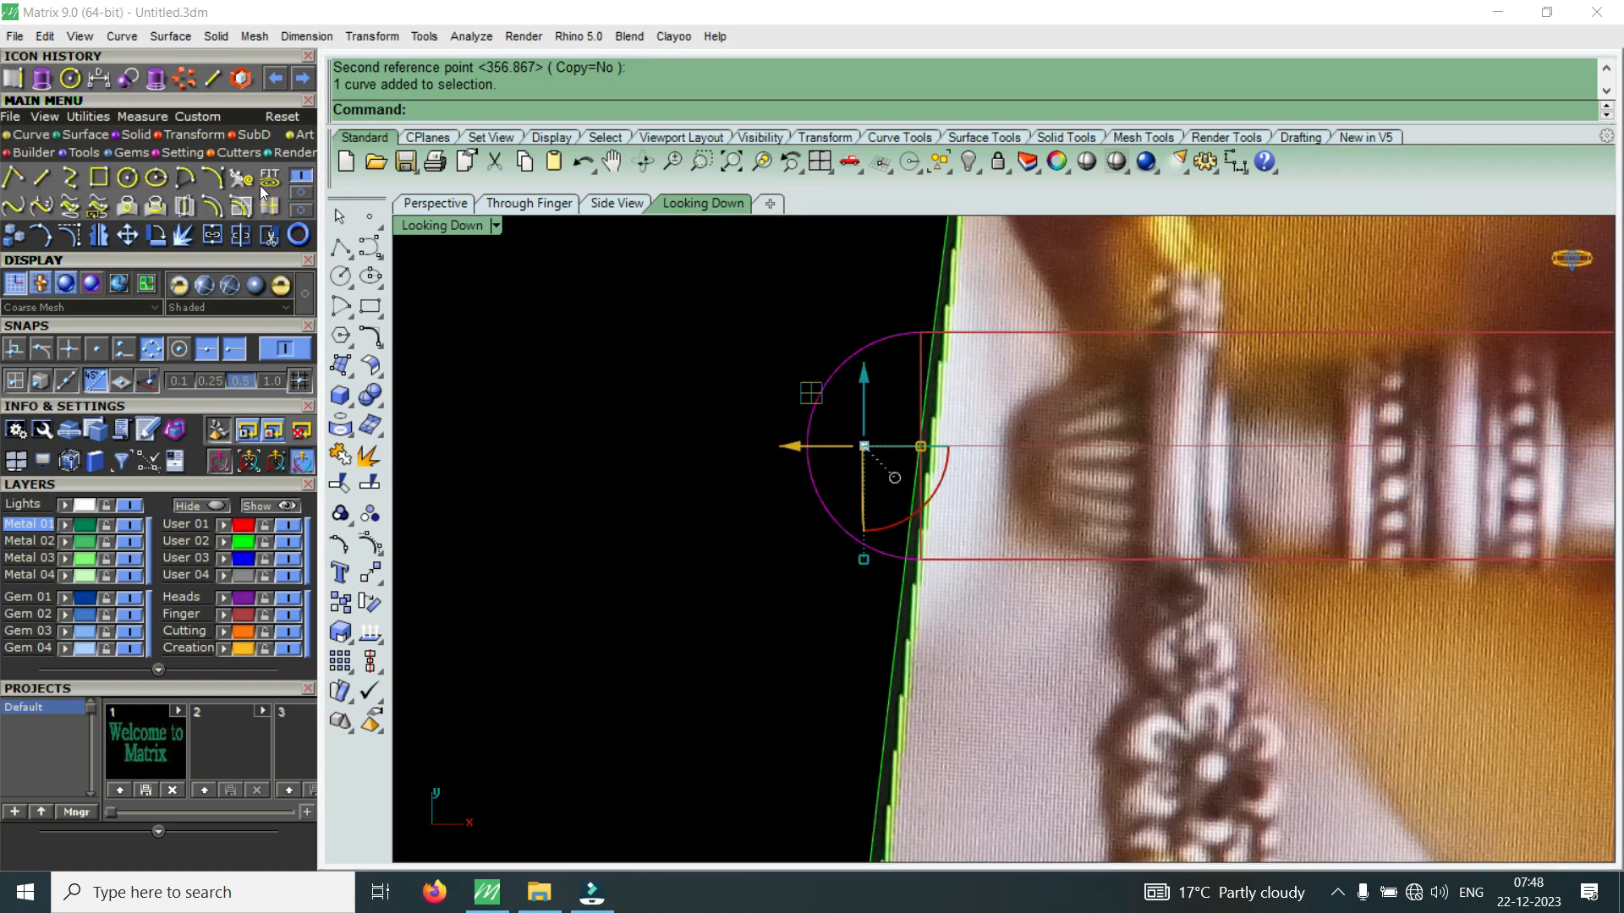
click(44, 180)
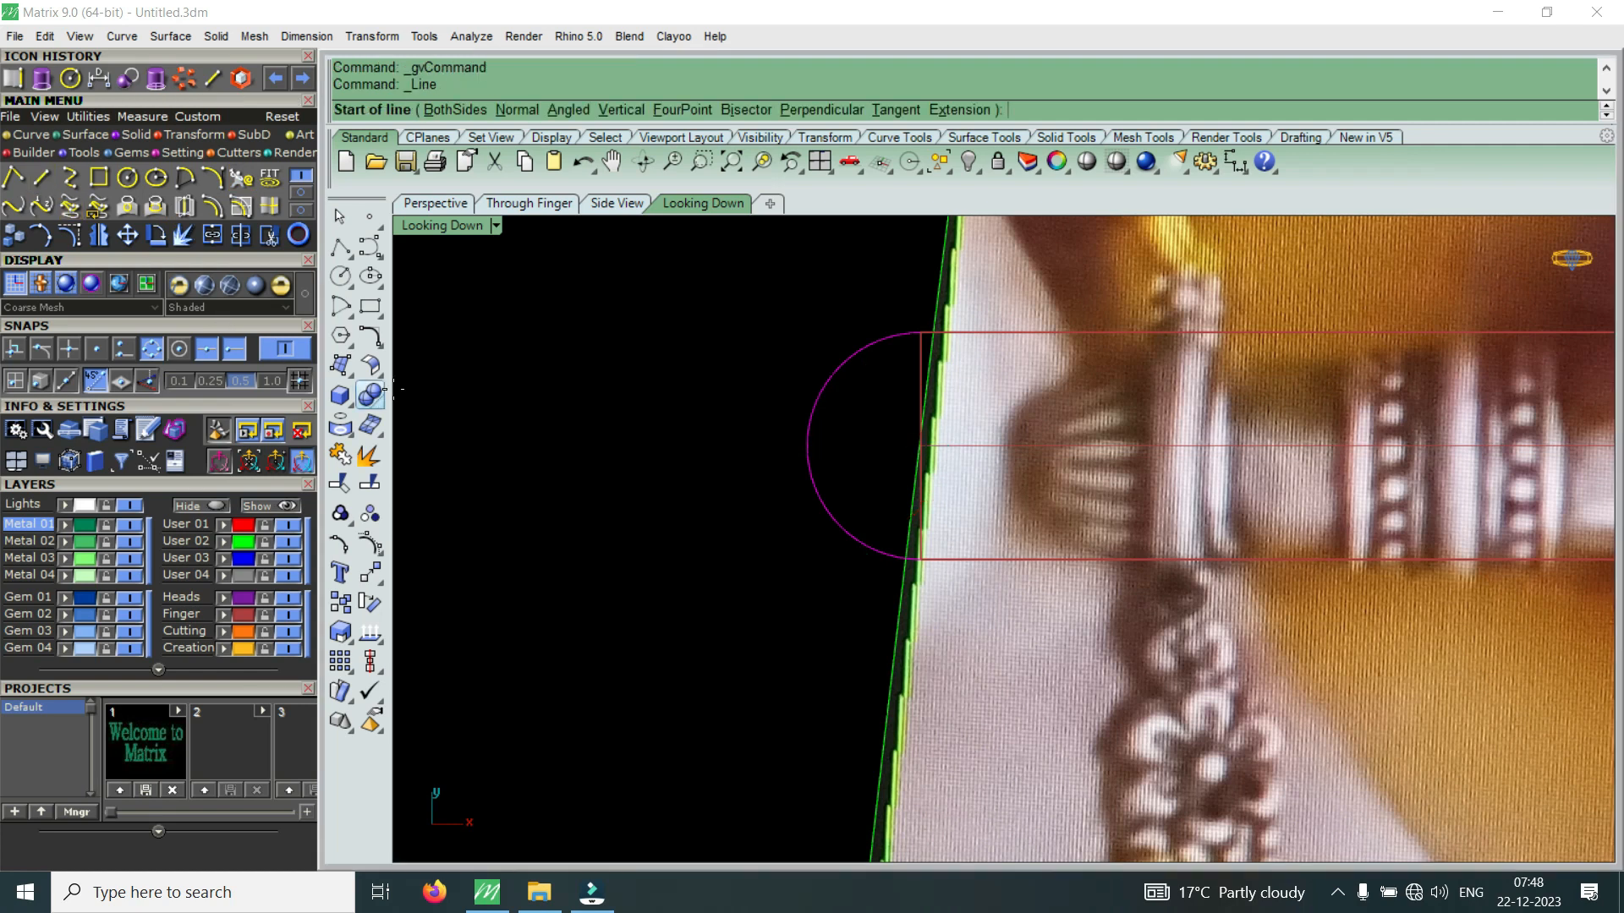
click(806, 445)
scroll(896, 472, up, 5)
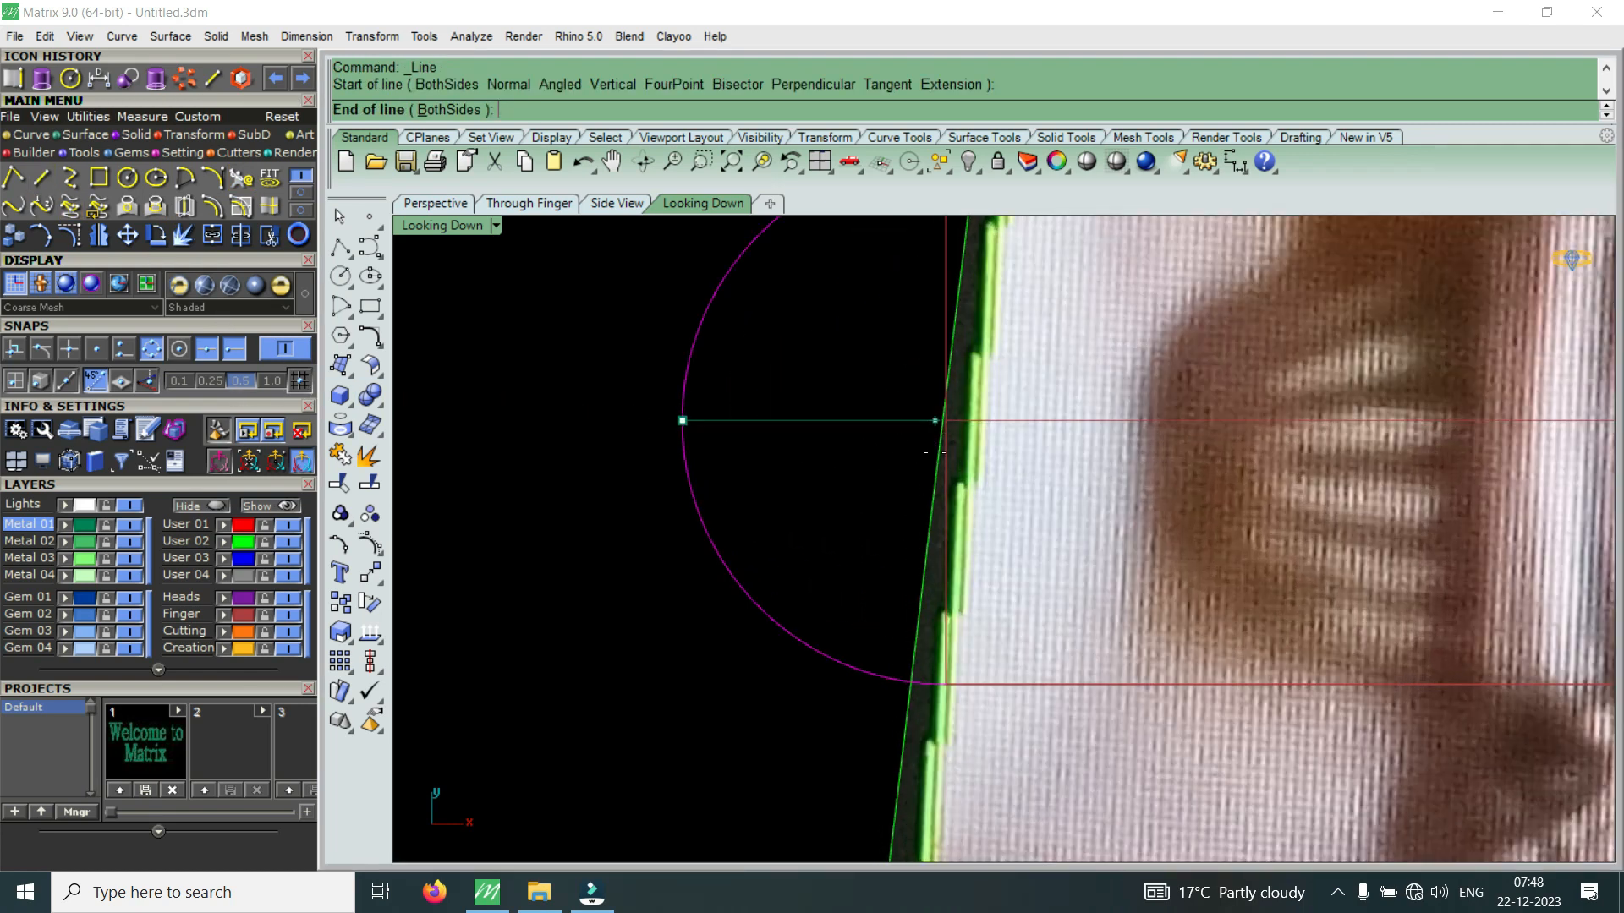
scroll(951, 437, up, 2)
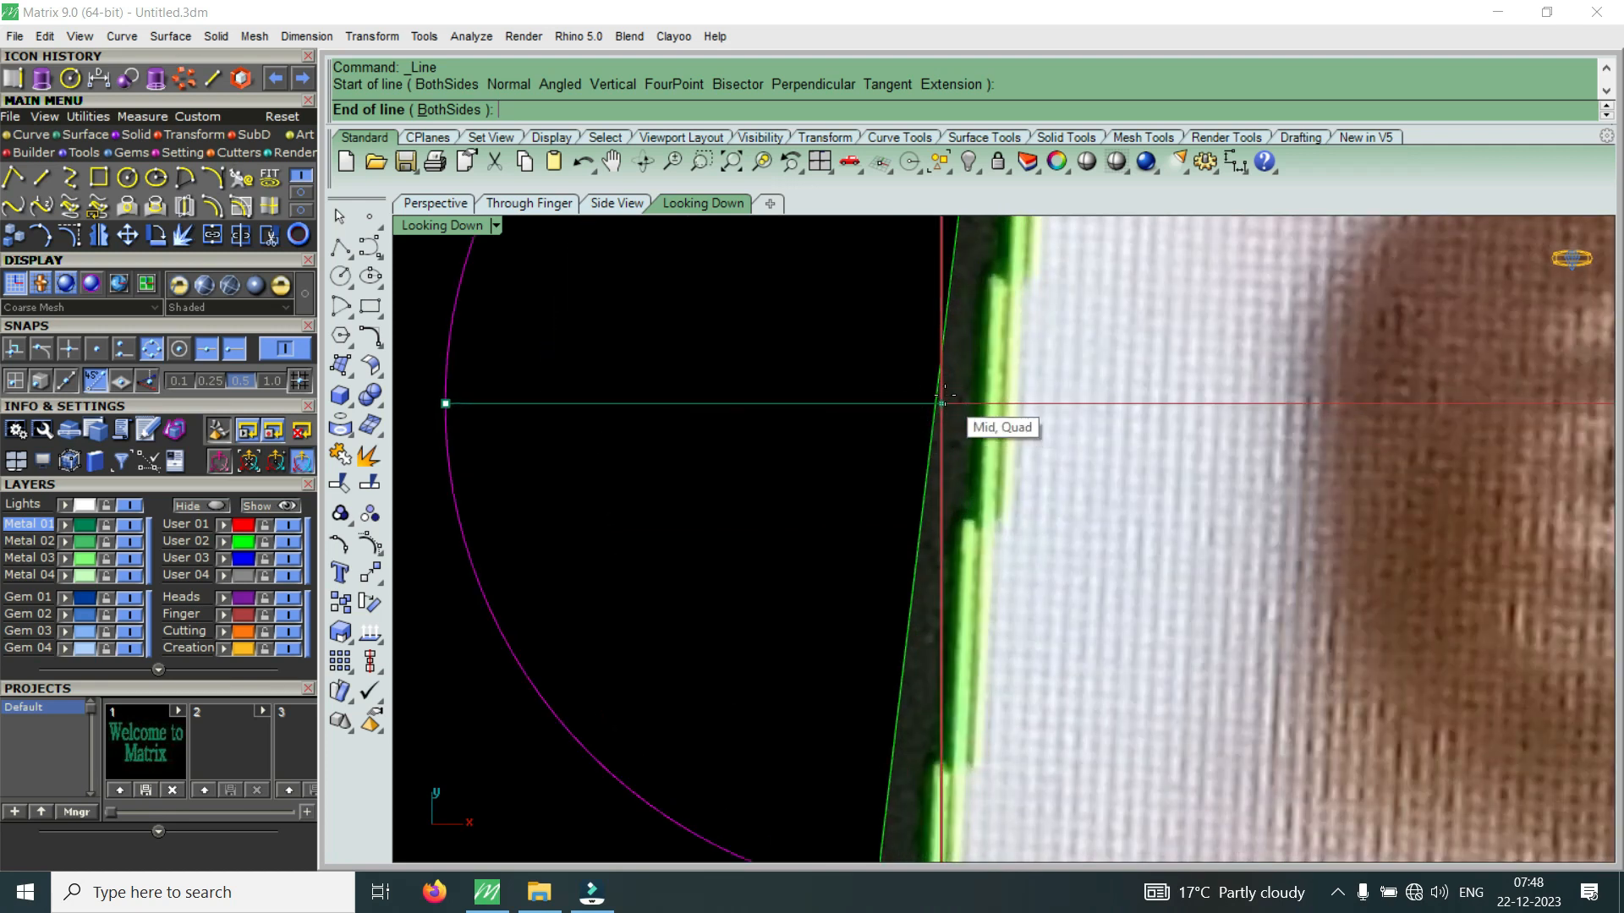
scroll(942, 397, up, 1)
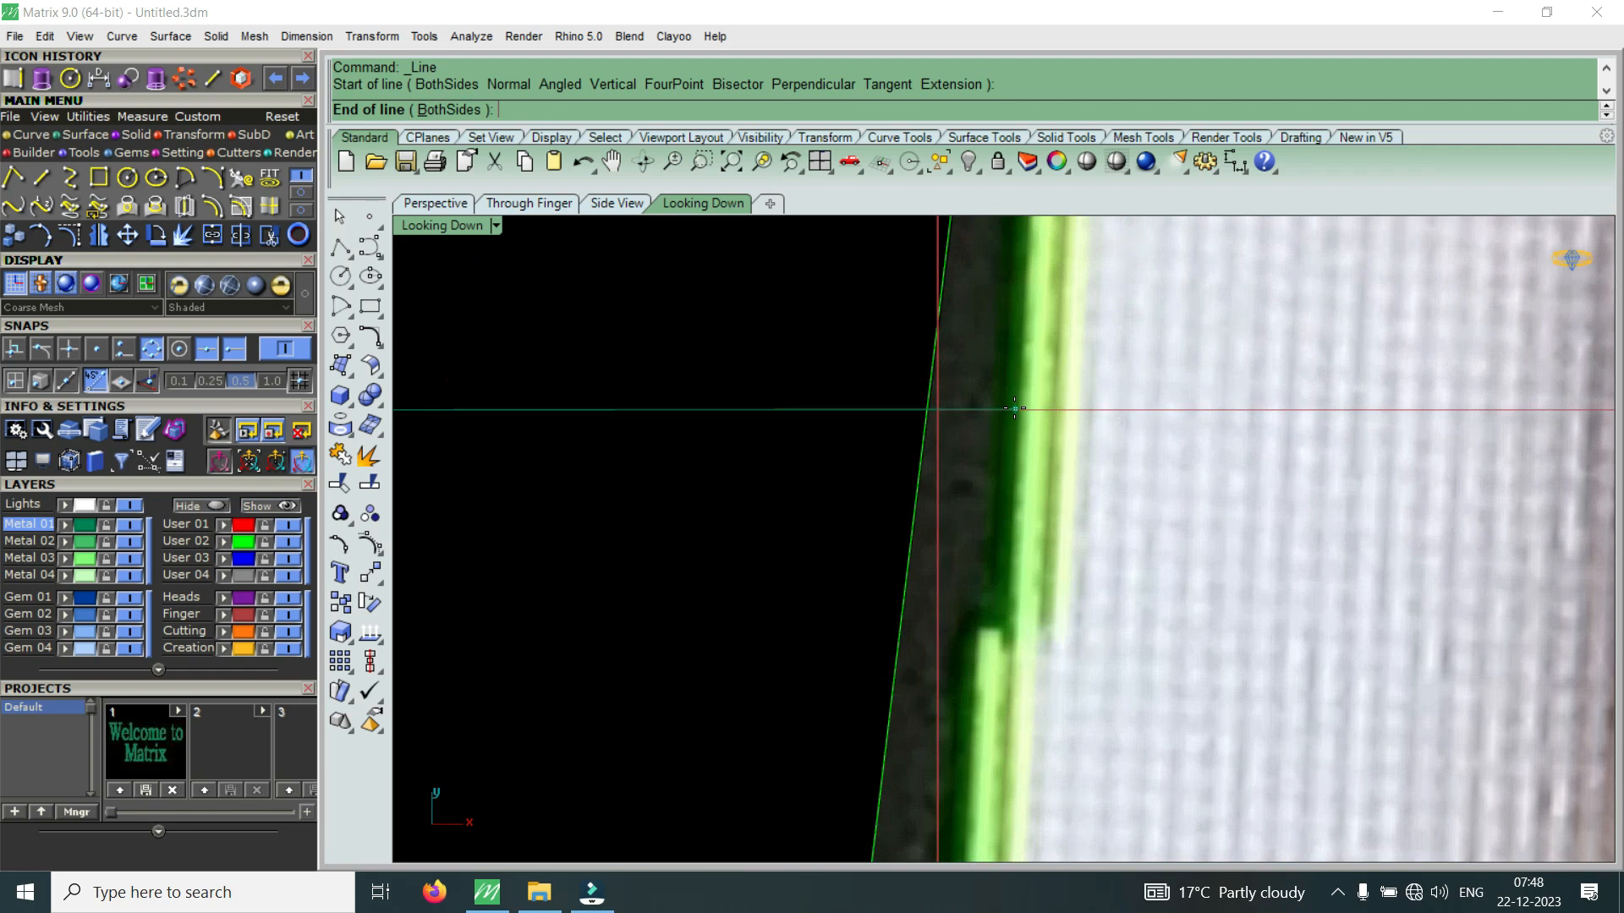
click(1014, 409)
scroll(1014, 408, down, 3)
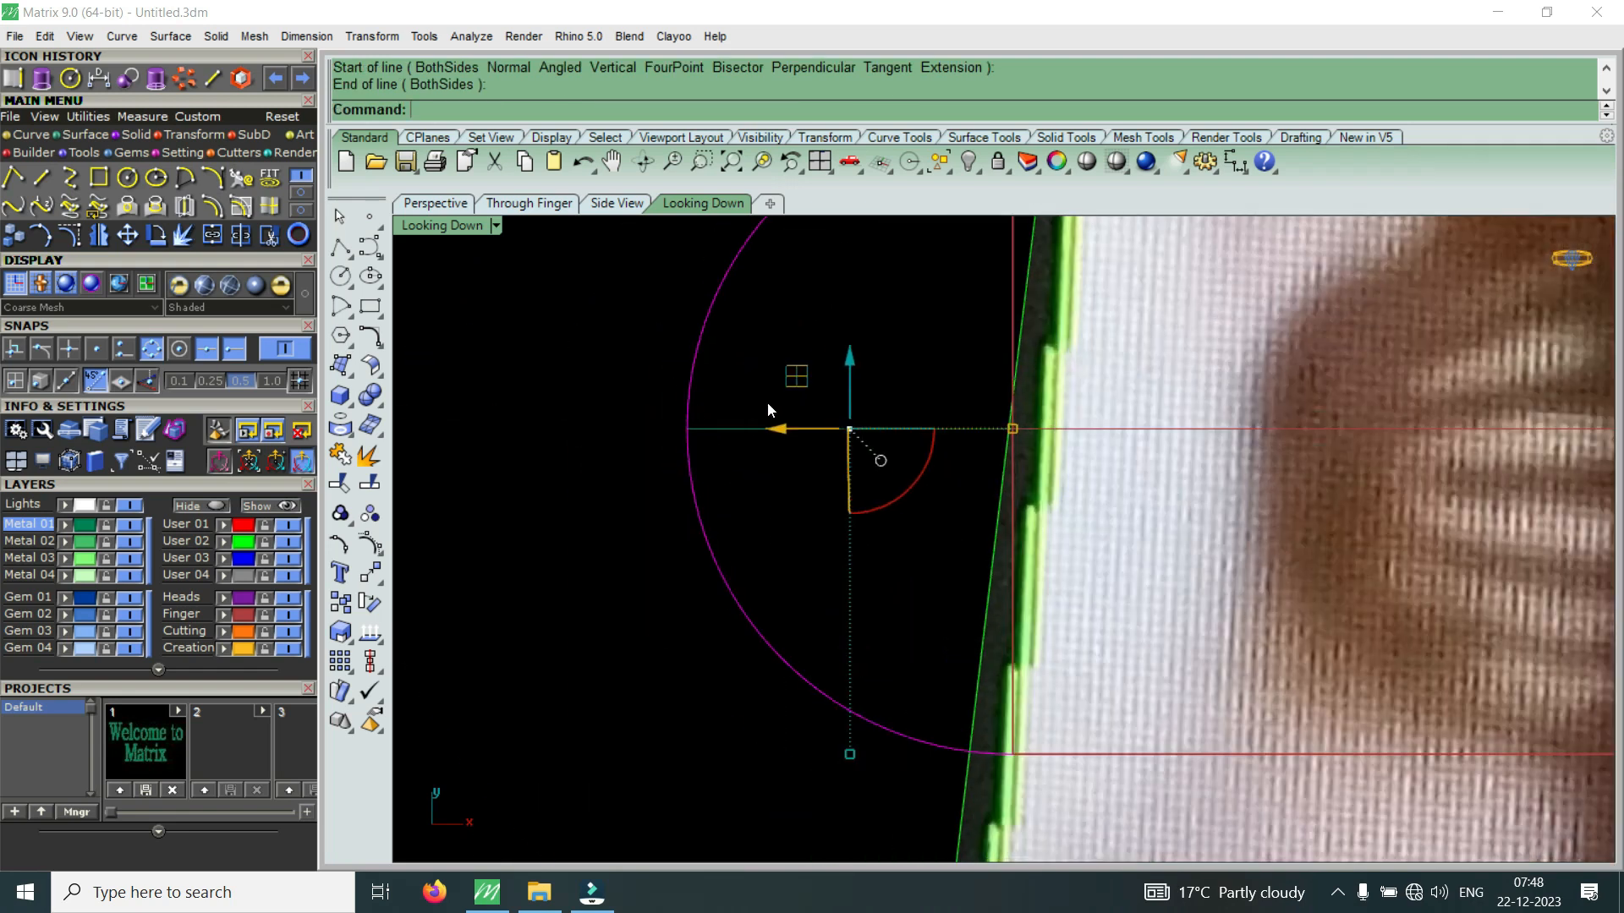
Trim away the lower half of the flat semicircle with the centre line, keeping the upper quarter arc
drag(768, 403, 672, 485)
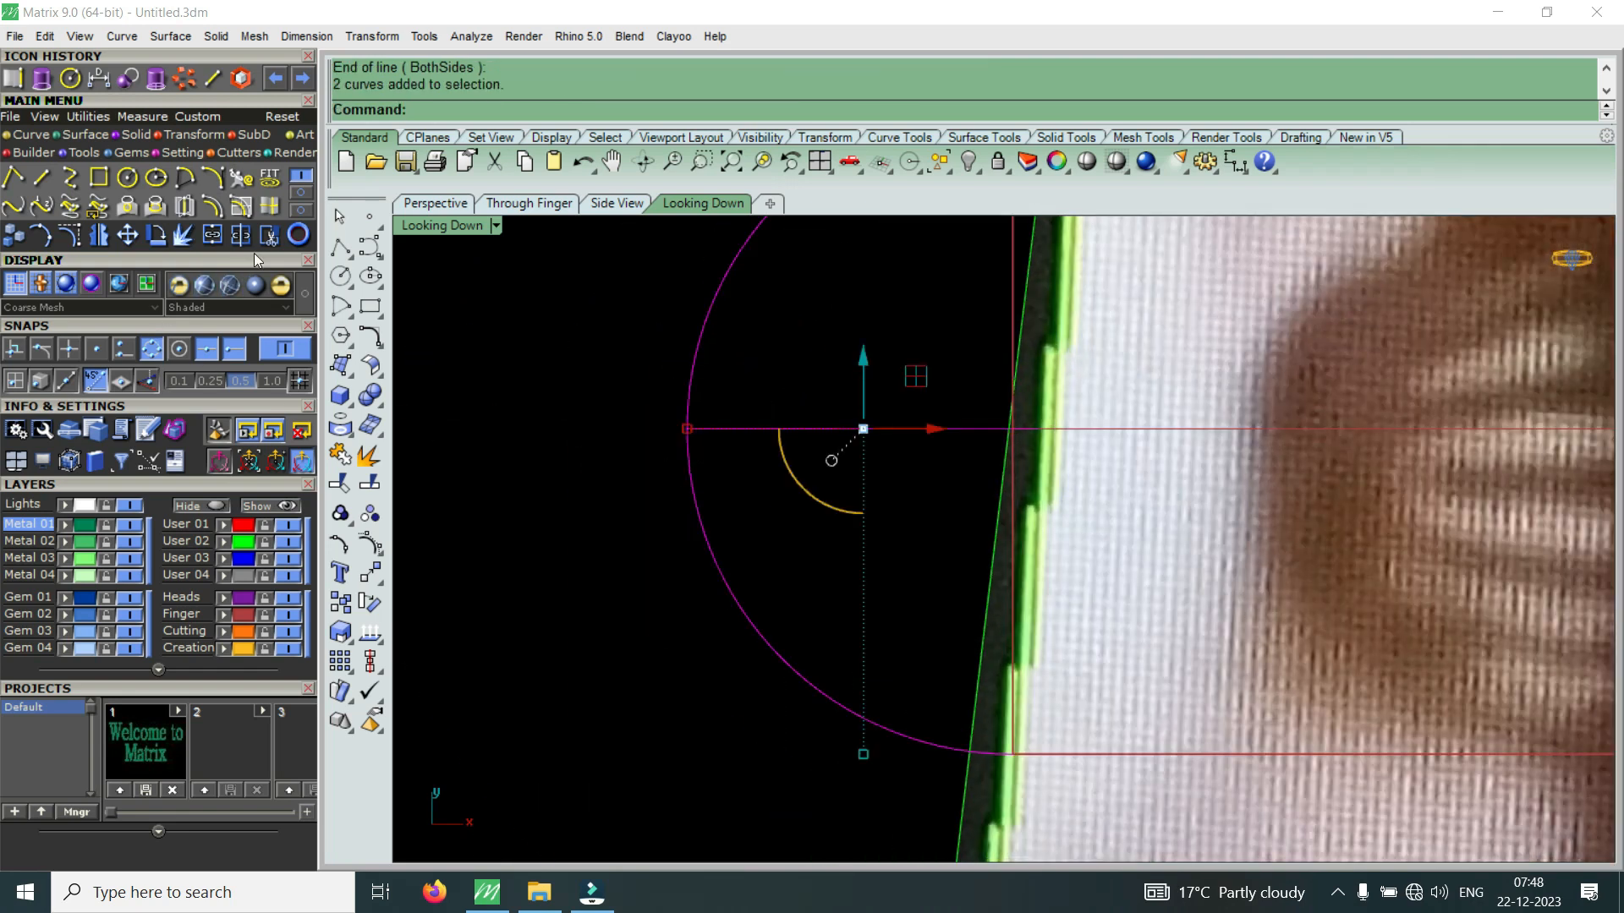
click(271, 237)
drag(688, 511, 674, 515)
scroll(674, 515, down, 6)
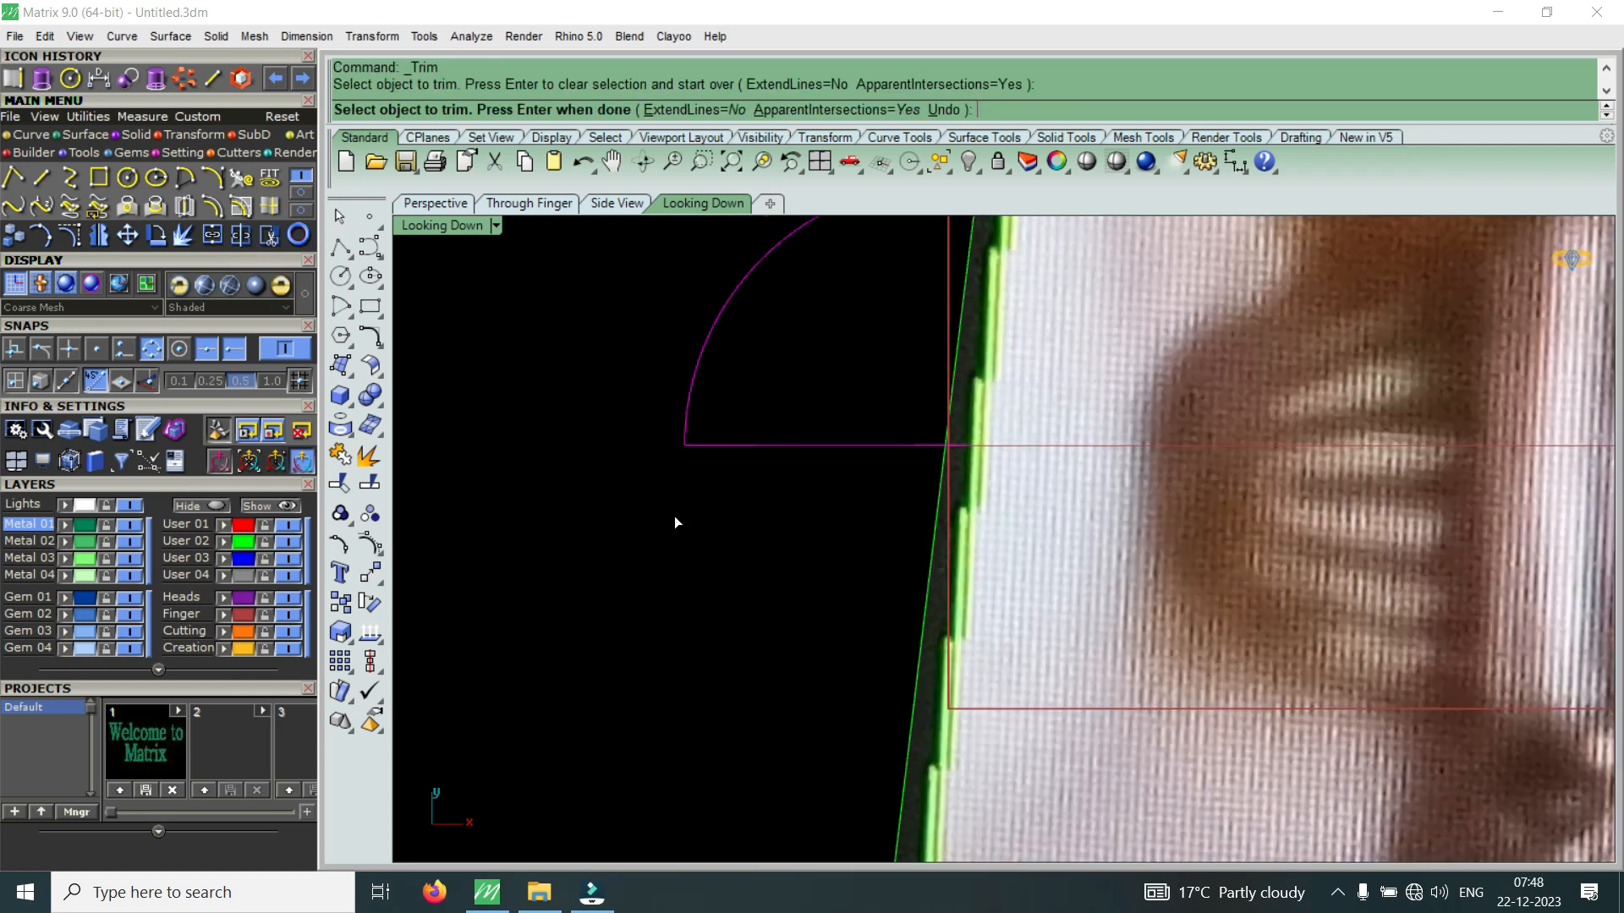
Try to revolve the quarter arc through 360 degrees around the centre line in the Looking Down view
right_click(701, 416)
text(Re)
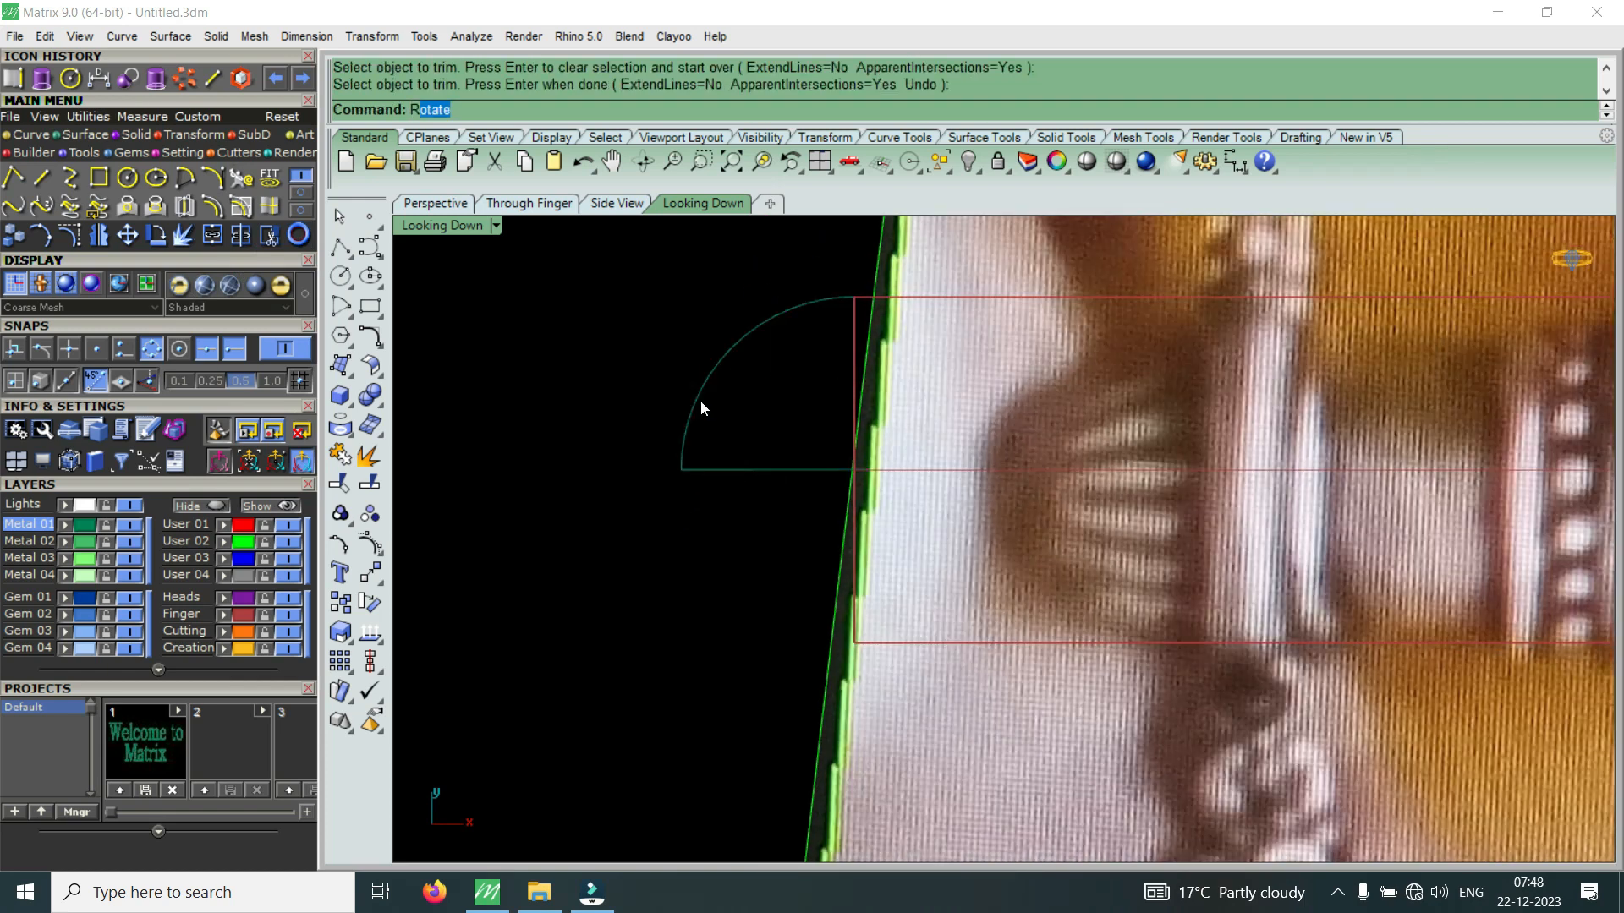
key(Escape)
text(Rectangl)
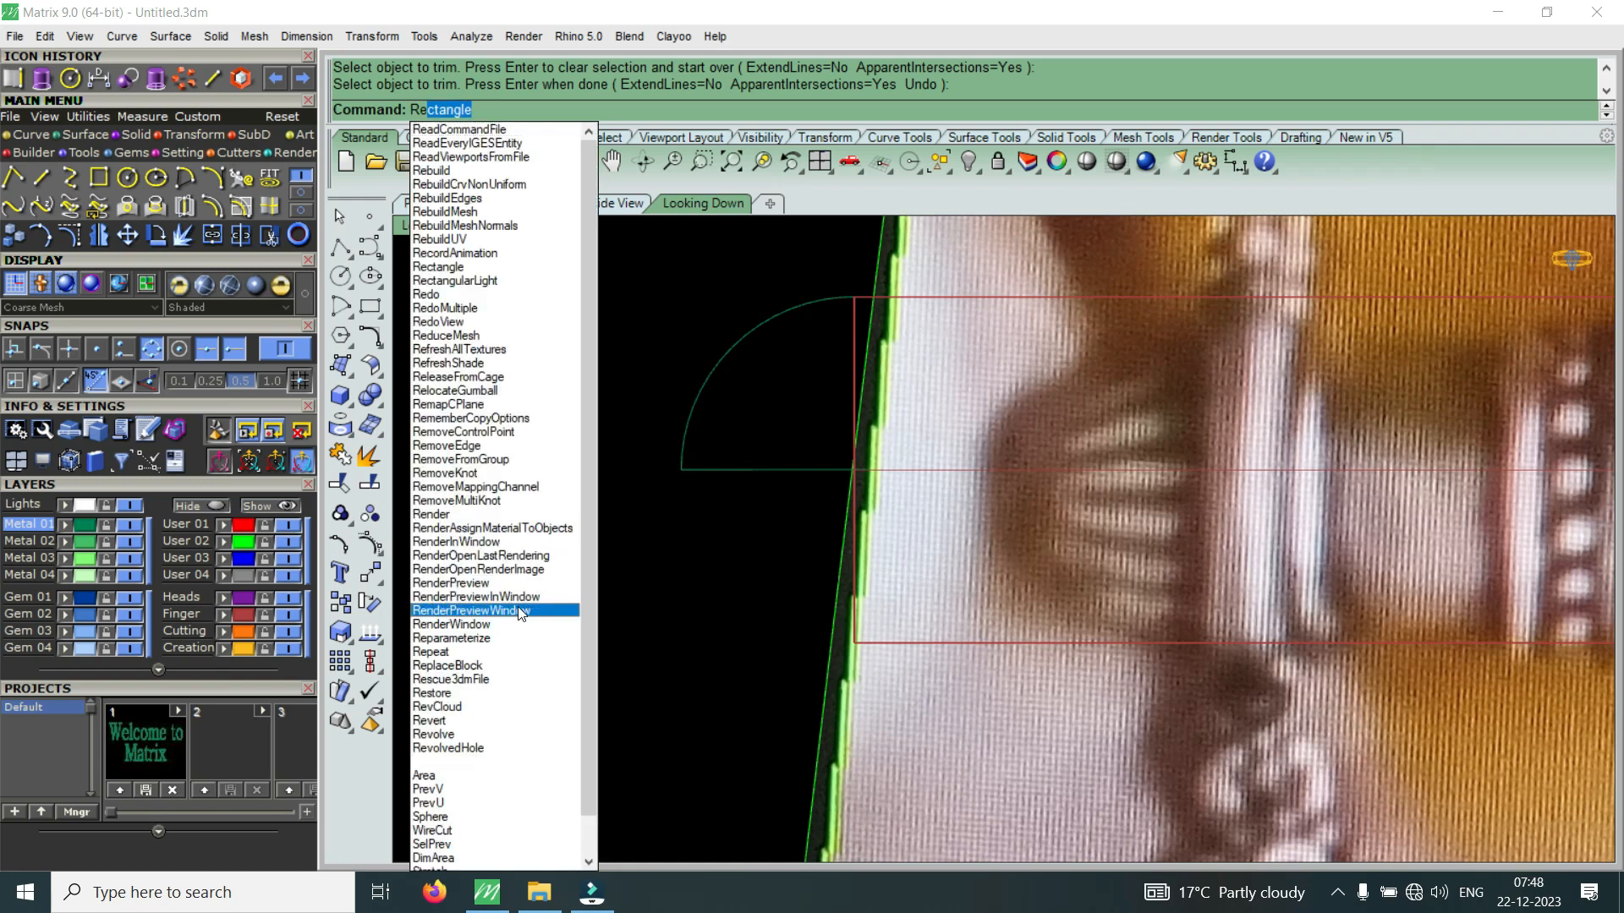
scroll(529, 710, down, 1)
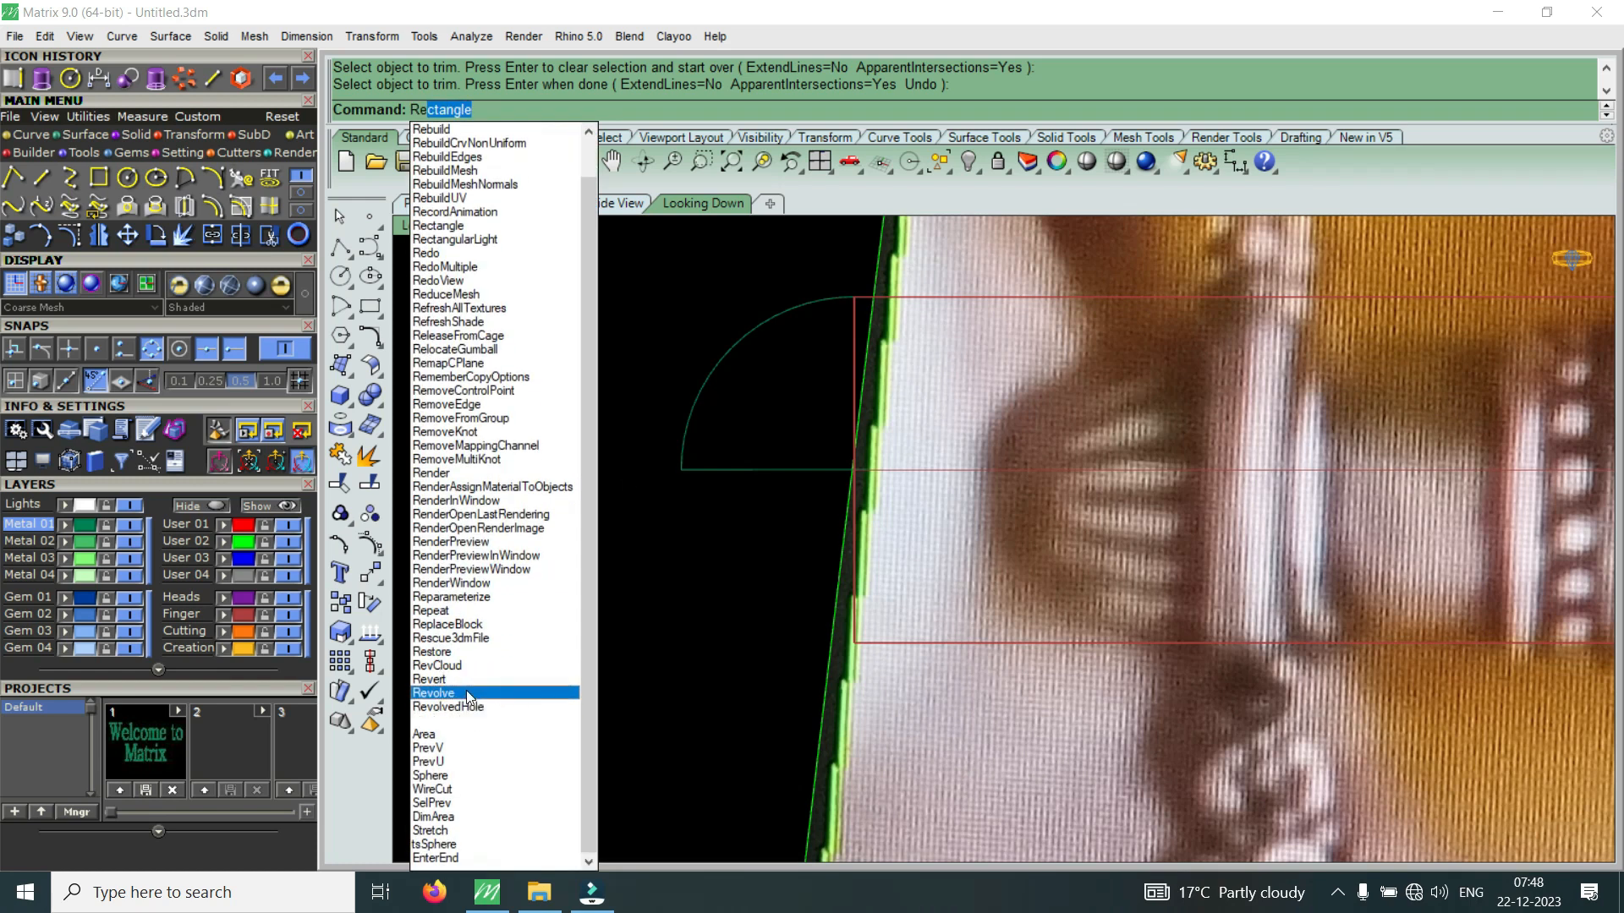
click(468, 694)
click(700, 412)
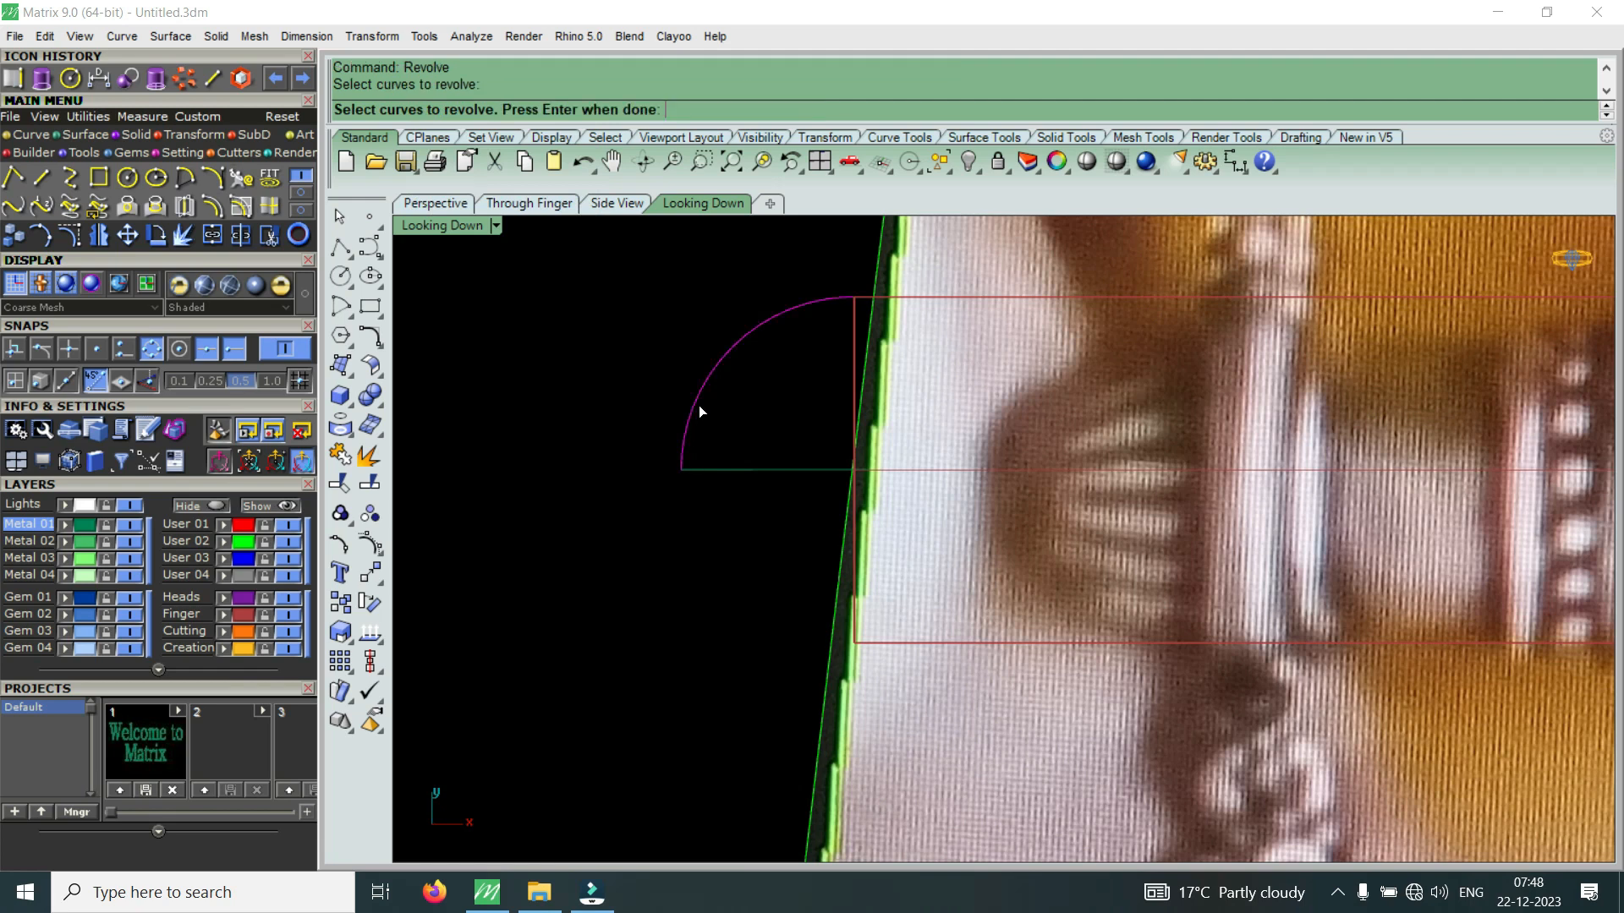
key(Return)
click(682, 470)
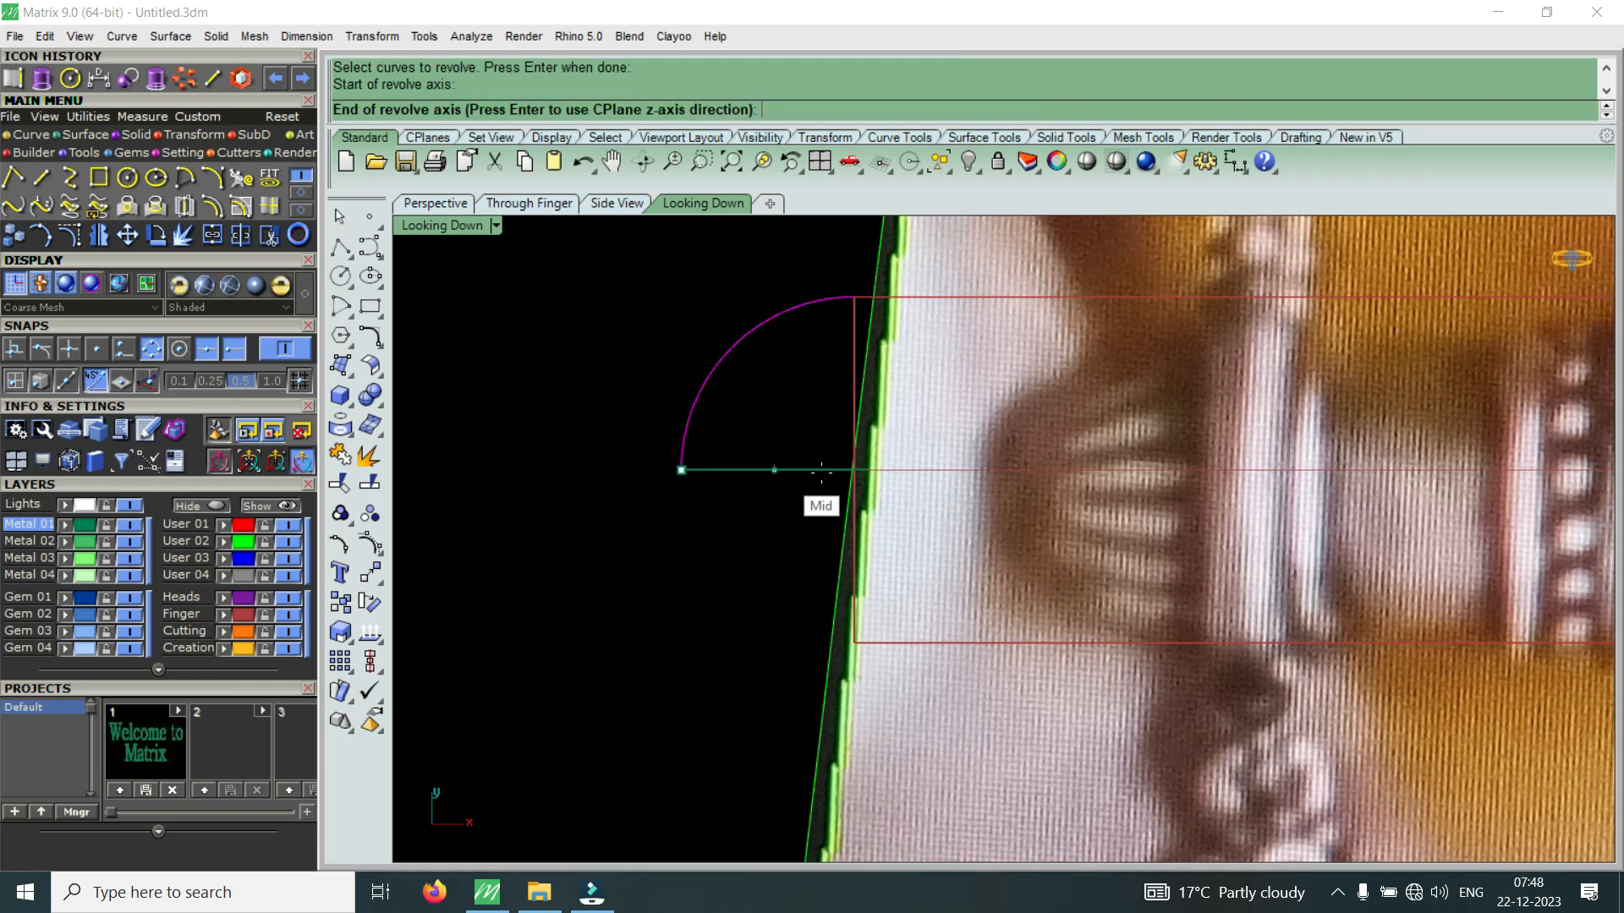
click(874, 471)
key(Return)
key(Return)
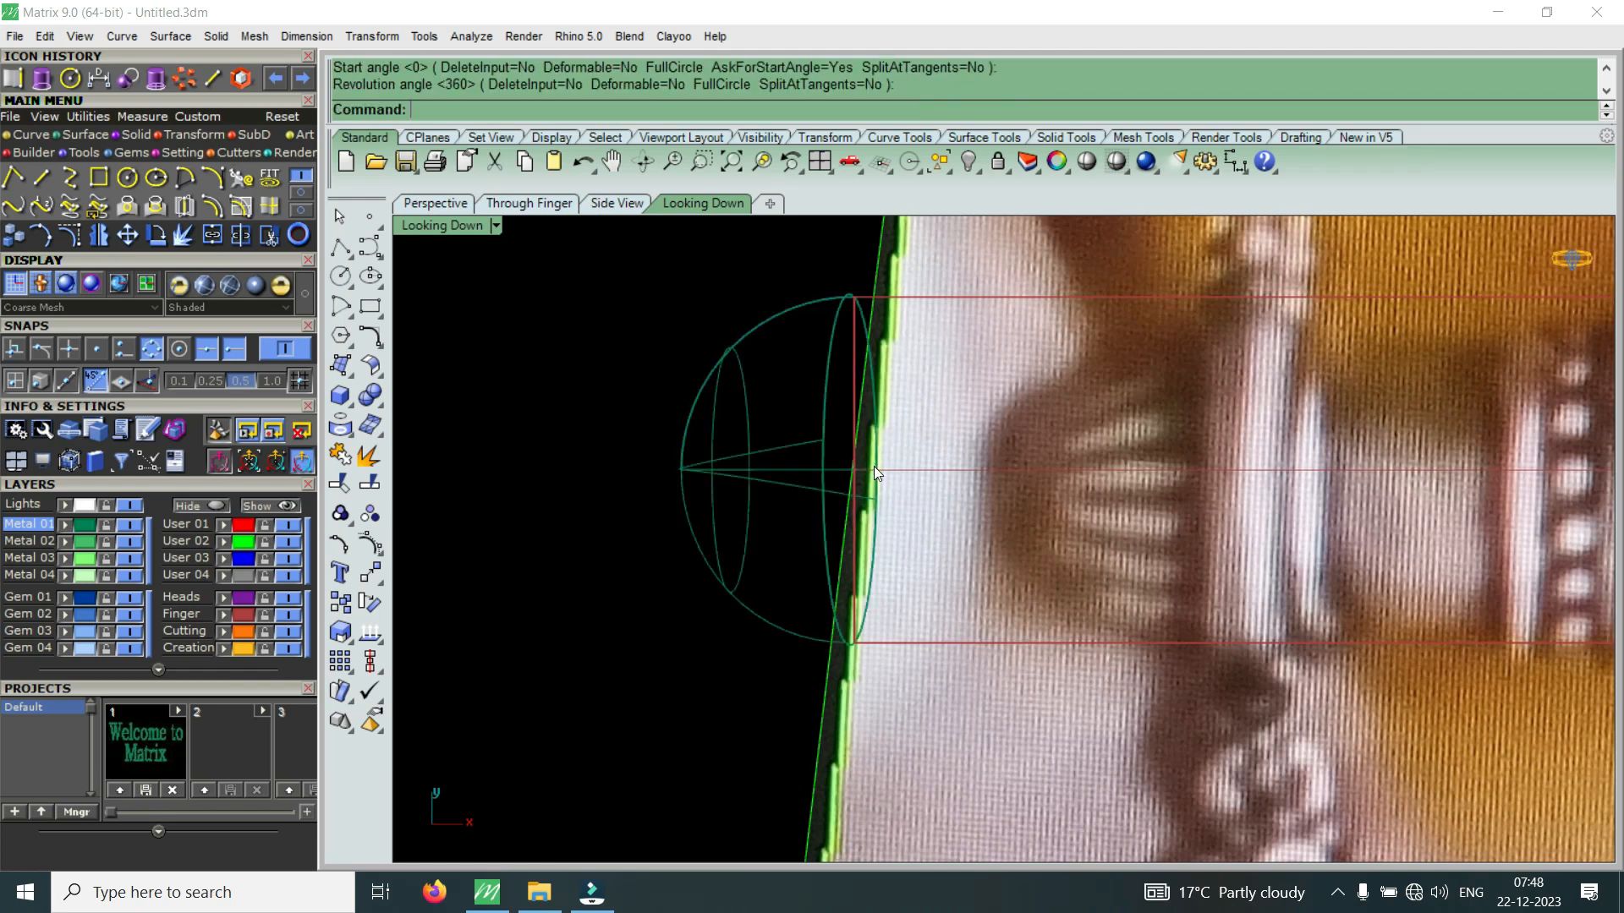
key(ctrl+z)
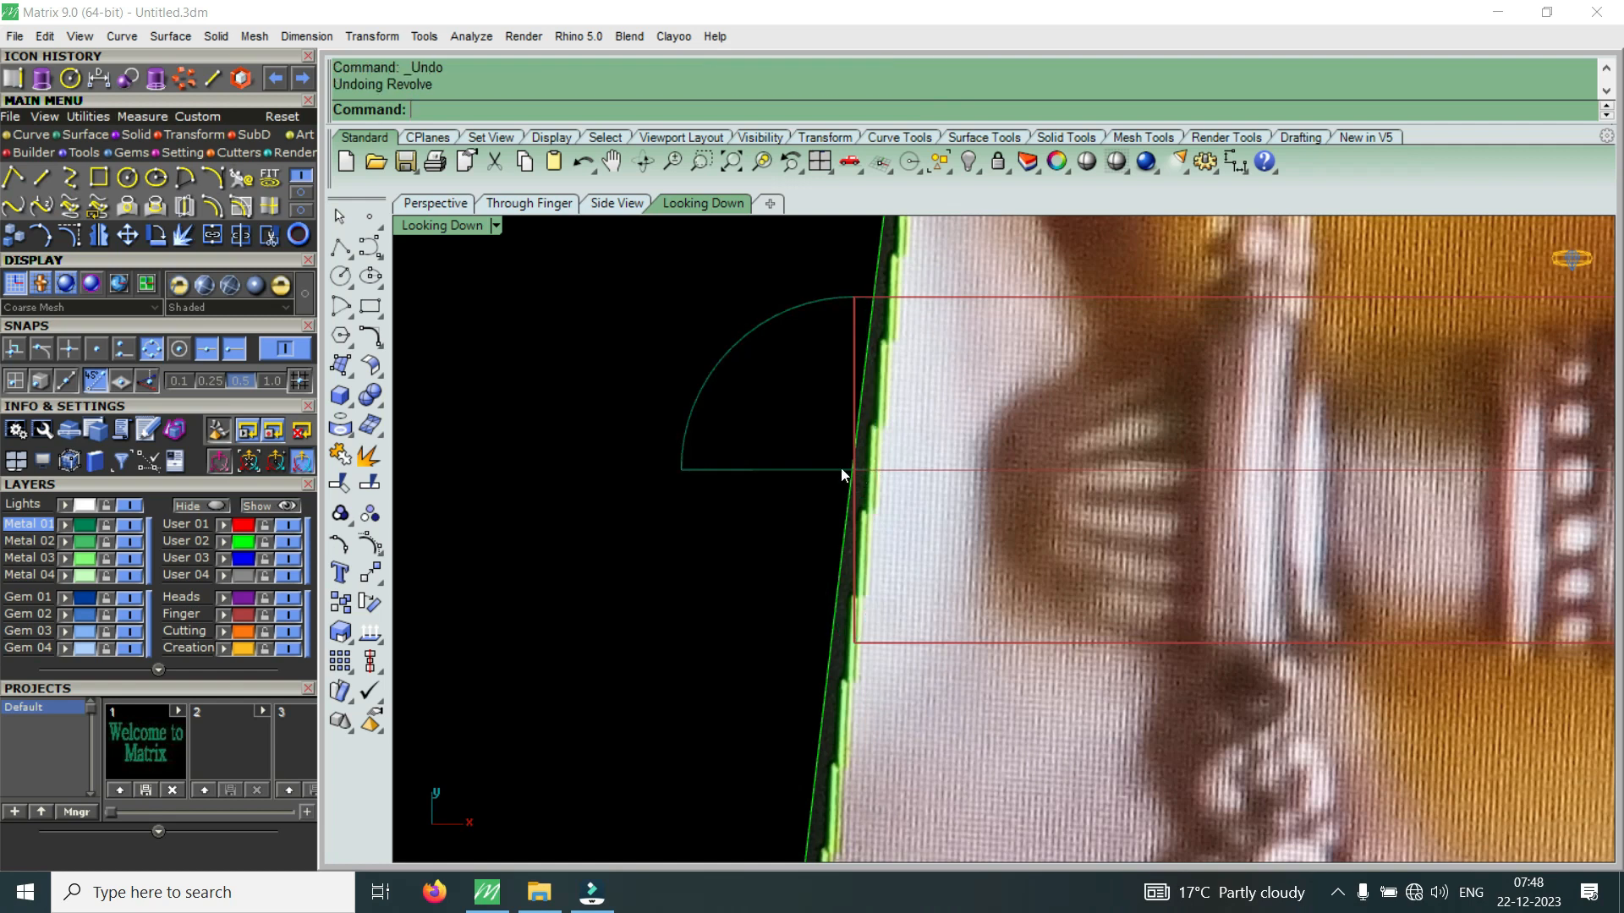
Restore the four-view layout and delete the slanted centre line below the quarter arc
double_click(452, 225)
right_drag(1011, 347, 1310, 388)
click(1309, 394)
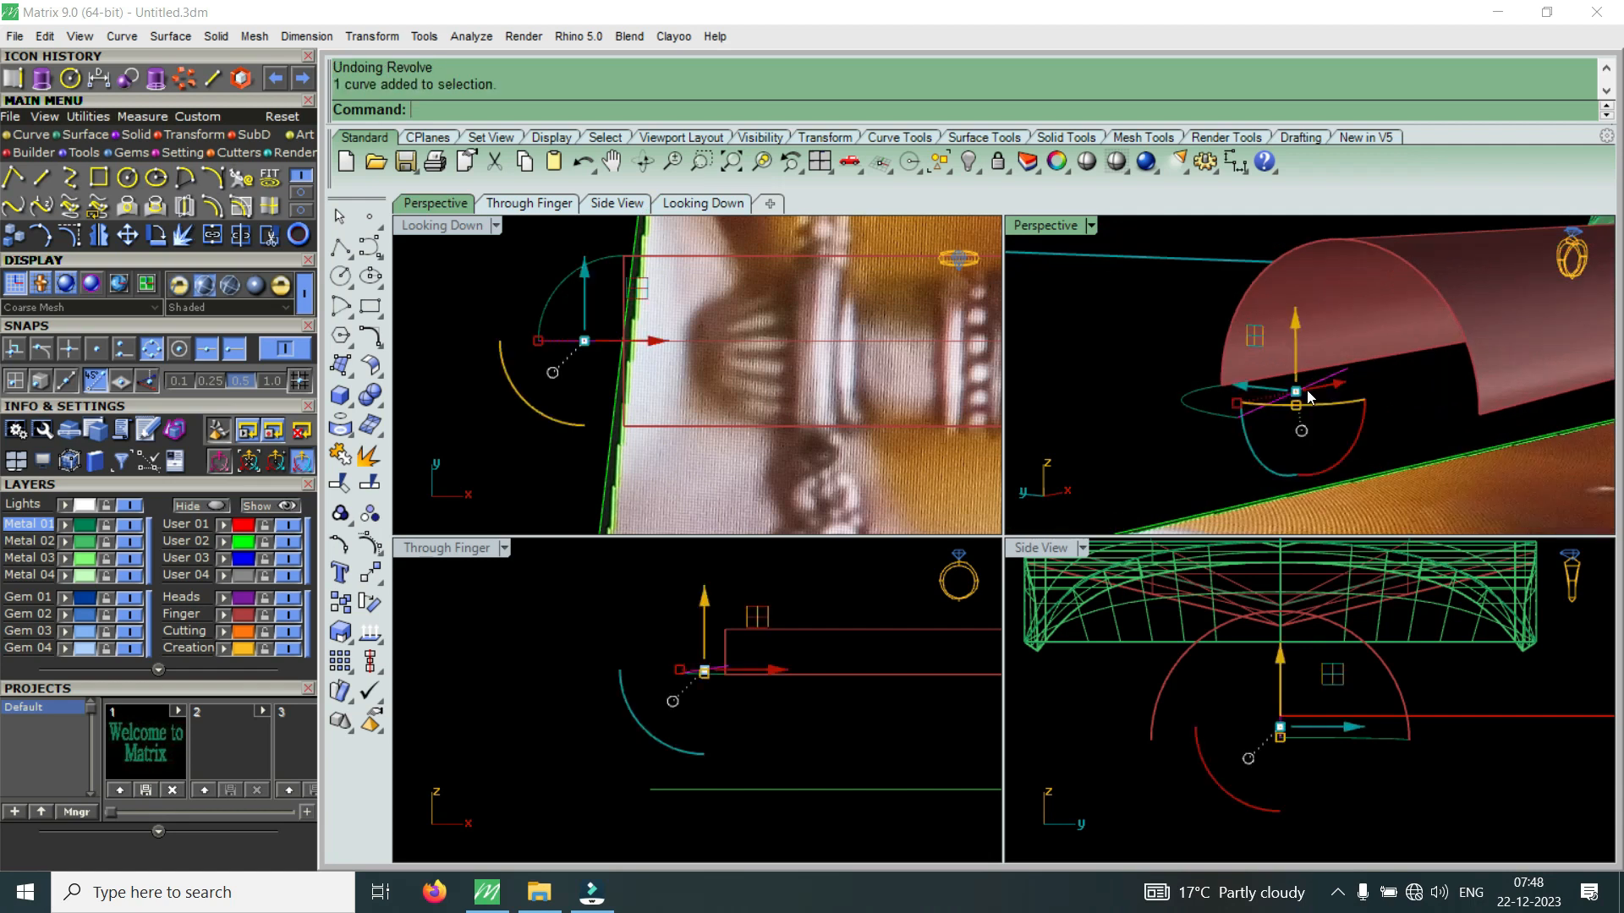
key(Delete)
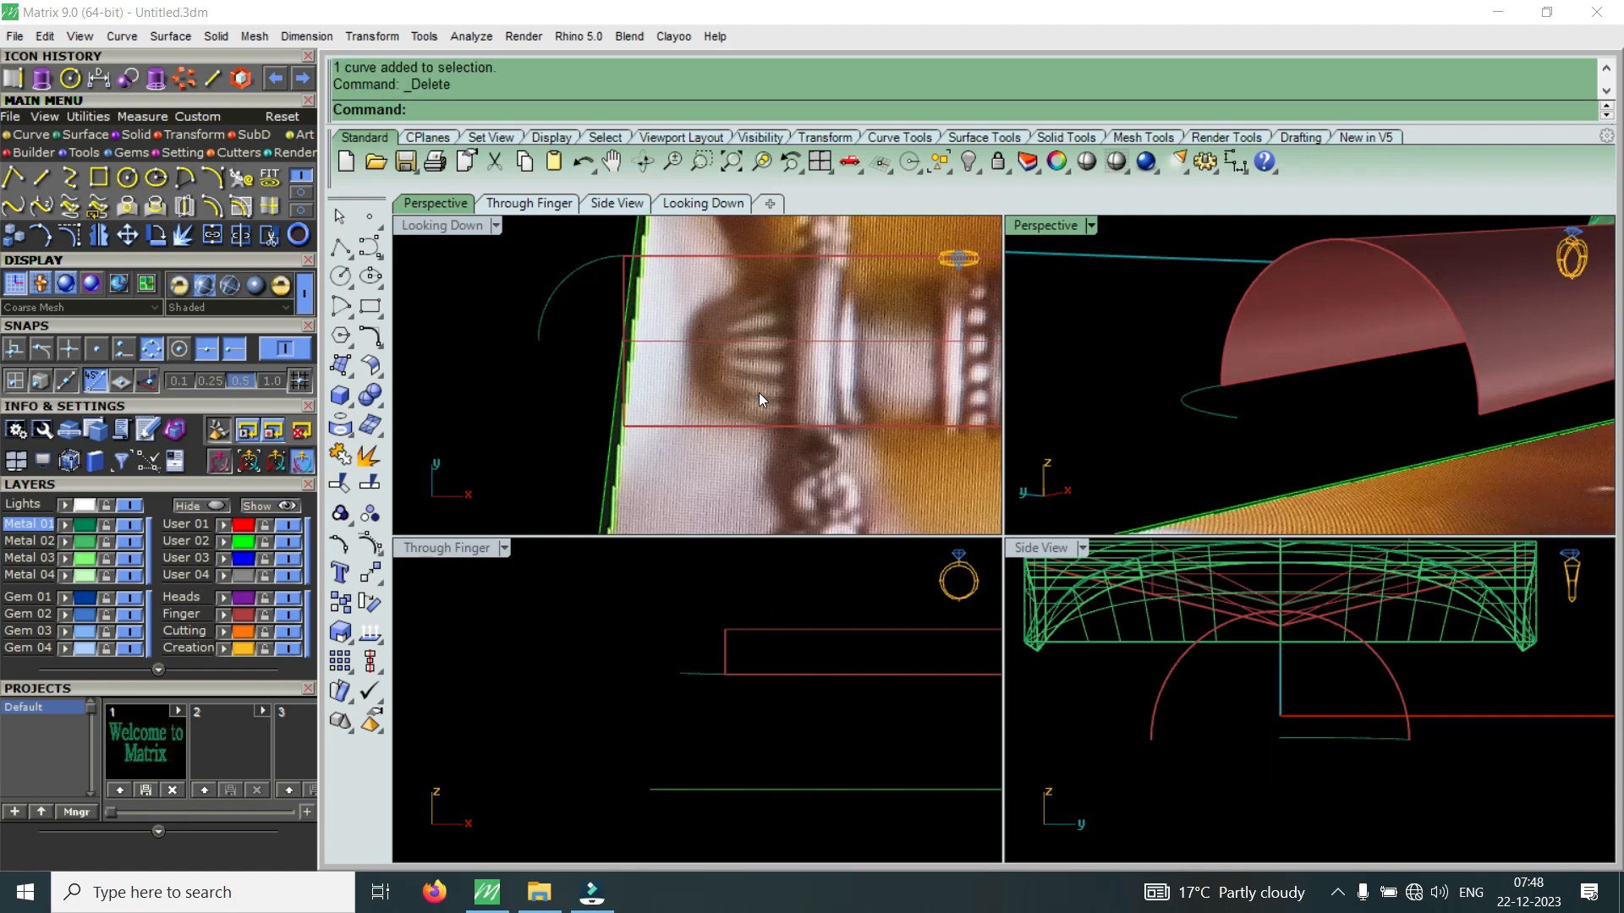
Try to draw an axis line from the quarter arc's outer tip to just past the bar's end in the Through Finger view
click(40, 177)
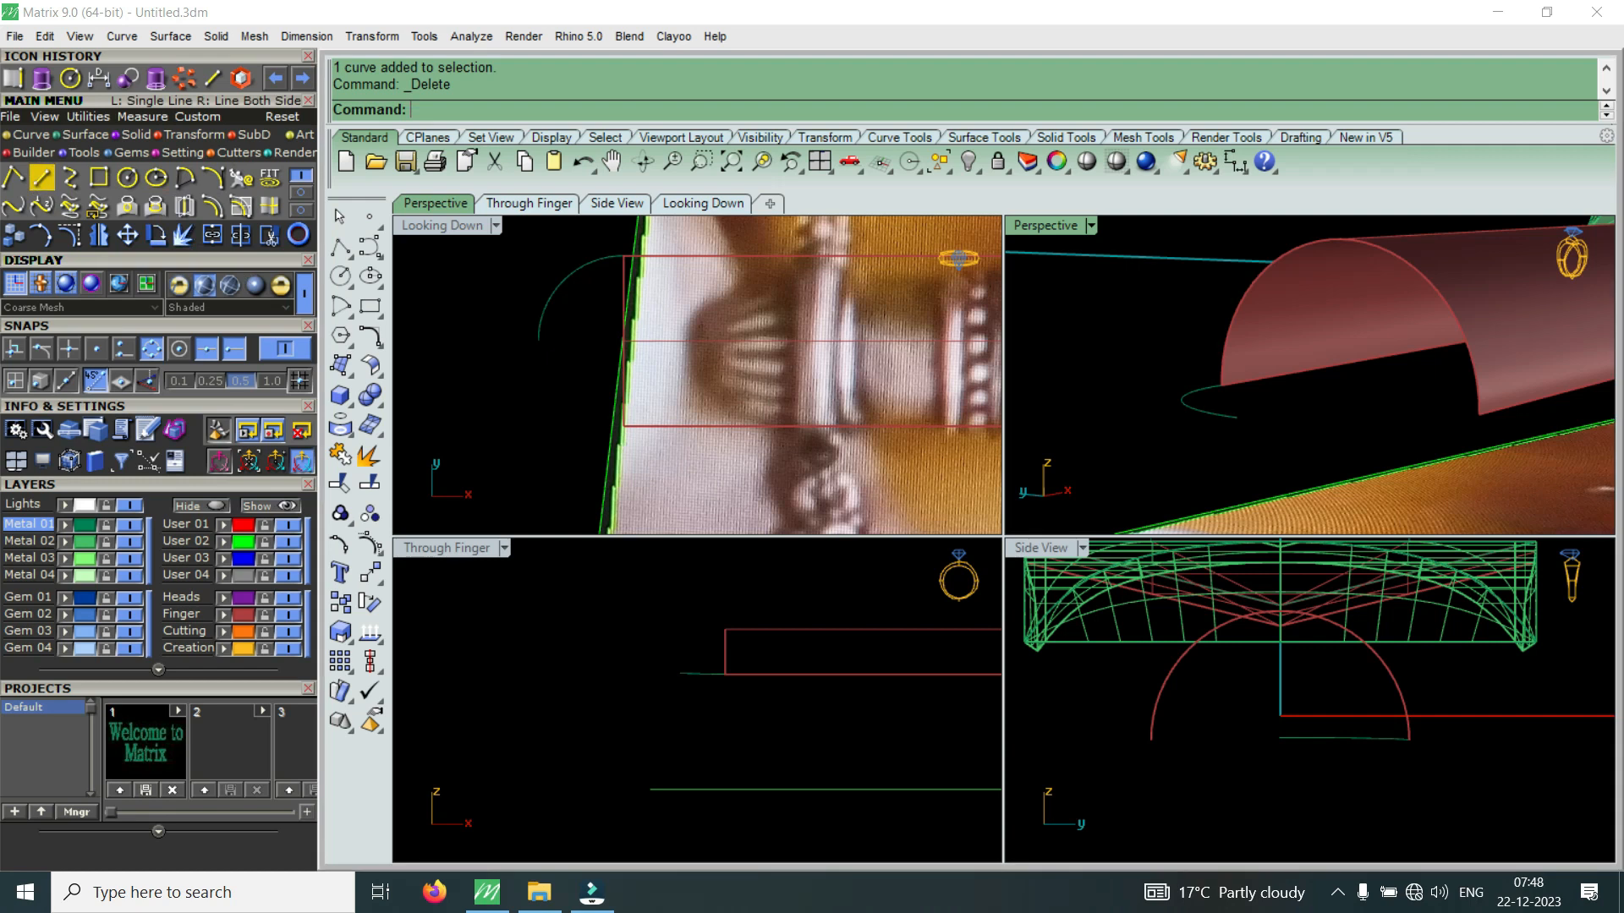
click(538, 341)
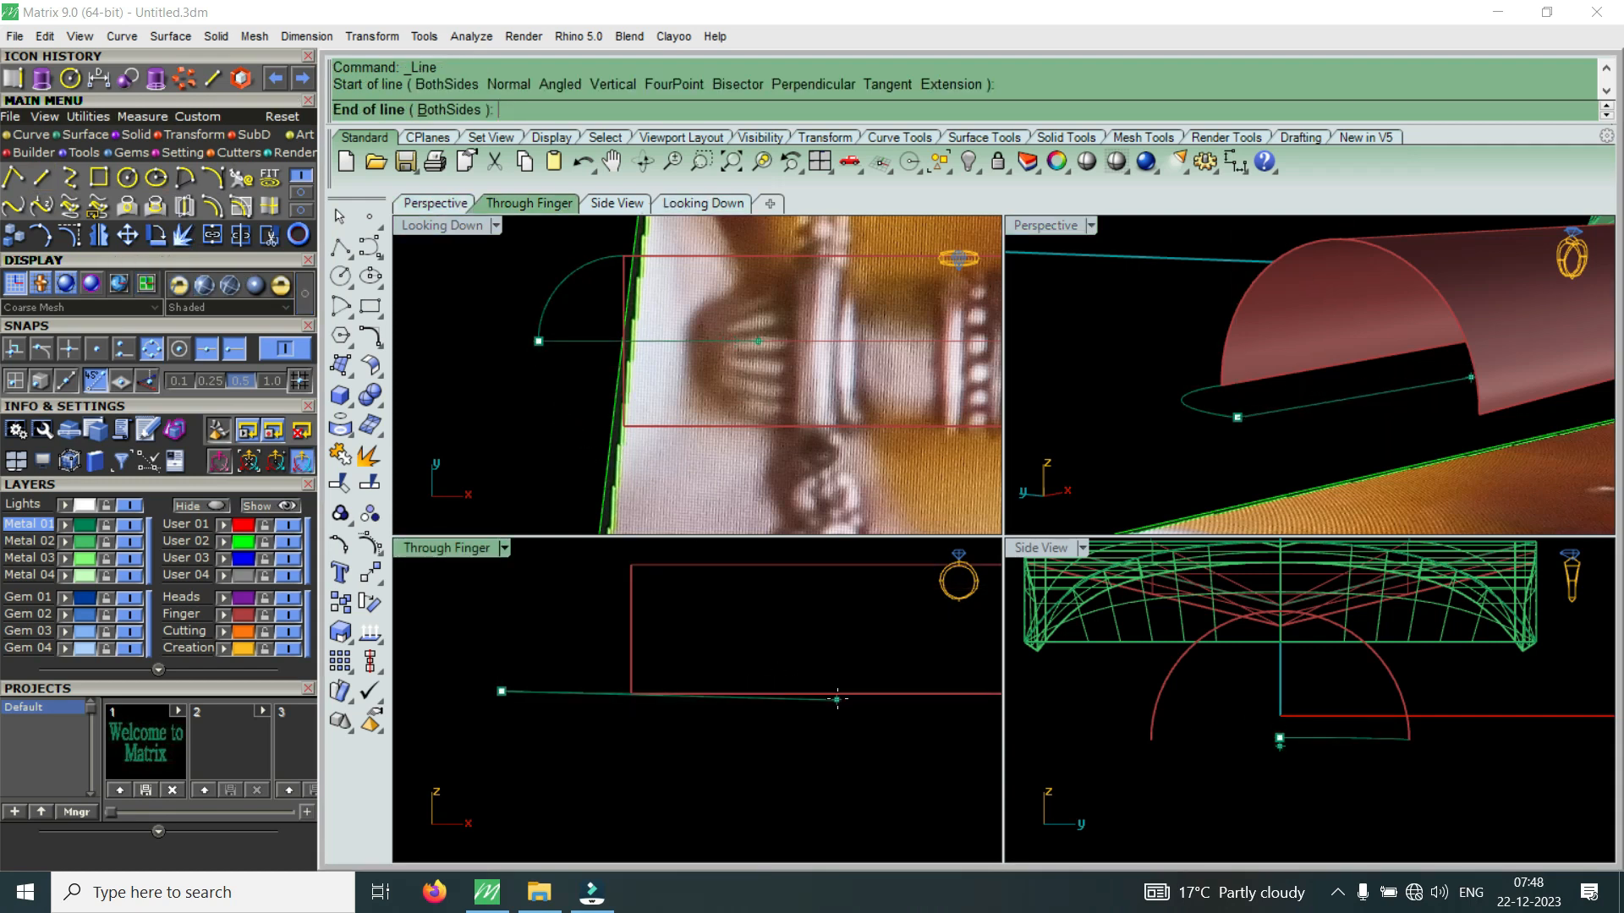
scroll(535, 690, up, 3)
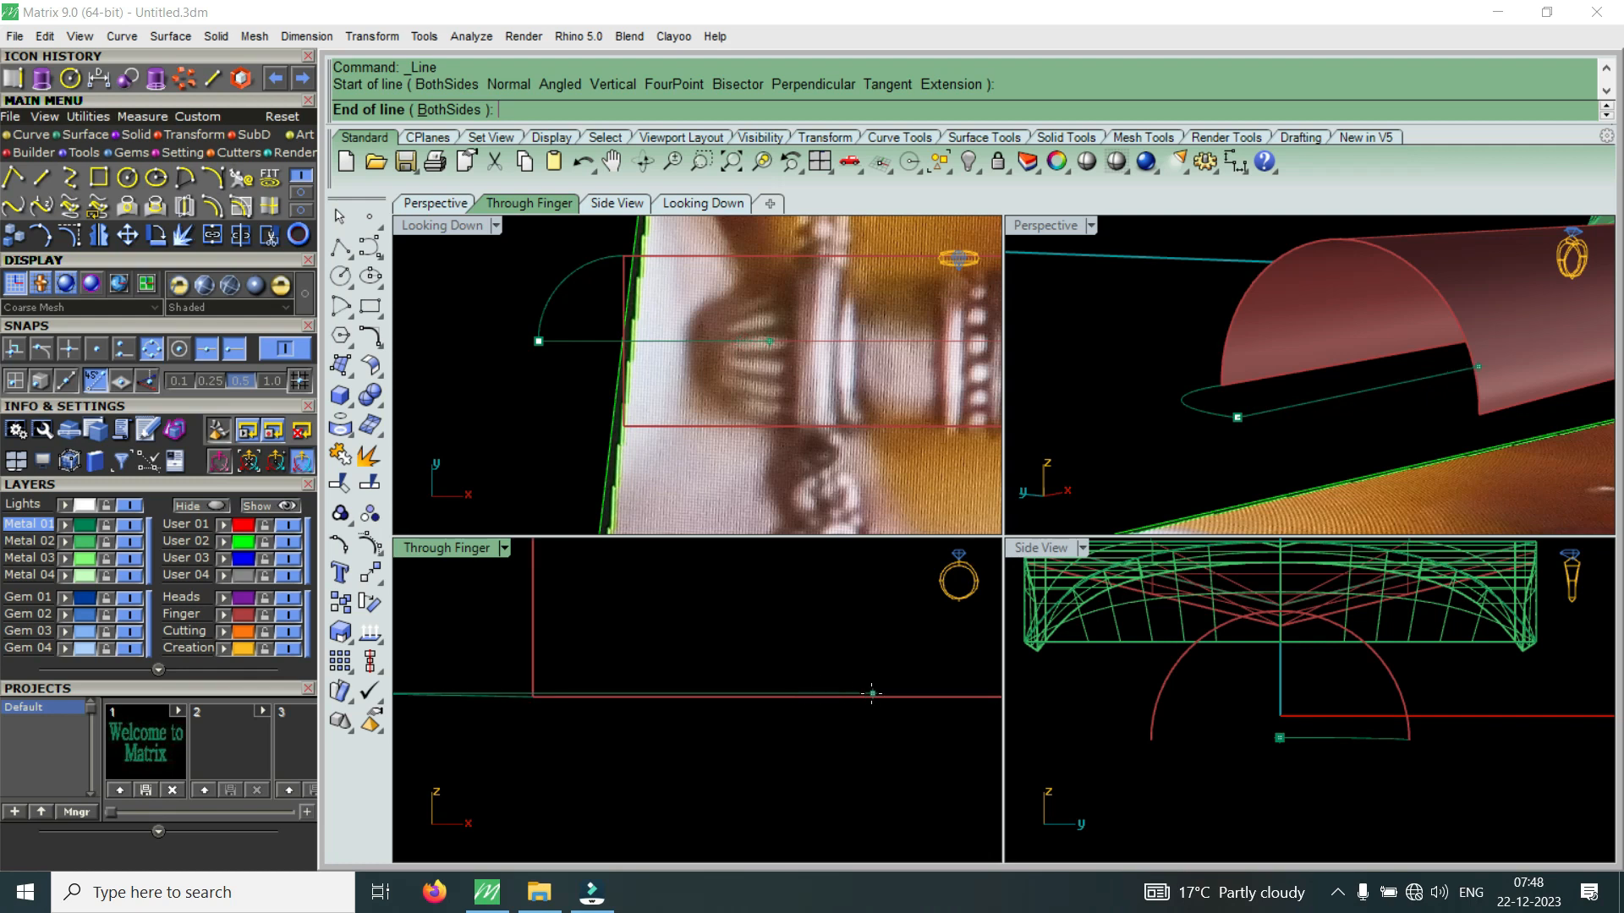
scroll(672, 692, up, 6)
scroll(920, 700, down, 8)
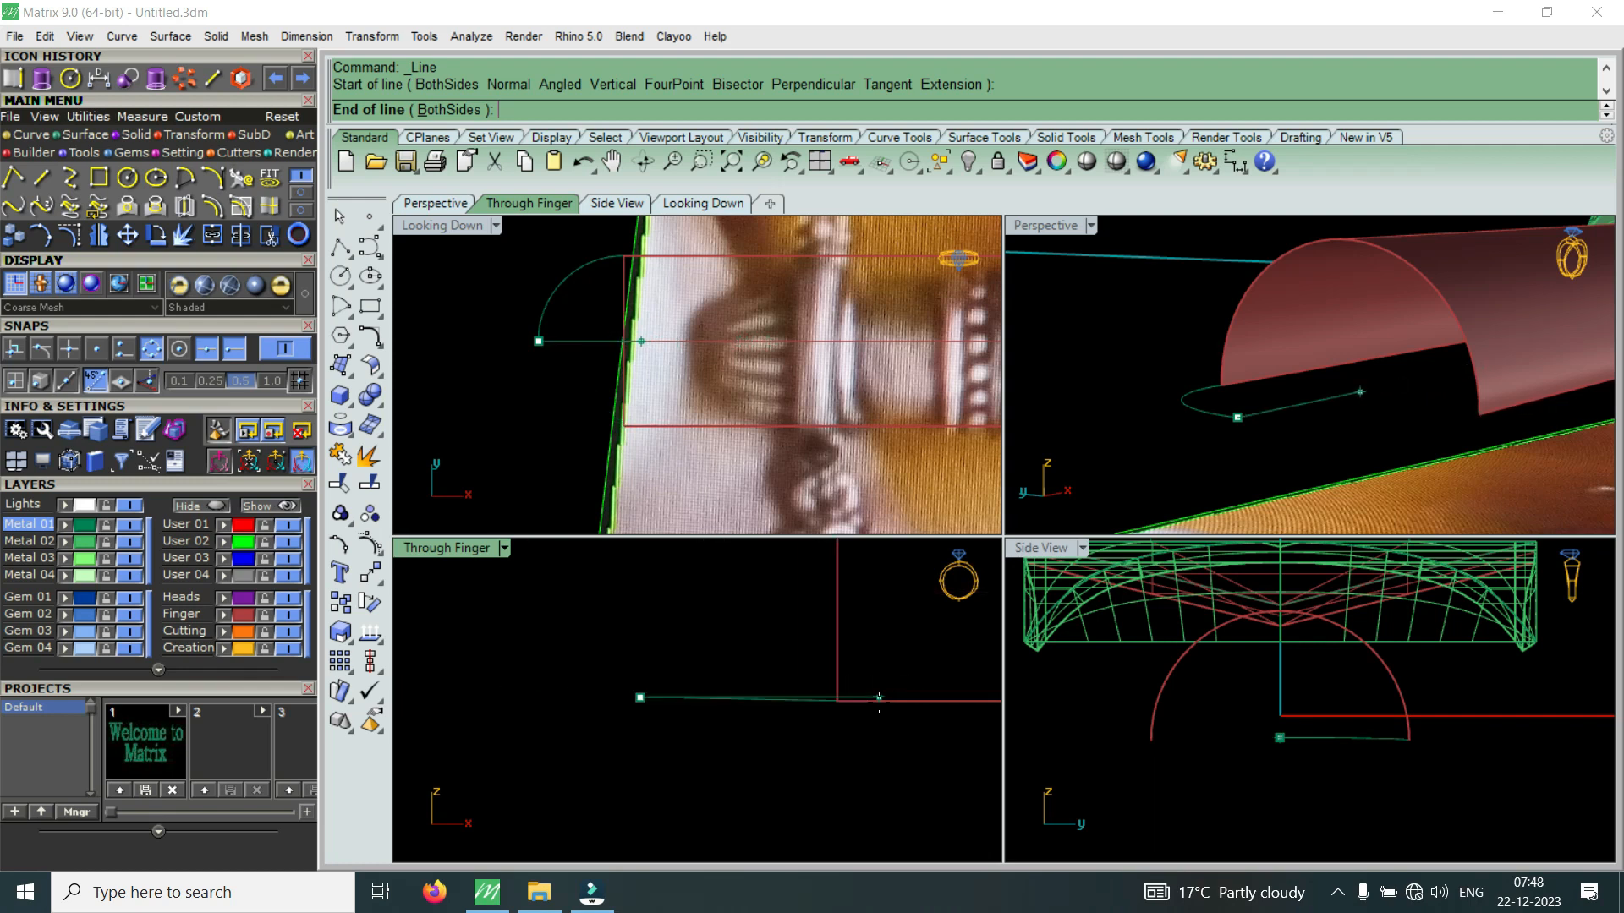
click(879, 698)
scroll(825, 692, up, 3)
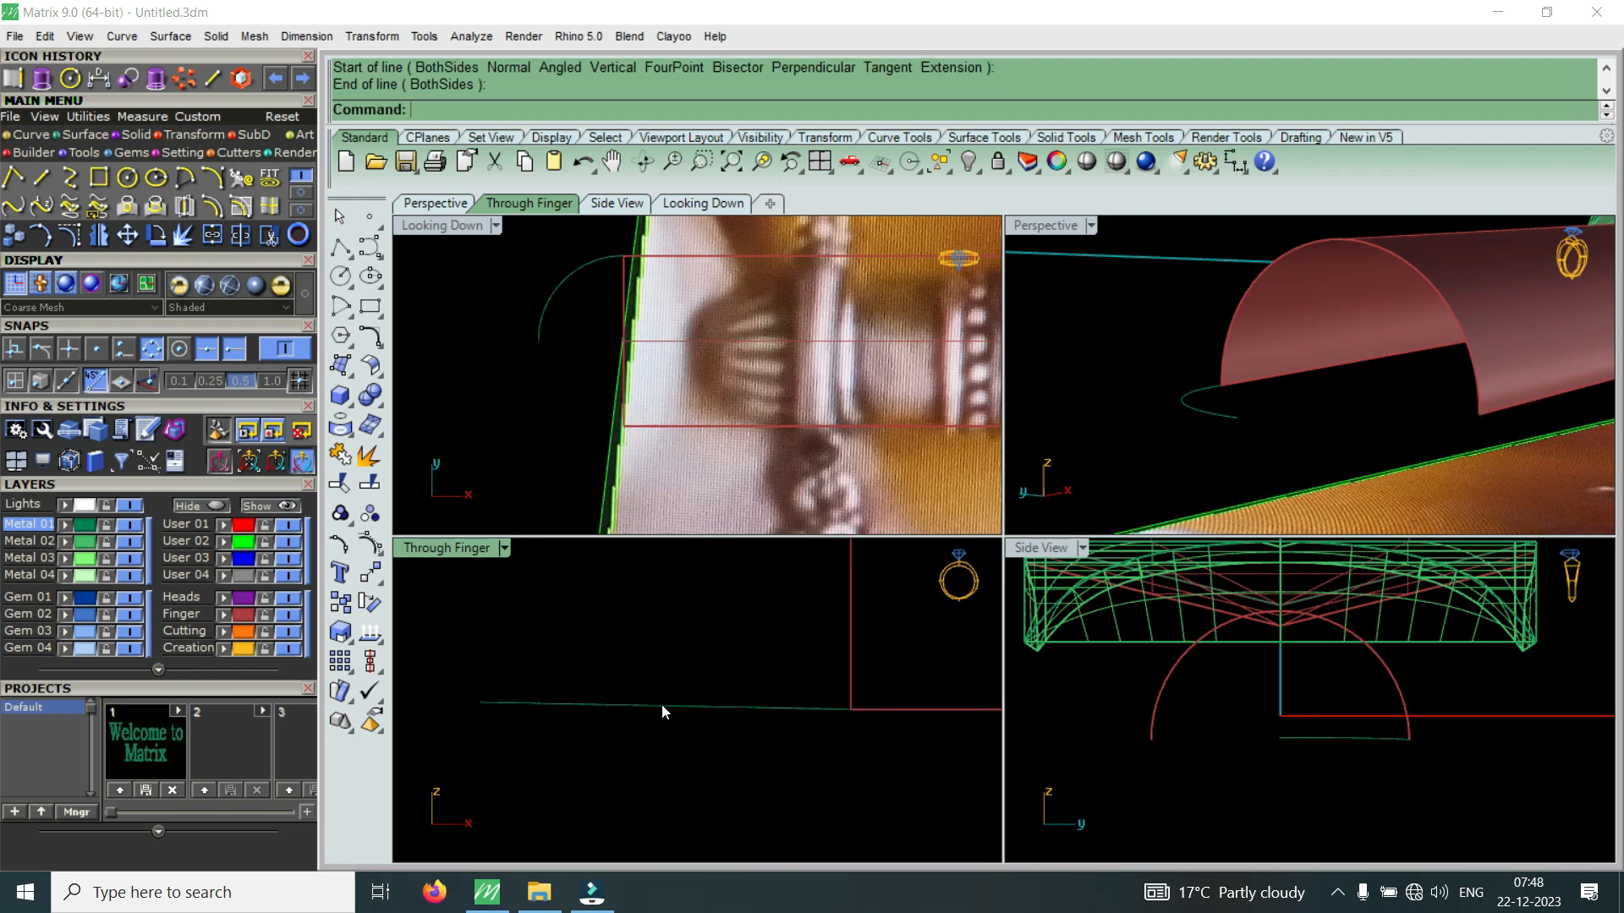
Try an axis line from the arc's outer tip to the bar's lower end corner, and delete the skewed line
key(Return)
click(496, 699)
scroll(768, 702, up, 3)
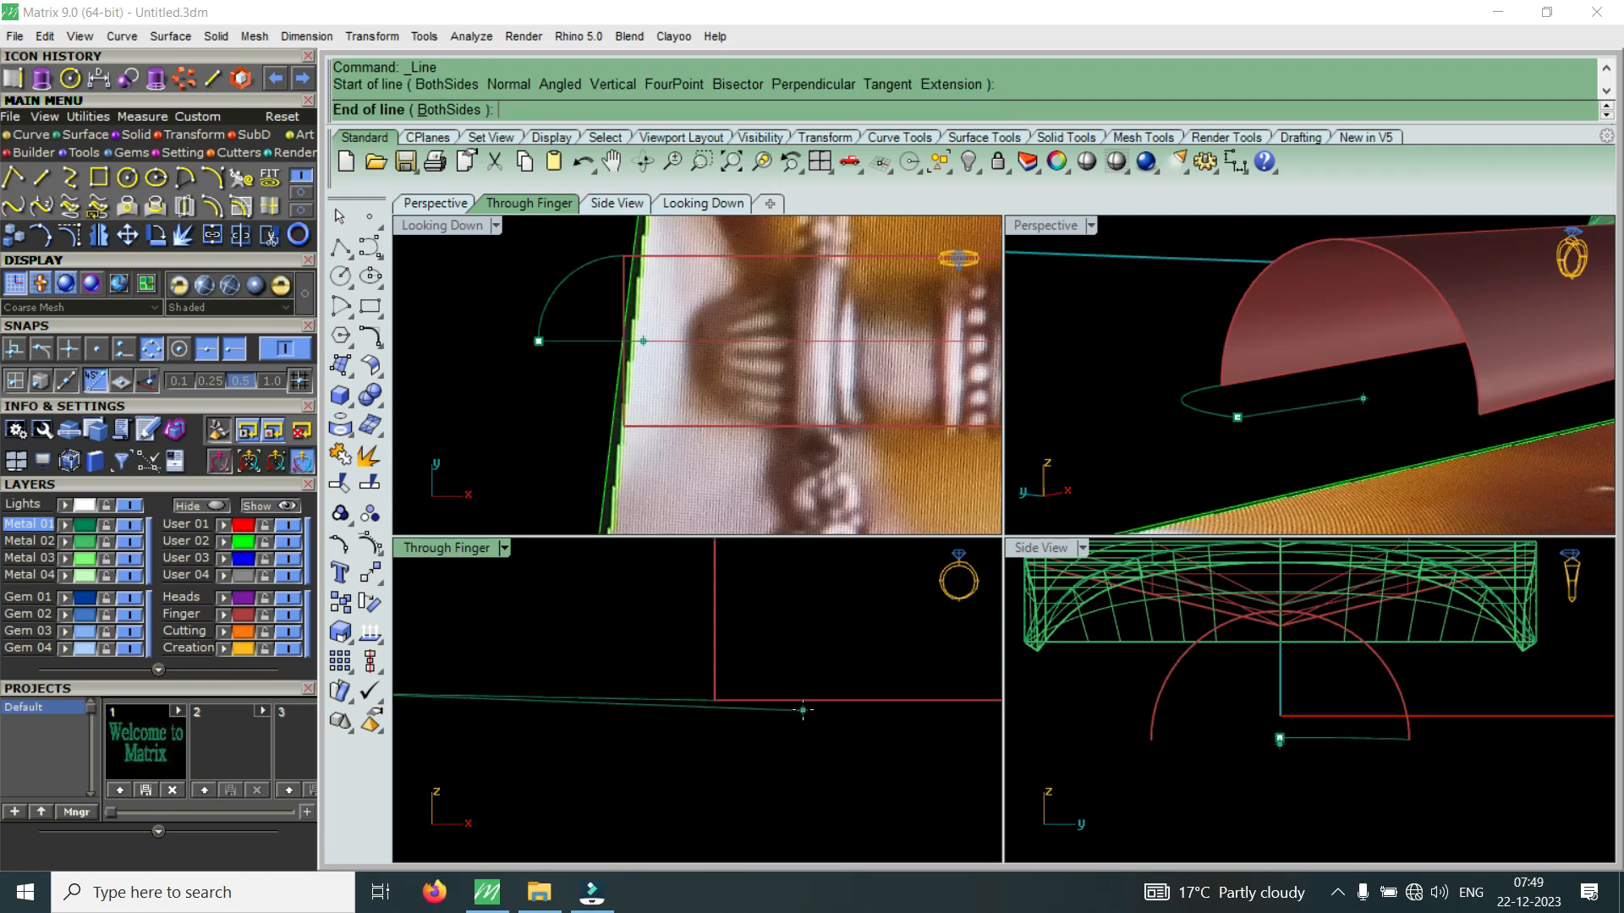
click(711, 702)
scroll(836, 609, down, 3)
mouse_move(1220, 400)
right_down()
mouse_move(1312, 381)
mouse_move(1300, 435)
mouse_move(1220, 399)
right_up()
click(1222, 407)
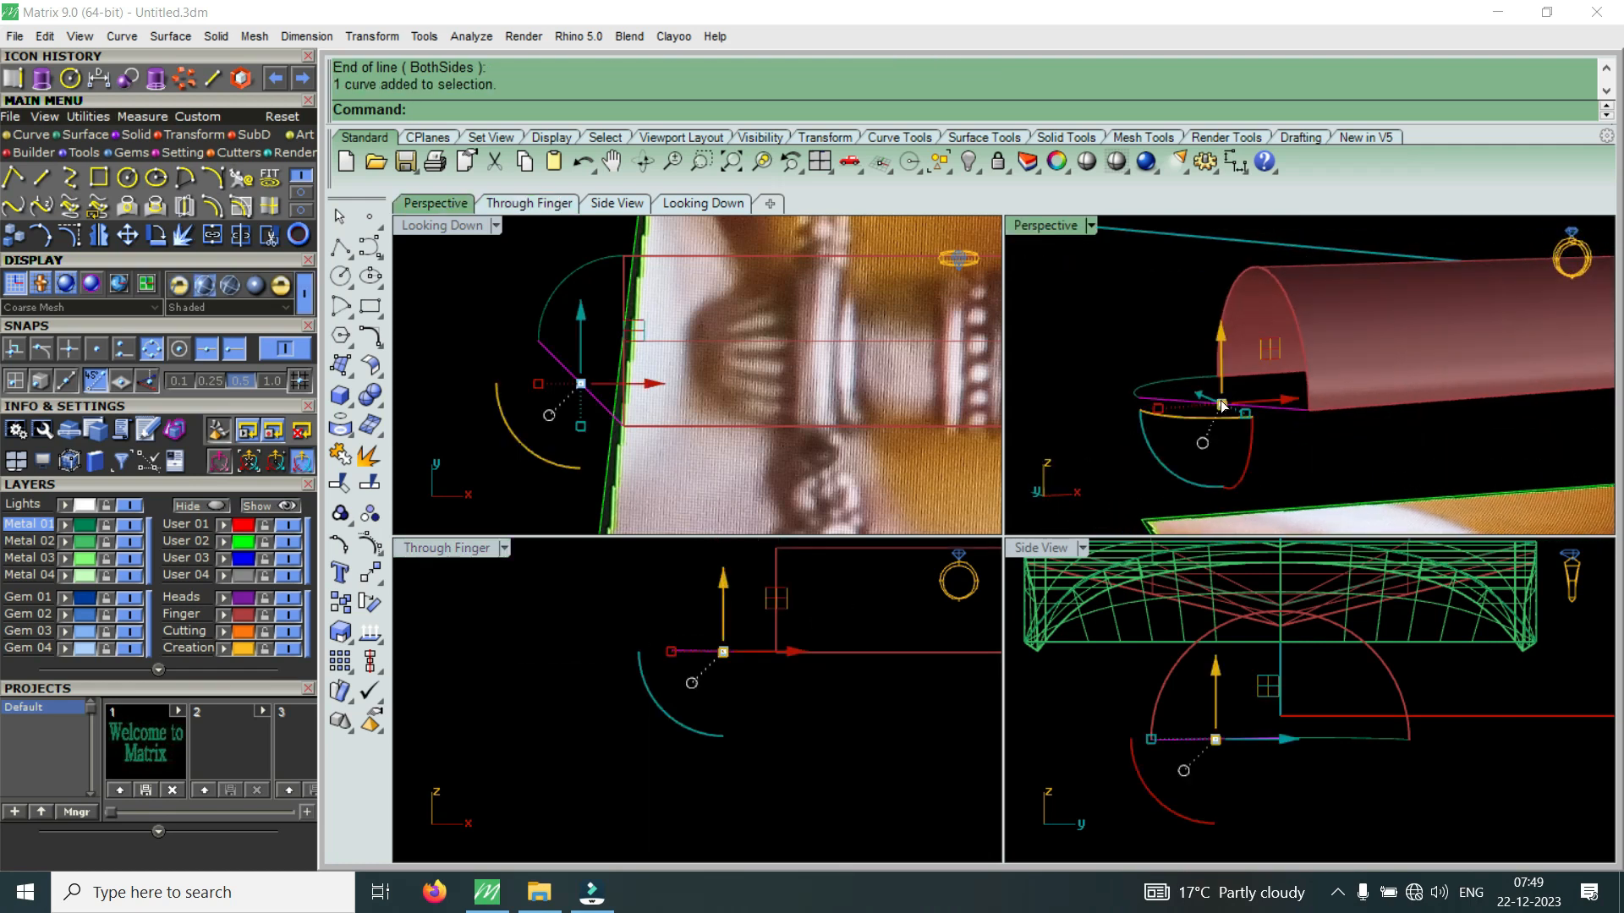
key(Delete)
Draw a straight line from the quarter arc's outer tip to the midpoint of the bar's end edge in the Looking Down view
drag(758, 611, 694, 674)
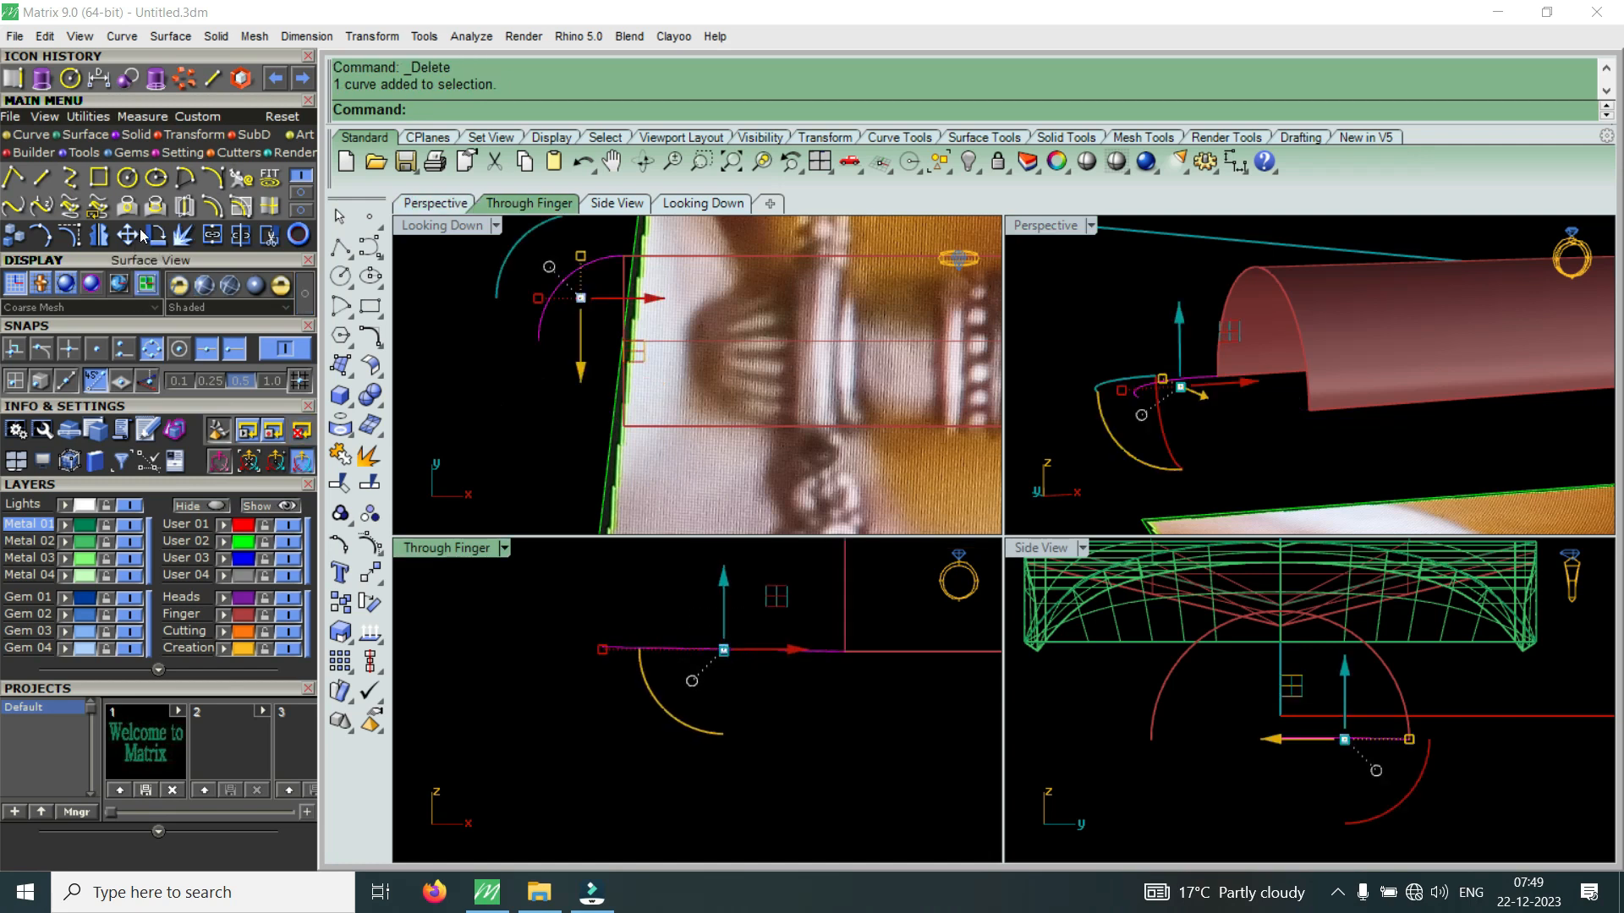
click(206, 80)
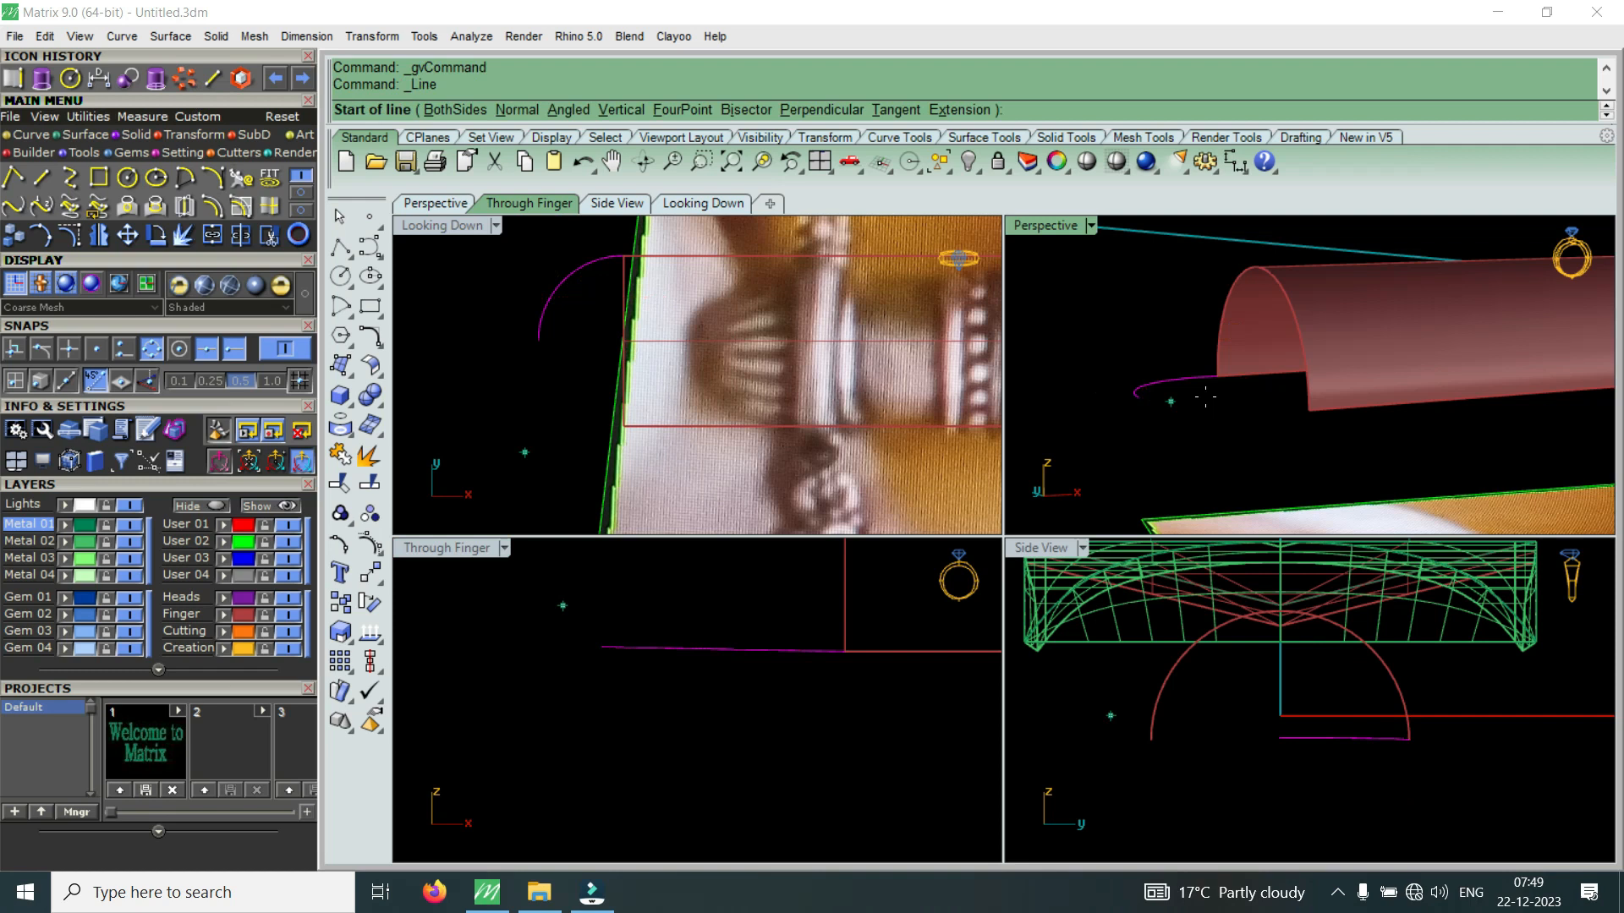
click(1138, 397)
scroll(963, 387, up, 3)
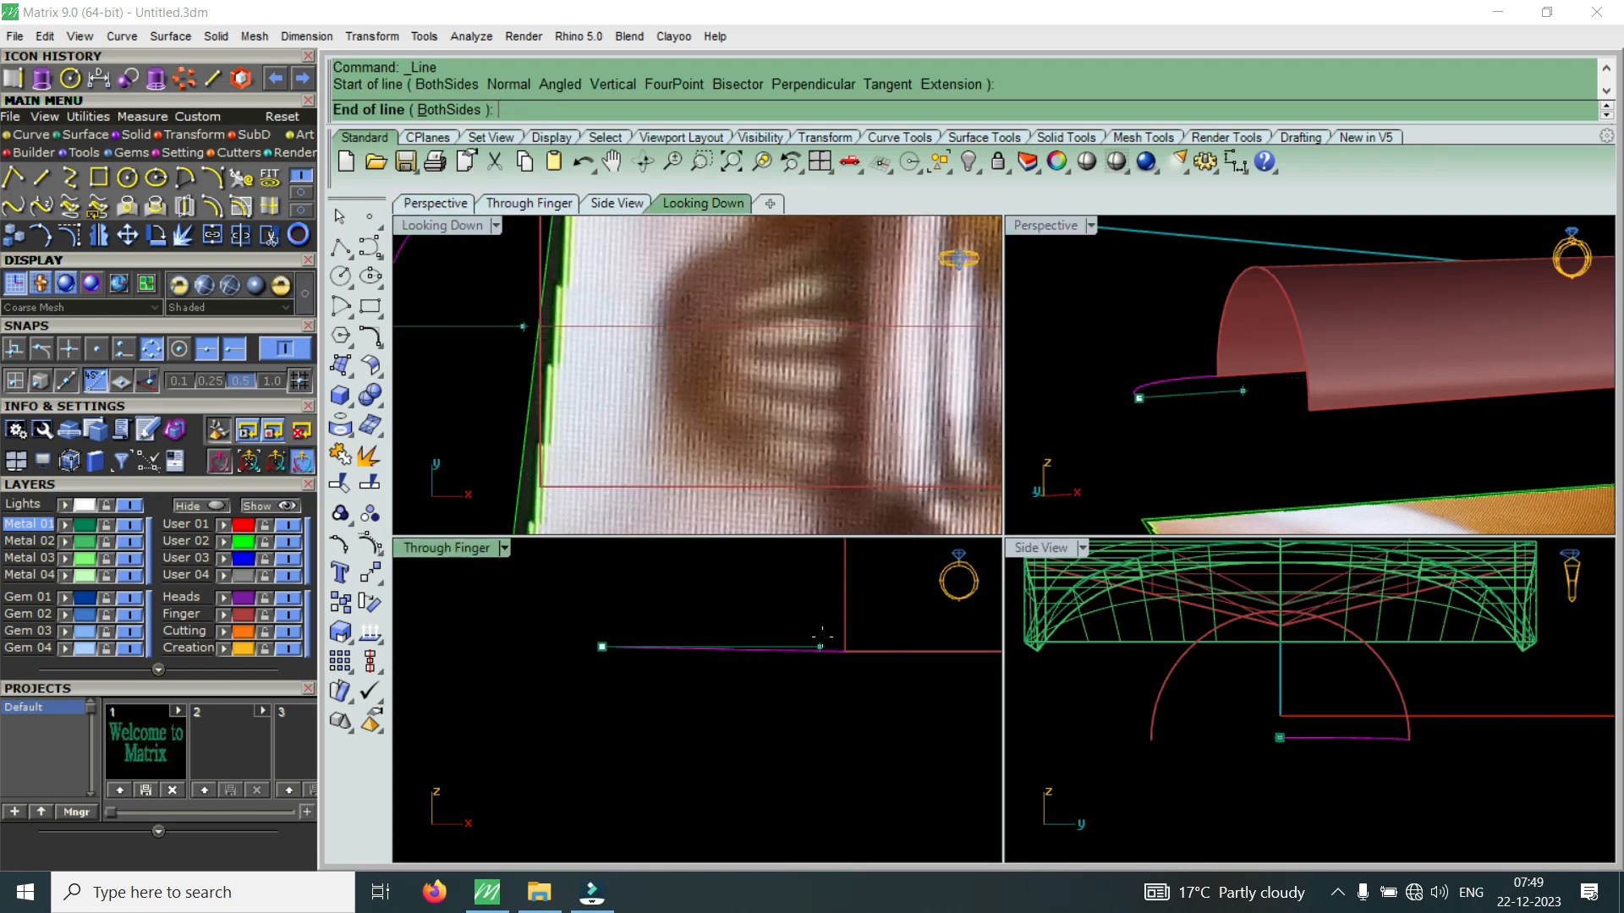
scroll(550, 338, down, 2)
scroll(550, 338, up, 3)
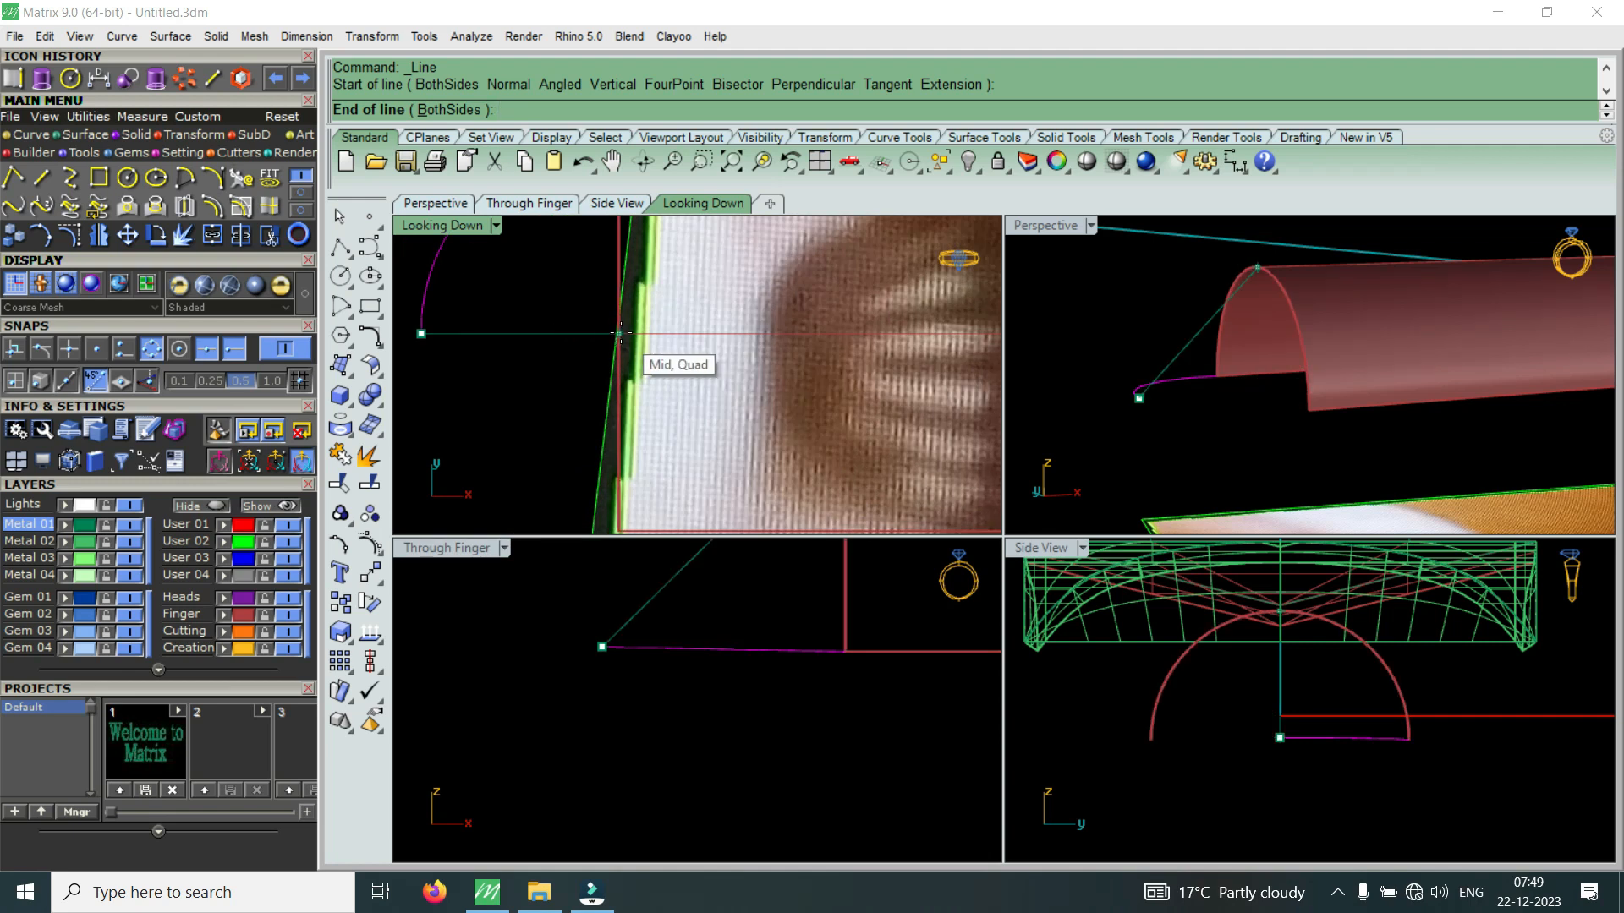
click(620, 333)
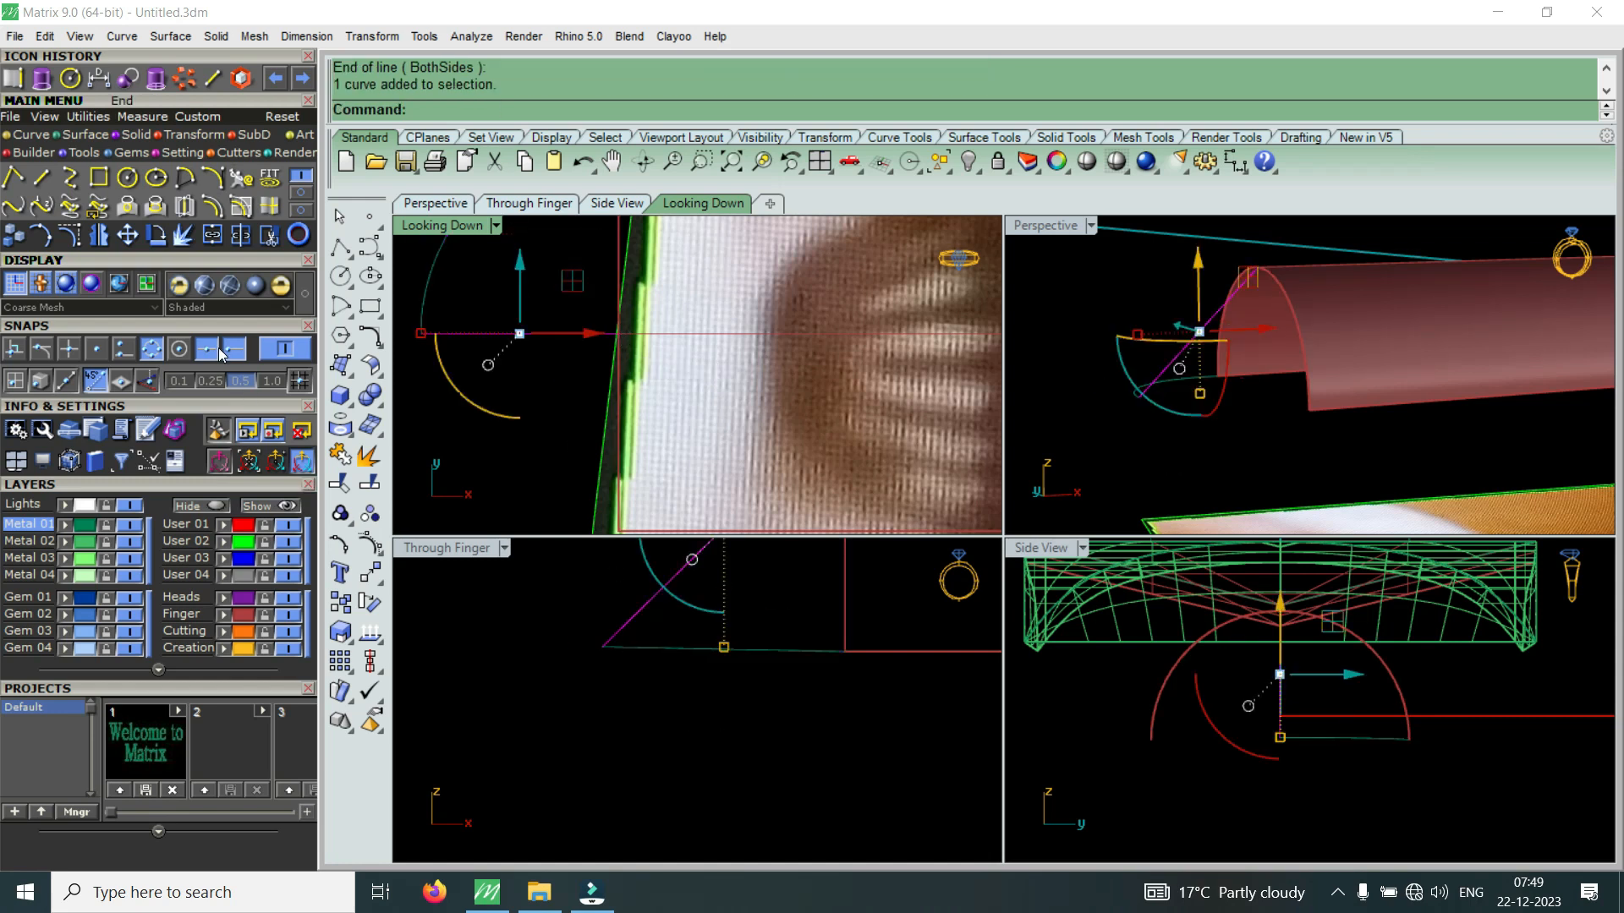
Rotate the line about the arc's outer tip in the Through Finger view so that it lies flat along the bar's base
click(155, 235)
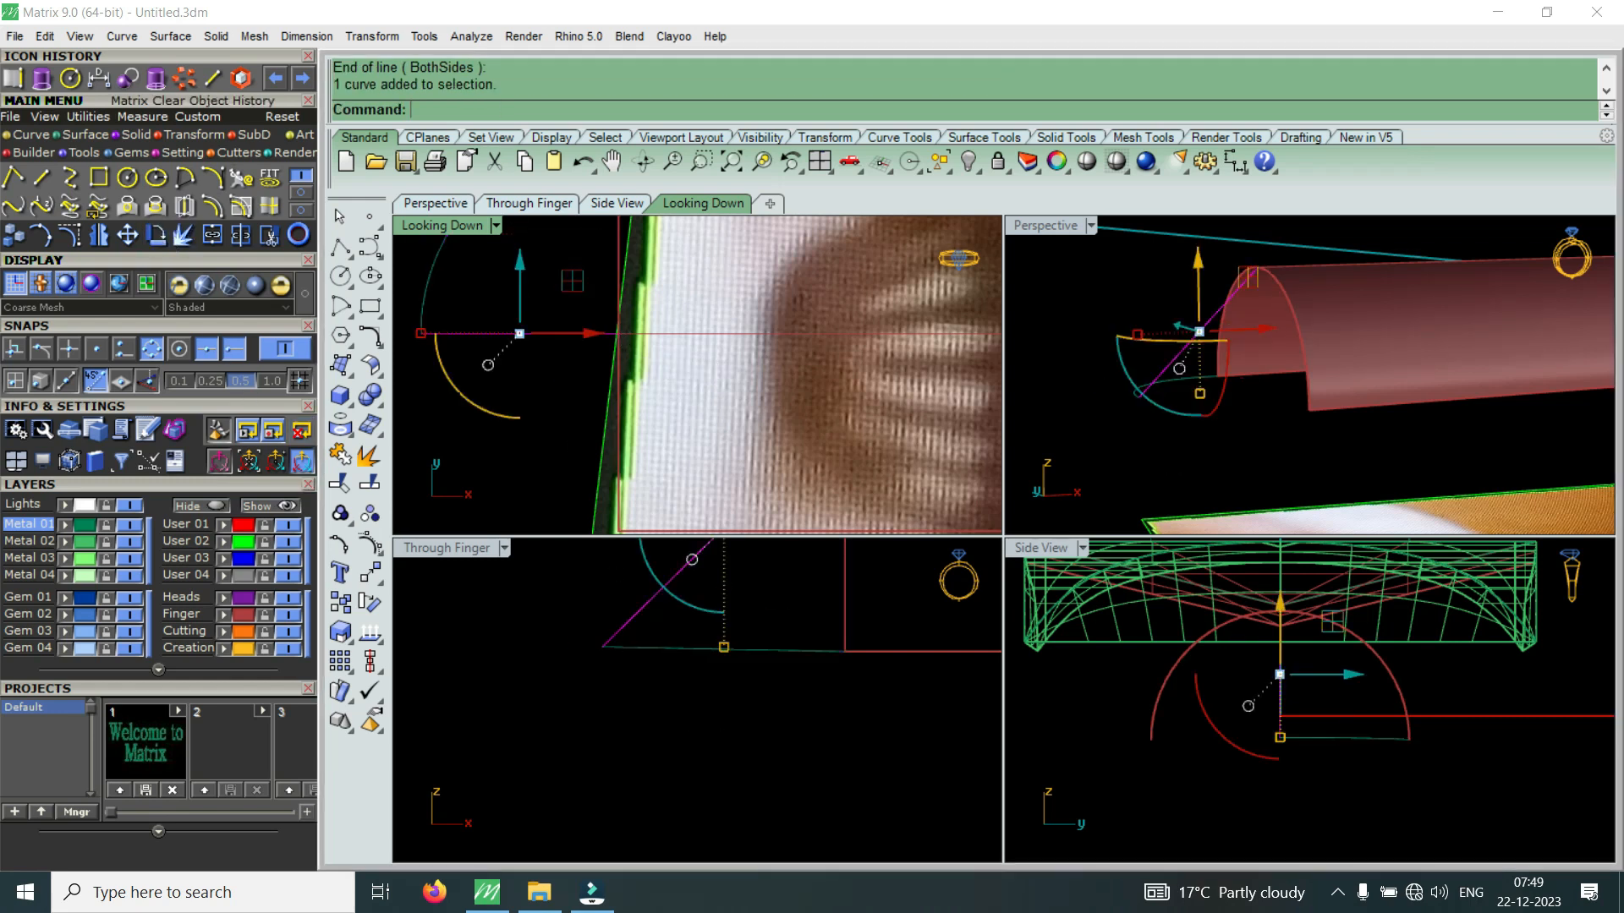
click(602, 646)
scroll(638, 645, down, 3)
click(696, 580)
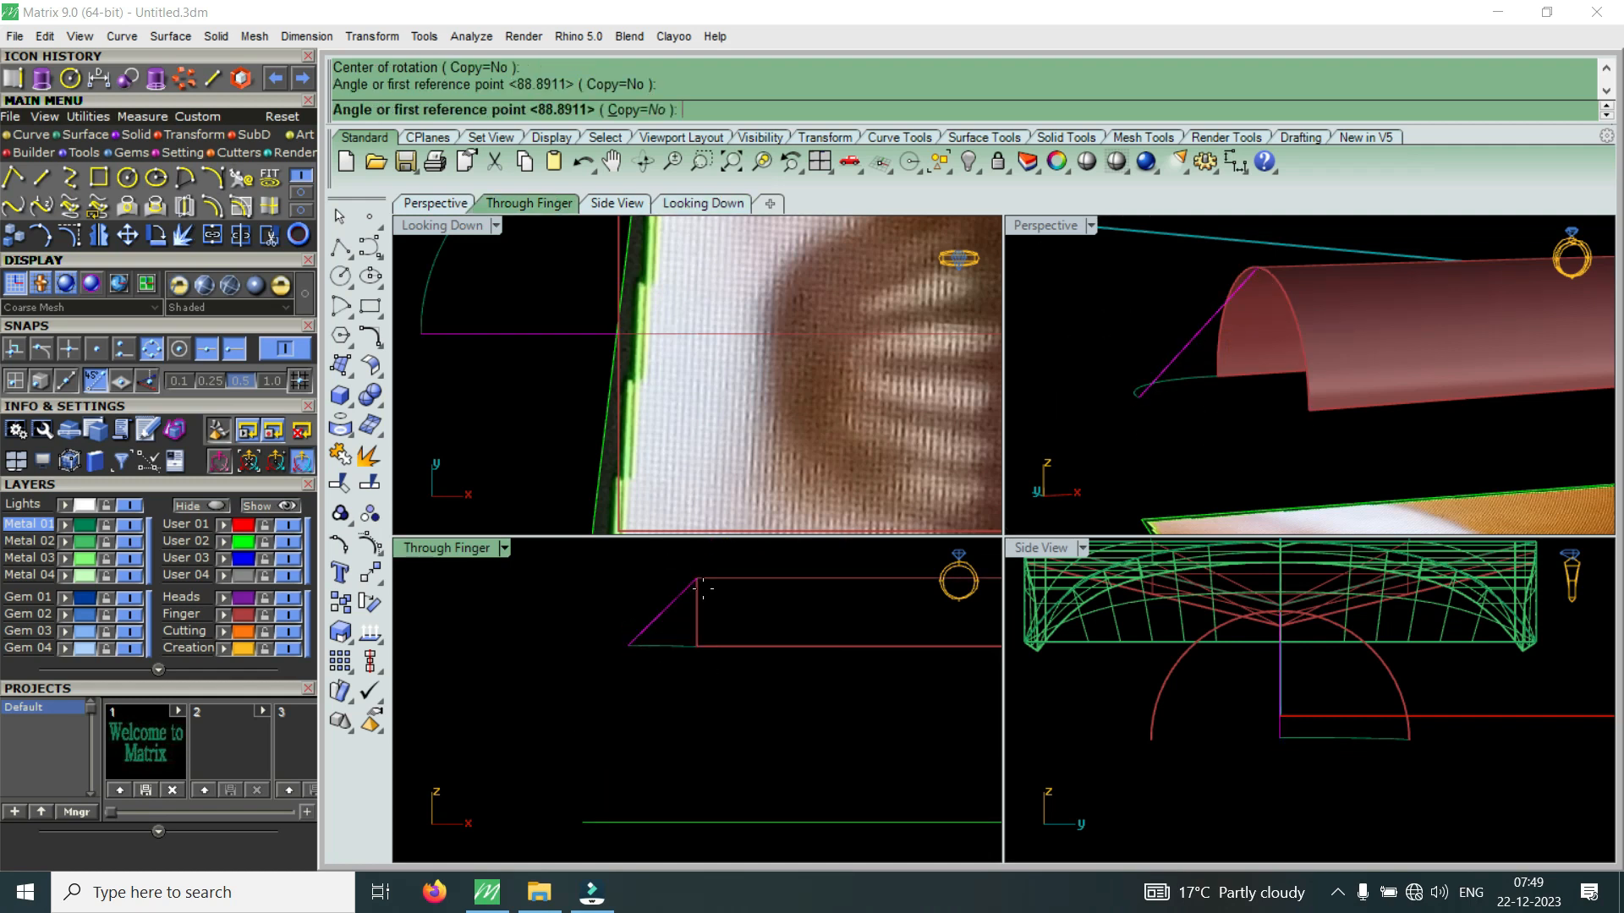
click(774, 649)
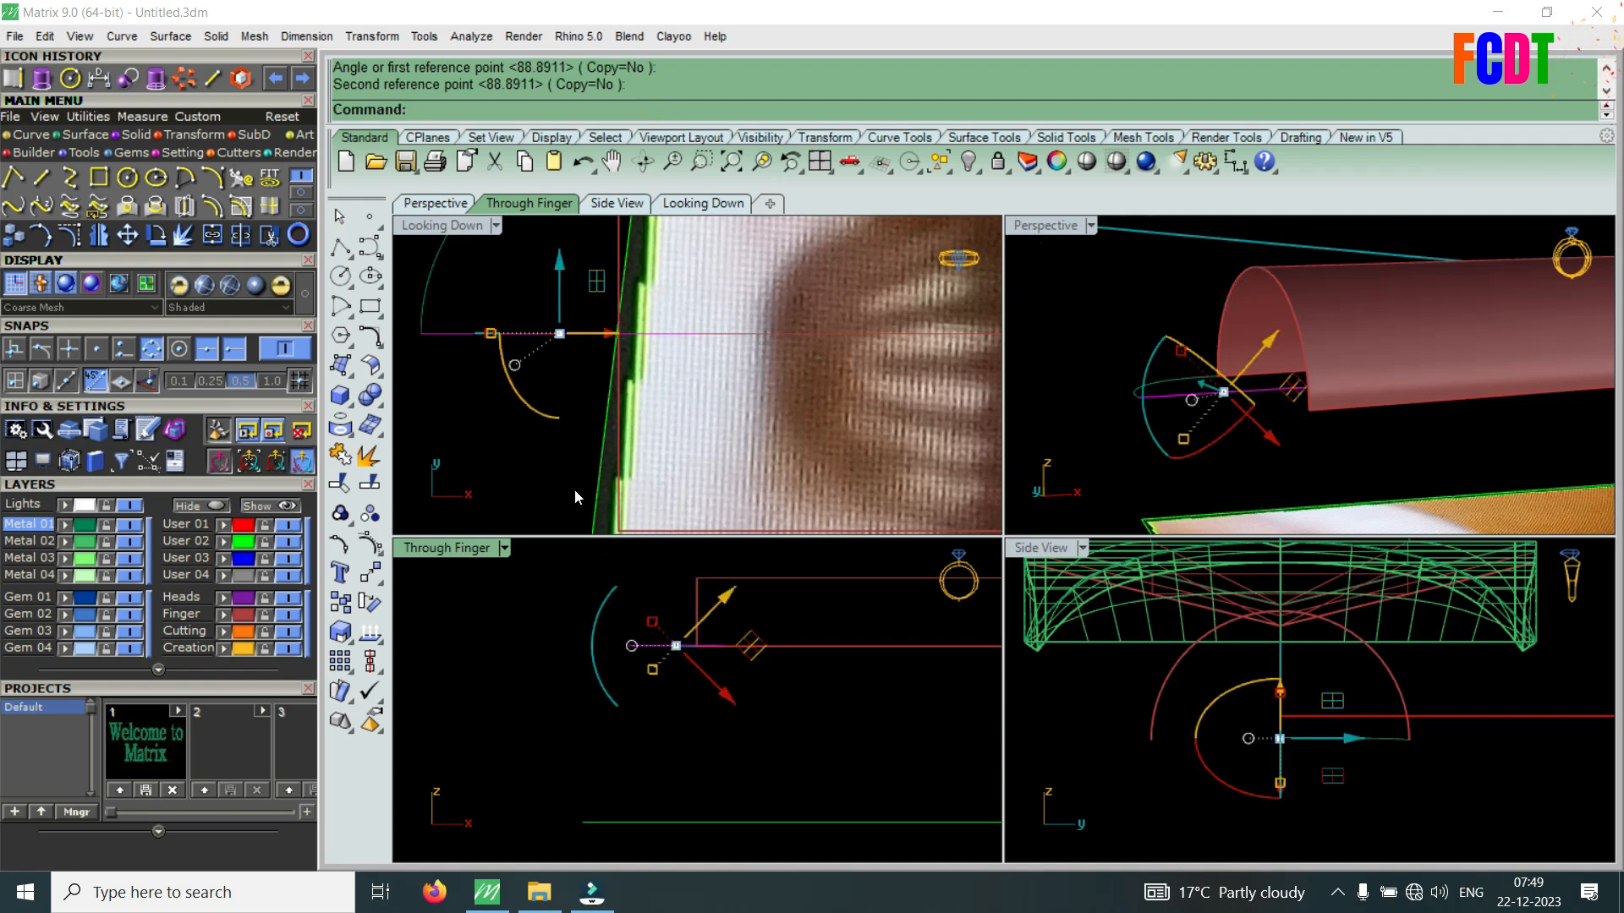
Revolve the quarter arc through 360 degrees around the flat centre line to form a dome at the bar's end
scroll(566, 440, down, 2)
click(510, 328)
text(Rectangle)
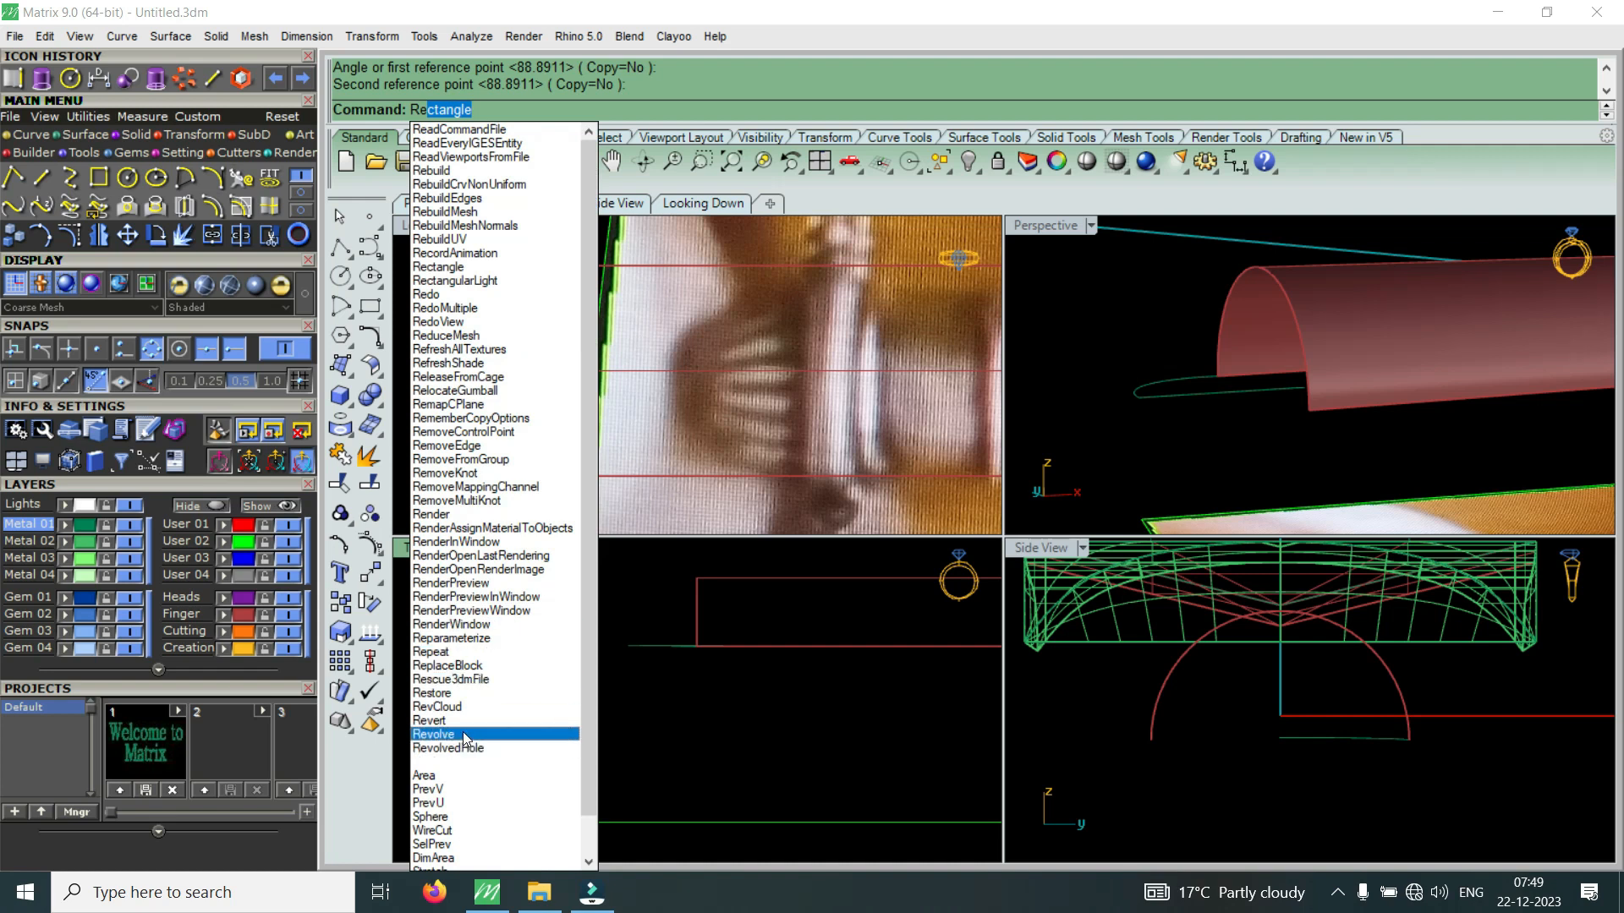
click(456, 734)
click(514, 312)
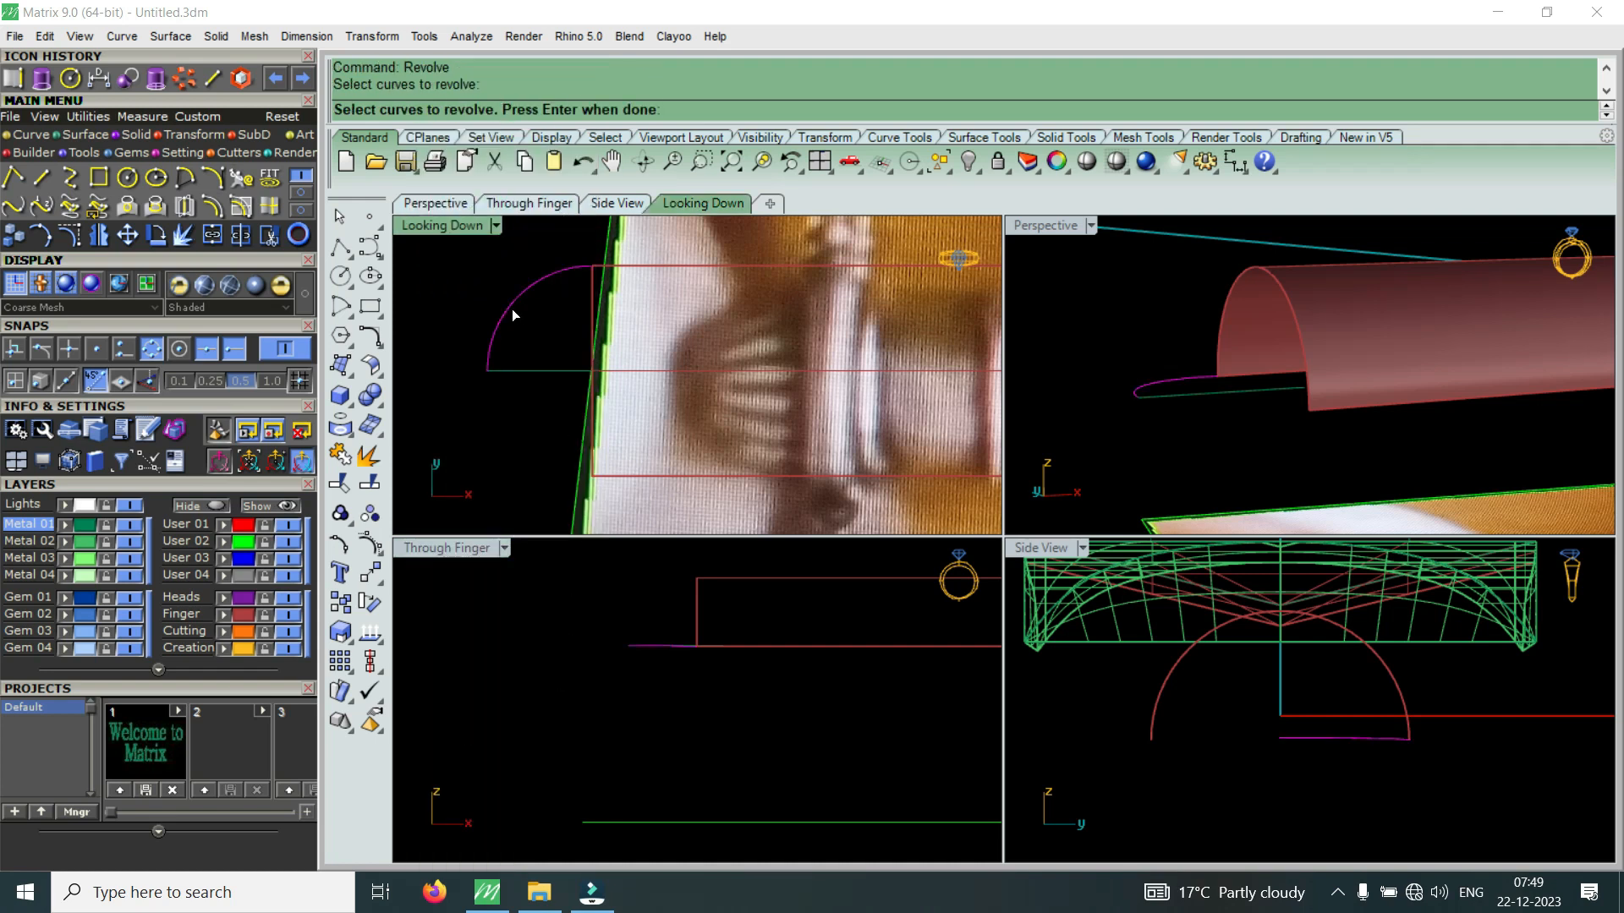
key(Return)
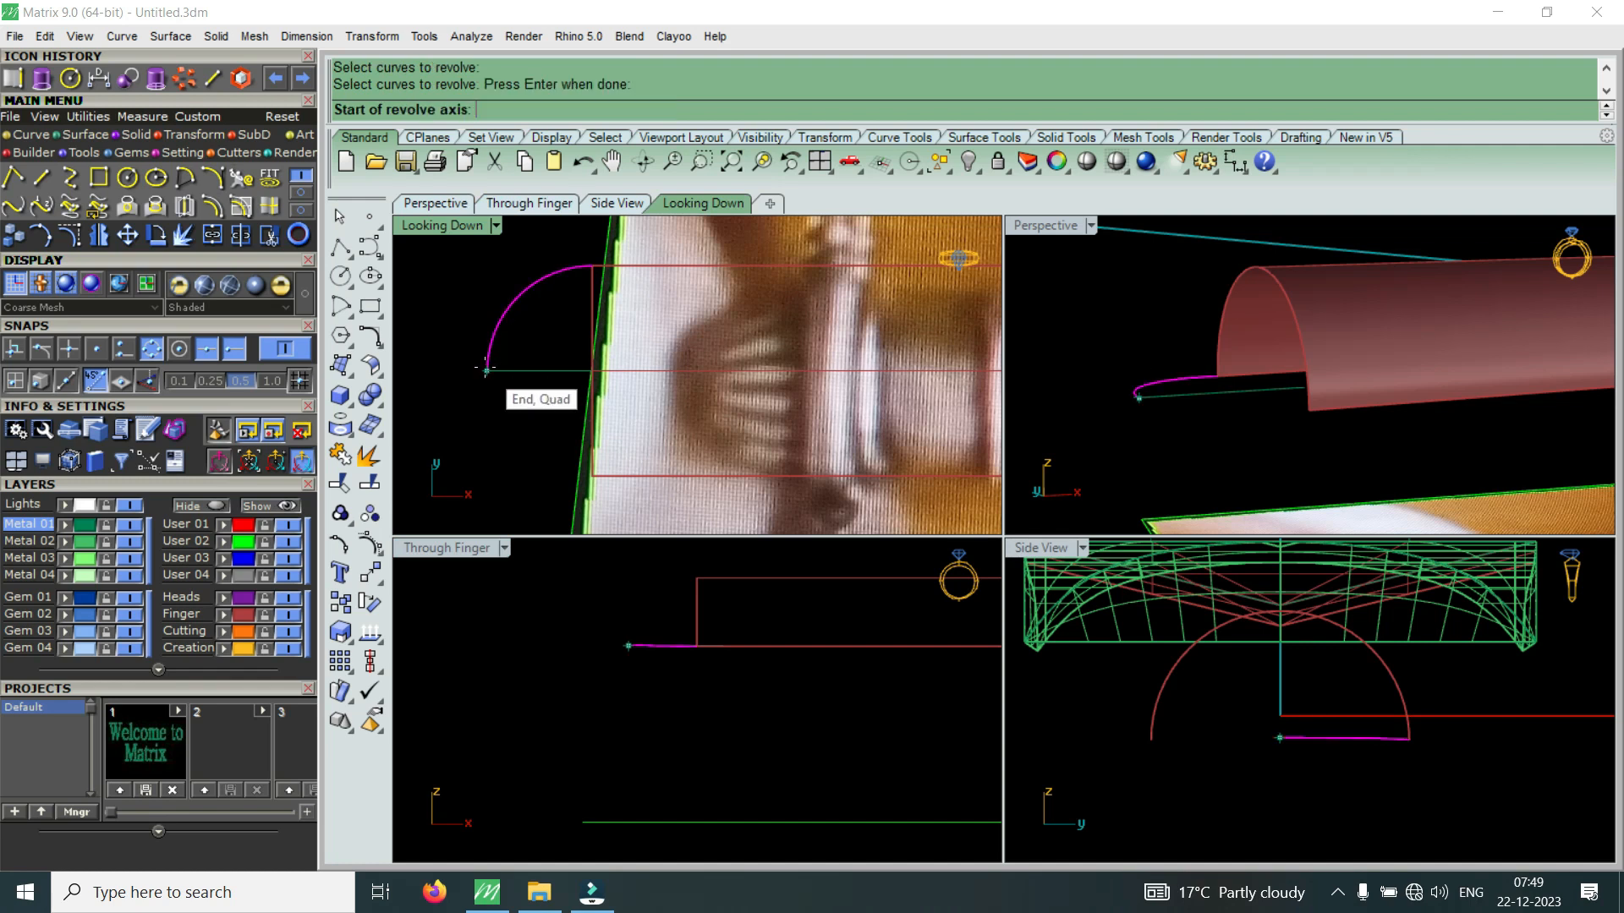
click(511, 370)
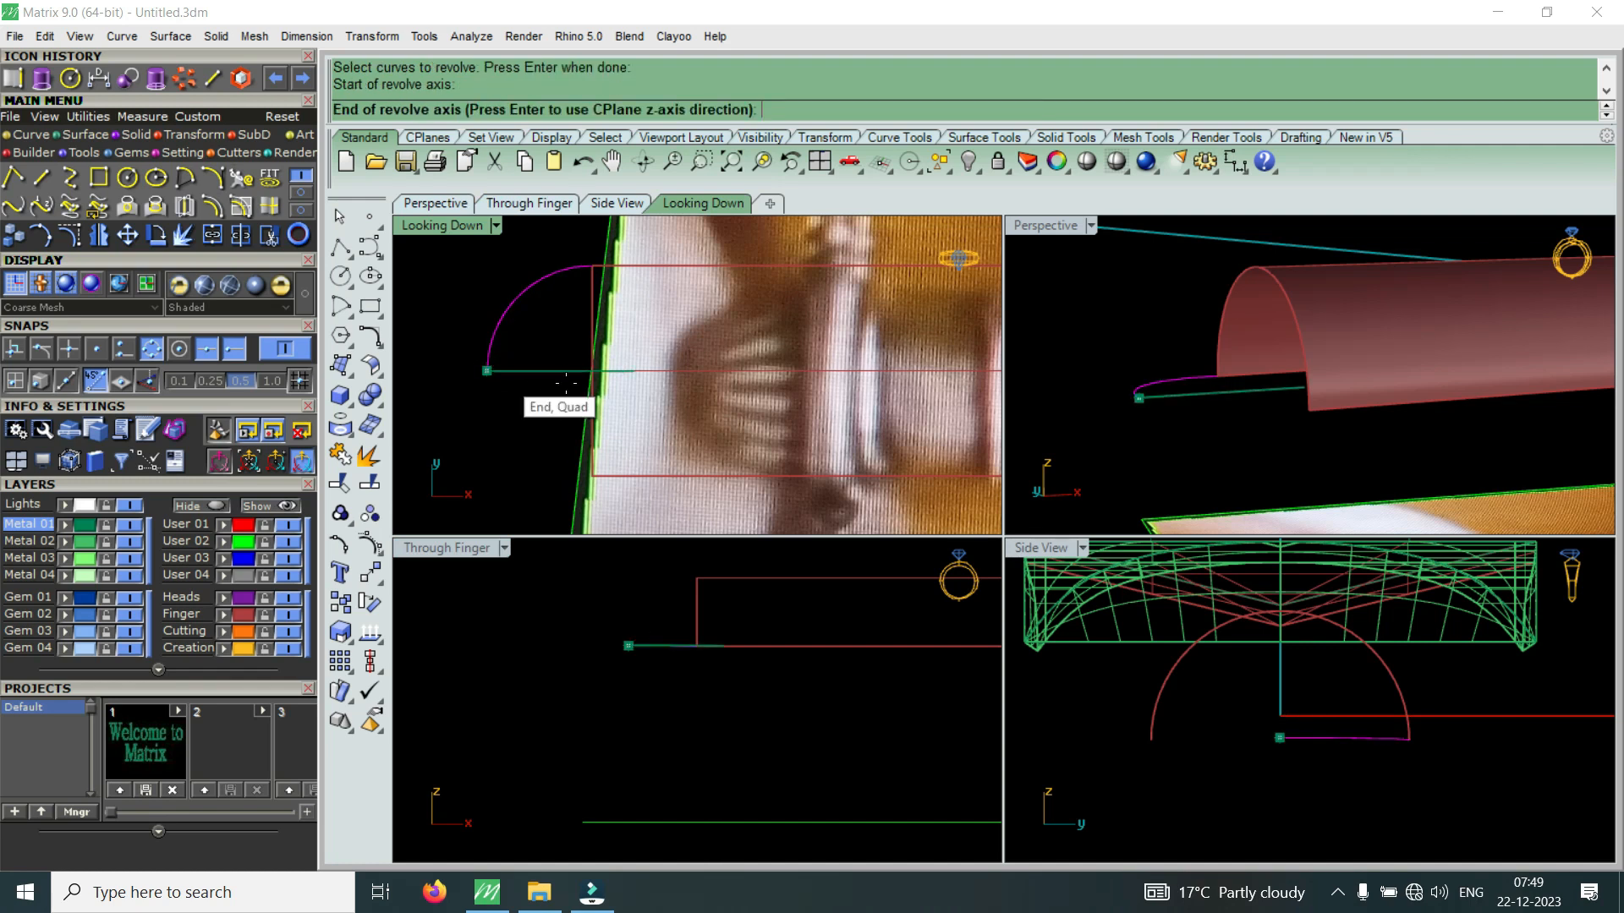
click(628, 372)
key(Return)
key(Return)
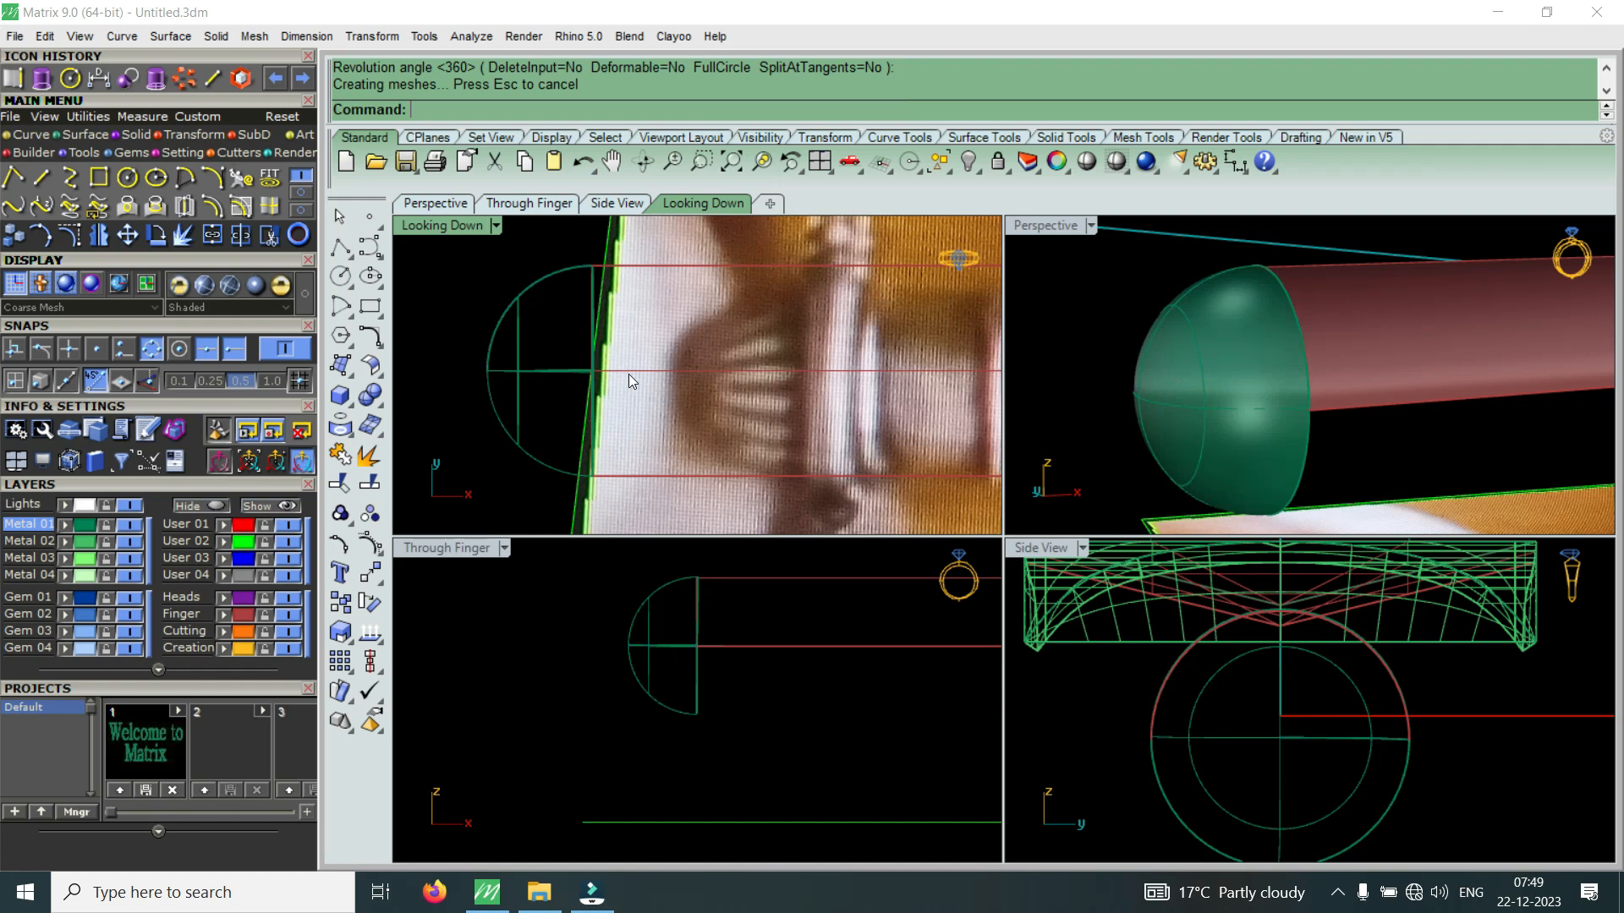
Move the centre line slightly outward in the Through Finger view so that it extends past the dome's tip
scroll(521, 383, down, 3)
scroll(689, 682, up, 2)
click(695, 658)
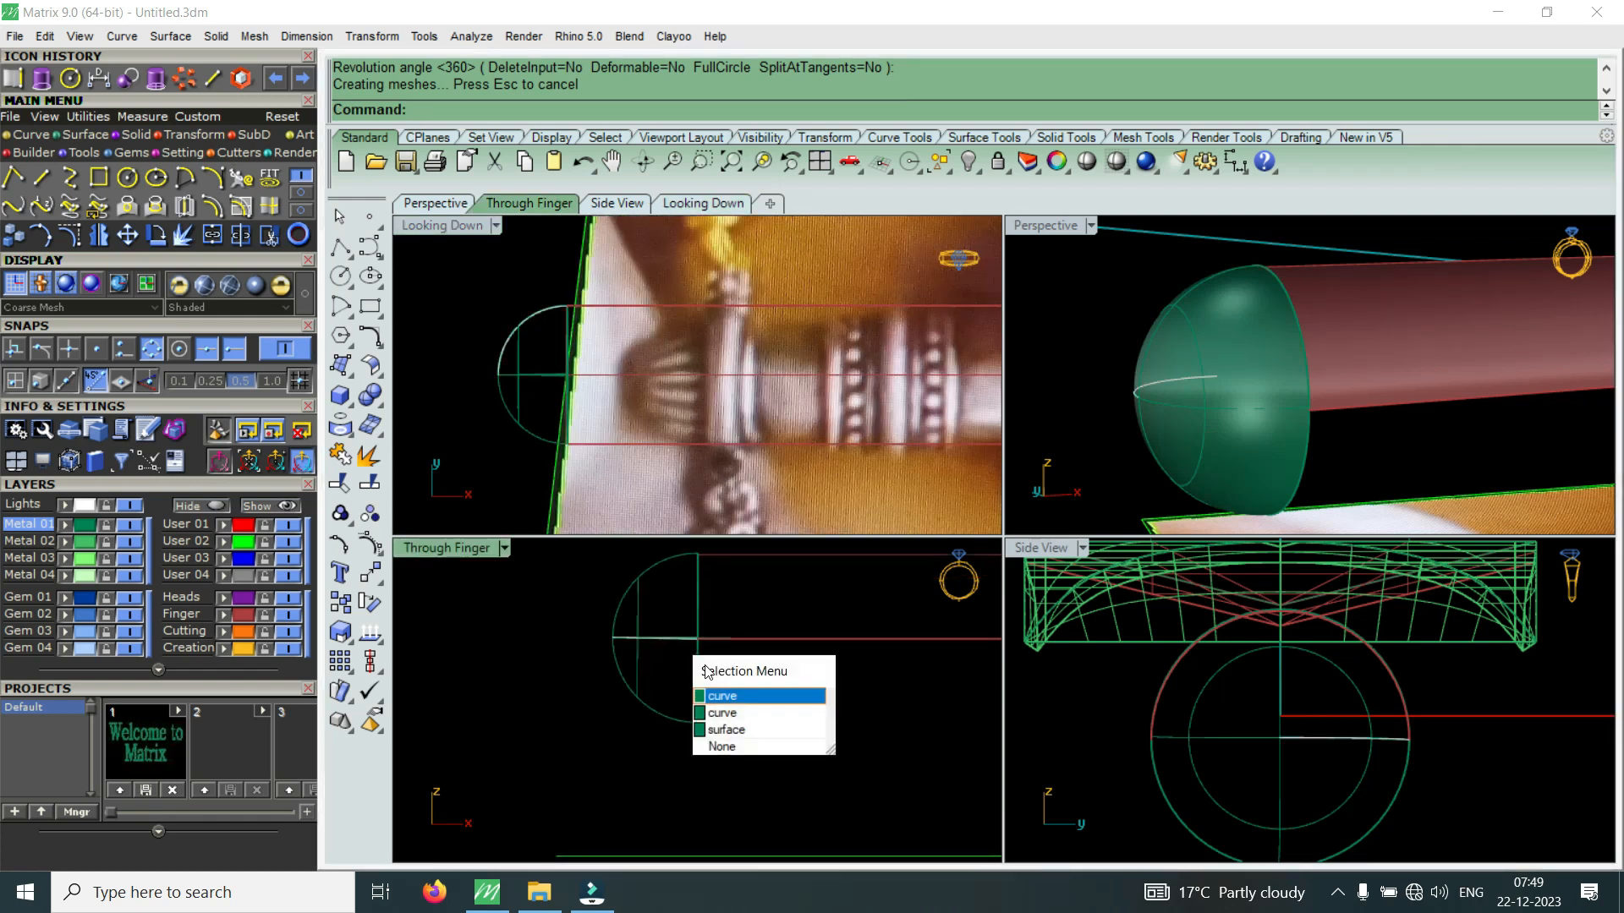
click(670, 668)
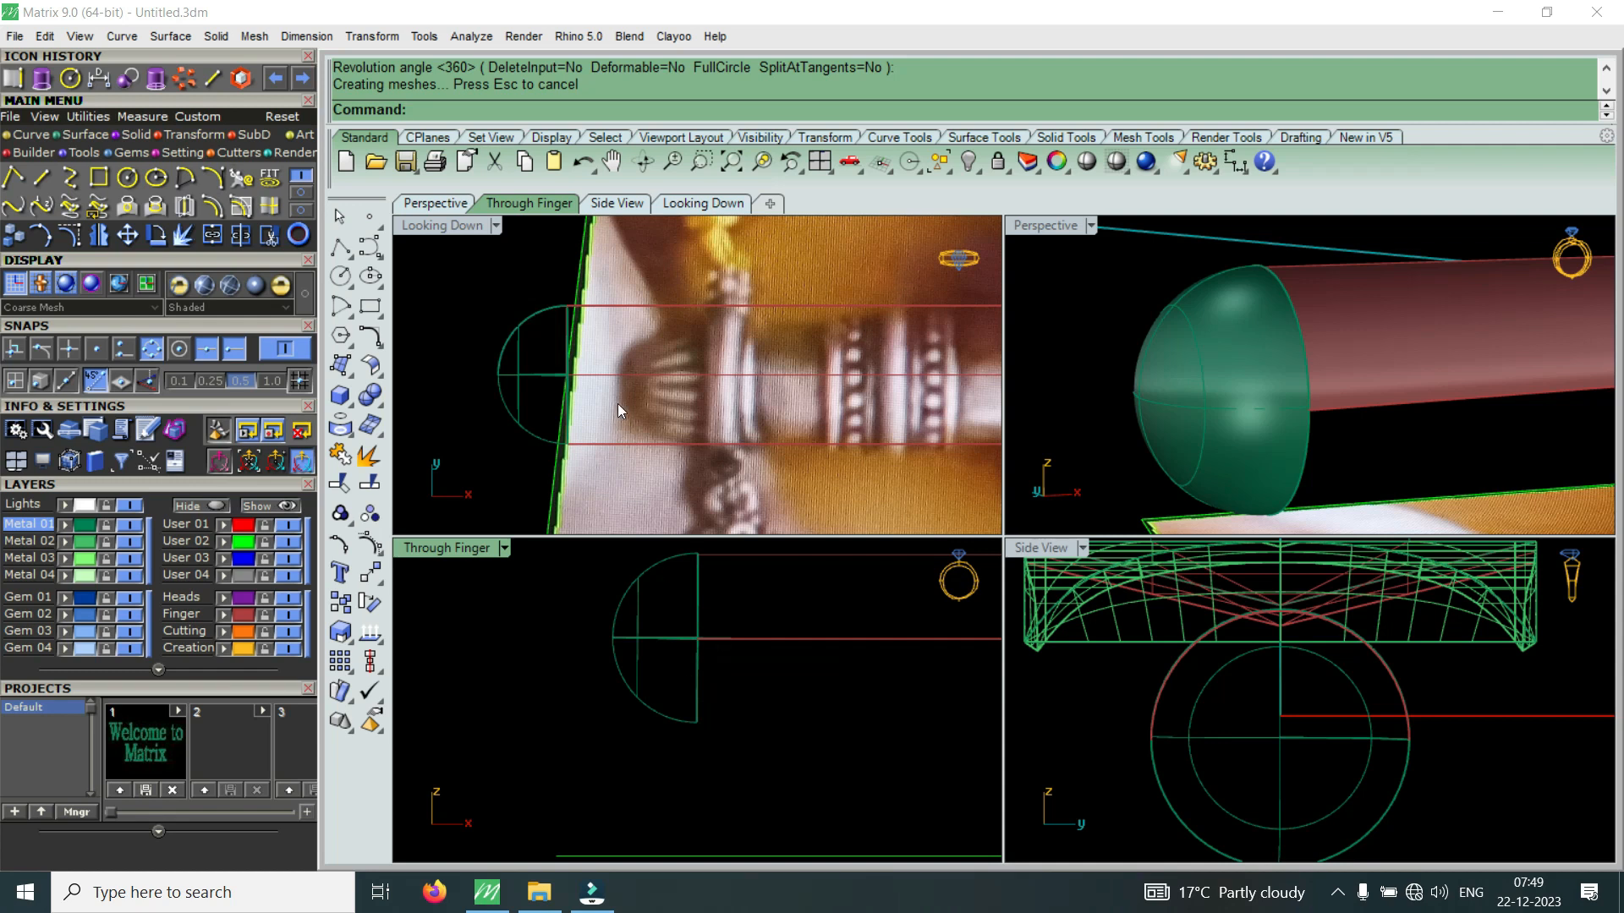
scroll(592, 396, up, 3)
click(568, 374)
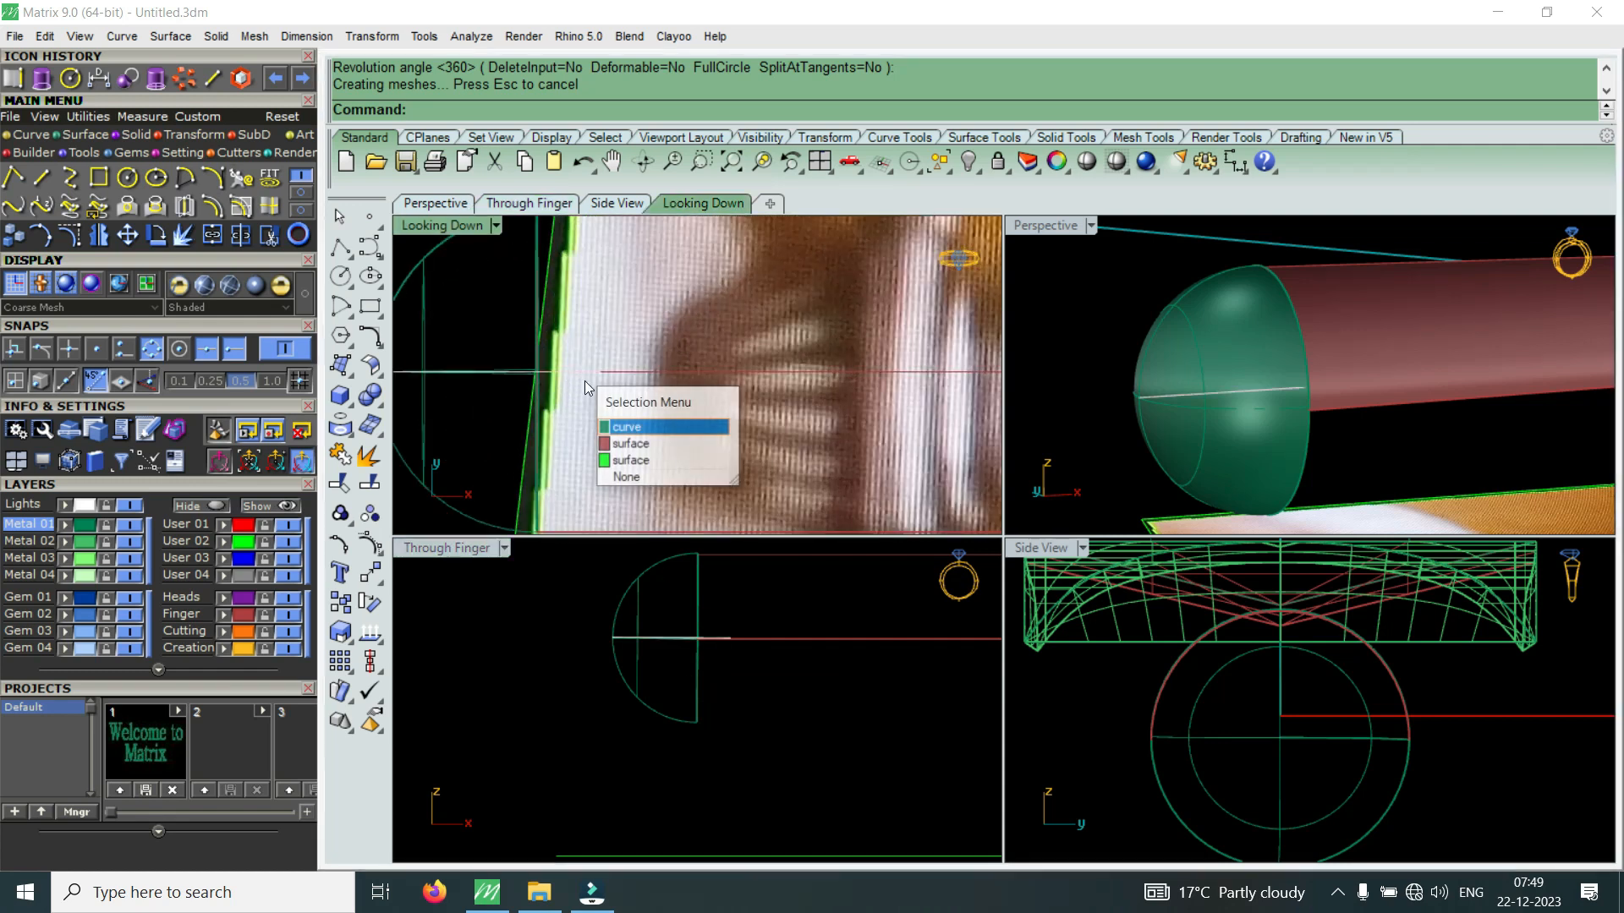
click(646, 428)
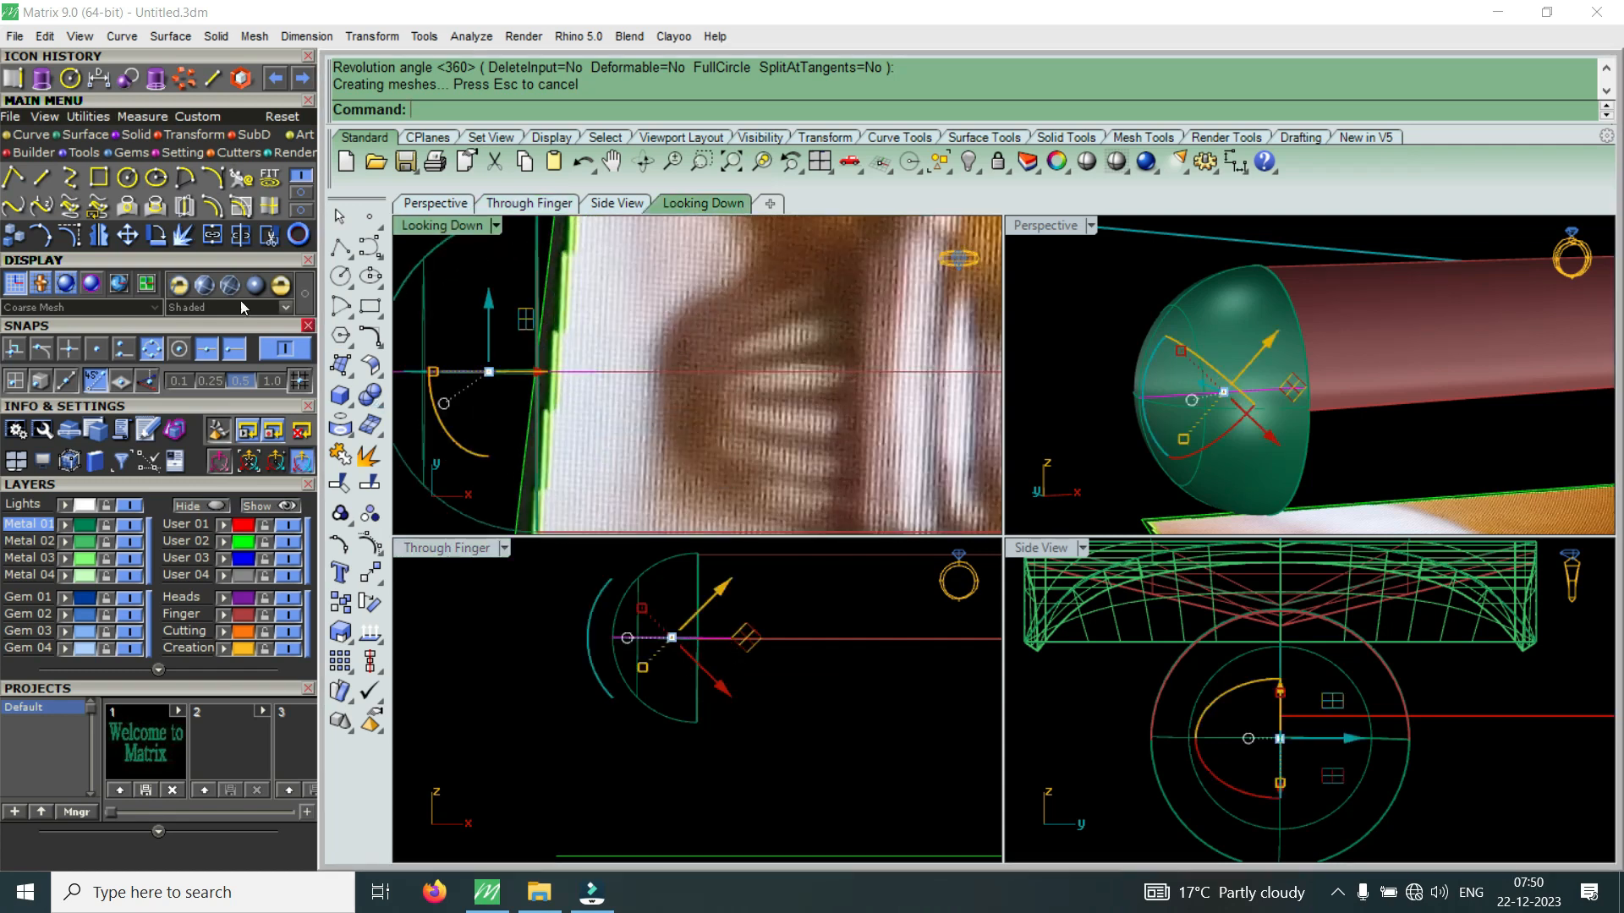
click(127, 235)
click(845, 725)
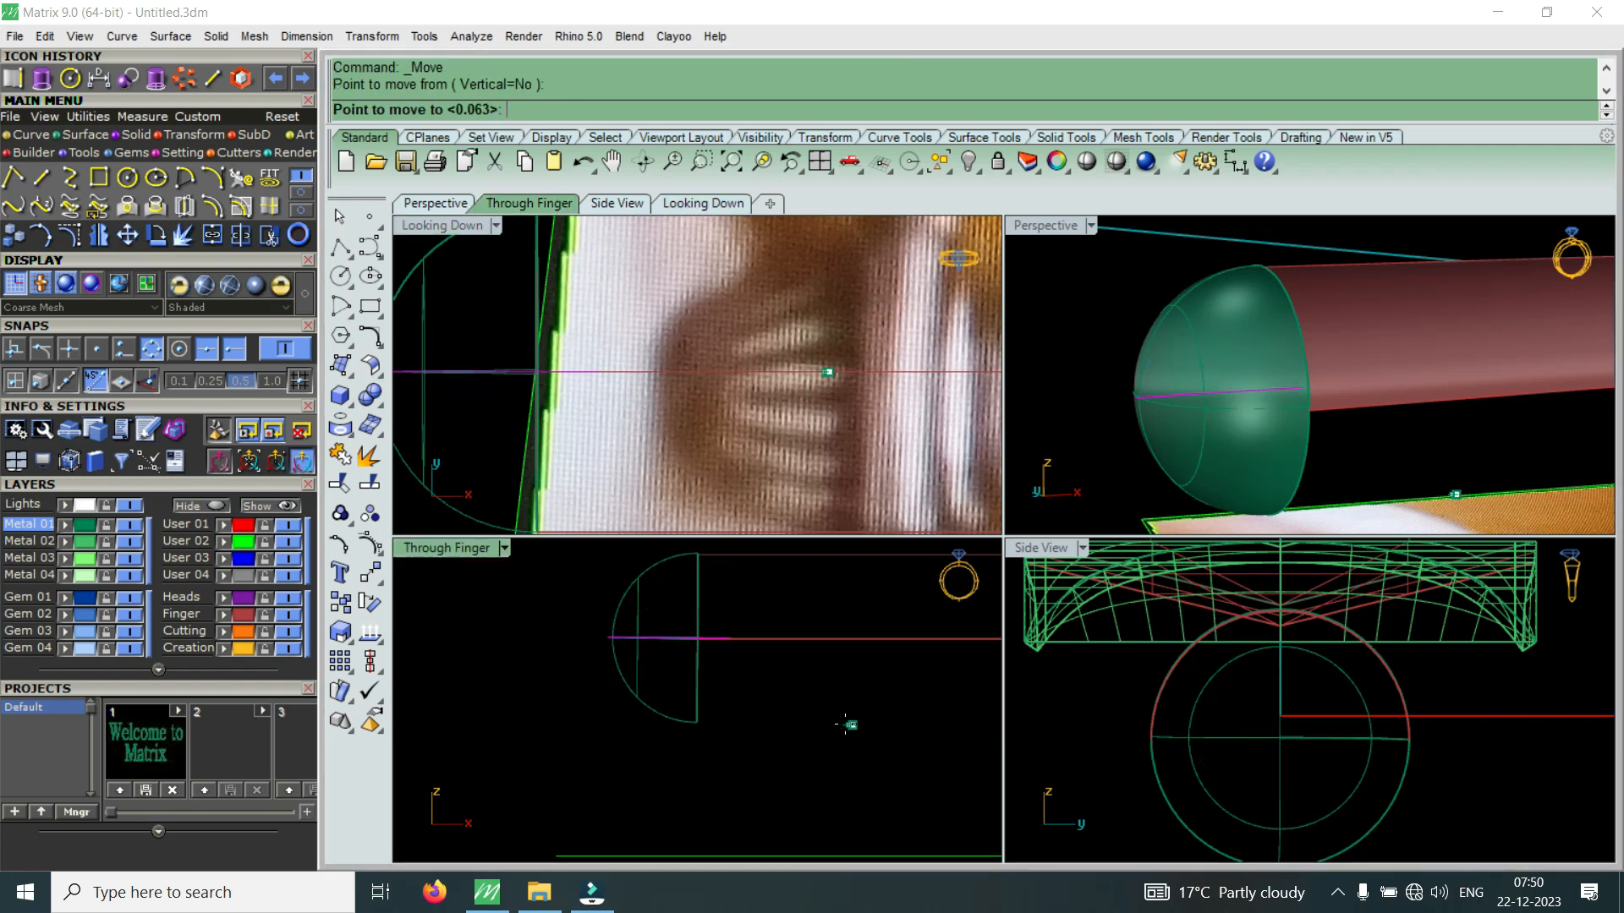
click(839, 724)
key(Escape)
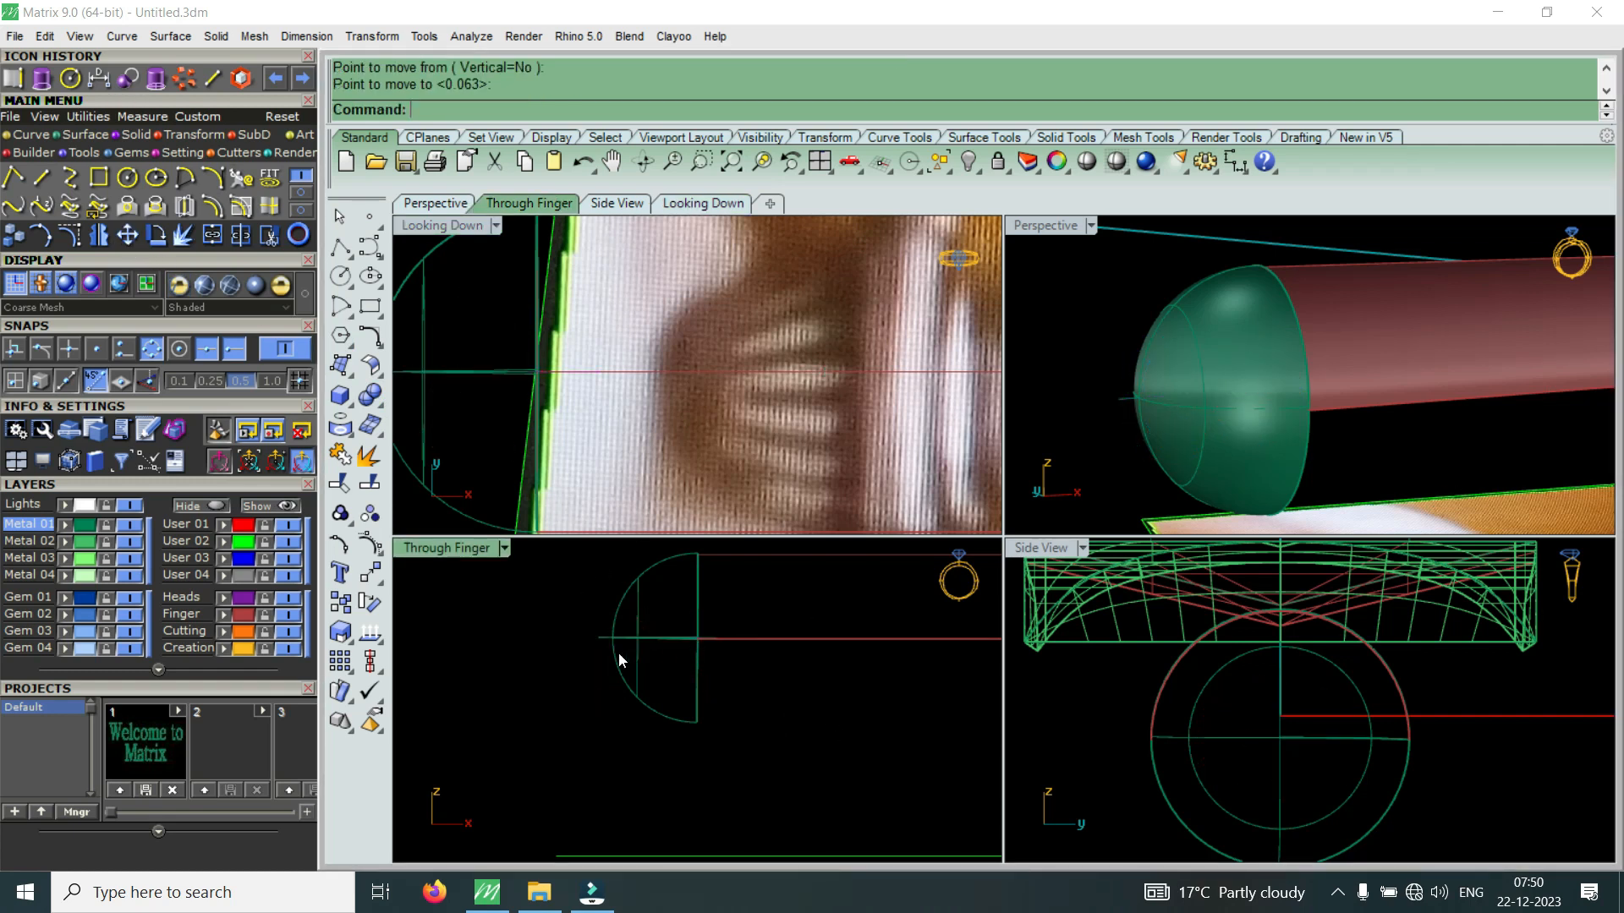
Trim away the lower half of the dome with the flat centre line in the Through Finger view
scroll(603, 626, up, 3)
click(586, 629)
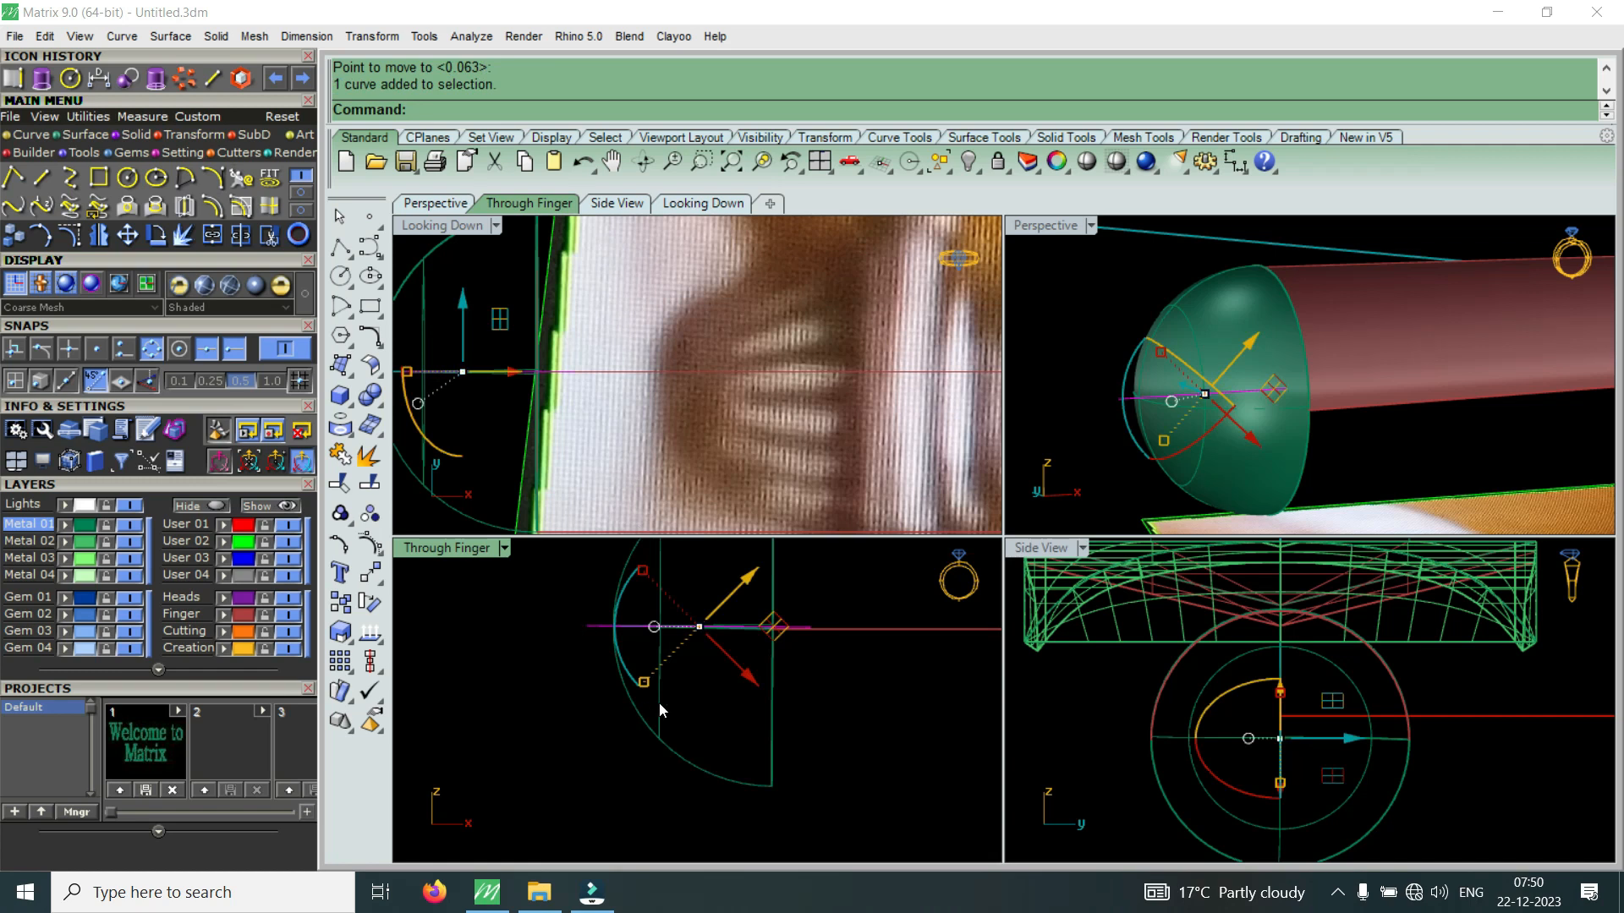
scroll(794, 687, up, 2)
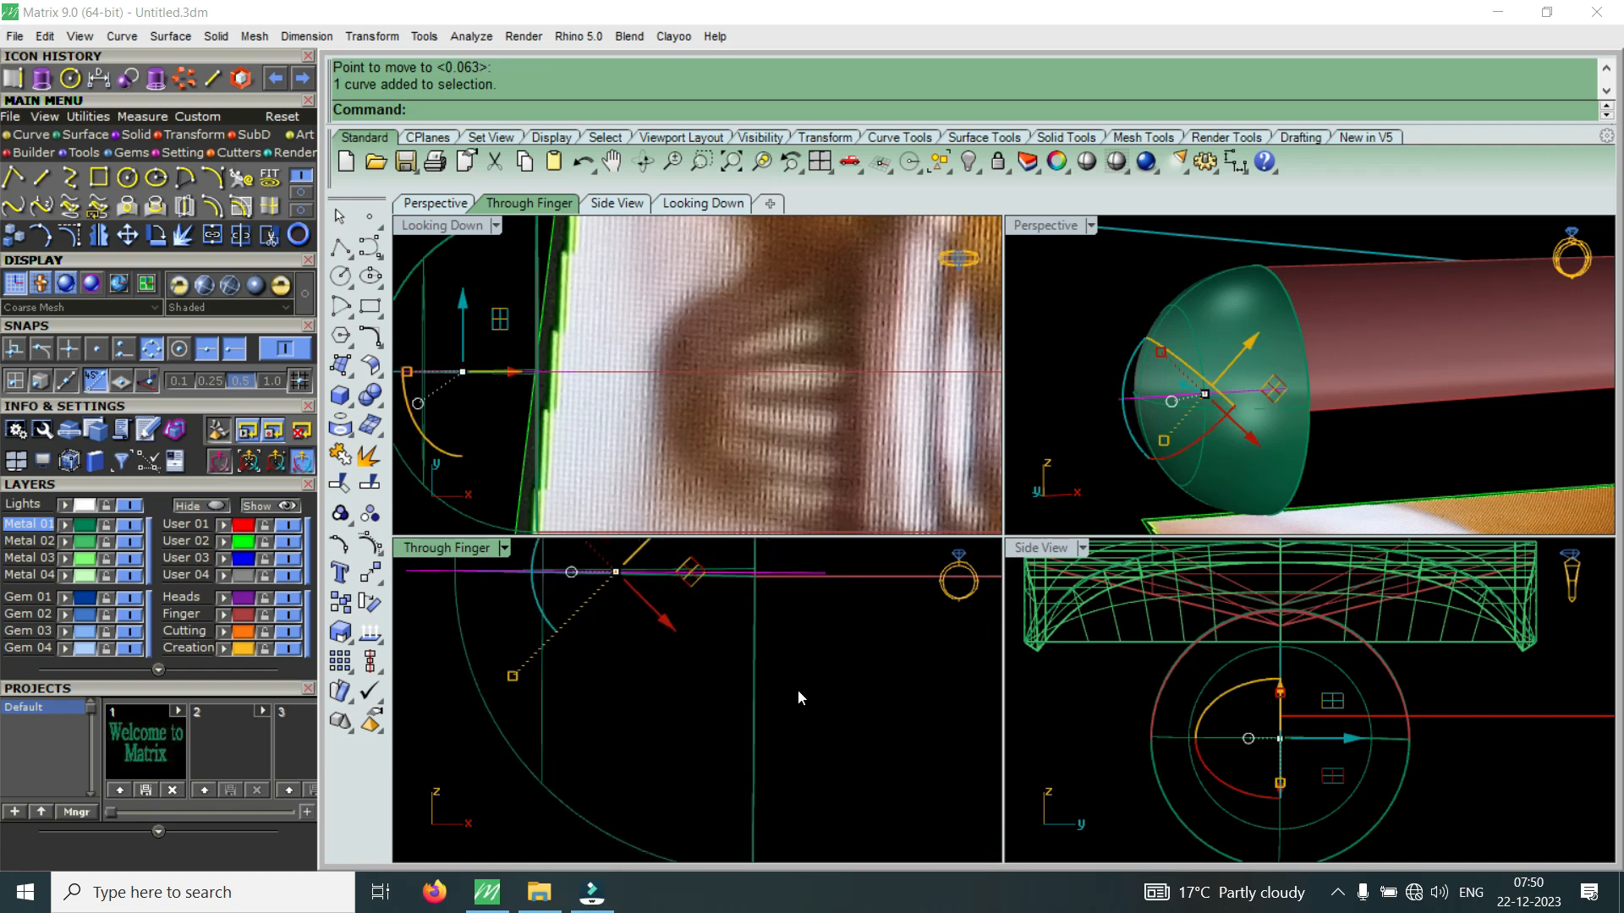
scroll(775, 712, down, 2)
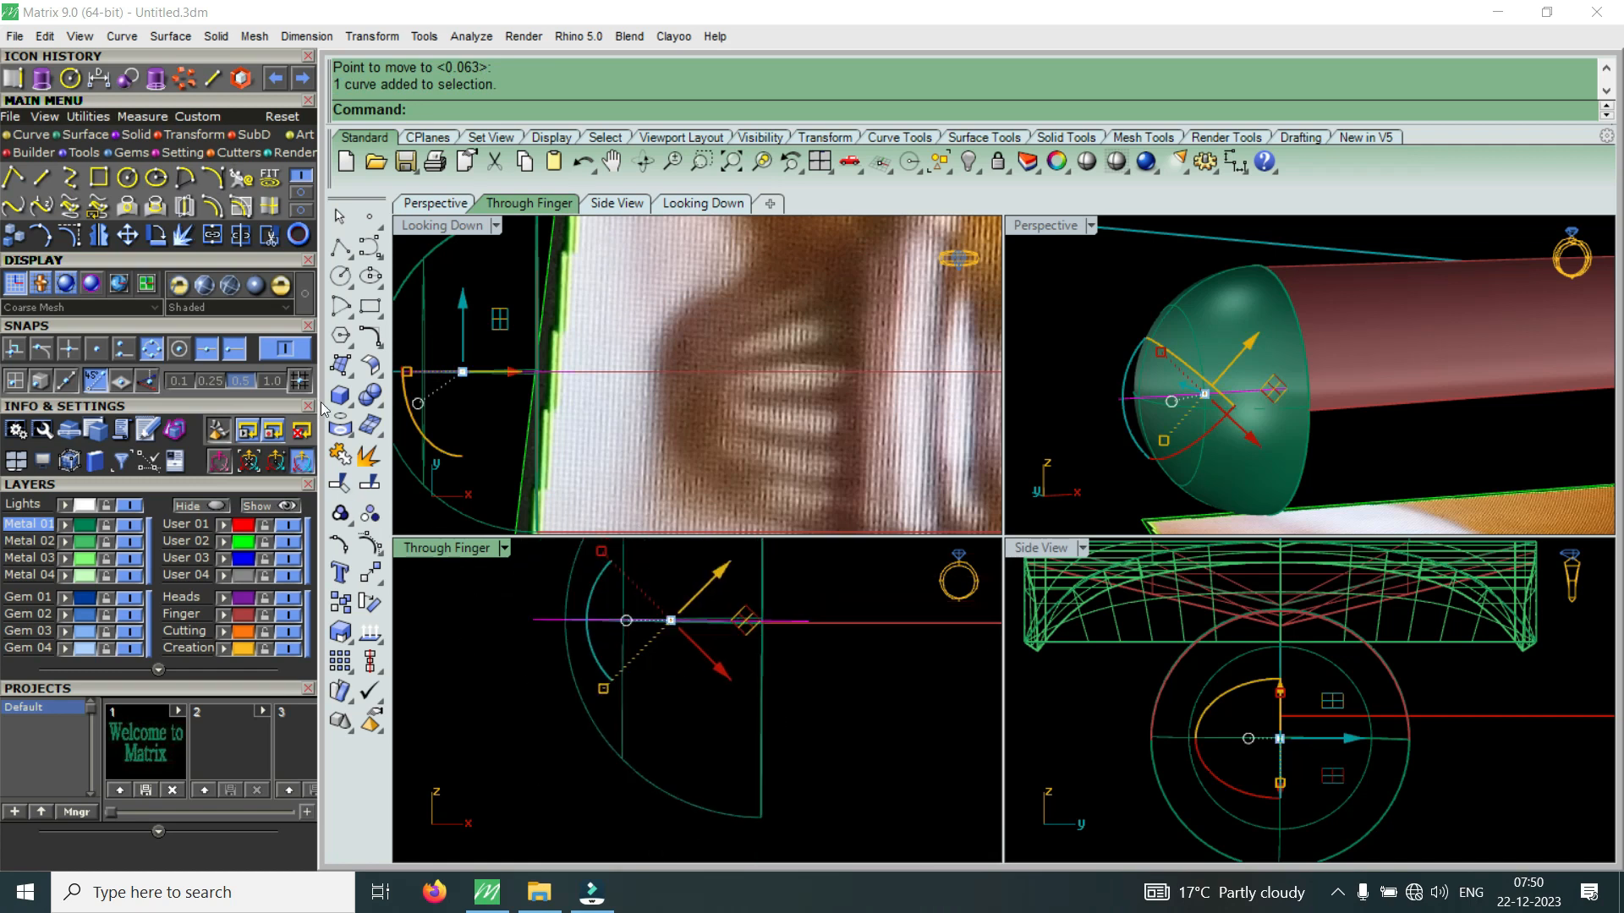
click(270, 237)
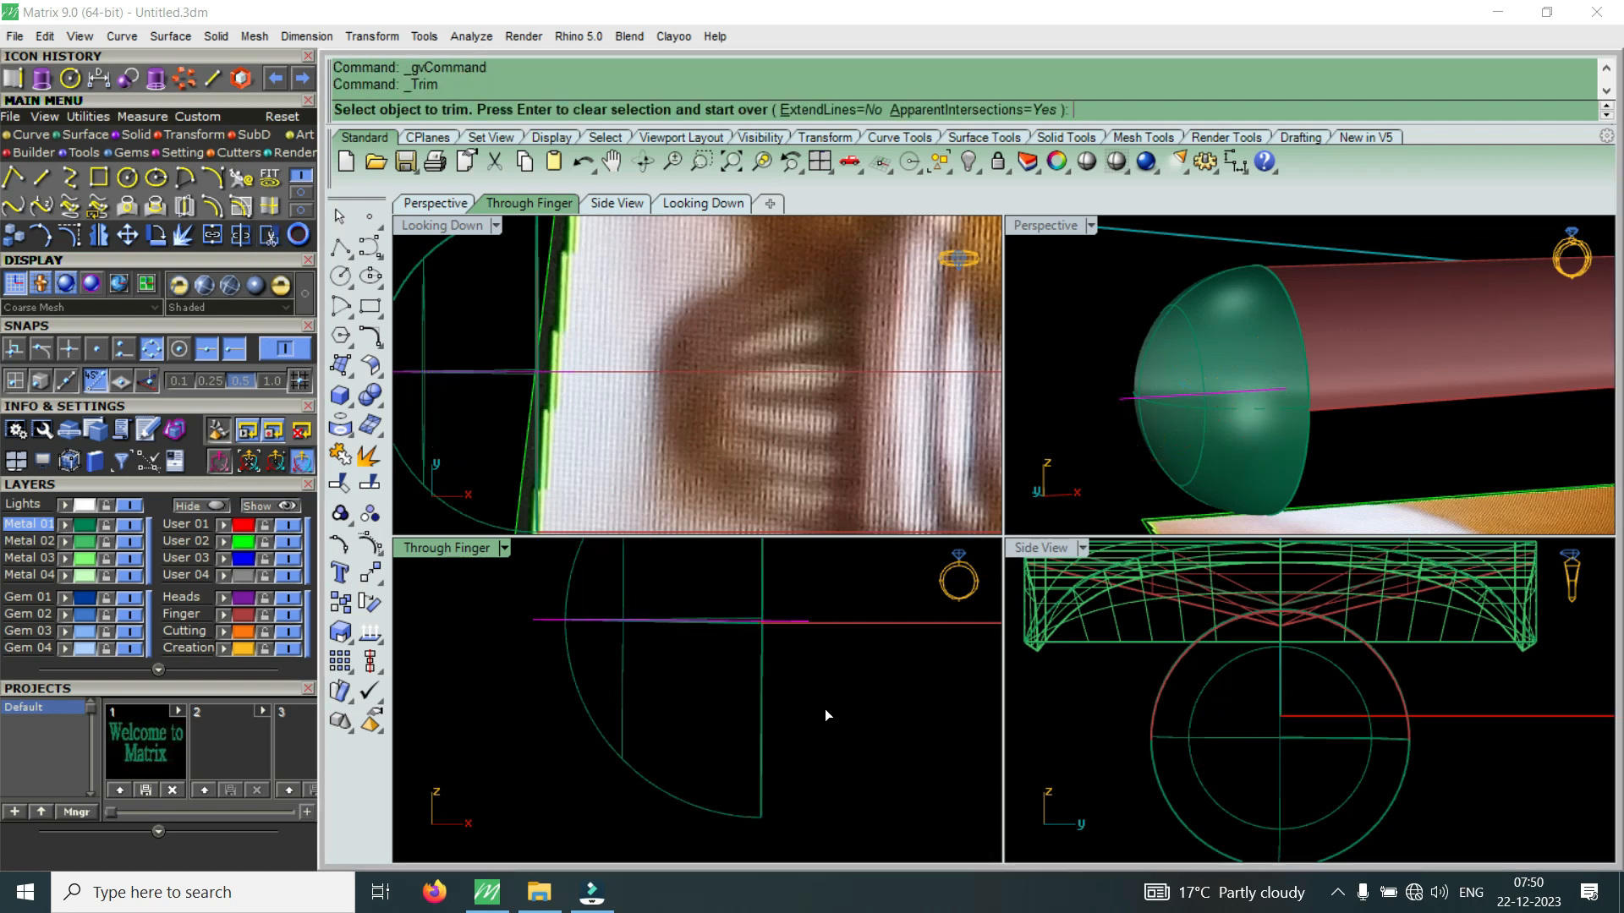
click(624, 810)
scroll(625, 813, down, 2)
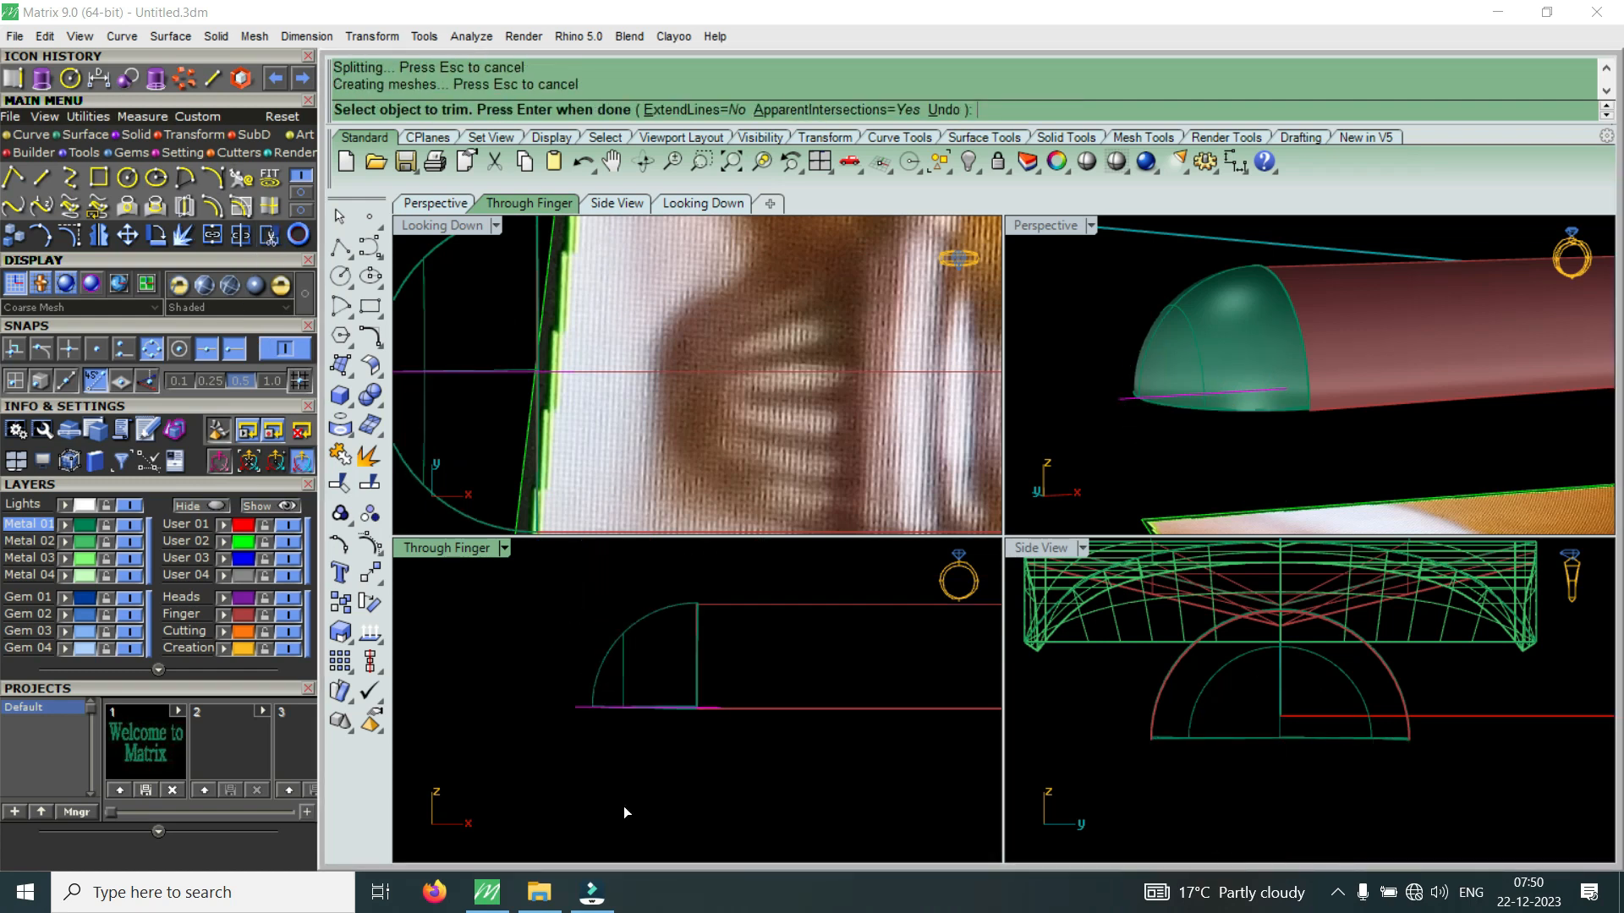
scroll(636, 761, down, 3)
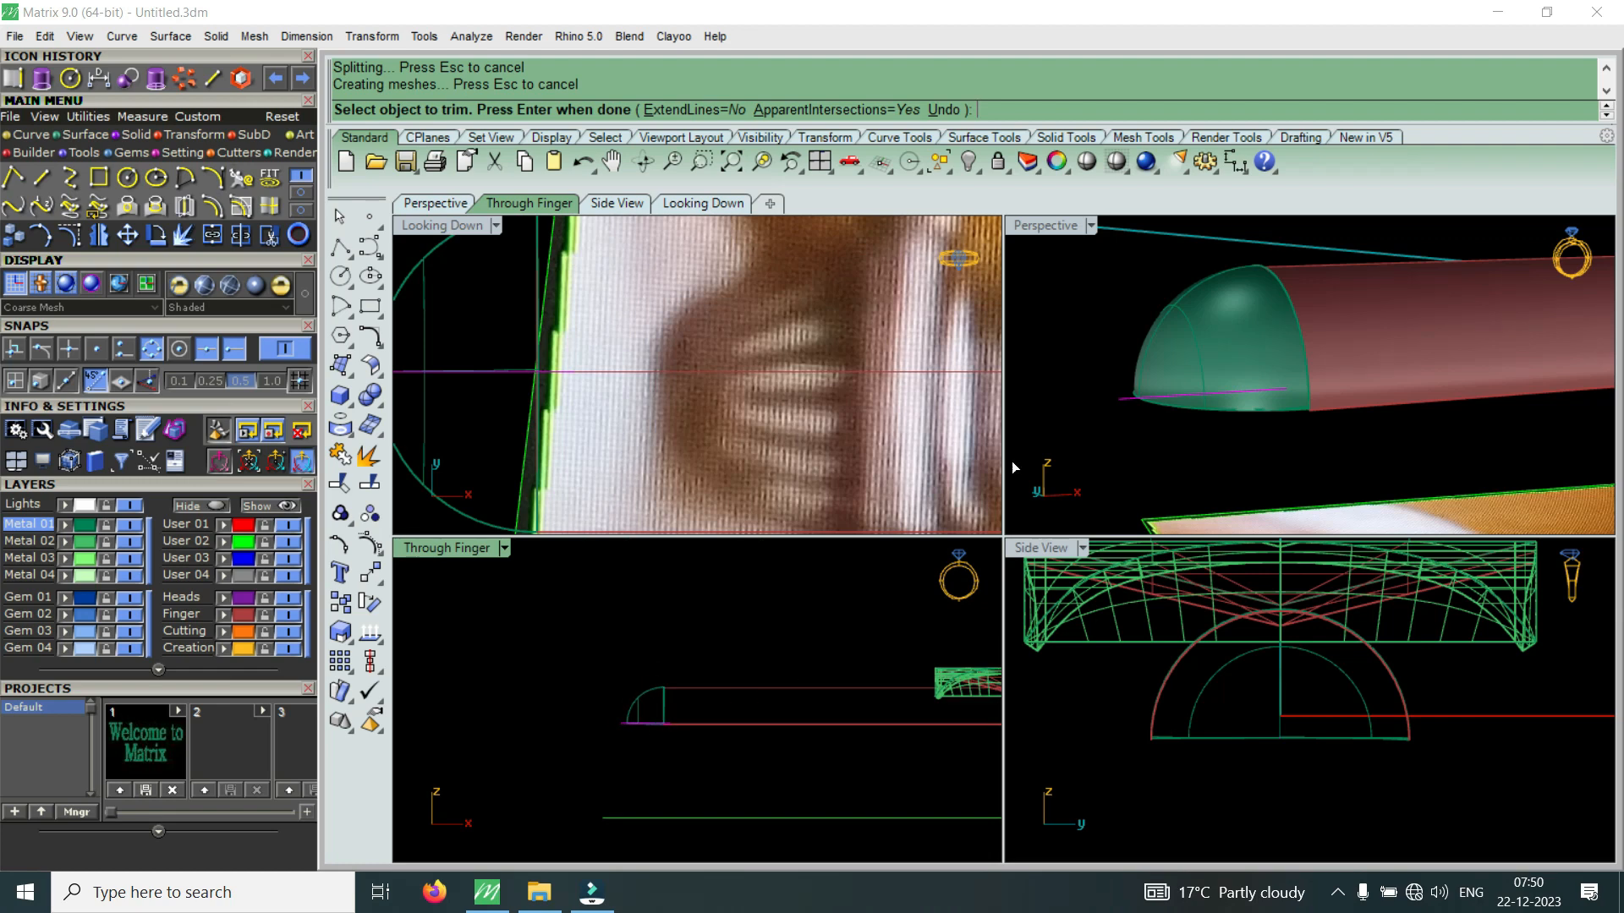
key(Return)
Examine the half-dome cap and bar from several angles against the banded details of the reference picture in an enlarged Perspective view
double_click(1052, 225)
right_drag(1054, 357, 922, 736)
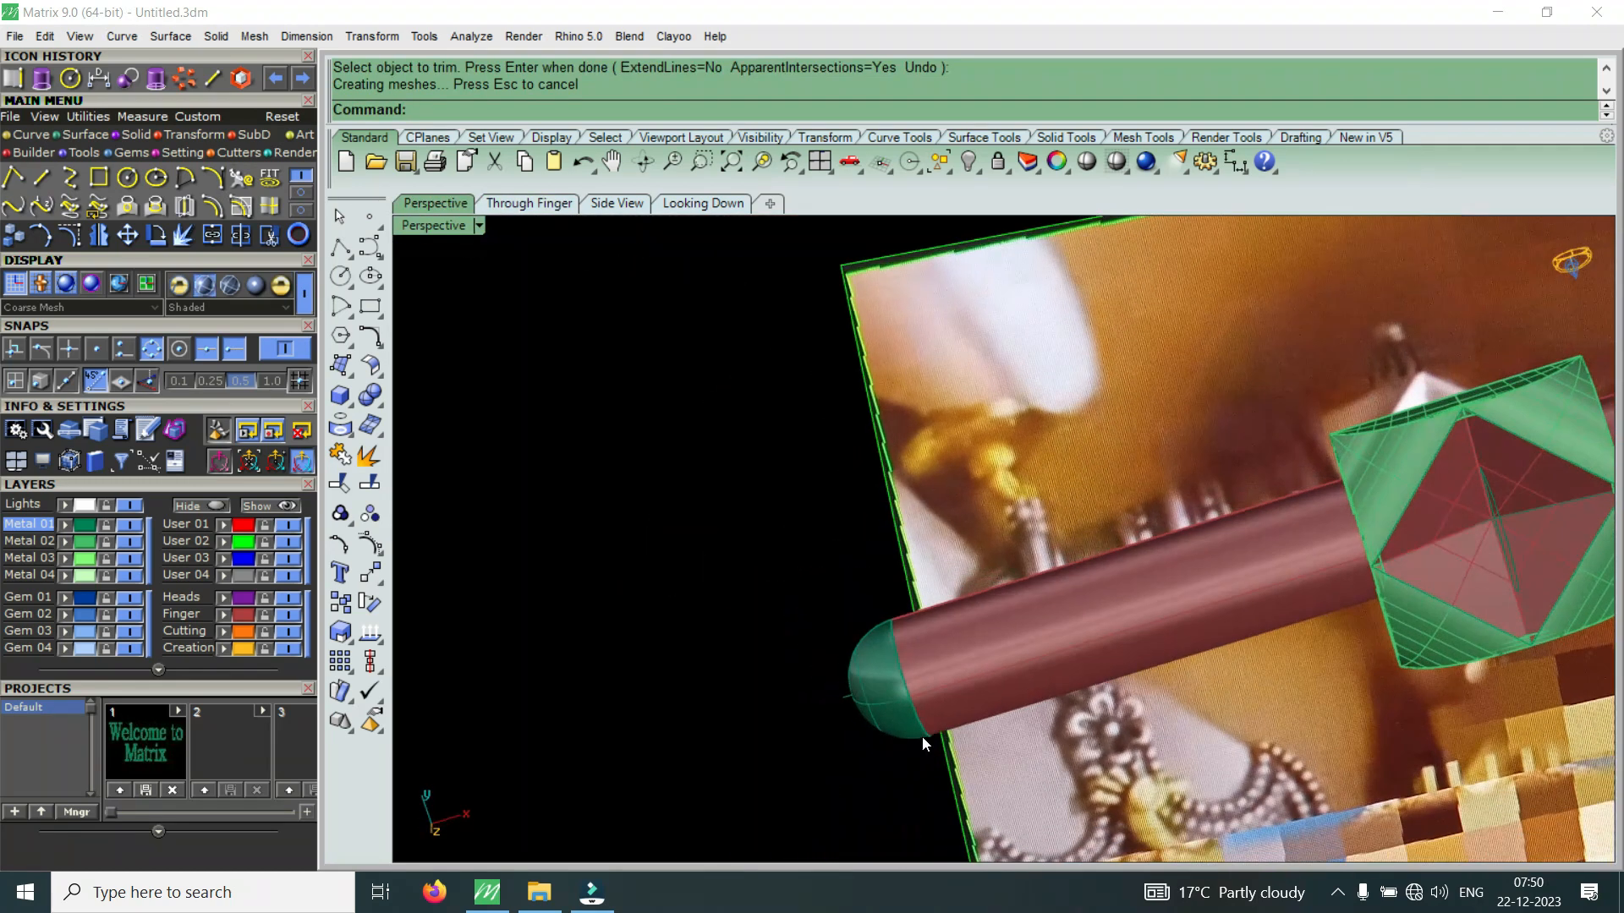
scroll(1005, 576, down, 4)
right_drag(1005, 576, 1003, 551)
scroll(1017, 517, up, 9)
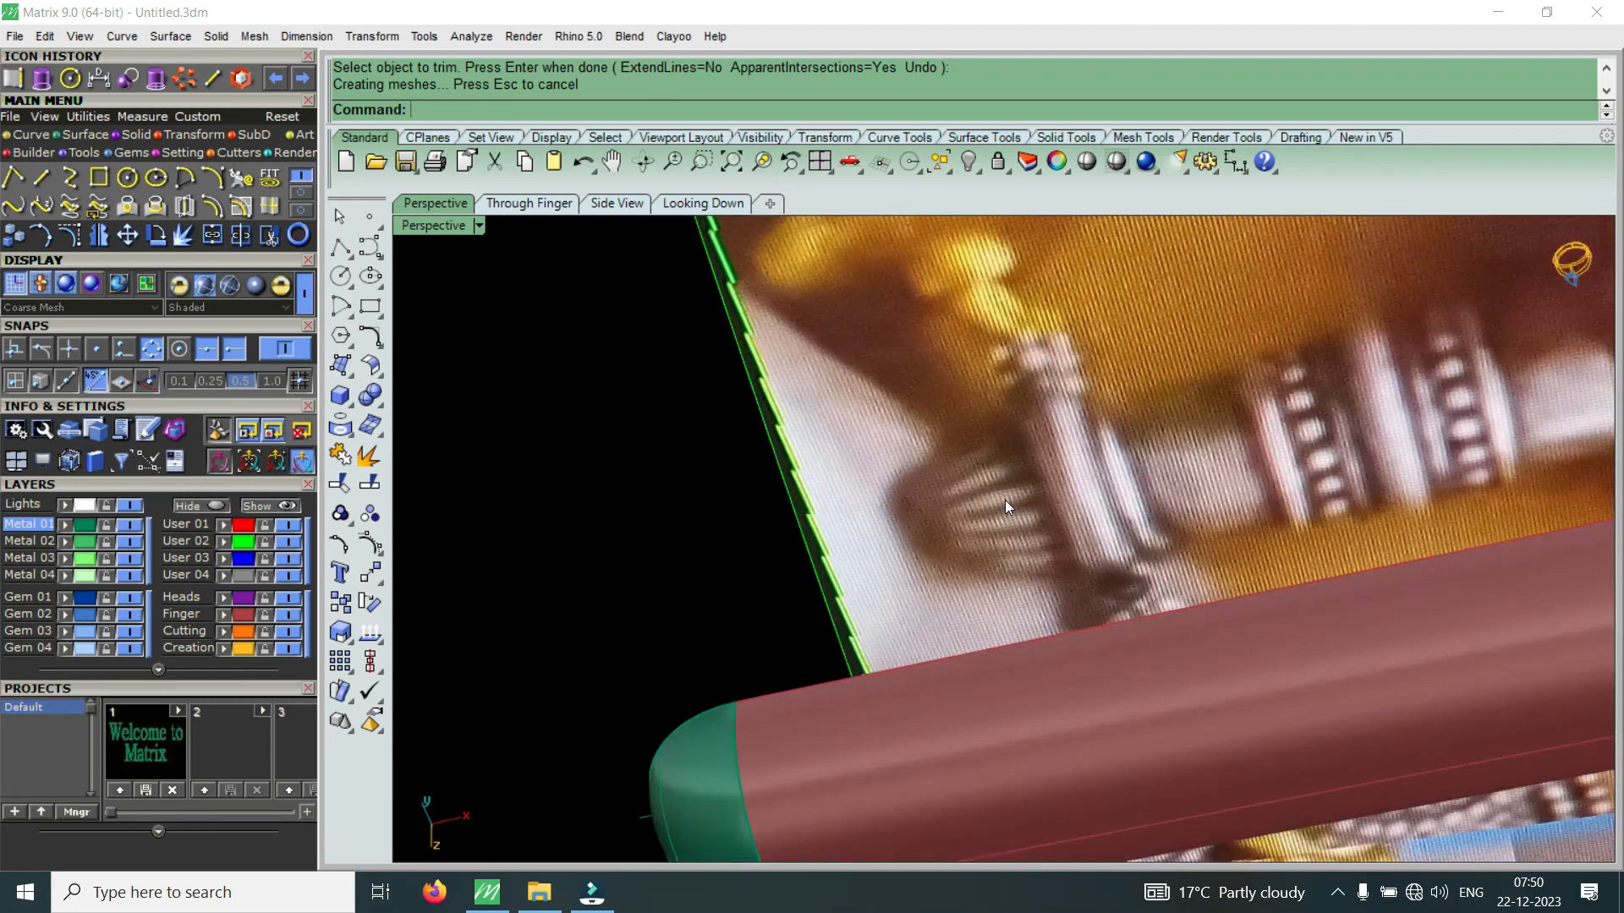
scroll(938, 501, down, 3)
scroll(983, 512, up, 8)
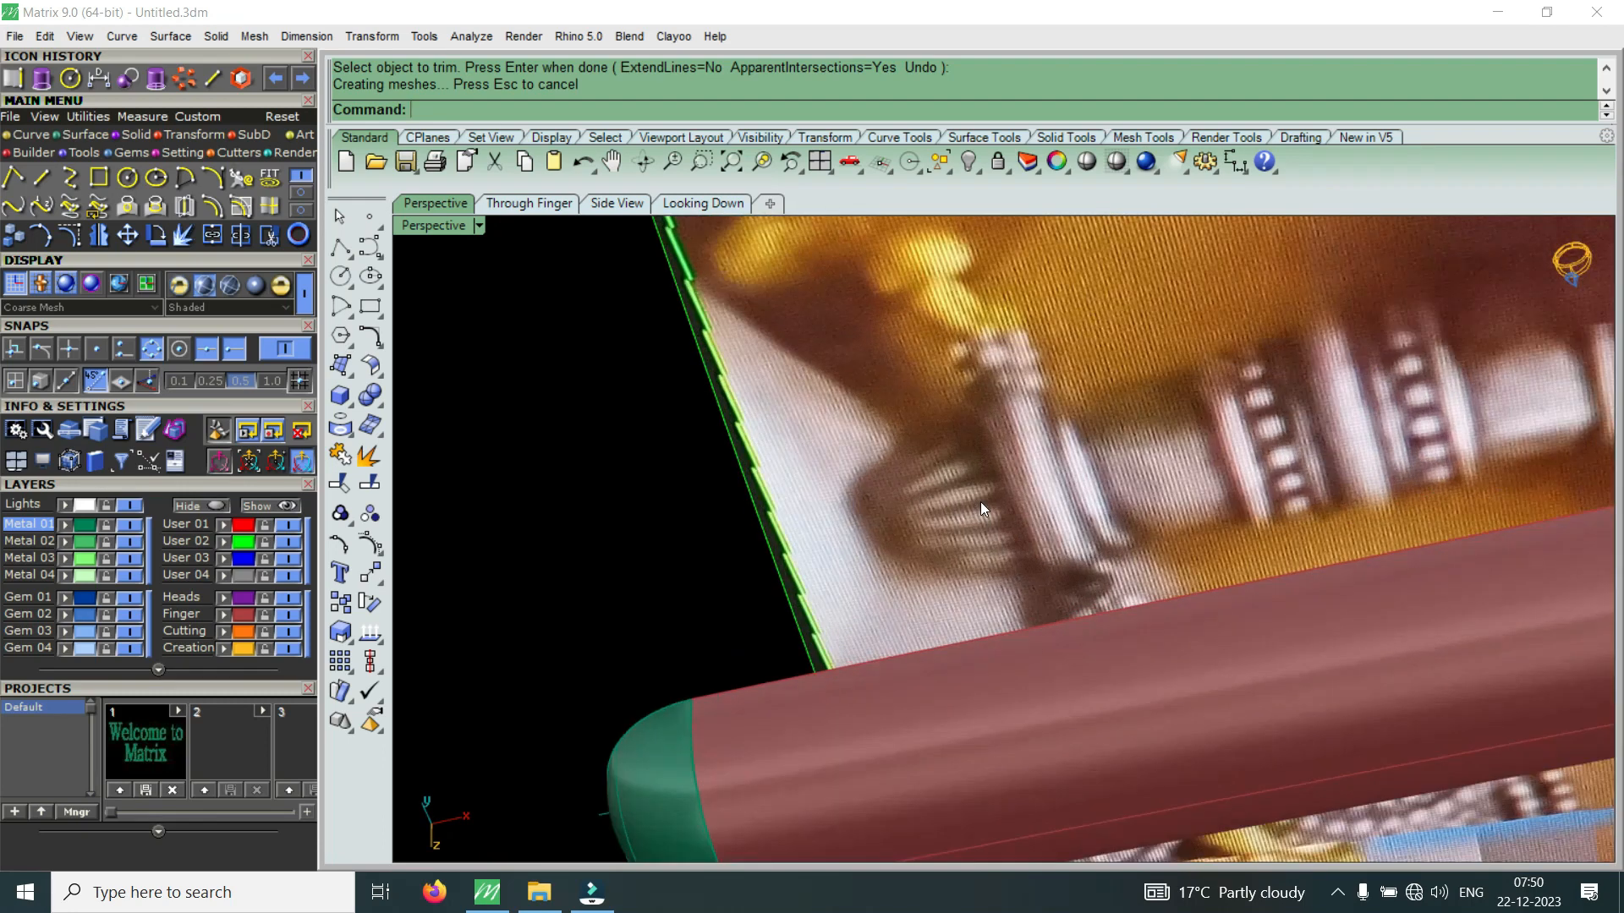
scroll(918, 513, down, 6)
scroll(1062, 550, down, 4)
scroll(1228, 540, up, 8)
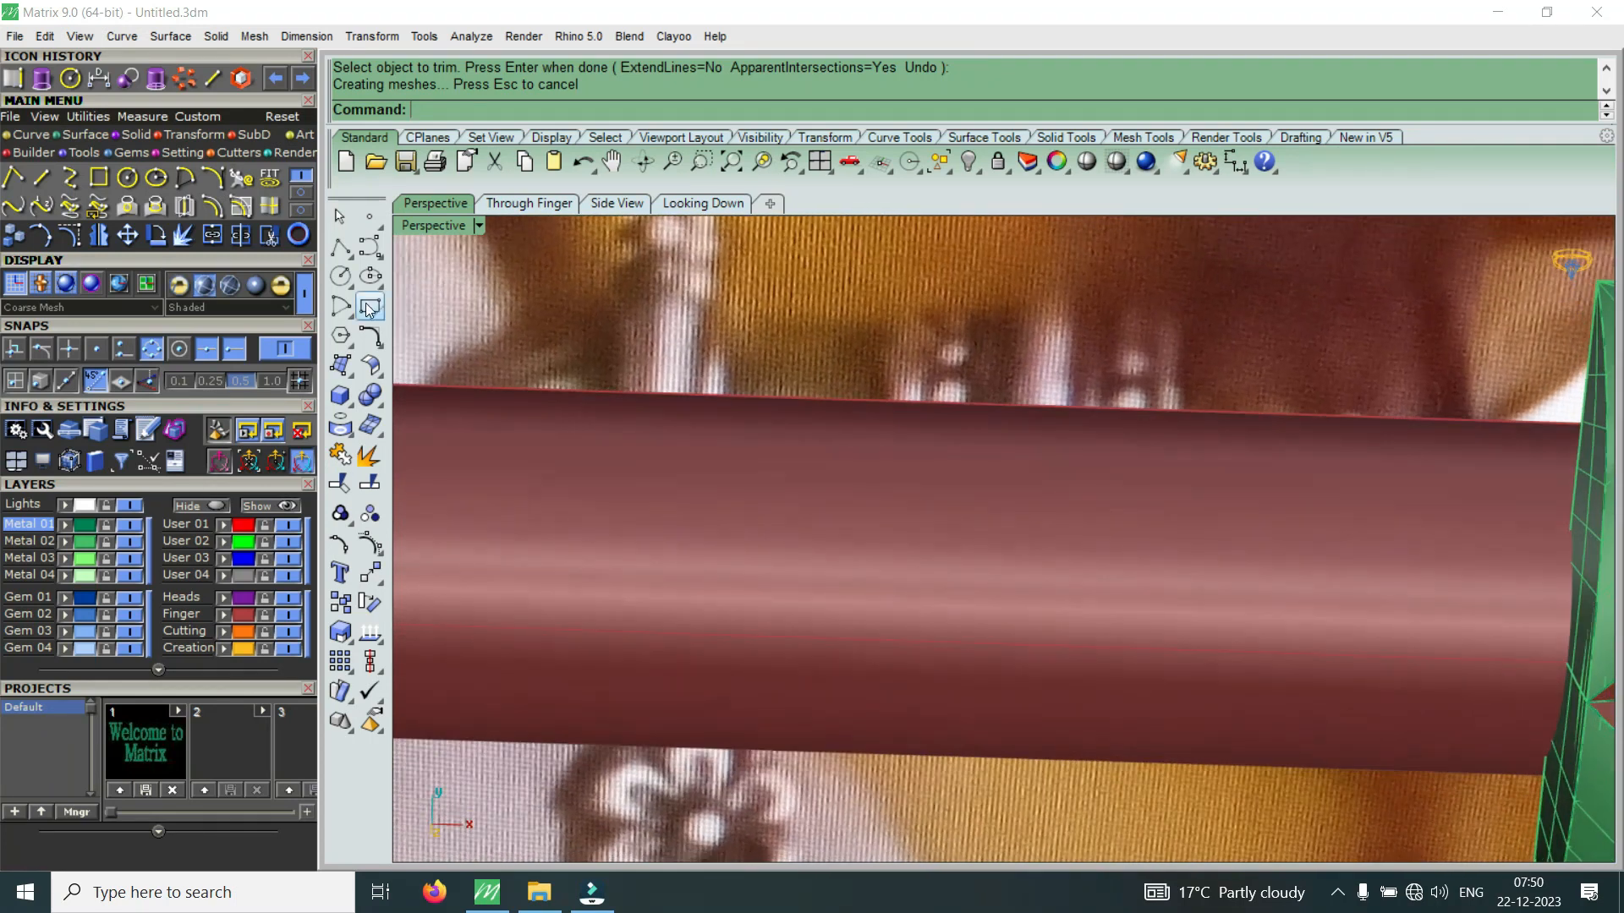
Extract three crosswise isocurves from the bar's surface, in line with the bands visible in the reference picture
click(269, 210)
click(1141, 548)
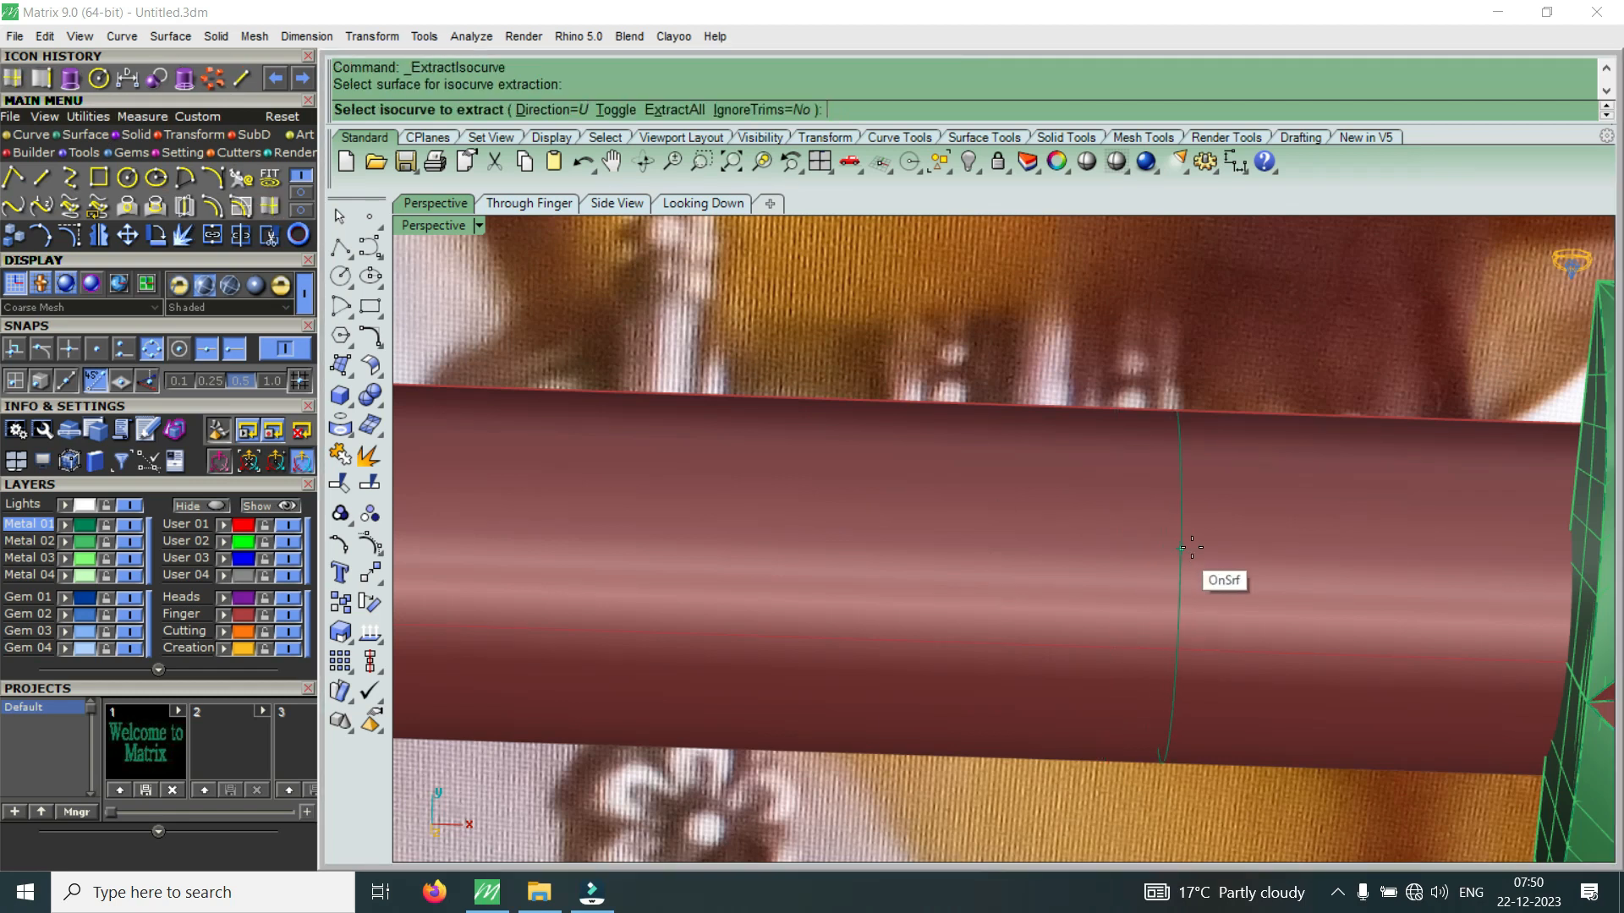
click(1192, 548)
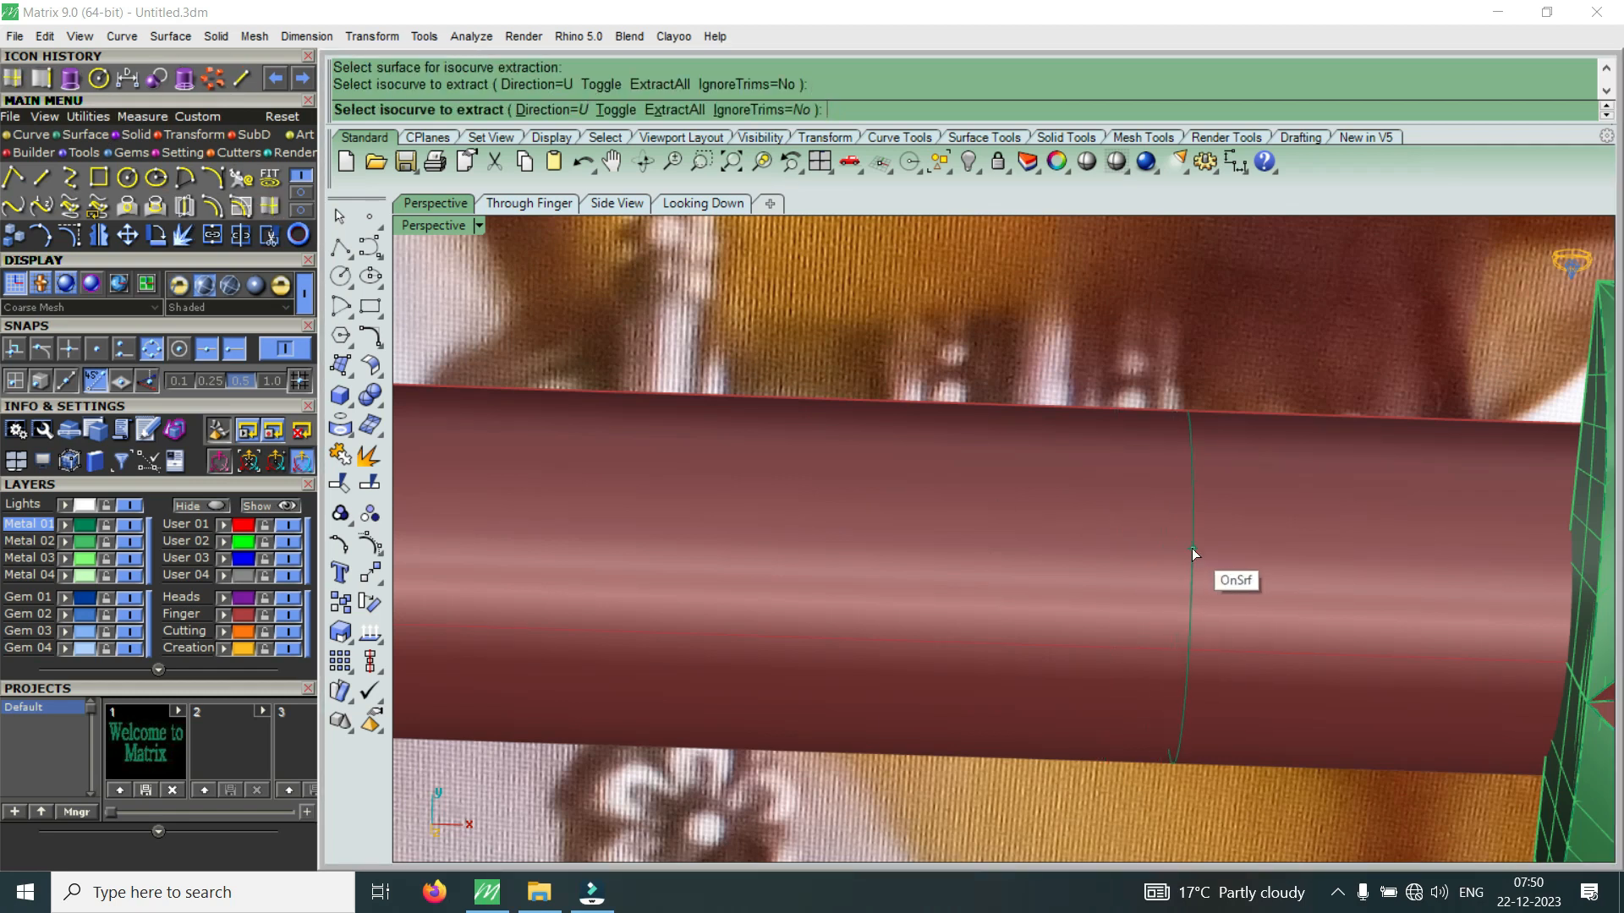
click(1082, 561)
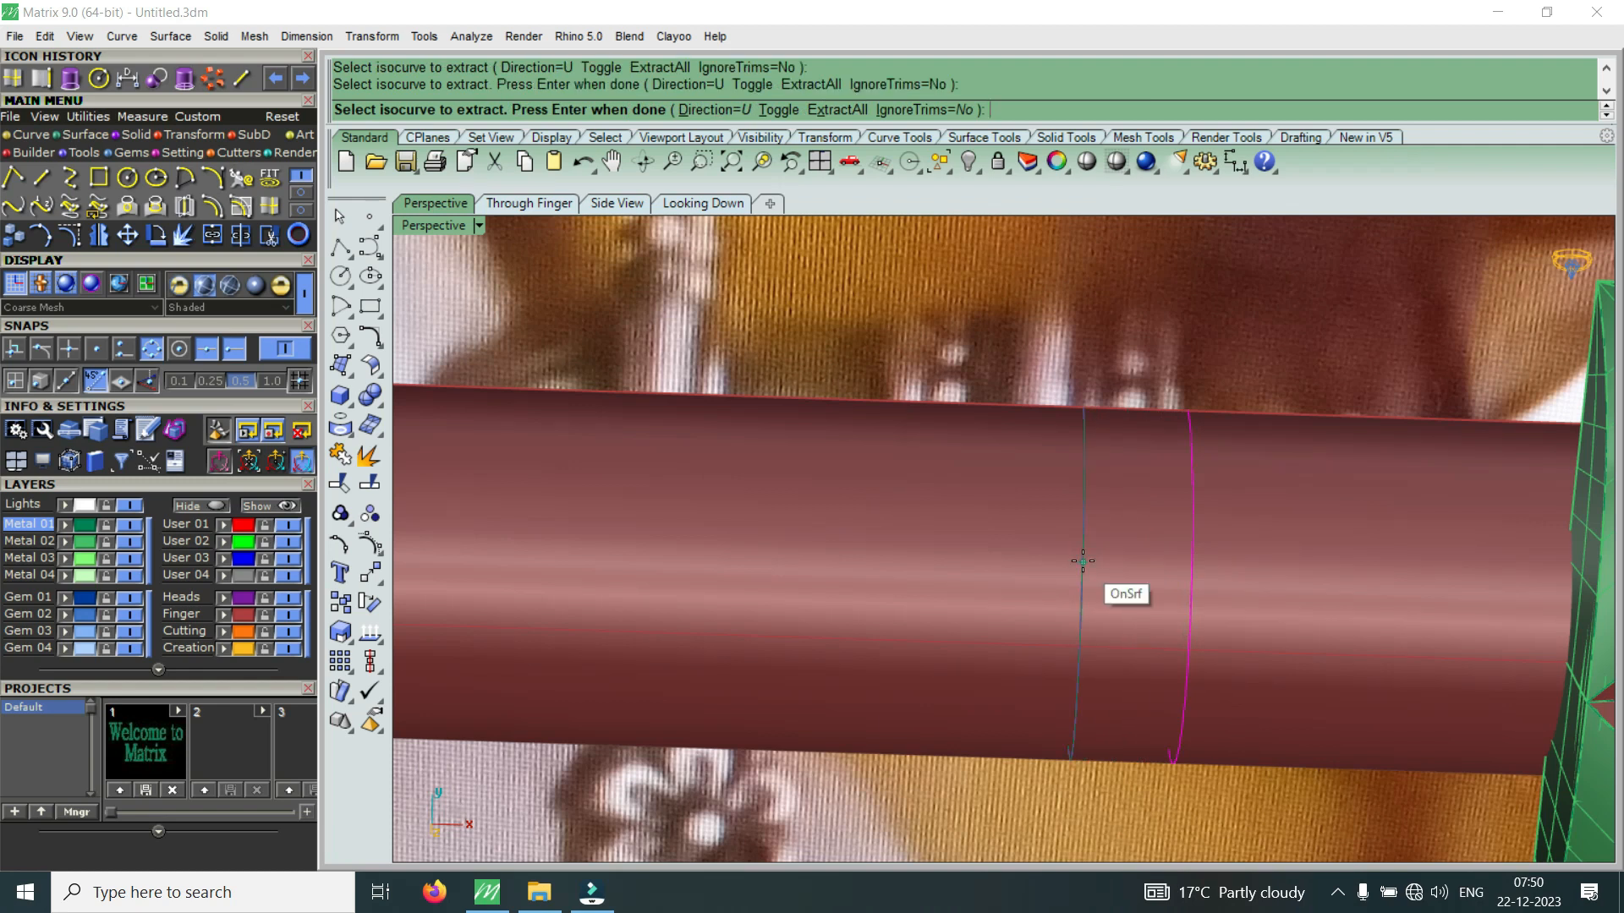
click(1021, 568)
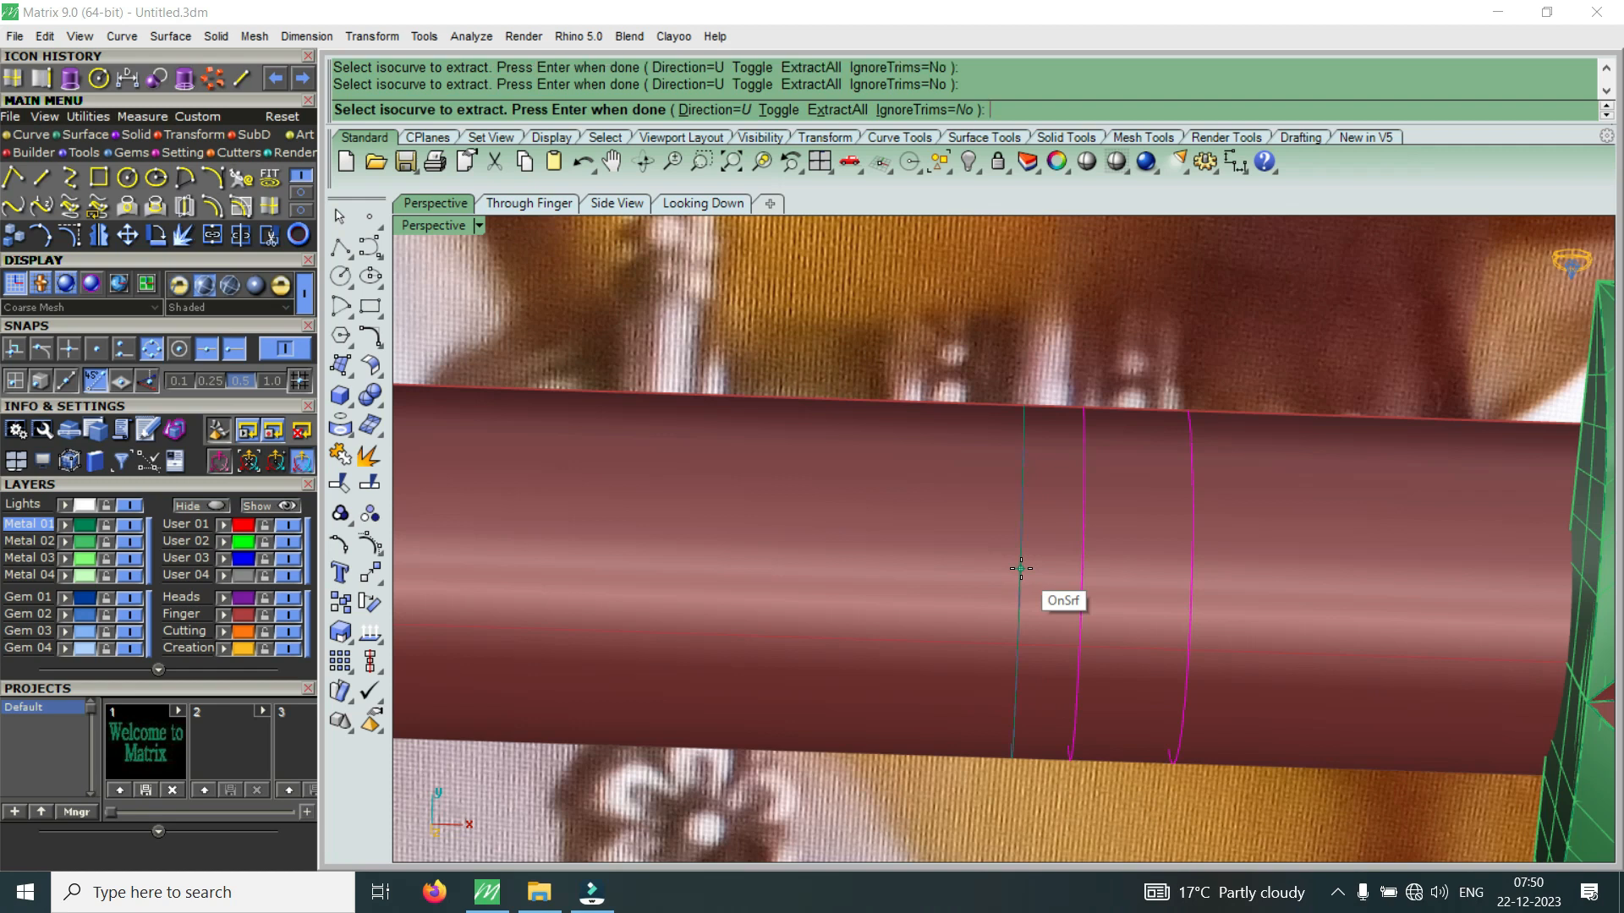
key(Return)
Try a pipe of radius 0.2 along the middle of the three extracted curves
click(1080, 528)
click(1133, 586)
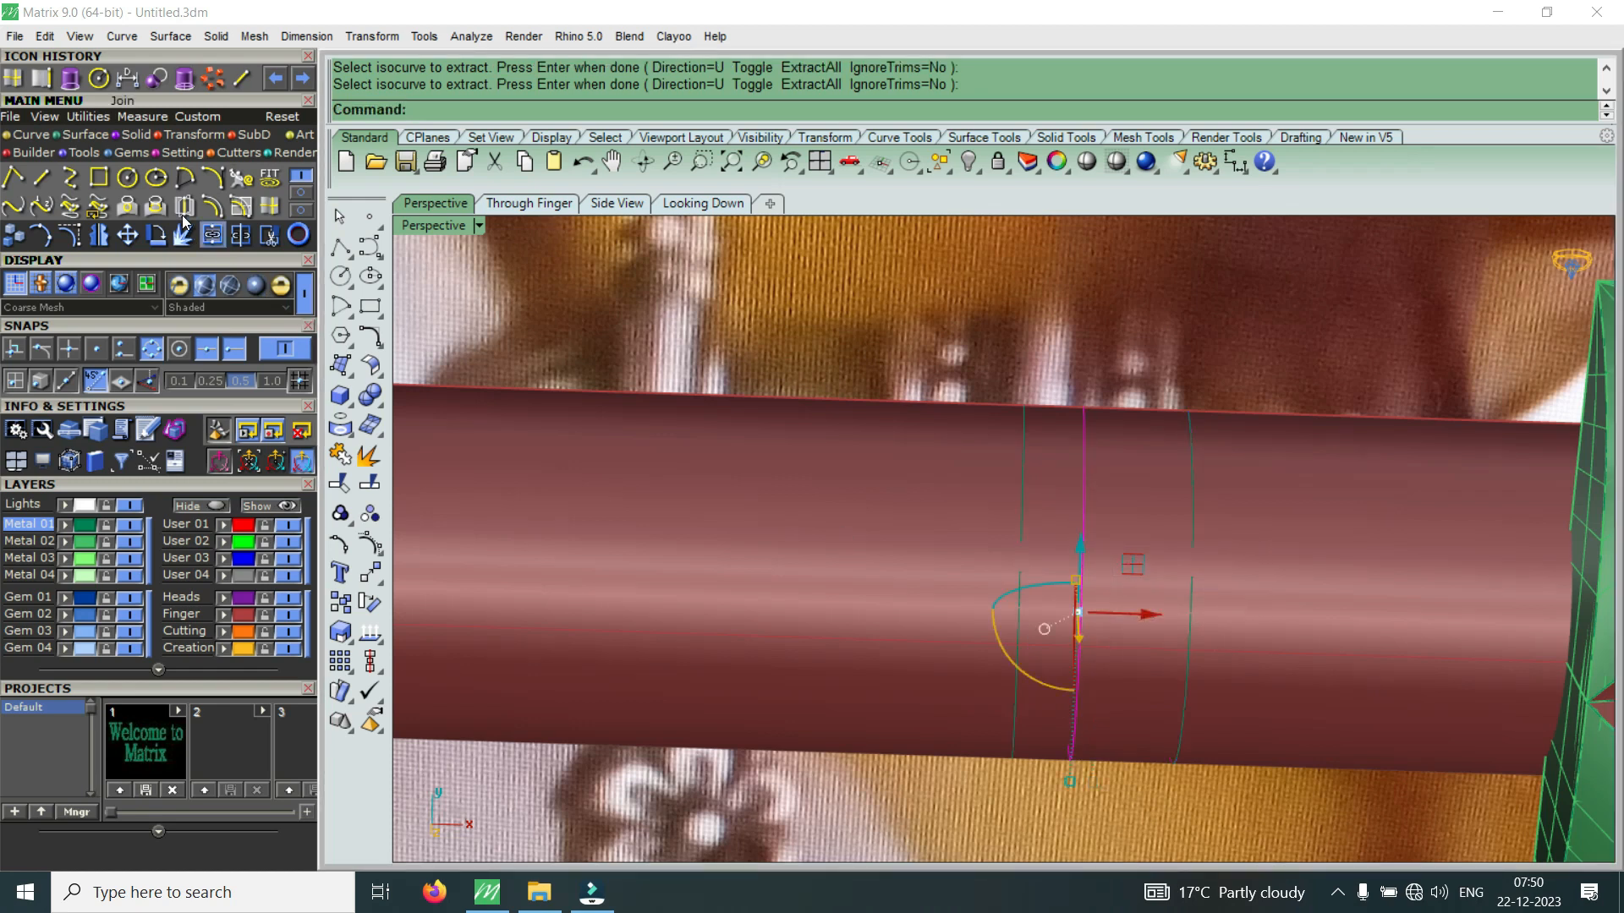
click(133, 137)
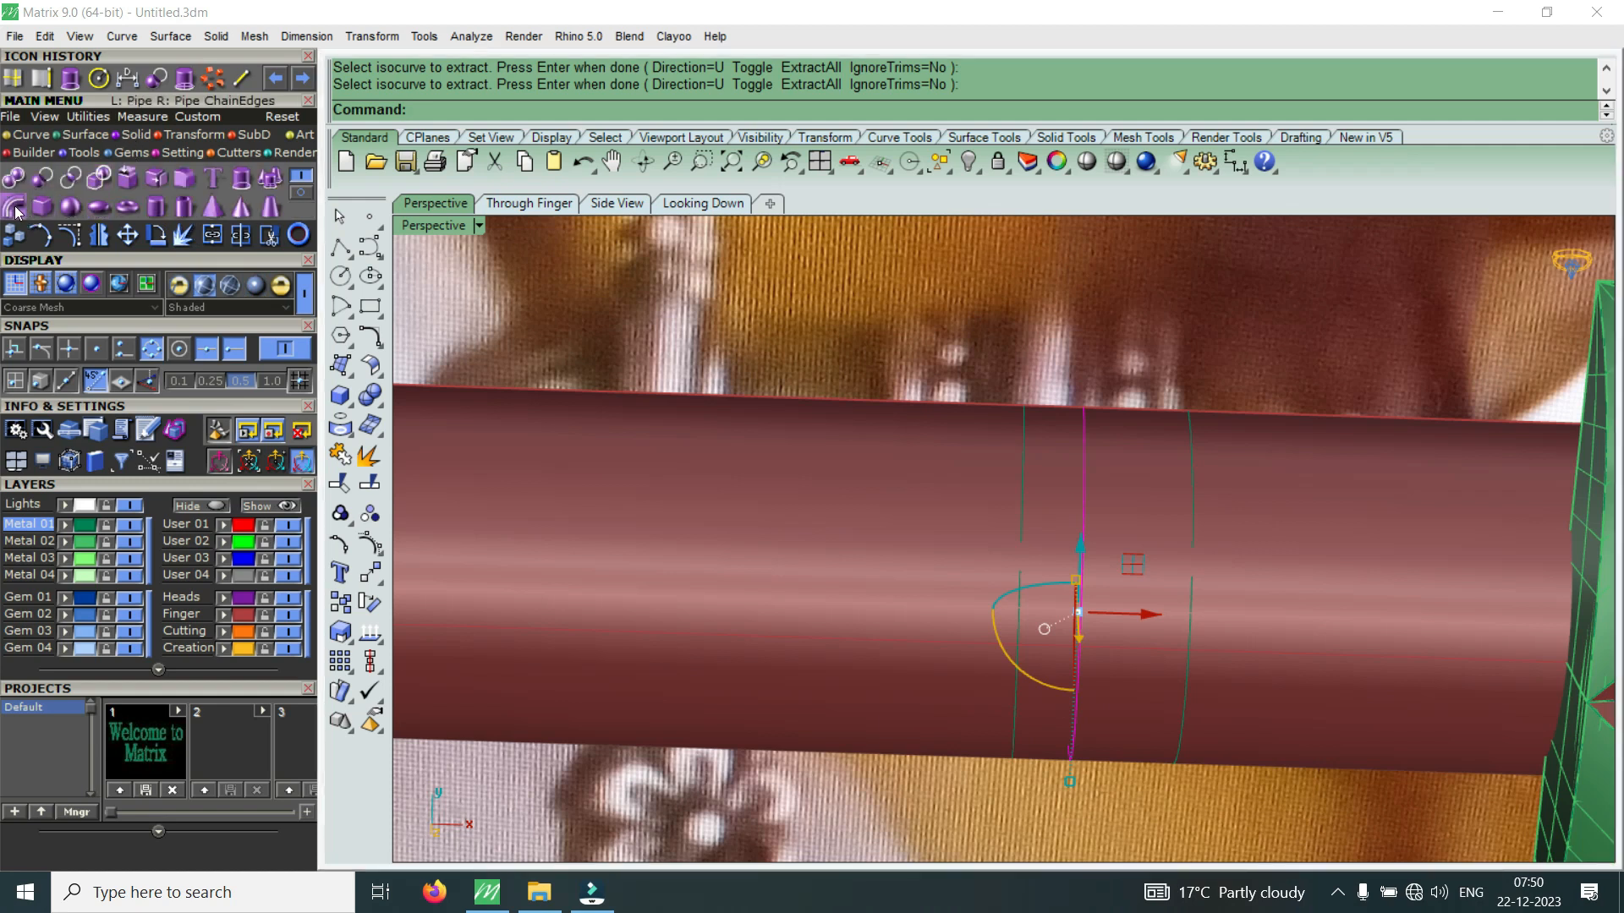
click(14, 206)
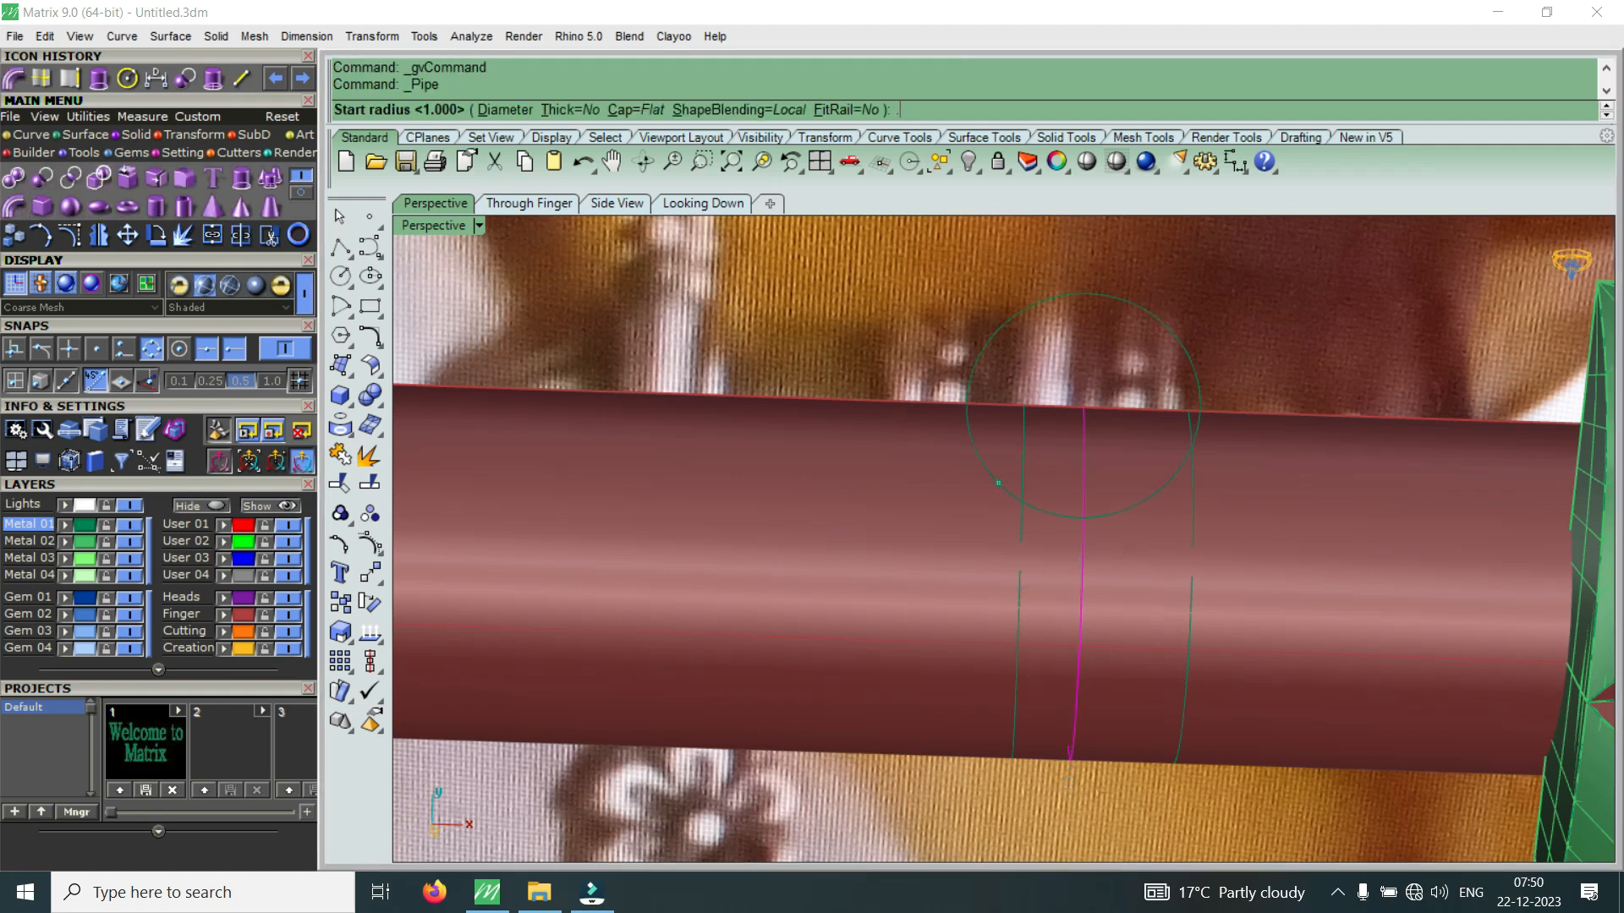
key(Return)
key(Return)
key(Return)
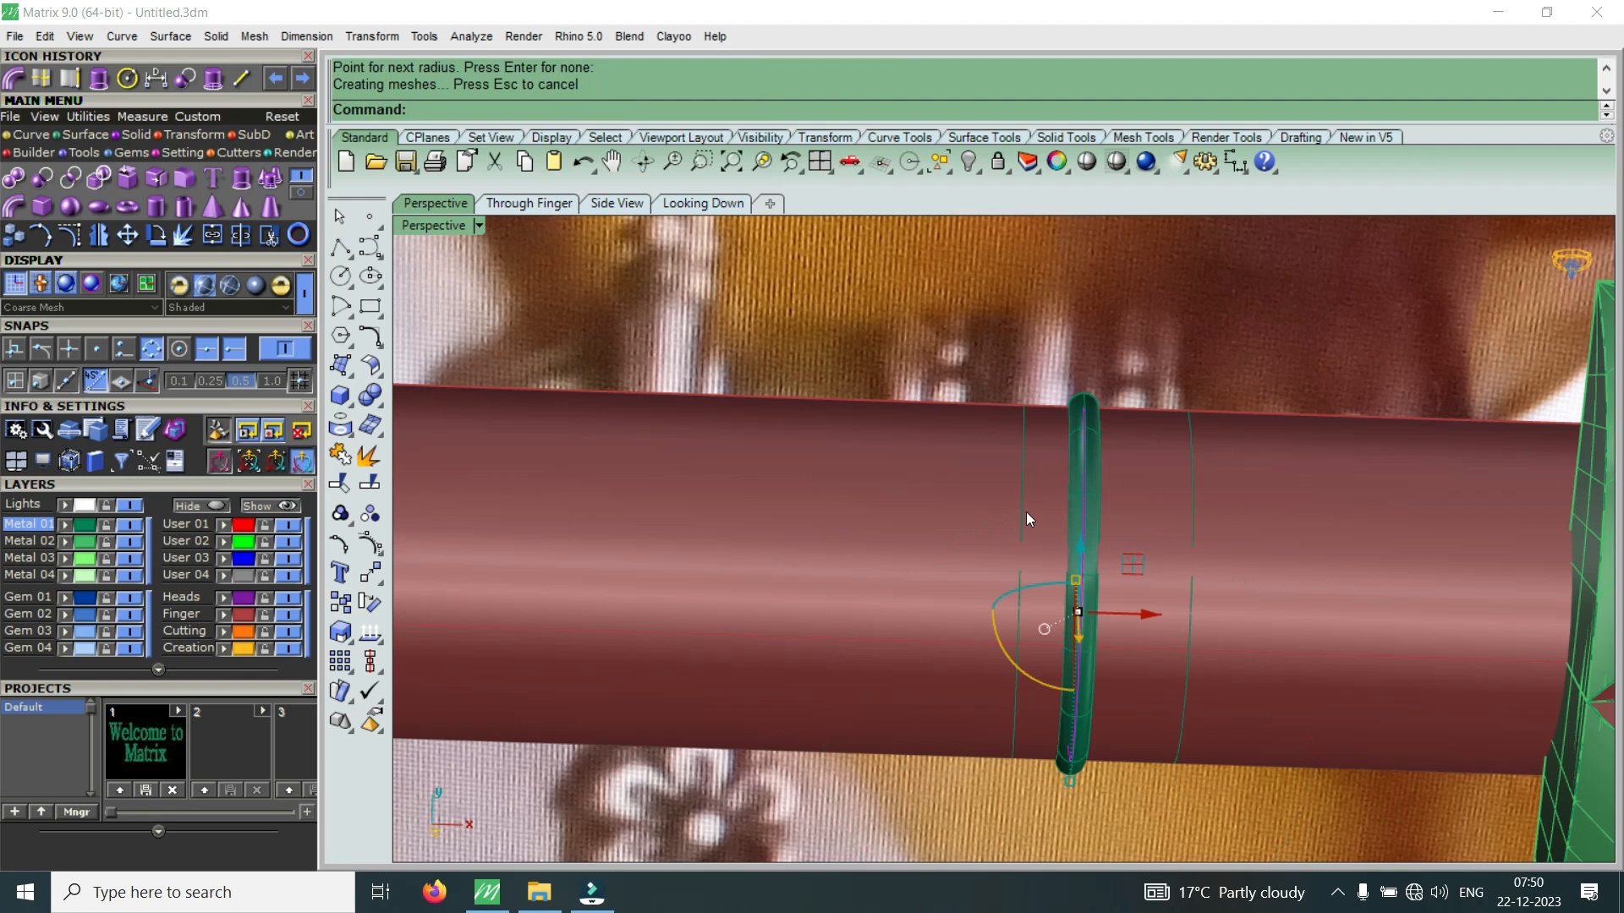
Undo the thin pipe and create one of radius 0.25 along the middle extracted curve
key(Return)
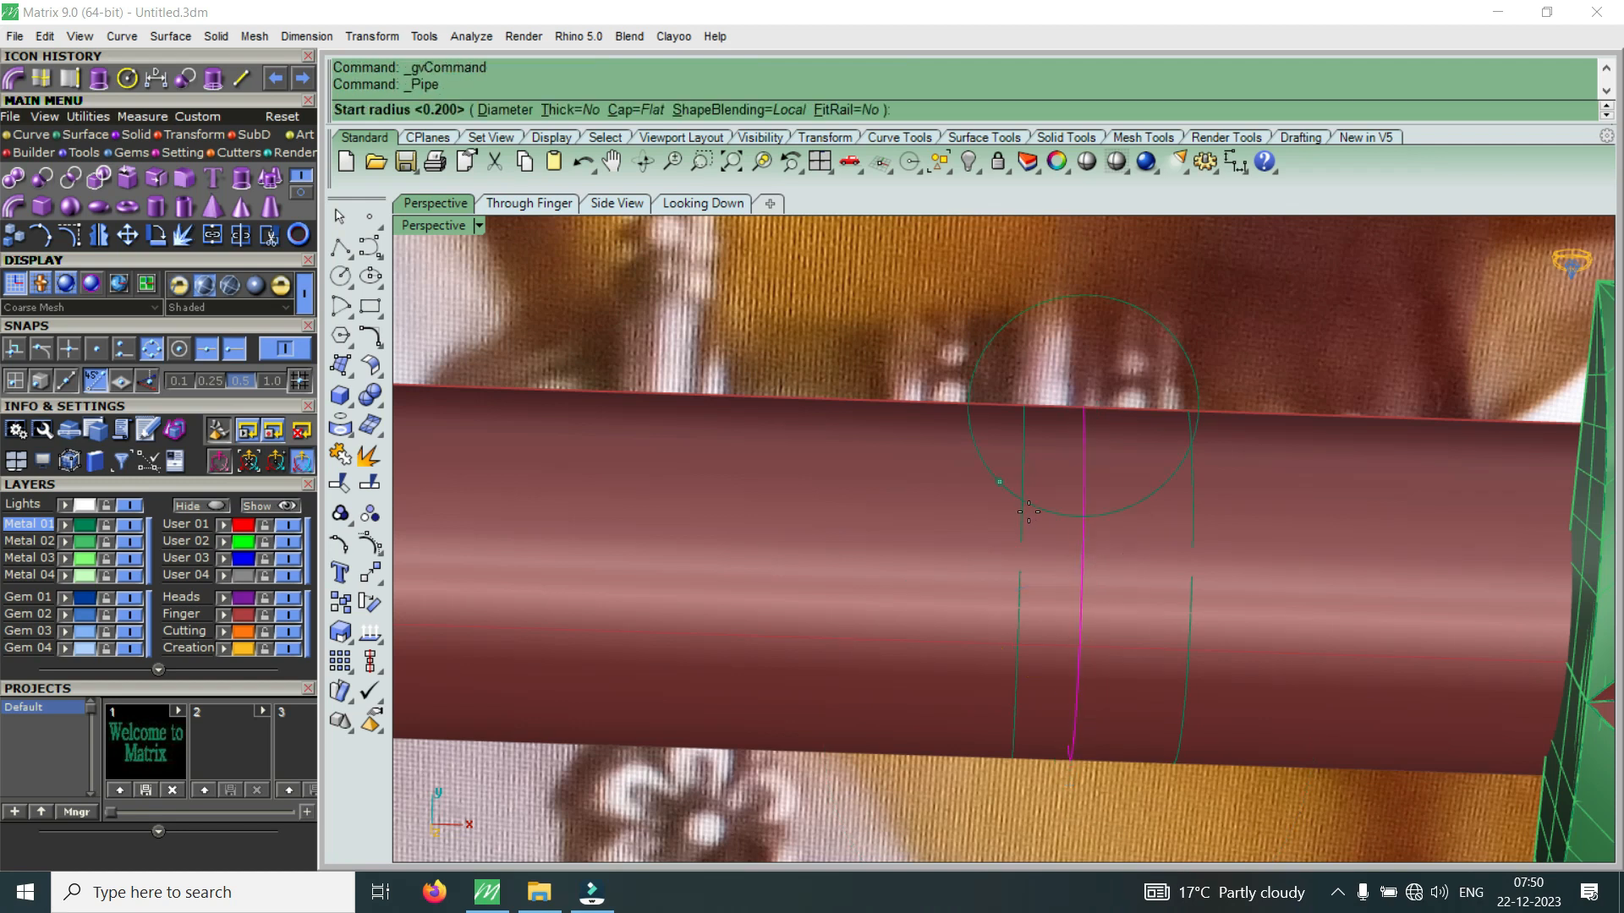
text(.25)
key(Return)
key(Return)
key(Return)
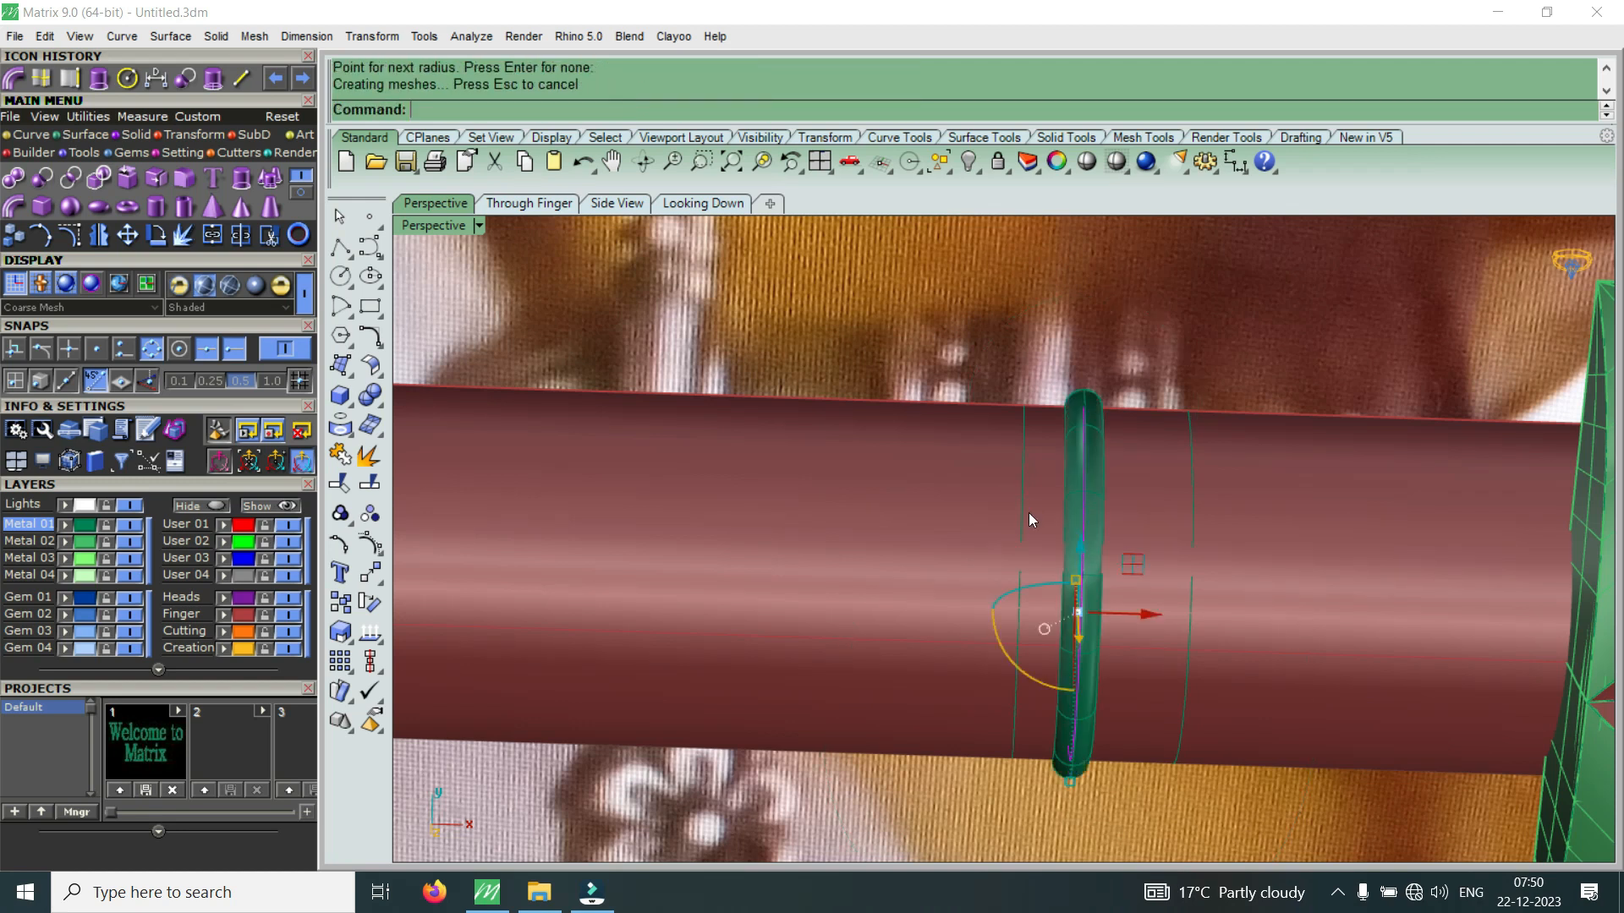
Create a pipe of the same 0.25 radius along the extracted curve nearest the square gem setting
click(1195, 531)
click(1260, 596)
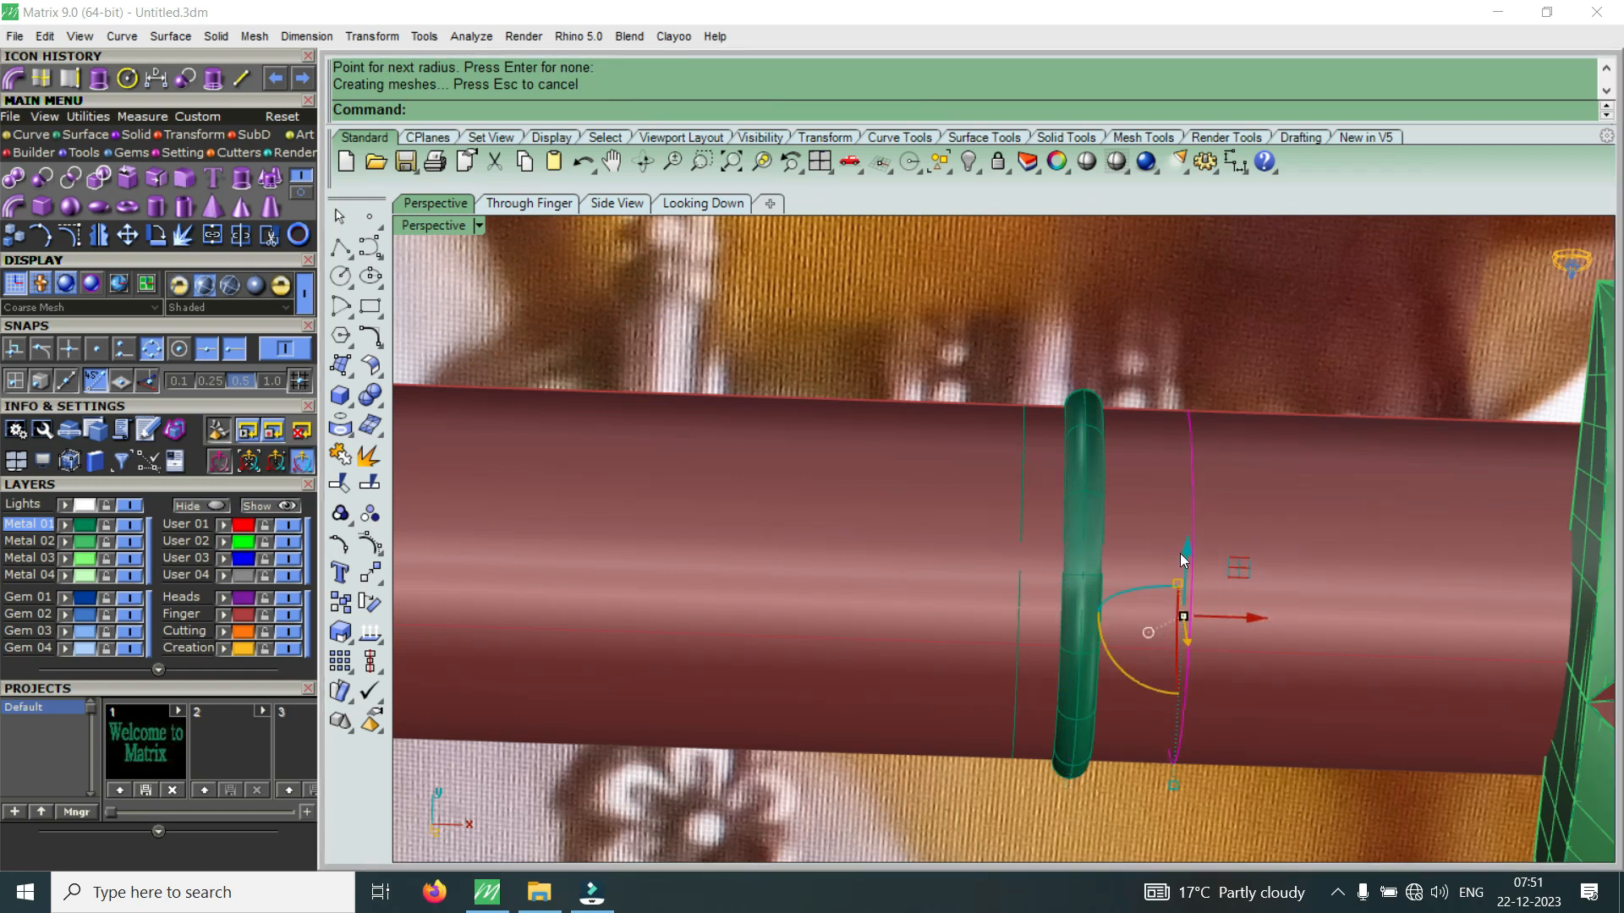
key(Return)
key(Return)
key(Return)
key(Return)
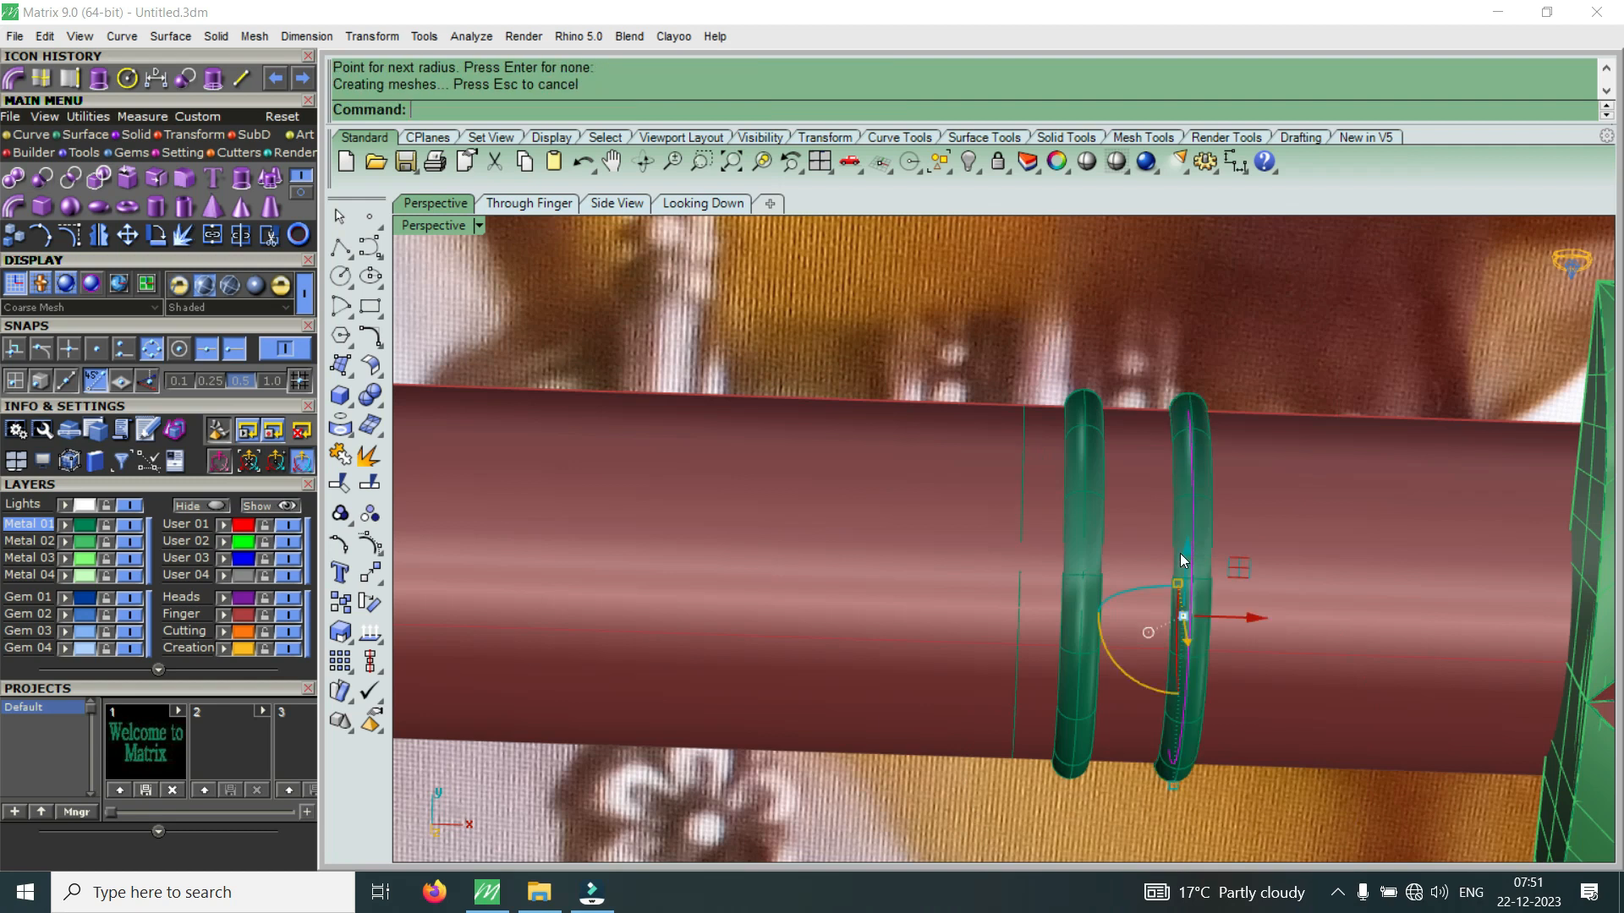
Shift the two existing pipe rings along the shaft to adjust the gap between them
scroll(1073, 522, up, 3)
click(1066, 520)
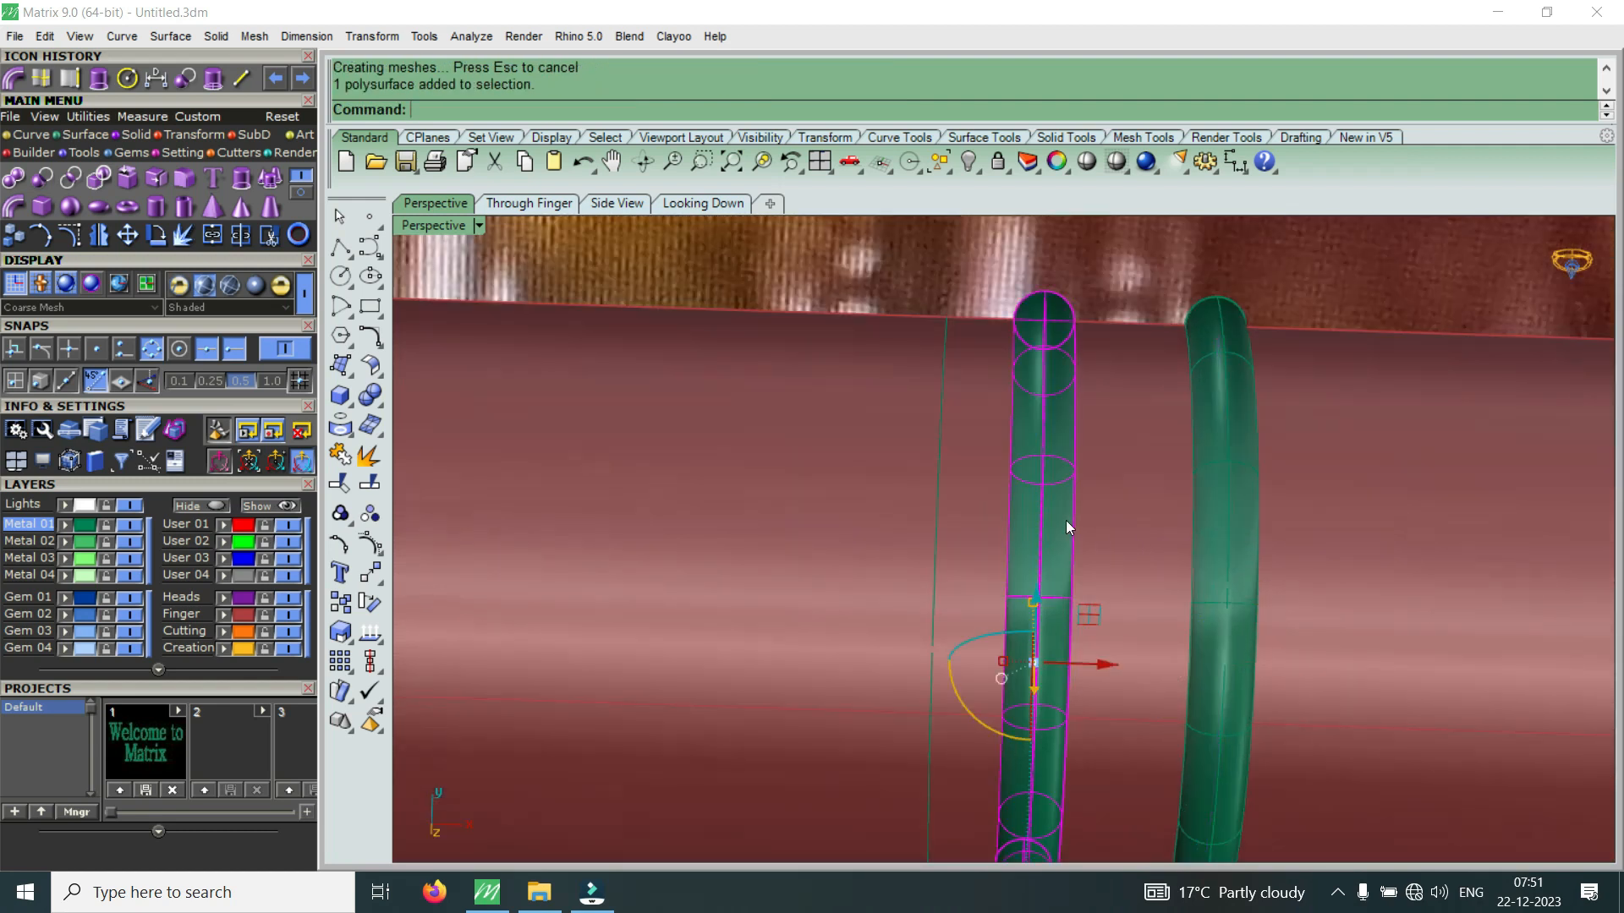
drag(1104, 662, 1137, 653)
mouse_move(1193, 589)
right_down()
mouse_move(1190, 547)
mouse_move(1205, 612)
mouse_move(1208, 575)
right_up()
scroll(1208, 575, up, 2)
click(1208, 575)
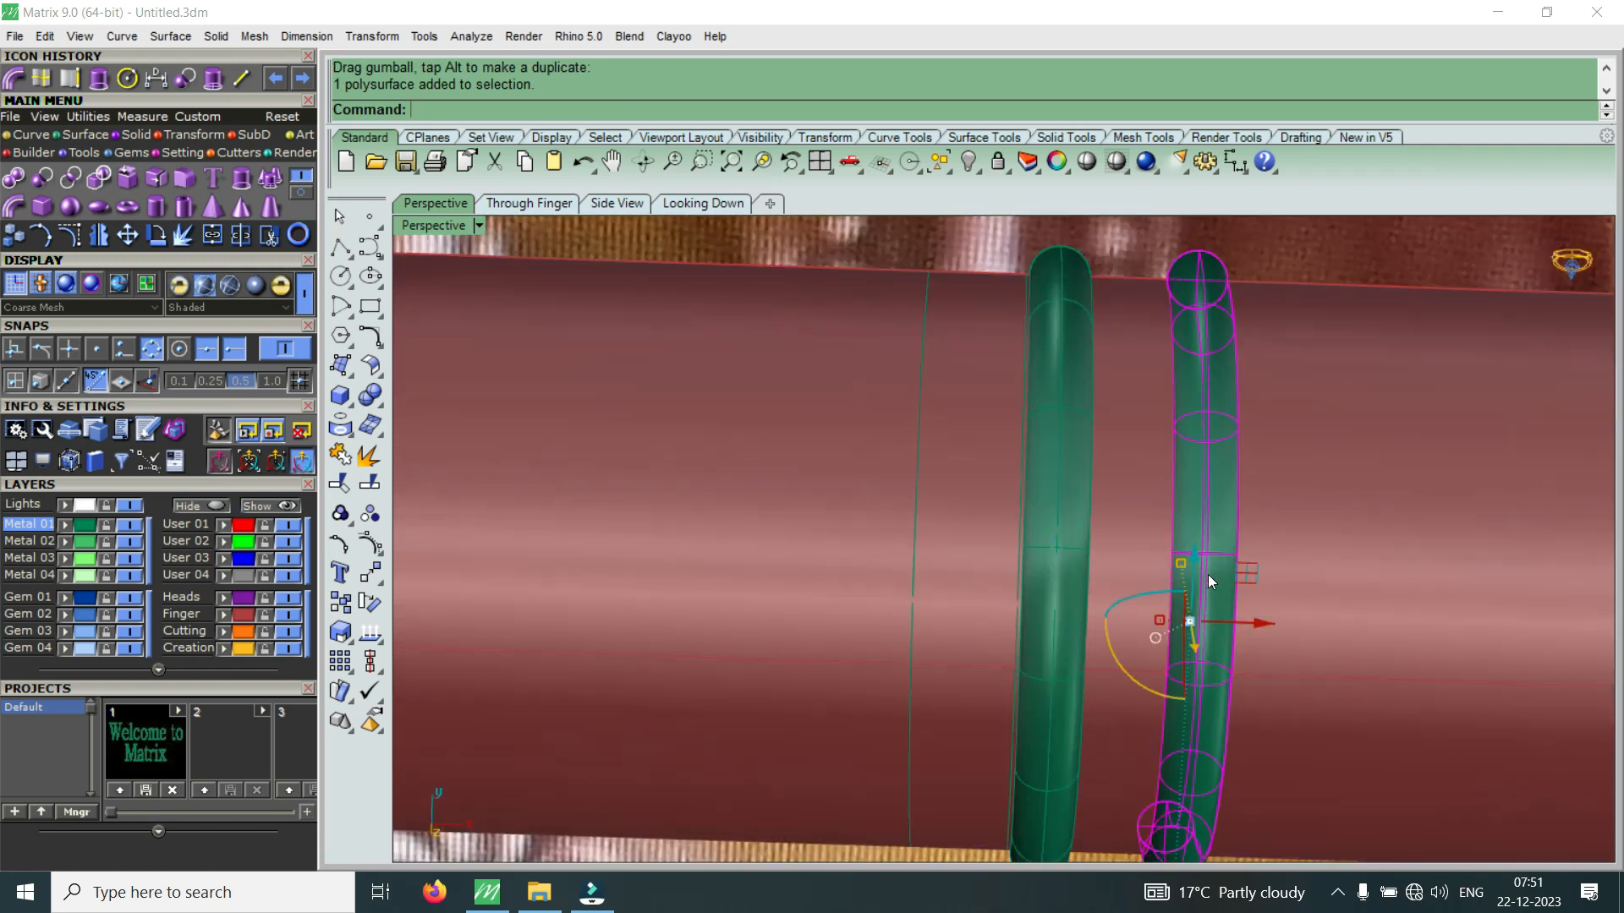
drag(1267, 626, 1247, 626)
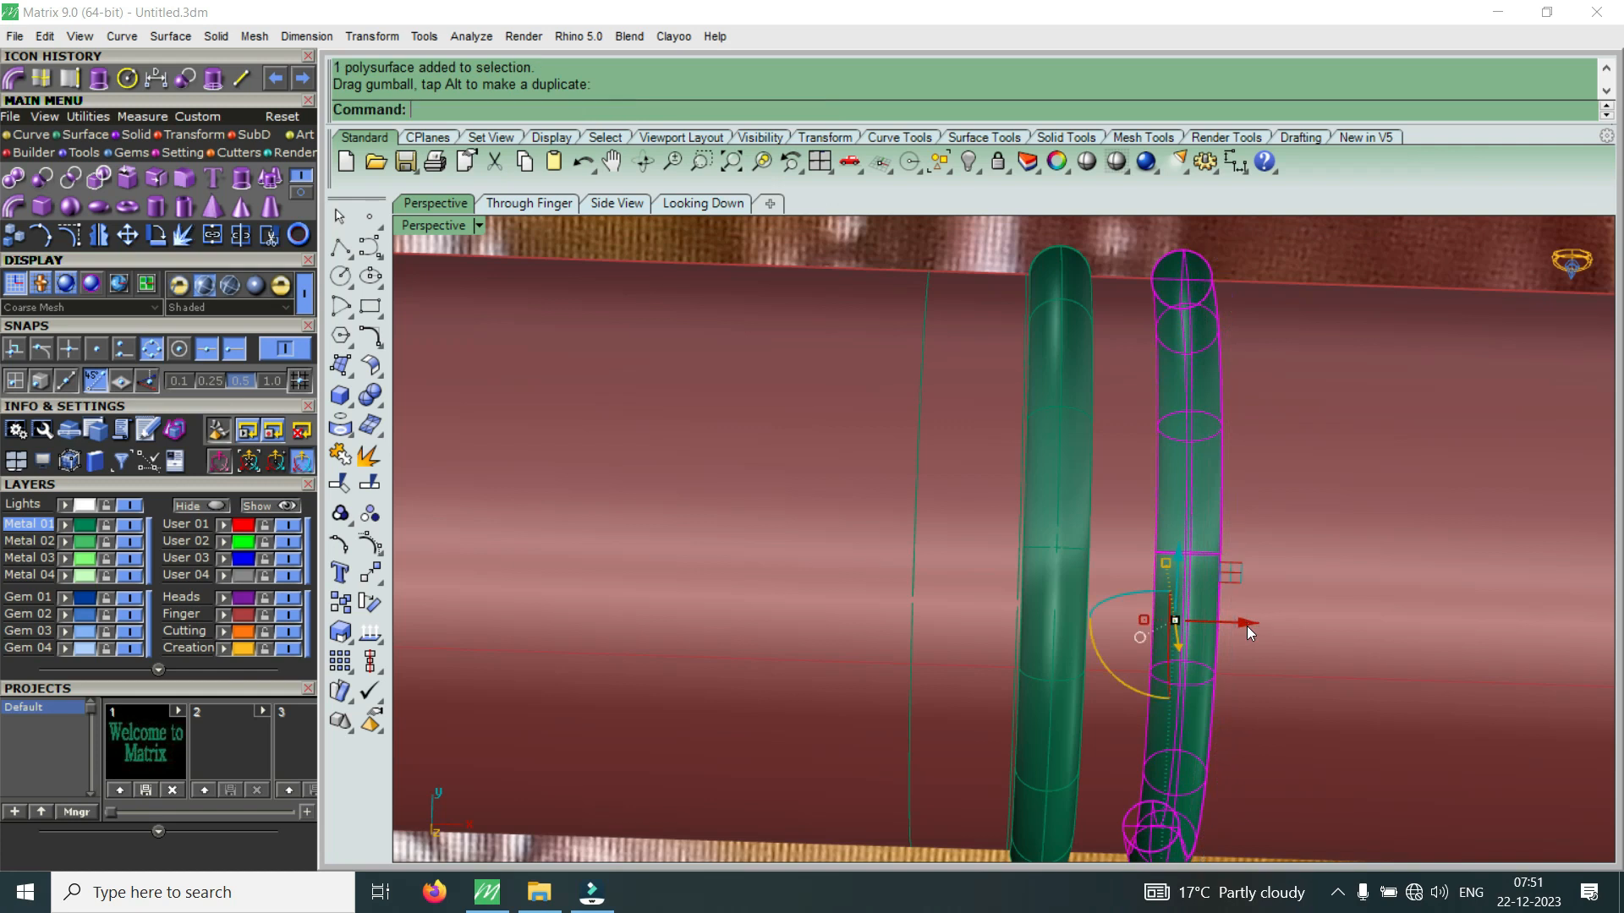
scroll(1053, 582, down, 4)
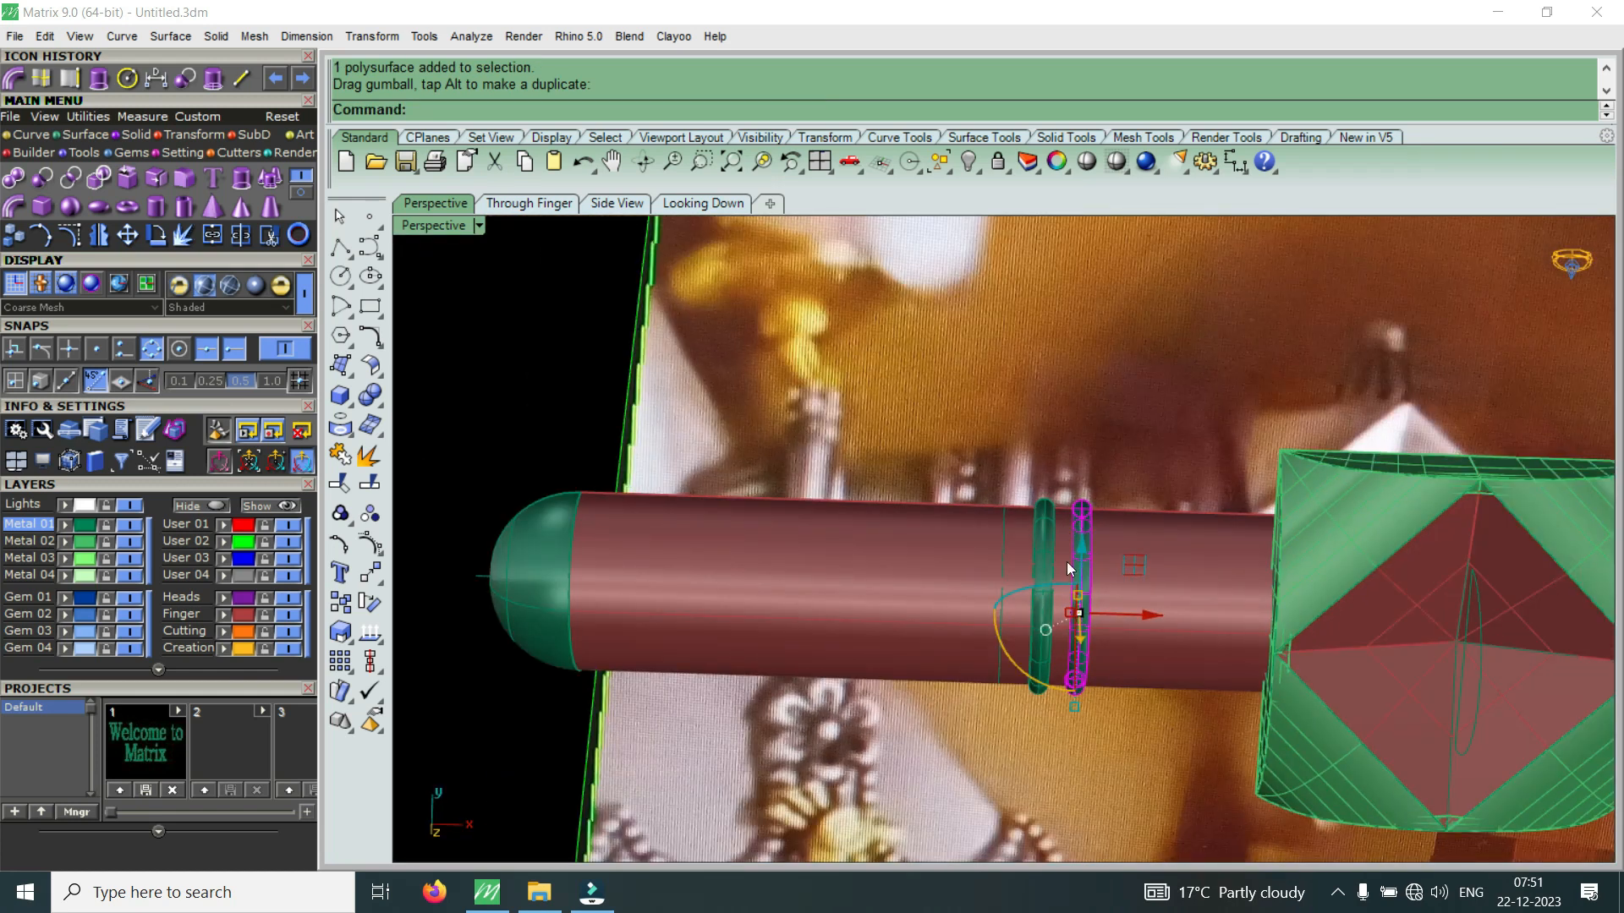
scroll(1057, 592, up, 3)
drag(1133, 607, 1142, 608)
Pipe the remaining circular curve around the shaft with a 0.250 radius and move the new ring close to its neighbouring ring
click(859, 632)
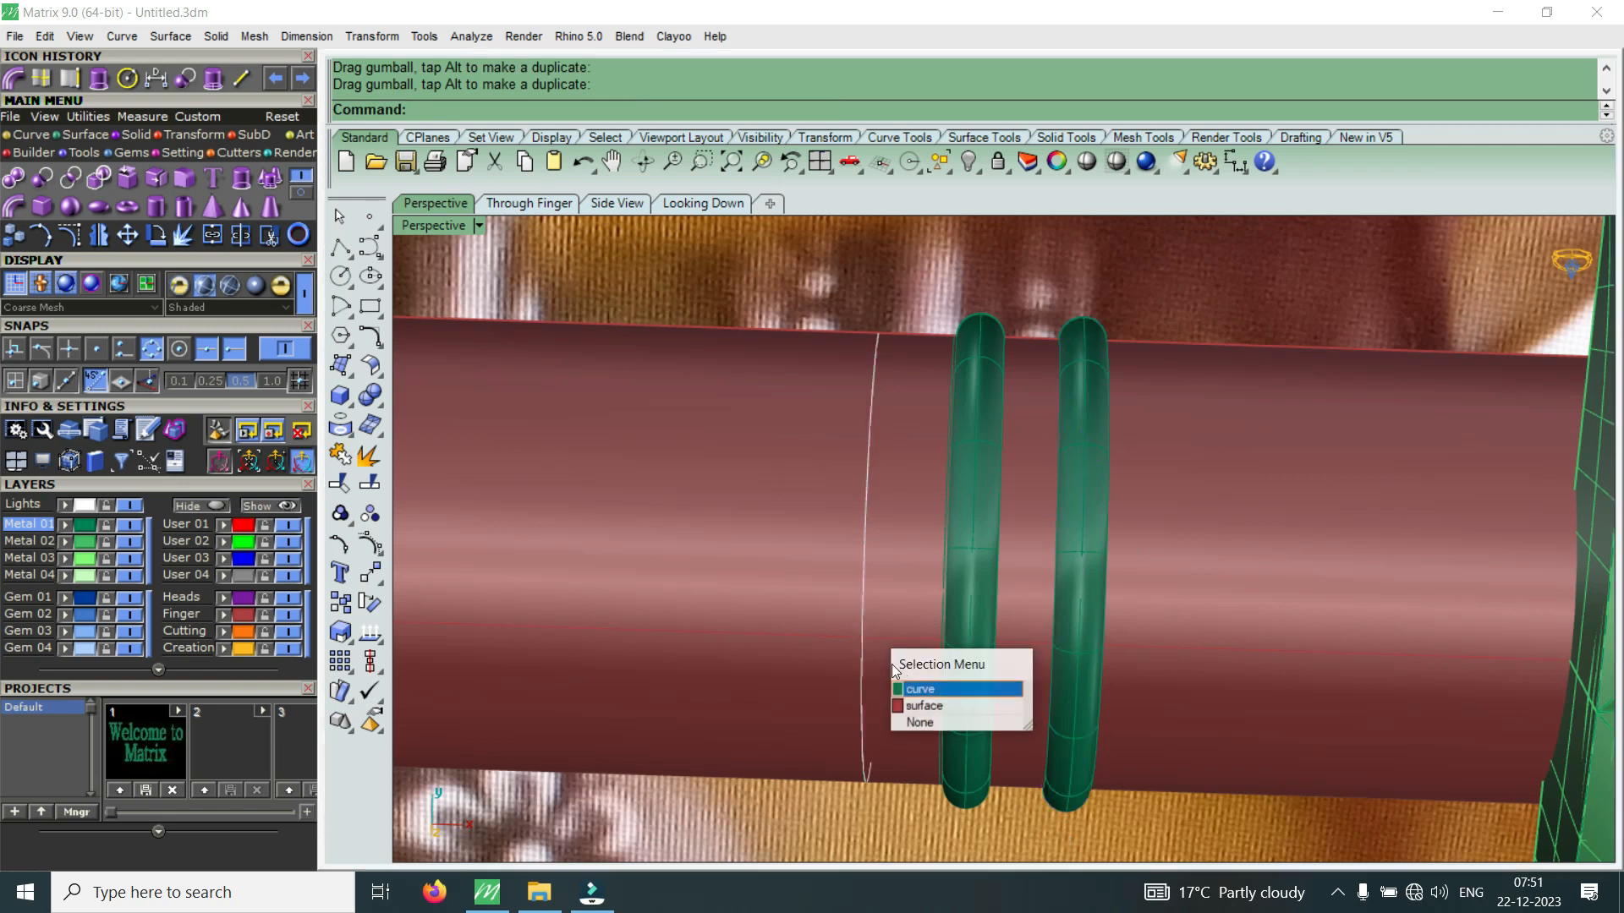
click(926, 688)
right_click(926, 689)
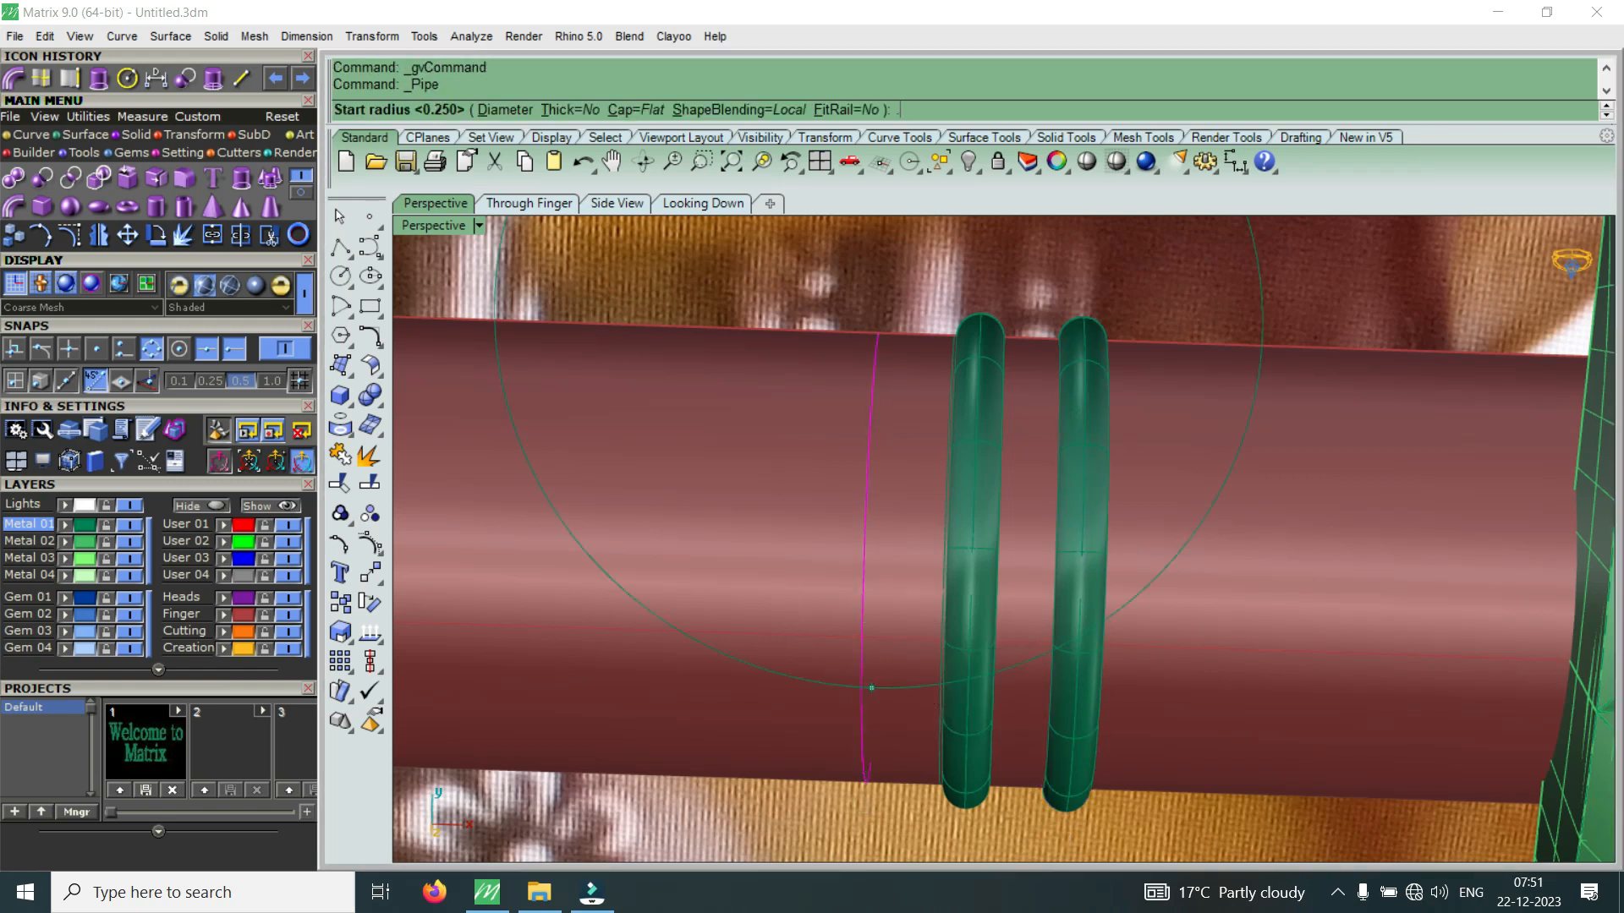
key(Return)
key(Return)
key(Return)
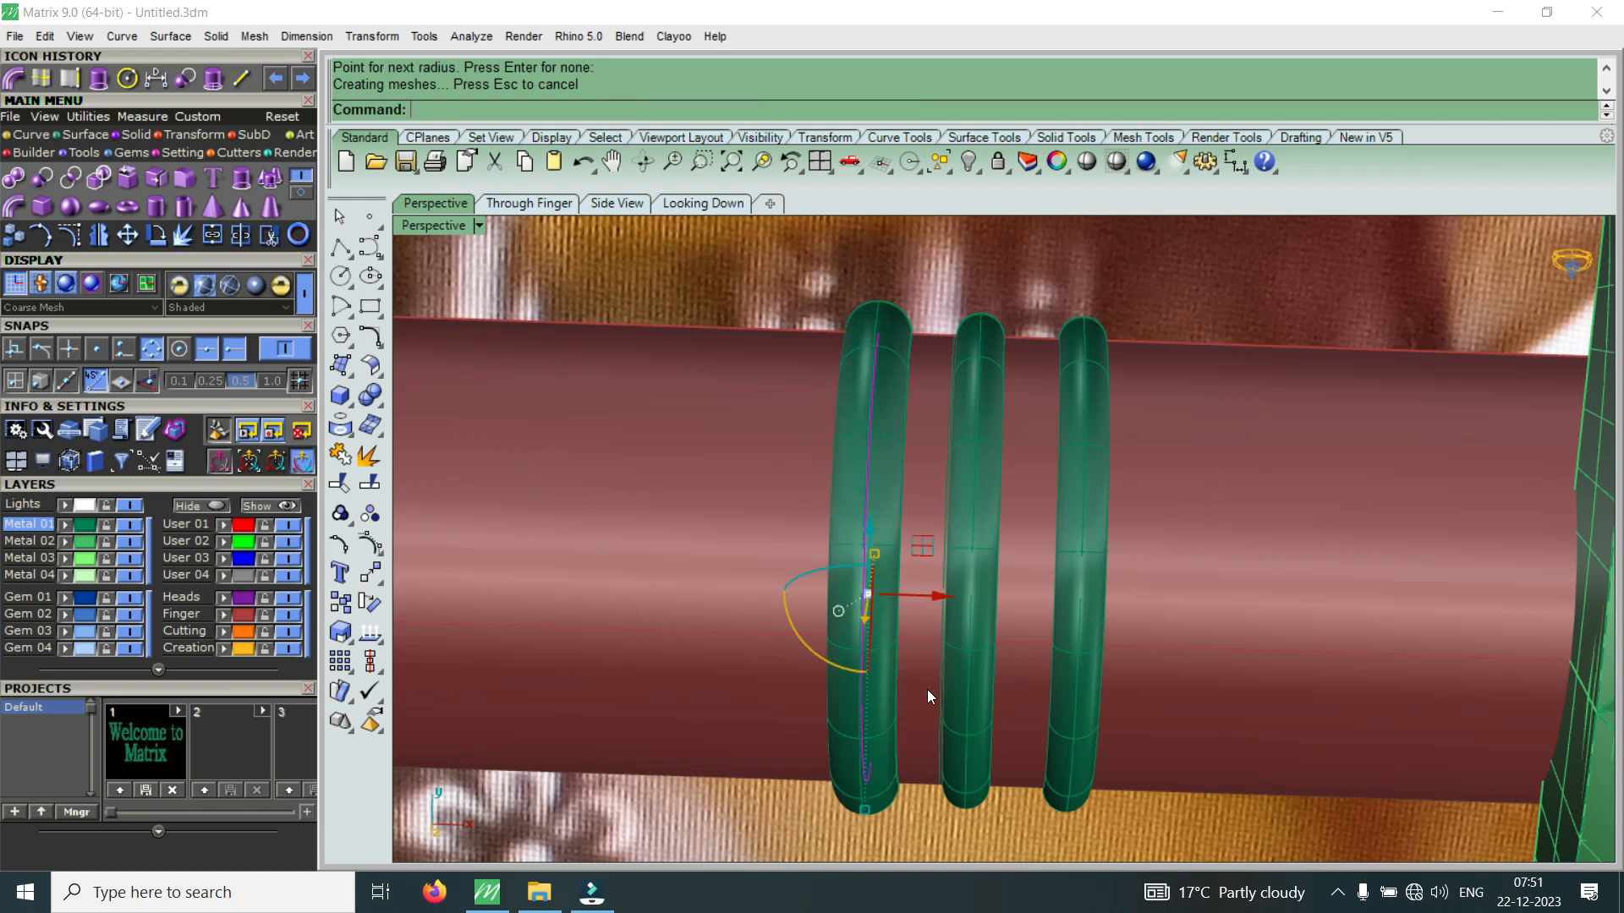
click(886, 521)
drag(935, 597, 975, 603)
Move the reference photo clear of the shaft so that its beaded band section shows beside the model
scroll(1006, 596, down, 5)
scroll(1040, 579, down, 3)
click(1020, 480)
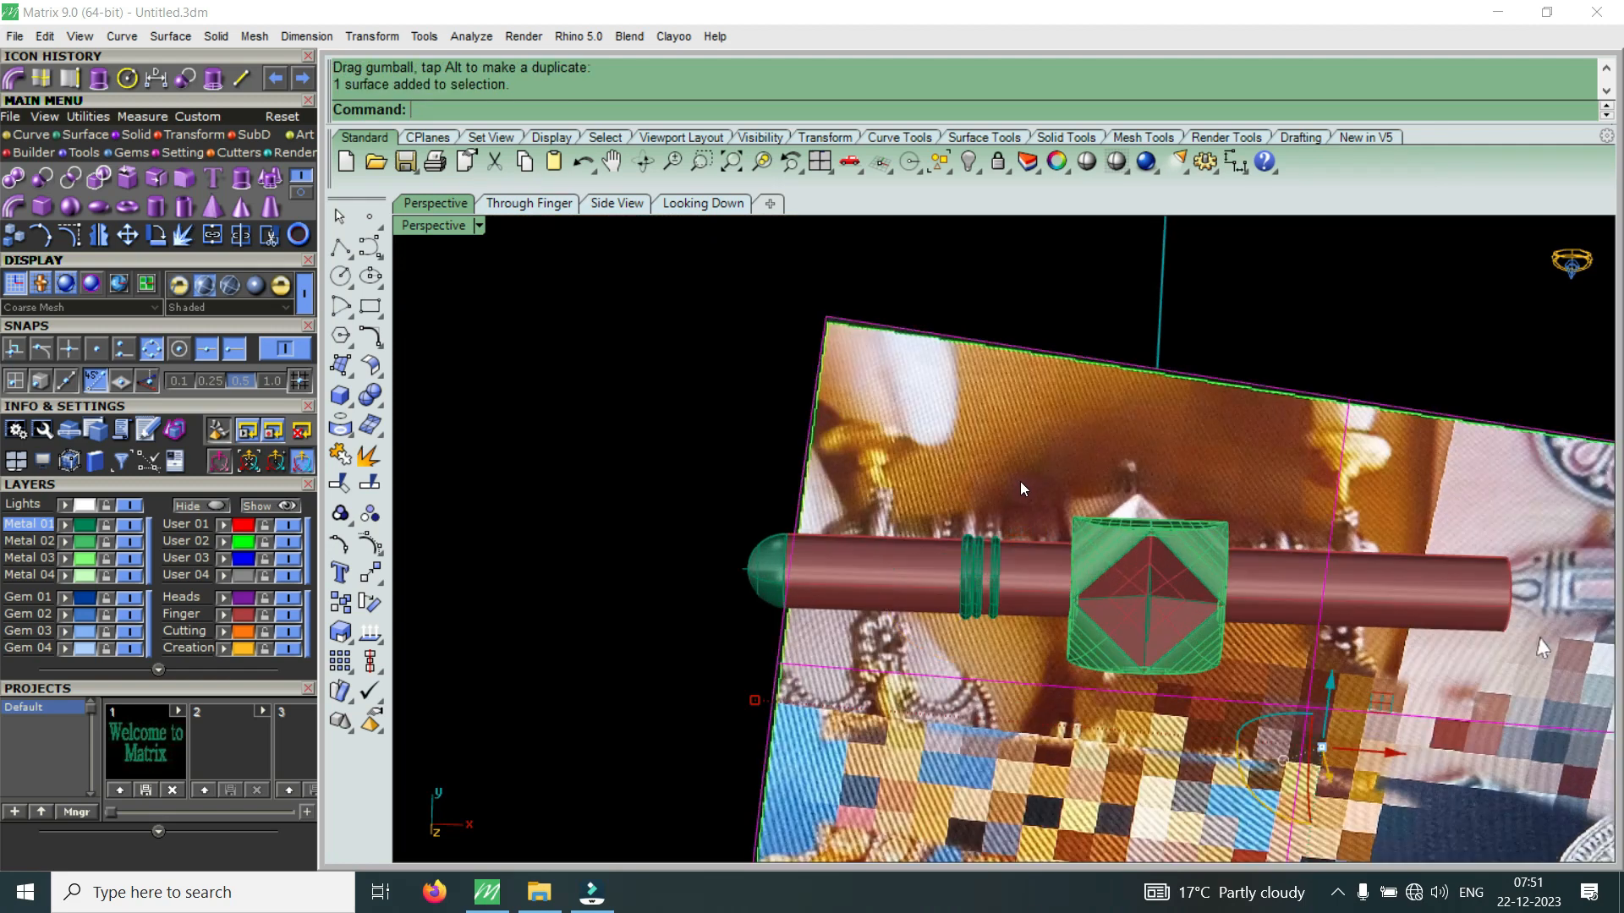
scroll(1187, 621, down, 2)
scroll(1189, 624, up, 1)
drag(1206, 582, 1194, 648)
scroll(952, 675, up, 10)
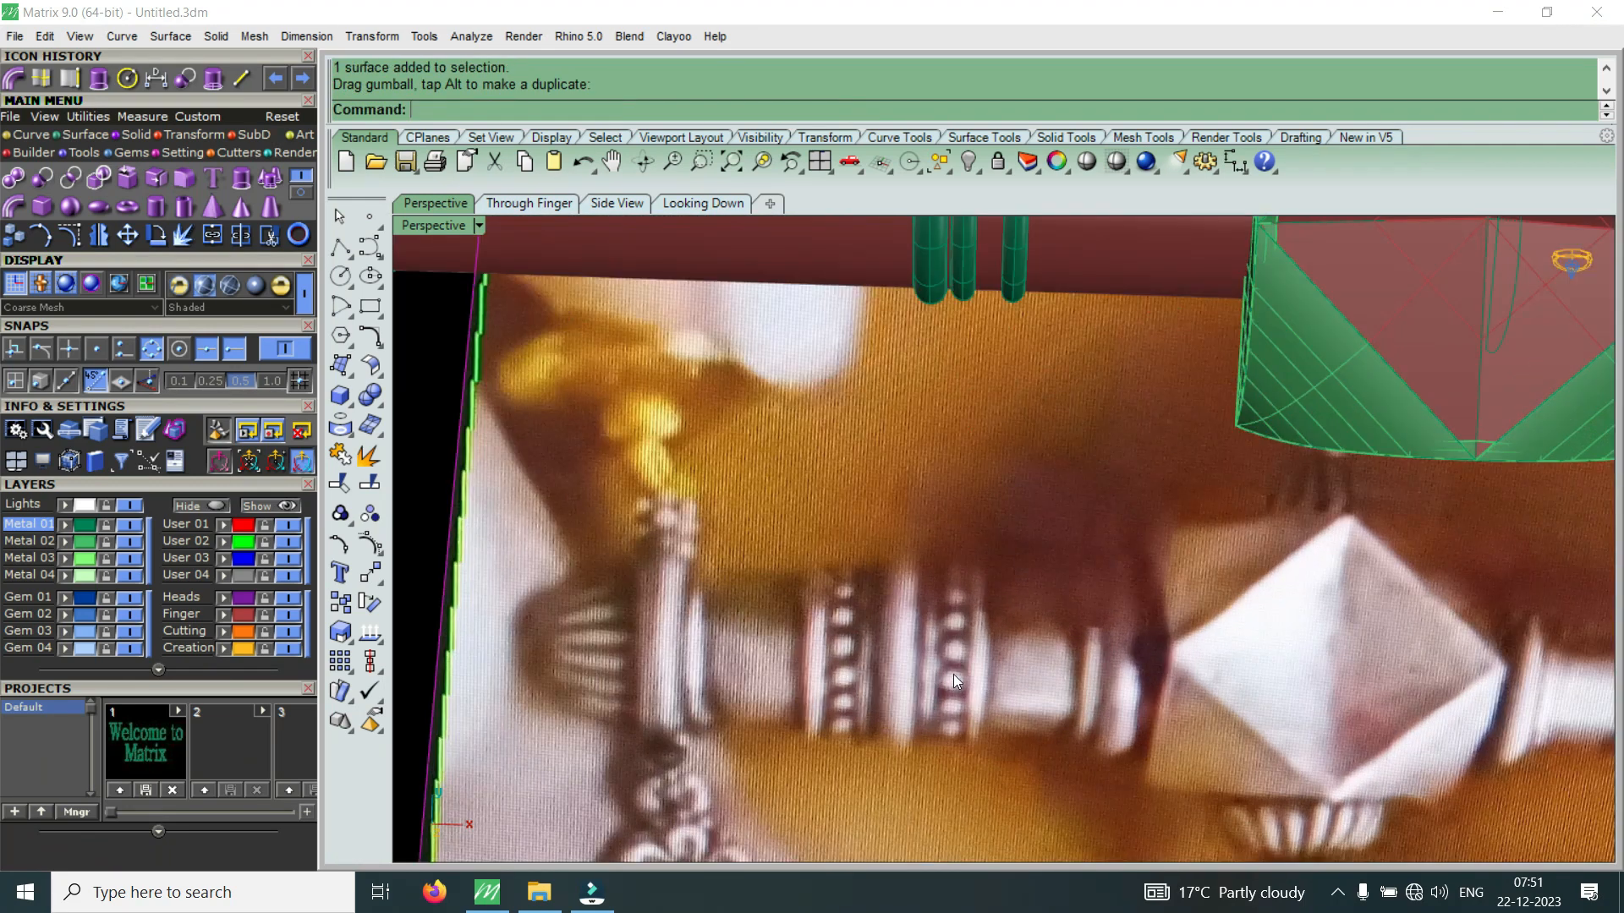
Compare the three rings on the shaft with the beaded bands in the reference photo from several angles
scroll(952, 673, down, 4)
scroll(991, 411, up, 4)
right_drag(992, 411, 1184, 449)
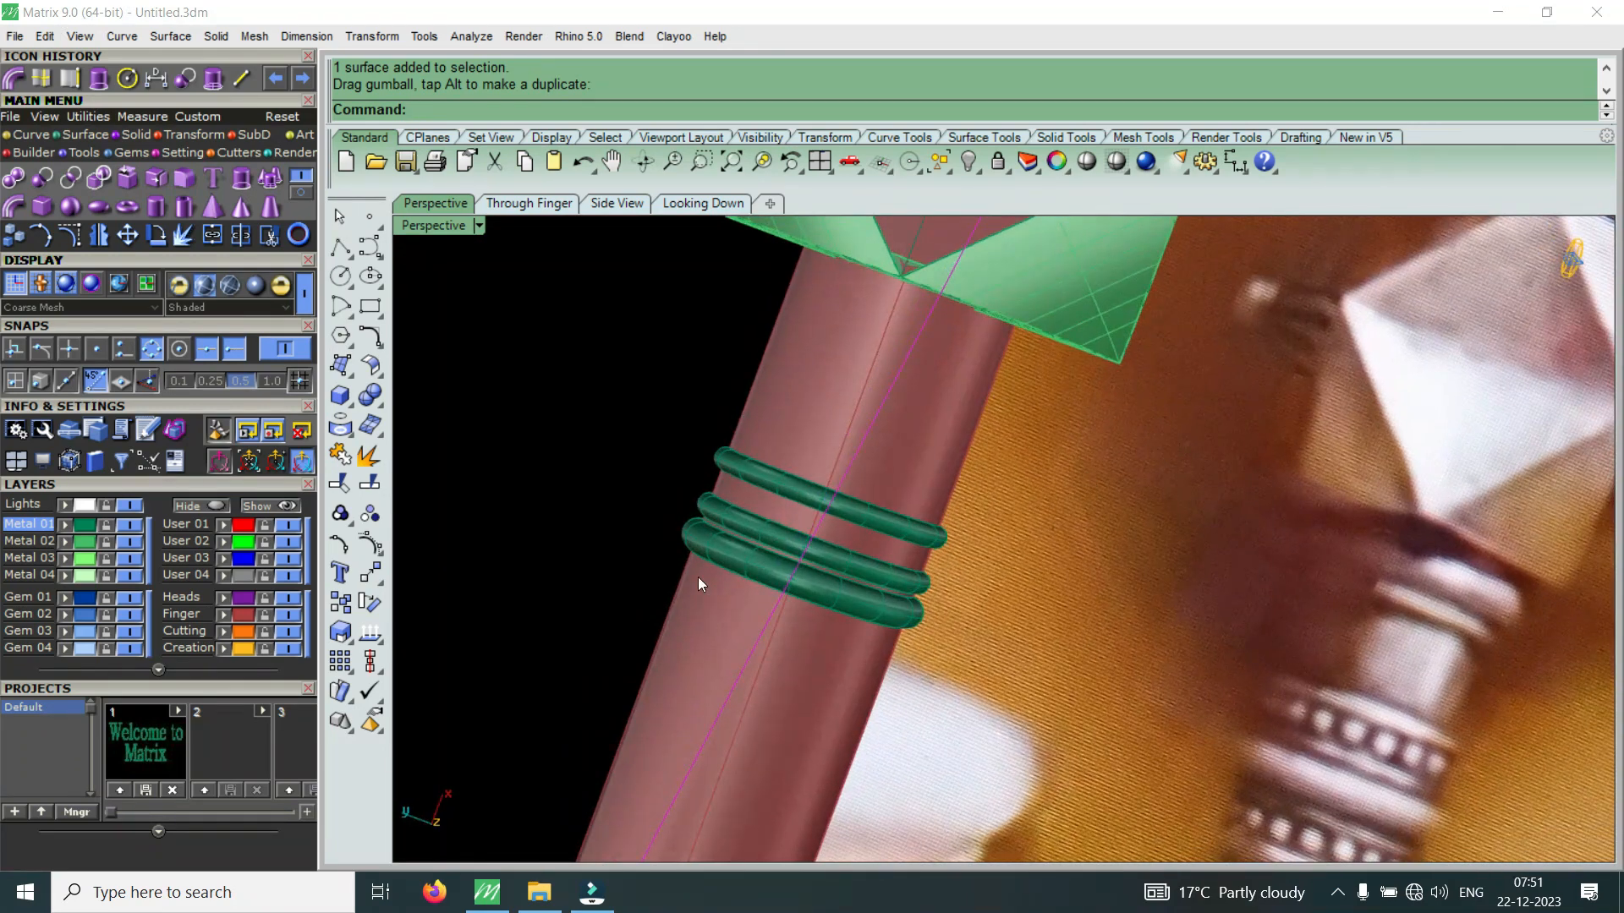
scroll(698, 577, up, 4)
right_drag(698, 577, 806, 510)
scroll(822, 504, up, 4)
scroll(890, 467, down, 10)
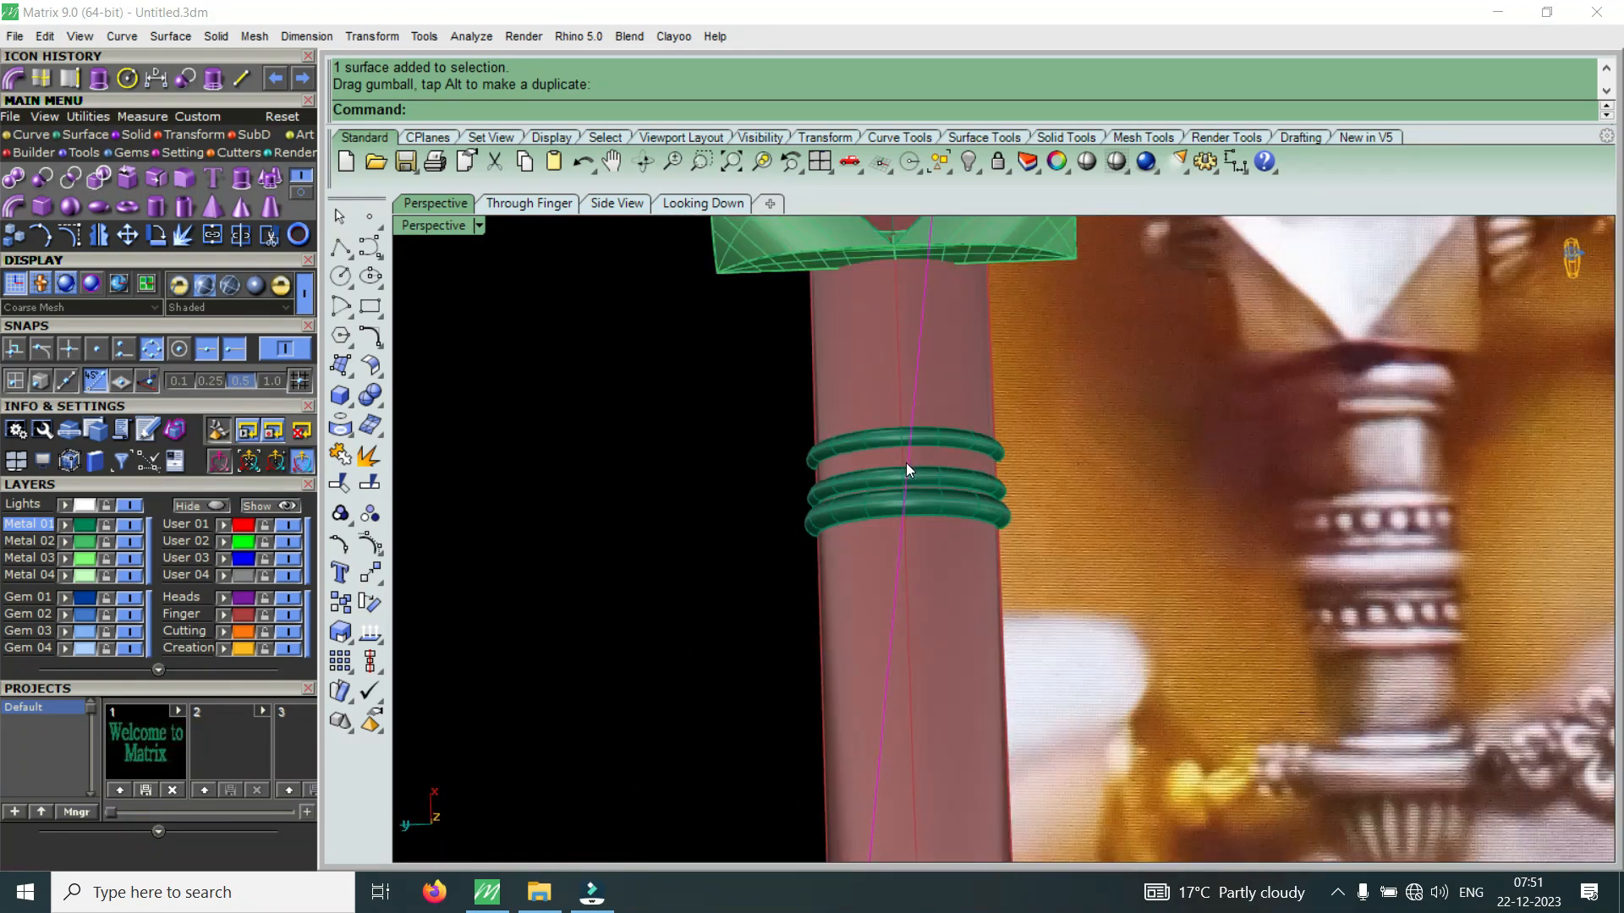
scroll(905, 463, down, 12)
scroll(943, 587, up, 6)
right_drag(946, 585, 1039, 489)
scroll(1038, 489, up, 4)
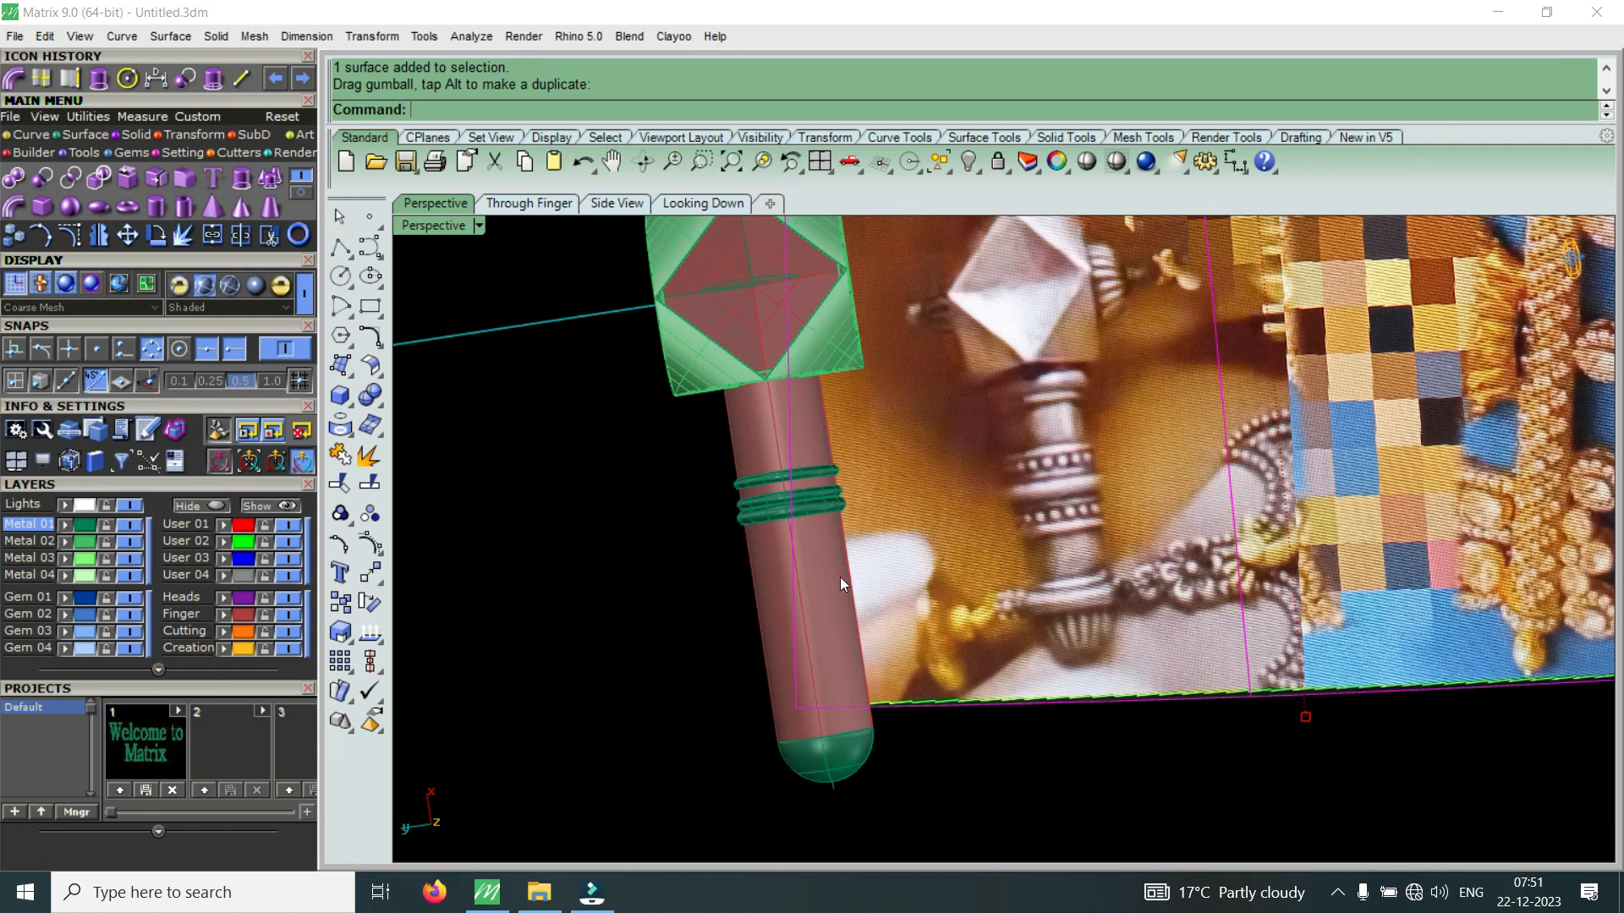
Use Bead on Surface on the shaft to place one bead at scale 0.3 between the two widely spaced rings
scroll(778, 471, up, 5)
click(754, 479)
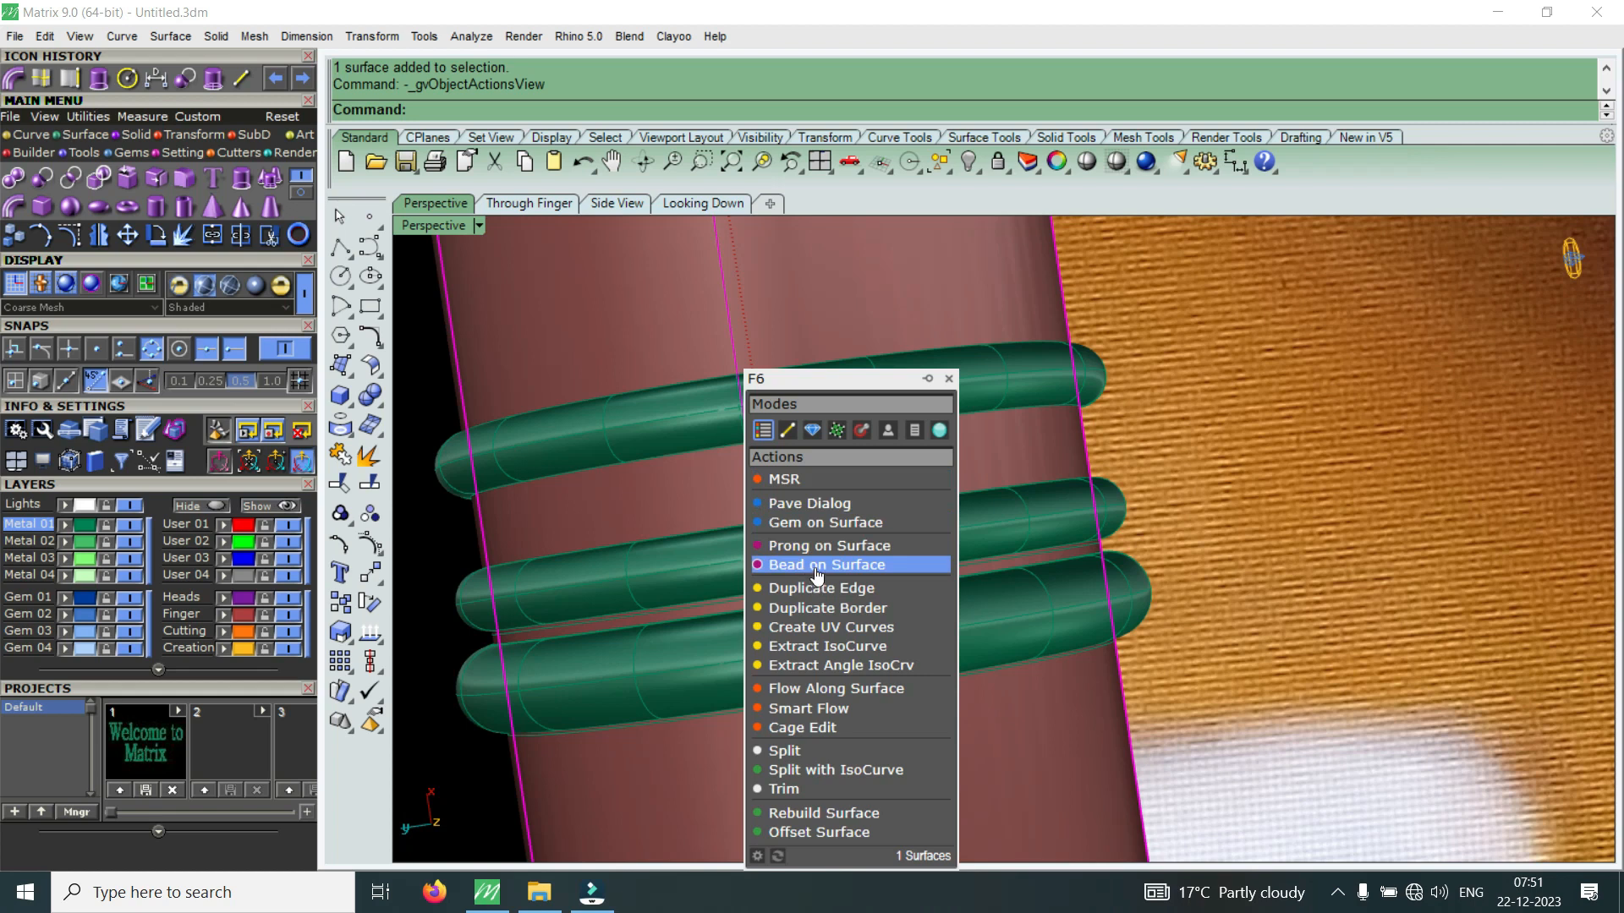
click(816, 575)
right_drag(777, 492, 809, 480)
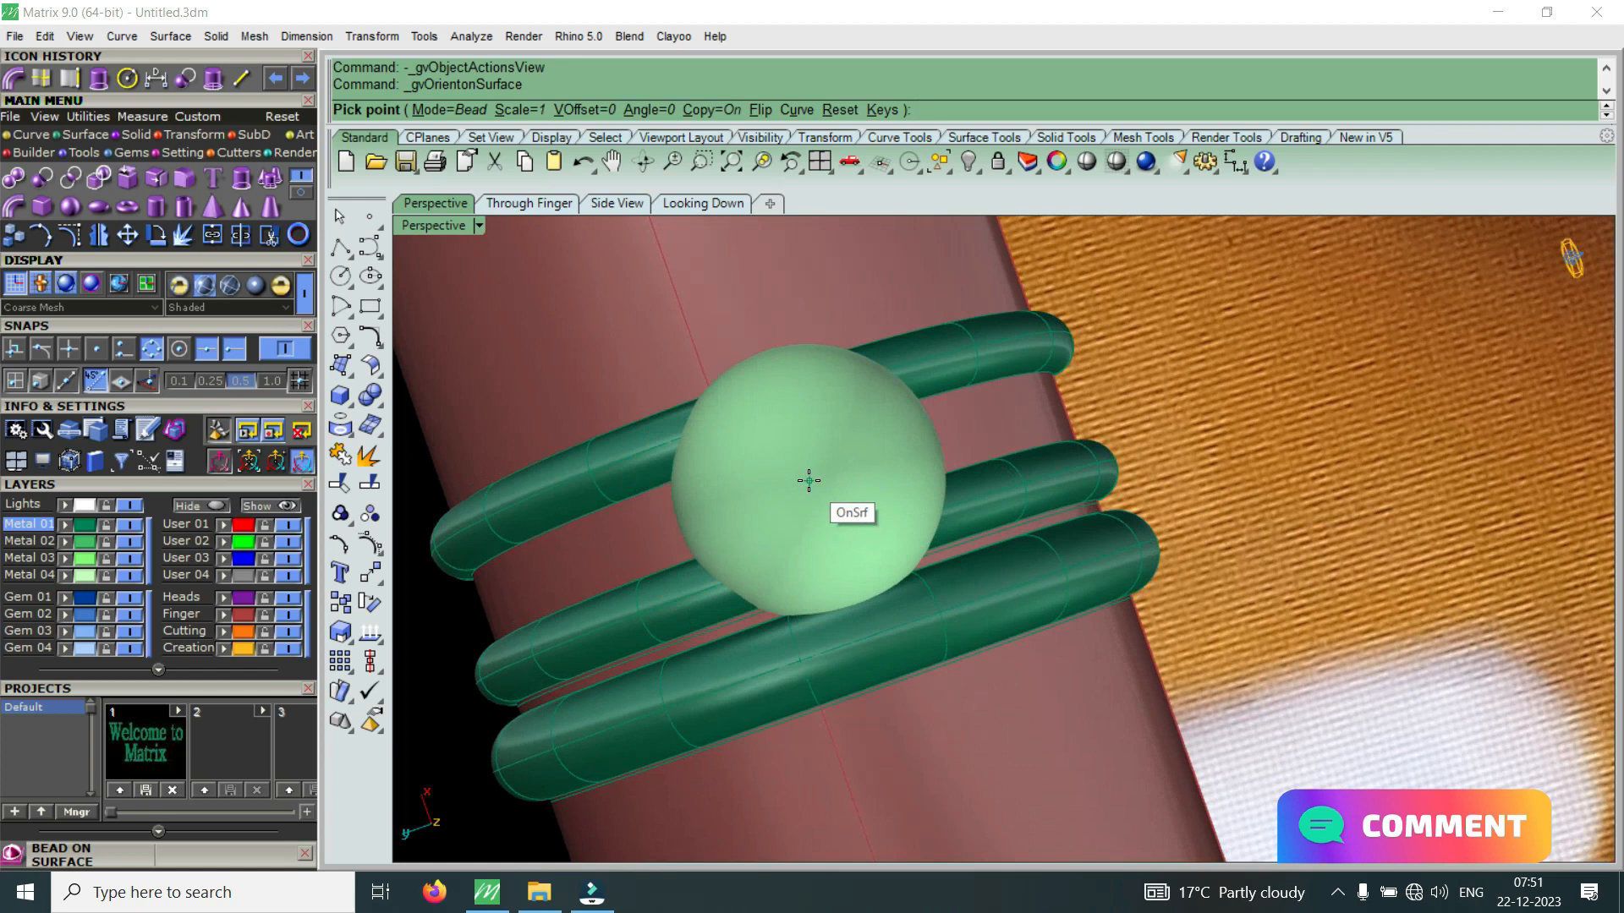
scroll(808, 480, down, 5)
key(Down)
key(Down)
key(Down)
key(Down)
key(Down)
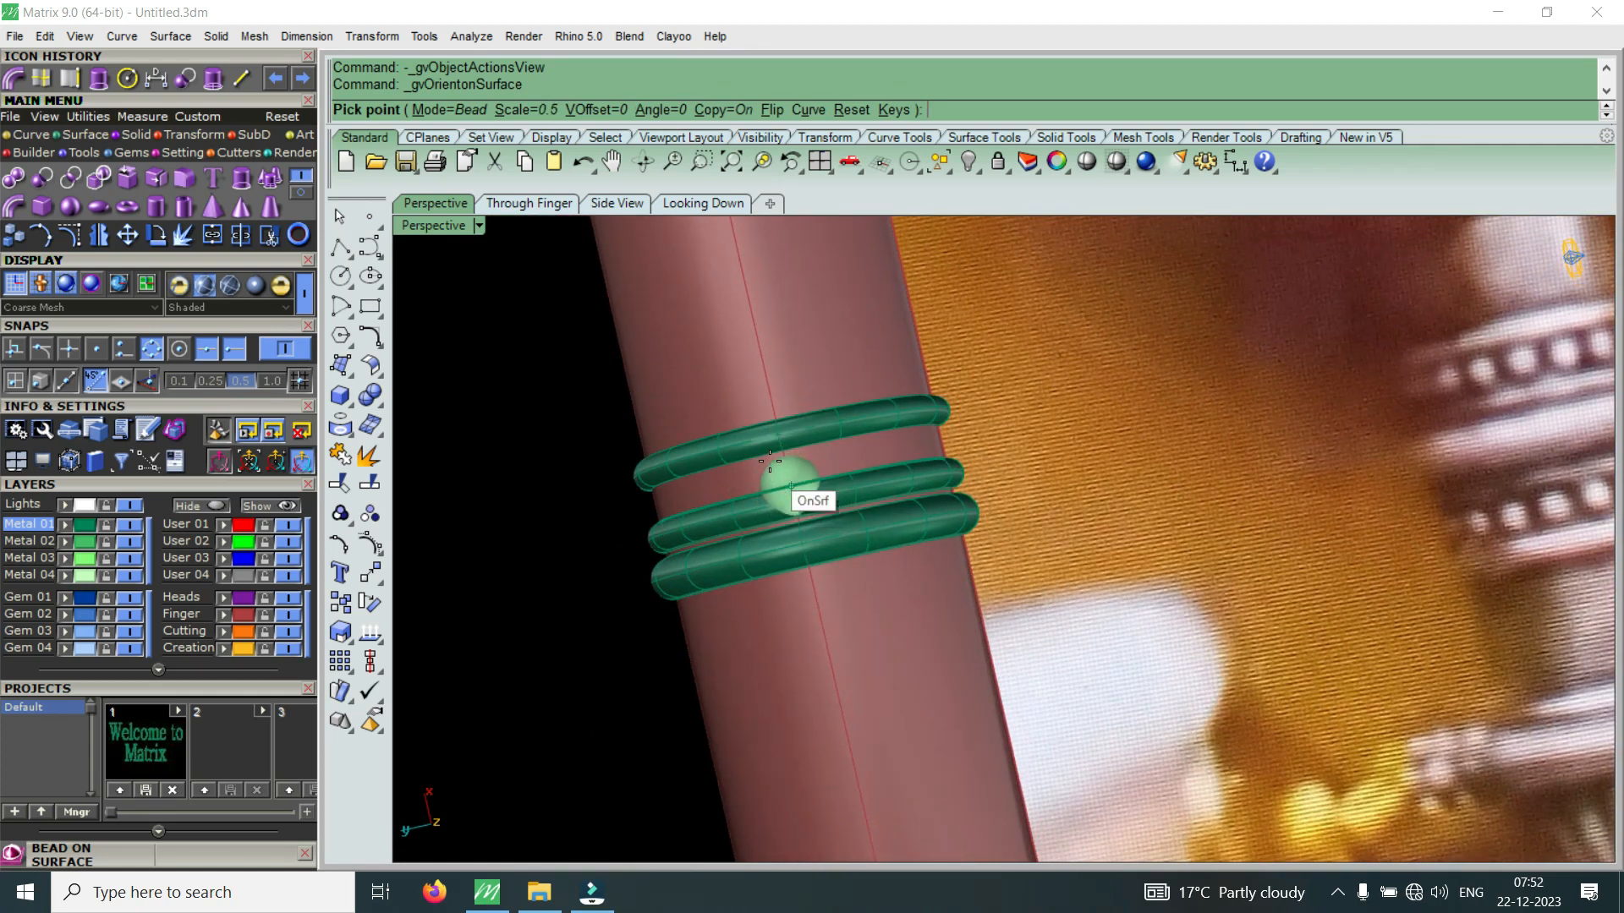
scroll(769, 461, up, 3)
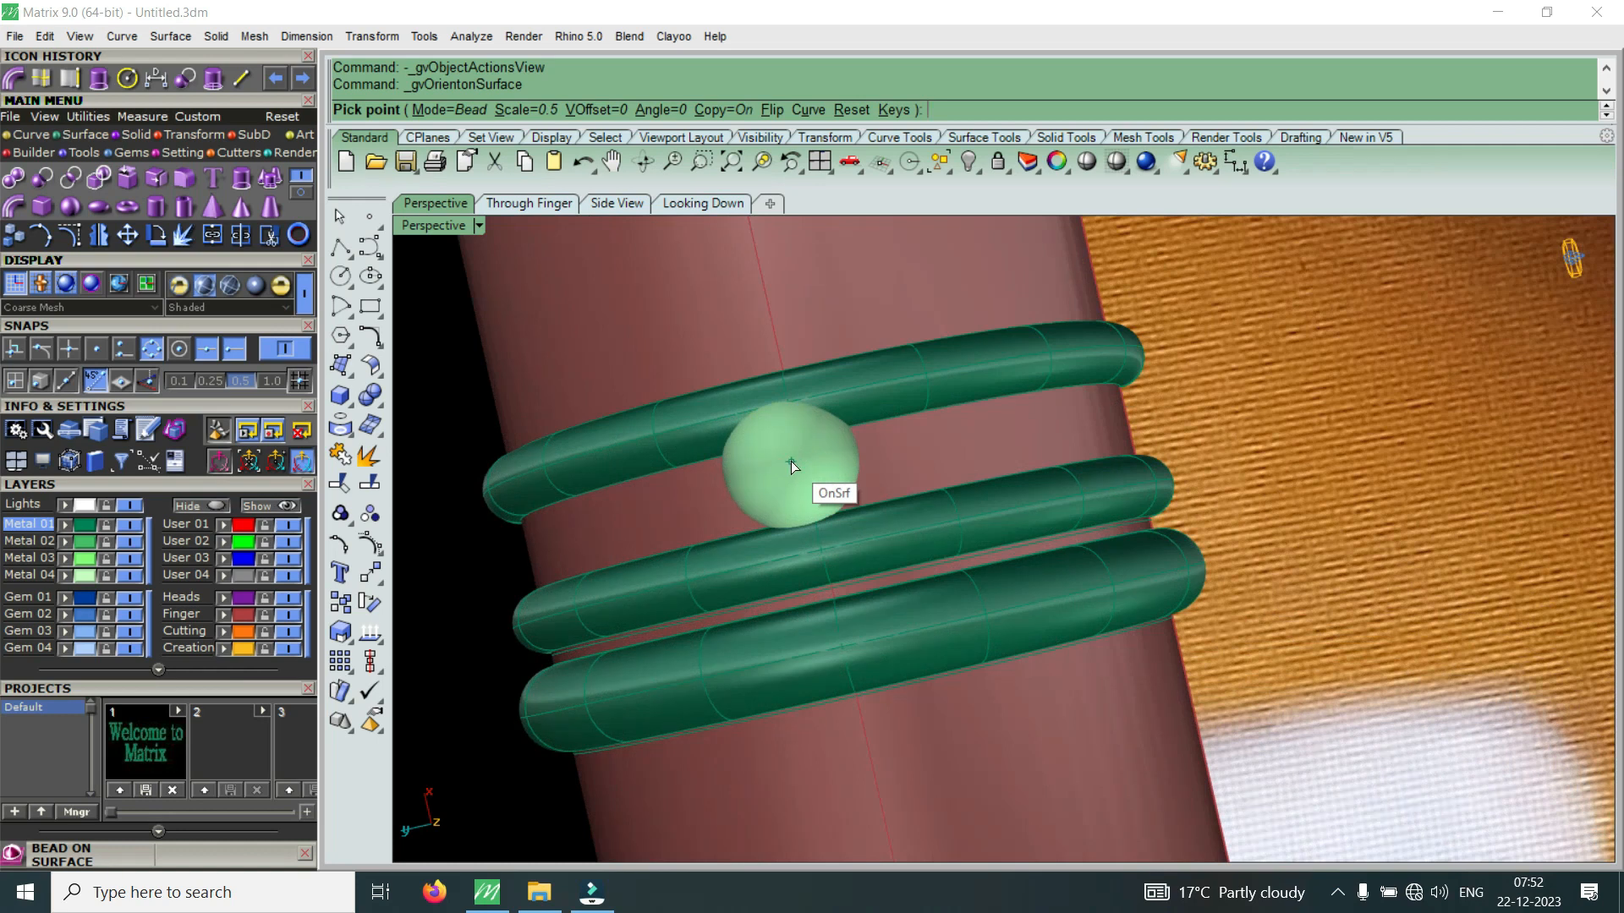
scroll(792, 466, up, 4)
key(Down)
key(Down)
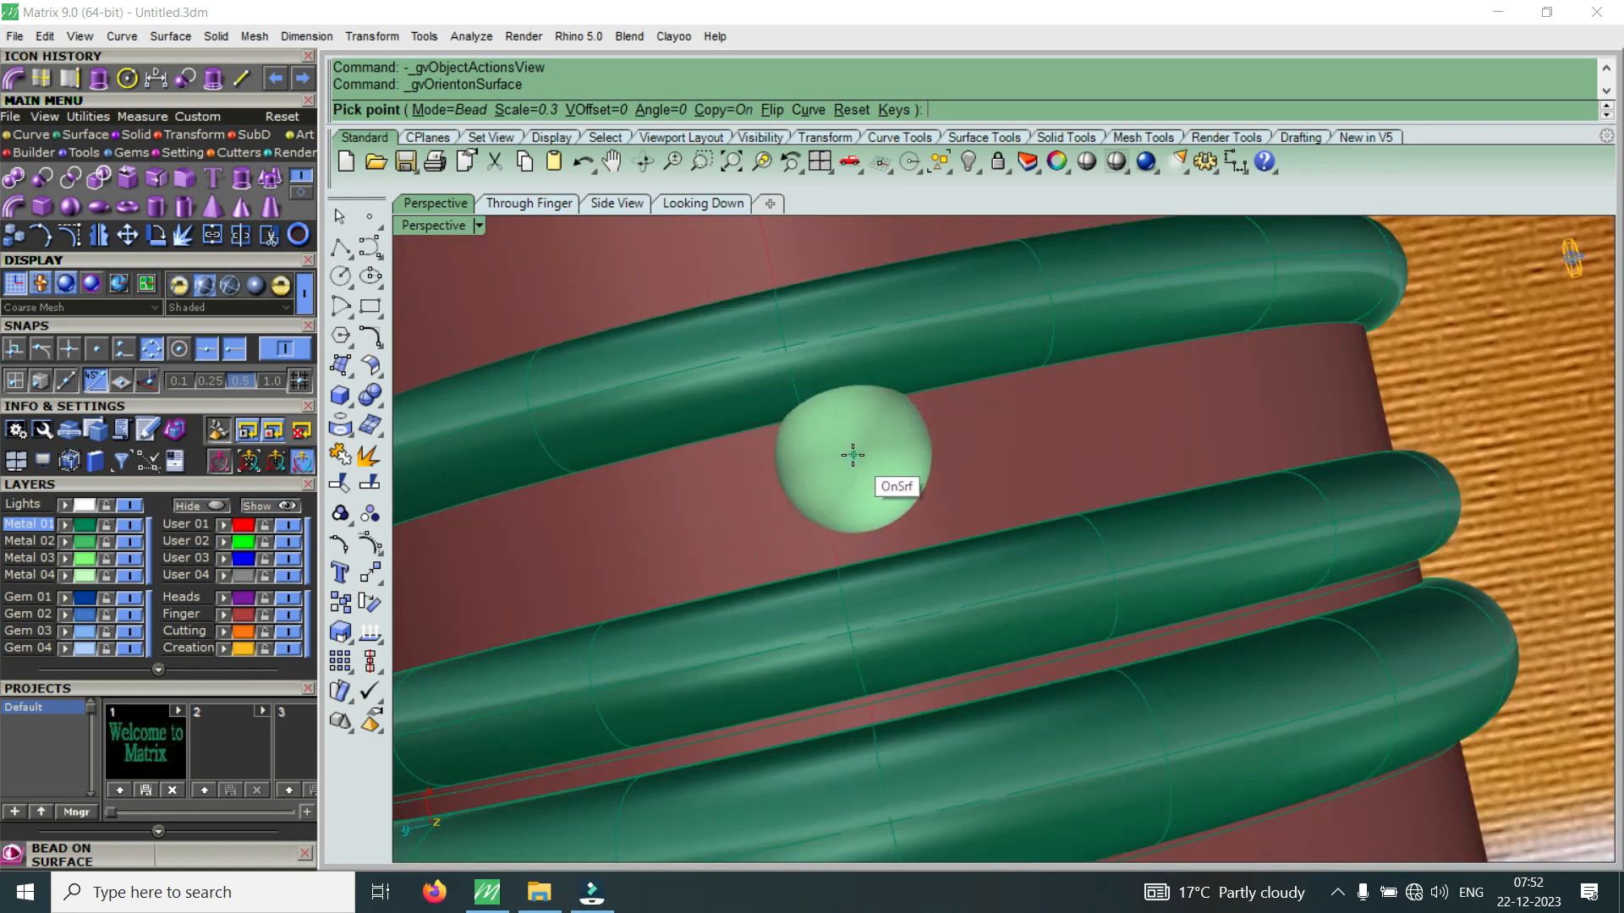
click(818, 489)
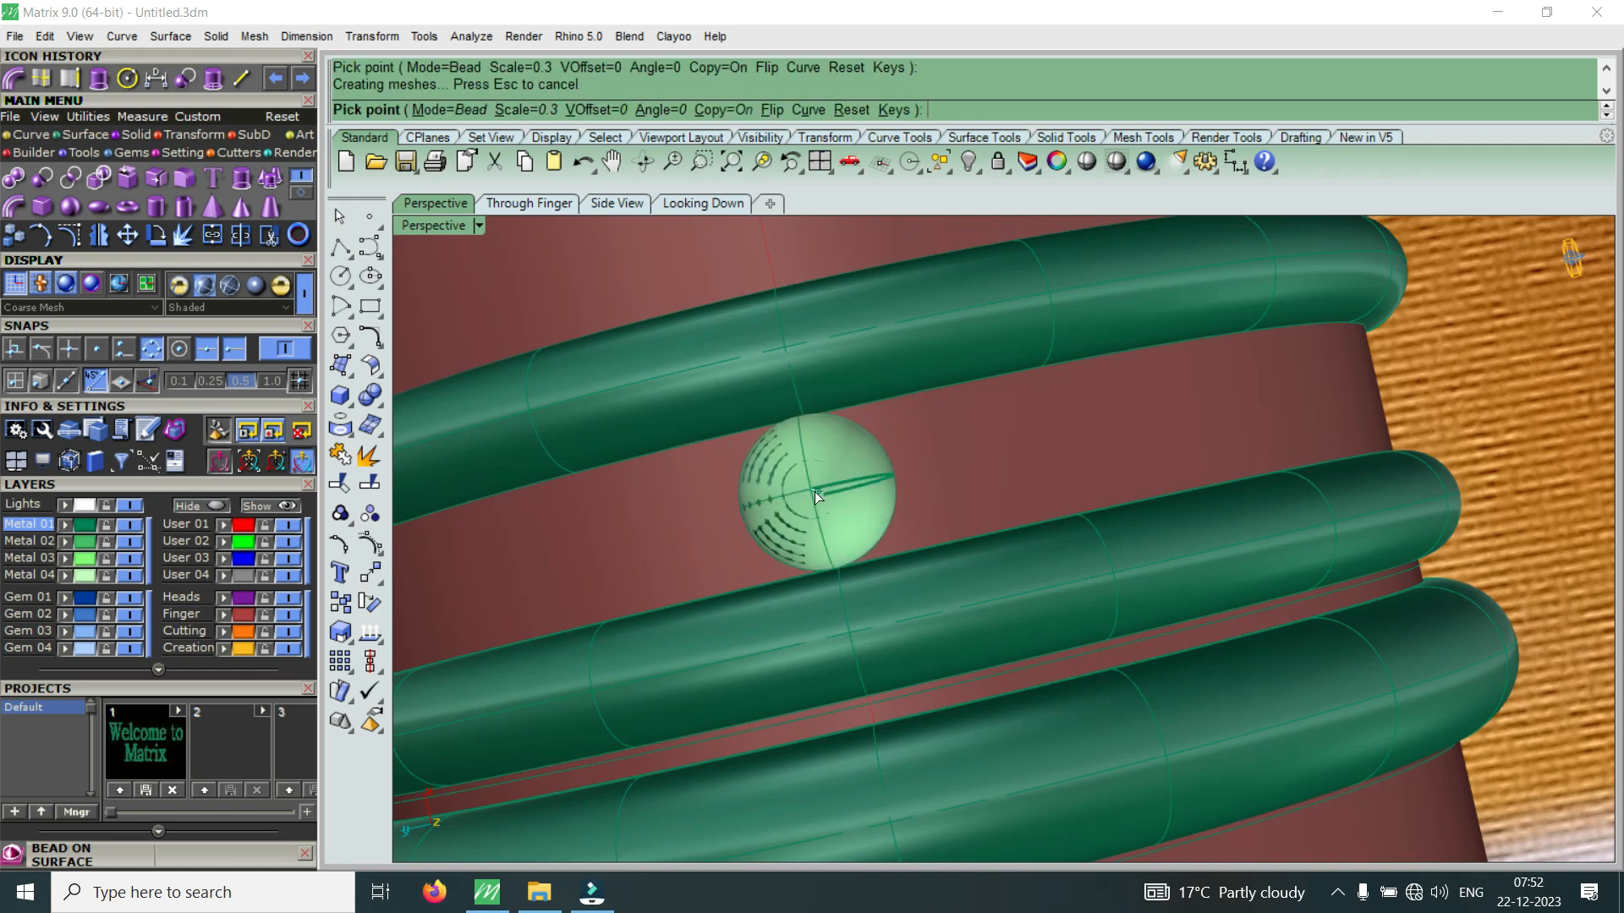
key(Return)
Place two more 0.3-scale beads on the shaft surface, following the first one around the channel between the rings
right_drag(843, 517, 919, 489)
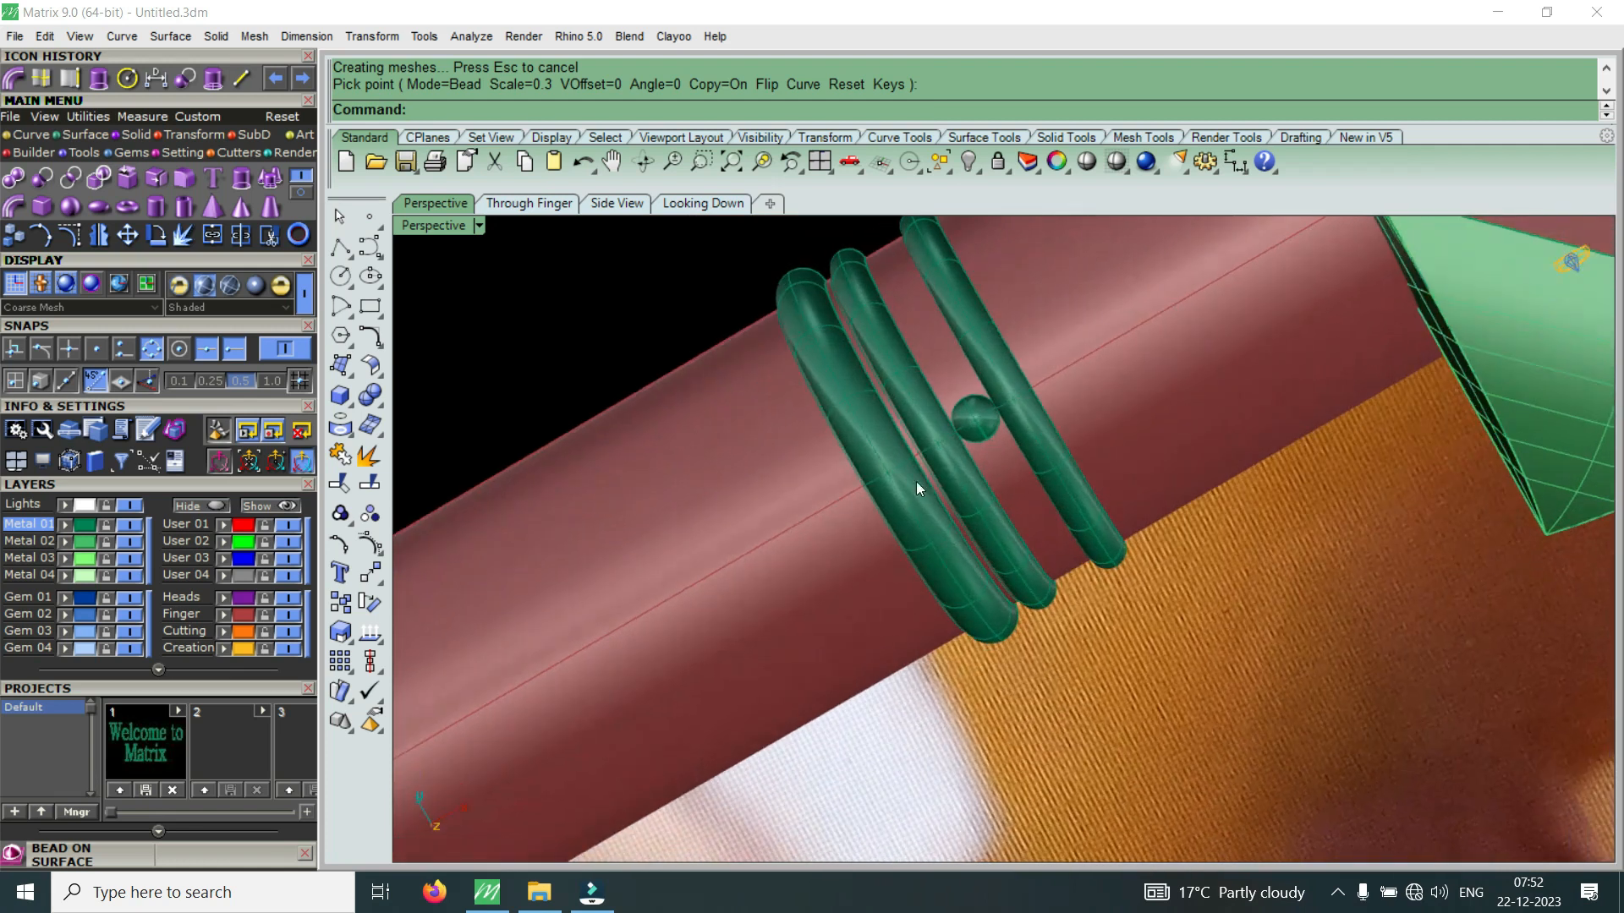
click(986, 423)
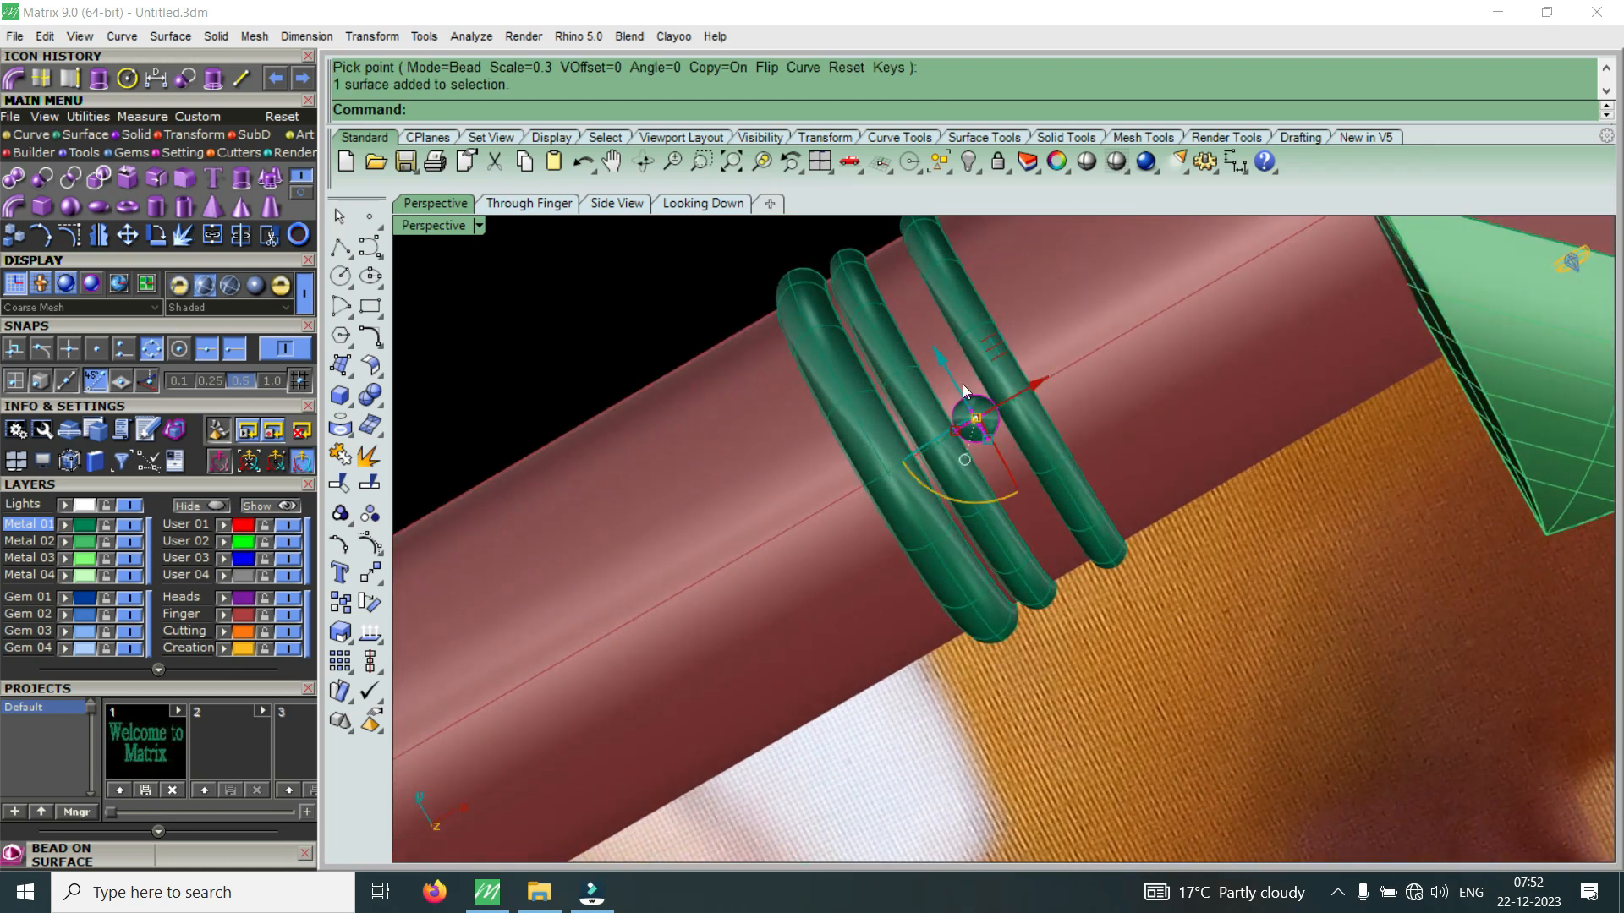
right_drag(799, 372, 1065, 530)
scroll(991, 528, up, 8)
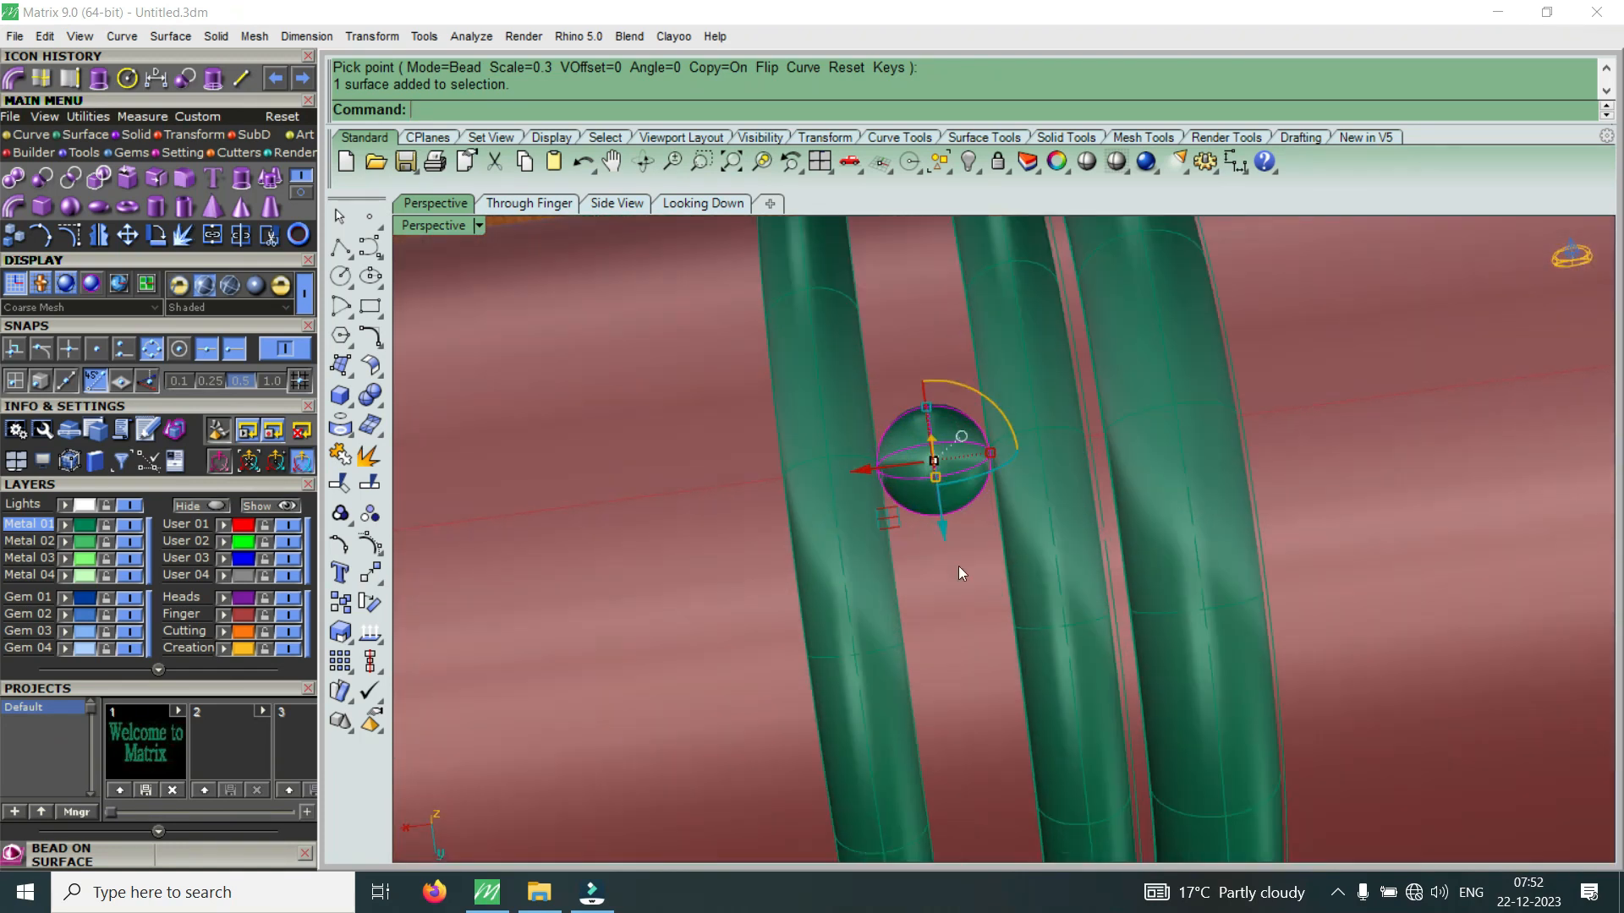
click(951, 587)
right_click(952, 587)
scroll(949, 567, up, 4)
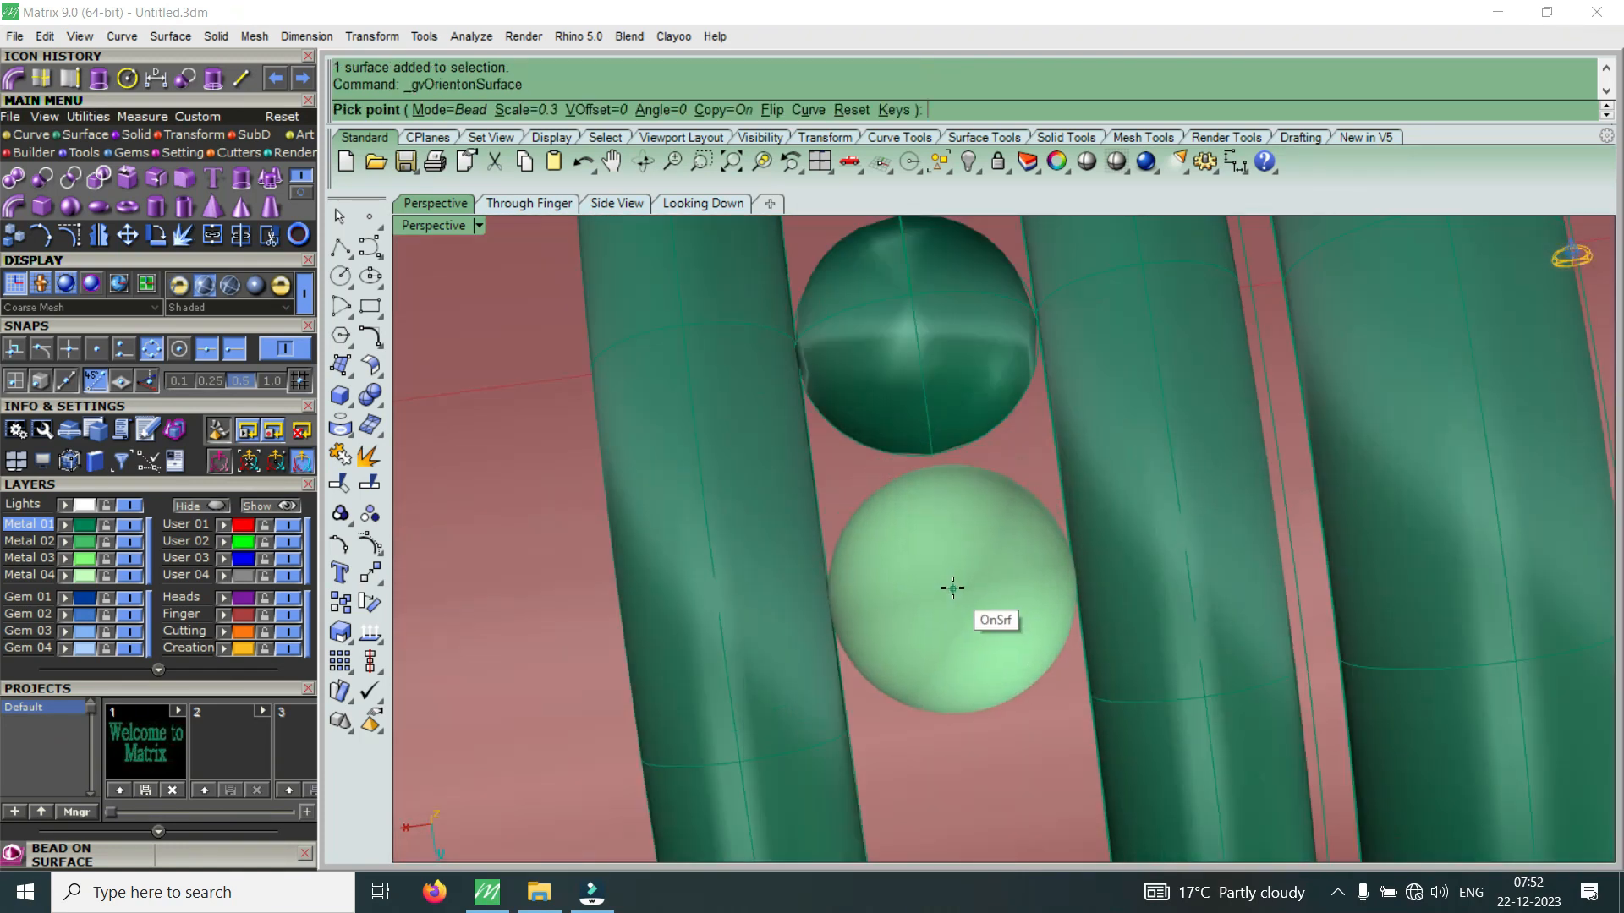
click(951, 587)
scroll(971, 663, down, 4)
scroll(961, 652, up, 4)
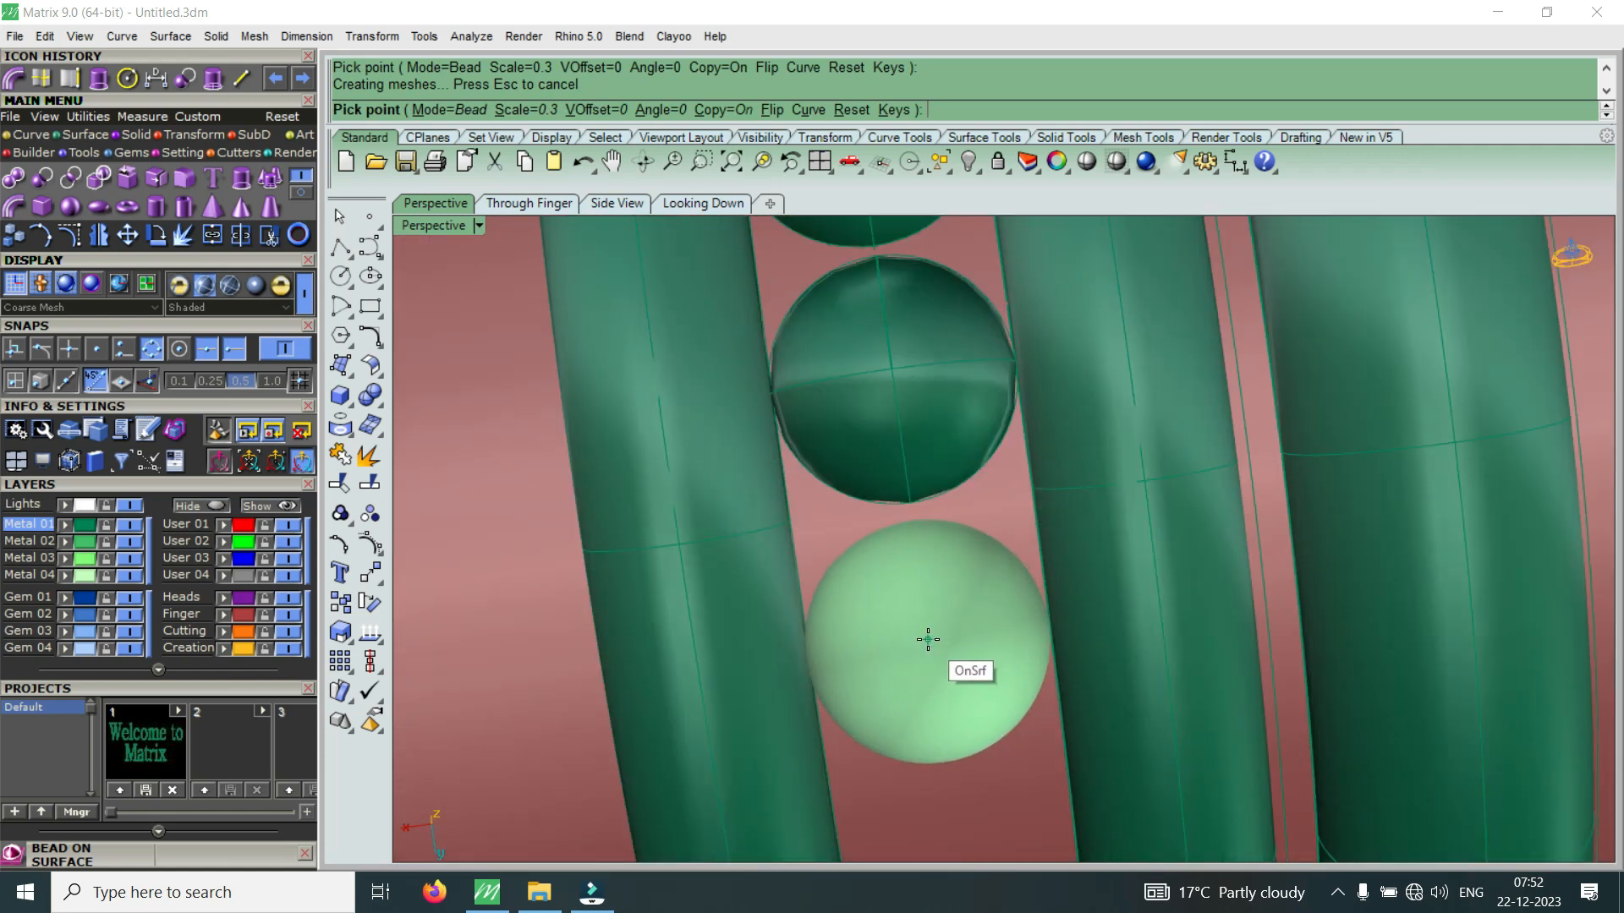
click(931, 645)
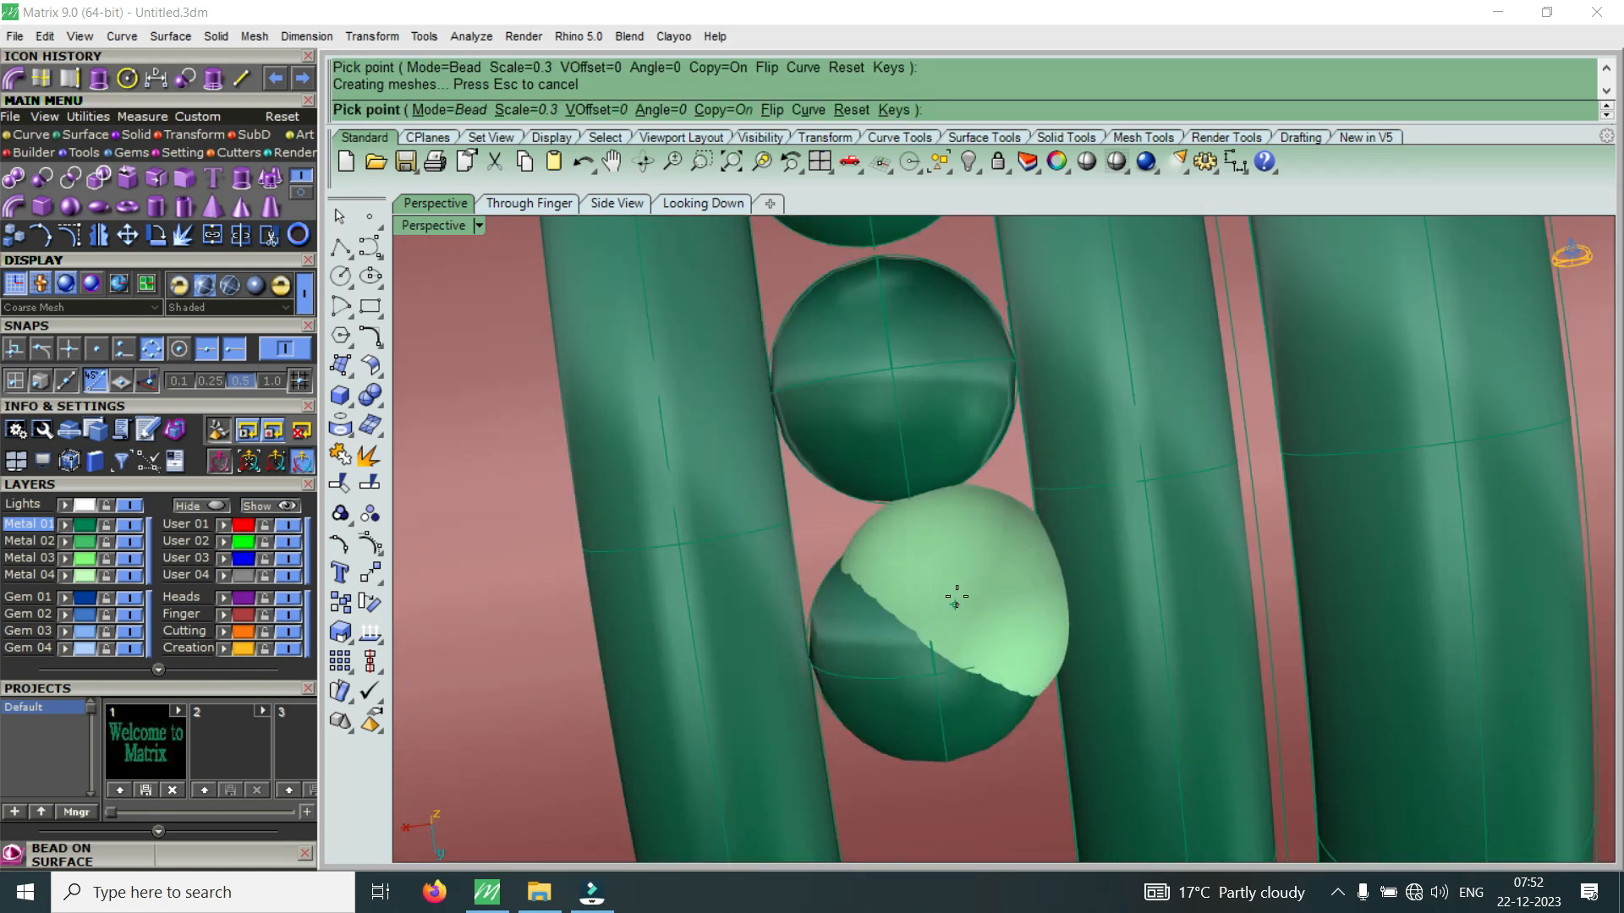
Continue the bead row around the shaft with three more 0.3-scale beads between the two rings and finish the placement
scroll(950, 596, down, 4)
scroll(972, 652, up, 3)
scroll(989, 638, down, 4)
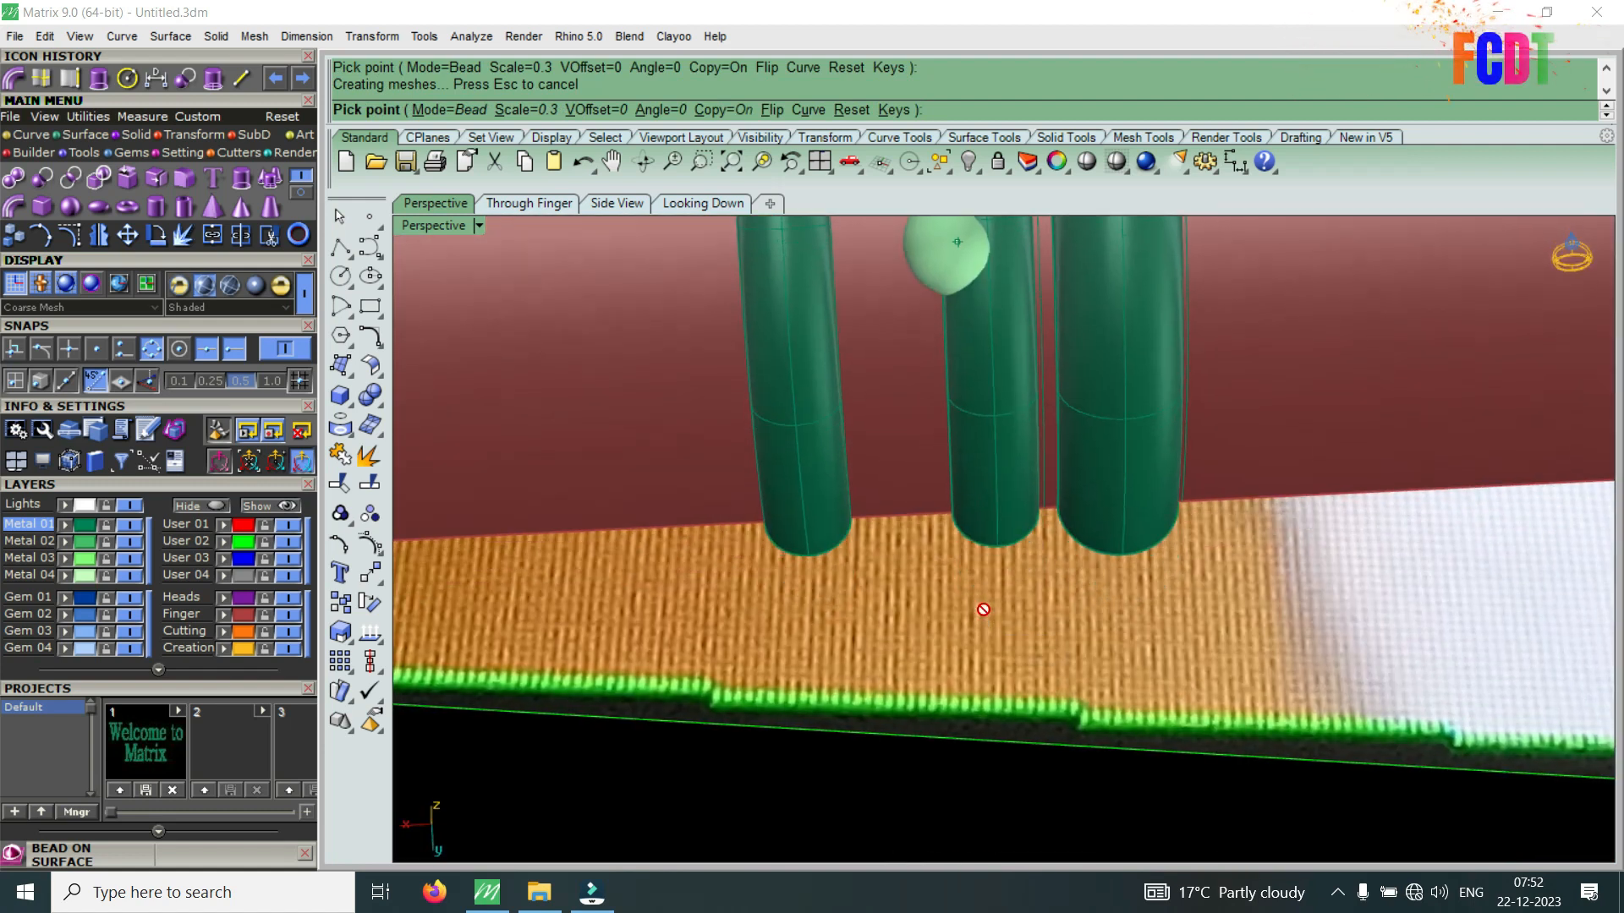
scroll(956, 548, up, 5)
scroll(955, 548, up, 3)
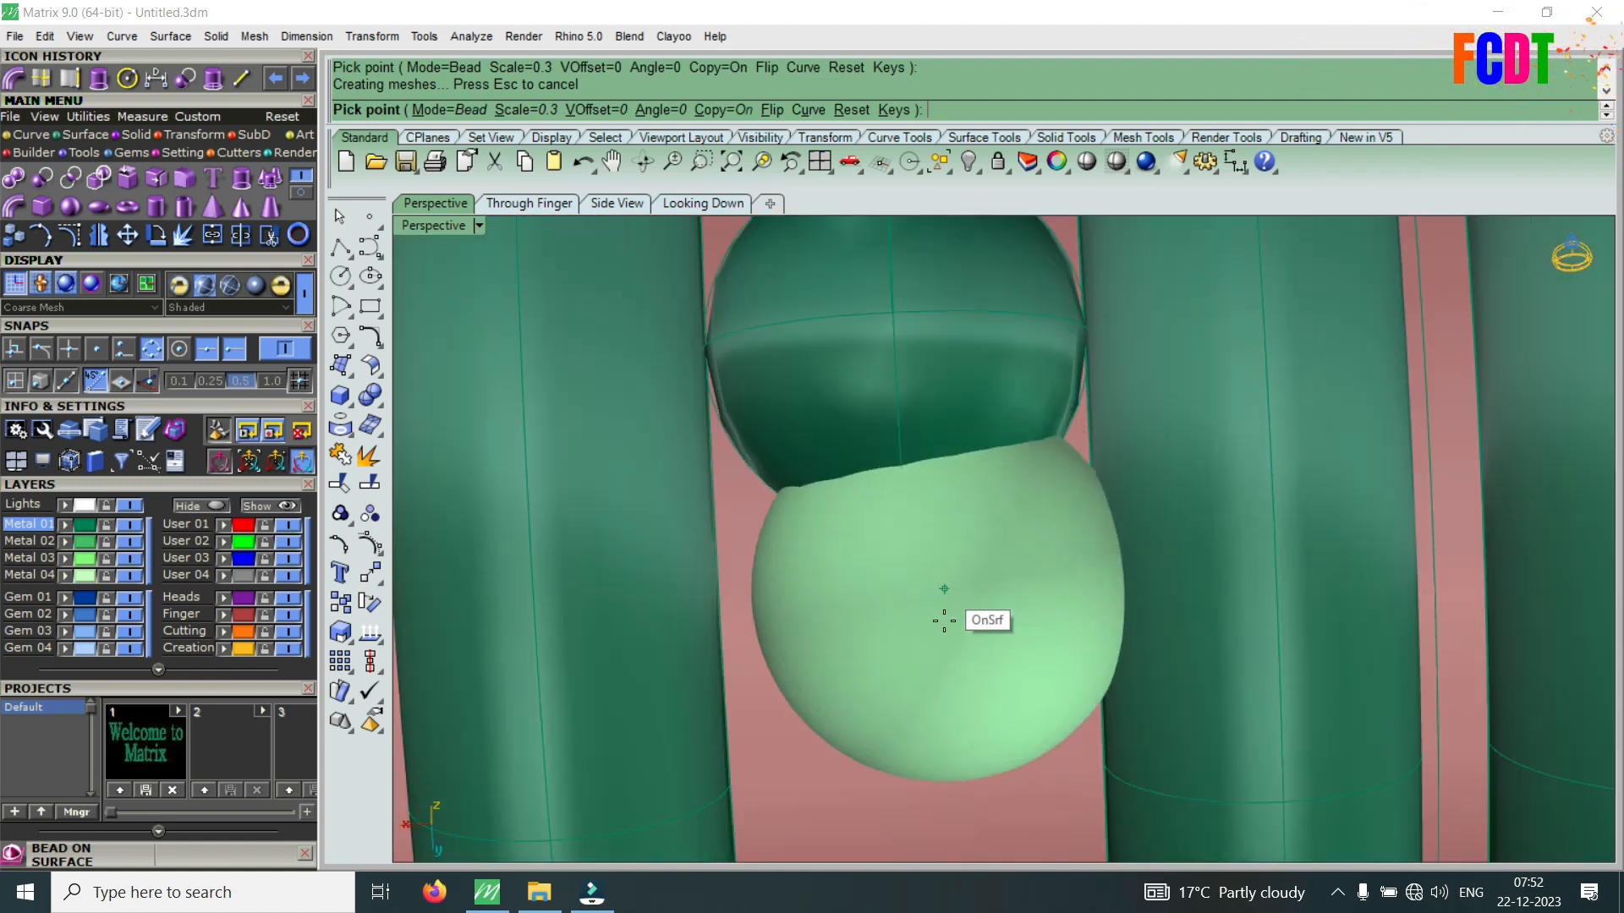
click(919, 735)
scroll(953, 569, down, 5)
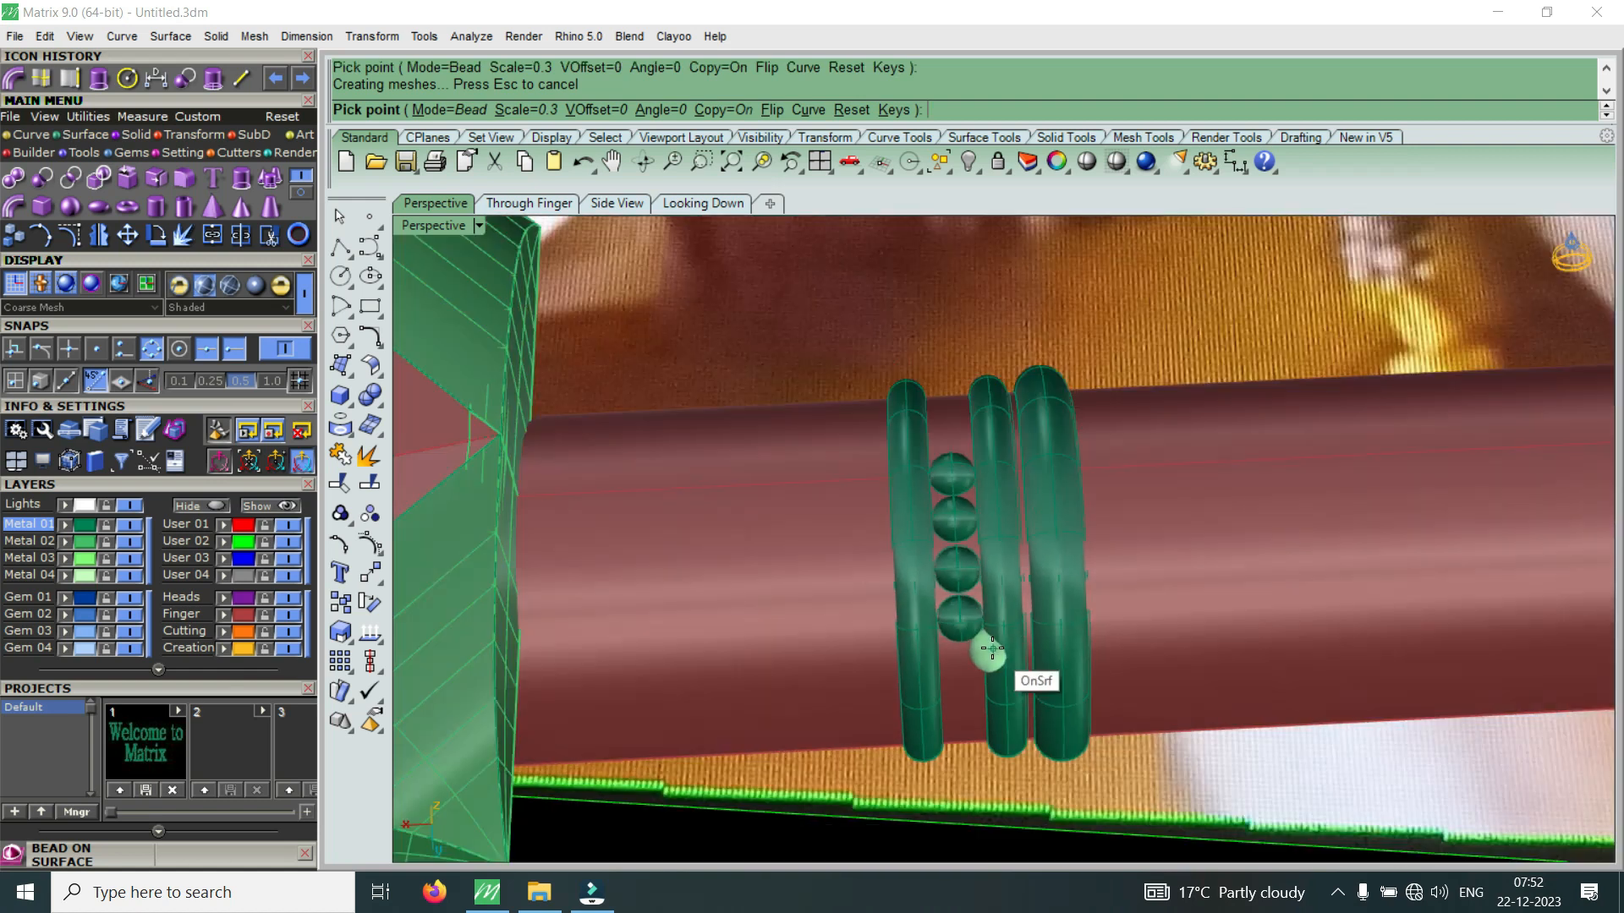
scroll(948, 425, up, 5)
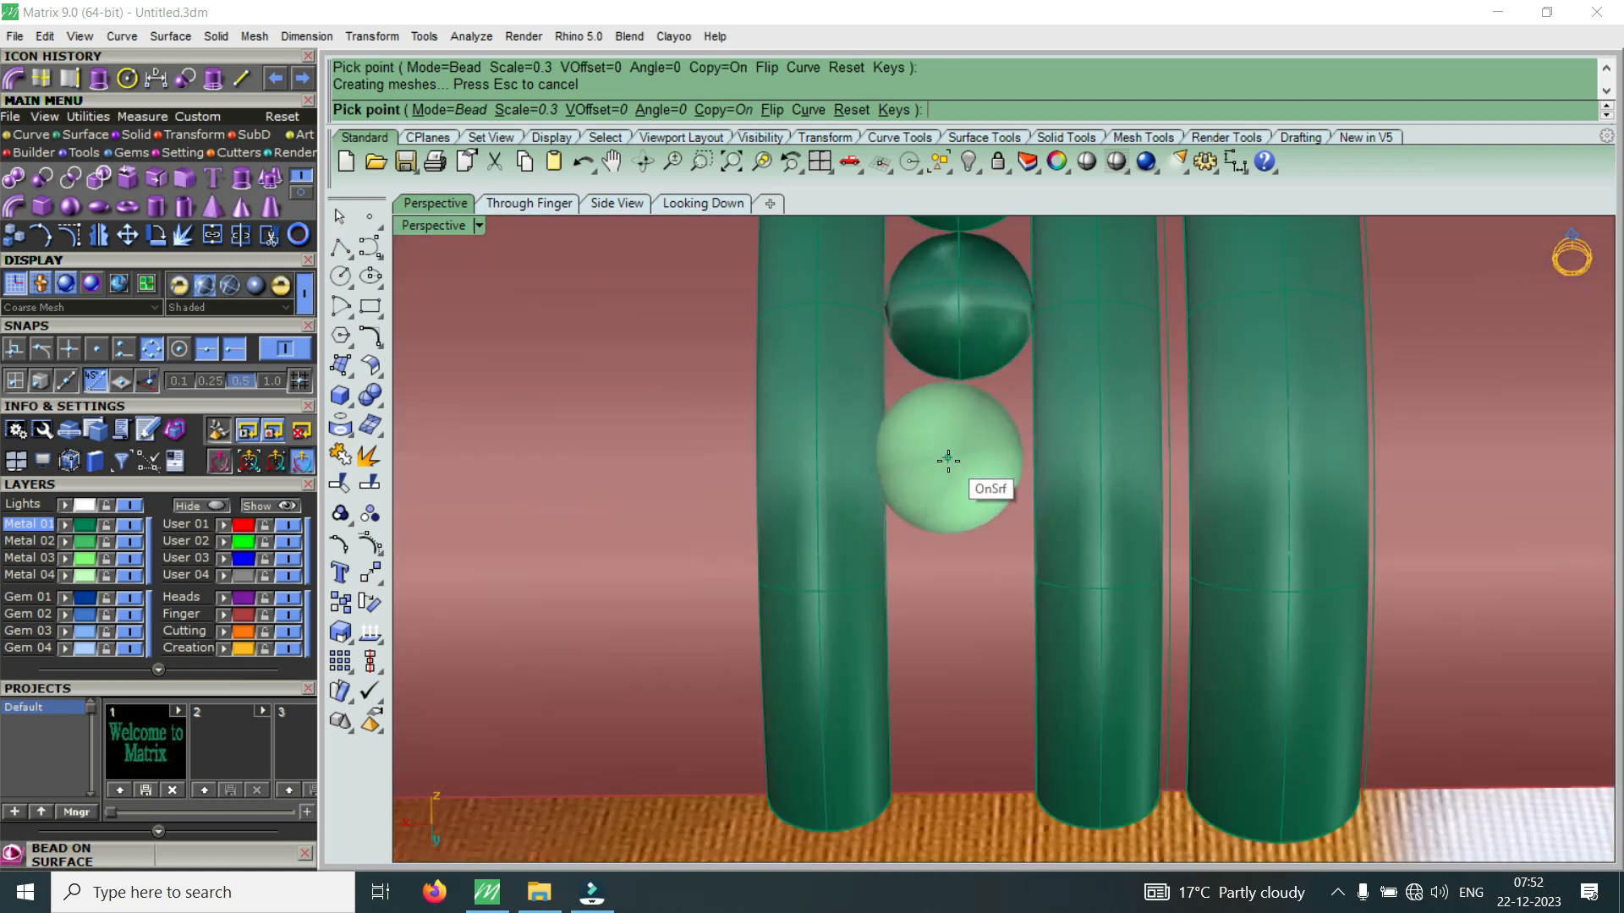
scroll(959, 457, up, 2)
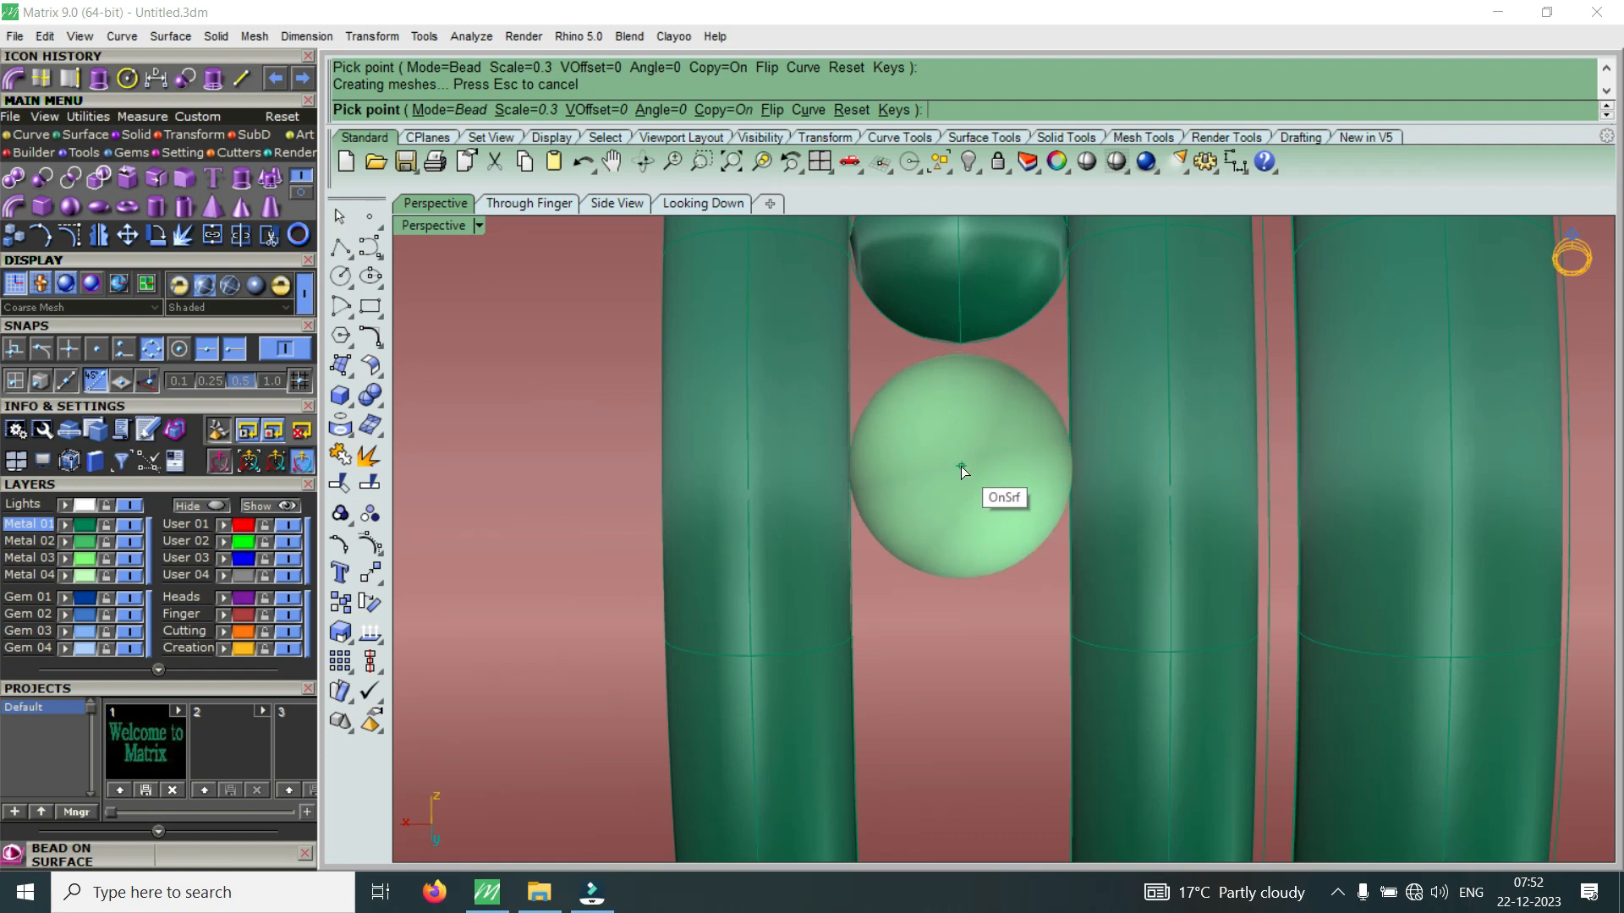
scroll(960, 466, down, 3)
scroll(968, 508, up, 3)
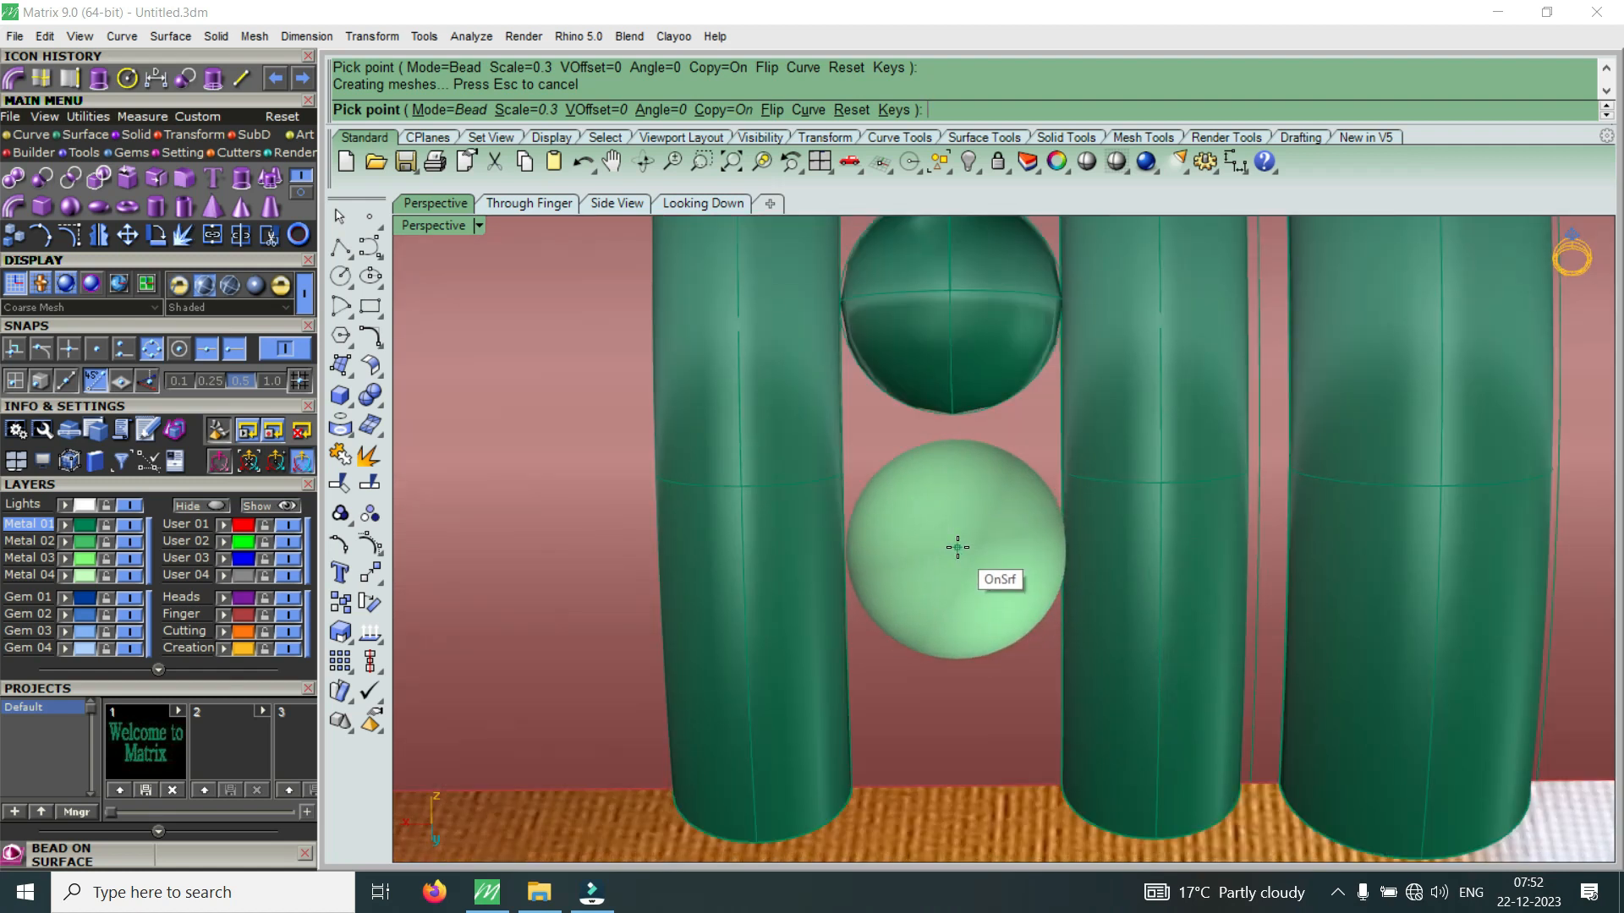
click(953, 544)
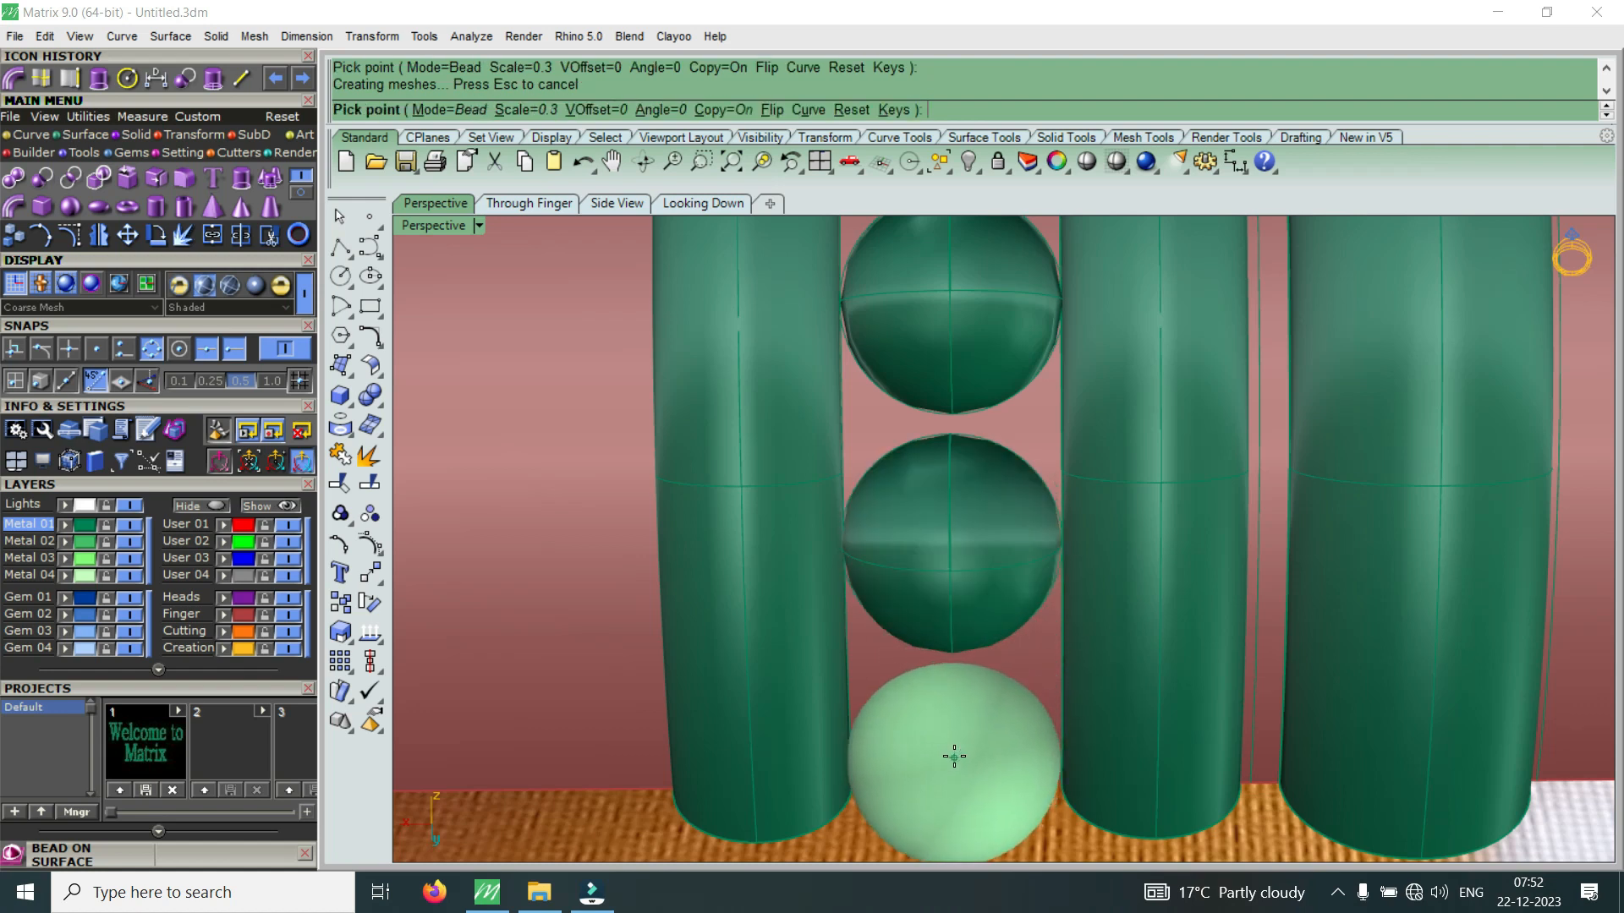
click(957, 748)
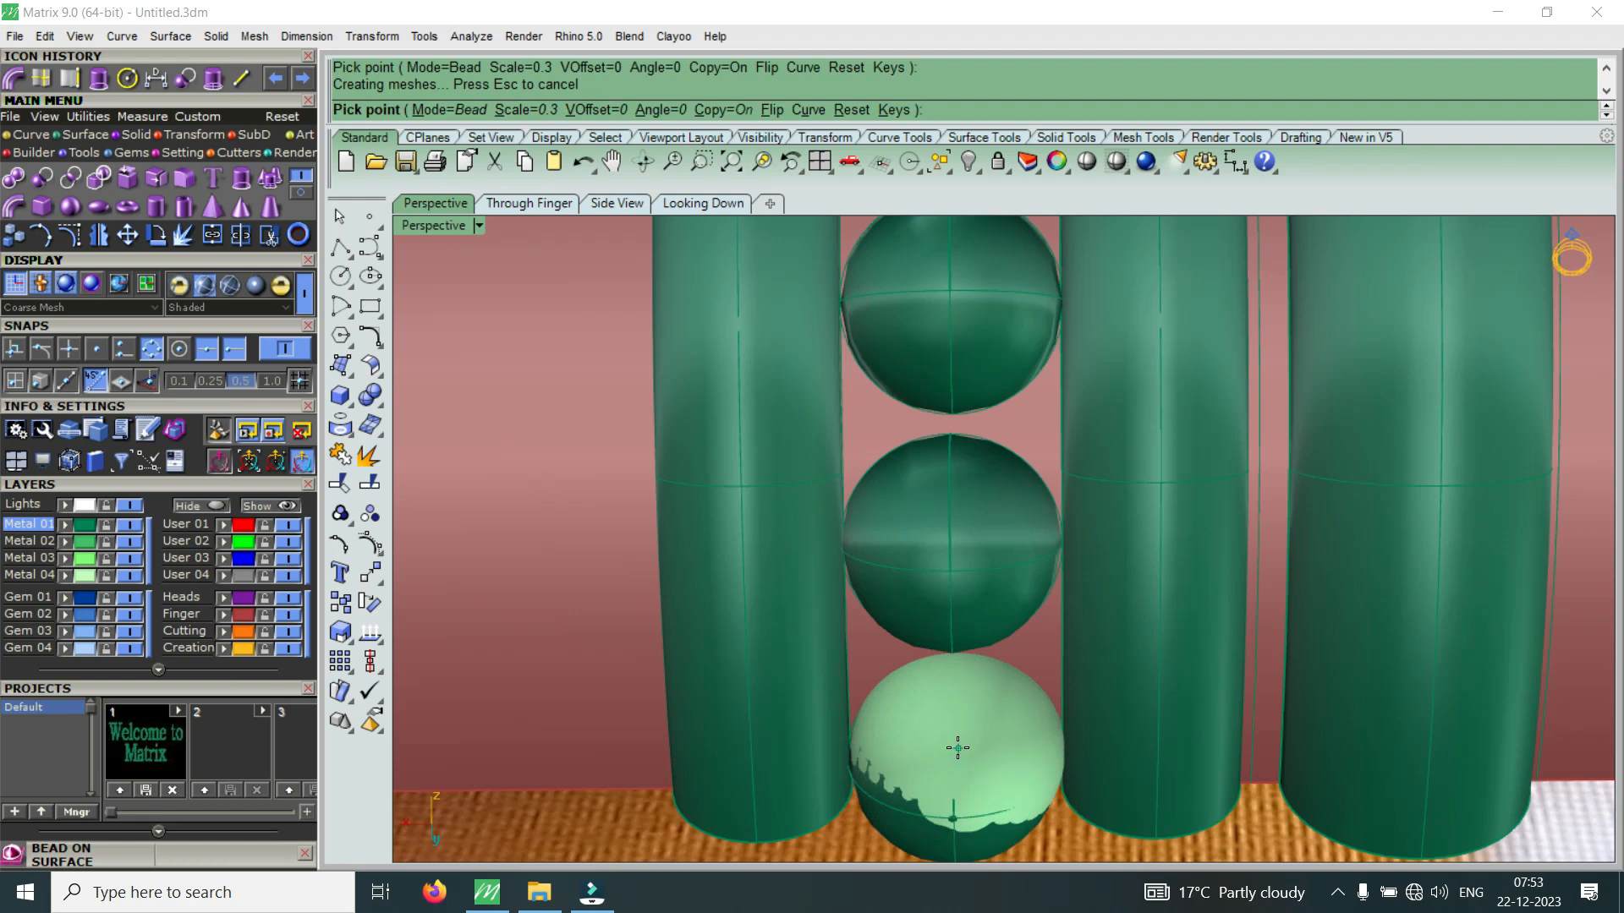
right_click(958, 748)
Mirror the five beads beside the centre bead through the origin, keeping a copy, to complete the row around the shaft
scroll(998, 646, down, 8)
right_drag(998, 646, 1015, 584)
scroll(1035, 564, down, 7)
scroll(895, 529, down, 5)
scroll(1084, 695, up, 10)
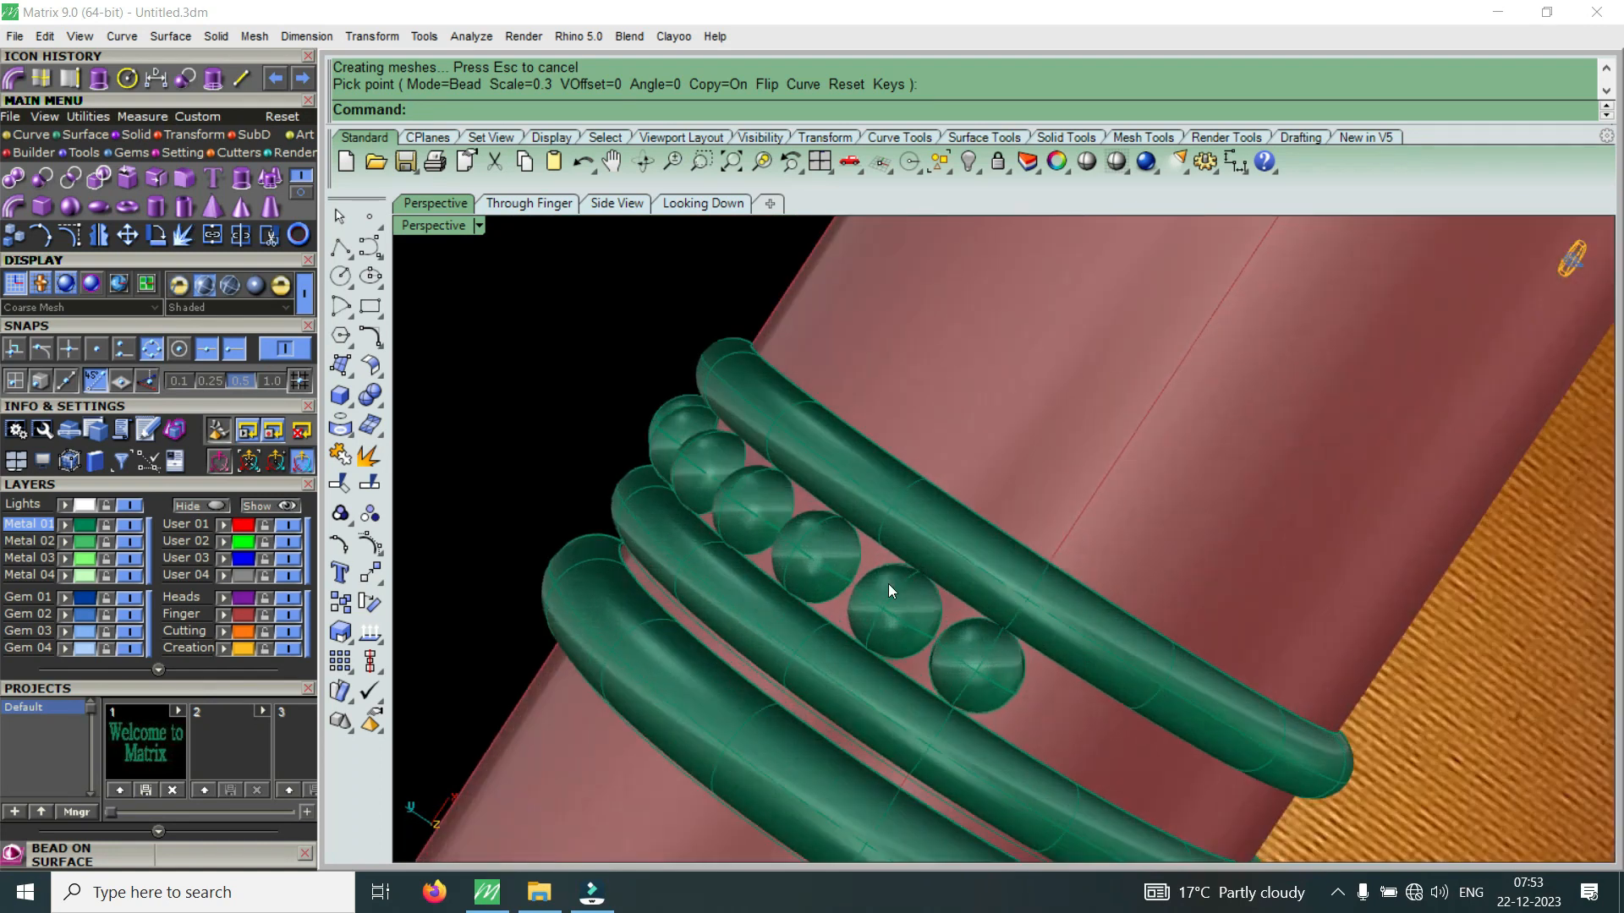
click(888, 591)
shift+click(805, 546)
shift+click(724, 486)
shift+click(684, 449)
shift+click(666, 434)
shift+click(663, 410)
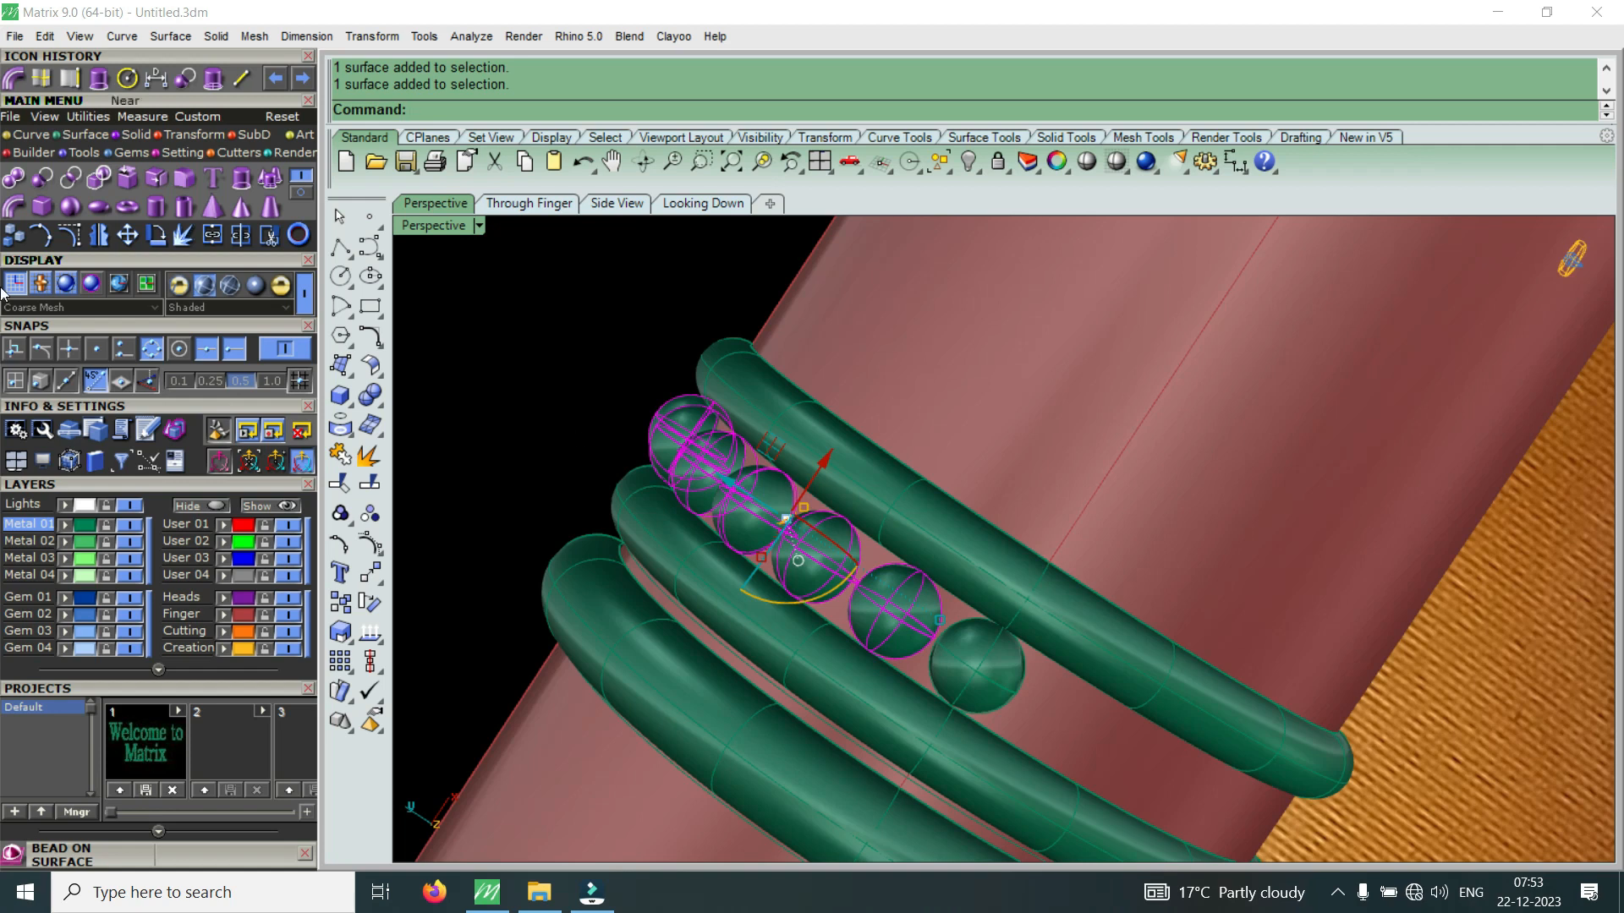
click(98, 235)
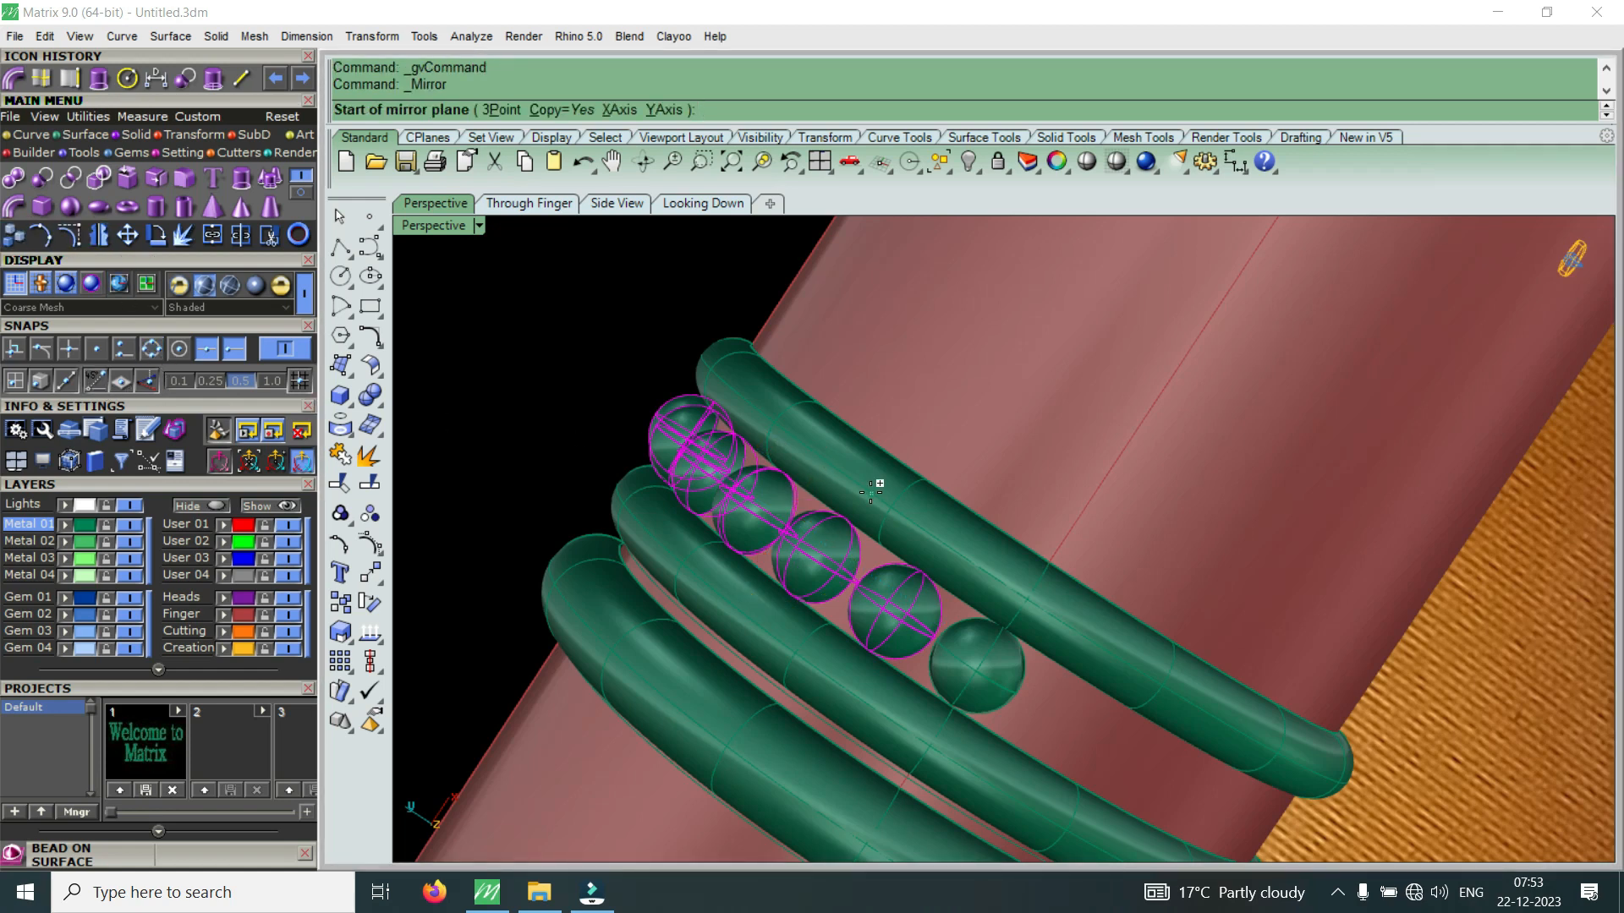
key(Return)
click(893, 511)
In the Looking Down view, mirror the bead row and its two flanking thin rings across the centre of the thick ring
scroll(1007, 536, down, 6)
right_drag(1007, 536, 961, 347)
scroll(981, 613, down, 4)
scroll(947, 545, down, 4)
right_drag(948, 545, 932, 586)
scroll(954, 576, up, 4)
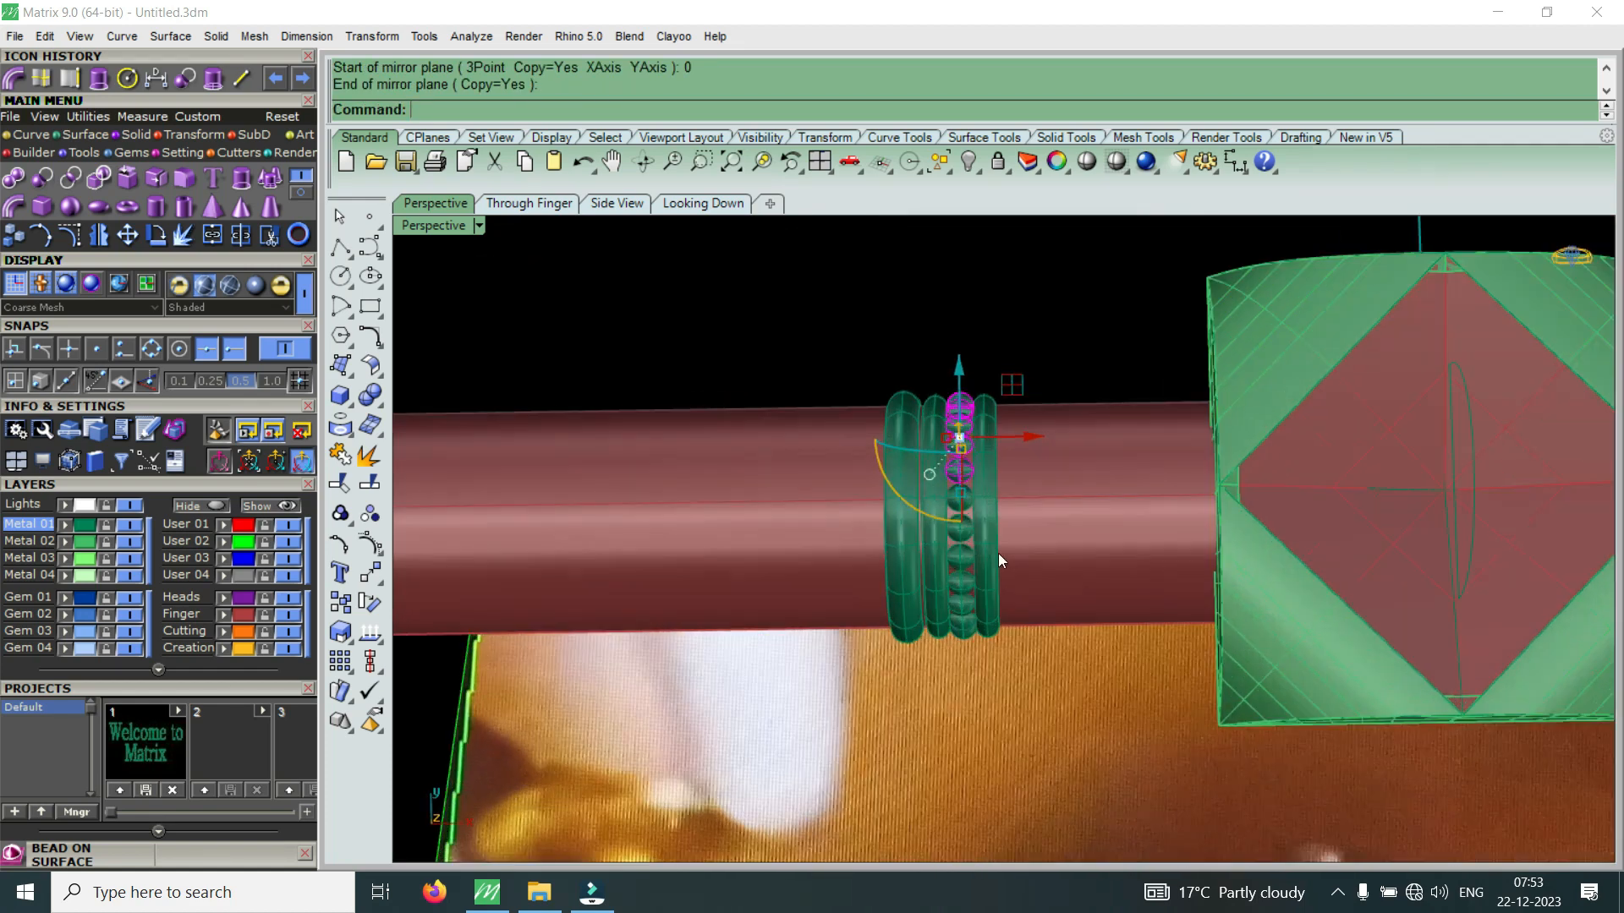
double_click(445, 227)
double_click(445, 226)
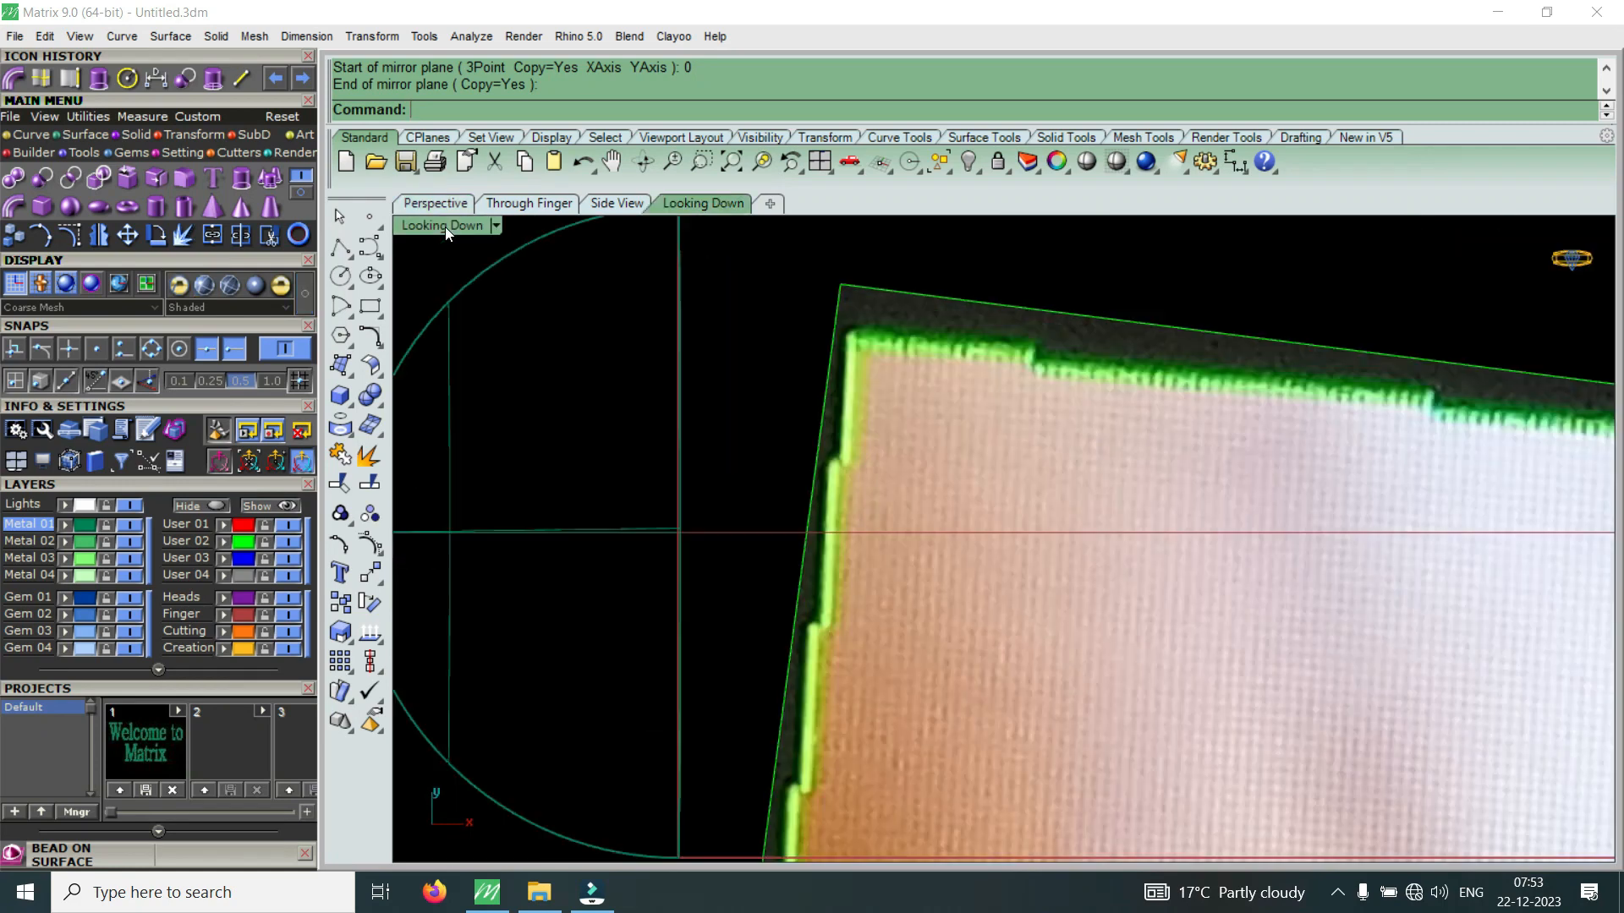
scroll(875, 490, down, 10)
right_drag(1136, 470, 1016, 472)
scroll(1010, 468, up, 8)
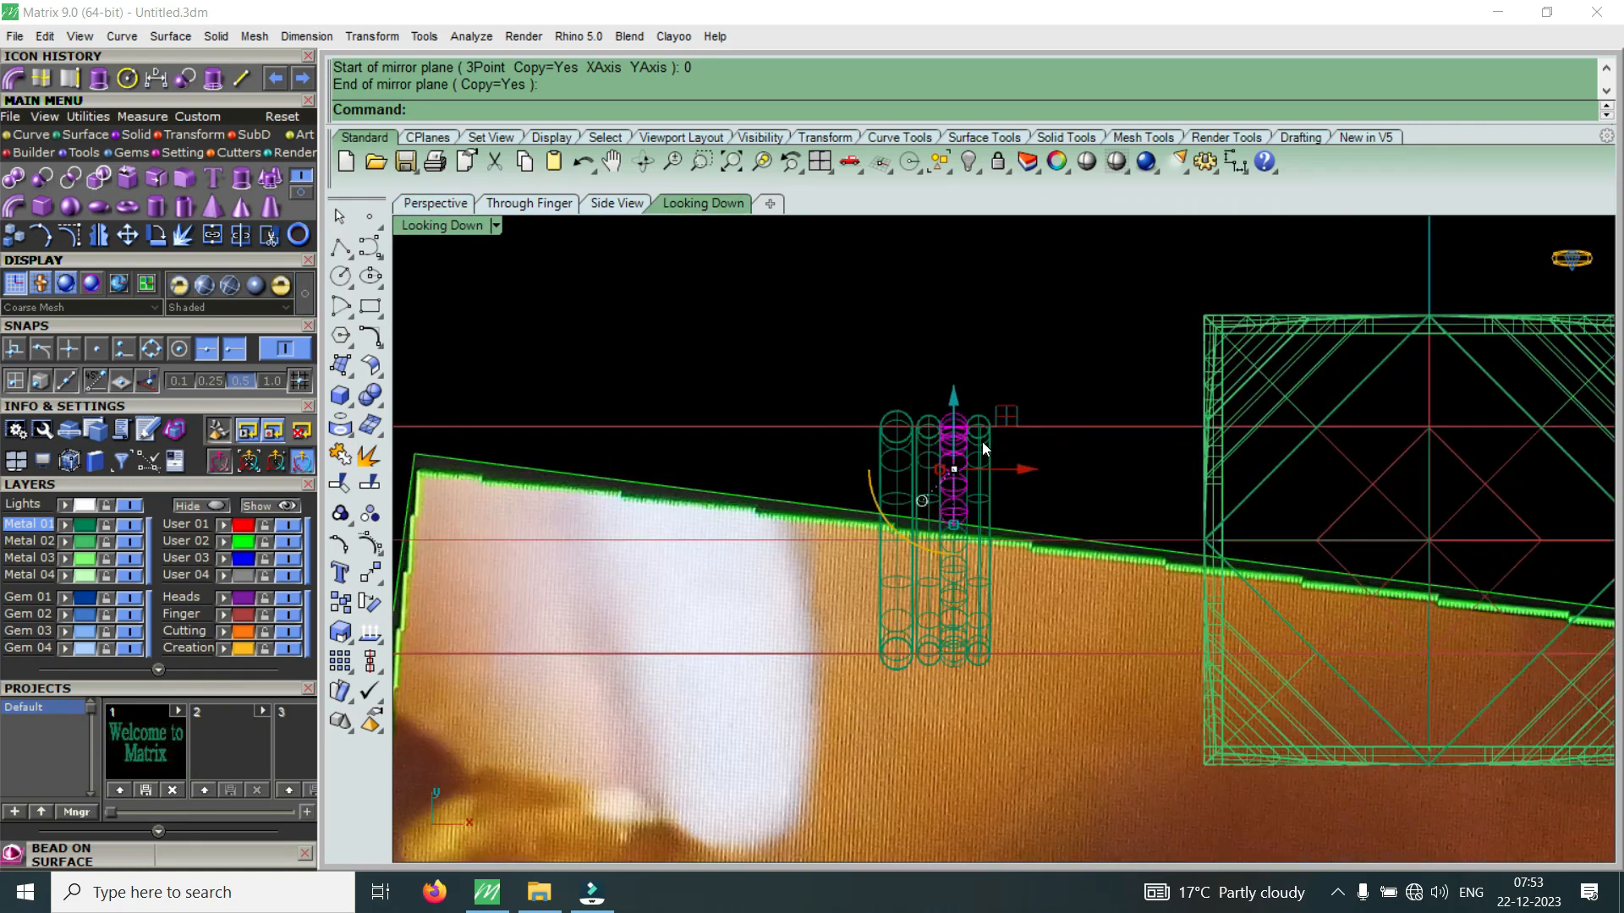
click(1050, 697)
scroll(897, 439, up, 3)
click(99, 234)
click(184, 351)
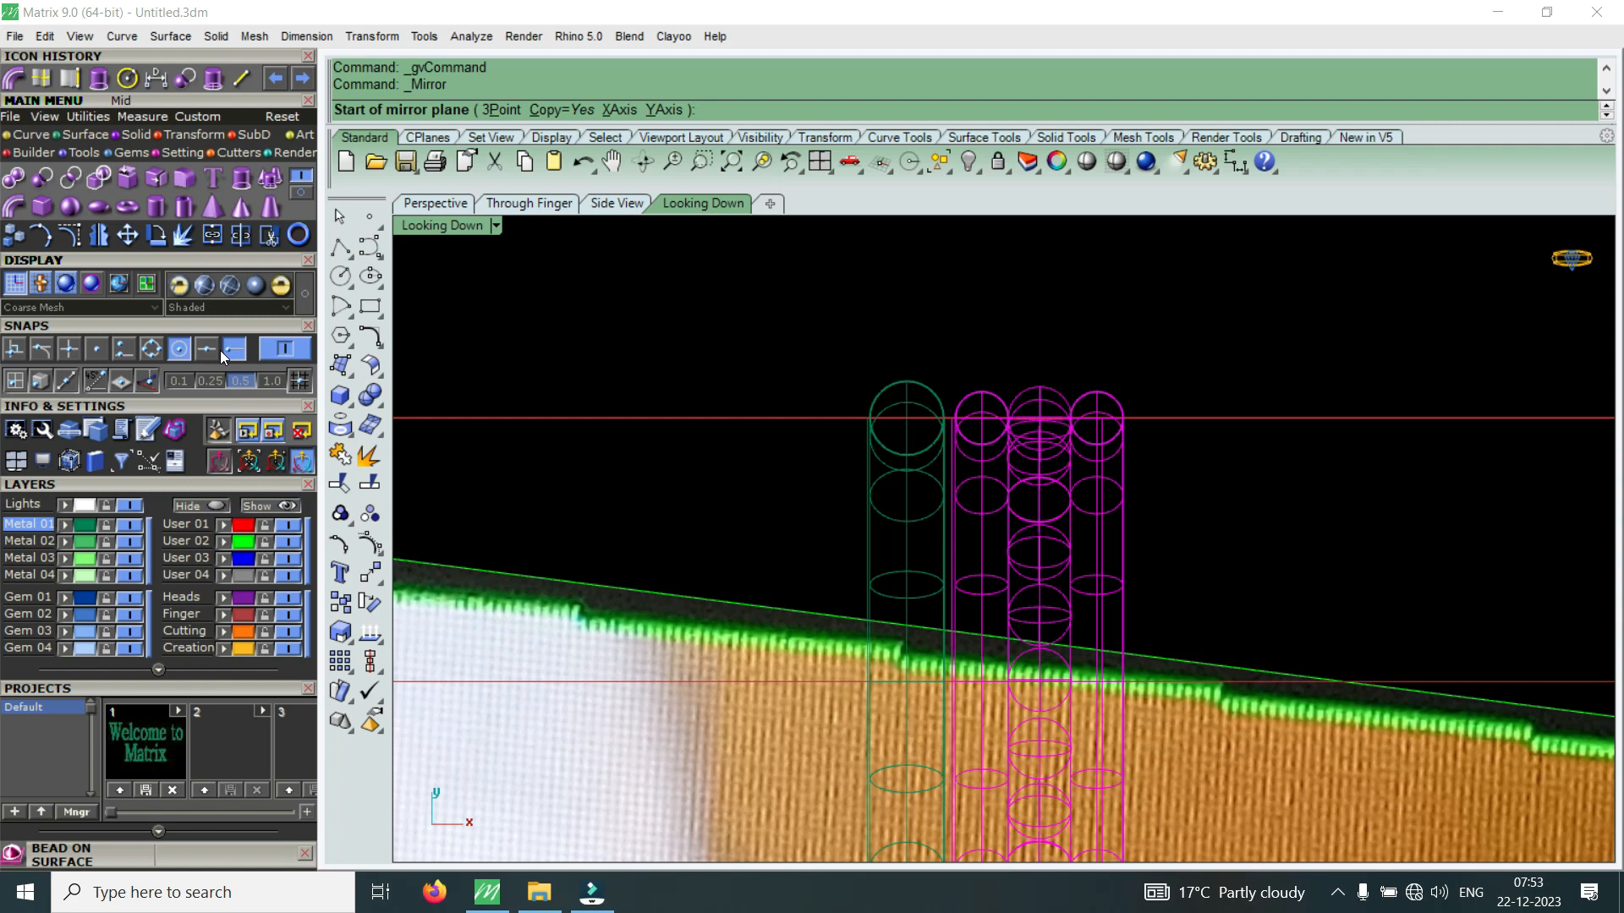
click(907, 419)
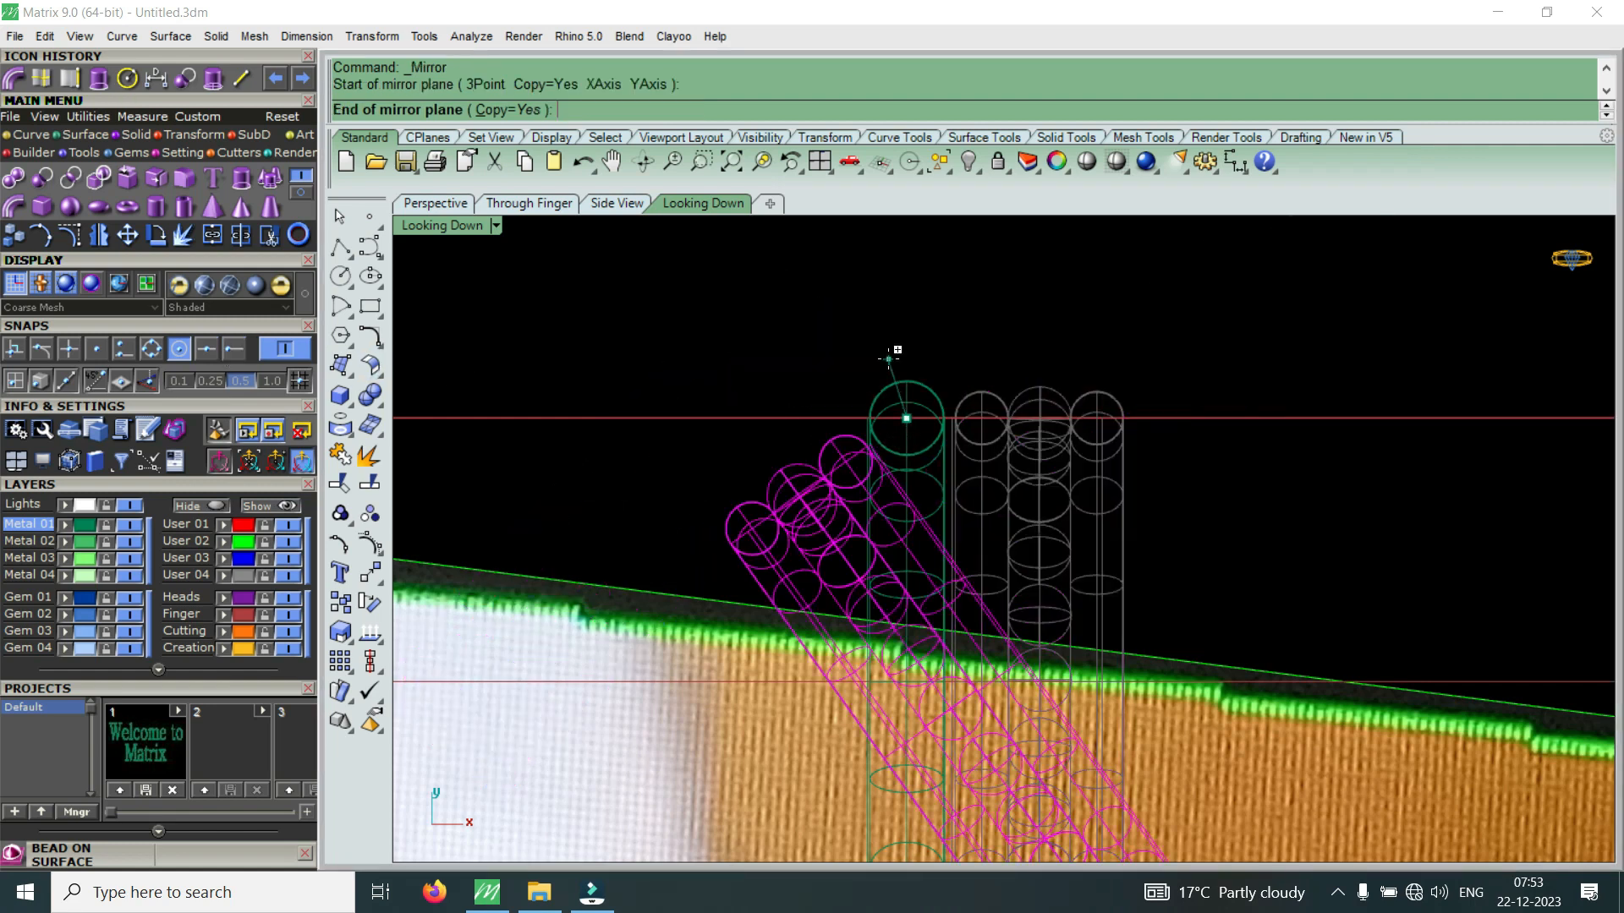
click(897, 346)
Move the two beaded ring groups slightly outward from the thick central ring, following the band spacing in the reference photo
scroll(888, 356, down, 6)
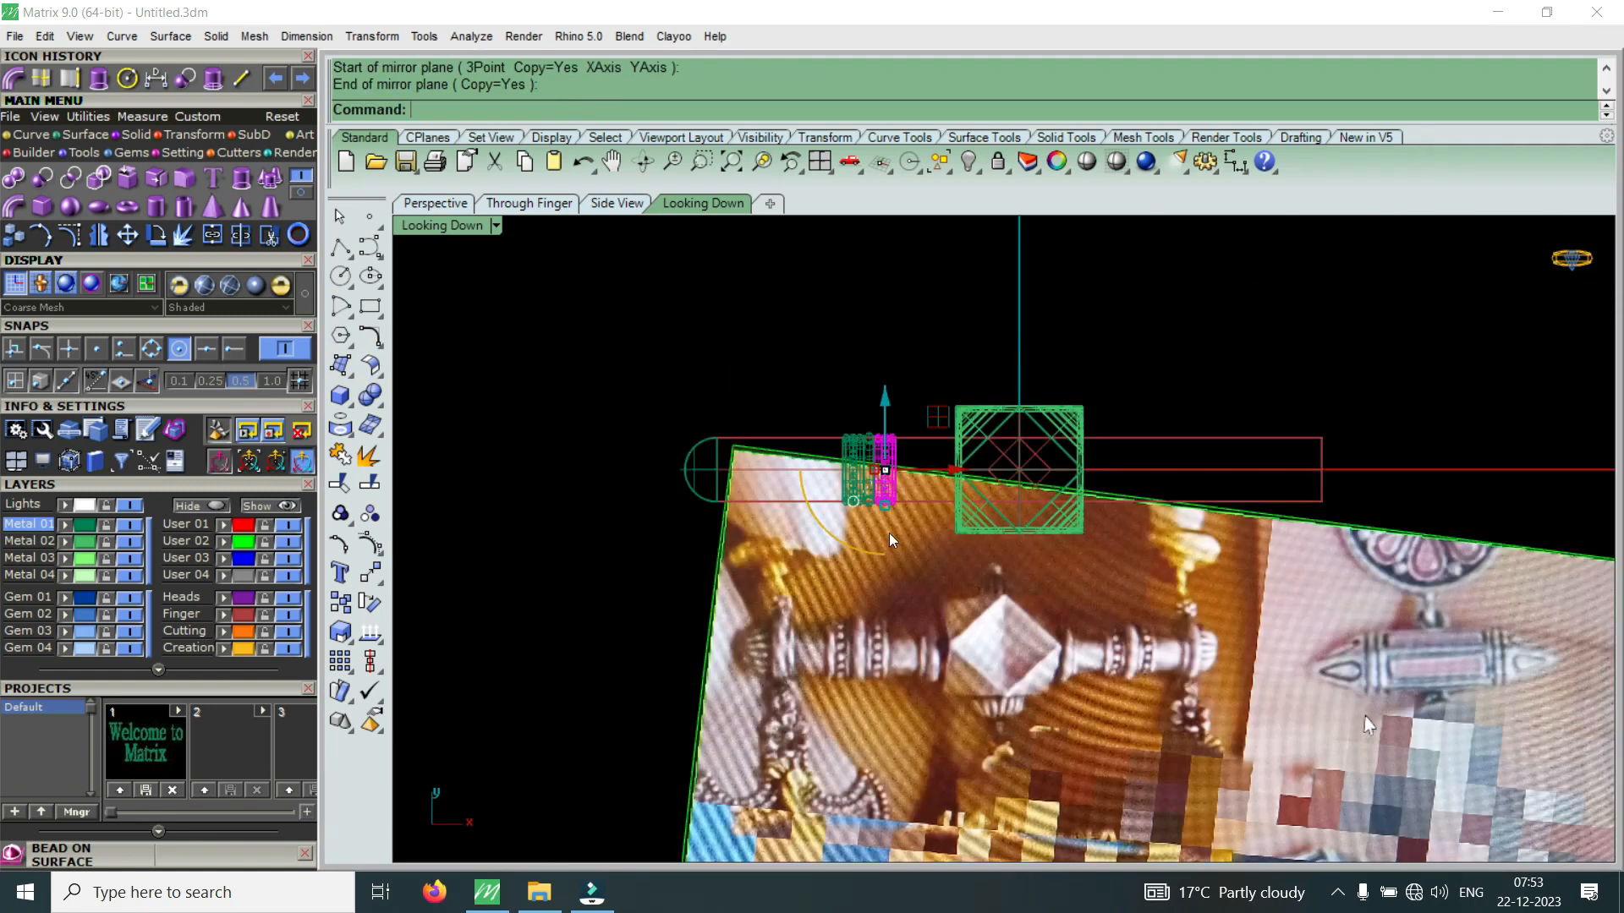
scroll(851, 646, up, 2)
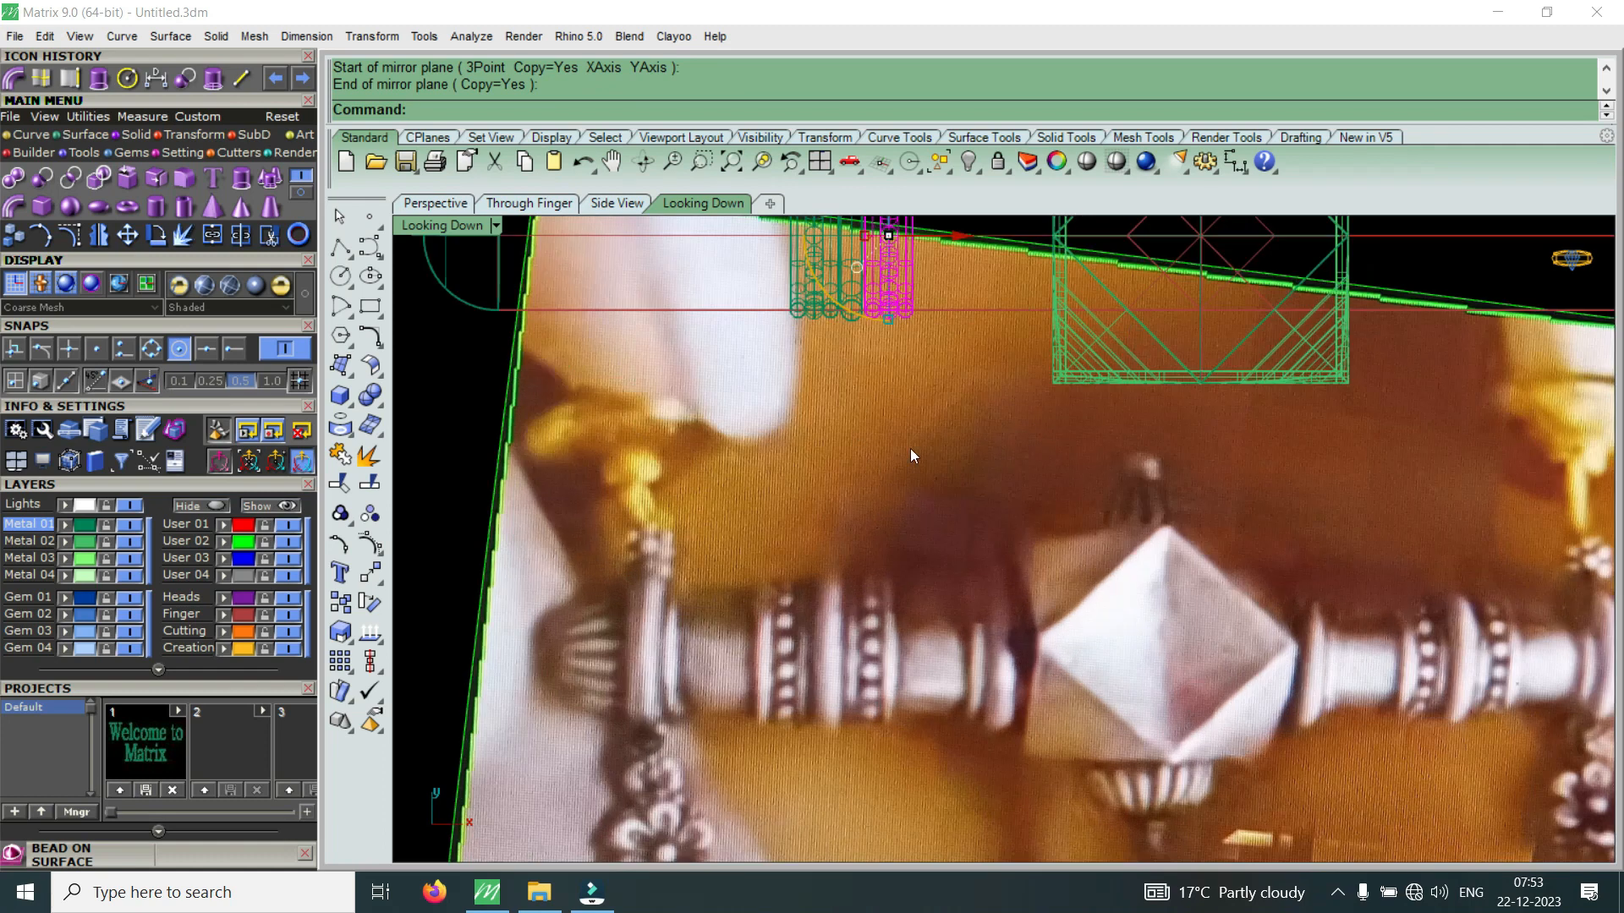
scroll(895, 332, up, 3)
drag(961, 384, 967, 382)
scroll(797, 333, down, 3)
scroll(797, 332, up, 2)
drag(821, 260, 942, 608)
scroll(913, 472, up, 3)
drag(954, 479, 937, 480)
scroll(937, 480, down, 5)
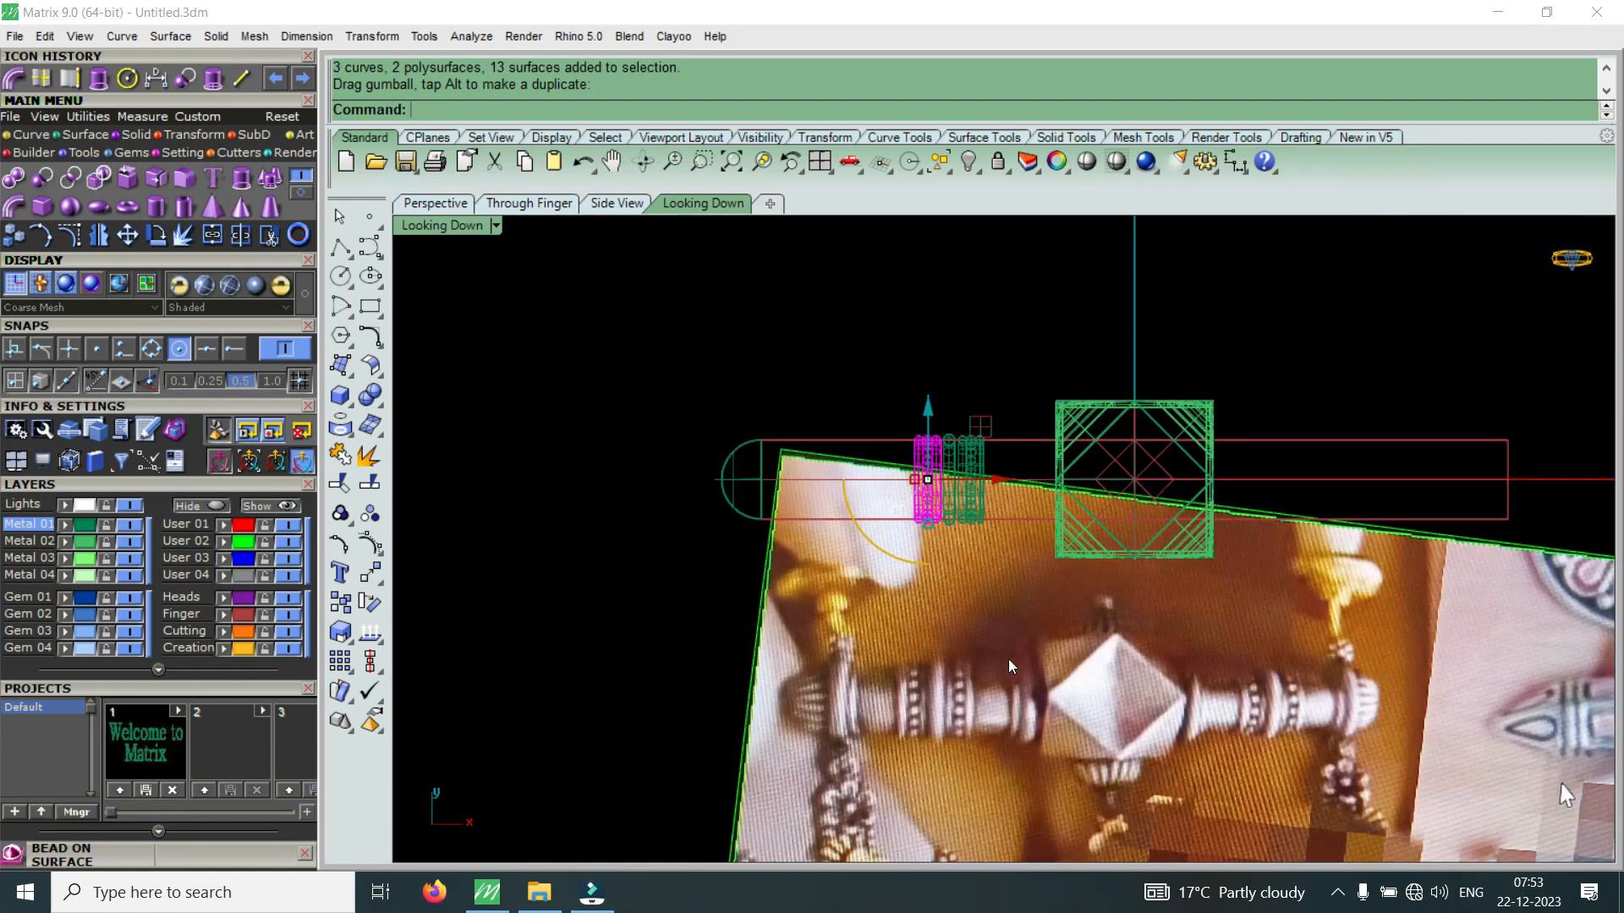
scroll(1048, 668, up, 1)
scroll(996, 426, up, 1)
scroll(930, 409, up, 4)
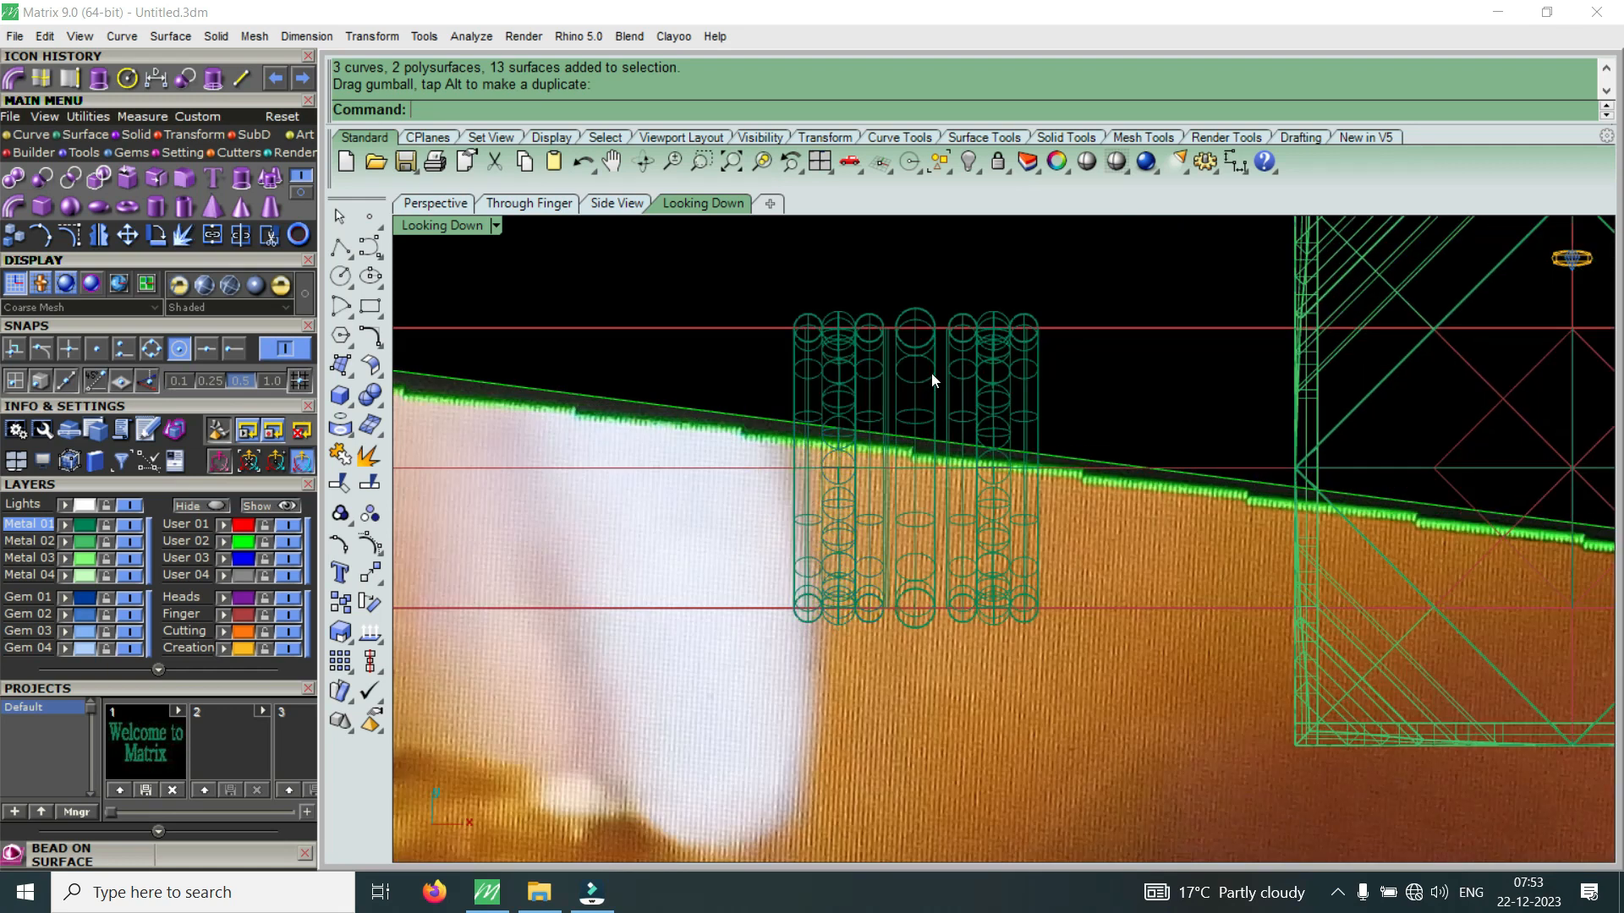
click(934, 377)
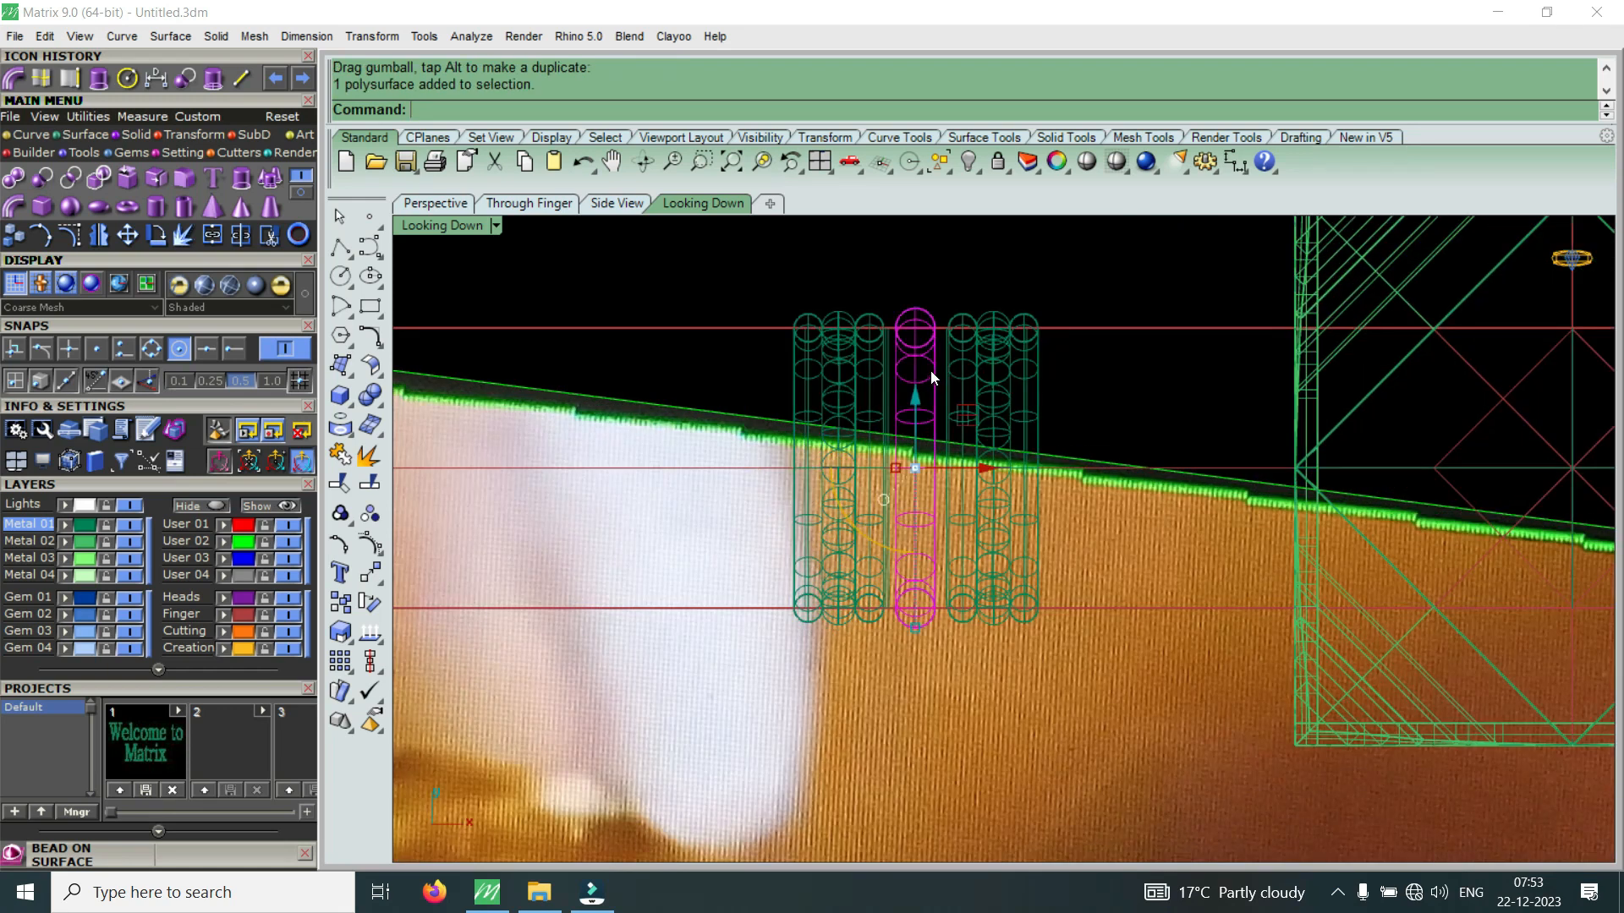
click(14, 236)
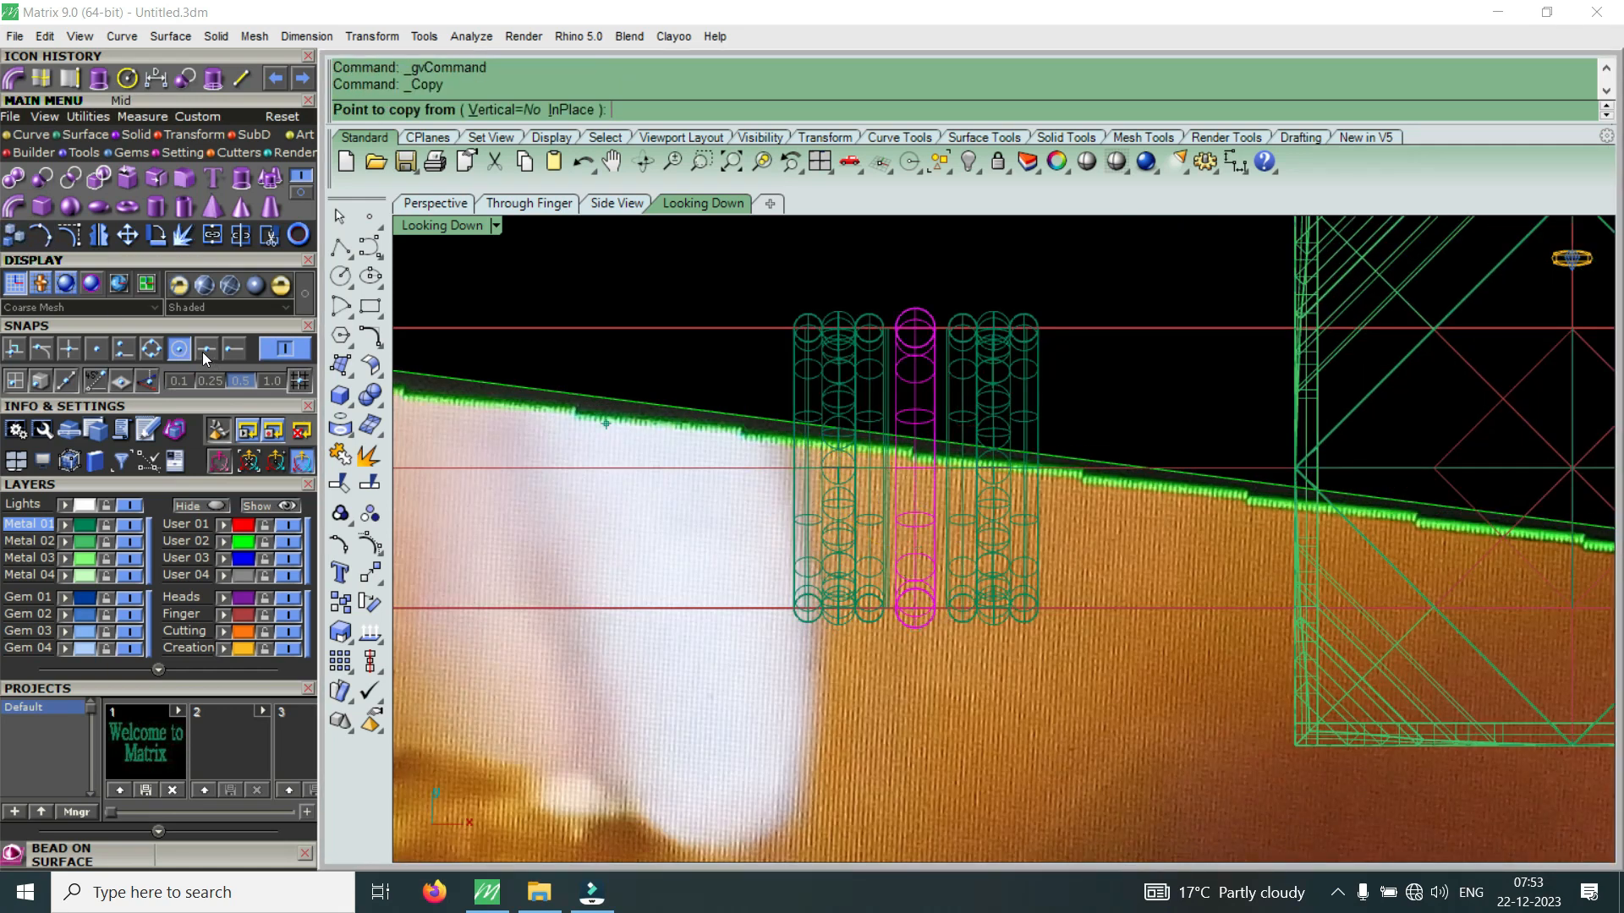
key(Escape)
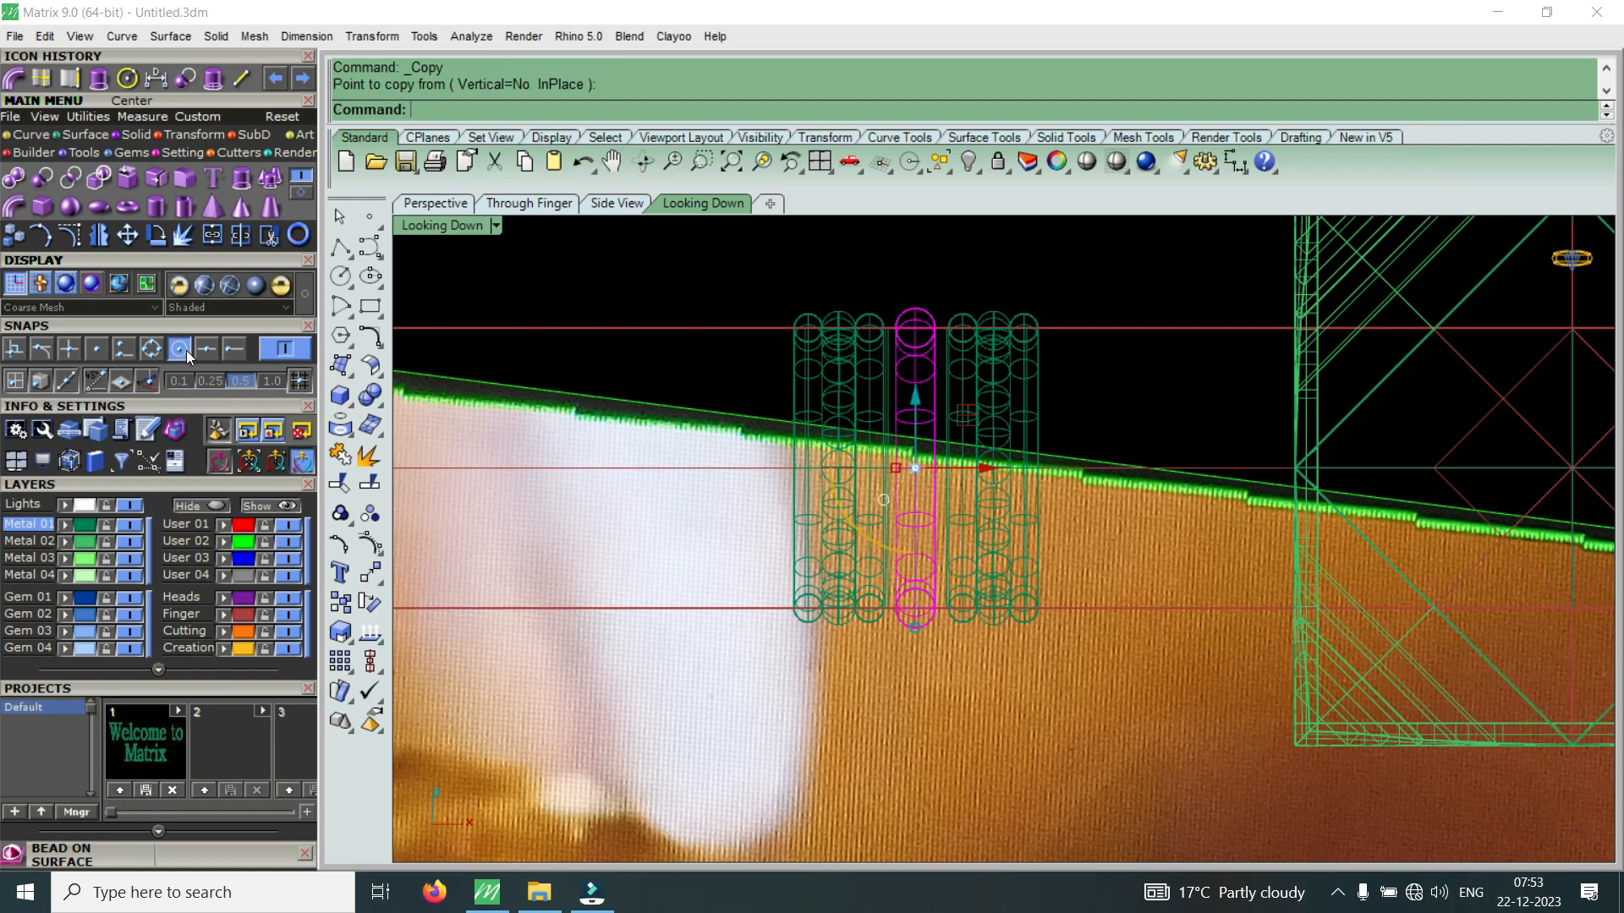
Copy the thick central ring and the adjacent thin ring along the shaft to beside the faceted square block
scroll(866, 374, up, 3)
click(873, 367)
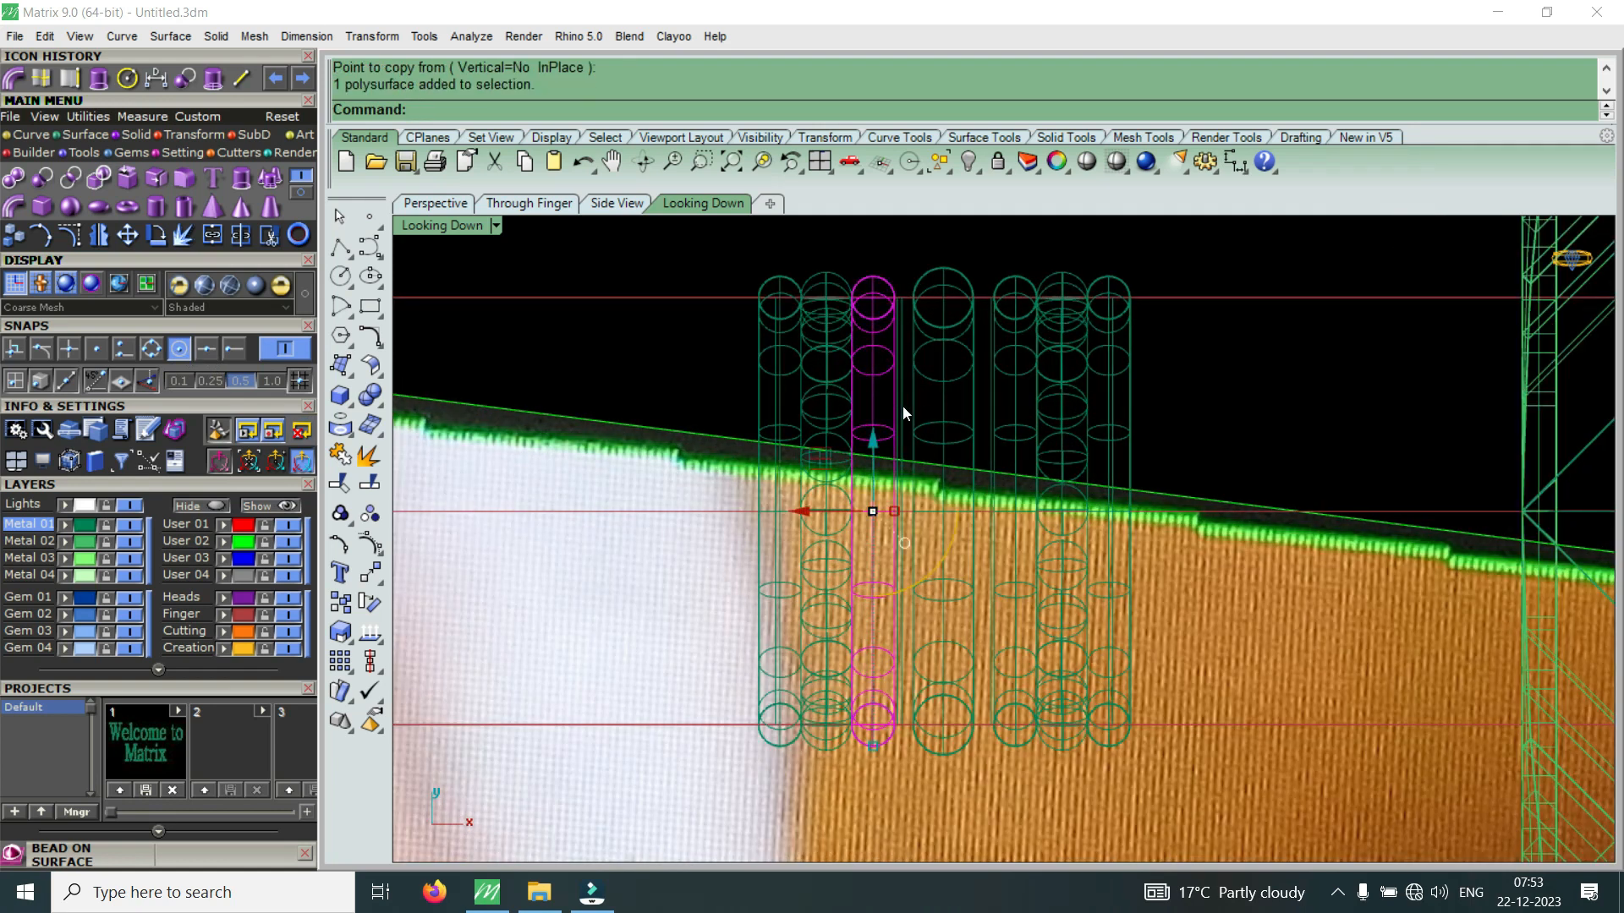
click(932, 423)
scroll(932, 423, down, 1)
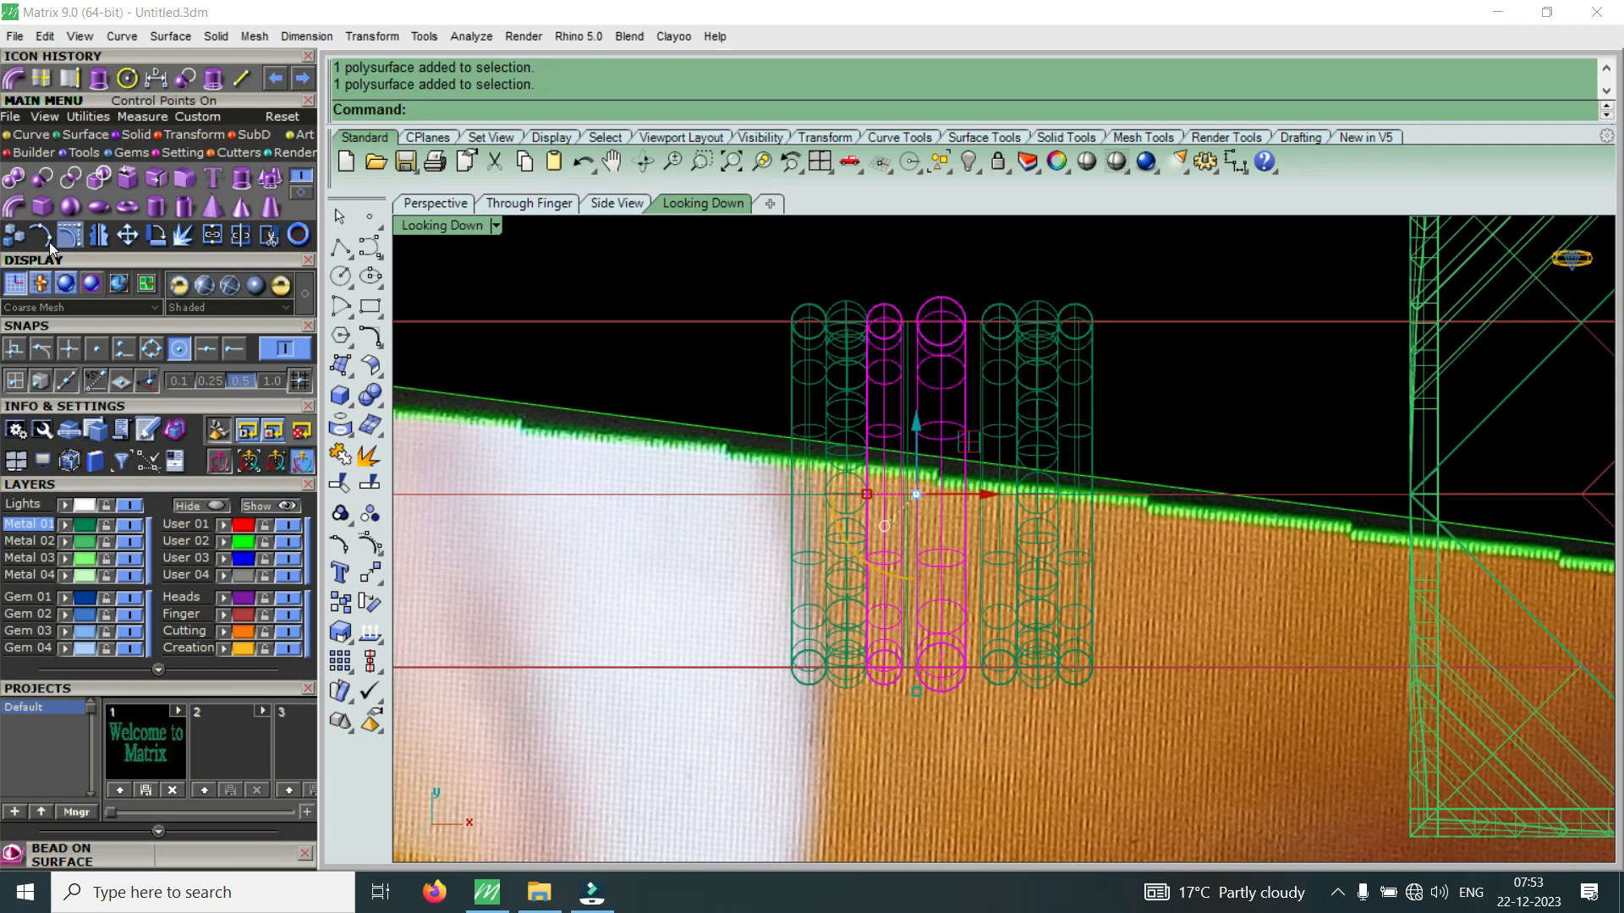
click(15, 237)
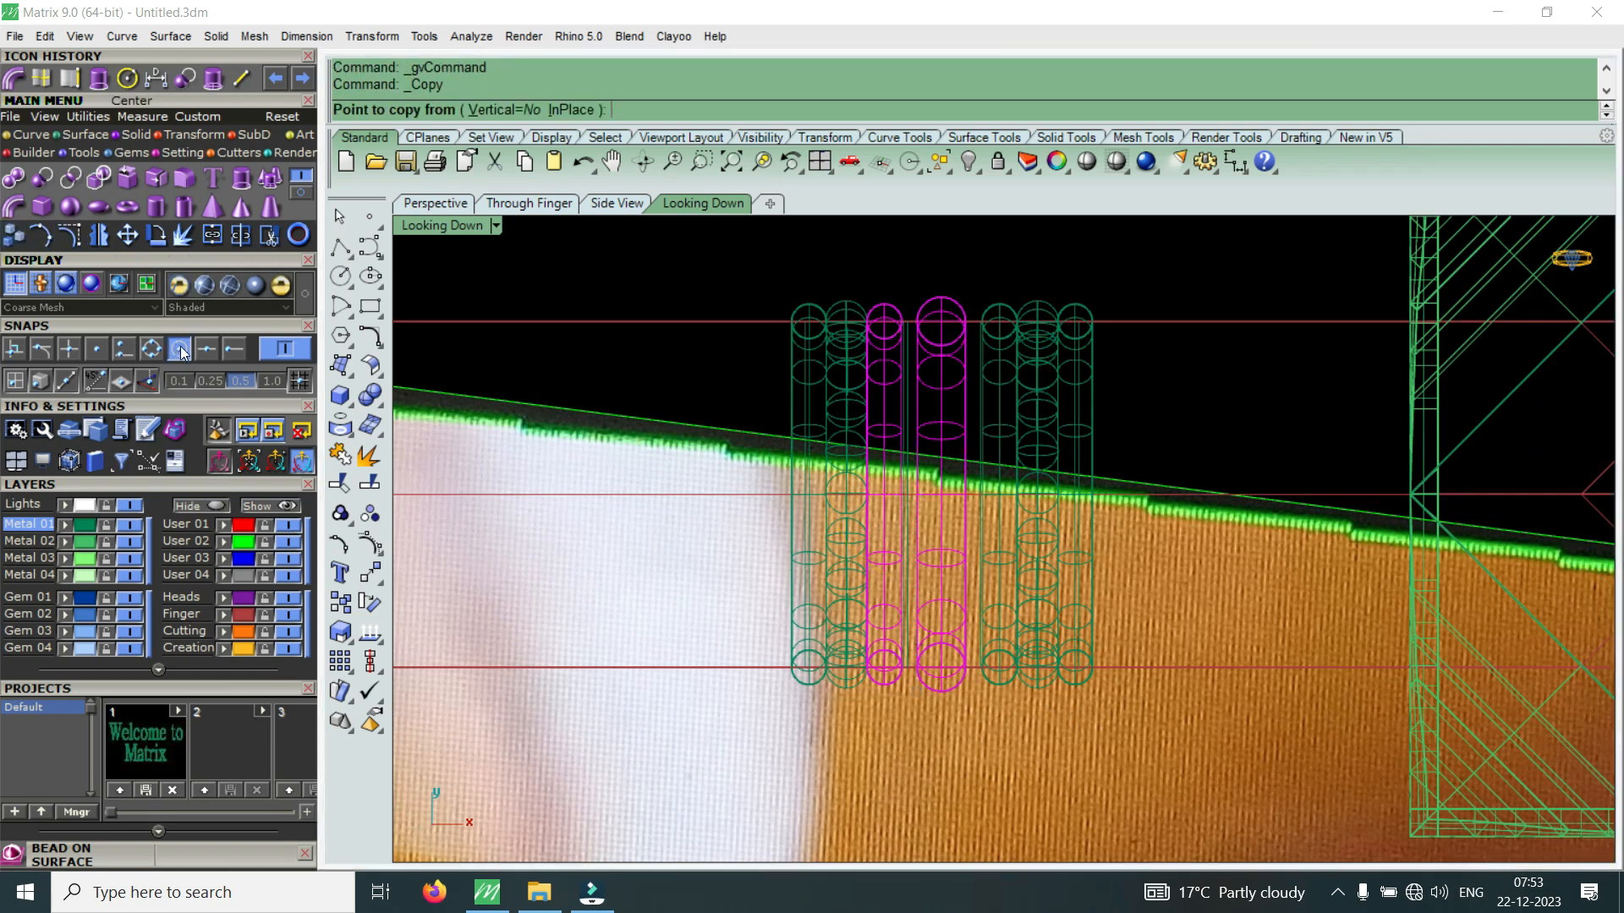
scroll(740, 510, down, 3)
click(852, 487)
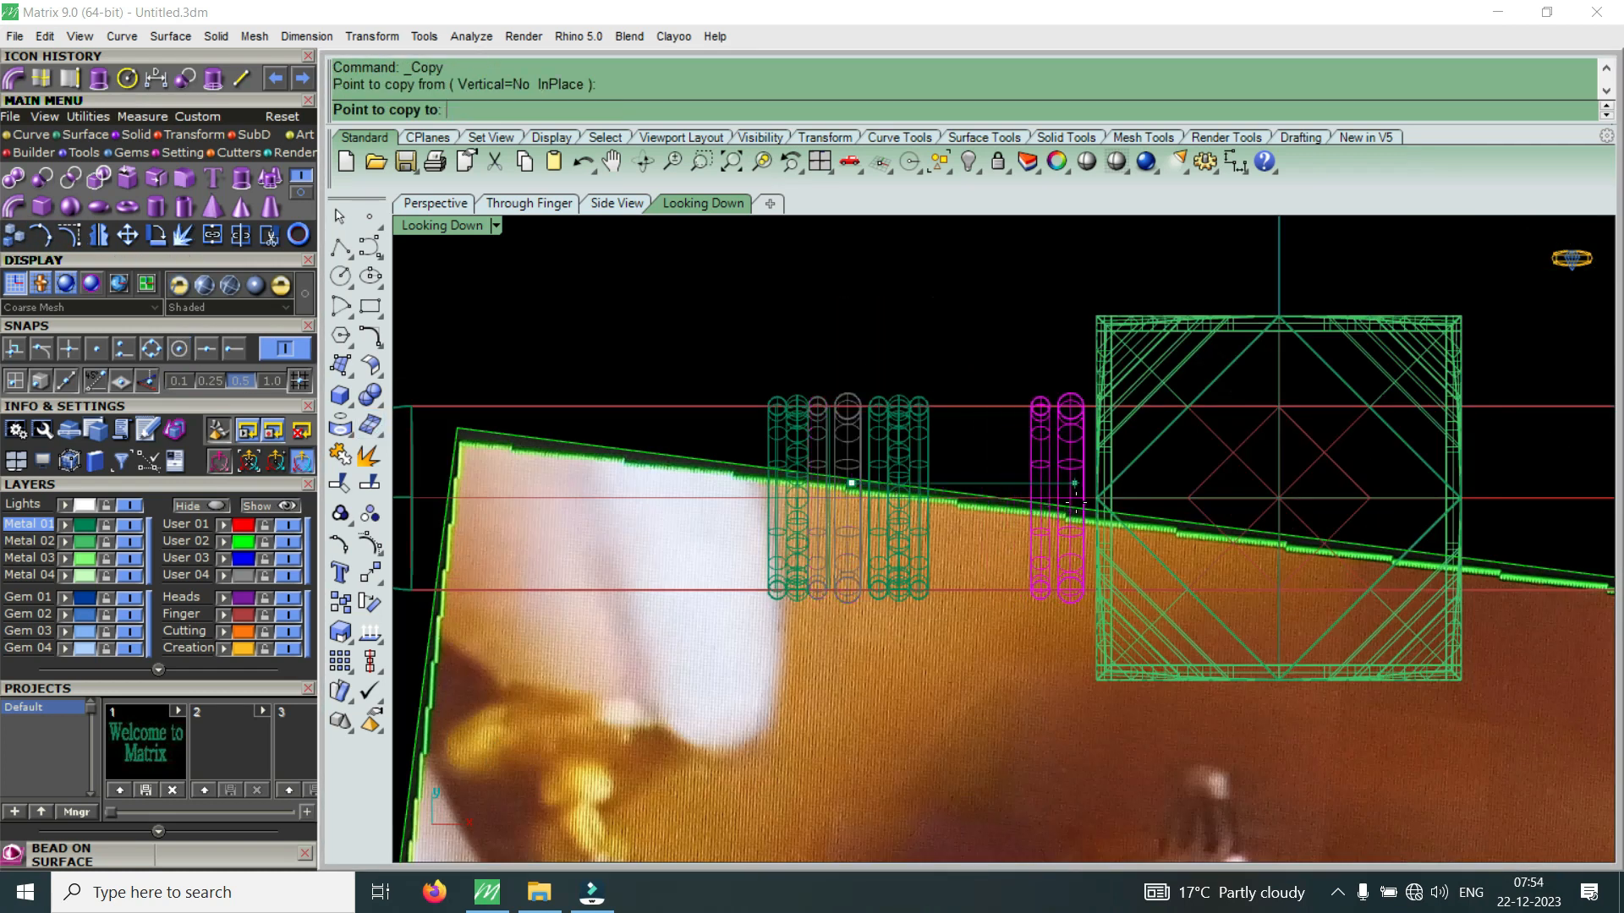
click(1085, 504)
key(Return)
scroll(1085, 504, down, 3)
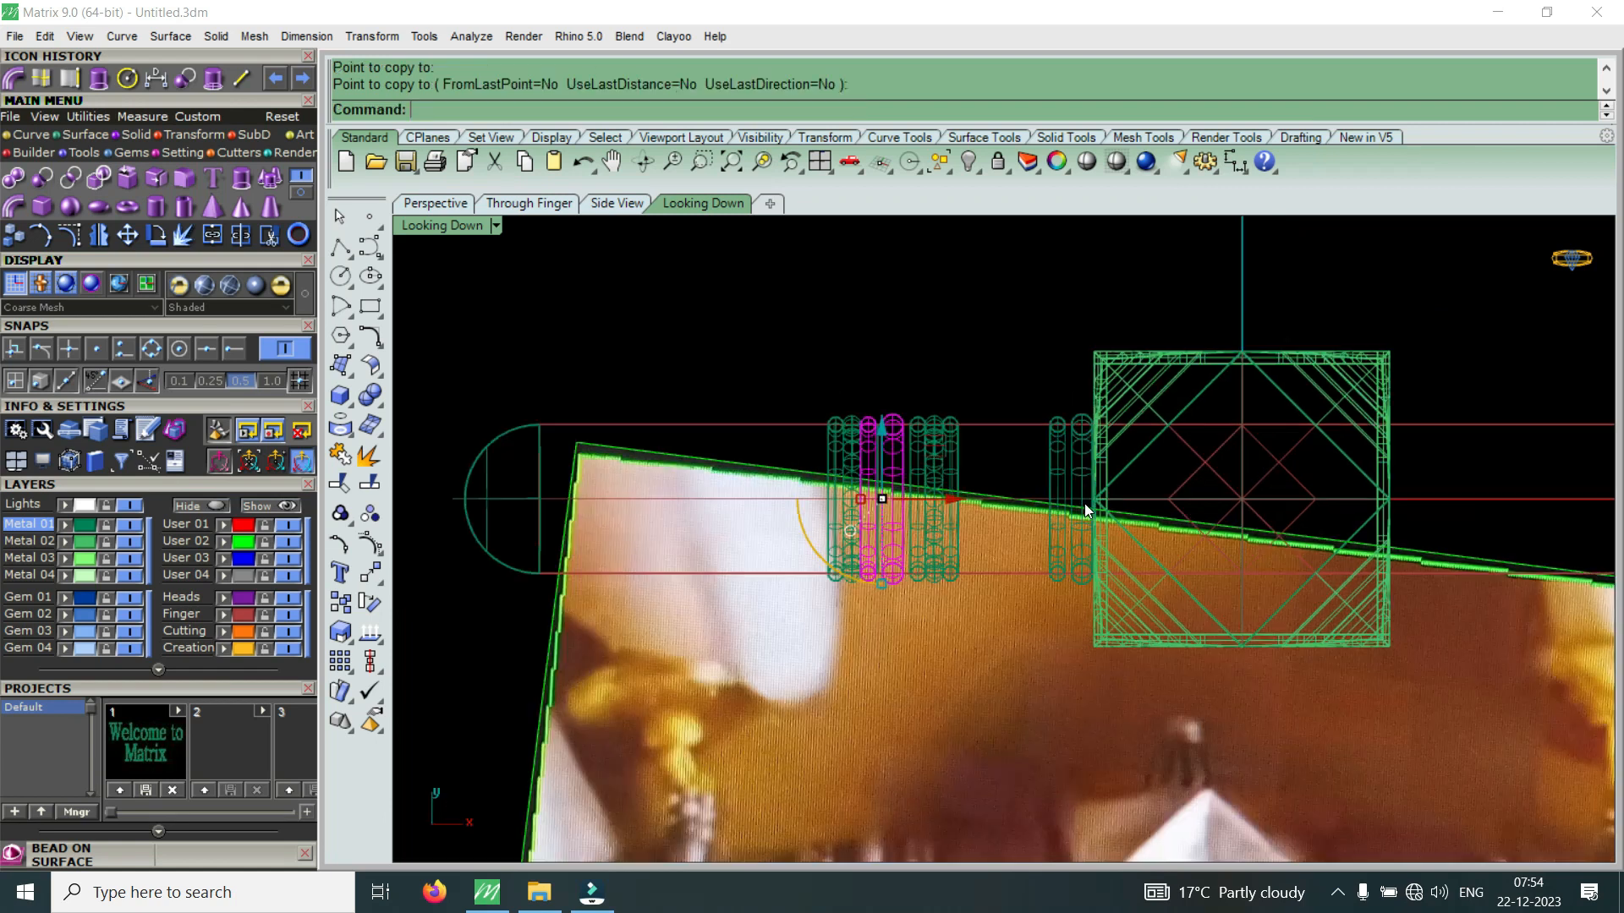
scroll(1037, 733, up, 1)
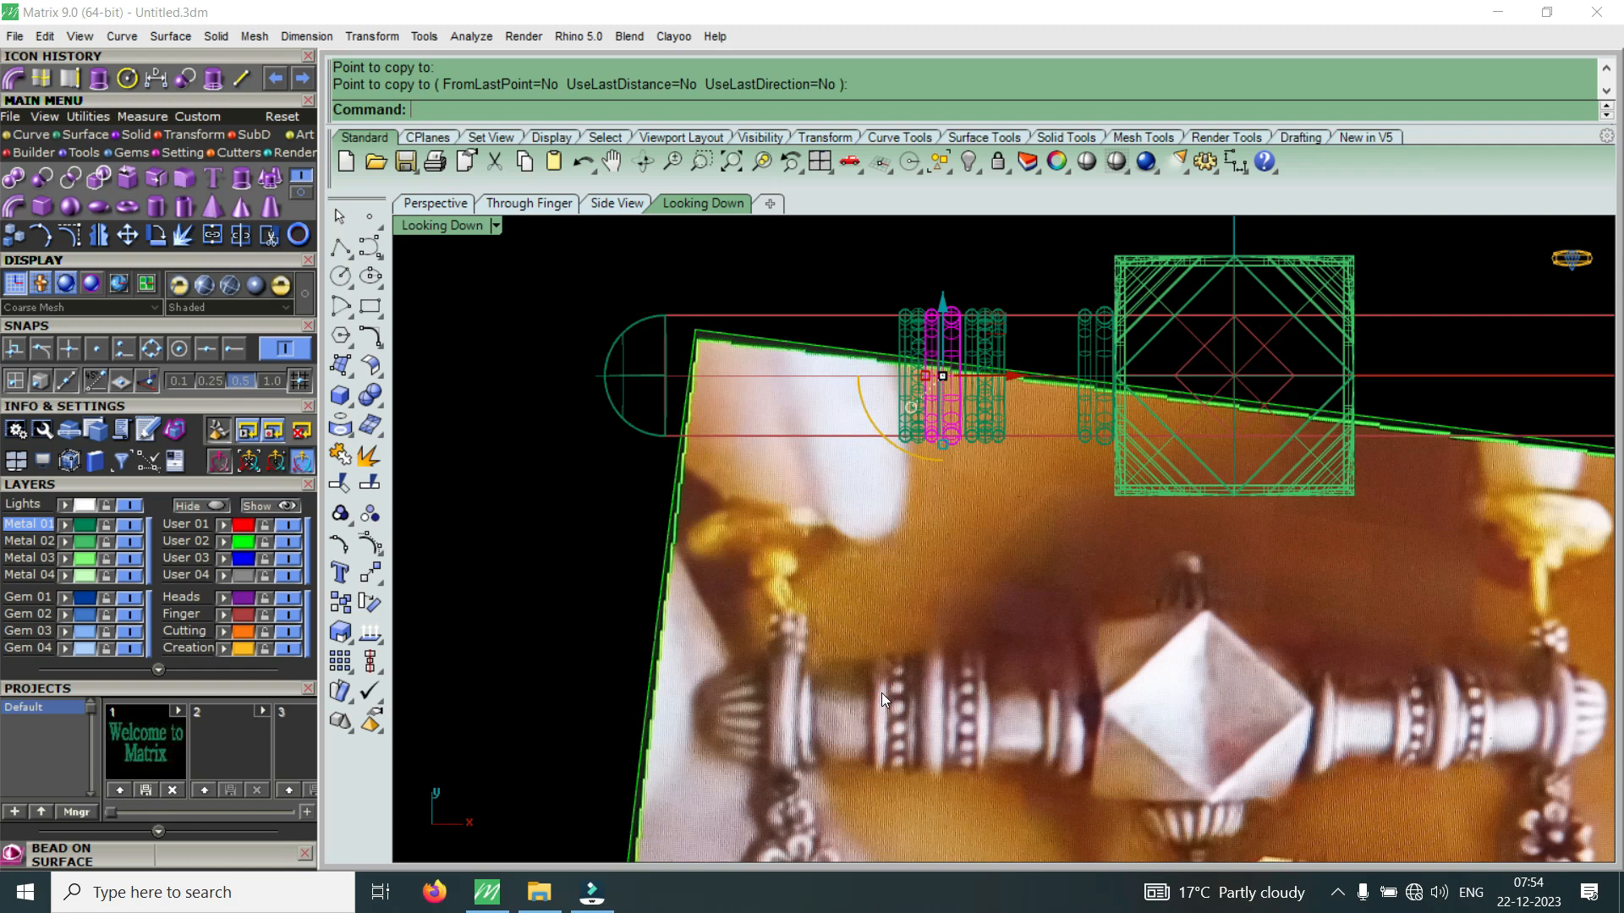
In the Perspective view, nudge the copied thick ring beside the faceted block slightly along the shaft
double_click(455, 223)
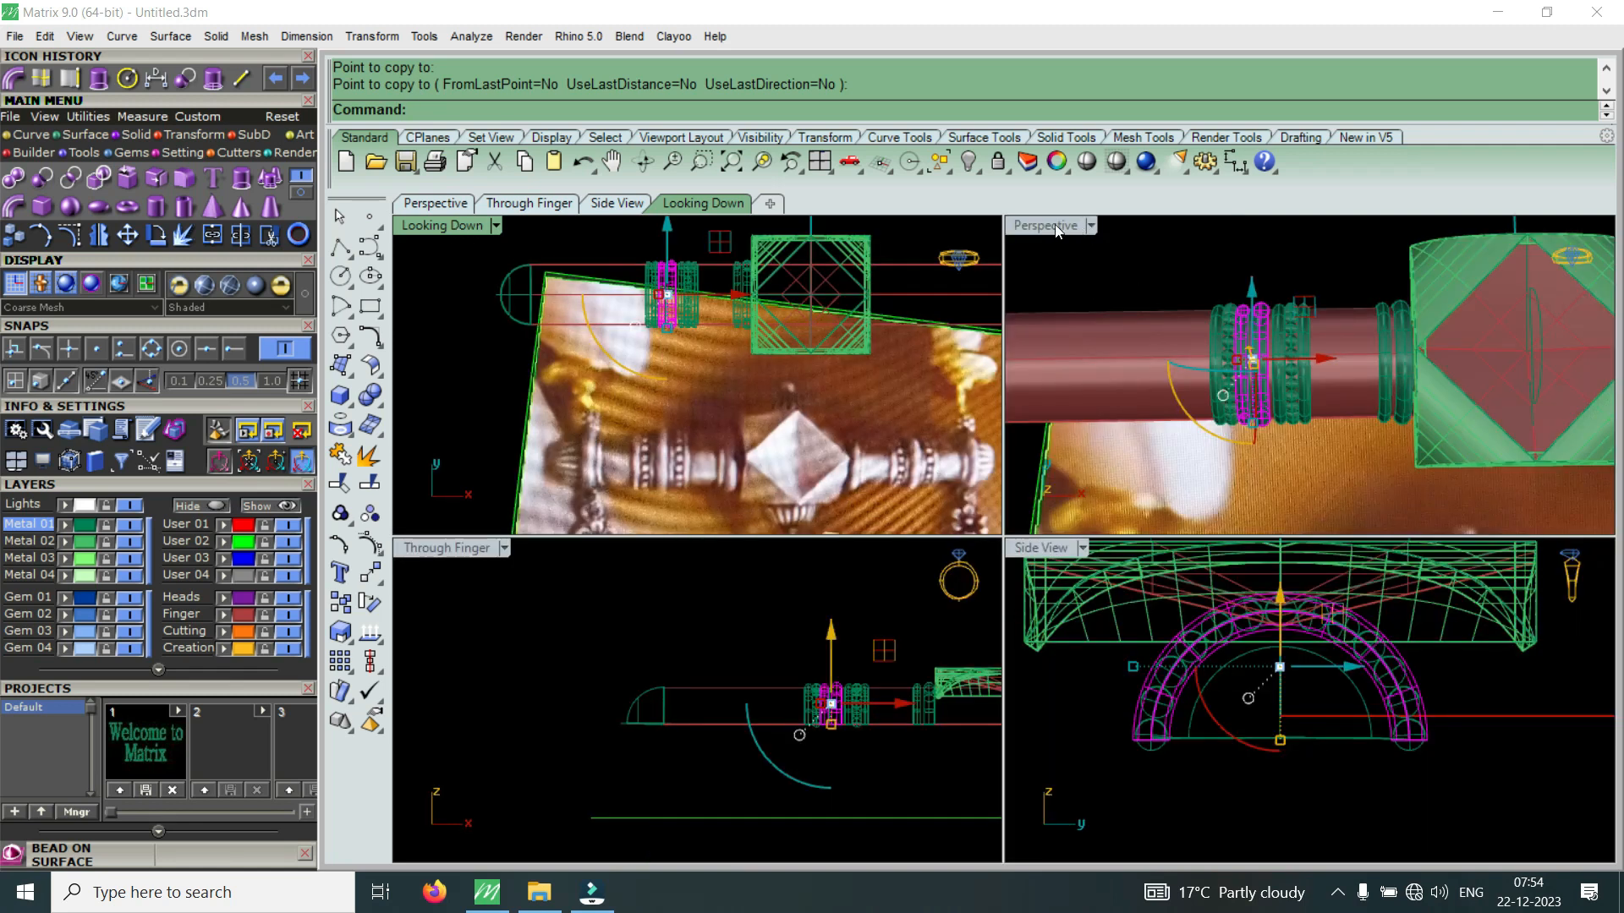
double_click(1046, 225)
scroll(1063, 461, up, 4)
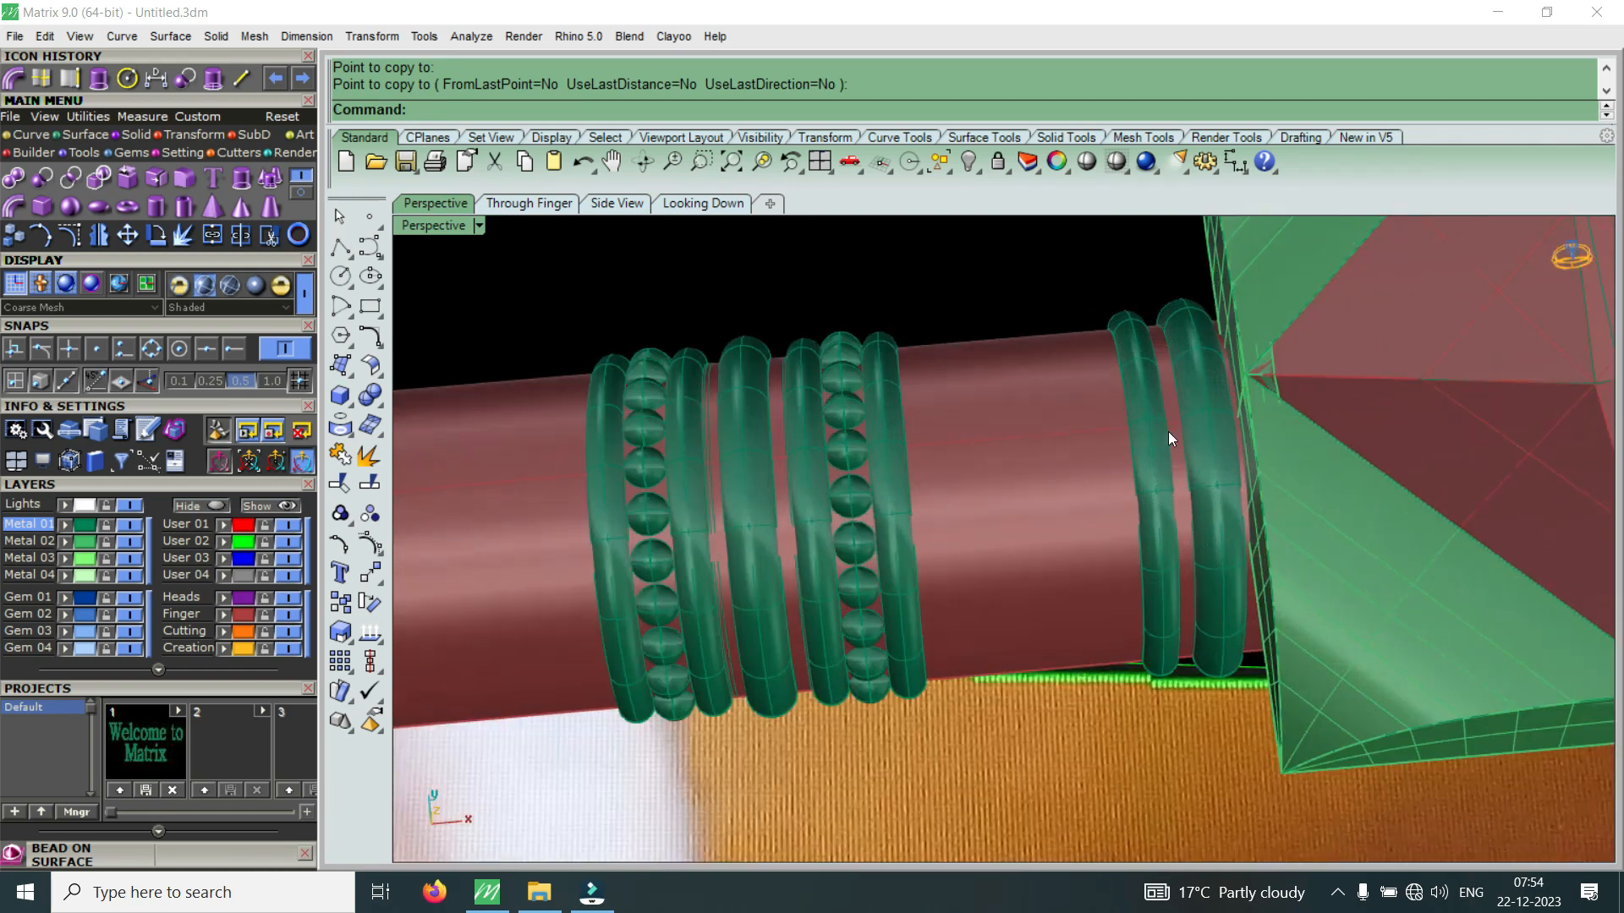
scroll(1168, 431, up, 3)
click(1238, 477)
drag(1204, 455, 1216, 452)
key(Escape)
scroll(1186, 454, down, 5)
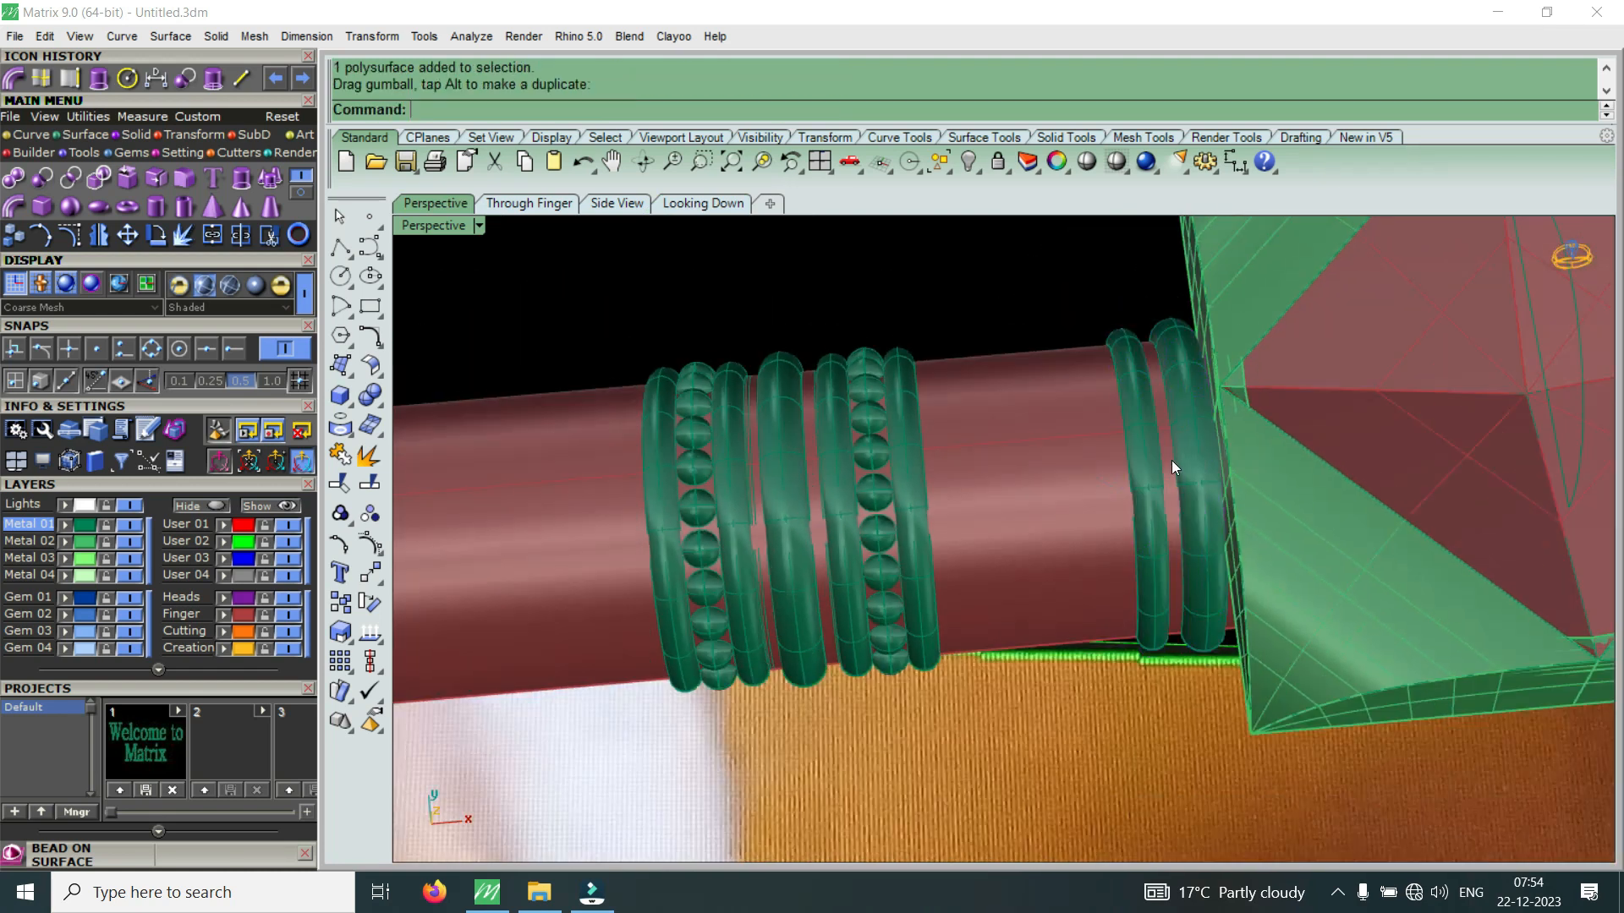
Compare the banded shaft with the reference photo and examine the ornament details on the silver tapered pendant in the reference sheet
scroll(1172, 467, down, 8)
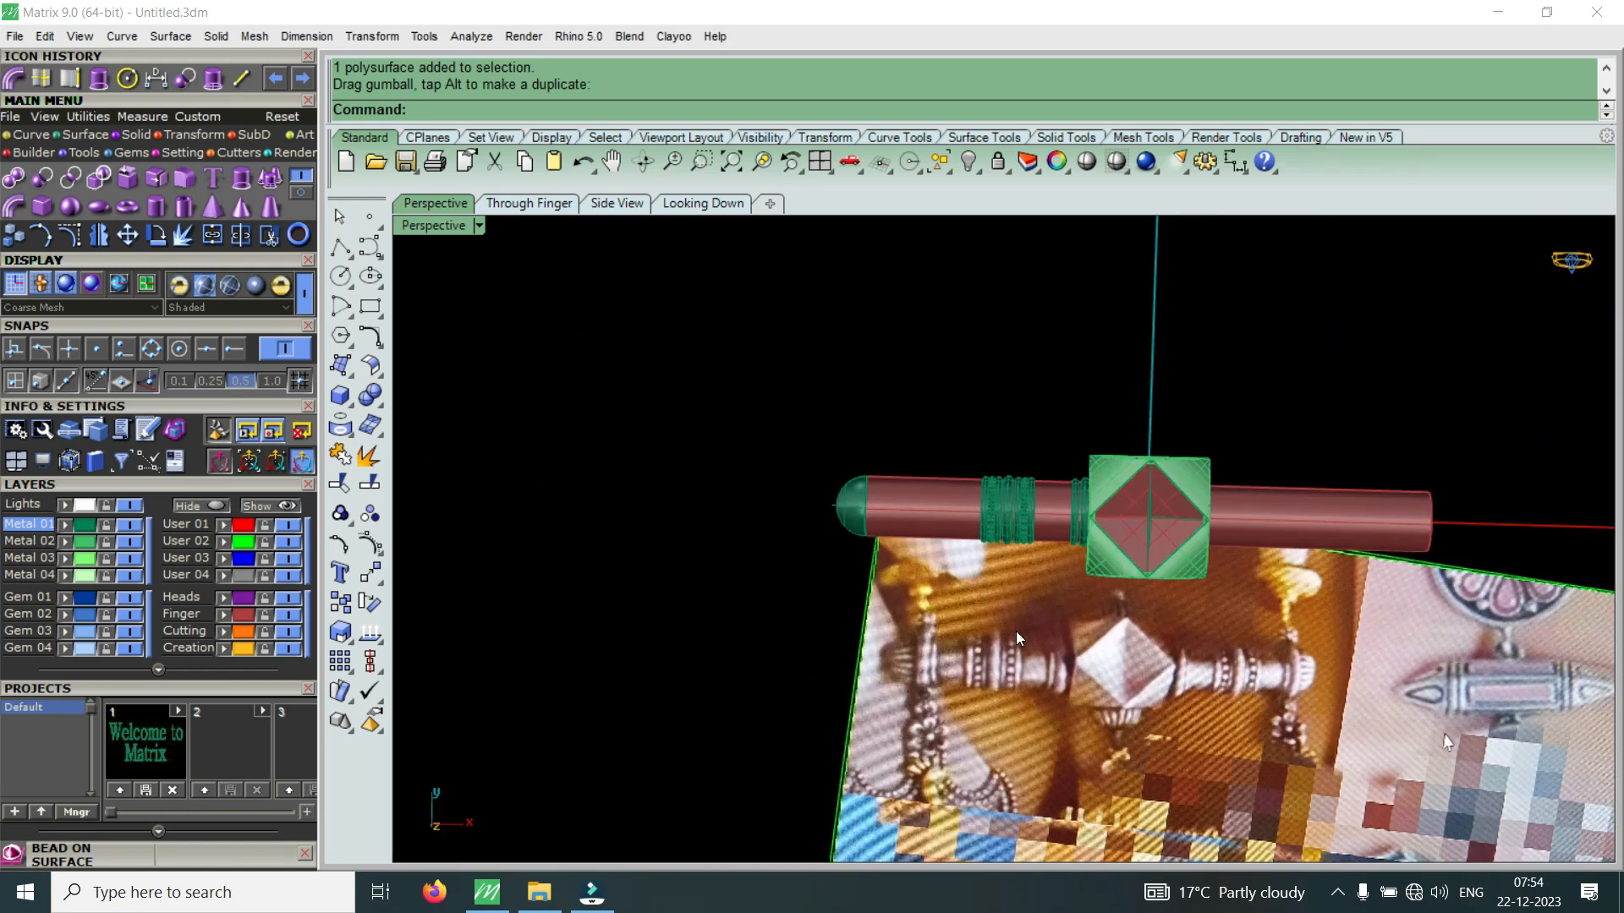
scroll(1005, 602, up, 6)
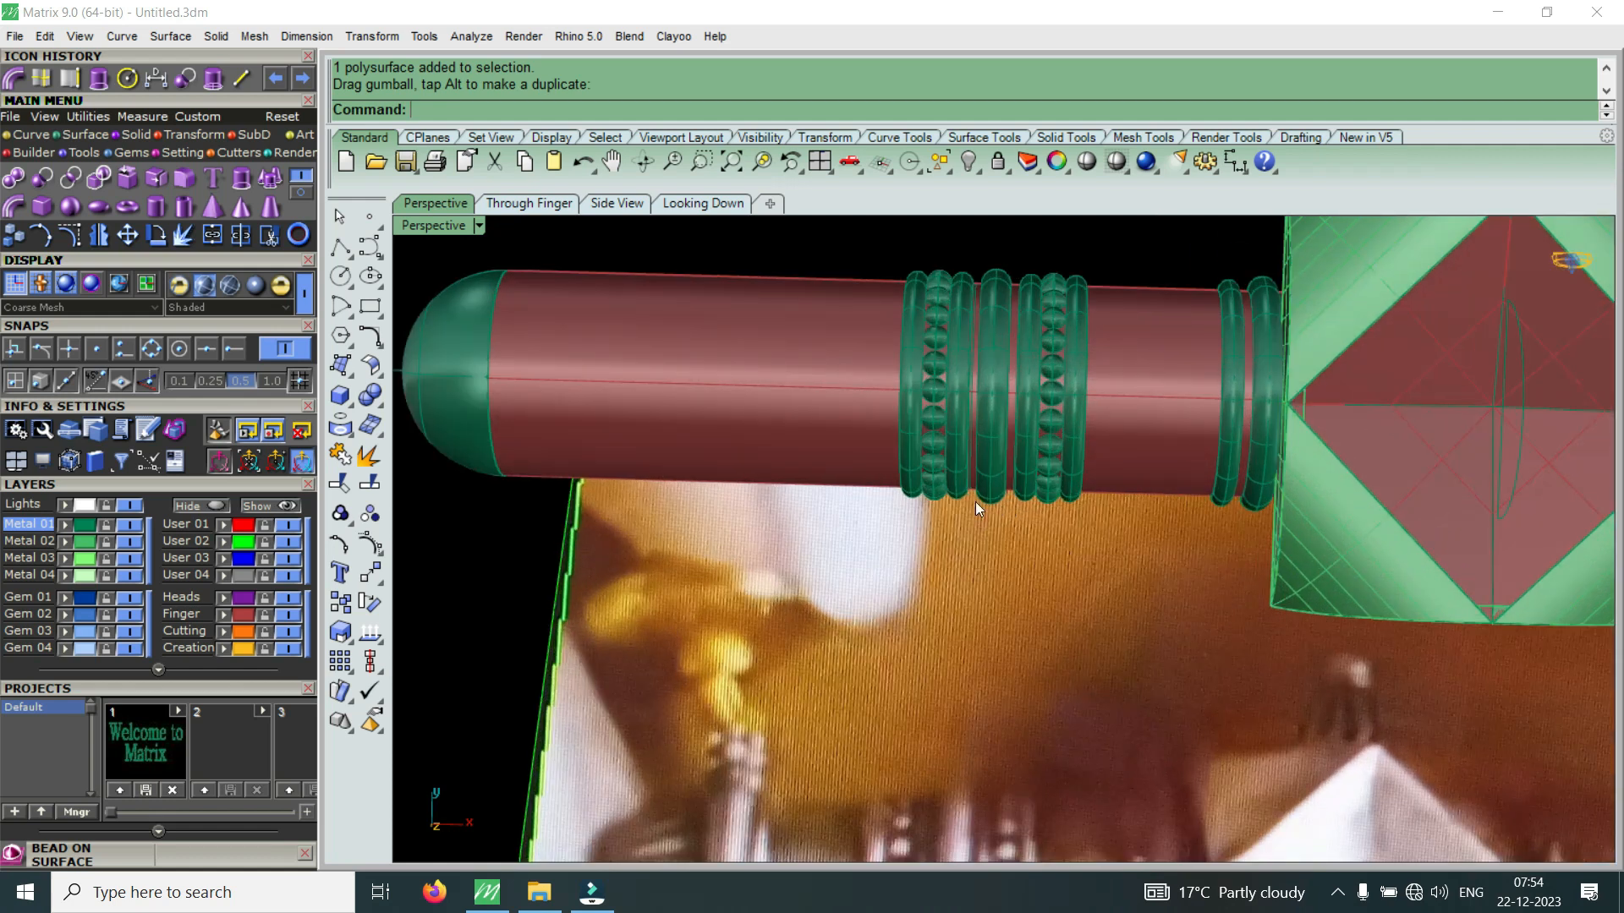
scroll(976, 501, down, 8)
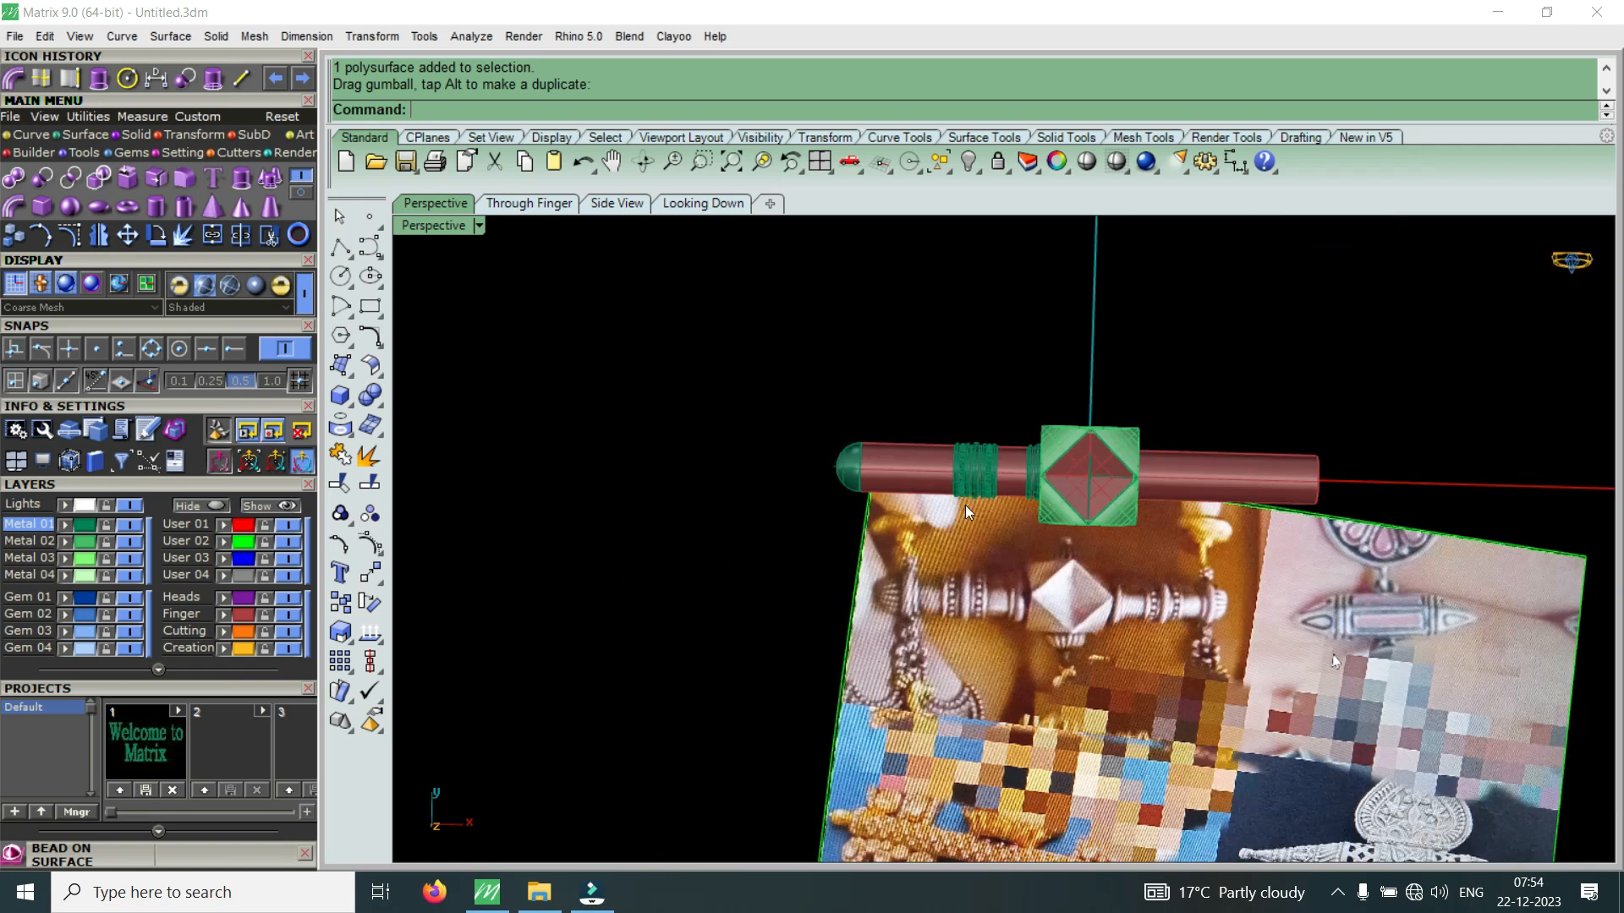
scroll(1165, 587, up, 8)
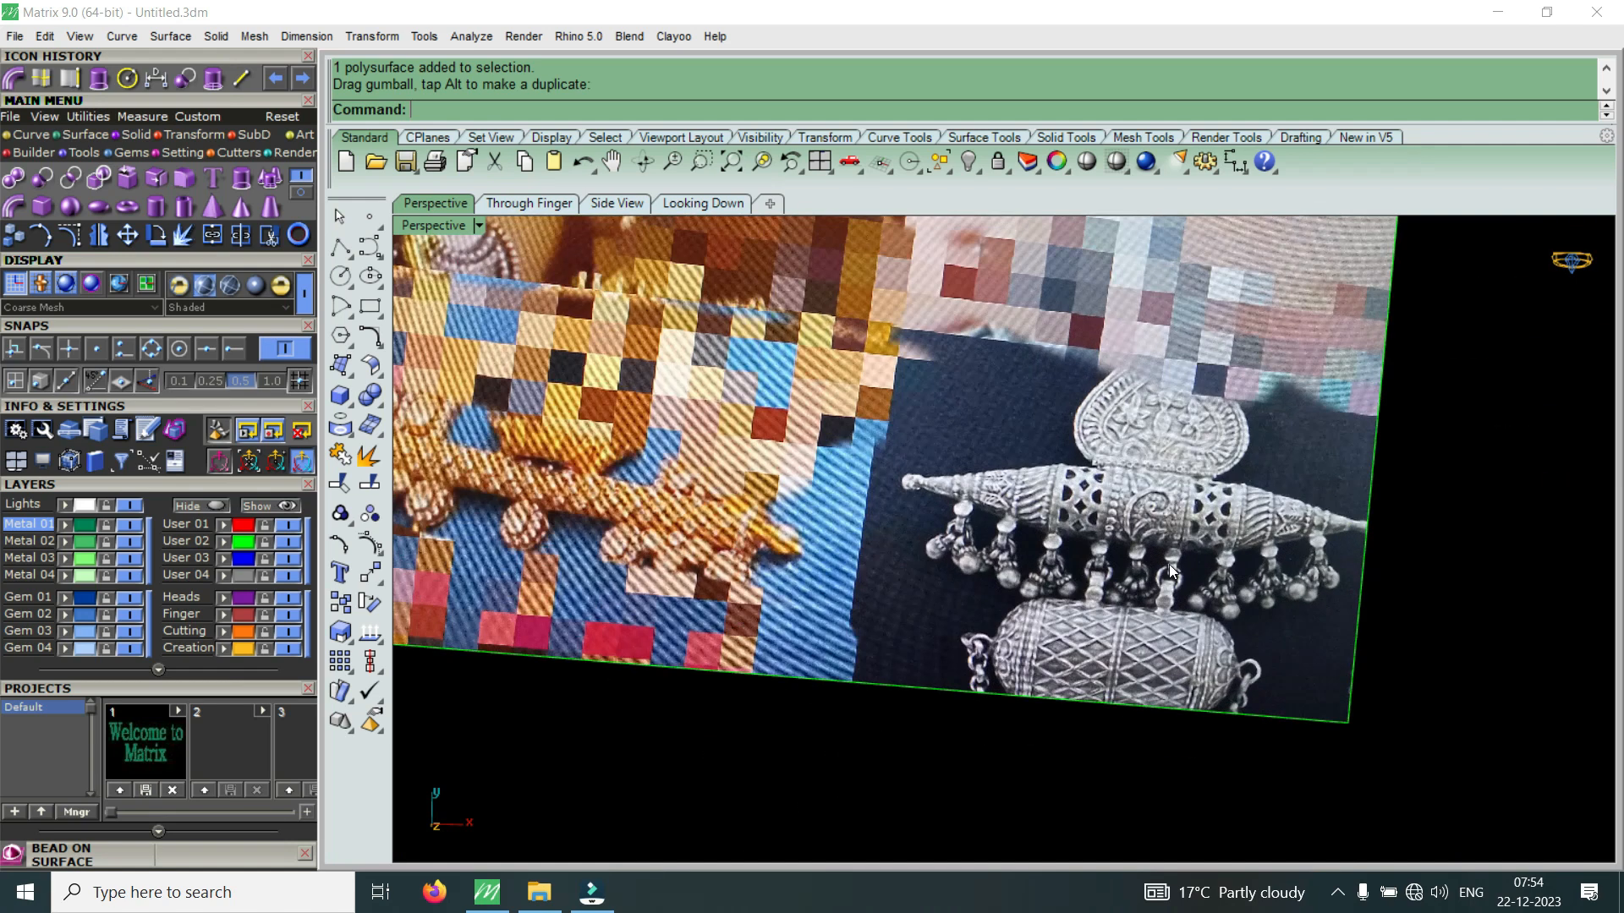
scroll(1084, 488, up, 8)
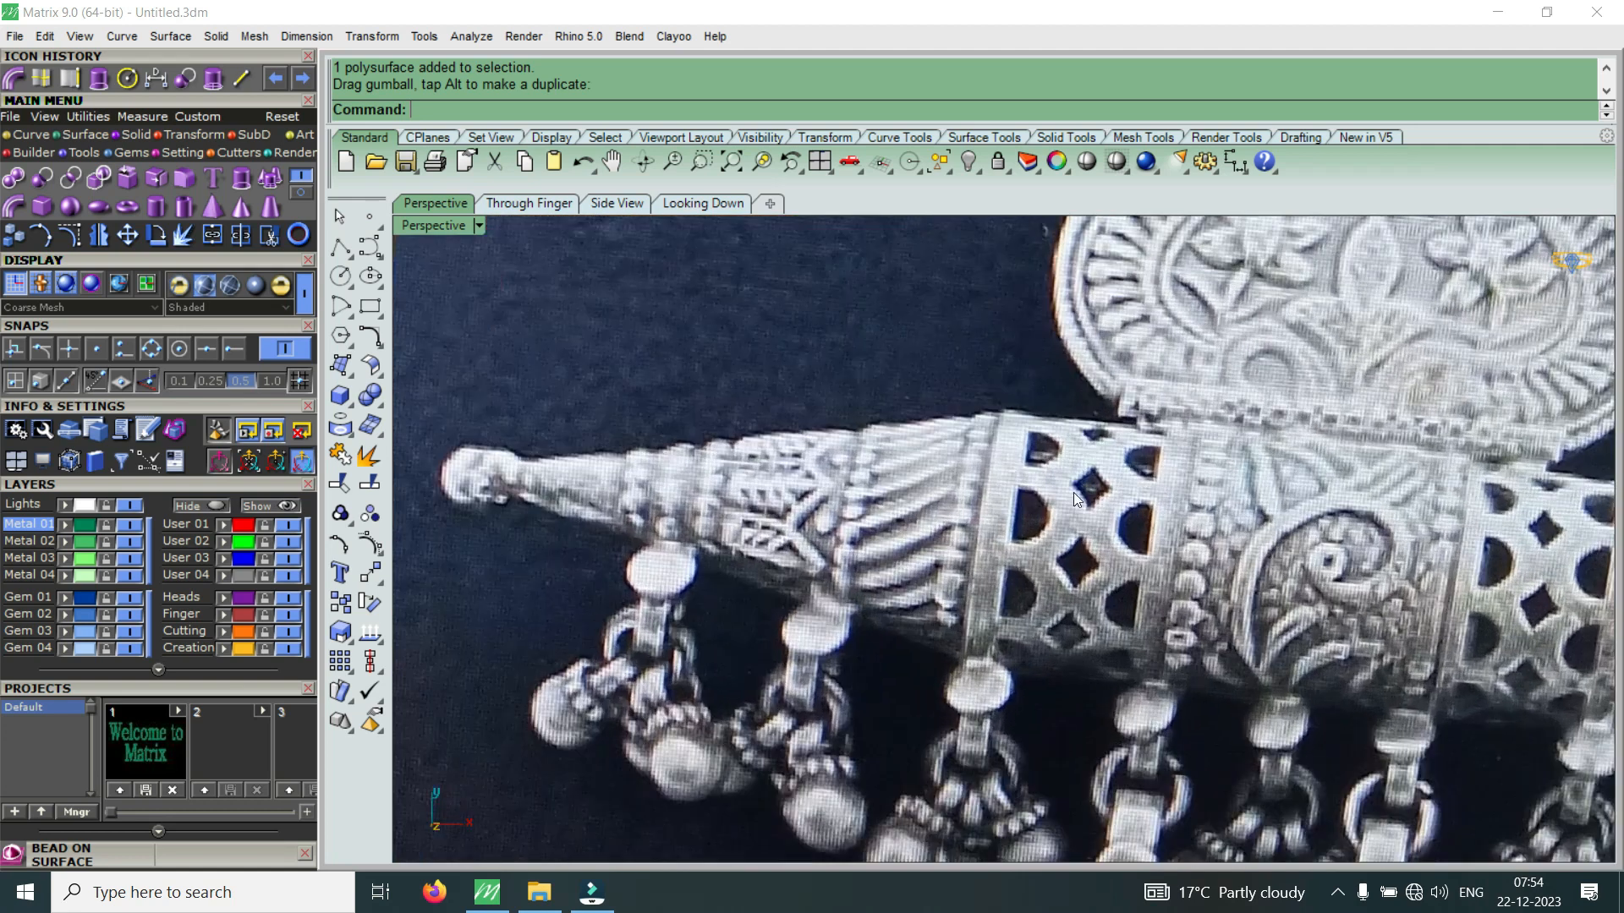
scroll(991, 544, down, 5)
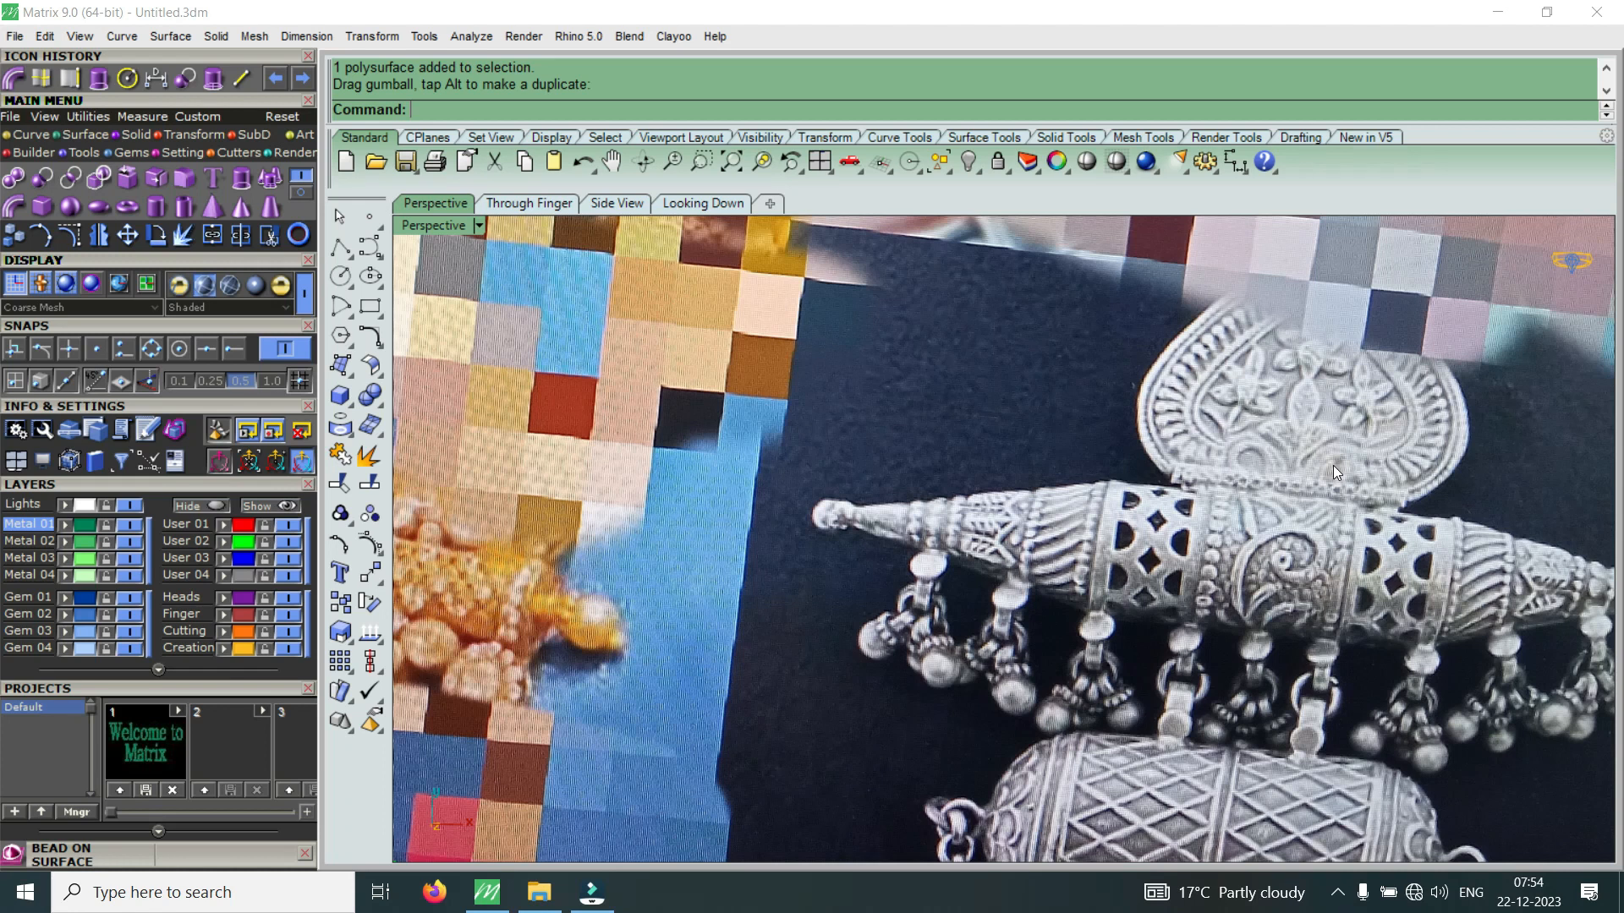
scroll(1306, 399, up, 2)
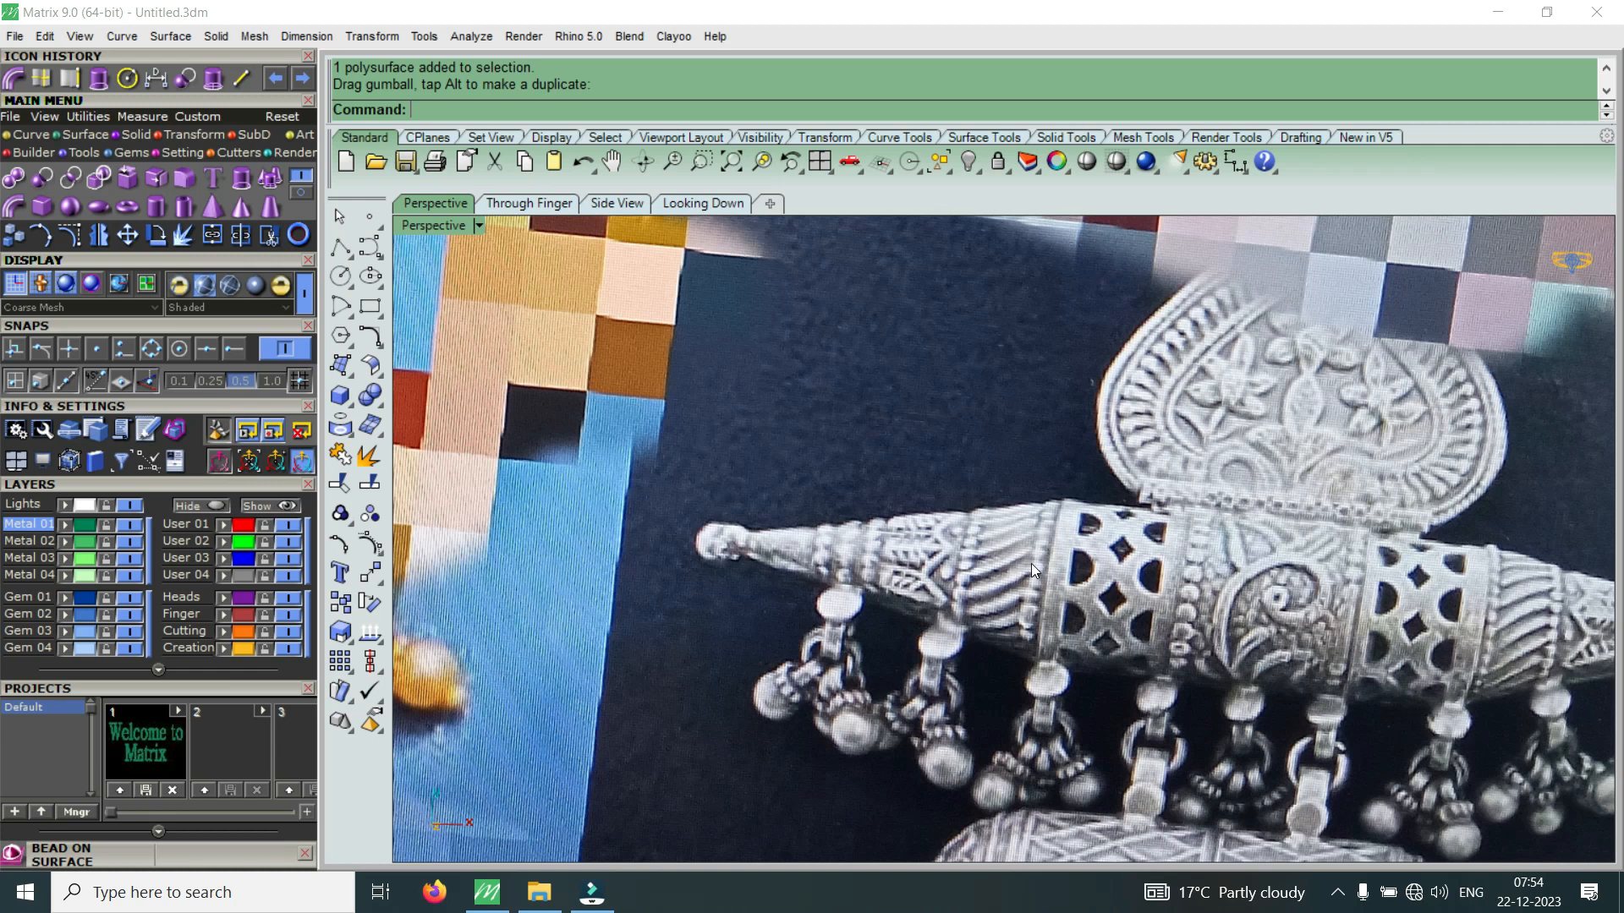
scroll(942, 604, up, 5)
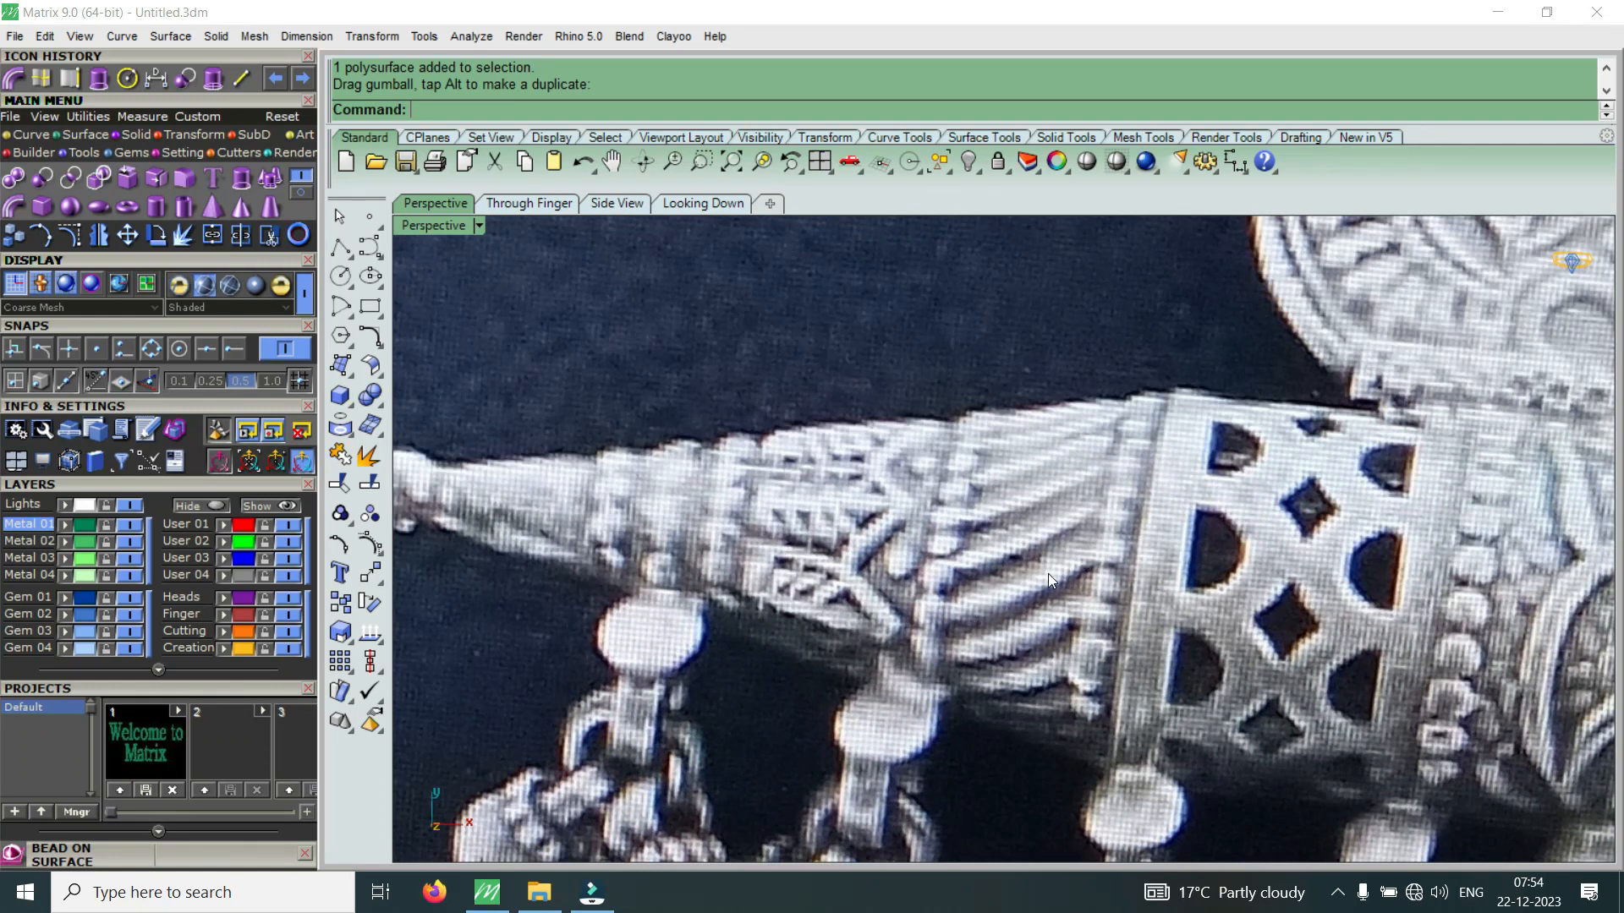
scroll(1084, 581, down, 8)
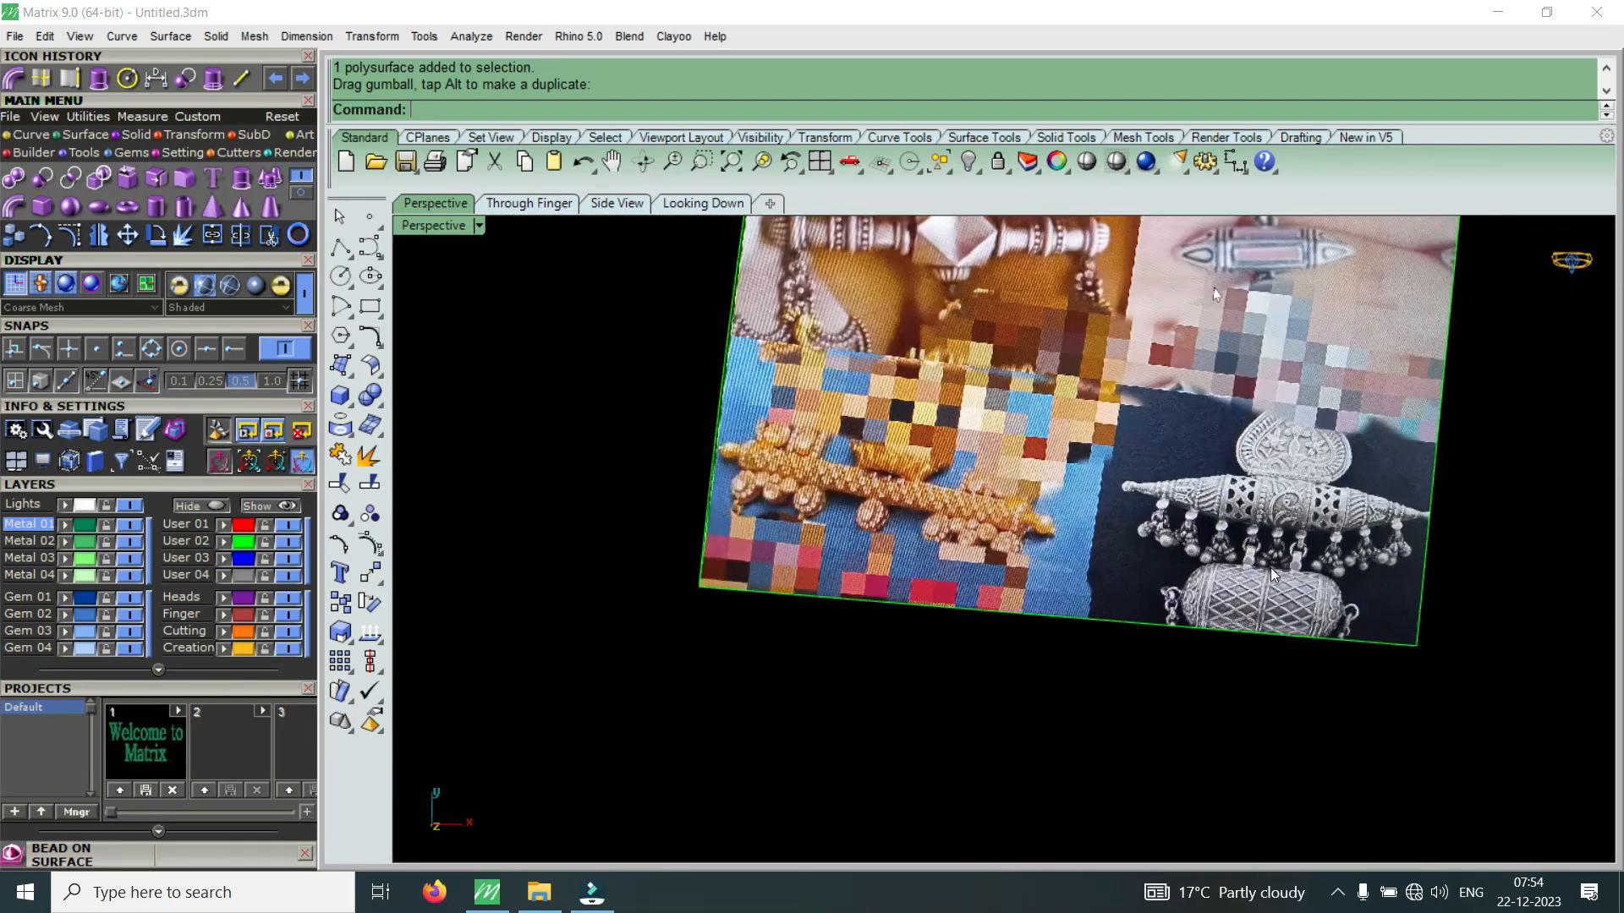
scroll(1309, 595, up, 4)
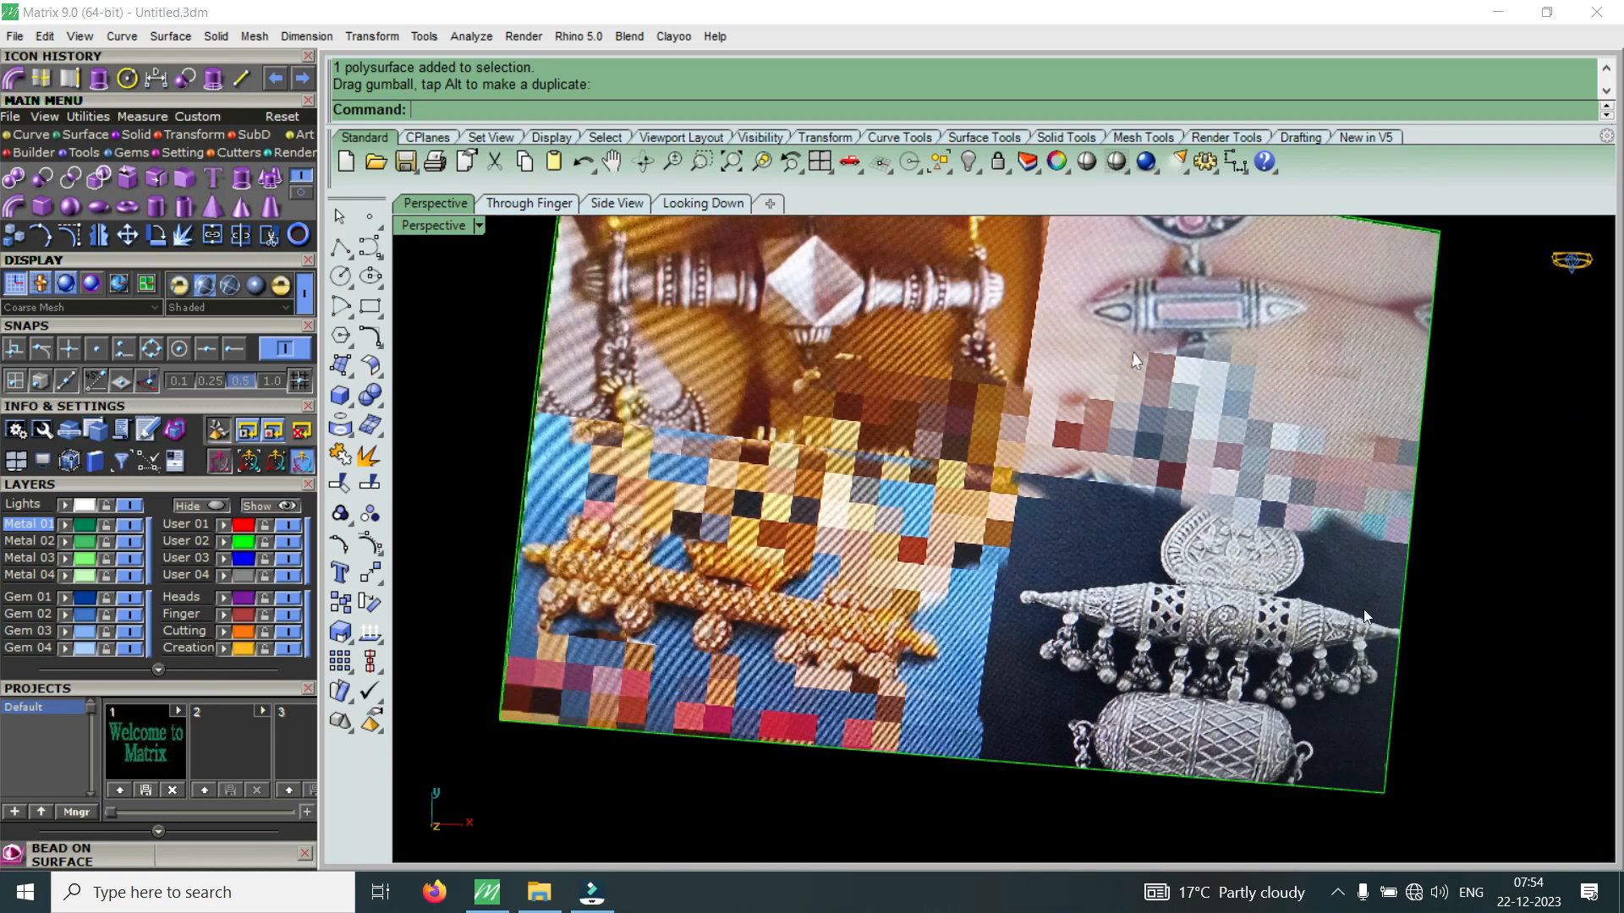
scroll(1176, 630, down, 3)
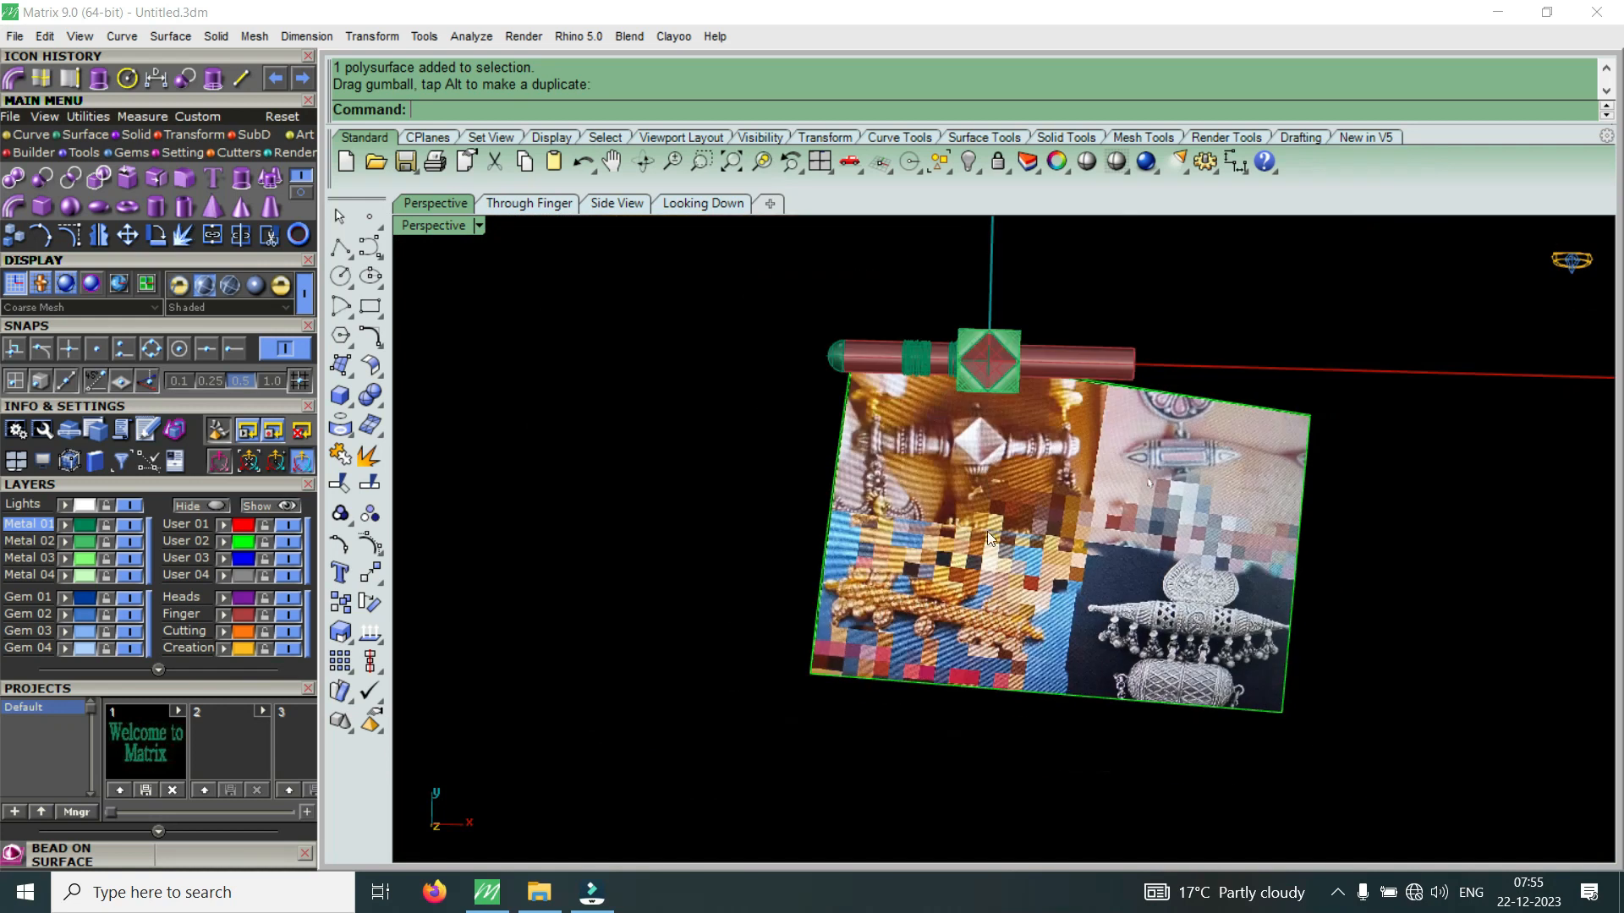
Select the shaft's domed end cap and compare it with the fluted end cap in the reference photo
scroll(986, 355, up, 5)
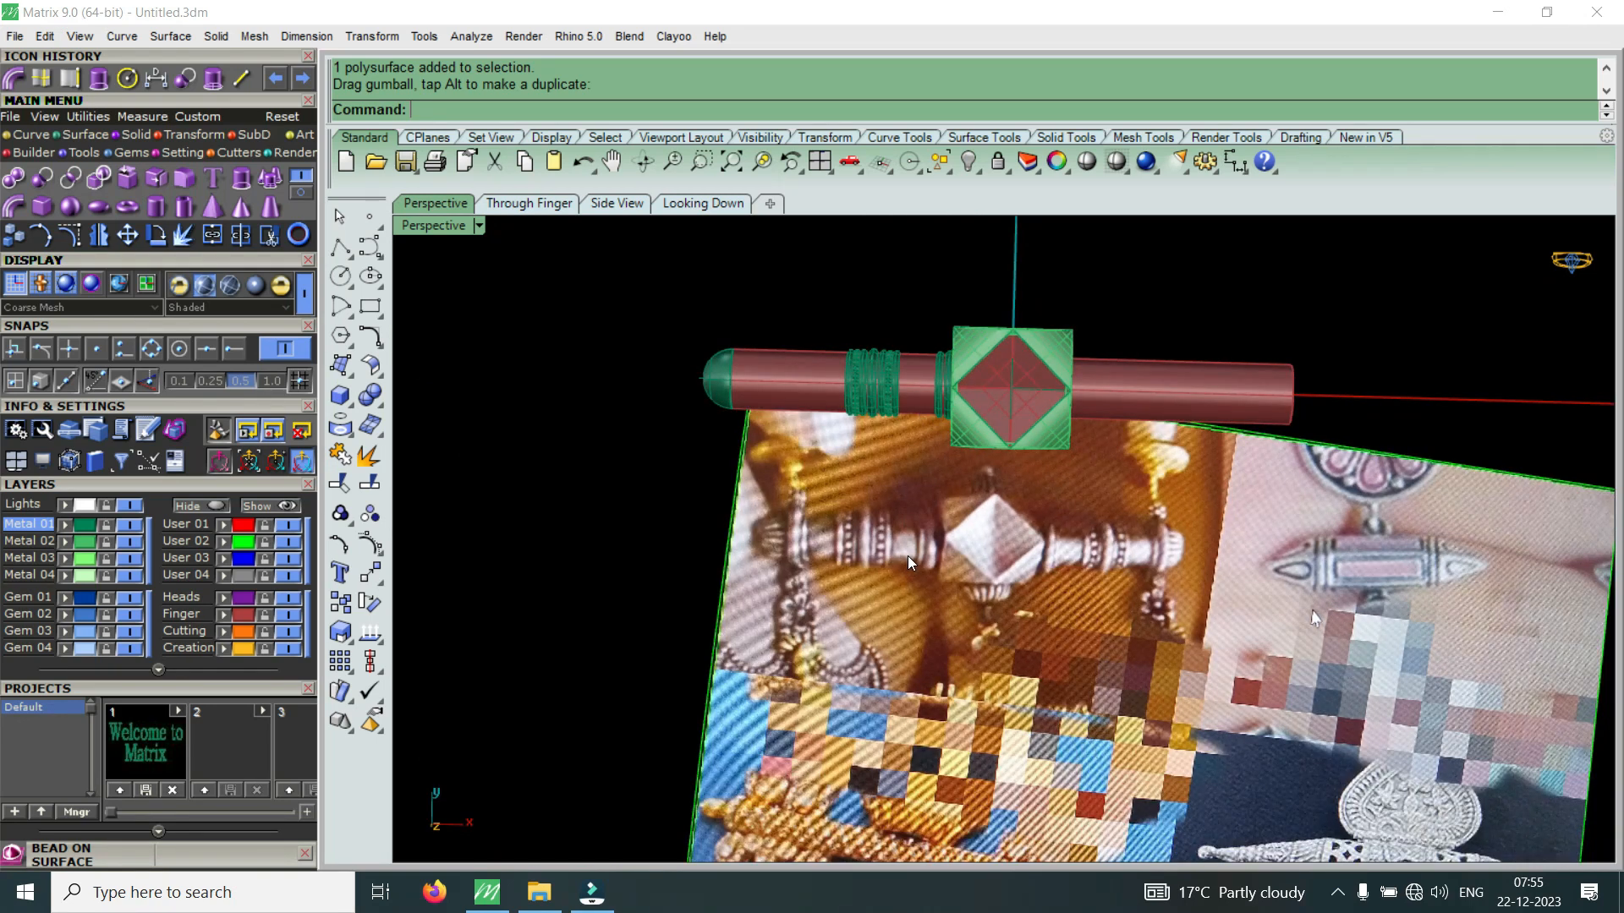
scroll(845, 545, up, 5)
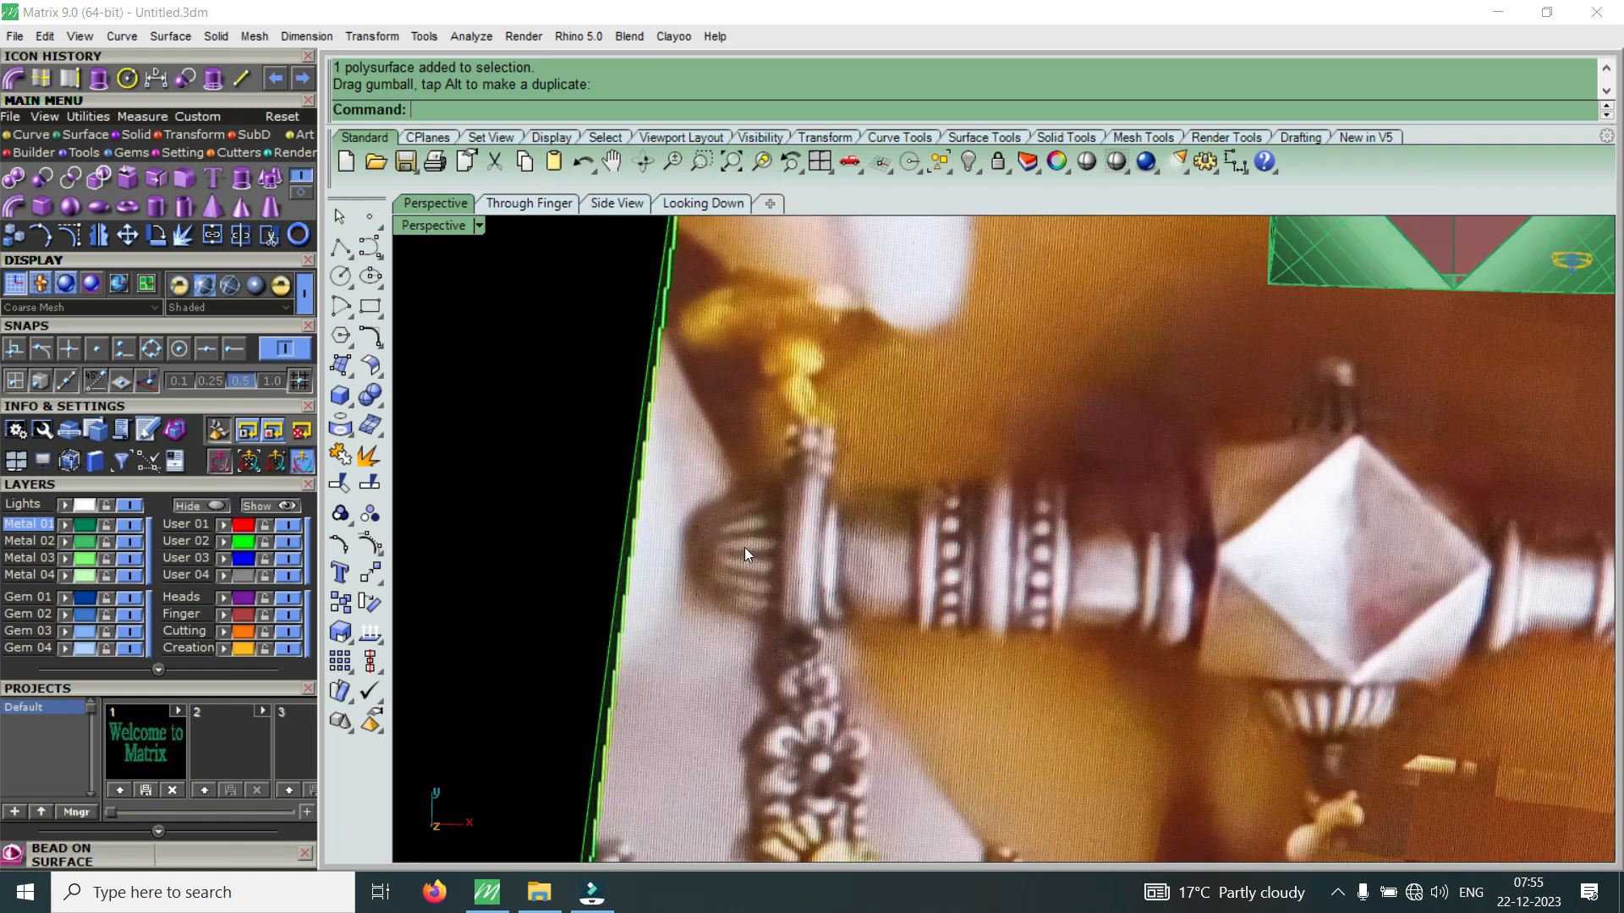
scroll(749, 550, down, 5)
scroll(764, 399, up, 5)
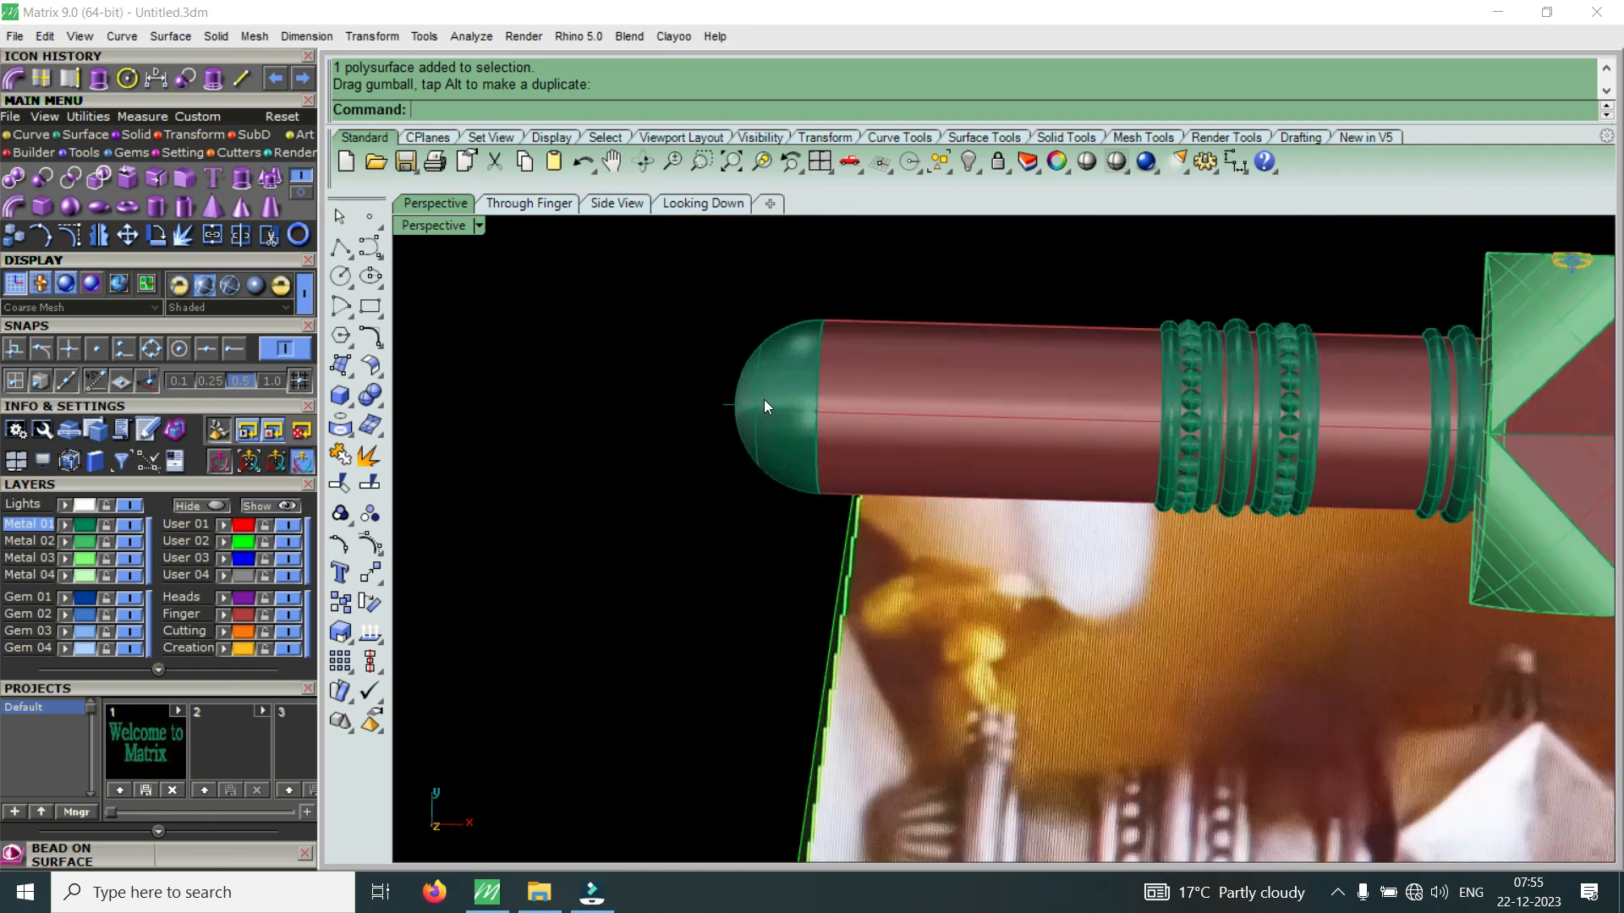
click(763, 406)
scroll(865, 718, down, 2)
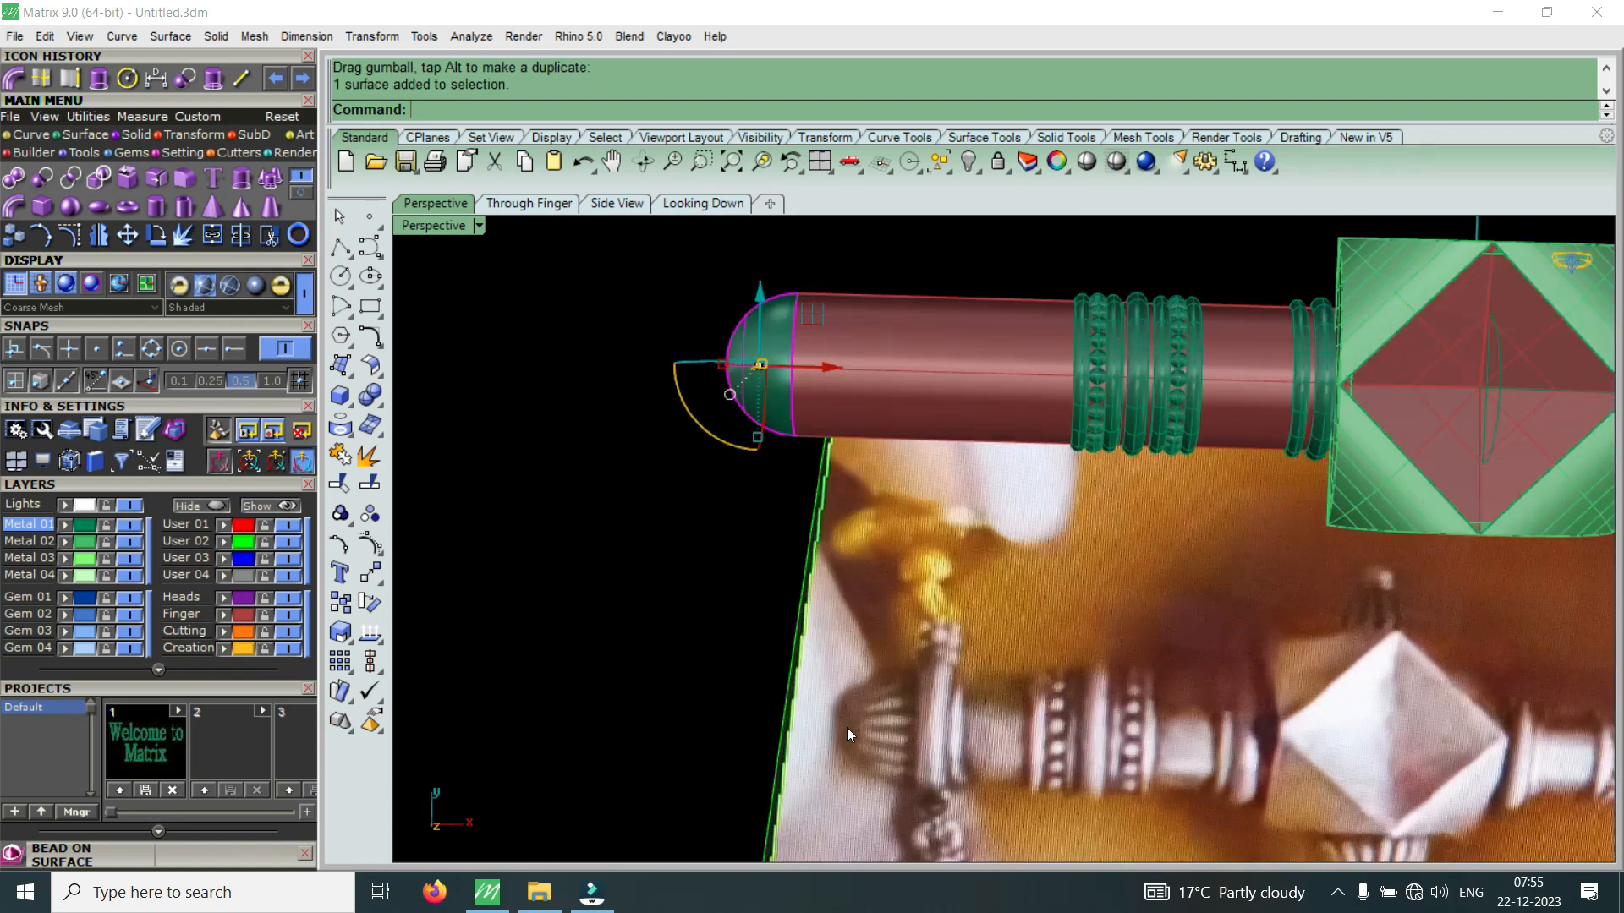
scroll(743, 327, up, 4)
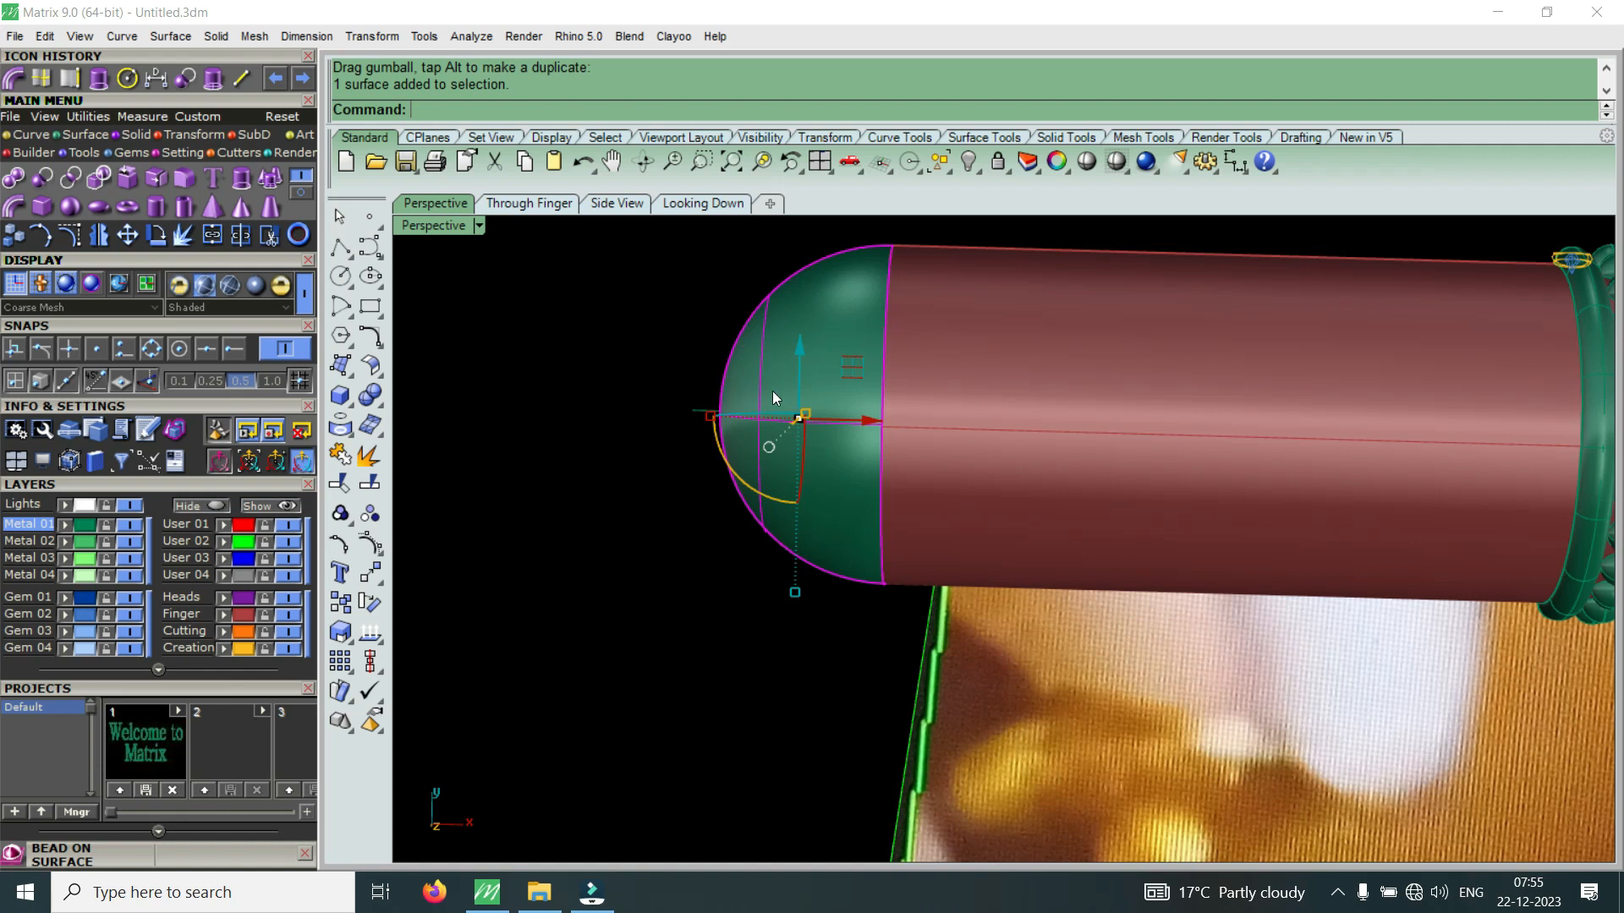
scroll(810, 535, down, 5)
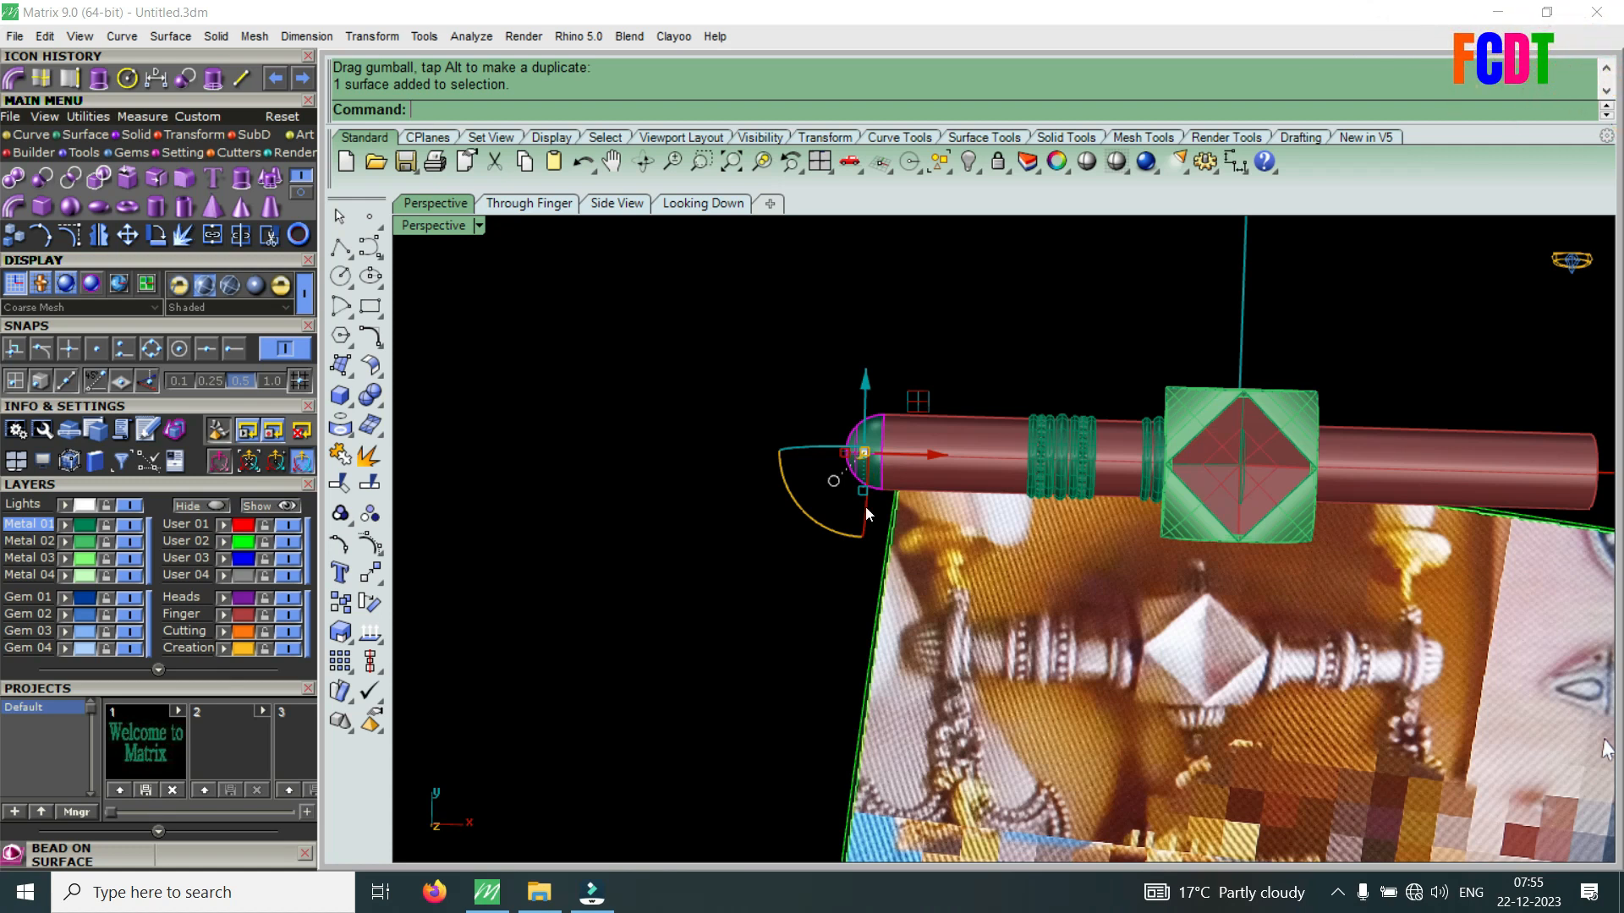
scroll(906, 616, up, 3)
scroll(909, 624, up, 2)
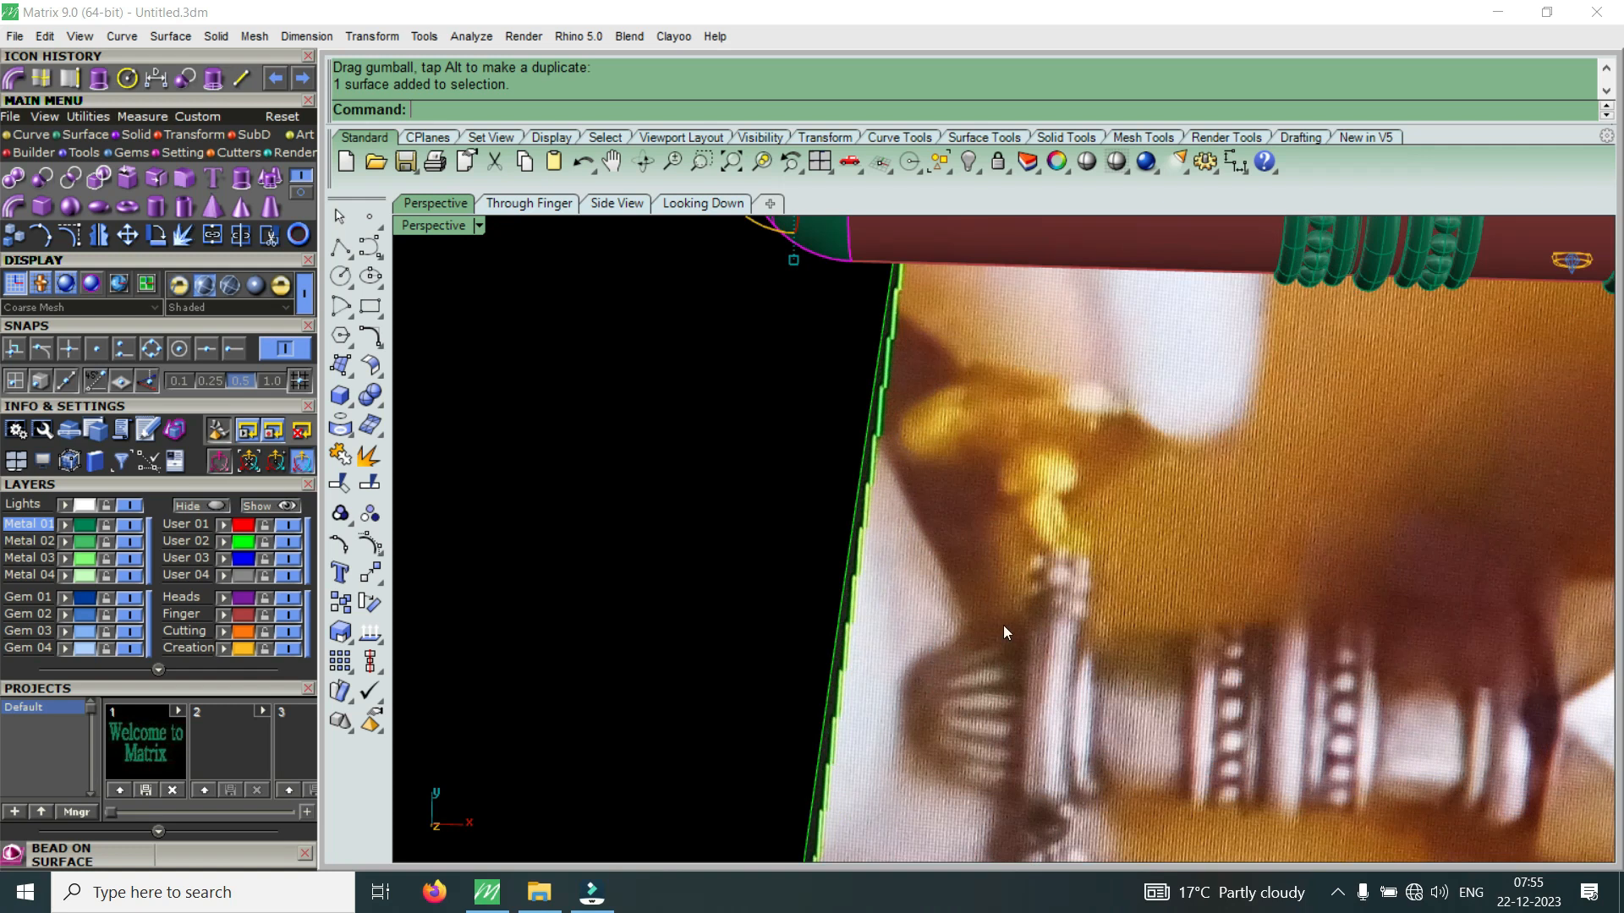
scroll(998, 682, down, 4)
scroll(897, 520, up, 3)
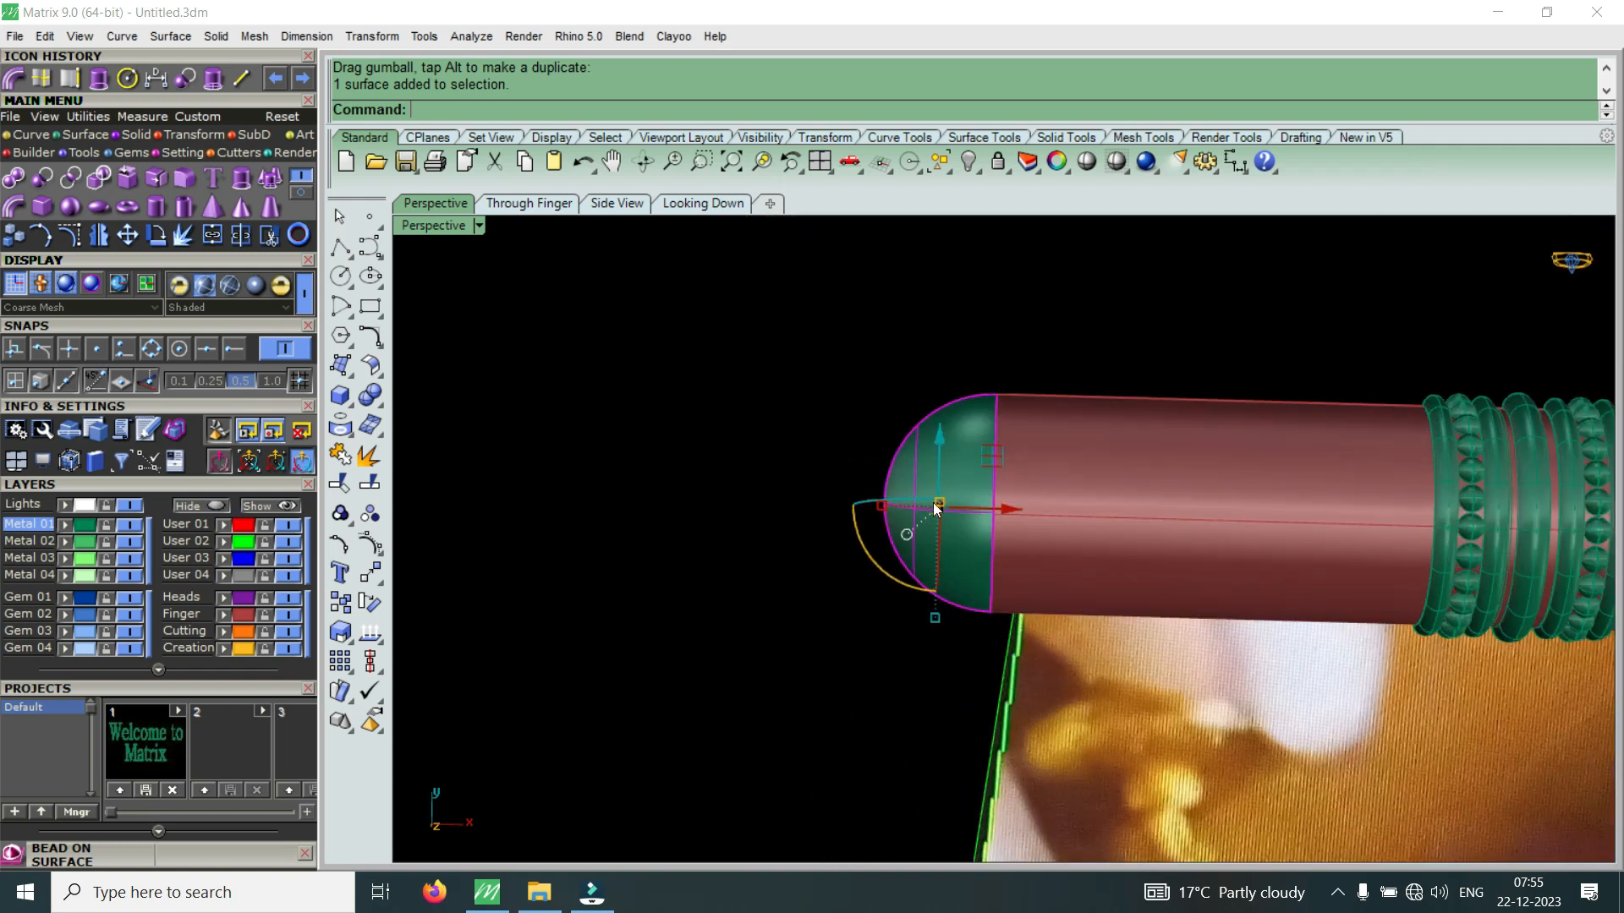
scroll(1038, 656, down, 3)
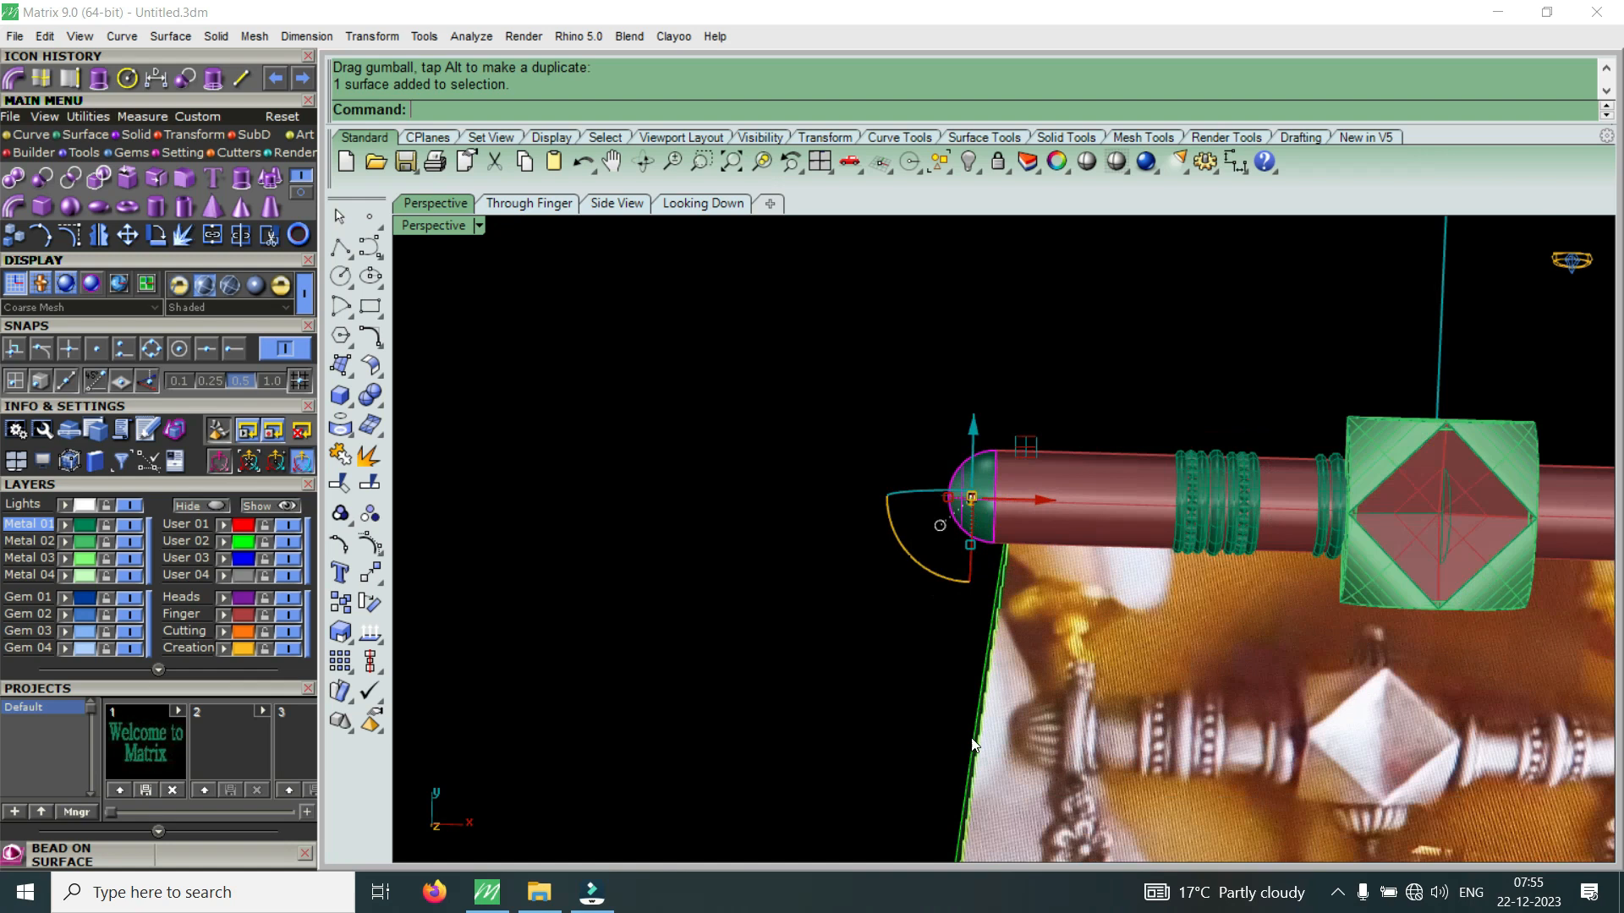
scroll(1053, 708, up, 4)
scroll(1070, 703, down, 3)
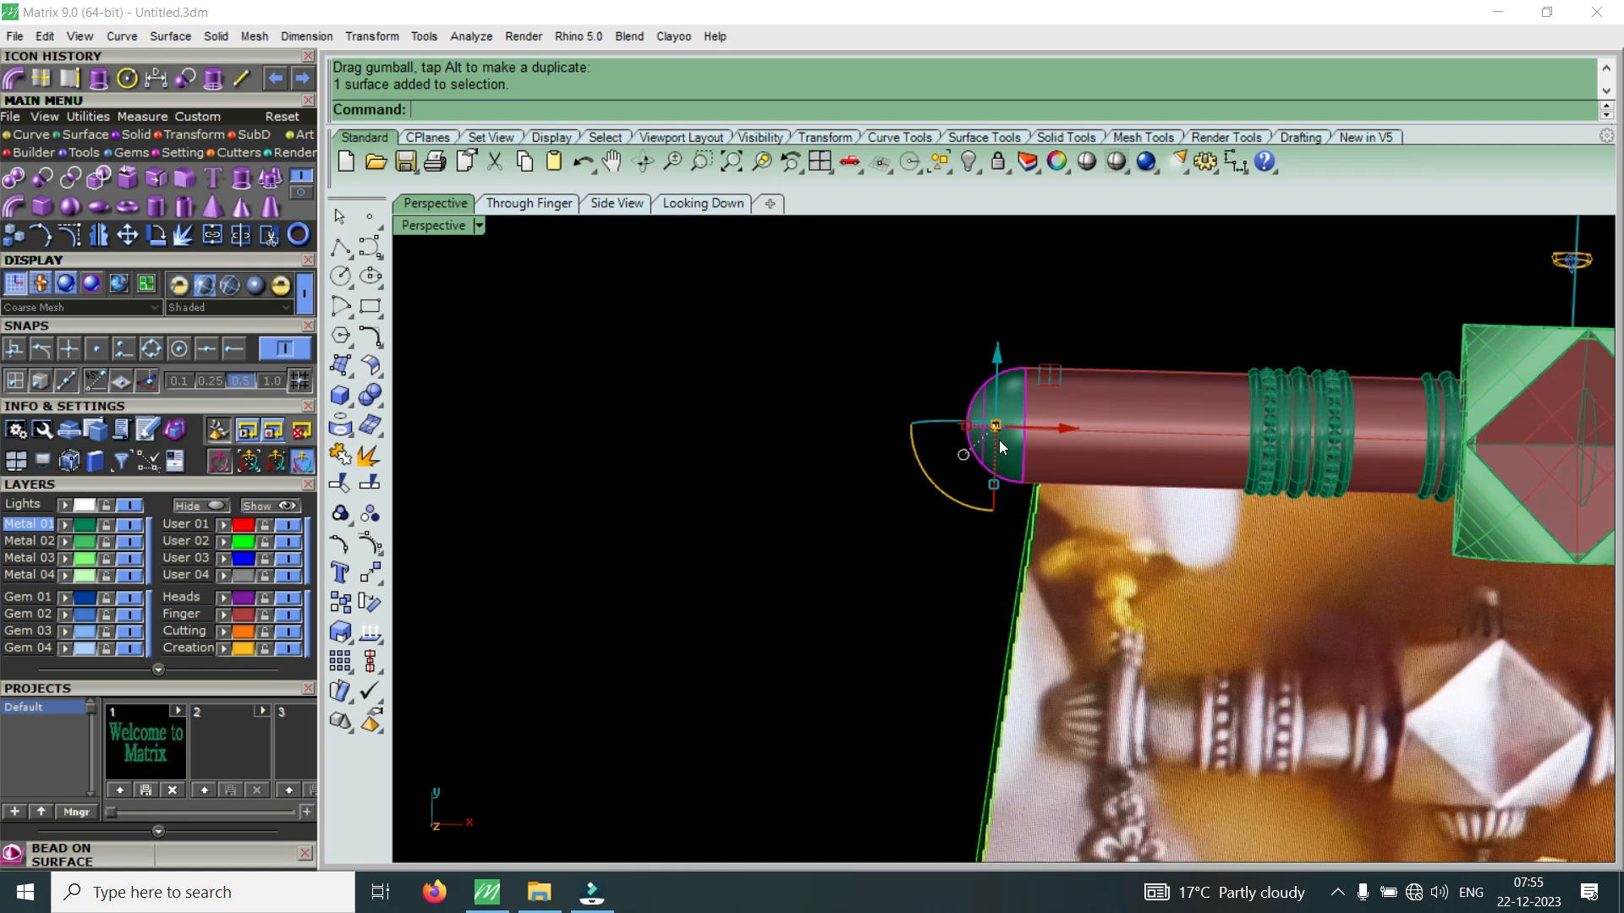
scroll(1061, 650, up, 5)
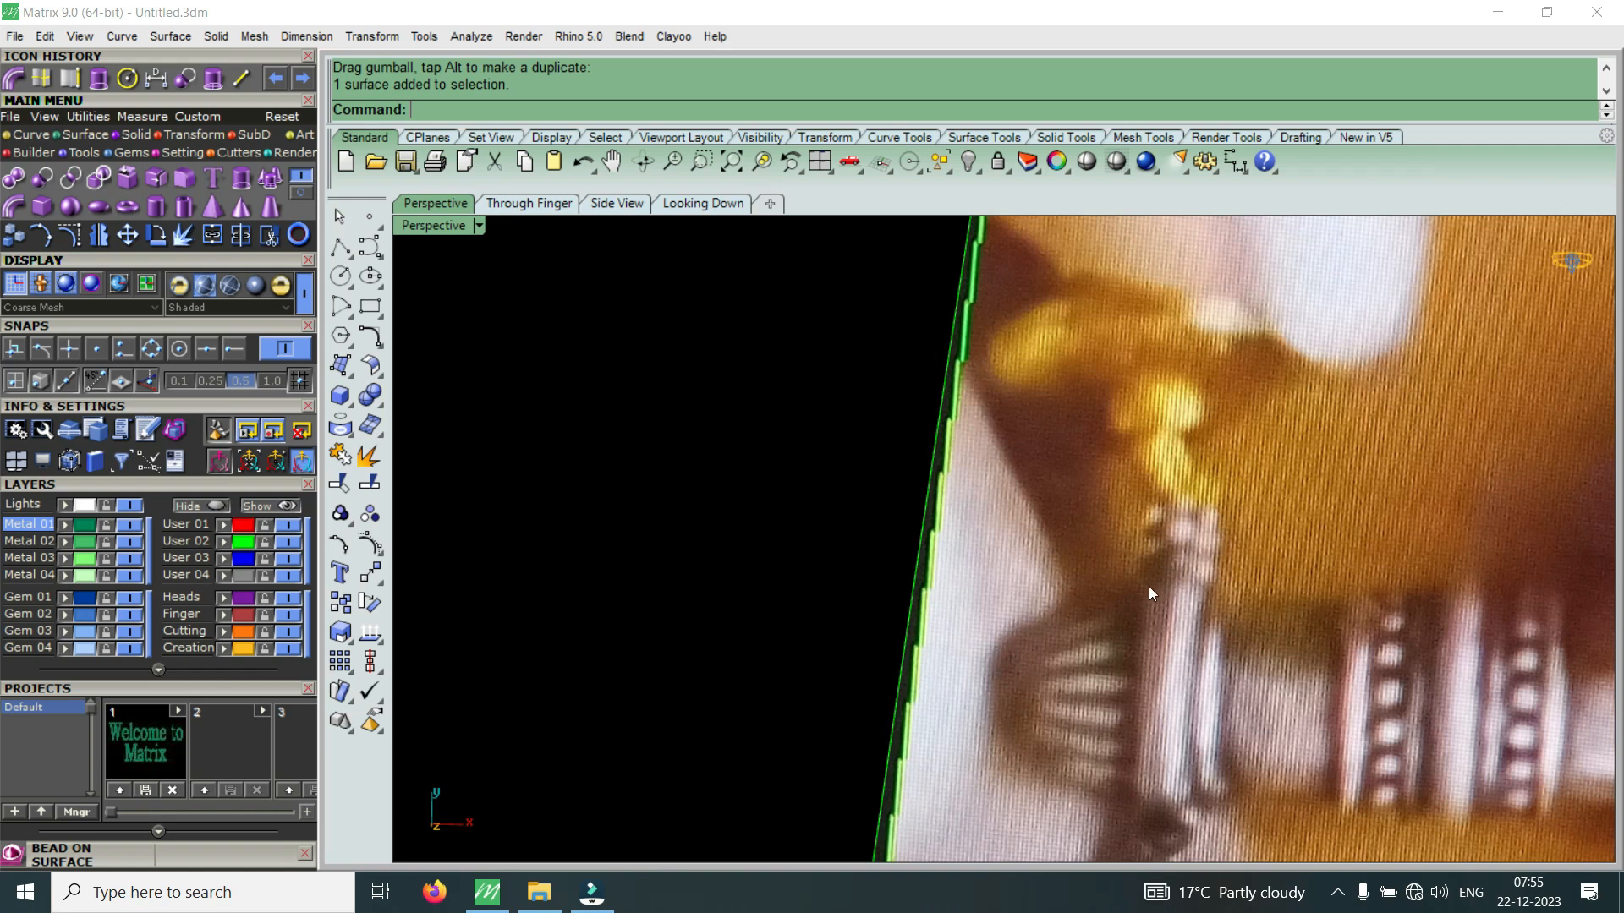
scroll(1140, 649, down, 7)
scroll(991, 508, up, 3)
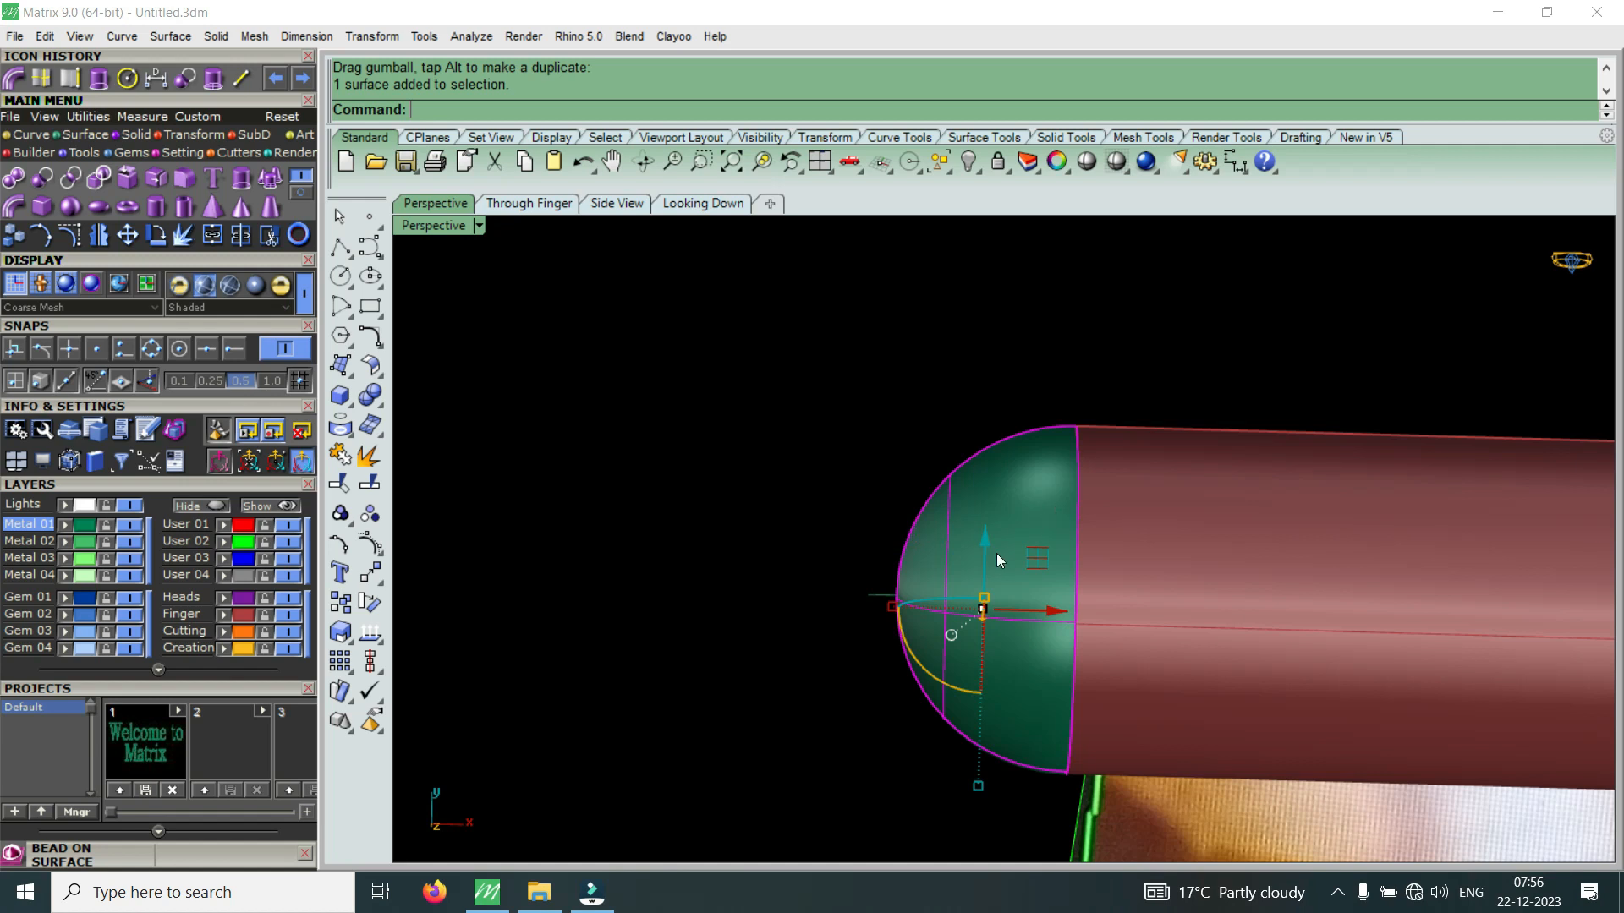
Examine the fluted cup beneath the faceted block in the reference photo against the modelled block
scroll(787, 575, down, 10)
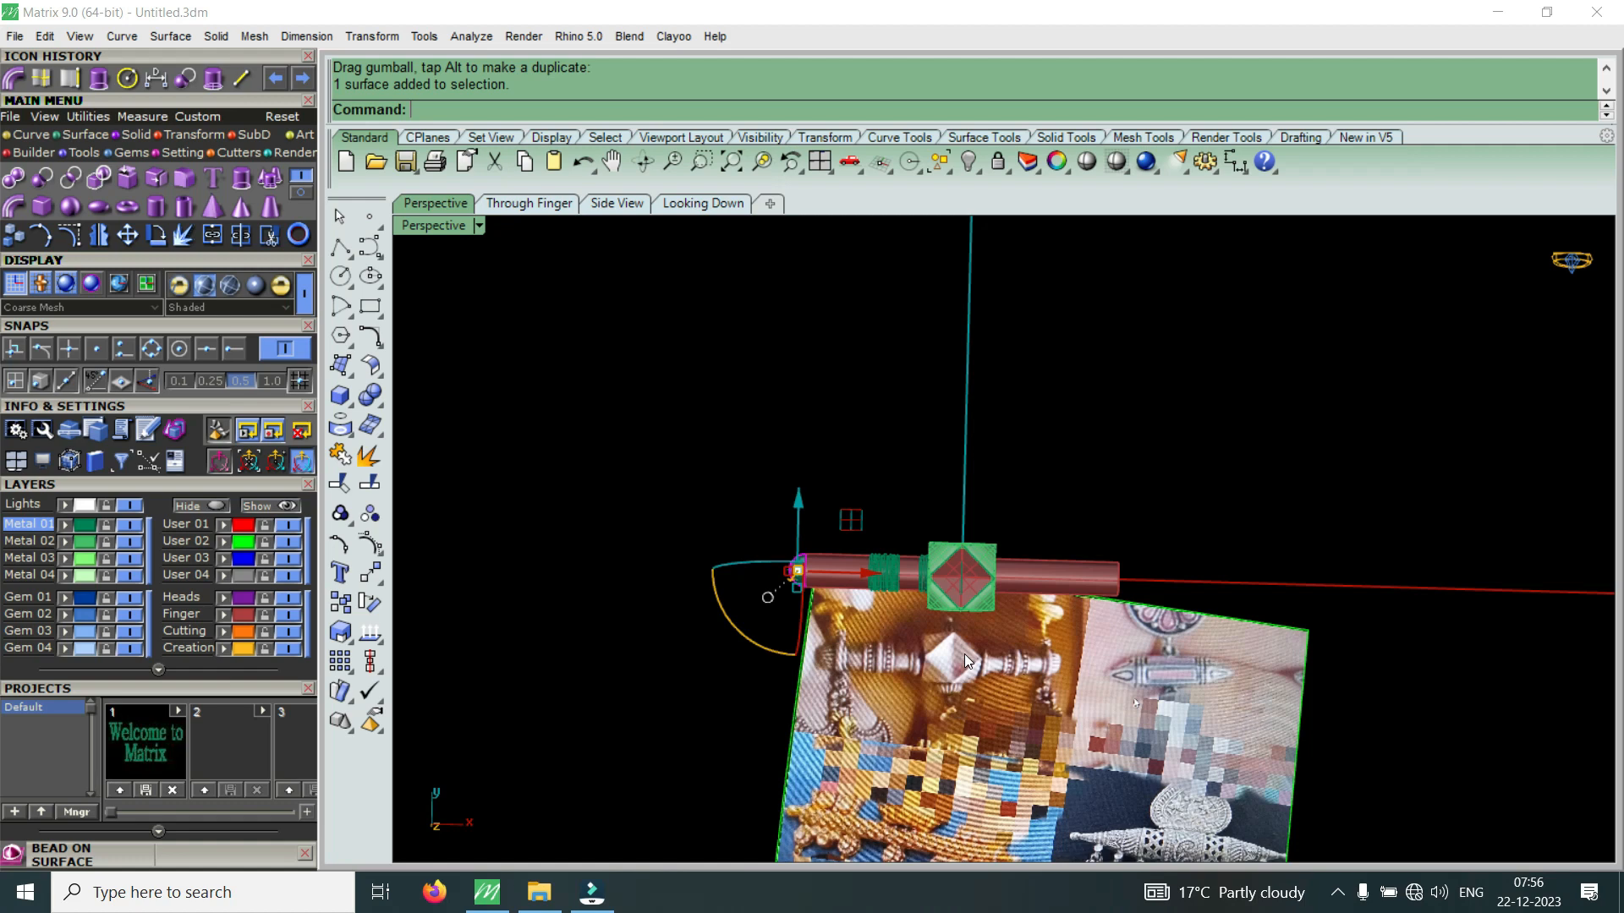
scroll(964, 656, up, 10)
scroll(967, 696, up, 2)
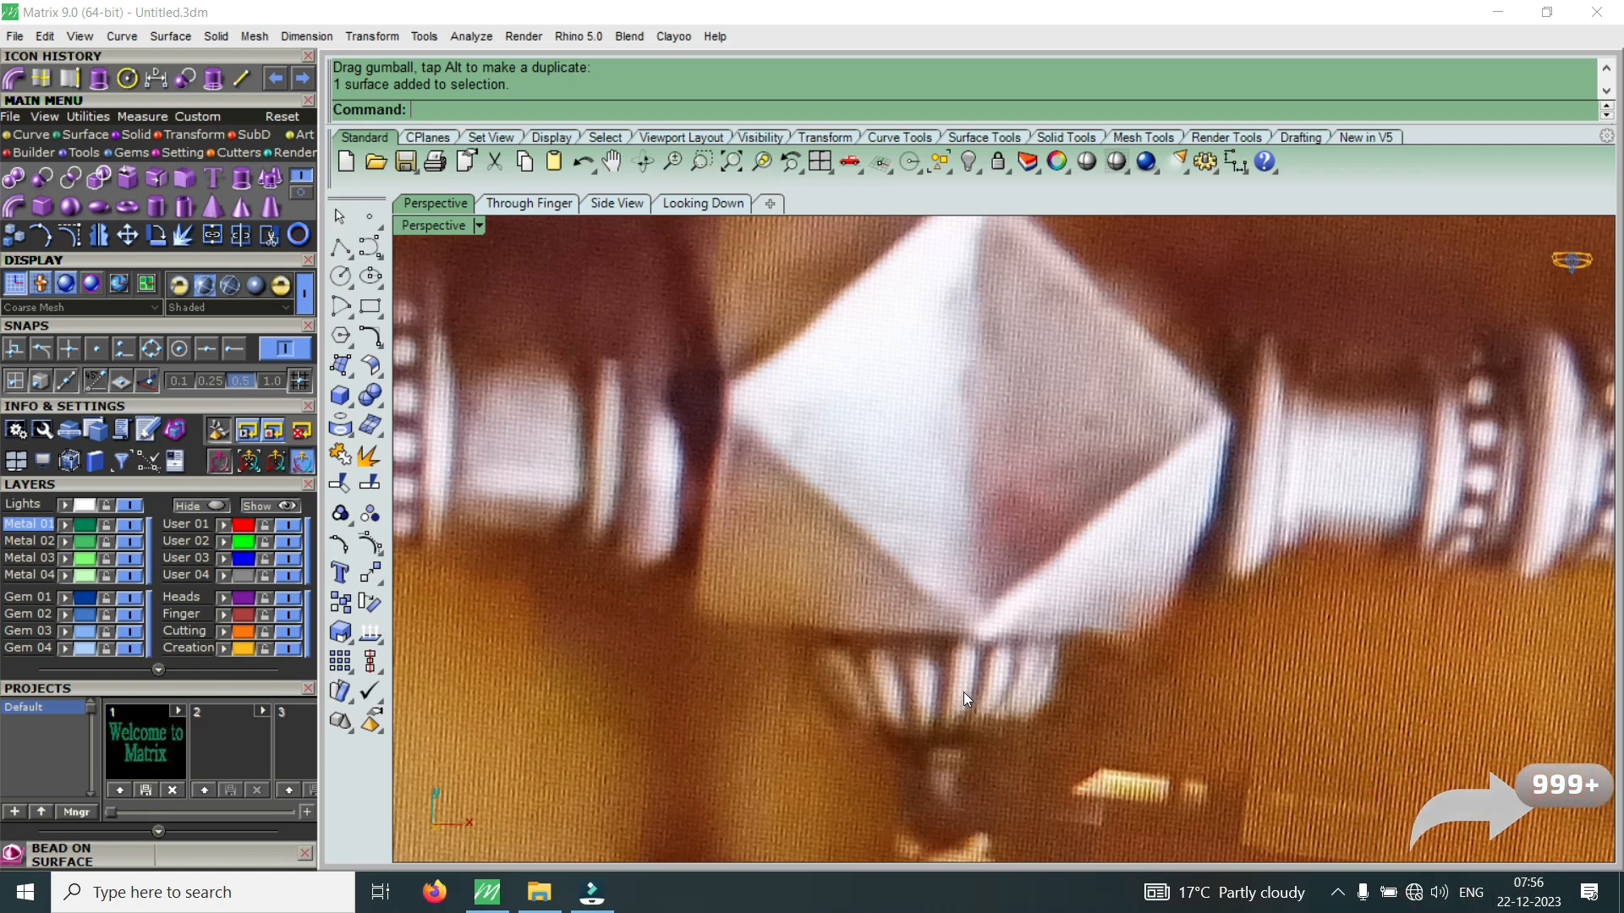
scroll(962, 692, down, 10)
scroll(964, 570, up, 4)
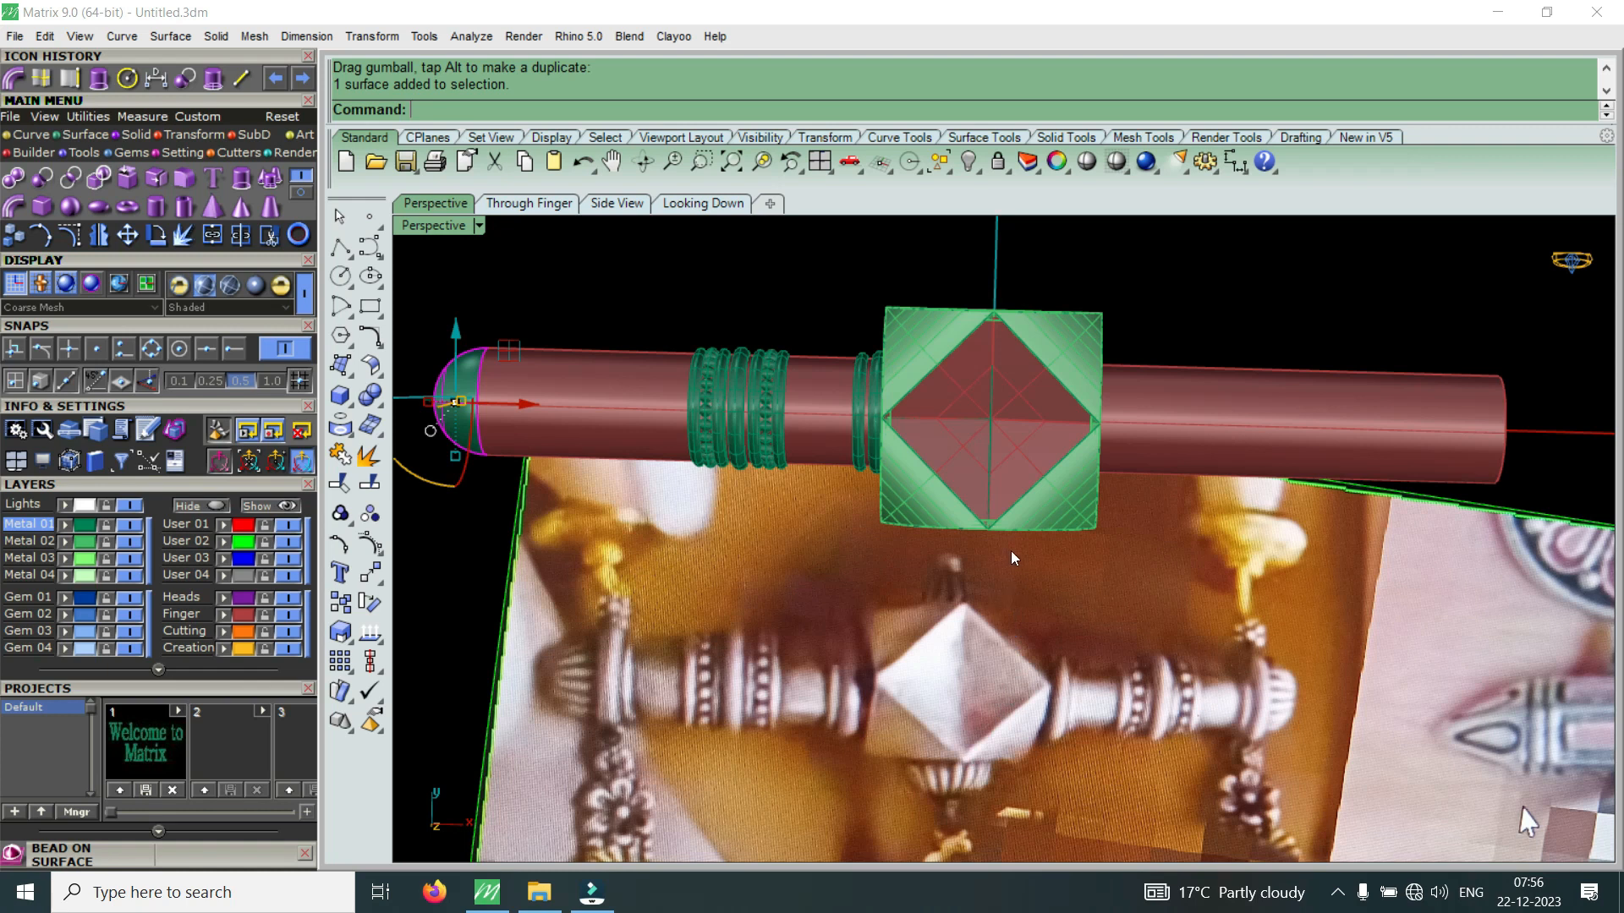
scroll(1032, 545, down, 3)
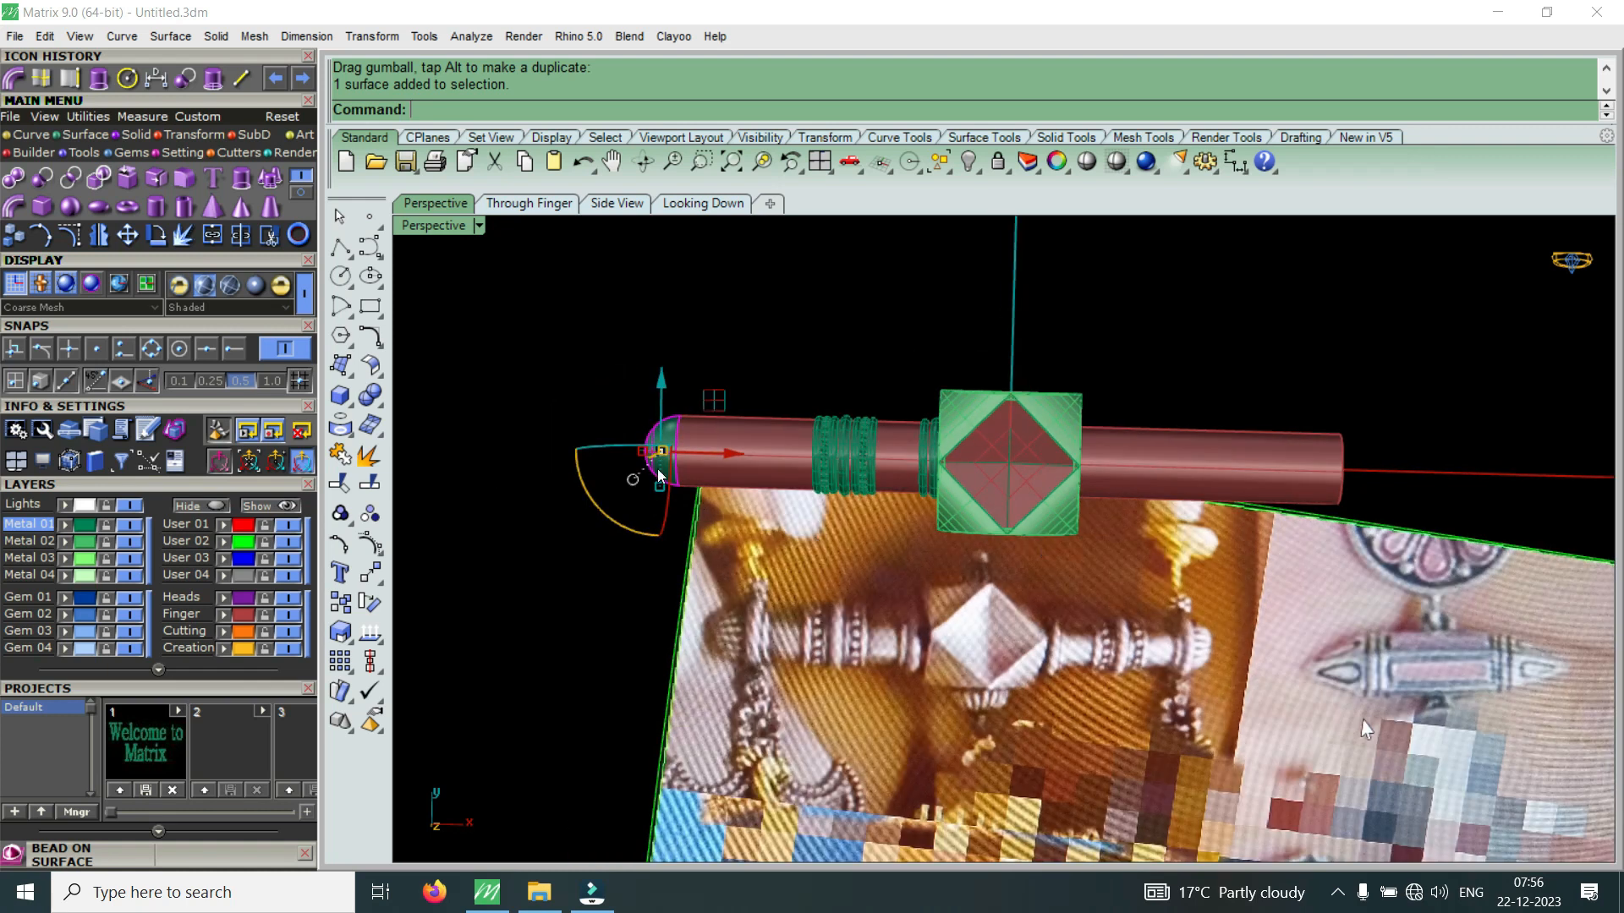
scroll(658, 471, up, 3)
scroll(729, 504, down, 2)
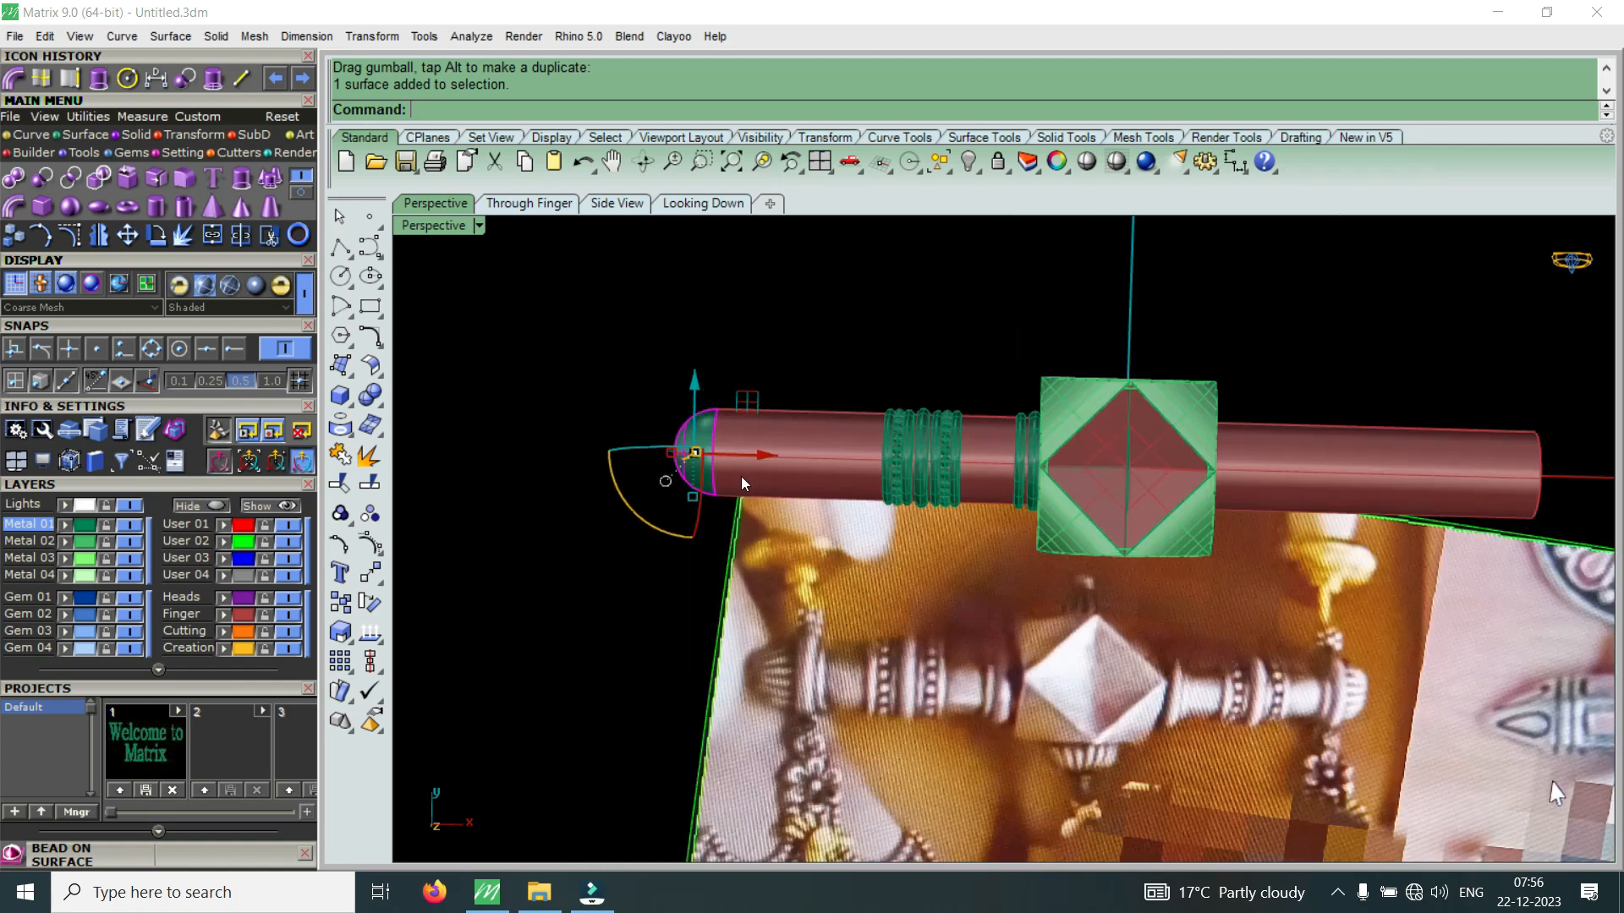
In the Looking Down view, rotate a copy of the end dome a quarter turn about the origin 0 to below the square block
double_click(429, 224)
double_click(430, 223)
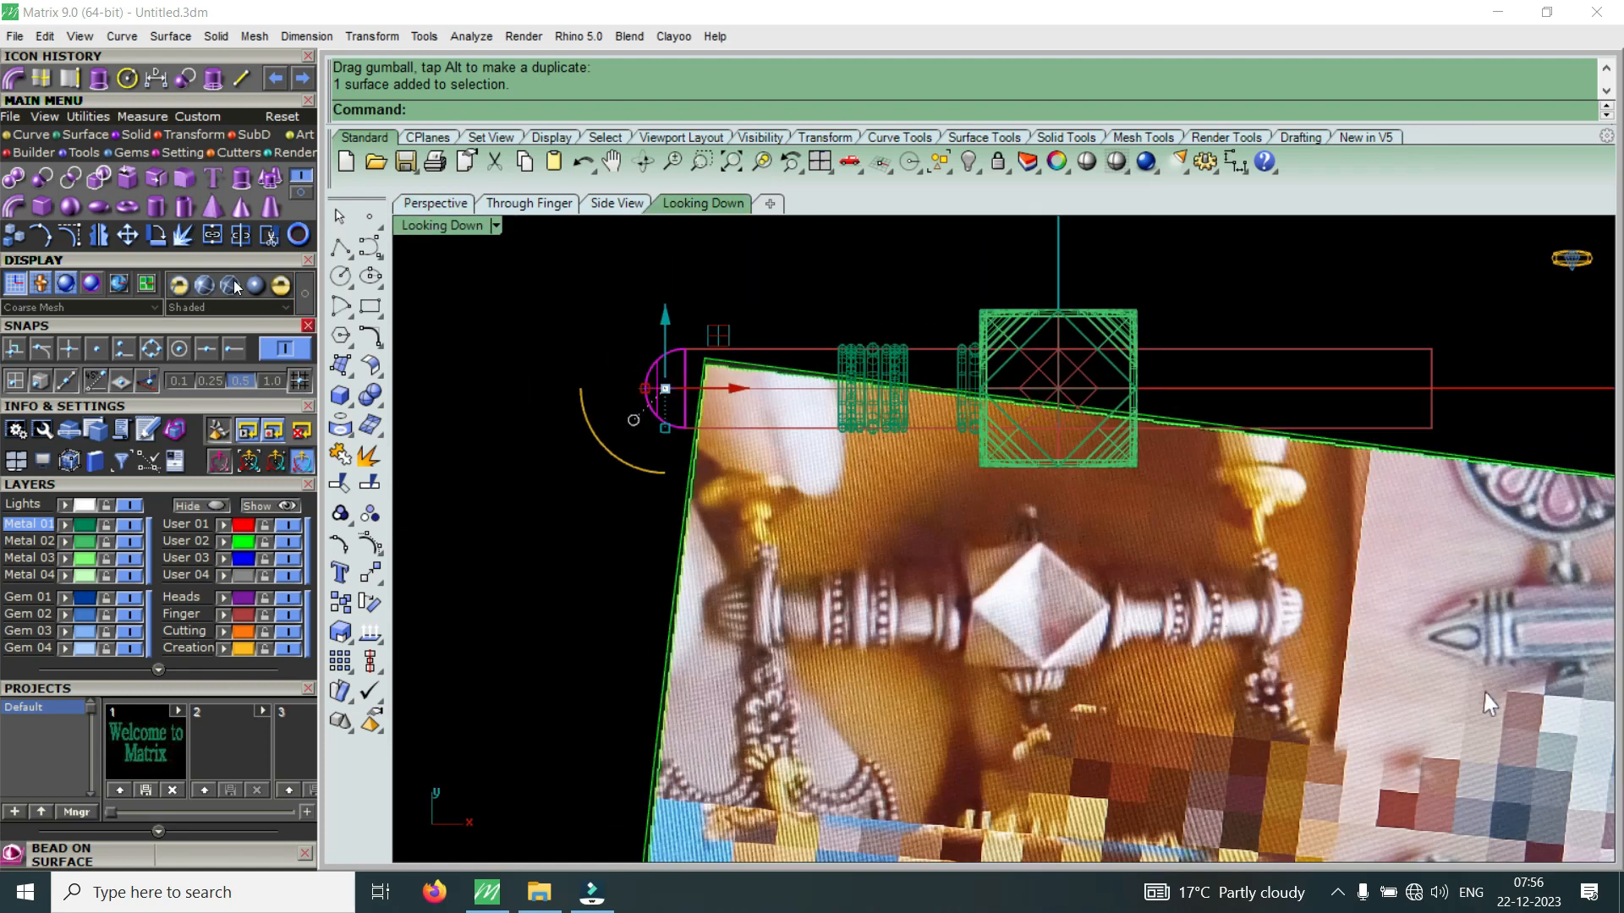
click(157, 235)
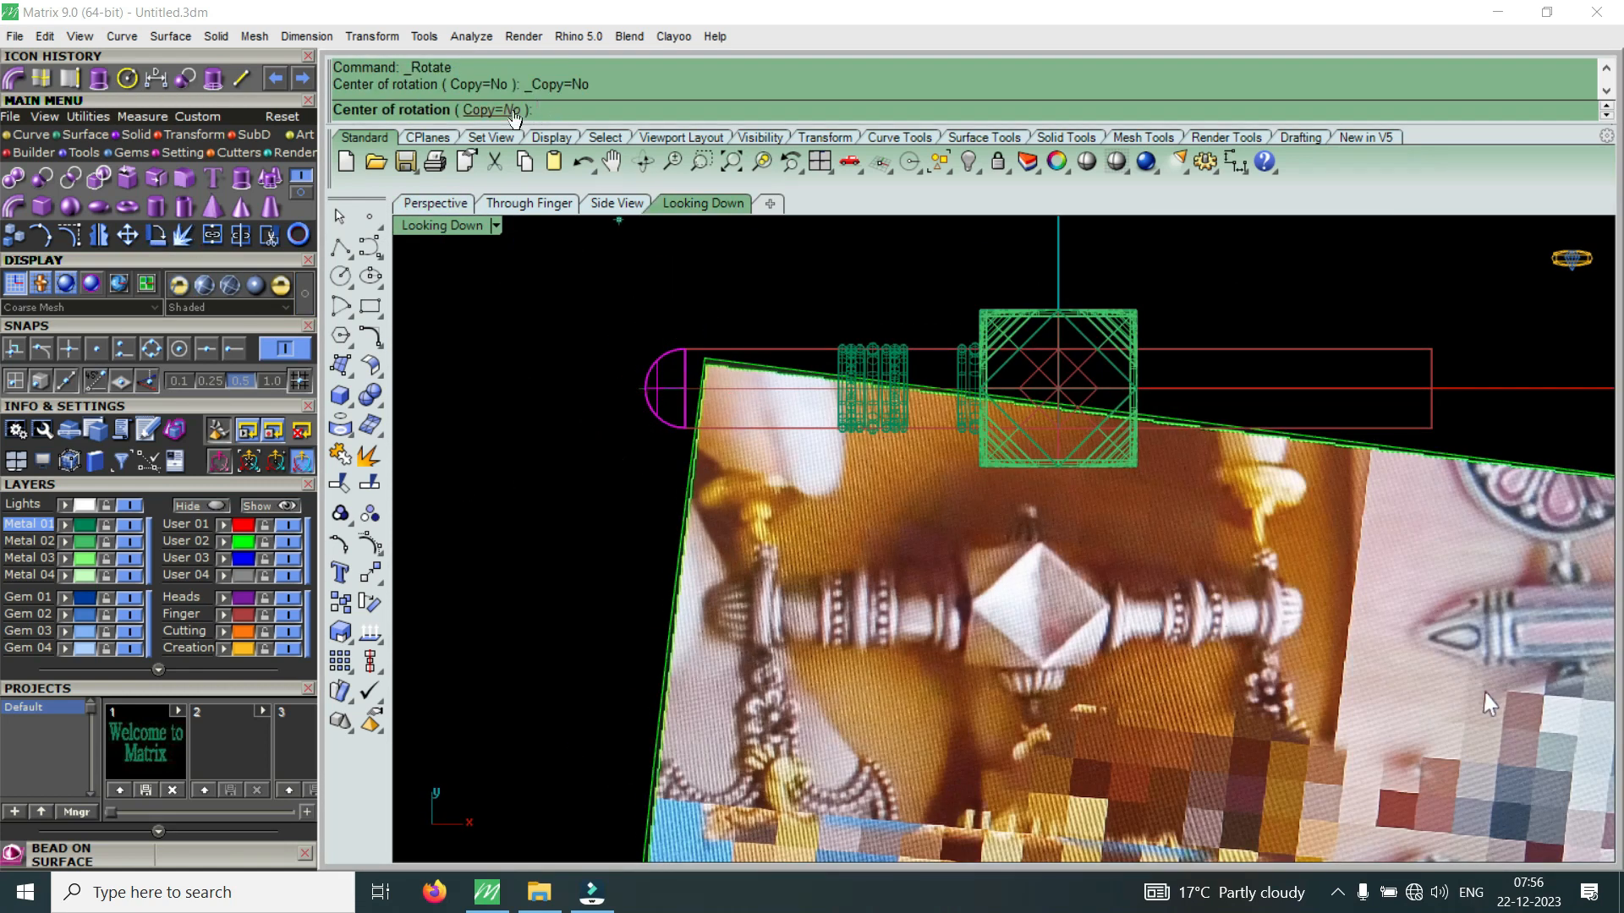
click(511, 110)
text(0)
key(Return)
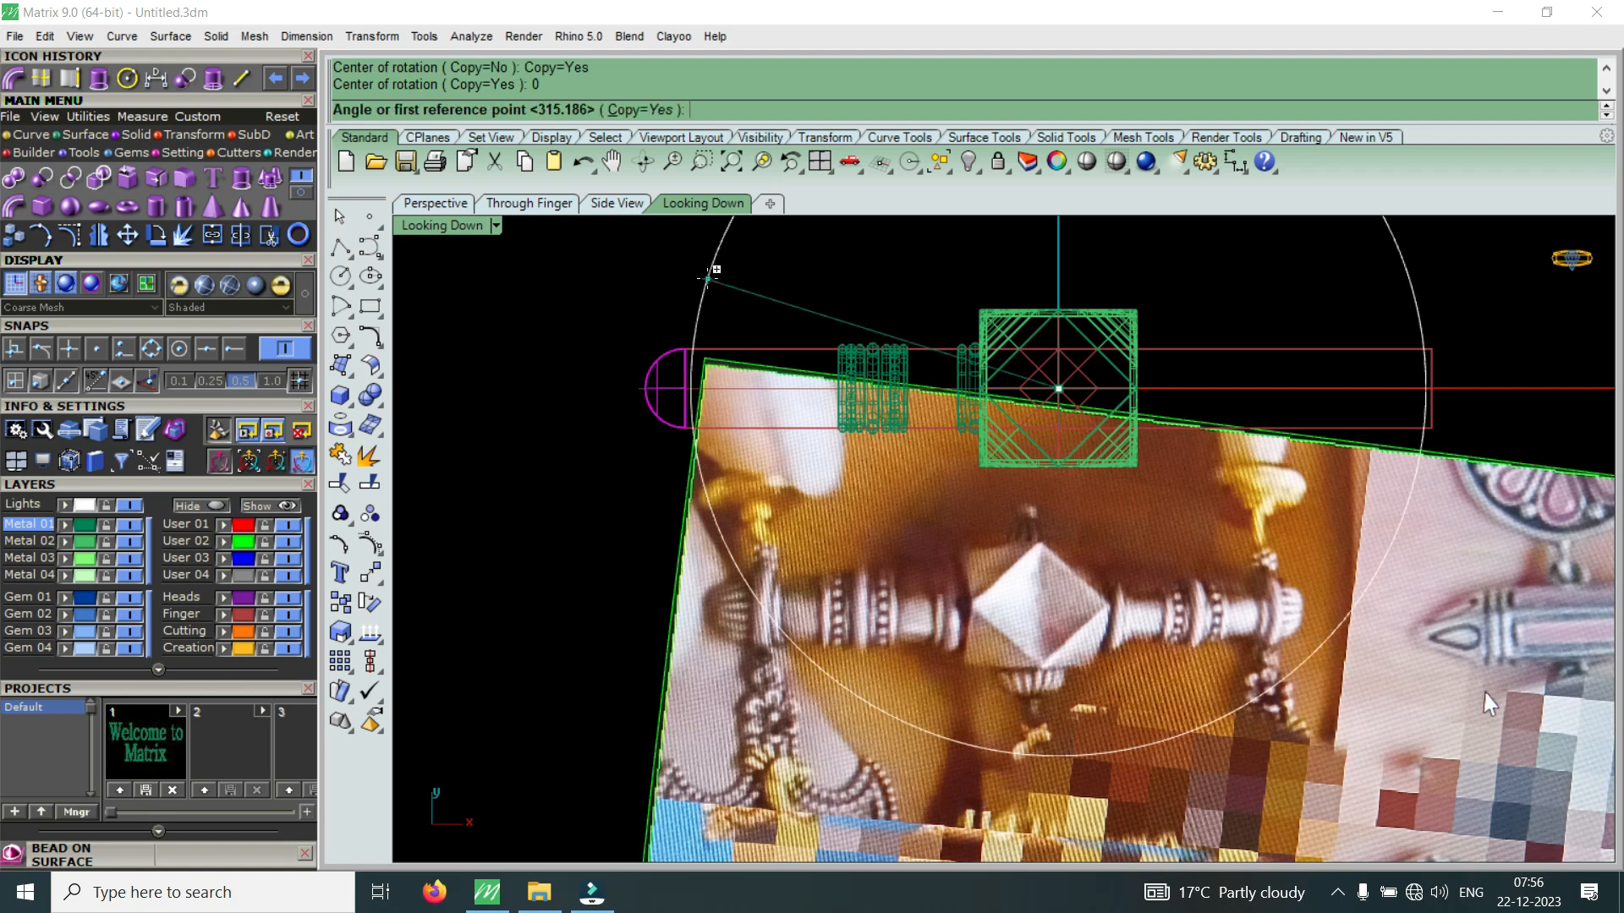
click(596, 389)
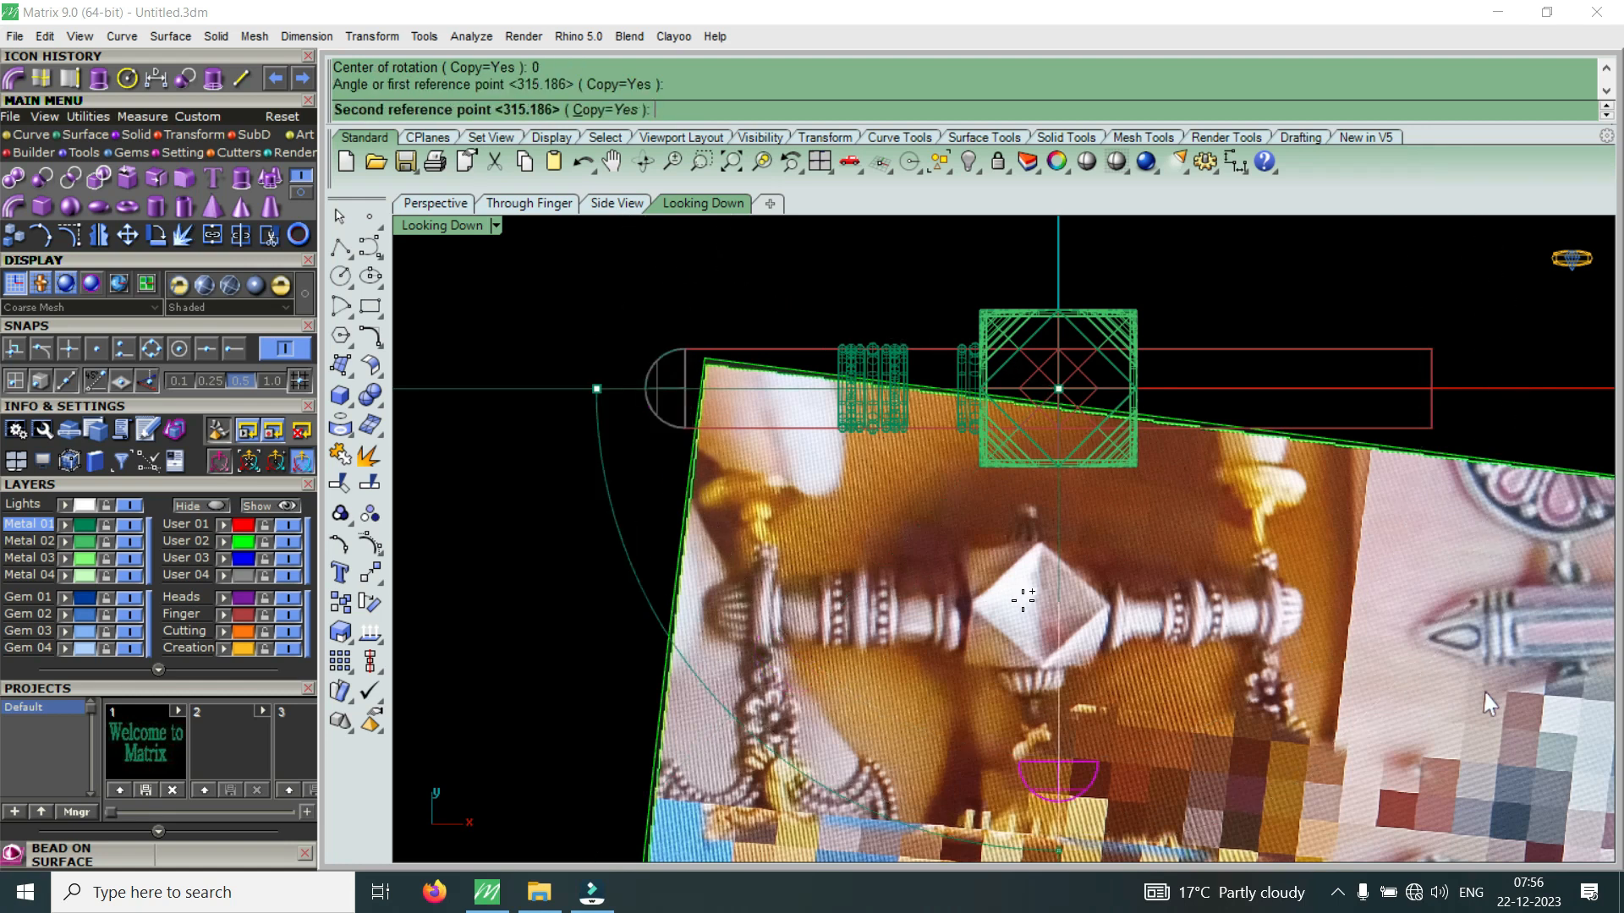
key(Return)
key(Return)
Move the copied dome up against the lower edge of the square block and flatten its height
scroll(987, 555, down, 8)
scroll(987, 634, up, 2)
drag(707, 688, 1068, 440)
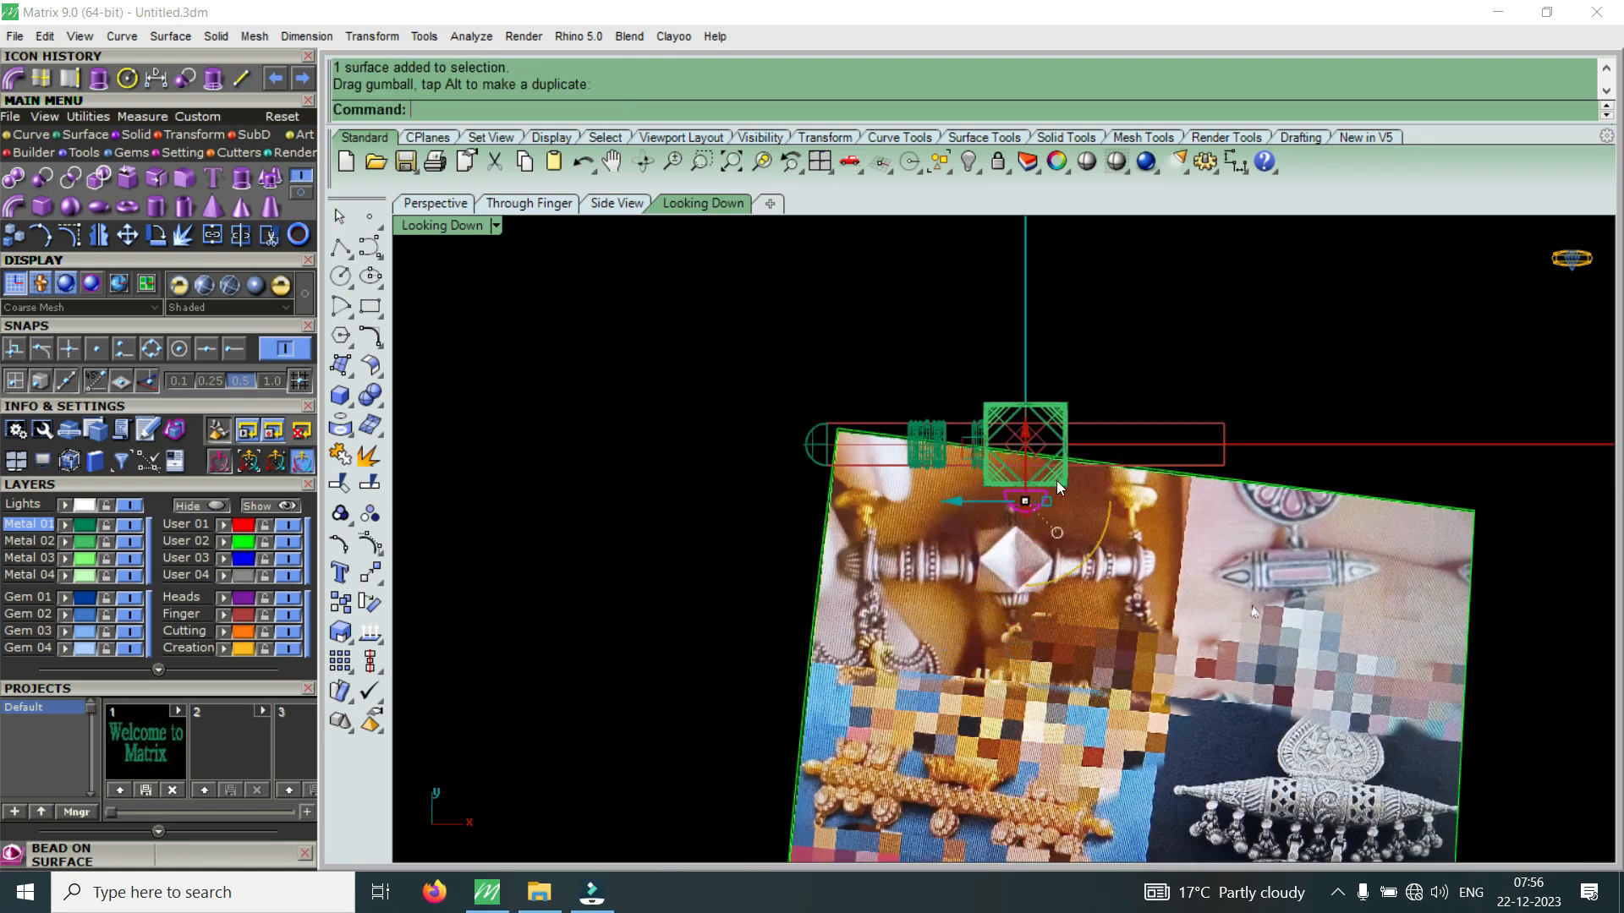
scroll(981, 540, up, 6)
drag(976, 562, 981, 531)
drag(967, 403, 987, 336)
scroll(966, 492, down, 5)
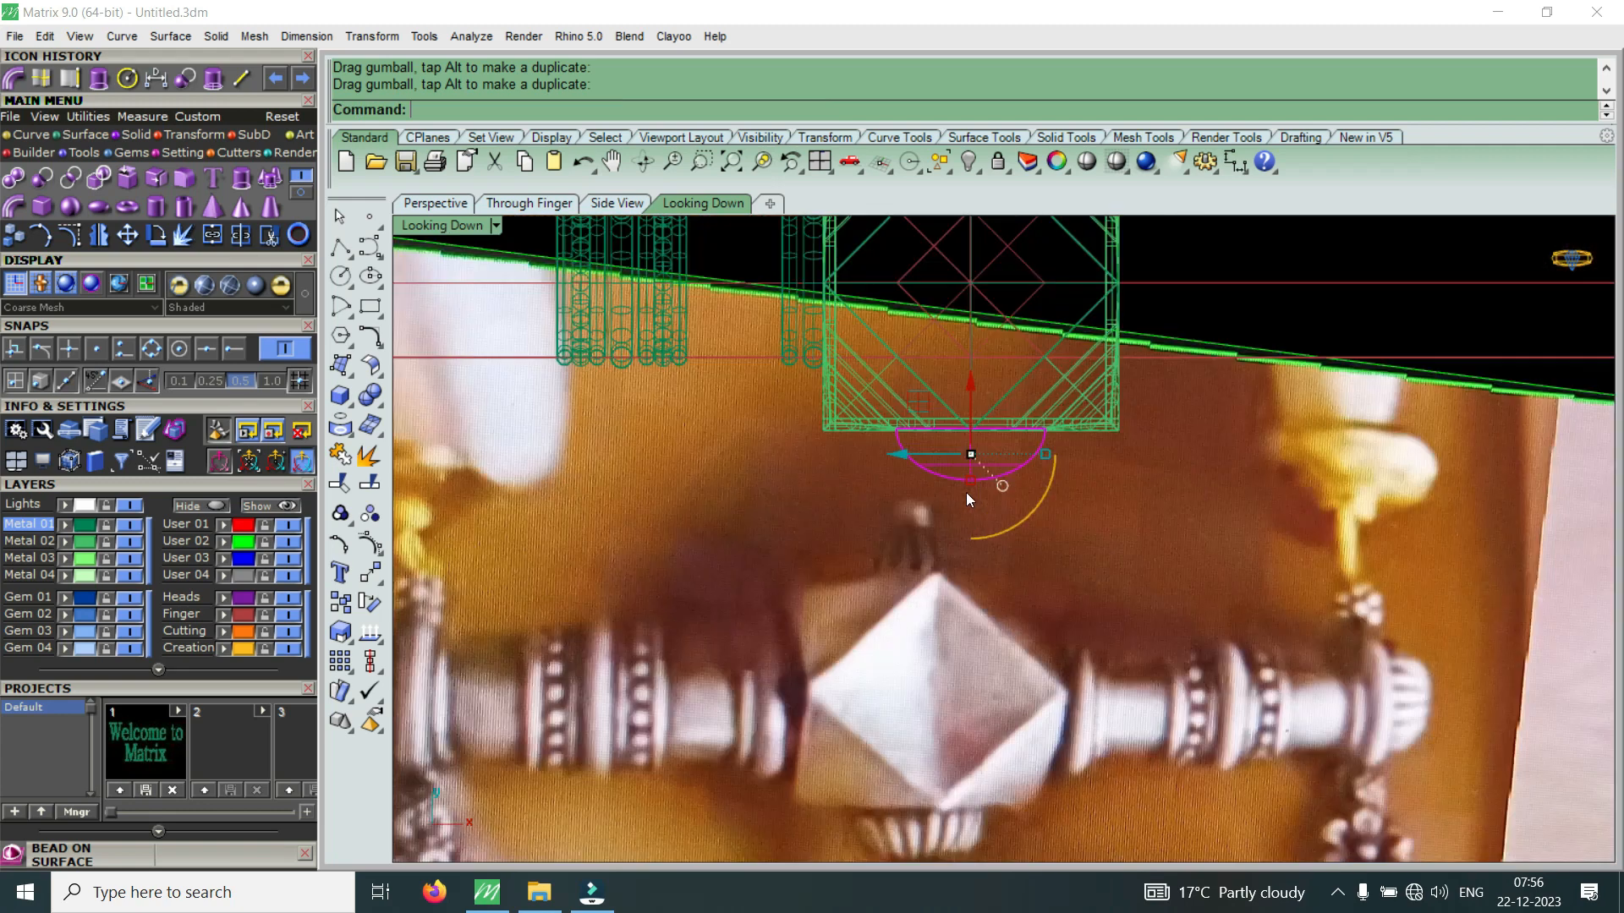
scroll(965, 485, up, 5)
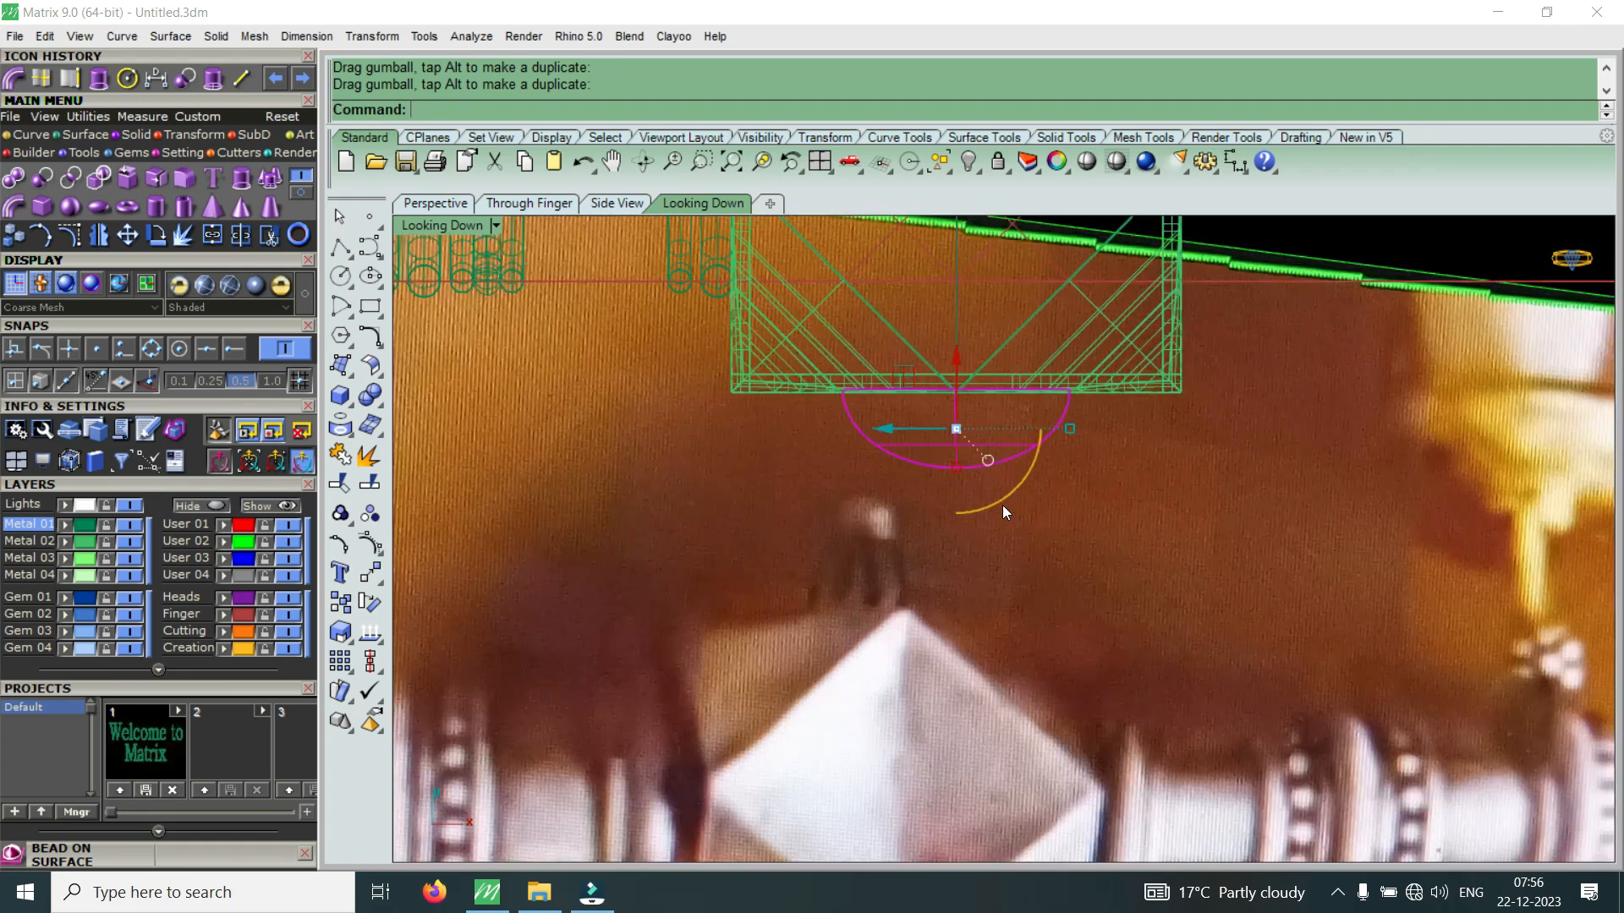
scroll(986, 466, down, 3)
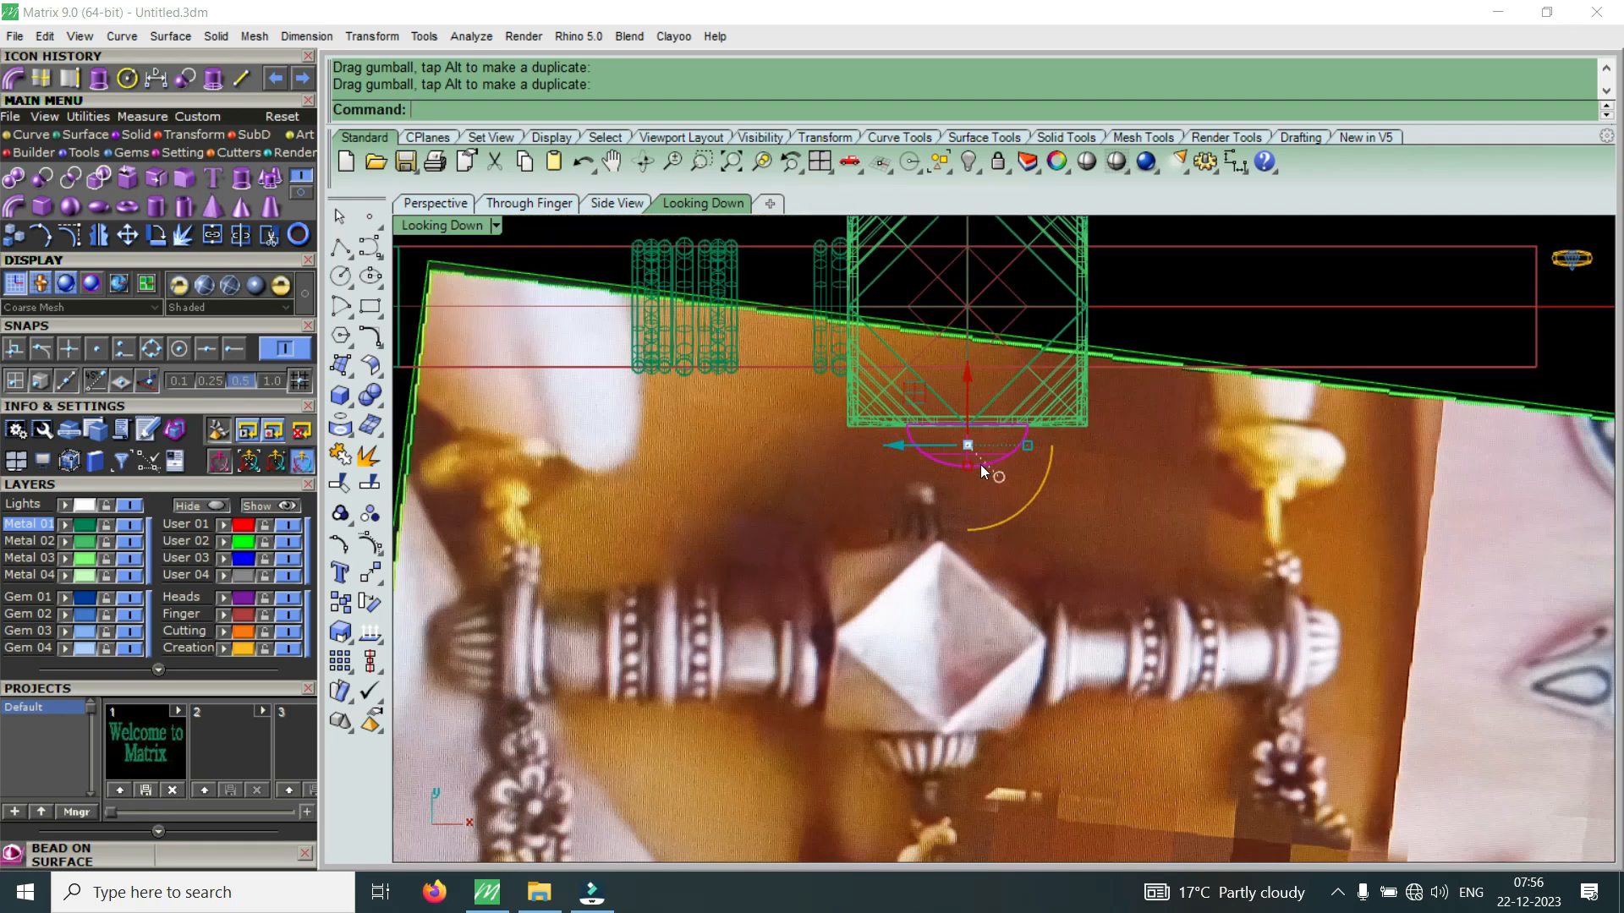
scroll(980, 462, up, 4)
drag(955, 480, 959, 479)
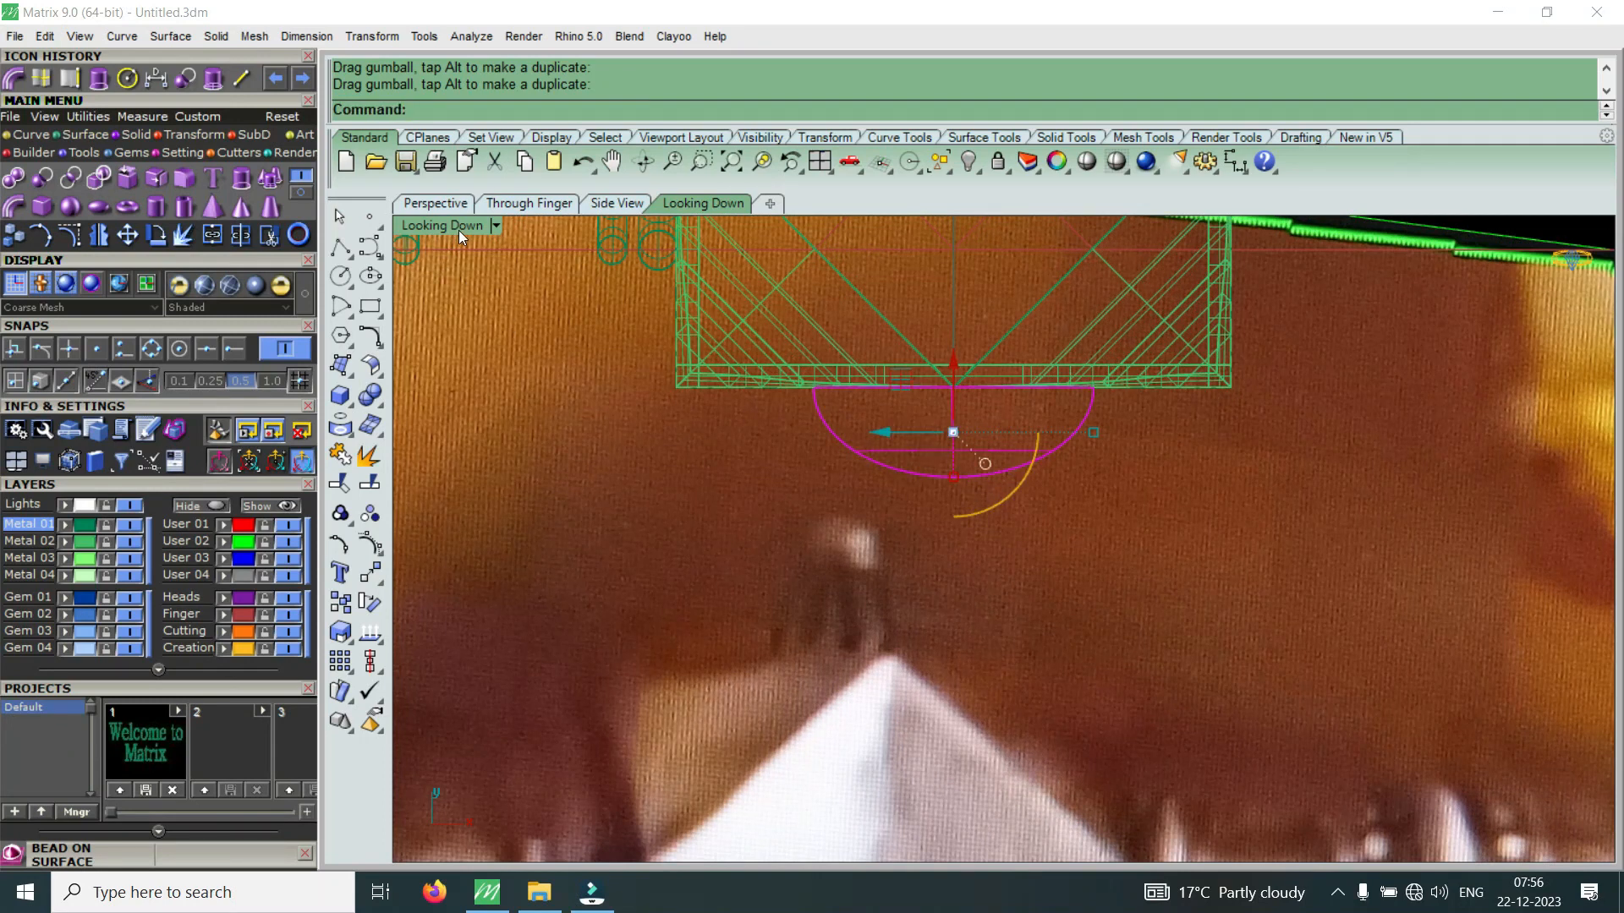
Hide the User 02 layer with the reference image and nudge the flattened dome slightly toward the block in the Perspective view
click(289, 541)
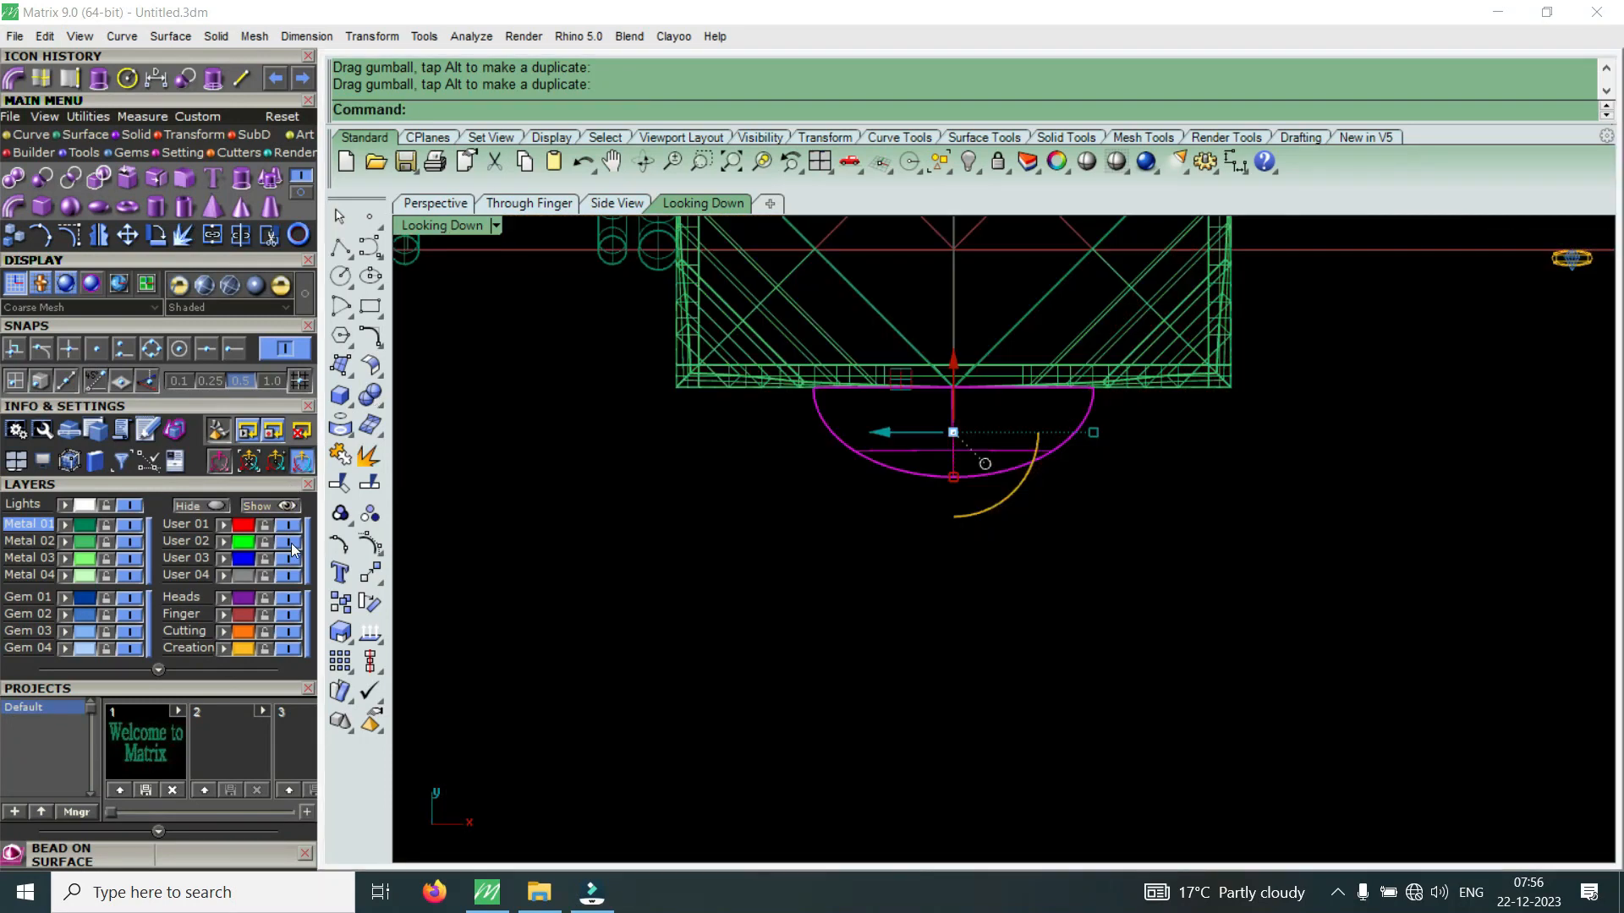
double_click(465, 231)
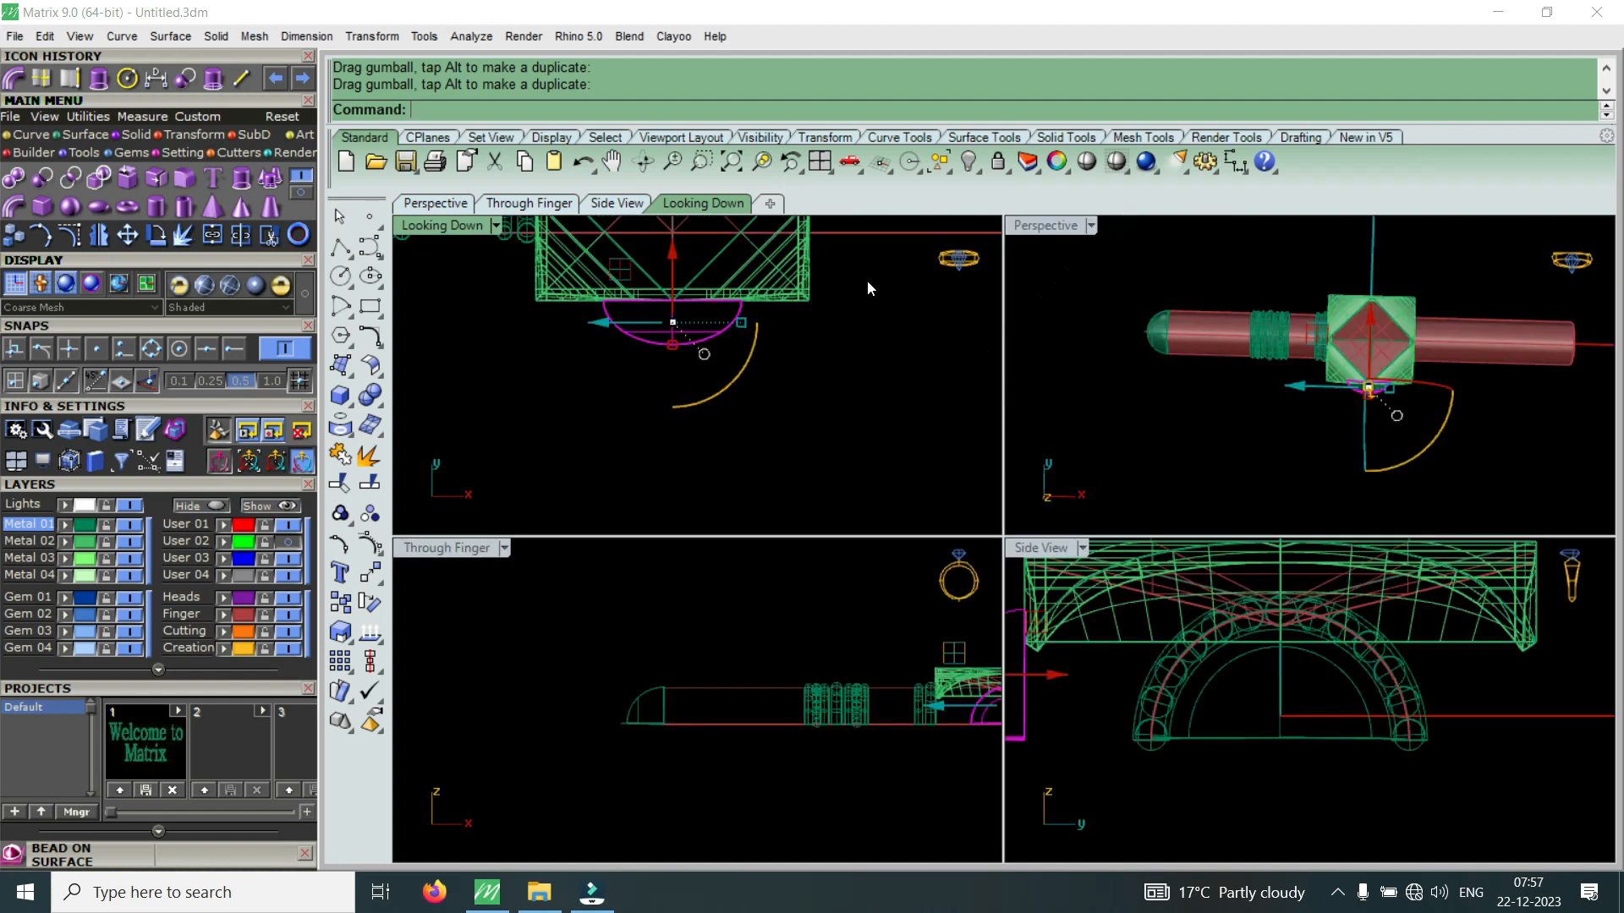
double_click(1047, 226)
scroll(1091, 487, up, 6)
right_drag(1067, 503, 1012, 502)
scroll(1032, 471, up, 5)
scroll(1019, 524, down, 6)
scroll(1012, 502, up, 8)
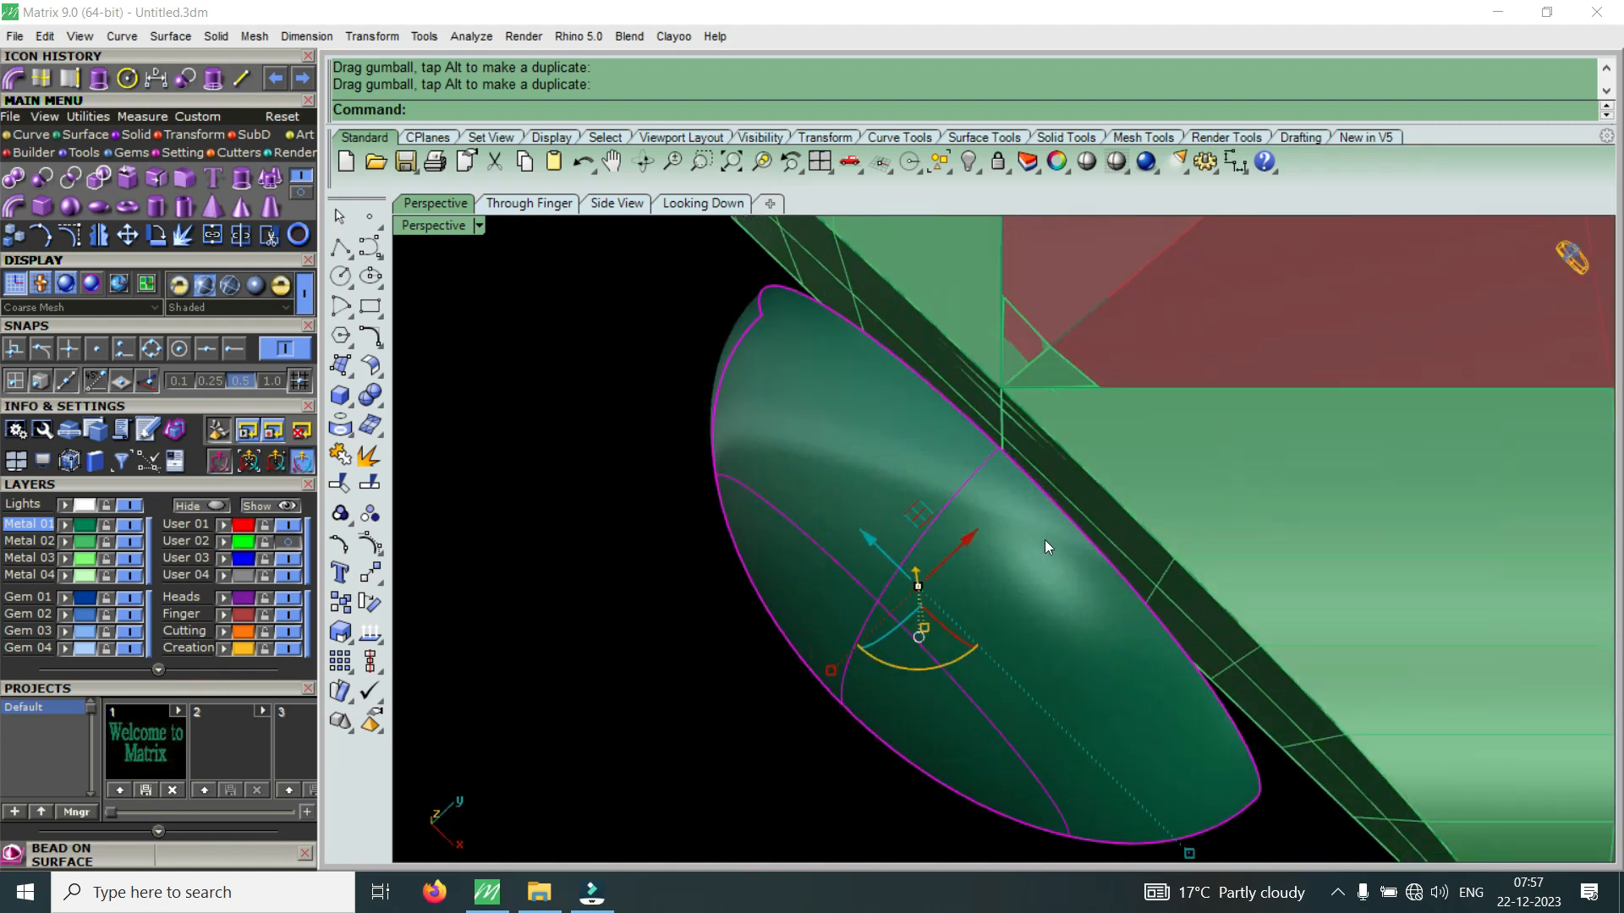
drag(971, 541, 982, 538)
right_drag(1012, 501, 1078, 599)
key(Escape)
scroll(940, 624, up, 5)
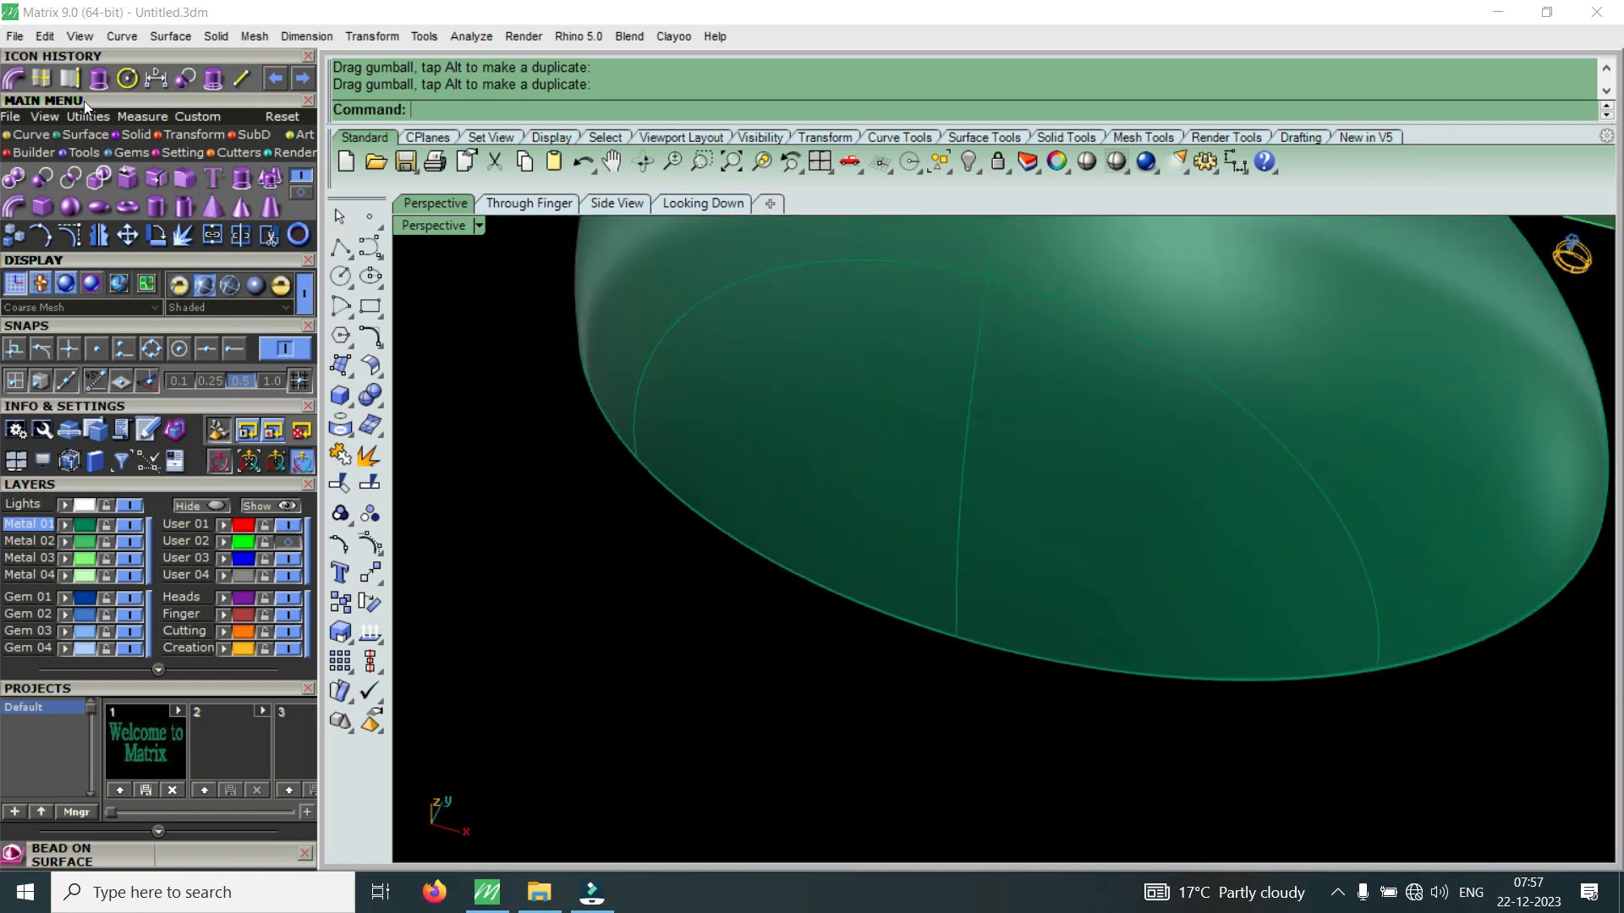
click(74, 85)
click(1049, 663)
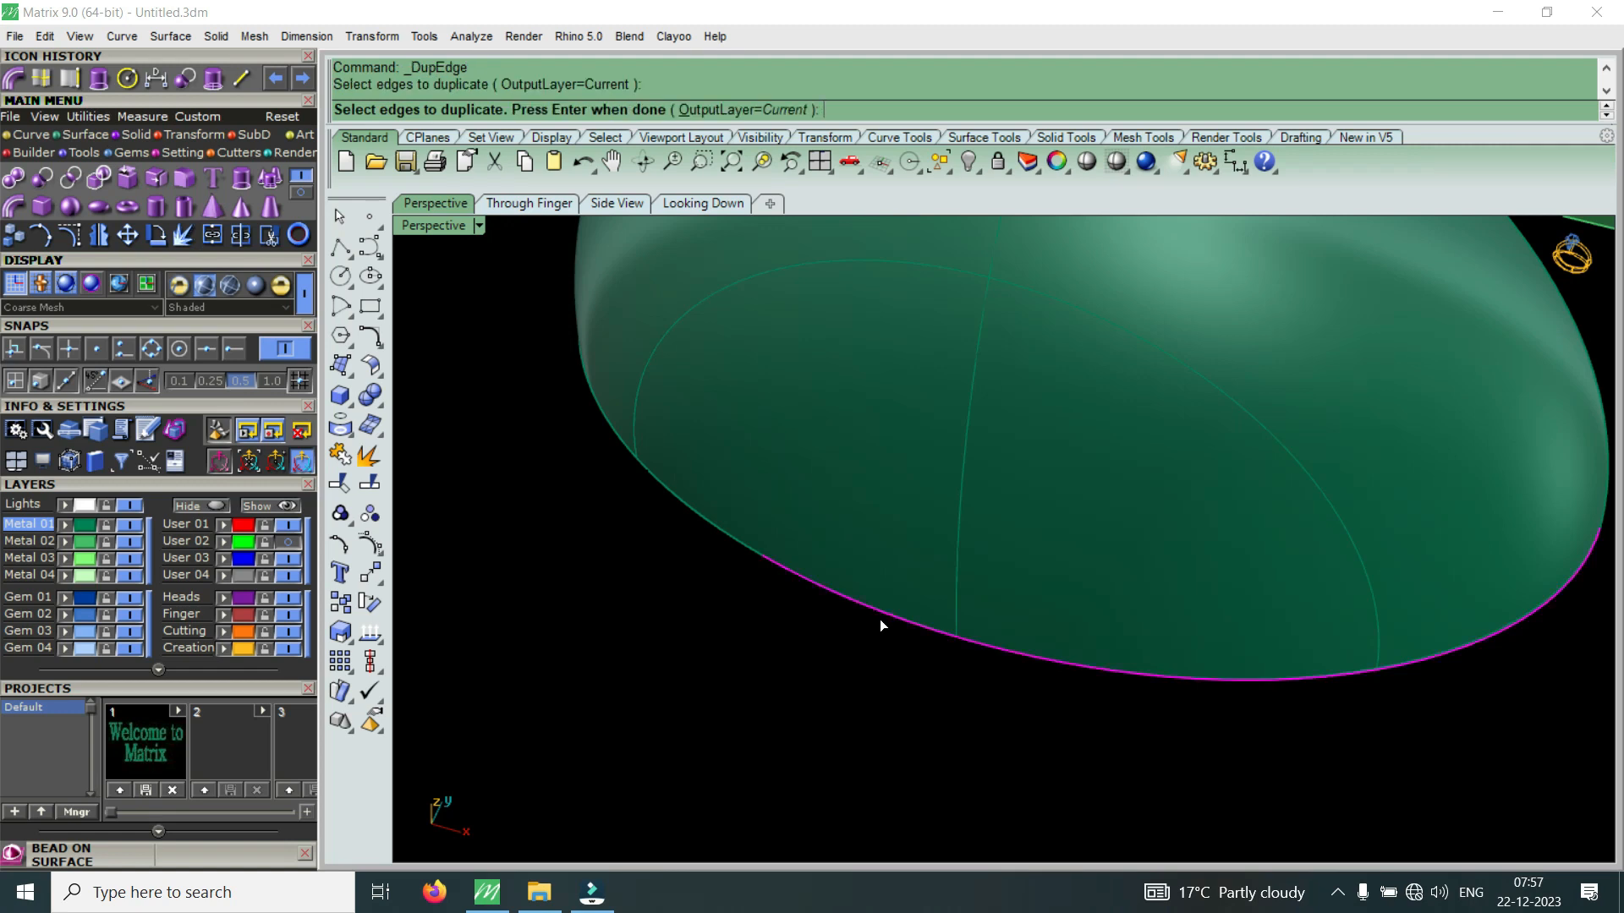
scroll(955, 664, down, 6)
key(Escape)
Extract the V-direction isocurve running down the middle of the flattened dome
scroll(1011, 465, up, 4)
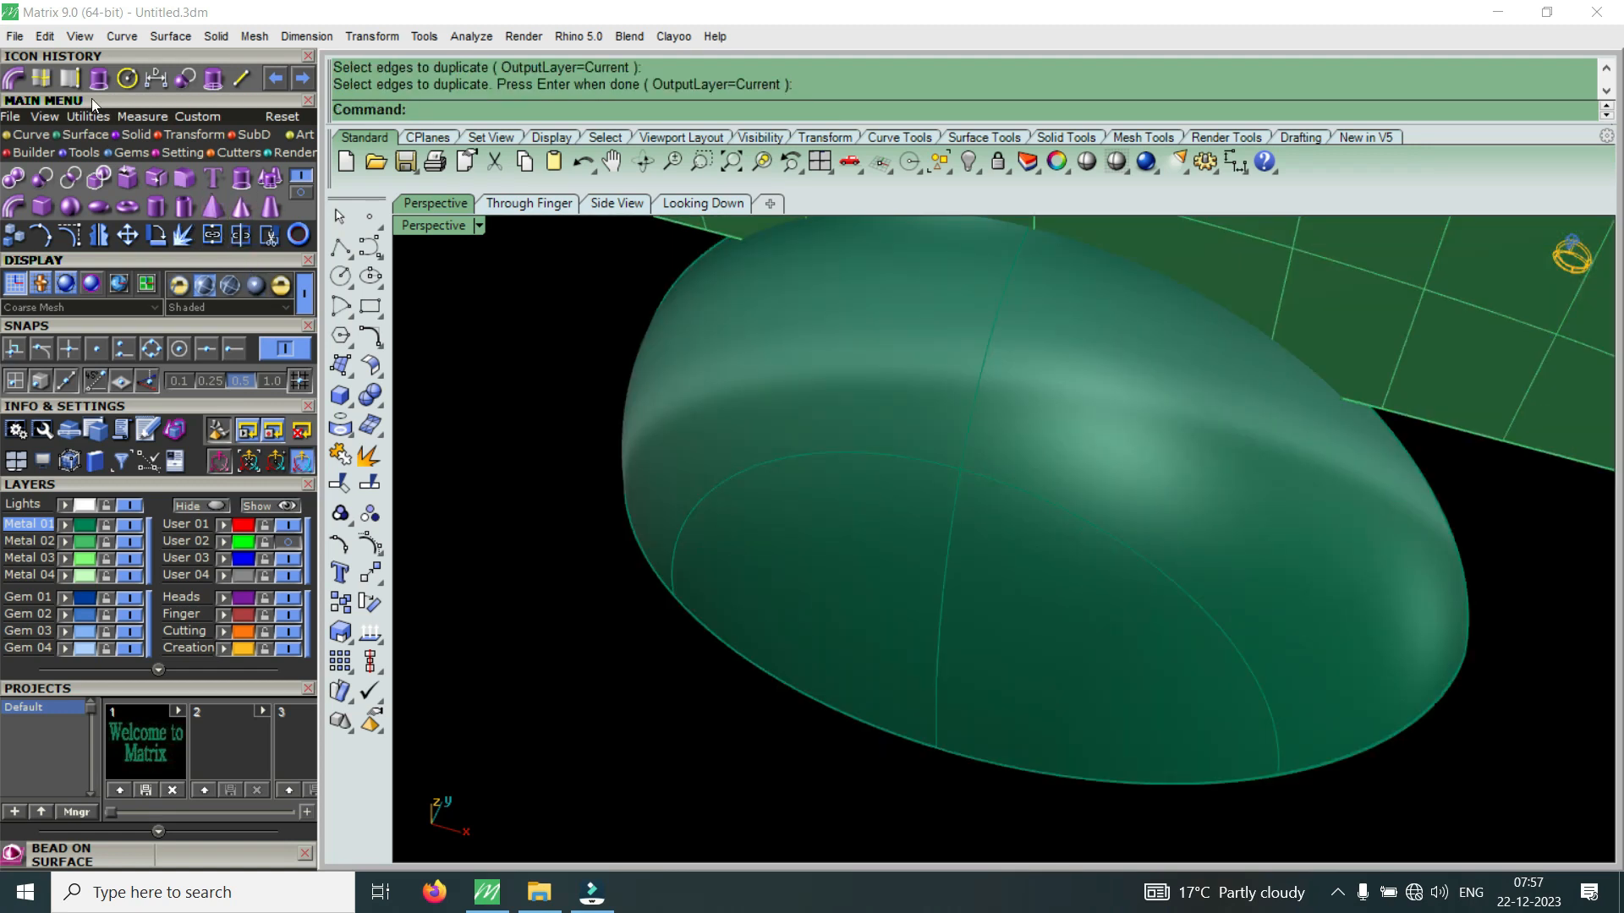
click(39, 79)
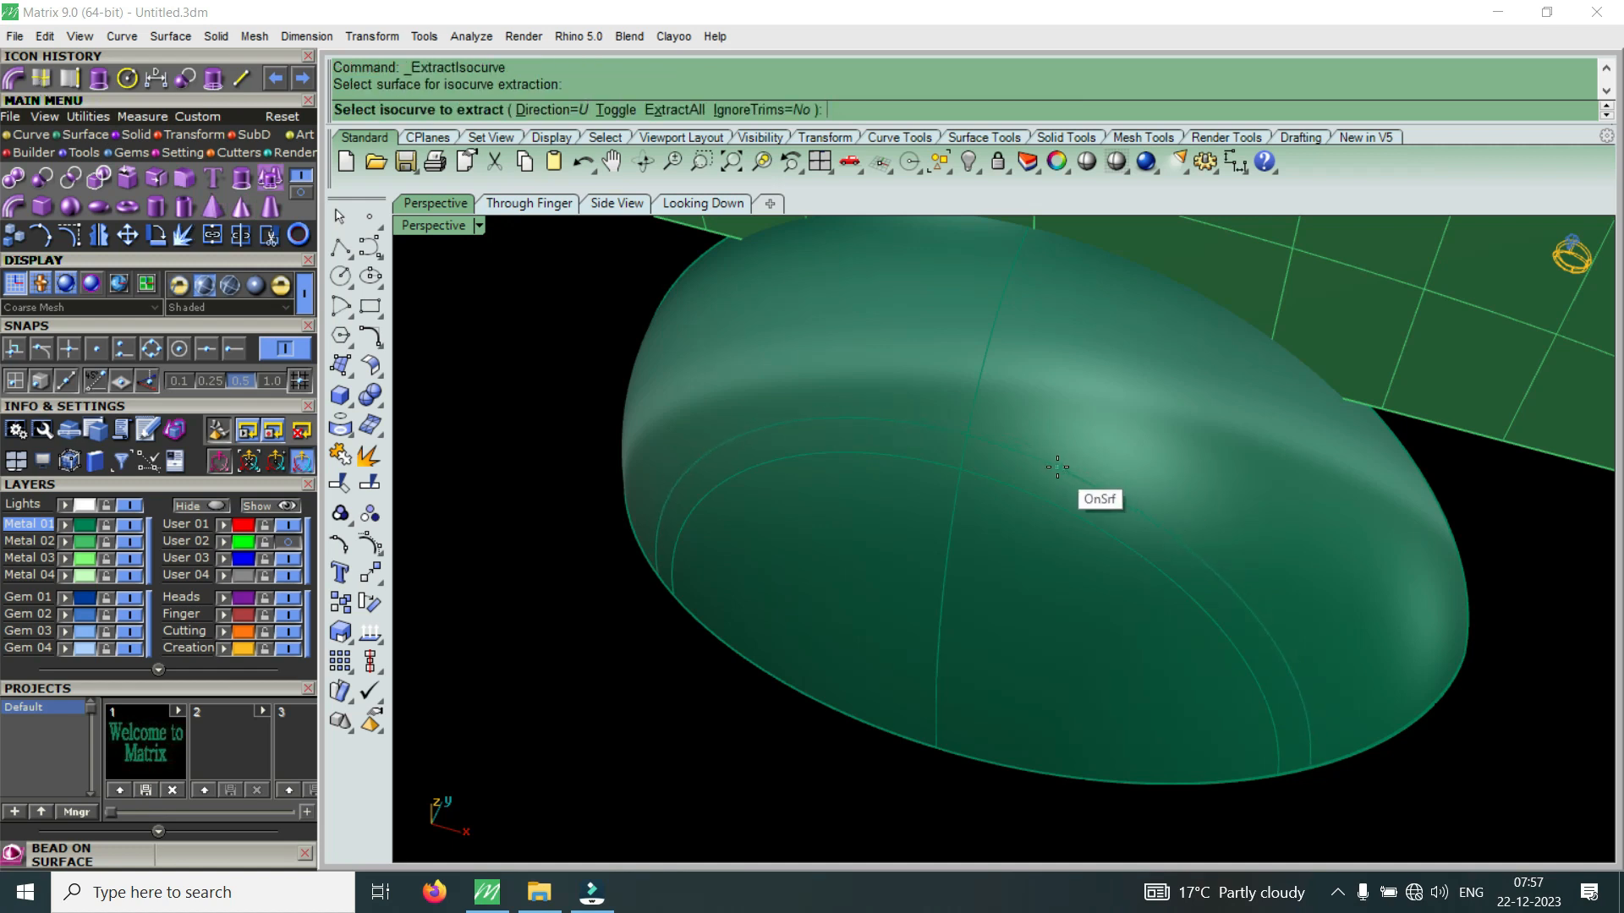
text(t)
key(Return)
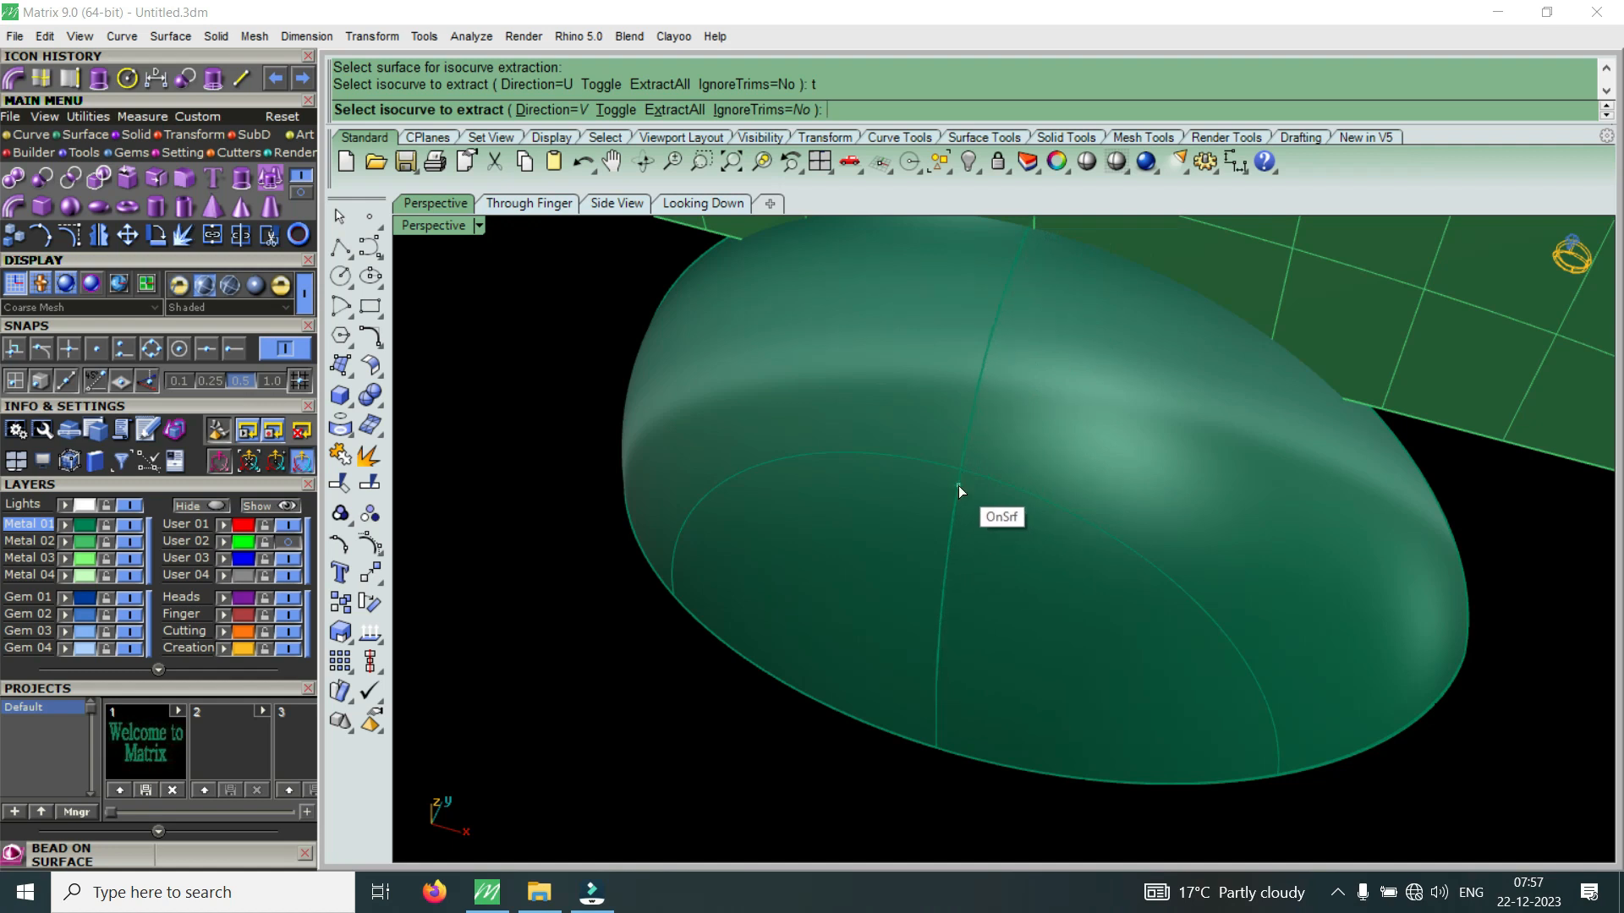
click(958, 485)
key(Return)
scroll(984, 455, down, 3)
scroll(984, 455, up, 3)
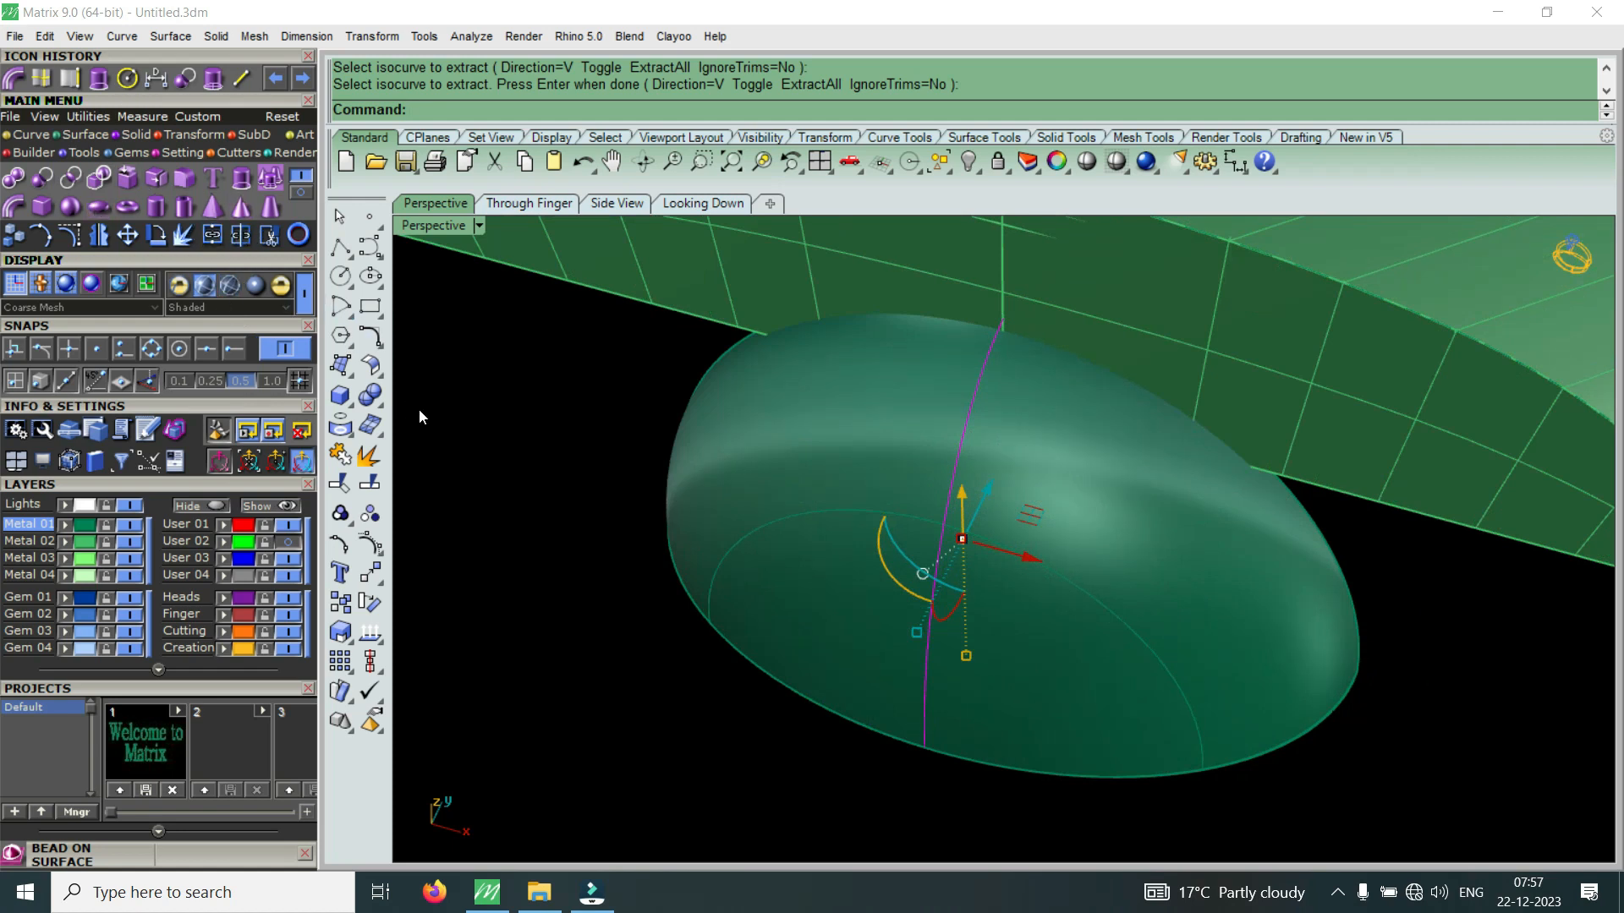
Create a round-capped pipe along the dome's extracted isocurve with a start radius of 0.1 and an end radius of 0.2
click(352, 404)
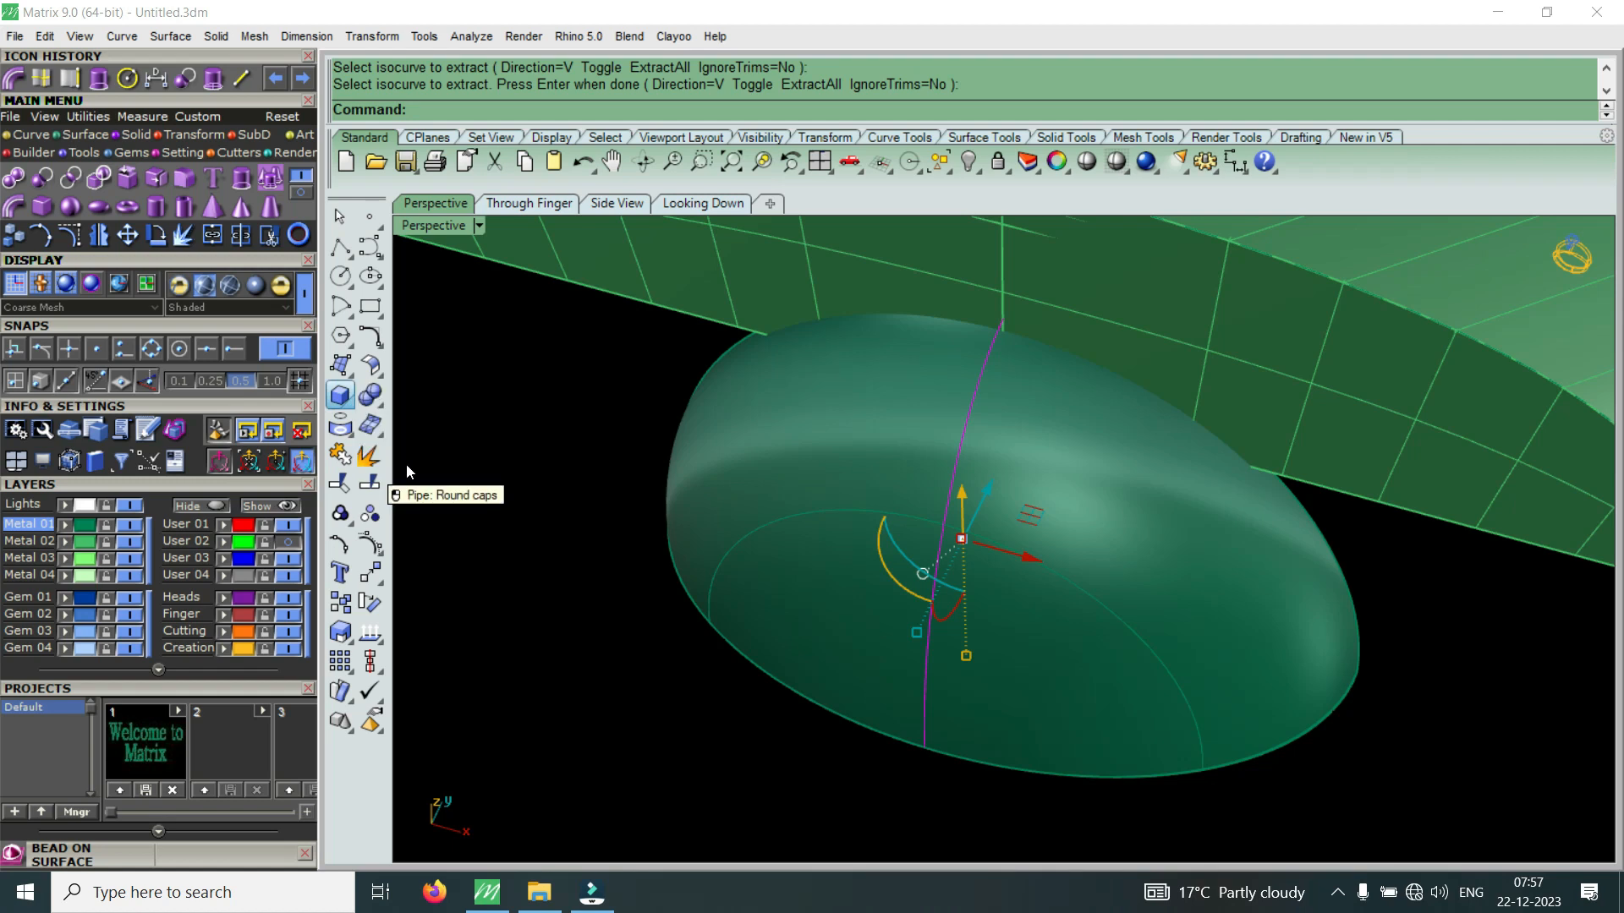
click(401, 463)
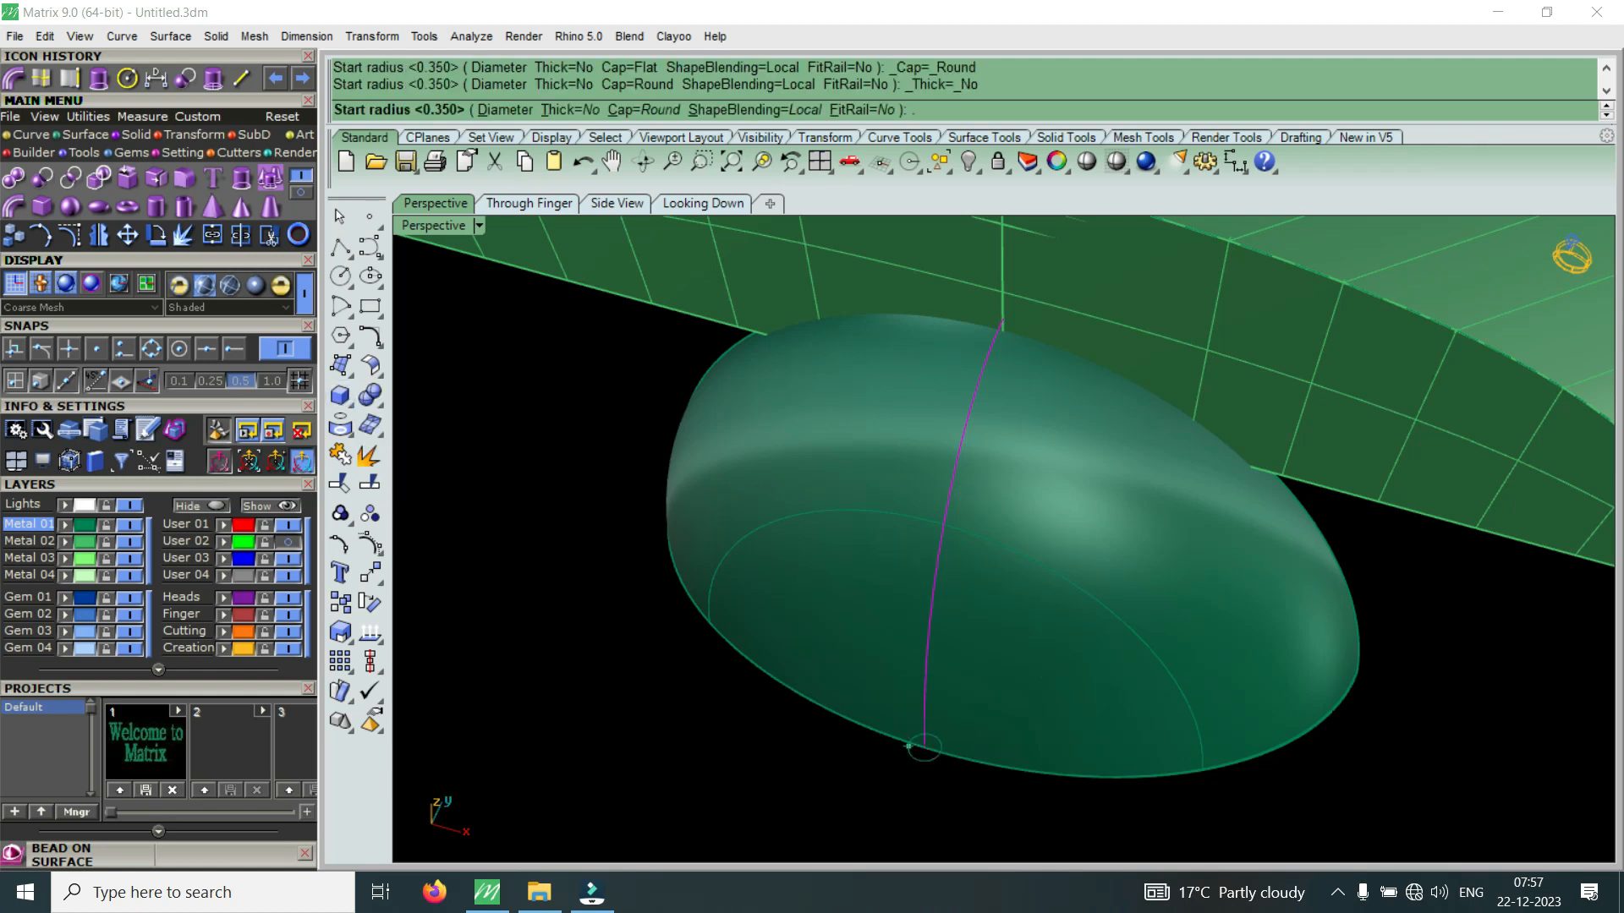
text(.1)
key(Return)
text(.2)
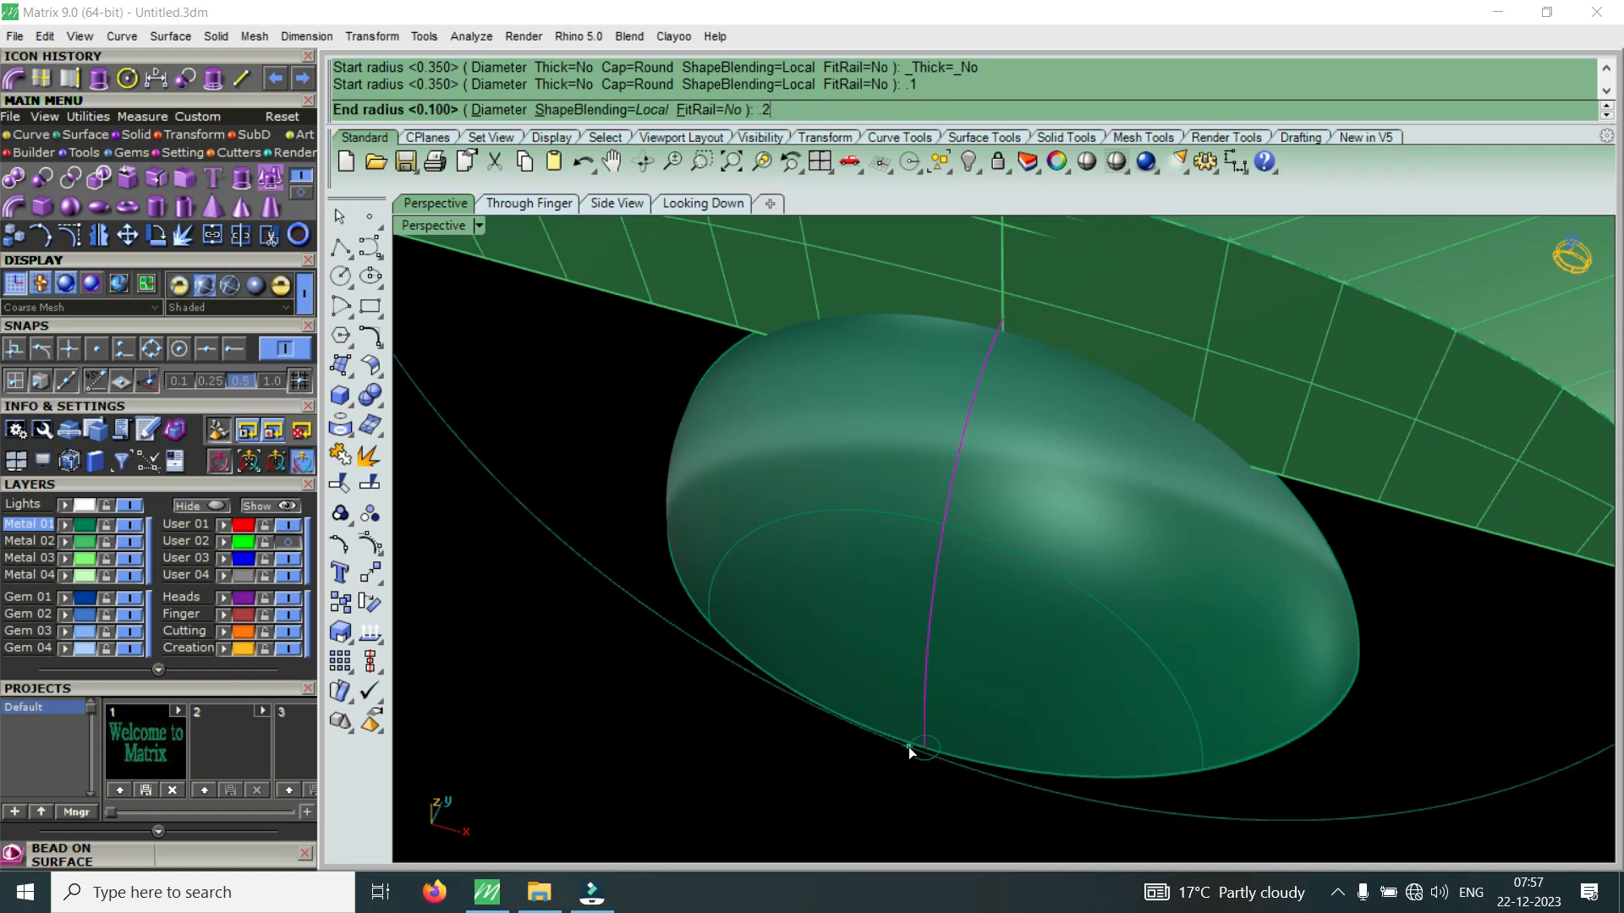
key(Return)
key(Return)
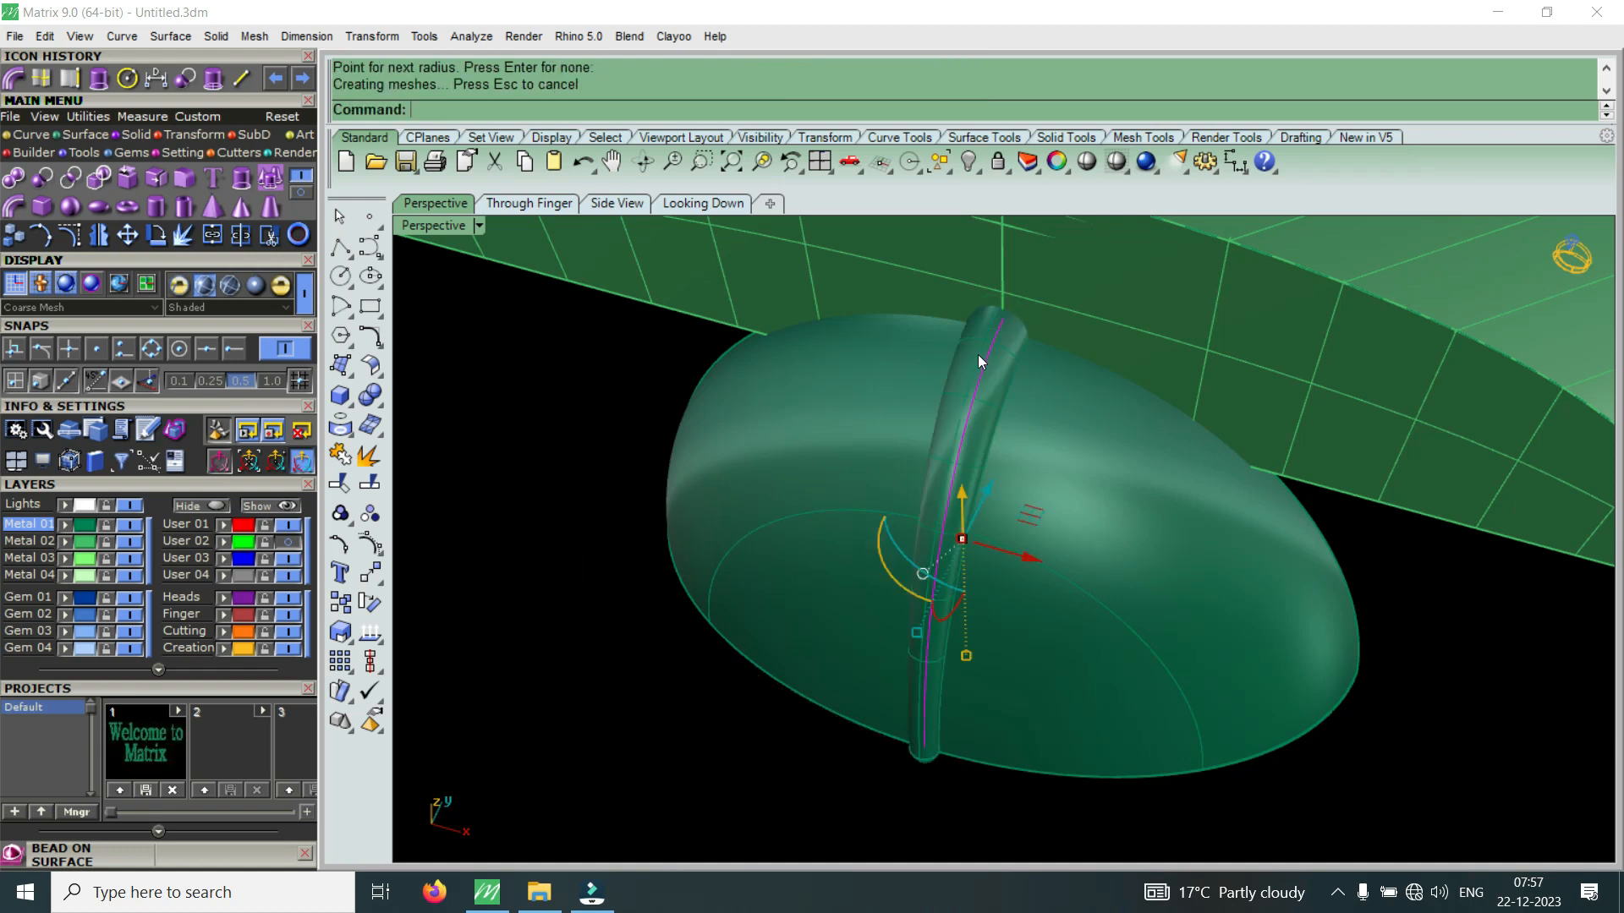
Select the tapered pipe, show all four views, and begin a polar array with the Center snap enabled
click(981, 357)
scroll(1011, 363, down, 3)
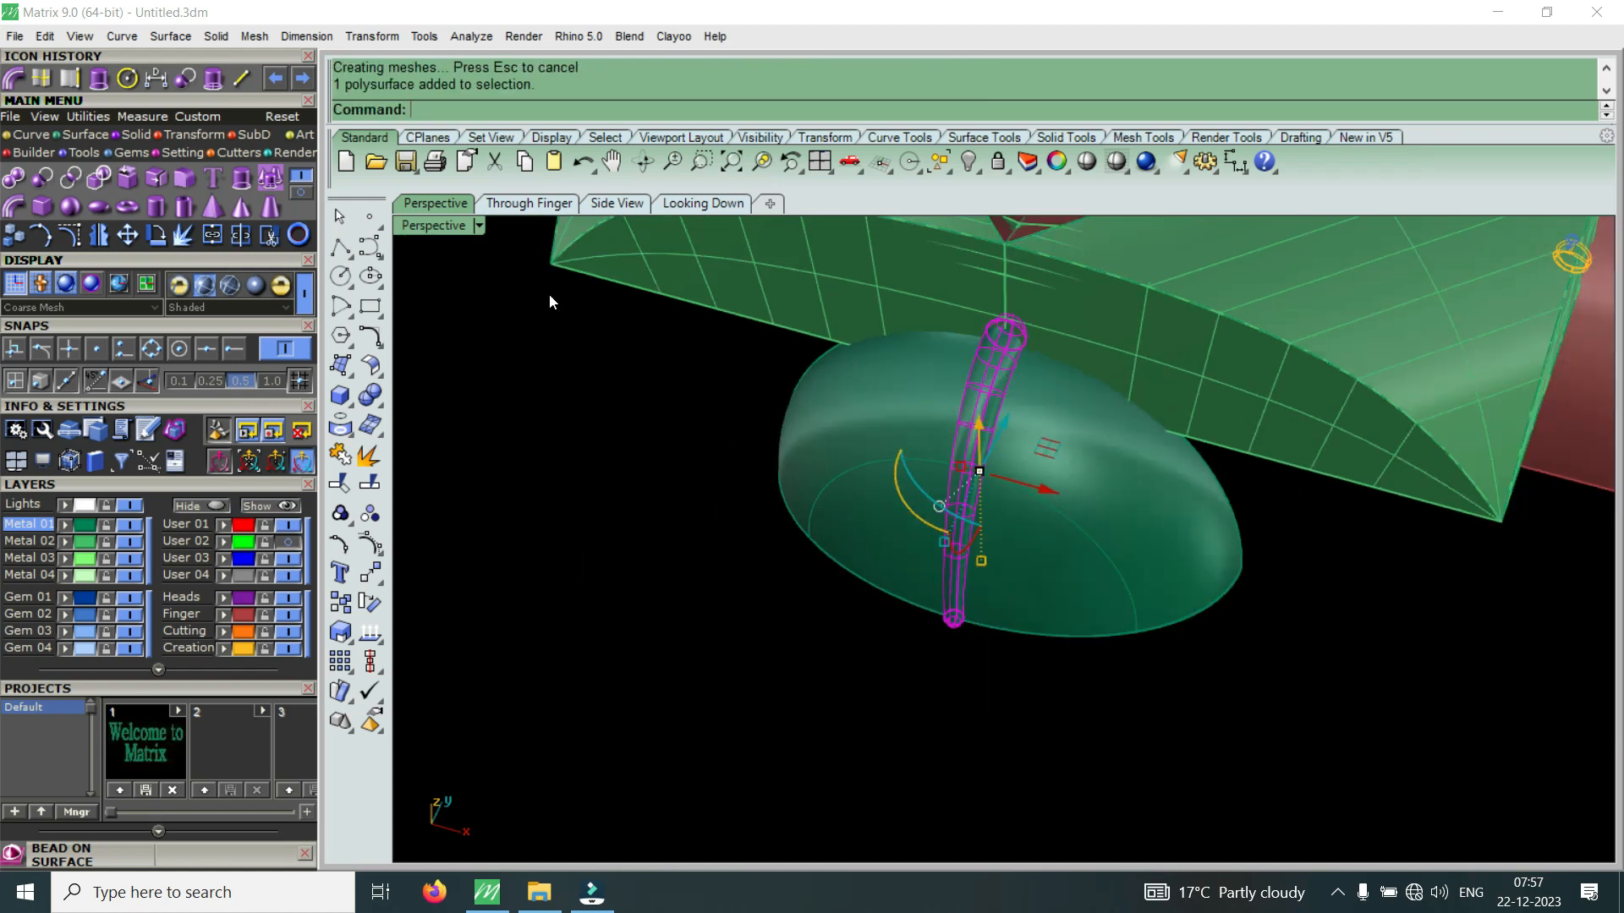
double_click(443, 232)
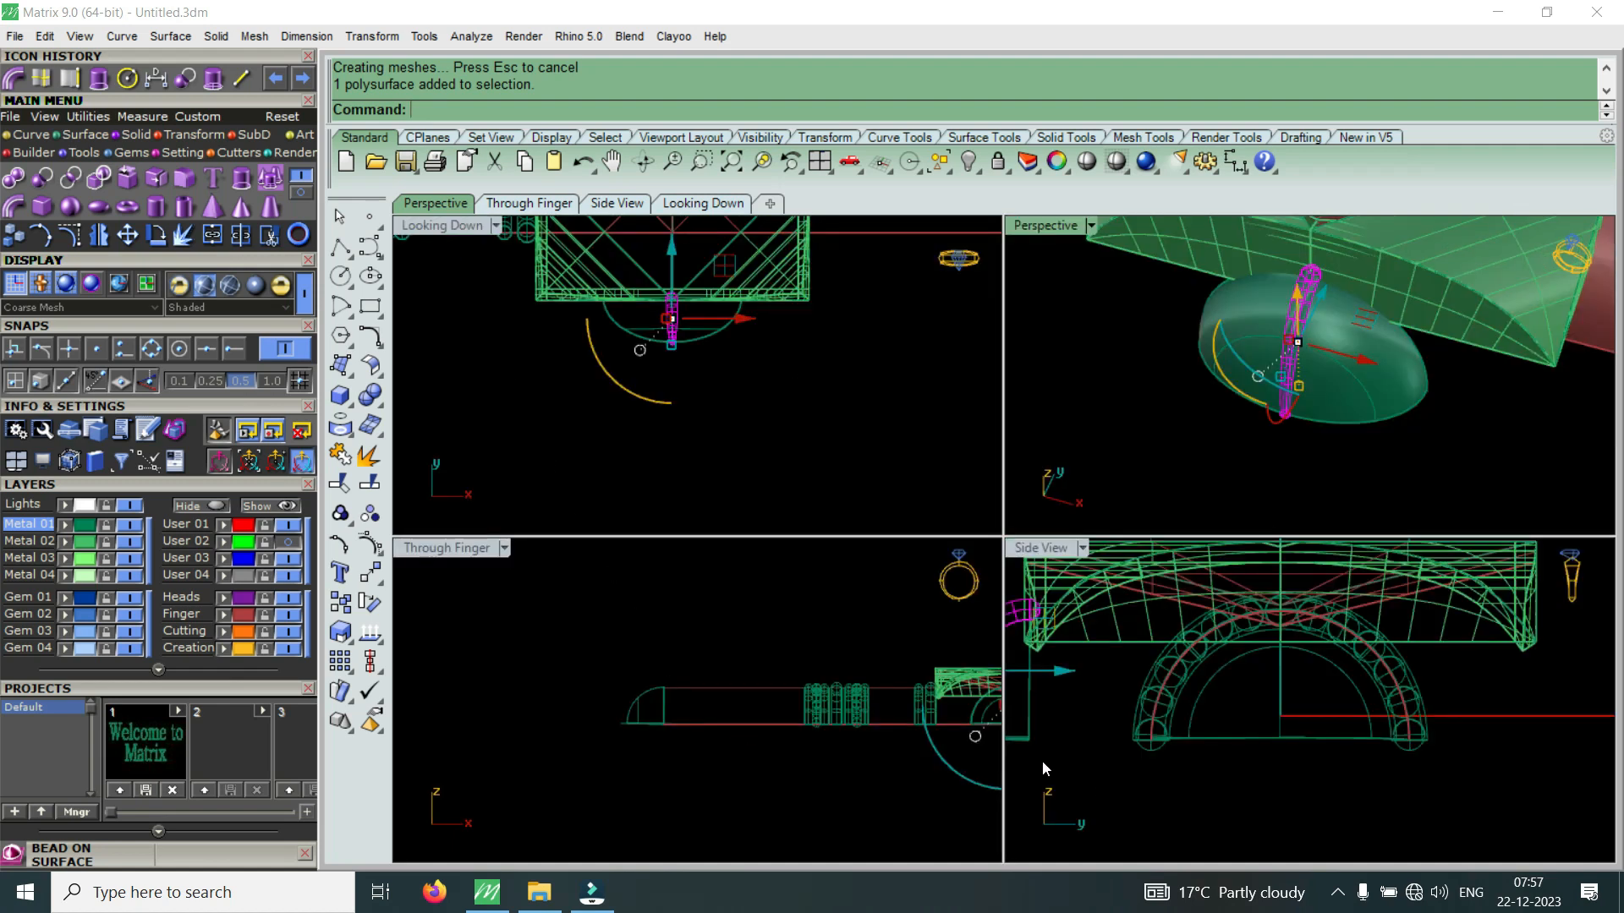
scroll(1170, 759, down, 5)
scroll(902, 736, up, 10)
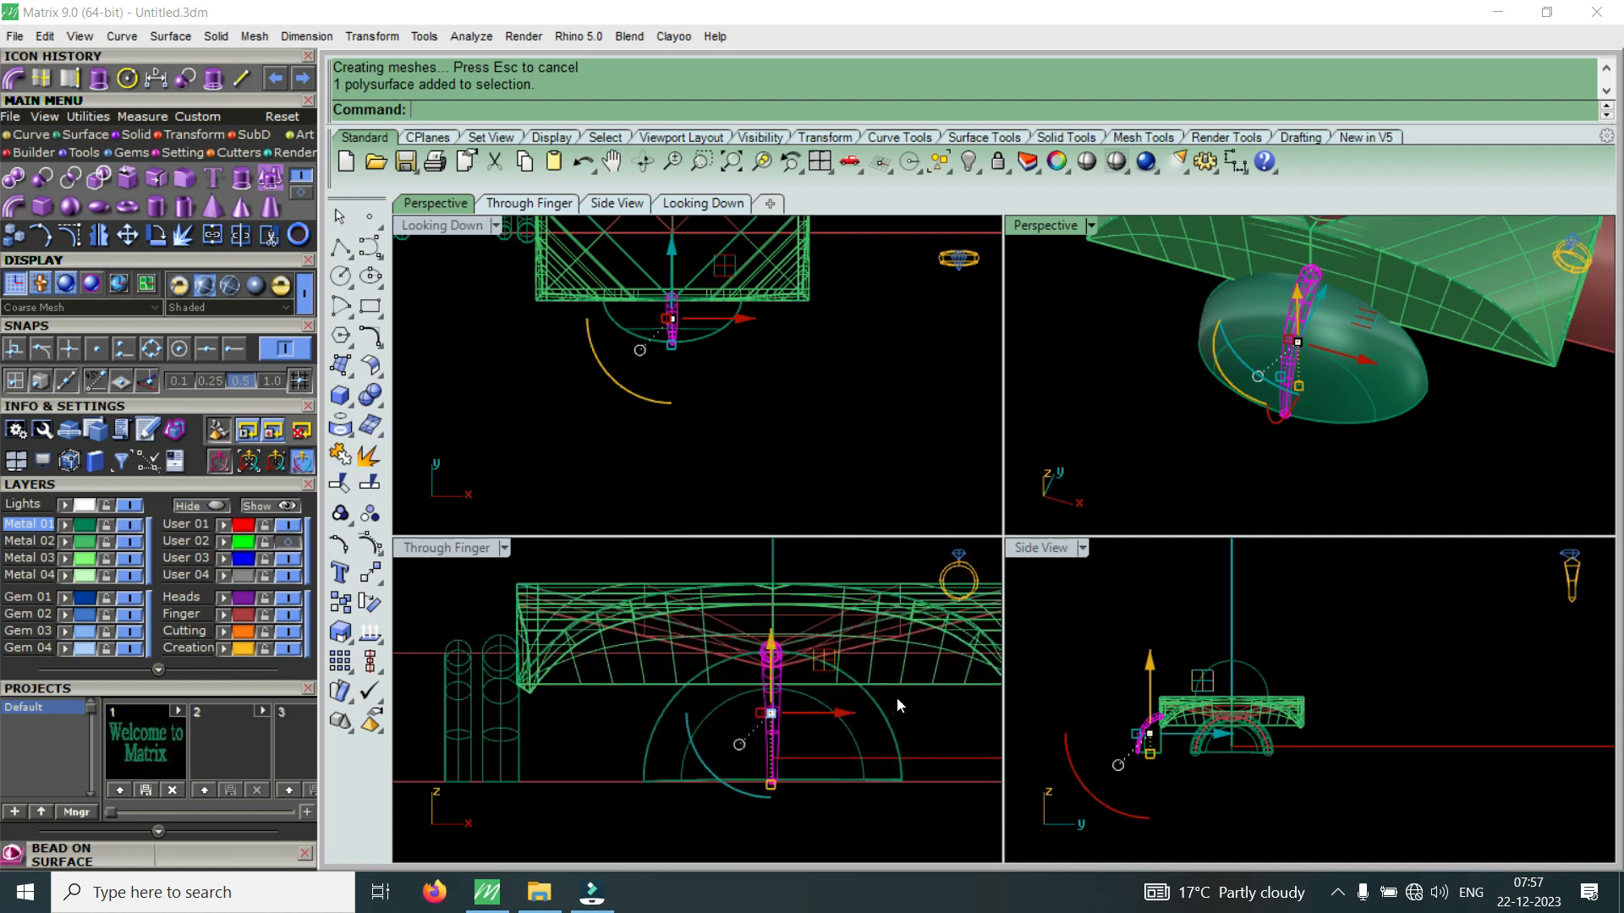
click(177, 135)
click(241, 177)
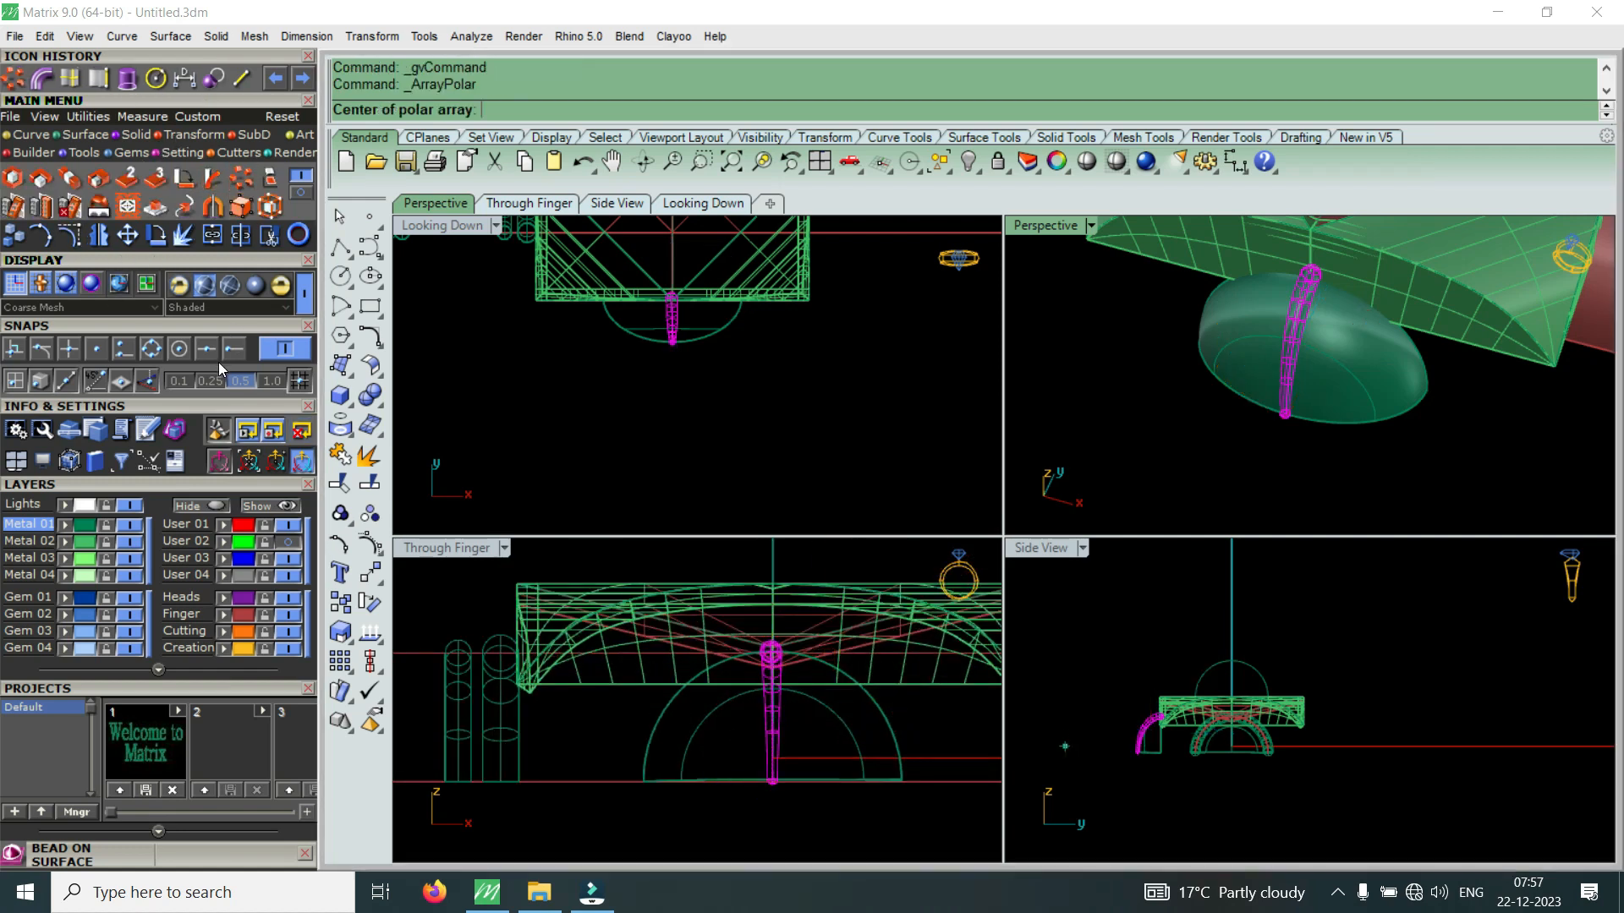
click(180, 348)
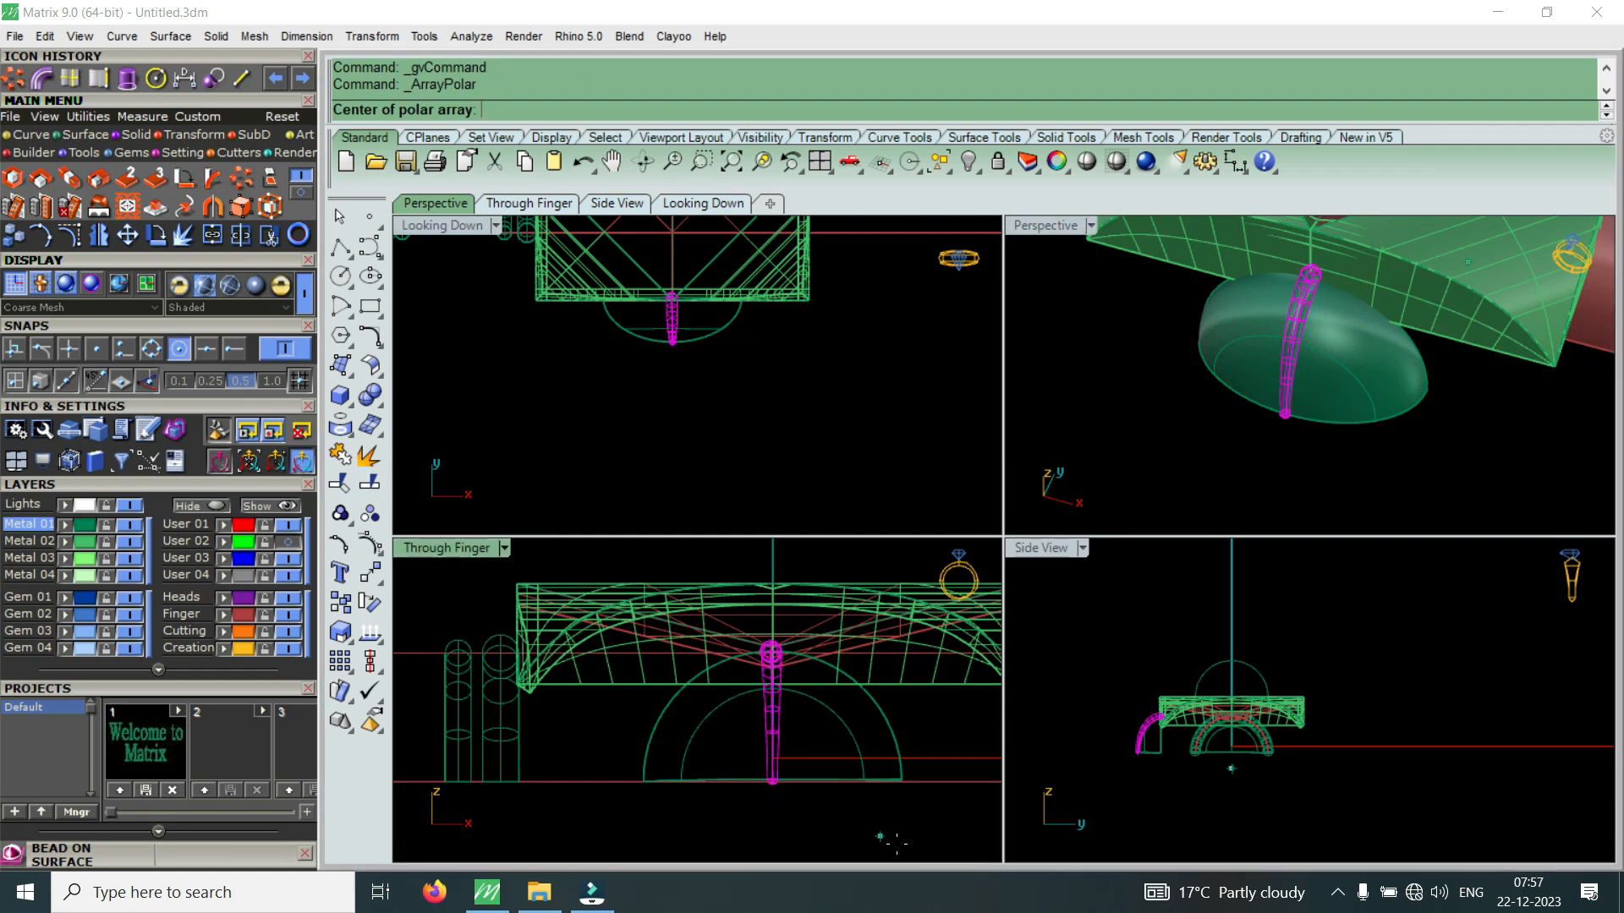
scroll(774, 781, up, 2)
scroll(777, 785, up, 3)
click(770, 774)
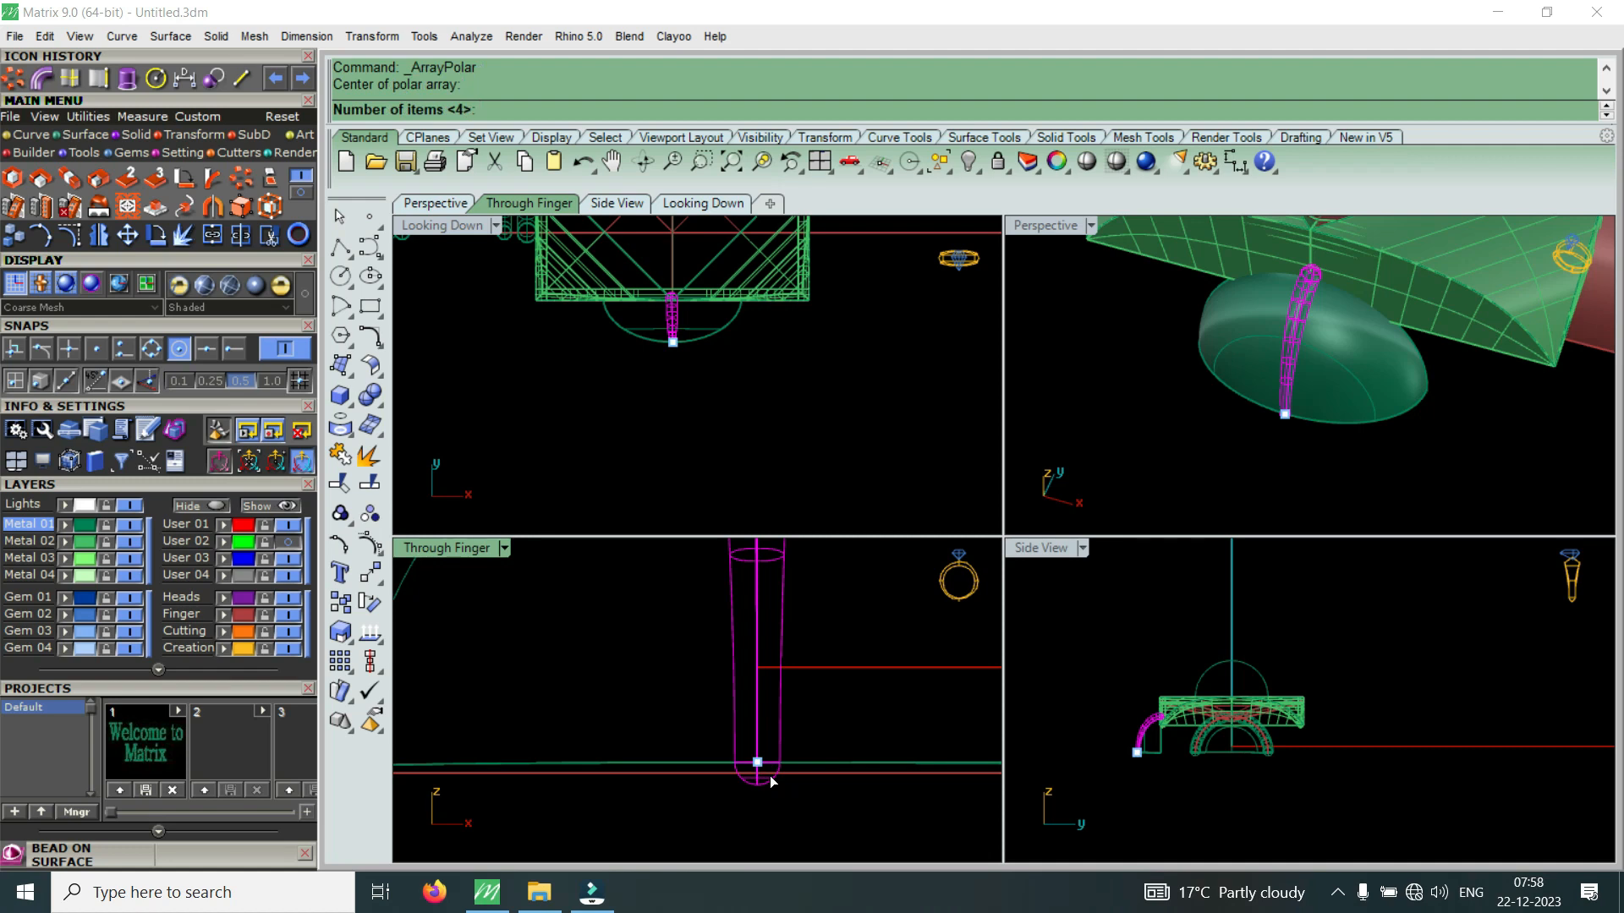
text(14)
key(Return)
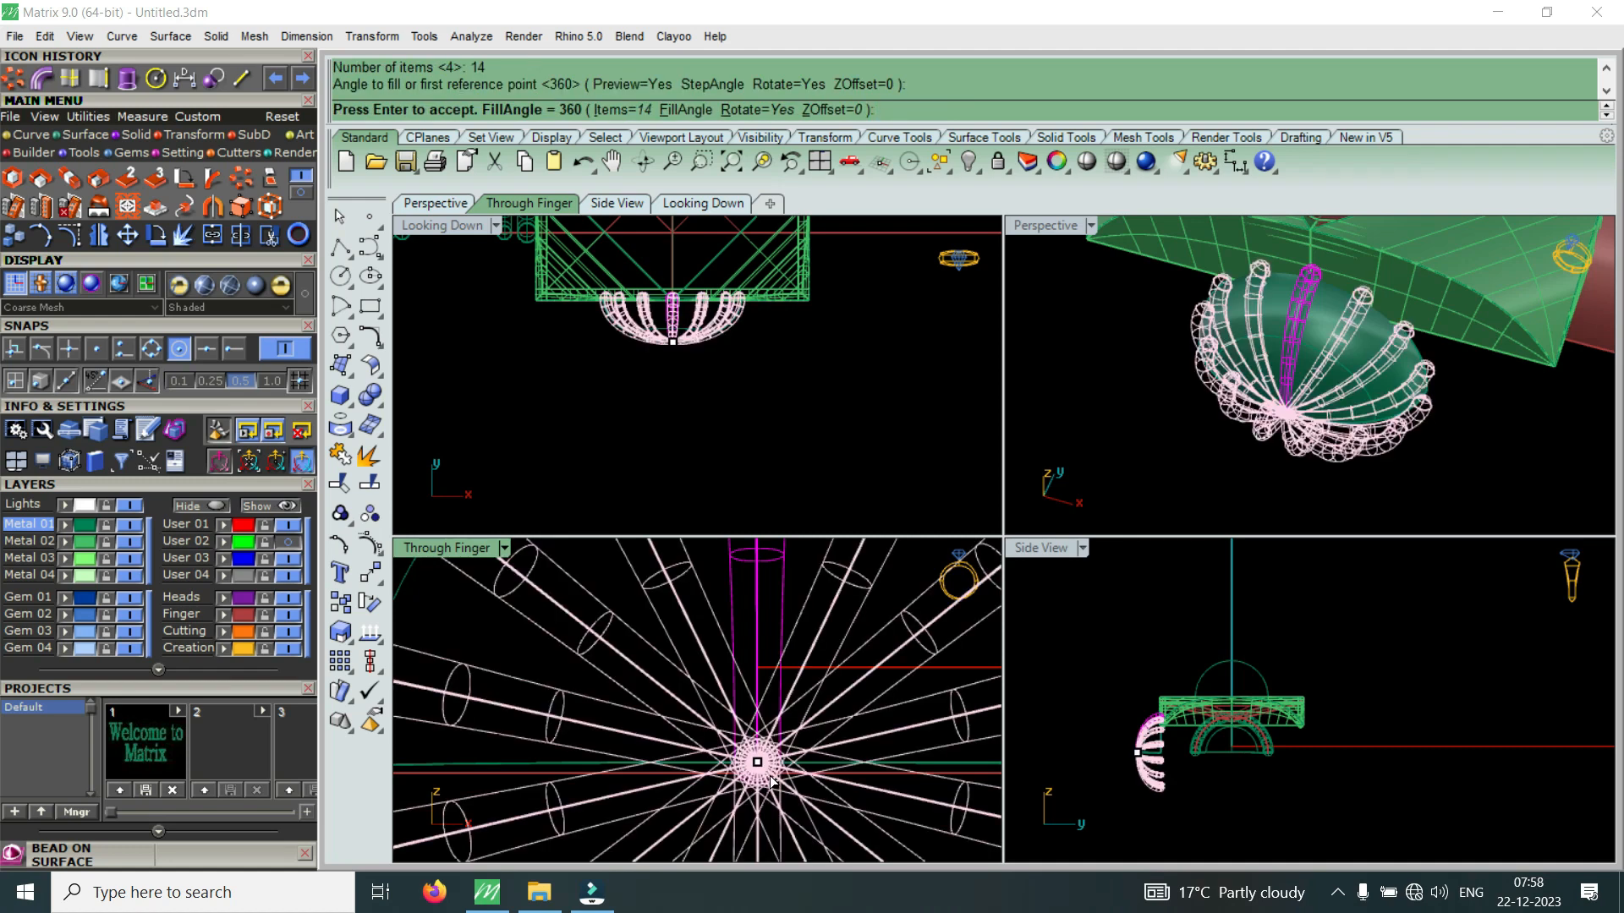
key(Escape)
Try a 20-item polar array of the tapered pipe over 360 degrees about its narrow end in Through Finger, then undo it
right_click(770, 775)
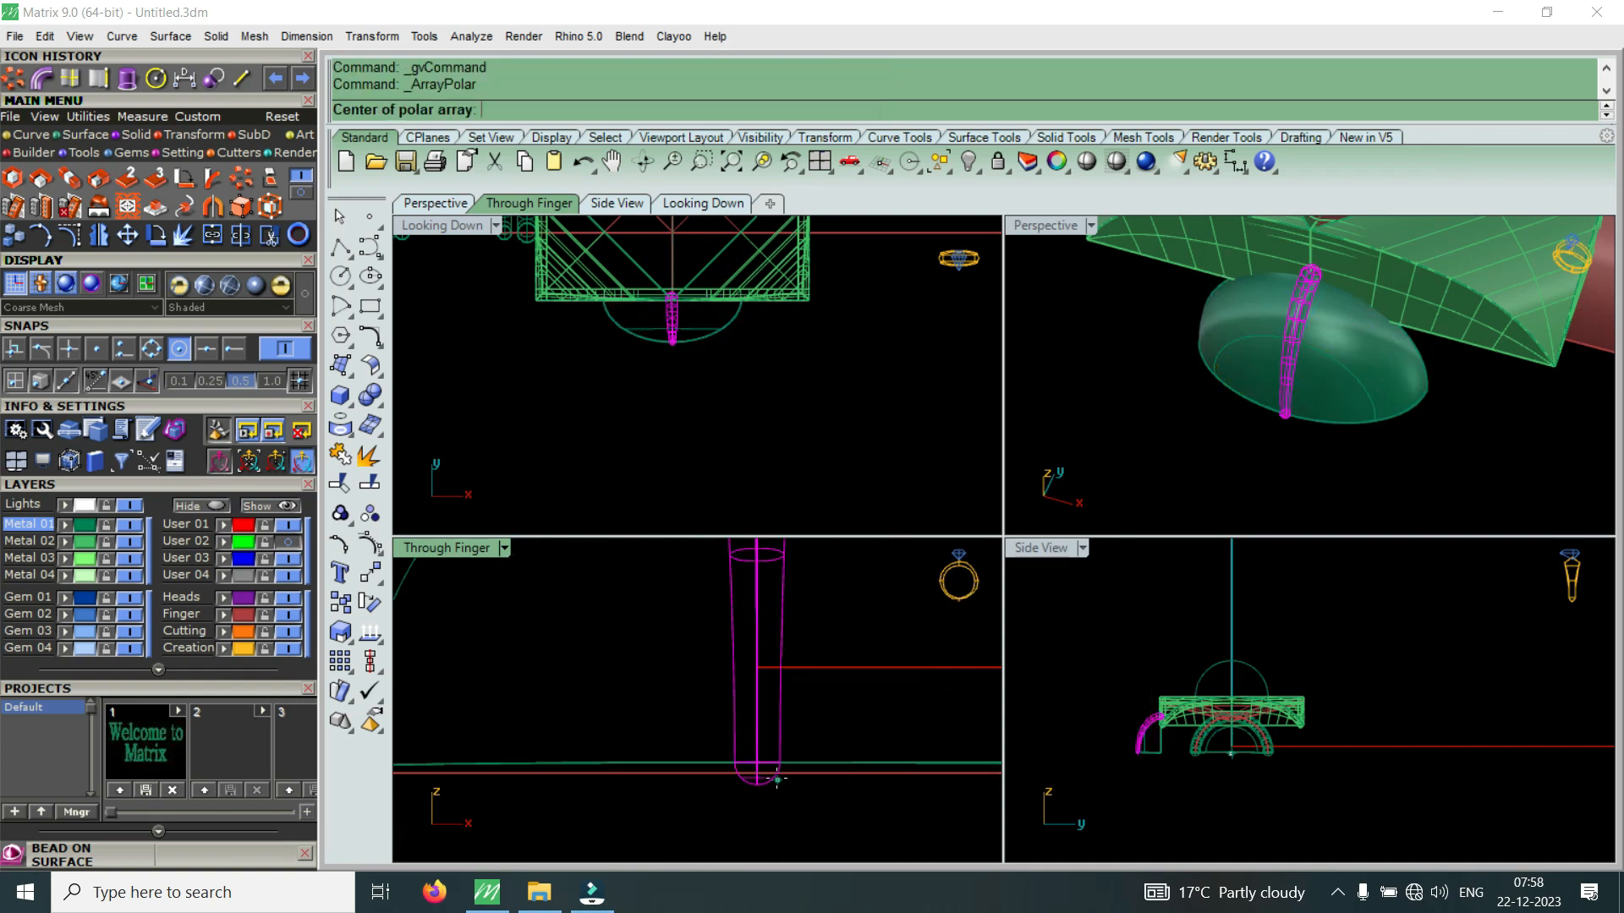
click(759, 768)
text(20)
key(Return)
key(Return)
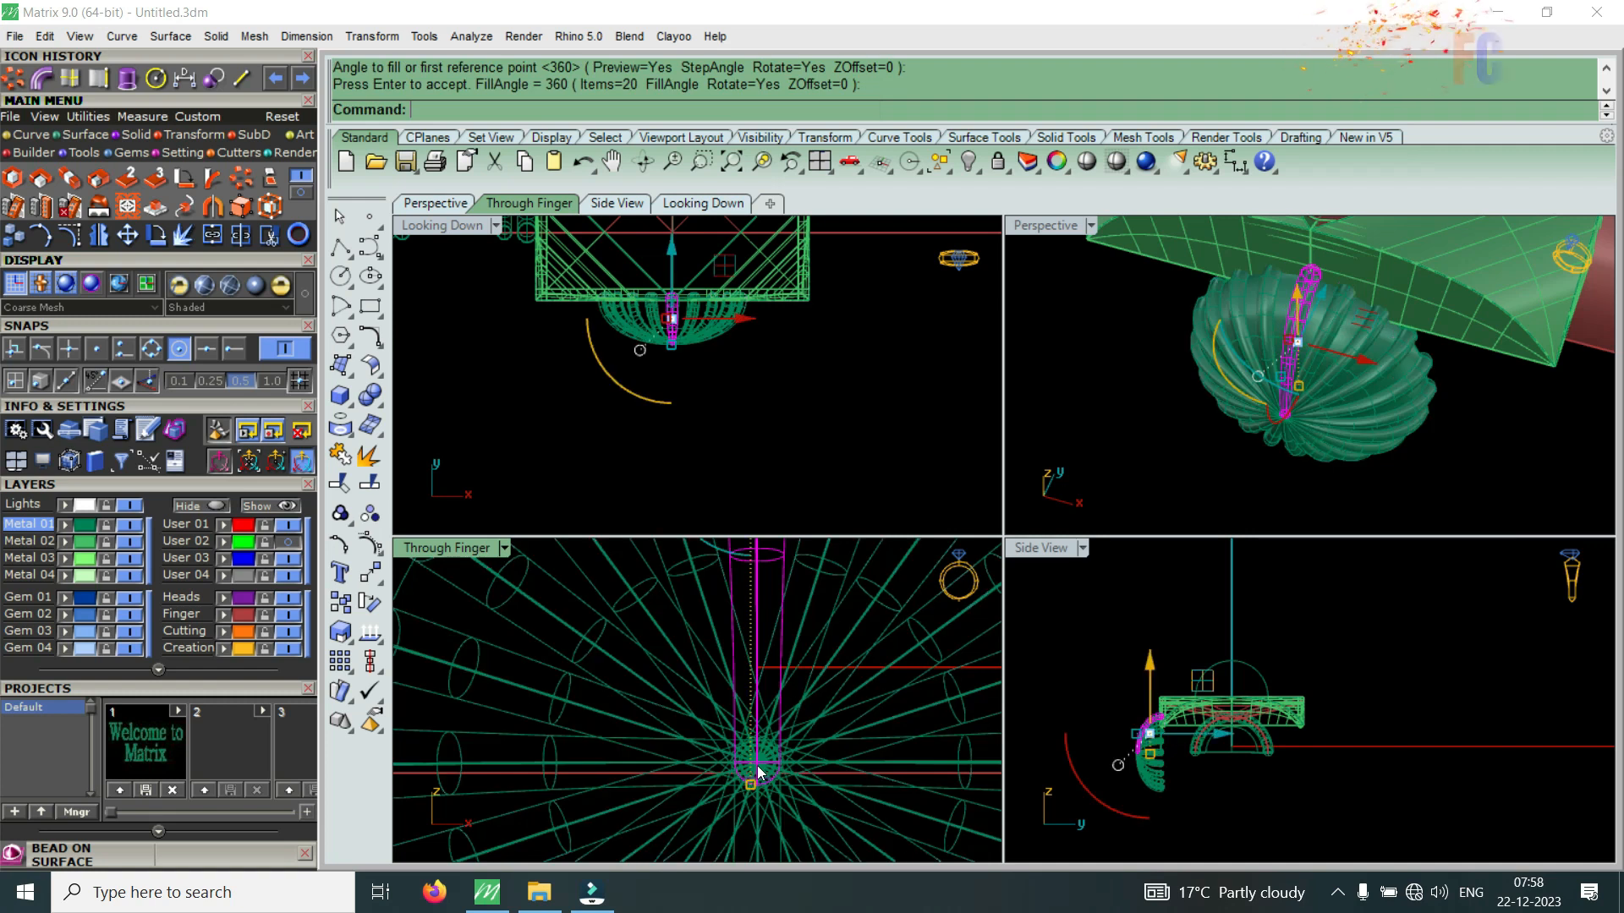
key(ctrl+z)
Polar-array the tapered pipe about the centre of its narrow end in the Through Finger view, with 26 items over 360 degrees
right_click(758, 765)
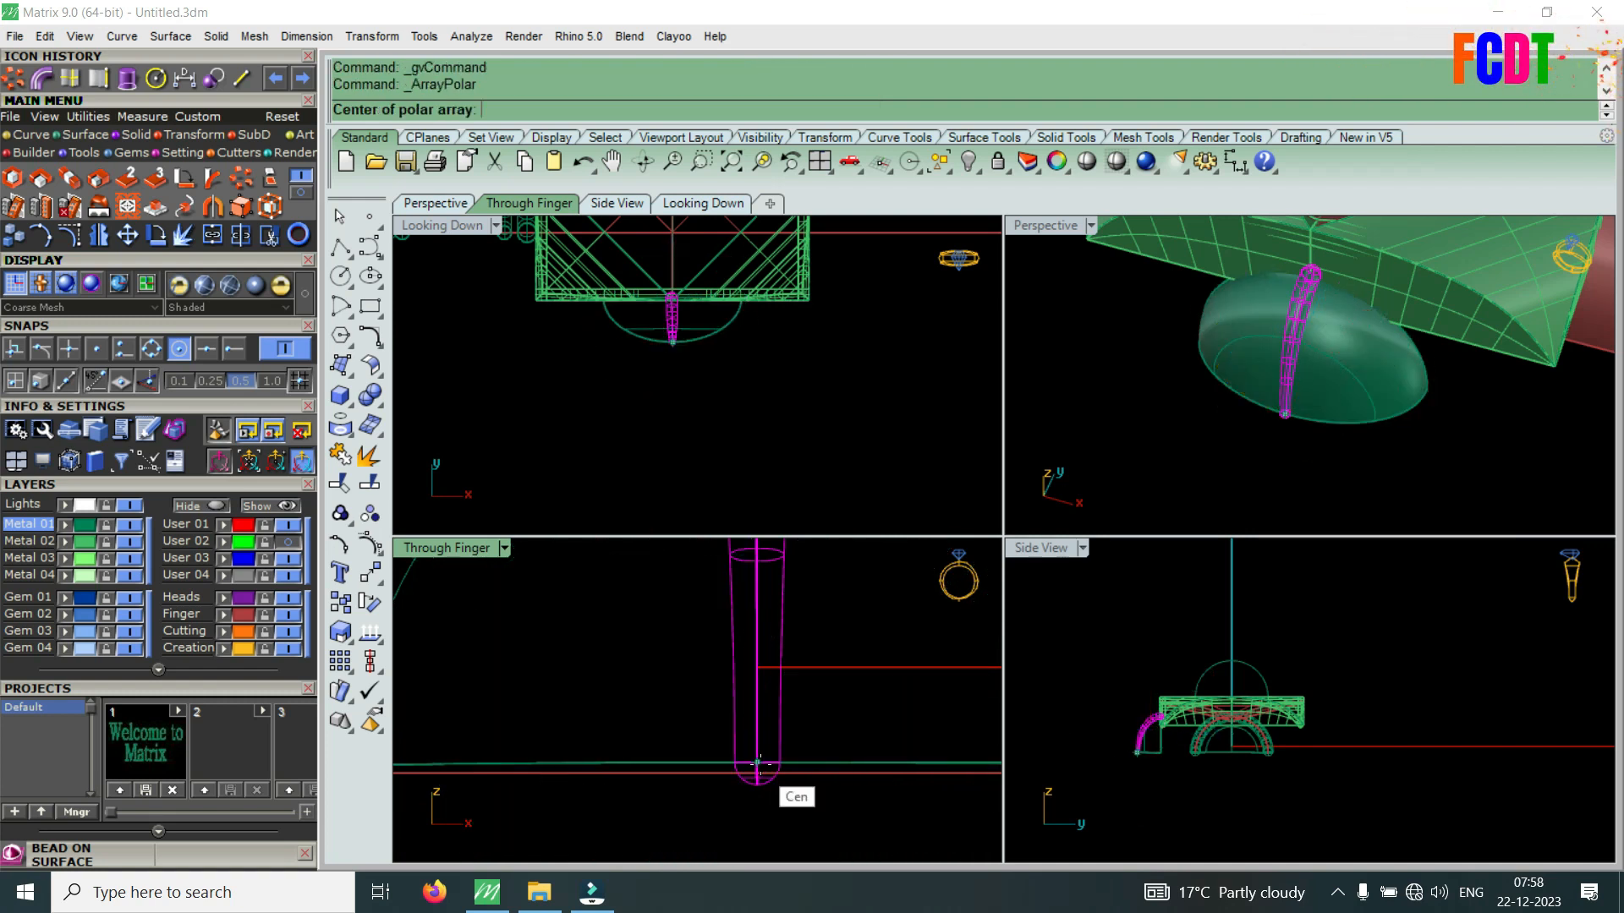
click(758, 765)
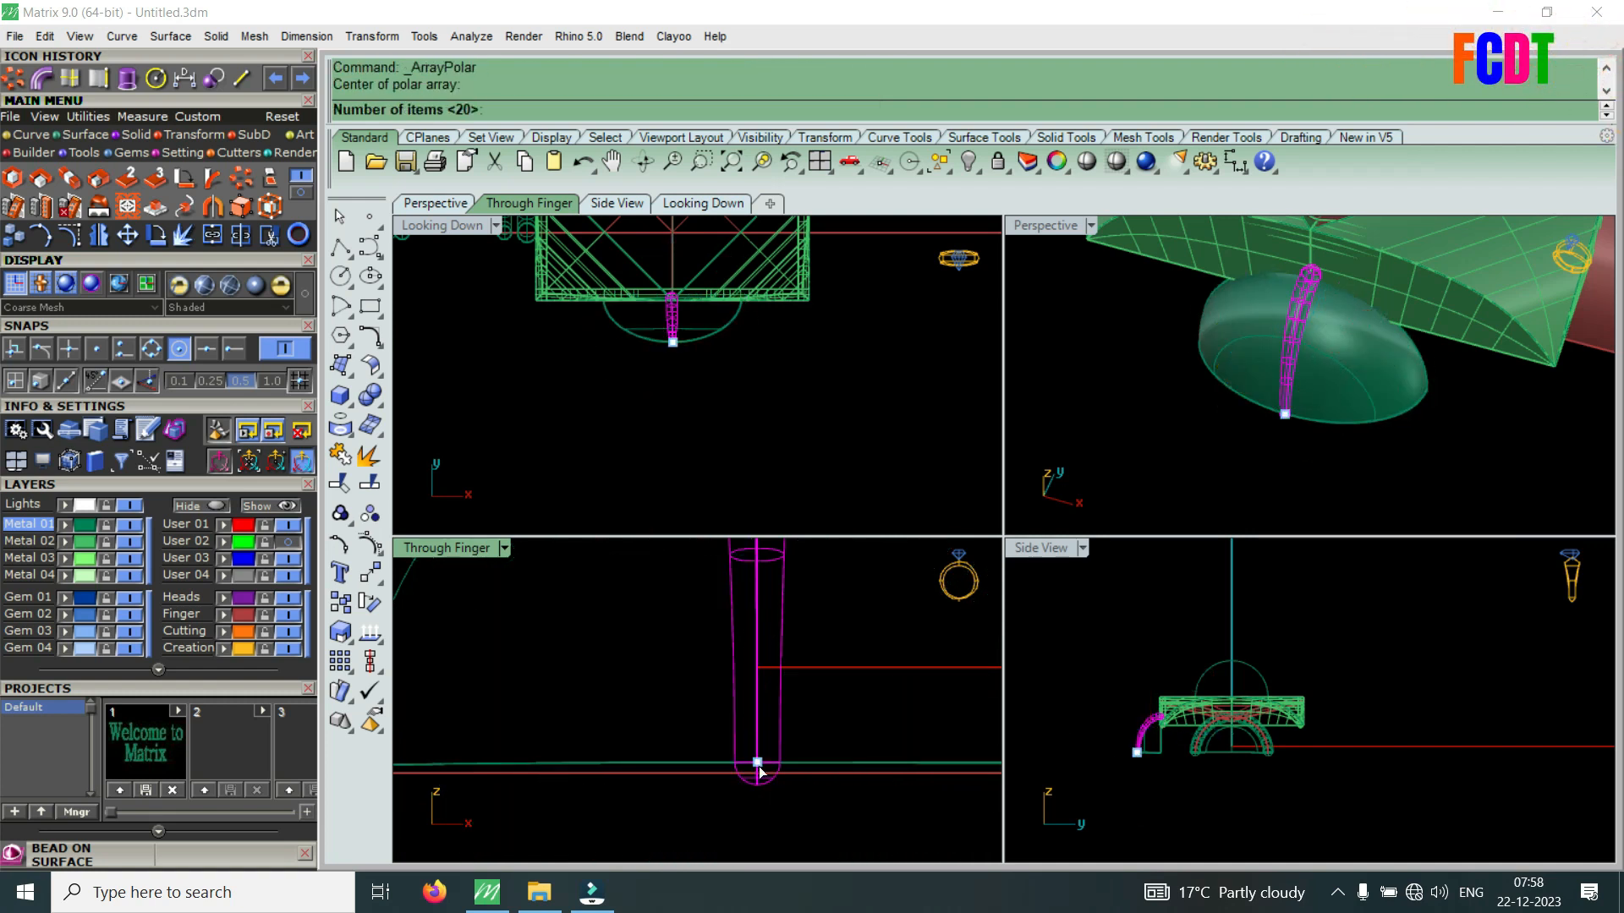
text(2)
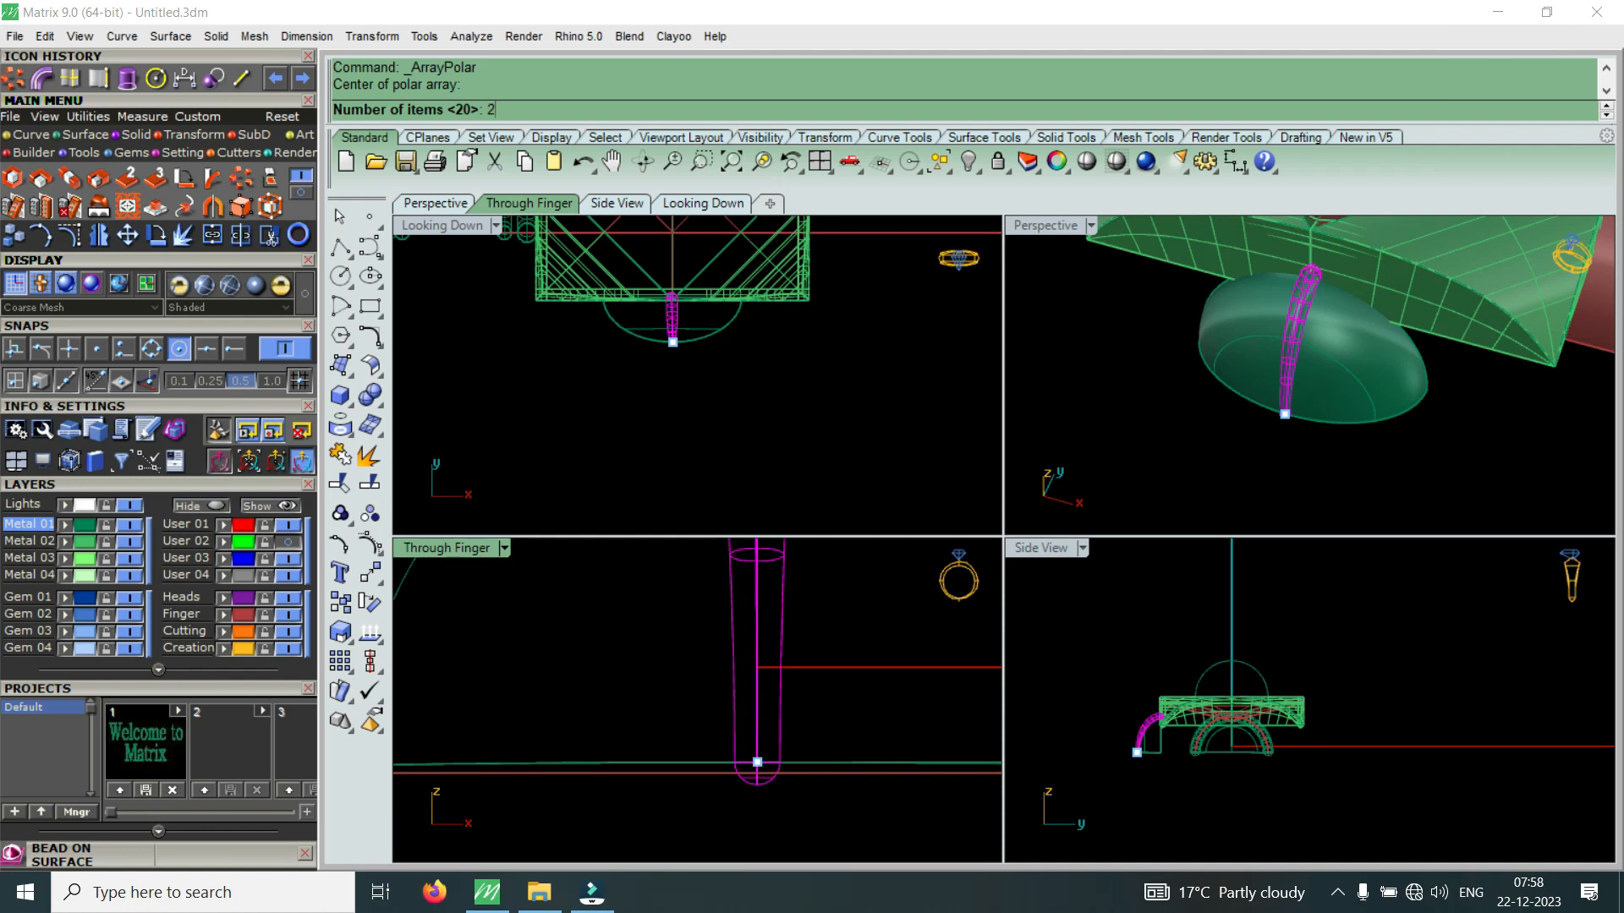
text(6)
key(Return)
key(Return)
key(Return)
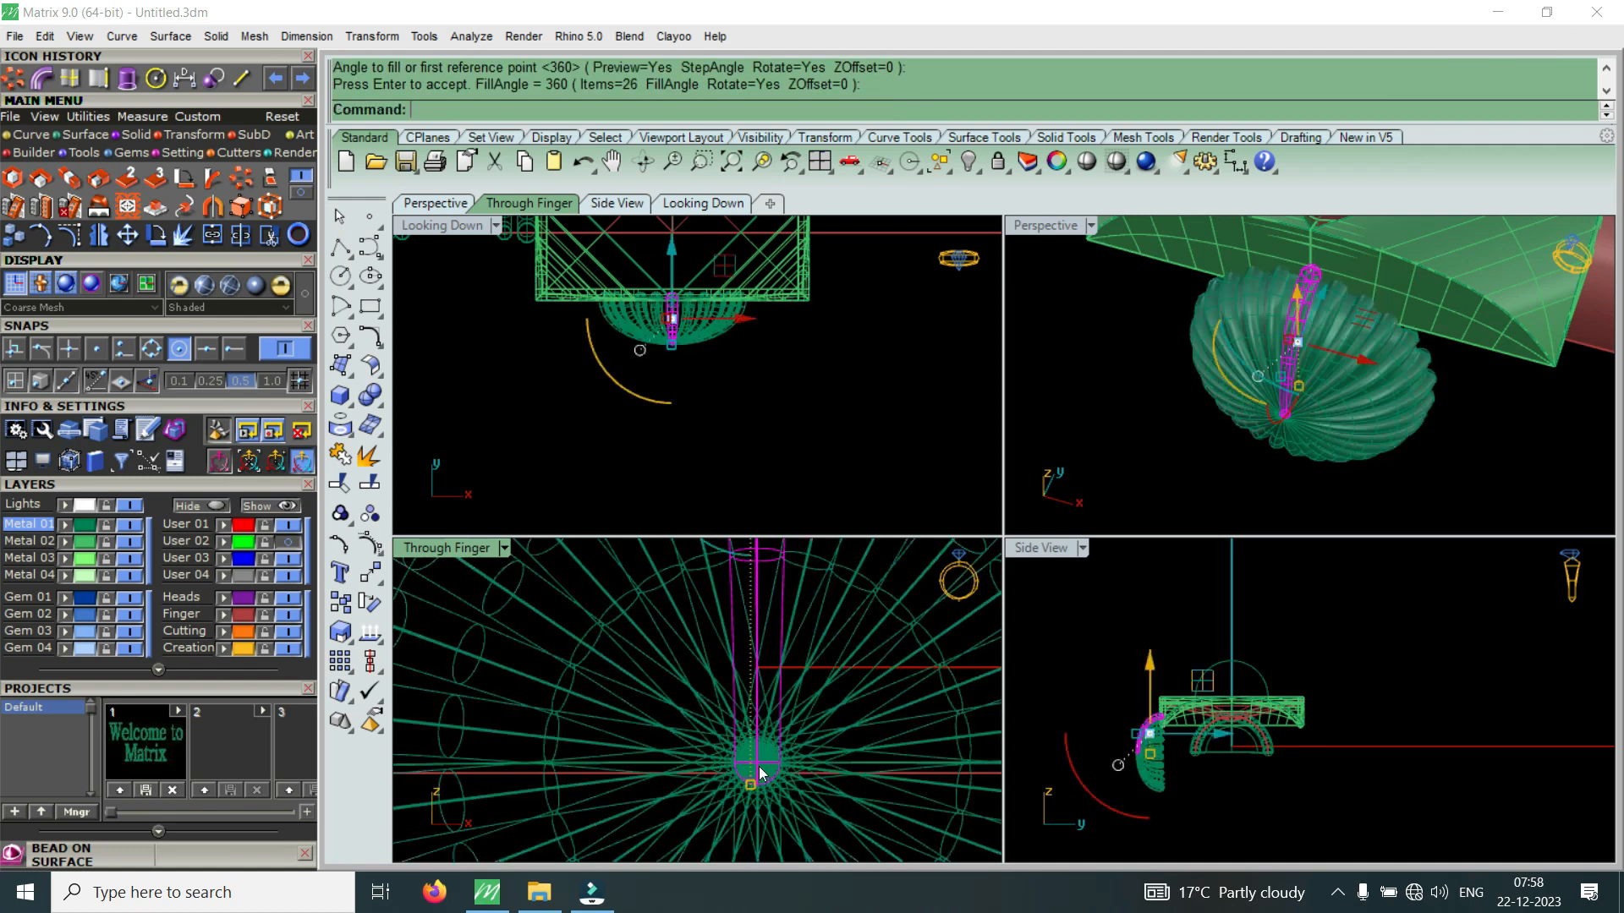
Delete the arrayed pipes in the lower half of the circle in the Through Finger view
scroll(763, 663, down, 5)
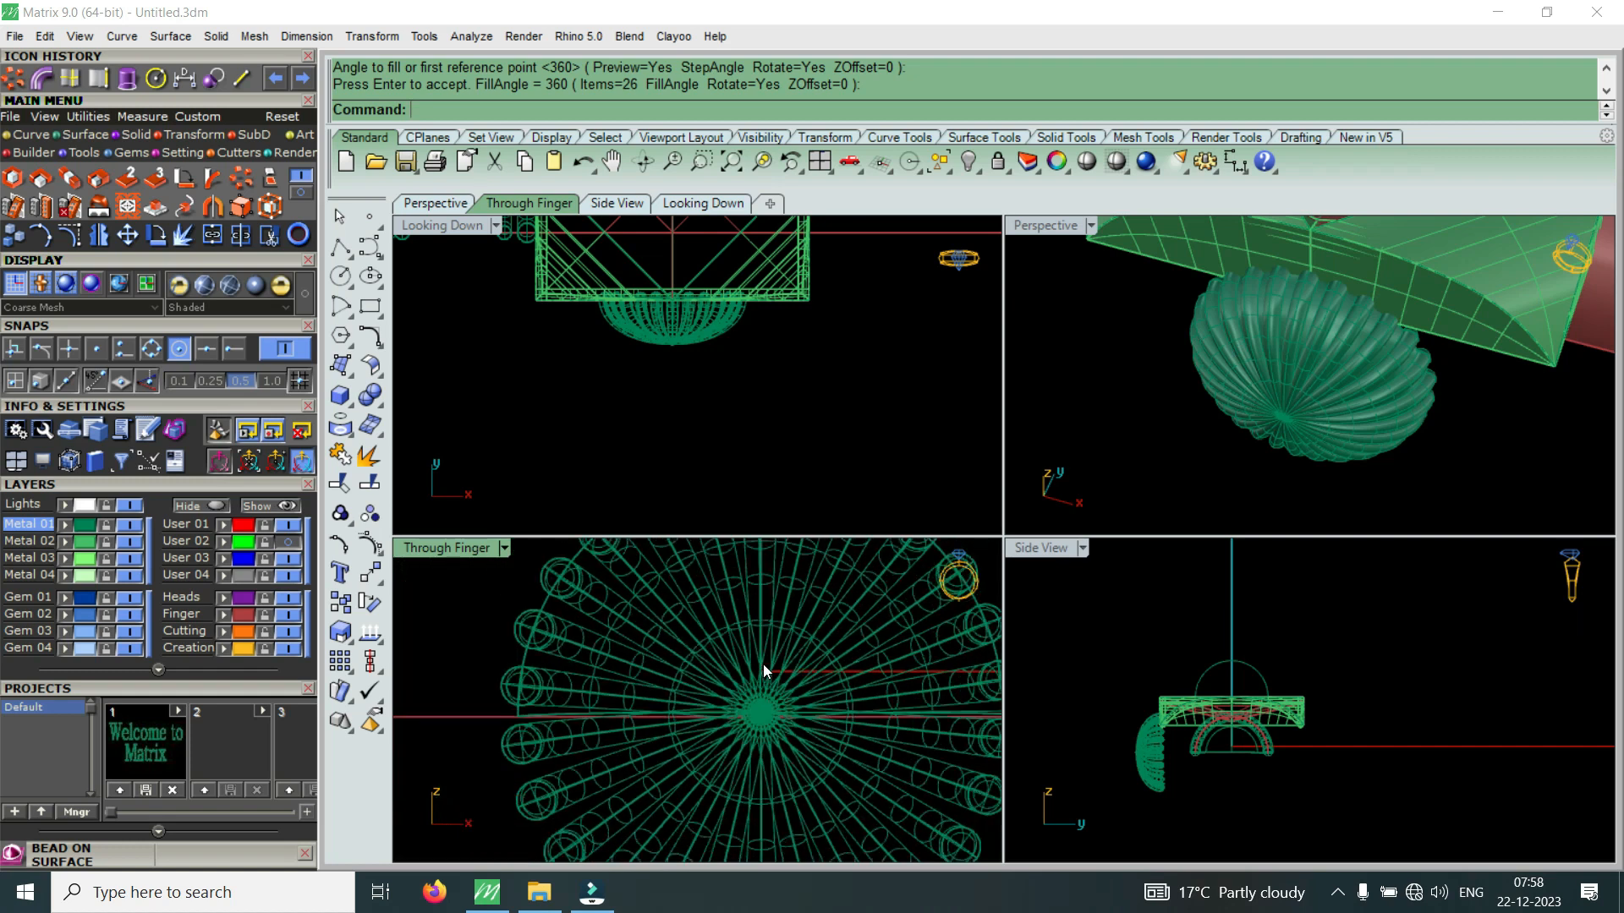
drag(890, 717, 669, 816)
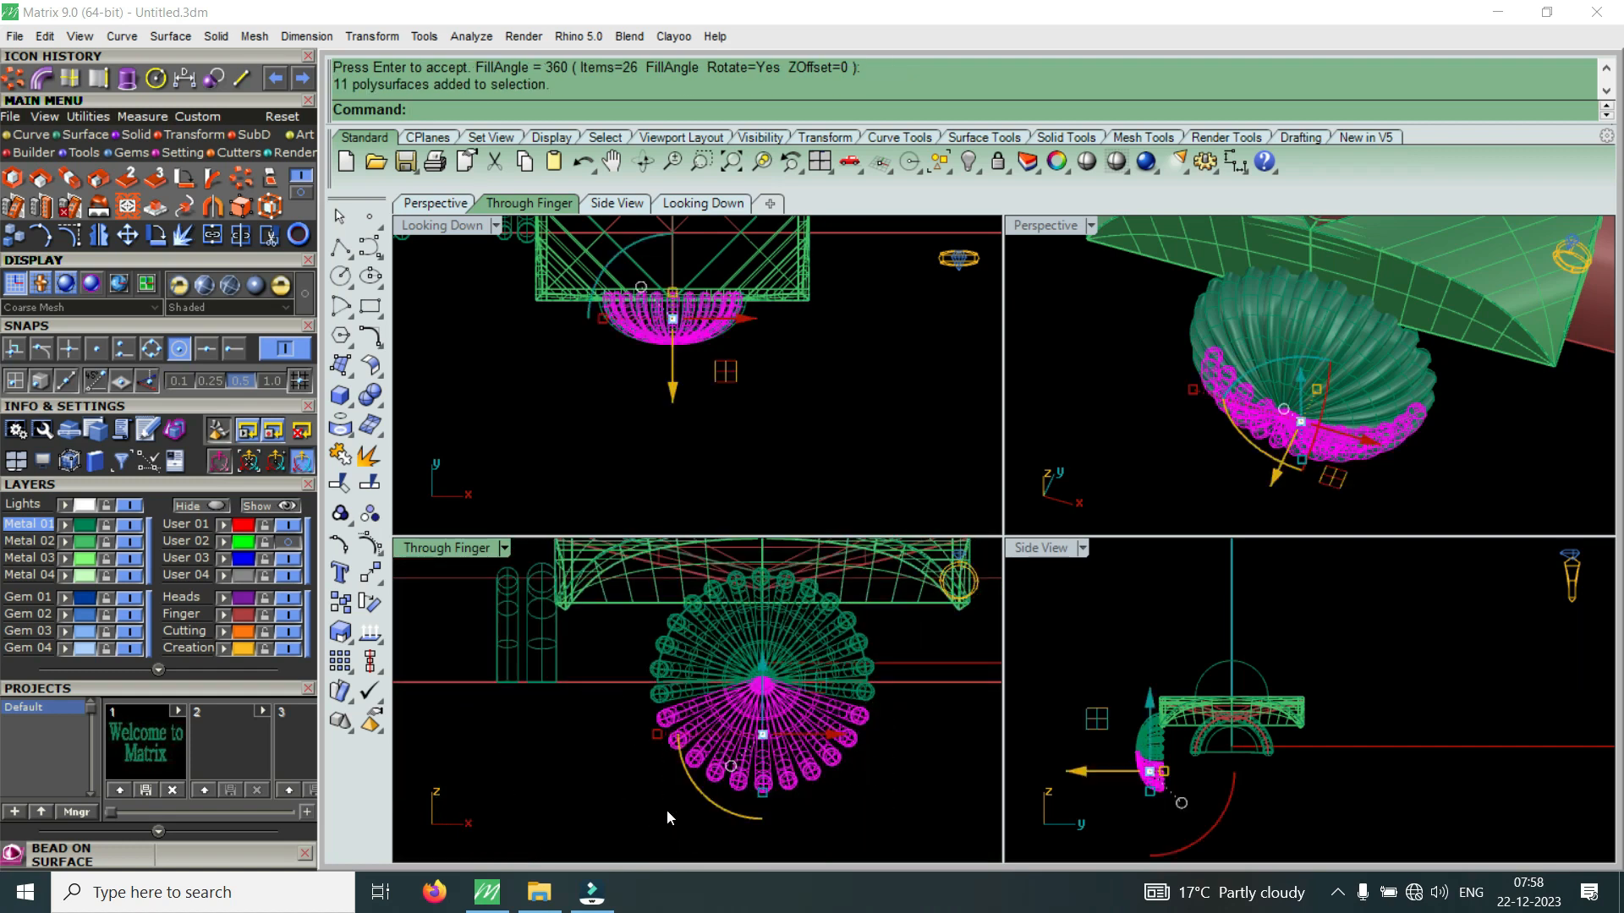
key(Delete)
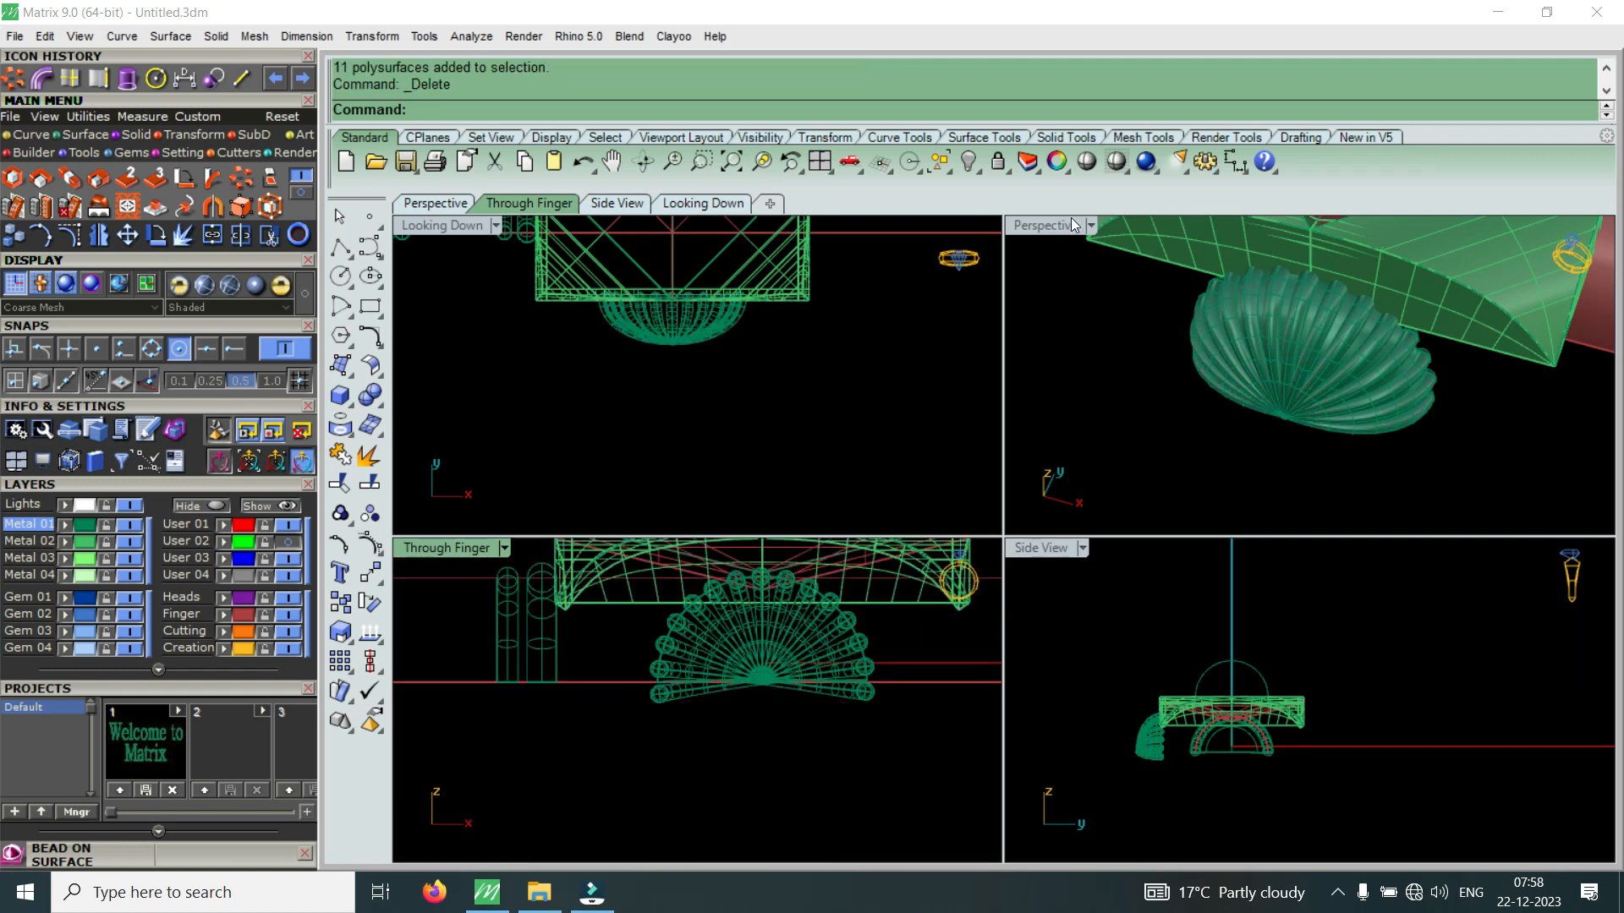
In a maximized Perspective view, assign the dome surface beneath the pipes to the Metal 02 layer
double_click(1040, 225)
scroll(1018, 361, up, 5)
click(1011, 402)
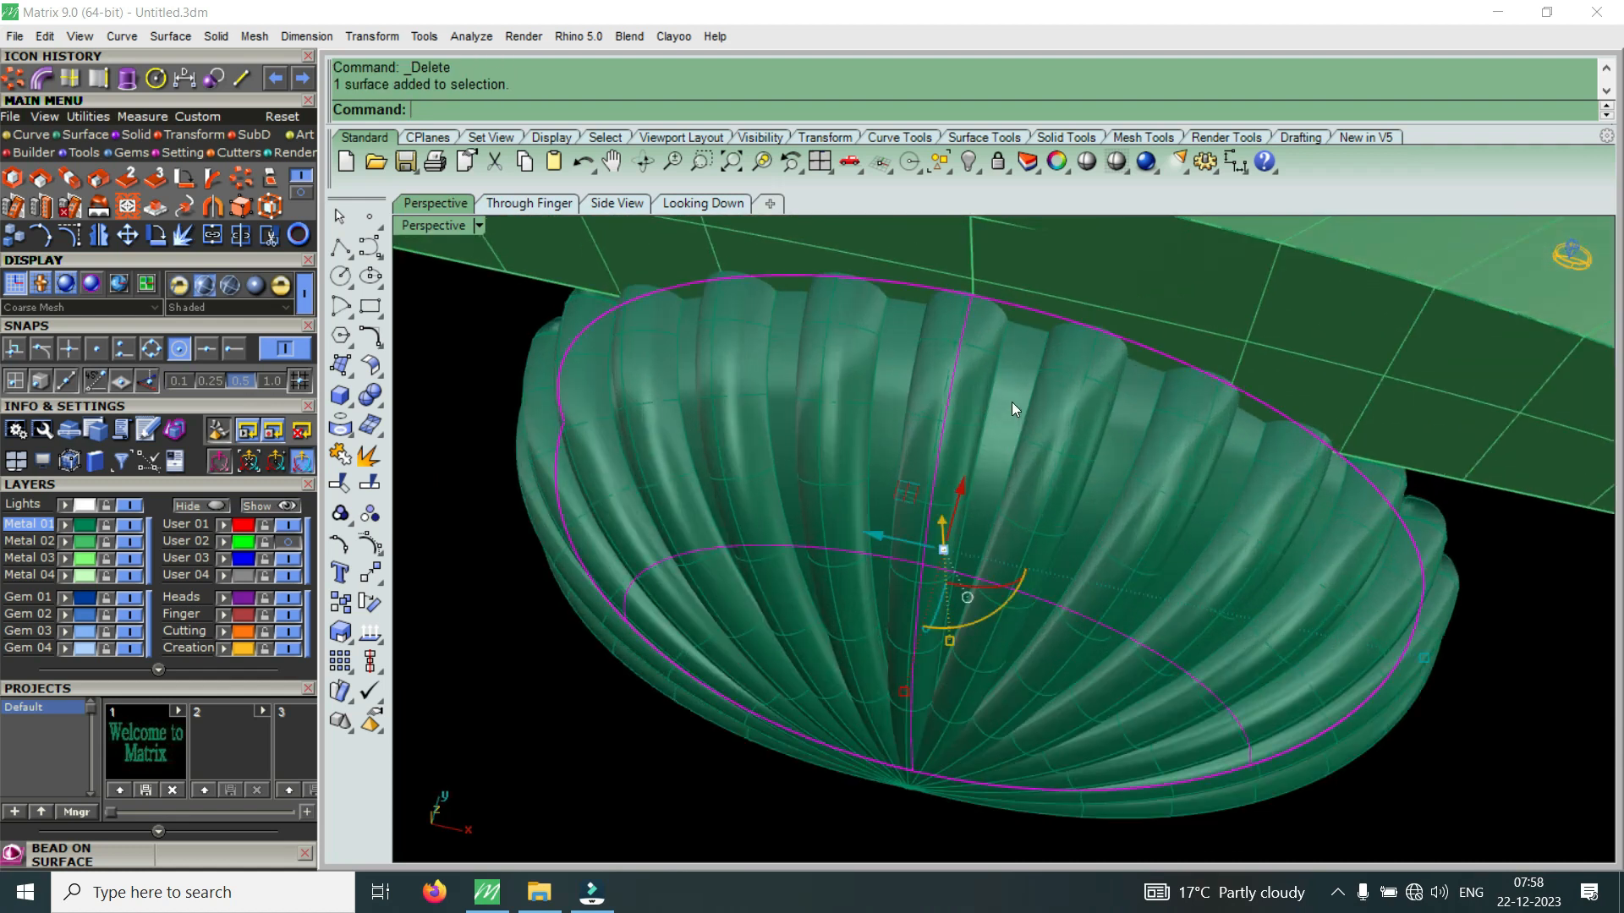
click(66, 543)
key(Escape)
Select the whole fluted cup below the square block and raise it slightly along the Z axis
scroll(928, 534, down, 9)
right_drag(930, 541, 987, 183)
scroll(986, 183, up, 1)
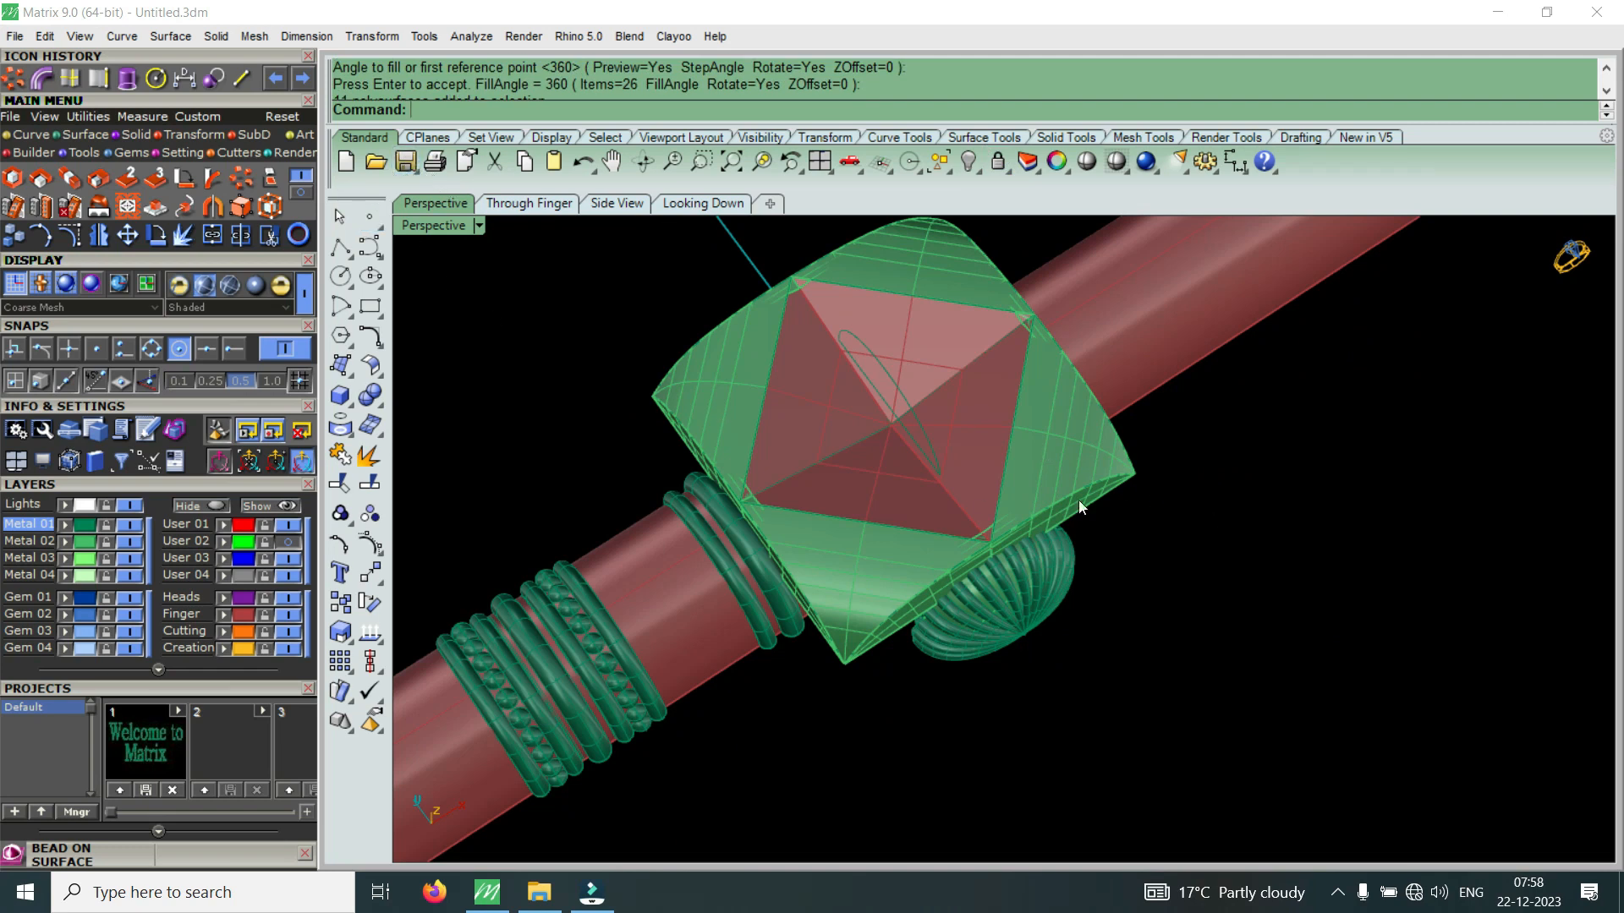
right_drag(1164, 606, 953, 566)
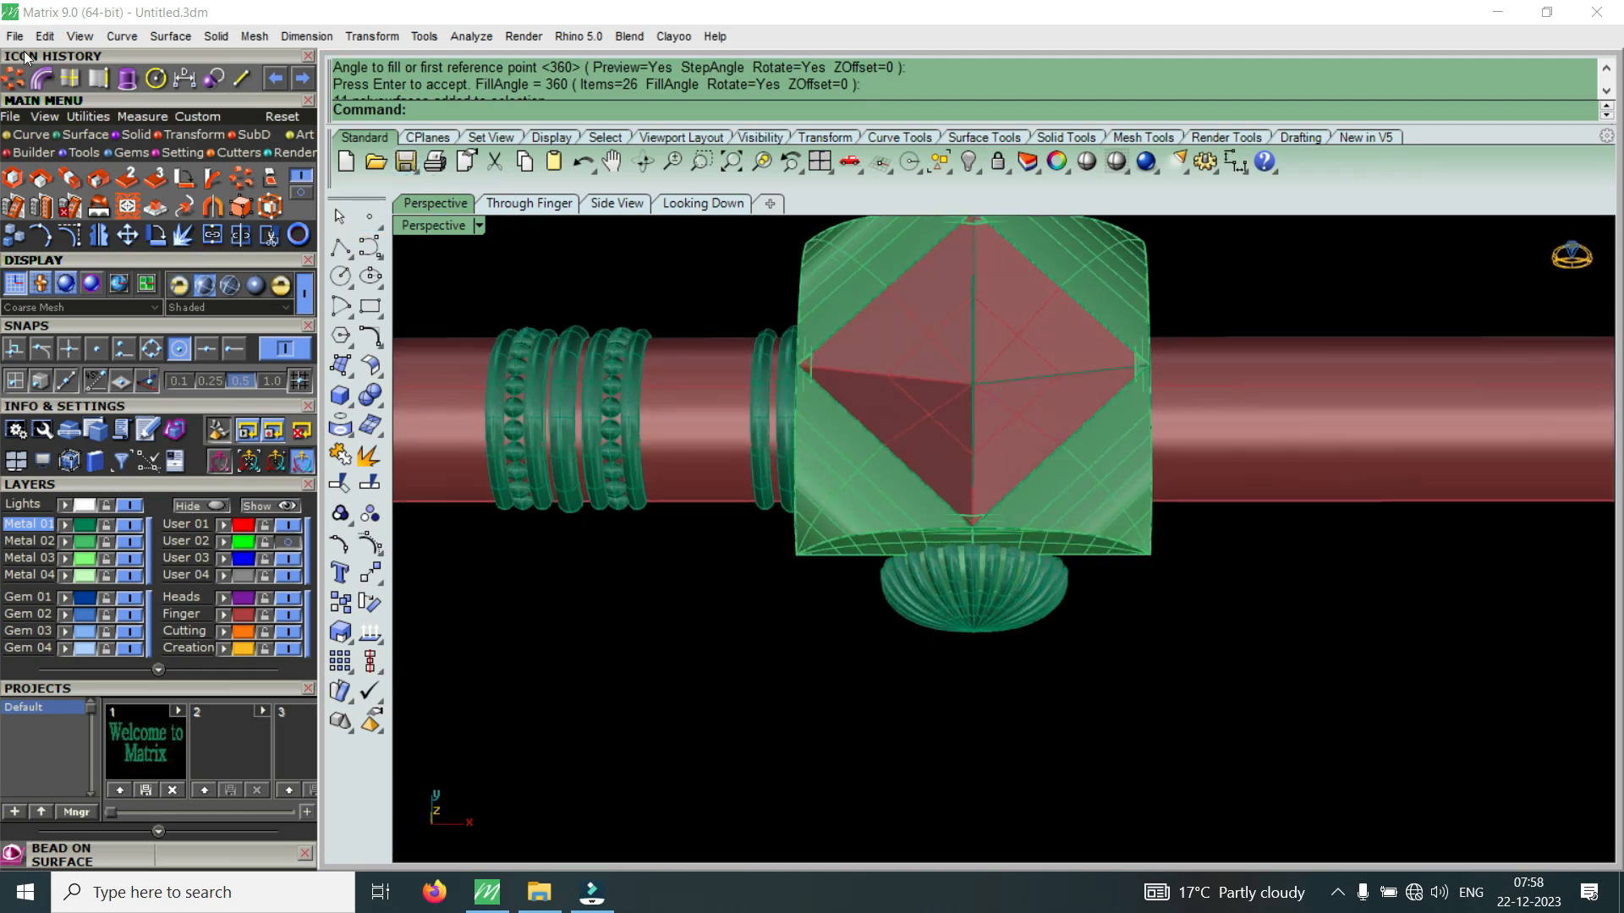
scroll(1015, 545, up, 6)
drag(832, 733, 1220, 510)
right_drag(1221, 511, 887, 471)
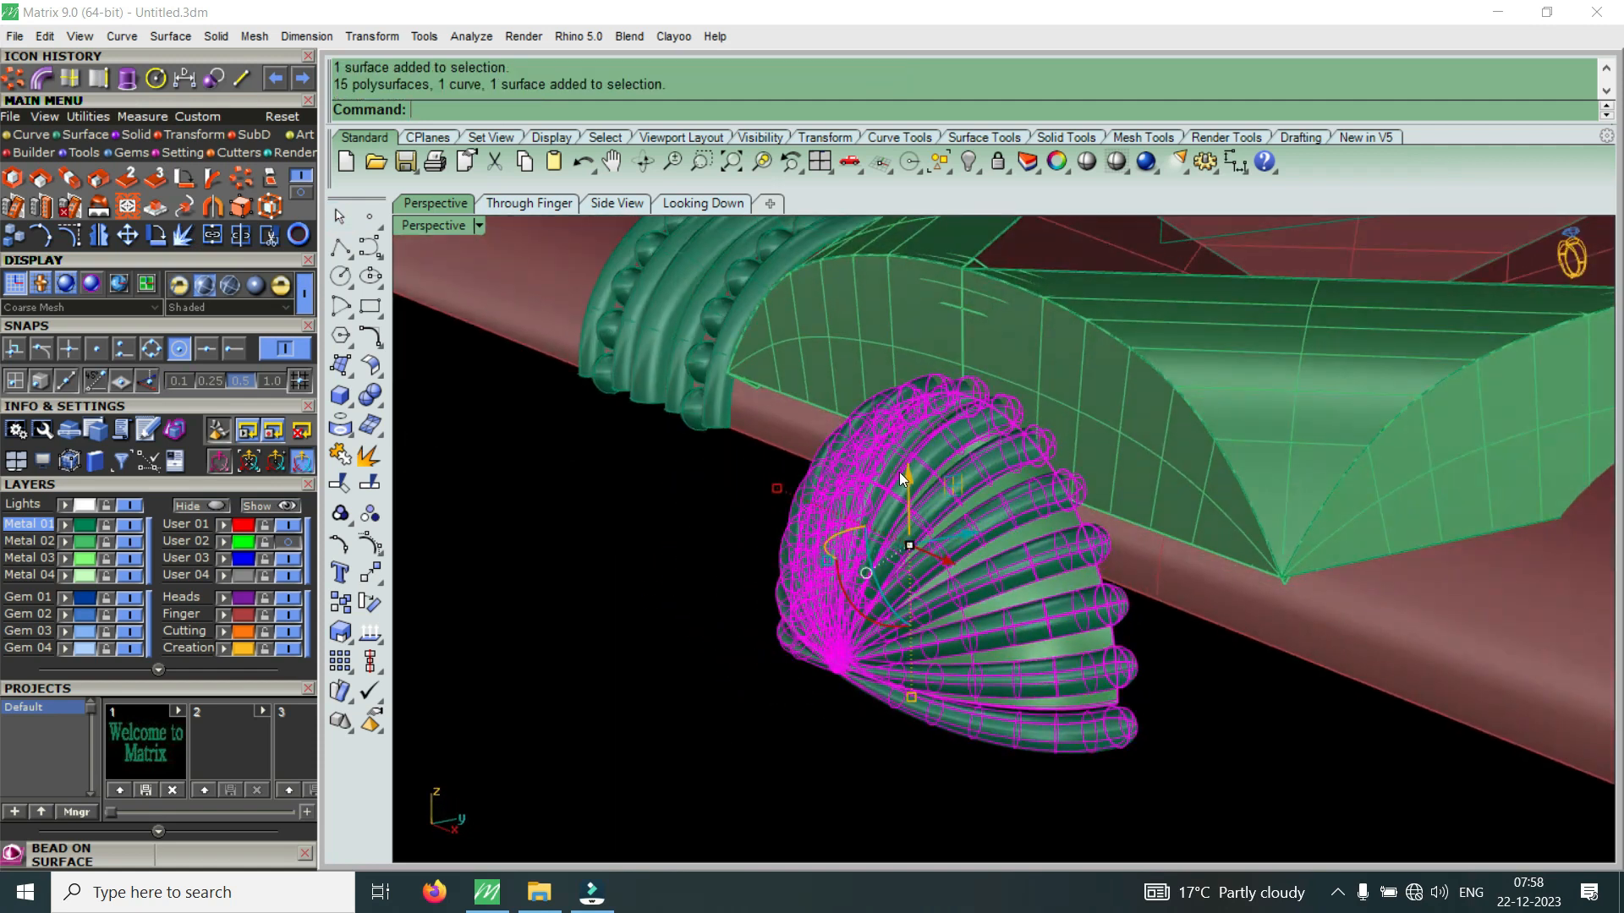
drag(903, 466, 904, 413)
Delete the lowest pipe that hangs below the edge of the dome
mouse_move(903, 413)
right_down()
mouse_move(972, 545)
mouse_move(932, 417)
right_up()
scroll(1108, 695, up, 6)
click(1140, 647)
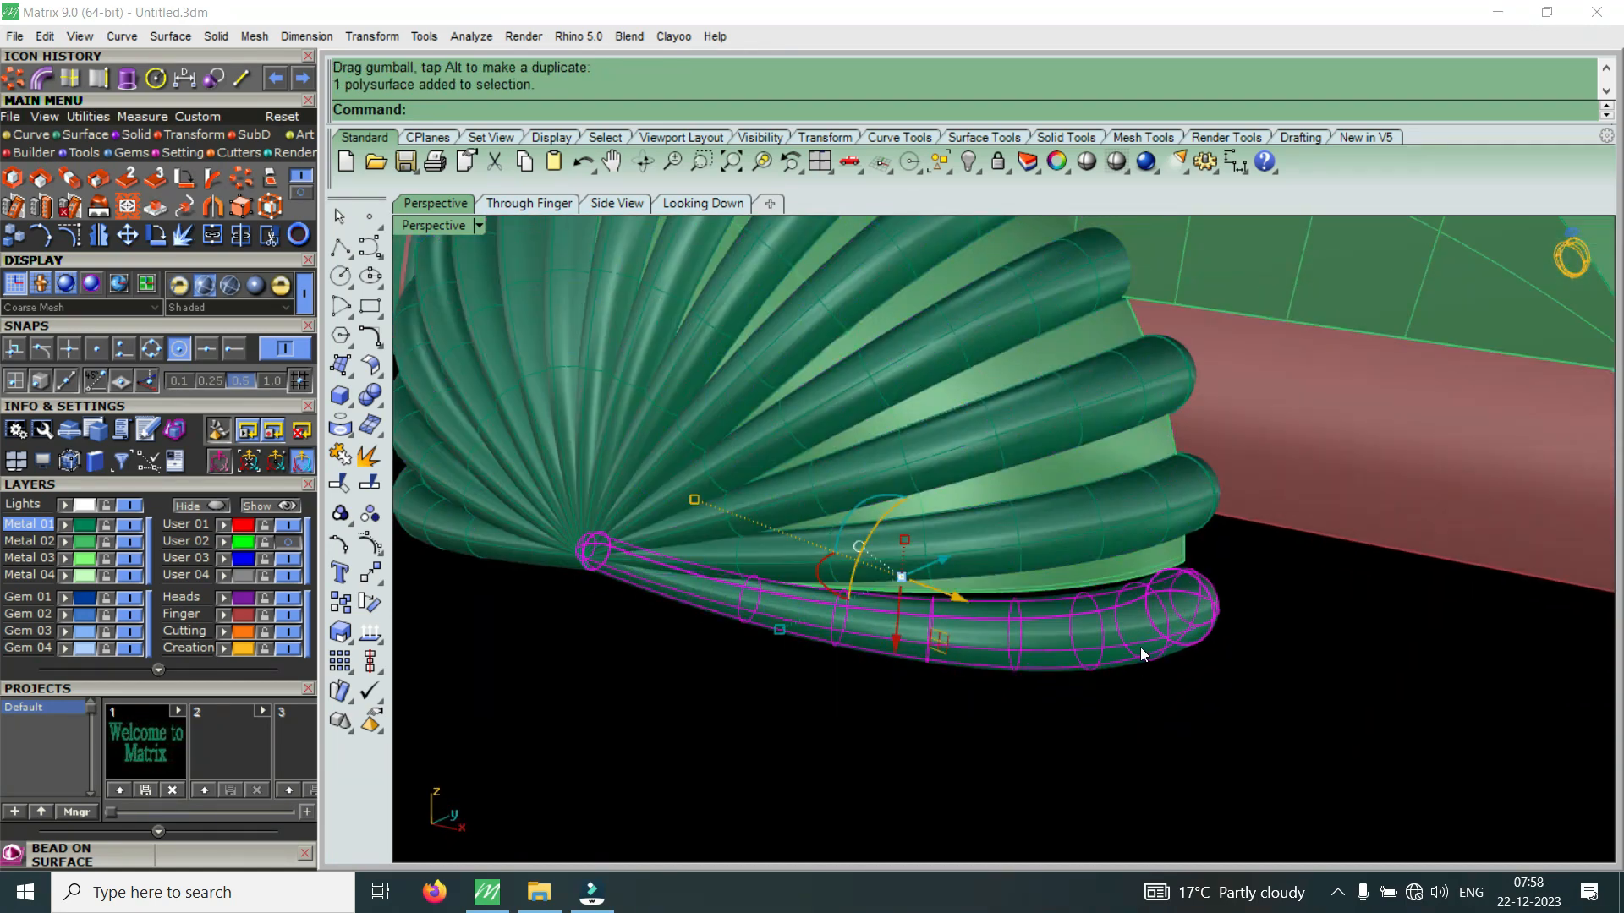
key(Delete)
Select all the remaining flute pipes around the dome and assign them to the Finger layer
right_drag(1178, 638, 1110, 501)
scroll(962, 611, down, 6)
scroll(1098, 722, down, 7)
scroll(1120, 610, up, 3)
scroll(969, 626, up, 7)
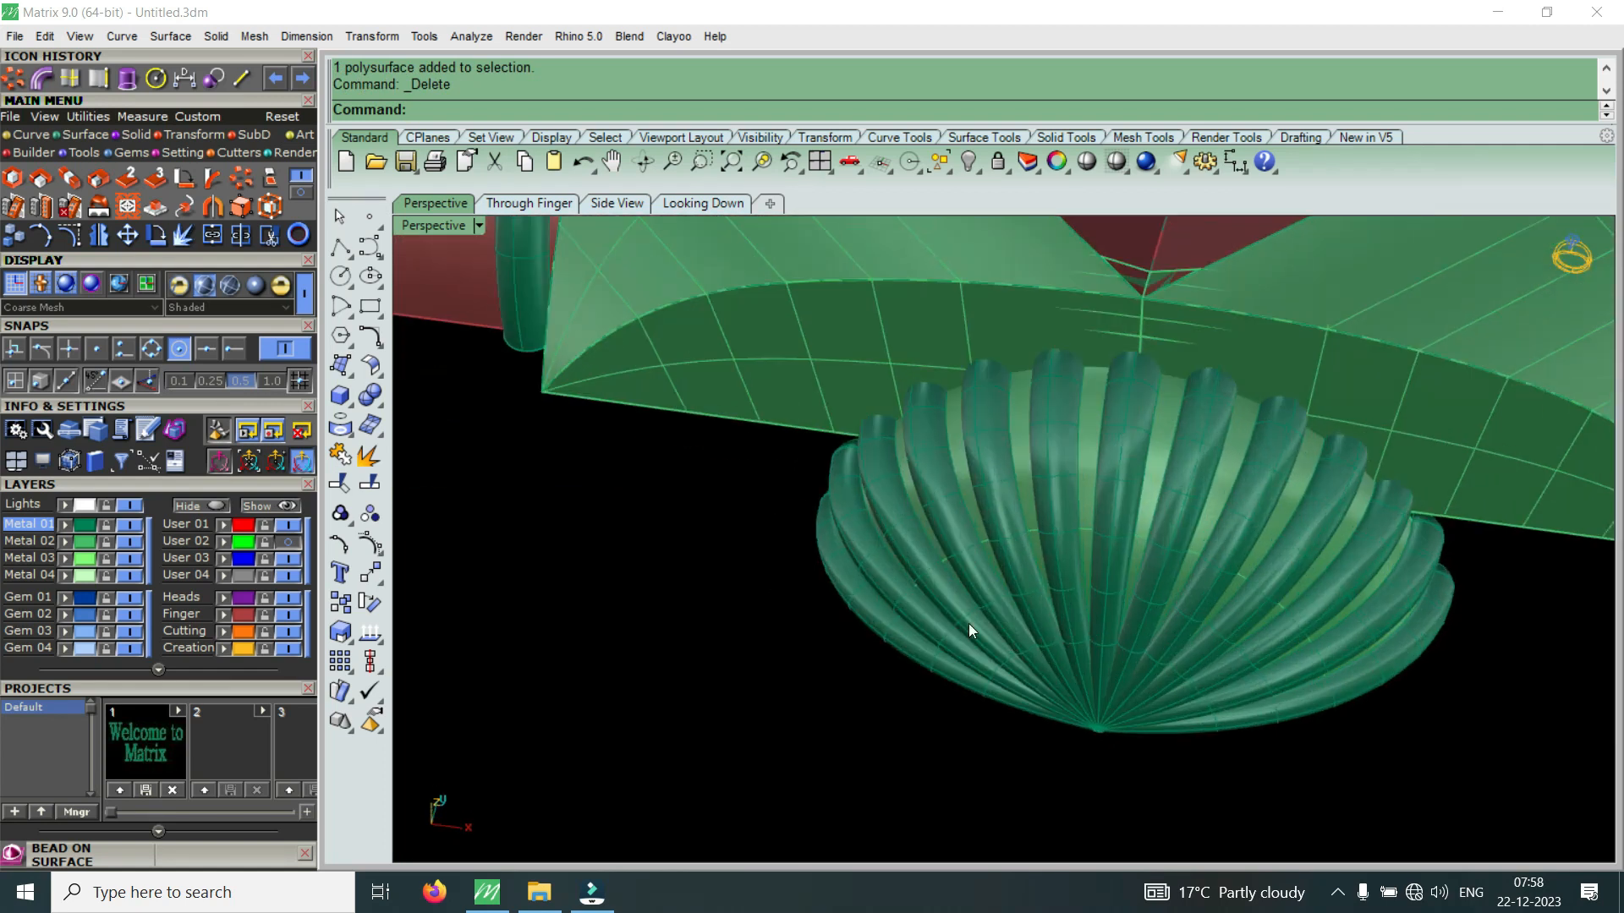
scroll(971, 630, up, 3)
click(906, 667)
scroll(906, 667, up, 5)
click(940, 619)
shift+click(1015, 499)
shift+click(1057, 439)
shift+click(1137, 429)
shift+click(1291, 428)
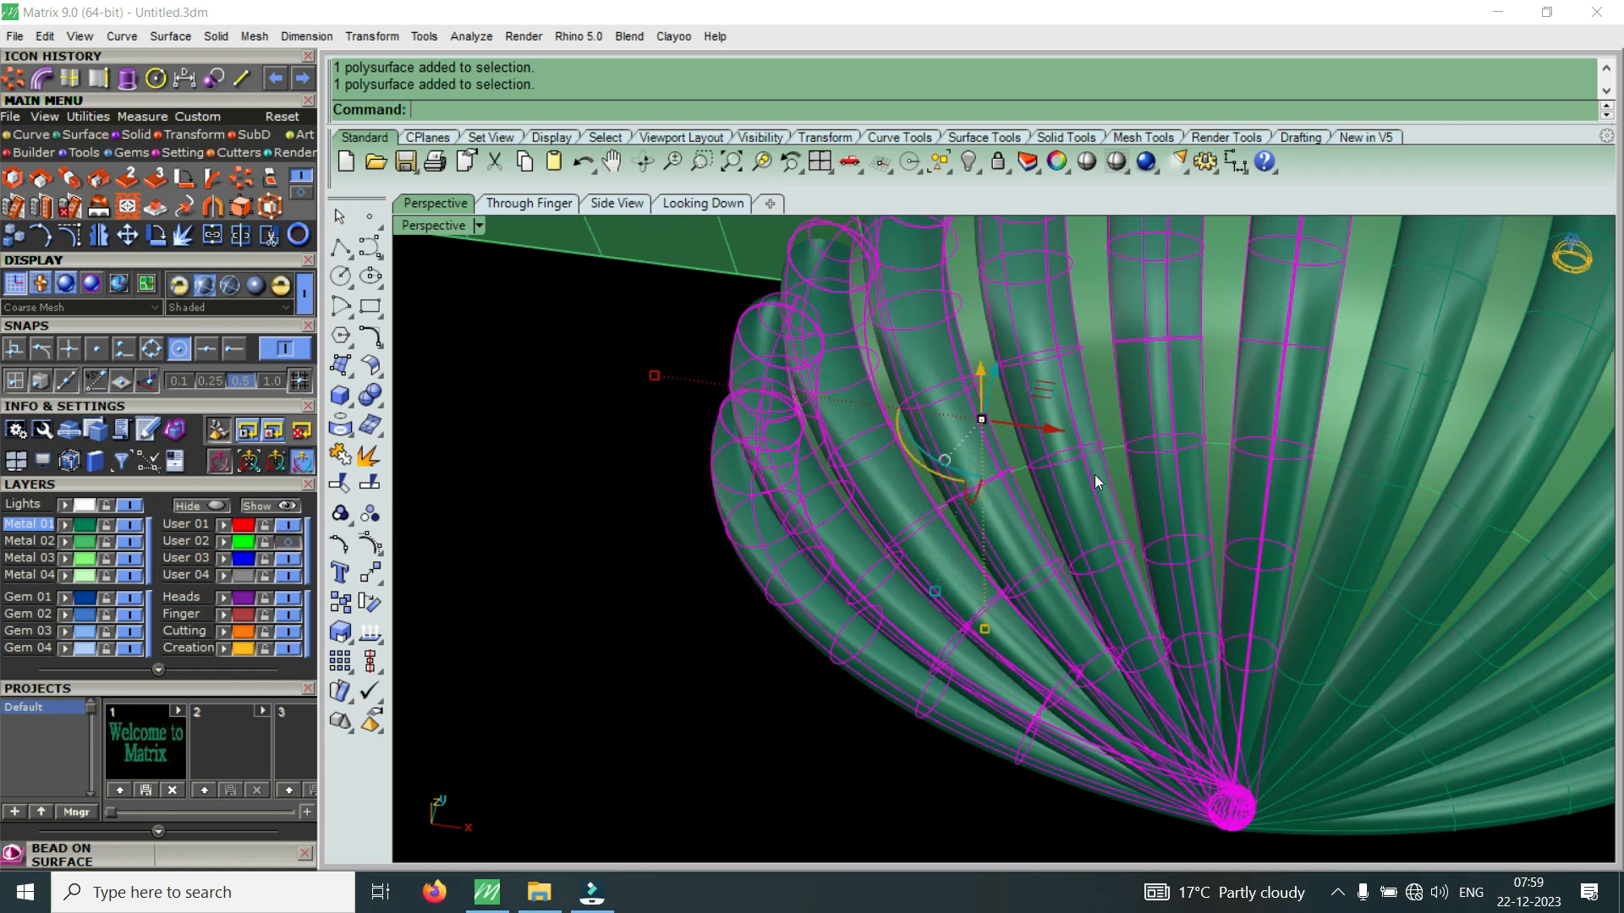
scroll(1095, 482, down, 5)
scroll(1425, 636, up, 3)
shift+click(1429, 637)
shift+click(1420, 592)
shift+click(1373, 541)
shift+click(1306, 493)
shift+click(1224, 444)
shift+click(1151, 415)
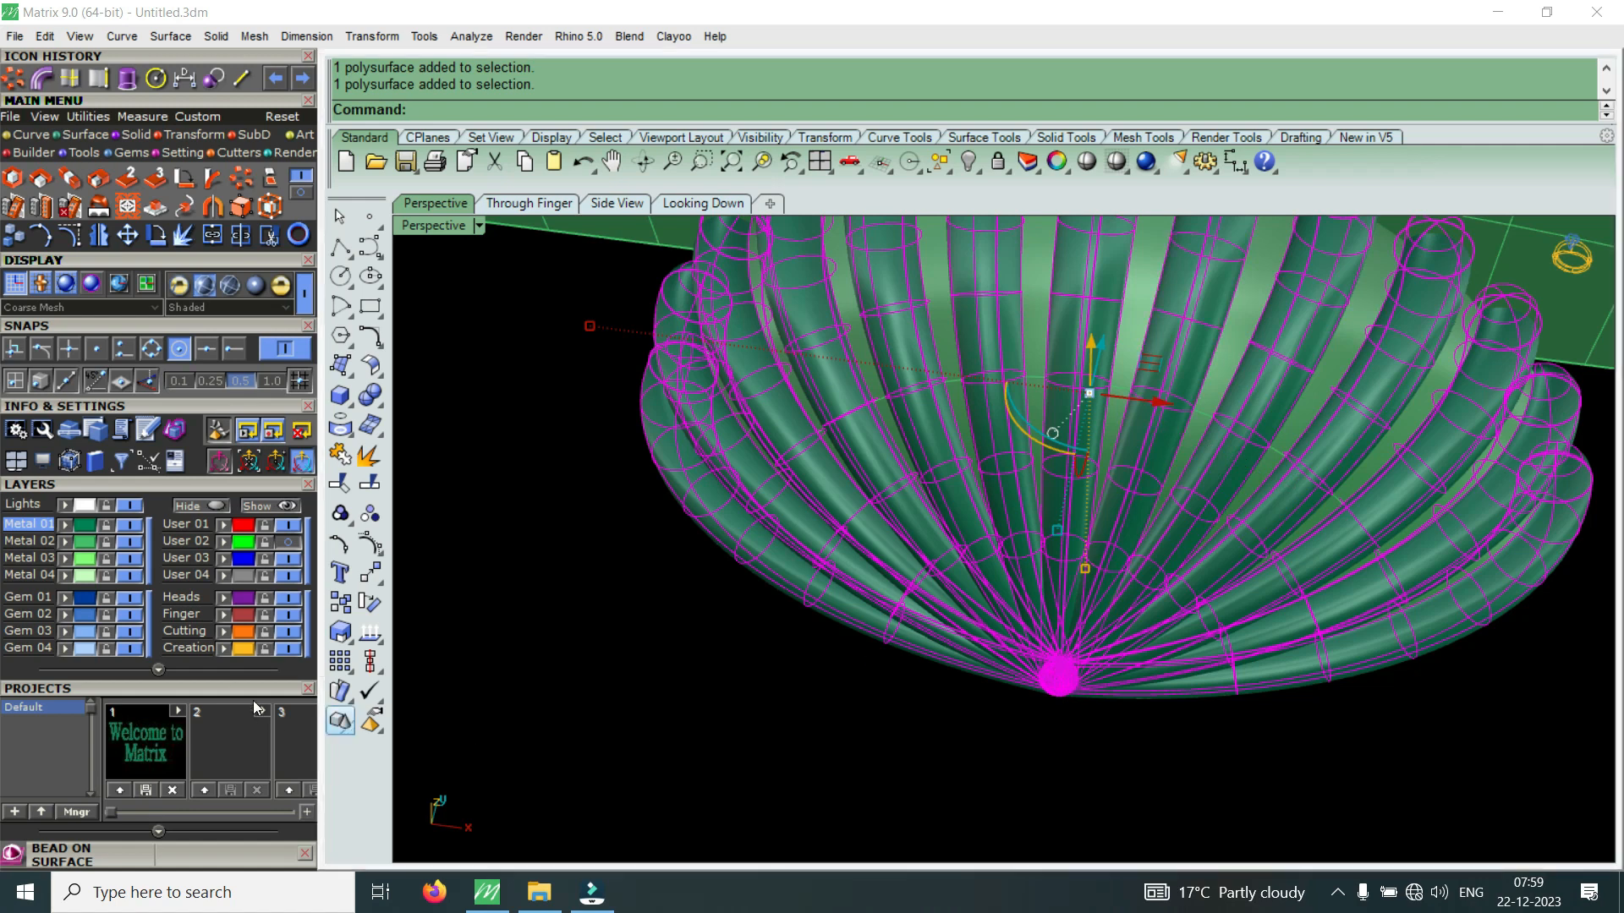
click(229, 617)
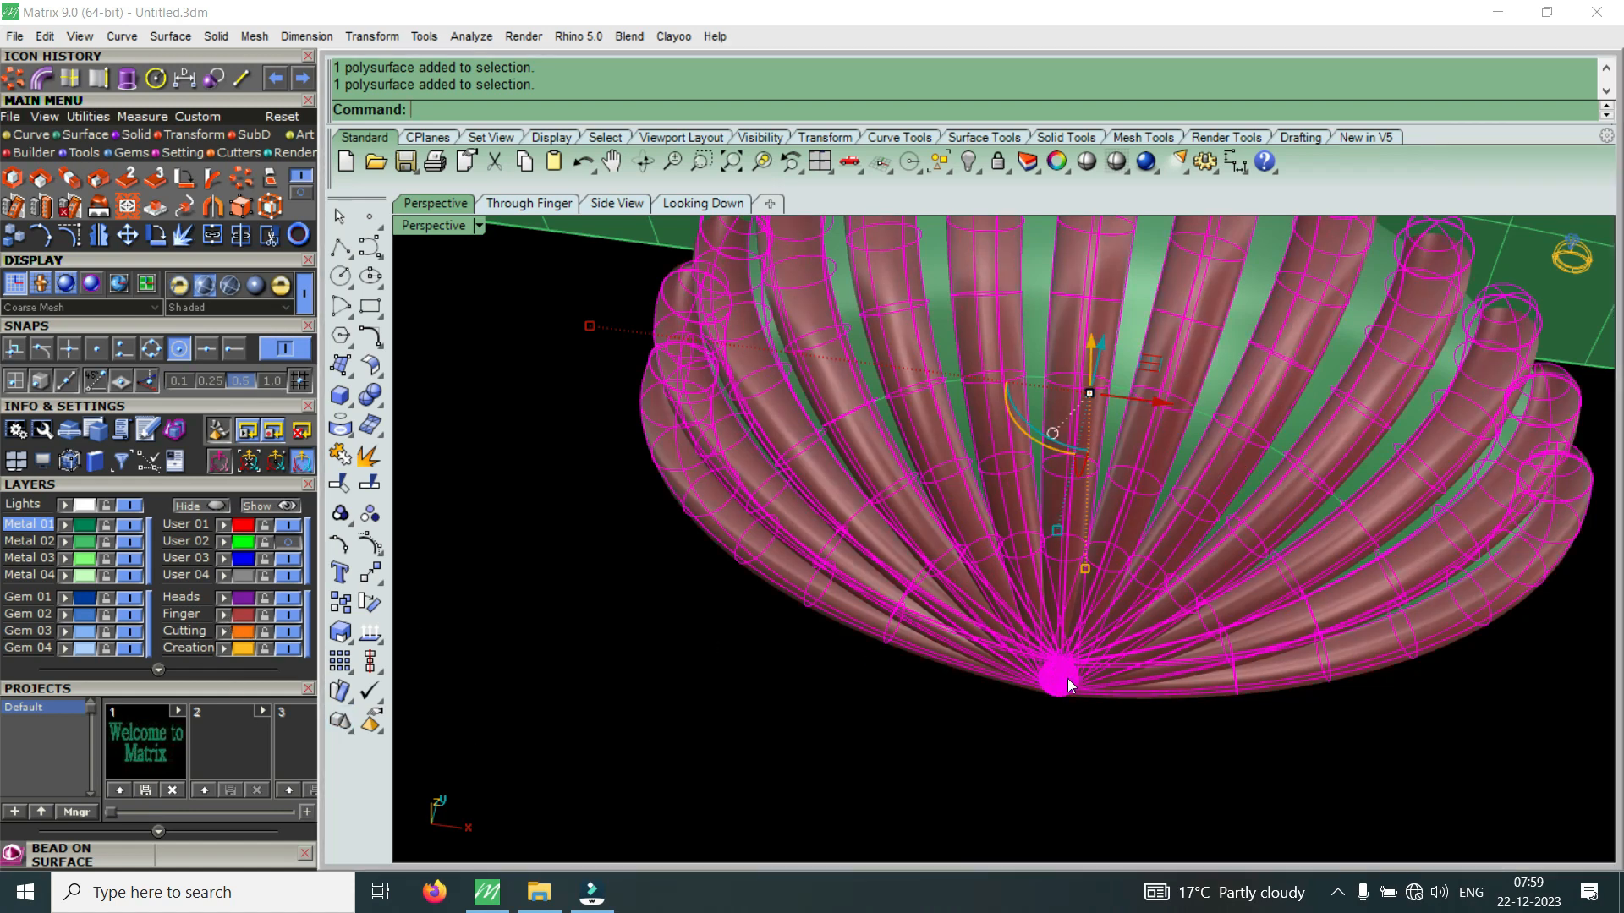
Clear the selection, show the User 02 layer with the reference image, and compare the fluted cup with the photo
scroll(1067, 679, down, 4)
right_drag(1080, 525, 1078, 682)
scroll(1071, 655, down, 4)
click(919, 612)
scroll(919, 610, down, 6)
right_drag(850, 565, 923, 624)
scroll(711, 533, down, 4)
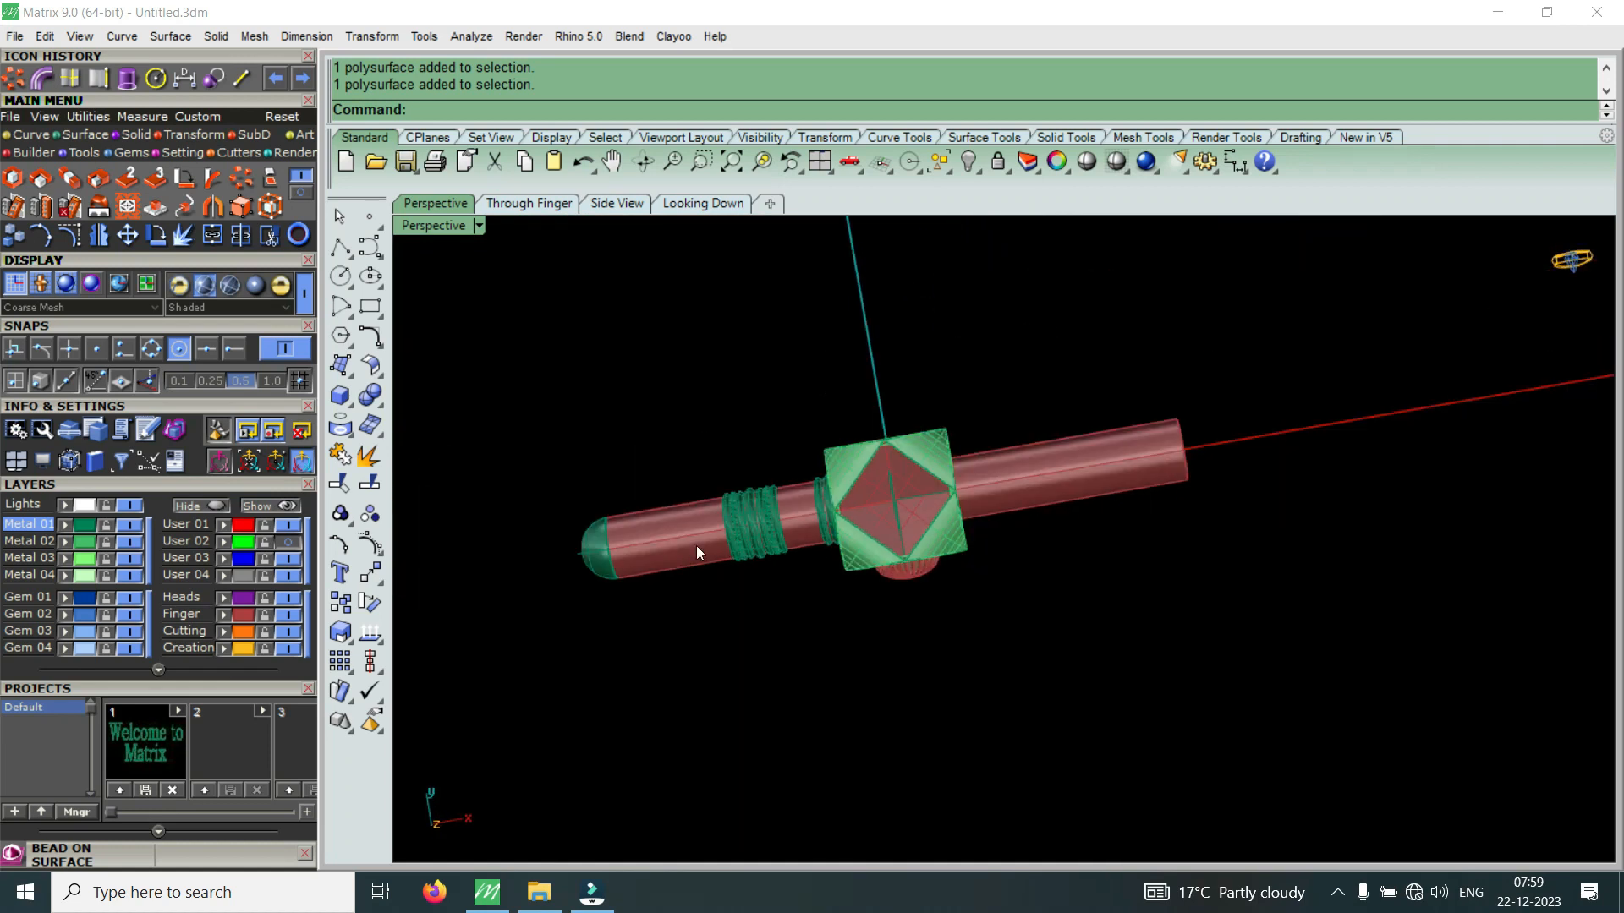
click(296, 545)
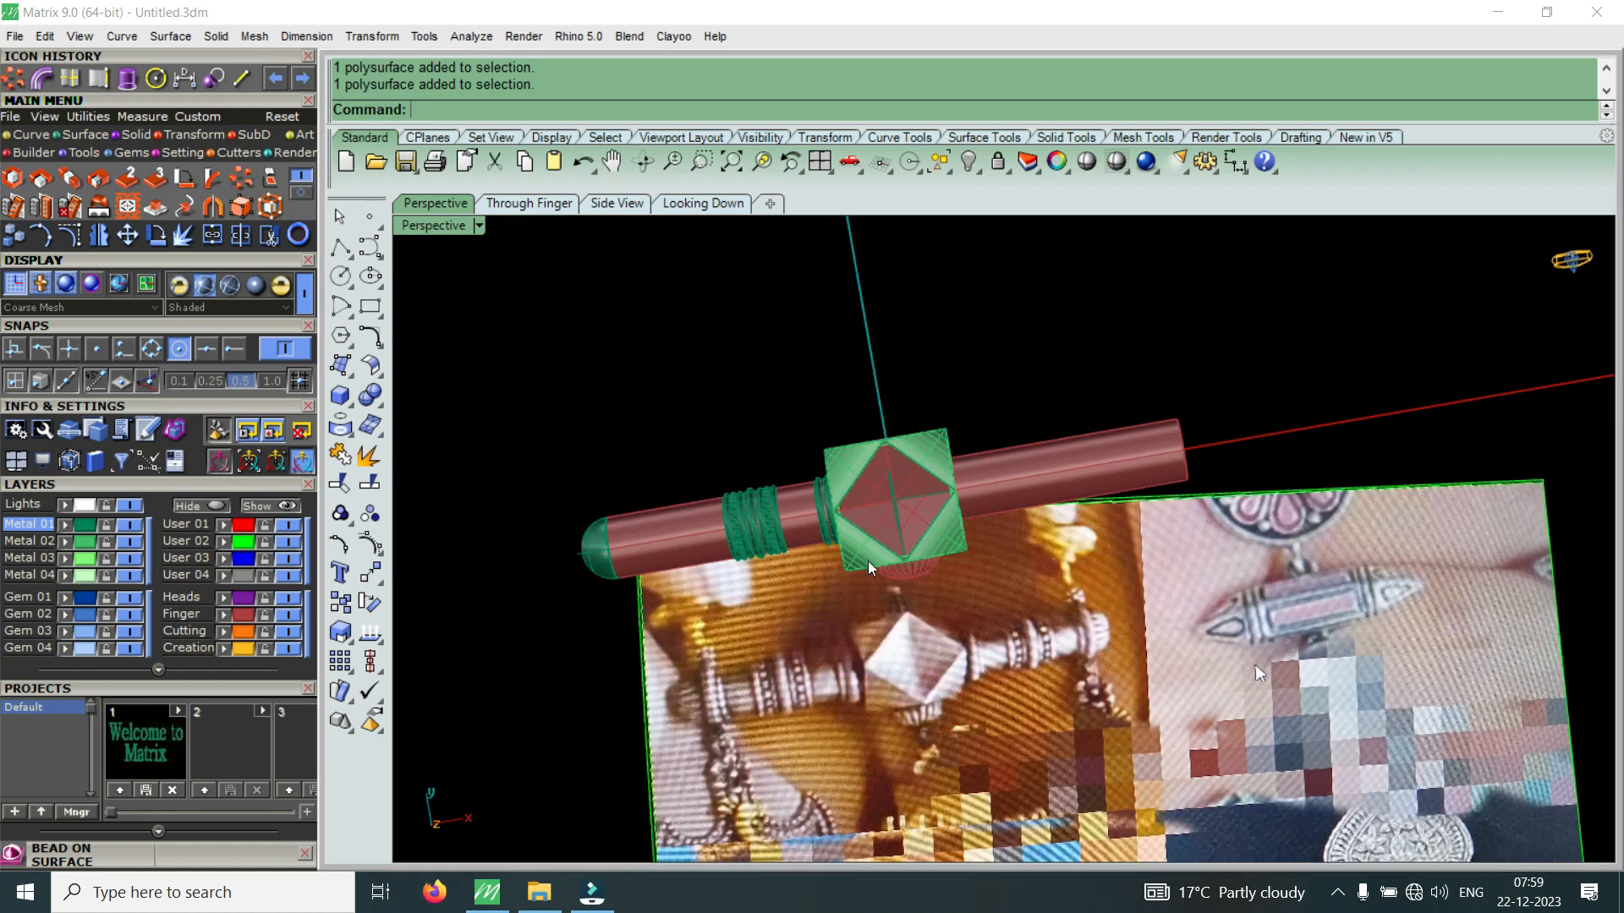
scroll(930, 678, up, 5)
right_drag(922, 706, 924, 618)
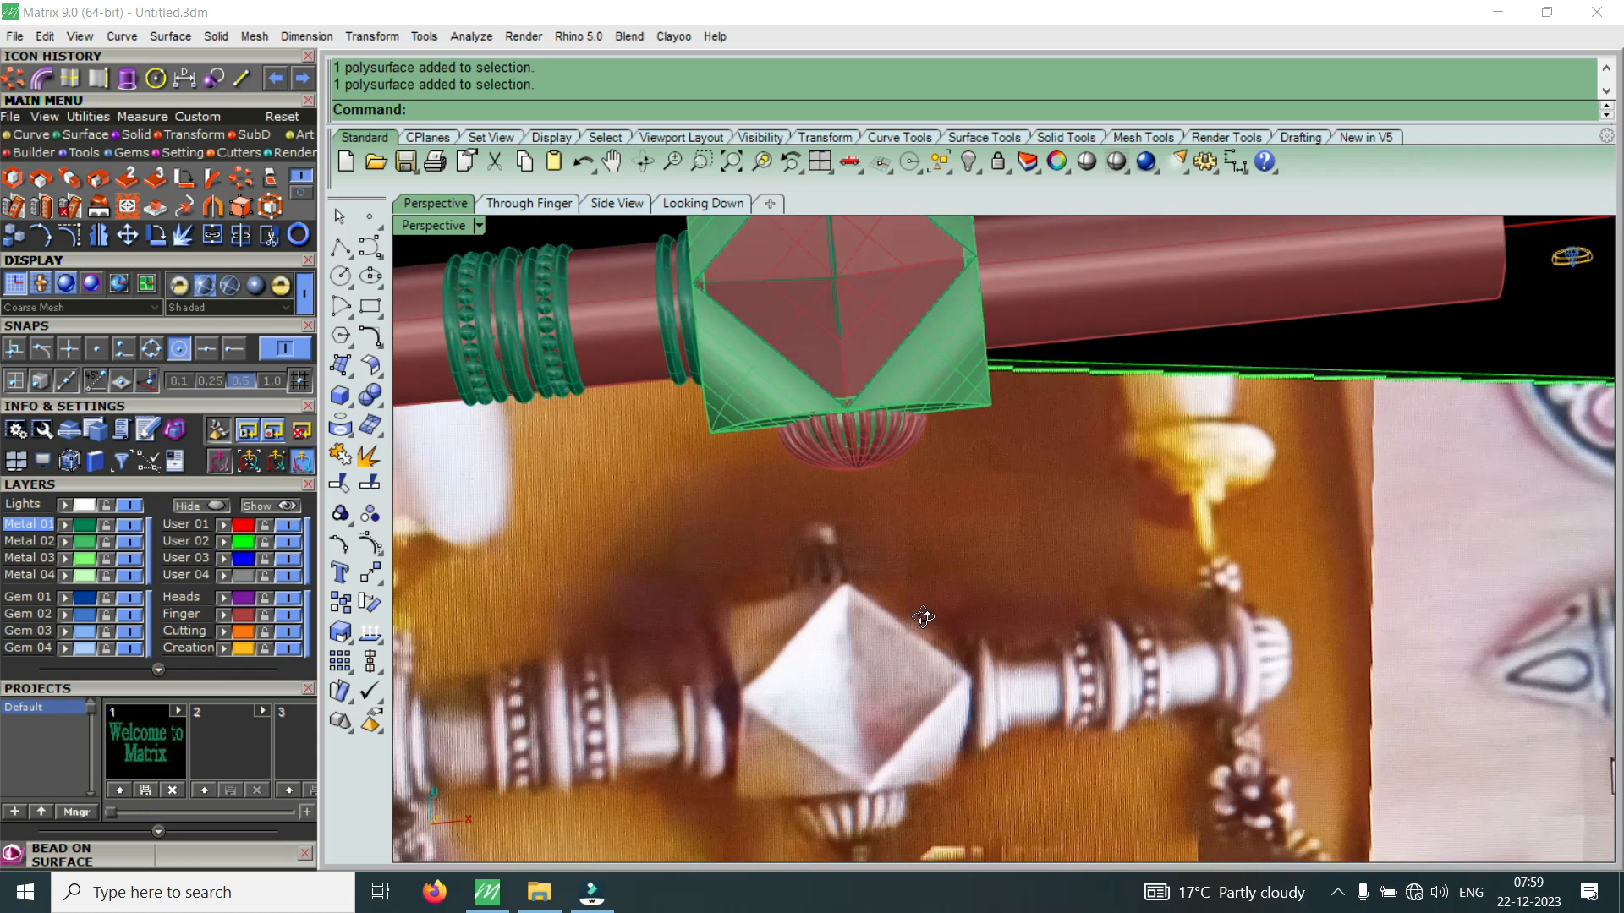
scroll(854, 444, up, 5)
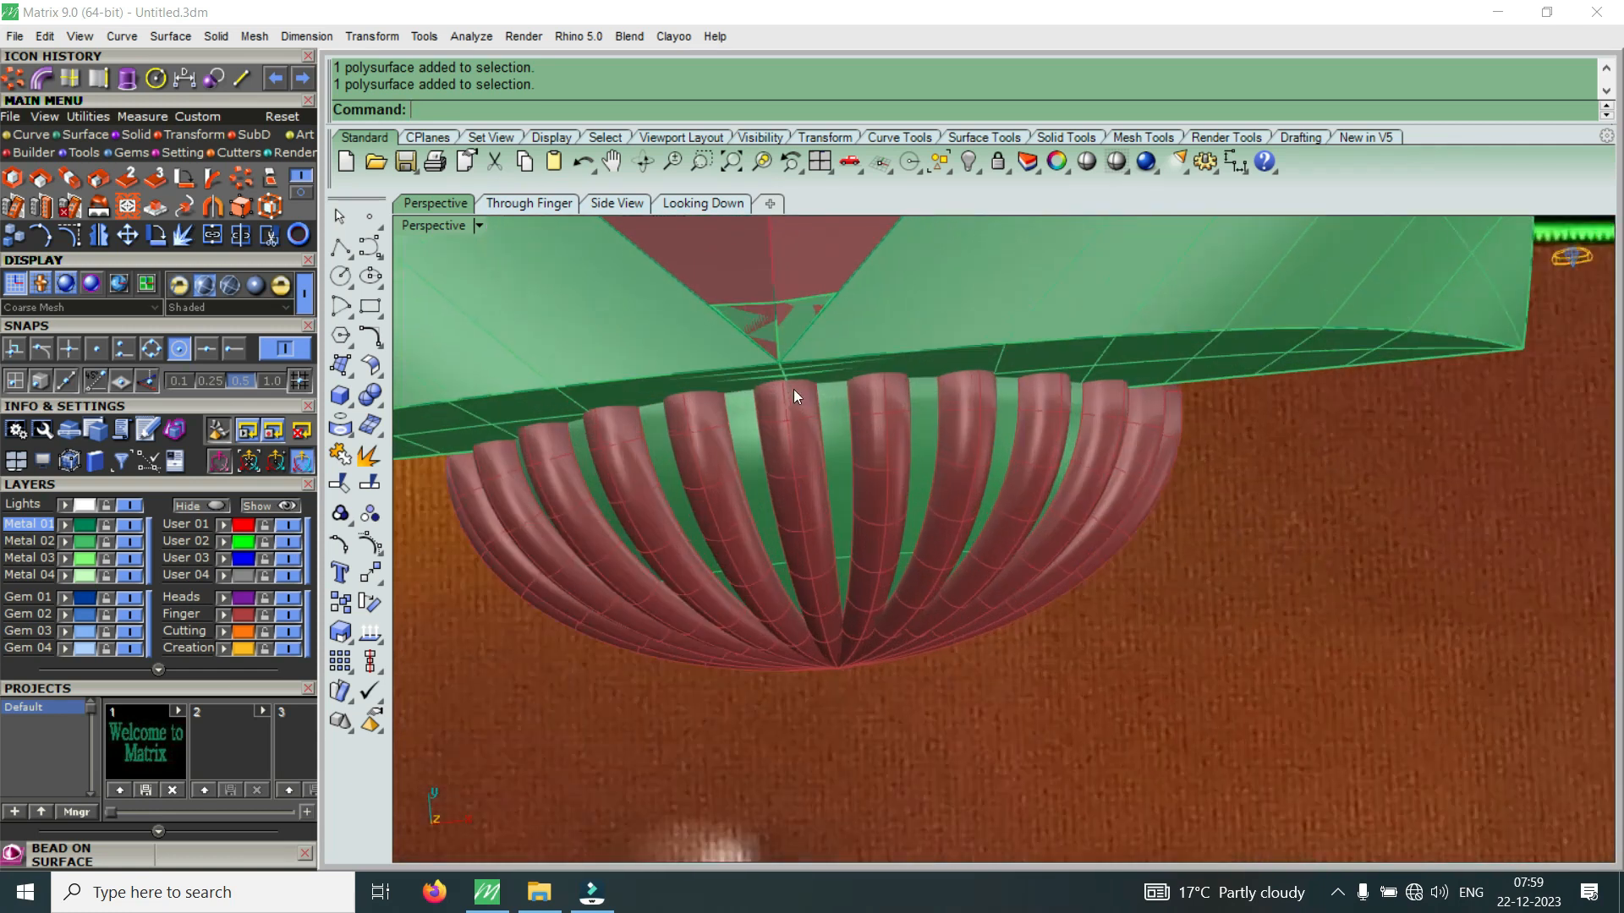
scroll(807, 394, down, 5)
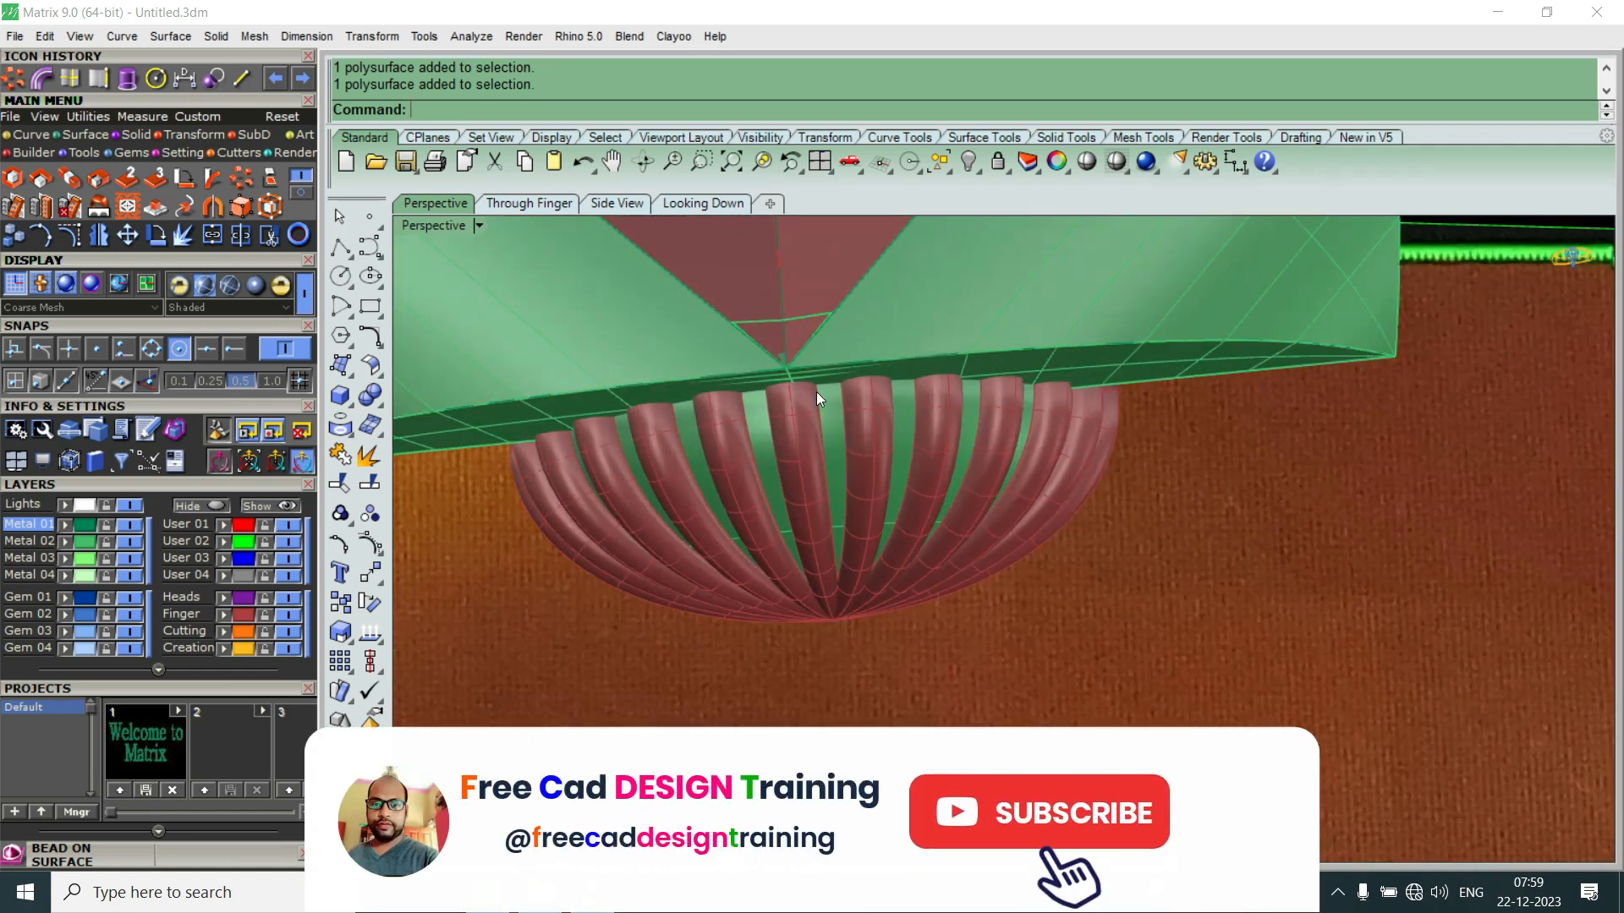
scroll(955, 392, down, 5)
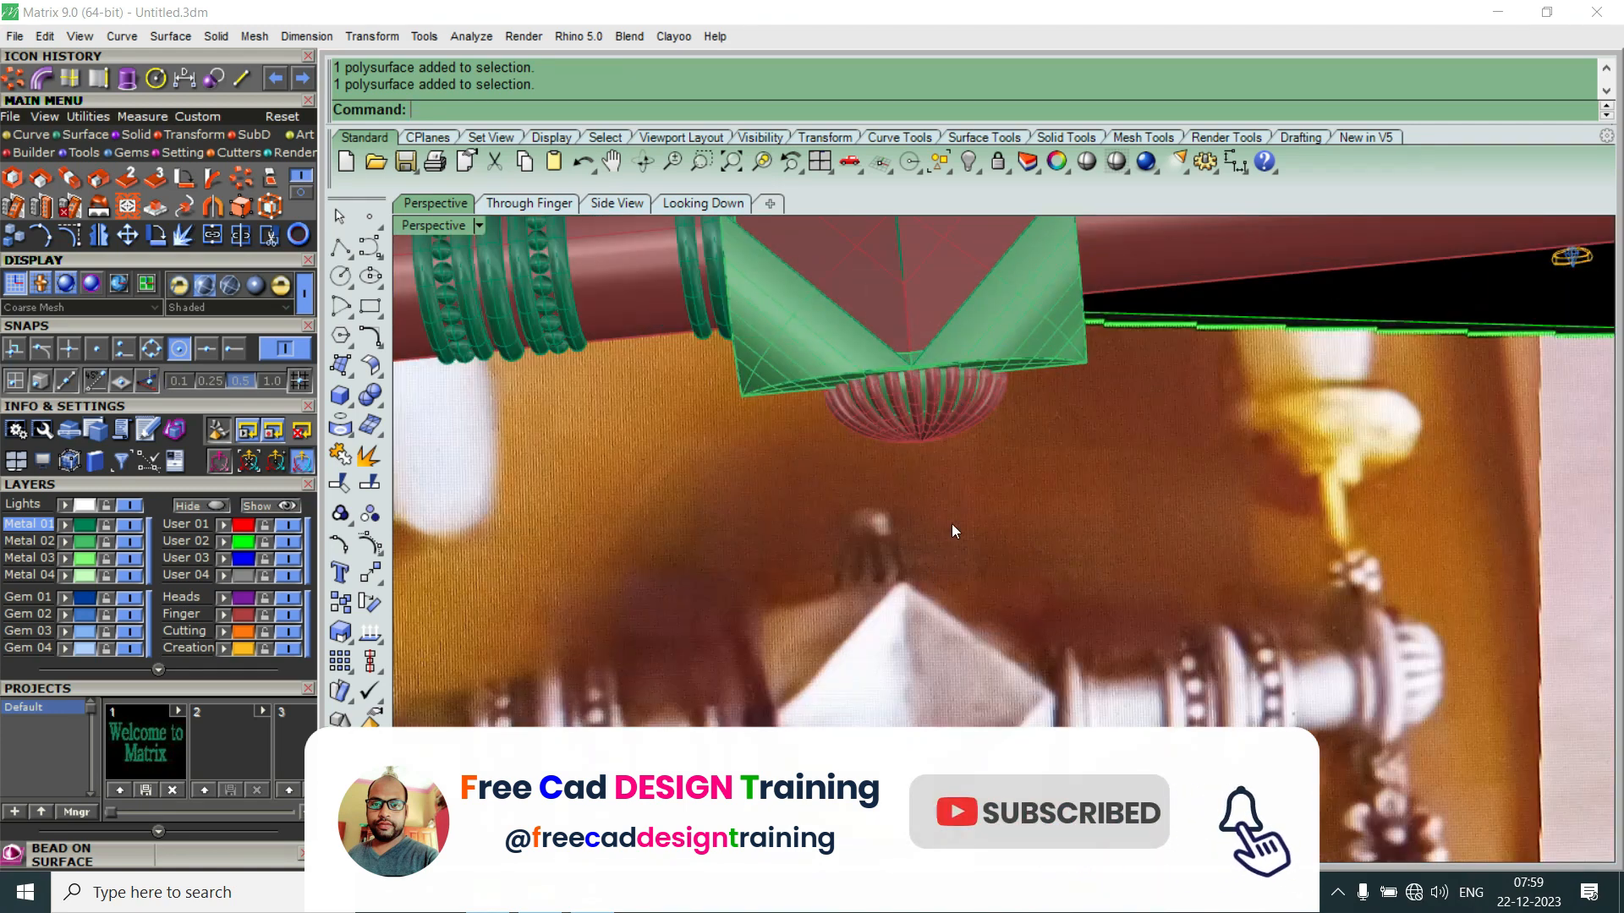
Select one flute near the middle of the cup and try moving it slightly away from the block along the Y axis
scroll(951, 524, down, 5)
scroll(955, 663, up, 4)
scroll(931, 663, up, 5)
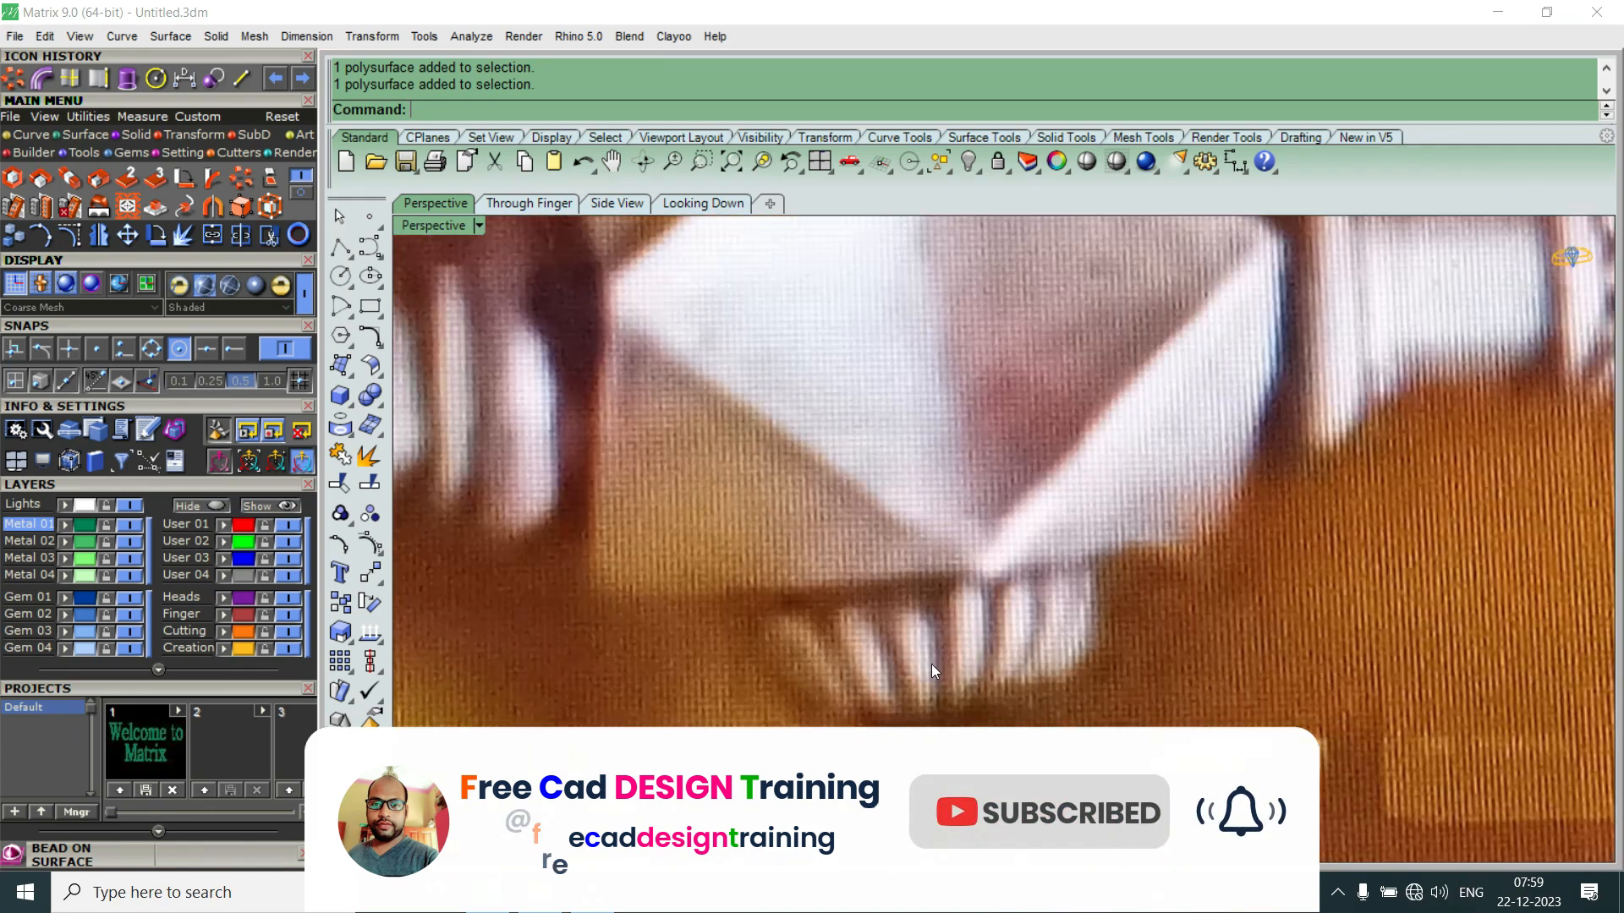
scroll(964, 664, down, 8)
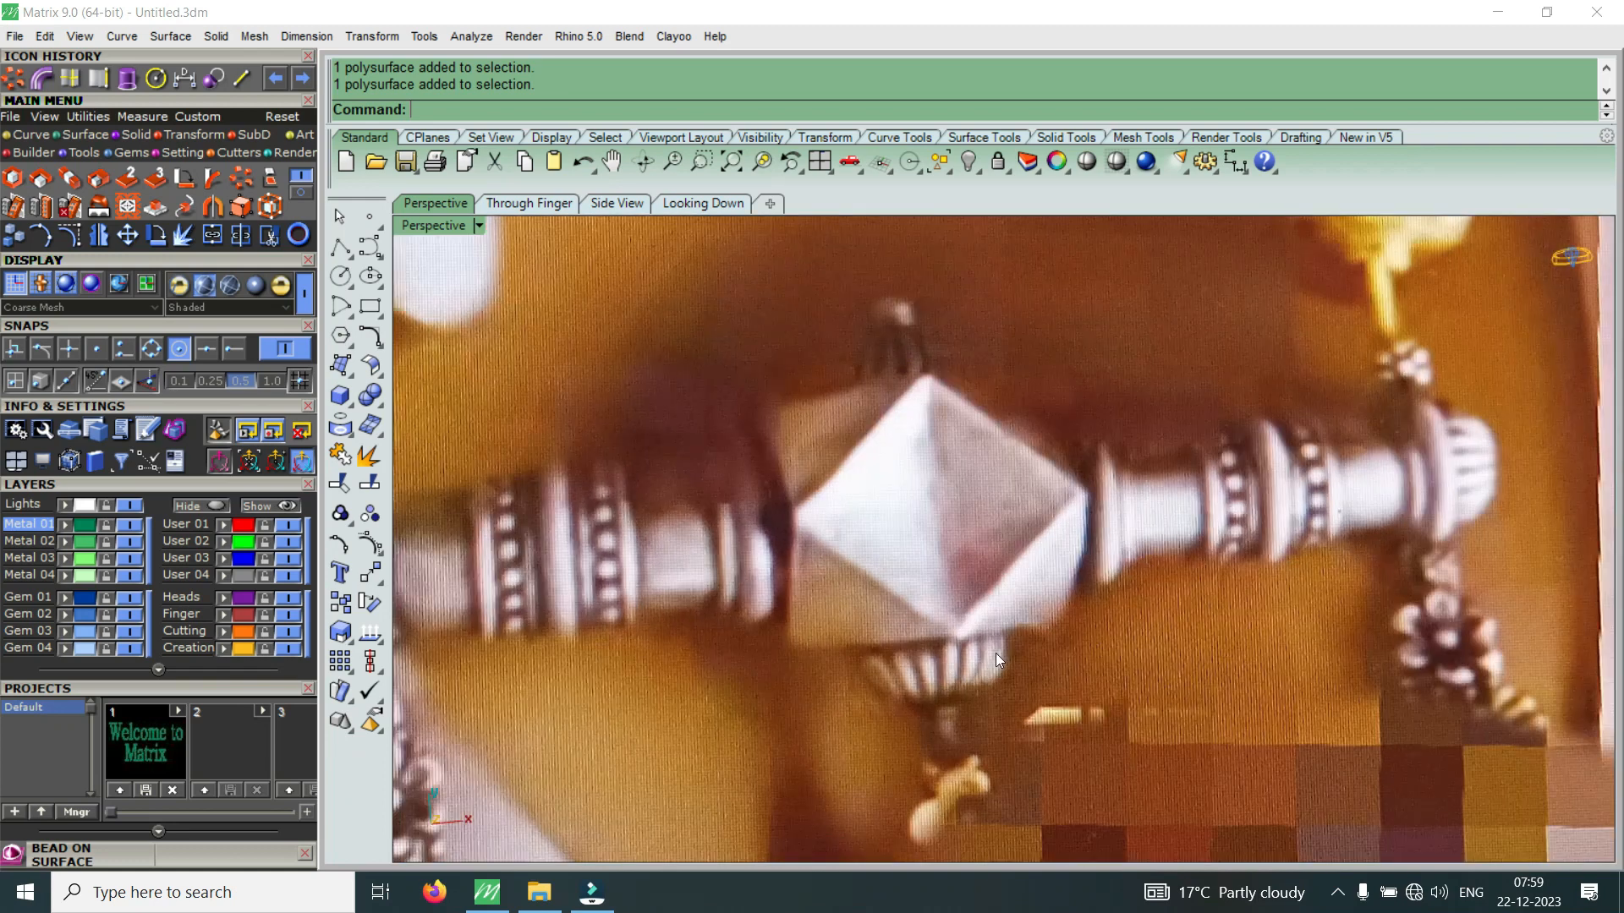
scroll(992, 345, up, 6)
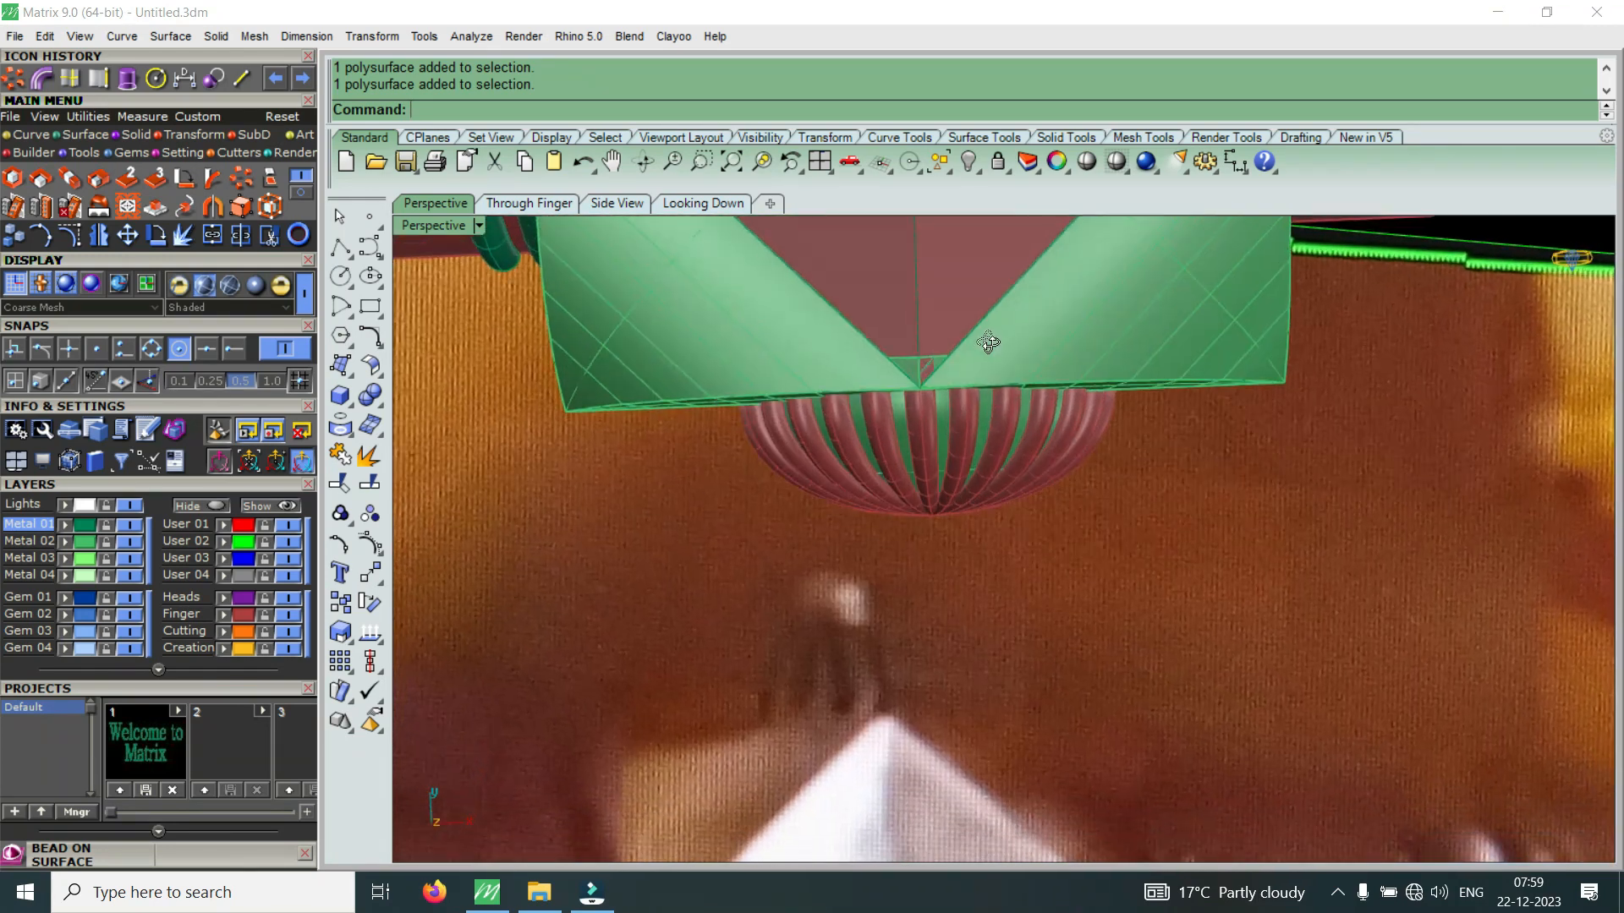
right_drag(951, 472, 1023, 293)
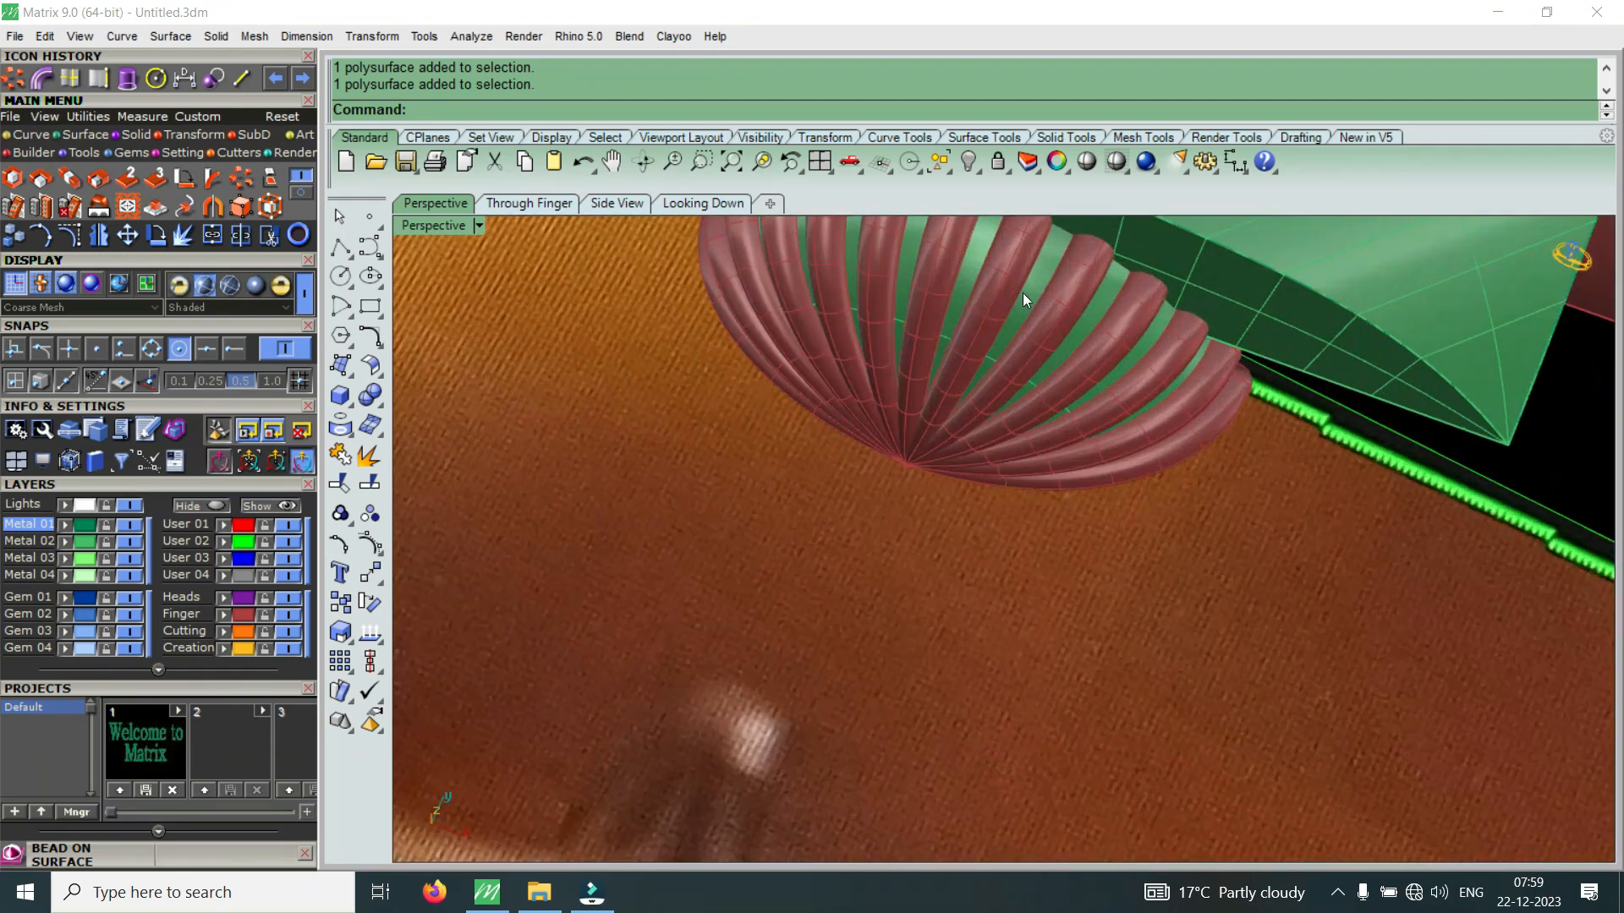
click(1032, 258)
scroll(1032, 458, up, 5)
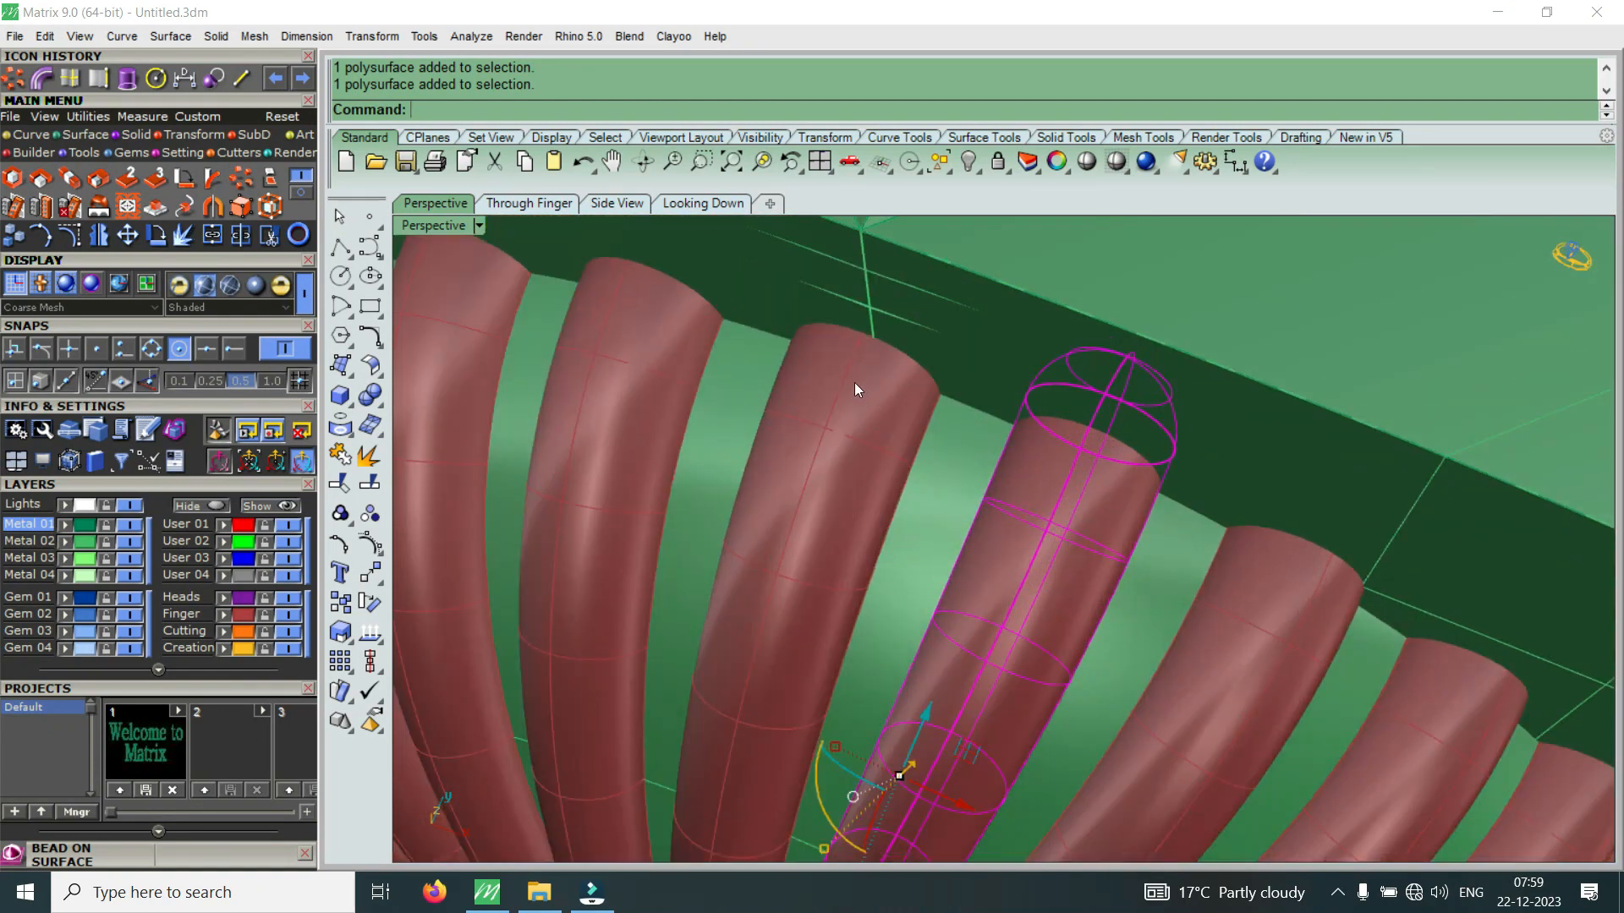
right_drag(944, 375, 902, 415)
scroll(853, 398, down, 4)
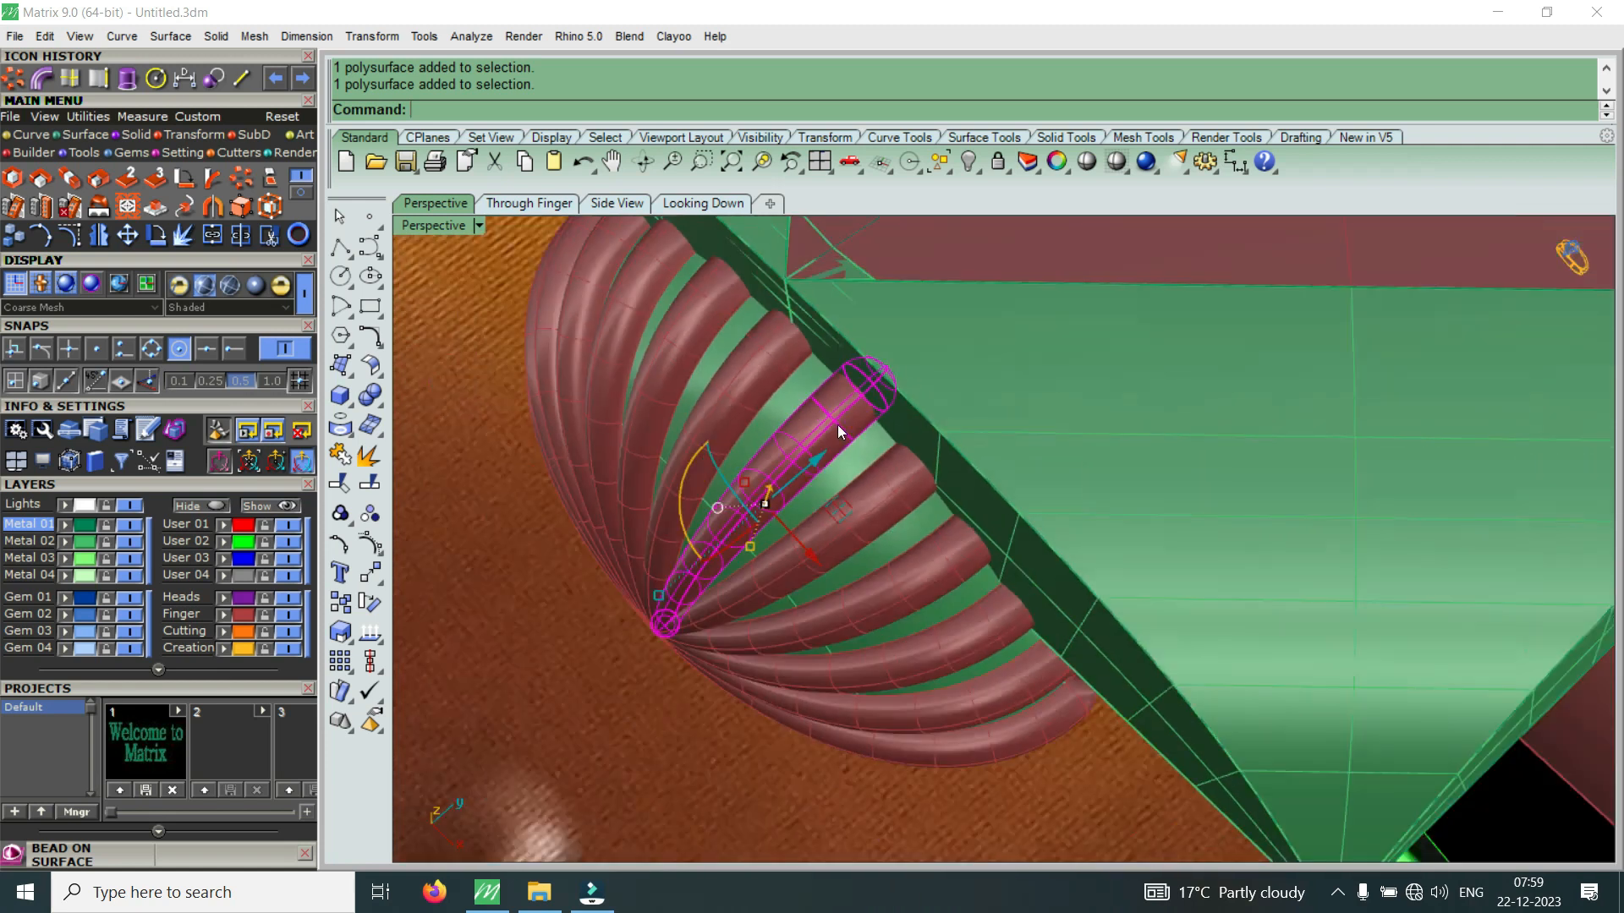
drag(812, 455, 783, 495)
Compare the shifted flute and the rest of the fluted cup with the cup in the reference photo
scroll(871, 409, up, 2)
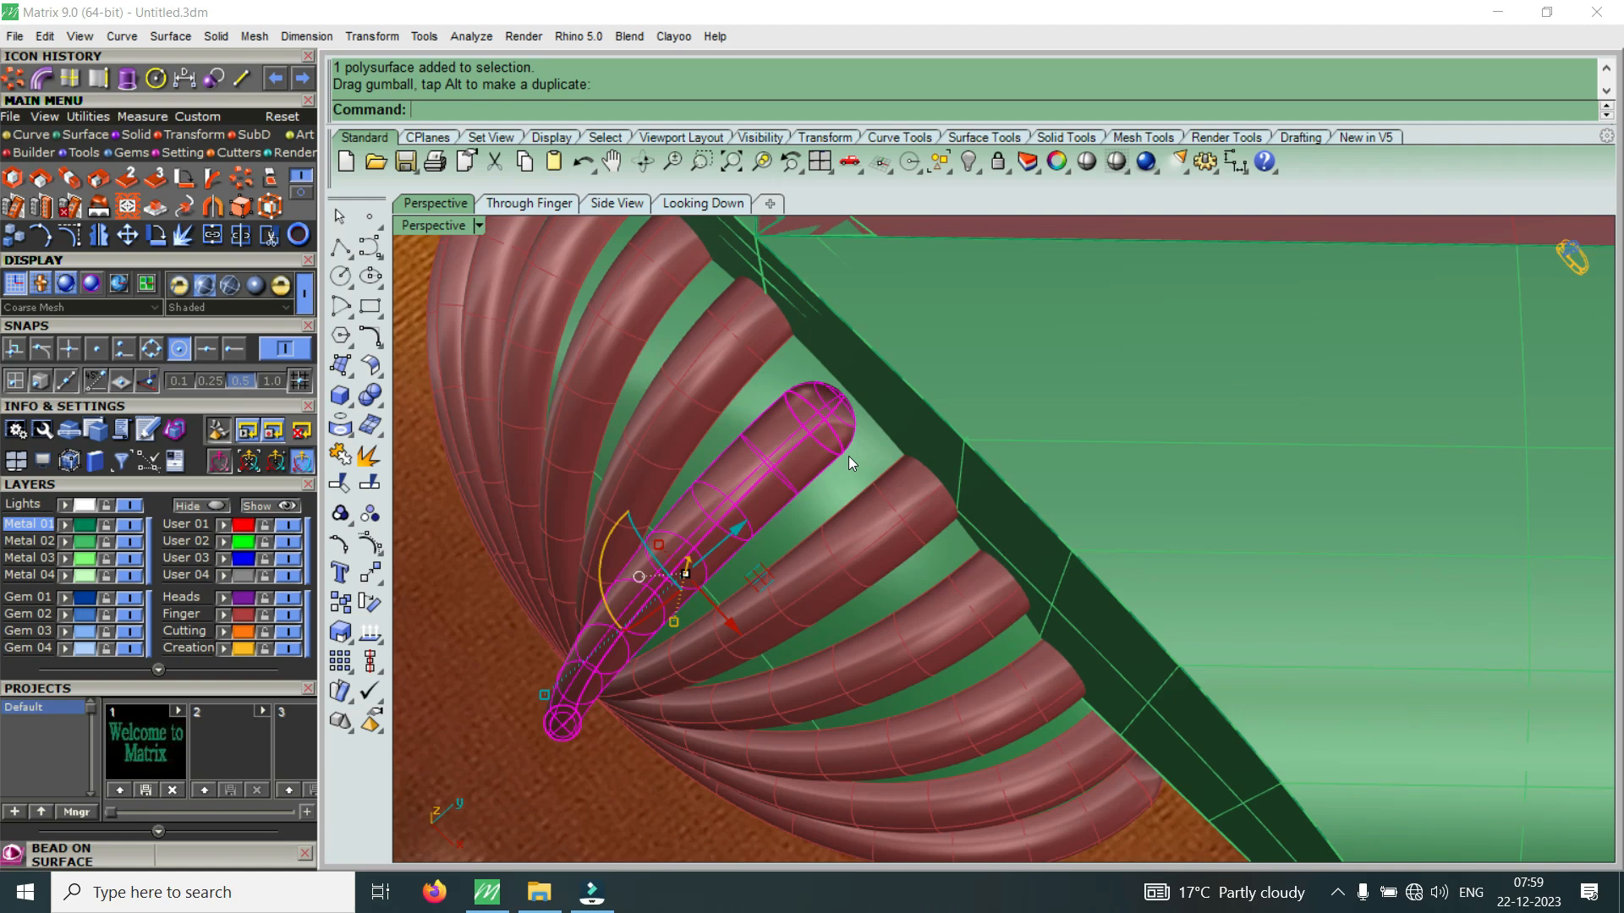
scroll(850, 455, down, 5)
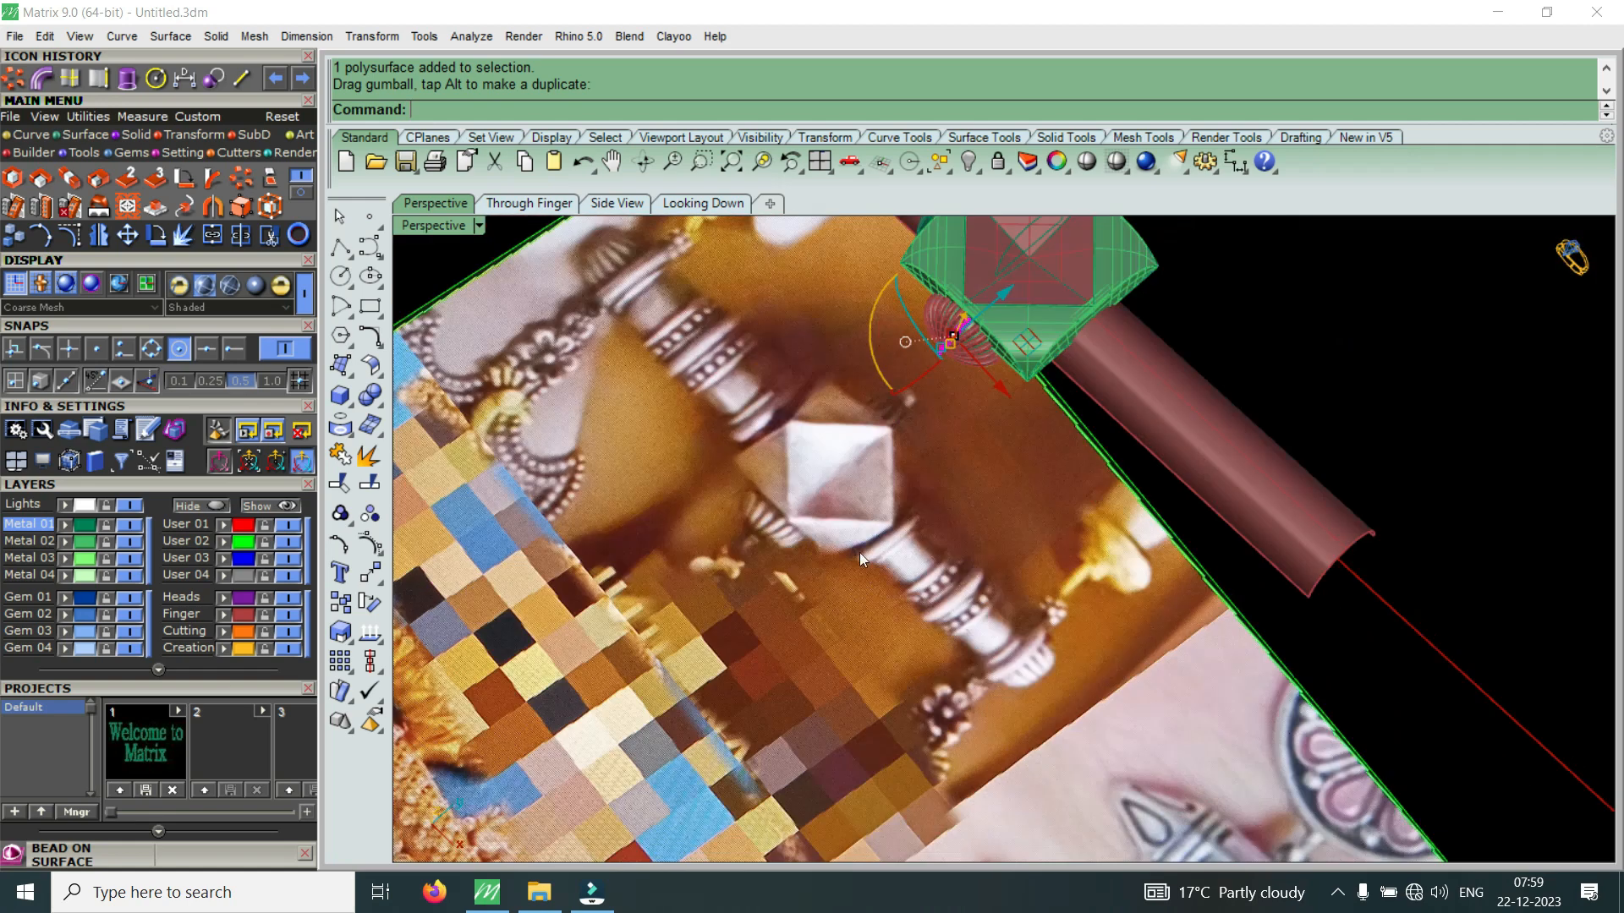
scroll(859, 551, up, 5)
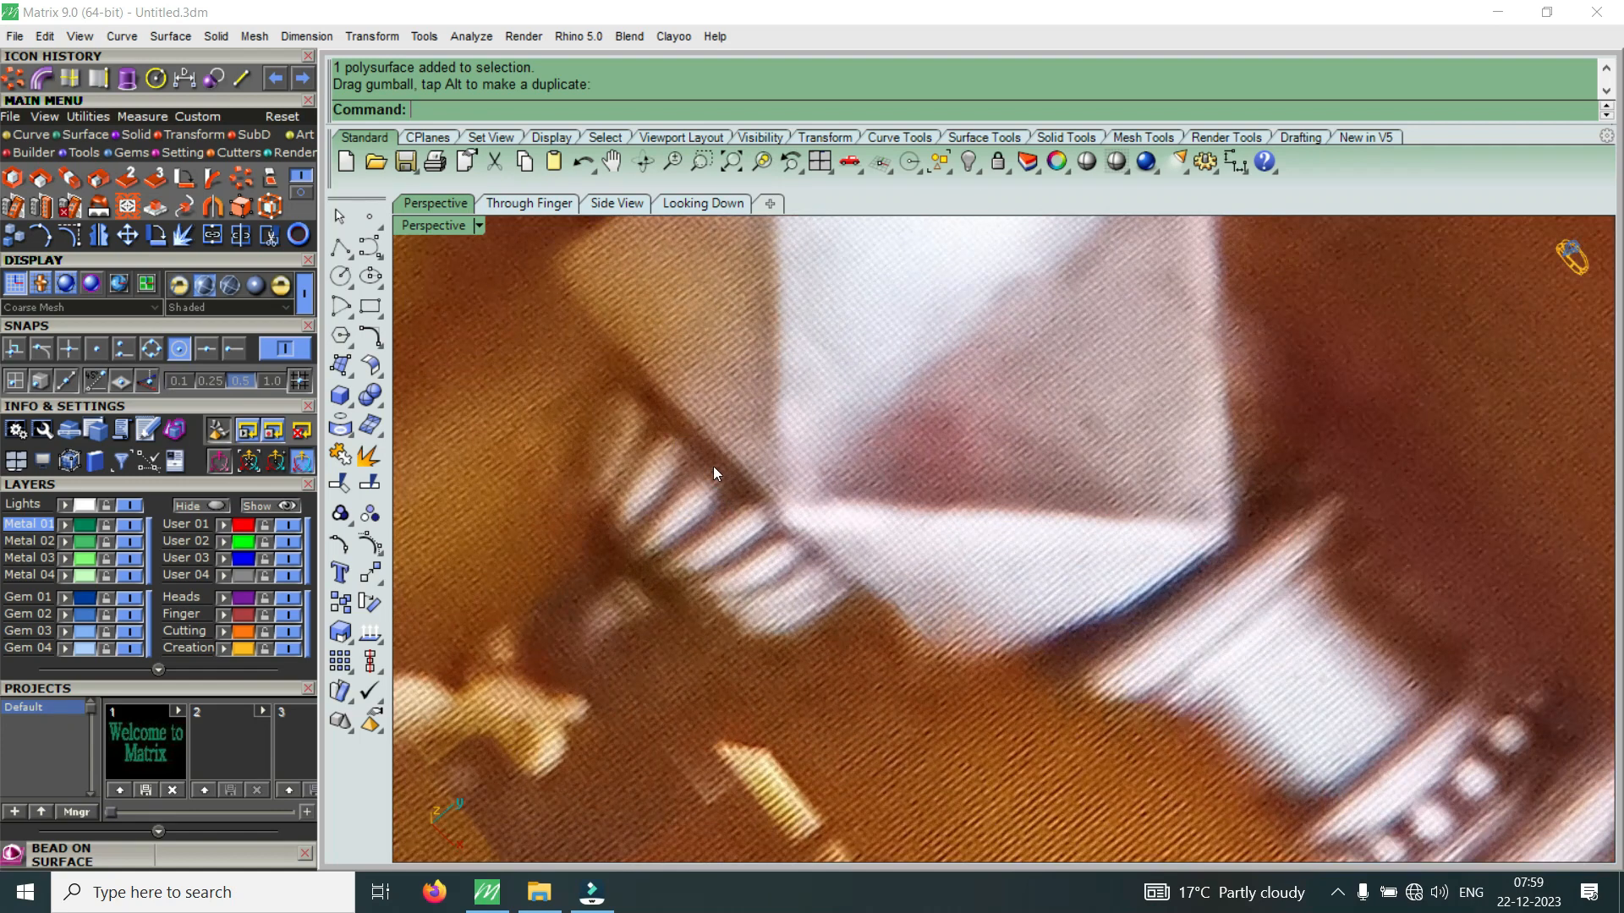
scroll(1124, 651, down, 5)
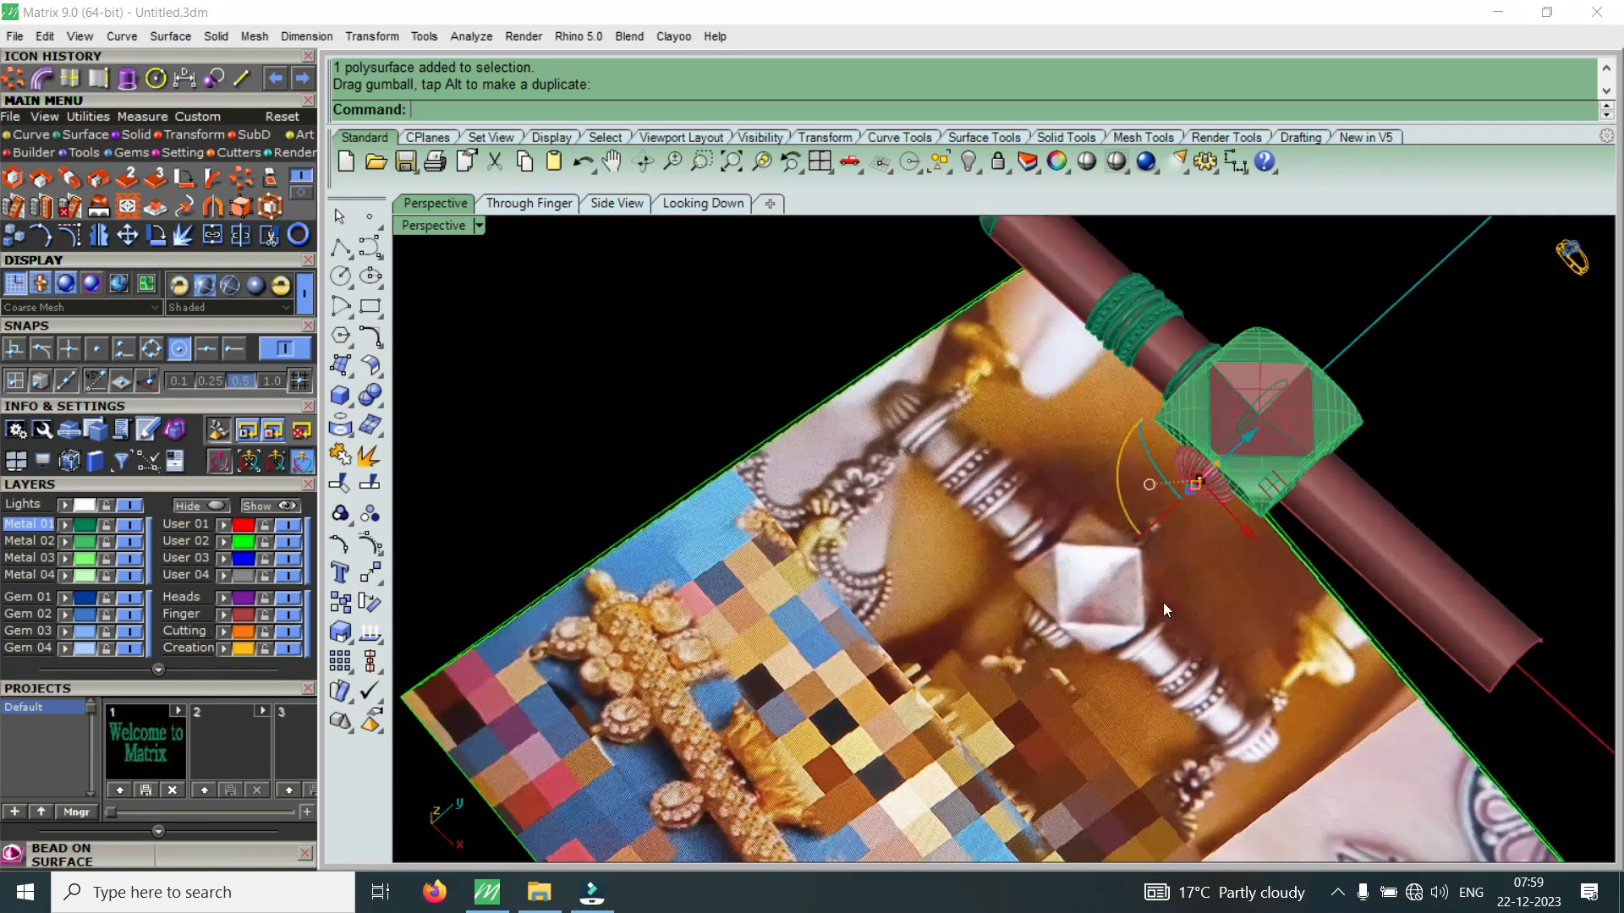
scroll(1164, 602, up, 5)
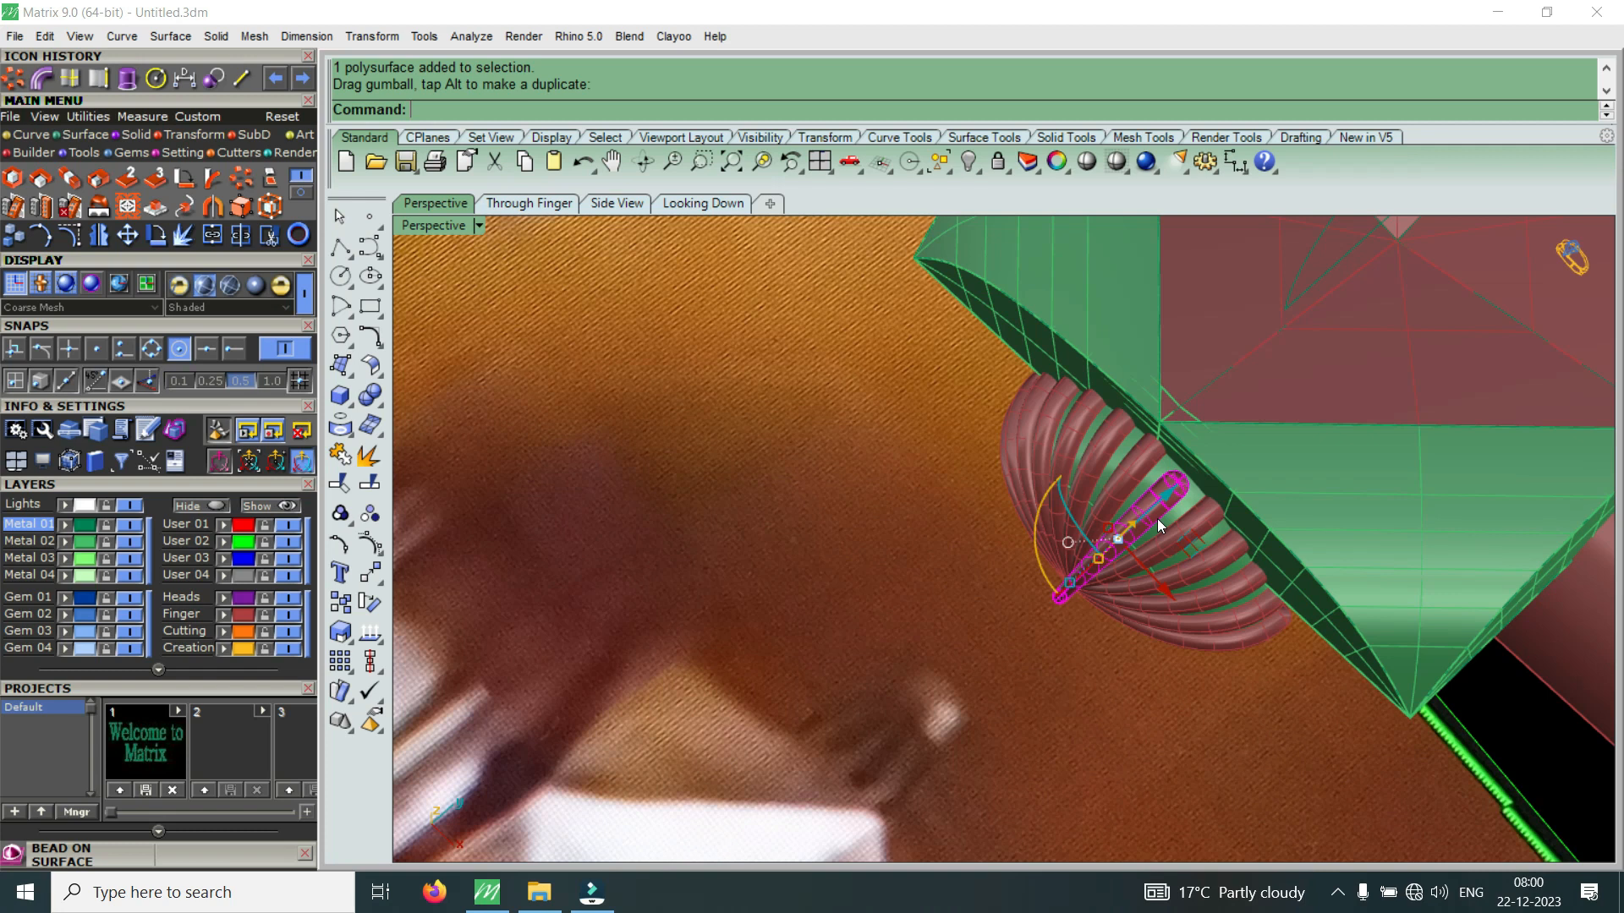
right_drag(1155, 519, 1150, 479)
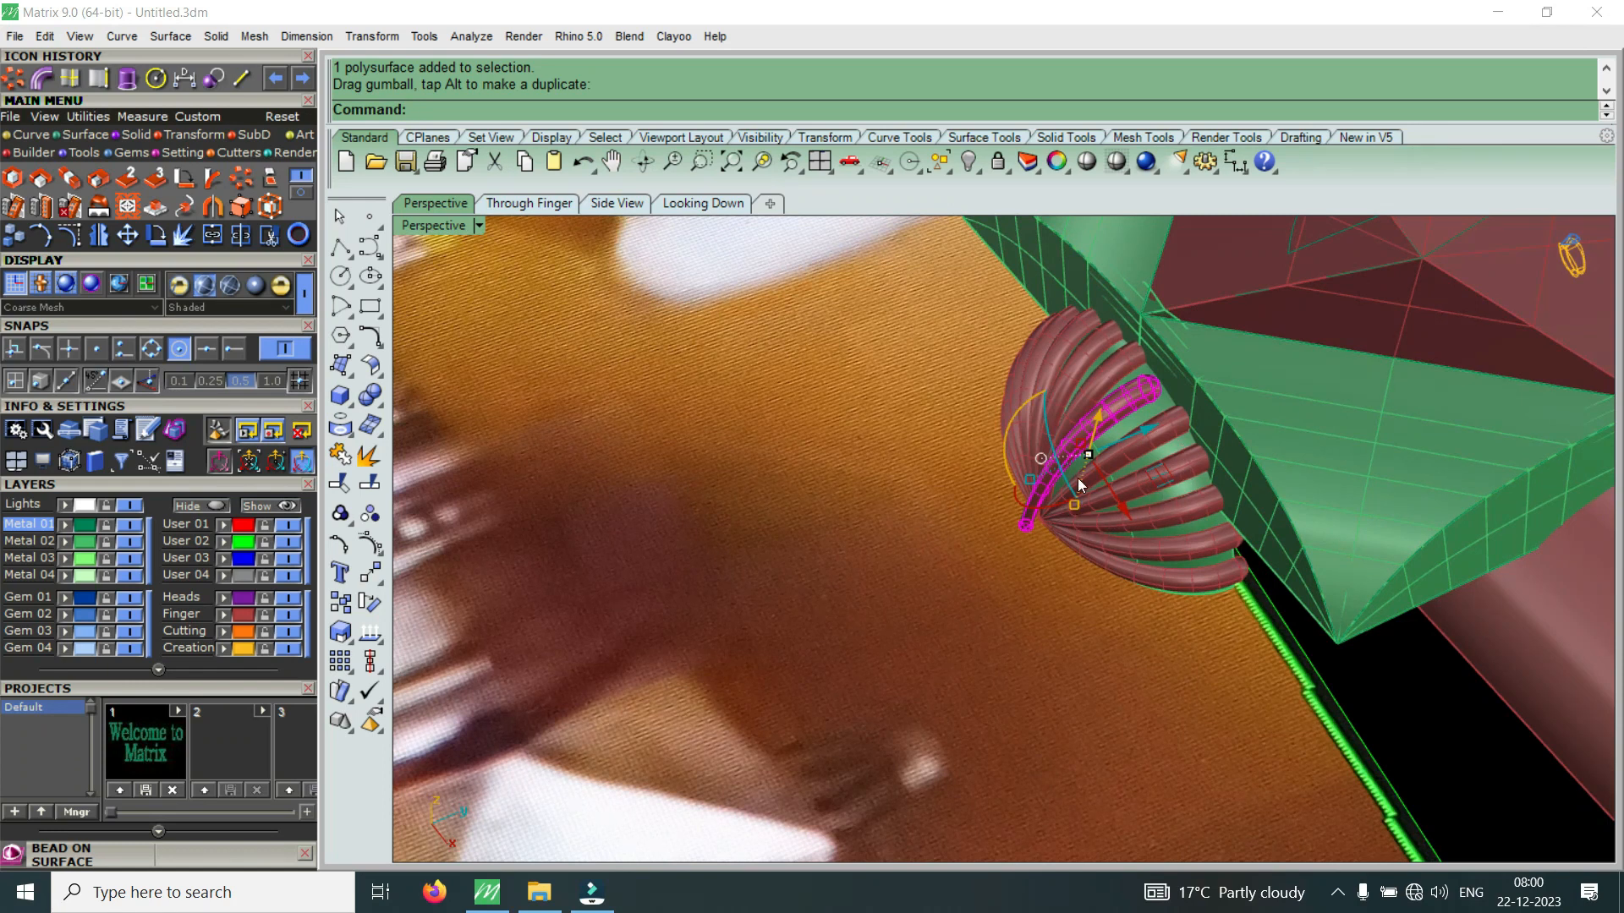
right_drag(1059, 467, 1180, 396)
scroll(1180, 402, down, 10)
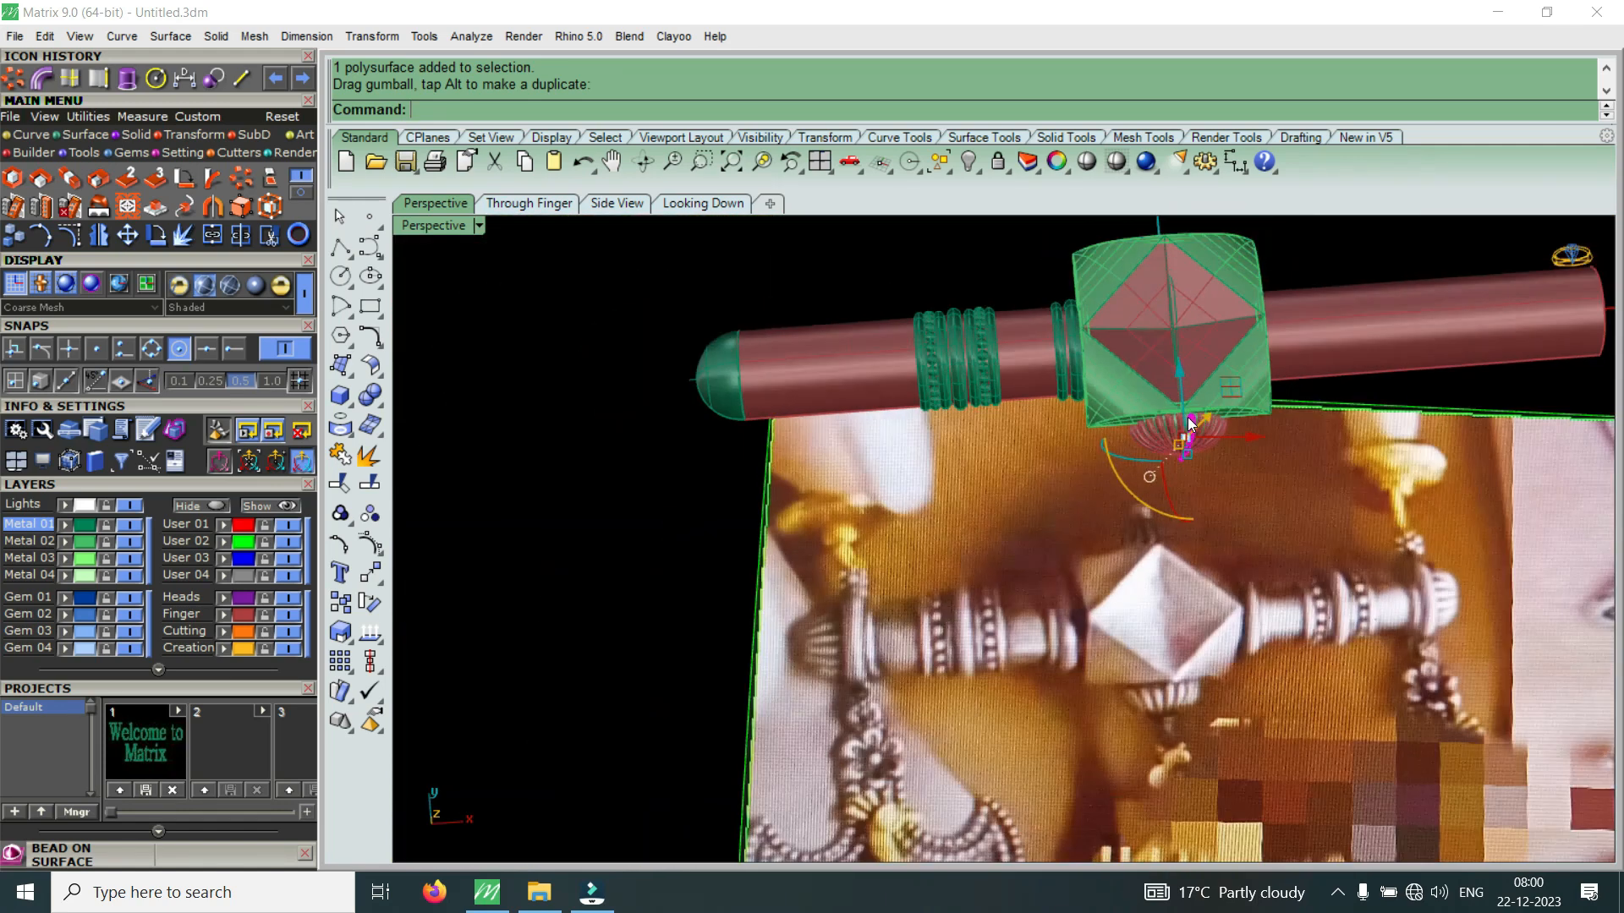
scroll(1142, 727, up, 3)
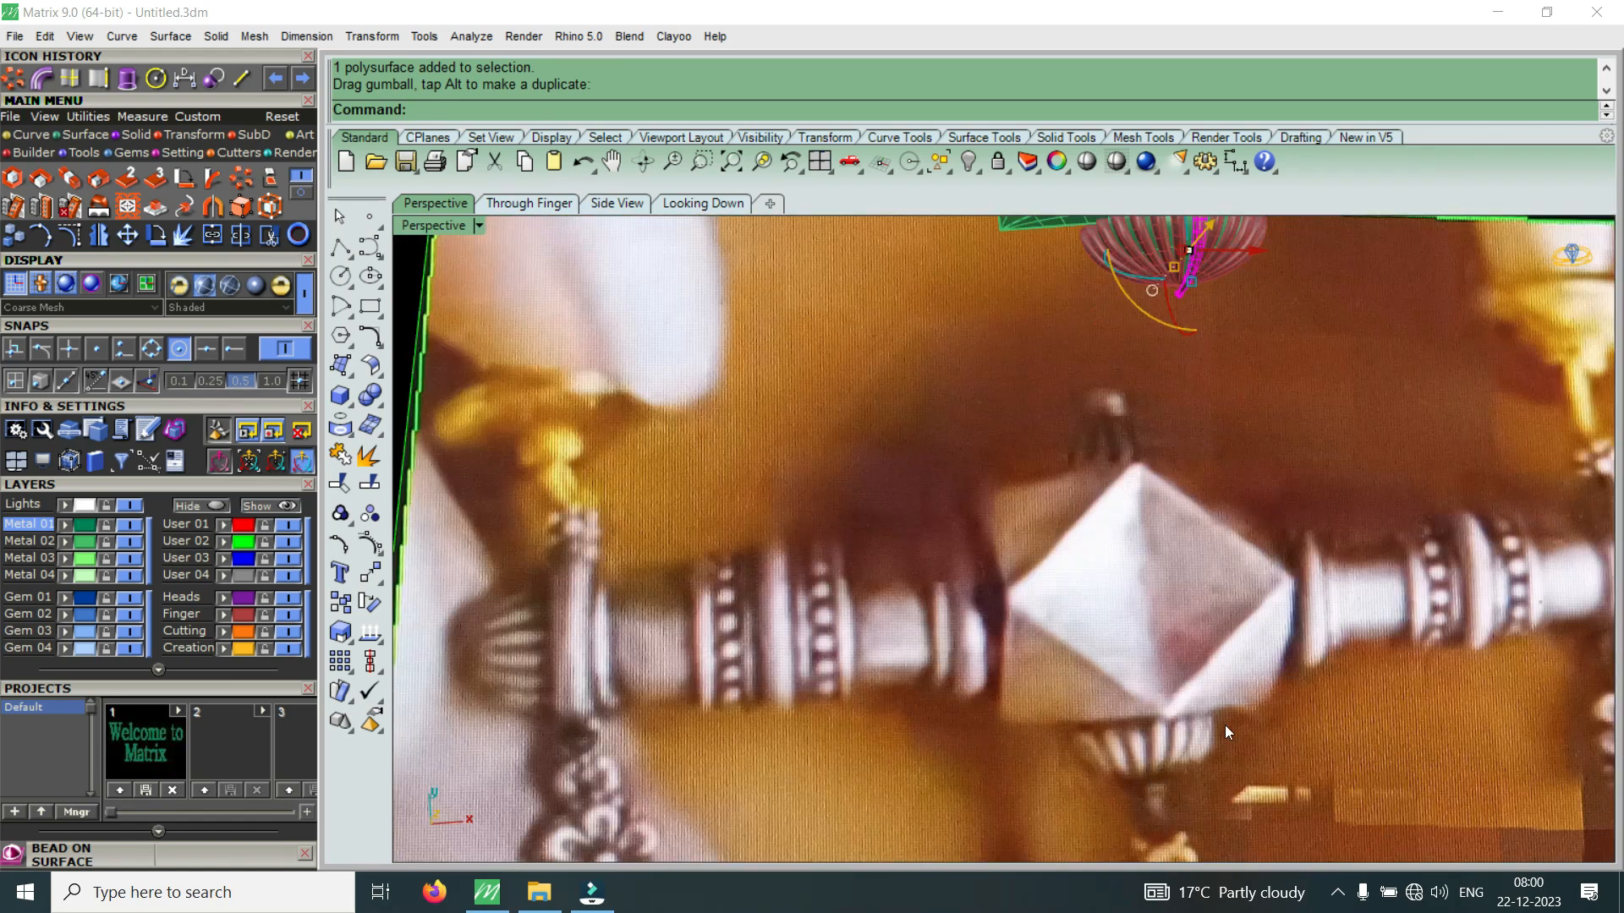
scroll(1174, 739, down, 7)
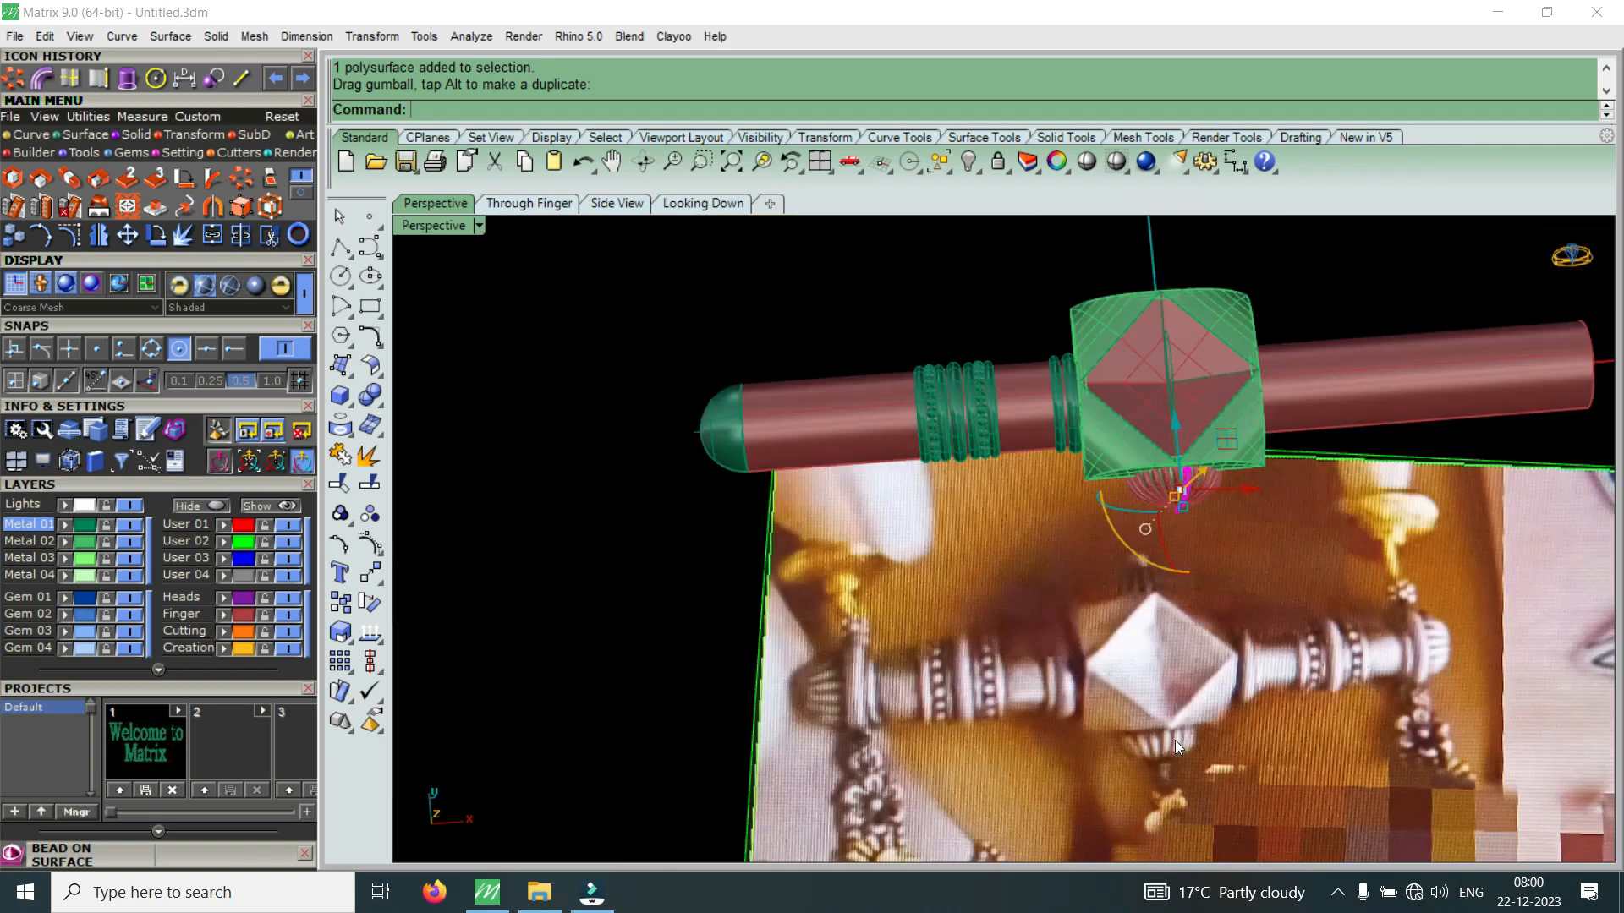
scroll(1199, 496, up, 8)
scroll(1108, 501, up, 4)
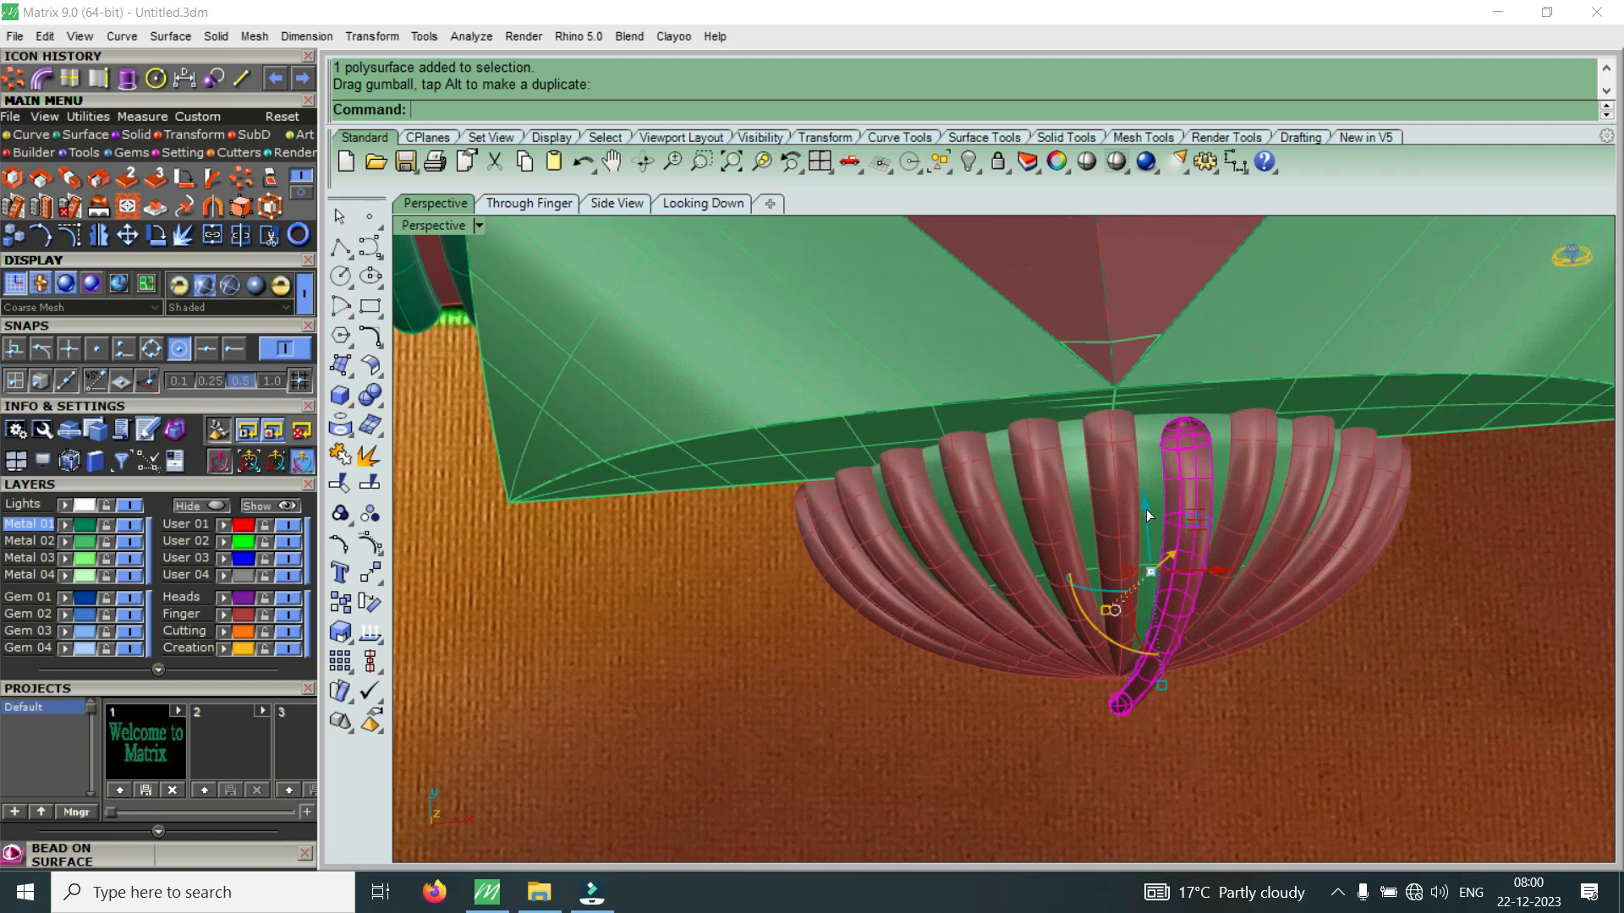
Undo the flute's move and try shifting the centre flute under the block's lower point slightly away from the block
key(ctrl+z)
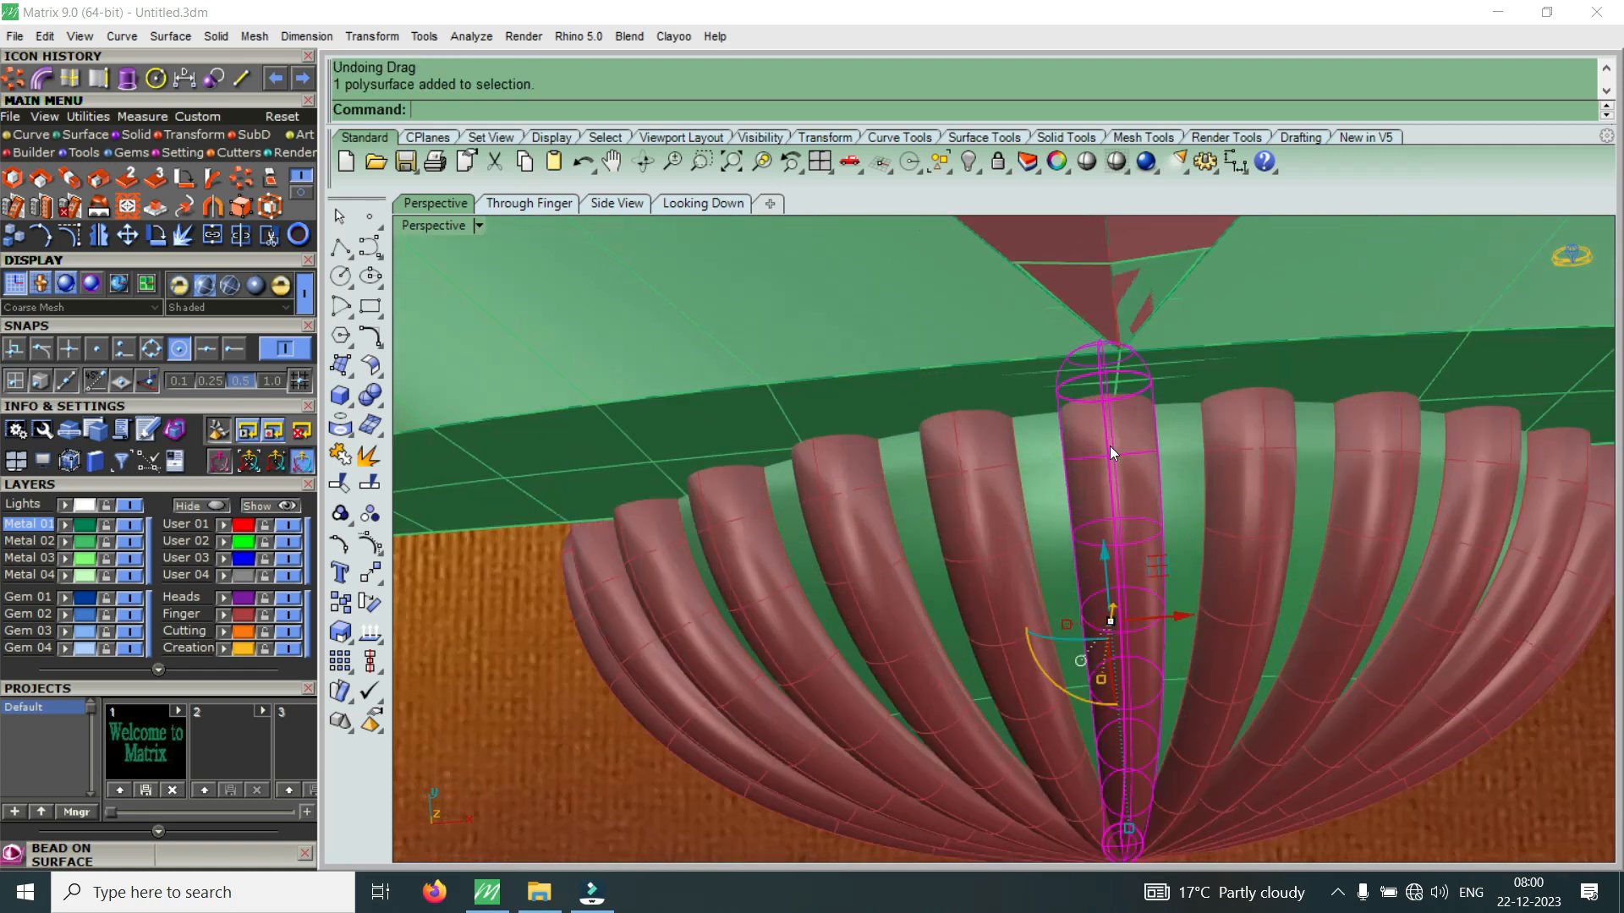
scroll(1115, 453, up, 2)
drag(1104, 547, 1103, 602)
right_drag(1103, 602, 900, 410)
scroll(890, 480, down, 8)
right_drag(890, 480, 854, 293)
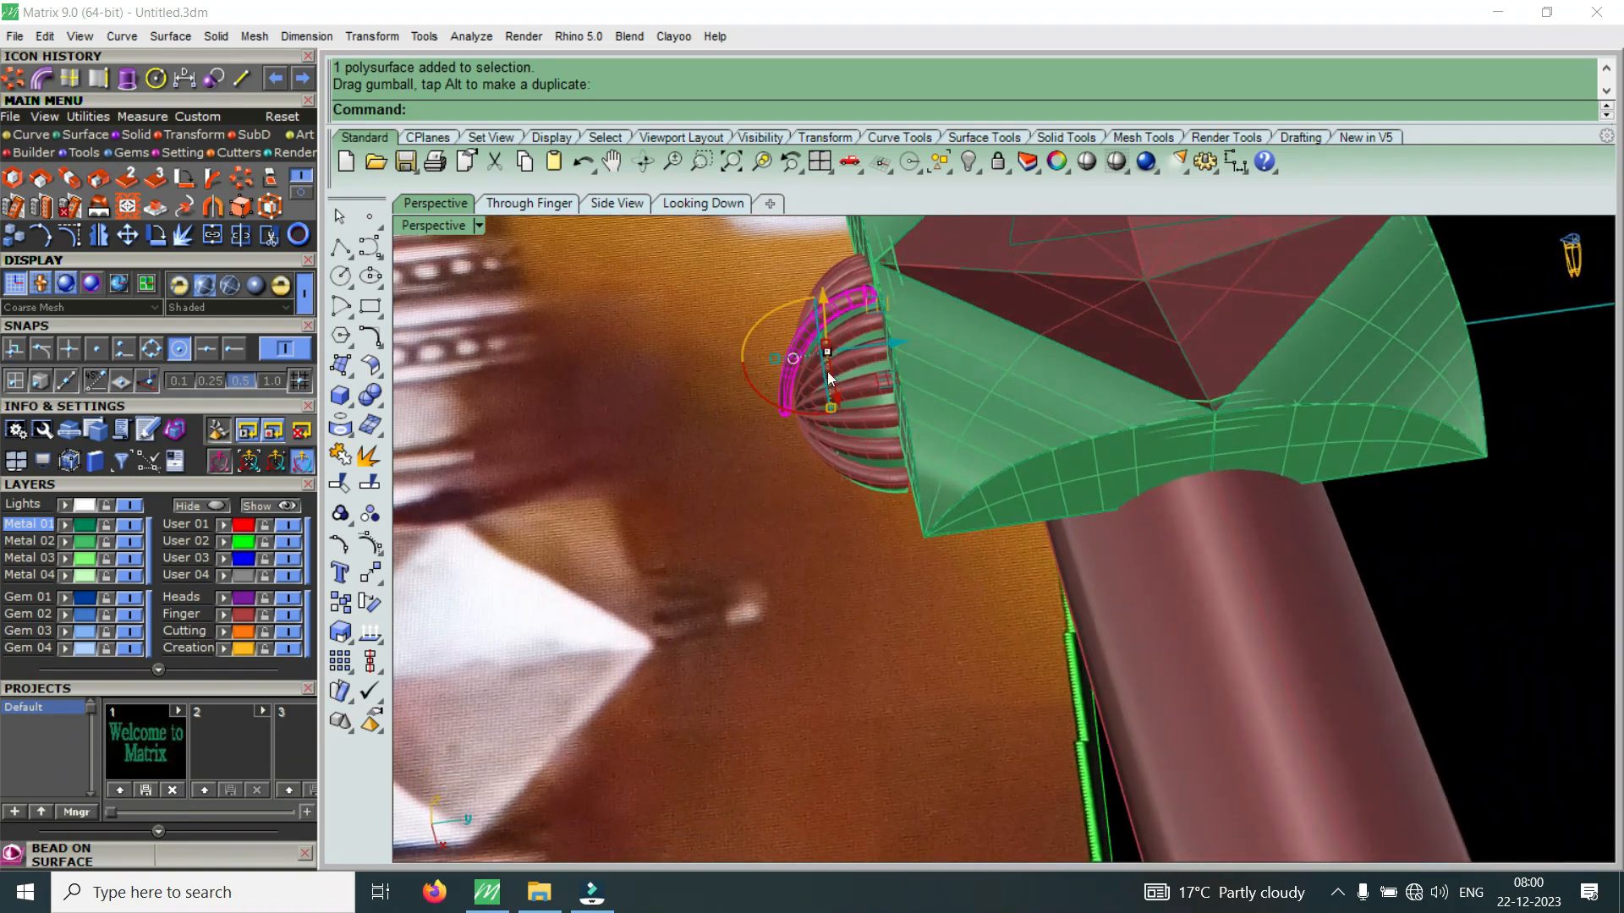
scroll(854, 293, up, 12)
scroll(861, 367, down, 12)
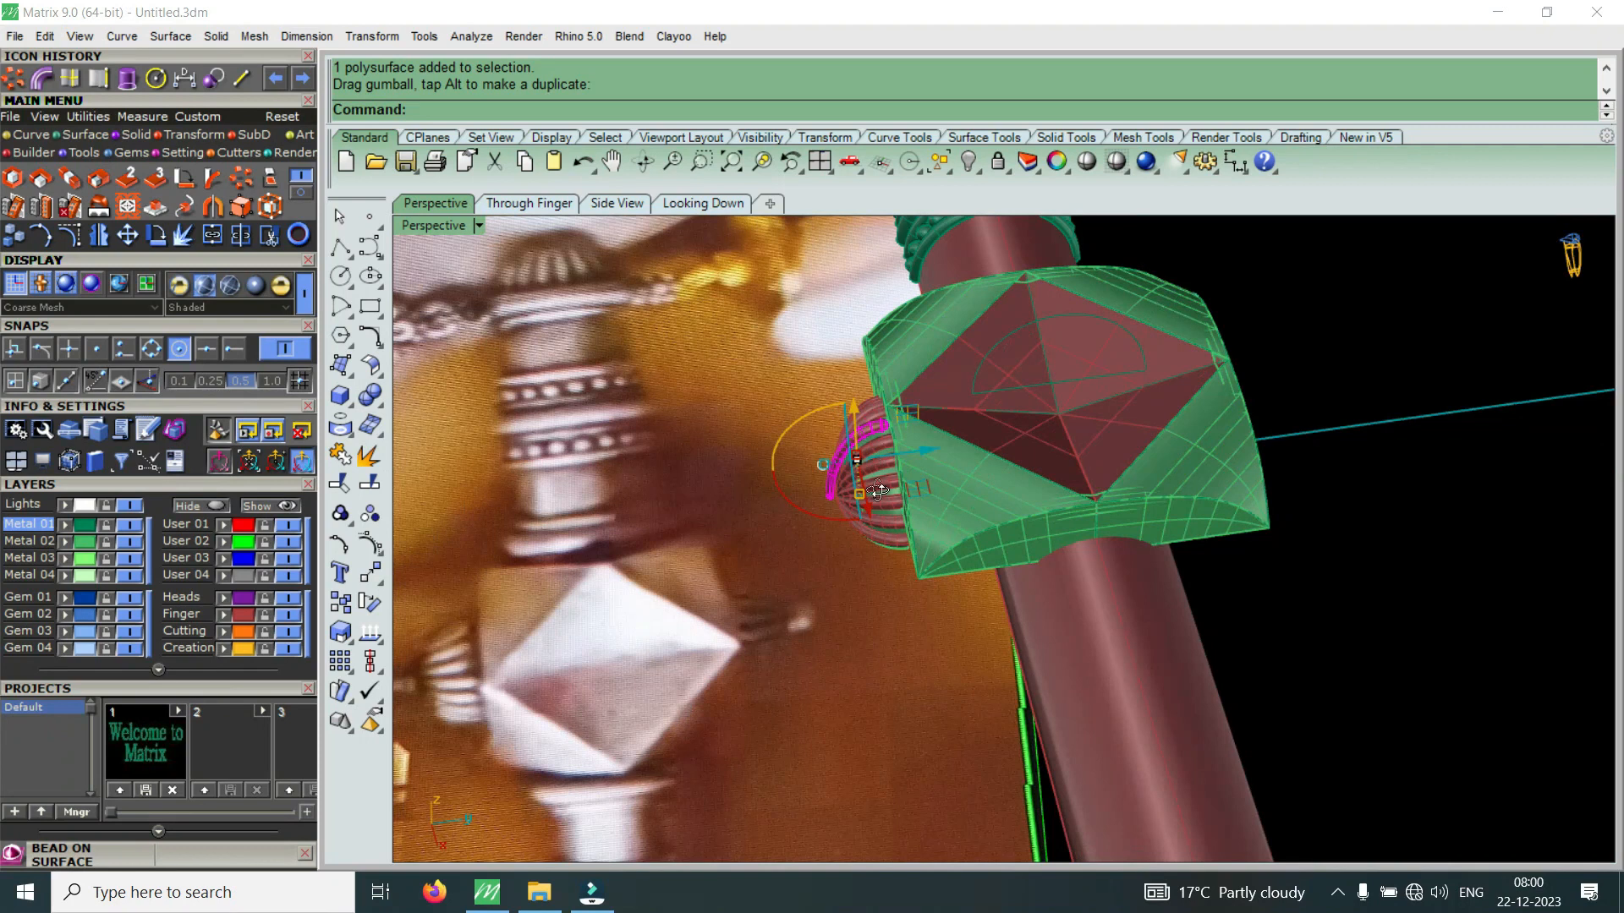
right_drag(871, 487, 1046, 505)
Undo back through the recent flute edits and delete the flute pipe from the dome
key(ctrl+z)
key(ctrl+z)
key(ctrl+z)
key(ctrl+z)
key(ctrl+z)
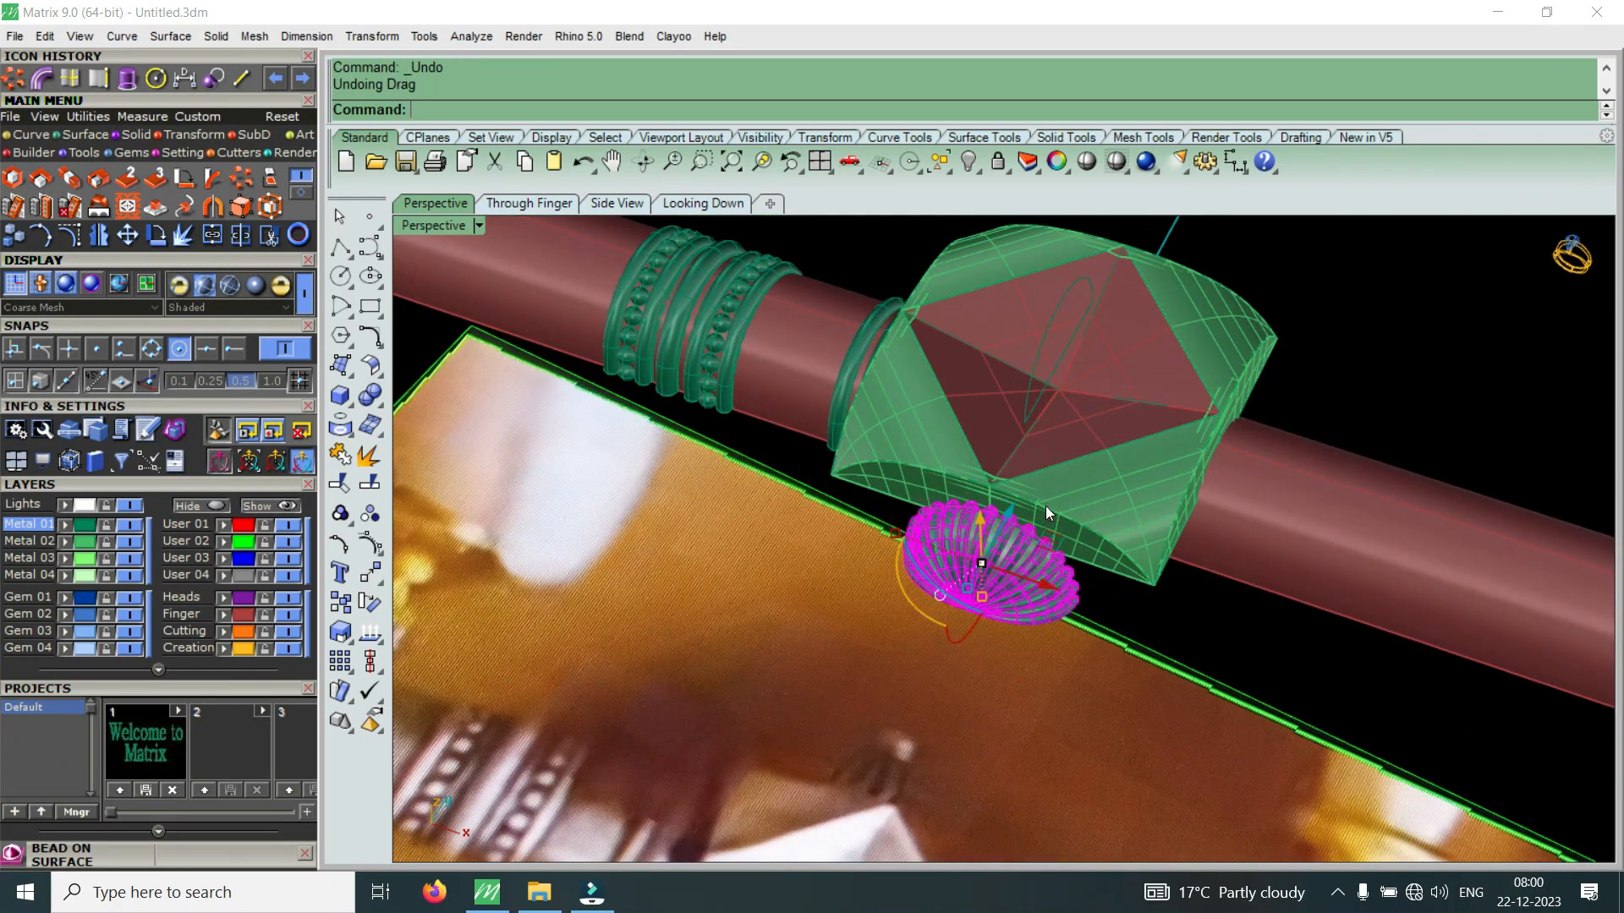
scroll(996, 540, up, 3)
scroll(985, 517, up, 6)
click(990, 465)
key(Delete)
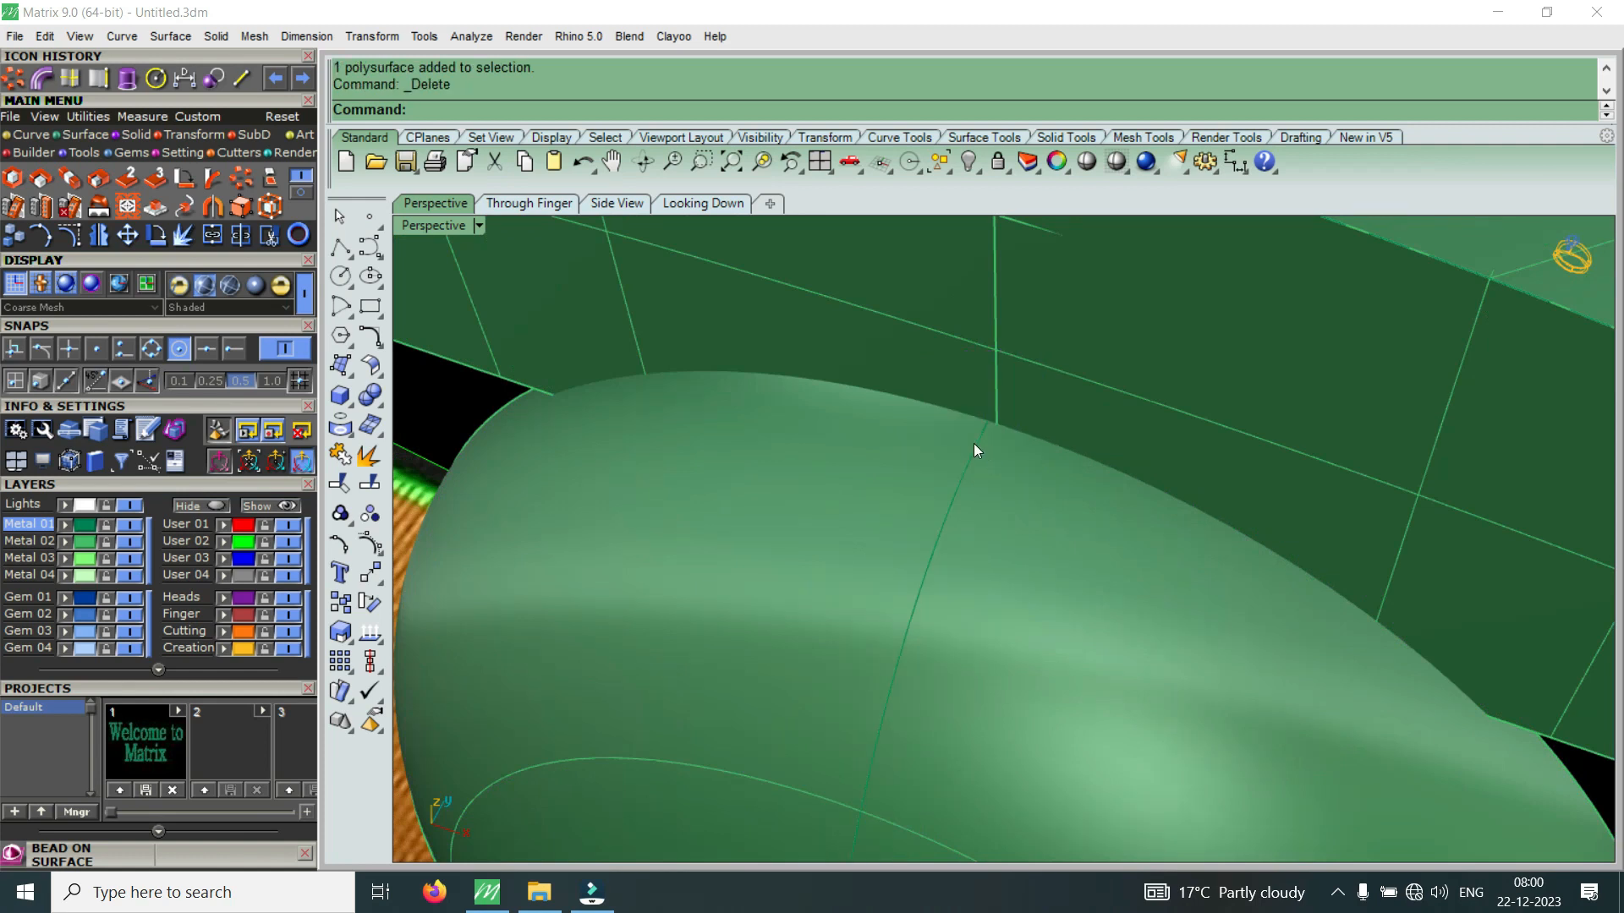
Split the flute's rail curve at a point near its block end with the centre snap off, and select the longer piece
click(1006, 465)
click(1040, 501)
scroll(1040, 507, down, 4)
scroll(957, 551, up, 5)
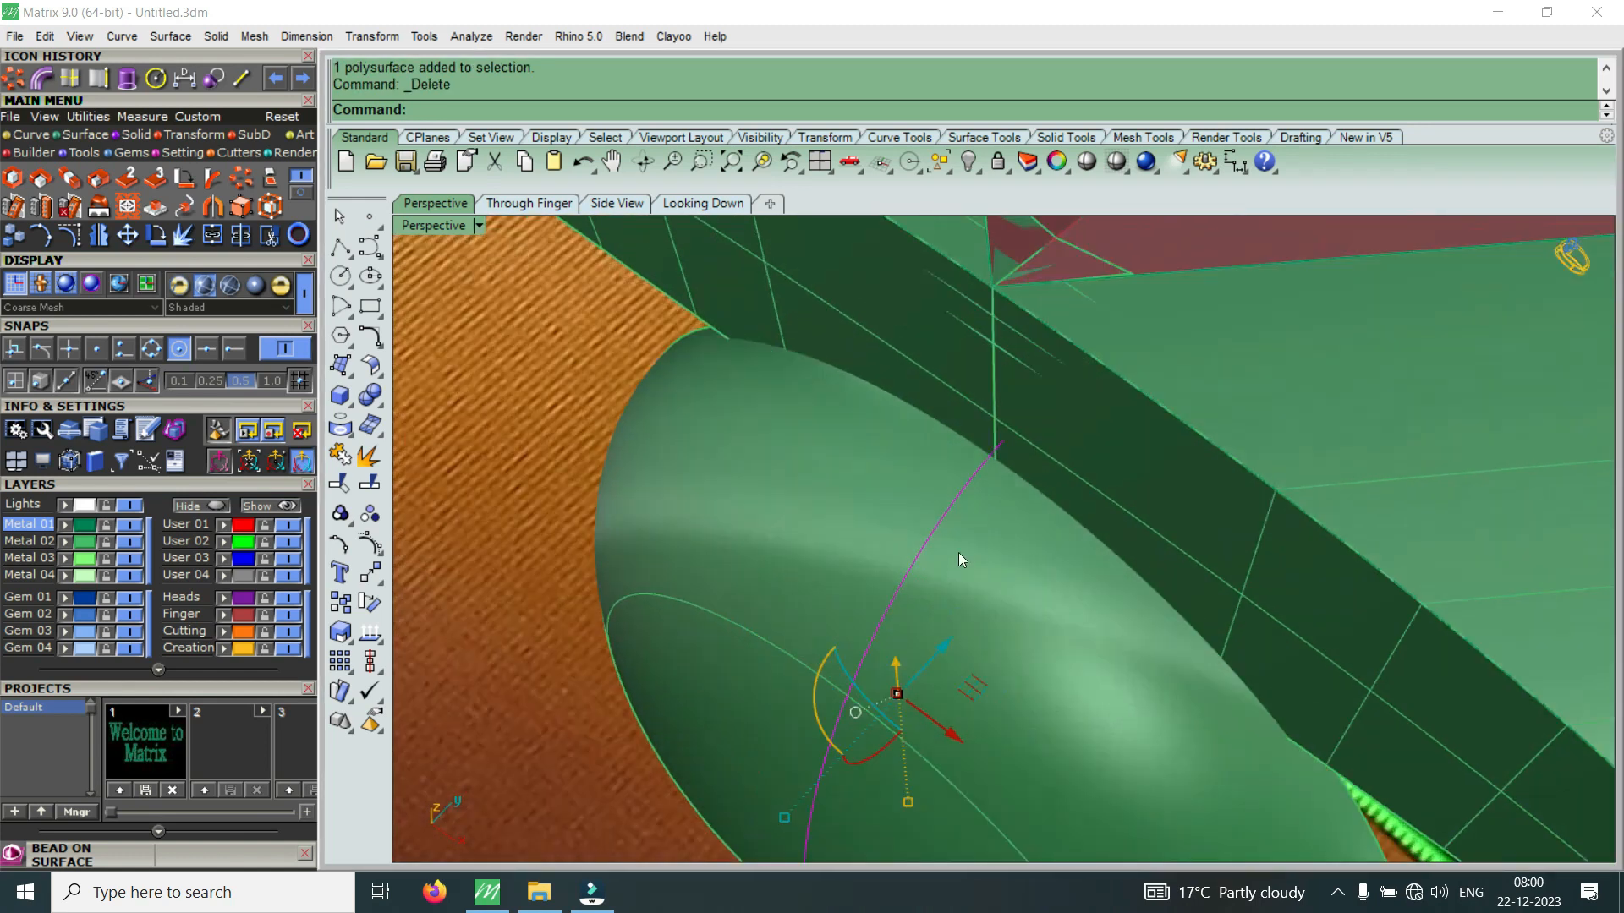
click(240, 236)
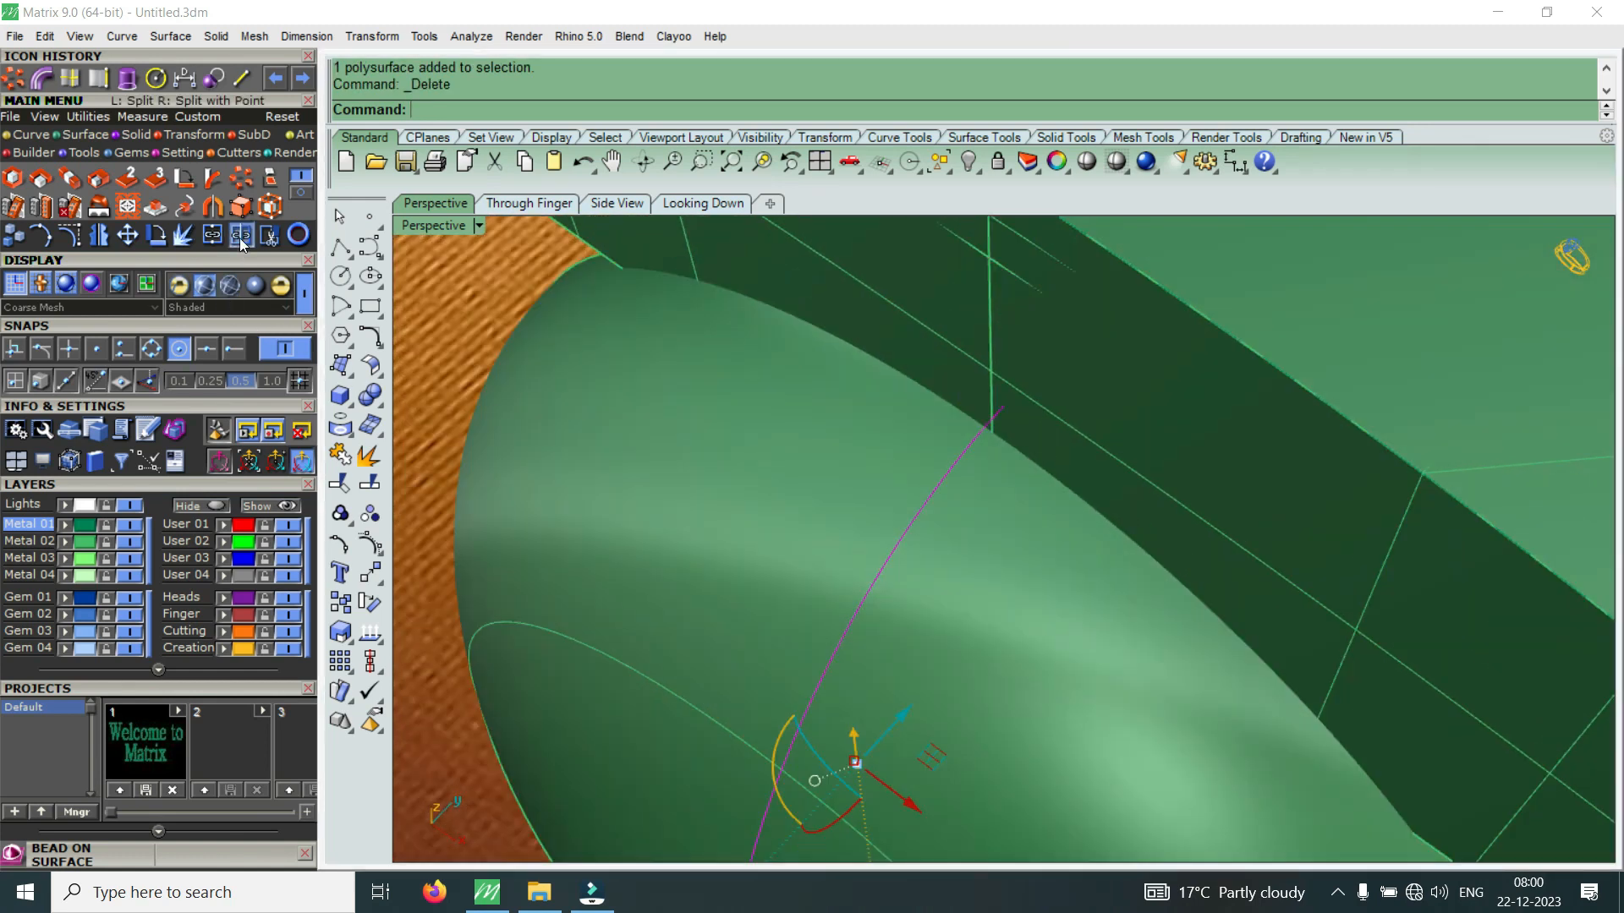
click(520, 108)
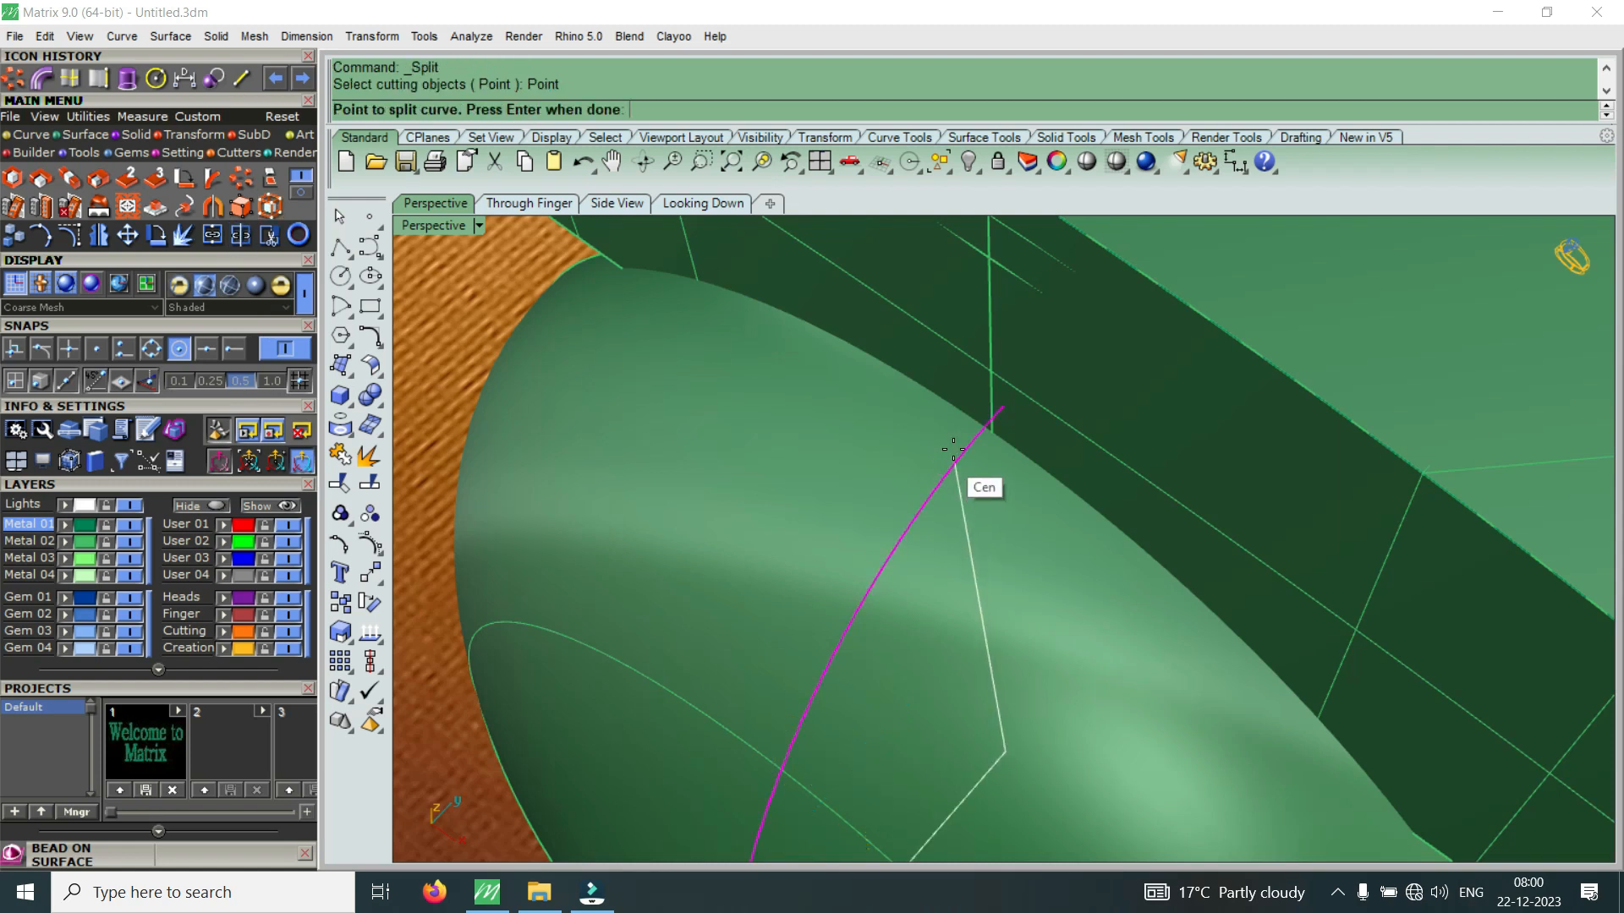
click(178, 349)
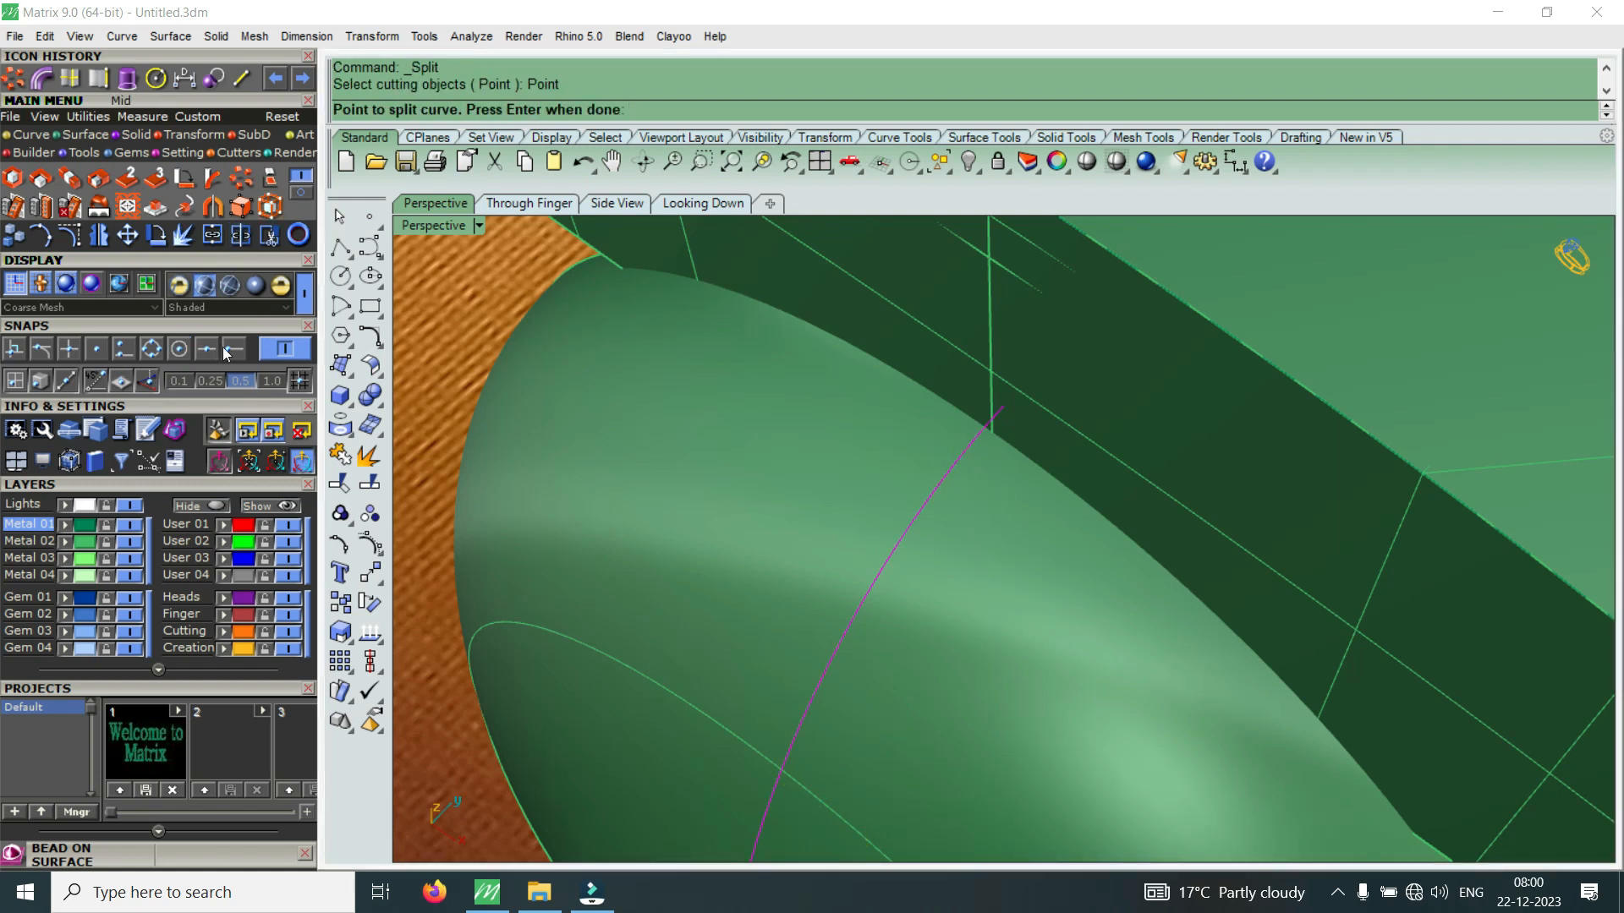
click(945, 476)
key(Return)
click(919, 516)
click(981, 569)
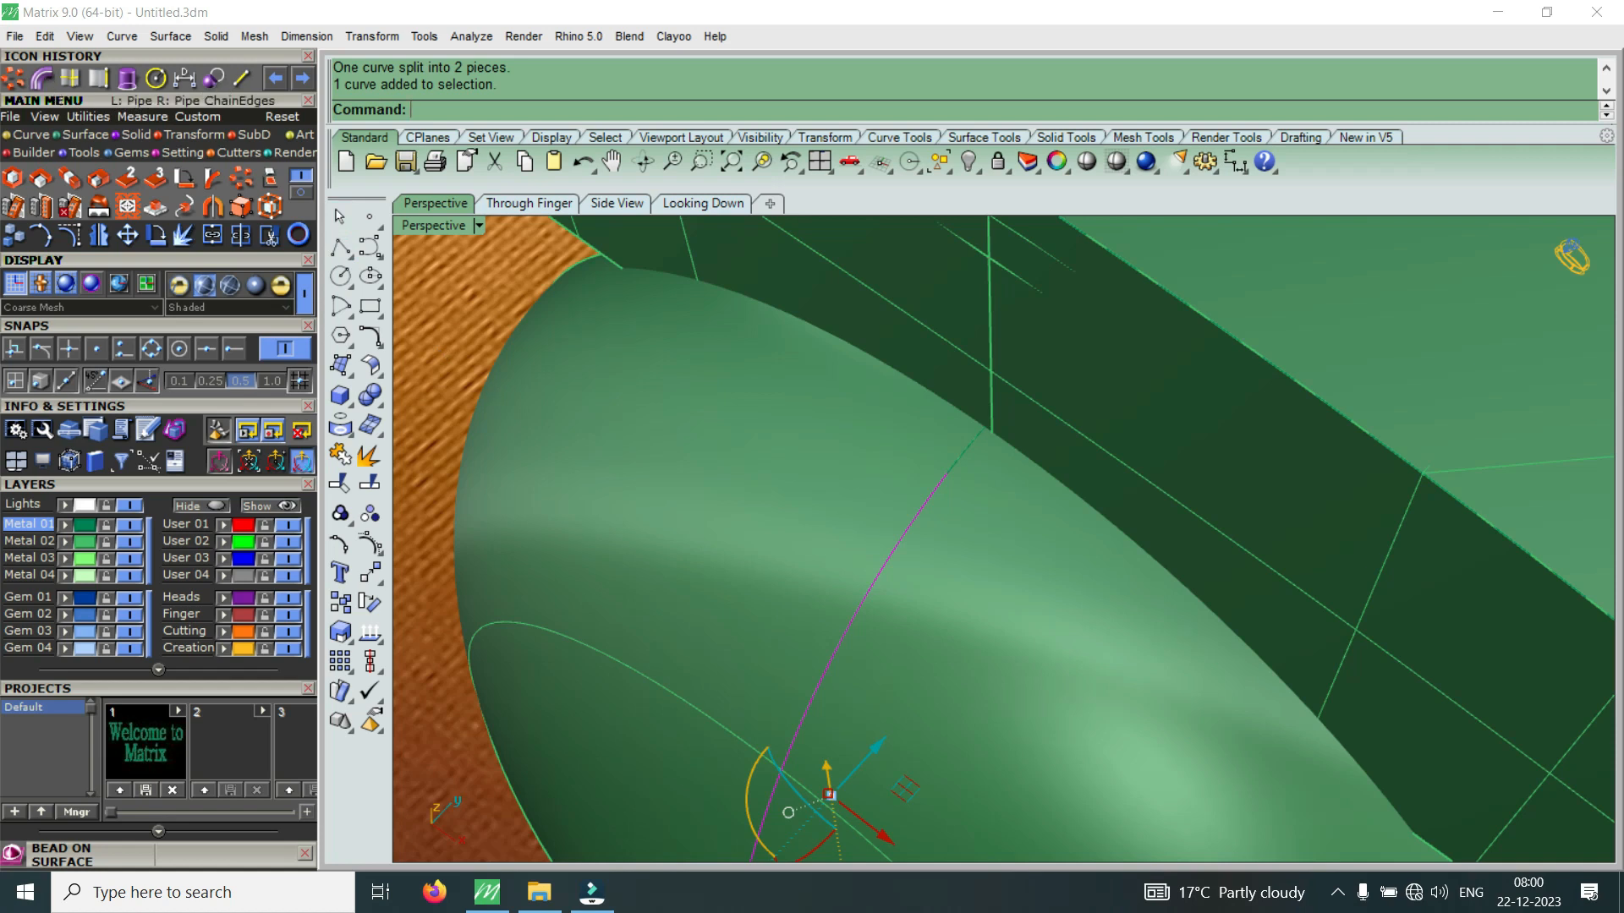
Try a round-capped pipe along the shortened curve with start radius 0.1 and end radius 0.3
click(127, 78)
scroll(802, 558, down, 3)
text(.1)
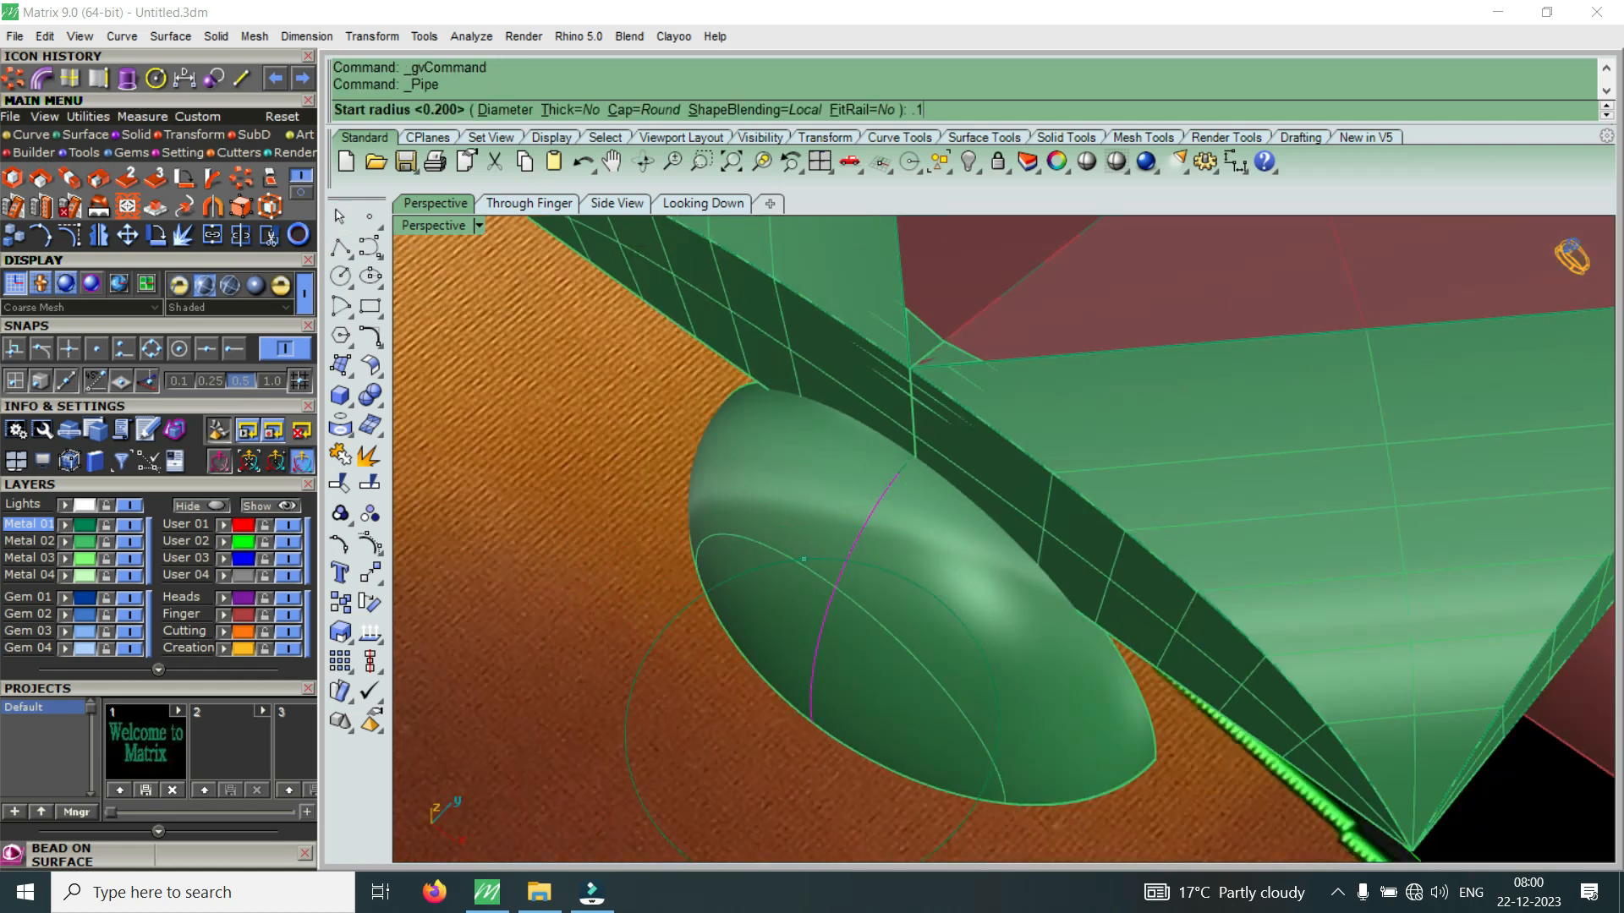
key(Return)
text(.)
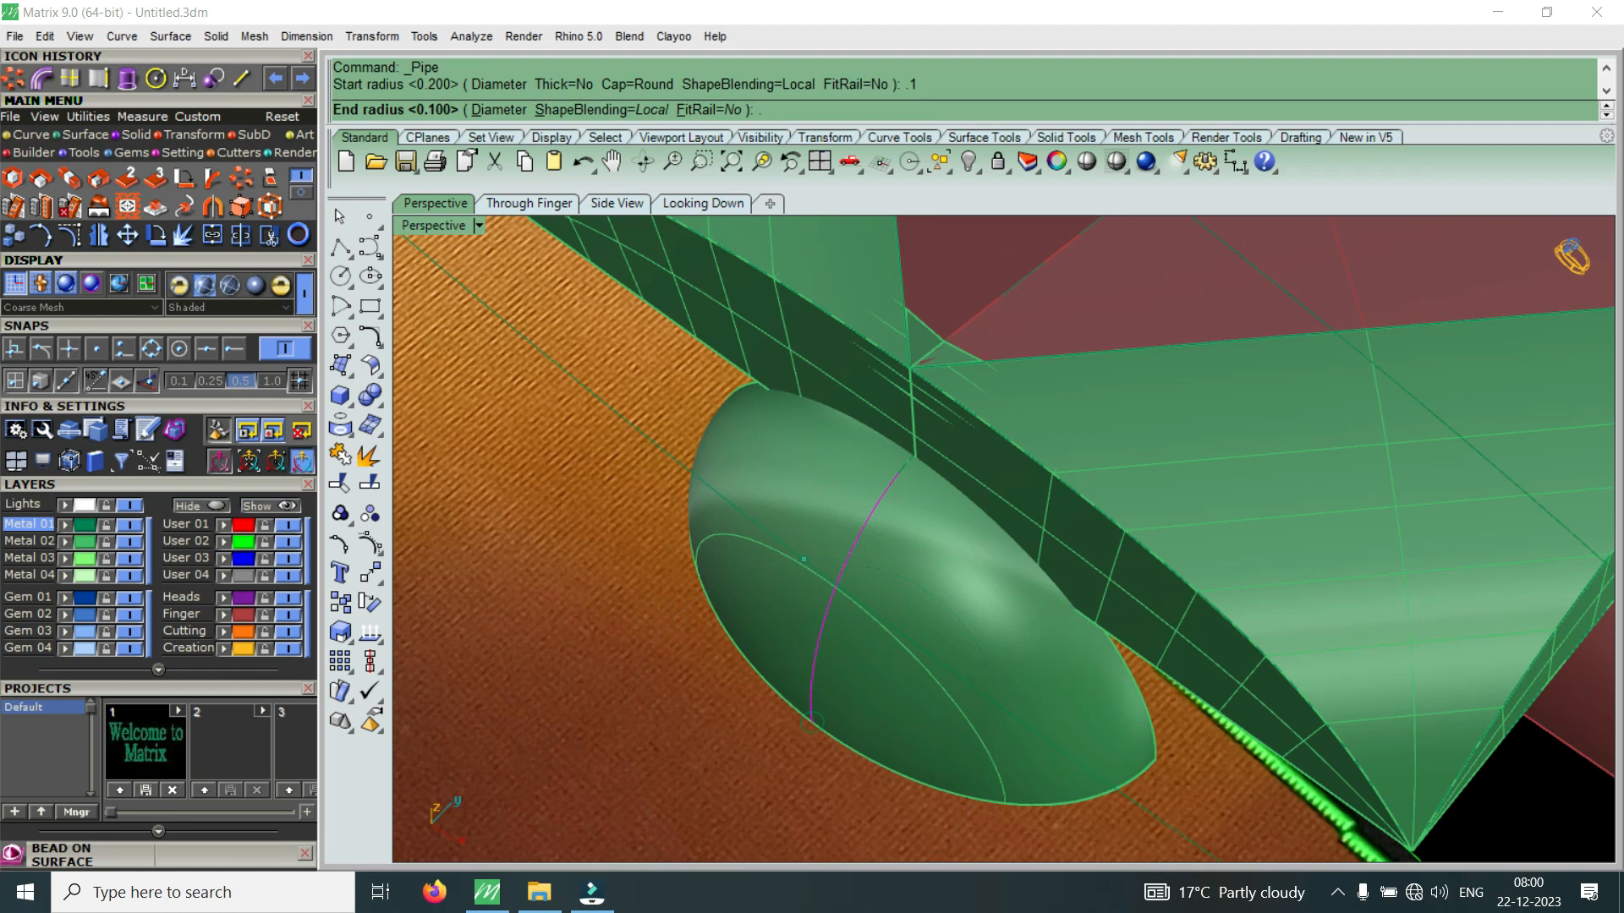
text(1)
key(Return)
key(Return)
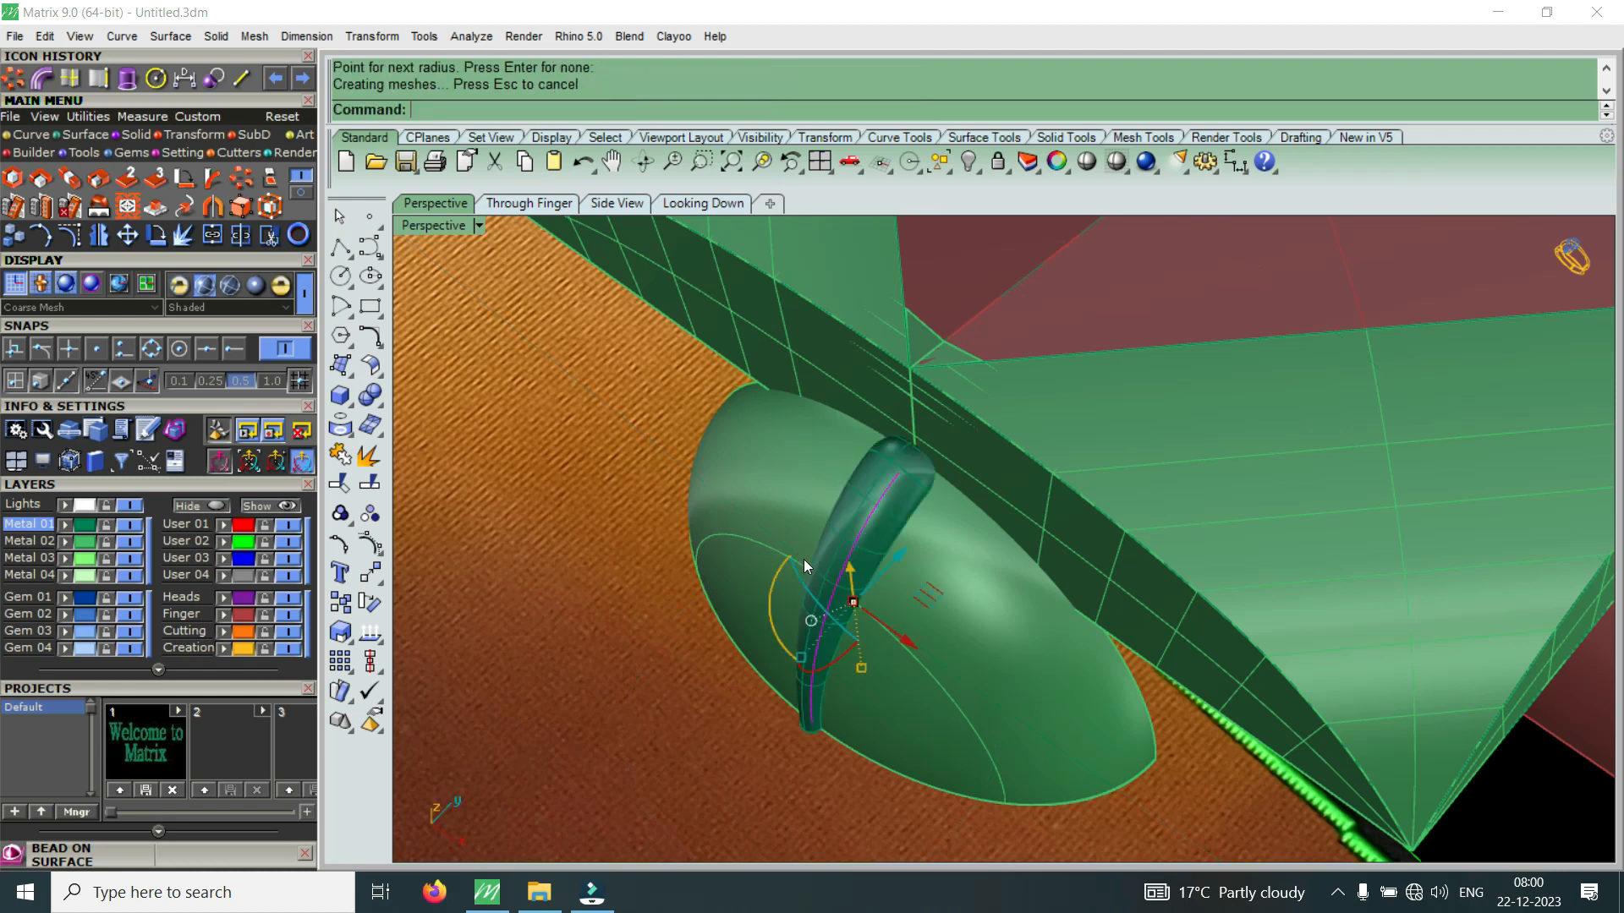
right_drag(804, 560, 1004, 519)
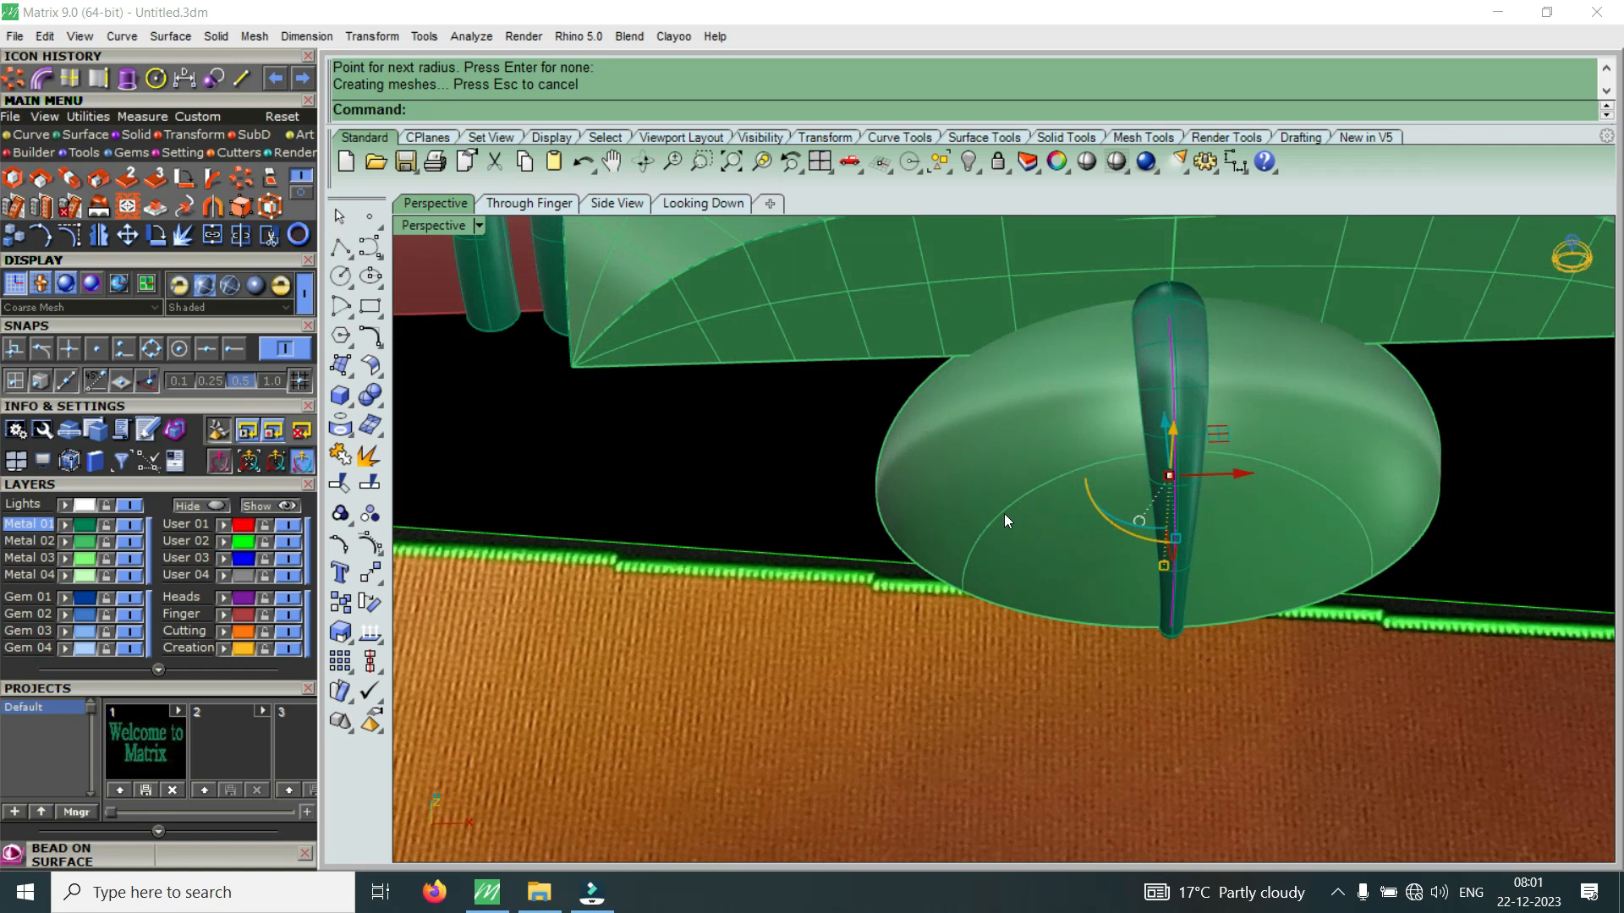
key(ctrl+z)
Create a round-capped pipe along the shortened curve with start radius 0.1 and end radius 0.25
key(Return)
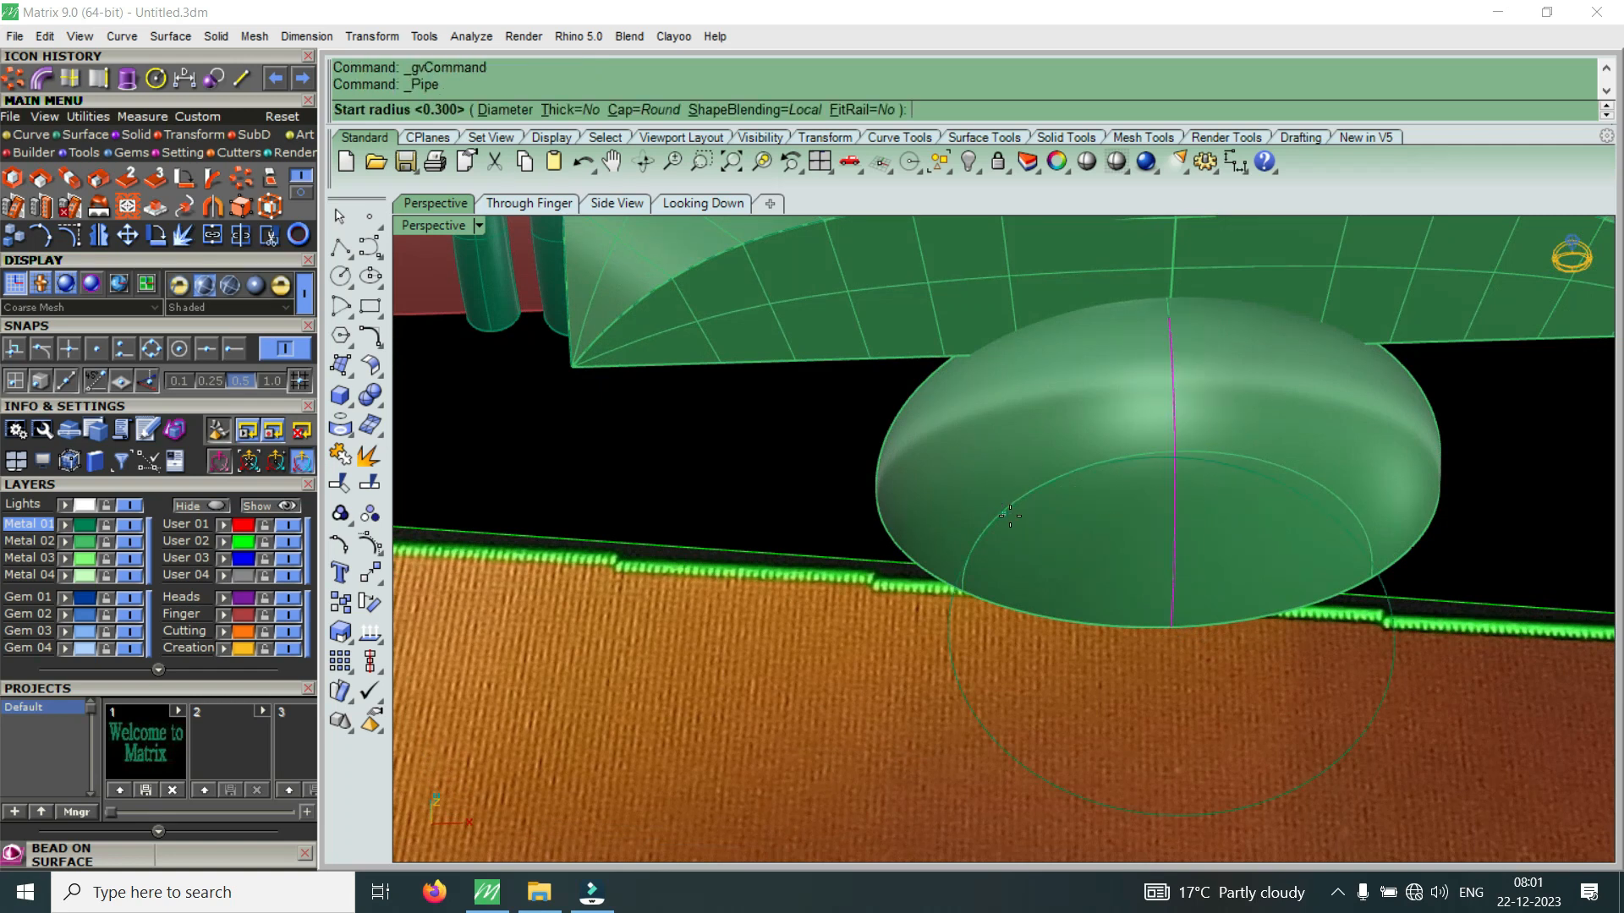
text(.1)
key(Return)
text(.25)
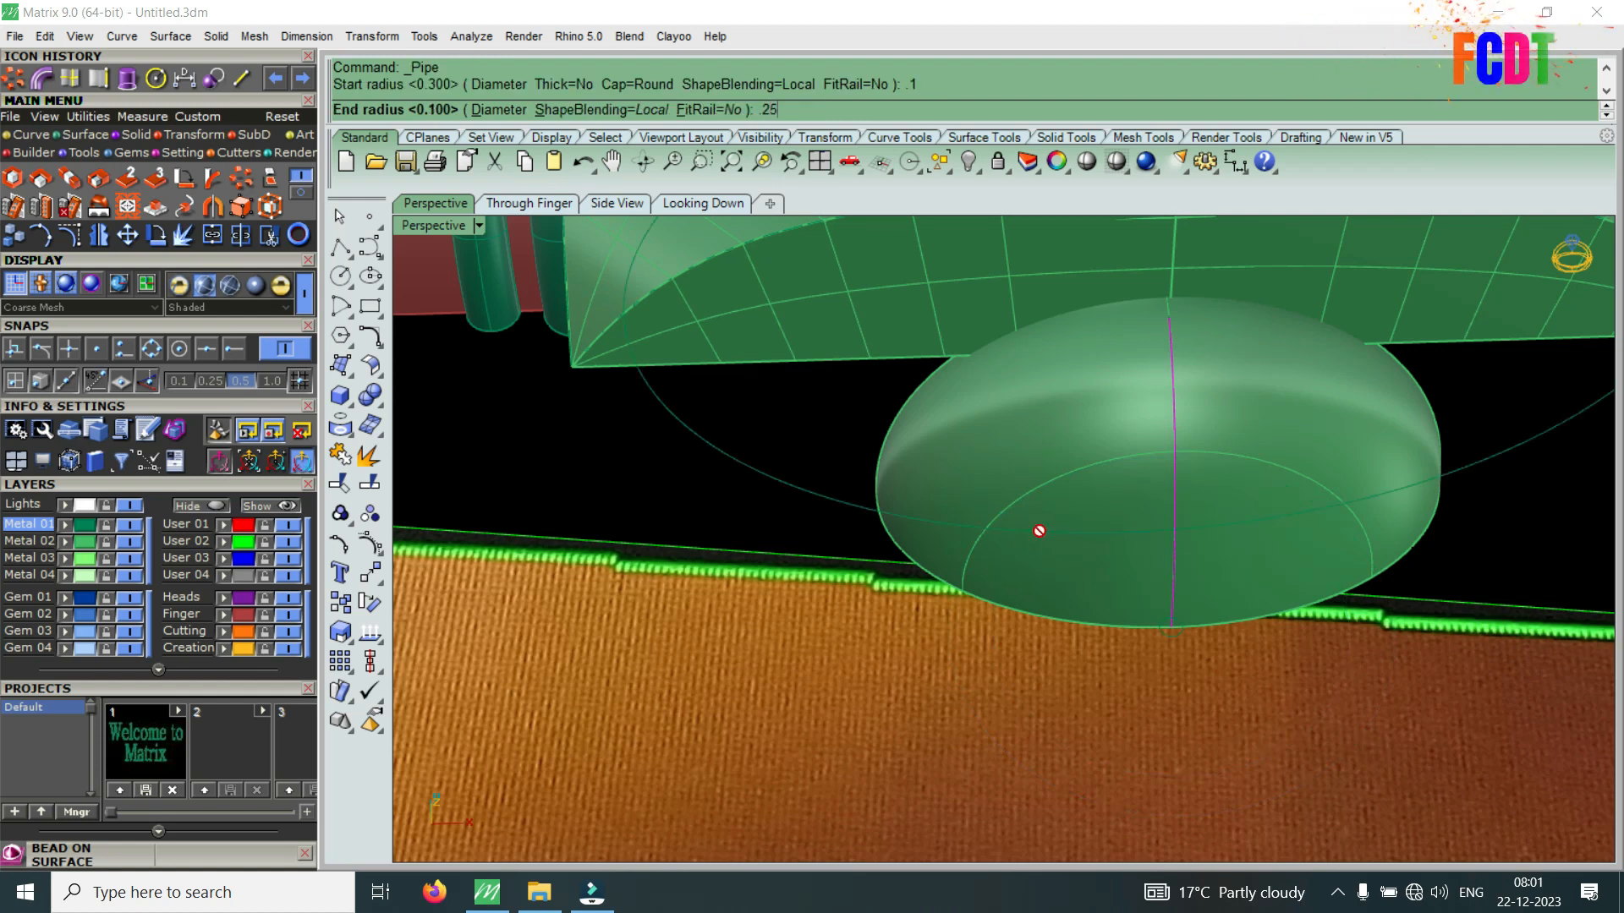
key(Return)
key(Return)
Select the new tapered pipe and shift it slightly away from the block along the Y axis
right_drag(1230, 311, 1238, 479)
scroll(1214, 748, up, 3)
click(1211, 739)
right_drag(1208, 734, 854, 323)
drag(855, 328, 846, 333)
scroll(828, 484, down, 4)
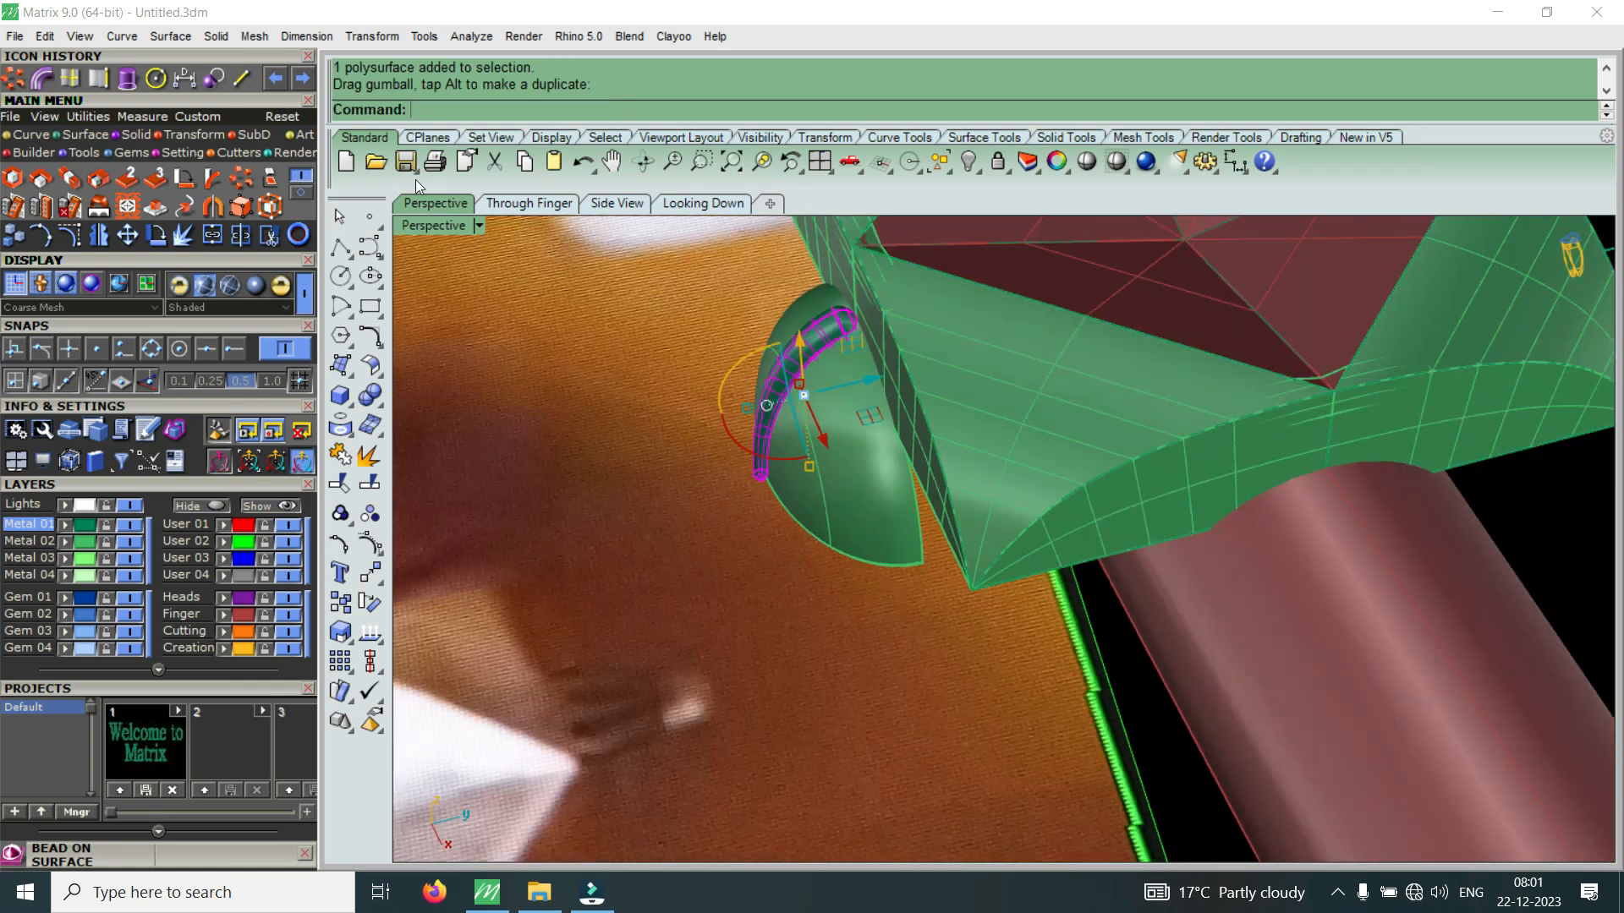
Rotate the tapered pipe slightly about its block end in the Side View, without making a copy
double_click(439, 225)
scroll(1179, 729, up, 4)
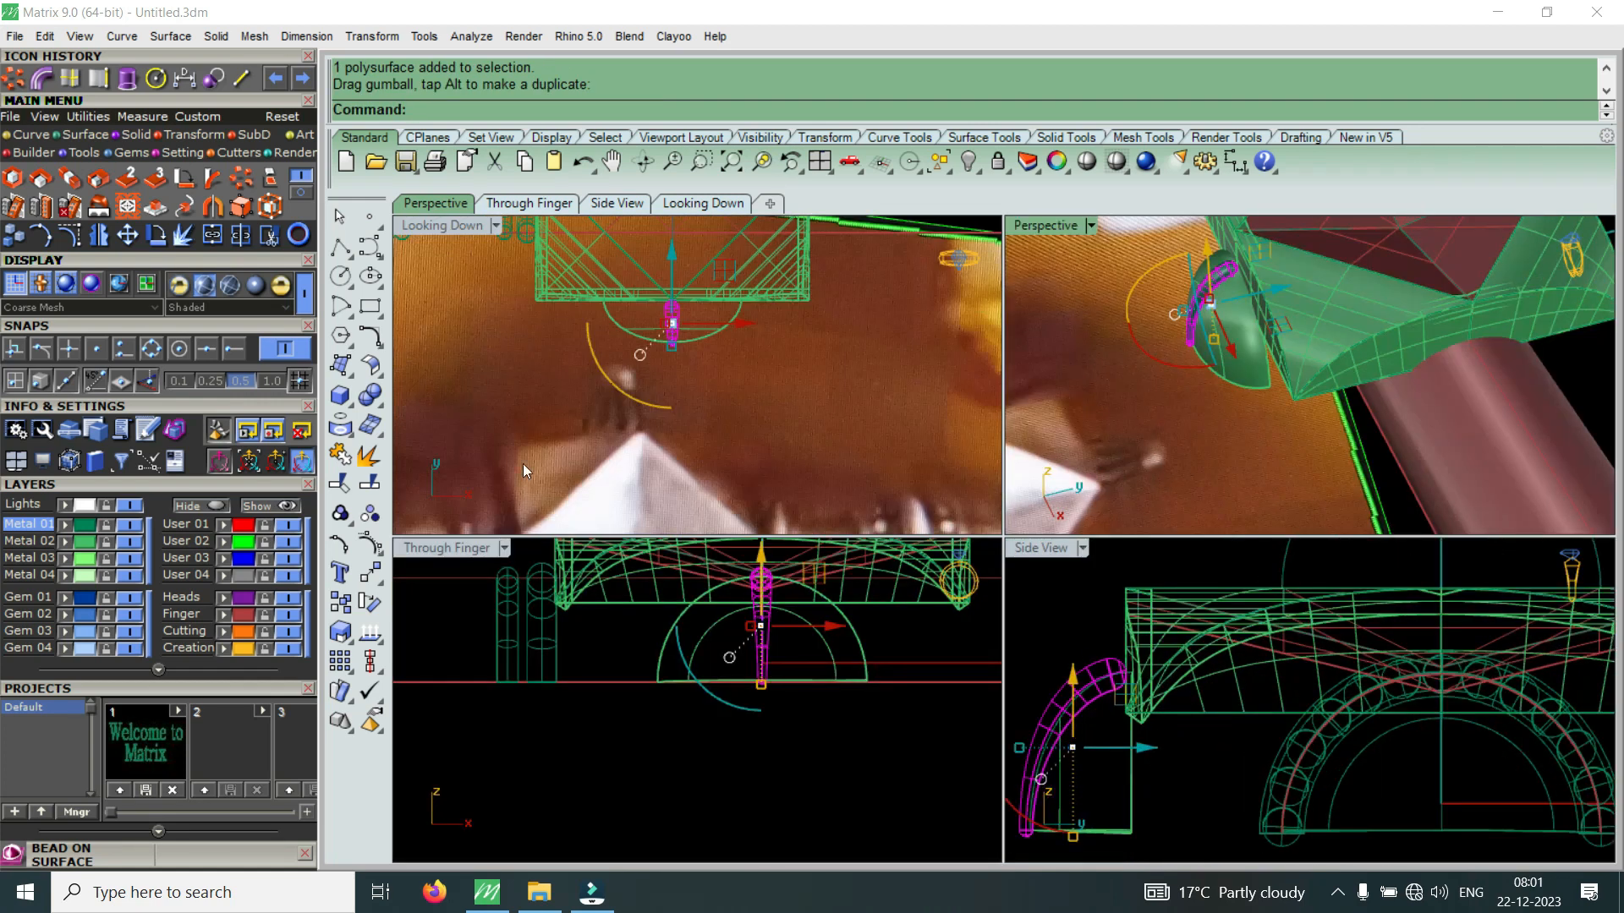
click(160, 237)
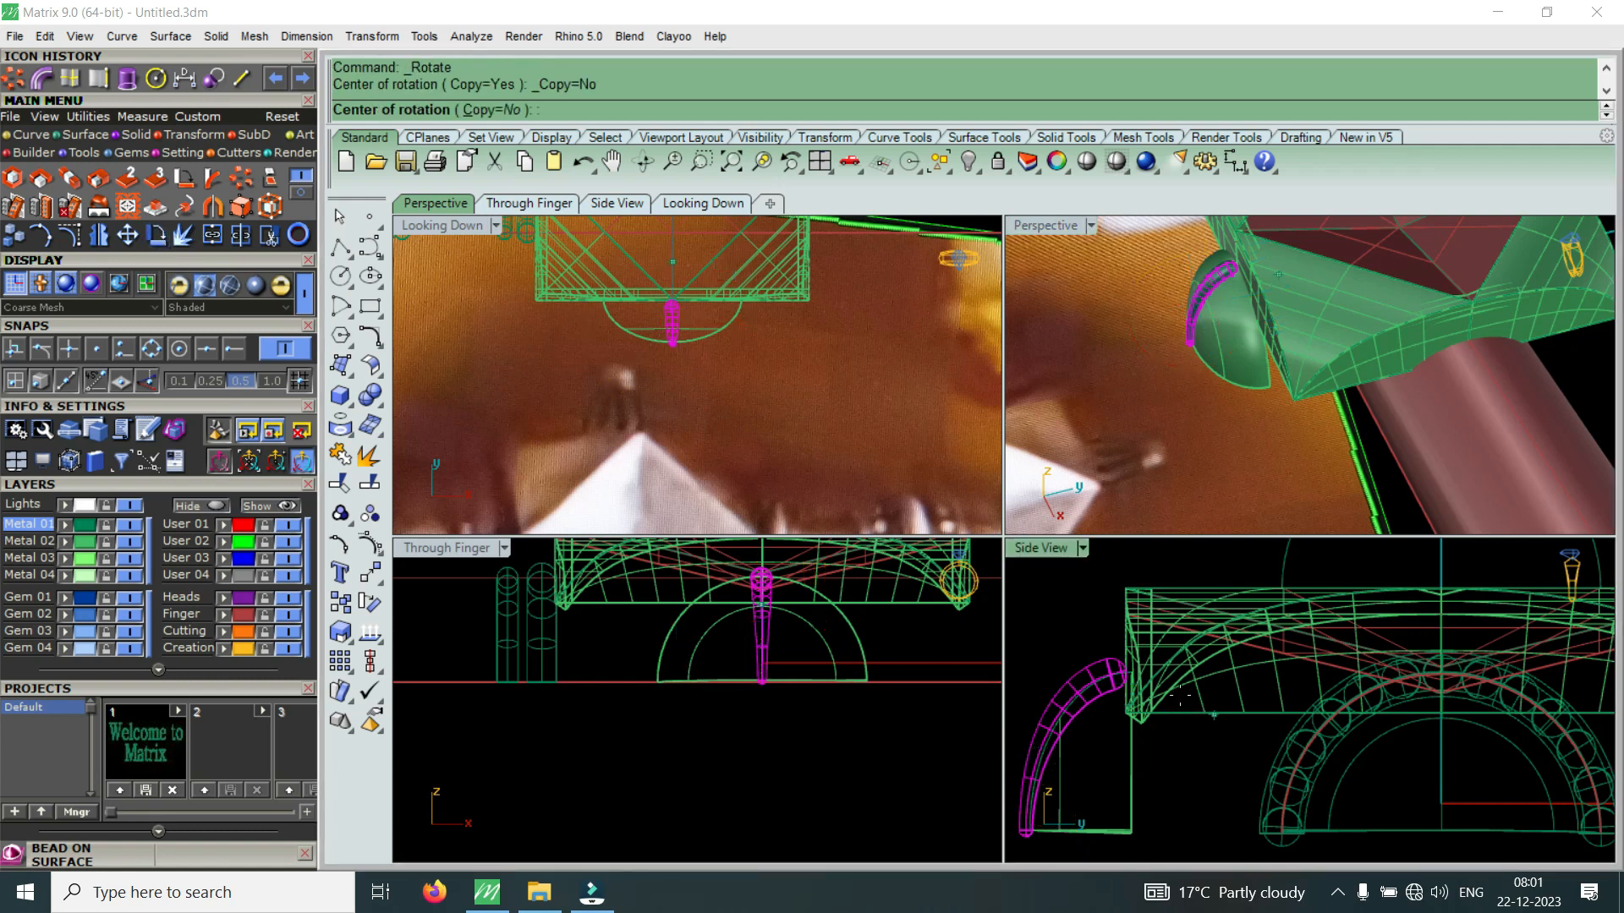
click(1130, 678)
scroll(1100, 727, up, 2)
scroll(1093, 744, up, 3)
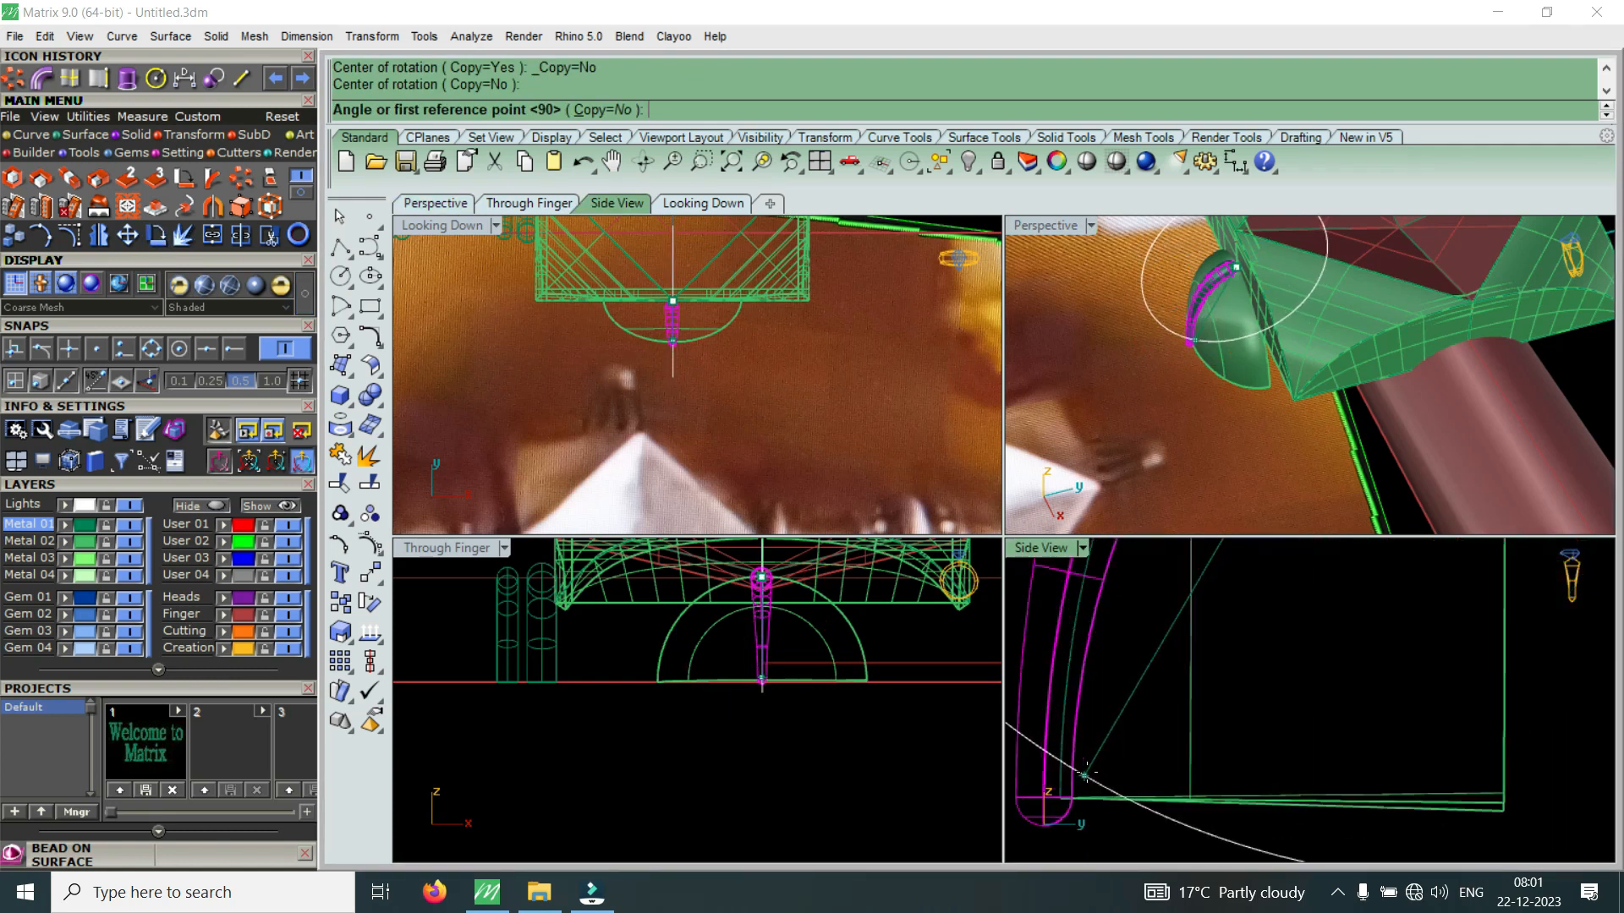
click(1086, 773)
click(1099, 761)
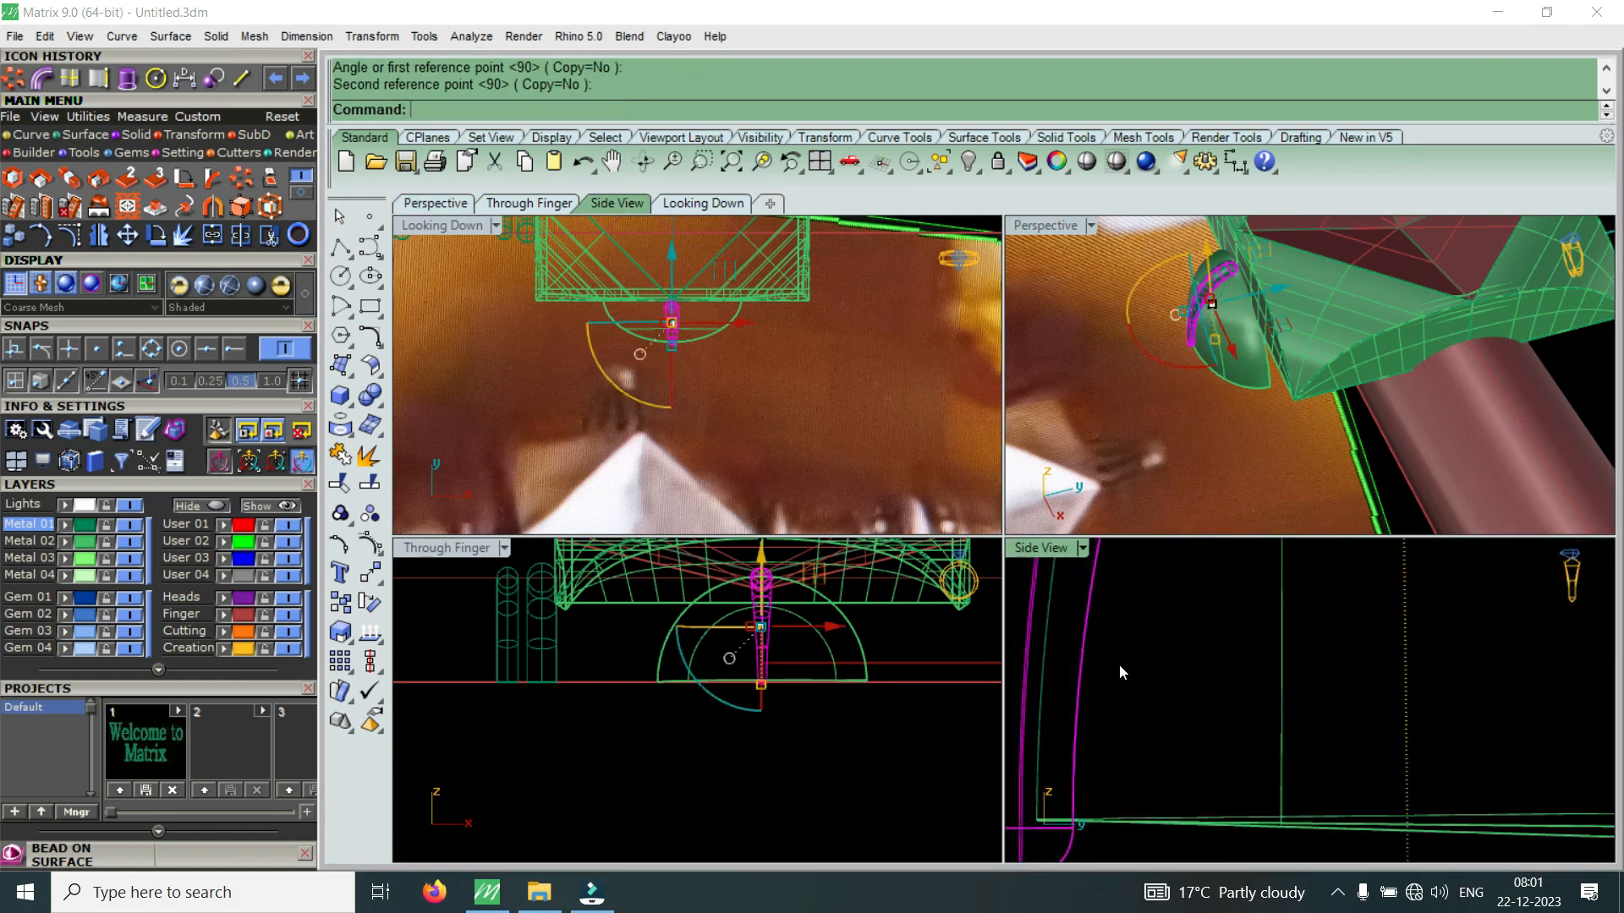
scroll(1185, 316, up, 3)
Polar-array the tapered pipe around the cup's centre in the Through Finger view with 26 items over 360 degrees
click(1186, 298)
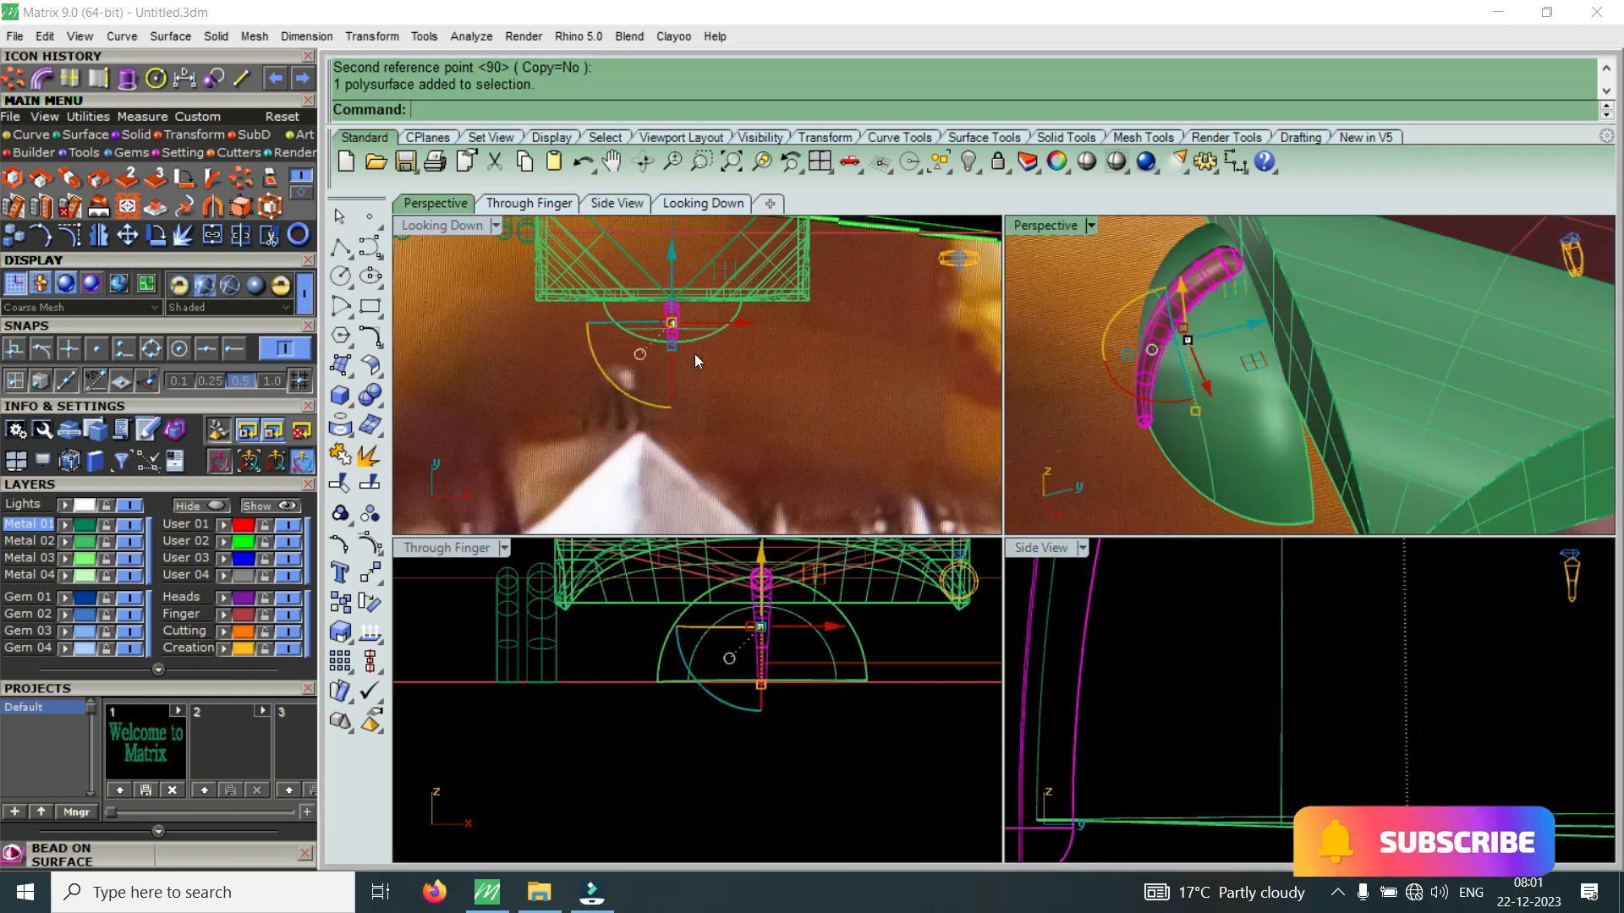
click(1177, 307)
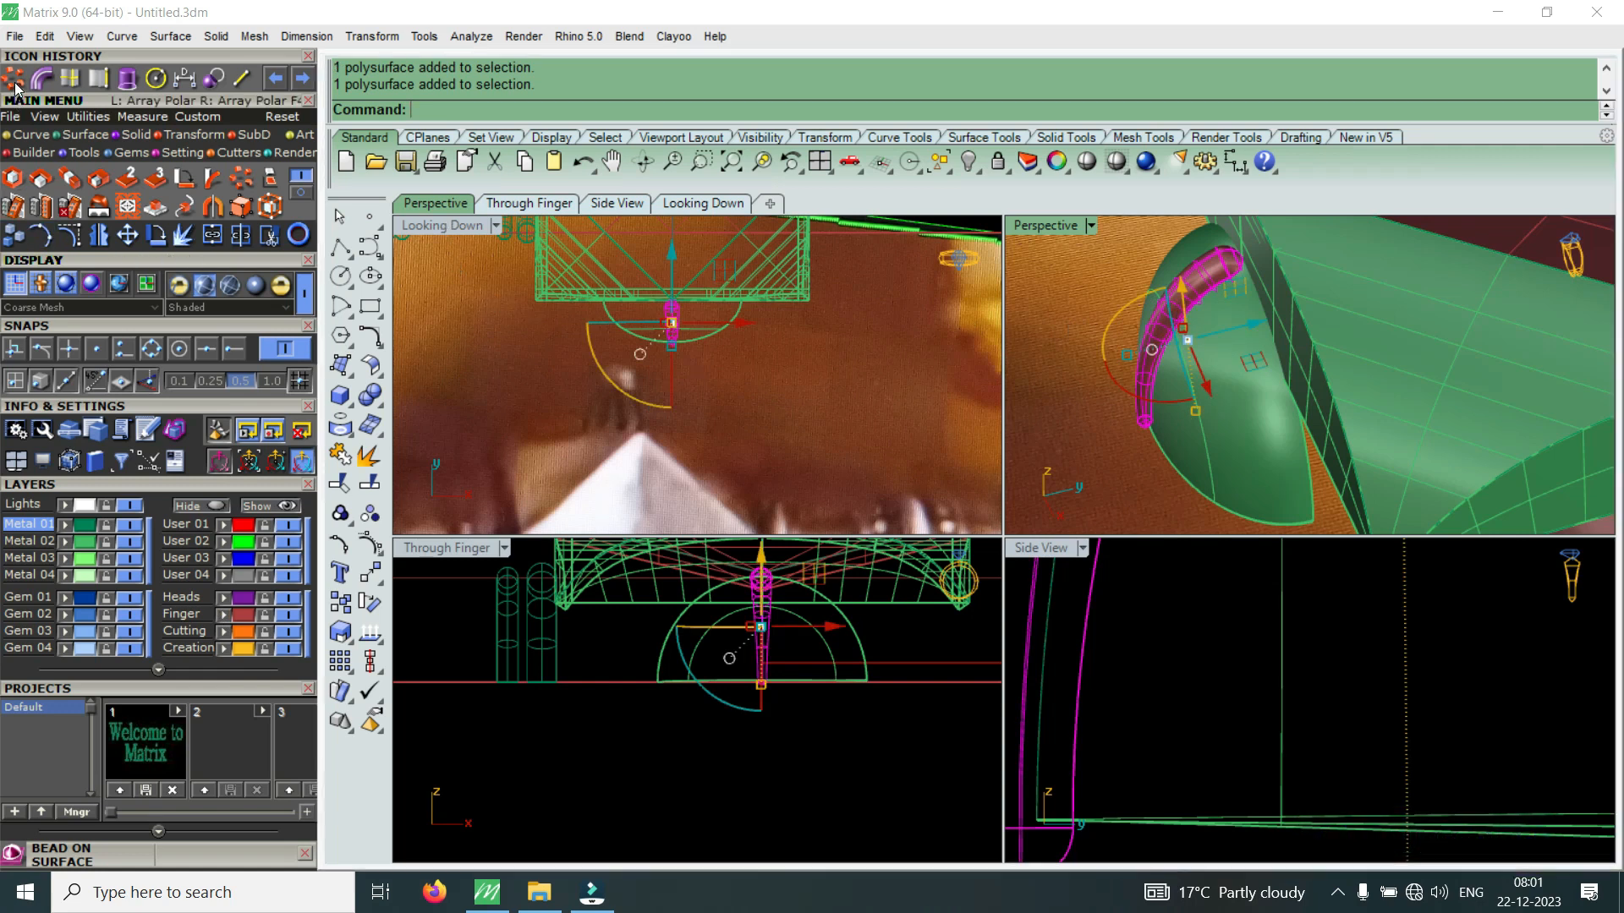
click(127, 206)
scroll(771, 677, up, 6)
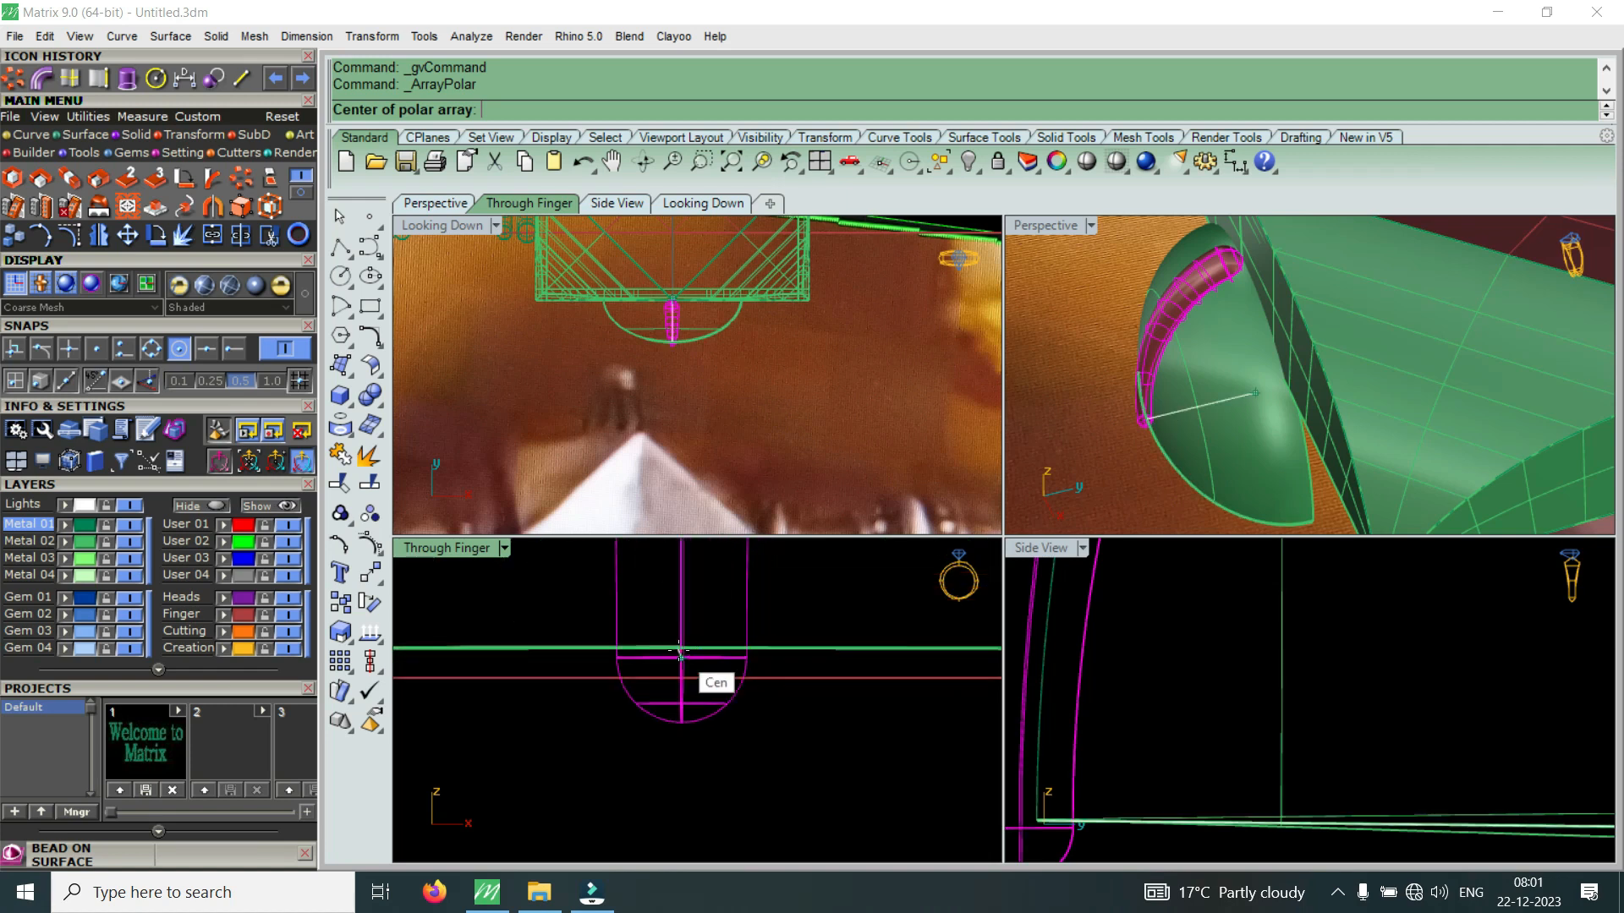
scroll(689, 662, up, 3)
scroll(683, 664, up, 3)
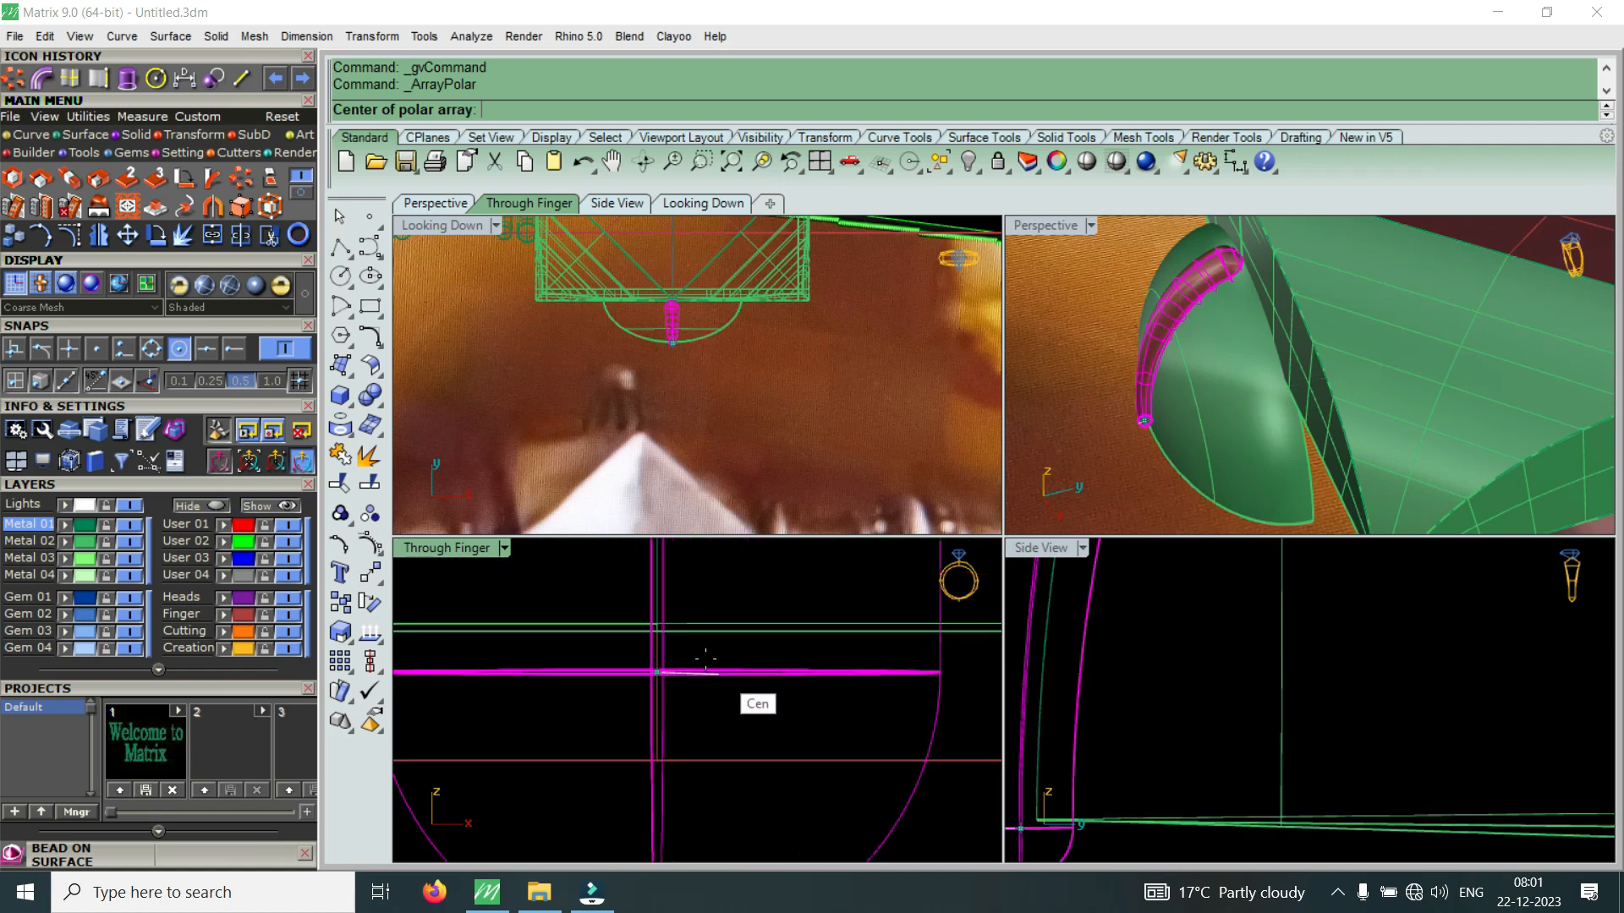
click(660, 623)
text(26)
key(Return)
key(Return)
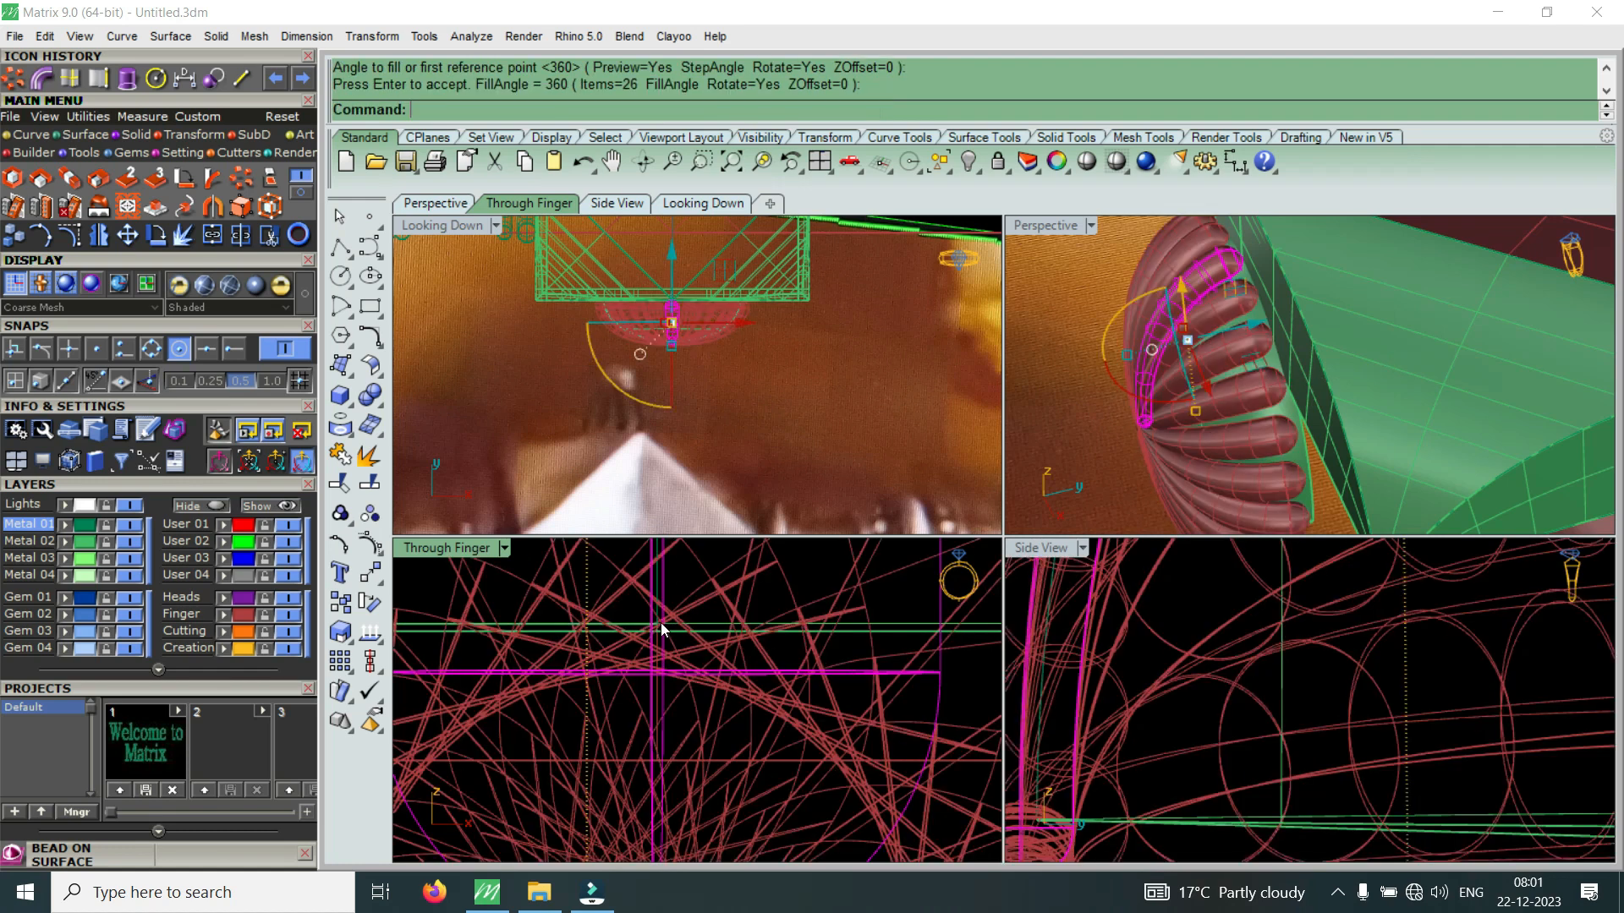
Delete the arrayed flutes that lie below the cup's flat base line
scroll(715, 689, down, 5)
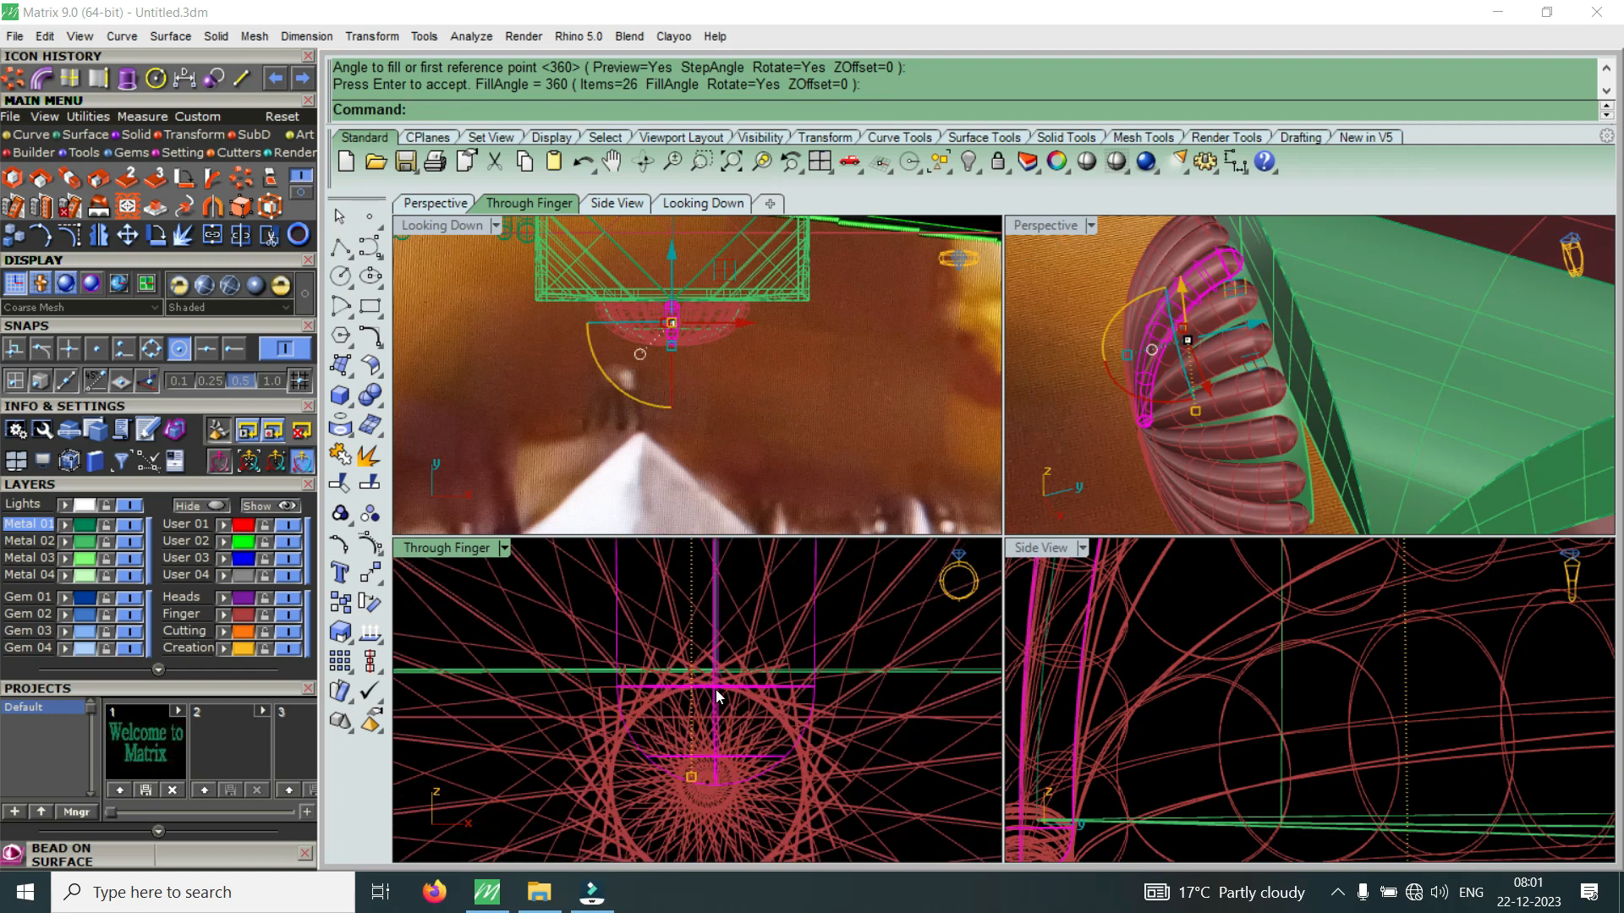
scroll(693, 663, down, 4)
drag(877, 687, 571, 780)
key(Delete)
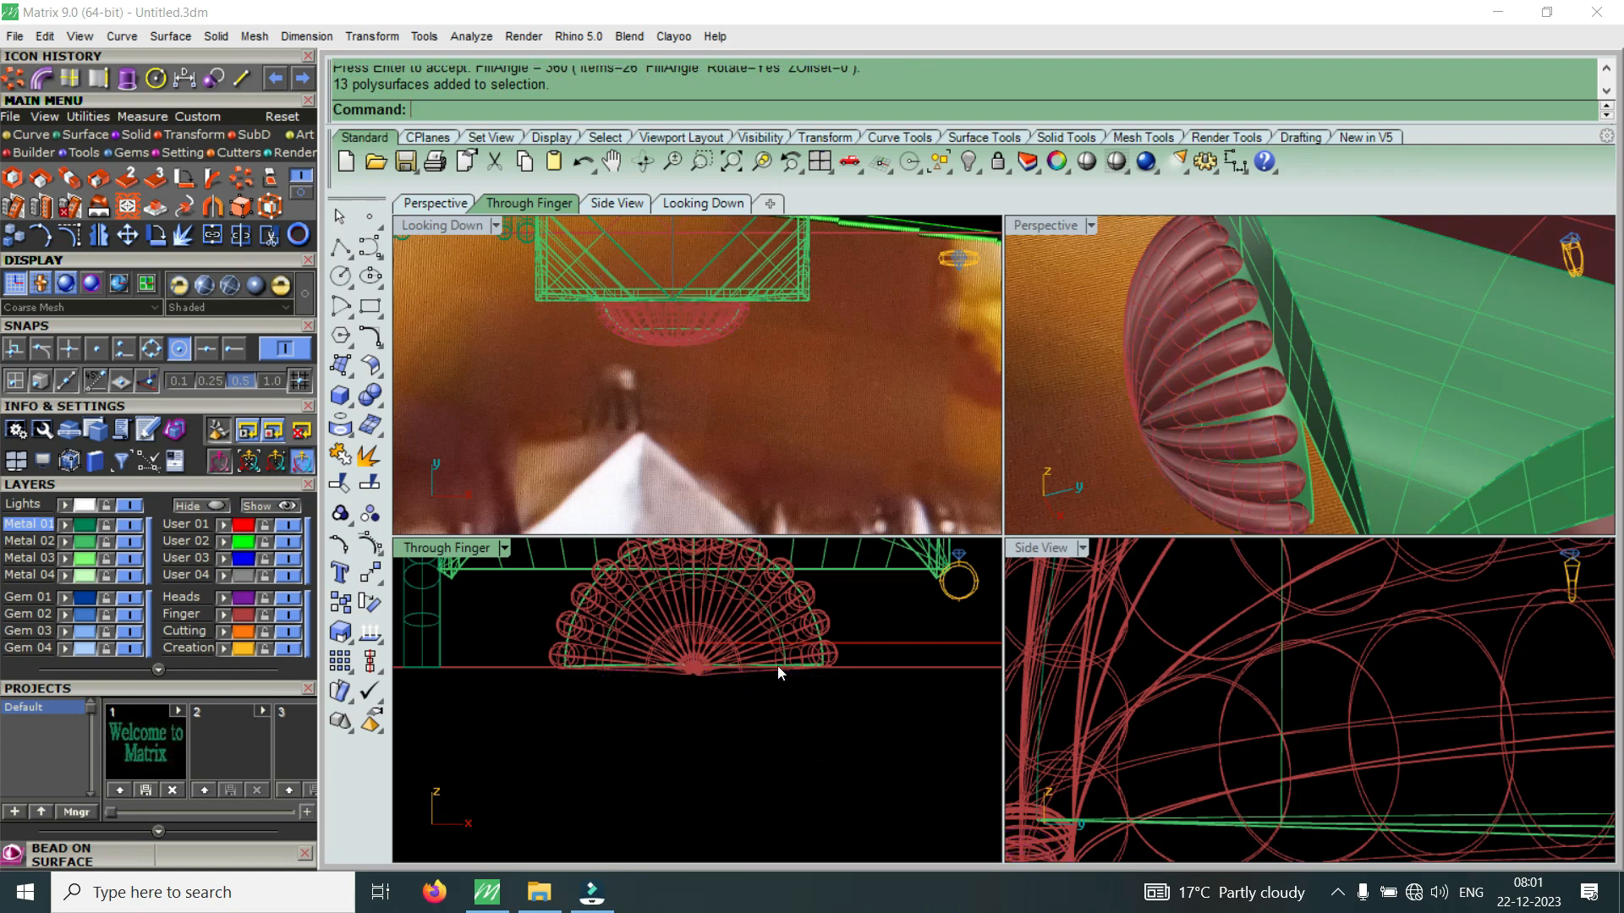
Compare the fluted cup and the centre block with the reference photo, both close up and as a whole
double_click(1047, 220)
right_drag(996, 410, 922, 650)
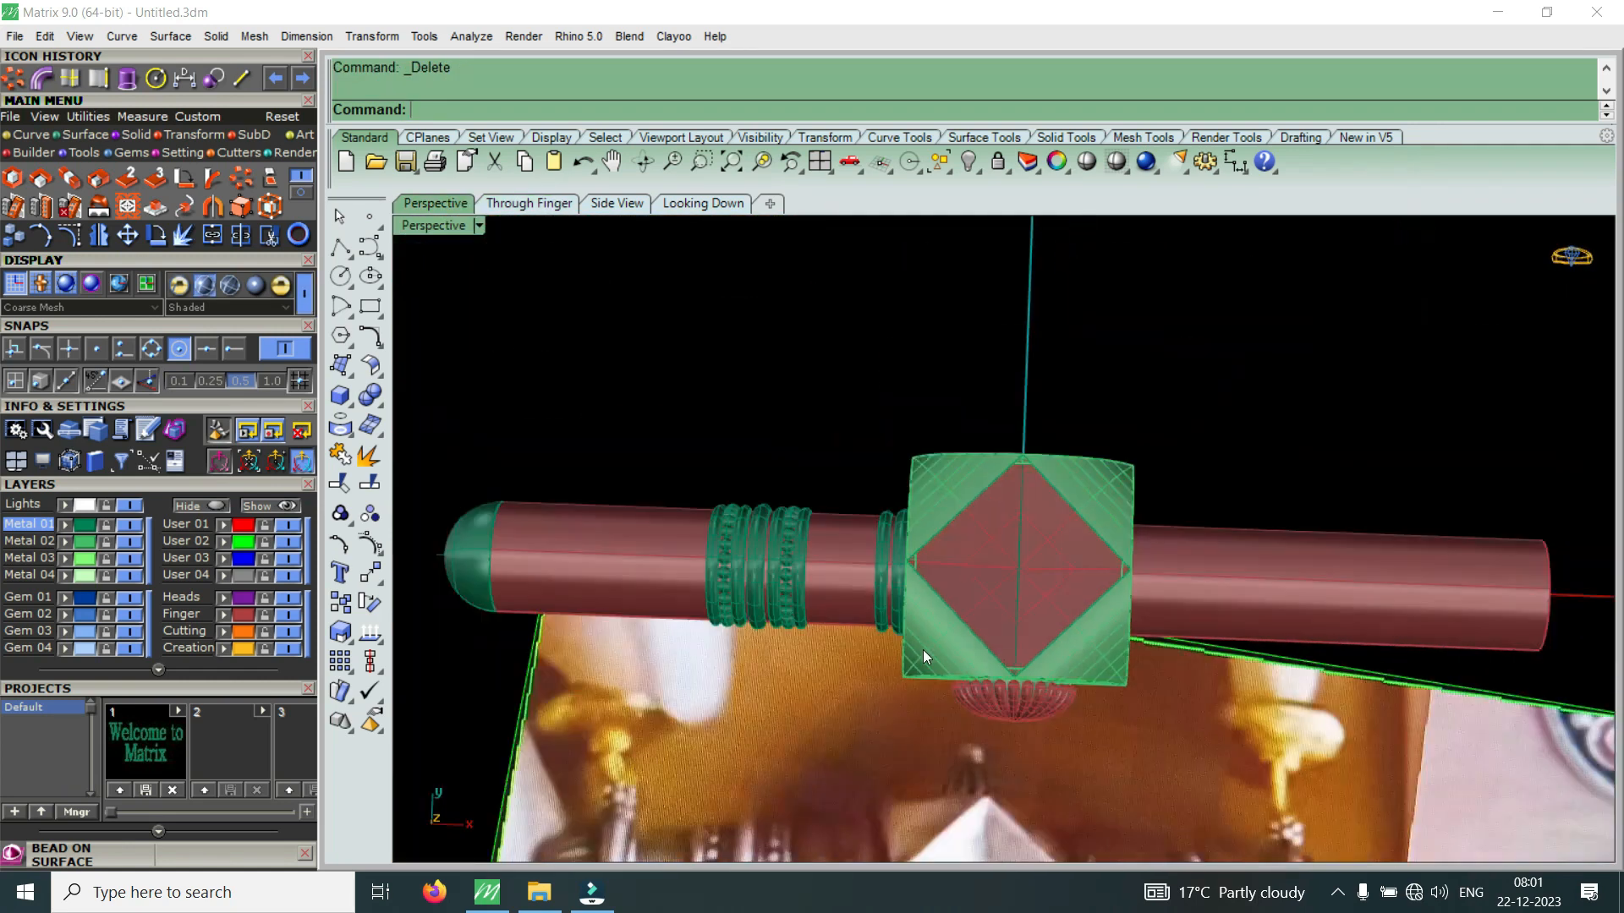
scroll(934, 622, down, 3)
scroll(939, 773, up, 4)
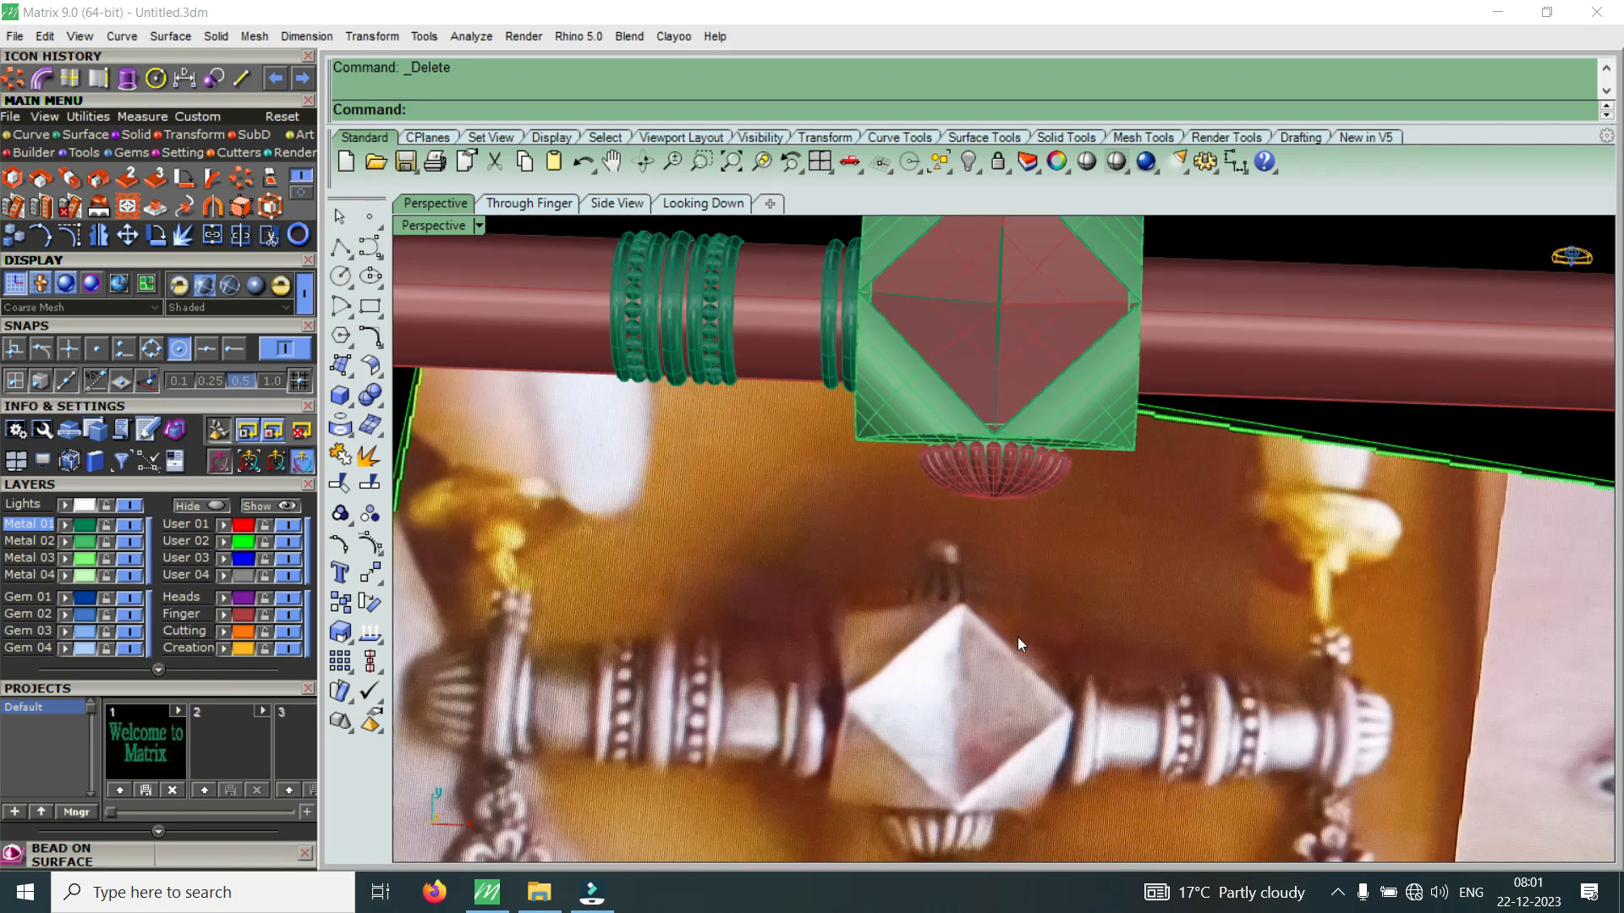
scroll(1000, 401, up, 6)
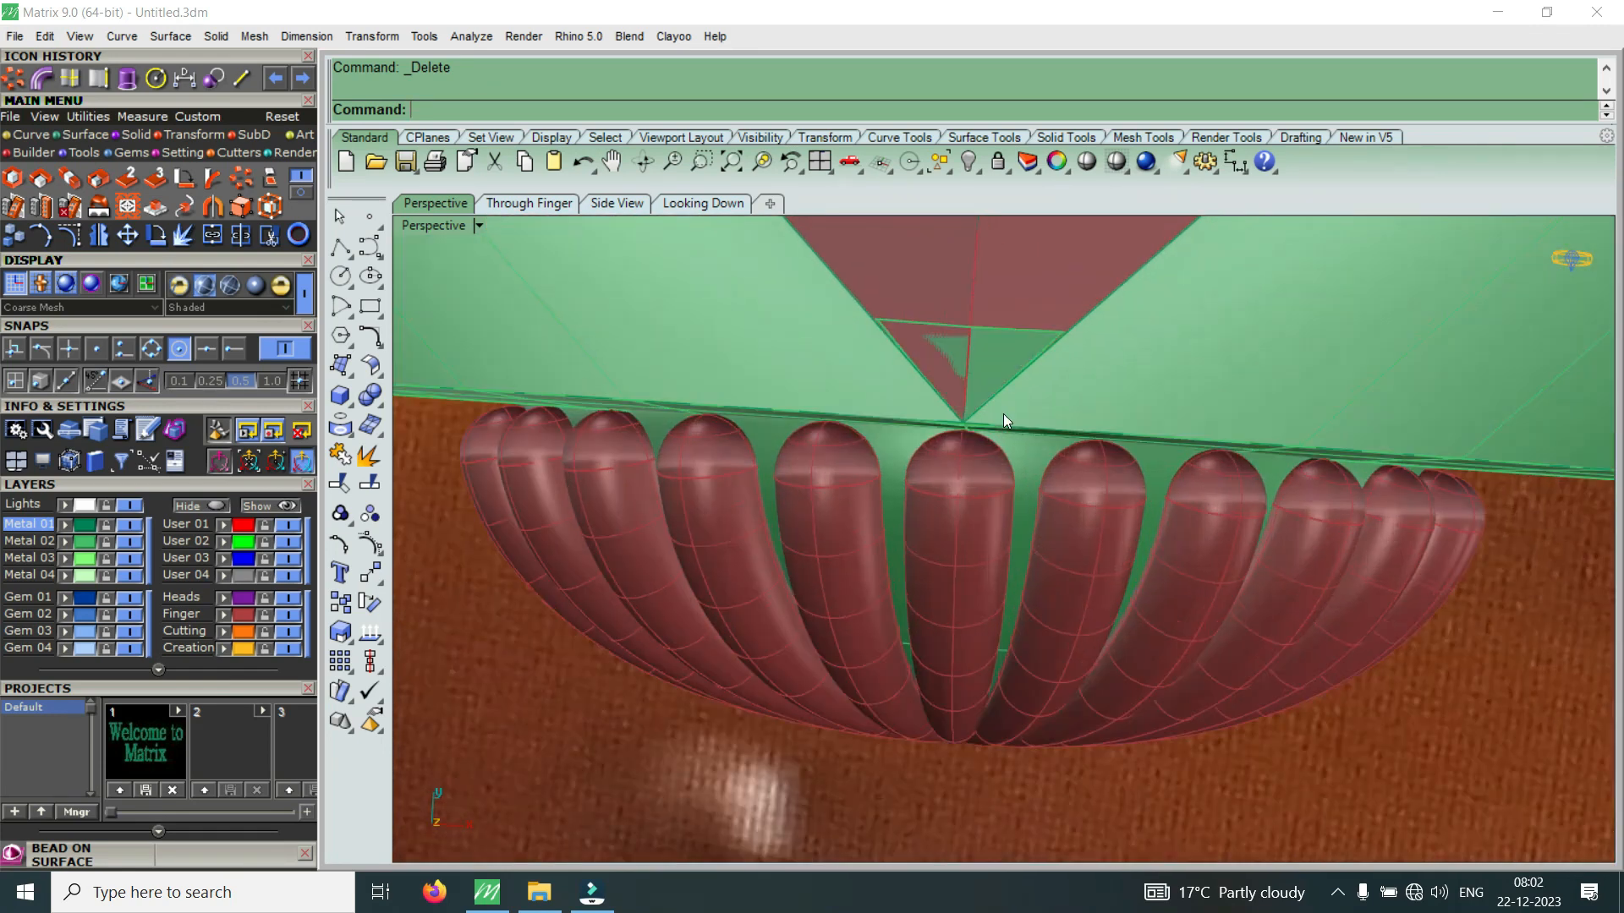
scroll(942, 453, down, 5)
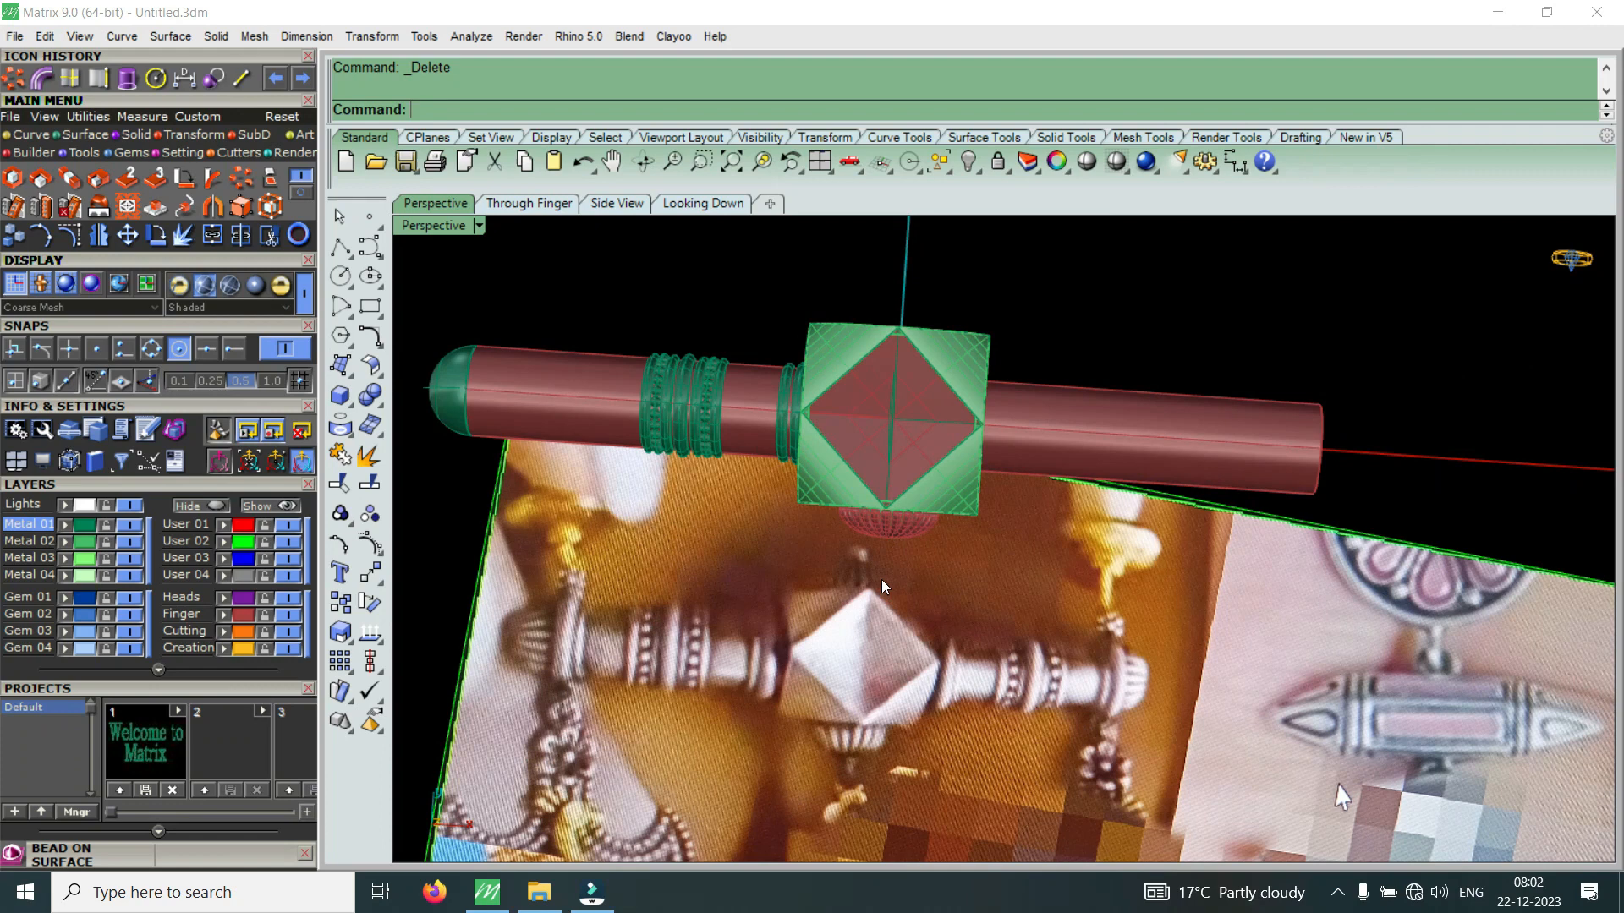
scroll(876, 617, up, 2)
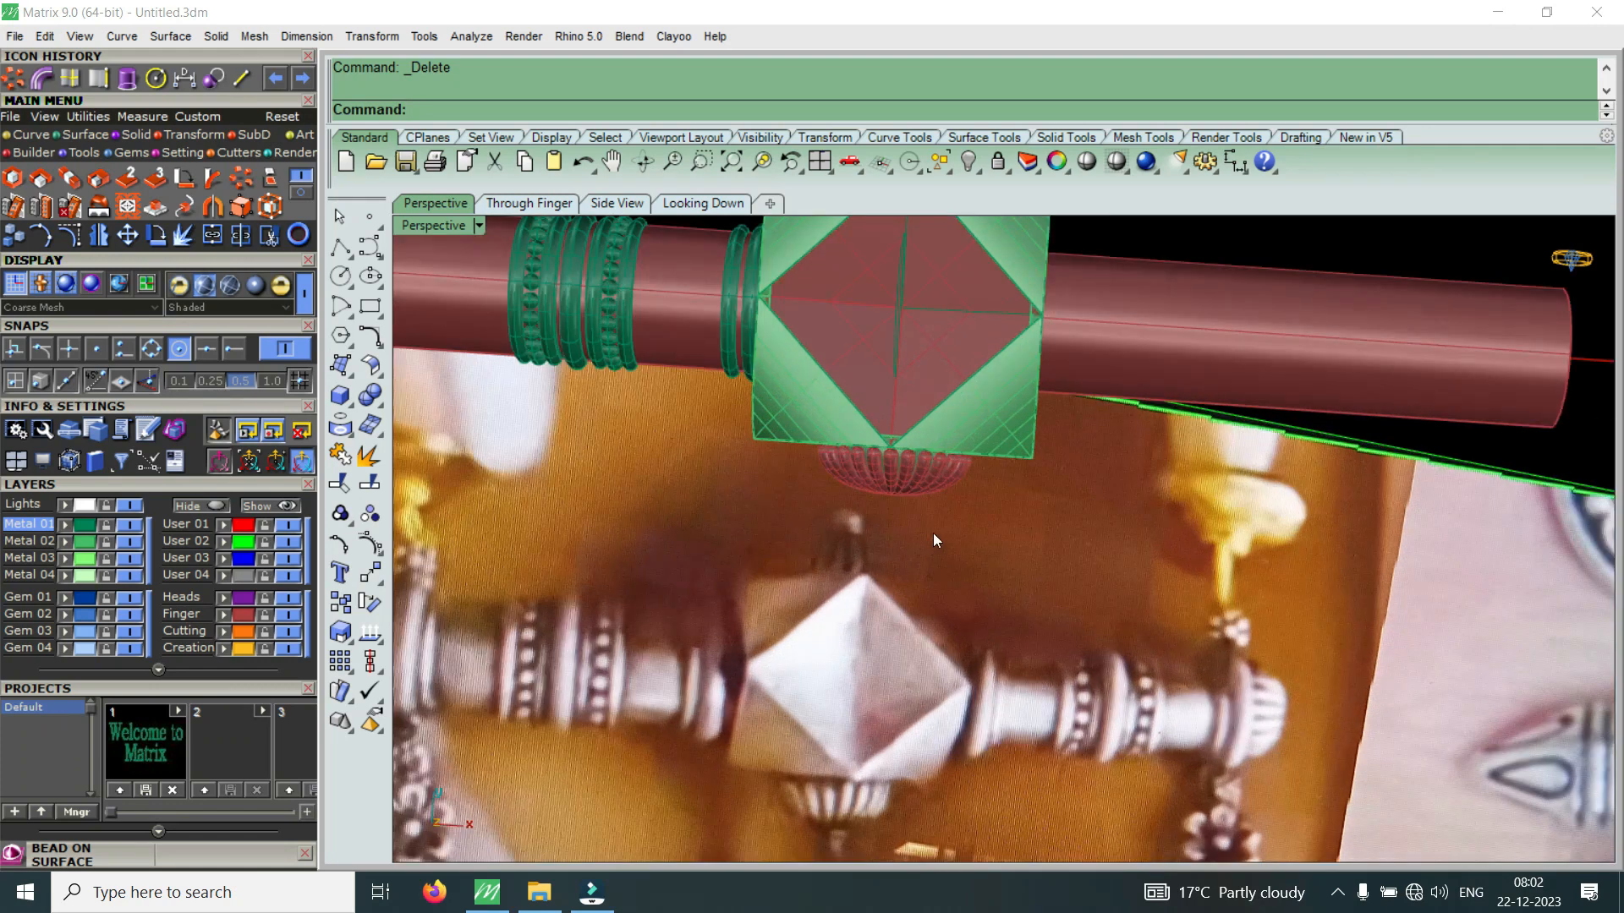
scroll(883, 531, down, 1)
scroll(880, 535, up, 3)
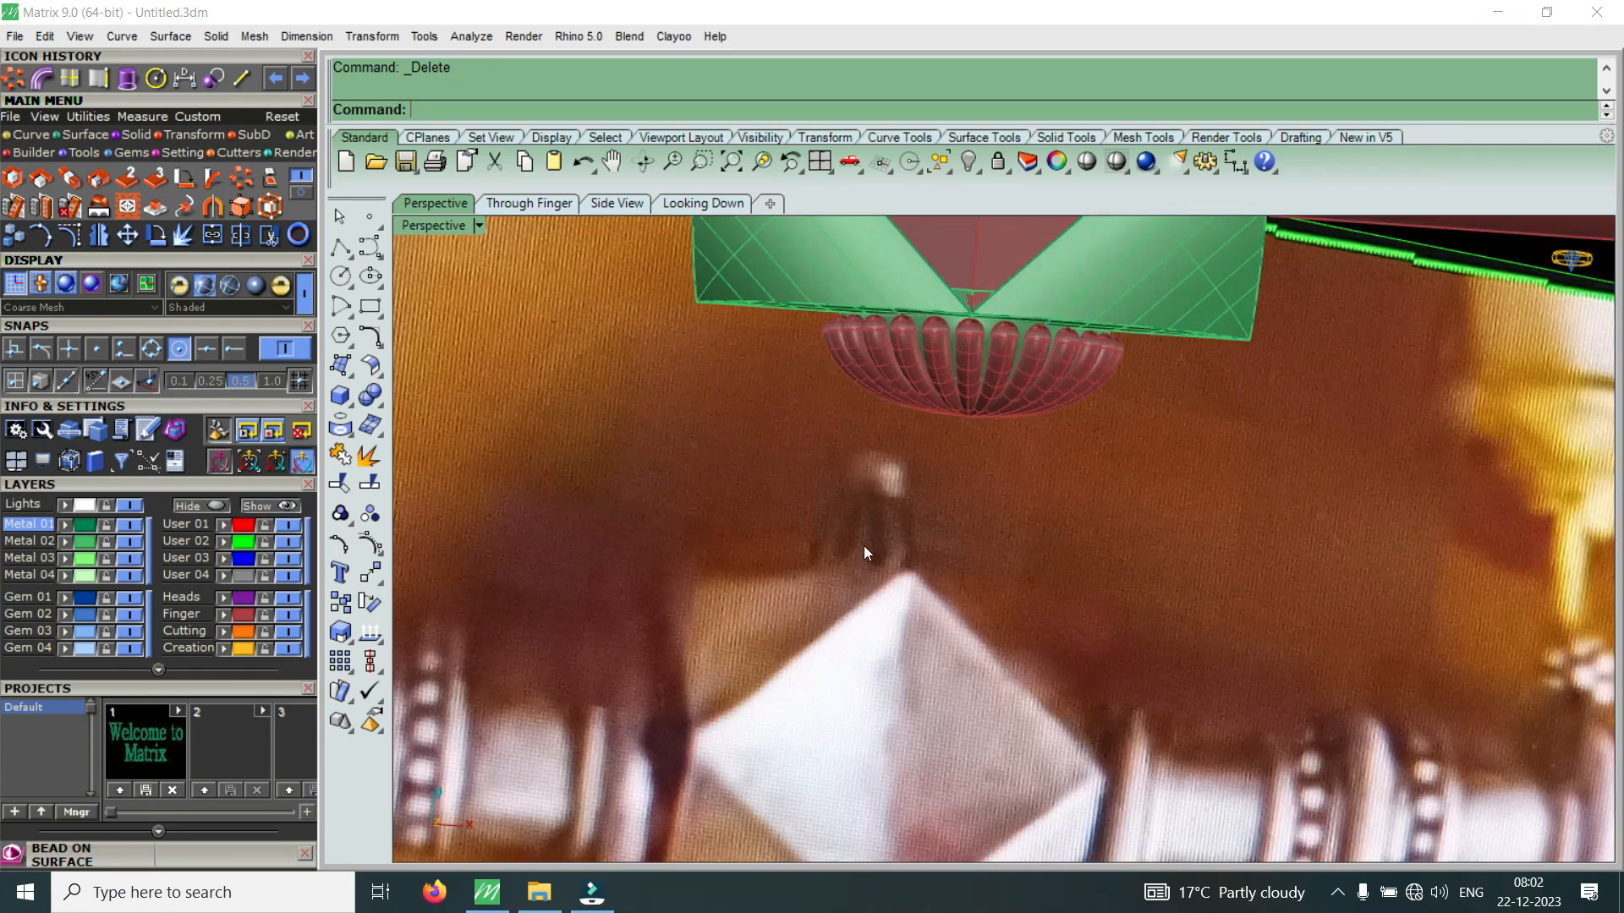
scroll(864, 553, up, 2)
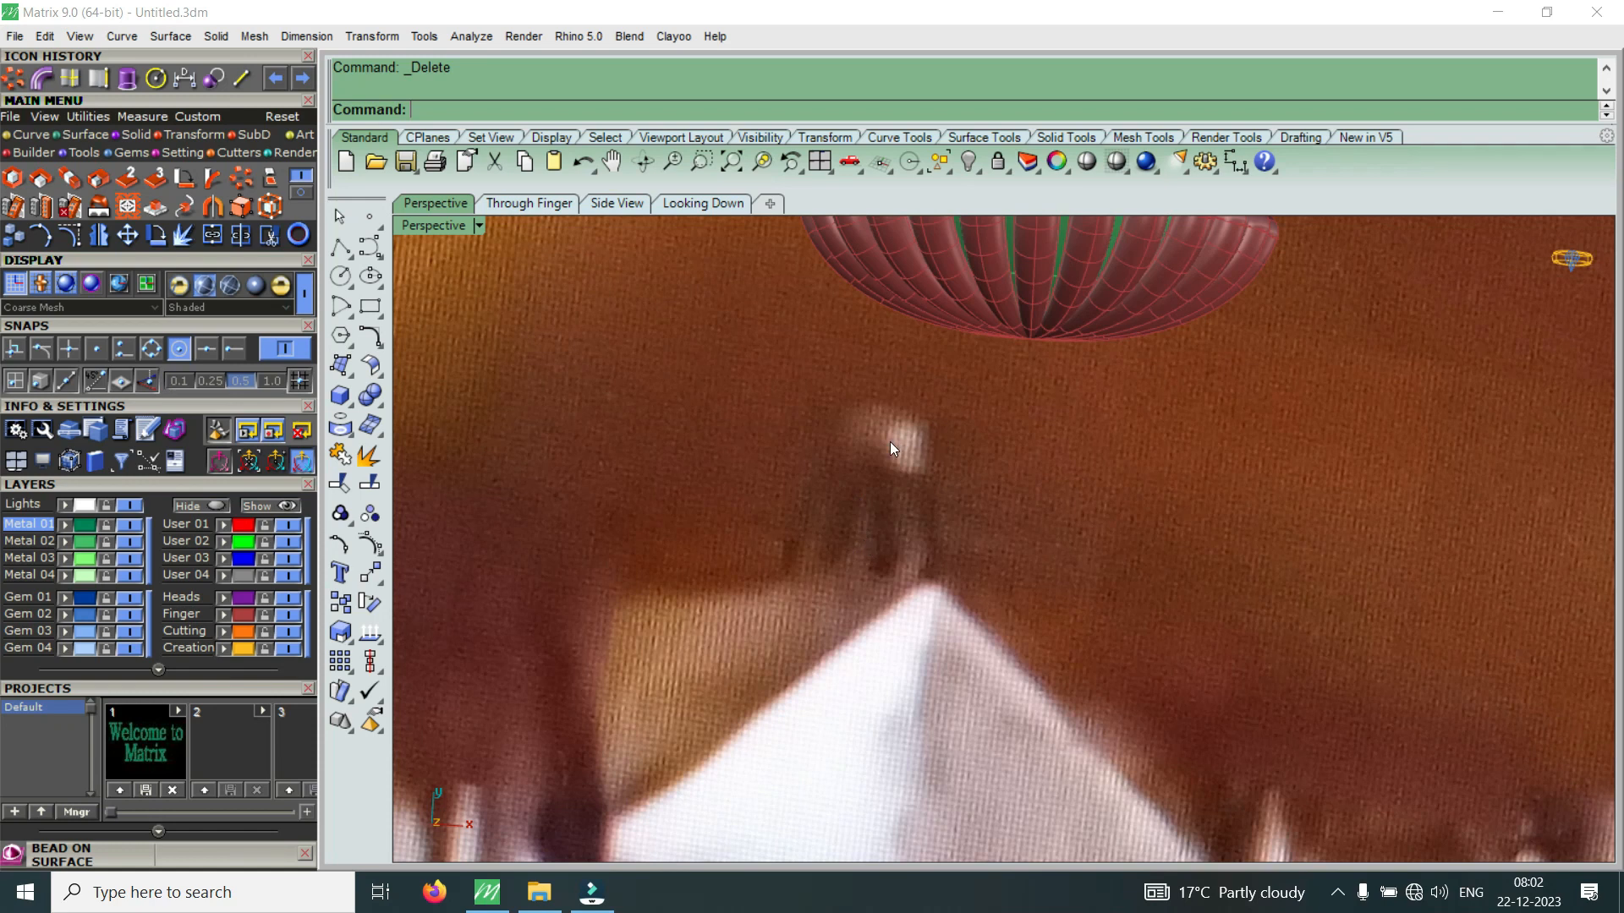
scroll(891, 435, down, 5)
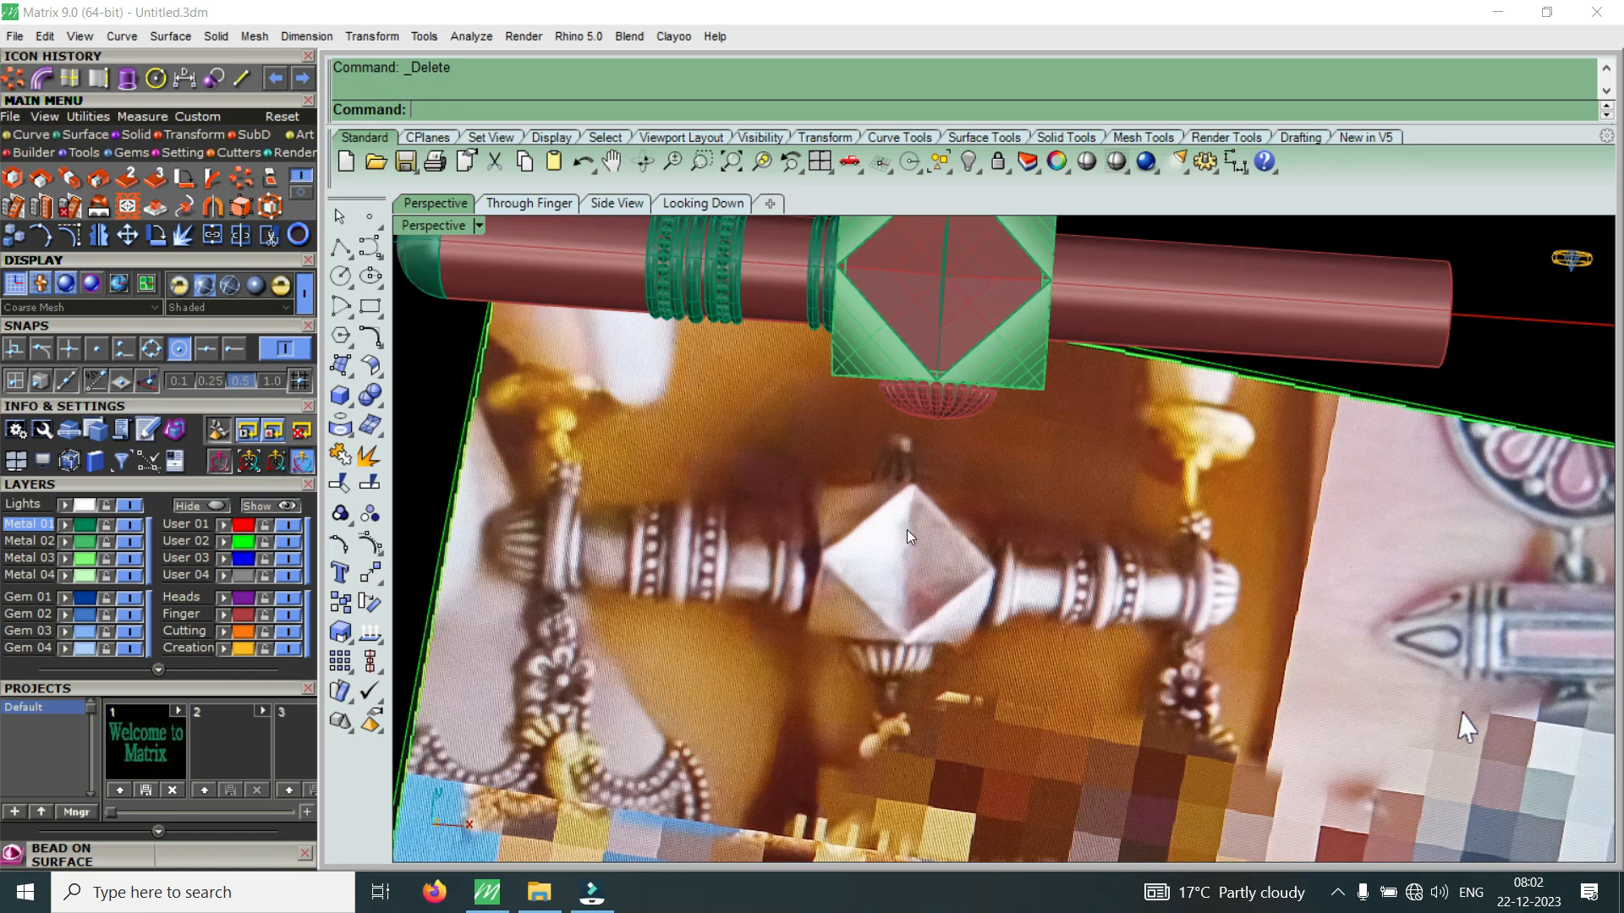
Mirror the end cap and ring bands to the other half of the shaft, across the Y axis from origin 0
scroll(906, 525, down, 5)
scroll(833, 484, up, 2)
drag(695, 378, 1060, 524)
scroll(1267, 442, down, 2)
scroll(1034, 484, up, 2)
drag(756, 344, 1011, 480)
scroll(972, 434, up, 3)
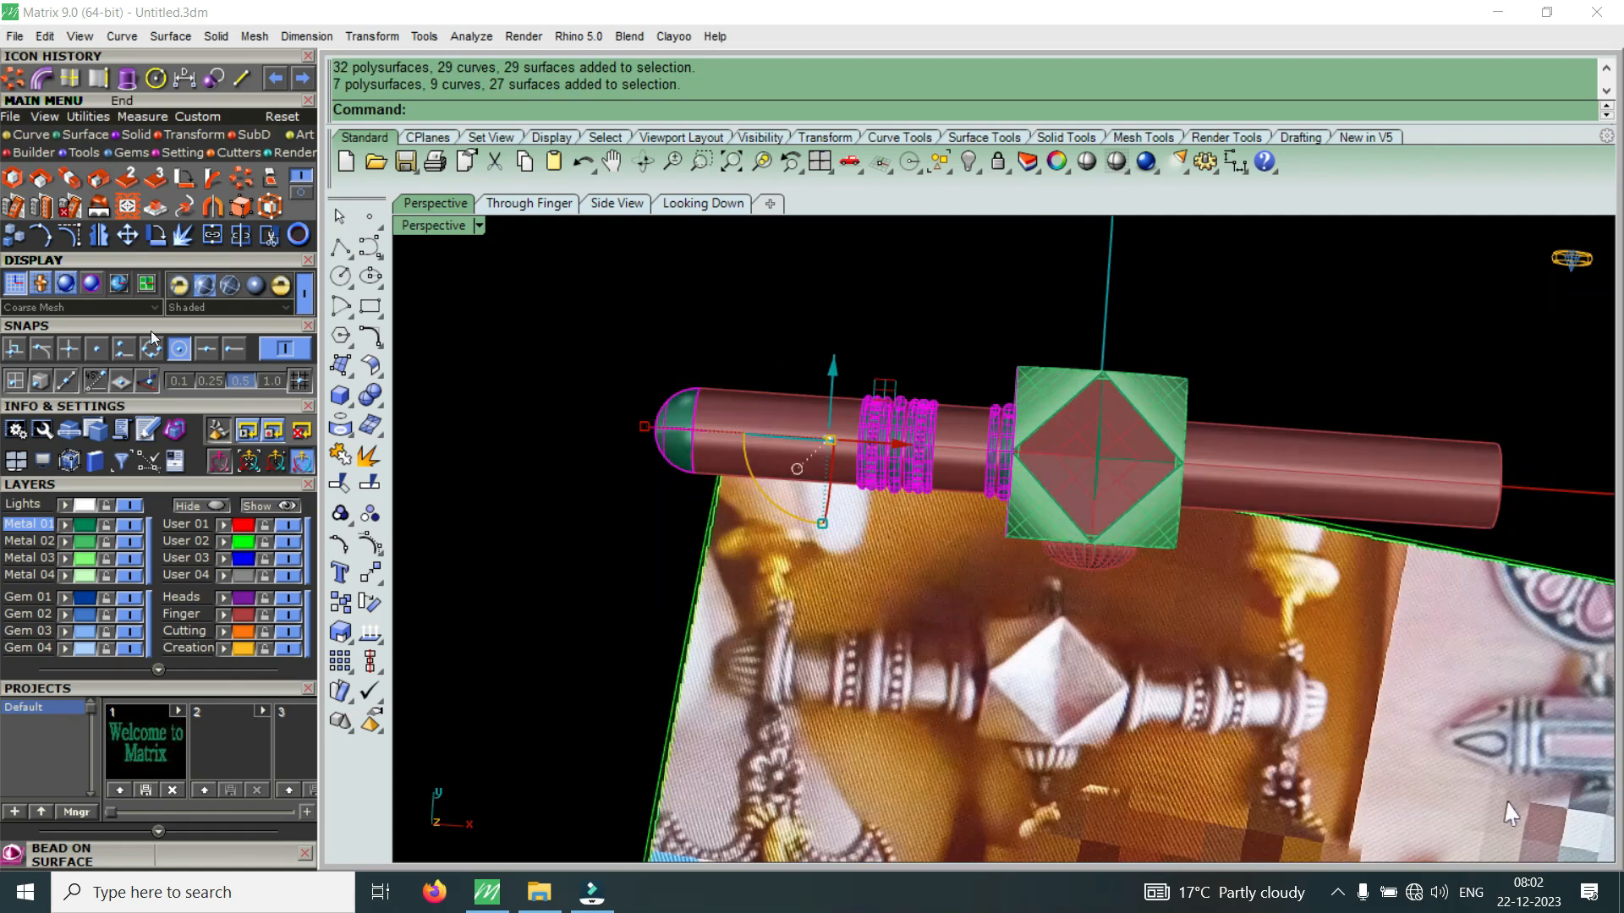
click(100, 235)
text(0)
key(Return)
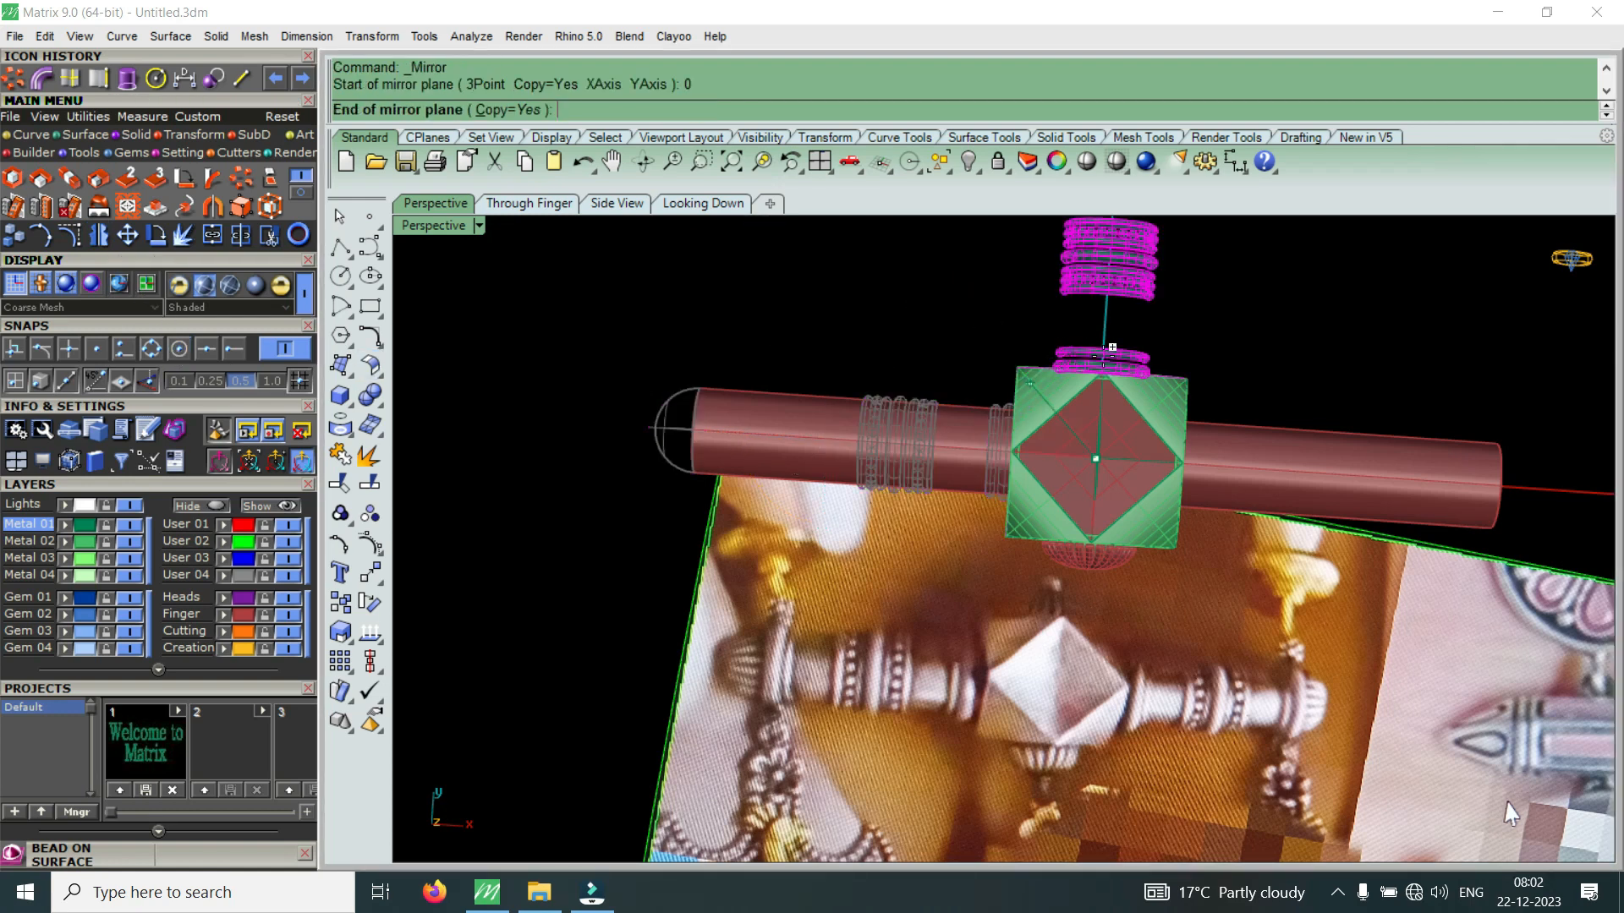
click(1113, 347)
scroll(938, 406, down, 5)
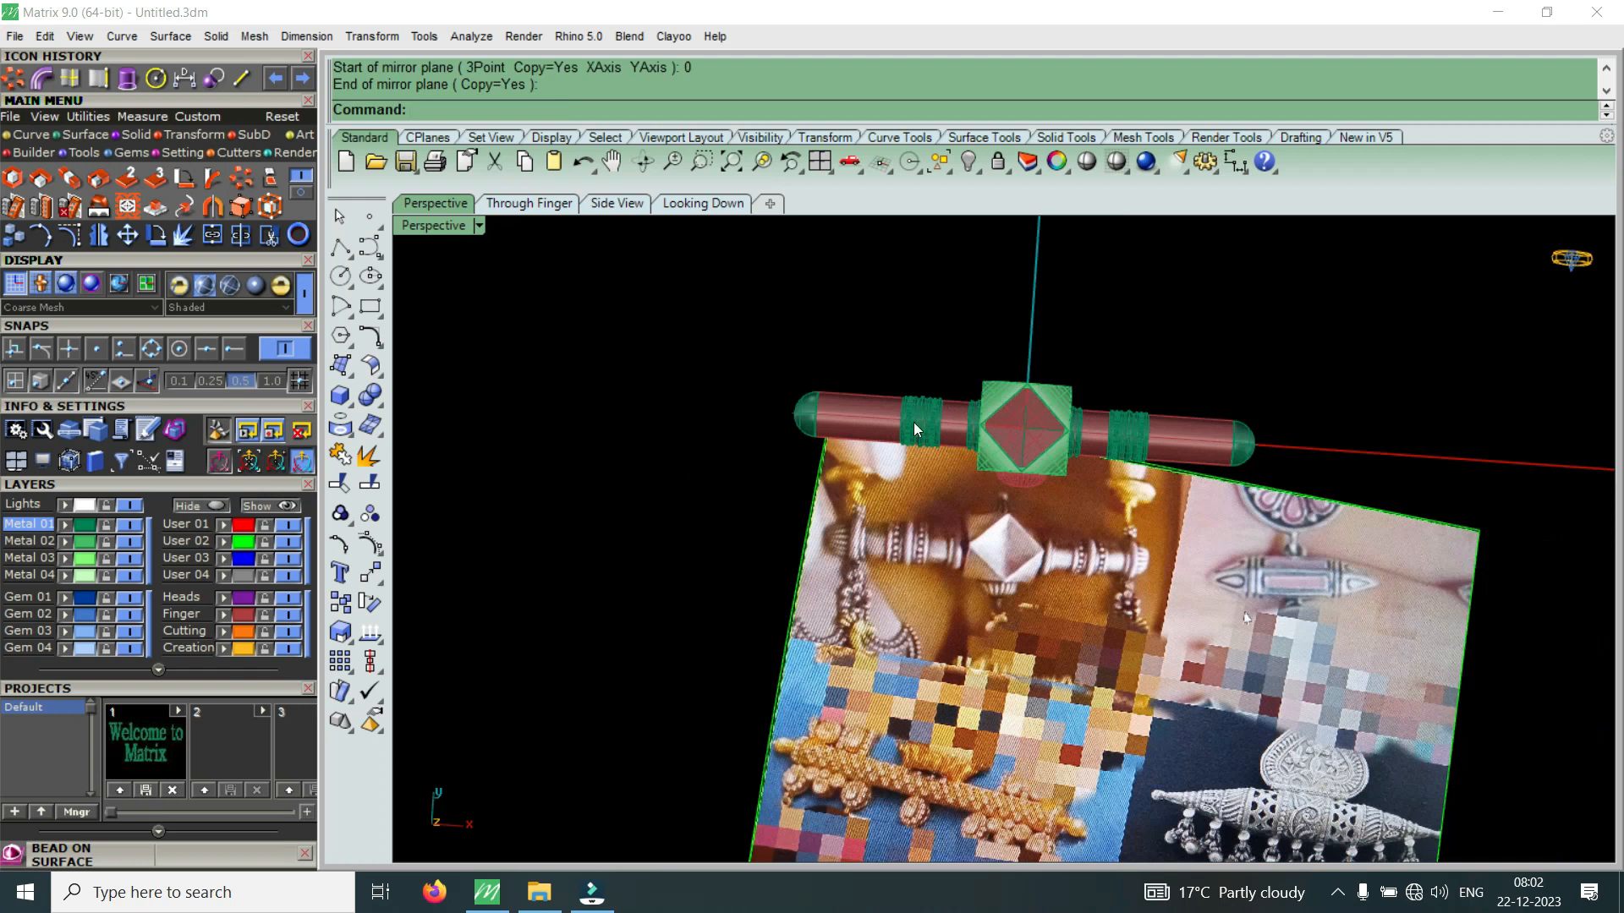
Move the whole shaft assembly along the X axis, clear of the reference photo, and deselect it
drag(725, 281, 1284, 507)
scroll(1226, 414, down, 3)
drag(1196, 423, 969, 427)
scroll(1160, 428, up, 3)
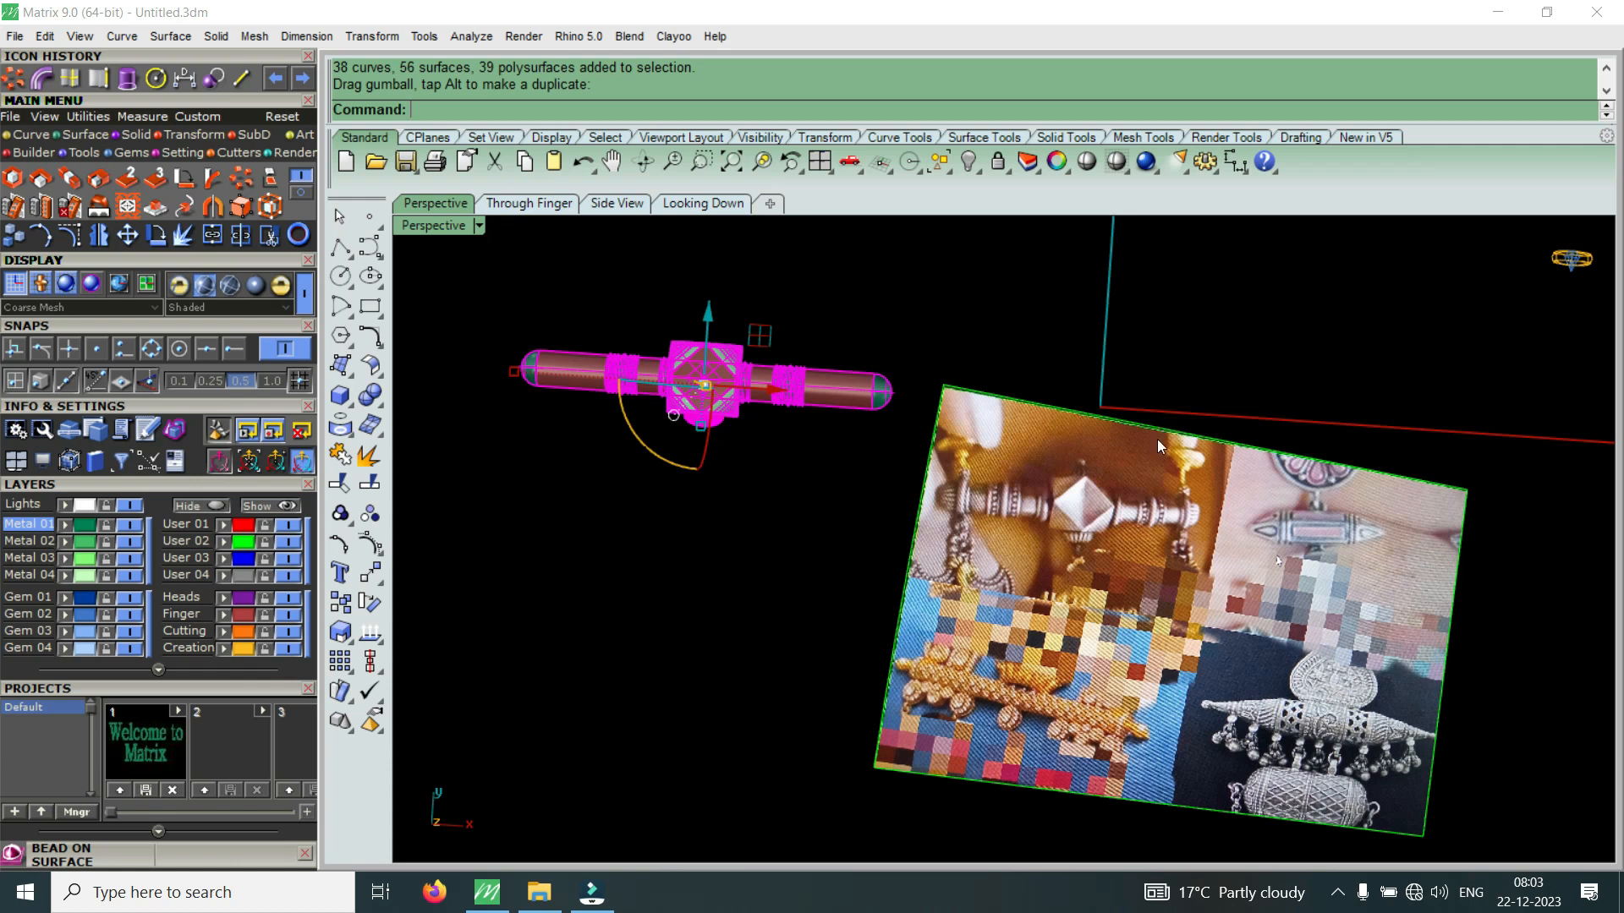
key(Escape)
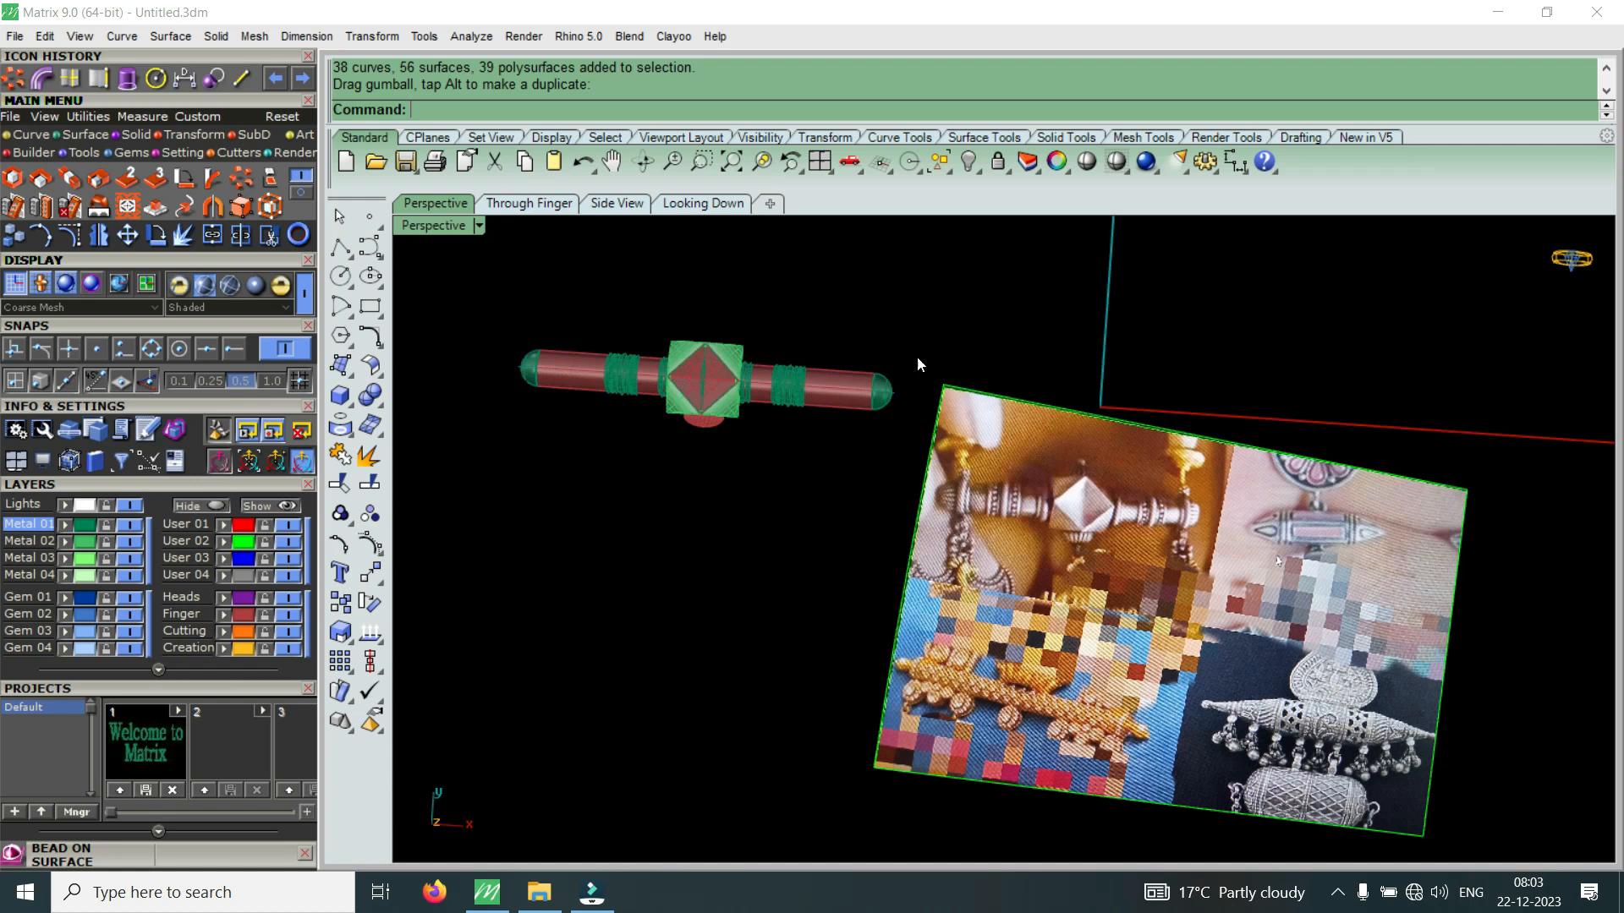
Set the Perspective viewport's display mode to Machine and bring the underside of the fluted cup into view
scroll(671, 338, up, 5)
click(443, 225)
click(570, 435)
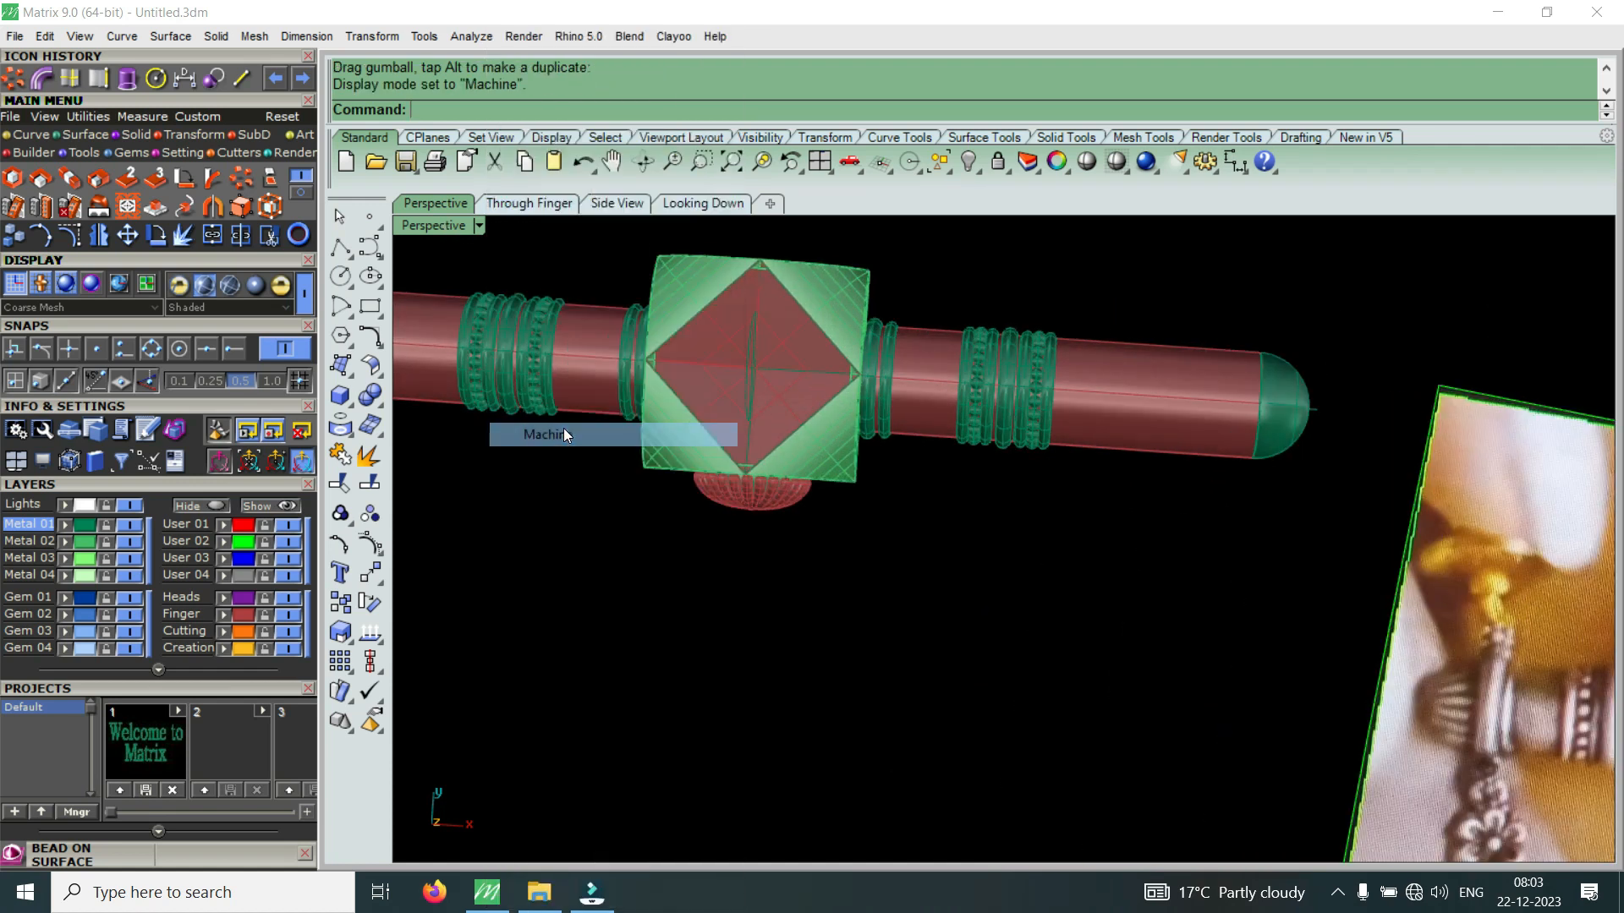
scroll(751, 485, down, 3)
scroll(834, 393, up, 5)
right_drag(834, 392, 1037, 368)
scroll(869, 605, up, 6)
scroll(988, 475, up, 5)
Offset the cup surface inward as a solid with distance 0.4, using OffsetSrf with the direction flipped
click(988, 476)
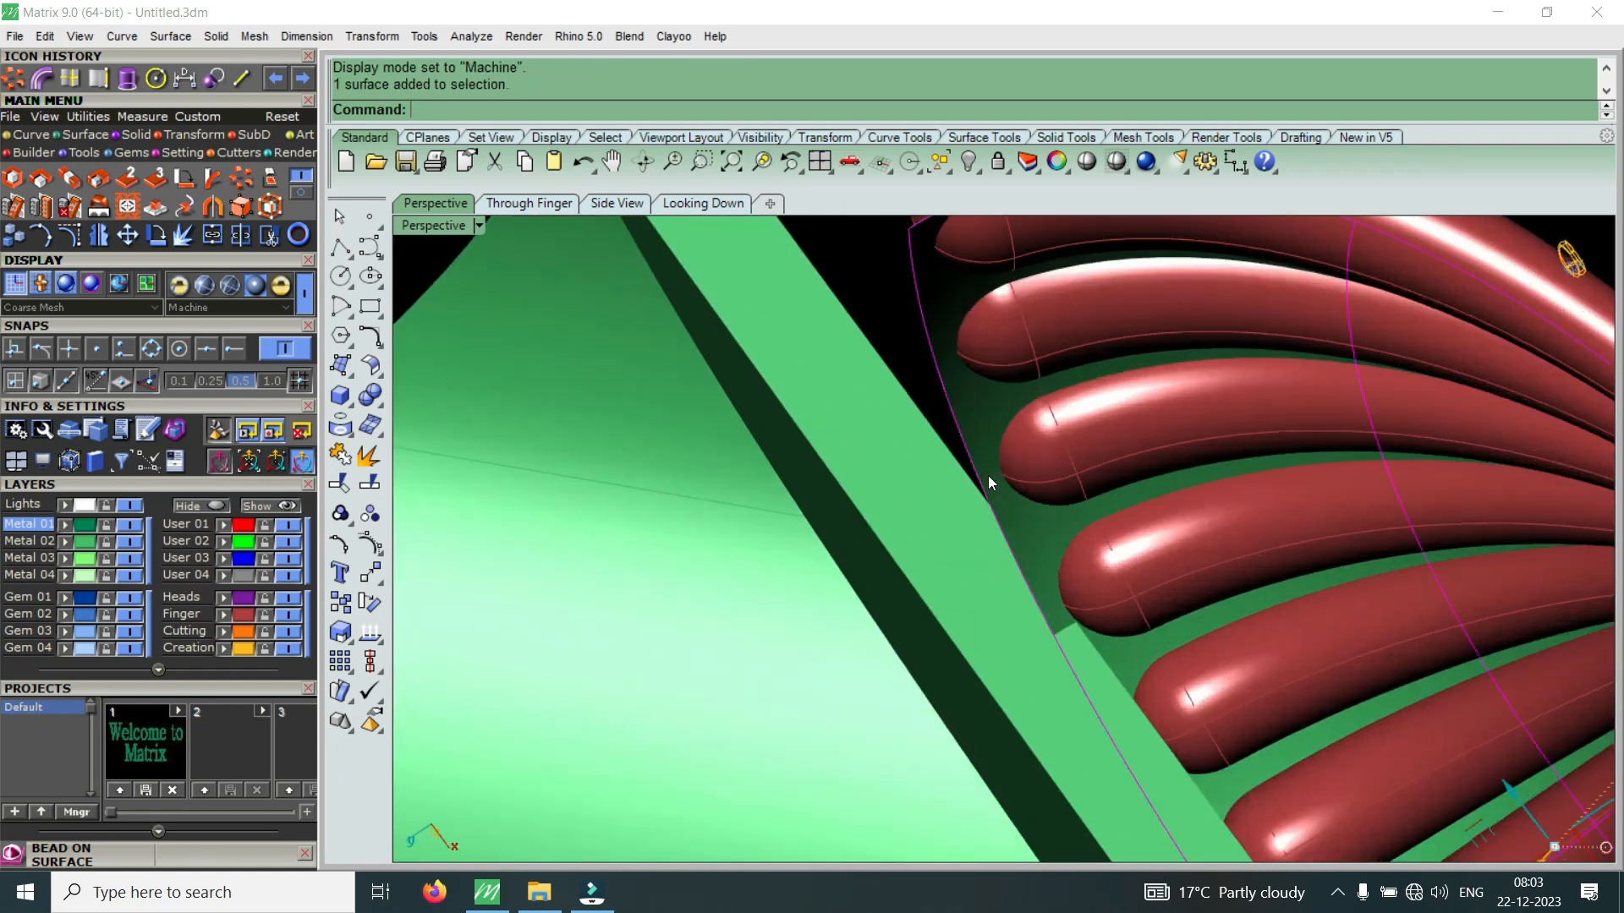
text(O)
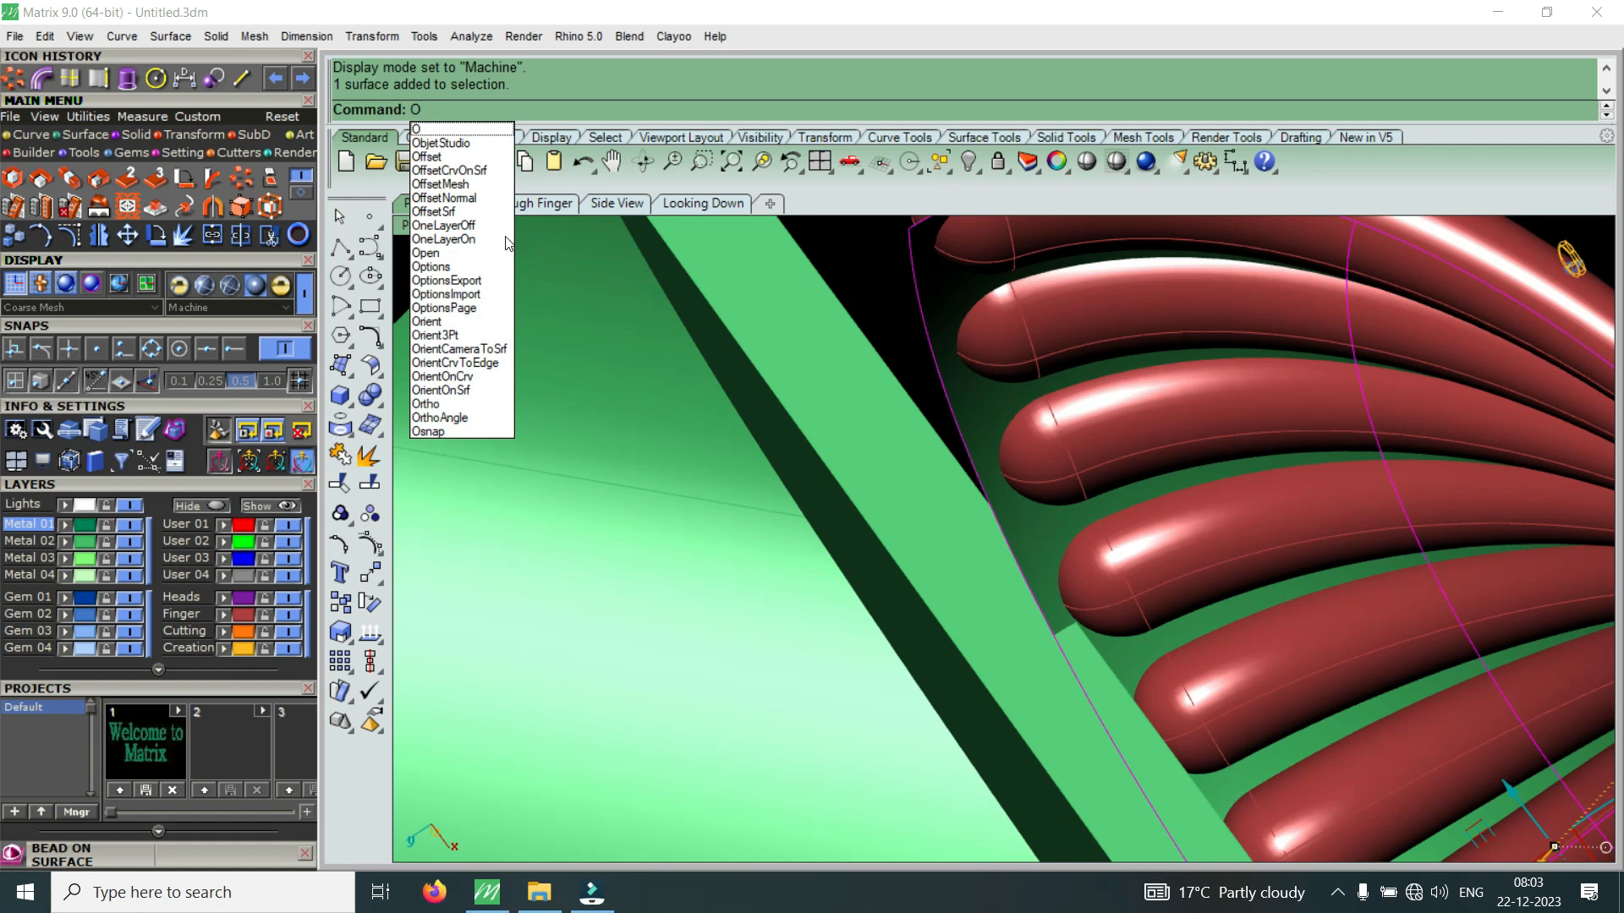
click(440, 212)
scroll(954, 444, down, 3)
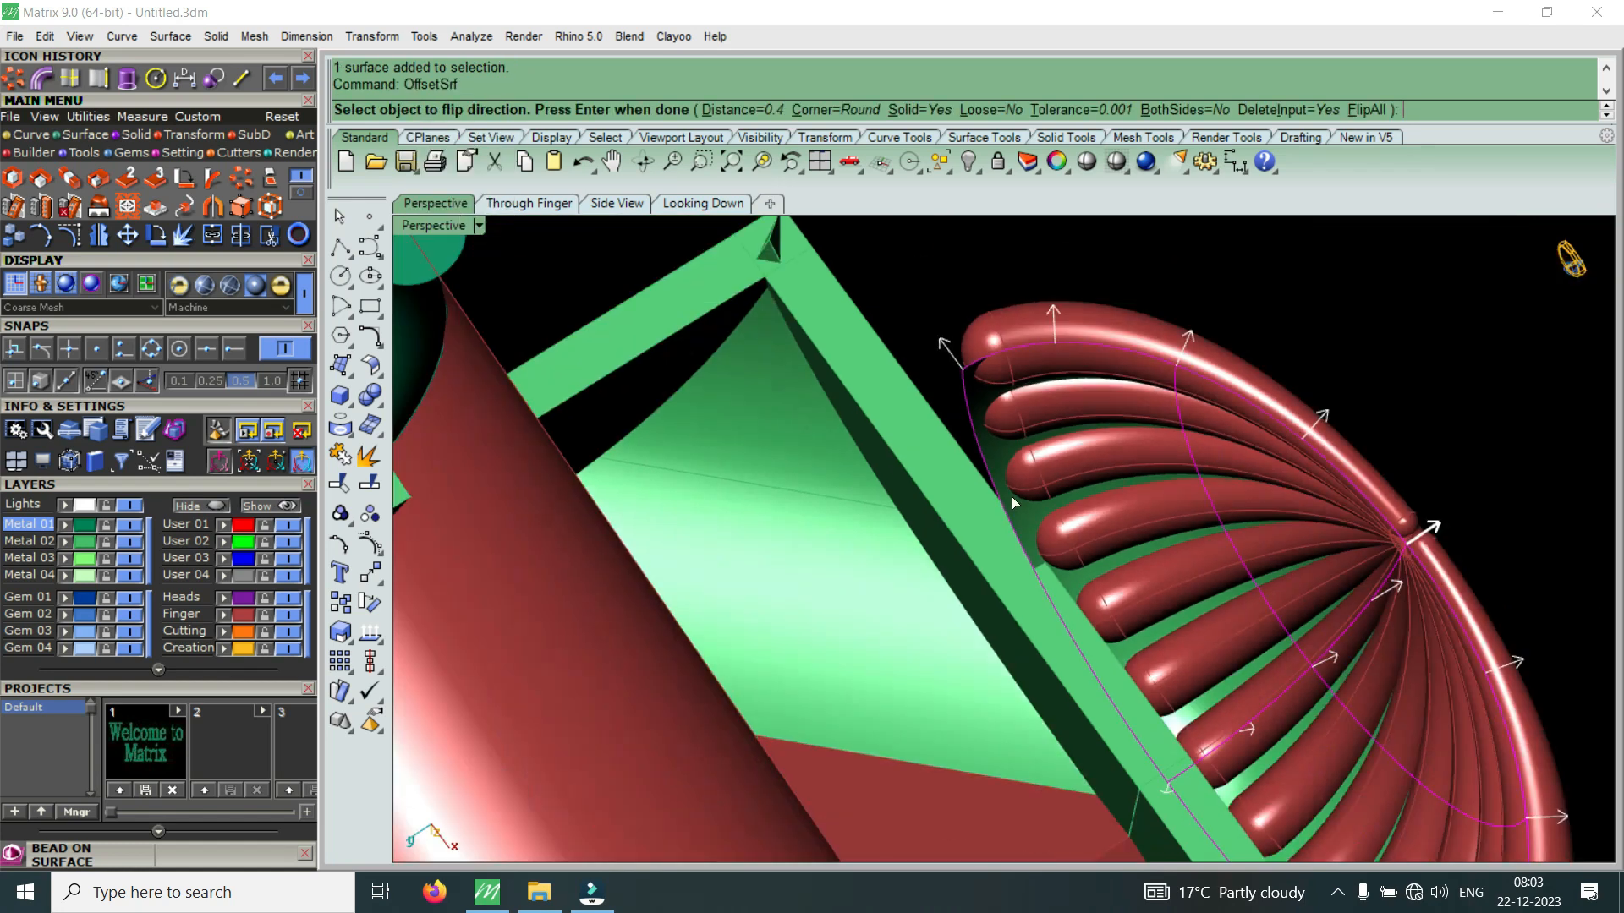
text(f)
key(Return)
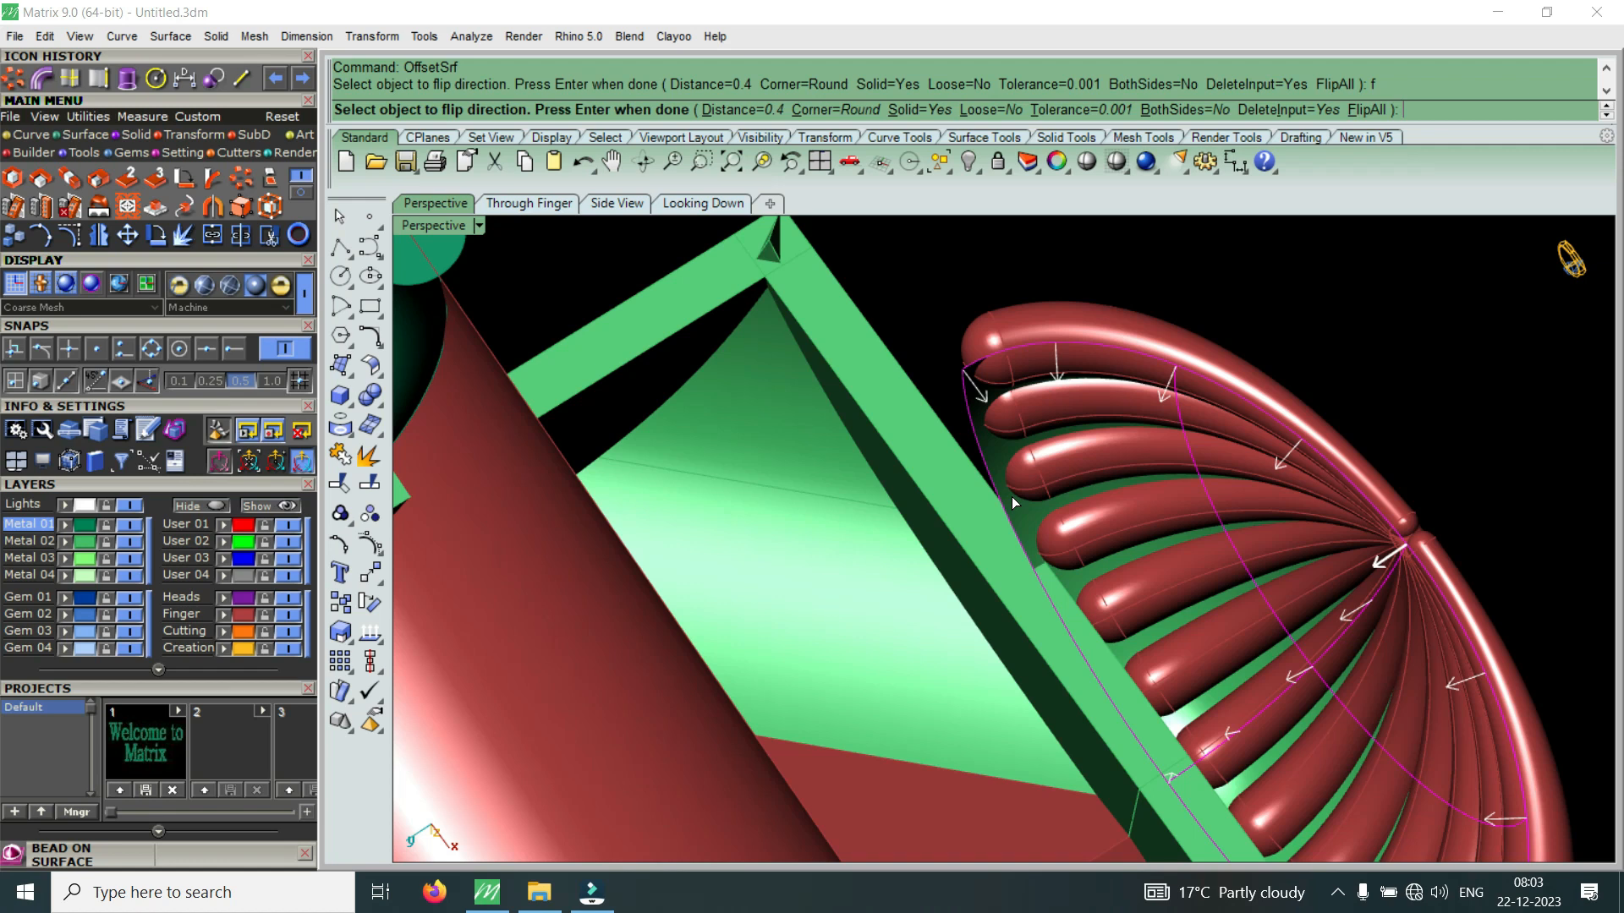
key(Return)
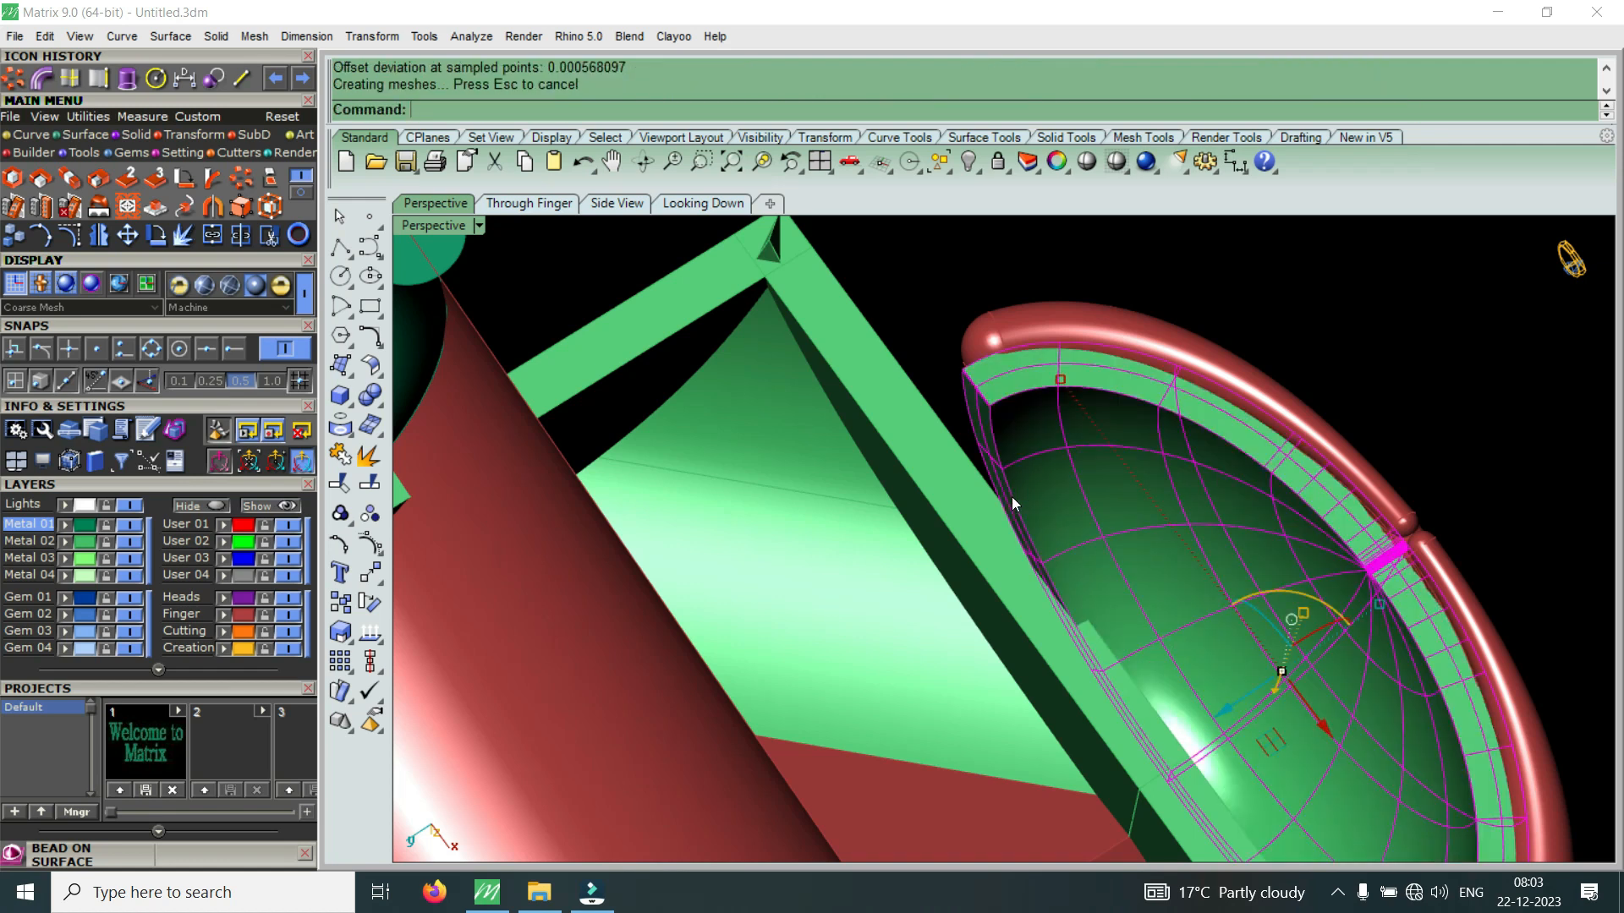
Examine the thickened fluted cup and the mirrored shaft from below, above and the side
scroll(1260, 455, down, 6)
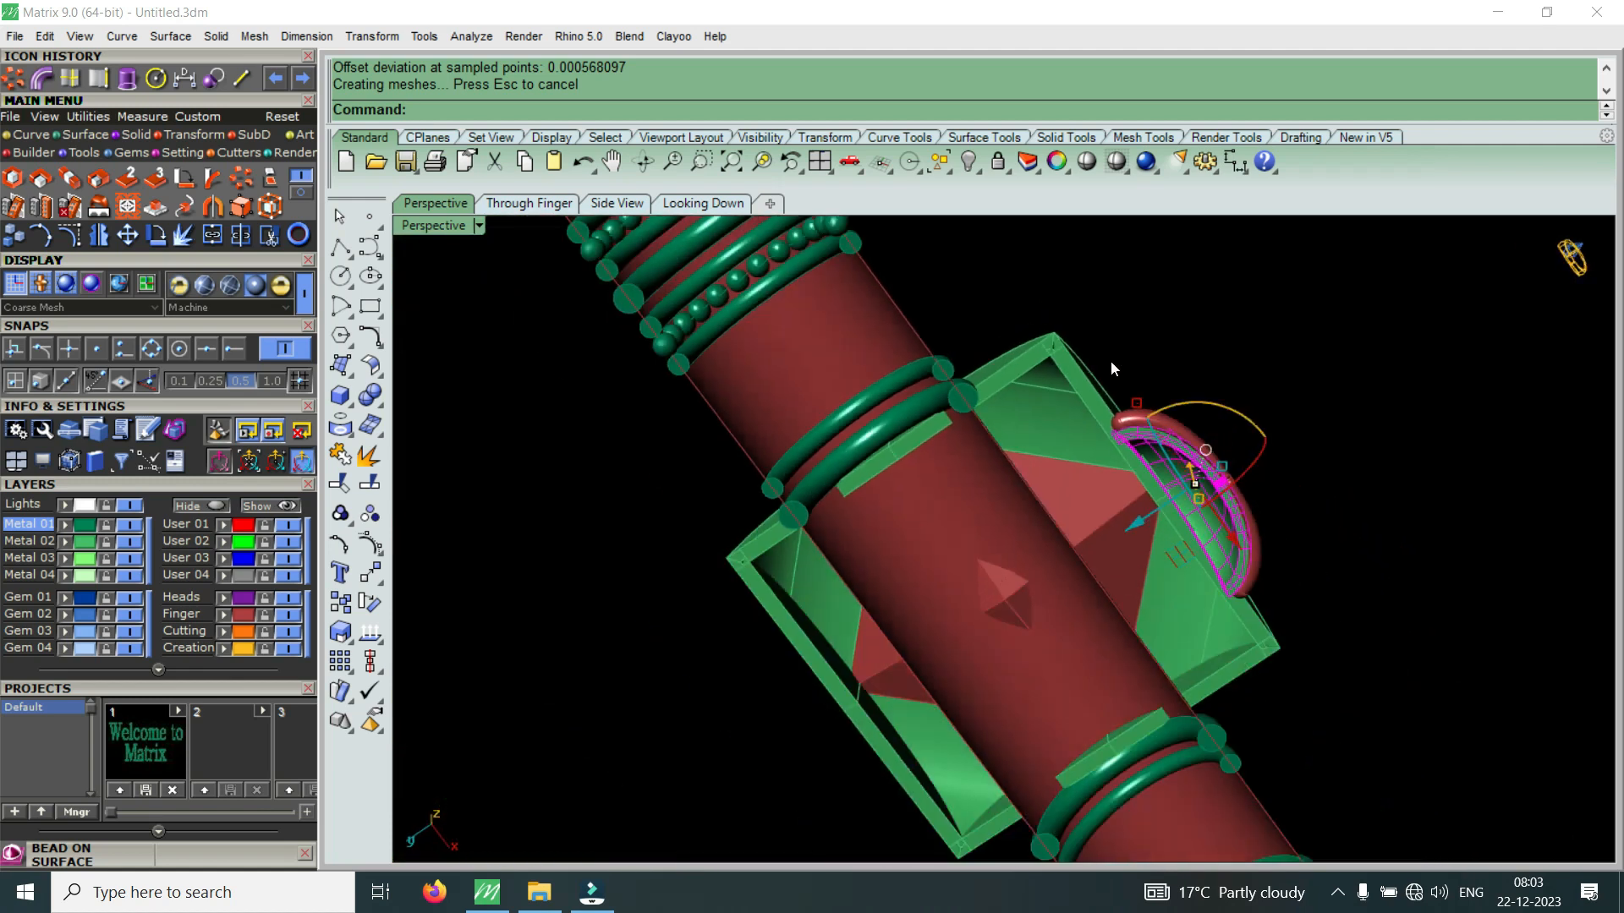
right_drag(1109, 360, 901, 644)
scroll(1215, 562, down, 3)
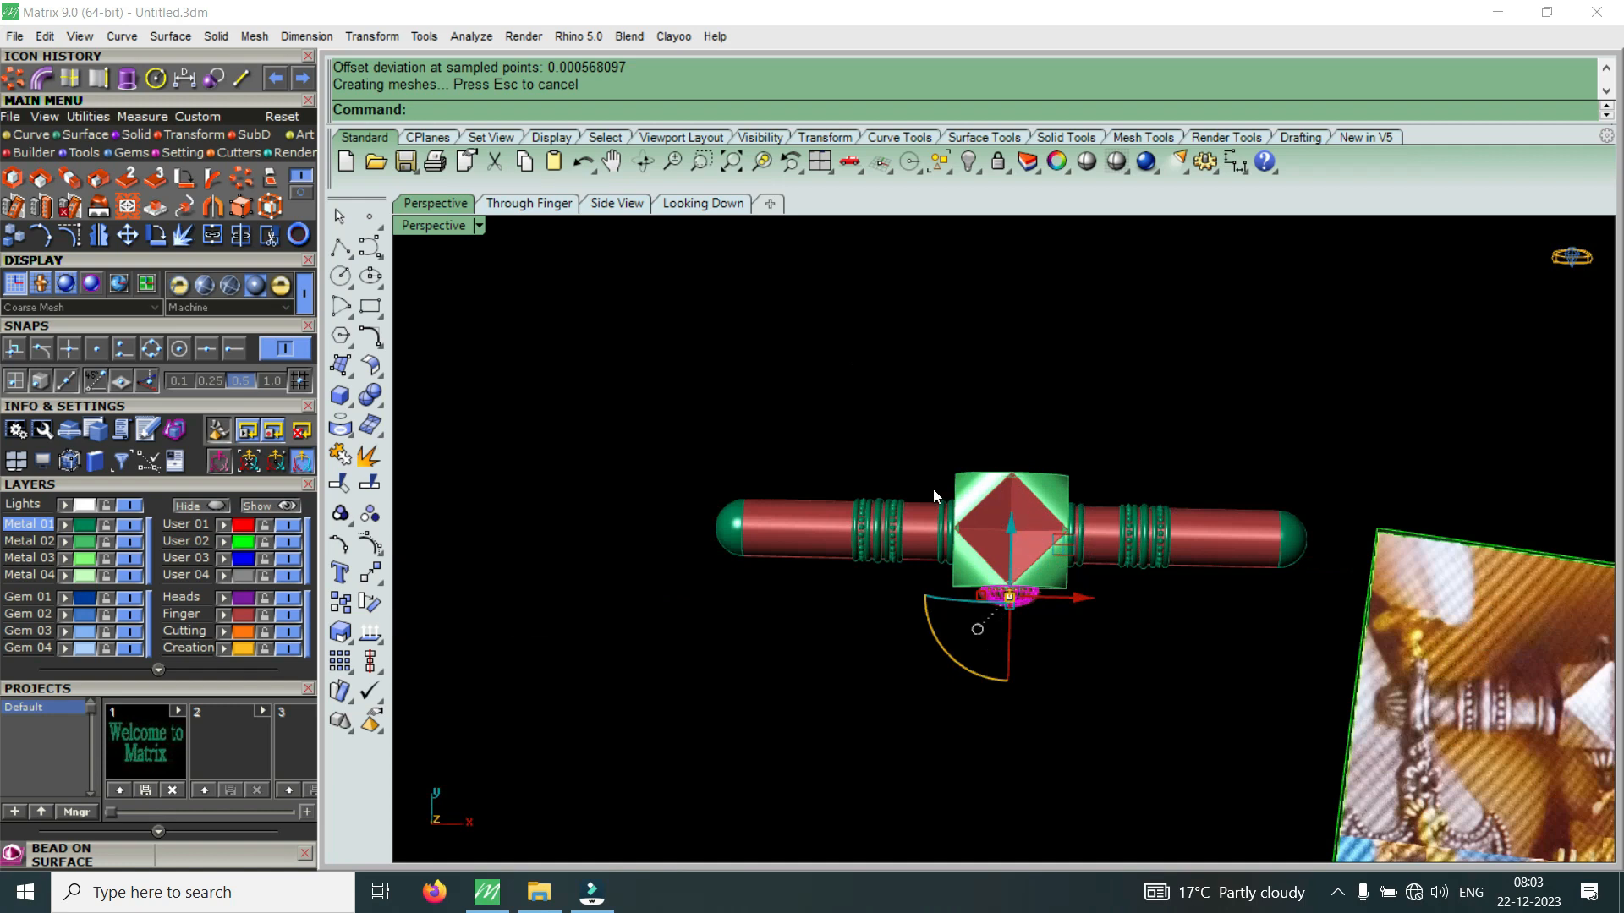
scroll(993, 581, up, 5)
right_drag(993, 581, 1026, 425)
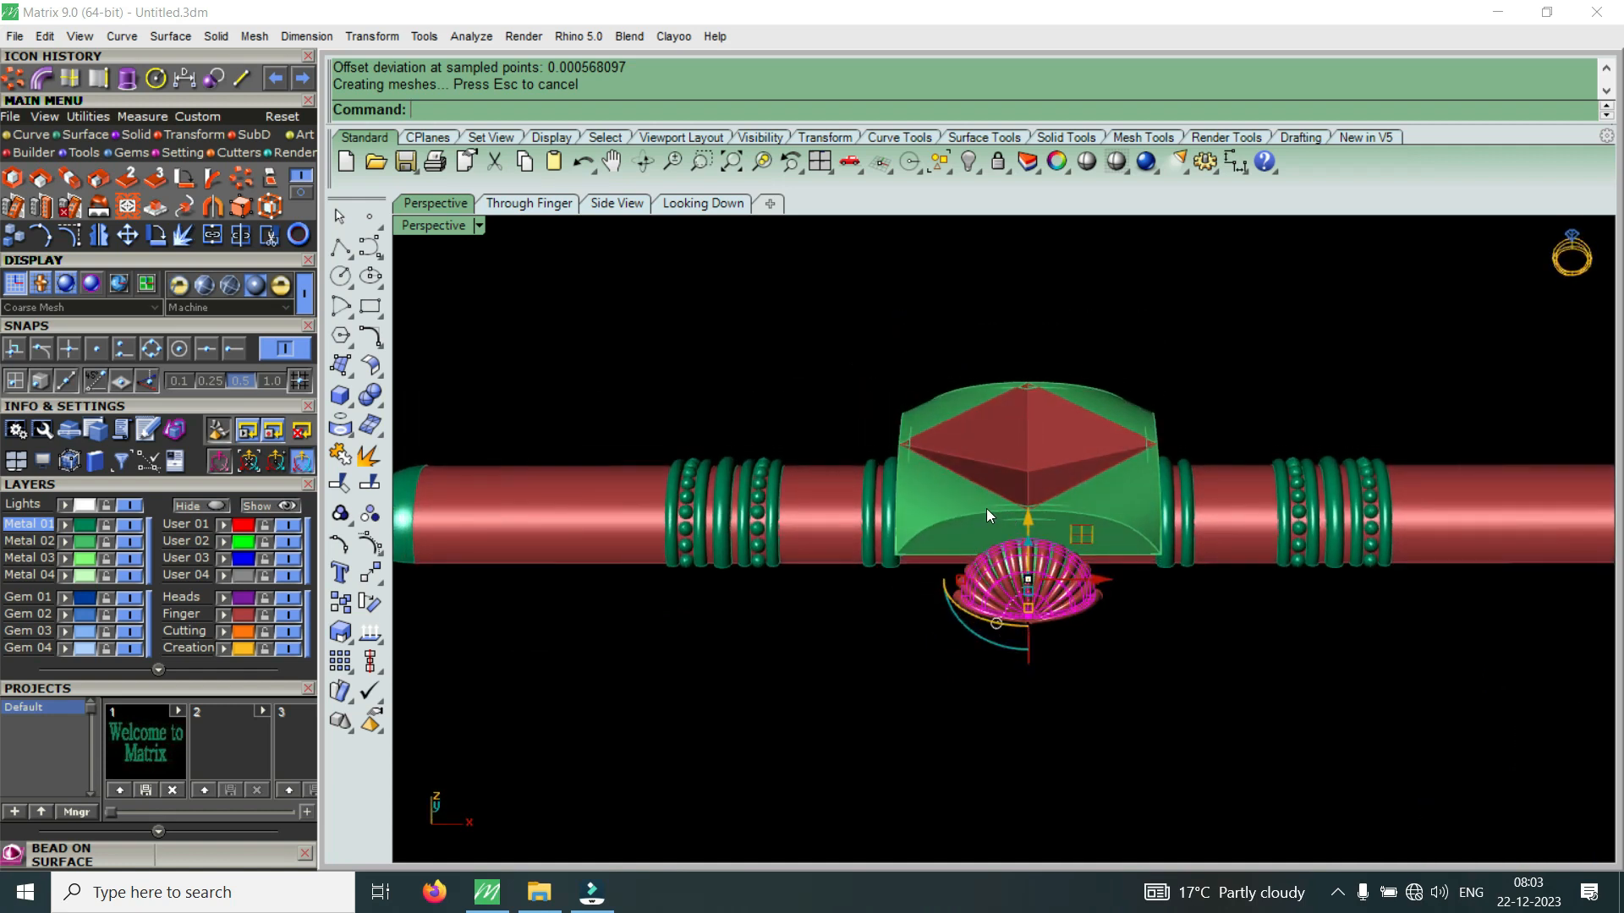
right_drag(983, 510, 1055, 397)
scroll(932, 518, up, 3)
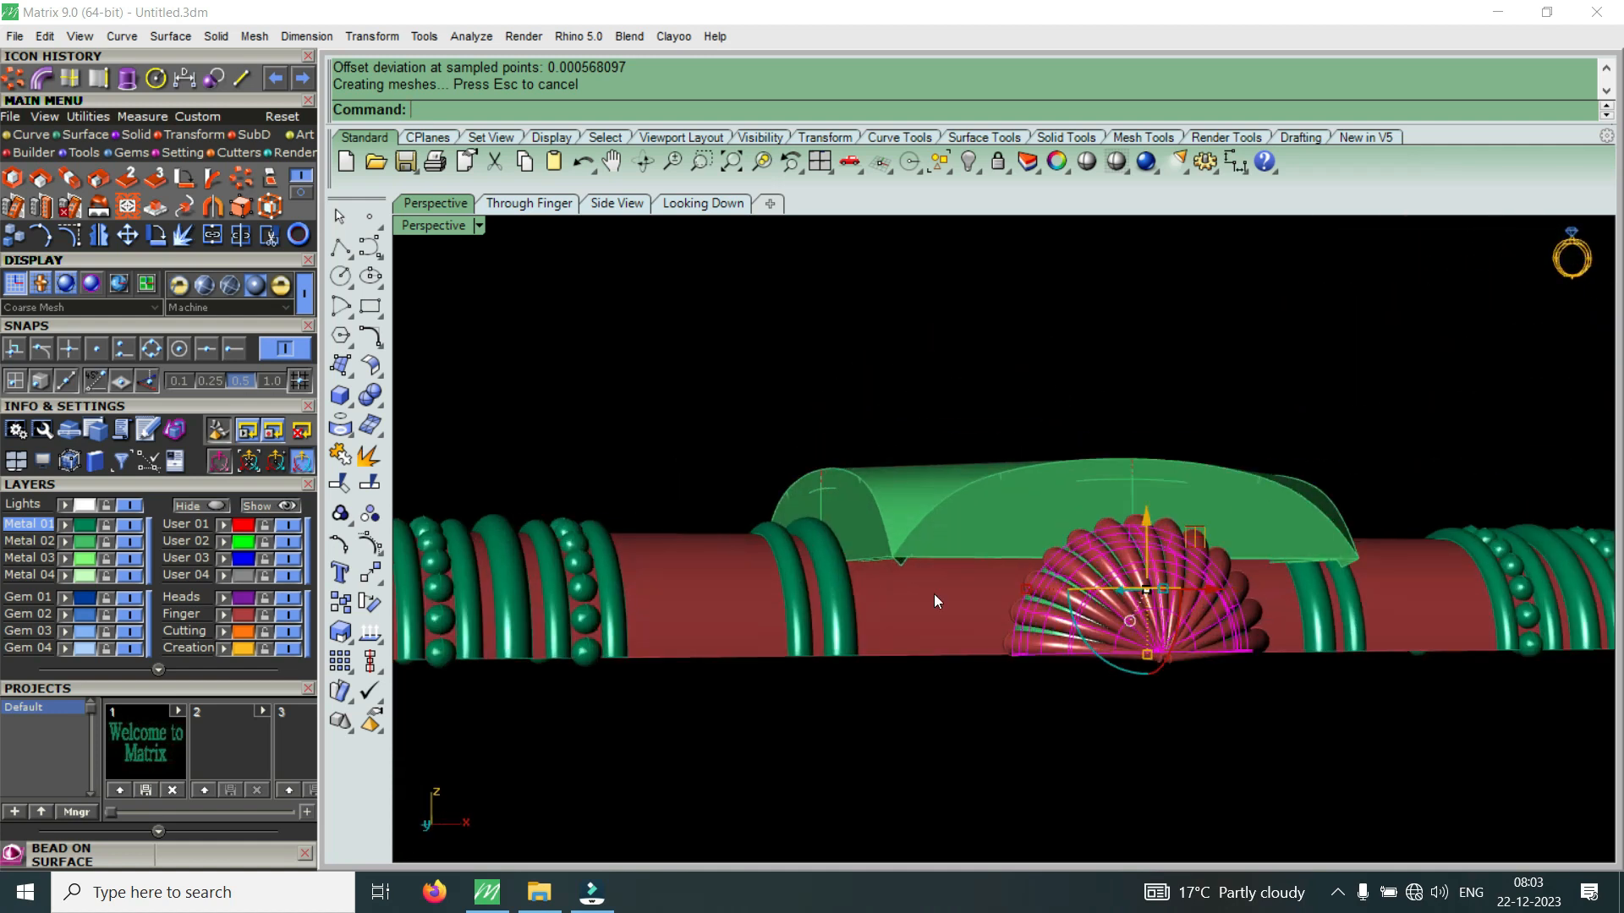
scroll(1054, 526, down, 3)
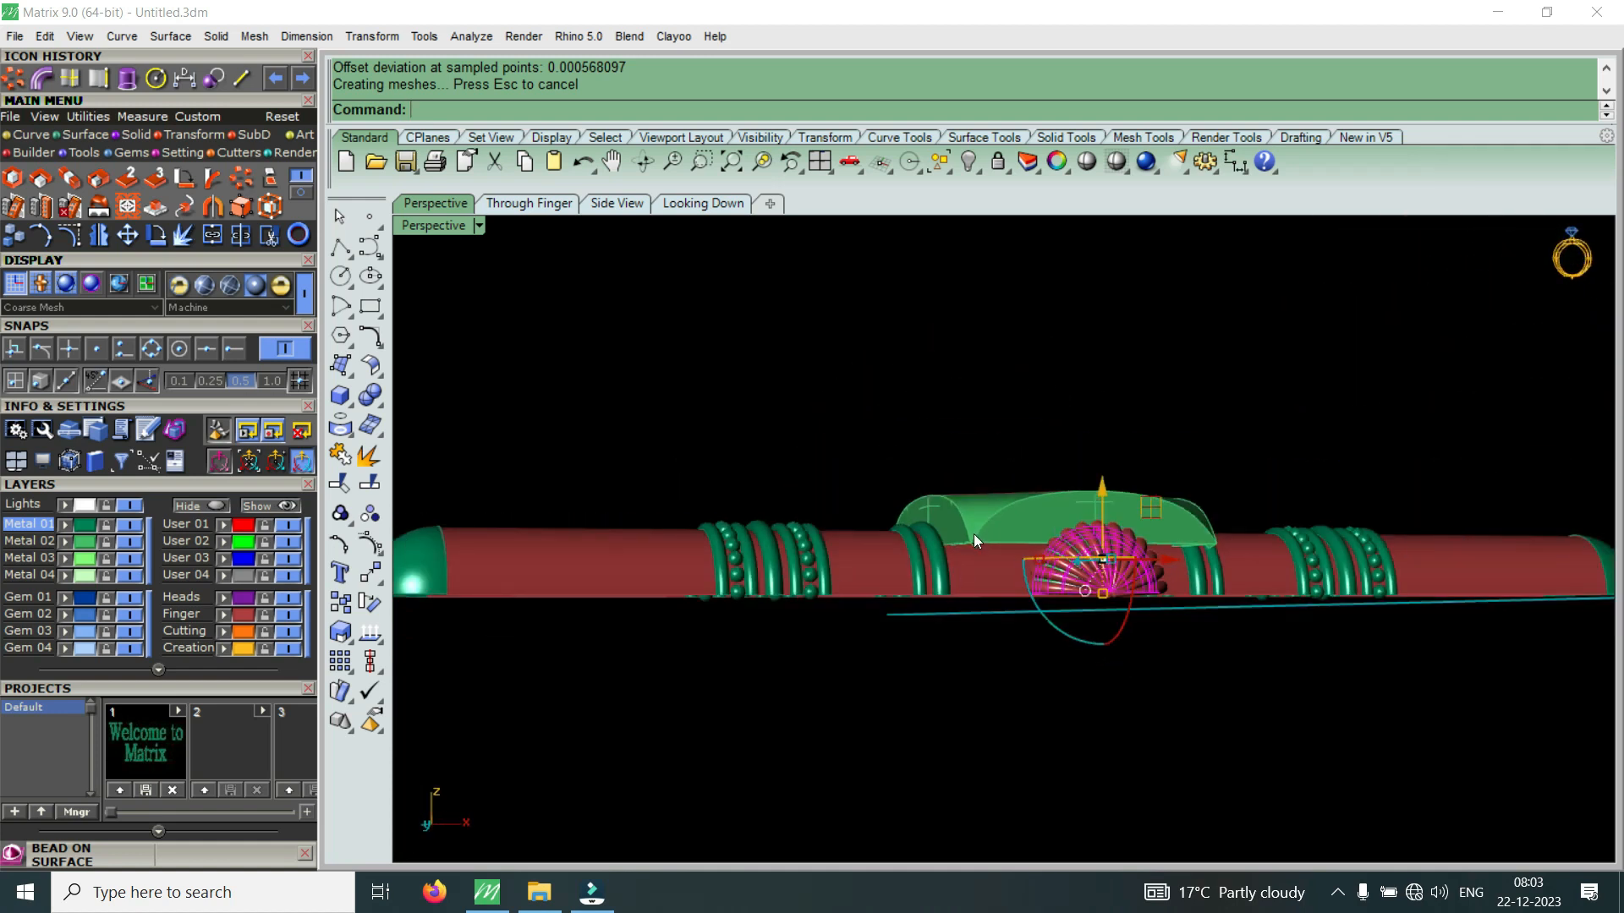
Compare the fluted cup and shaft with the banded pendant in the reference photo
scroll(973, 535, up, 2)
scroll(1005, 626, down, 2)
right_drag(1004, 626, 891, 657)
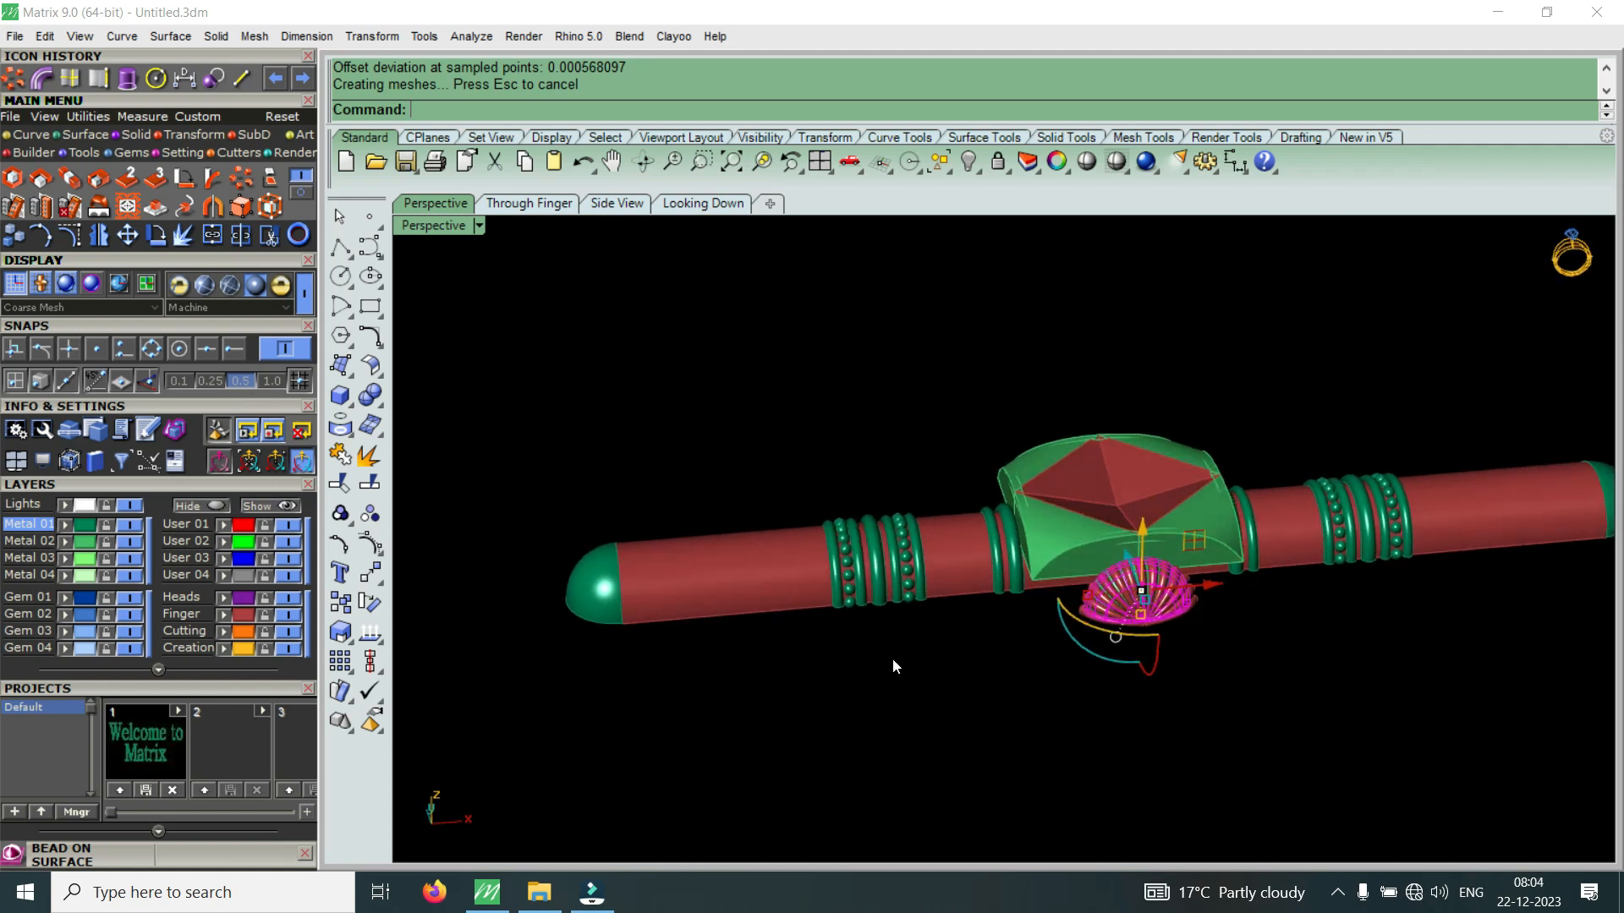
scroll(808, 567, down, 8)
scroll(1108, 619, up, 4)
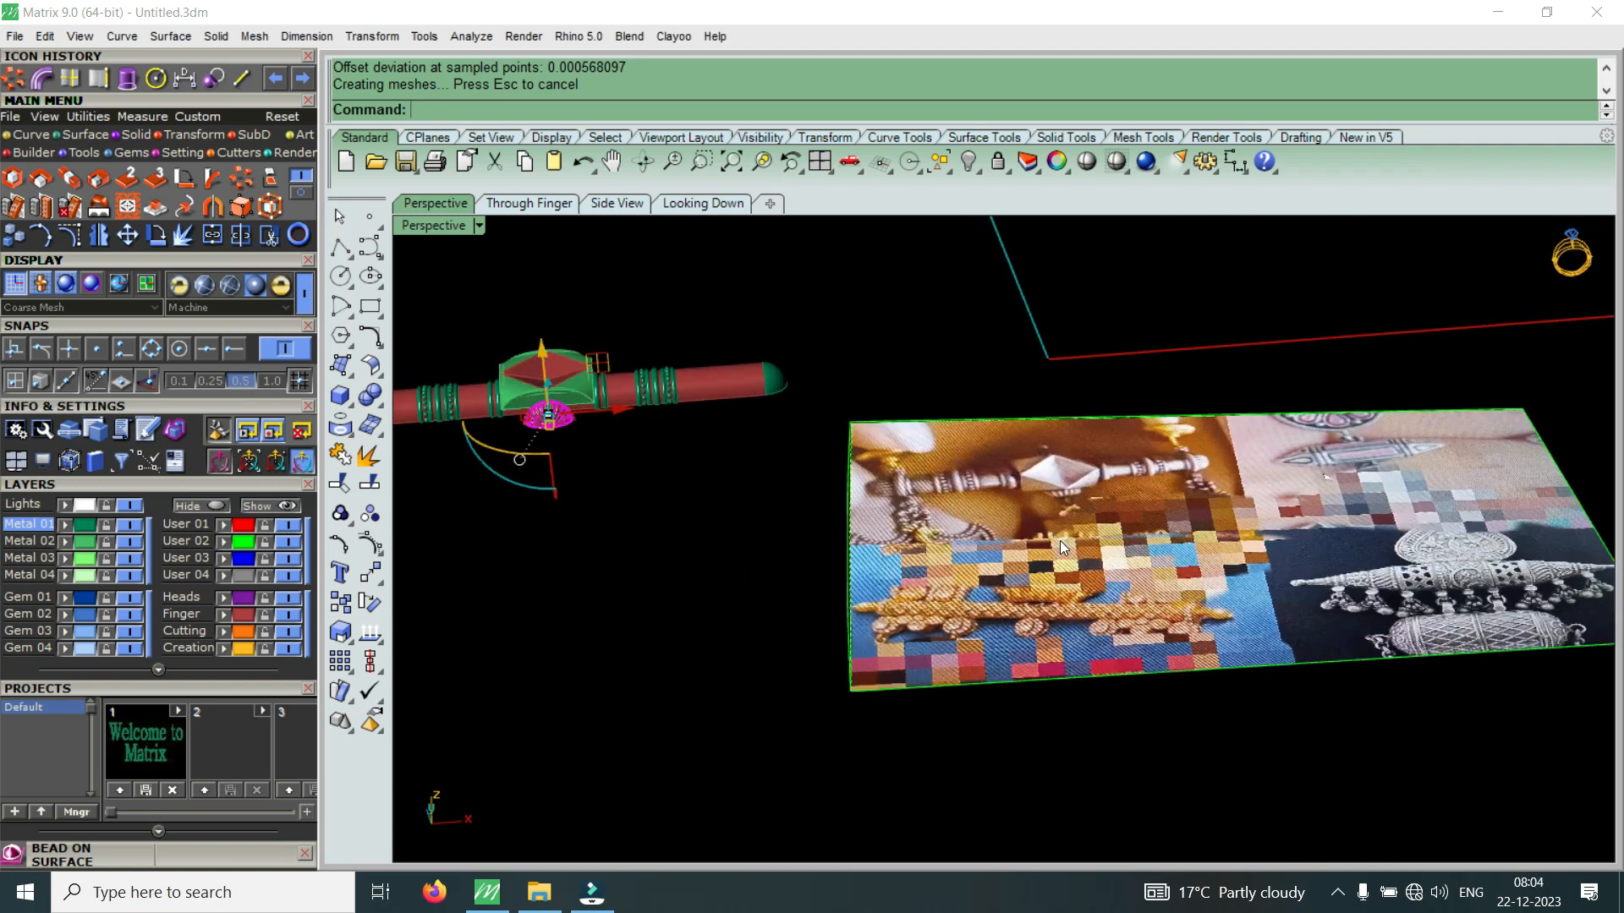
scroll(1138, 479, up, 2)
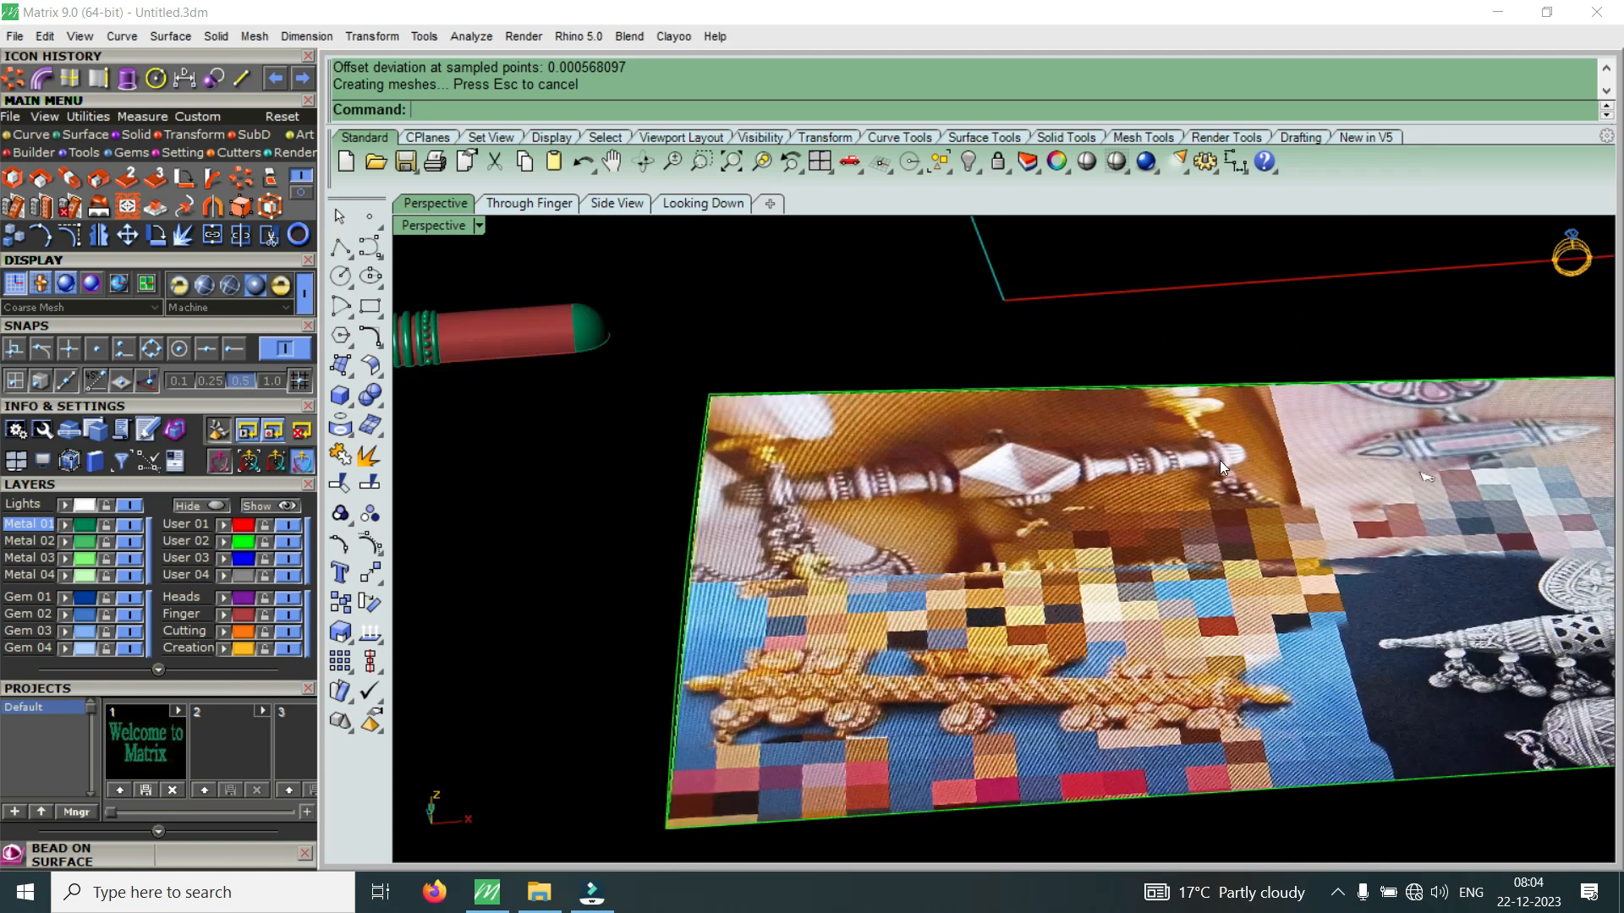
scroll(1218, 453, up, 2)
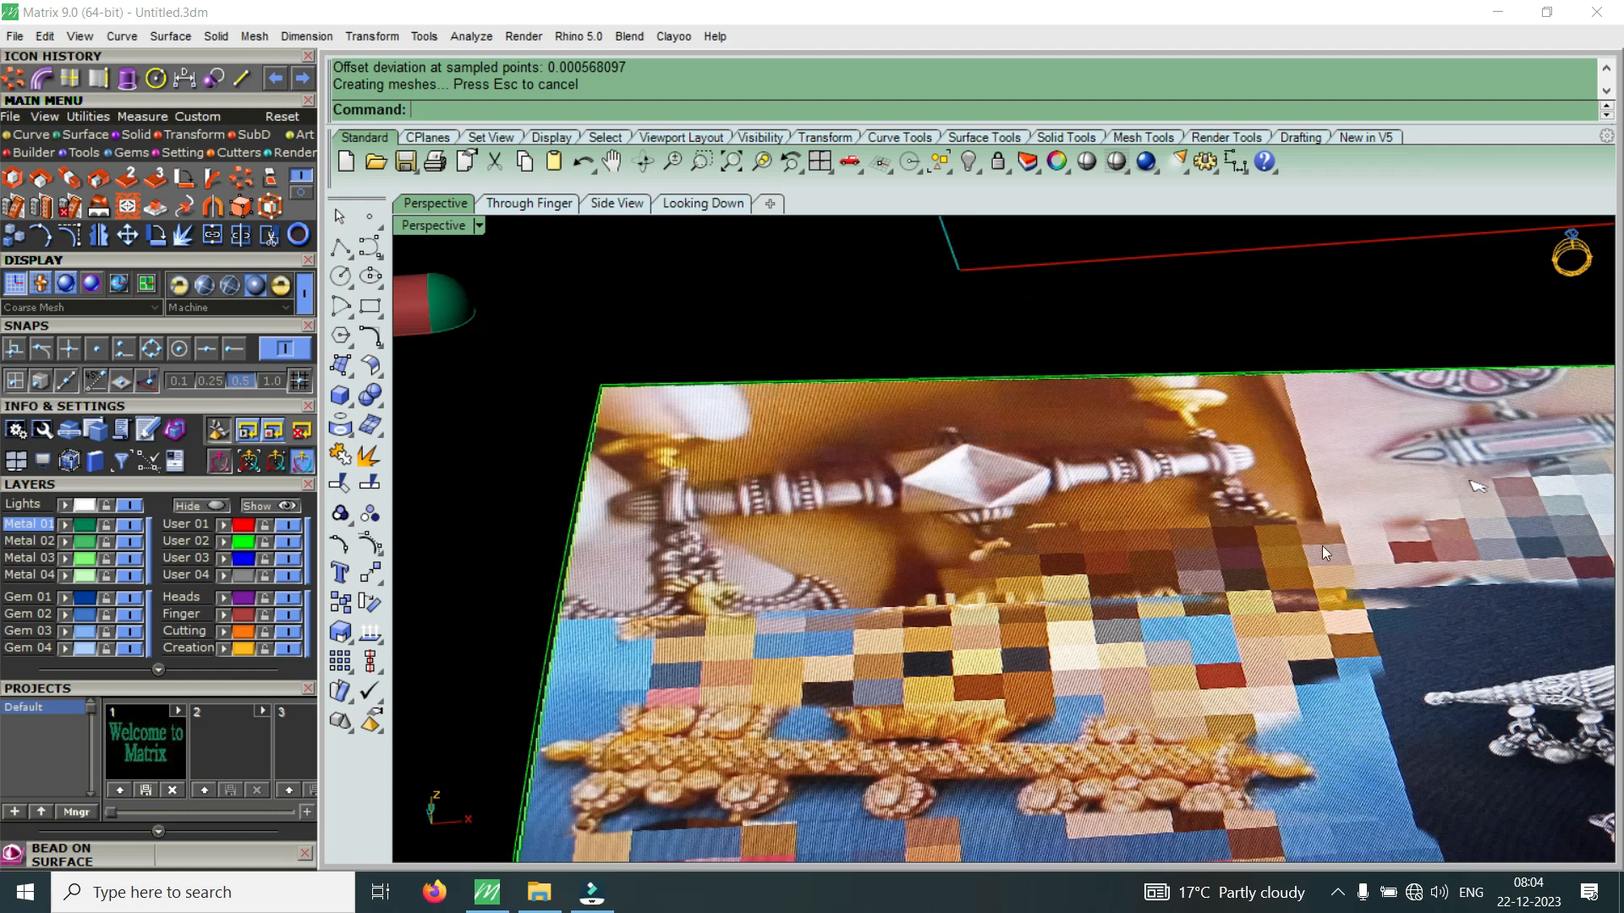
scroll(1324, 549, down, 3)
scroll(615, 443, up, 8)
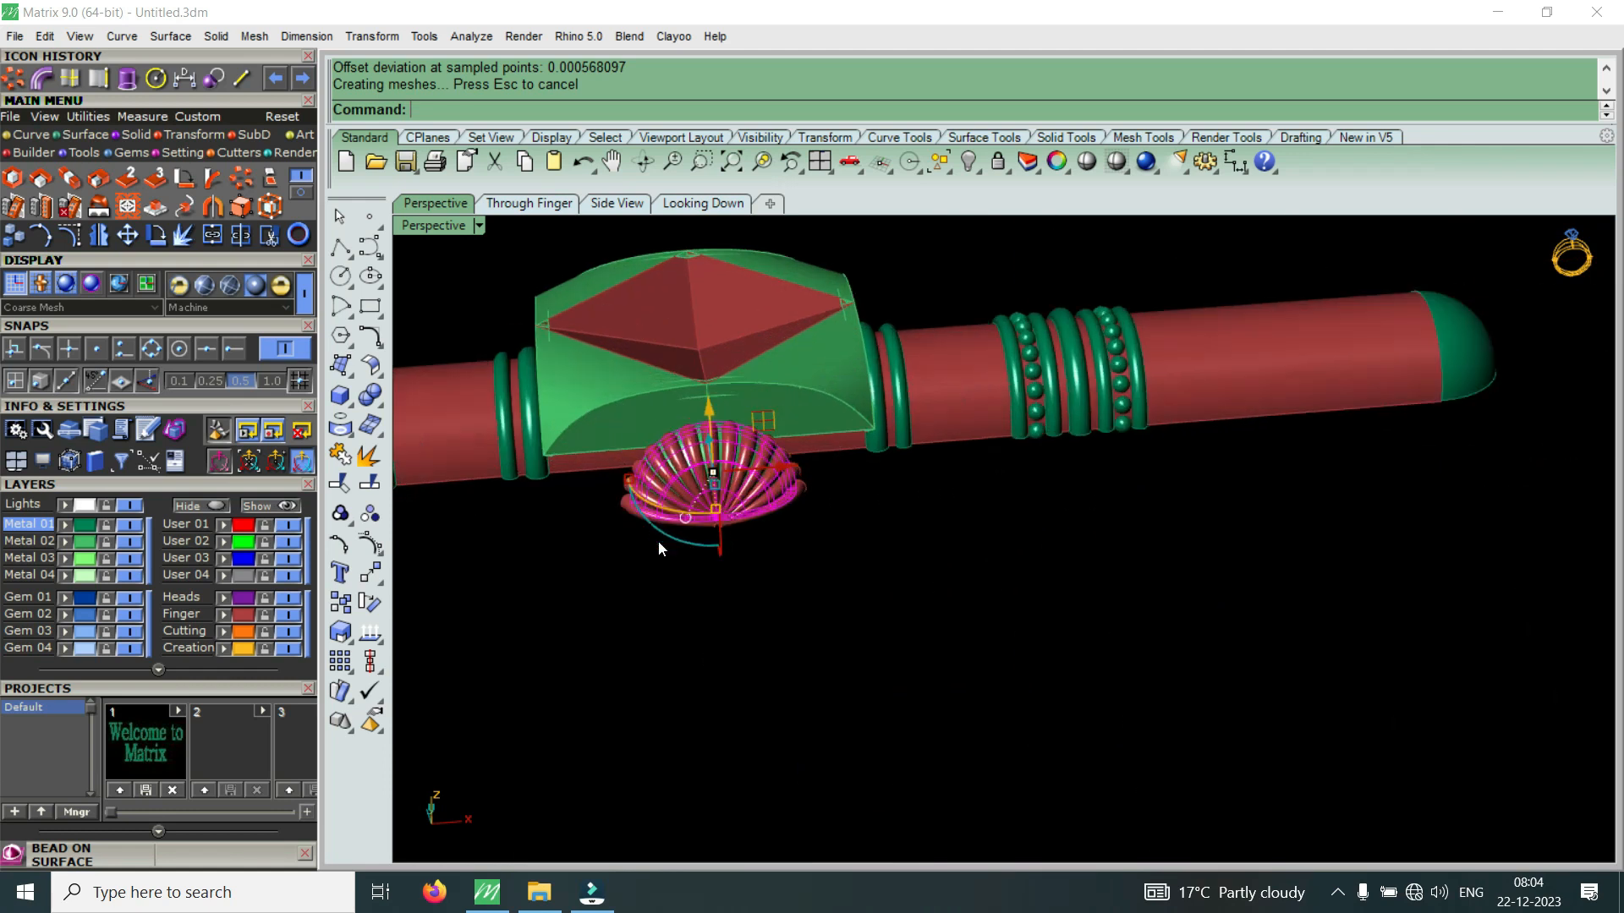
Try to raise the cup's inner shell alone along the Z axis, and undo the move
right_drag(658, 540, 854, 449)
scroll(854, 417, up, 3)
drag(824, 429, 820, 394)
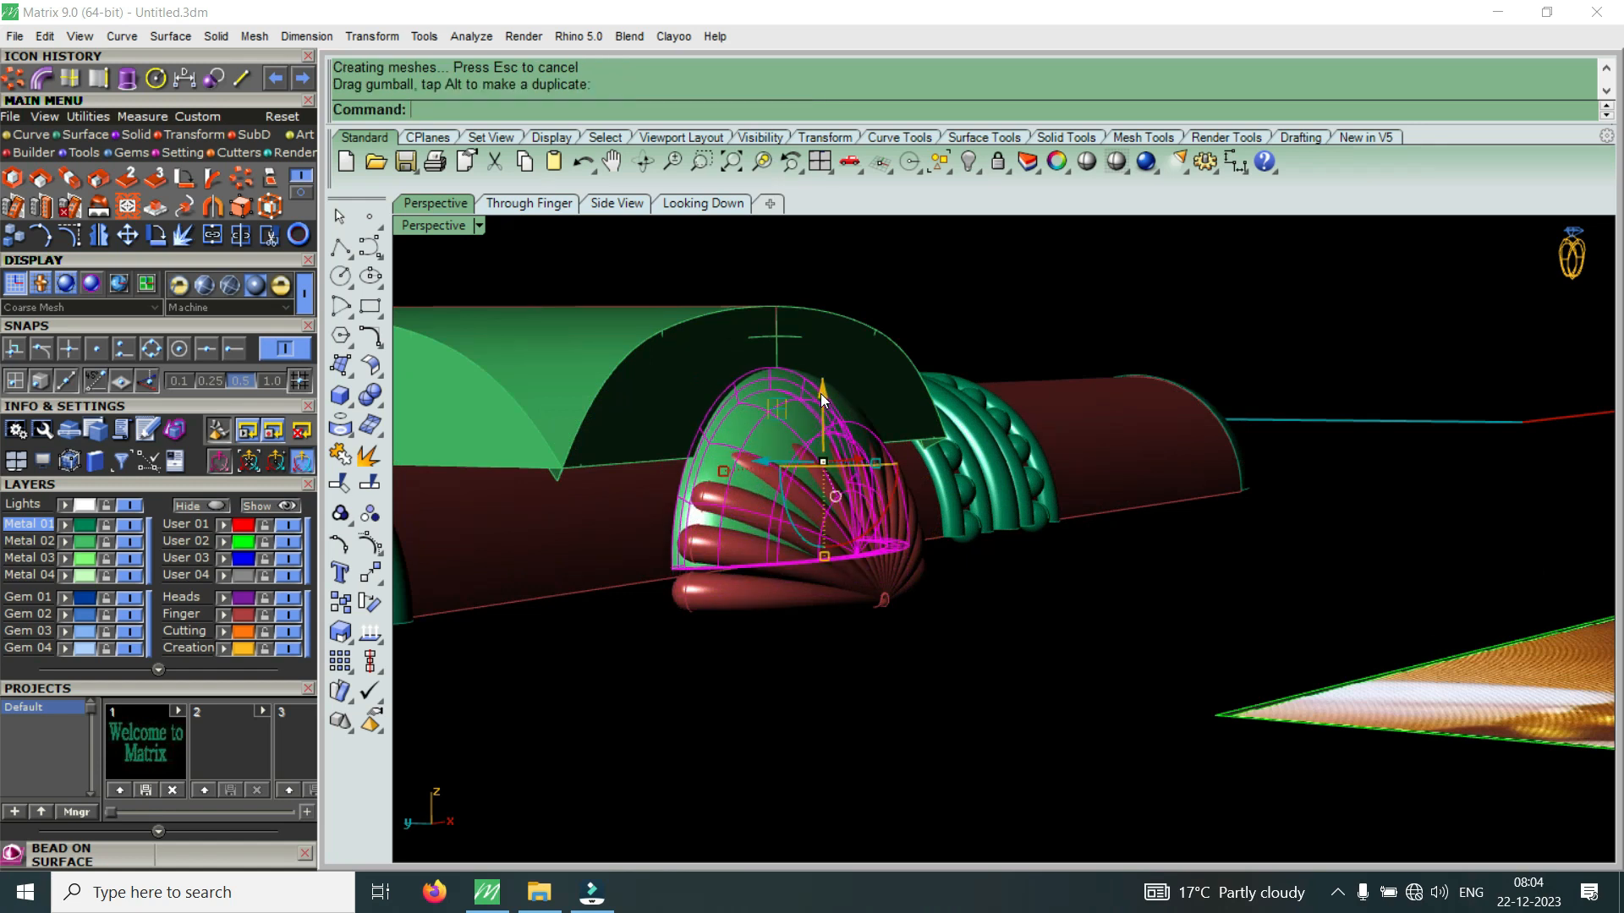
key(ctrl+z)
Select the cup shell together with all its flutes and raise them along the Z axis against the centre block's side
scroll(970, 448, down, 3)
right_drag(969, 449, 843, 657)
drag(587, 645, 880, 497)
right_drag(880, 497, 699, 430)
scroll(699, 423, up, 4)
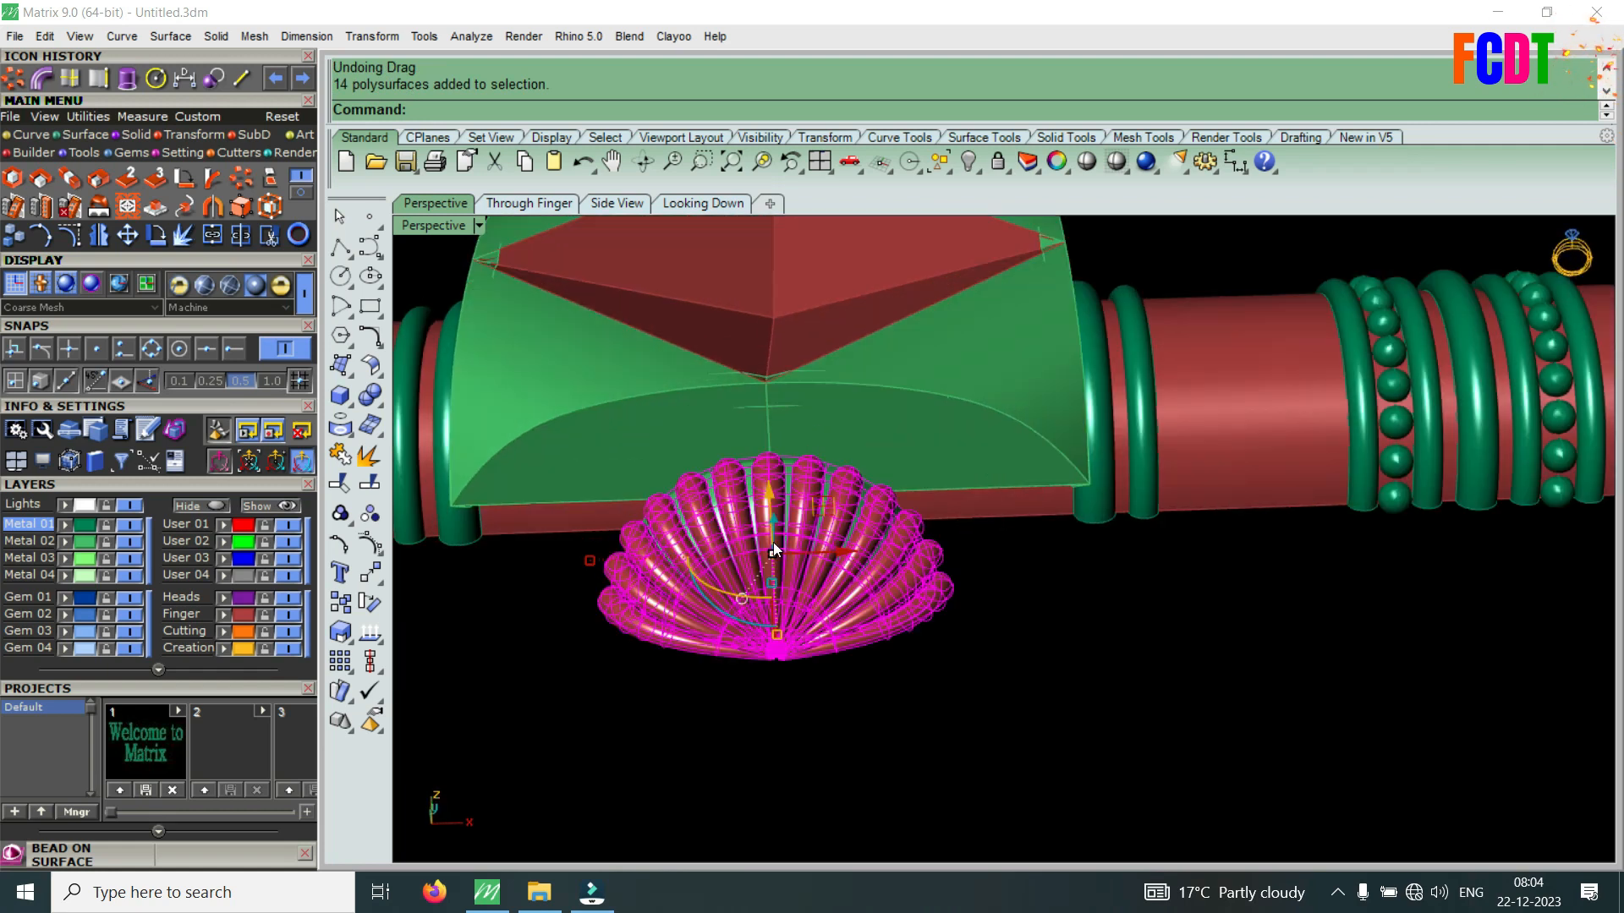
drag(773, 499, 804, 455)
Check the raised cup's position on the shaft against the pendant in the reference photo
scroll(883, 482, down, 4)
right_drag(888, 493, 854, 710)
scroll(817, 531, down, 6)
scroll(817, 530, down, 6)
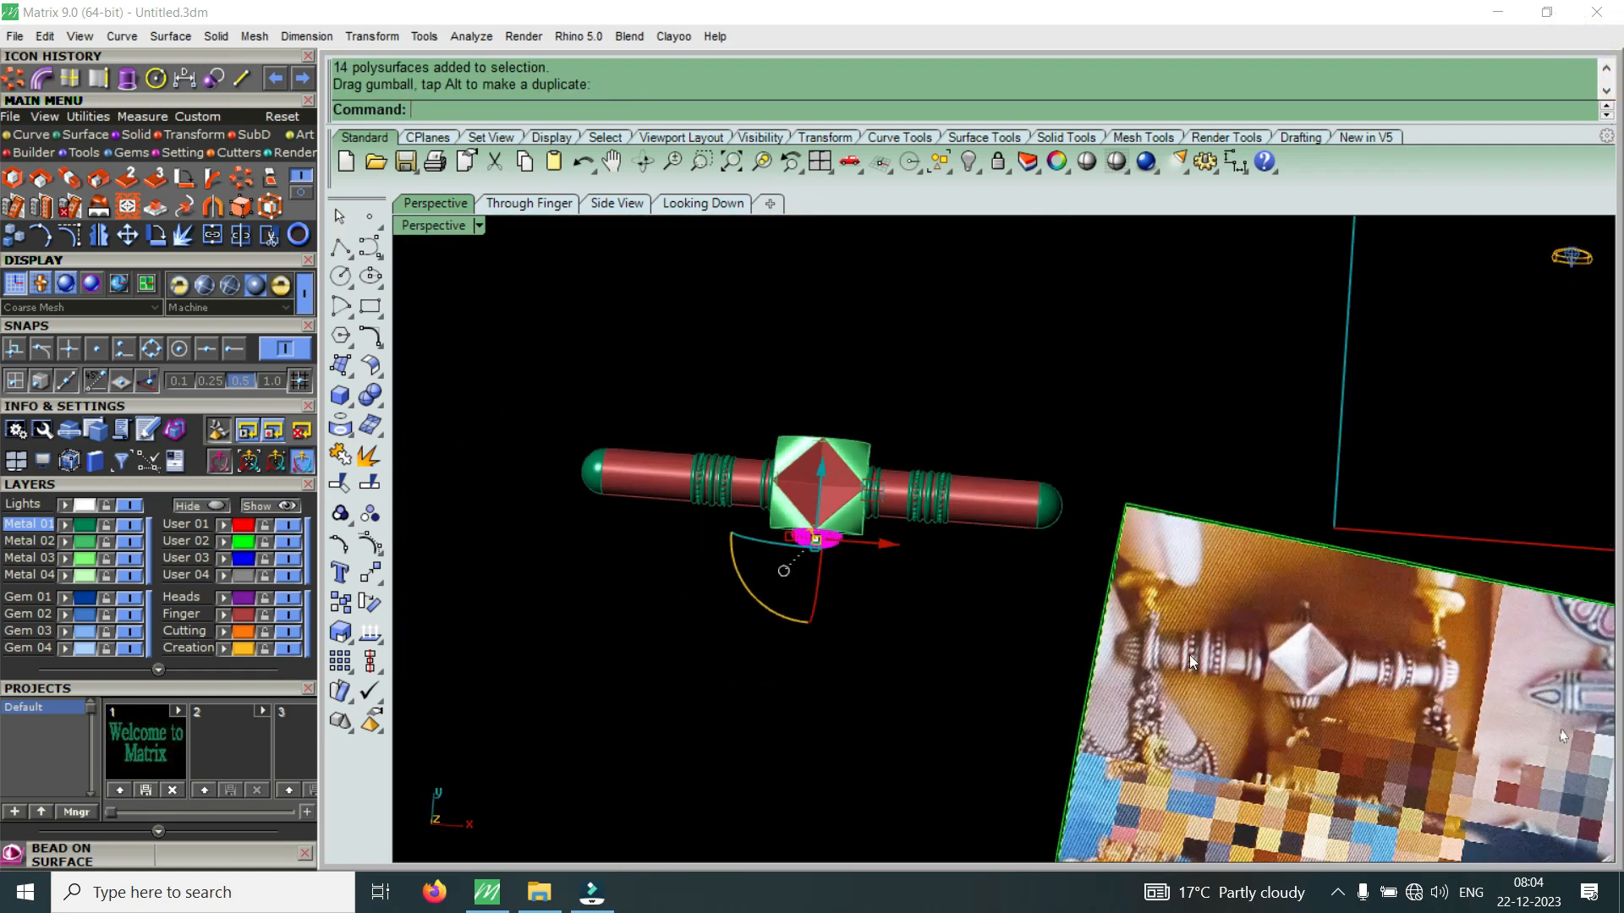
scroll(1326, 704, up, 9)
scroll(1347, 708, down, 7)
scroll(611, 470, up, 6)
right_drag(568, 534, 708, 454)
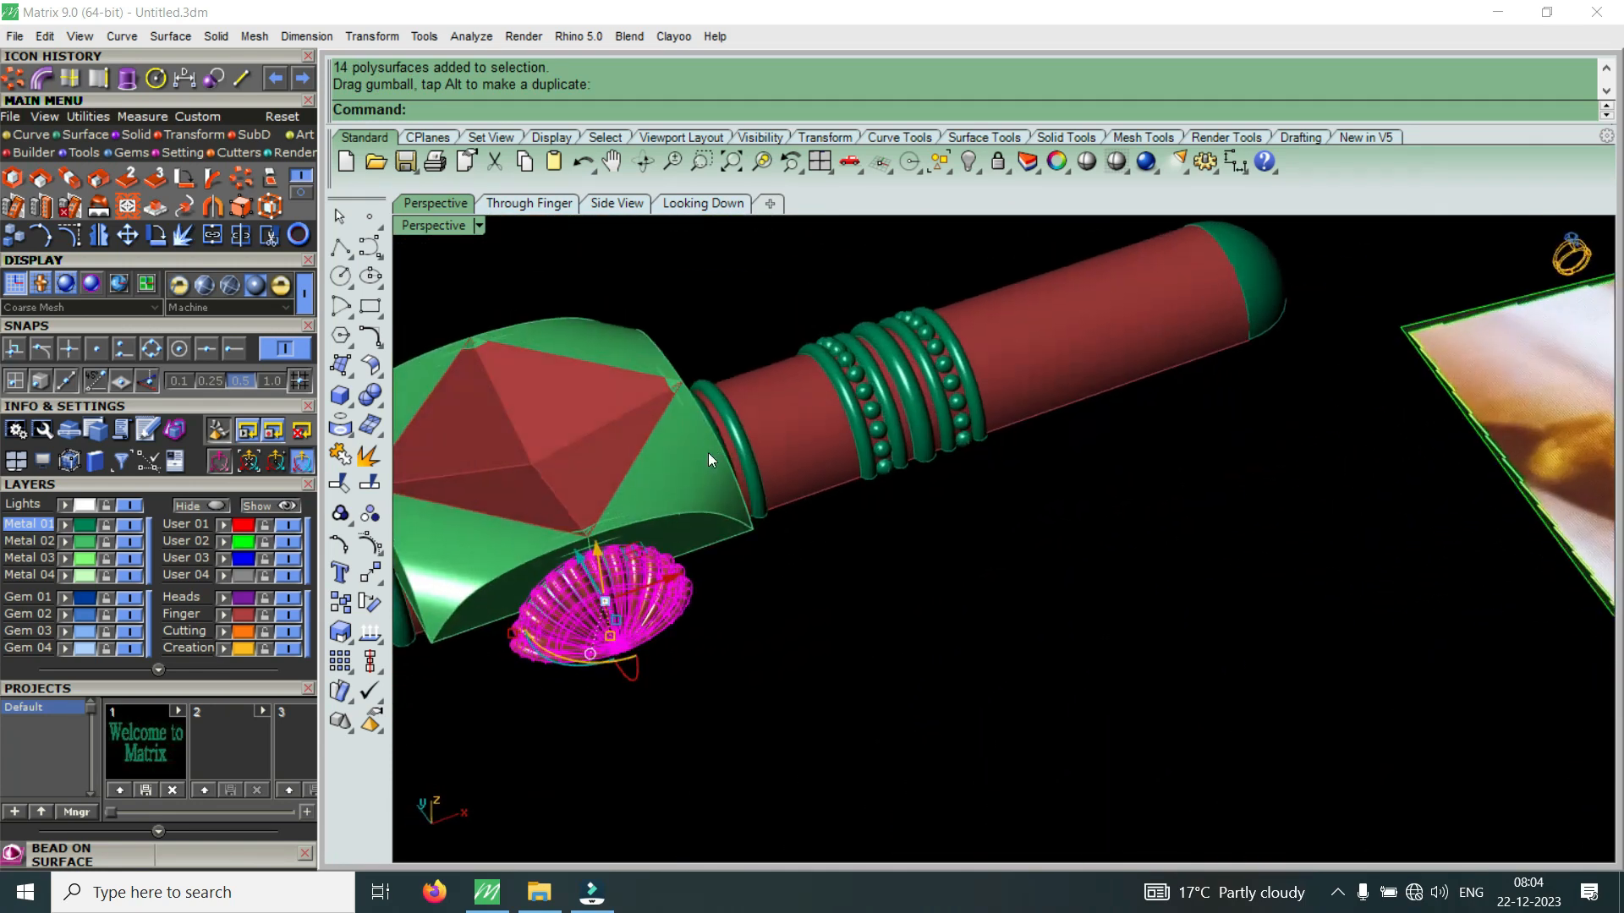
scroll(708, 453, down, 7)
scroll(1413, 469, up, 3)
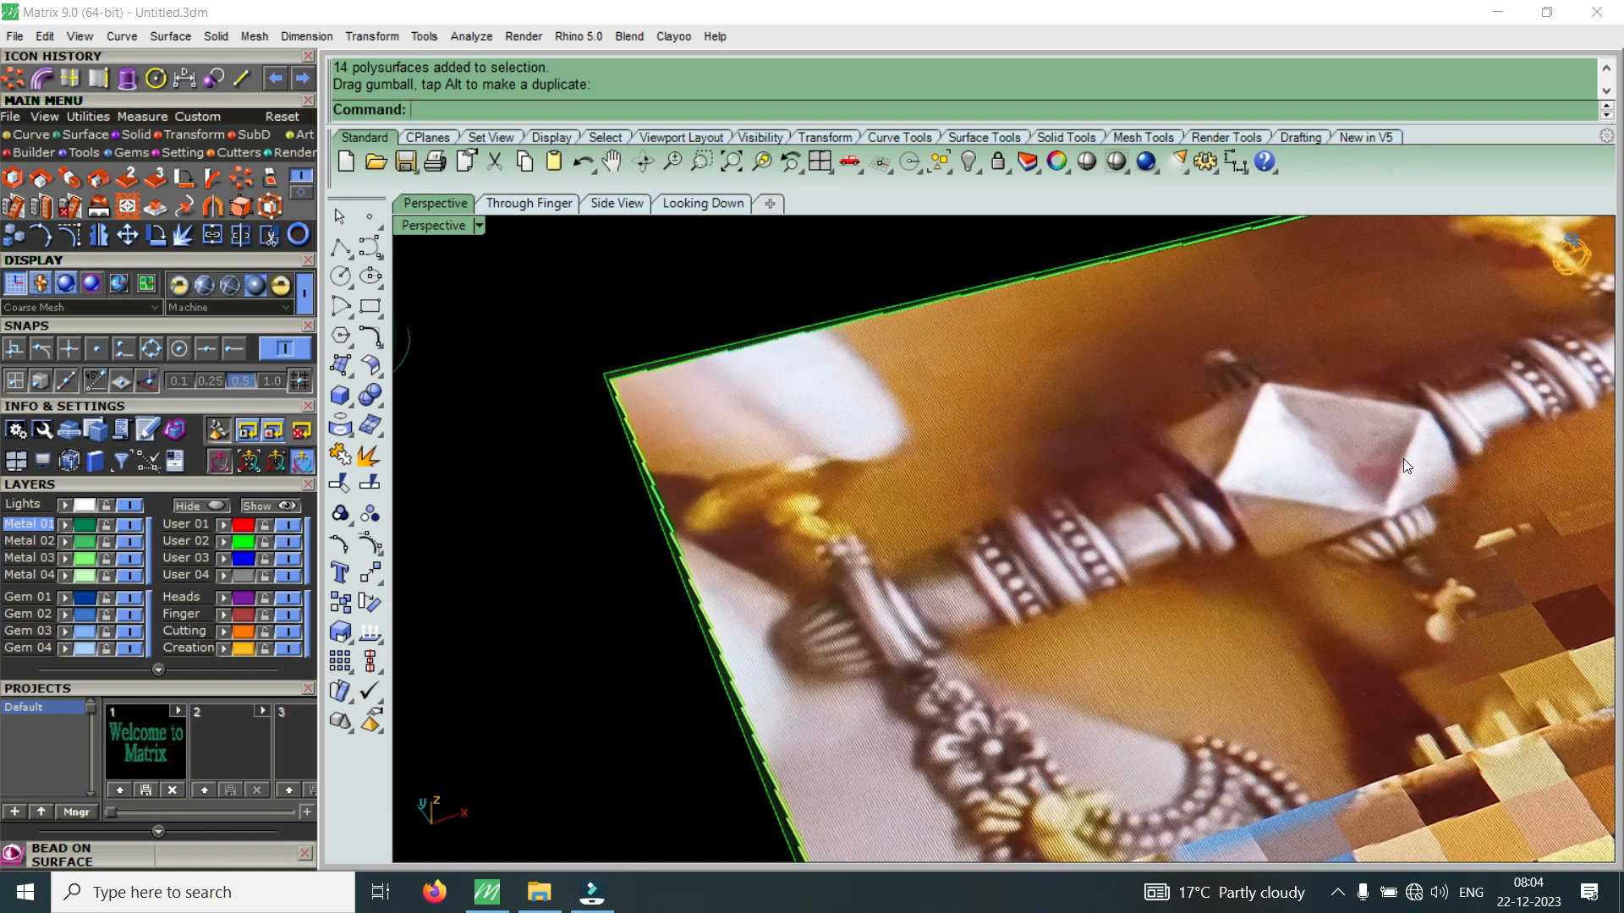
scroll(1403, 458, down, 5)
scroll(1124, 489, up, 5)
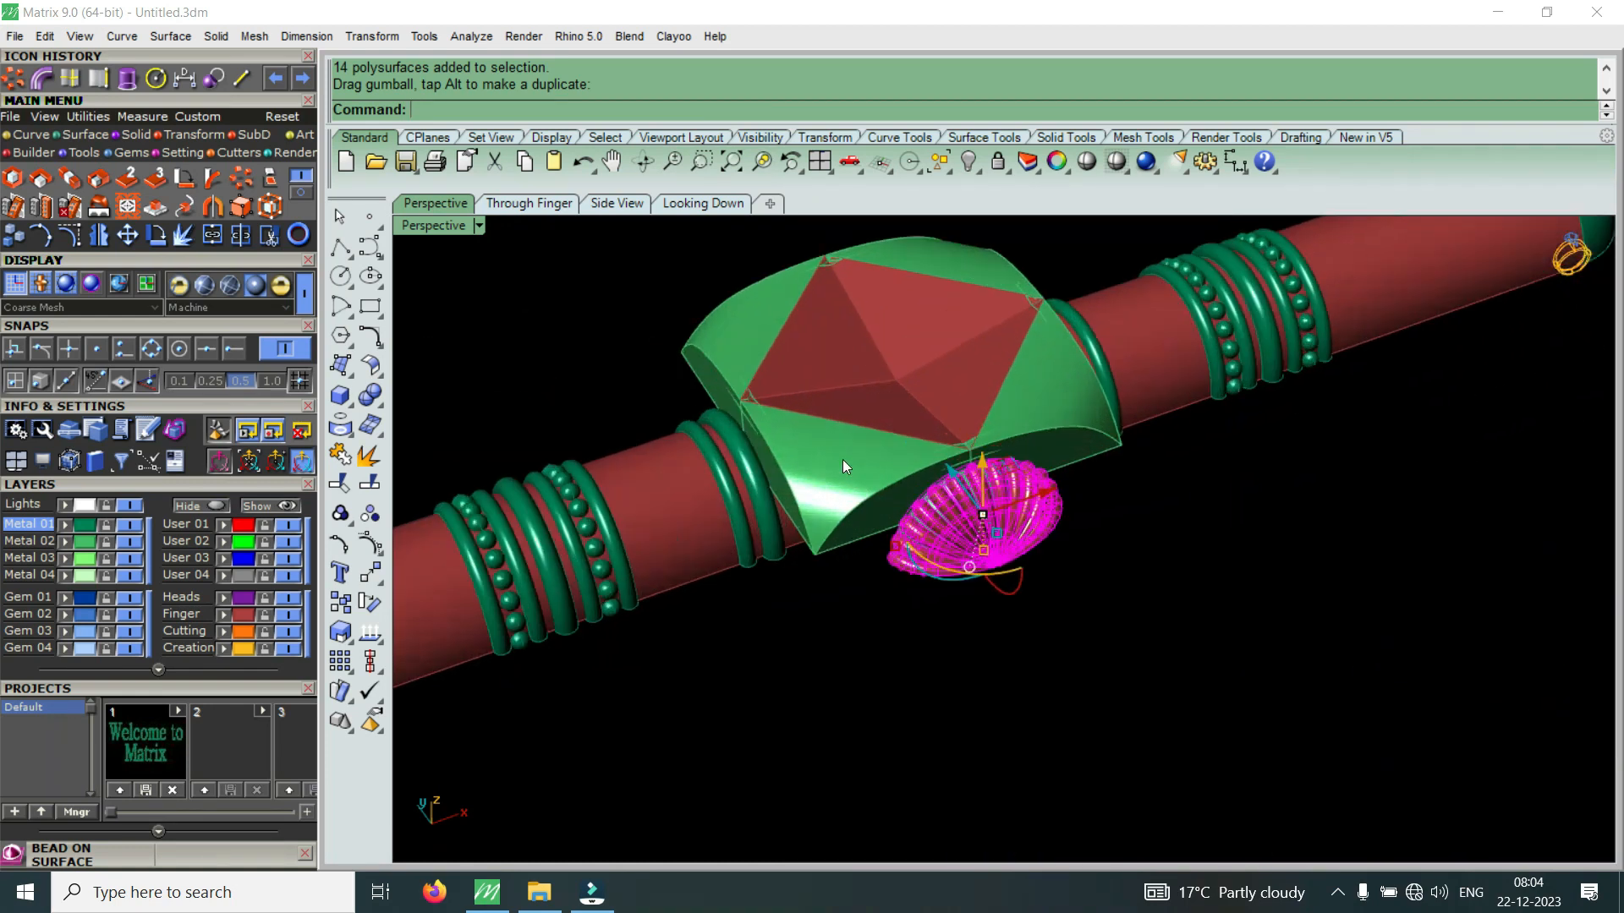
Examine up close where the cup's flutes meet the arched side of the centre block
scroll(823, 413, up, 2)
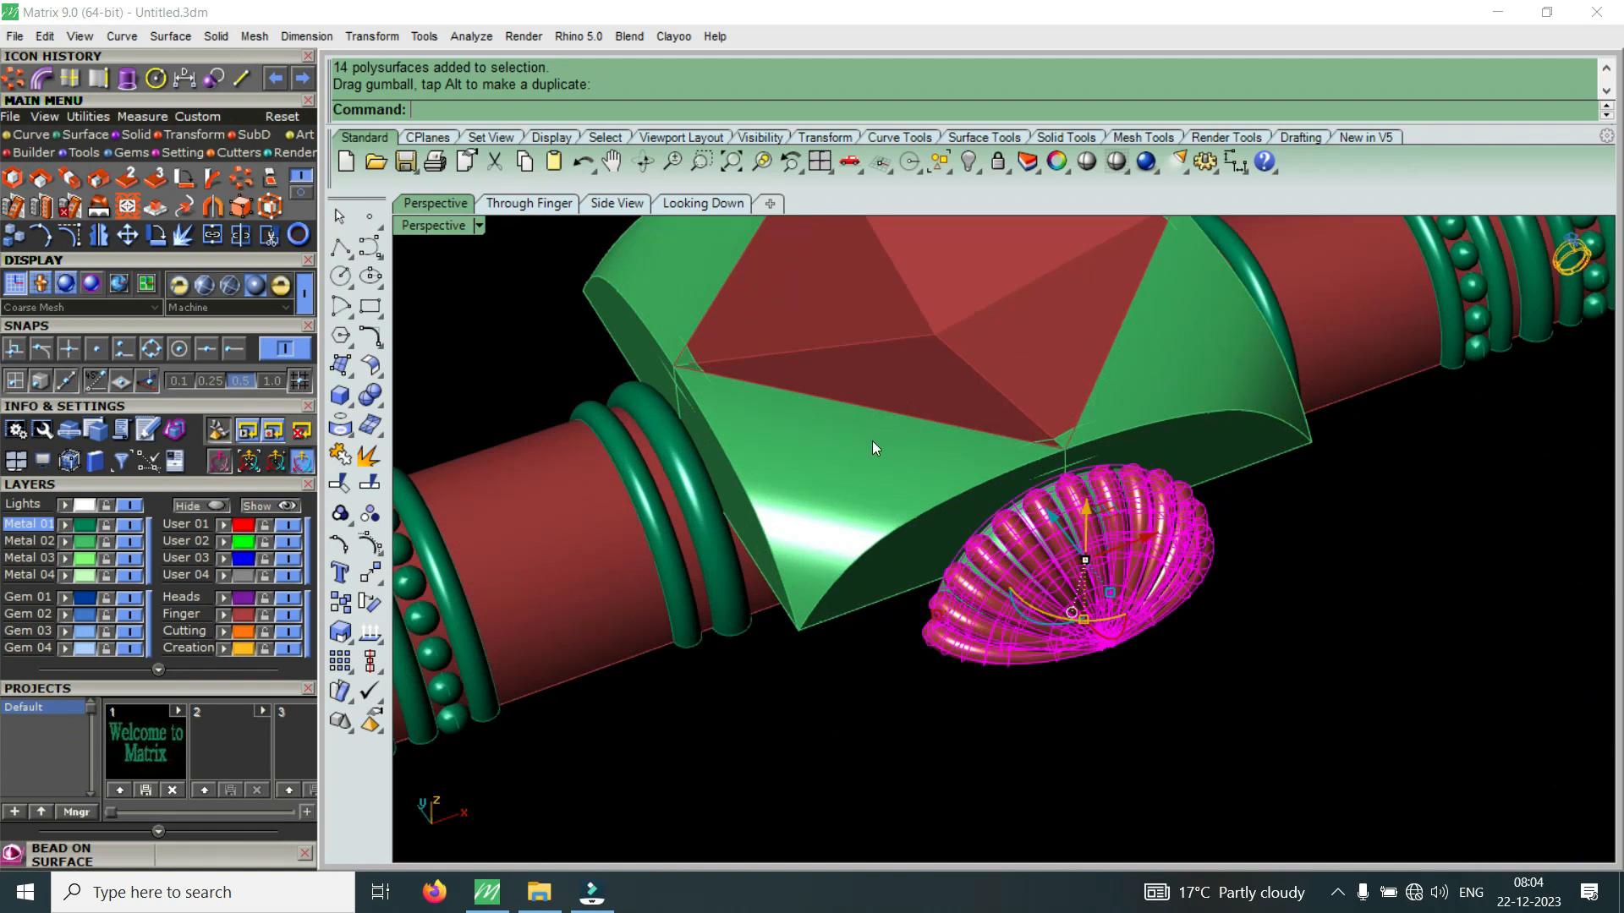
scroll(865, 456, down, 5)
right_drag(891, 514, 753, 409)
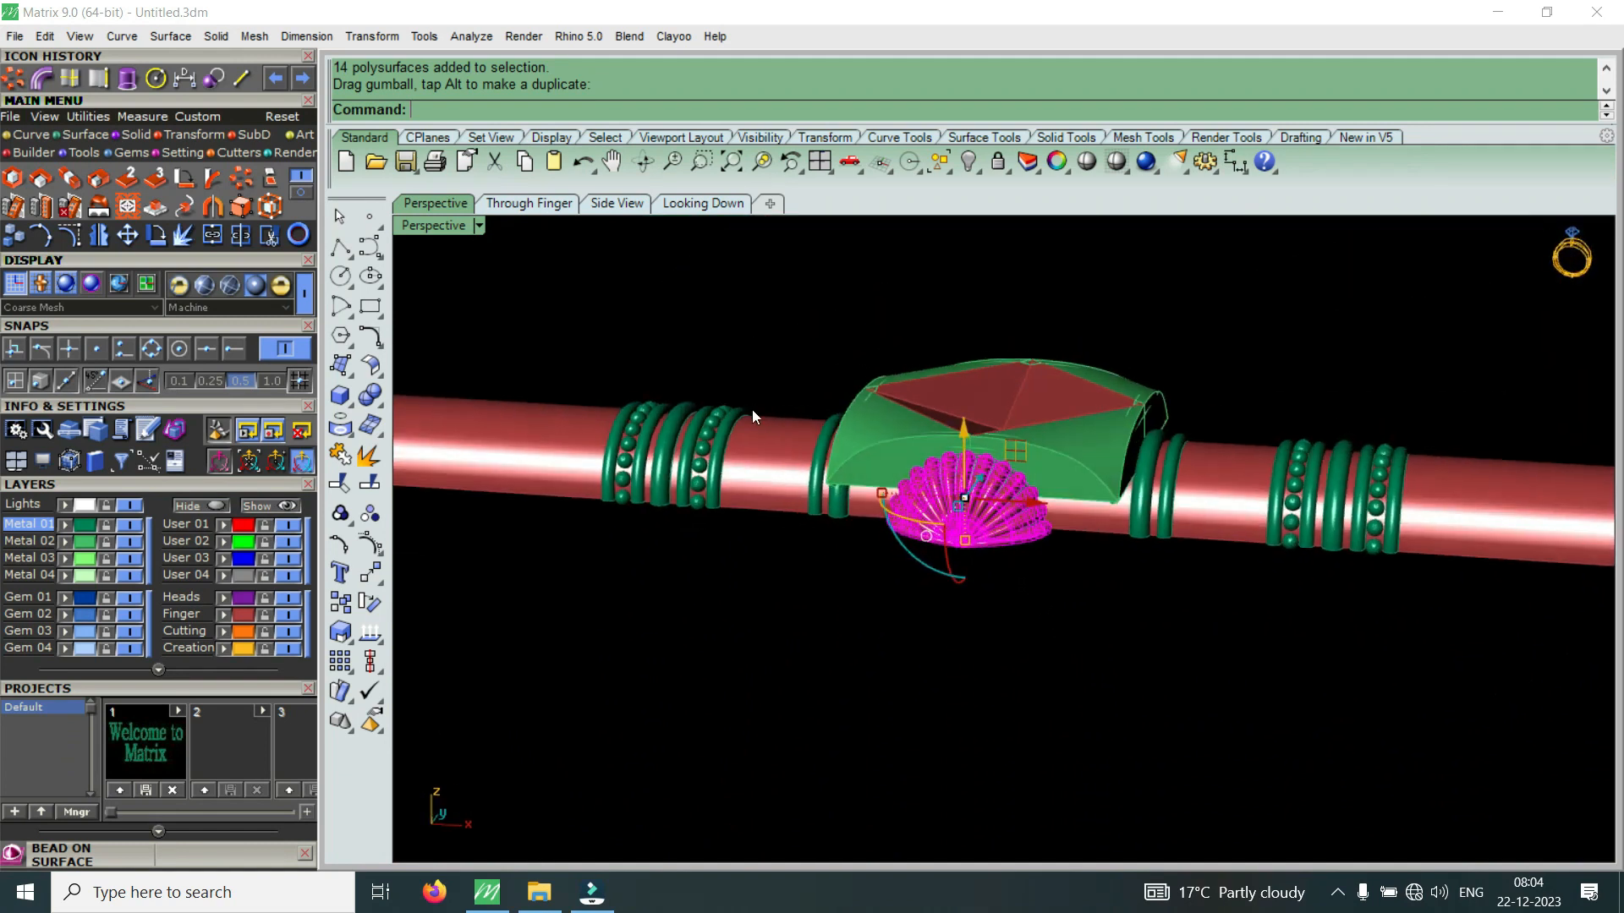
scroll(896, 430, up, 5)
scroll(977, 434, up, 3)
right_drag(1015, 457, 956, 405)
scroll(955, 406, up, 3)
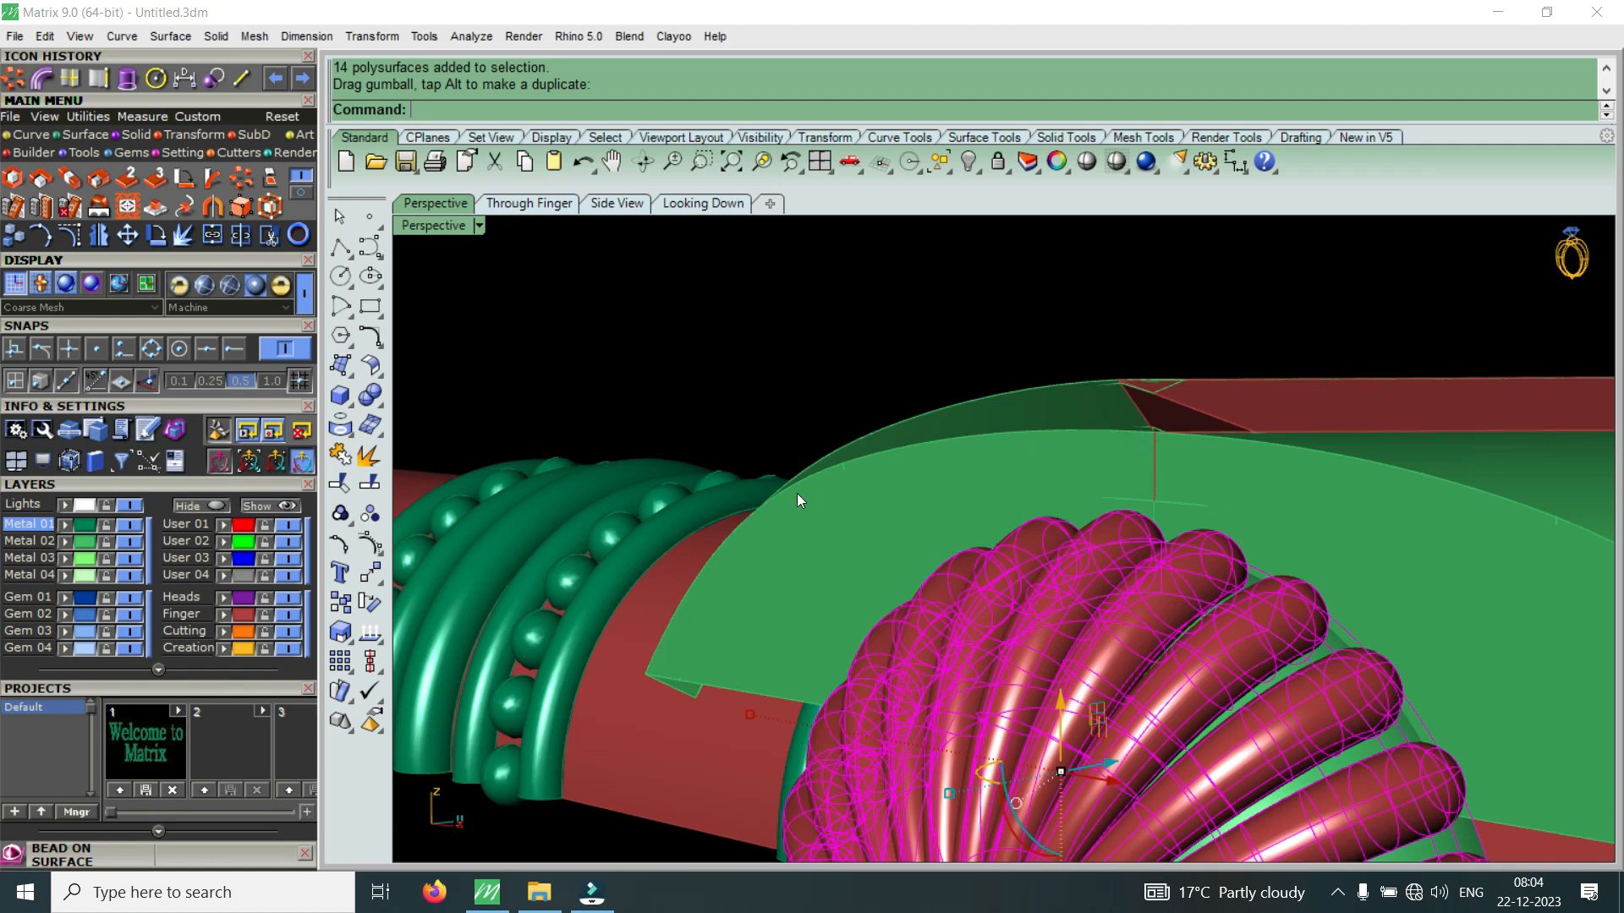
scroll(1149, 435, up, 3)
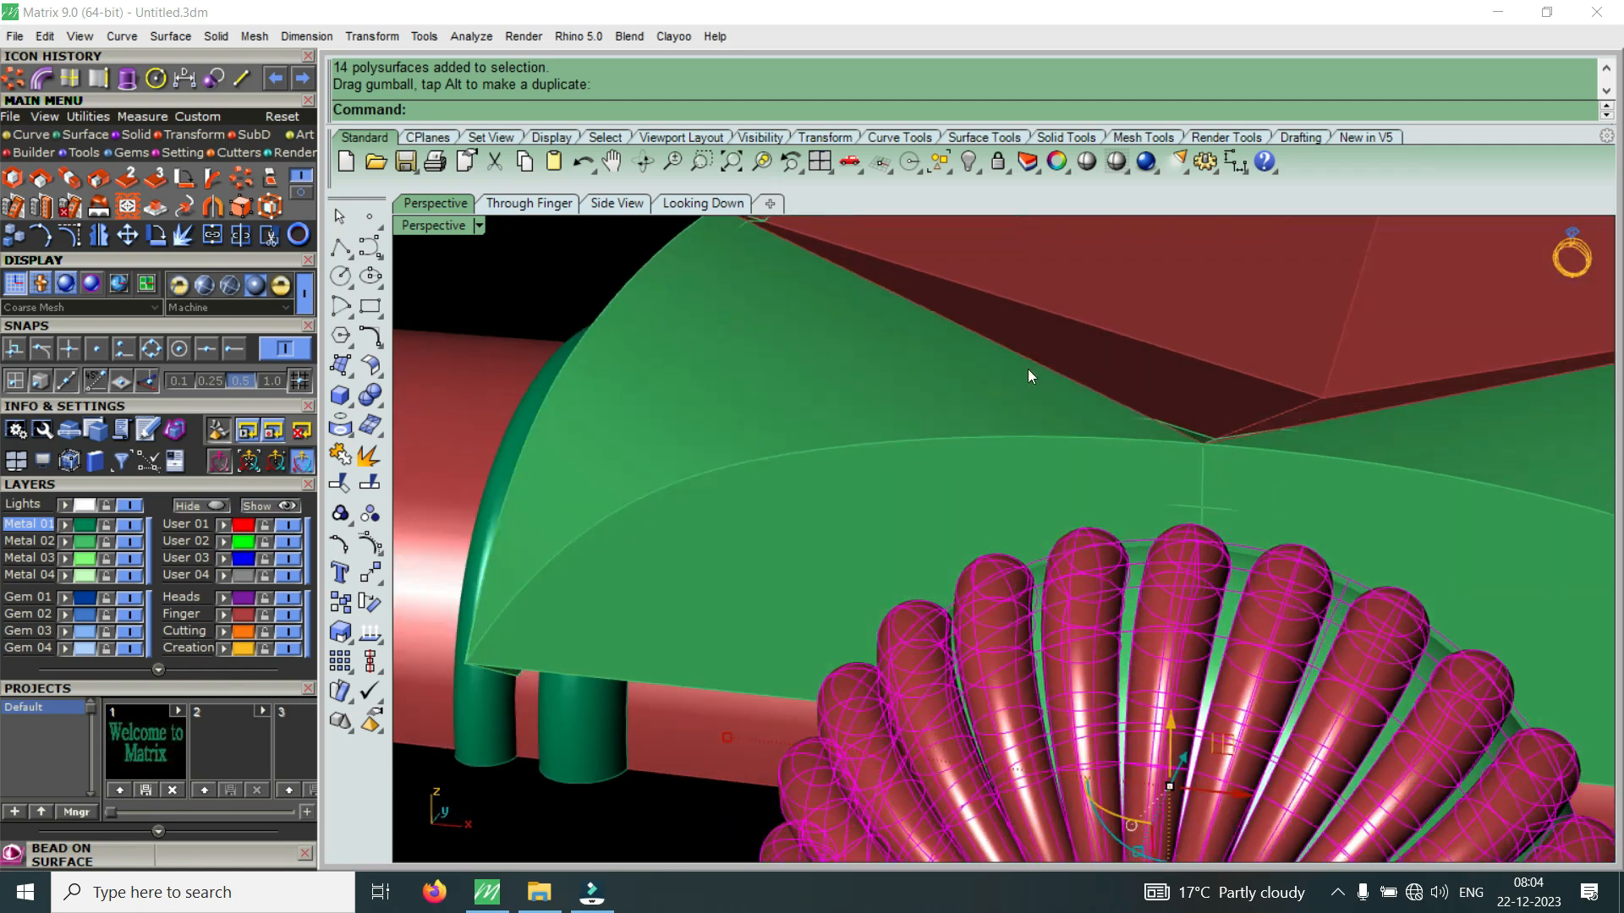
scroll(1031, 429, down, 8)
right_drag(1018, 394, 942, 523)
Study the faceted block and small cup in the reference photo, and compare them with the modelled flutes
scroll(943, 523, down, 8)
scroll(1269, 595, up, 5)
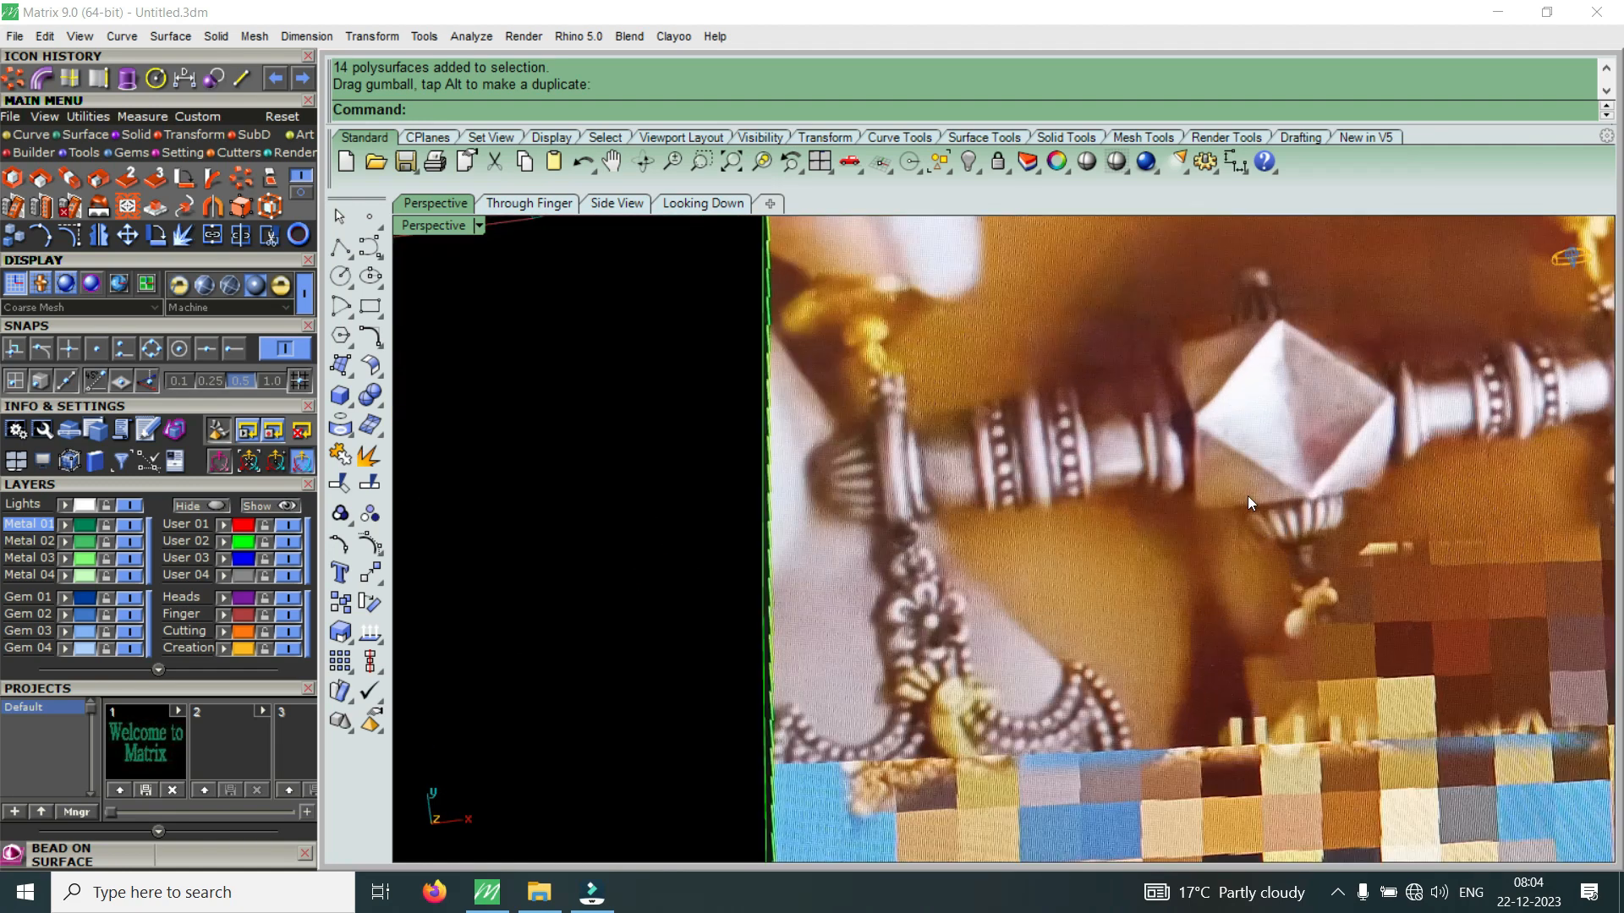
scroll(1316, 491, down, 6)
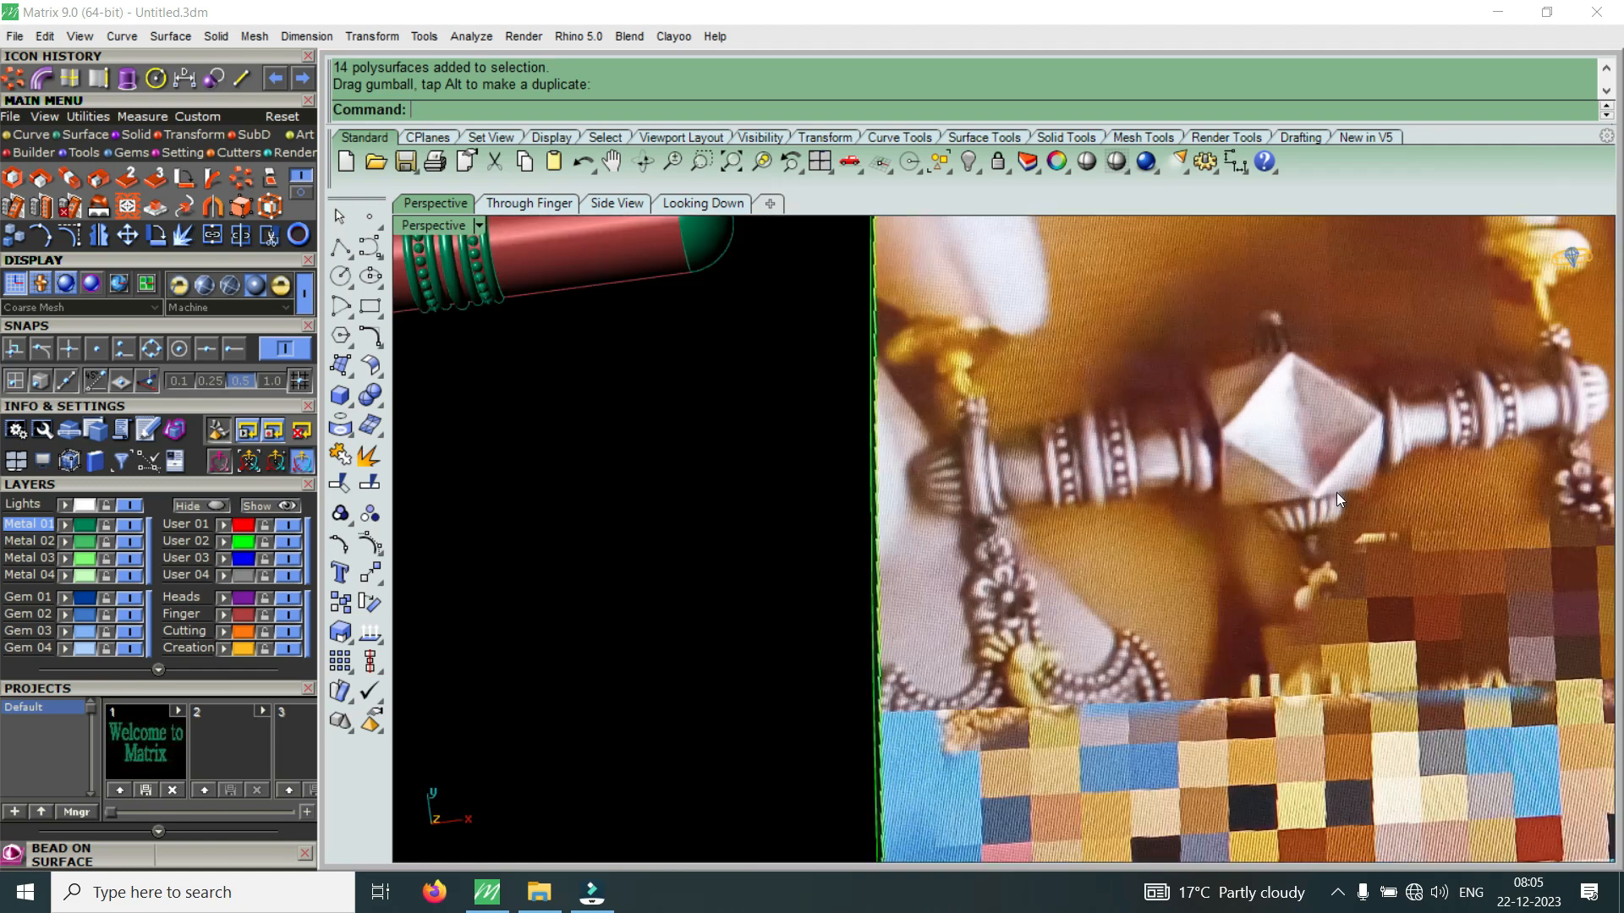
scroll(1347, 483, up, 3)
scroll(1333, 498, down, 1)
scroll(831, 479, up, 6)
right_drag(826, 554, 866, 388)
scroll(888, 411, down, 4)
scroll(865, 388, up, 6)
scroll(1007, 372, up, 6)
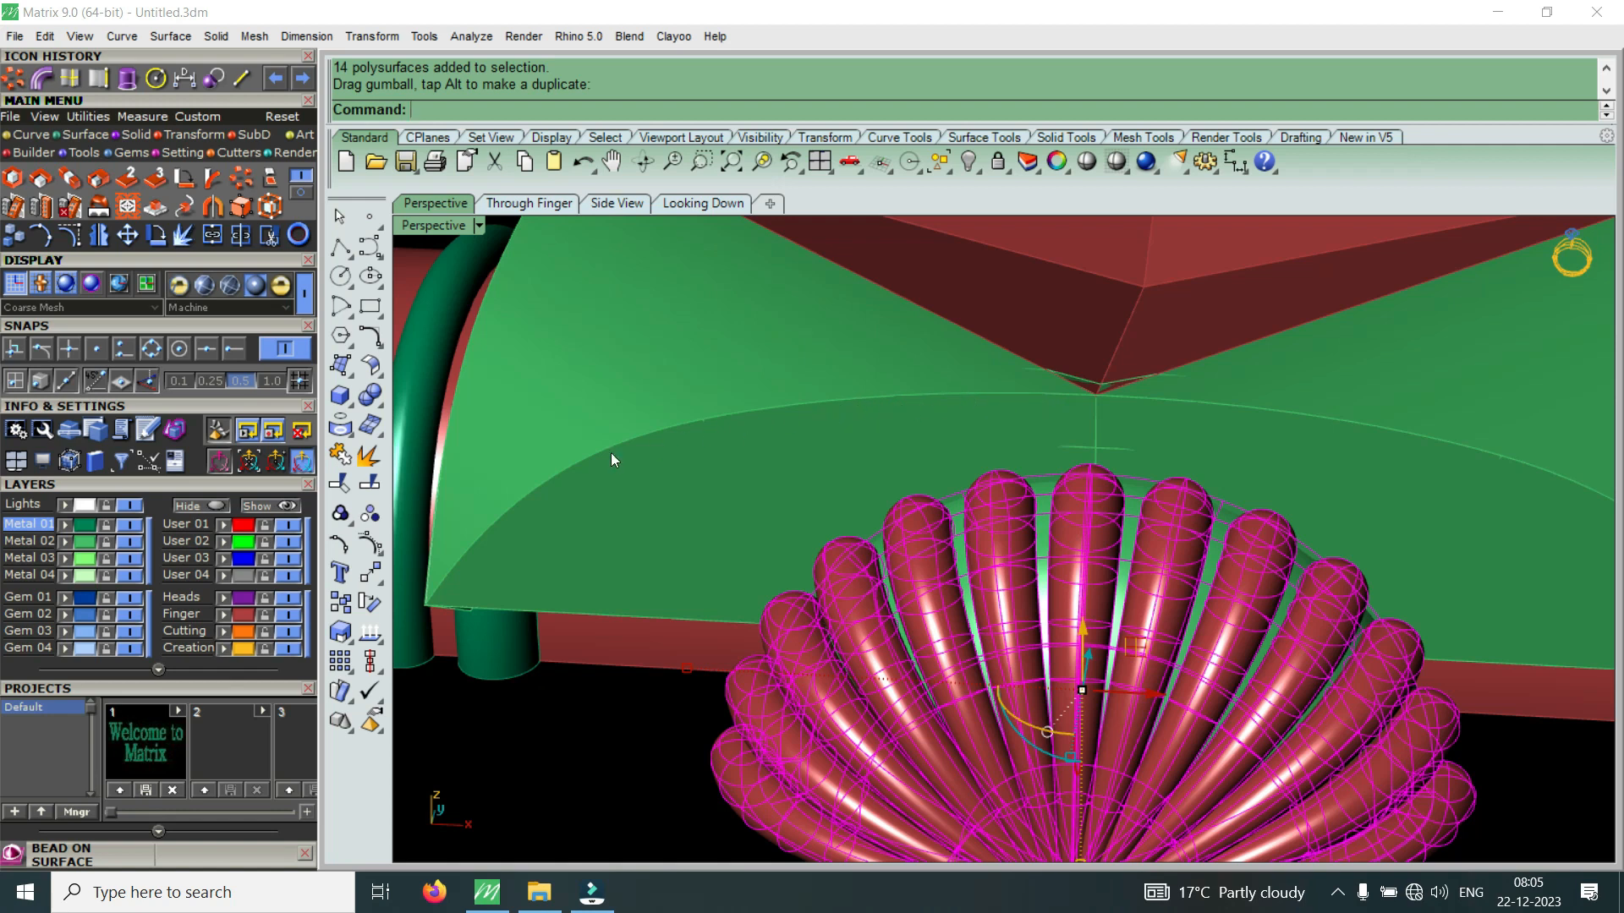
Examine the centre block from the front, above and its hollow underside, and view the whole shaft beside the reference photo
scroll(884, 532, down, 5)
scroll(795, 412, up, 4)
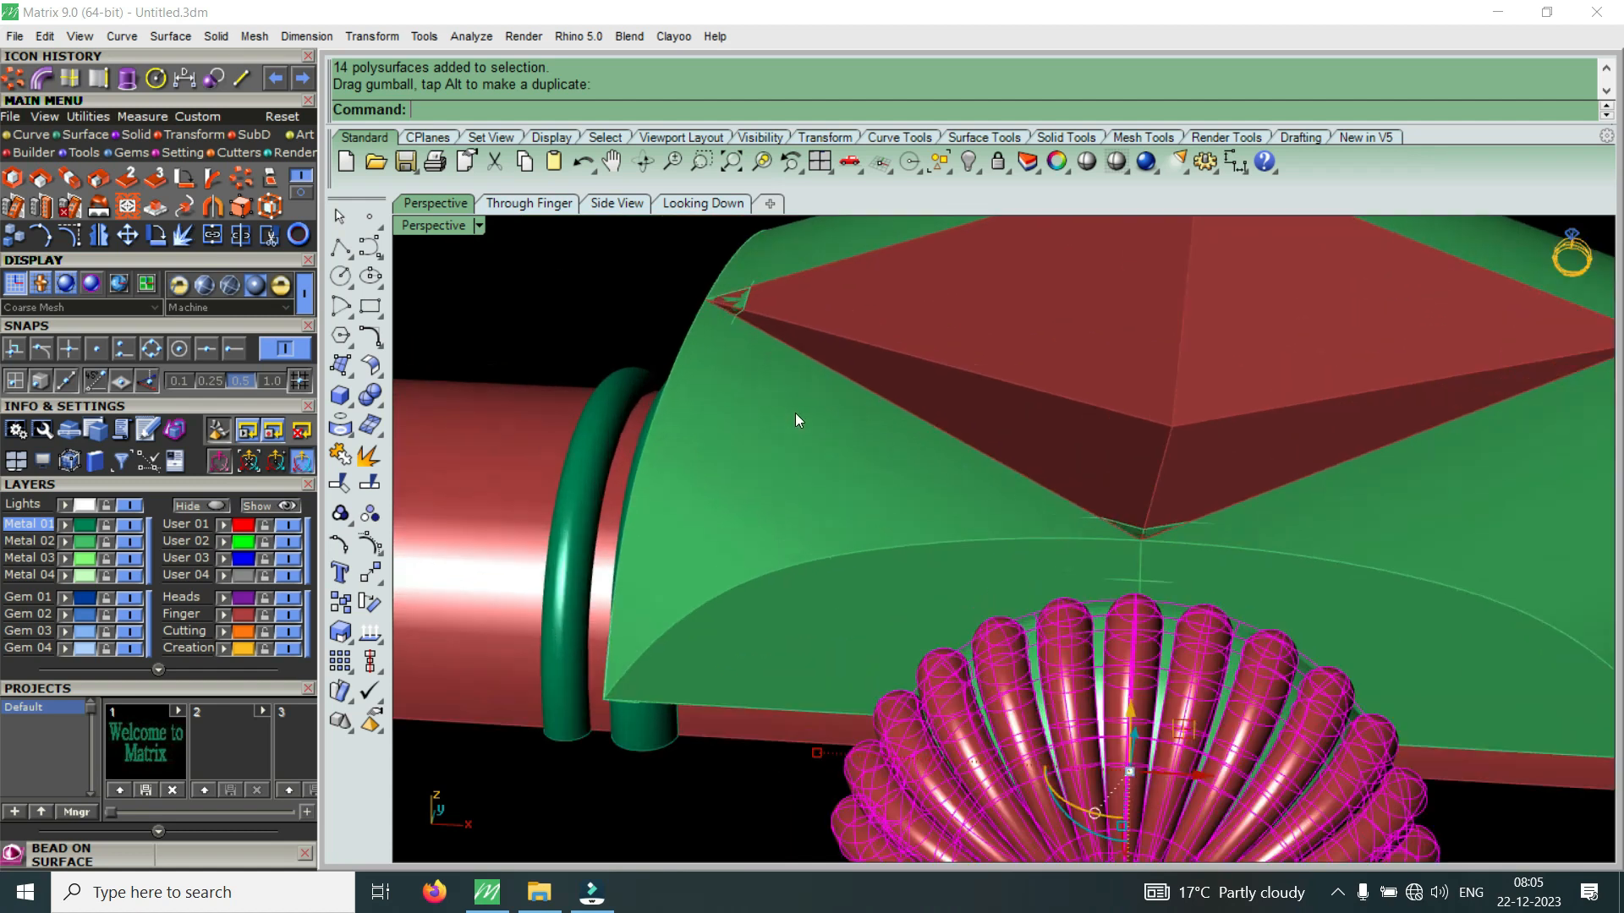
scroll(852, 445, down, 1)
scroll(886, 450, down, 1)
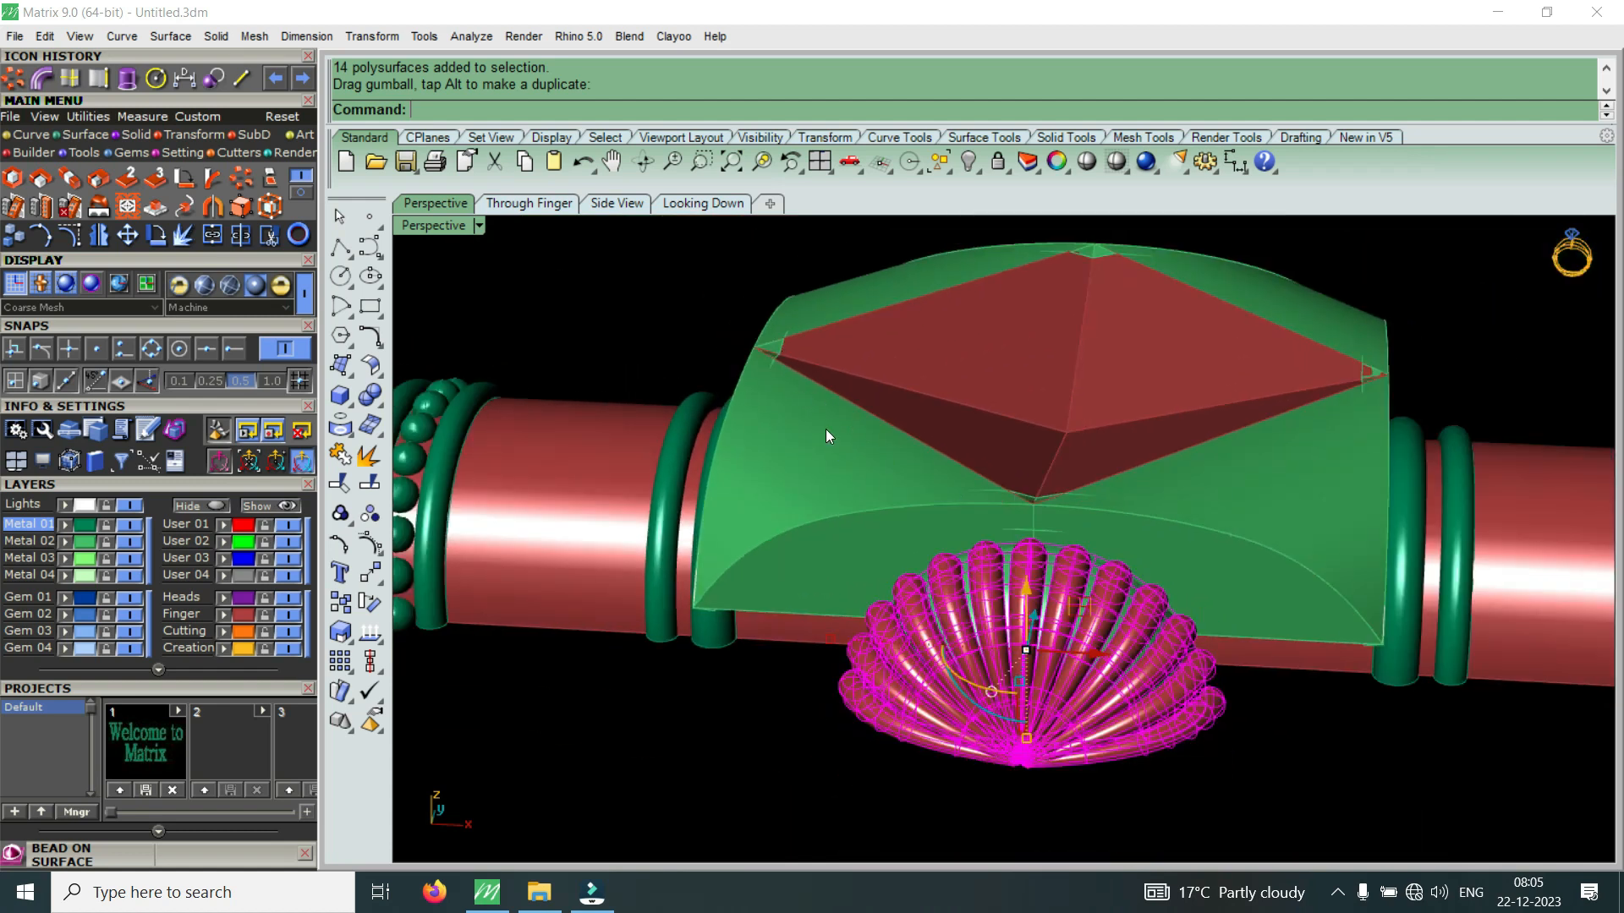
scroll(869, 412, down, 3)
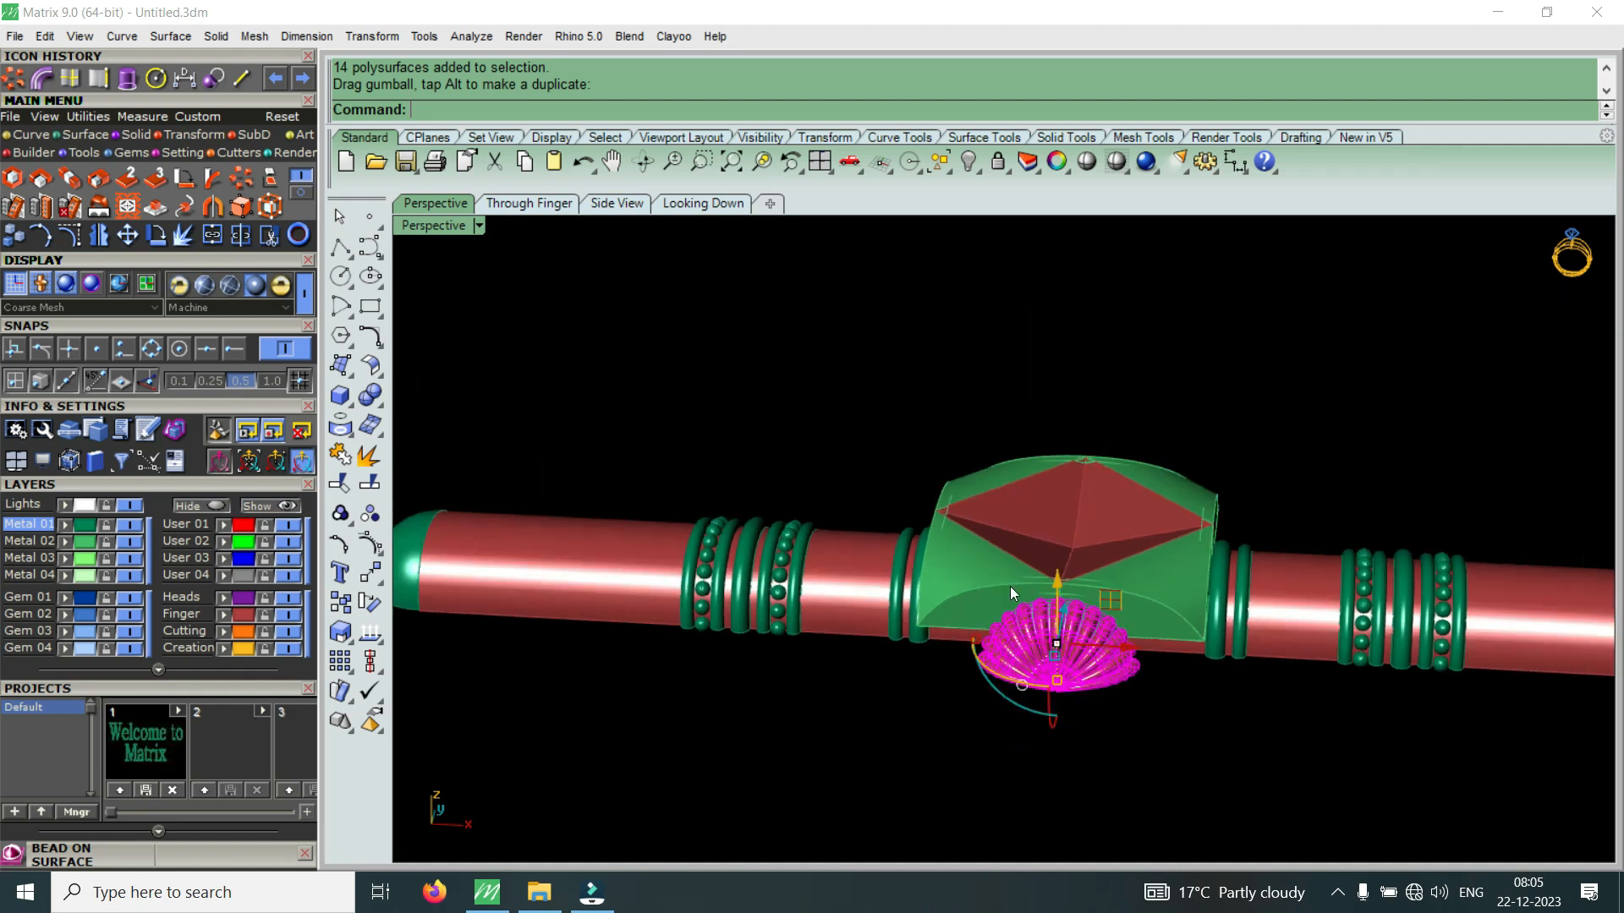
right_drag(1010, 586, 1063, 750)
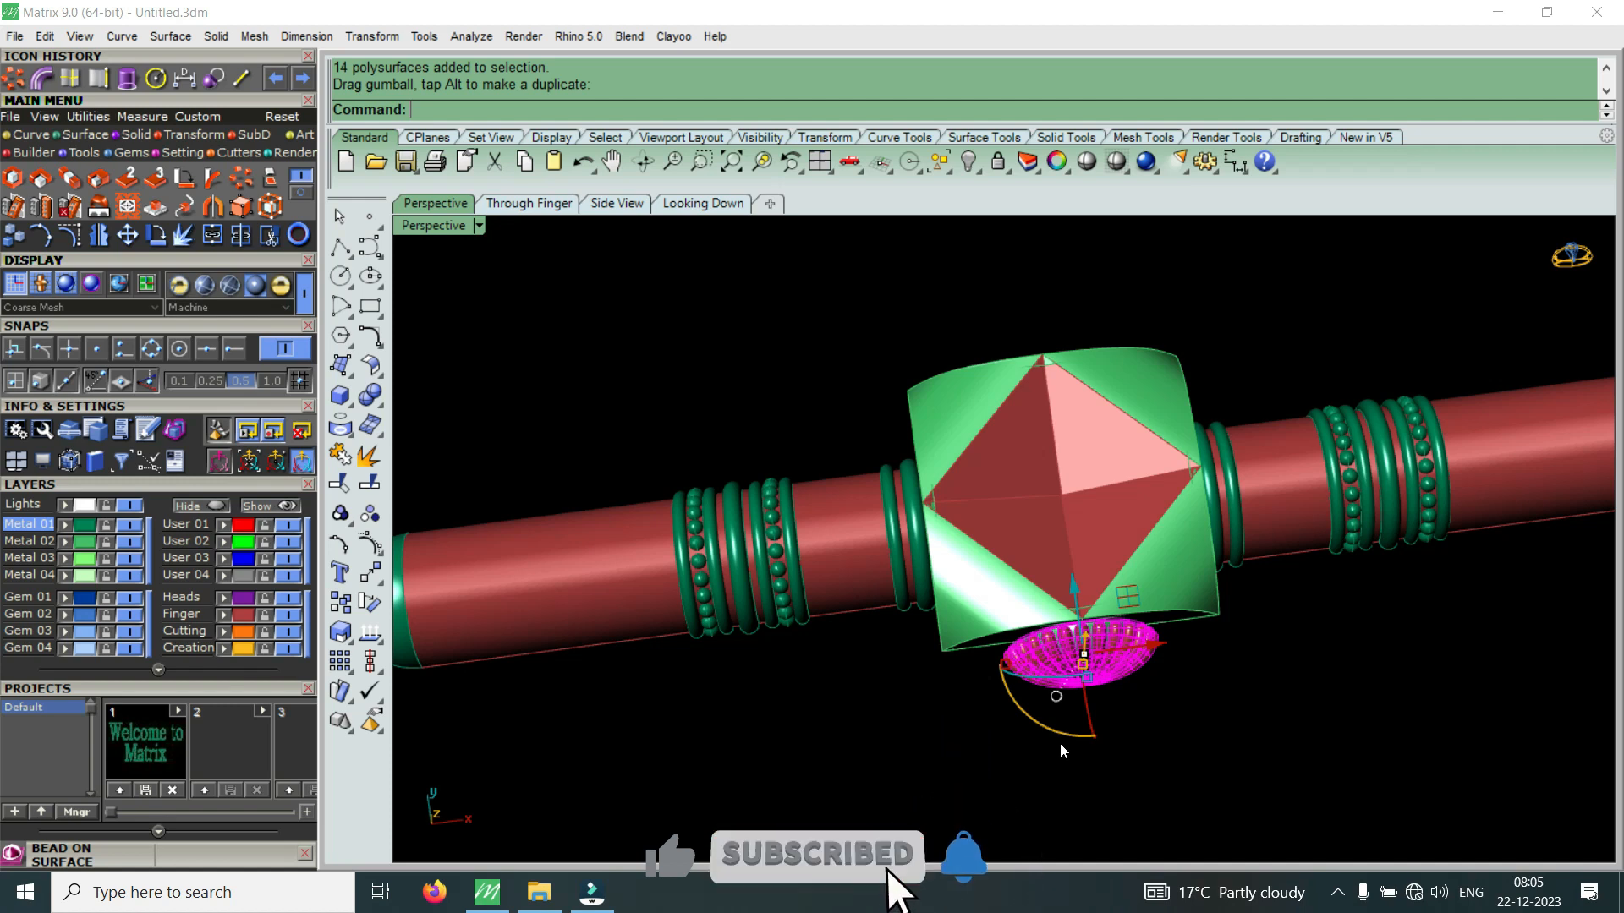
right_drag(981, 550, 1091, 580)
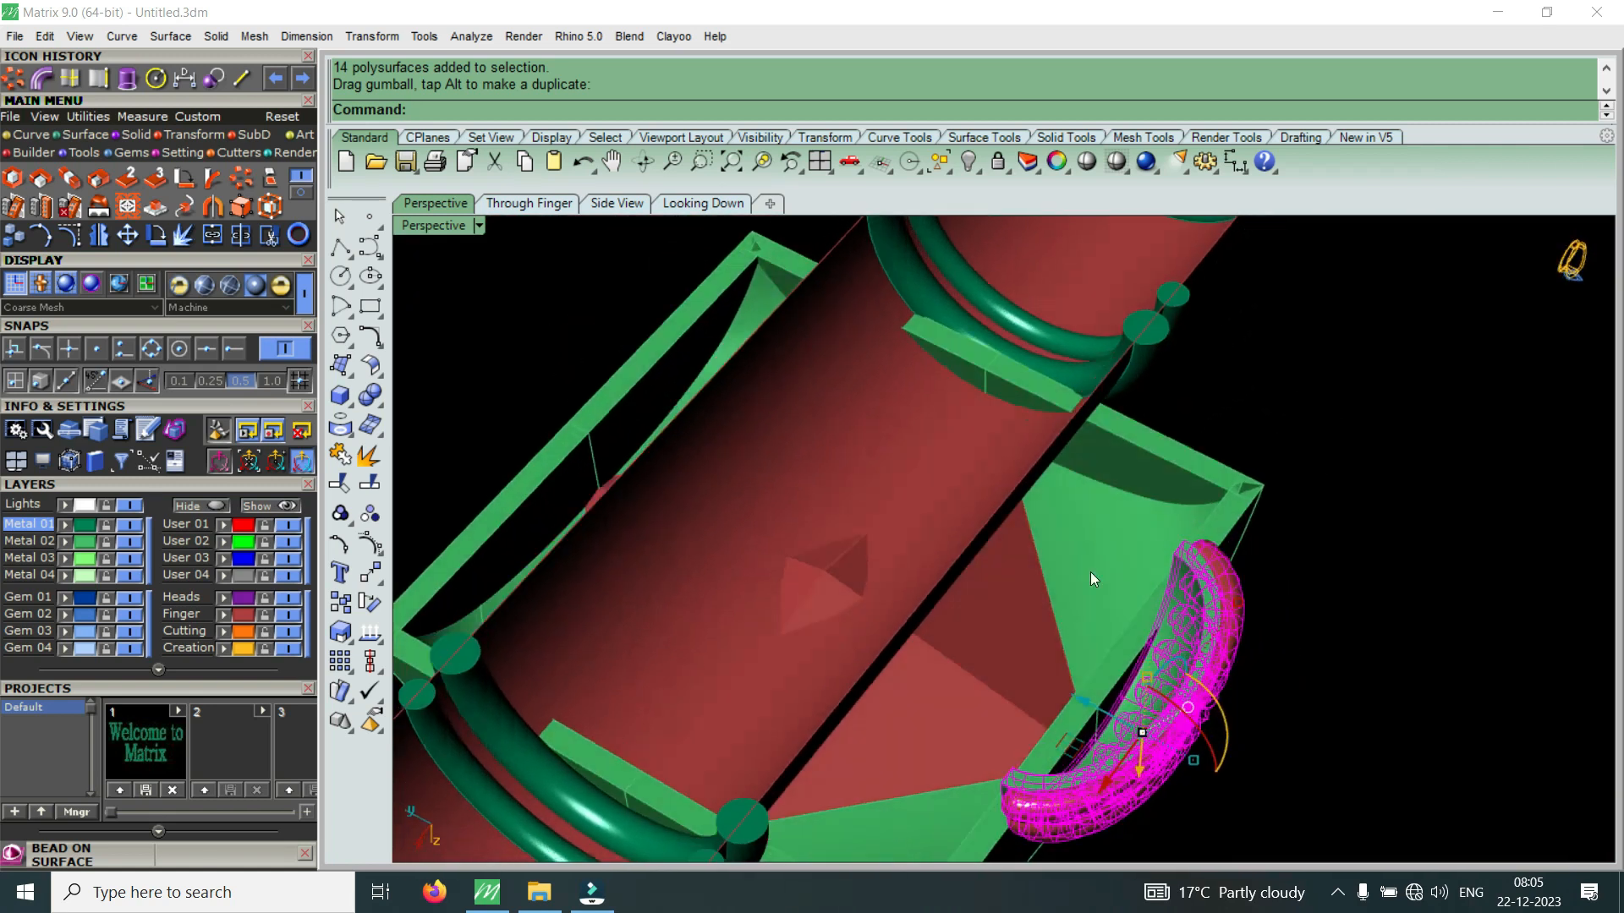
right_drag(1148, 499, 998, 627)
scroll(972, 506, down, 5)
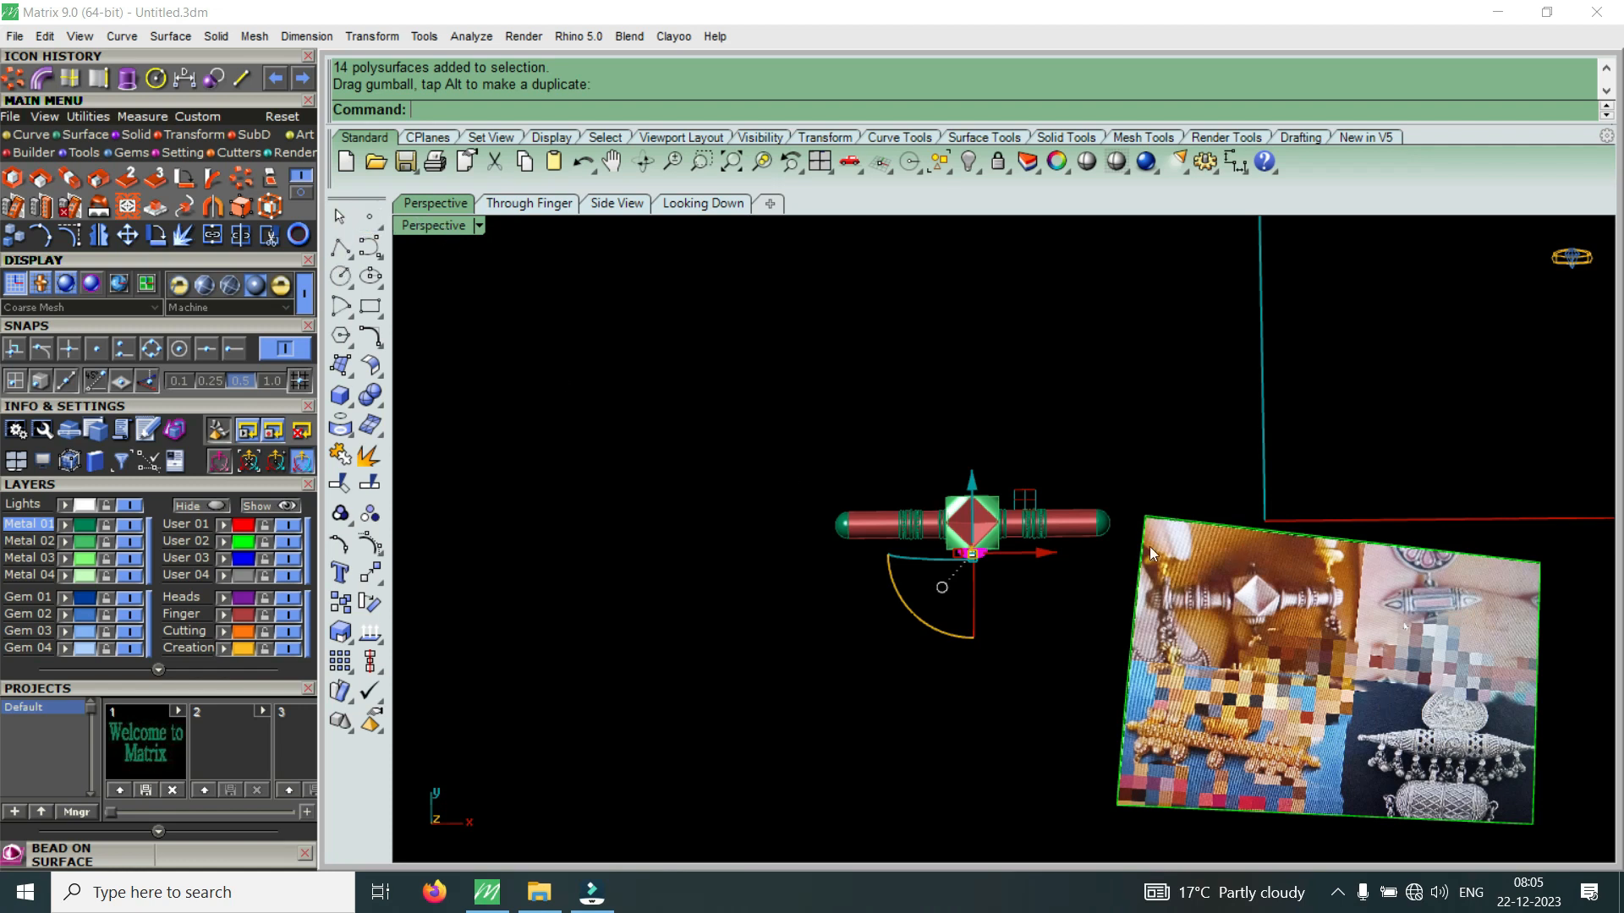
scroll(1438, 613, up, 5)
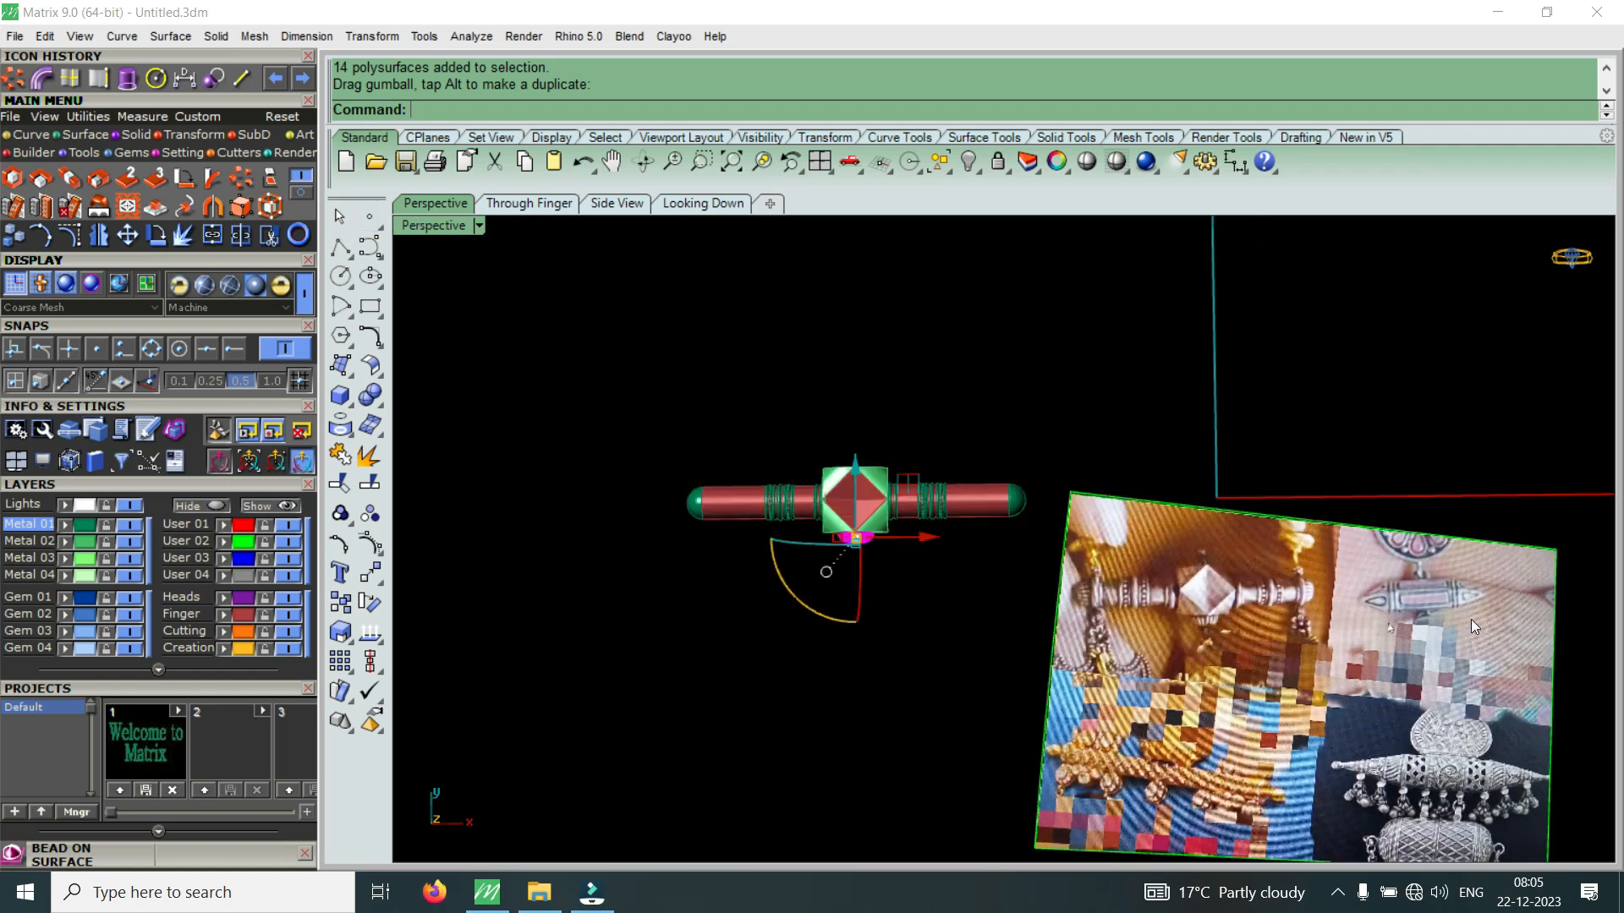
scroll(1225, 495, down, 5)
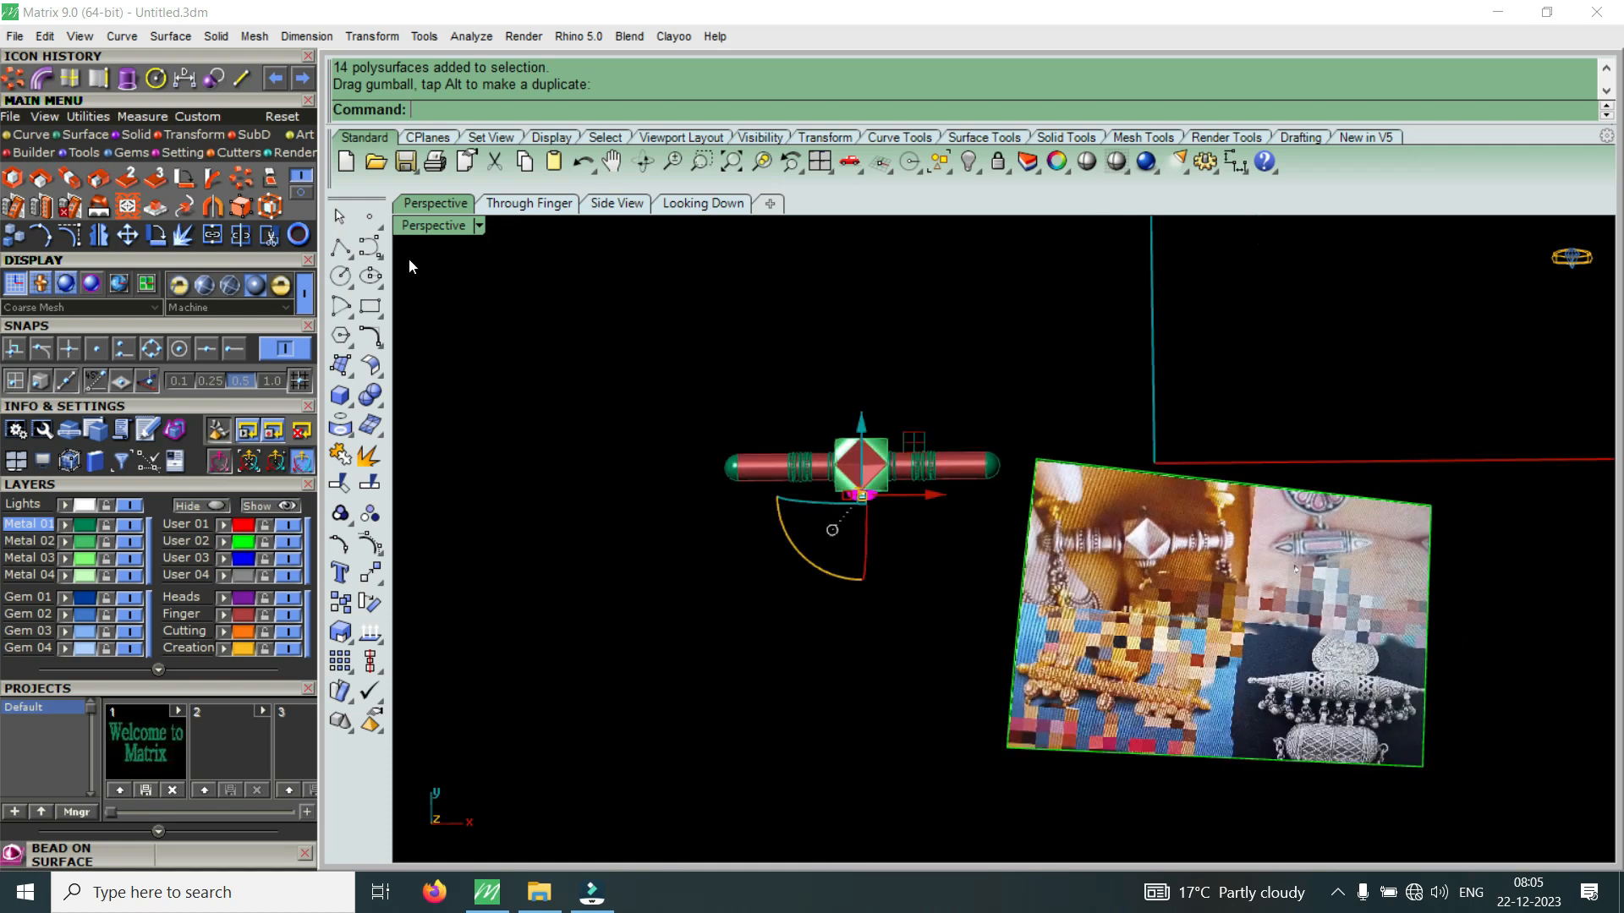
Draw a wide rectangle centred on the origin (0) in the Looking Down view, using the Rectangle command's Center option
double_click(433, 223)
double_click(433, 223)
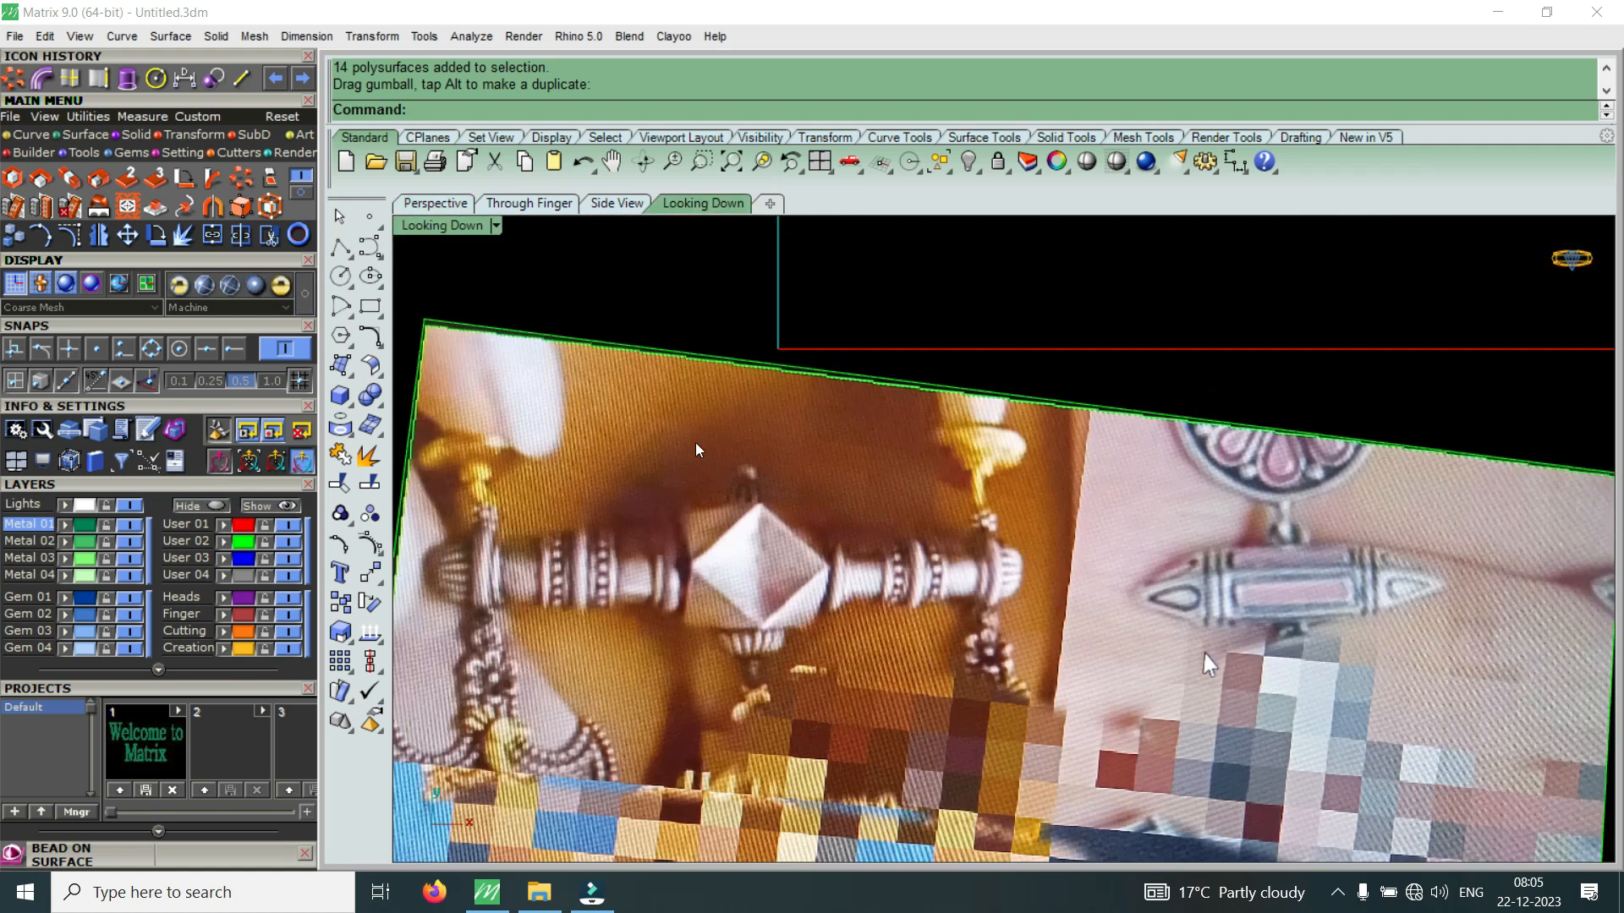
scroll(696, 445, down, 3)
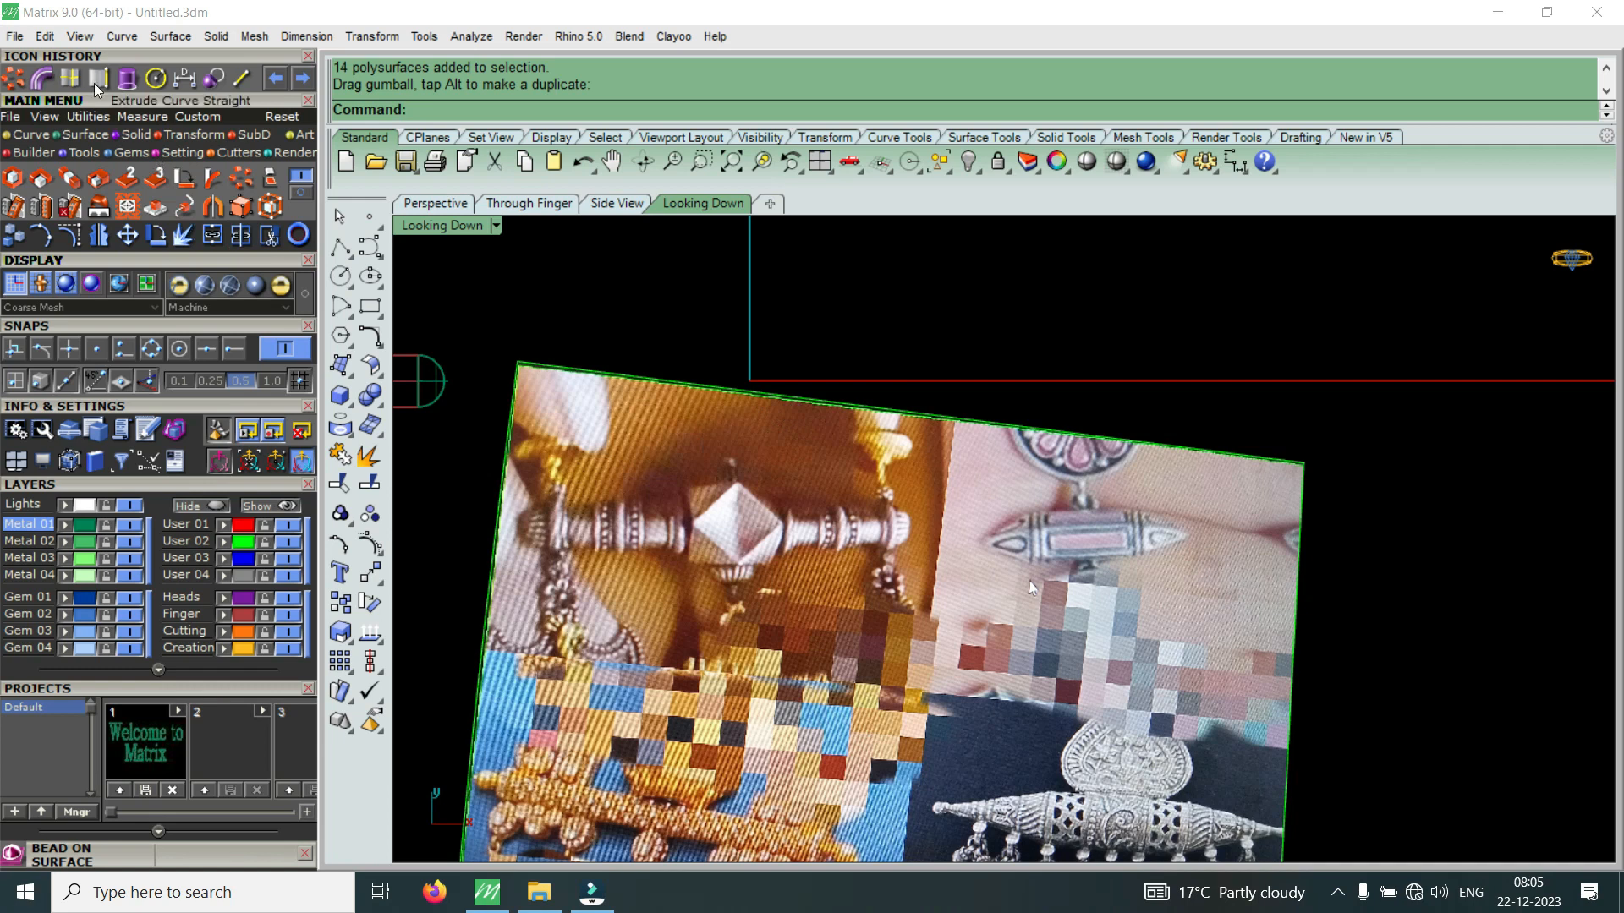
click(28, 136)
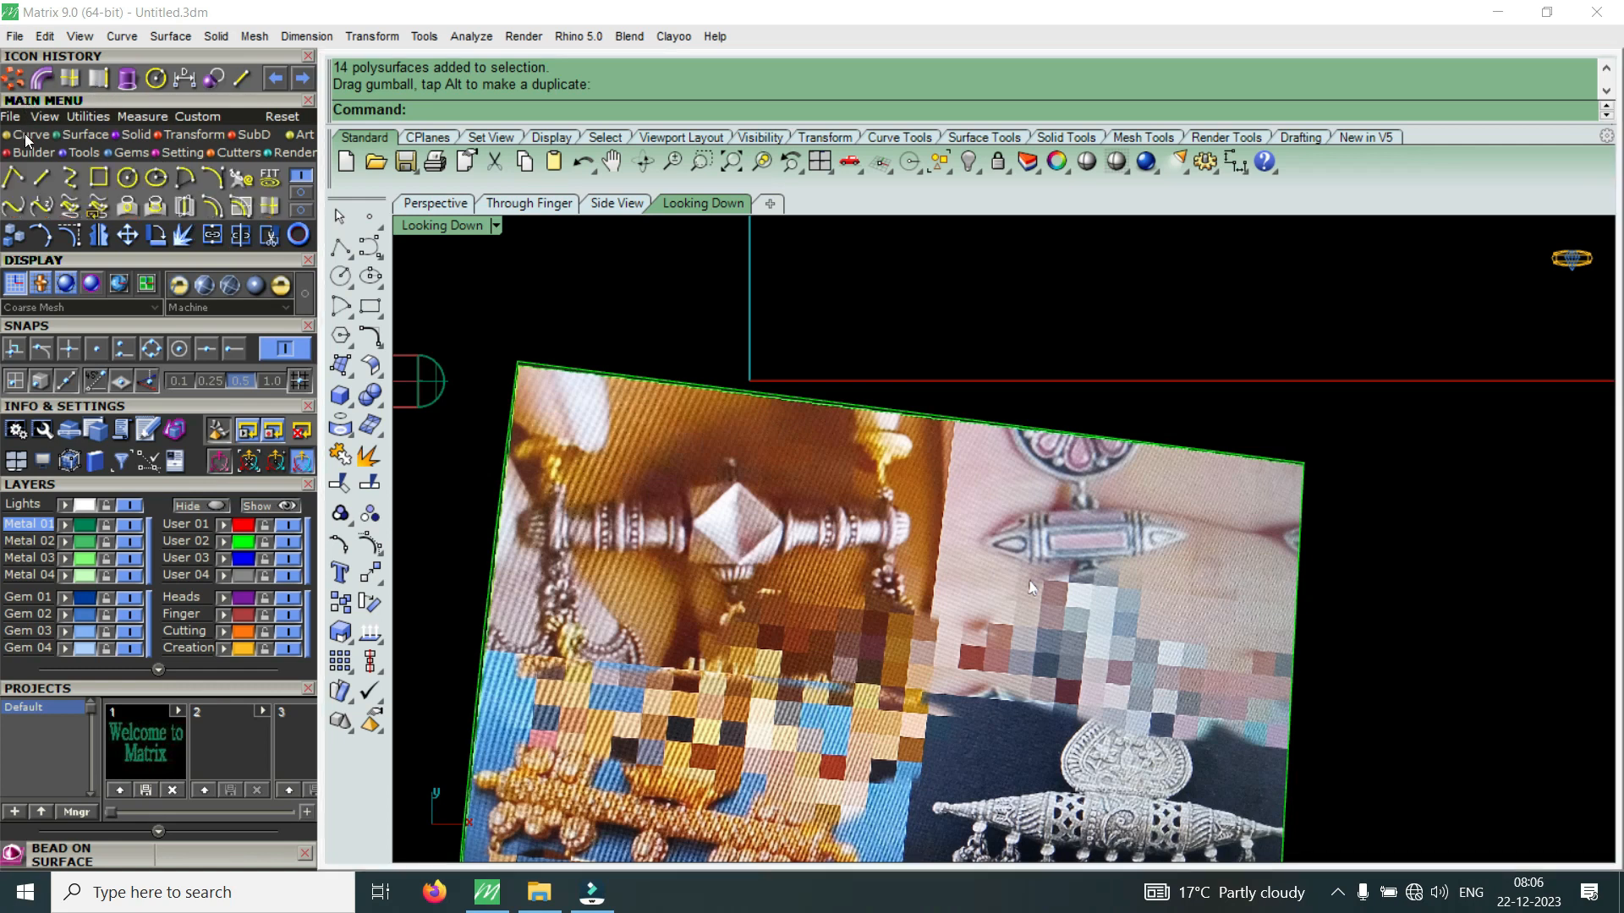
click(97, 179)
click(630, 110)
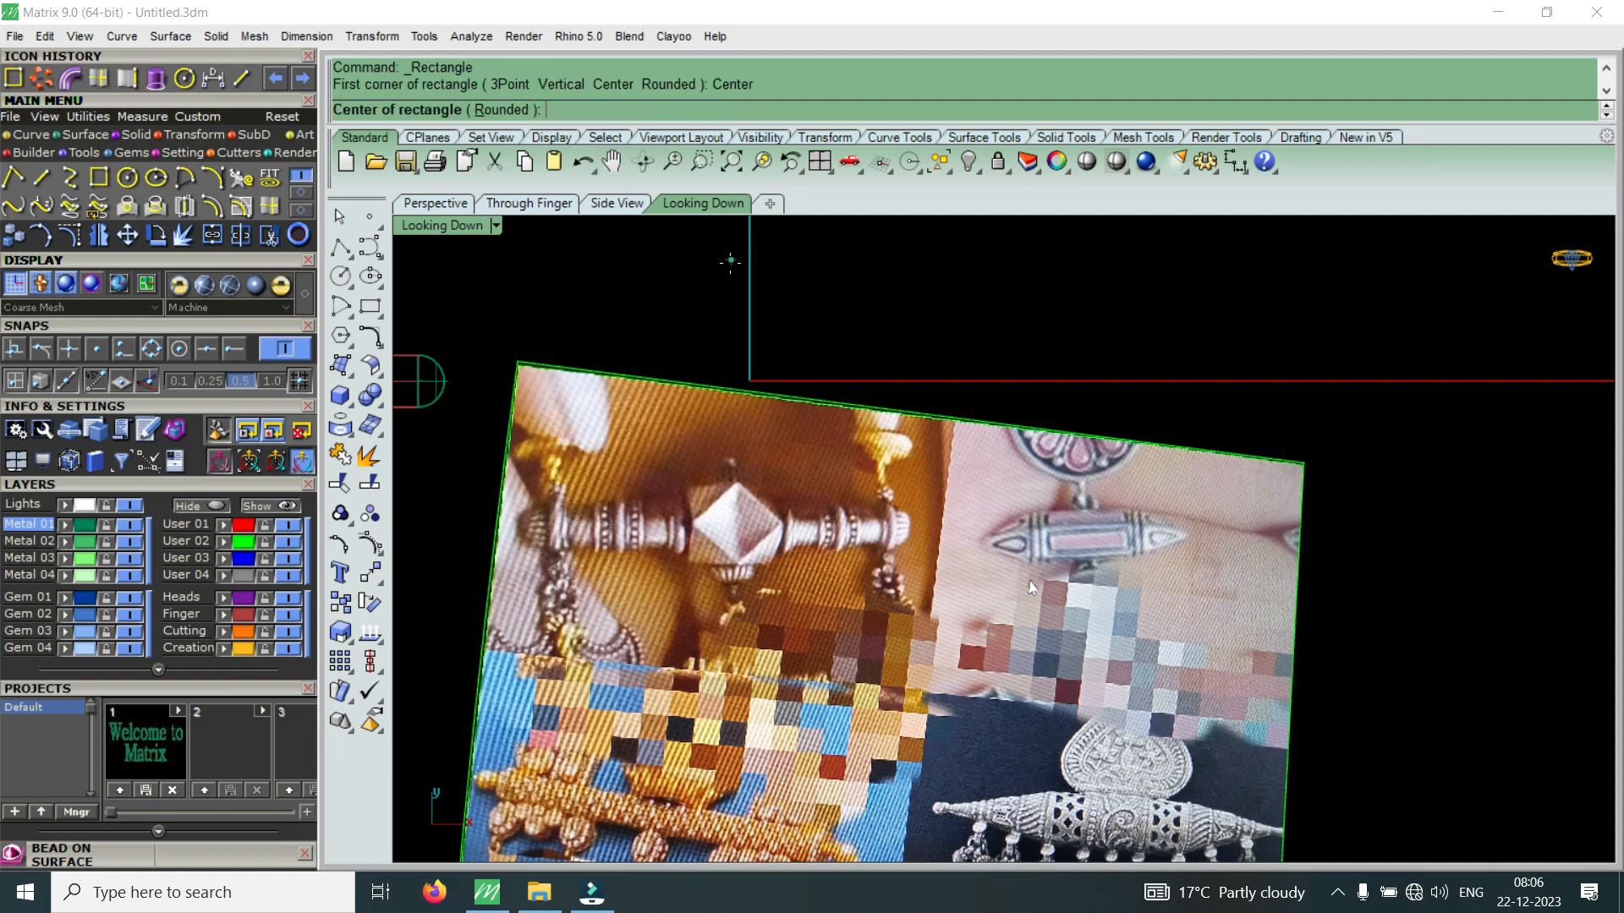
text(0)
key(Return)
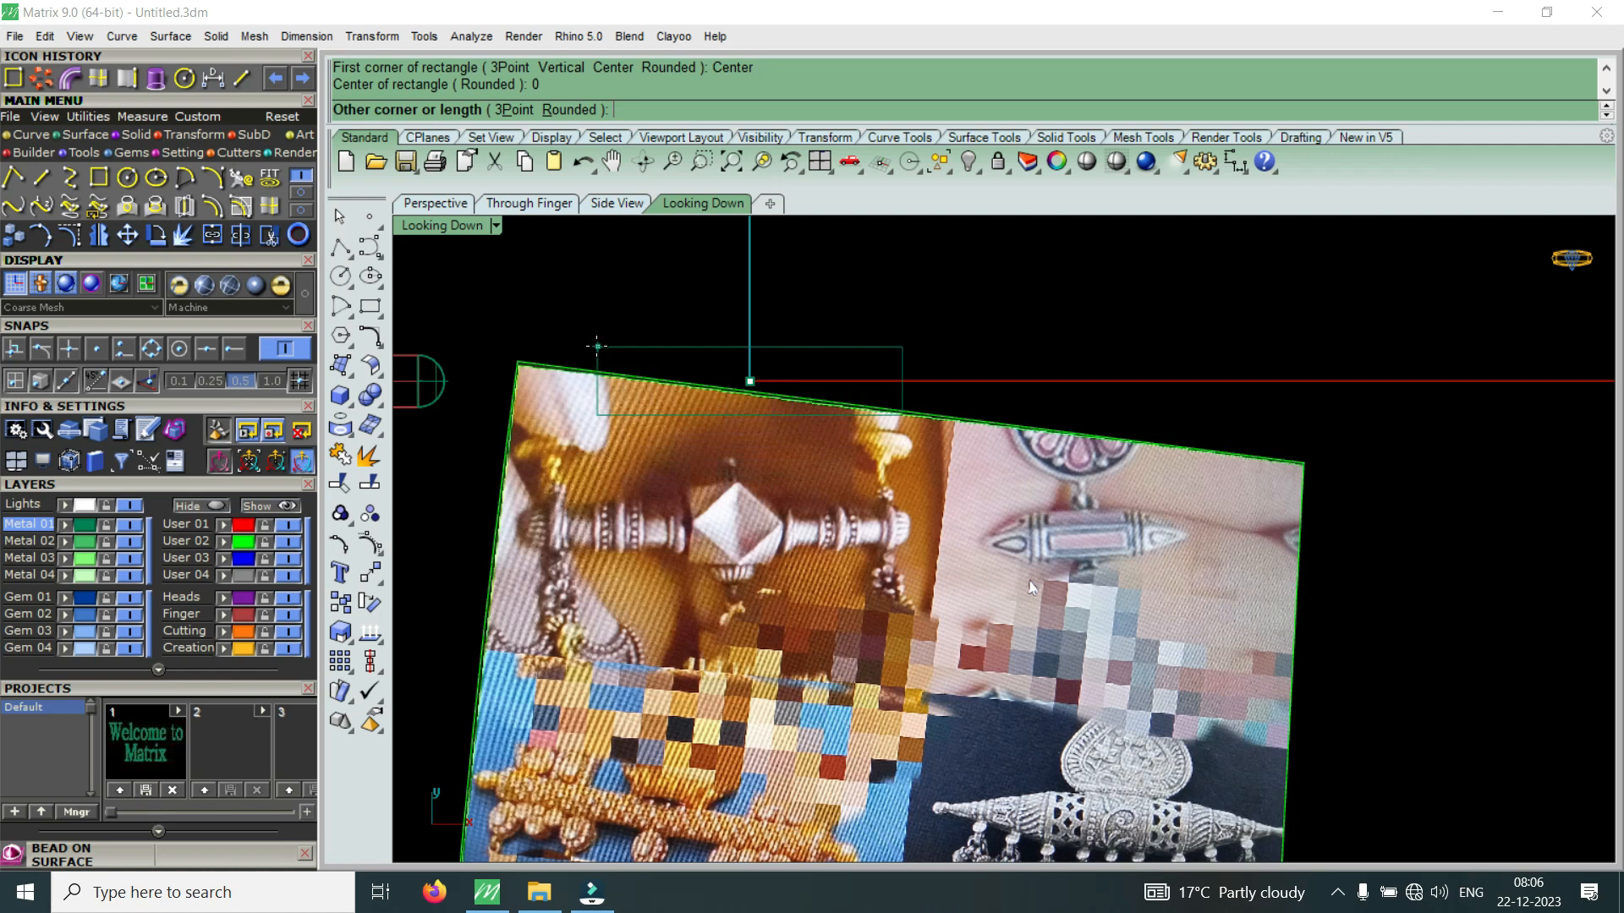
key(Escape)
Move the reference photo surface along the X axis, clear of the rectangle at the origin
scroll(977, 443, down, 3)
click(920, 522)
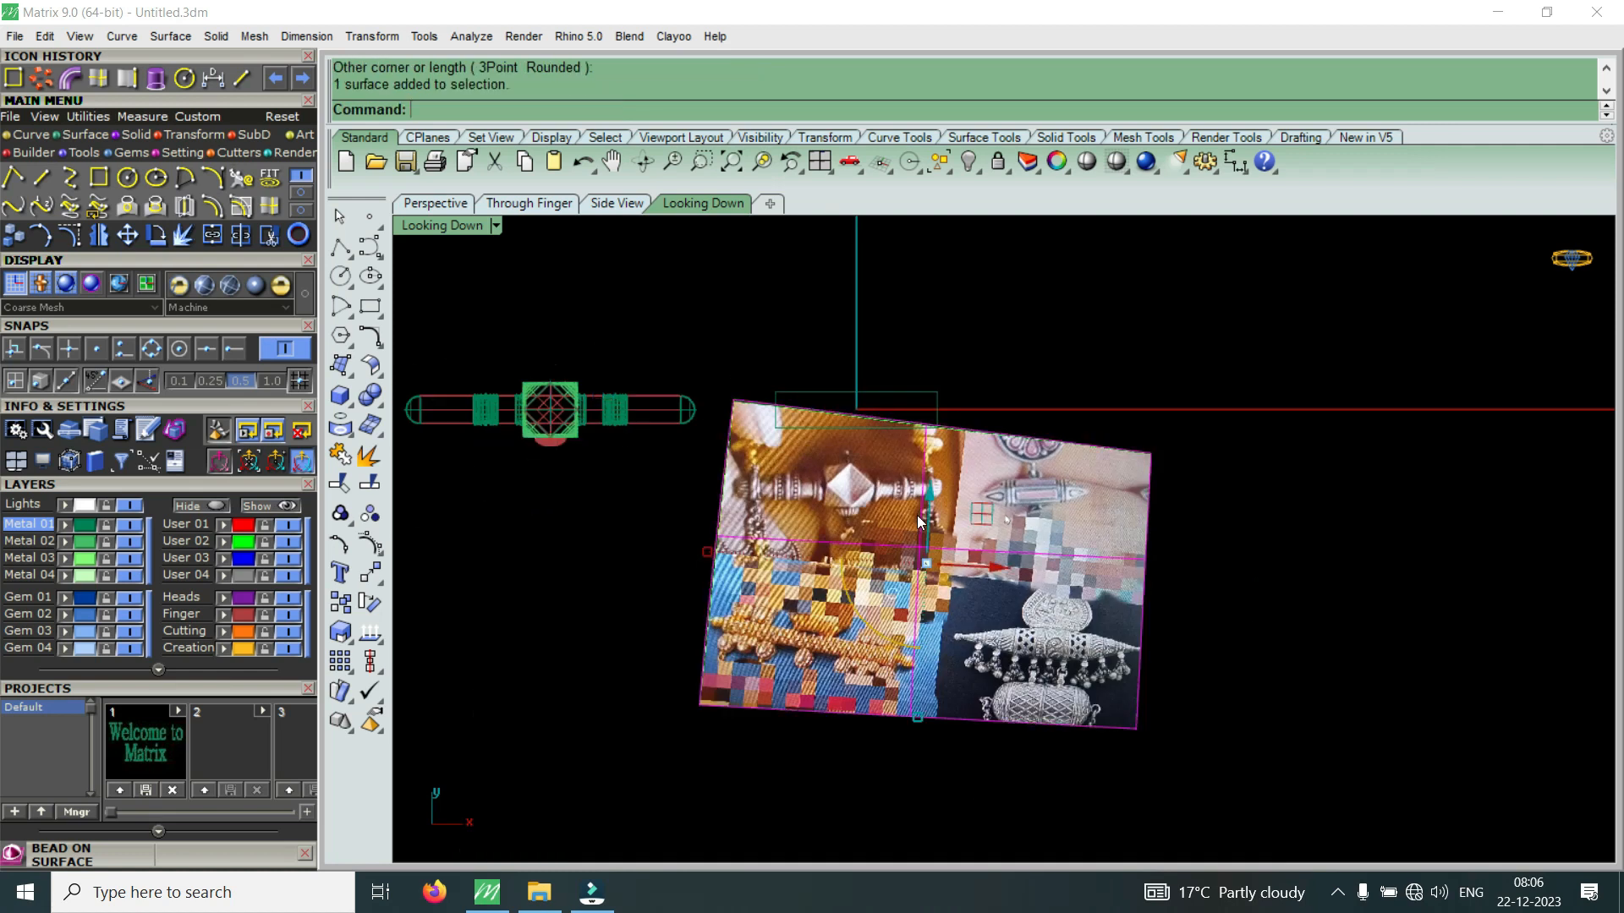
drag(987, 561, 1333, 444)
scroll(934, 444, up, 4)
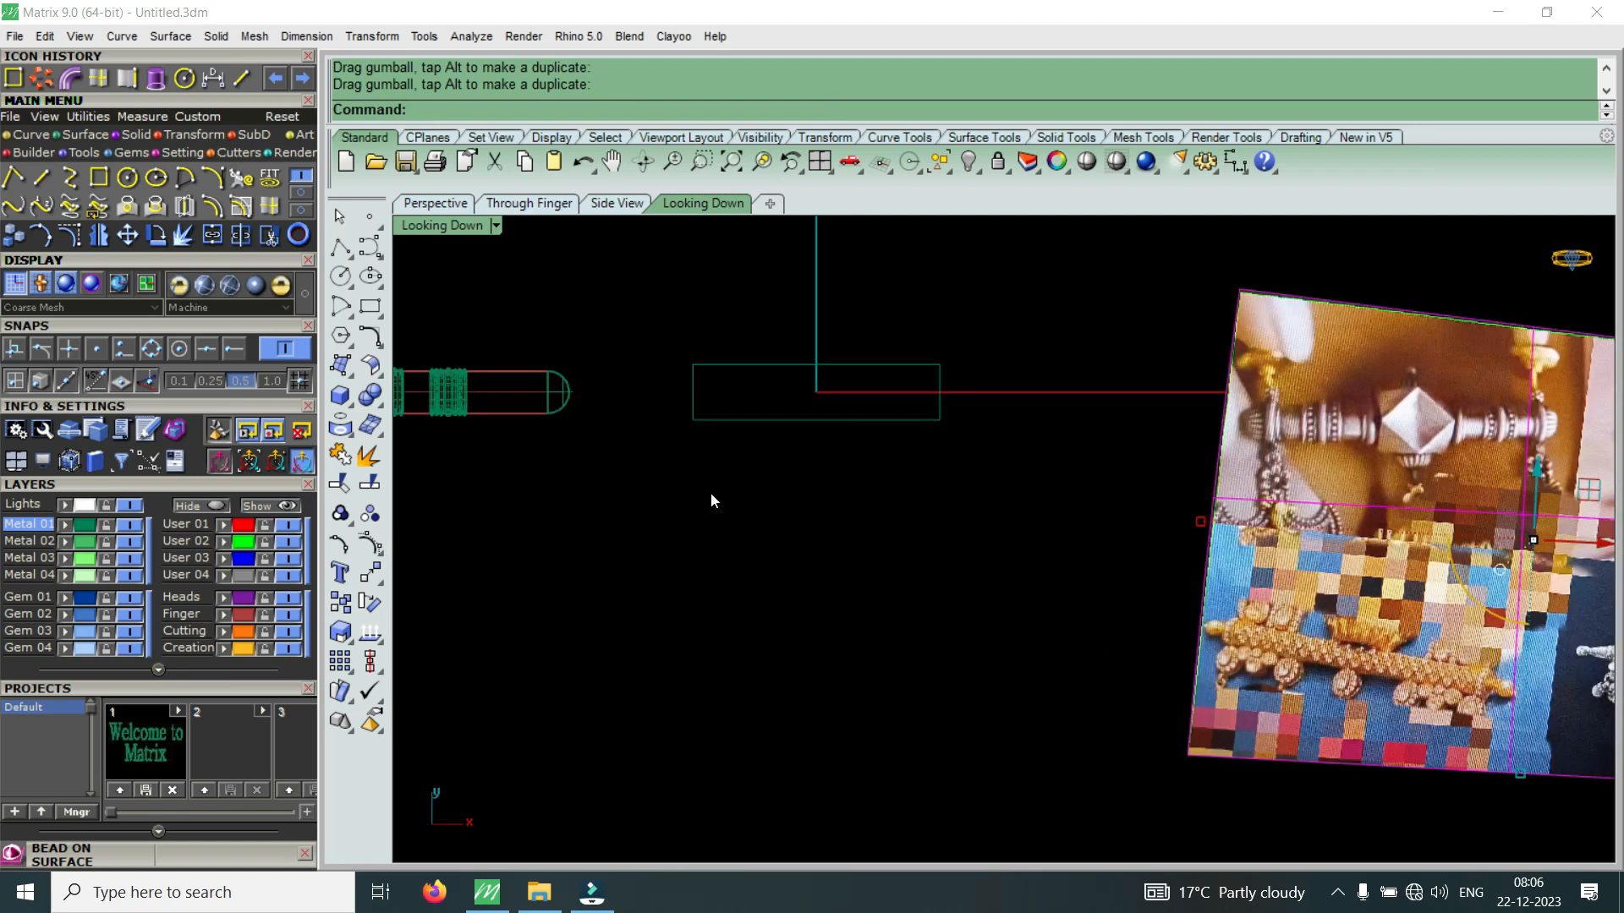
scroll(710, 493, down, 6)
scroll(1116, 444, up, 1)
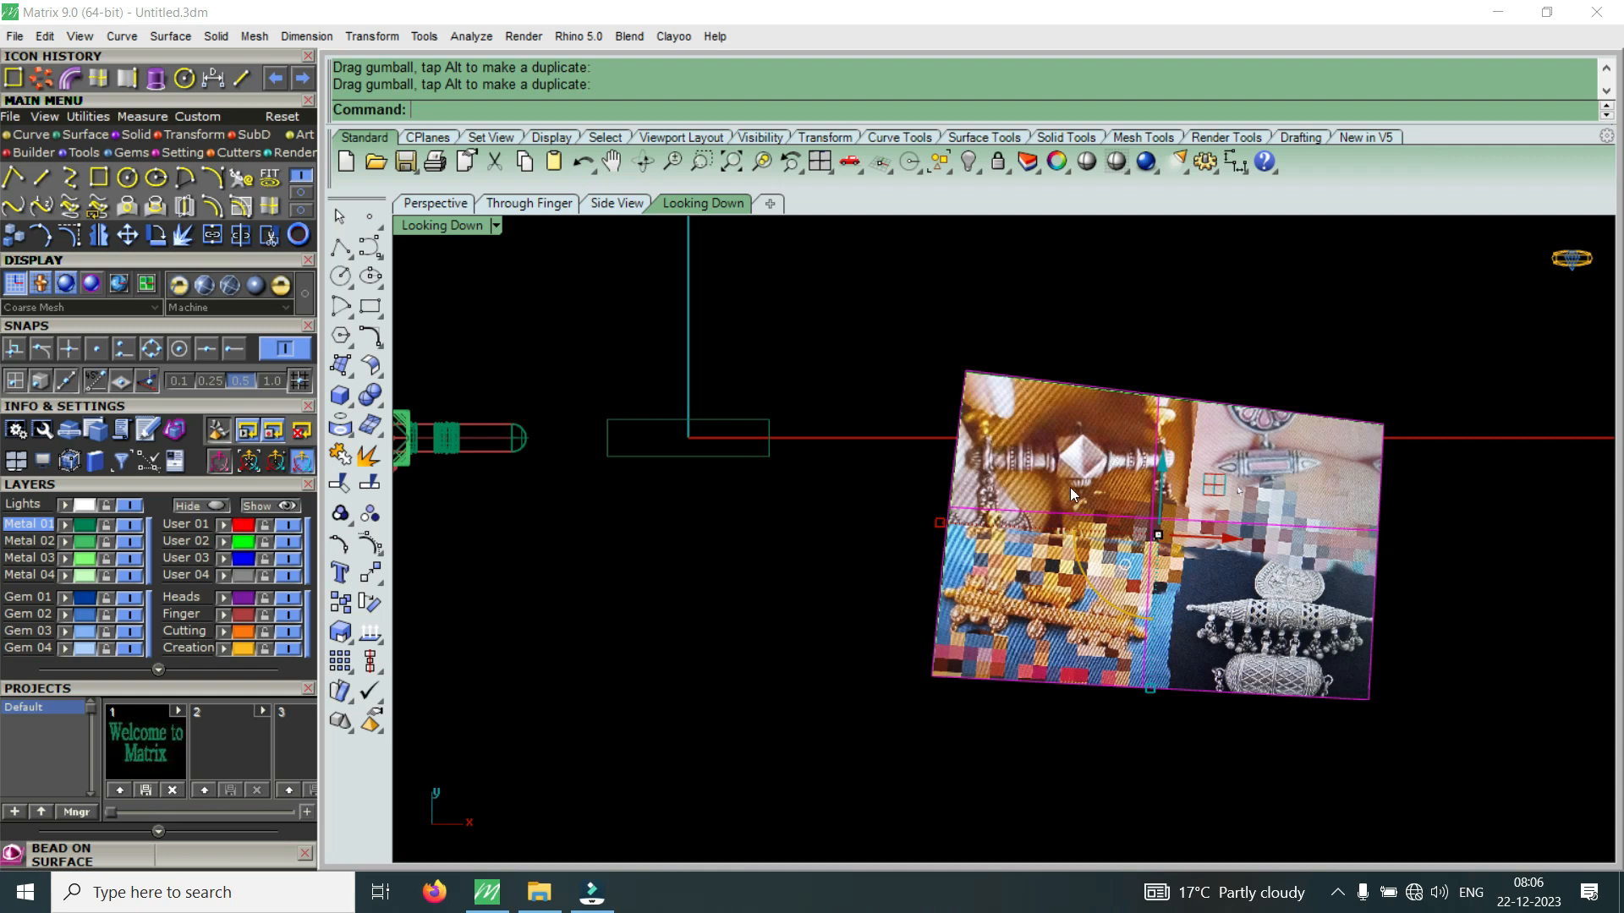
scroll(652, 414, up, 5)
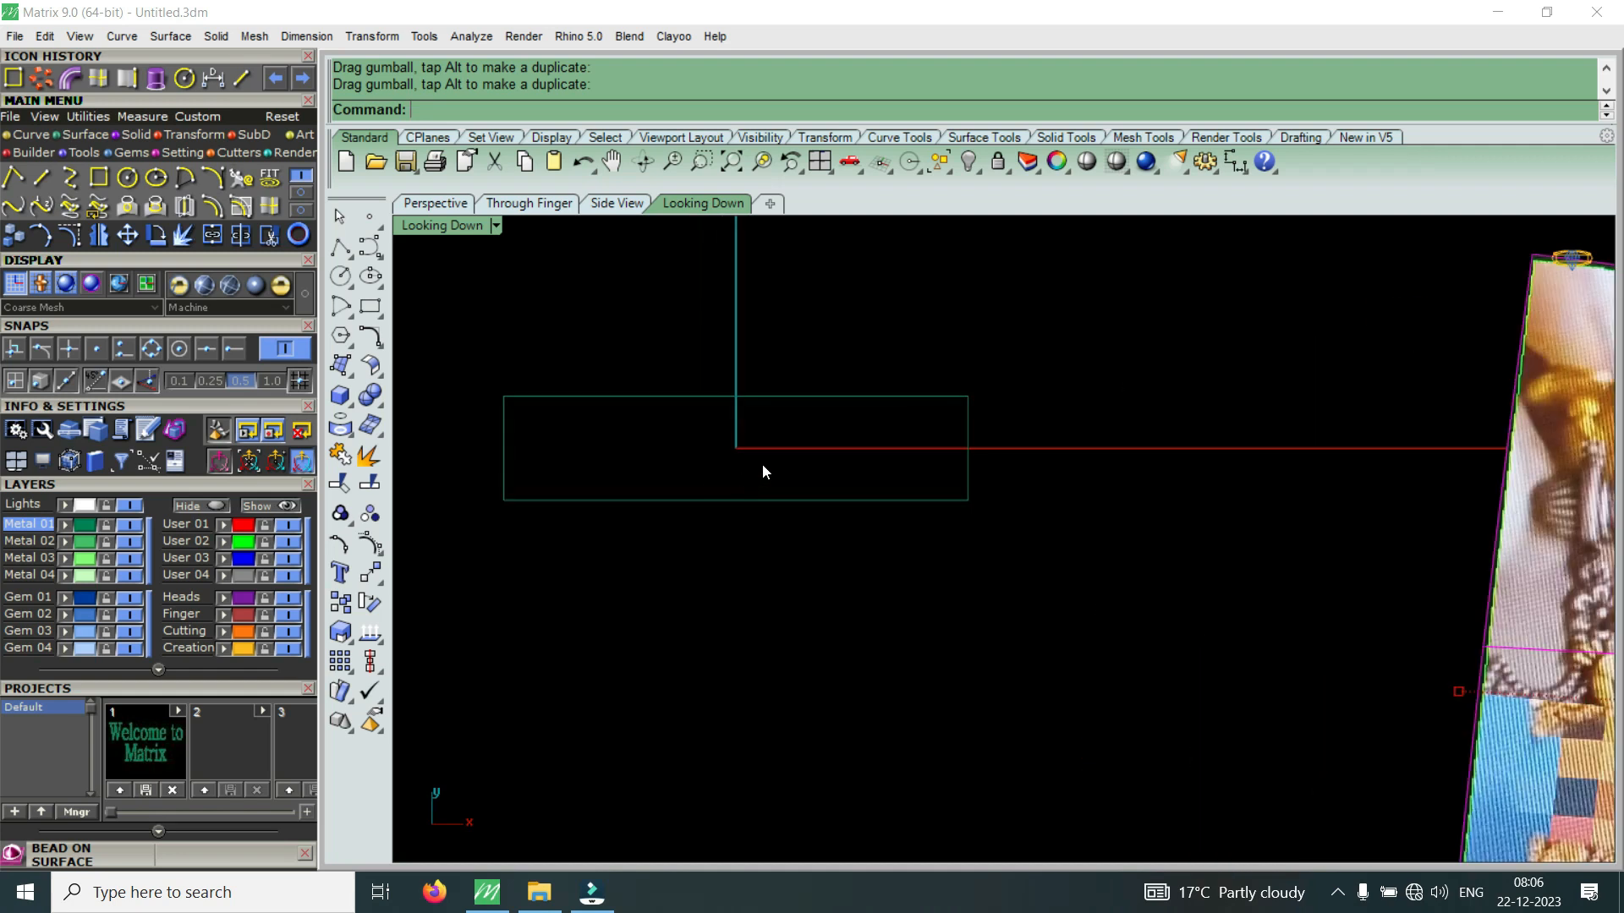
Move the complete shaft along the Y axis in the Looking Down view, clear of the rectangle at the origin
double_click(448, 227)
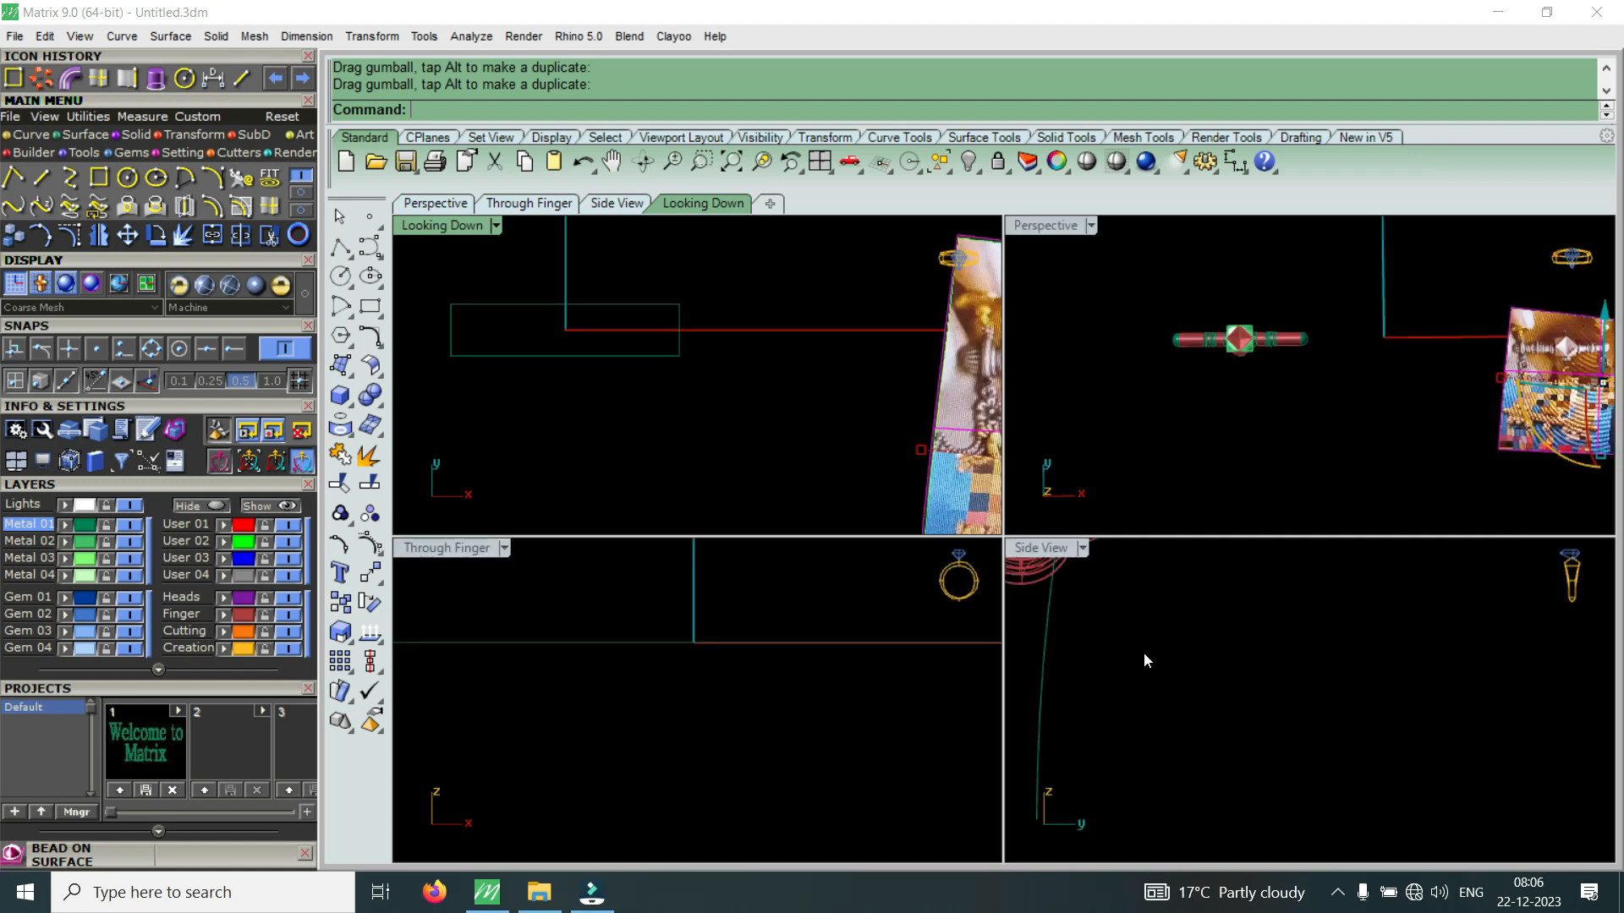
scroll(1218, 703, down, 6)
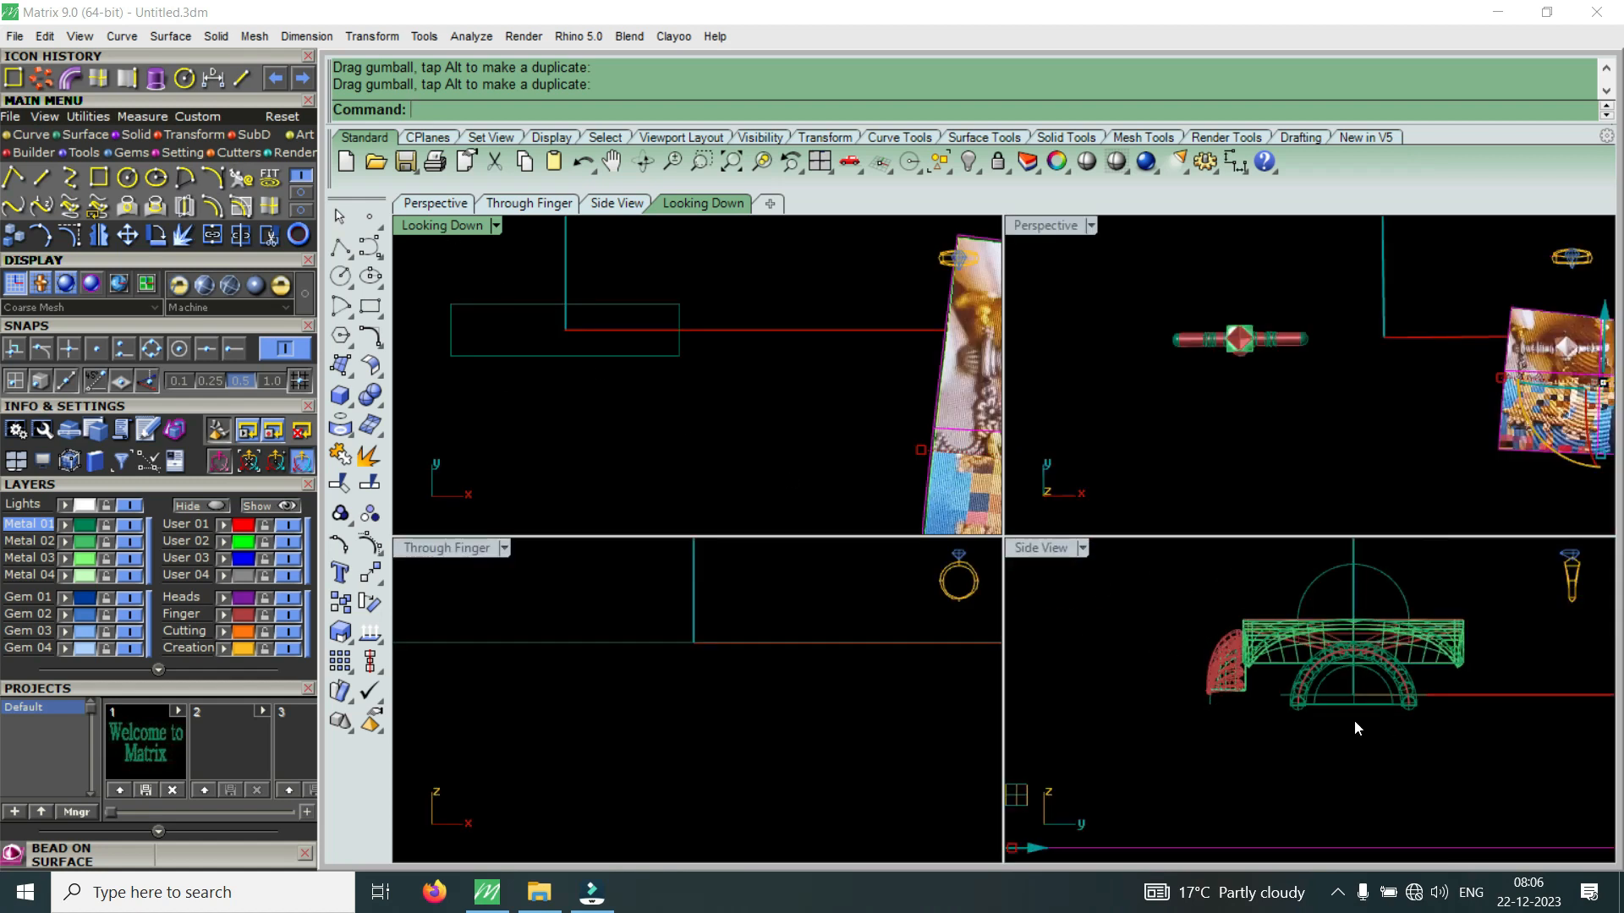
scroll(748, 362, down, 5)
drag(574, 314, 688, 409)
scroll(637, 338, up, 2)
drag(652, 310, 652, 373)
scroll(1370, 700, up, 3)
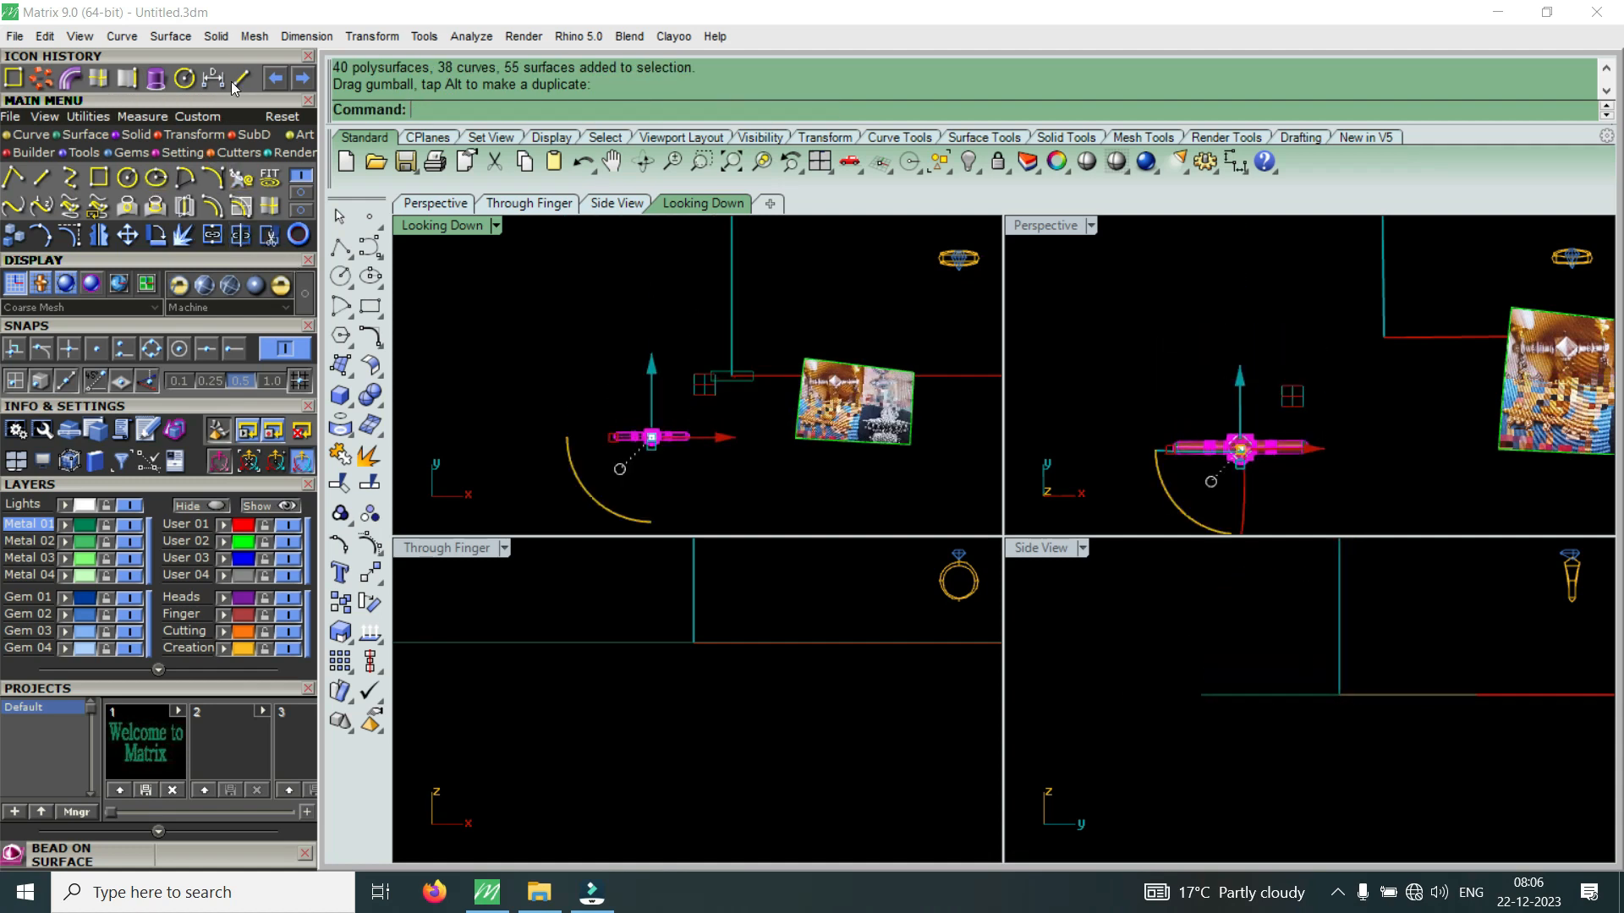
Draw a 6-sided inscribed polygon centred on the origin (0) in the Side View, with one corner on the horizontal axis
click(119, 37)
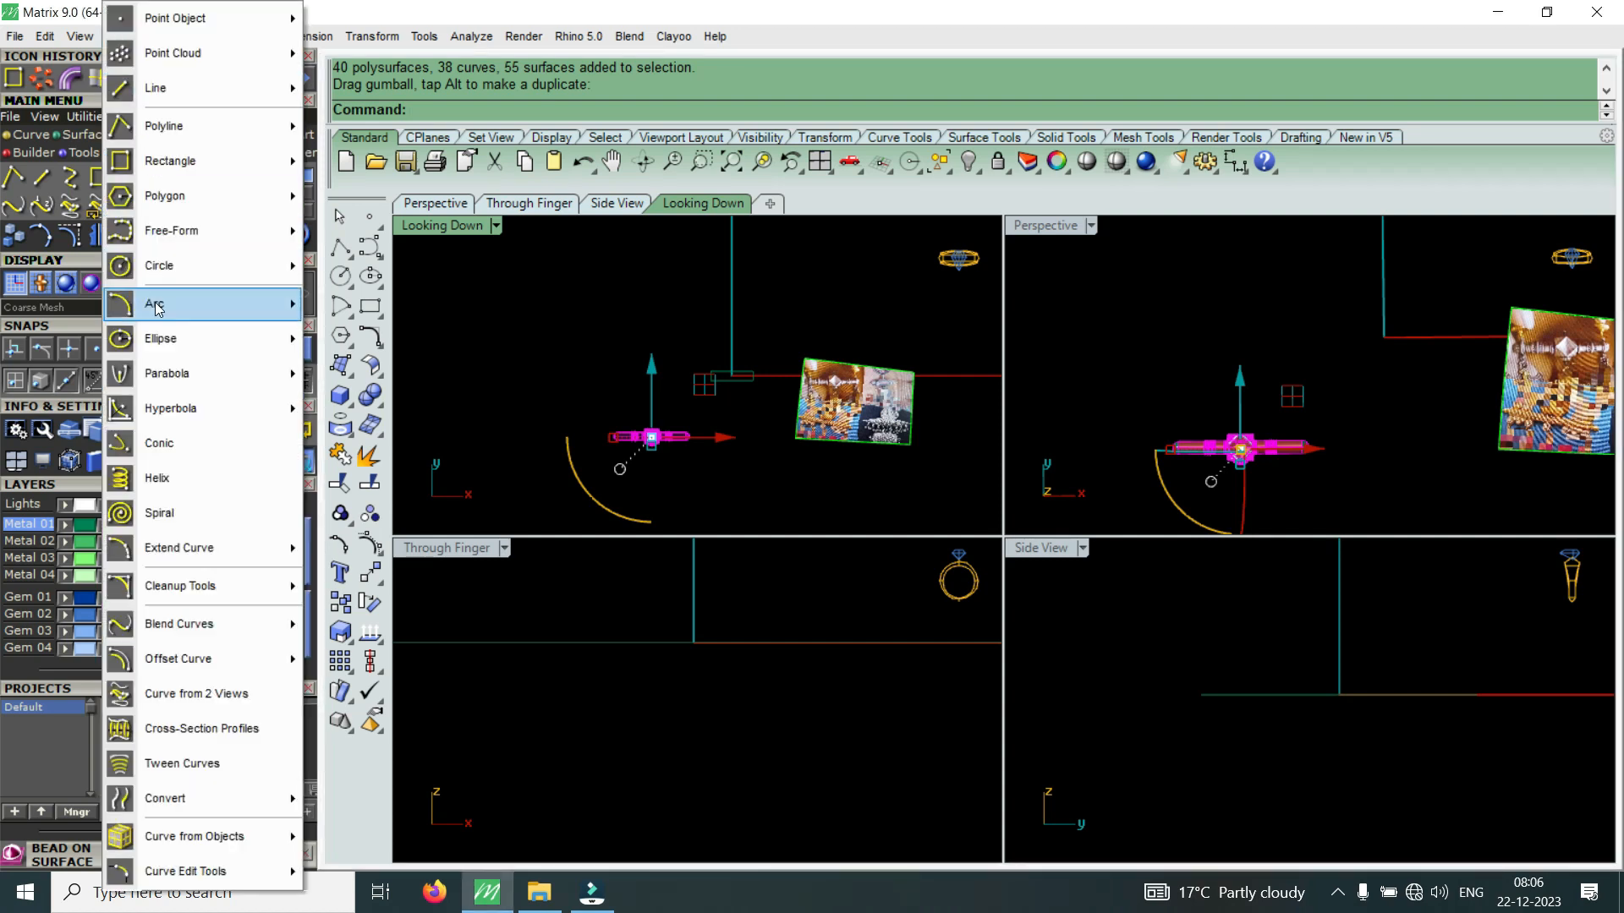
mouse_move(180, 267)
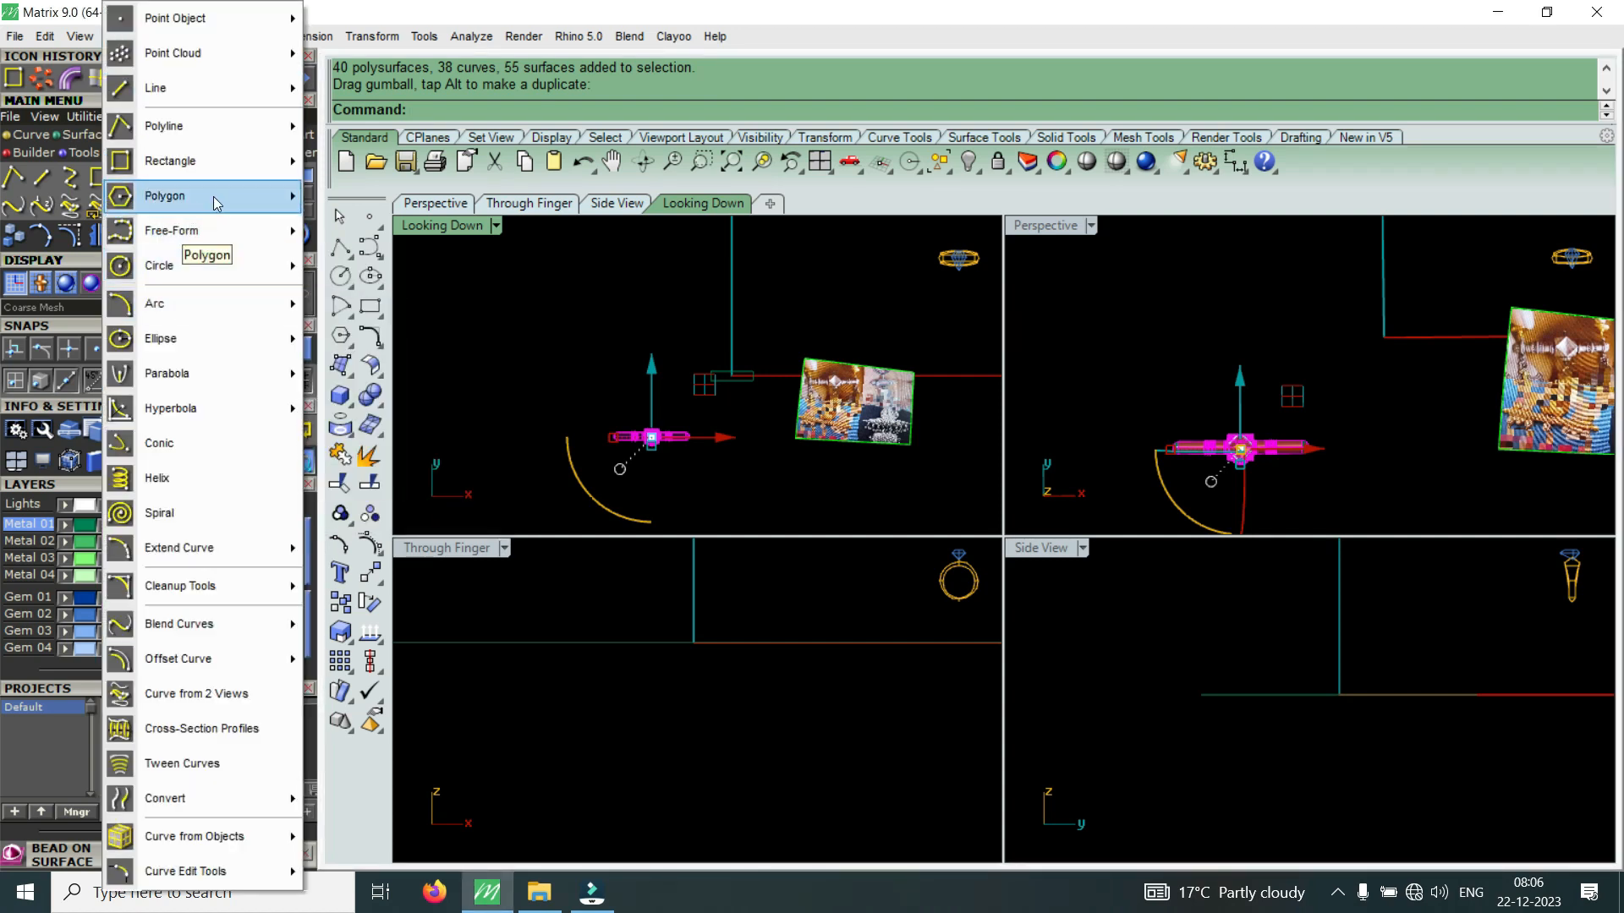
mouse_move(218, 204)
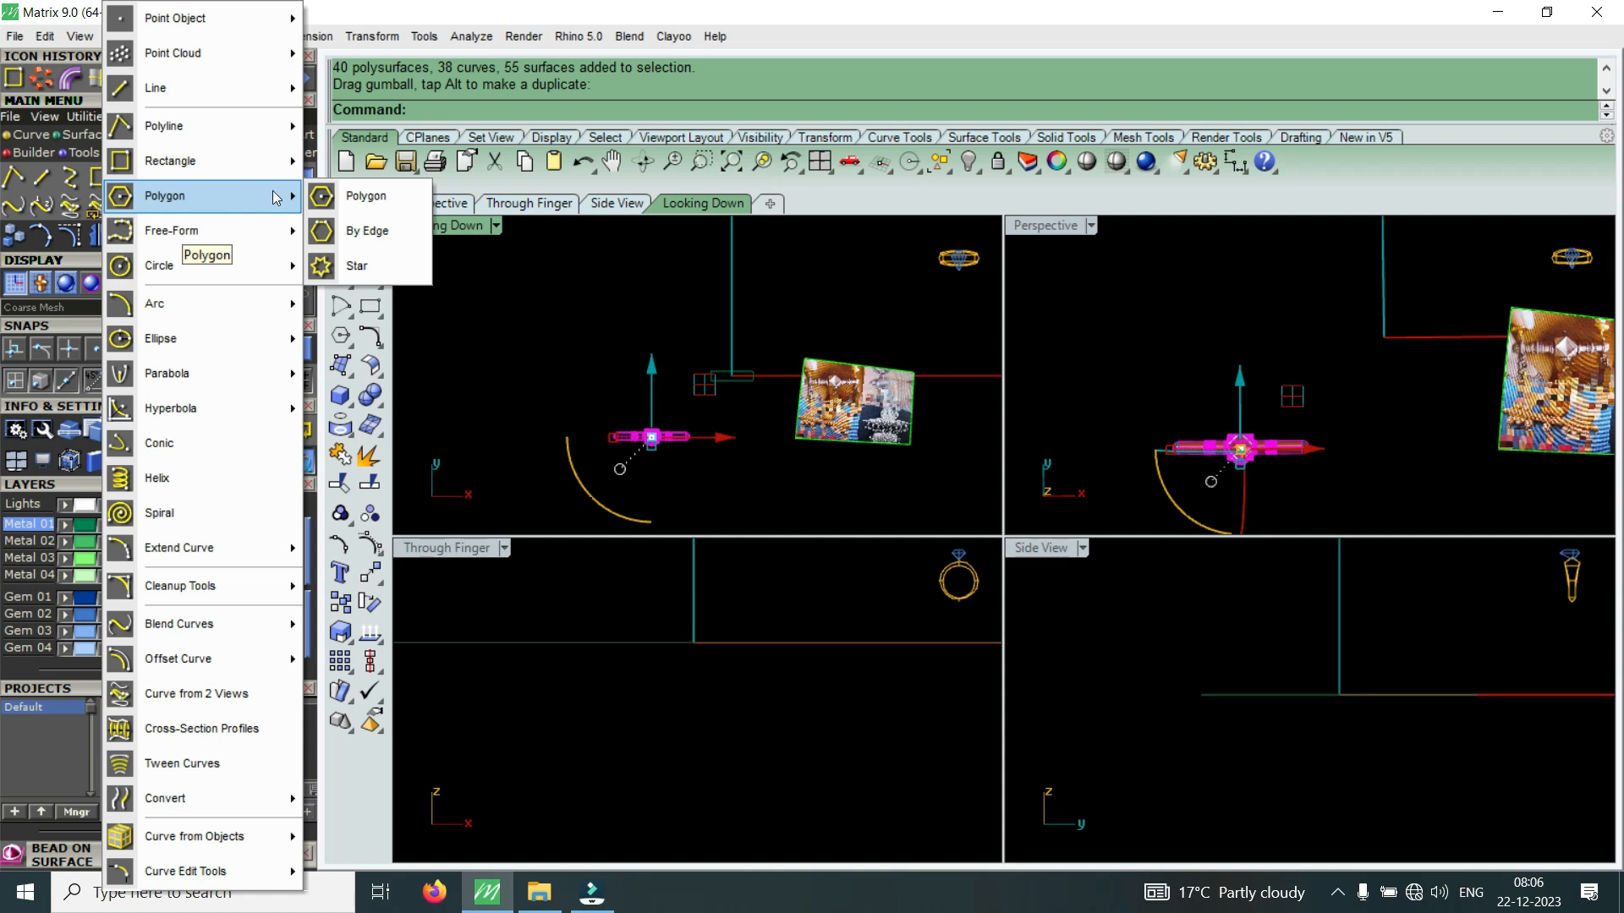
click(385, 207)
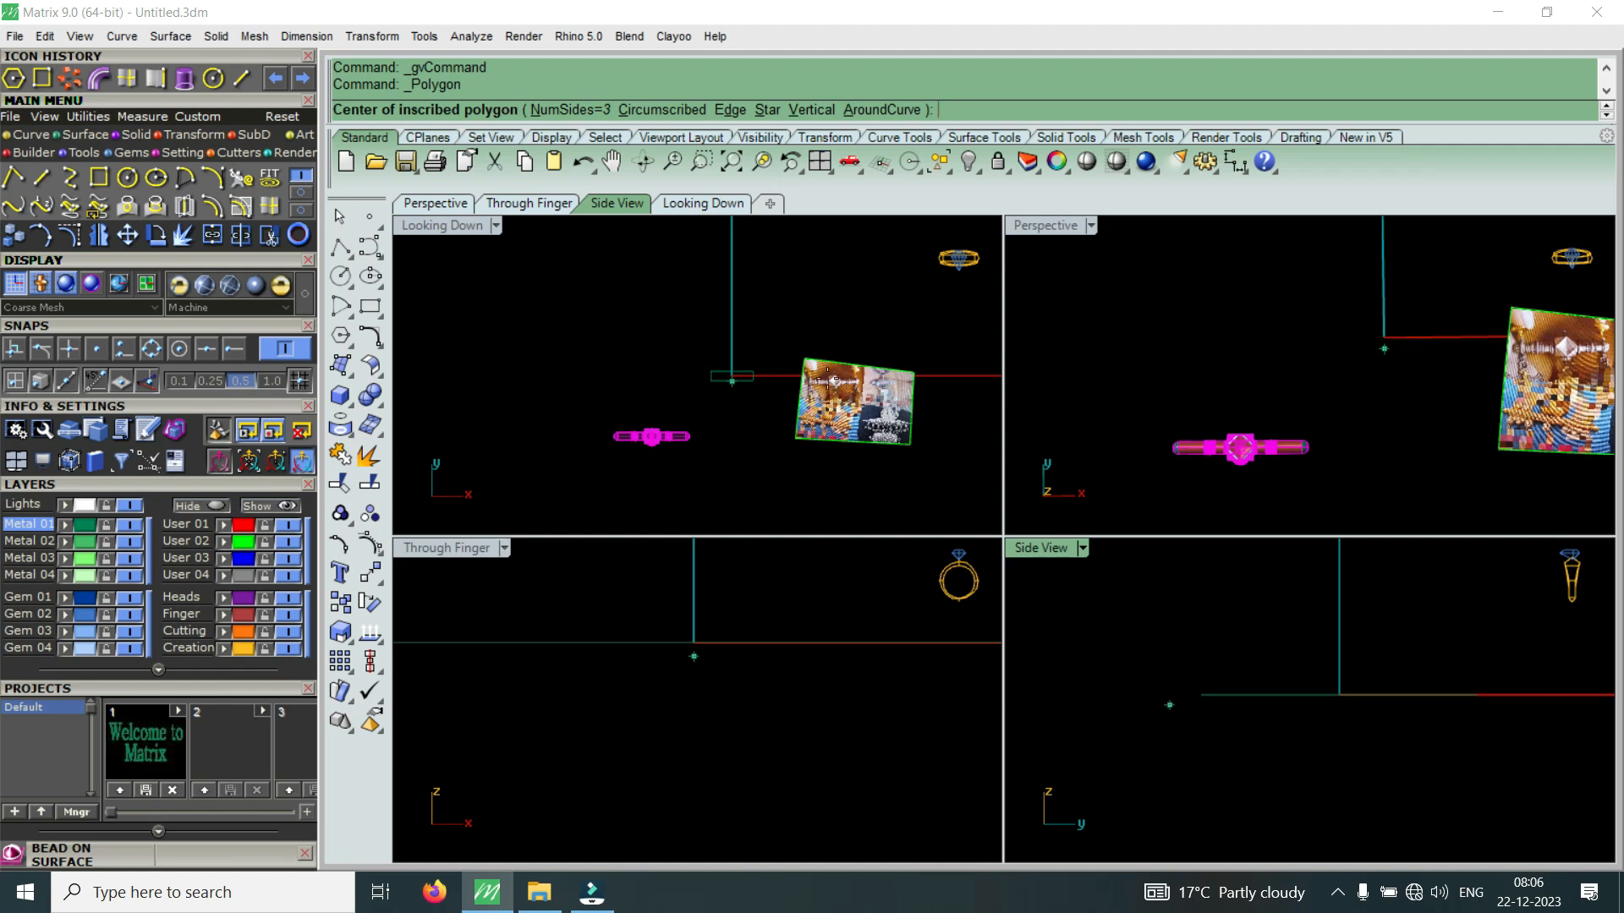
click(590, 109)
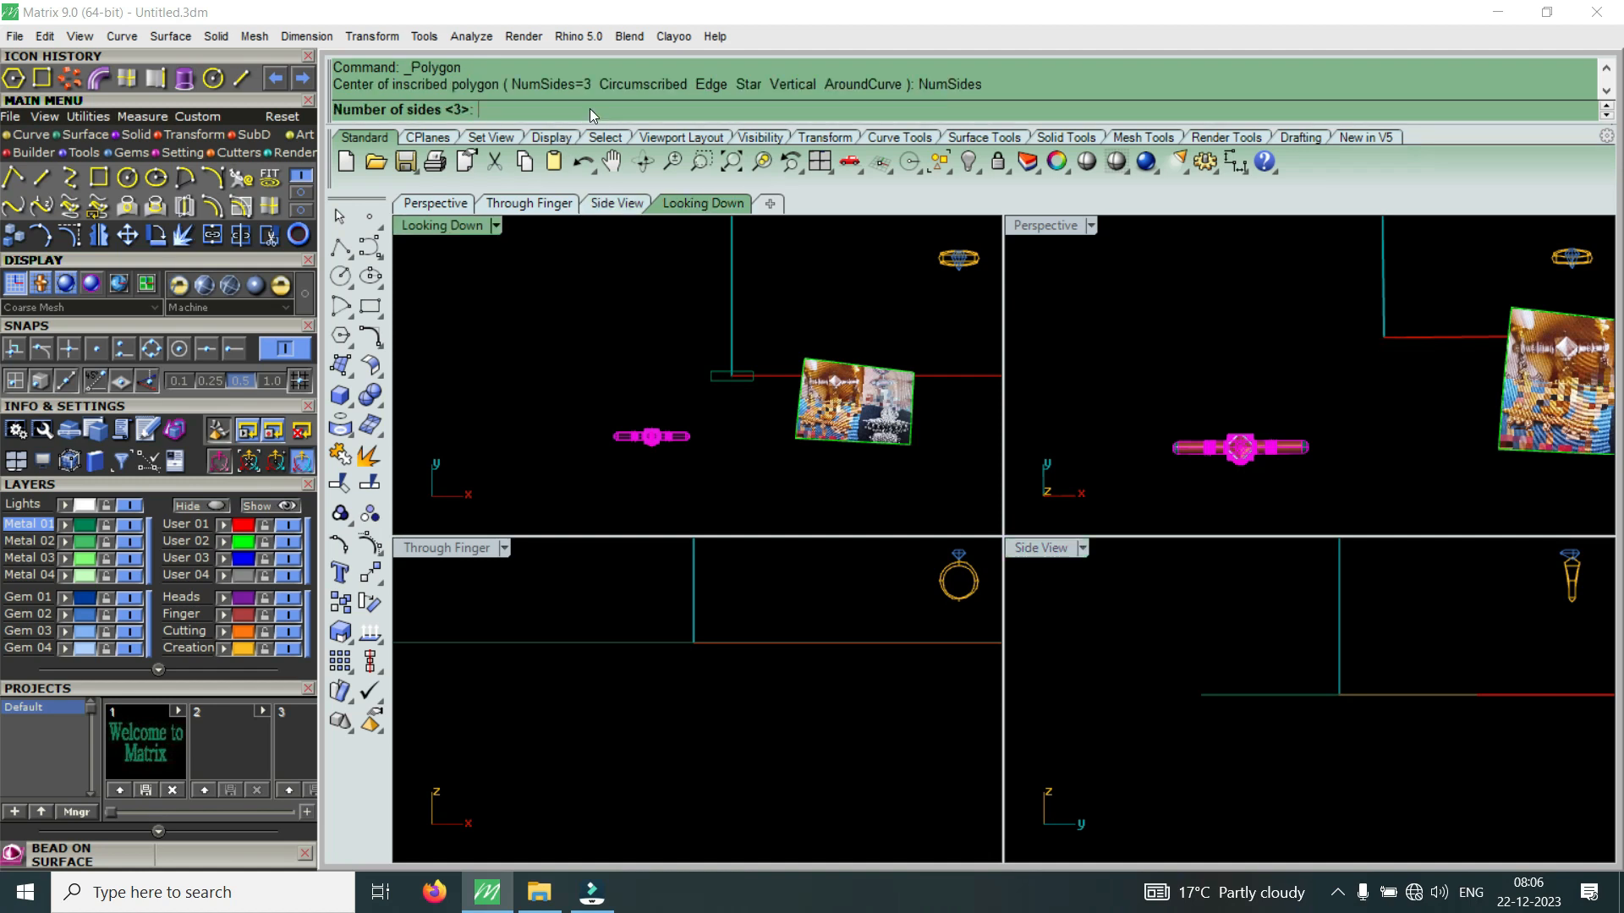
text(6)
key(Return)
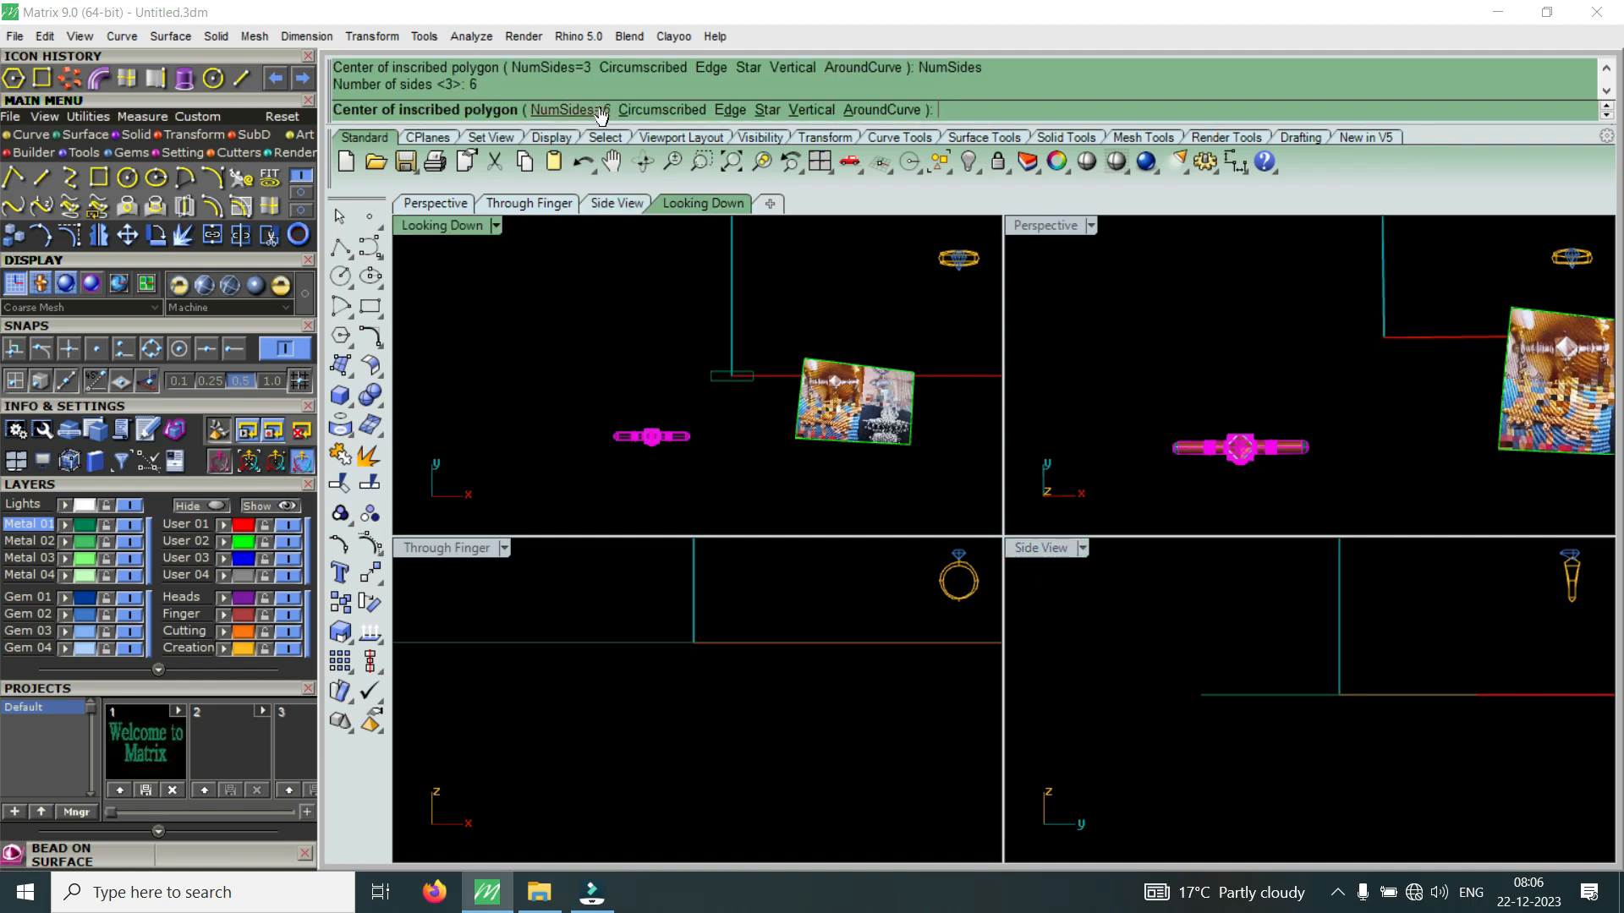
text(0)
key(Return)
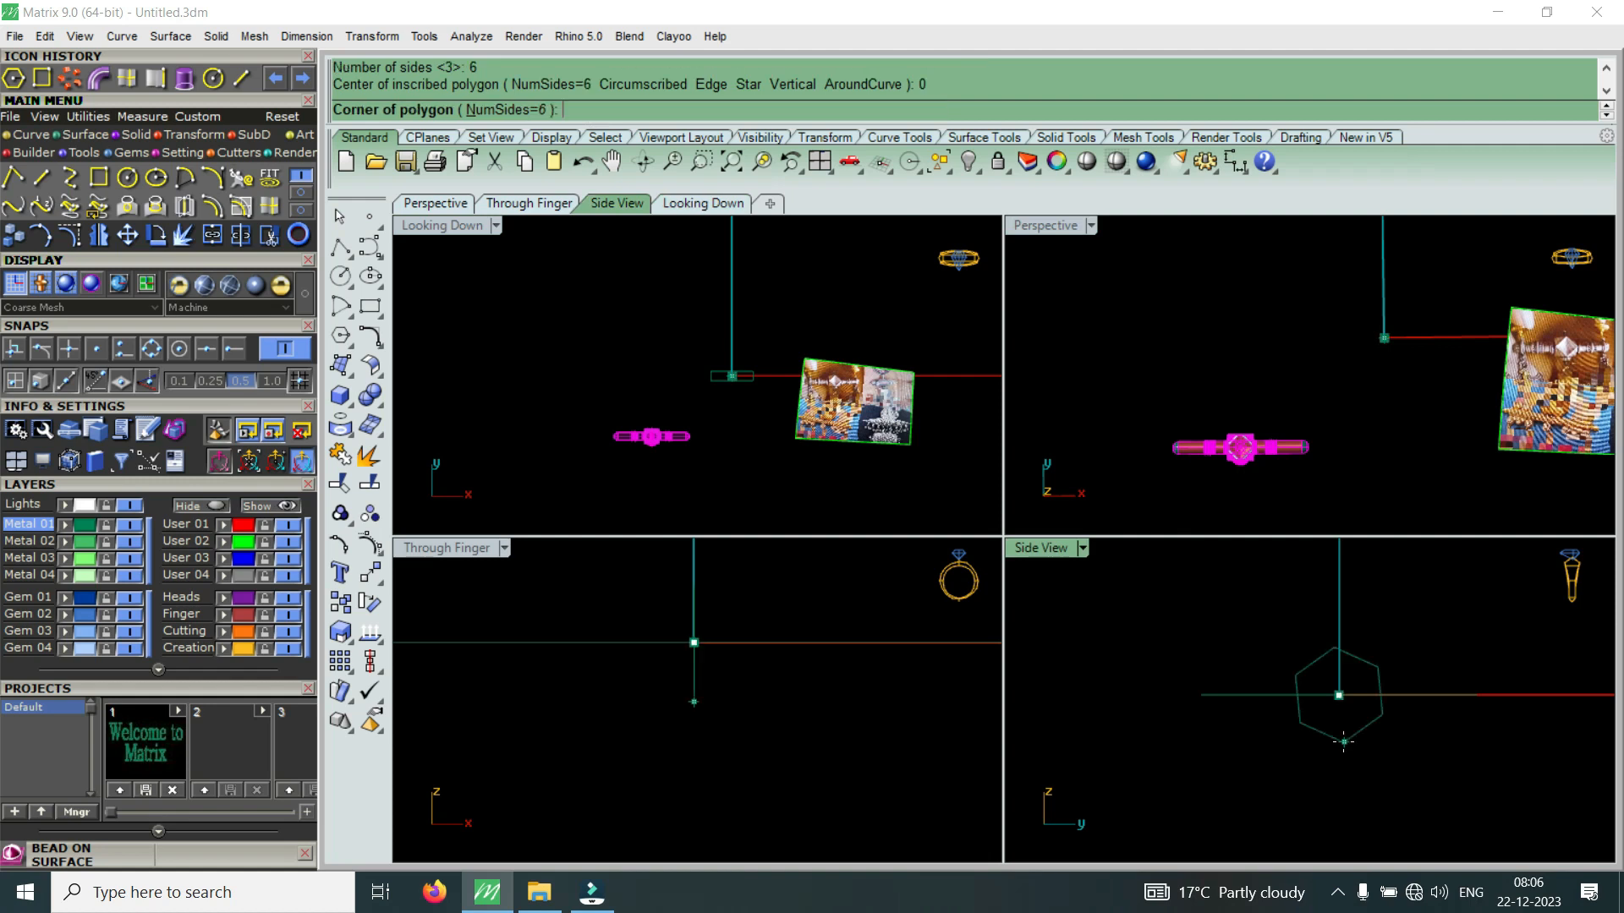
scroll(1332, 721, up, 5)
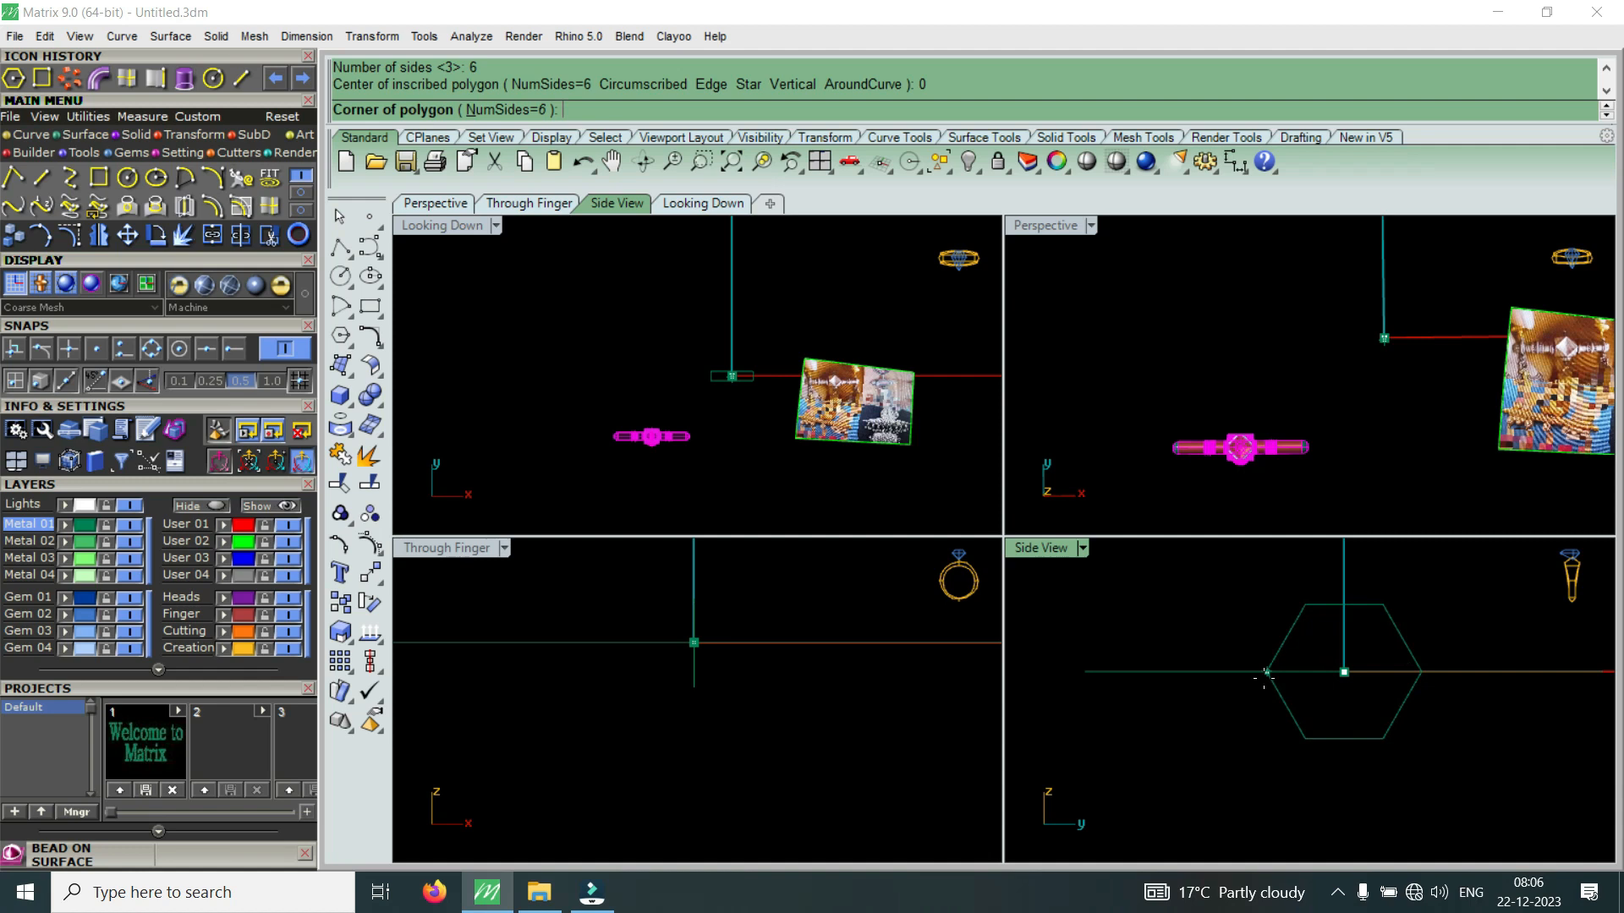
scroll(740, 370, up, 10)
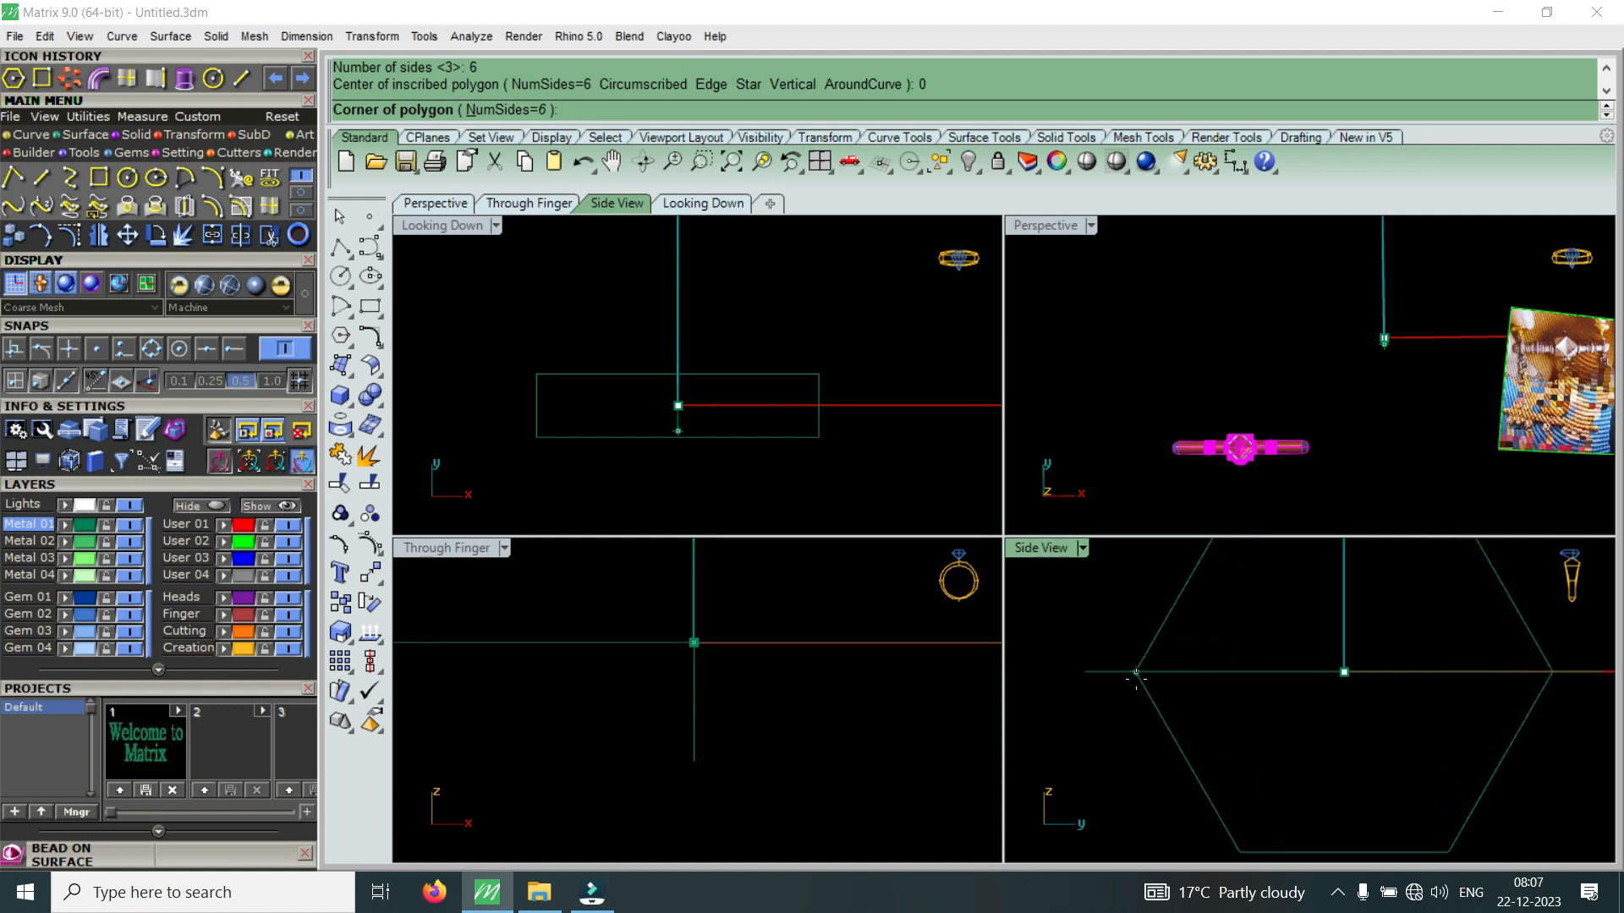
click(1133, 674)
Extrude the hexagon to both sides with Solid set to No, keeping the open tube's length within the rectangle
drag(1273, 719, 1173, 801)
scroll(640, 410, up, 4)
scroll(743, 455, up, 3)
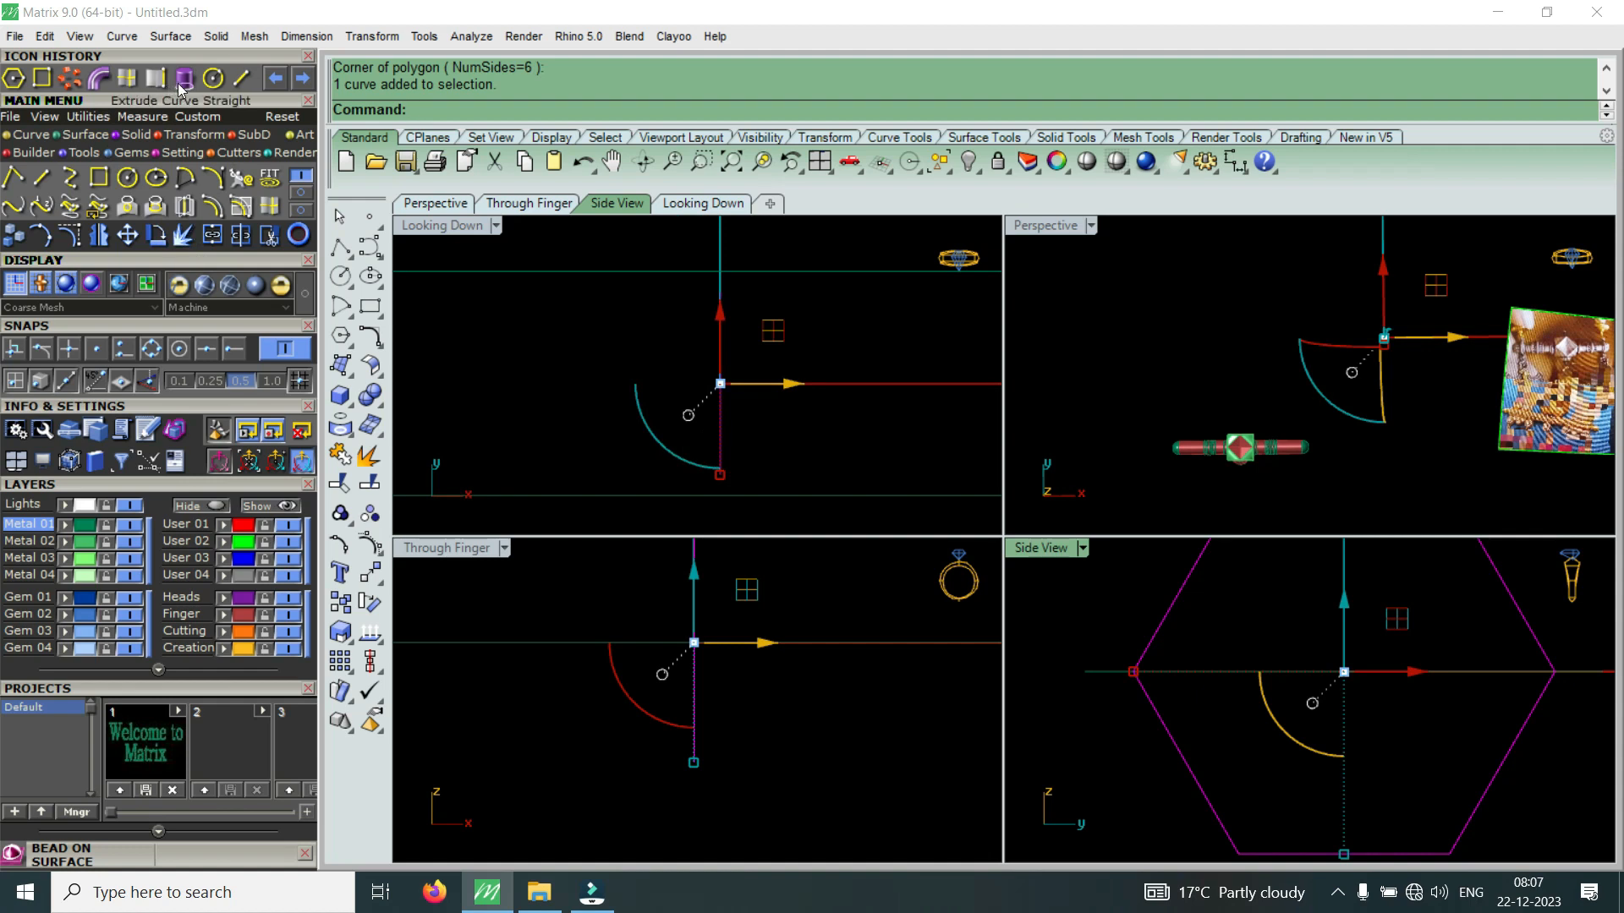
key(ctrl+e)
scroll(787, 444, down, 5)
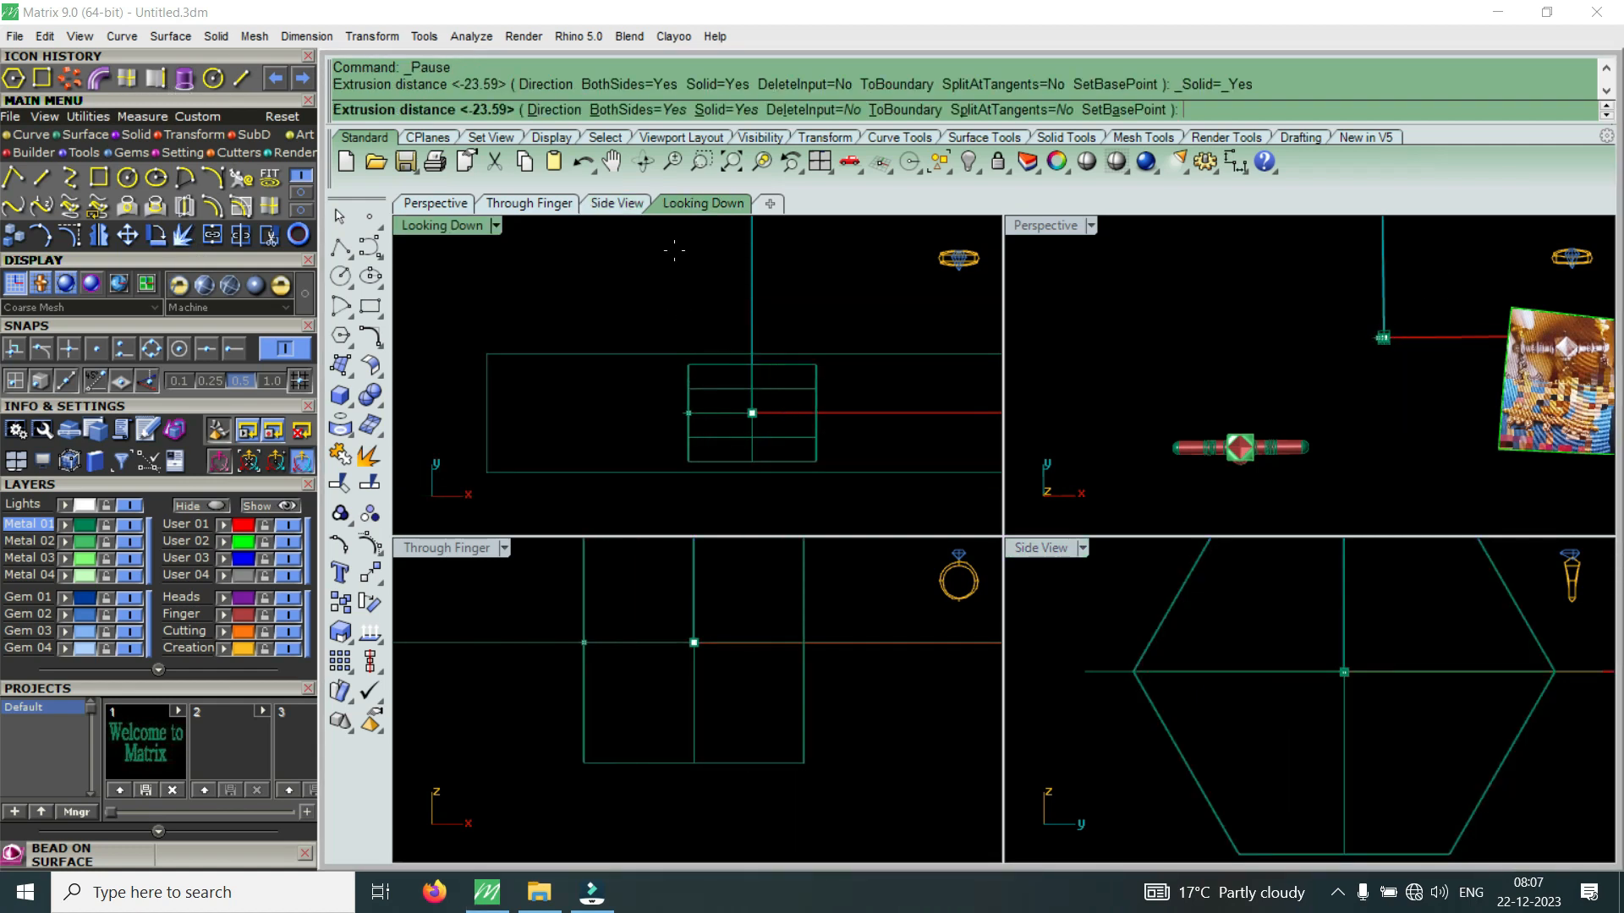
click(712, 110)
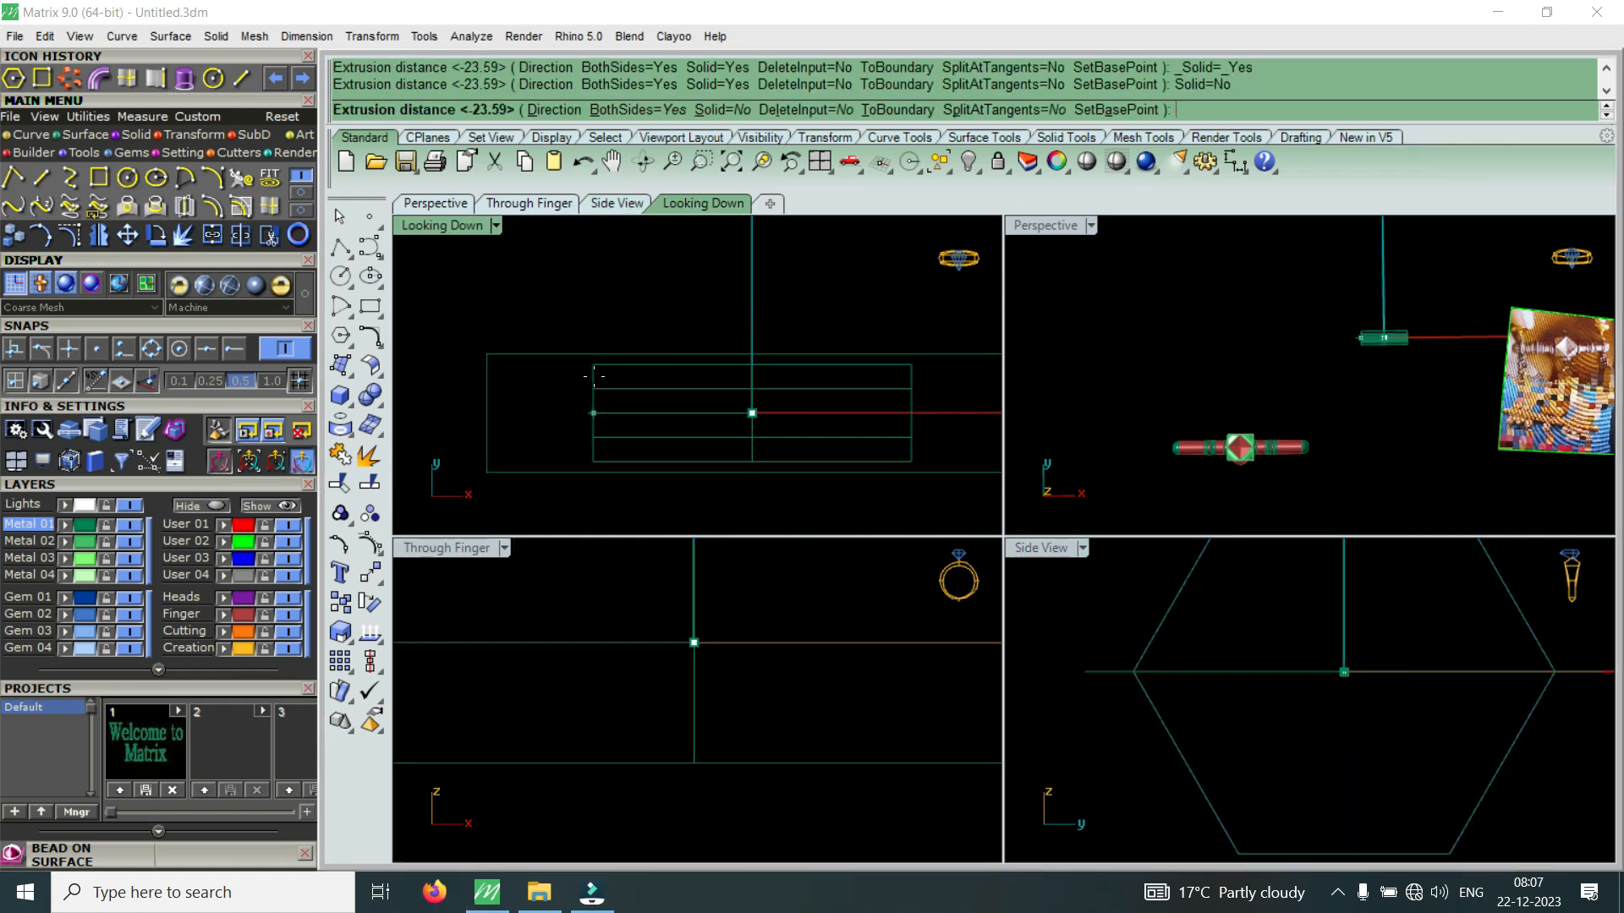
click(594, 377)
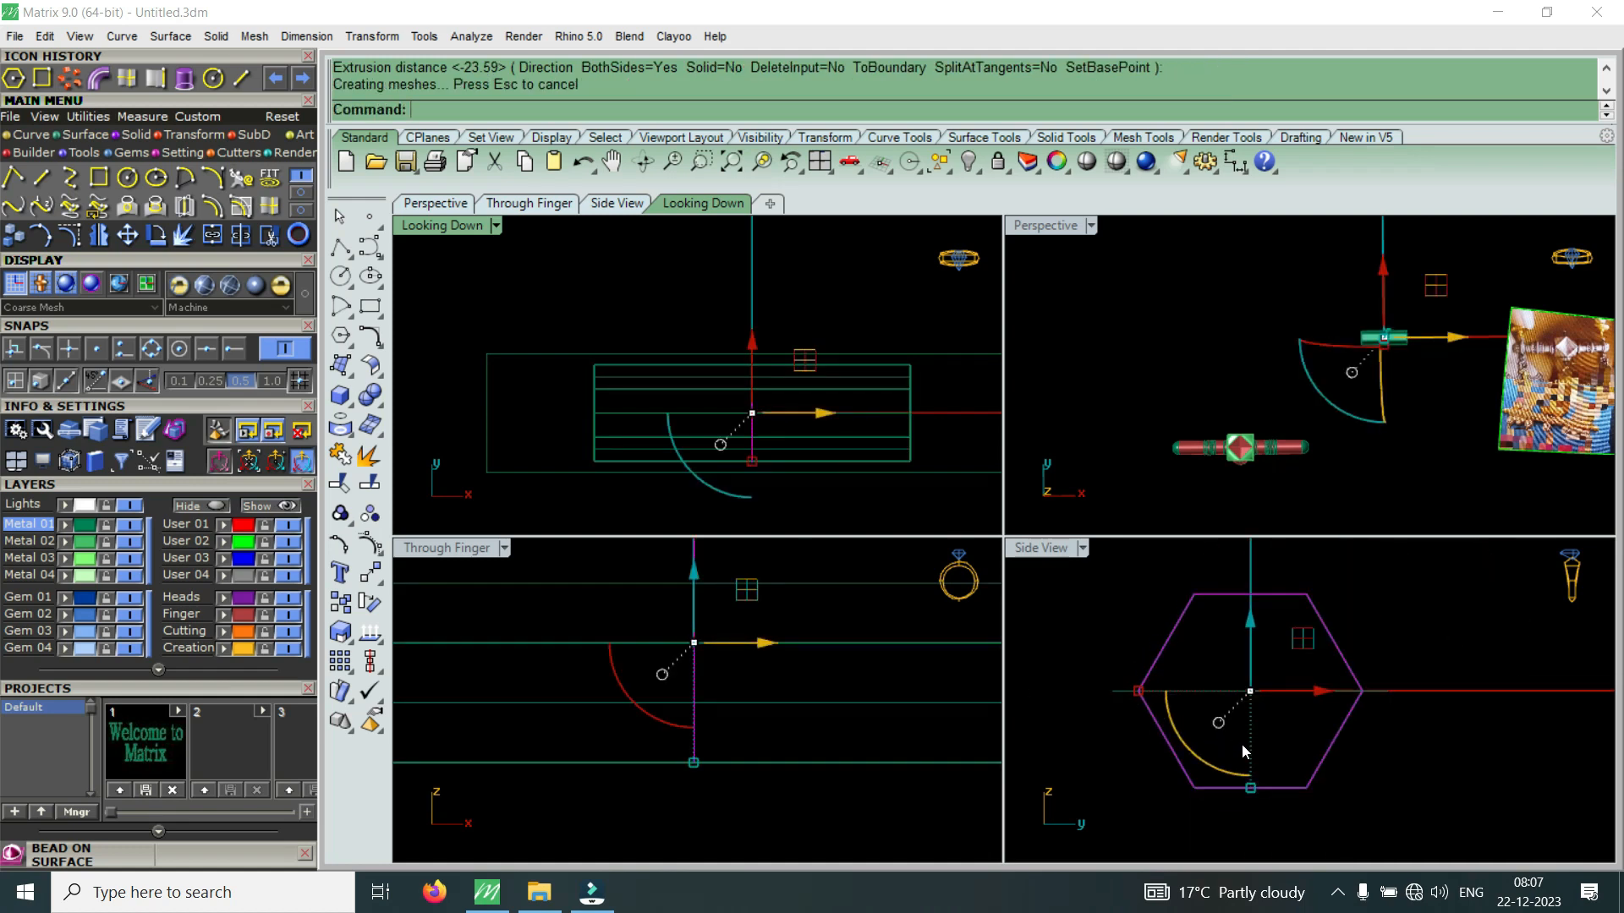
key(Escape)
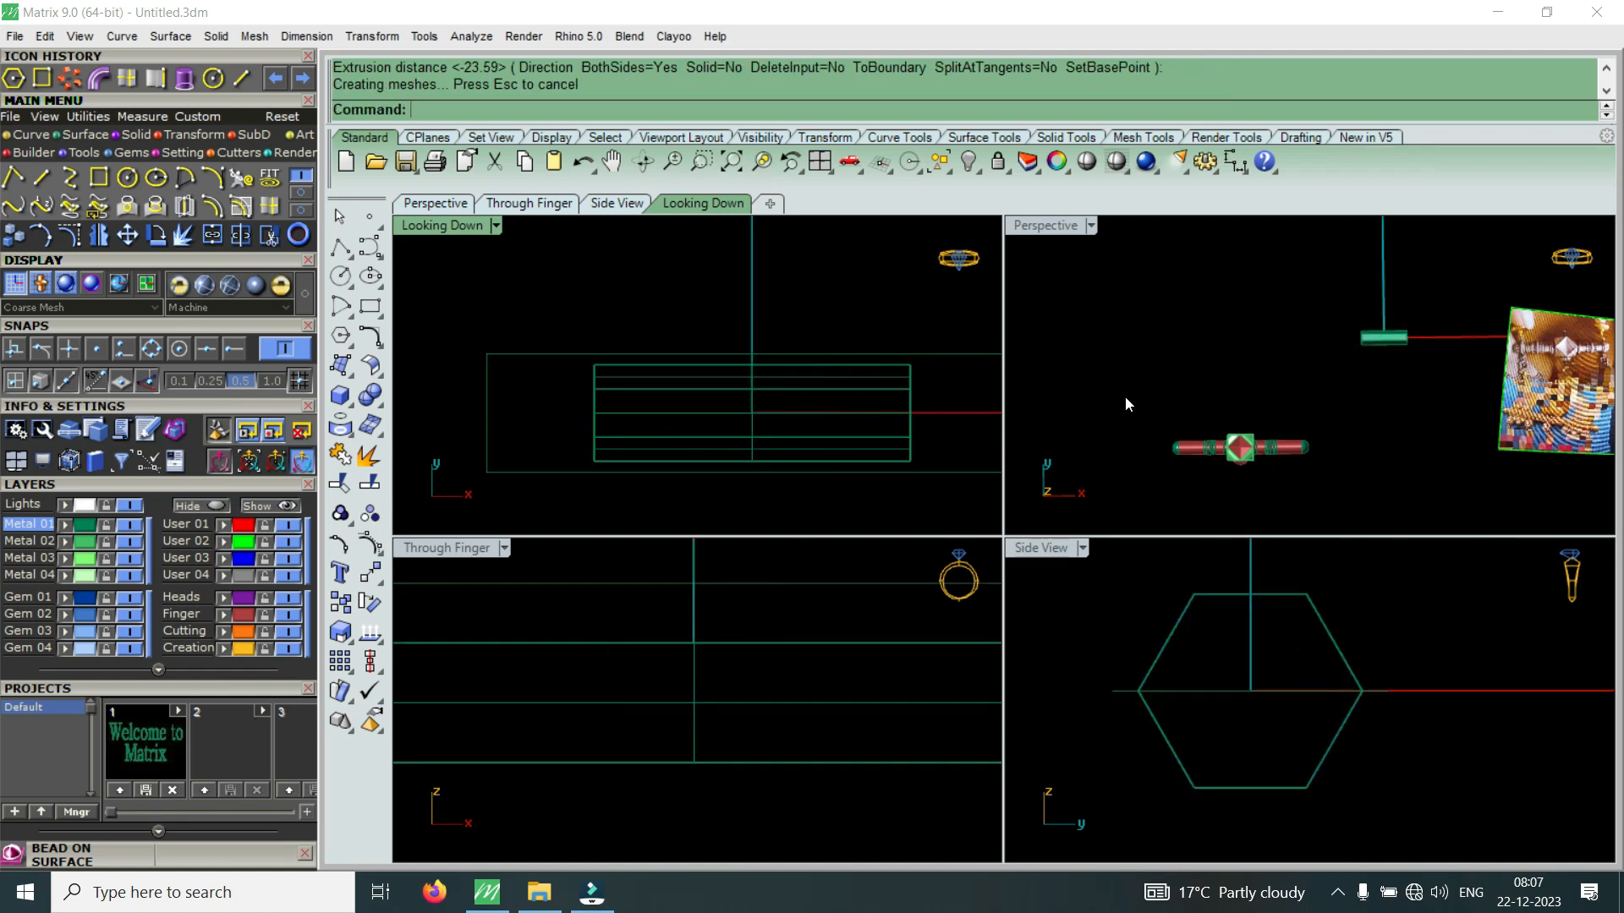
Set the Perspective view's display mode to Shaded and inspect the hexagonal tube's open end
double_click(1068, 226)
right_drag(1098, 496, 897, 401)
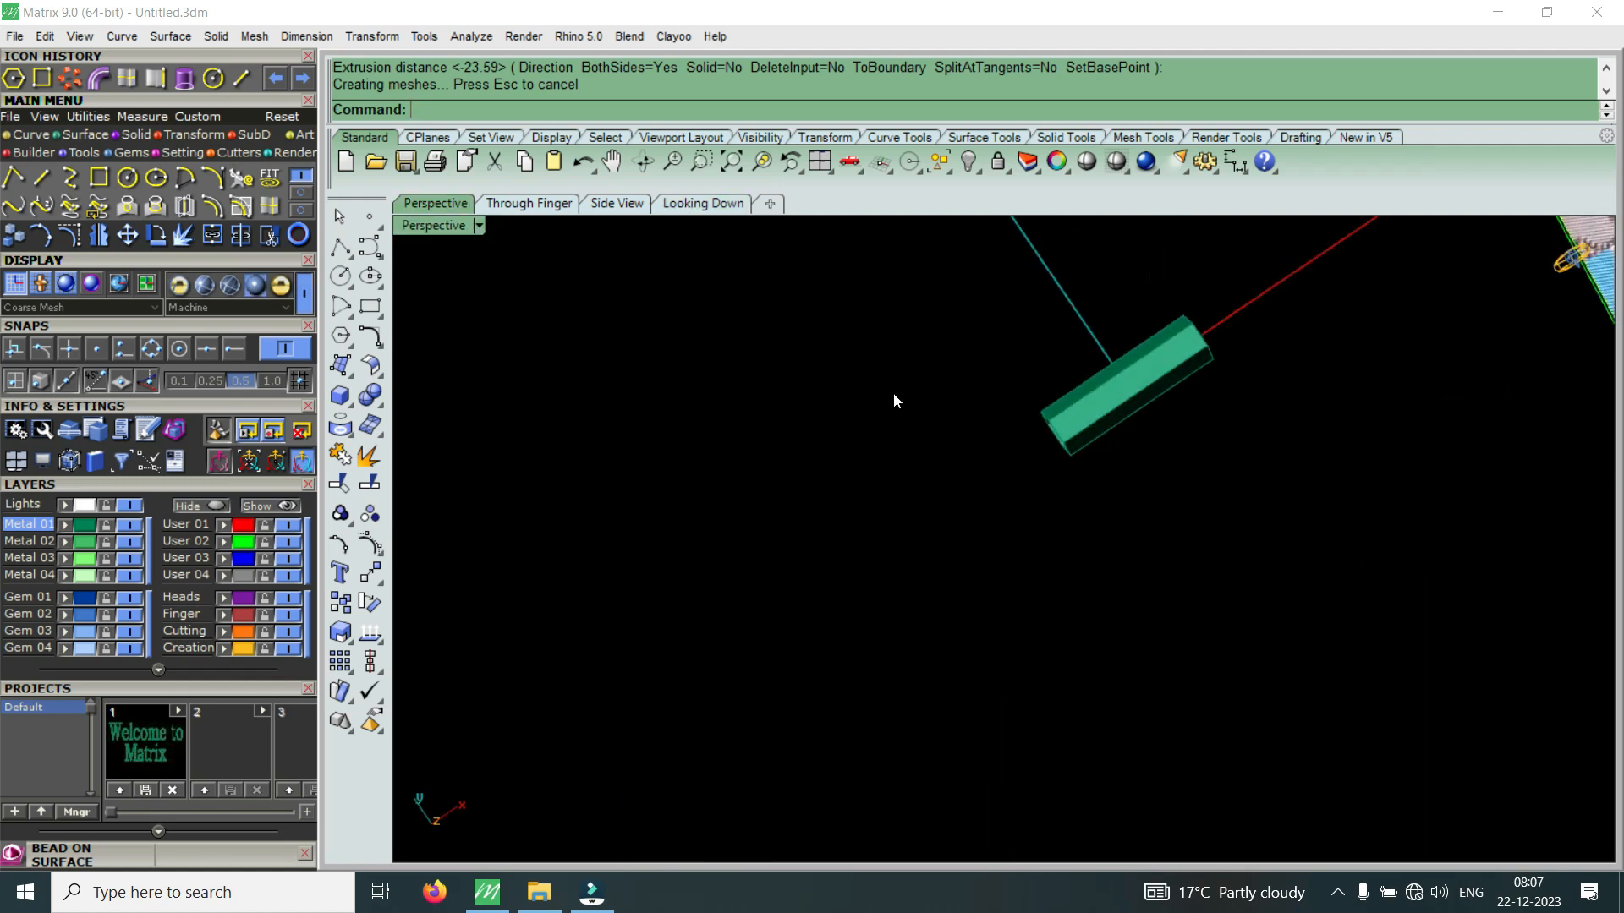
click(434, 225)
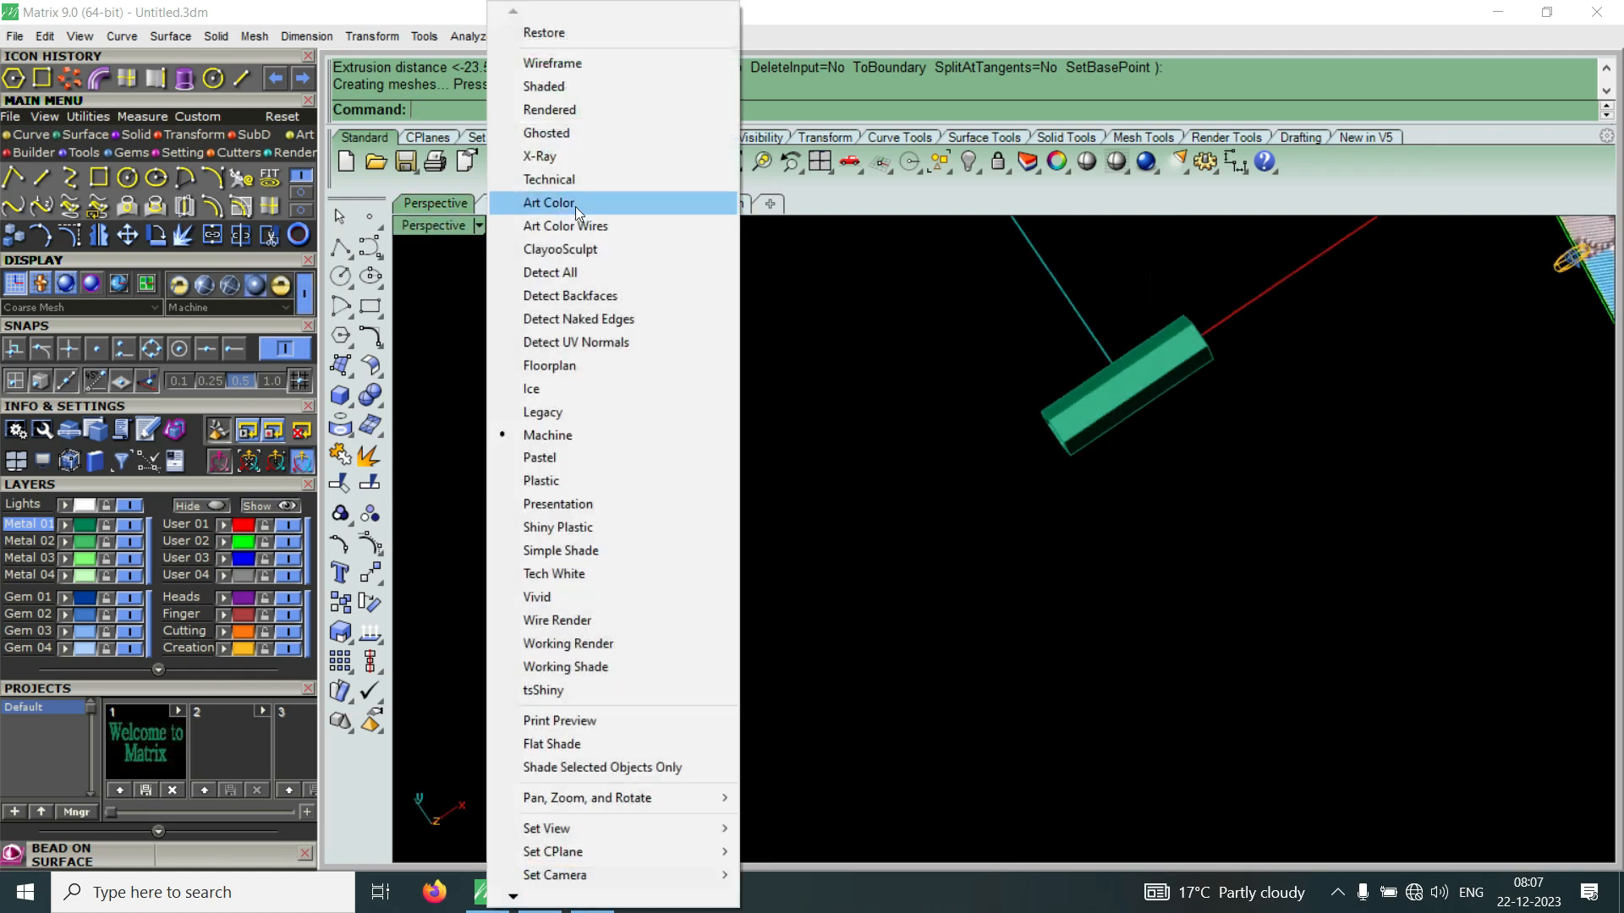
click(573, 86)
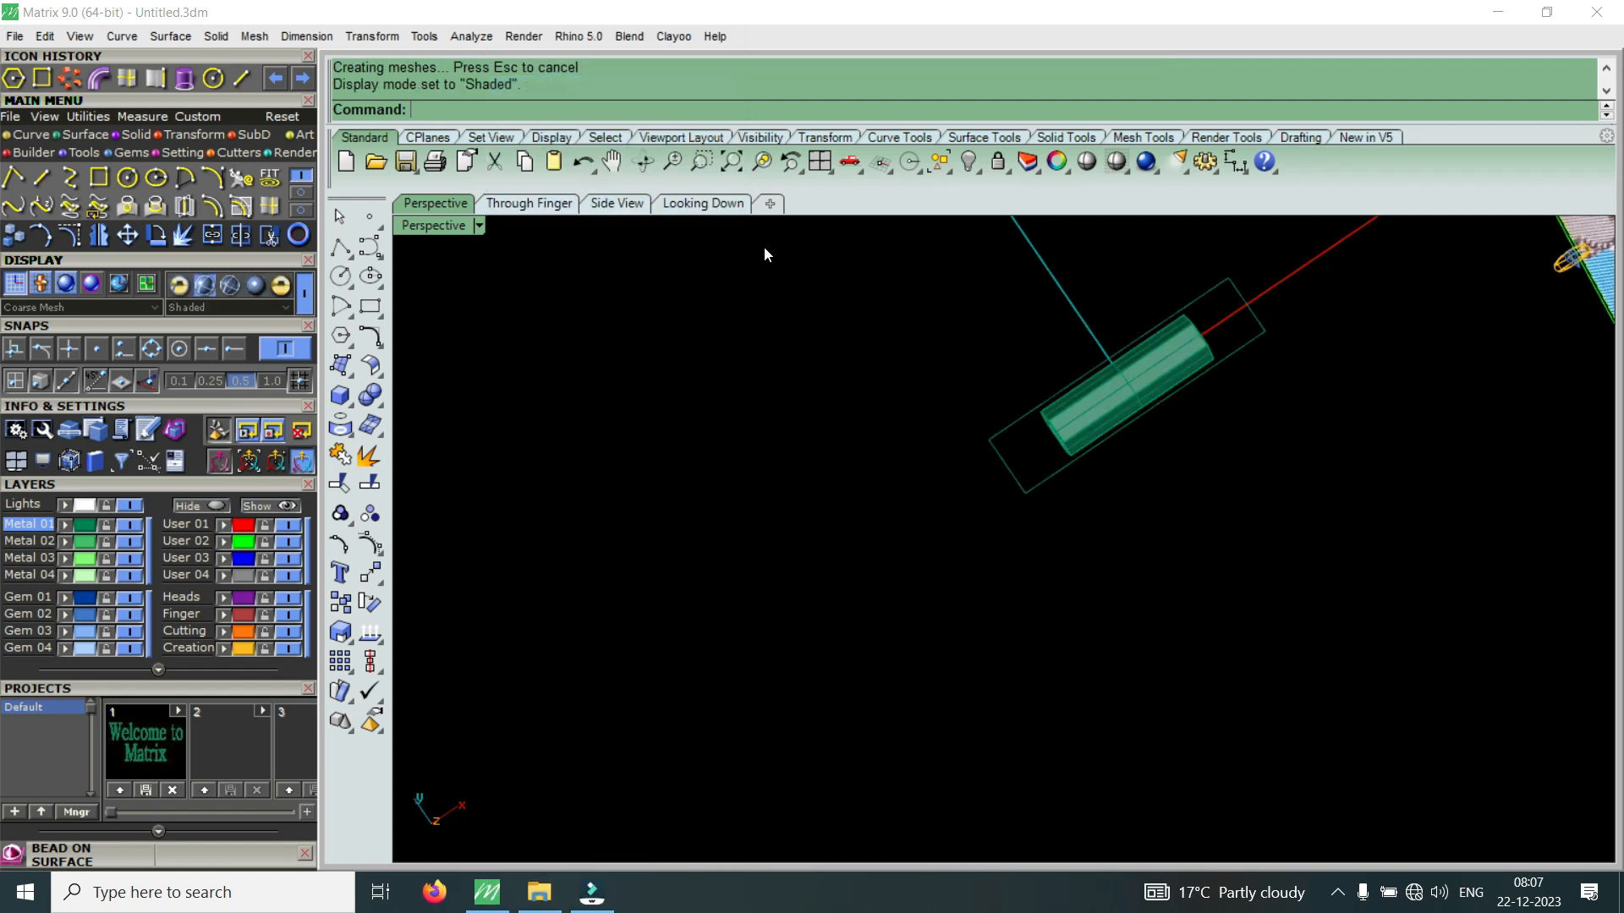
scroll(1092, 433, up, 5)
right_drag(1074, 596, 1062, 514)
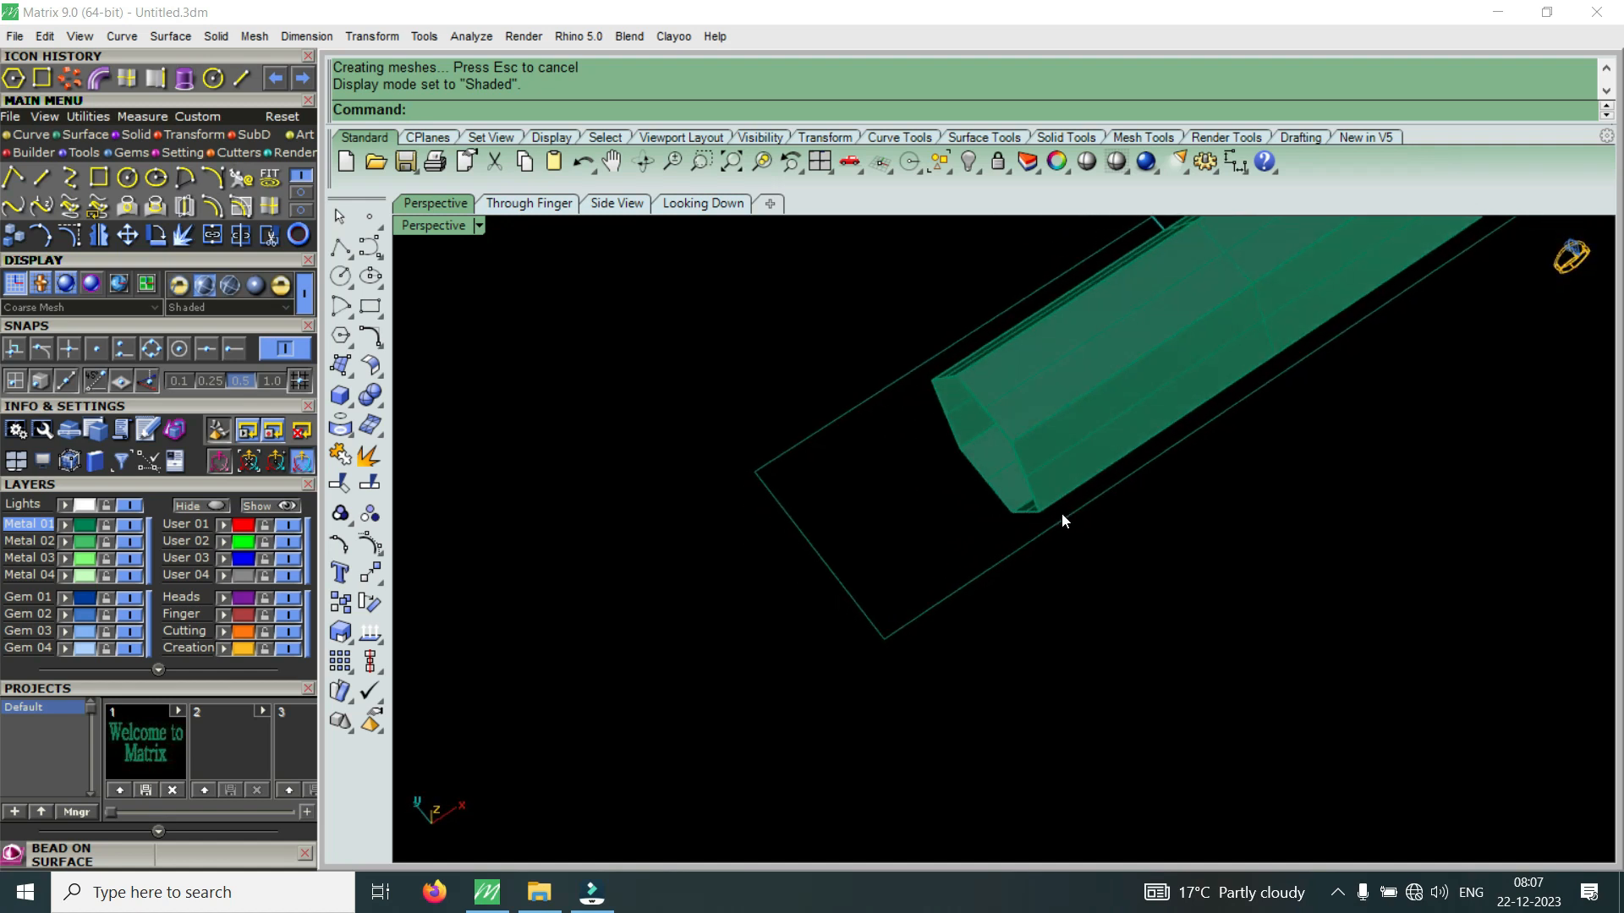
Extract copies of the hexagonal tube's three upper faces with Extract Surface and delete the original tube
click(119, 137)
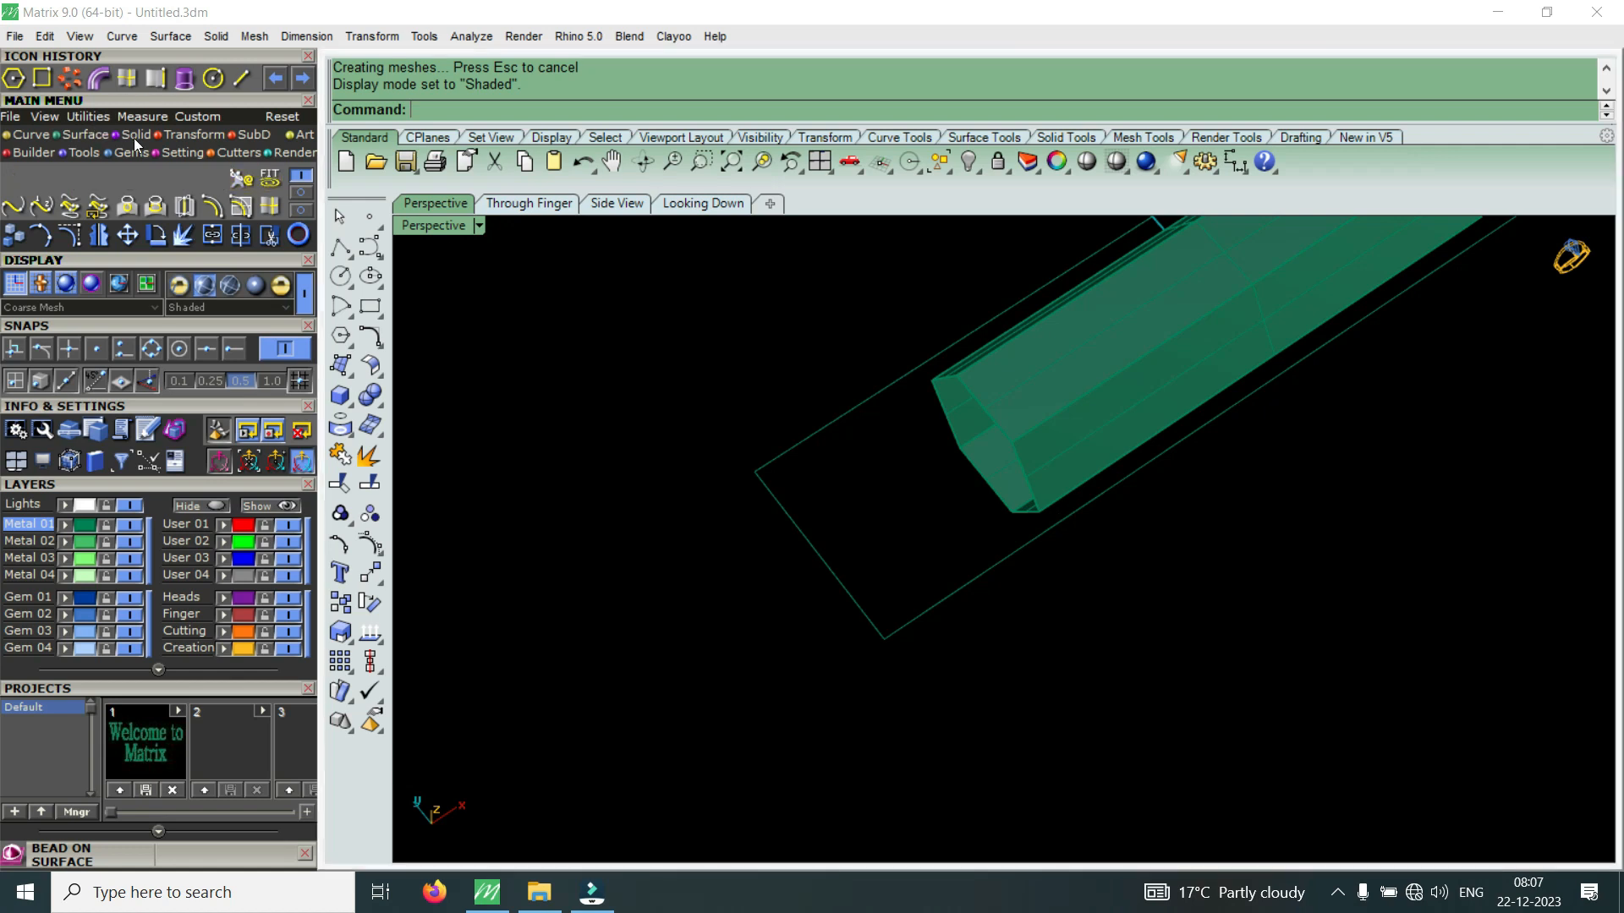
click(164, 180)
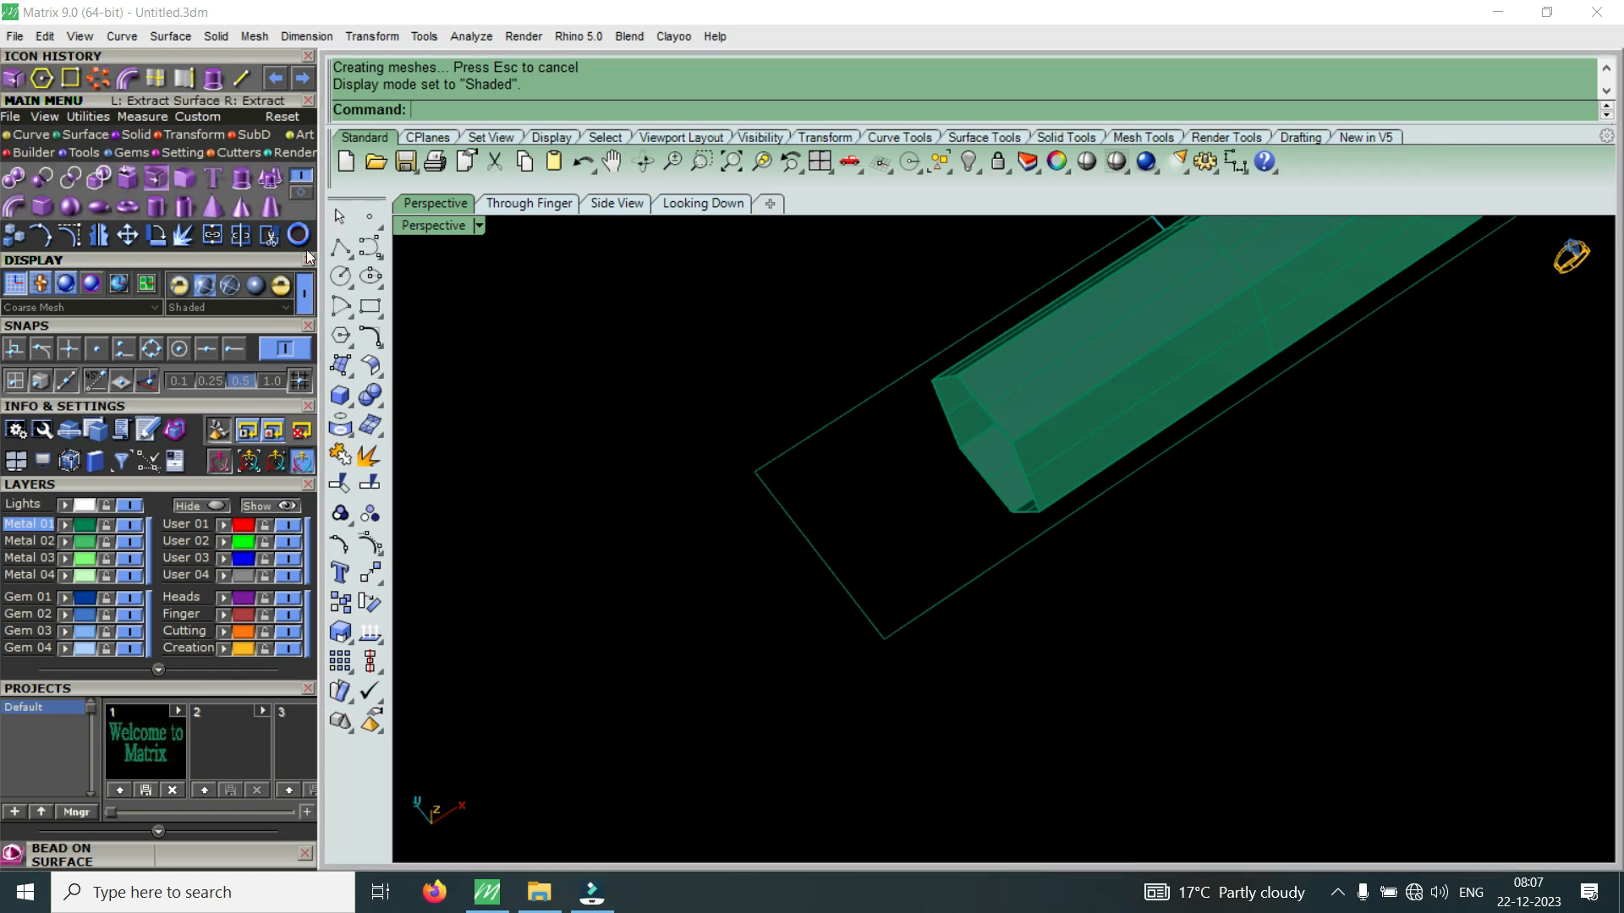
click(1069, 394)
right_drag(943, 447, 819, 429)
key(Return)
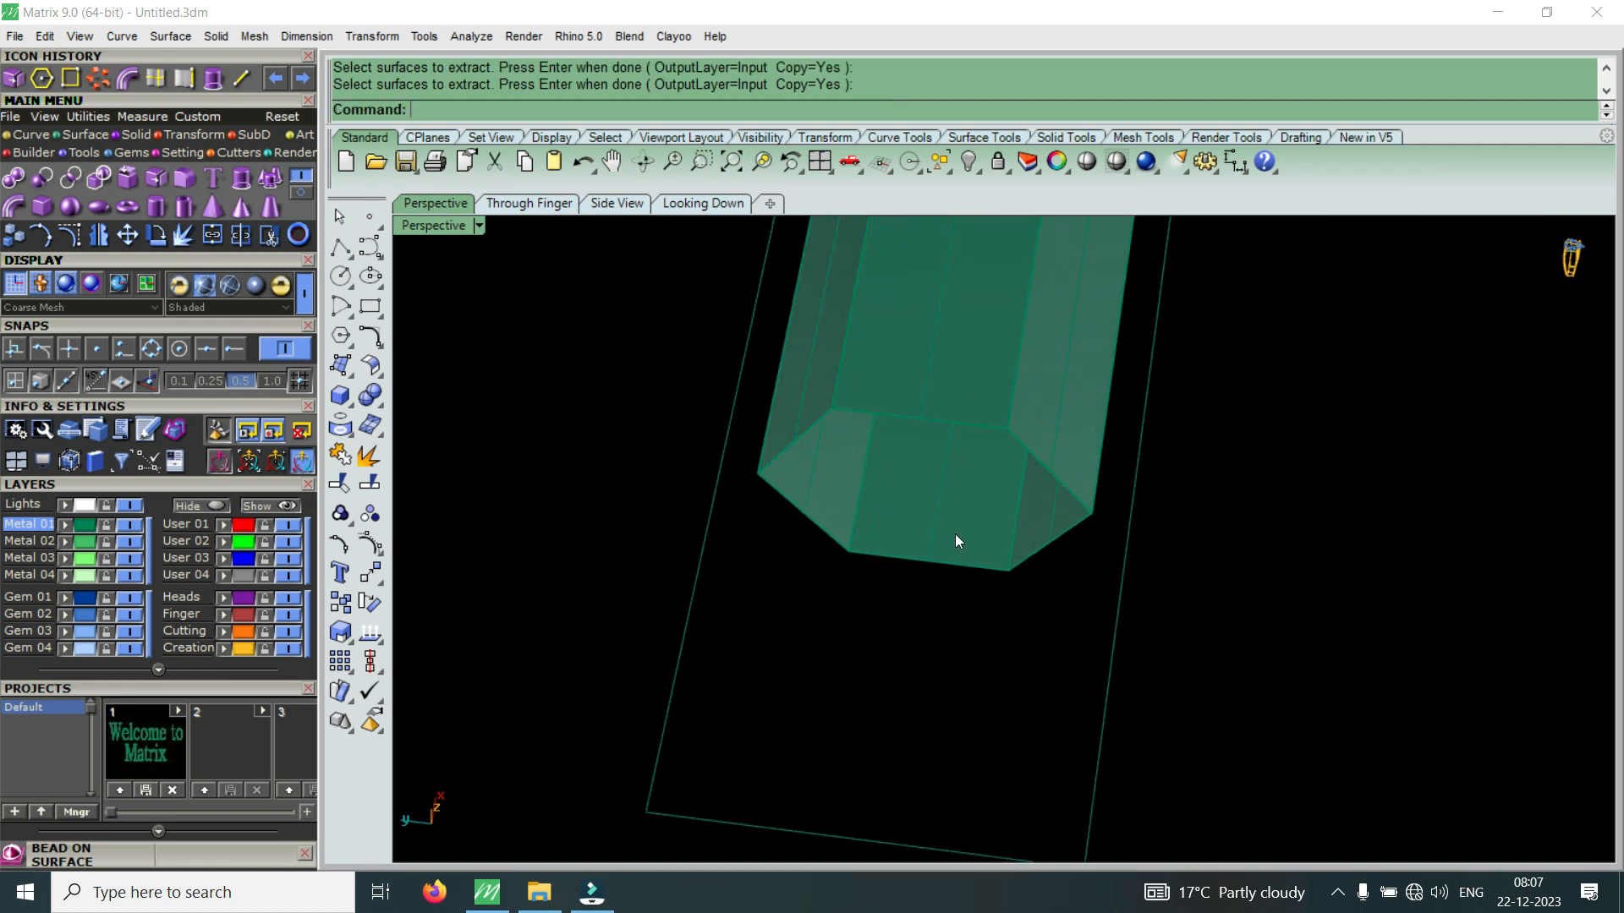
click(955, 534)
key(Delete)
Draw two lines from the half tube's end corners to the midpoint of the rectangle's short edge, using End and Mid snaps
right_drag(1030, 633, 845, 608)
double_click(423, 226)
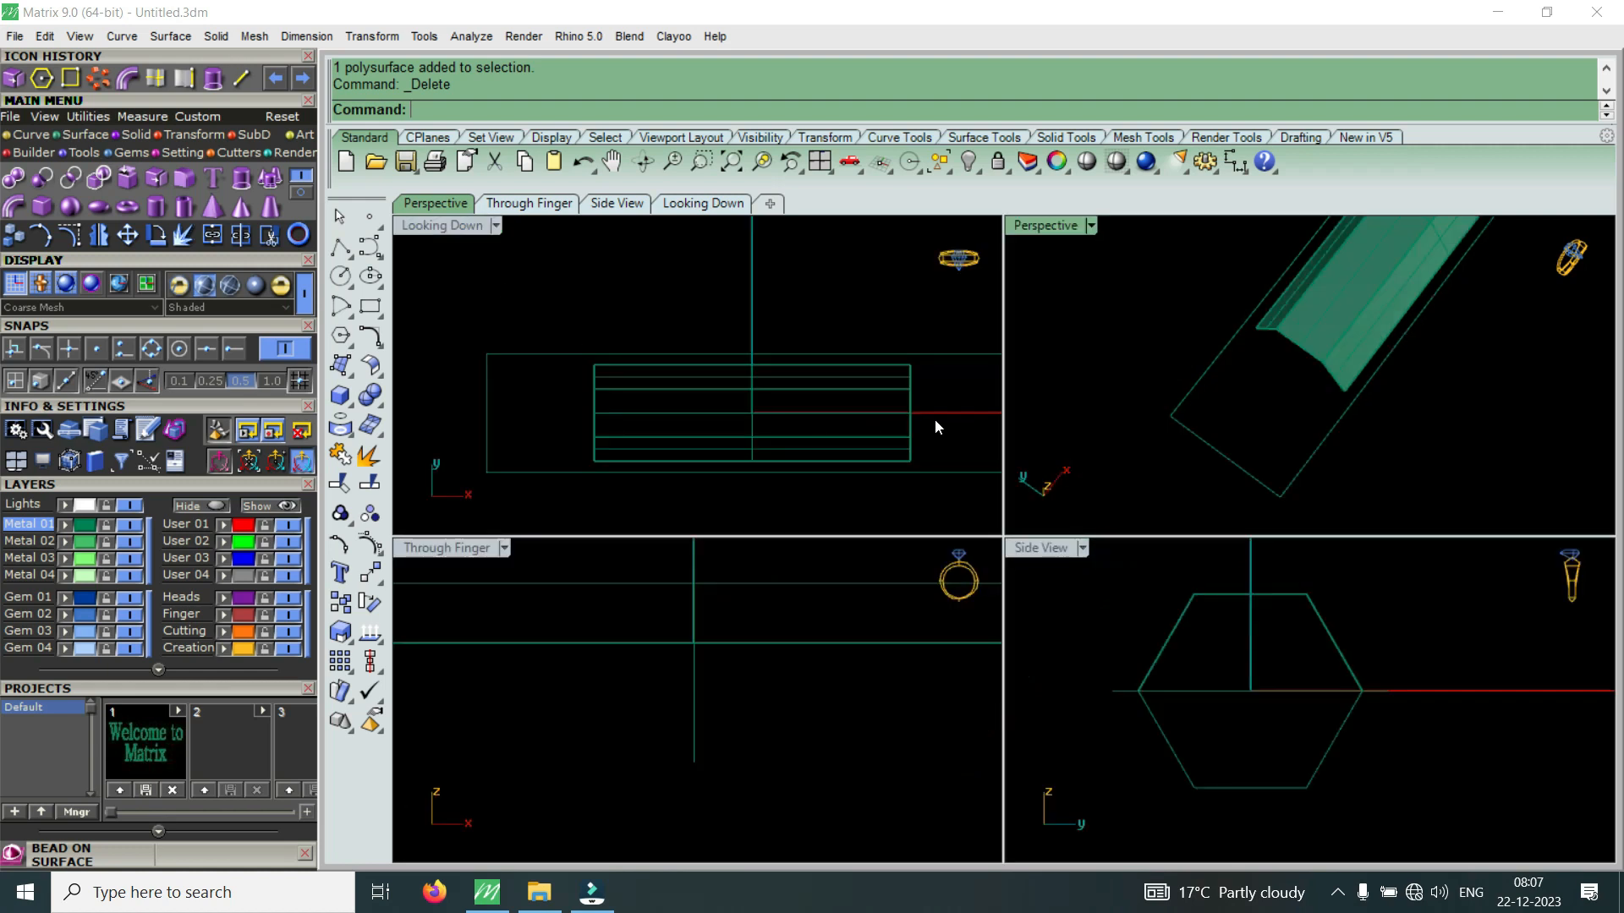
scroll(1357, 393, up, 5)
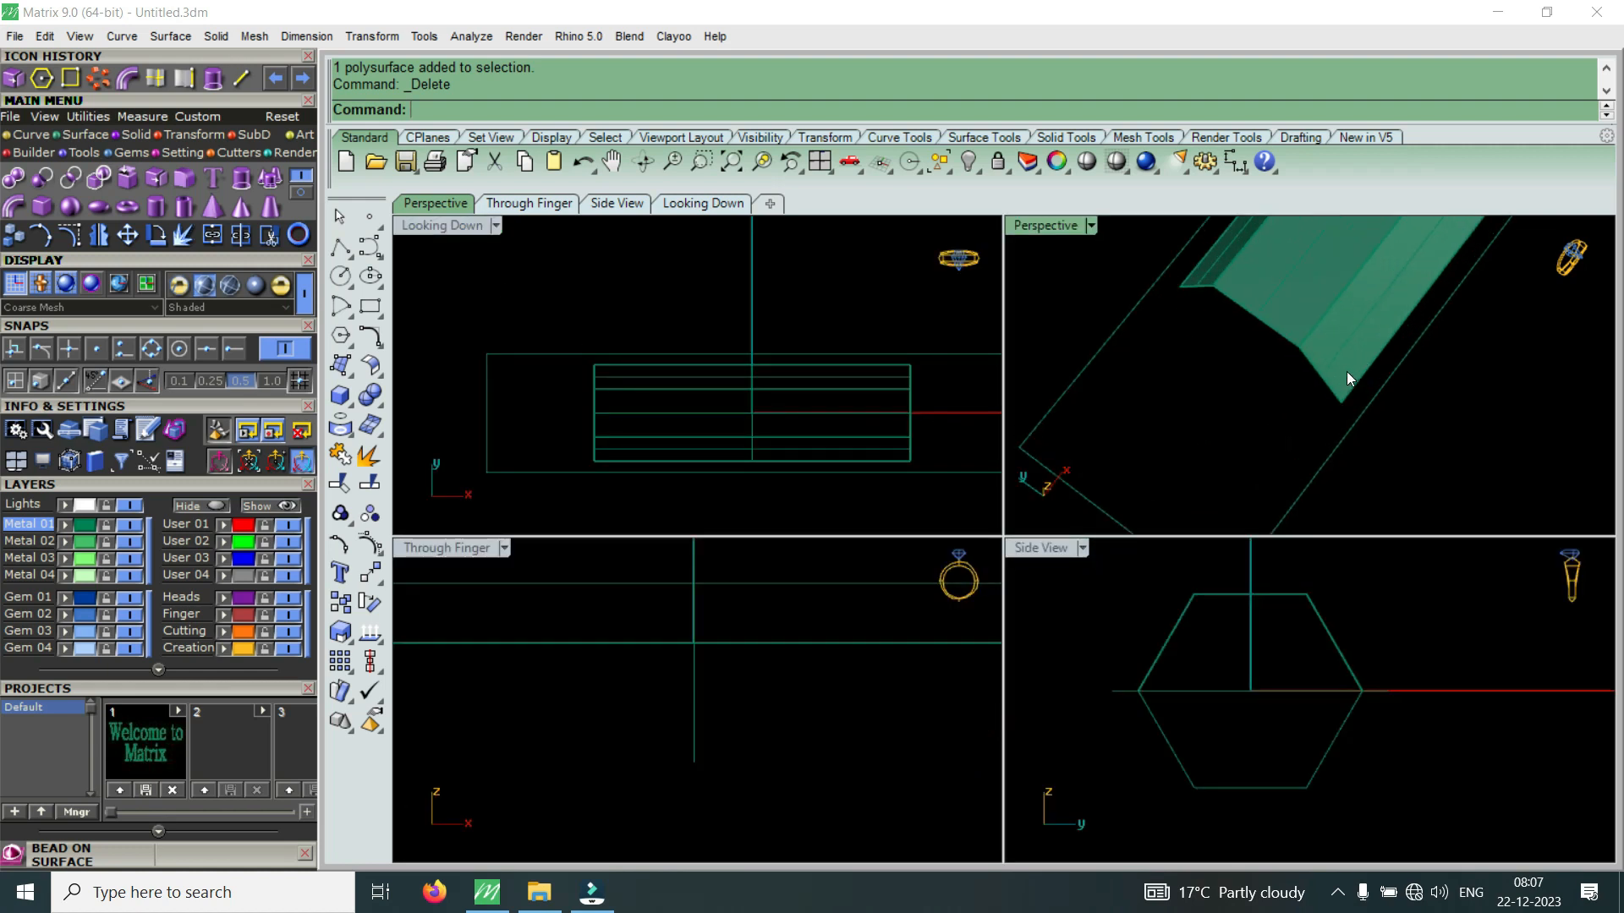
click(242, 78)
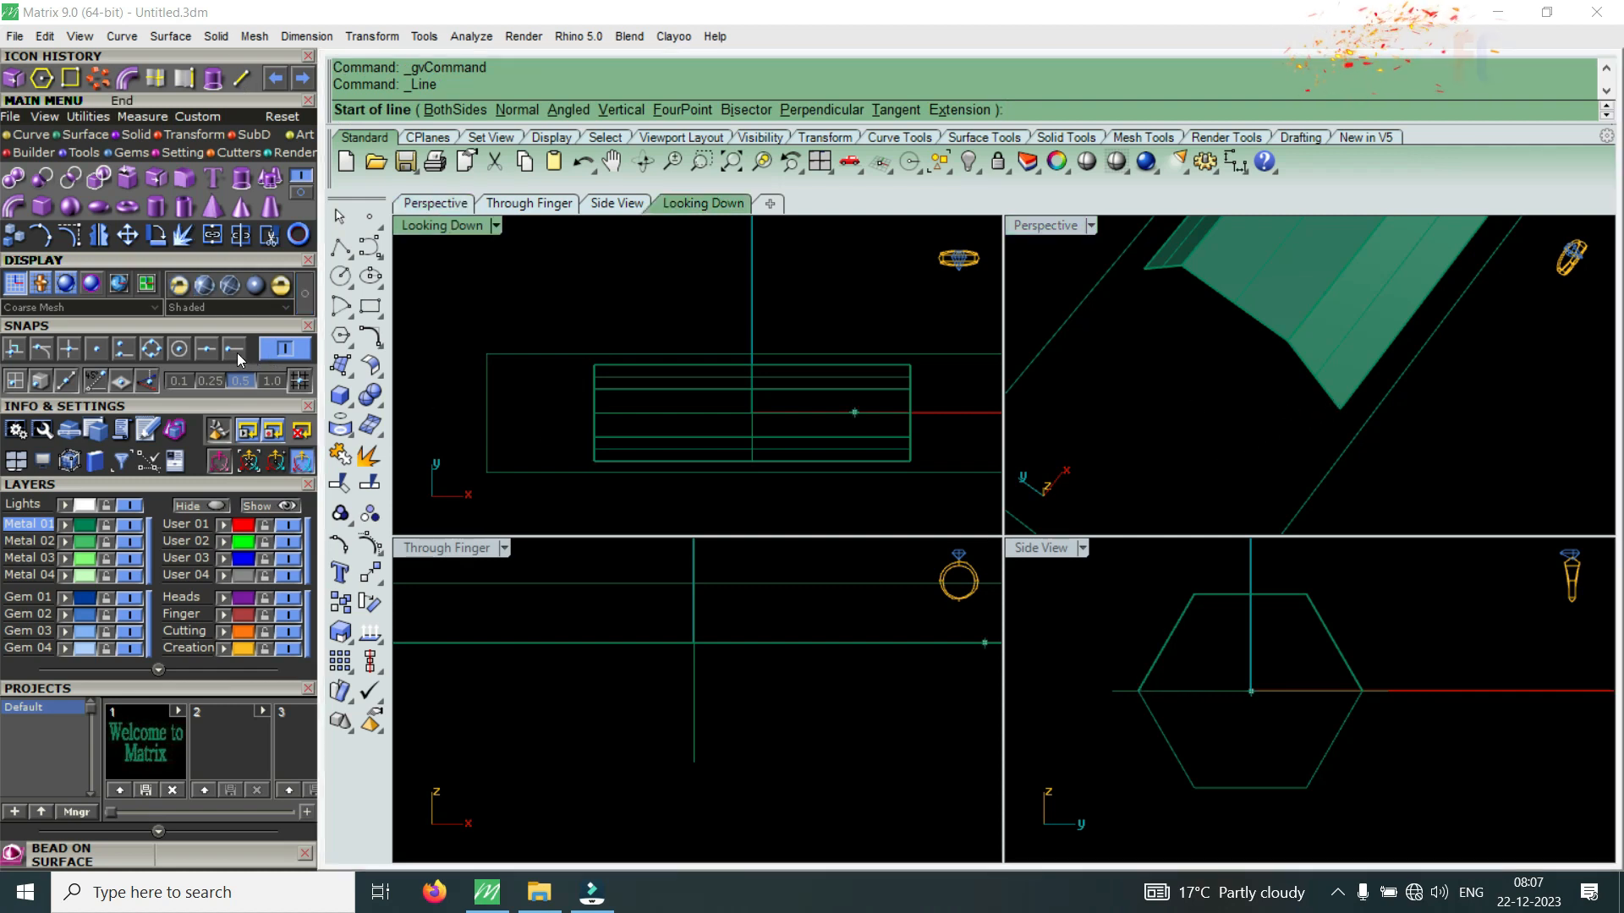
click(1334, 411)
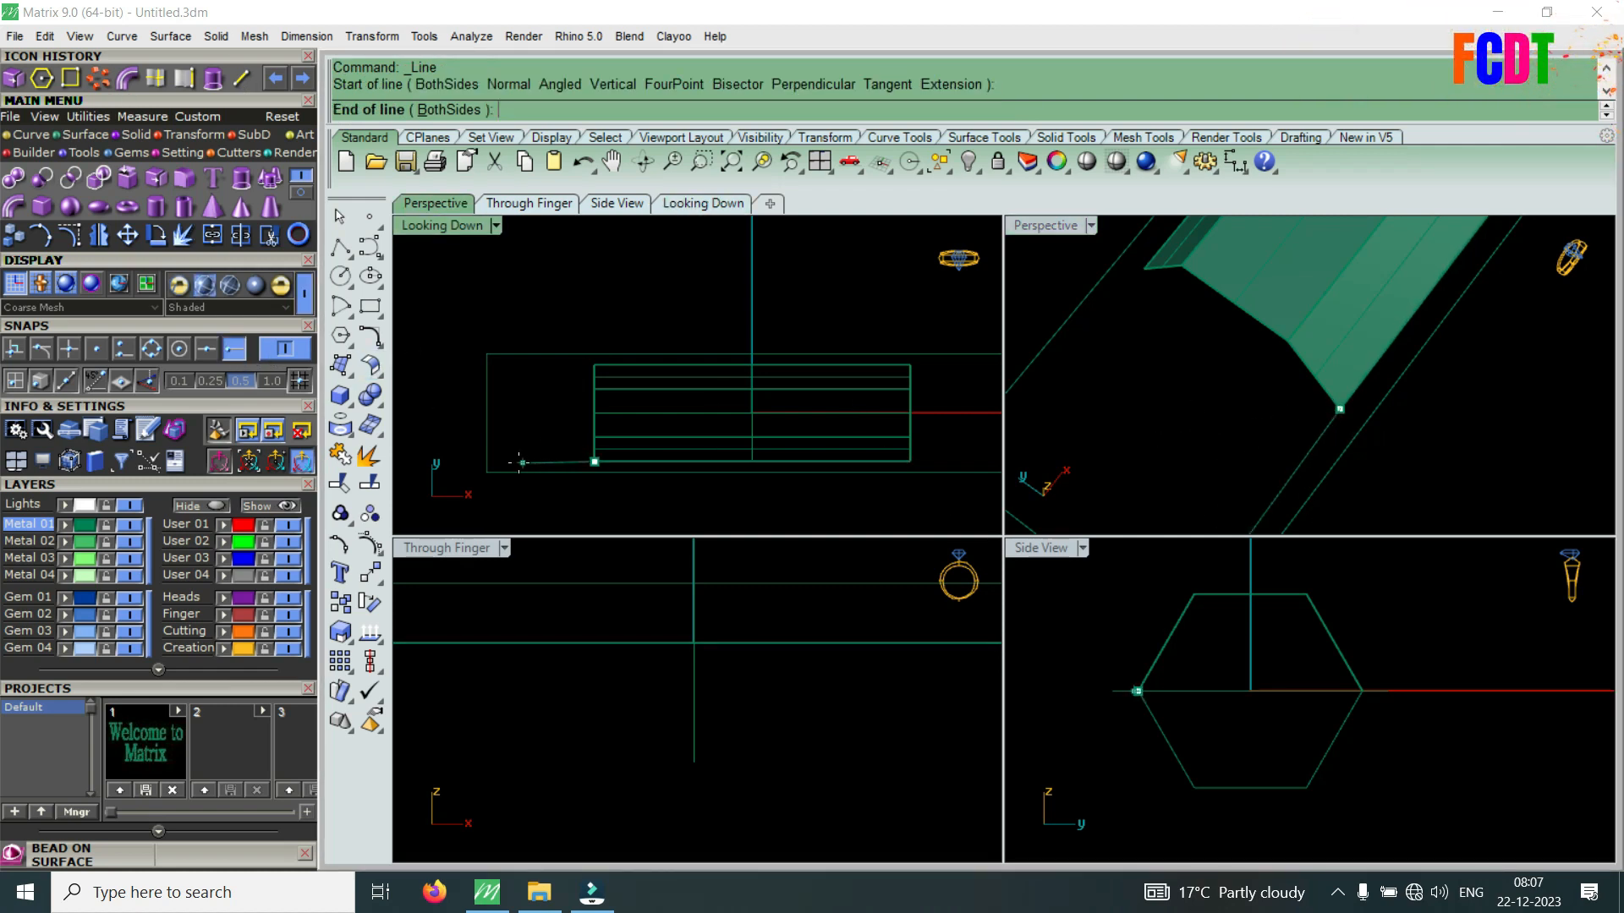
scroll(516, 429, up, 3)
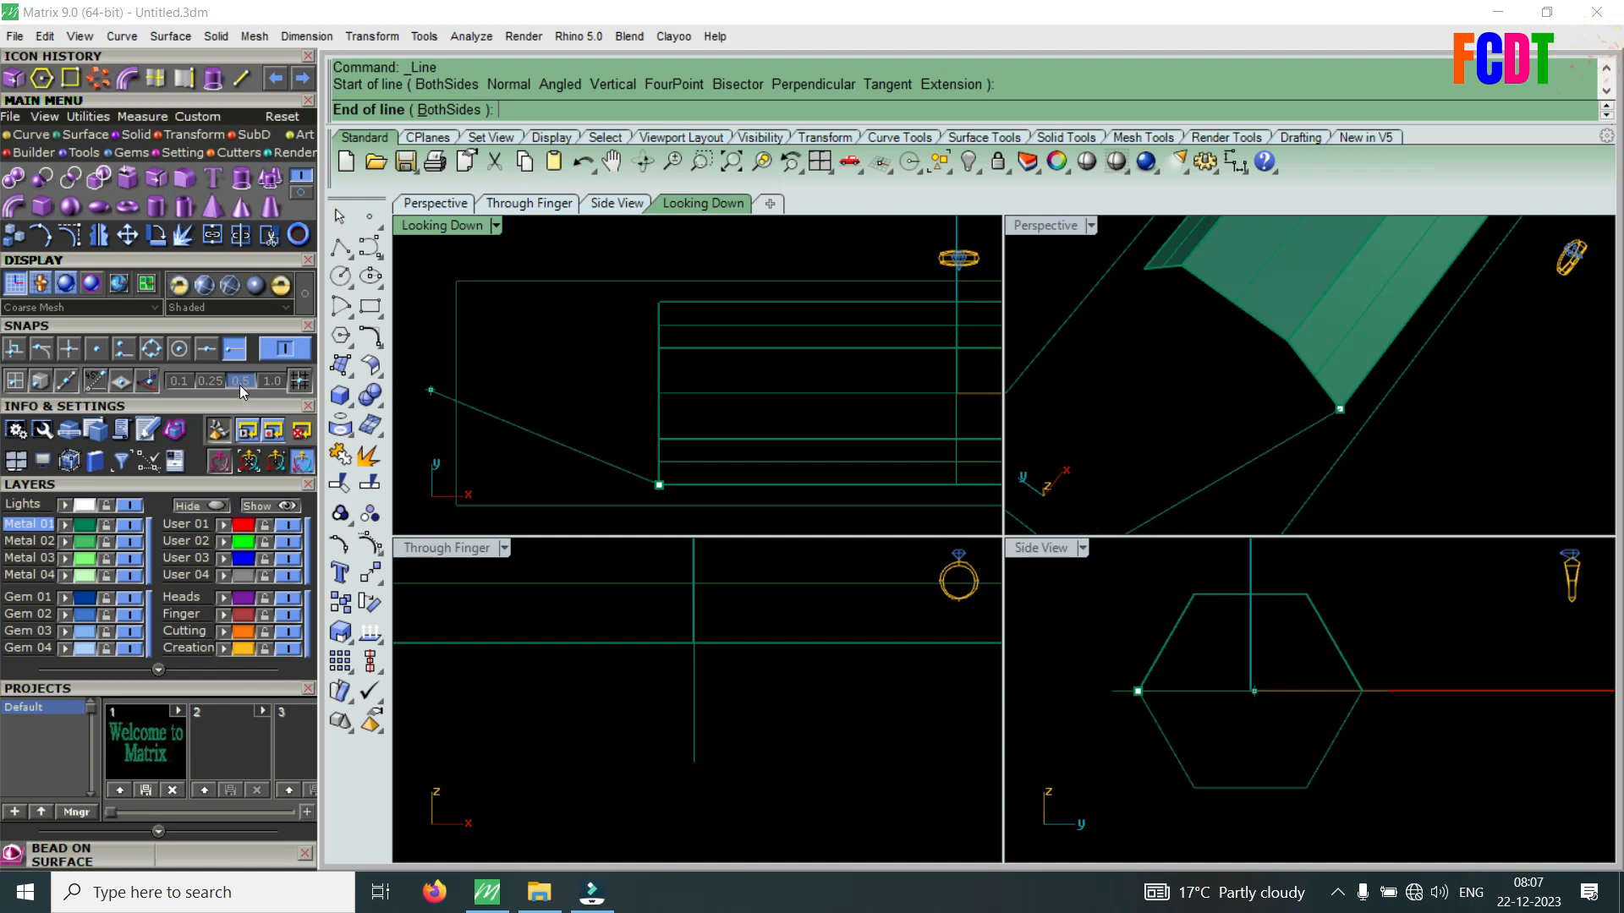
click(206, 348)
click(468, 383)
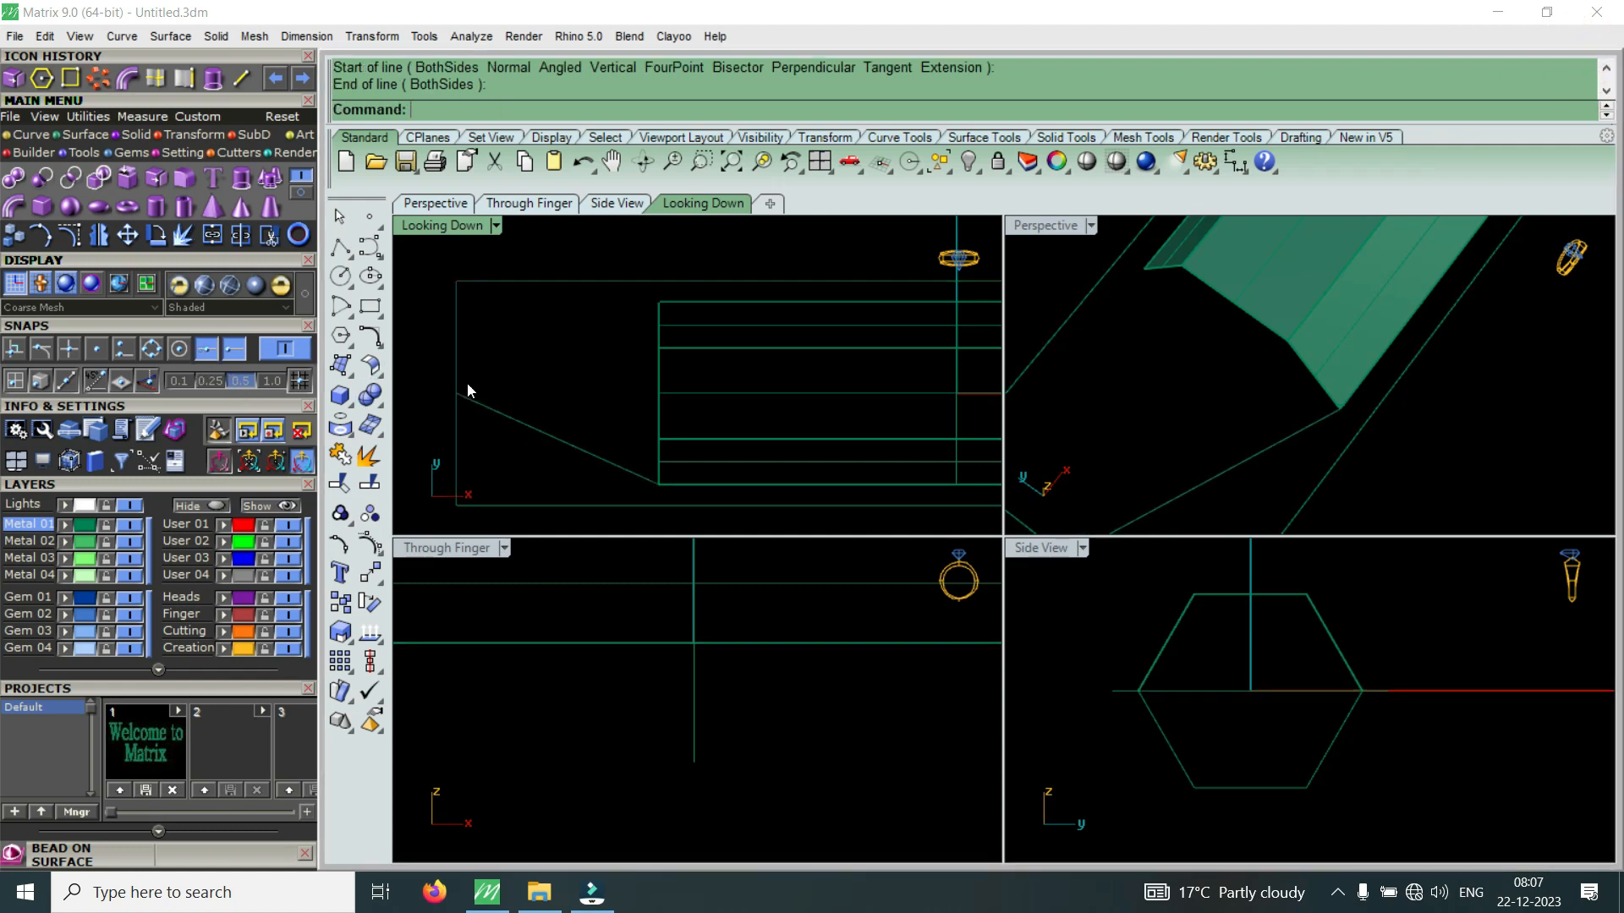
right_click(605, 378)
click(659, 302)
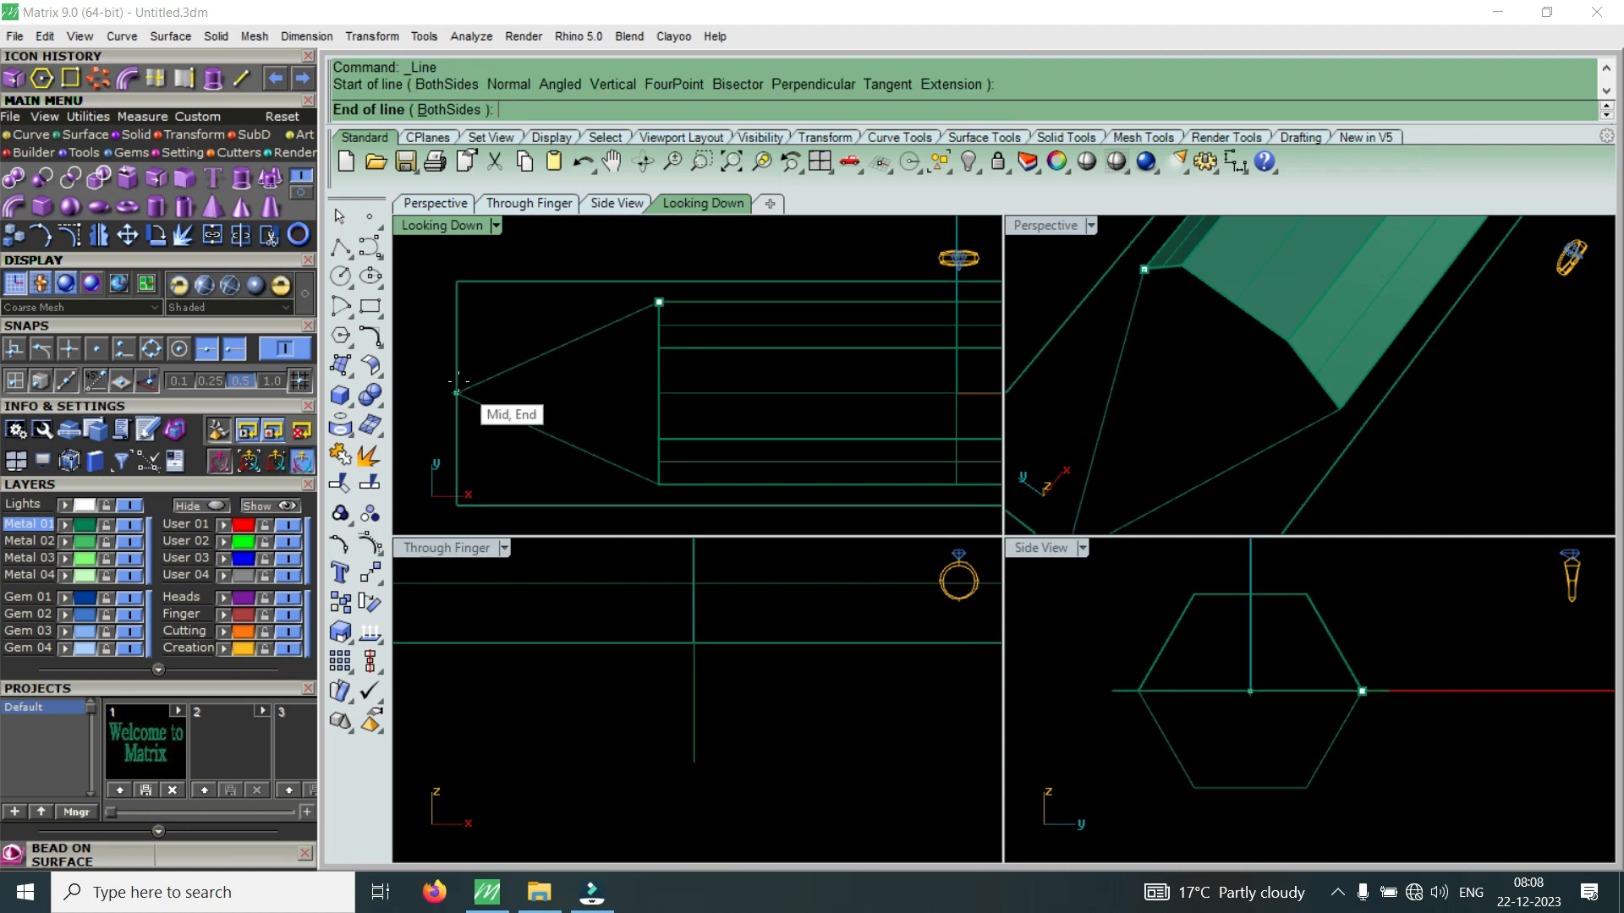
click(458, 381)
Show the control points of the two lines and move their shared tip along the X axis slightly toward the half tube
double_click(1043, 231)
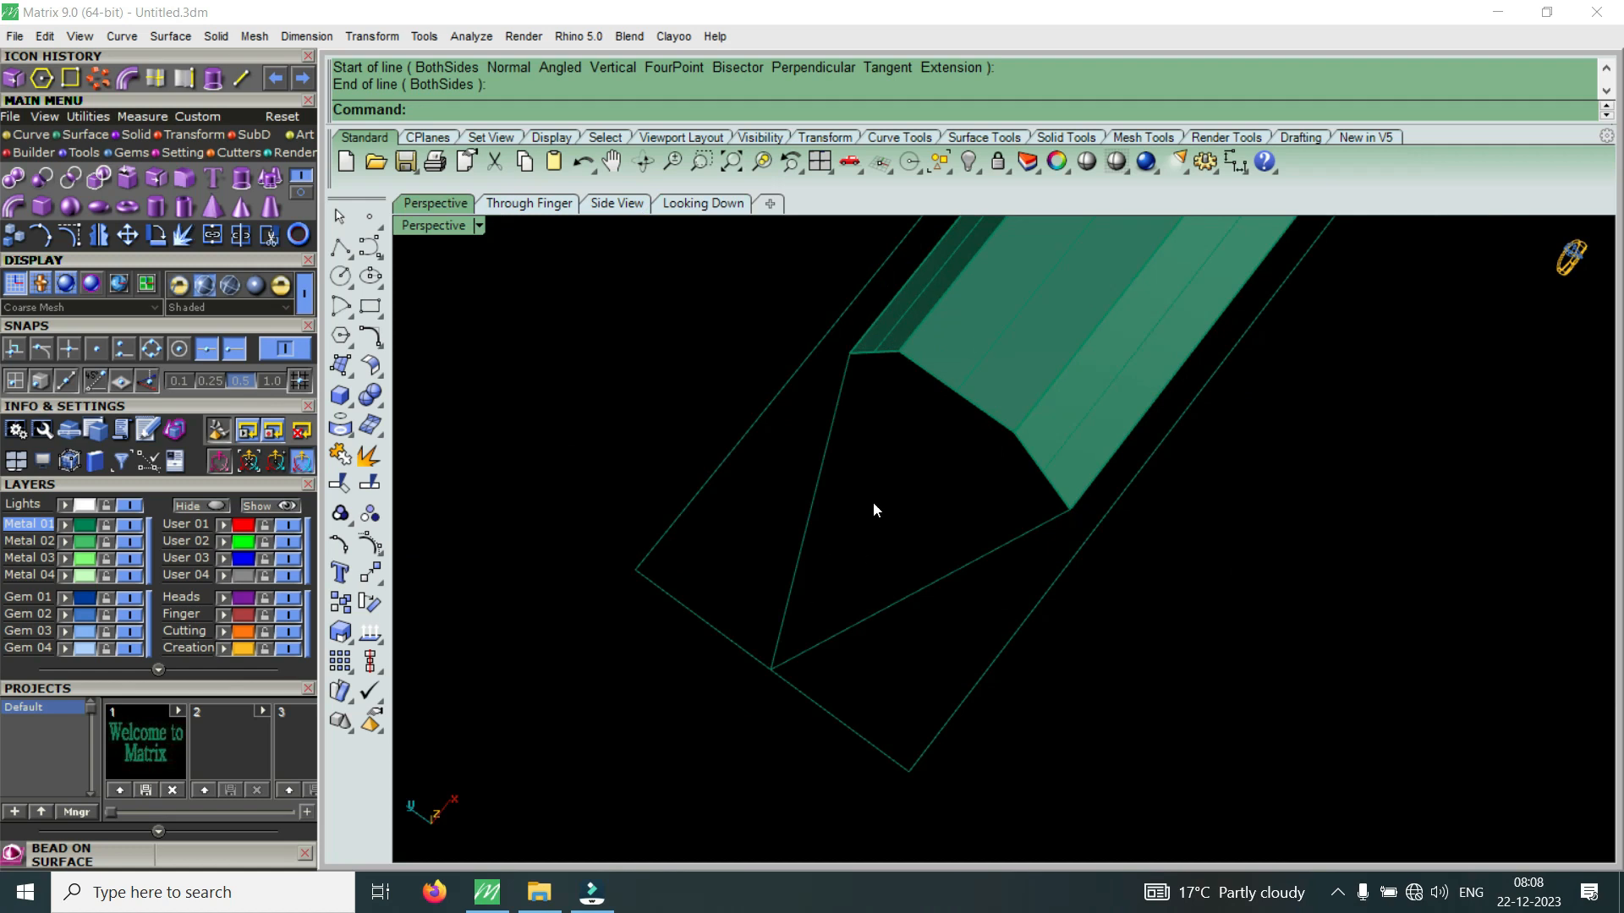
right_drag(901, 533, 1121, 433)
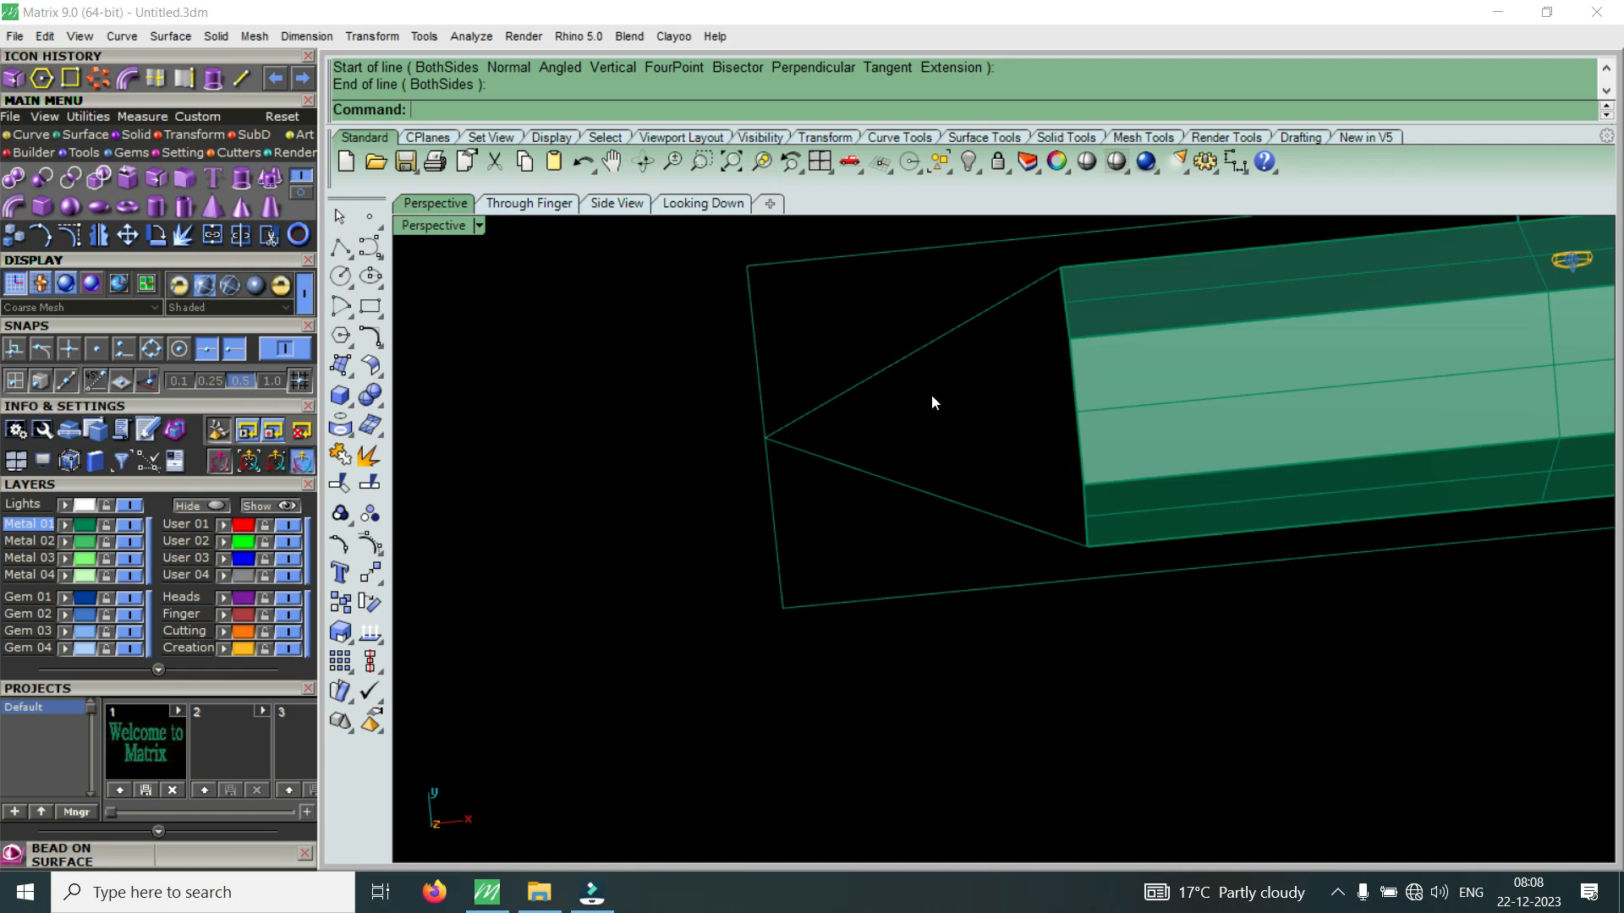
drag(869, 406, 849, 512)
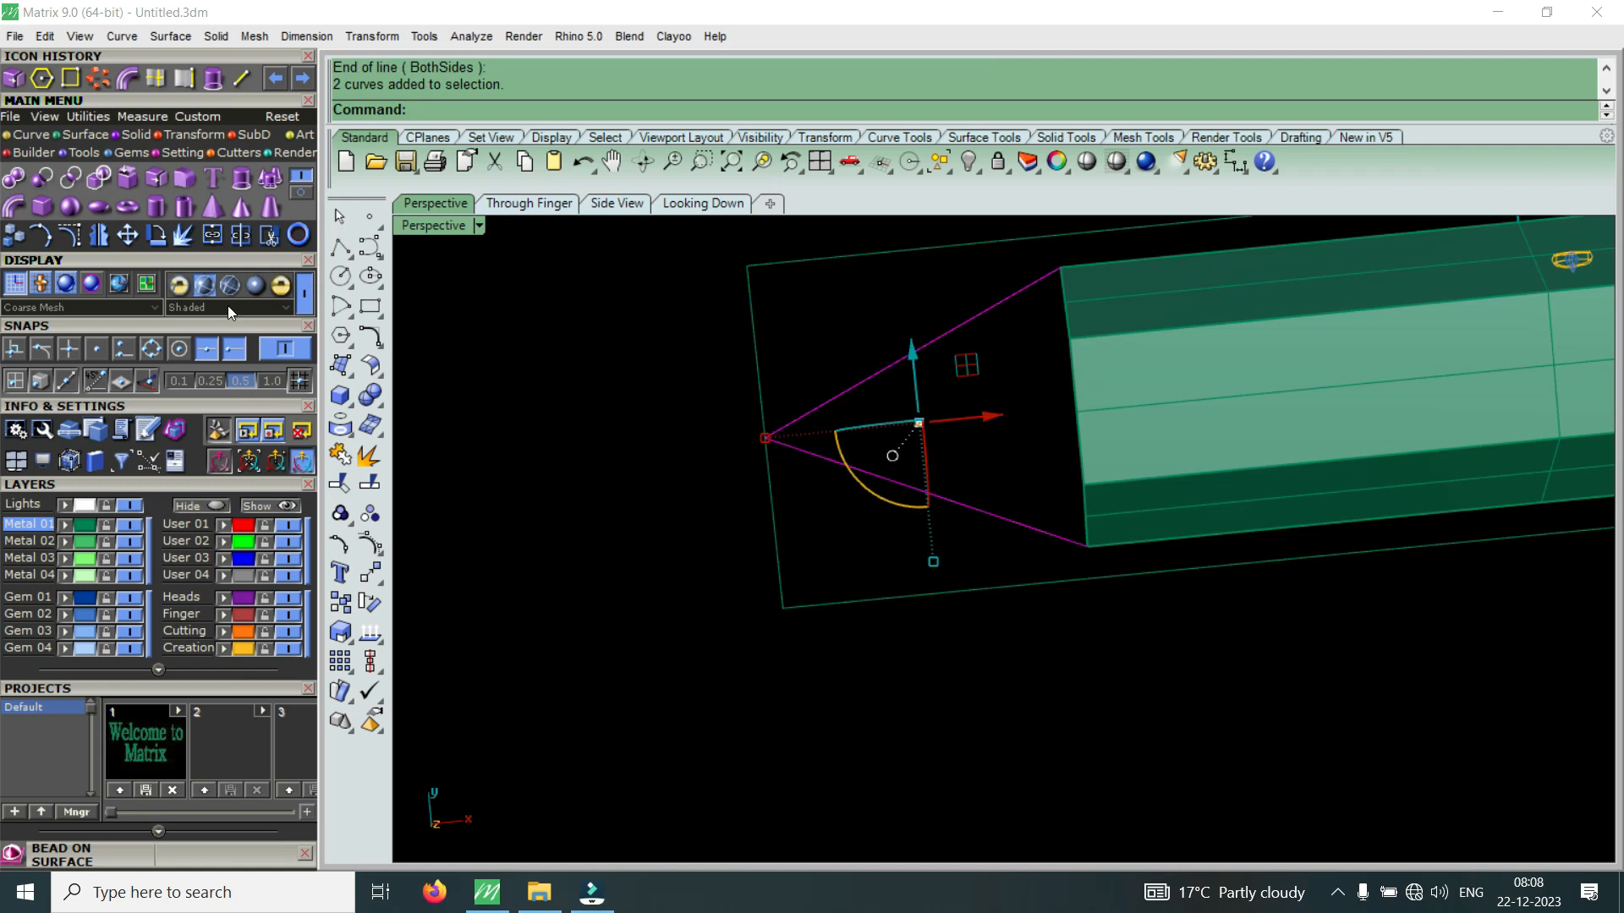
click(71, 235)
drag(696, 392, 837, 431)
scroll(802, 486, down, 4)
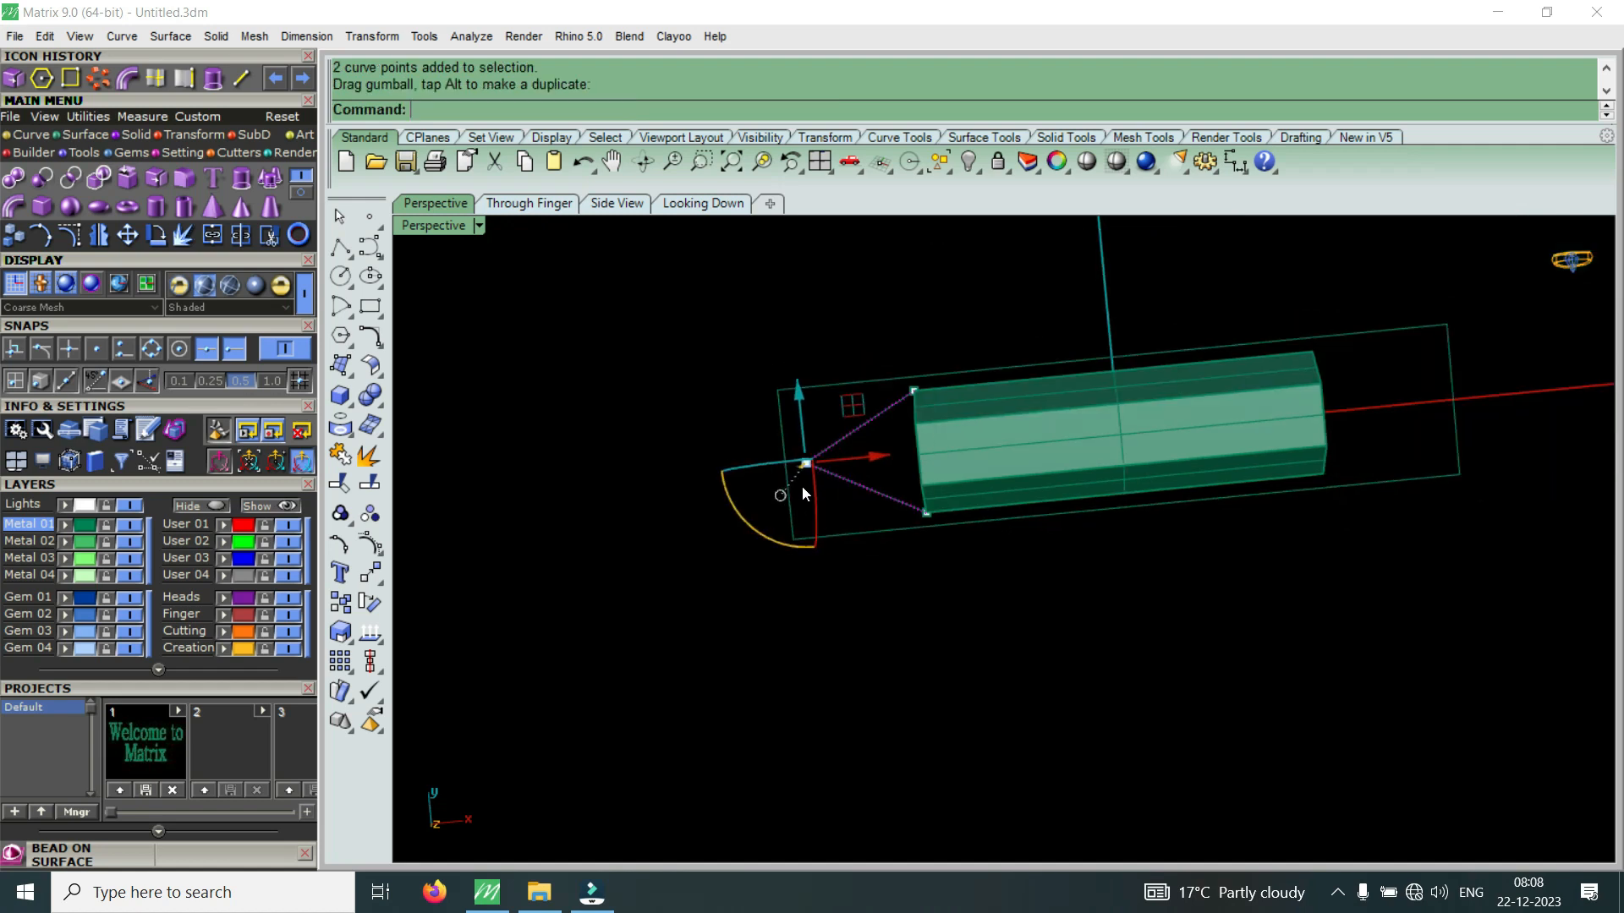
Draw two lines from the shared tip point to the two upper corners of the half tube's open end
scroll(888, 508, down, 14)
scroll(1437, 463, up, 9)
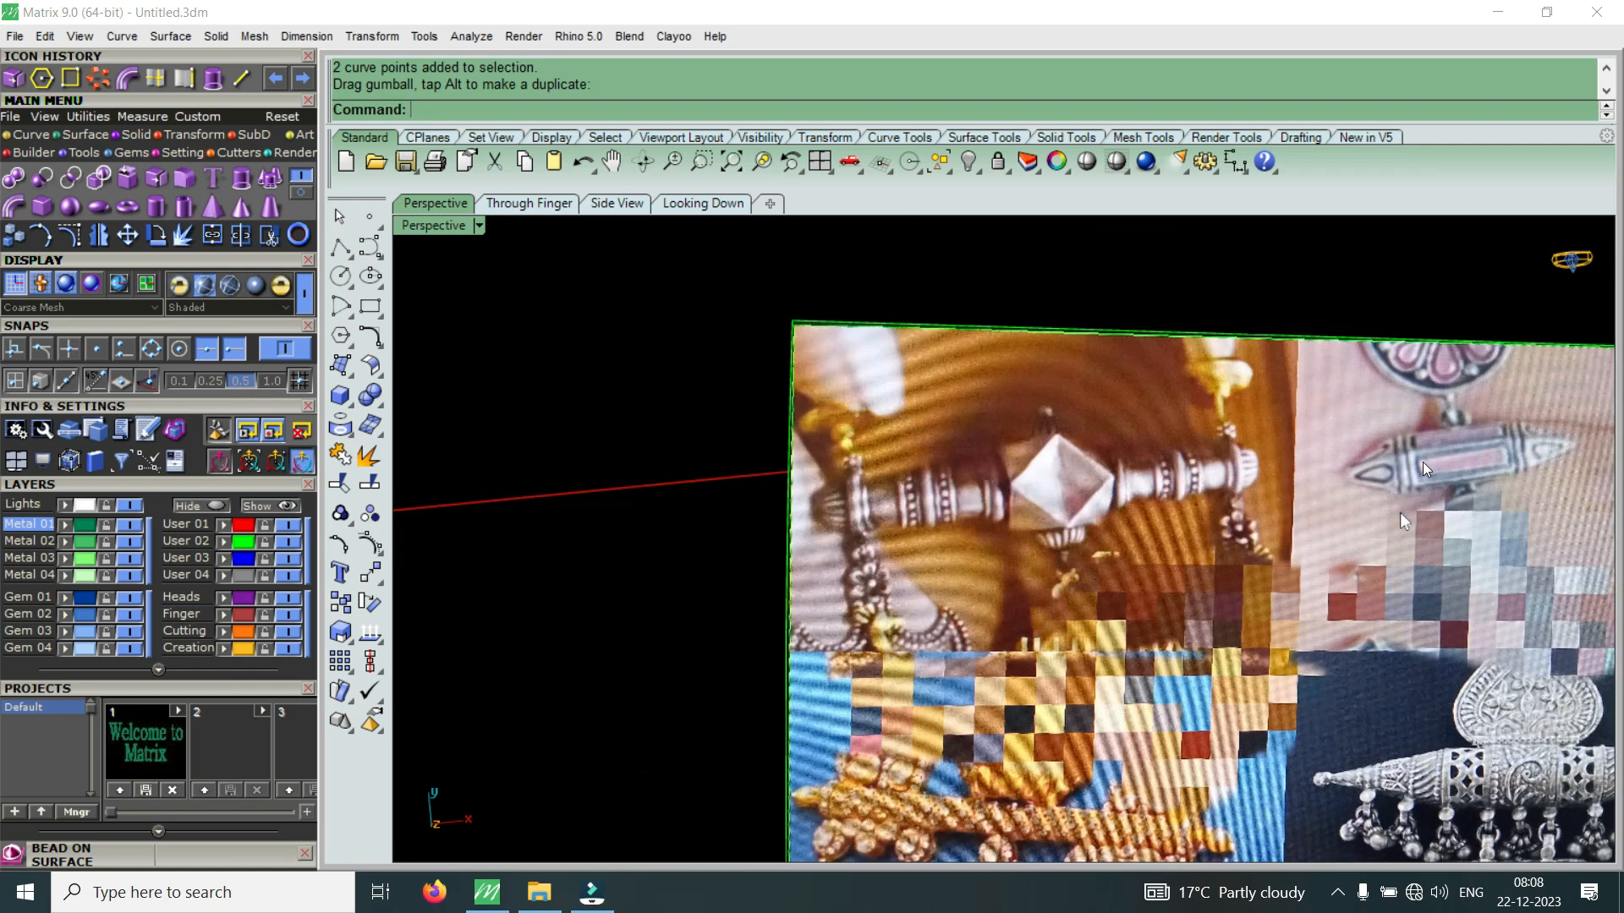
scroll(1391, 538, up, 2)
scroll(1390, 538, down, 10)
scroll(791, 538, up, 5)
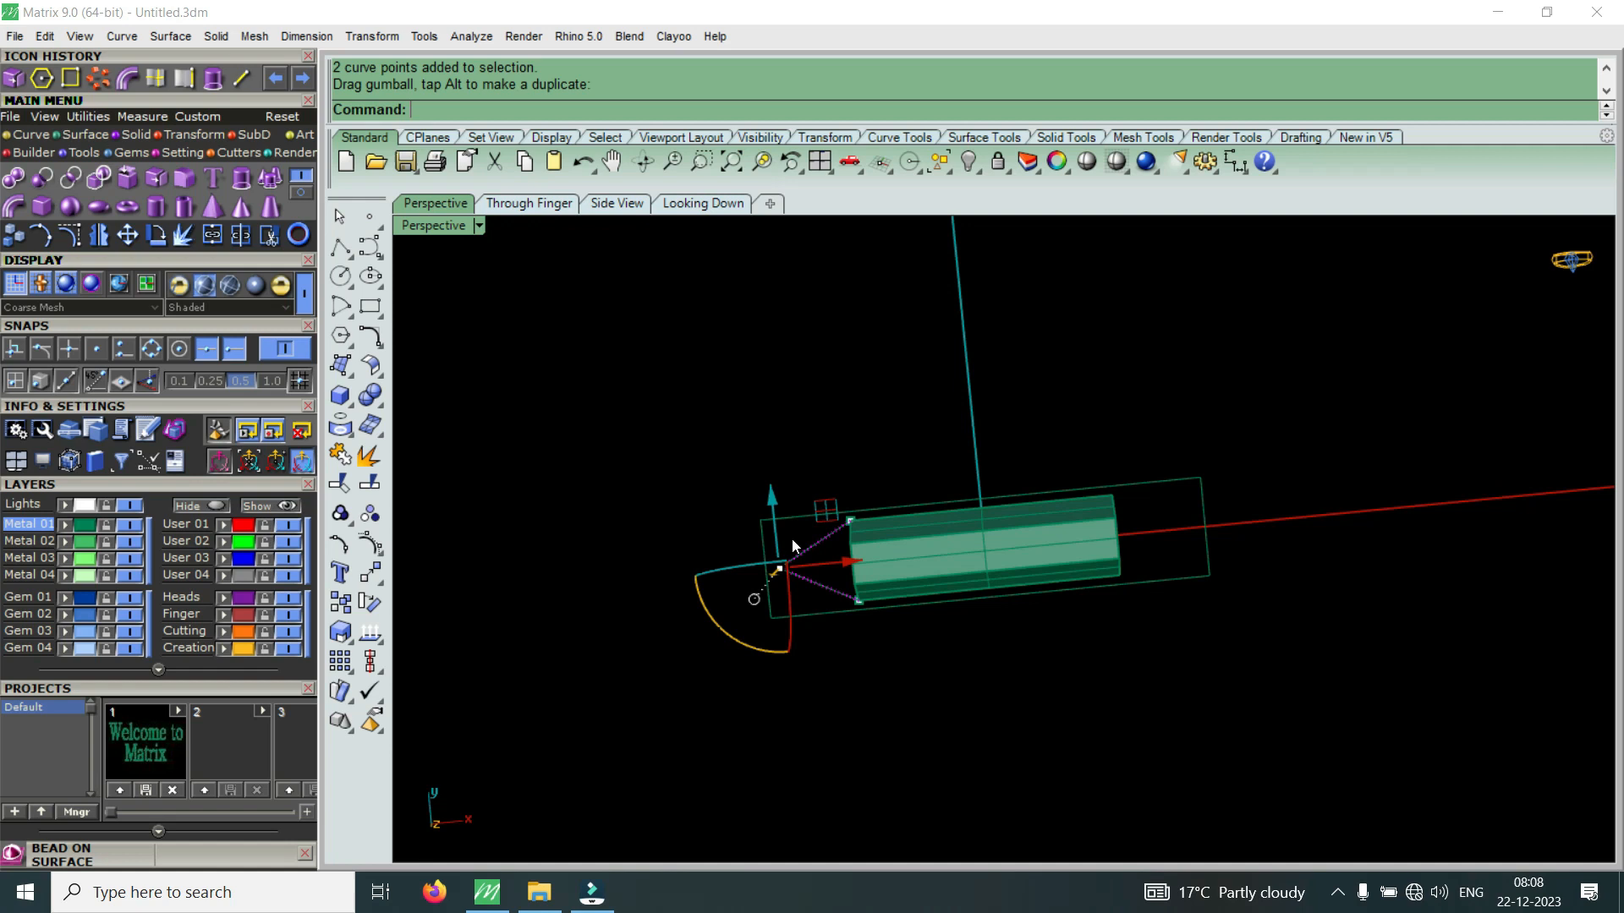
scroll(808, 554, up, 5)
click(841, 575)
right_drag(896, 608, 1025, 462)
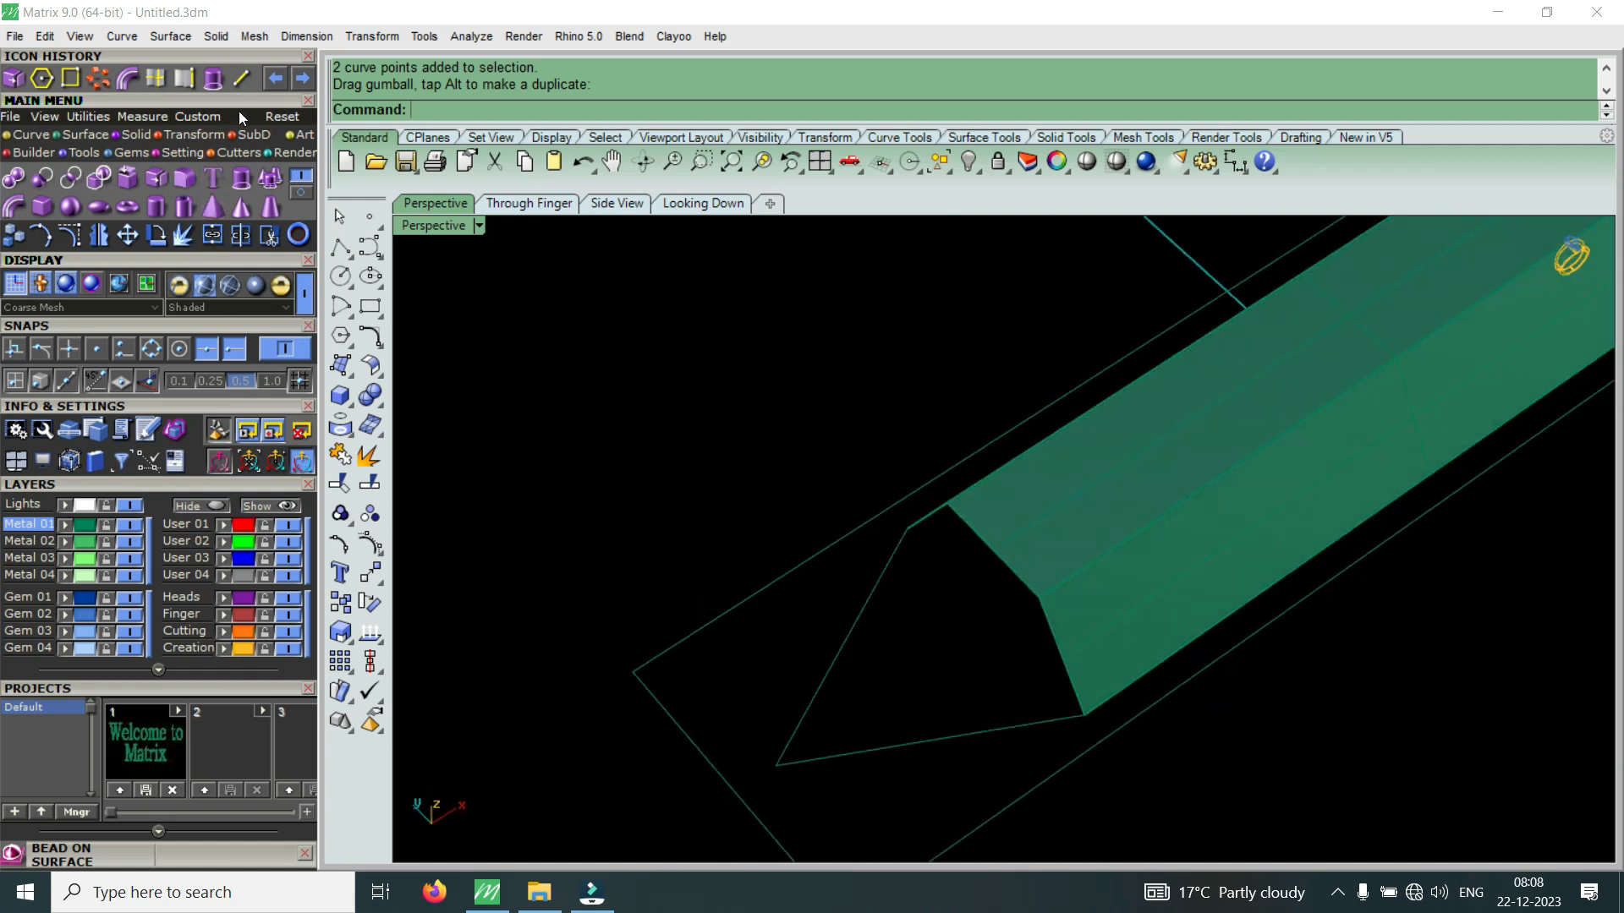
click(239, 79)
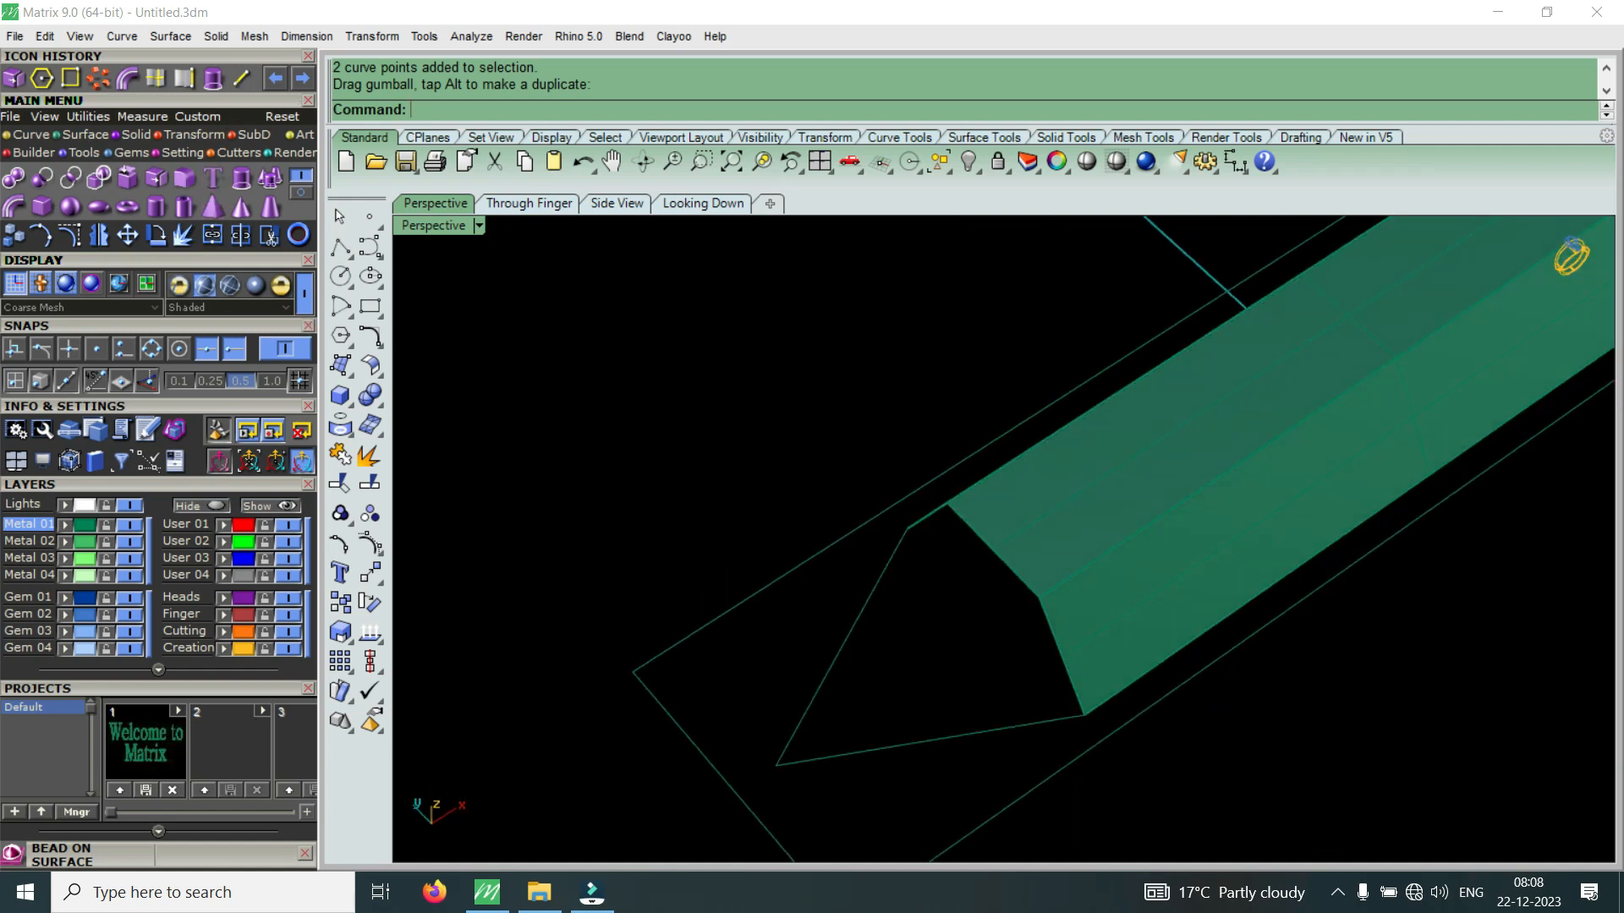
click(777, 764)
right_drag(899, 623, 1013, 605)
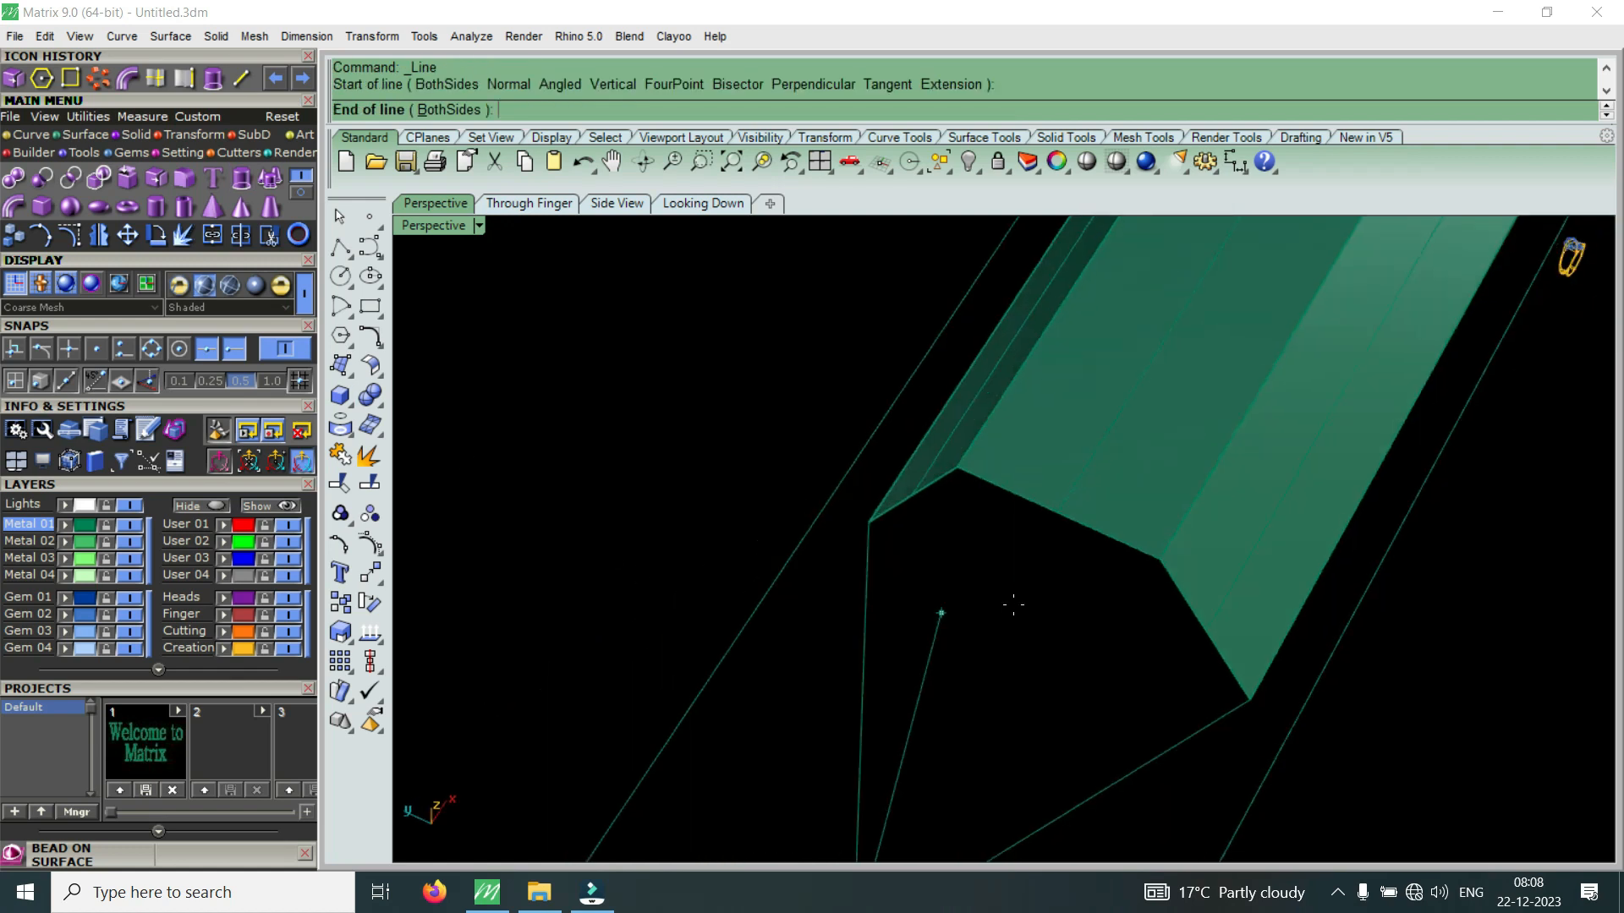
click(958, 468)
scroll(984, 512, down, 8)
scroll(961, 635, up, 6)
right_click(951, 659)
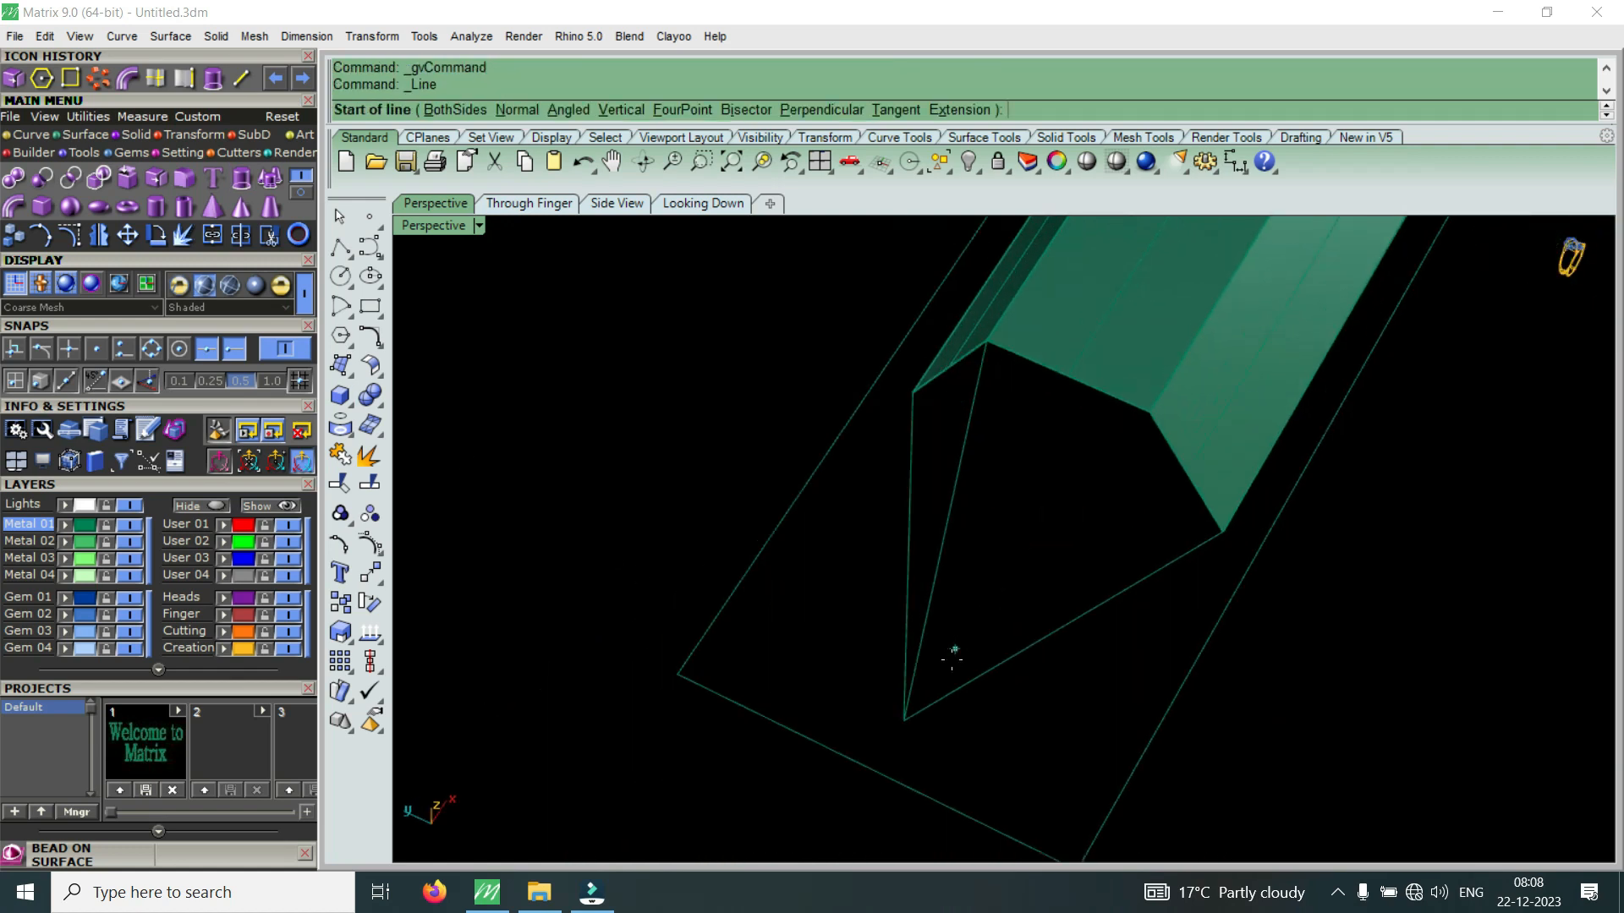
click(905, 719)
click(1148, 414)
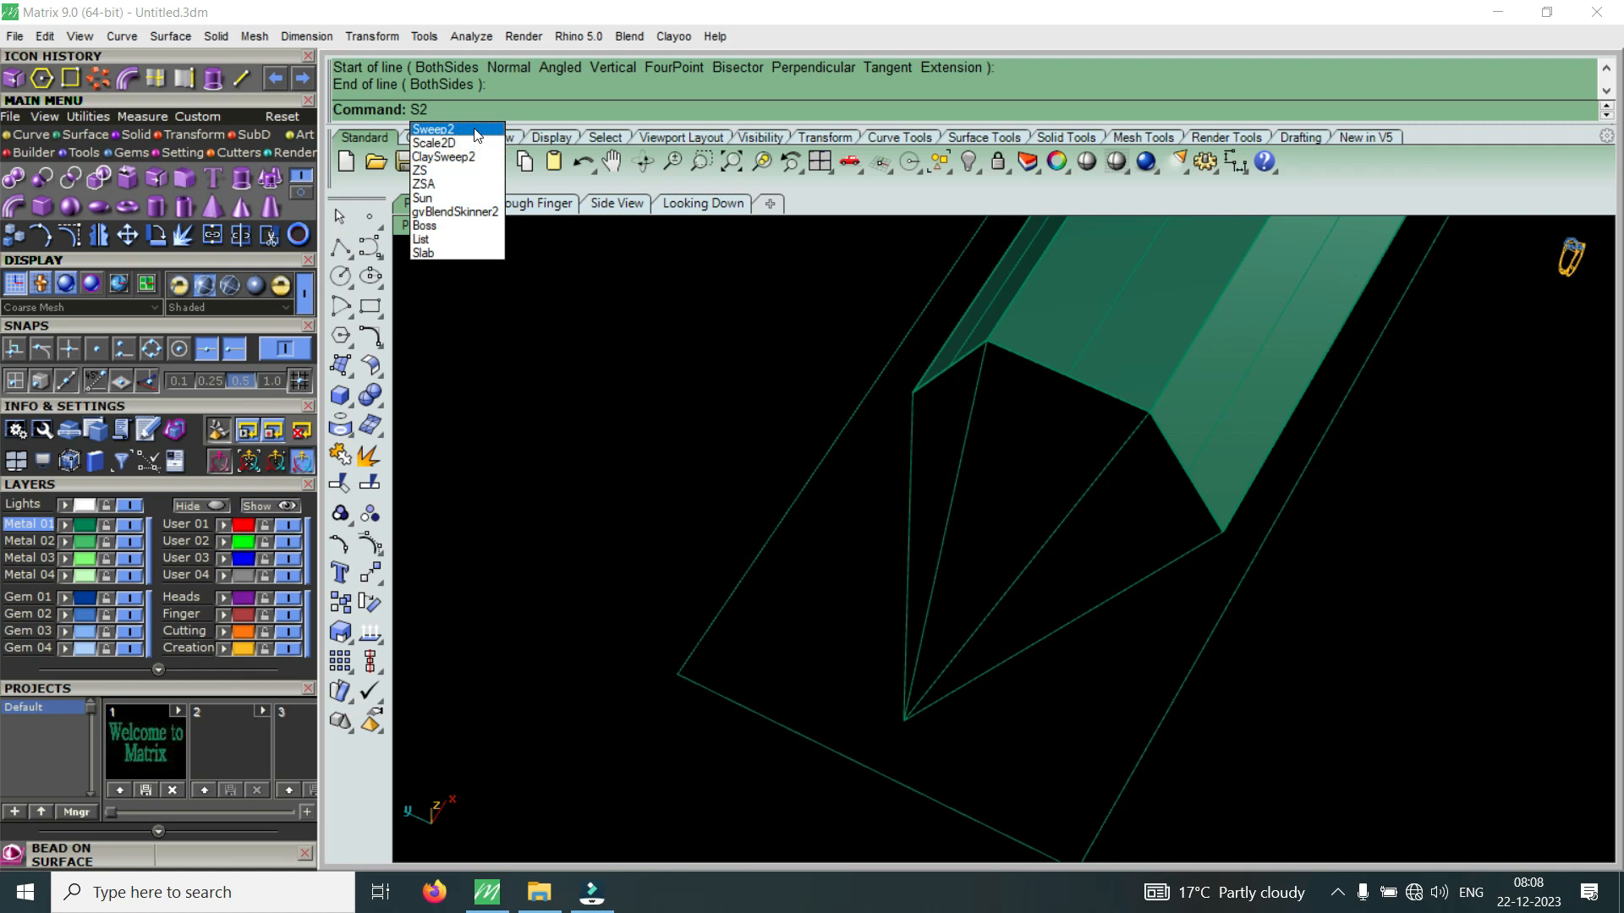
Create the first sloped side face of the point with Sweep2, using an outer and an upper line as rails and the tube's end edge as section
click(477, 132)
click(1069, 625)
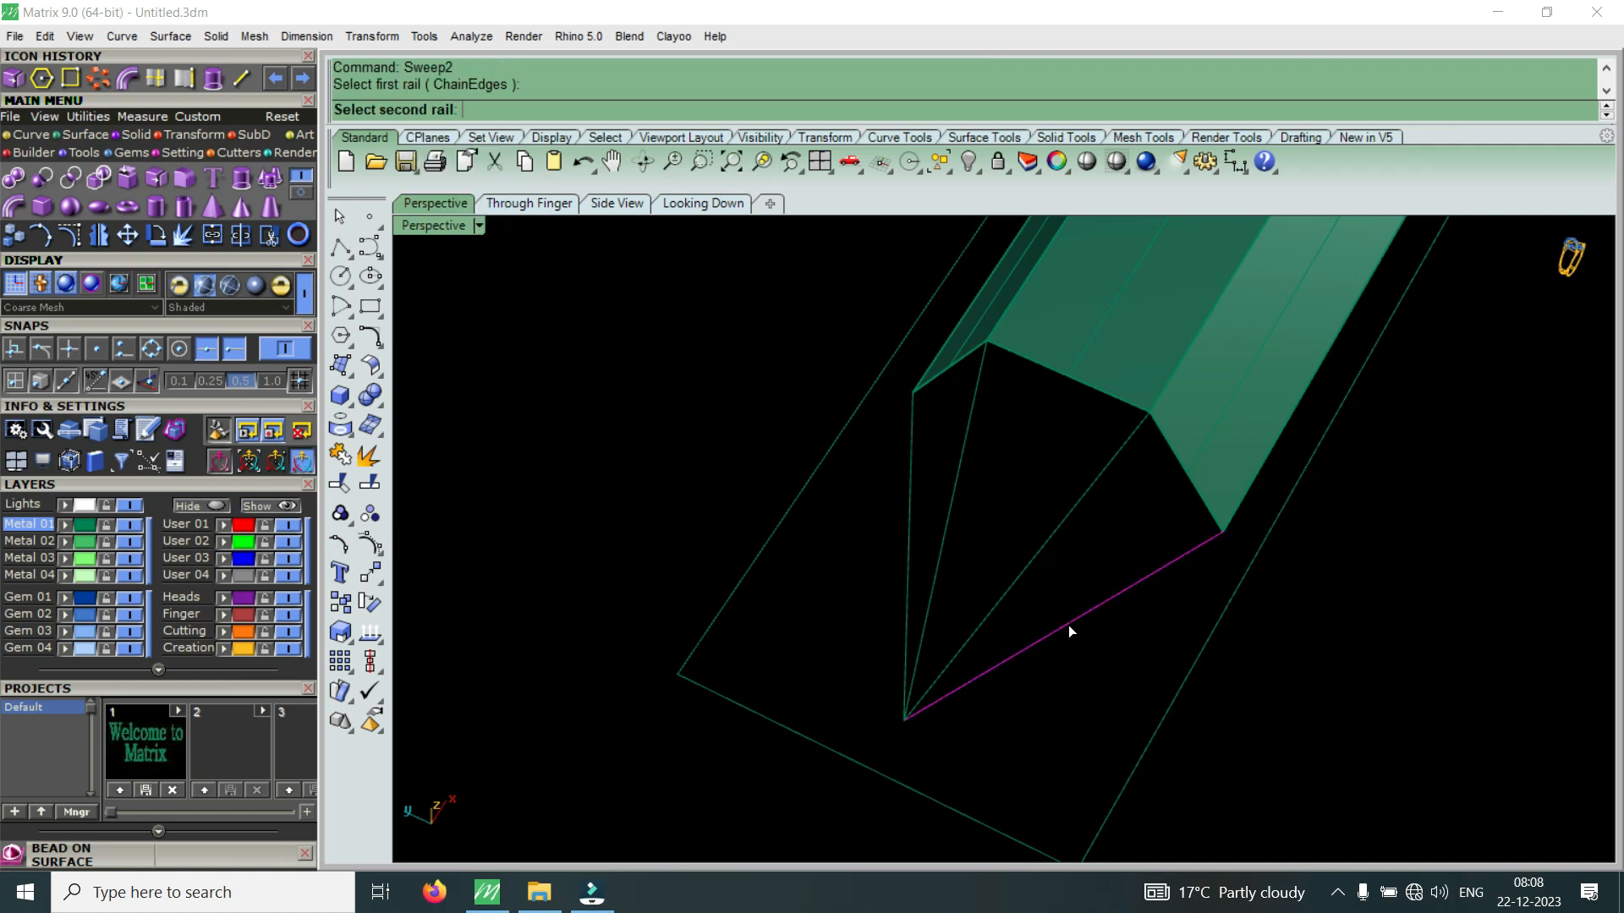
click(1056, 550)
click(1206, 505)
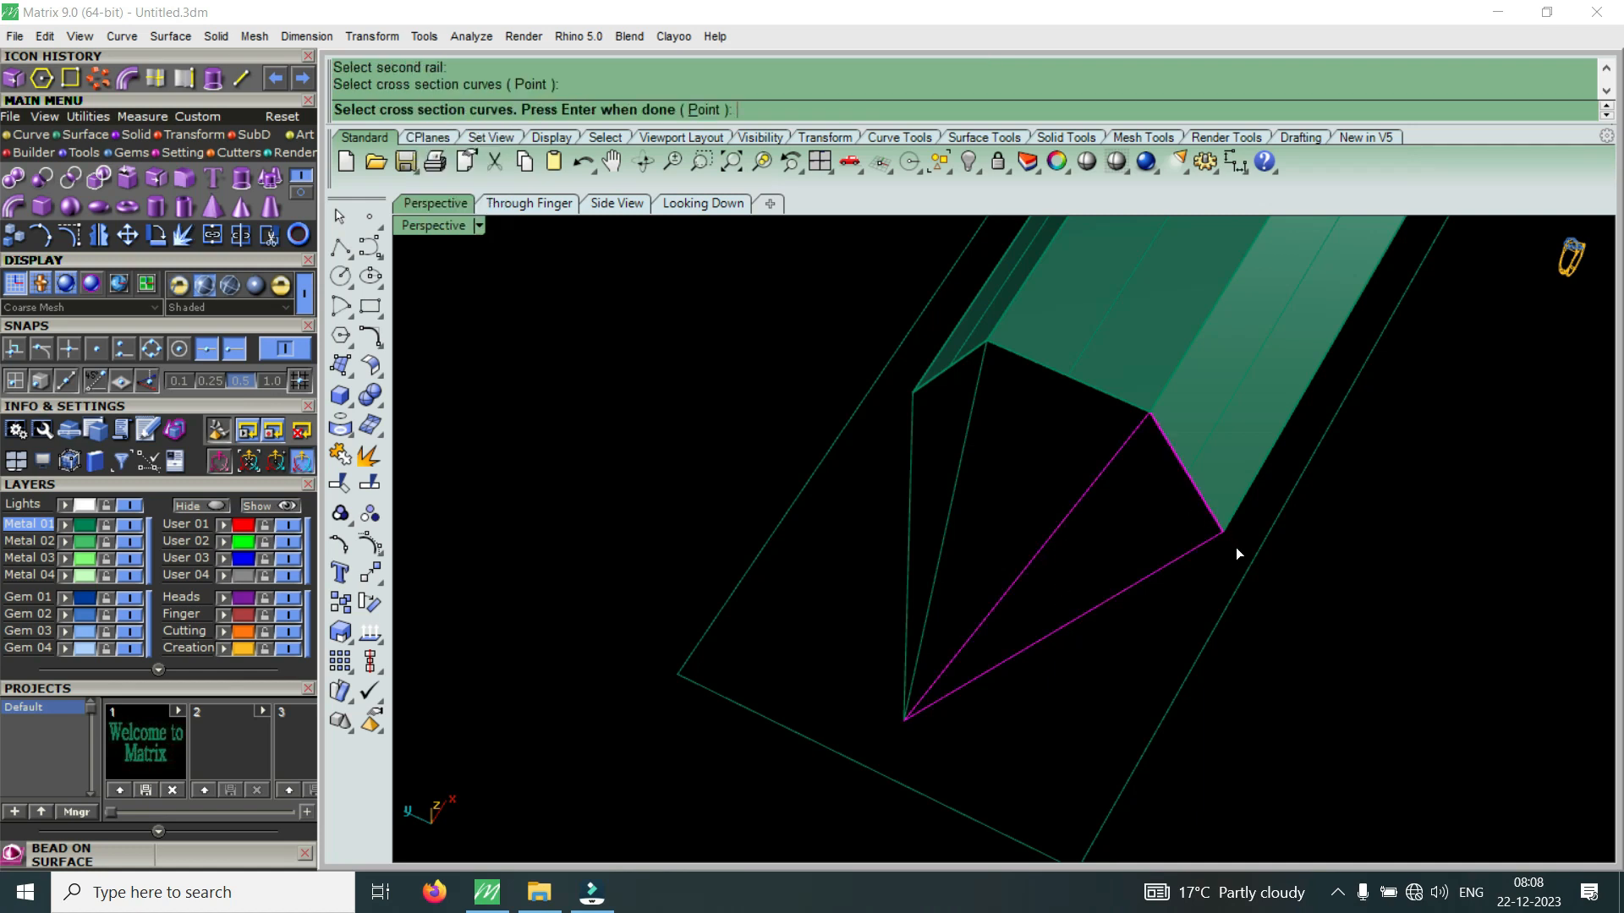
key(Return)
key(Return)
Create the point's middle face with Sweep2 between the two upper lines, using the top face's end edge as cross section
key(Return)
click(1077, 500)
click(1141, 575)
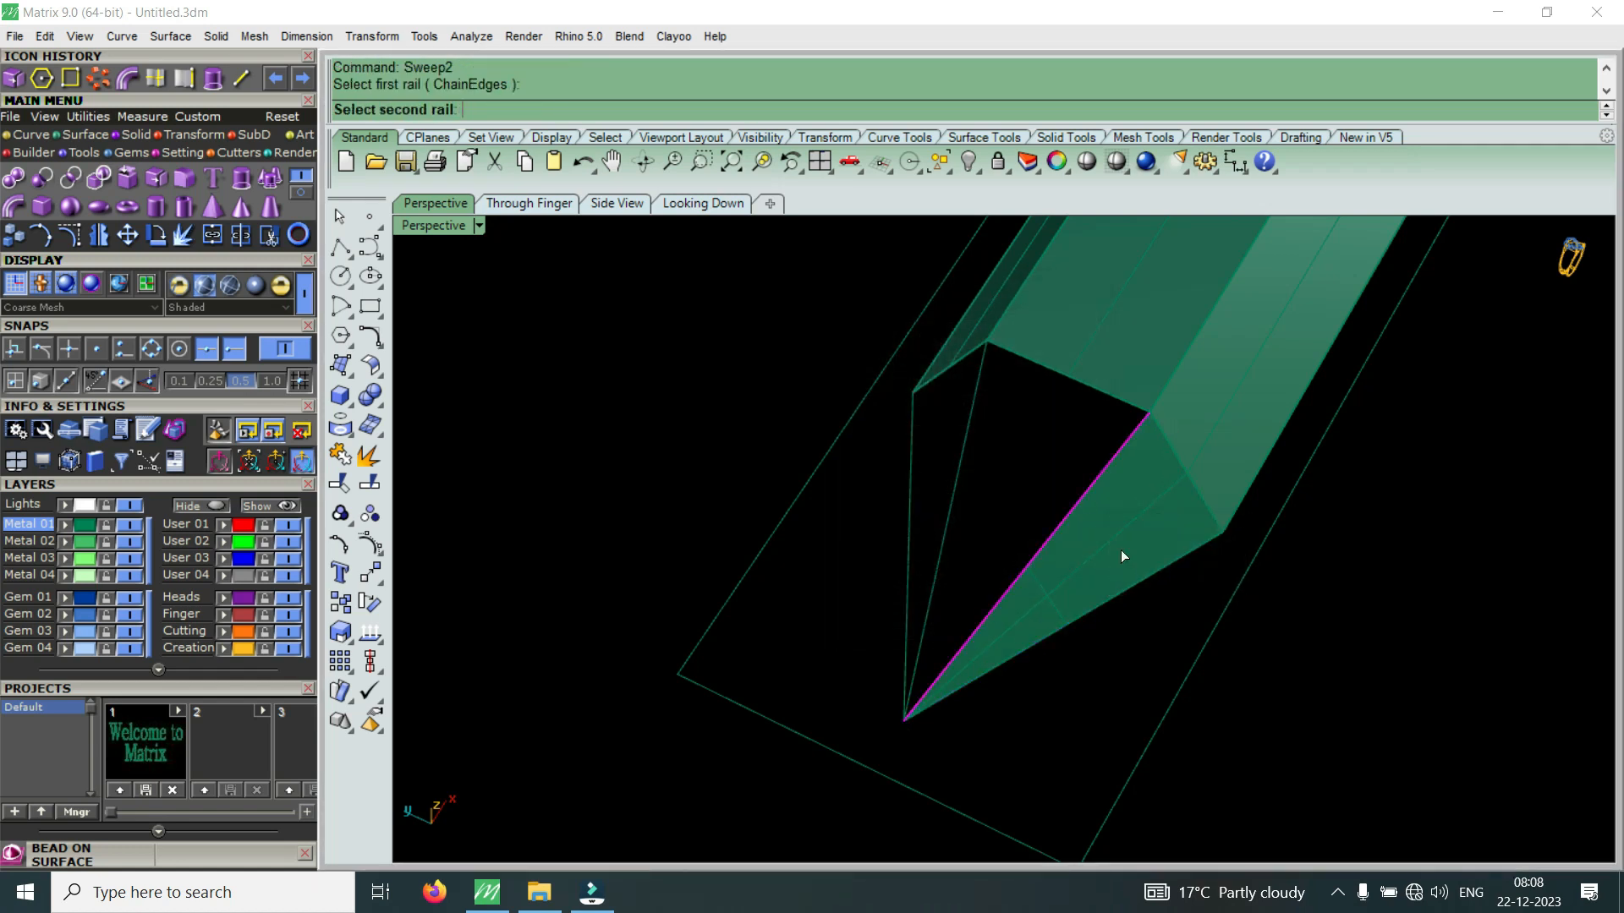
click(956, 472)
click(1062, 375)
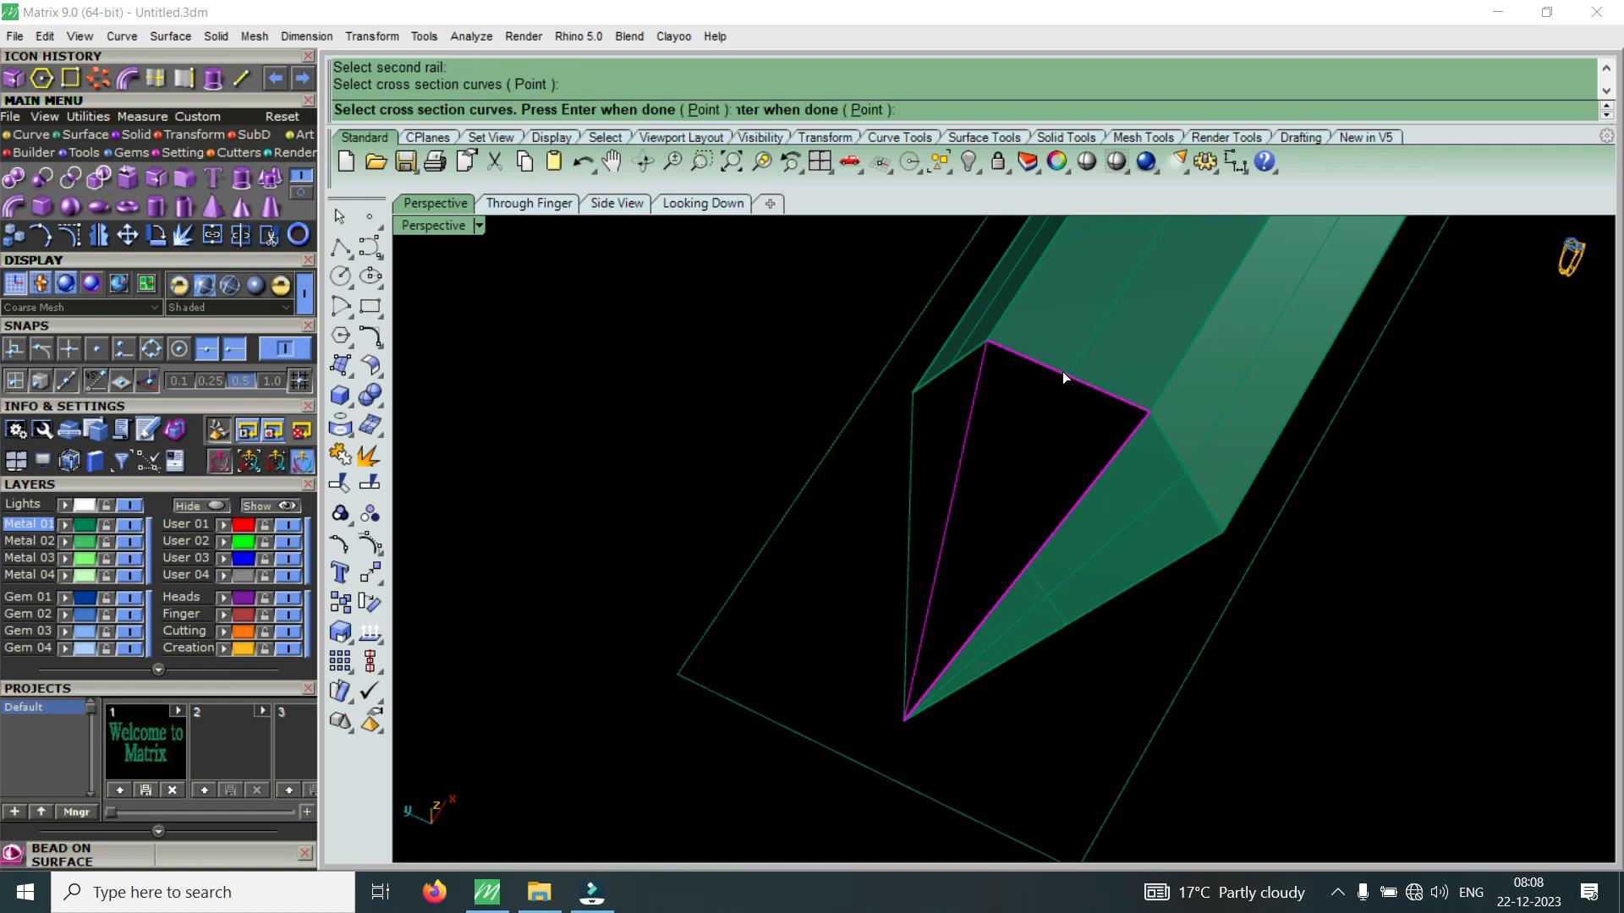
key(Return)
key(Return)
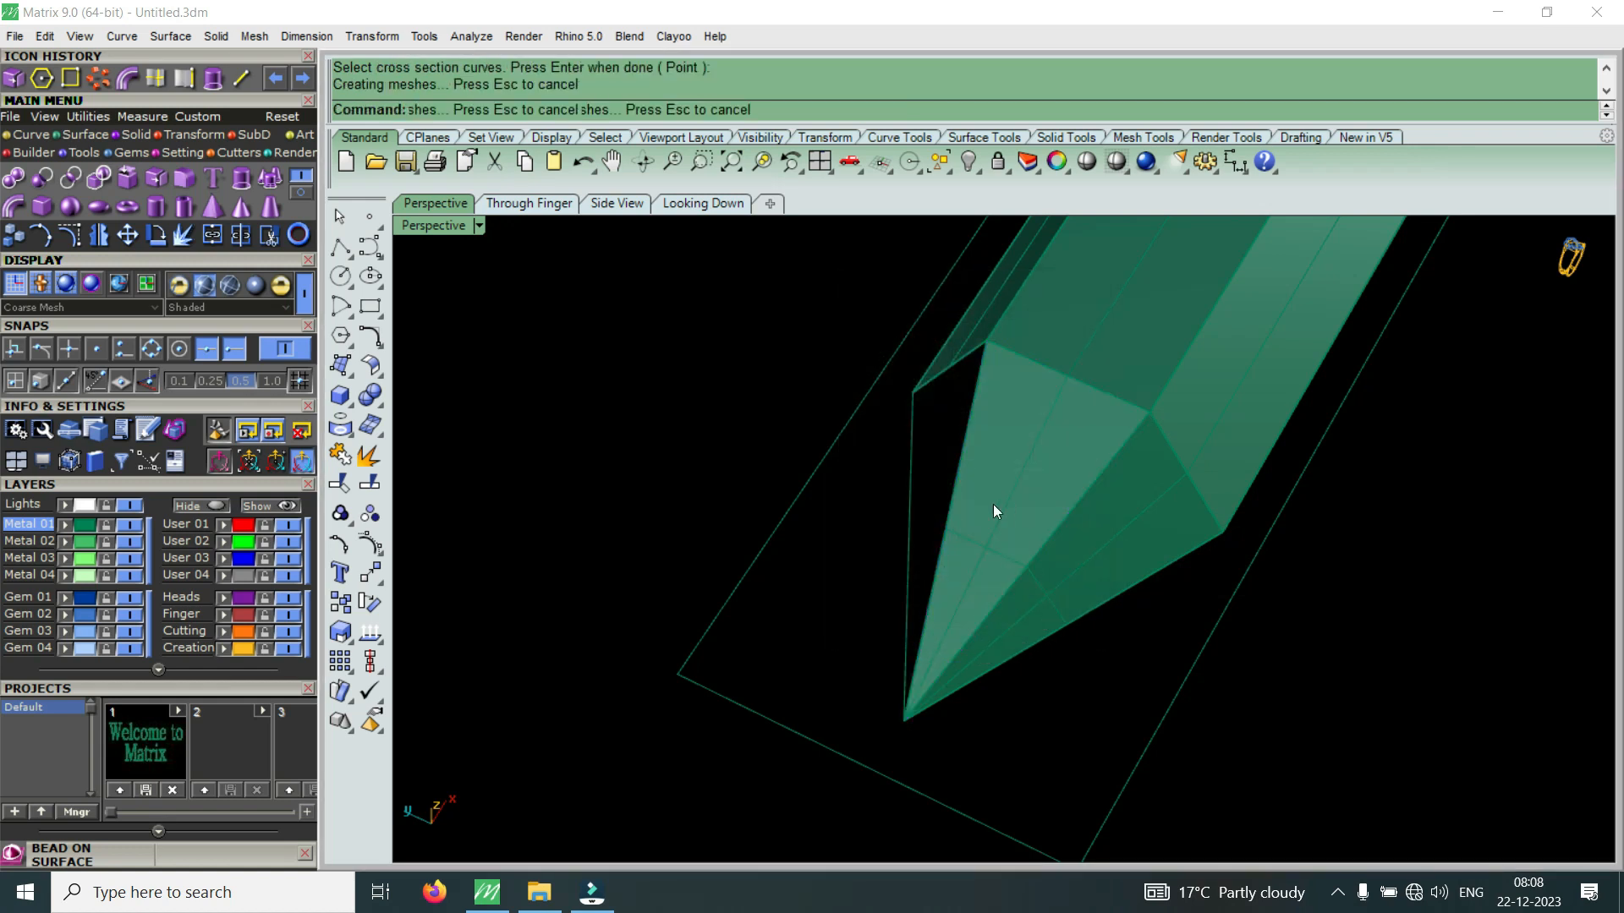
Close the point's remaining side with Sweep2, using the other outer line and the adjacent surface edge as rails
scroll(896, 523, up, 3)
key(Return)
click(917, 529)
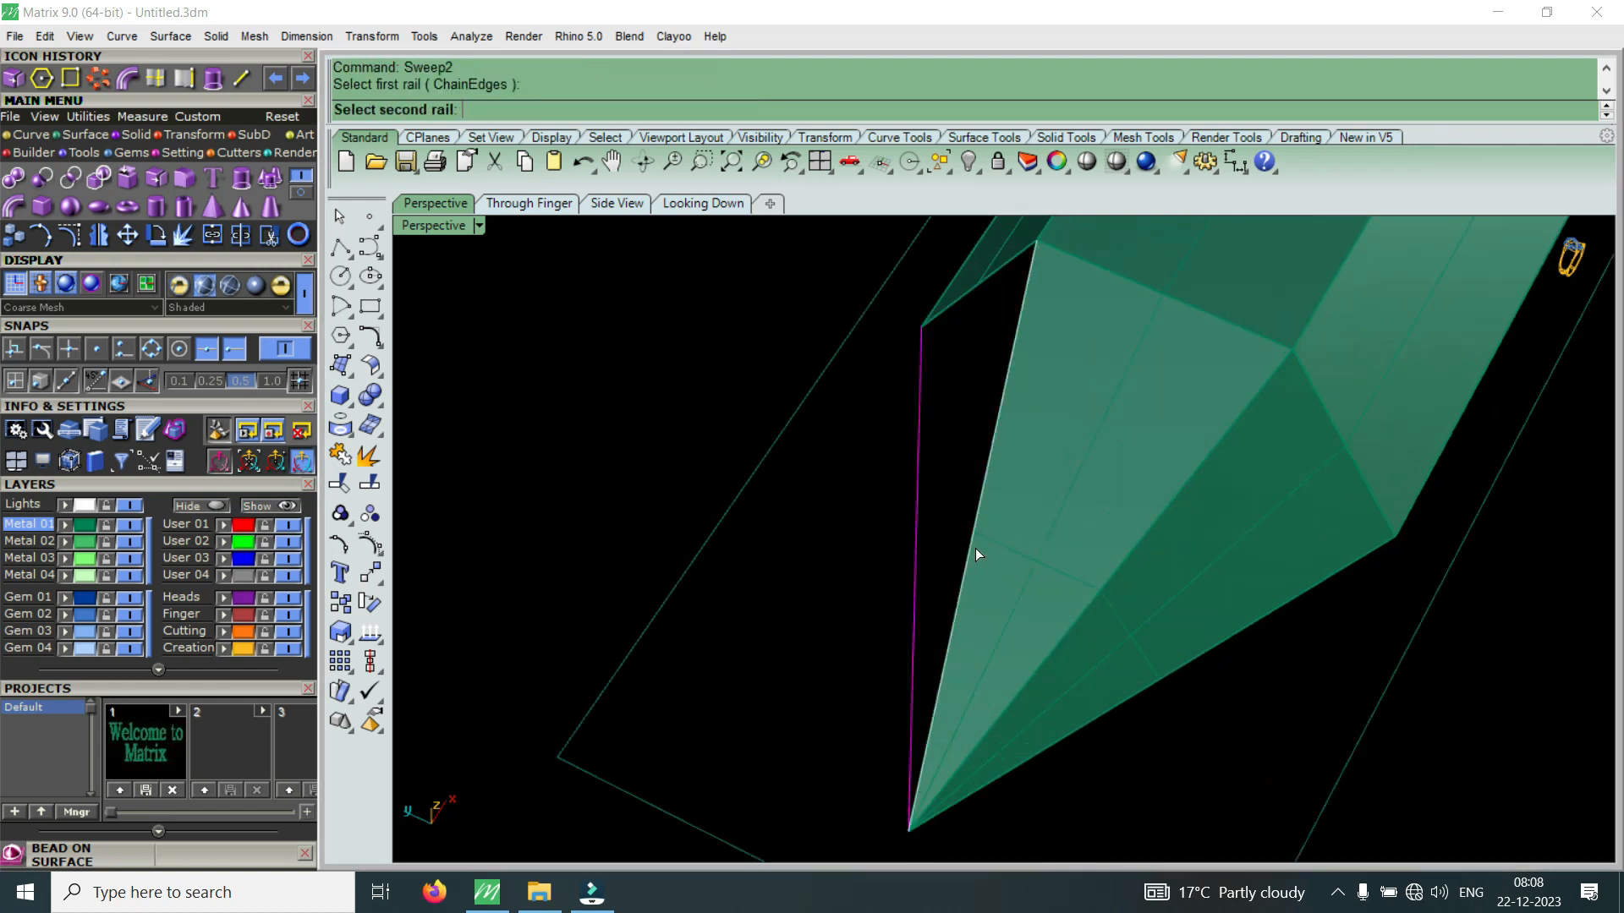
click(976, 548)
click(1053, 623)
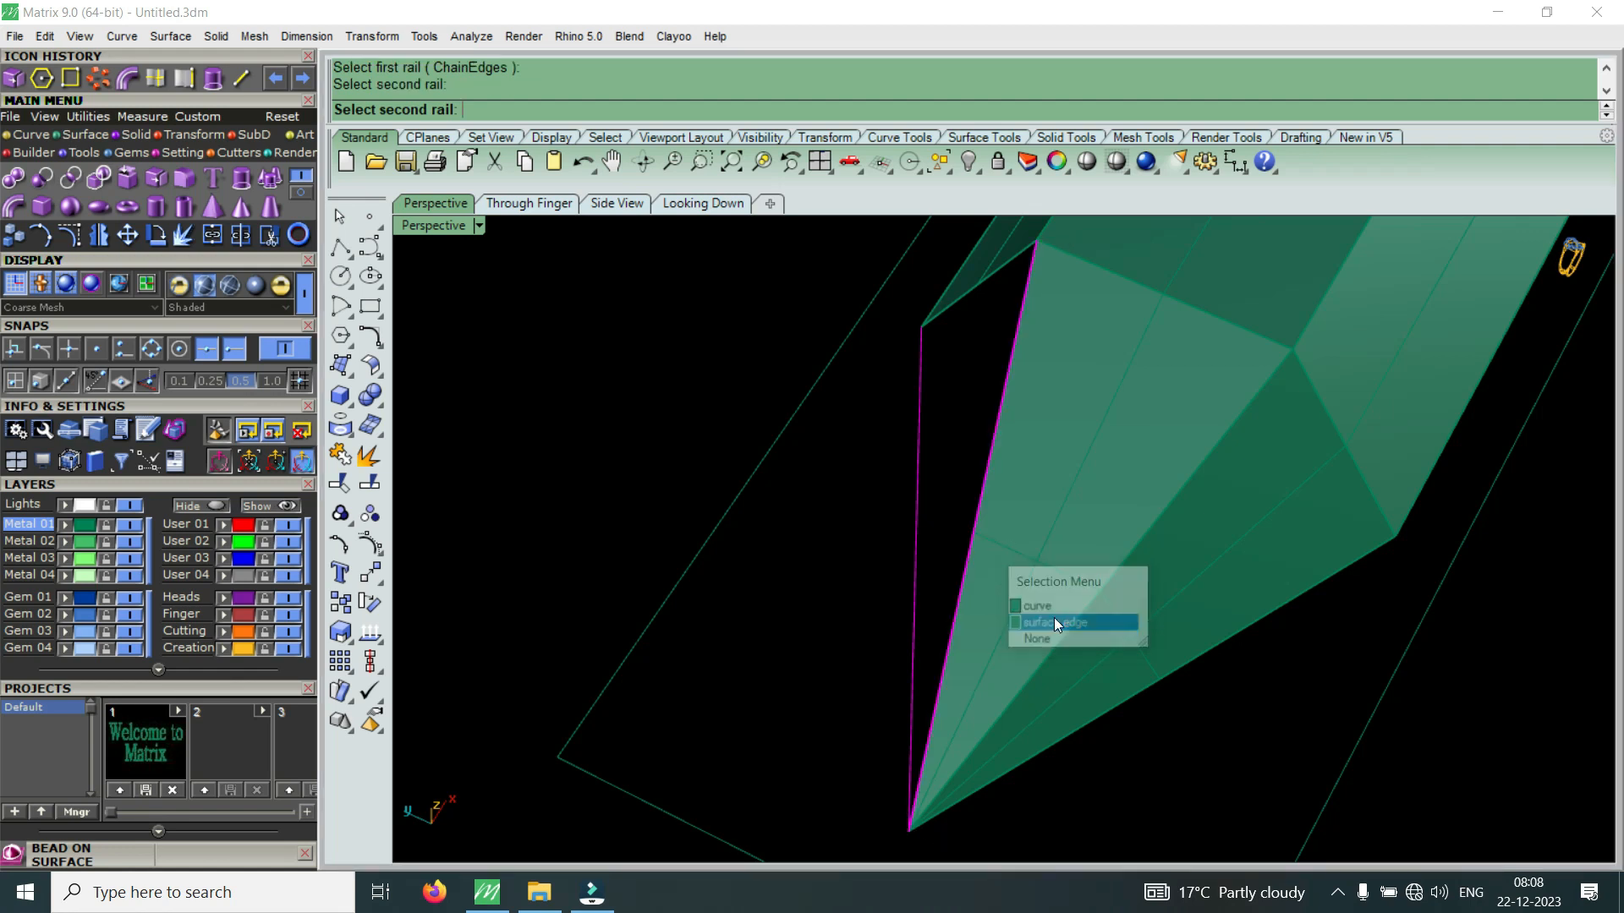
key(Return)
key(Return)
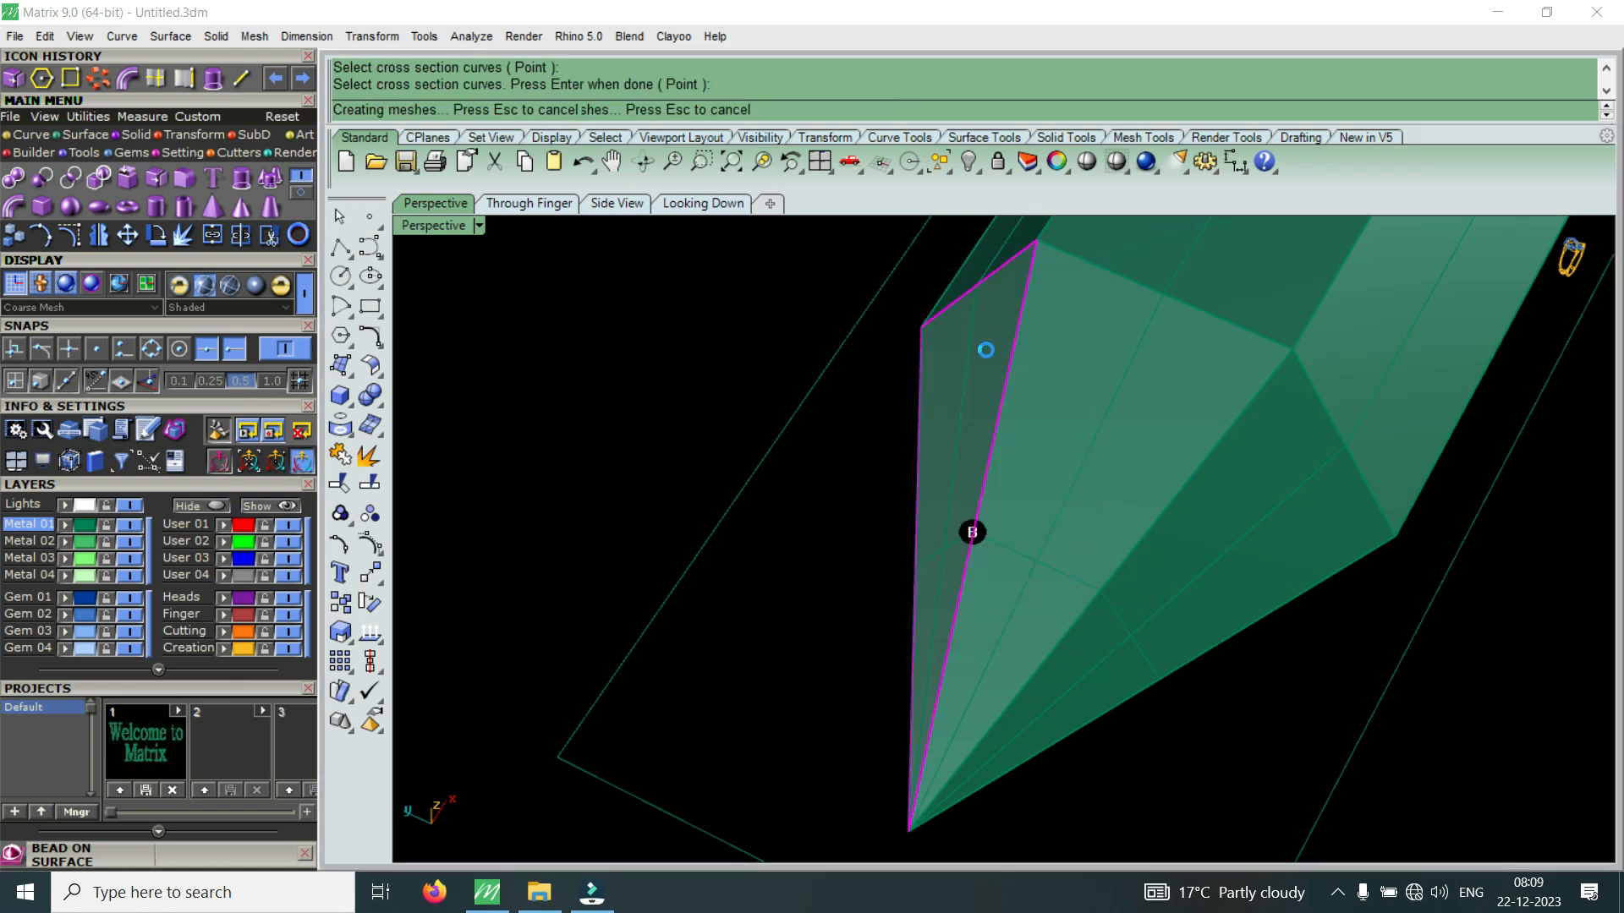
Mirror the point's three surfaces and four curves from origin 0 along the Y axis onto the bar's opposite end
scroll(1074, 524, down, 7)
right_drag(1152, 544, 972, 553)
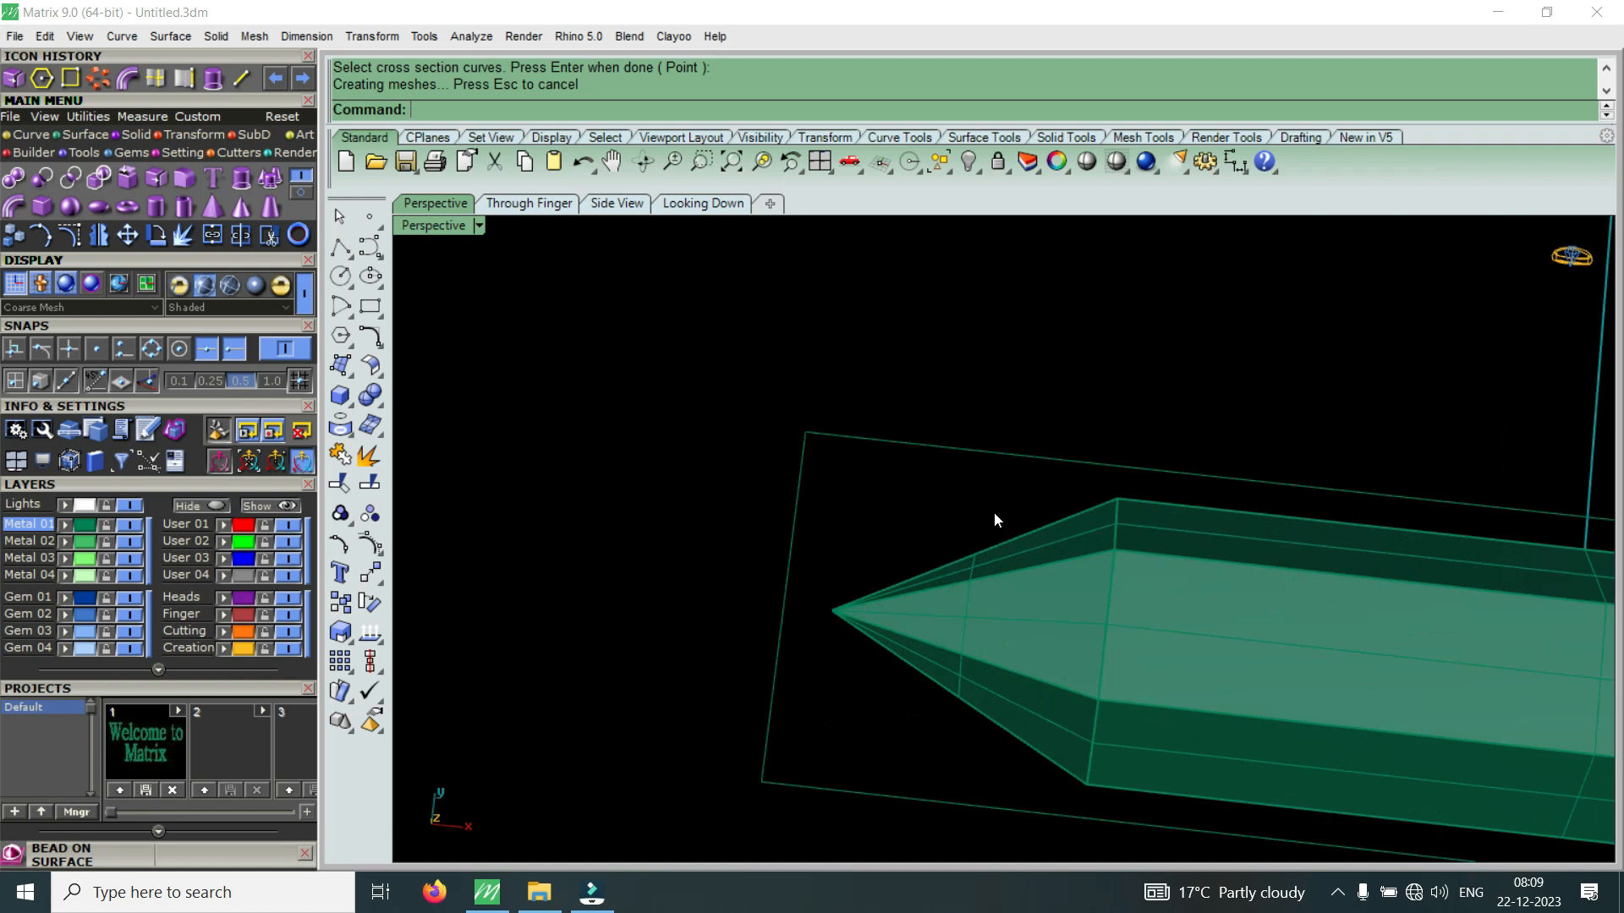
drag(909, 699, 909, 696)
scroll(817, 587, down, 3)
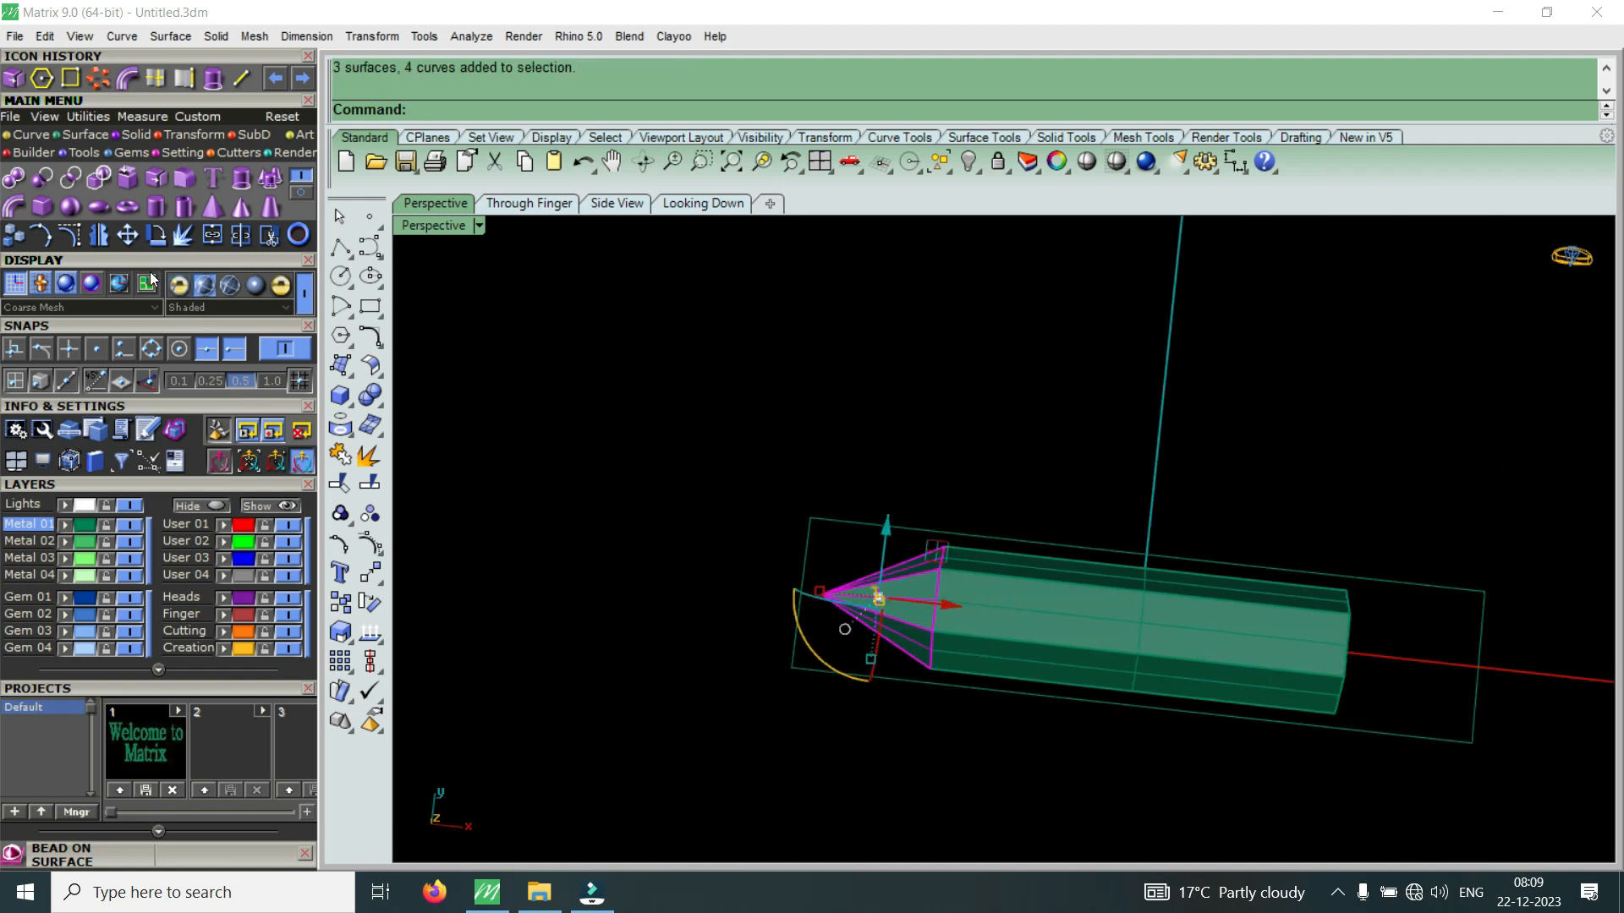
click(98, 236)
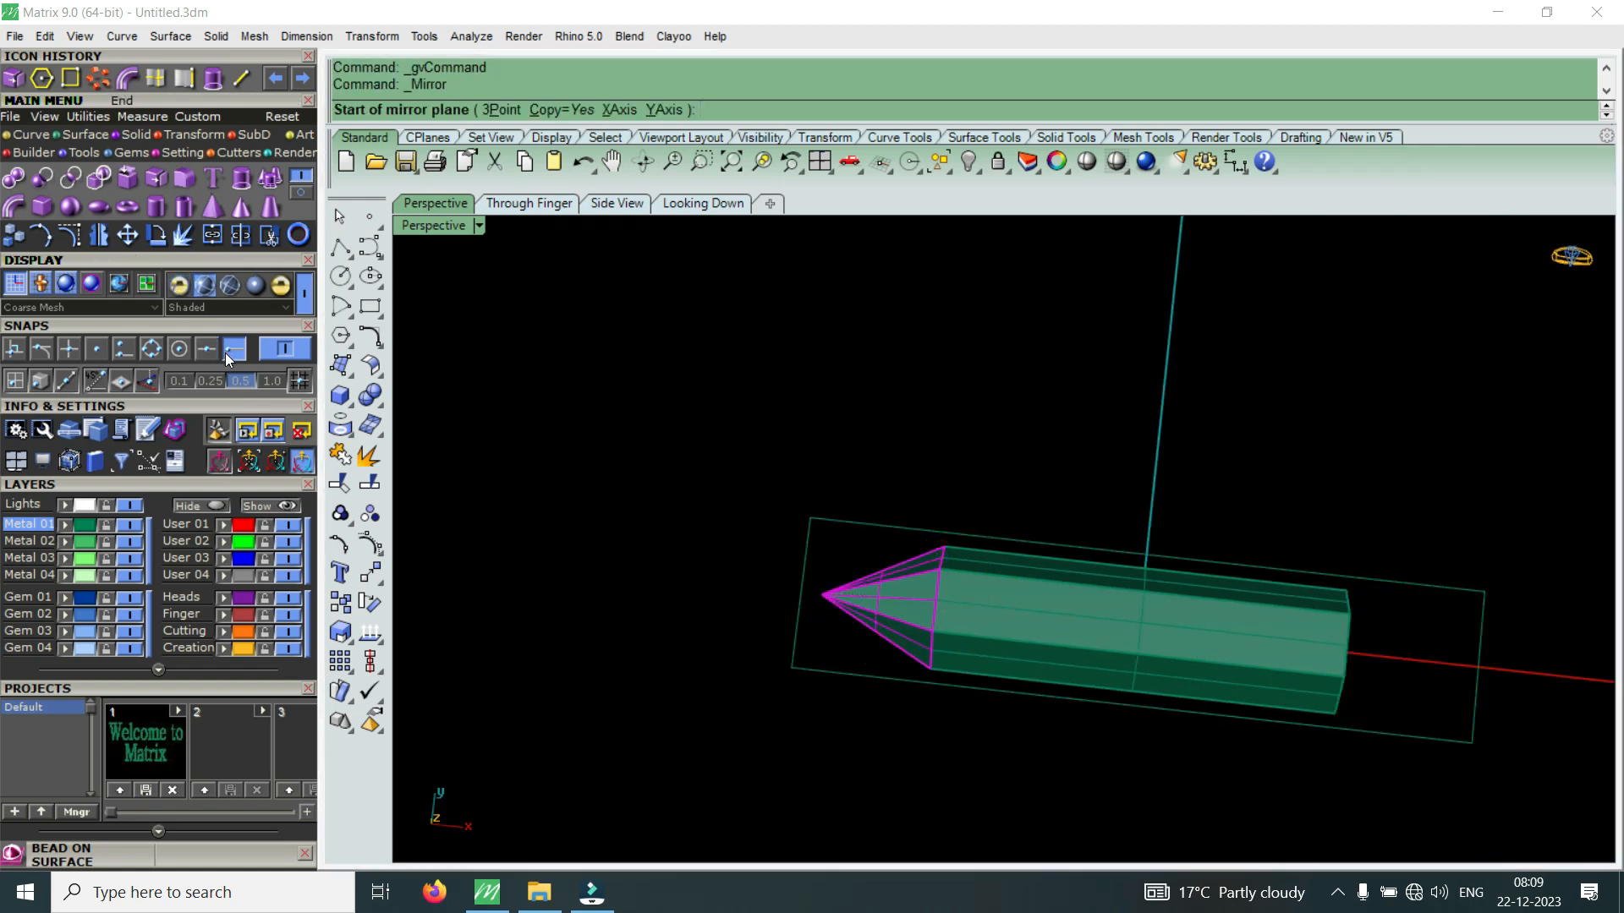
text(0)
key(Return)
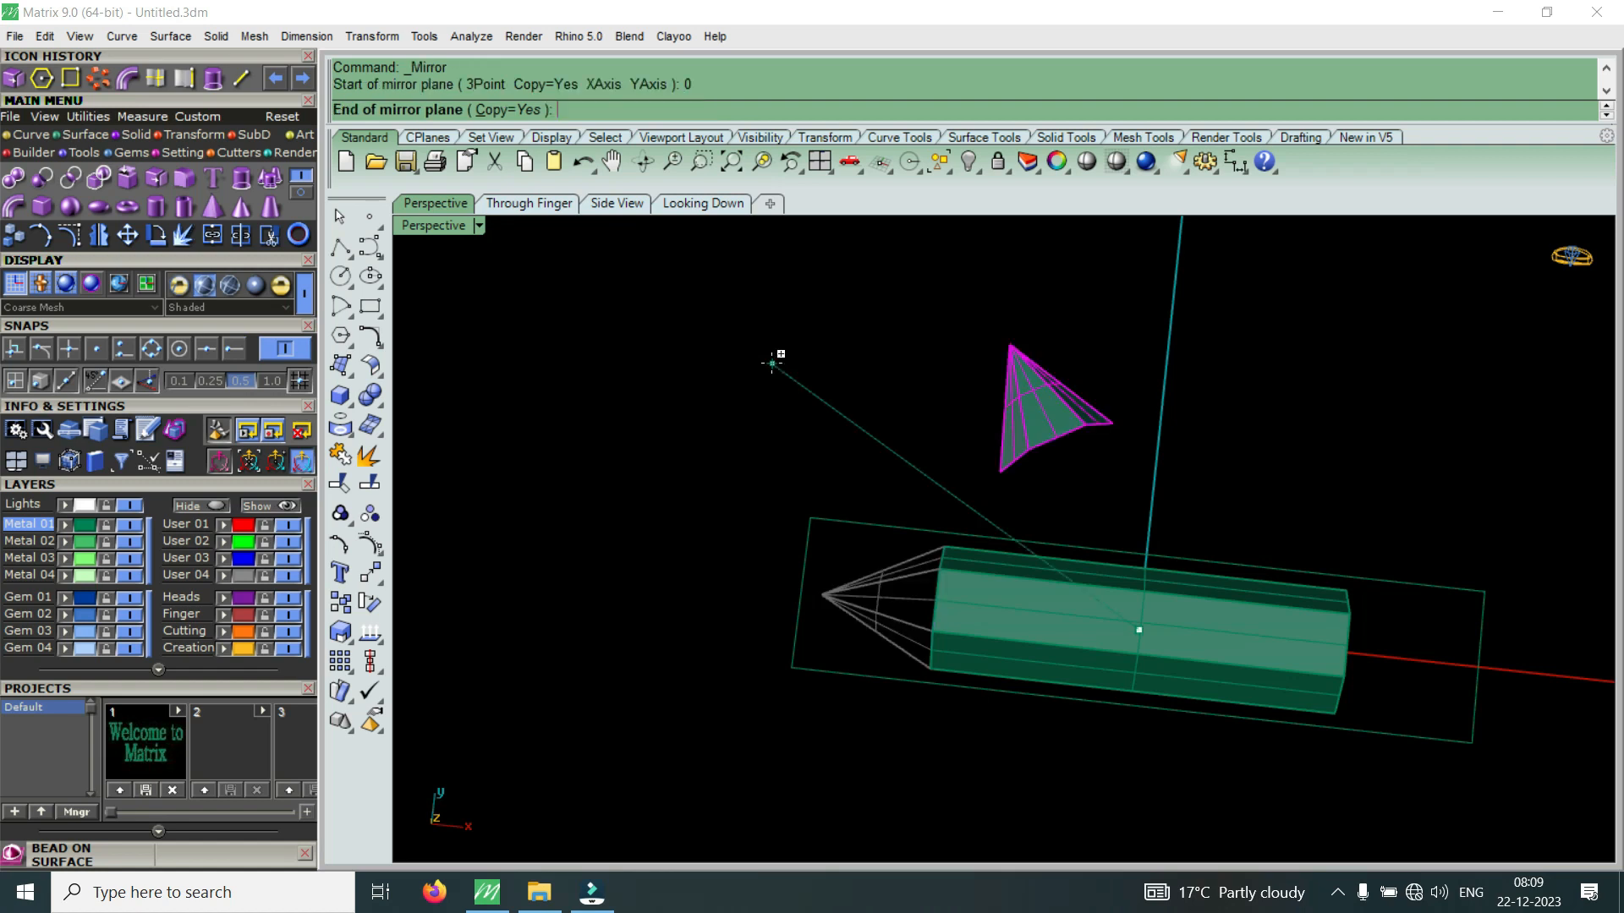
click(1159, 428)
Move the reference photo along the X axis so that it lies beneath the double-pointed bar
scroll(933, 433, down, 2)
scroll(930, 431, down, 4)
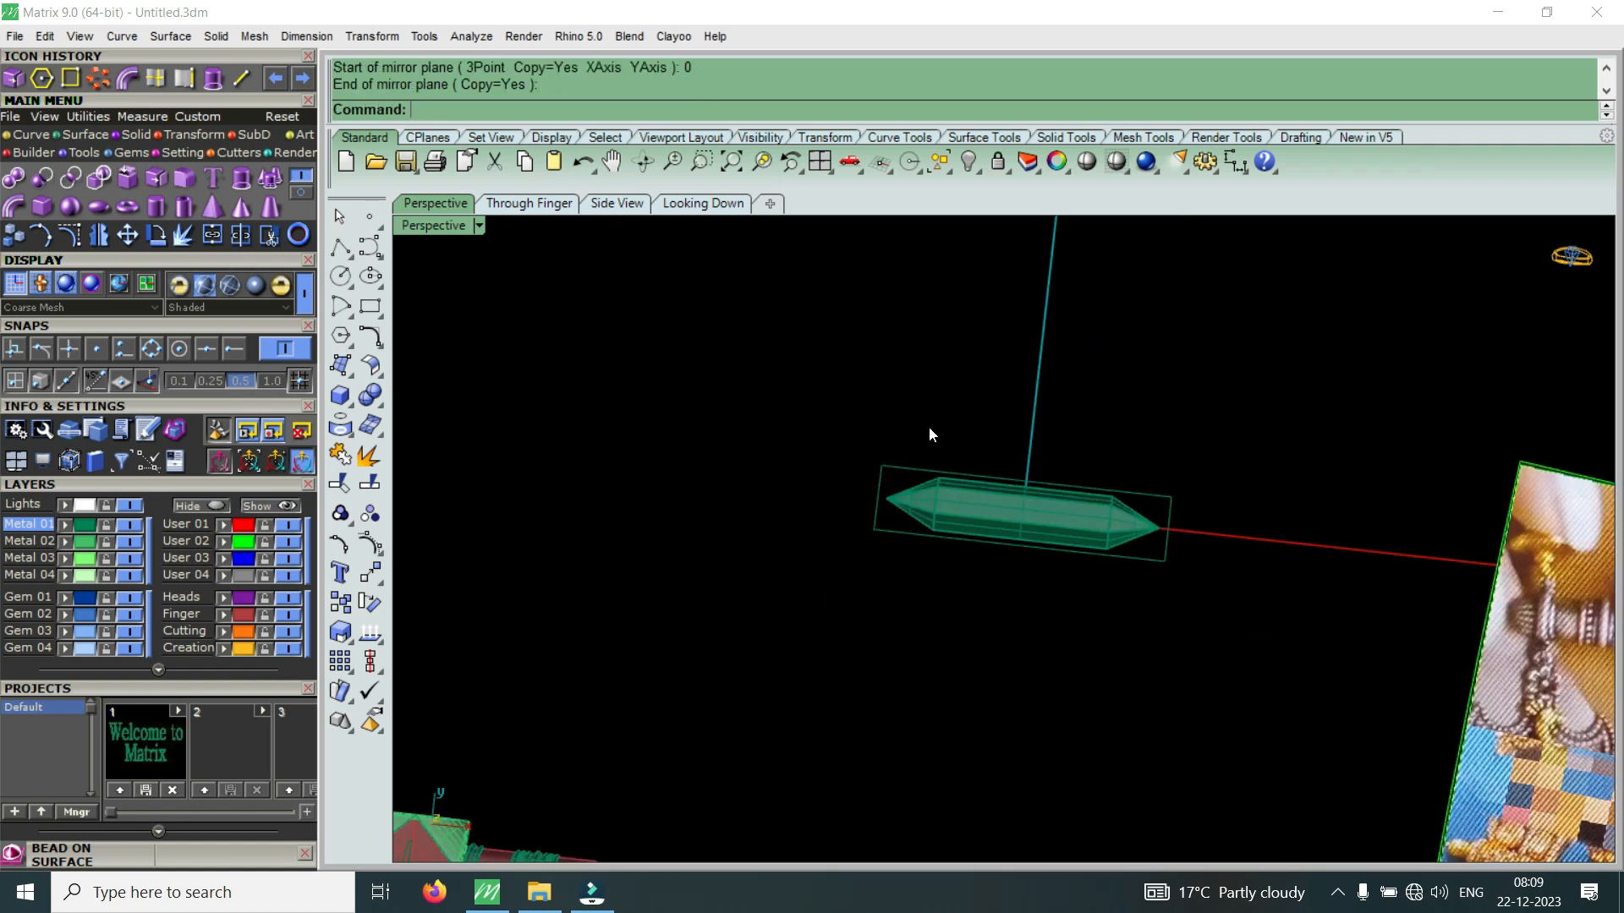
scroll(1086, 521, up, 3)
scroll(544, 400, up, 3)
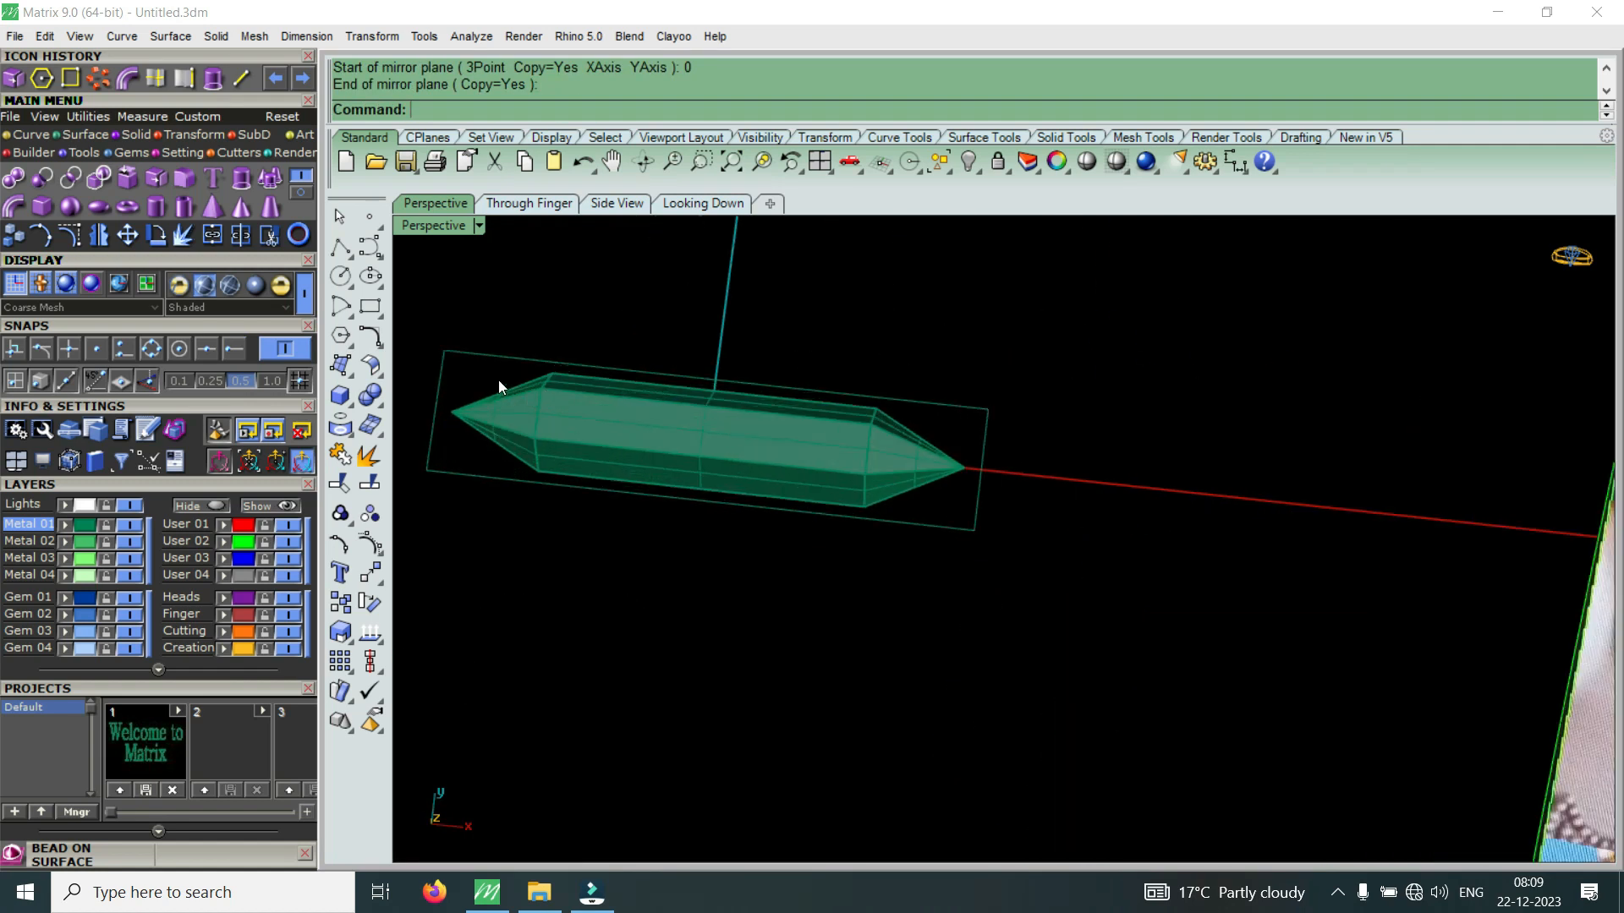
scroll(499, 379, down, 2)
scroll(592, 436, up, 2)
drag(641, 367, 1181, 653)
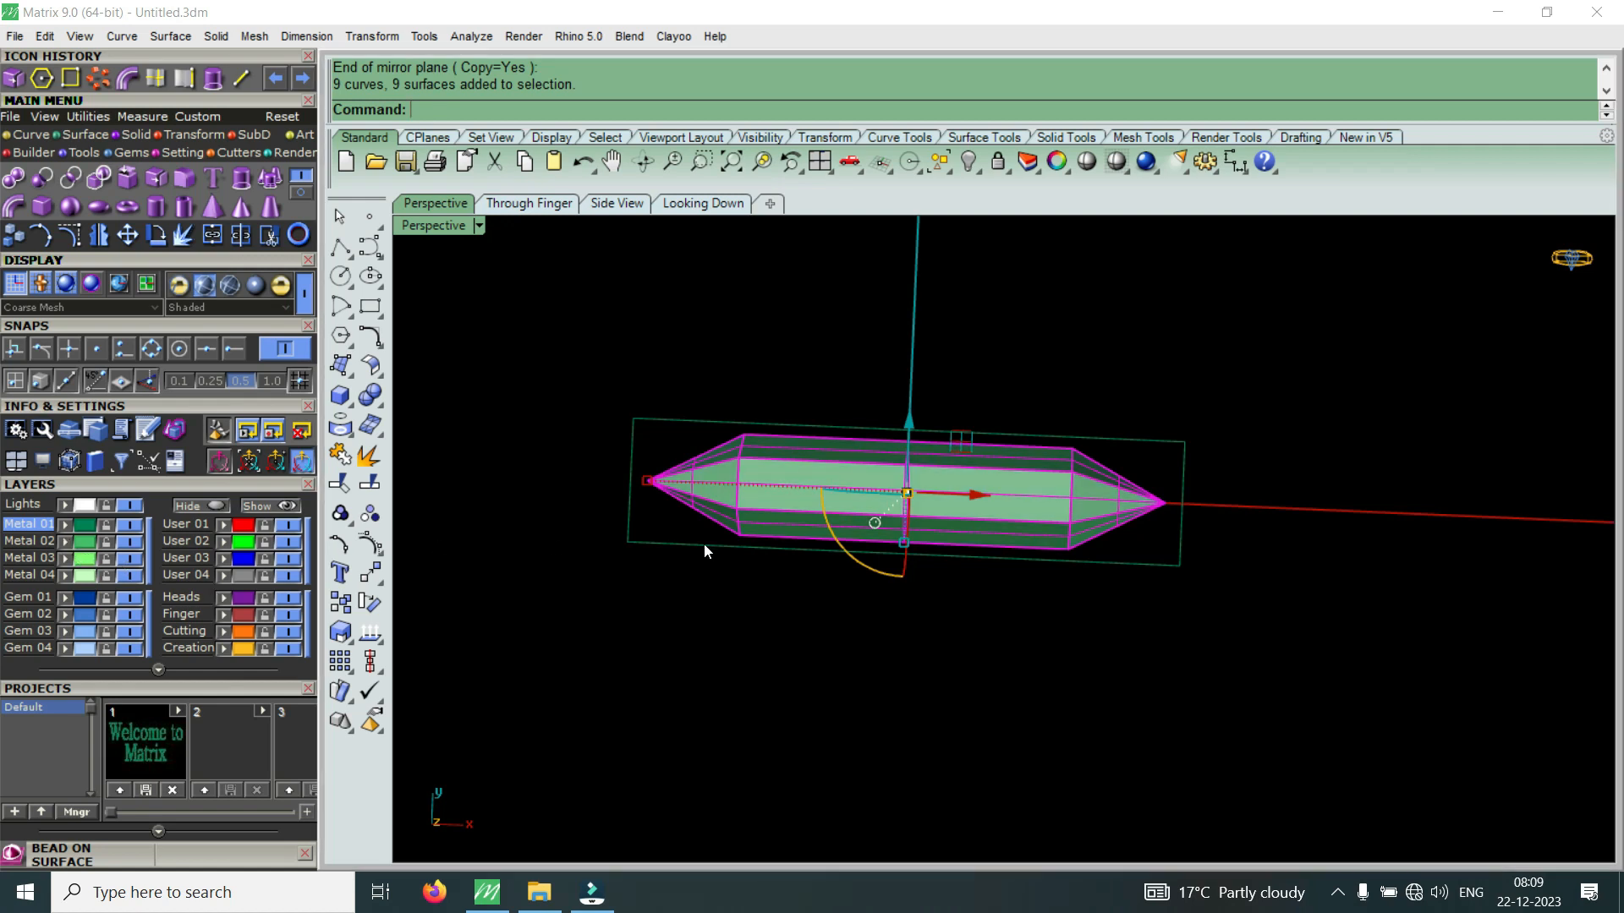
scroll(837, 469, up, 3)
scroll(761, 486, down, 5)
click(1197, 566)
drag(1296, 630, 863, 584)
Compare the double-pointed bar with the banded pointed bead in the reference photo, examining the bands near its ends
scroll(860, 474, up, 2)
scroll(864, 480, up, 4)
scroll(997, 514, down, 3)
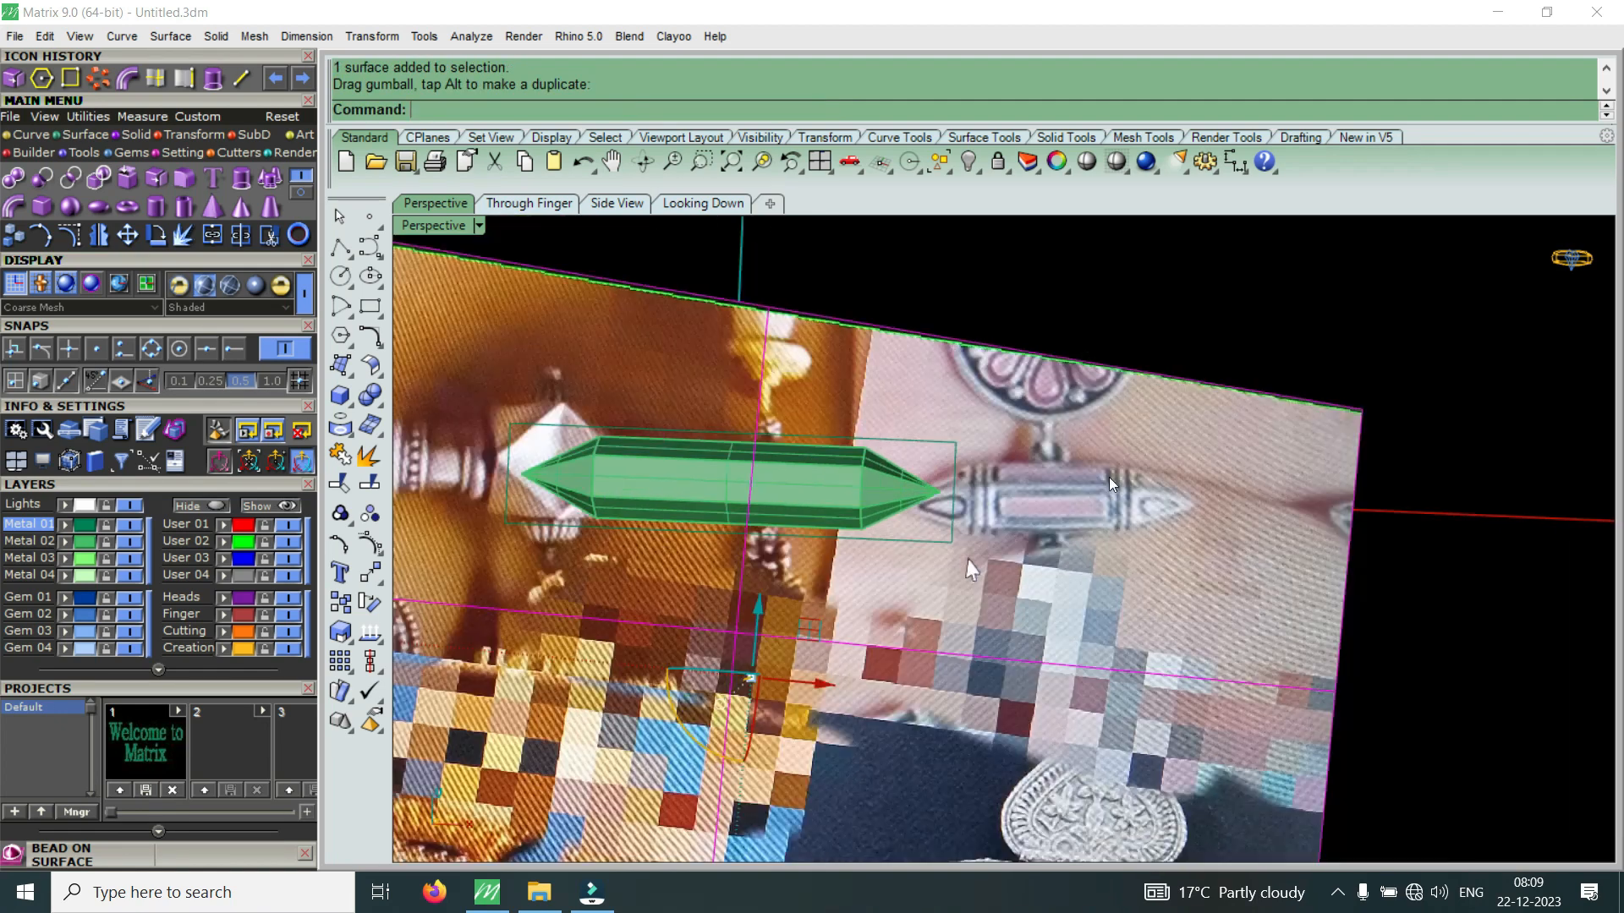
scroll(970, 488, up, 1)
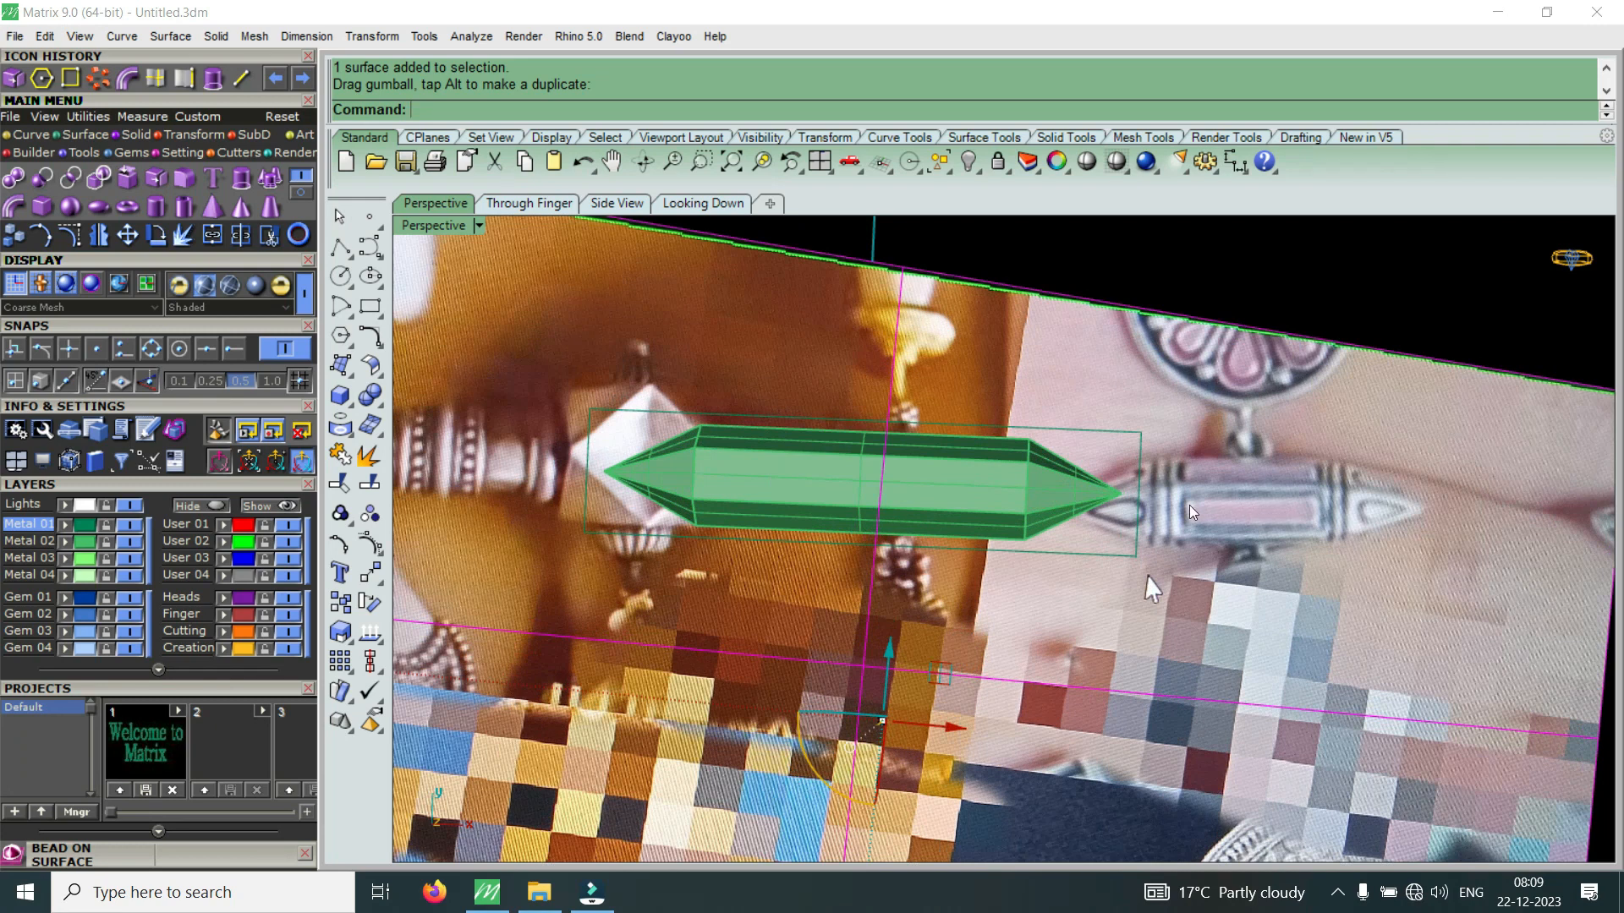
scroll(1187, 499, up, 3)
scroll(1186, 492, down, 2)
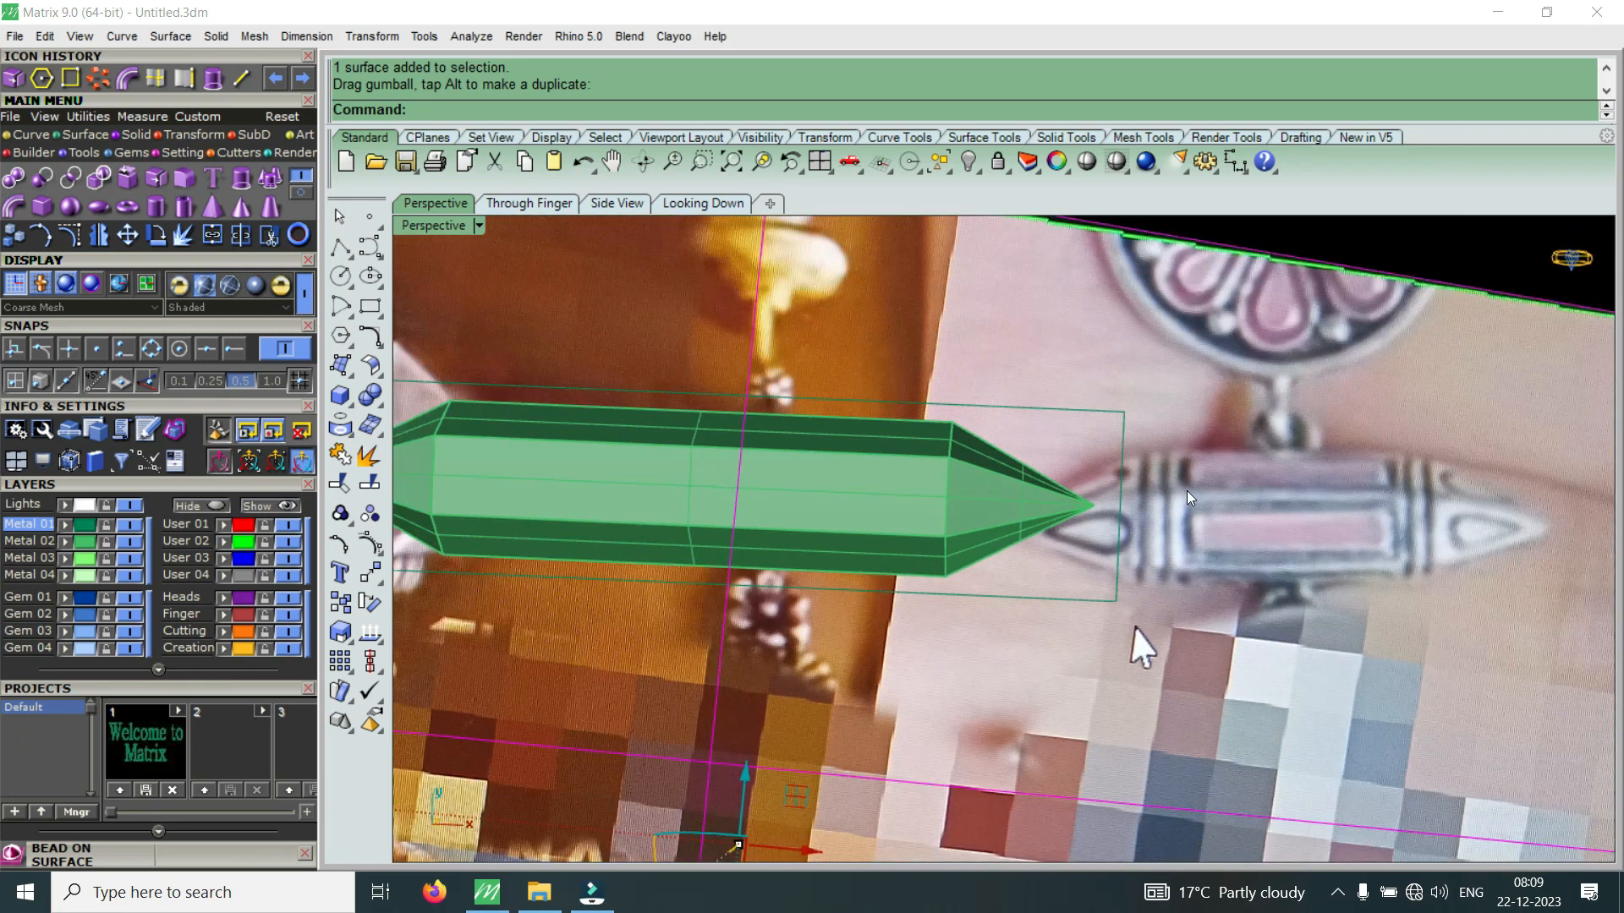
scroll(890, 487, down, 4)
scroll(890, 487, up, 4)
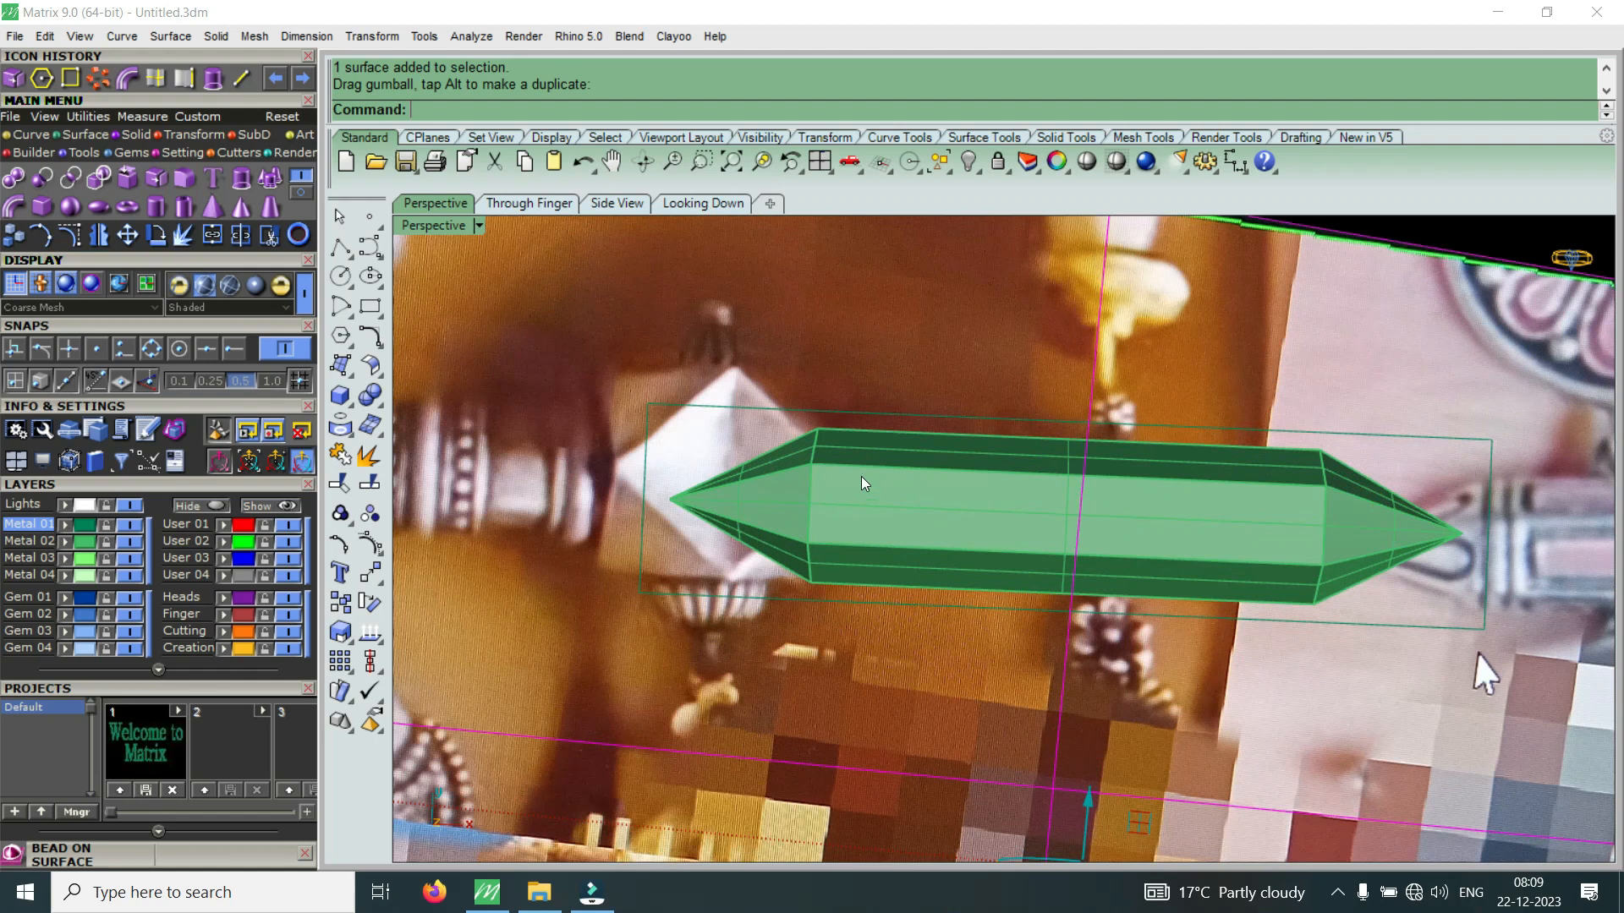
scroll(860, 475, down, 4)
scroll(1105, 485, up, 6)
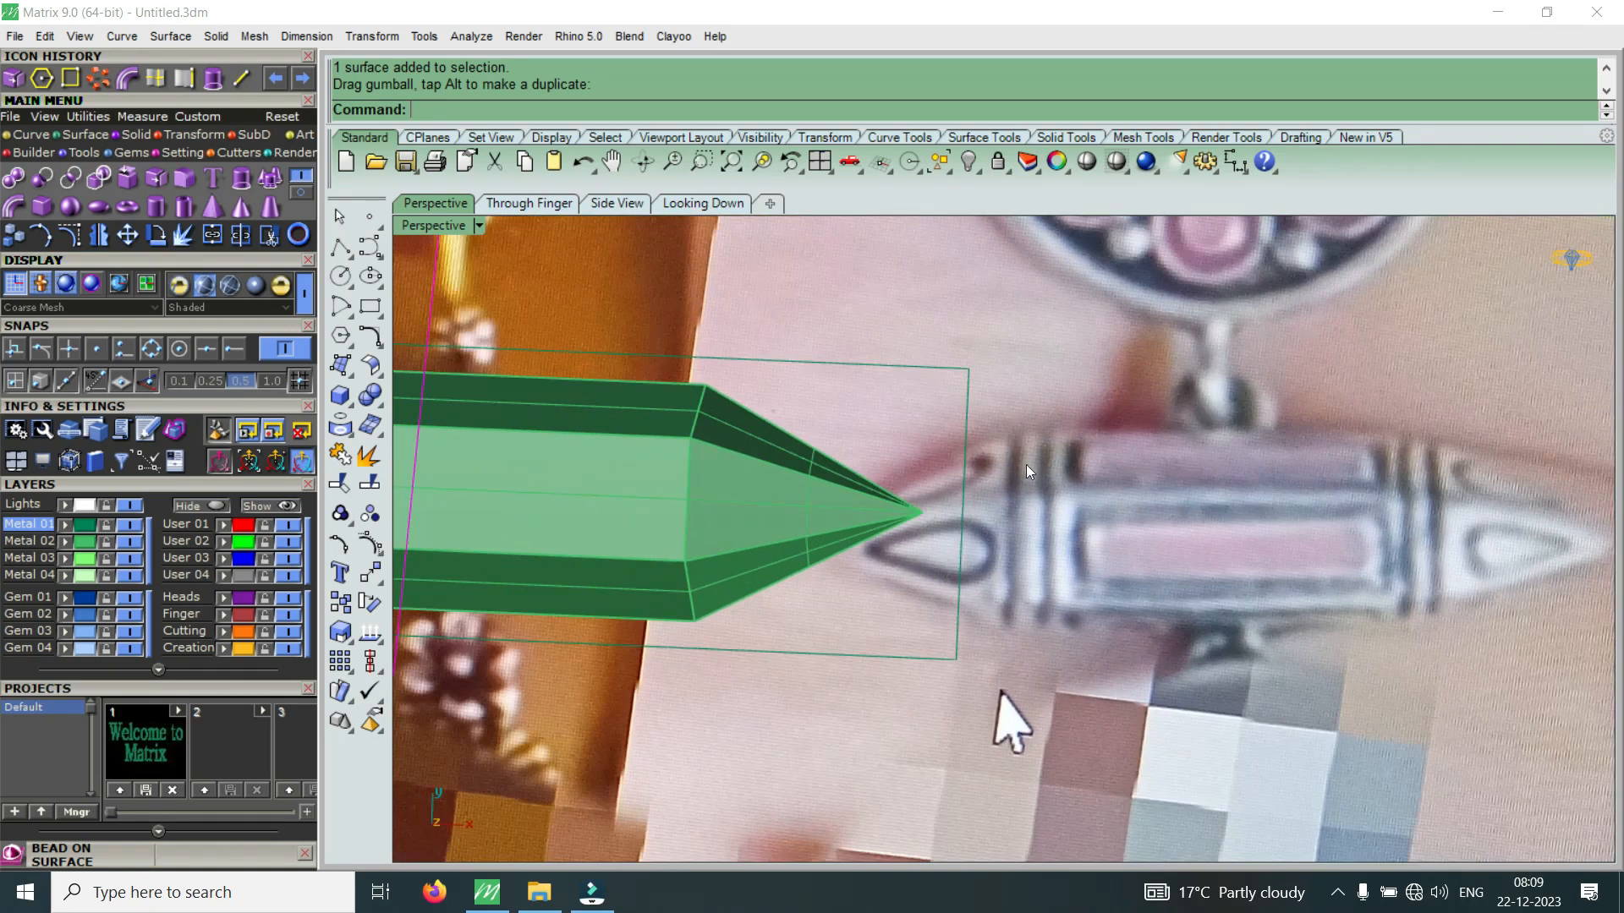
scroll(1027, 470, down, 3)
scroll(981, 491, up, 4)
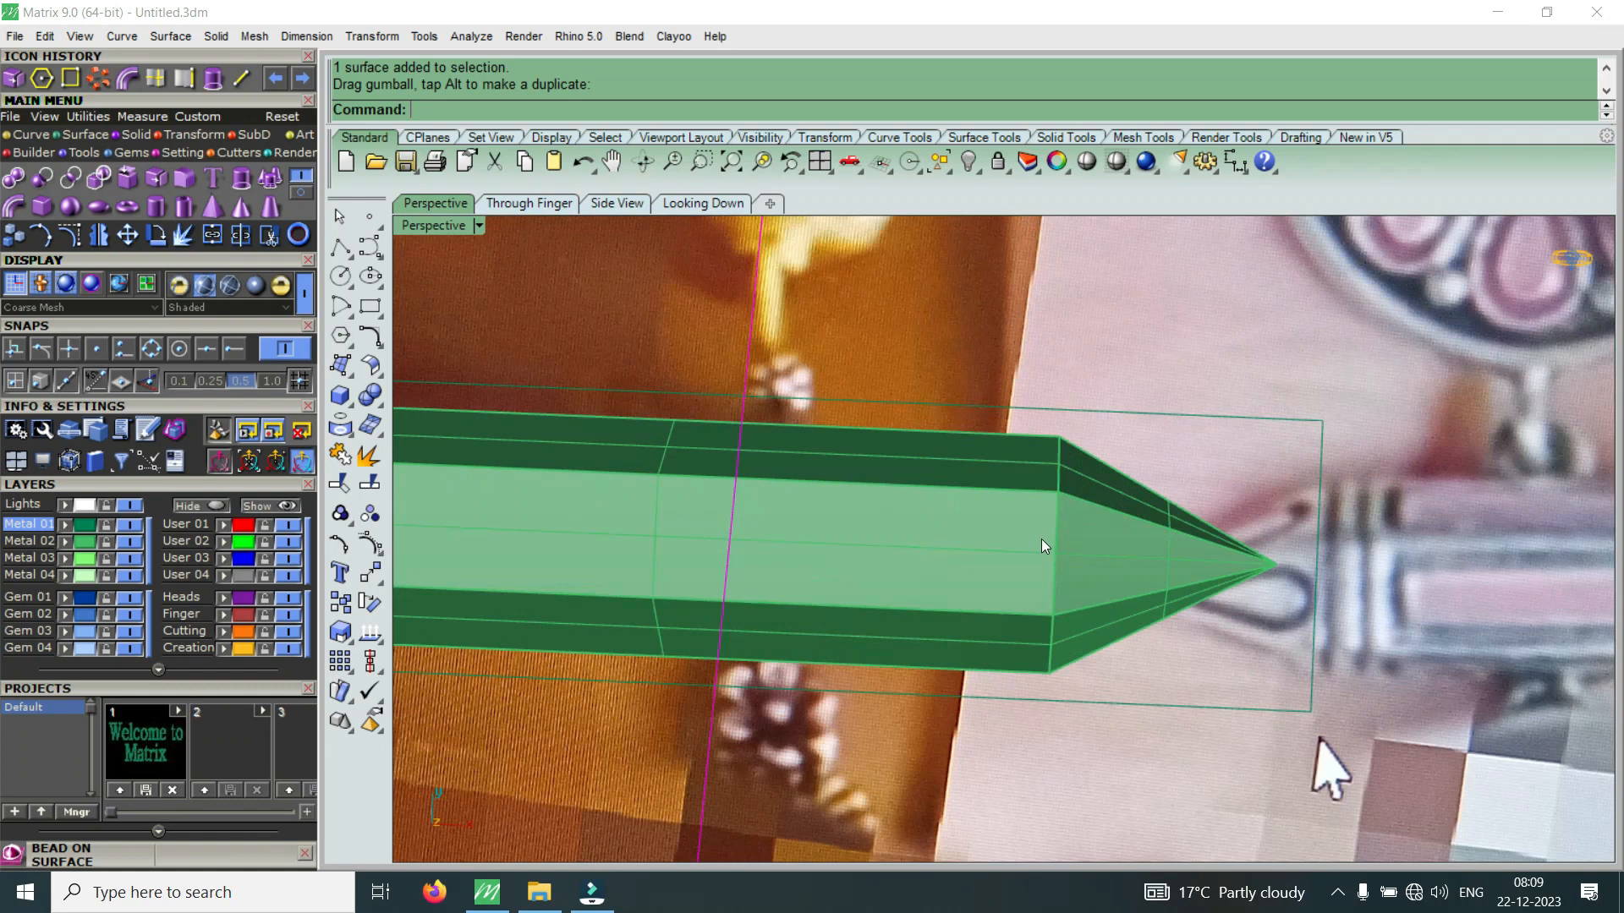
scroll(1038, 536, down, 6)
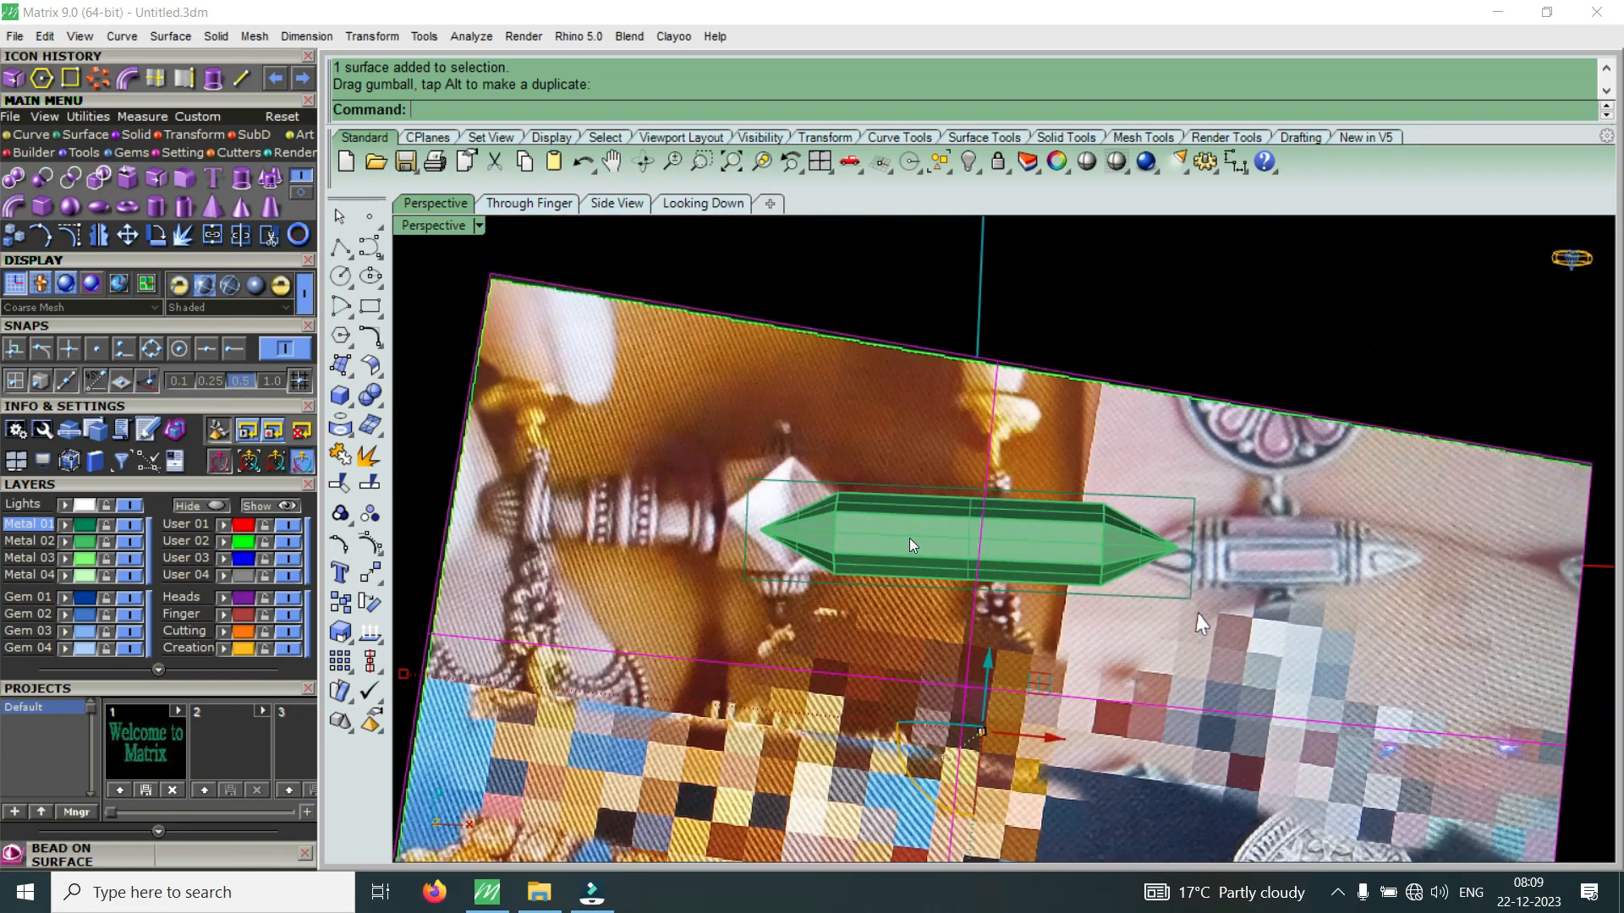
scroll(871, 539, up, 8)
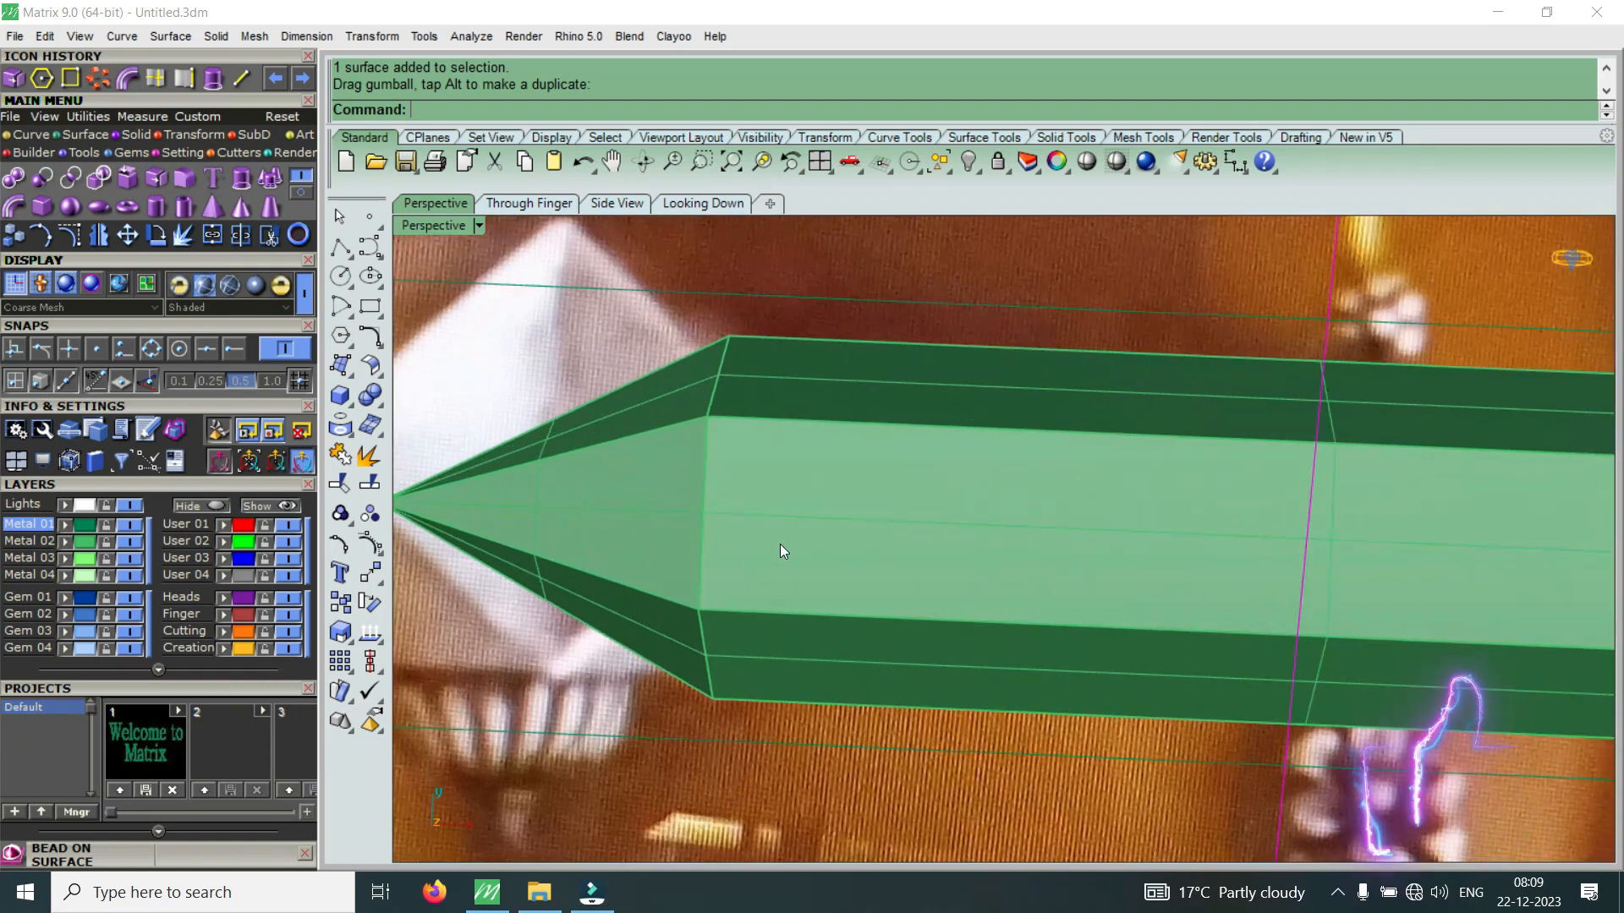
Extract two crosswise isocurves in the U direction from the bar's top face, close to its pointed end
click(153, 79)
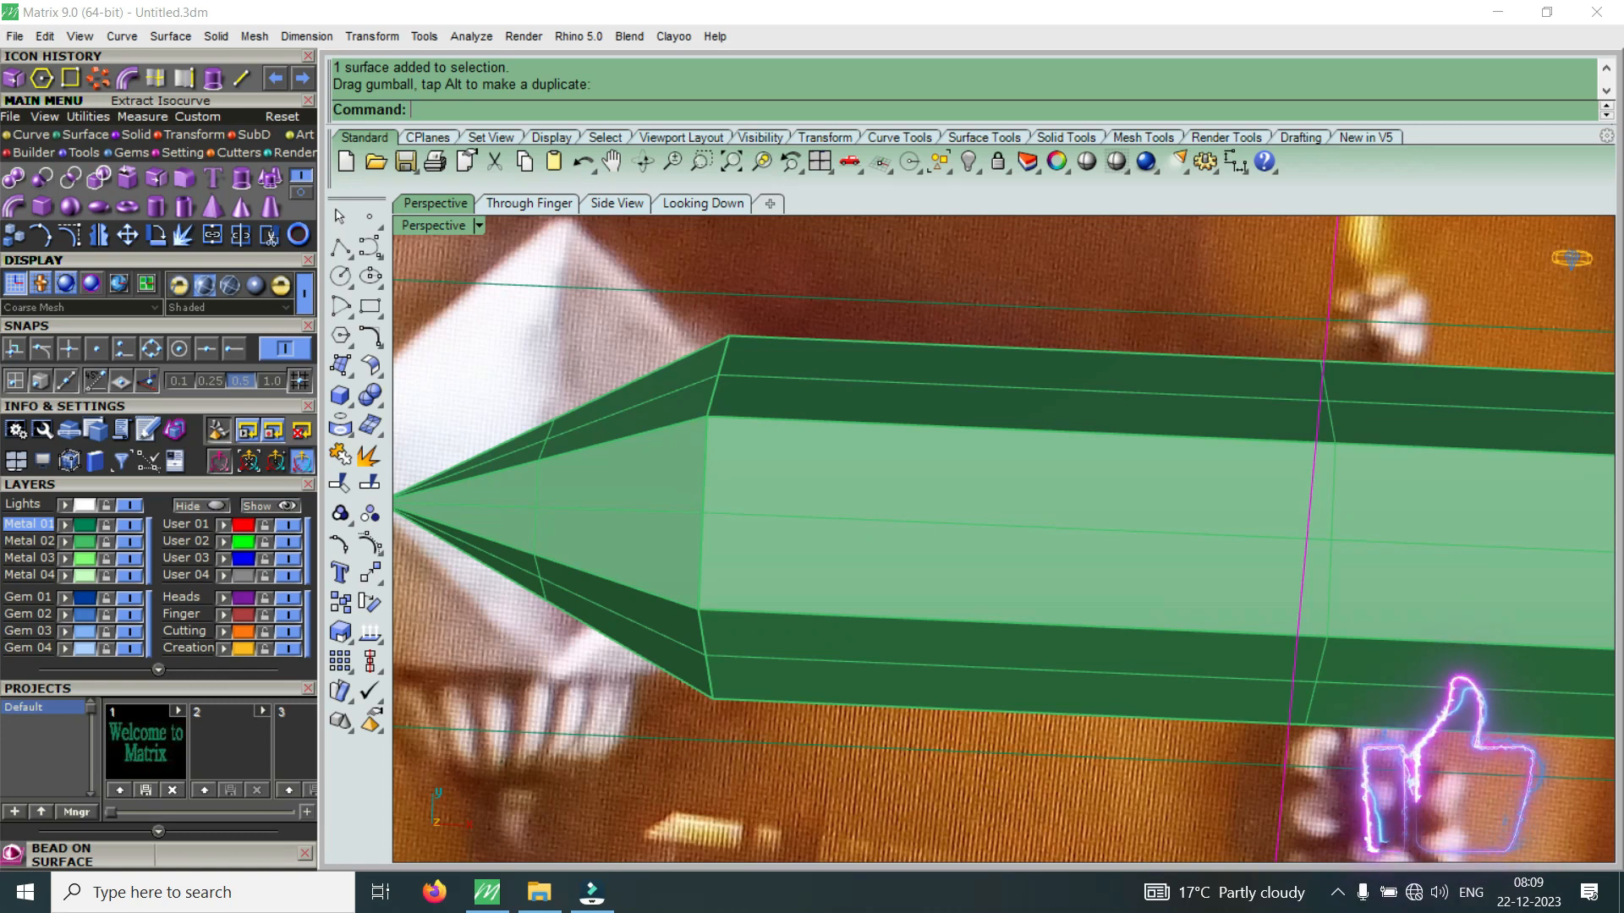
key(Escape)
click(794, 531)
right_click(785, 526)
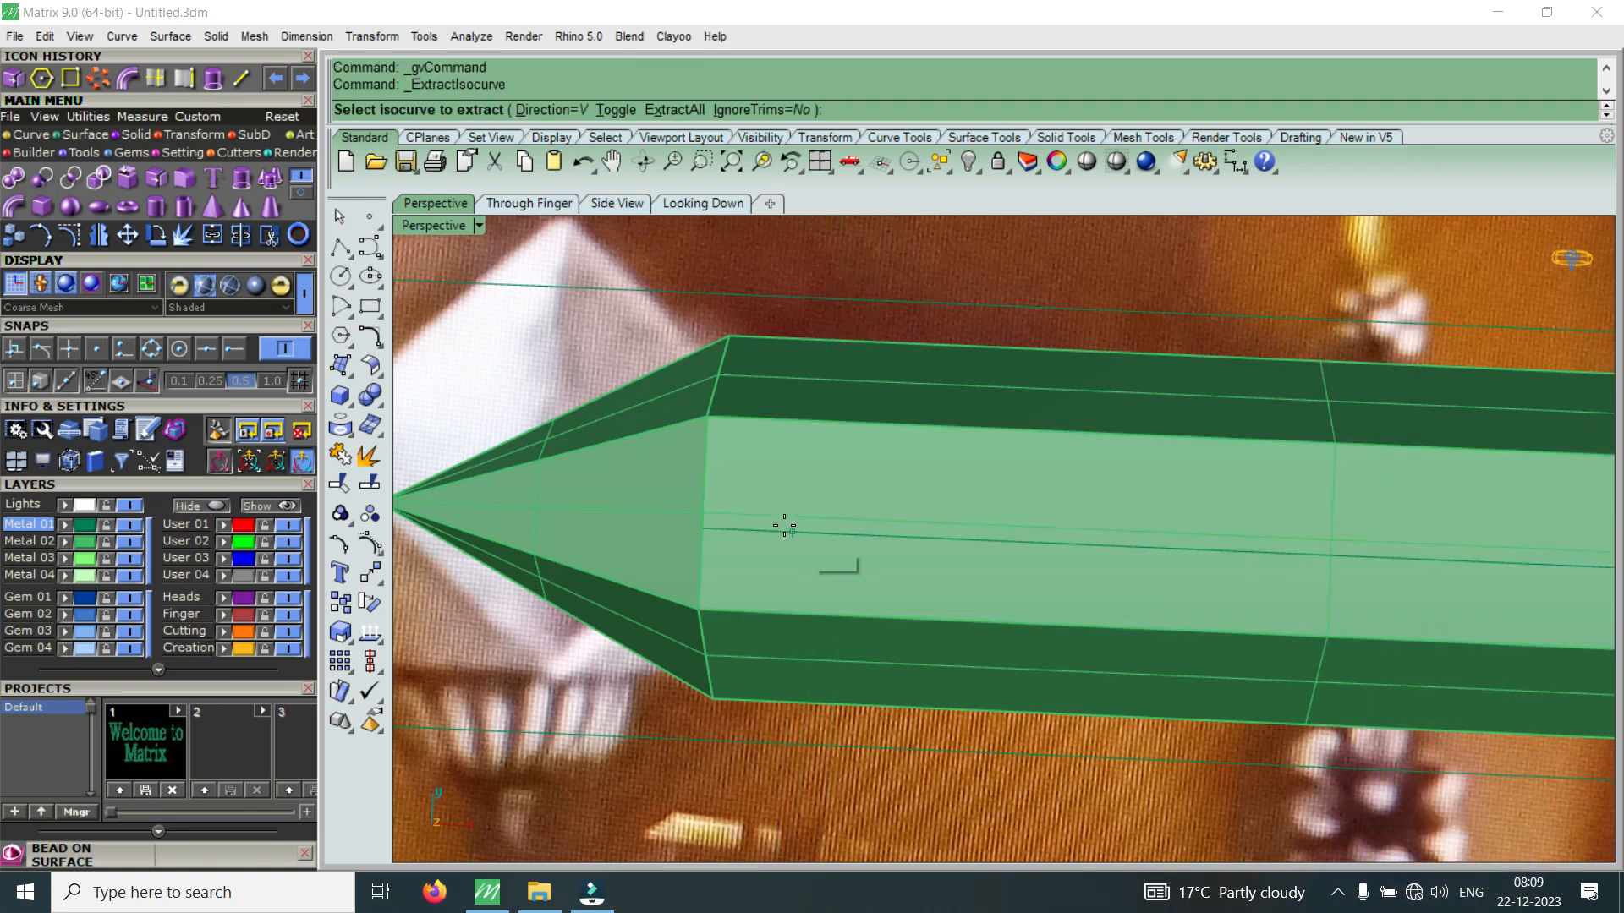
click(768, 526)
right_click(768, 526)
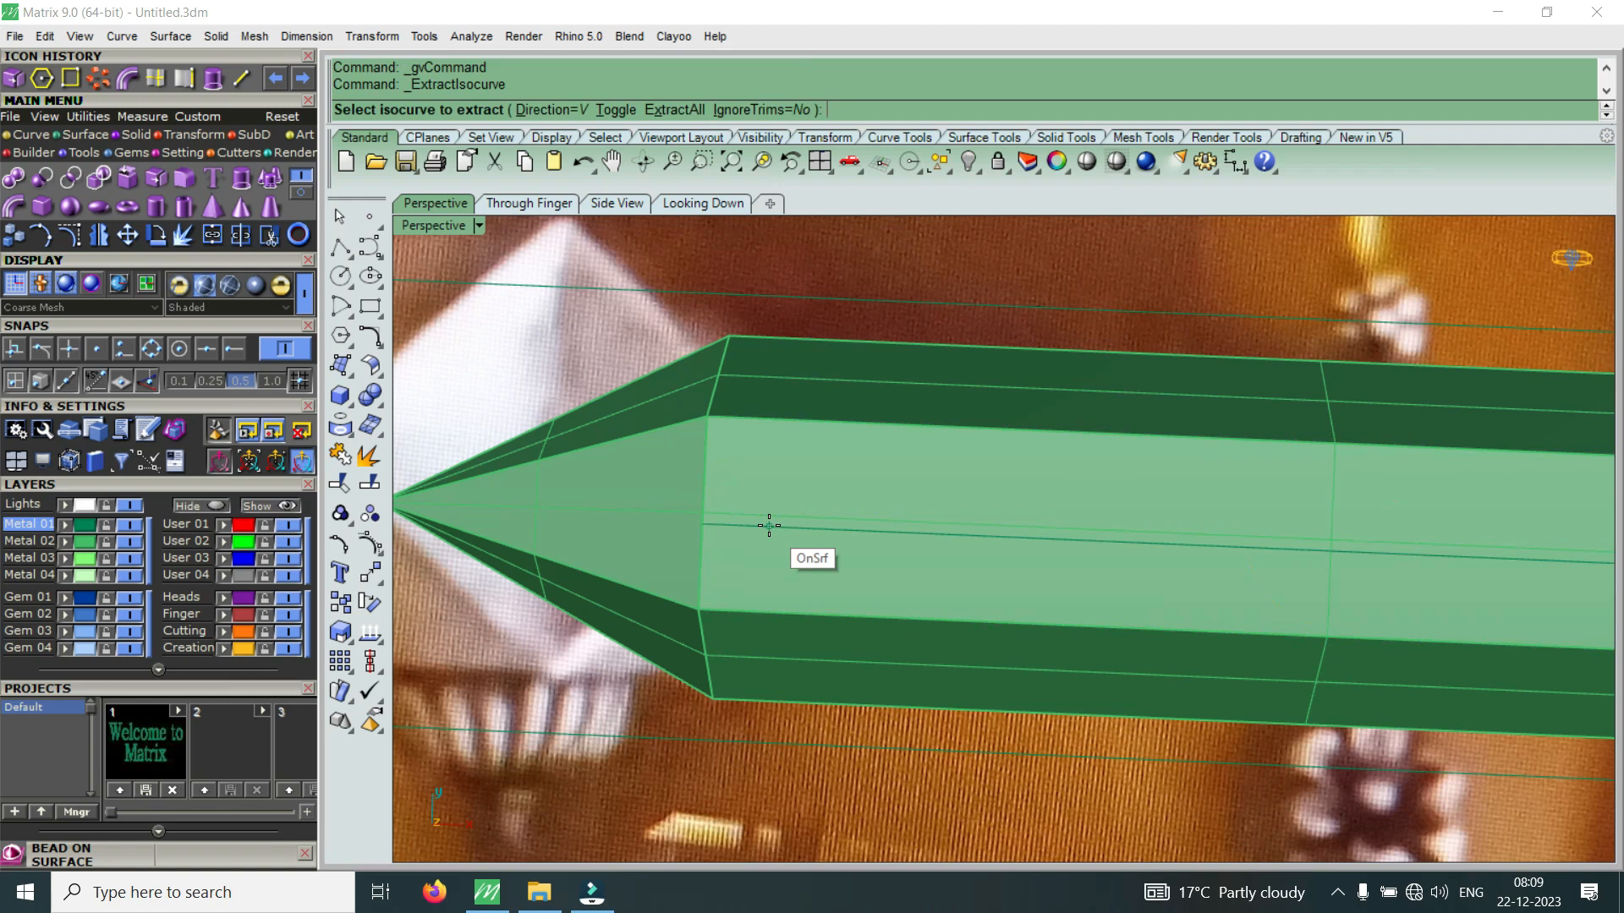
text(t)
key(Return)
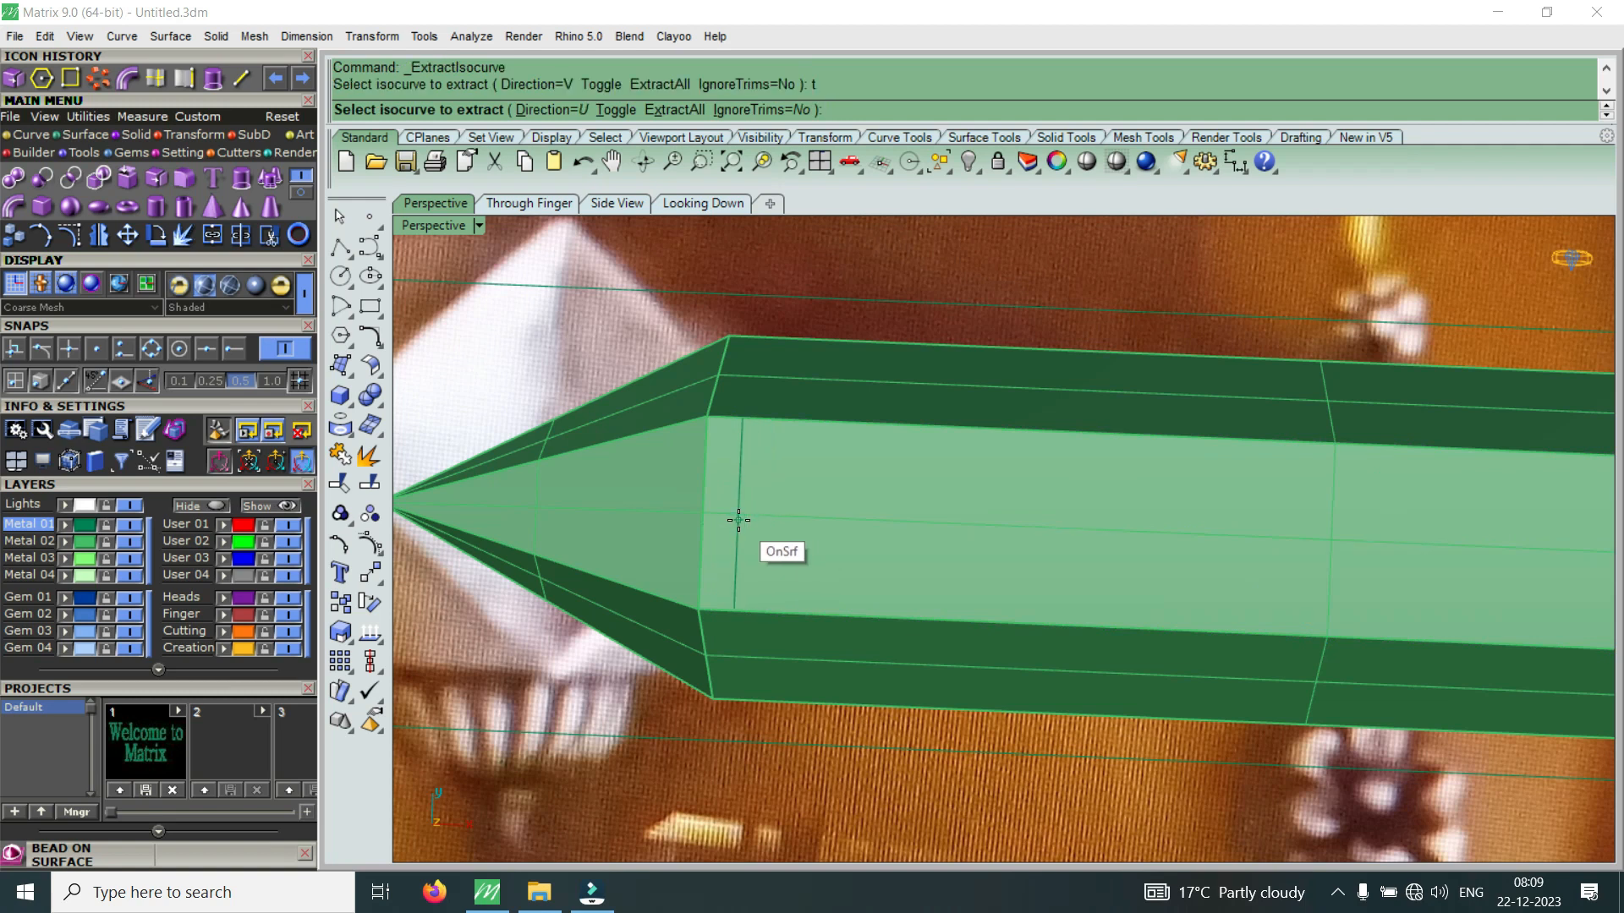
click(739, 521)
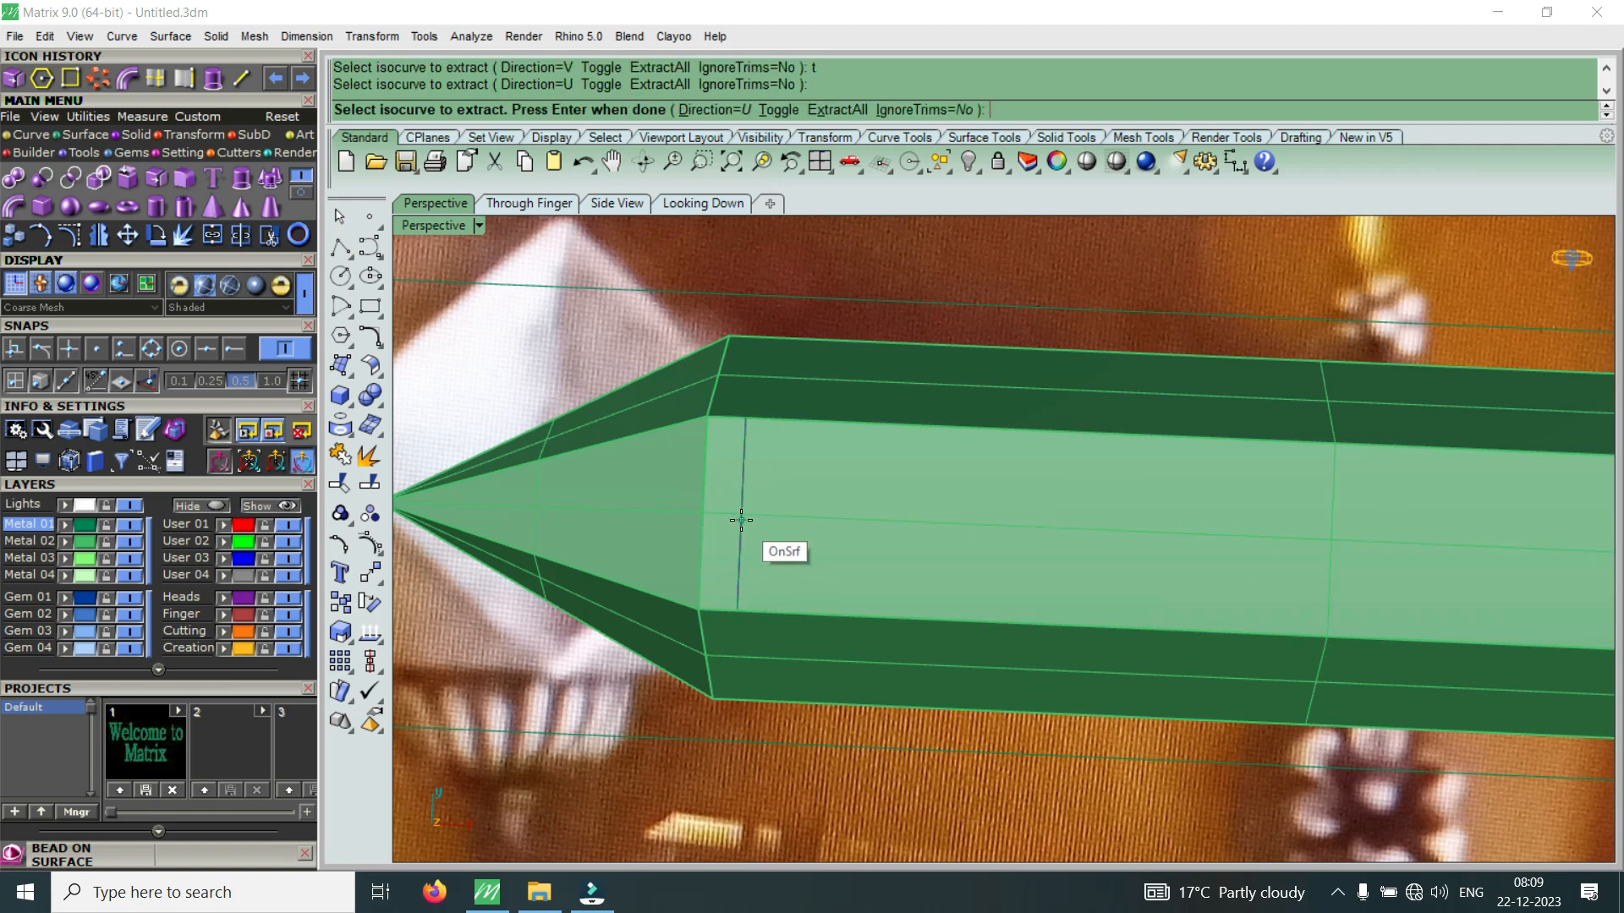
click(792, 520)
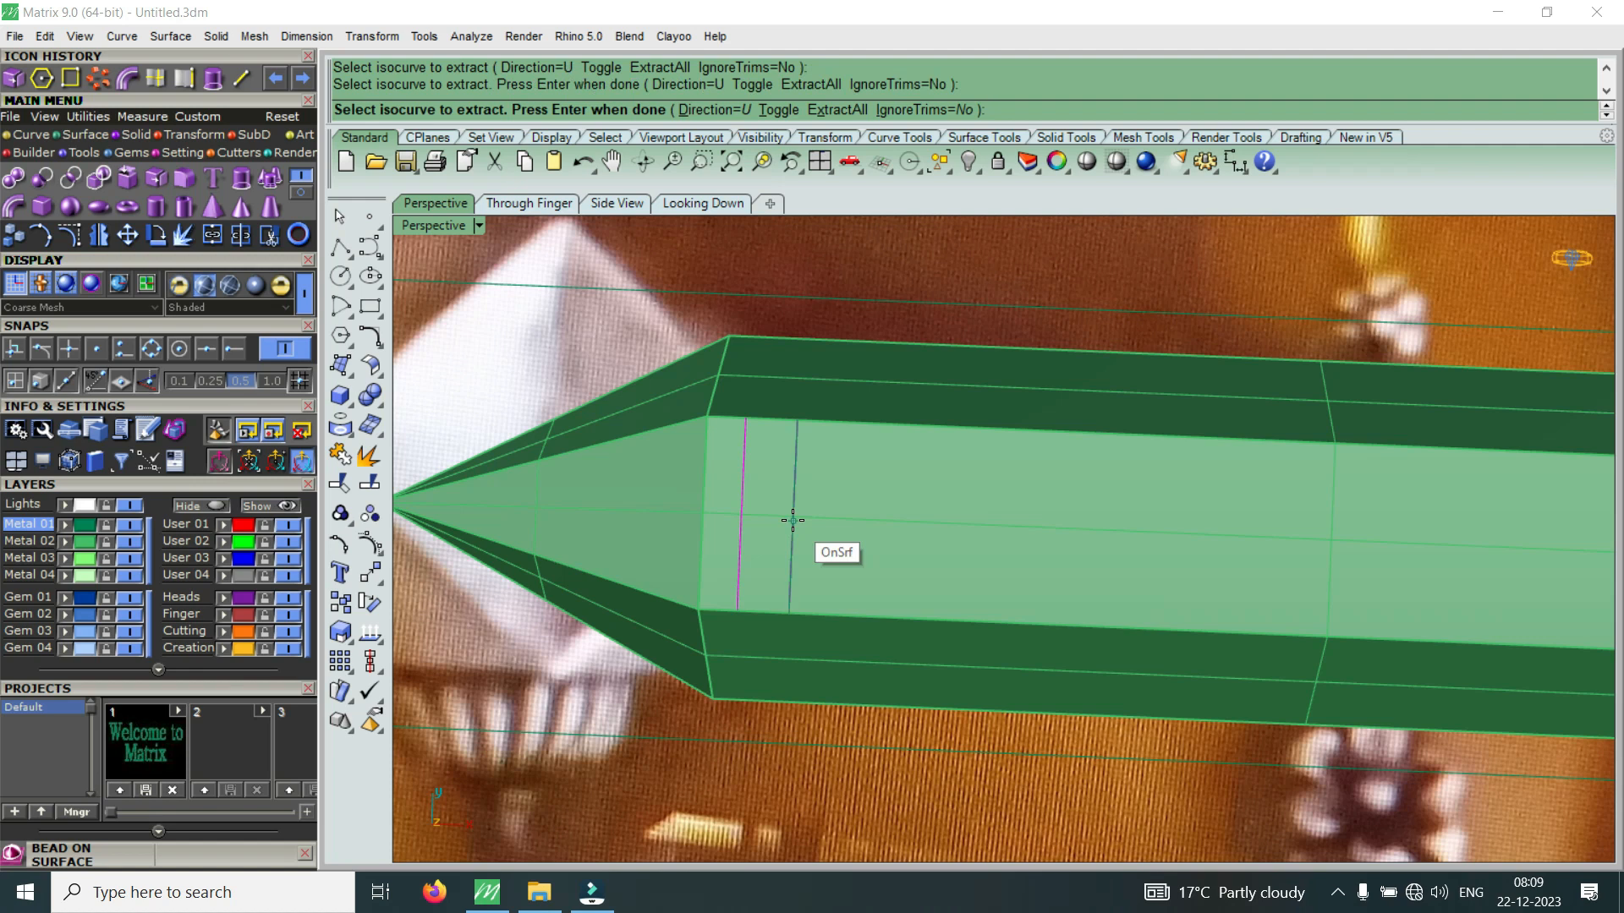
key(Return)
key(p)
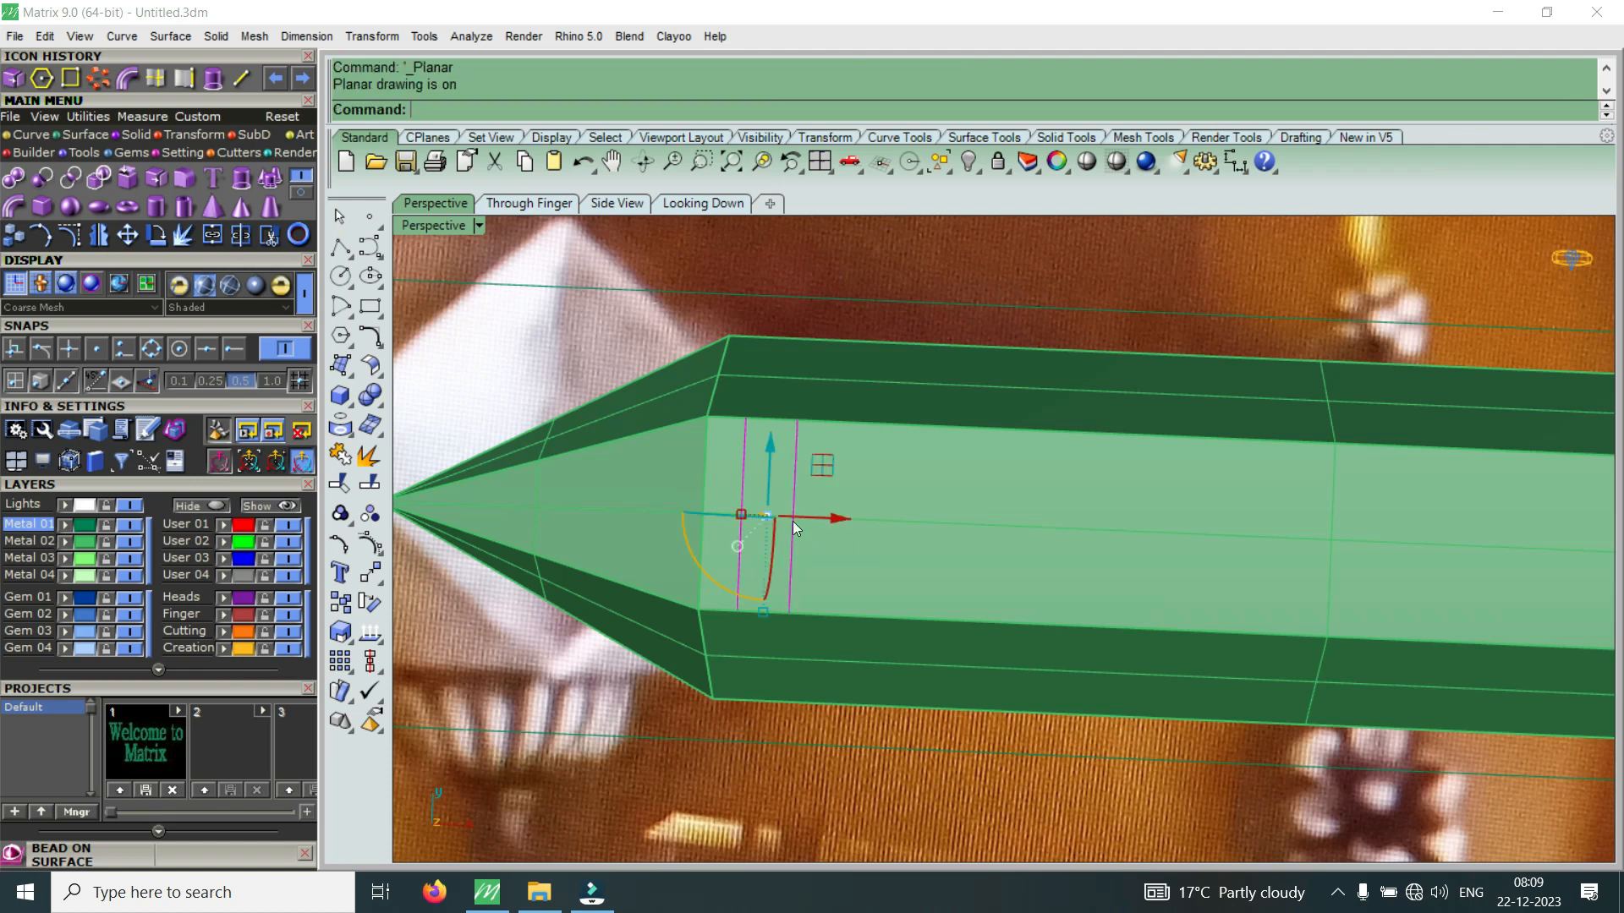
key(Escape)
key(Escape)
Try piping the isocurve nearest the point with a 0.2 radius and round caps
click(744, 483)
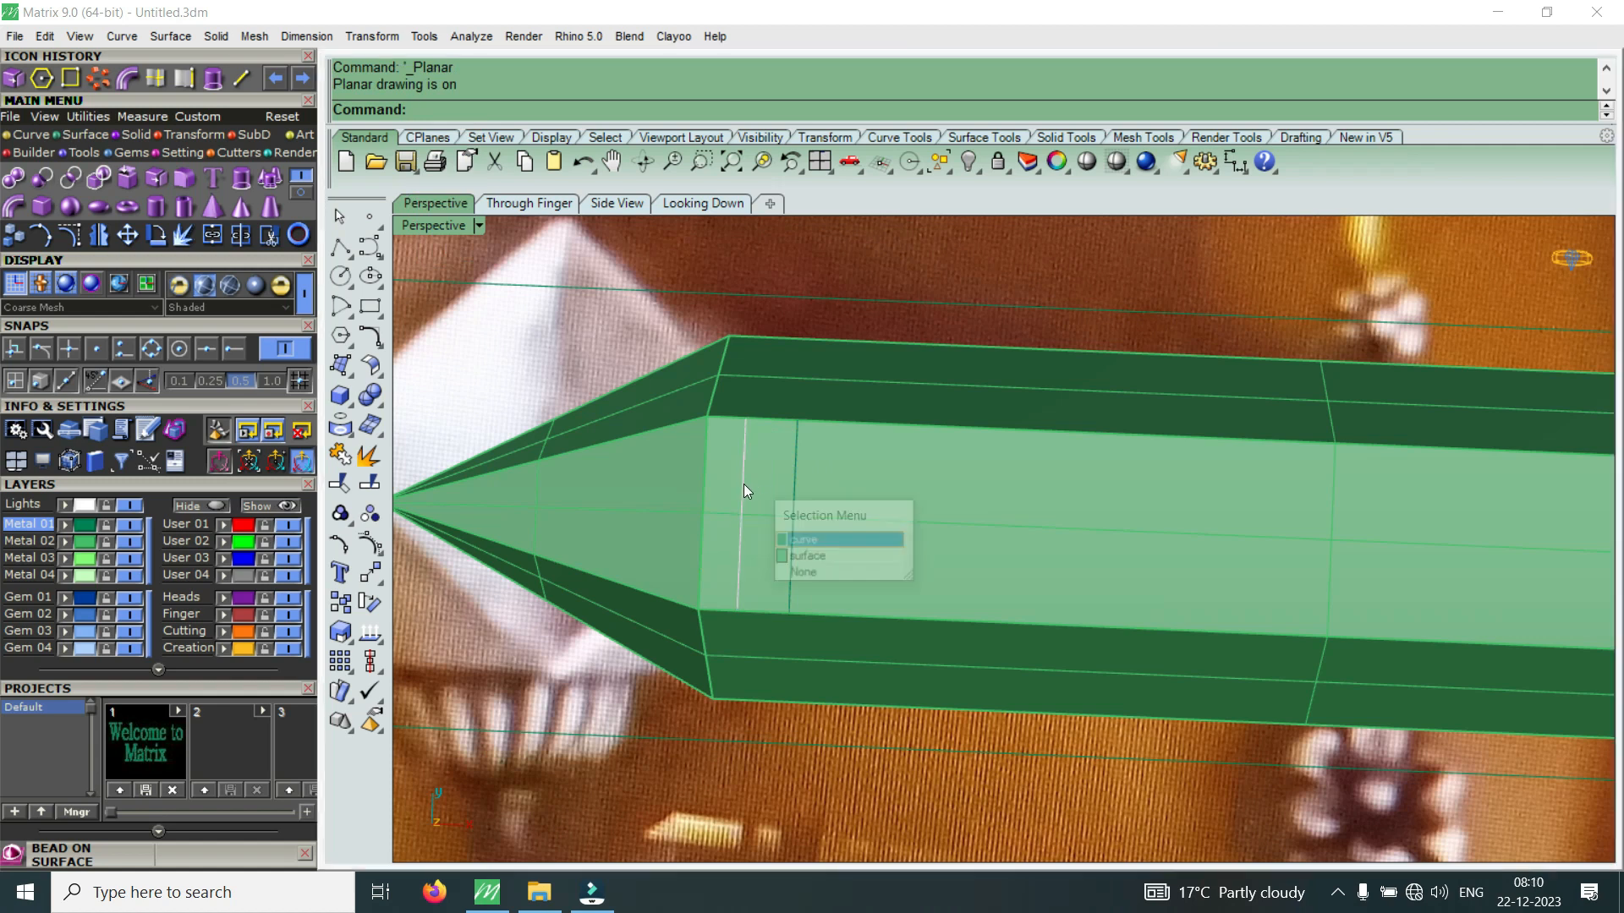
click(838, 538)
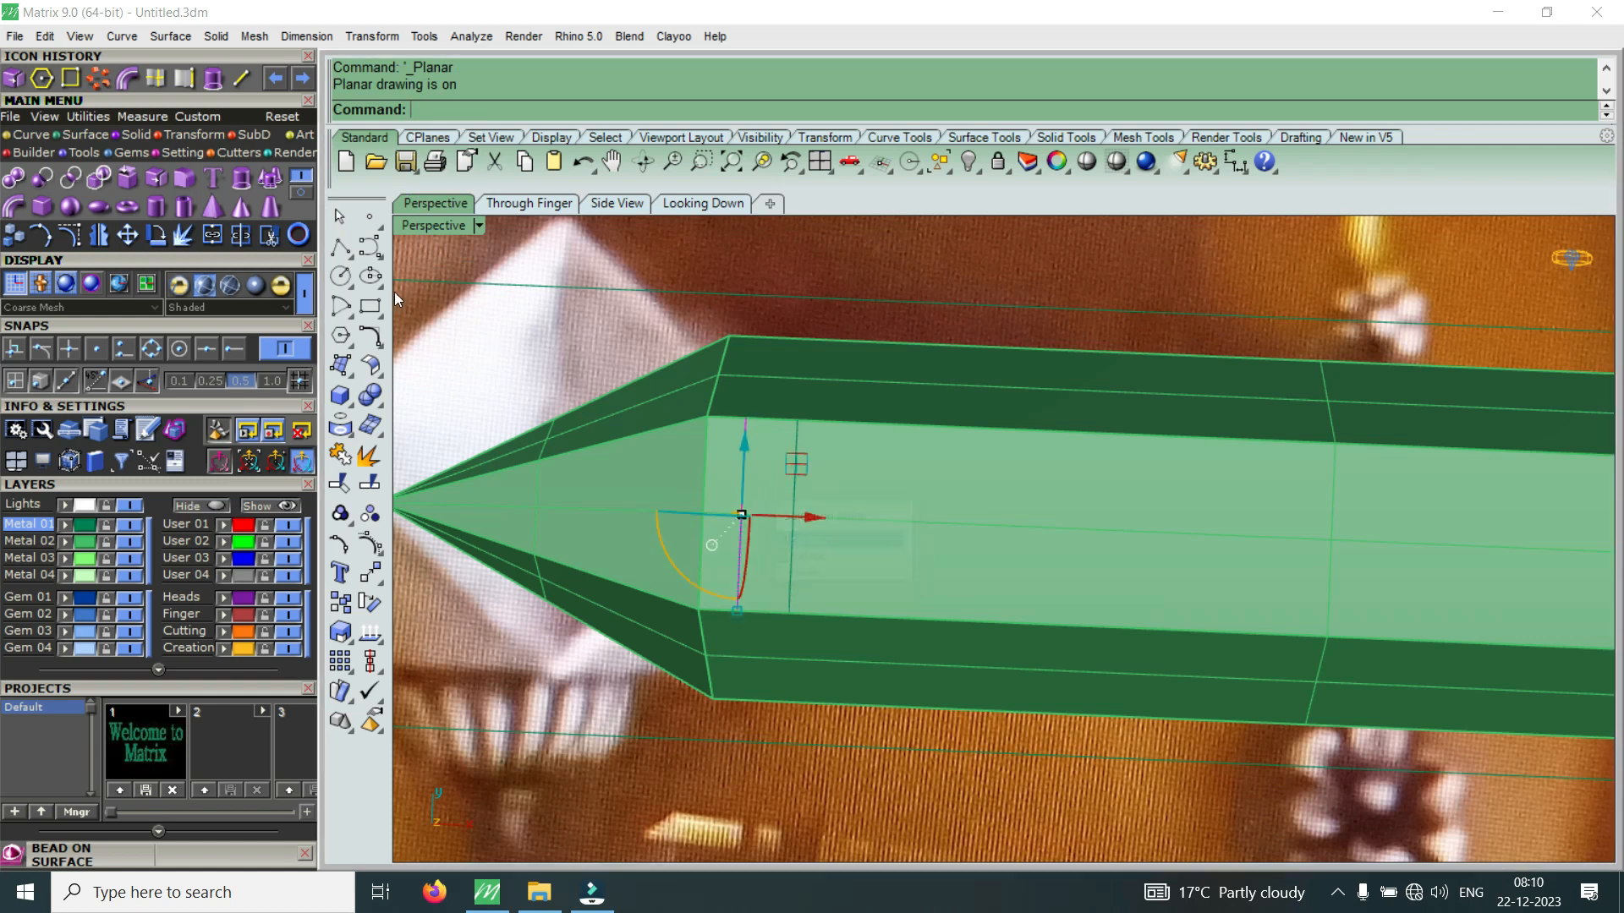
click(130, 78)
key(Return)
key(Return)
key(Return)
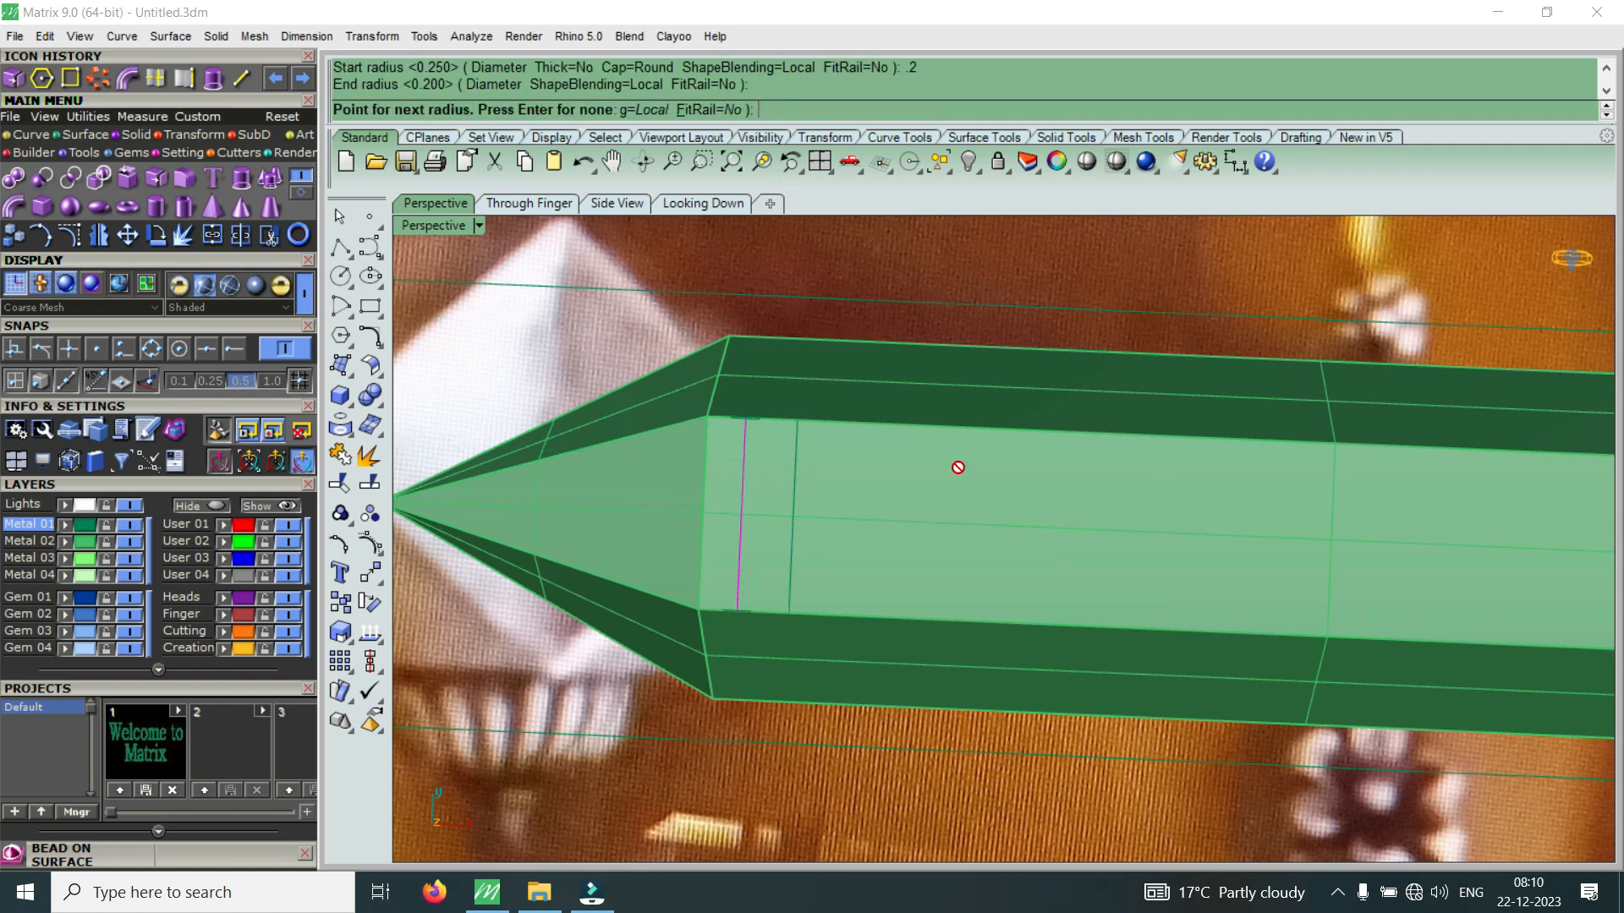
click(794, 458)
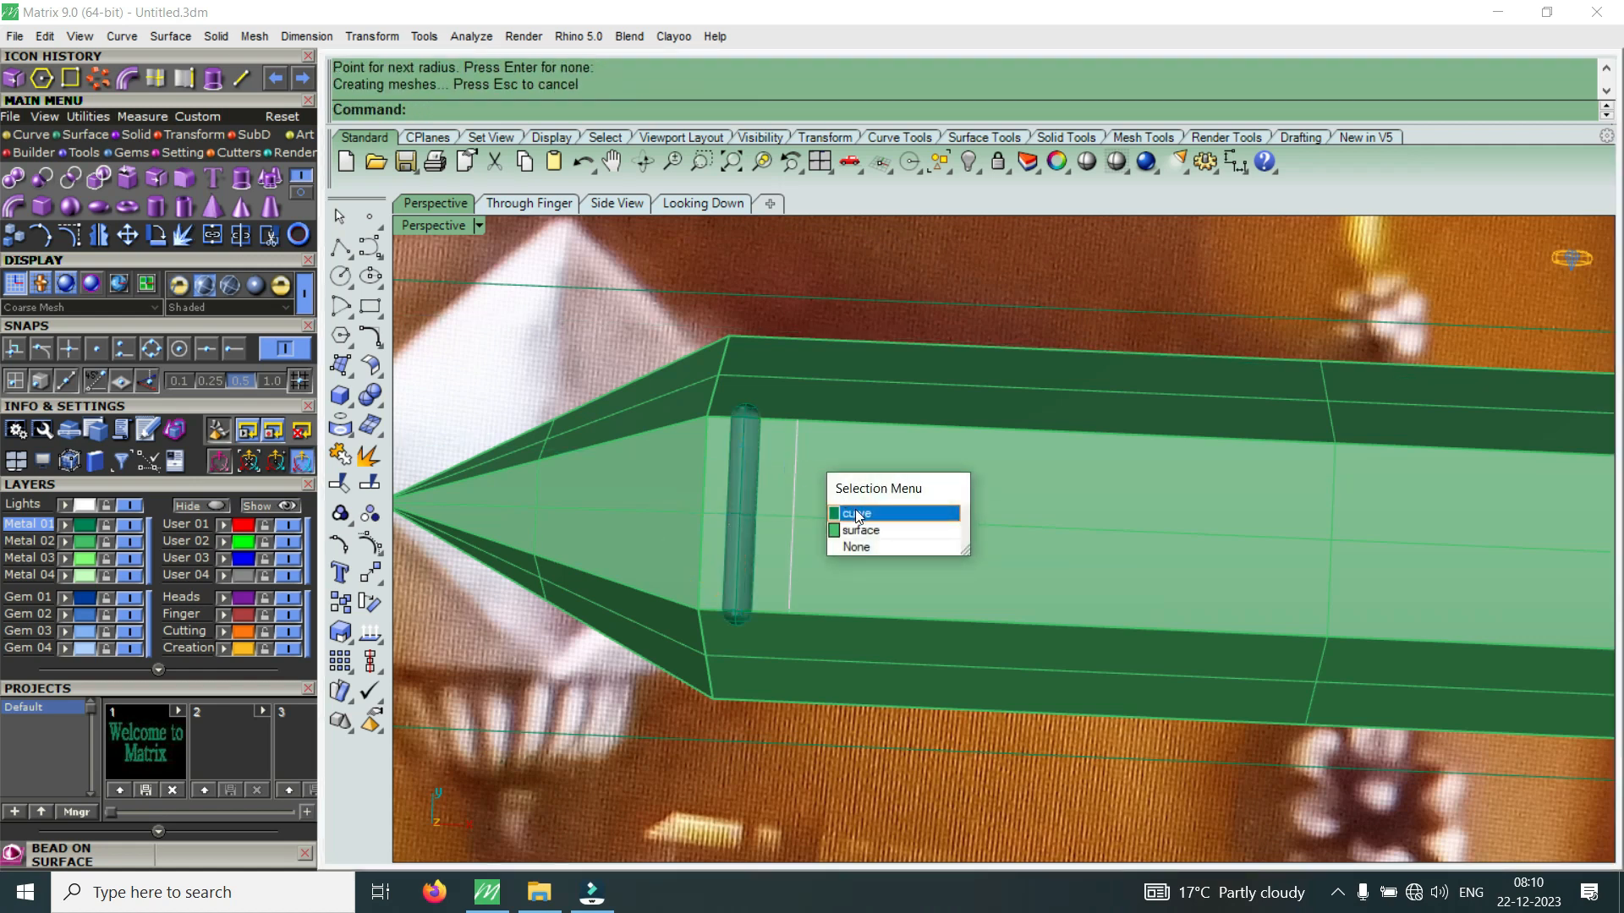
key(Escape)
key(ctrl+z)
Pipe the isocurve nearest the point with a 0.25 radius and round caps
click(739, 493)
click(803, 549)
key(Return)
key(Return)
key(Return)
key(Return)
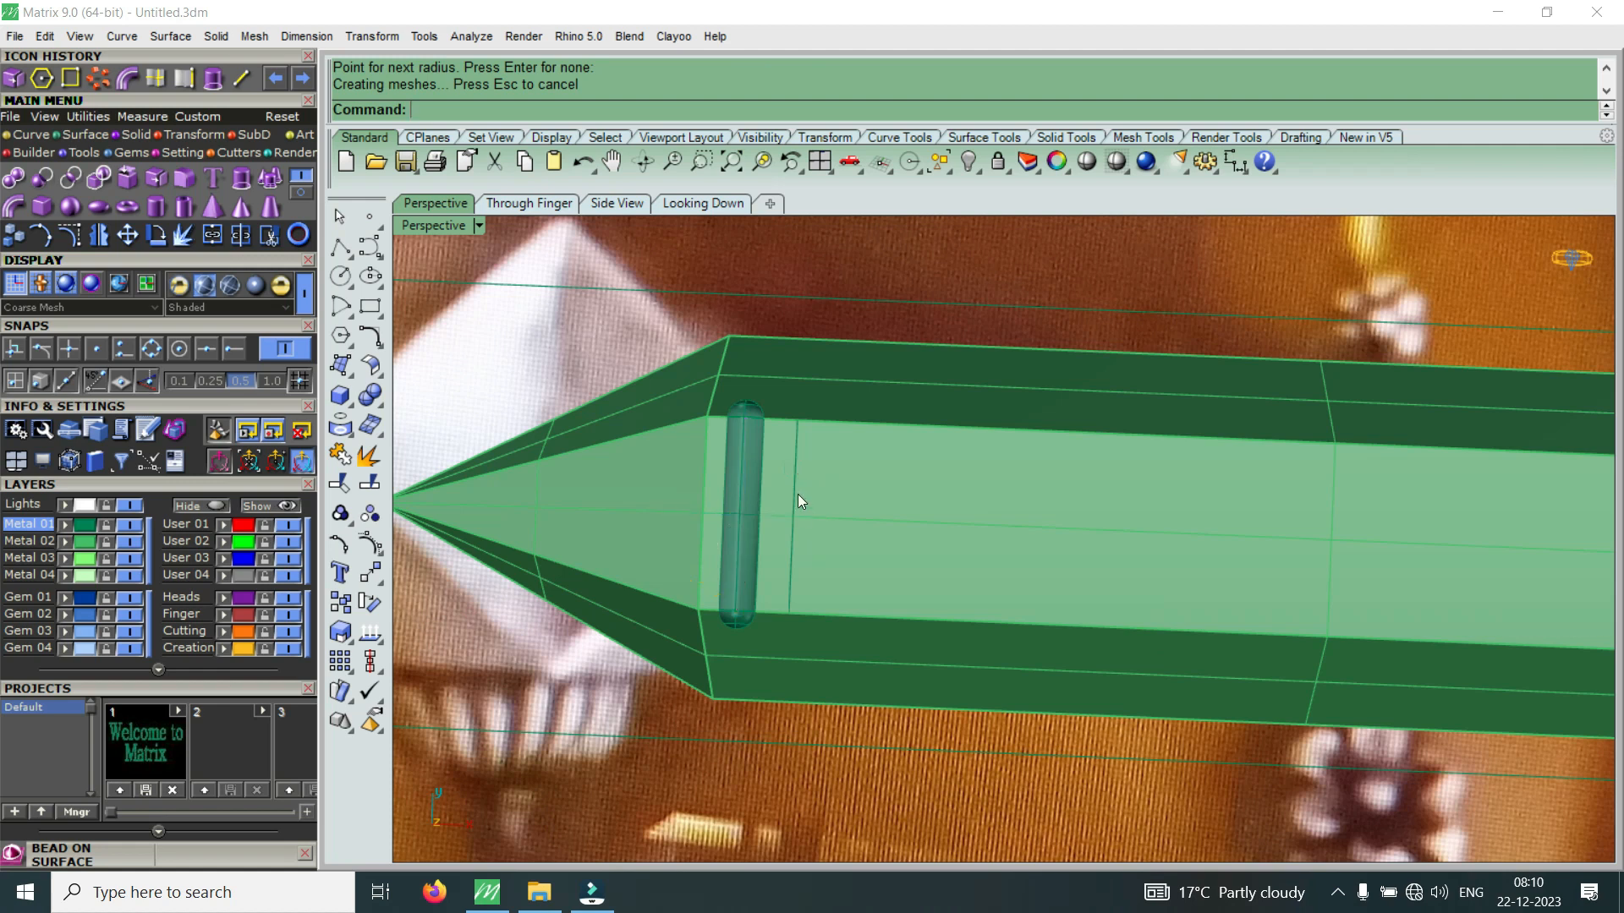
Pipe the second isocurve with the same 0.25 radius and round caps to form a parallel band
click(795, 484)
click(859, 541)
key(Return)
key(Return)
key(Return)
key(Return)
scroll(860, 541, down, 5)
scroll(798, 513, up, 5)
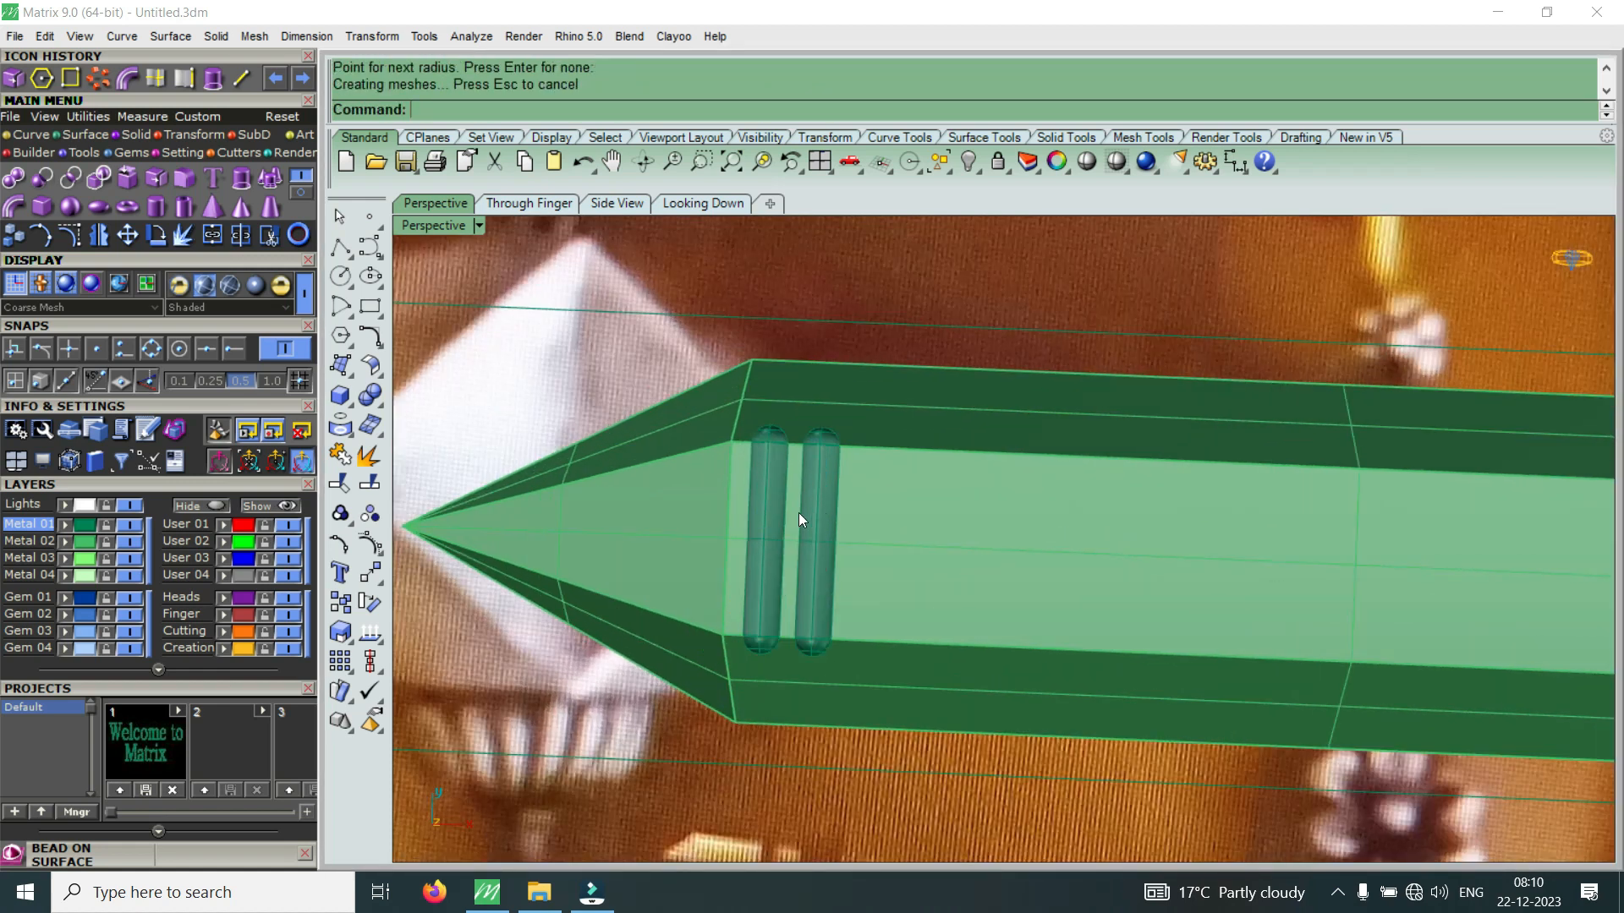
scroll(798, 512, down, 3)
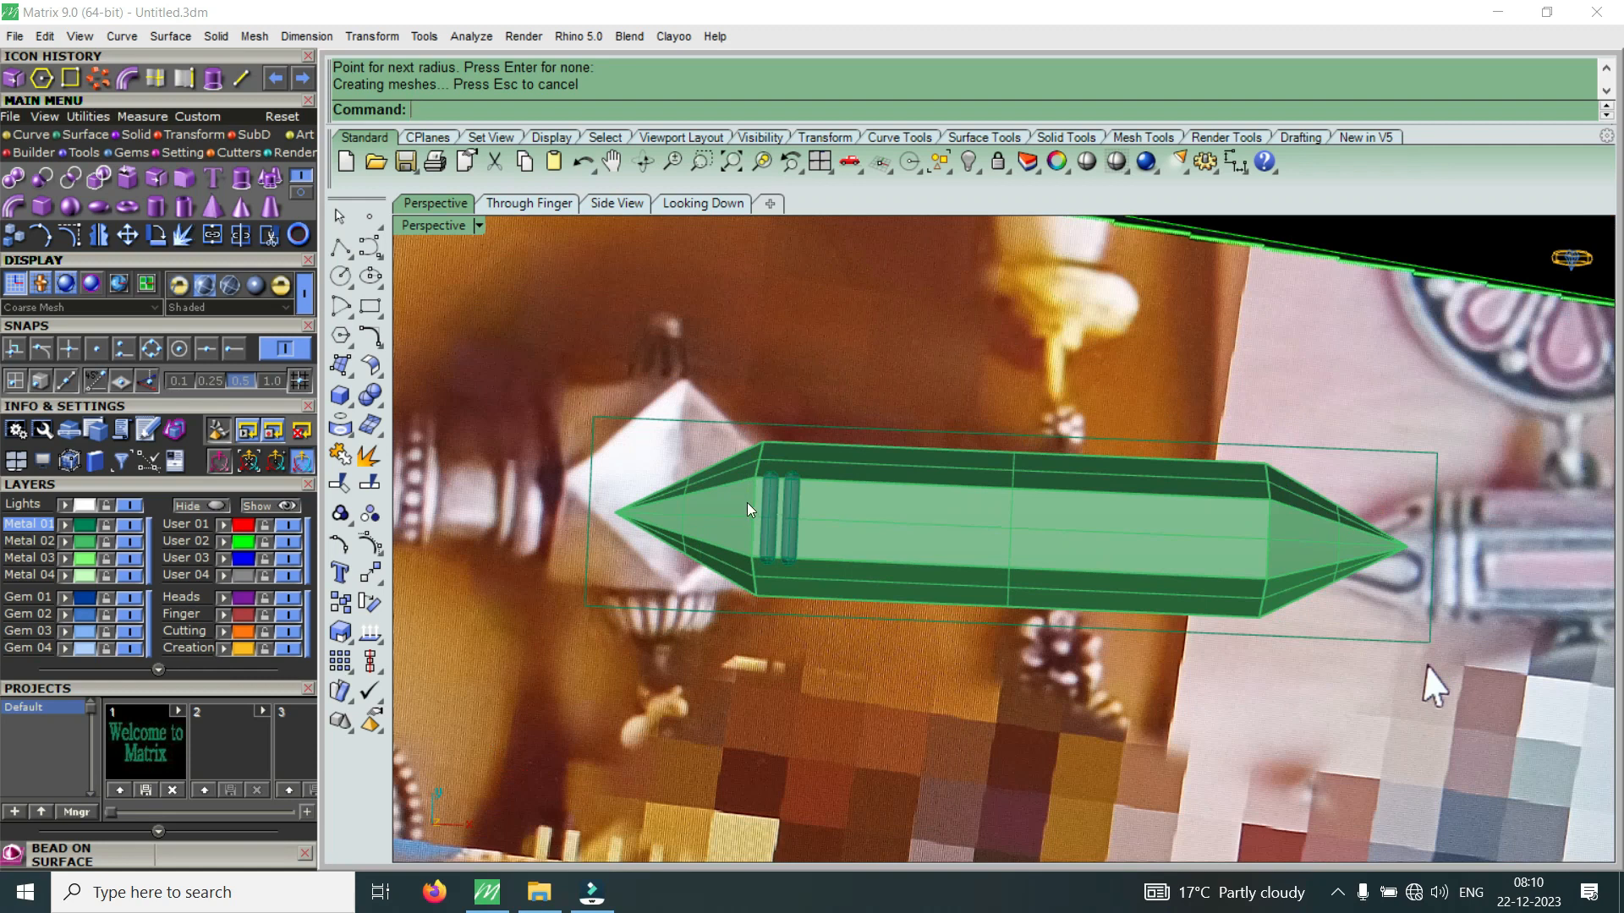
Shift the band pipes along the X axis toward the point so that they sit closer together
scroll(761, 512, up, 4)
click(795, 537)
scroll(829, 548, up, 3)
drag(846, 547, 833, 550)
click(912, 583)
drag(971, 555, 938, 565)
Polar-array both band pipes around origin 0 in the side view with 6 items over 360 degrees, and delete the lower-half copies and hexagon curve
scroll(880, 541, down, 5)
shift+click(819, 470)
double_click(444, 225)
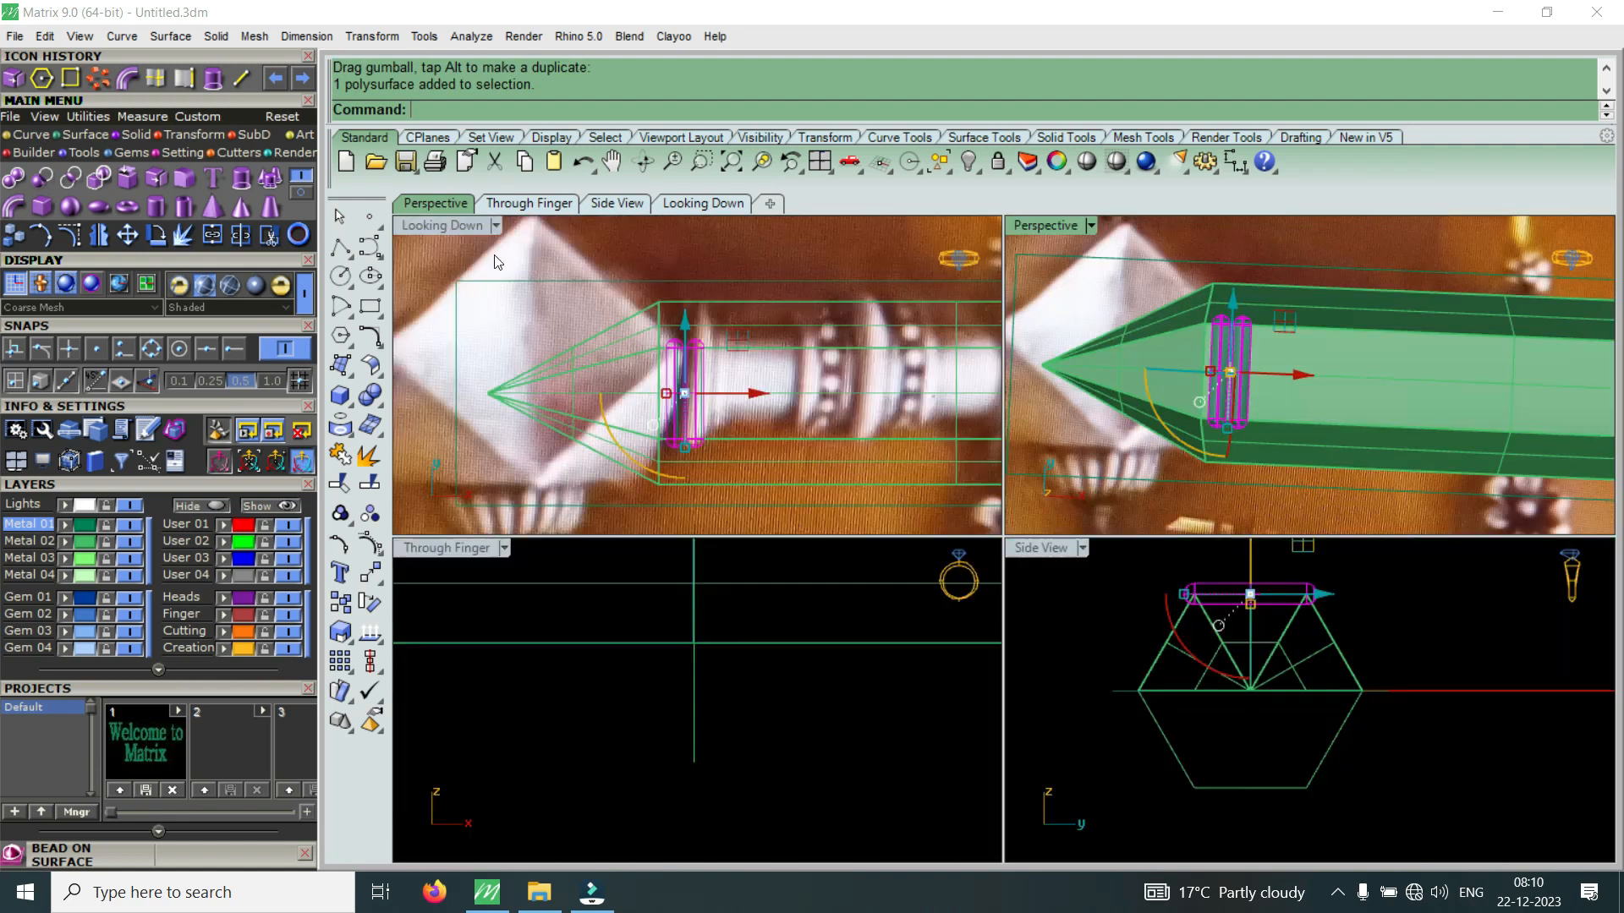
click(98, 77)
text(0)
key(Return)
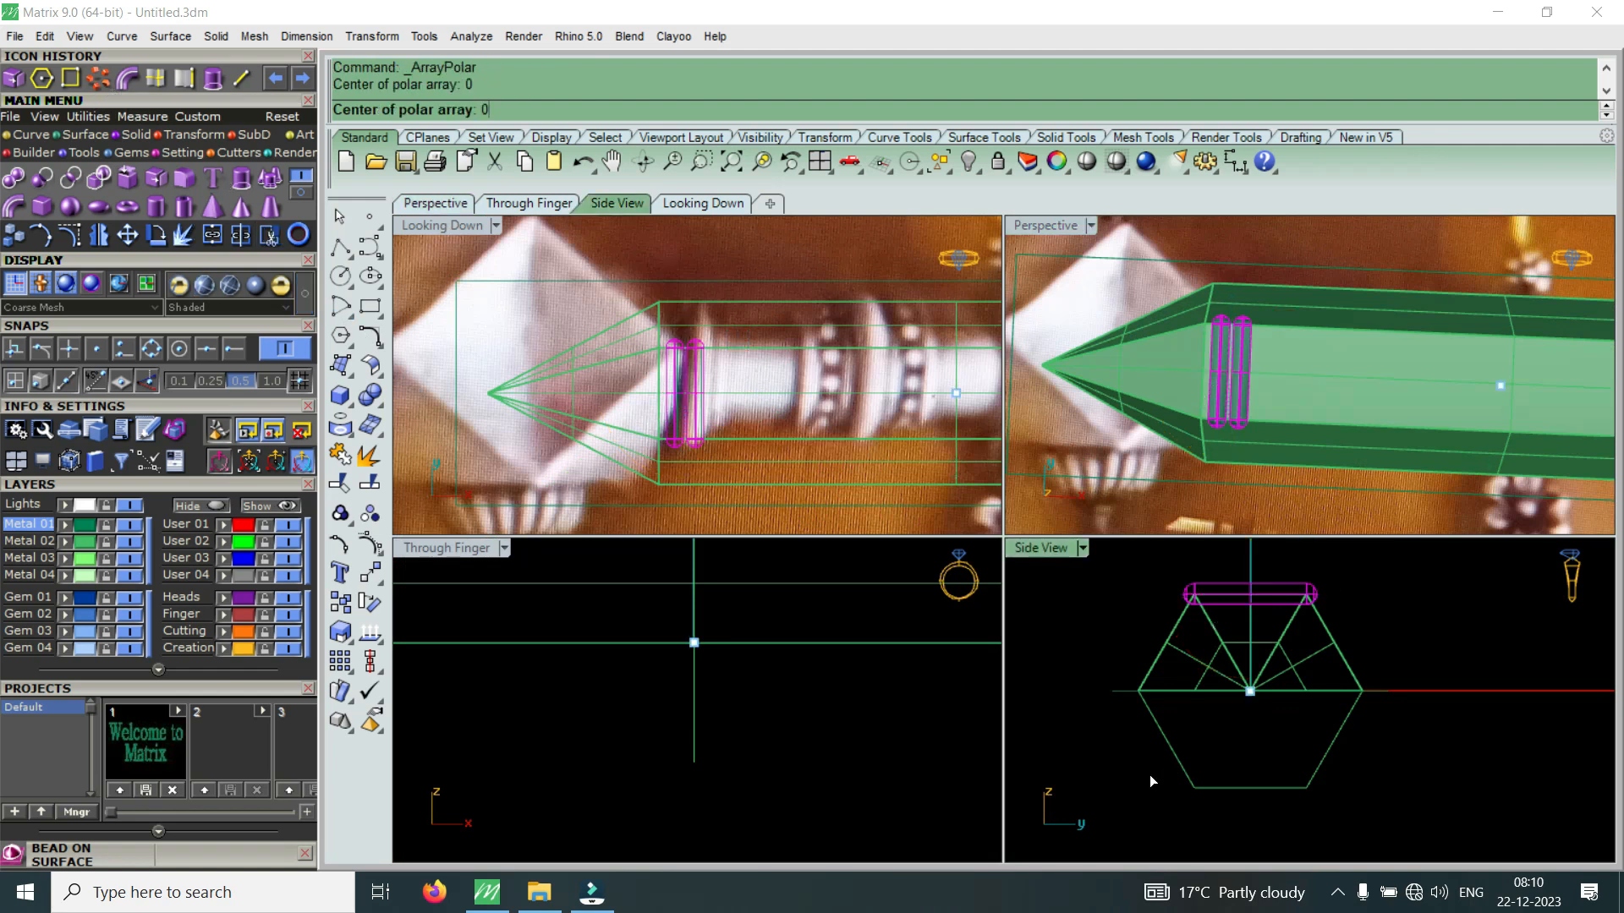
text(6)
key(Return)
key(Return)
key(Return)
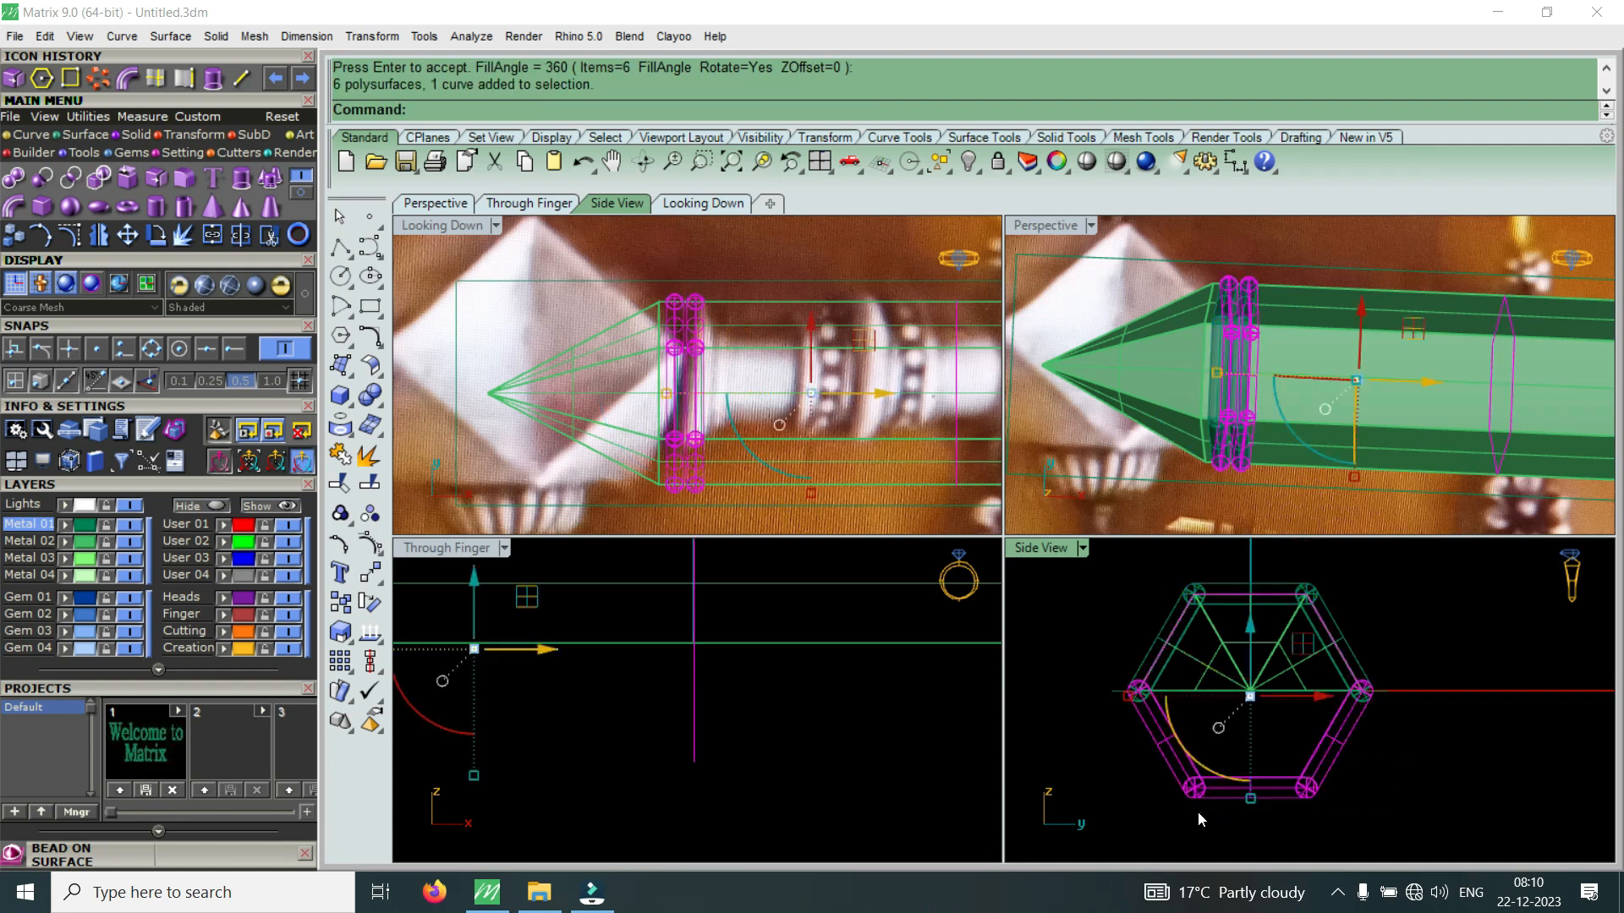
key(Delete)
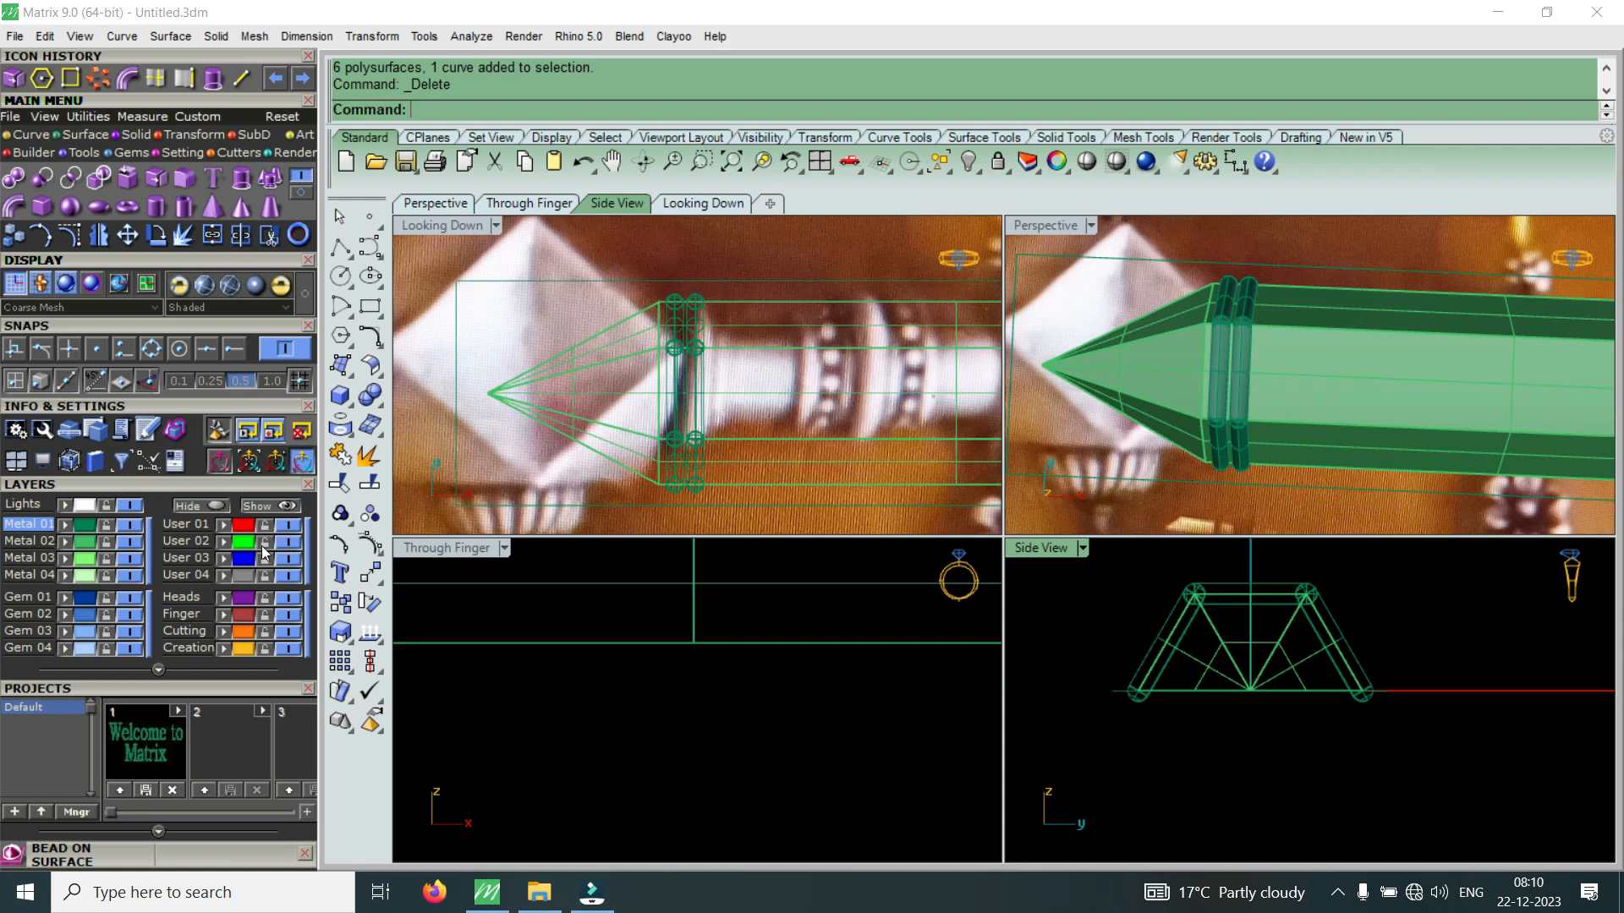
Hide the User 02 layer with the reference photo and mirror the bands from origin 0 along the Y axis onto the bar's opposite end
click(288, 542)
drag(642, 248, 724, 504)
scroll(677, 383, down, 1)
scroll(677, 384, down, 2)
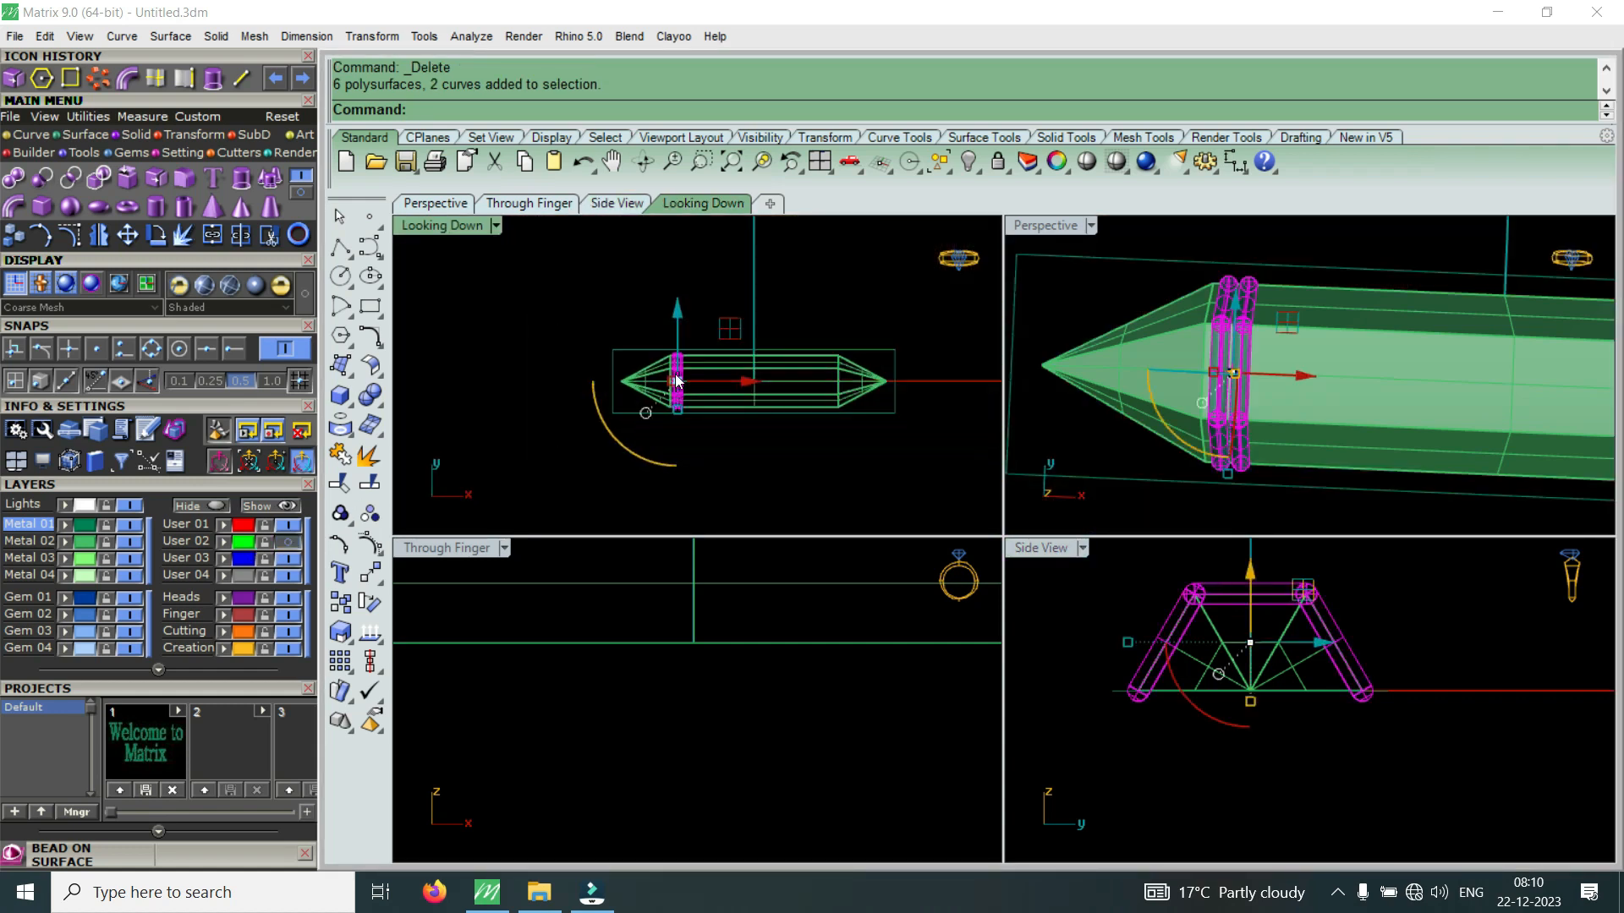
key(F6)
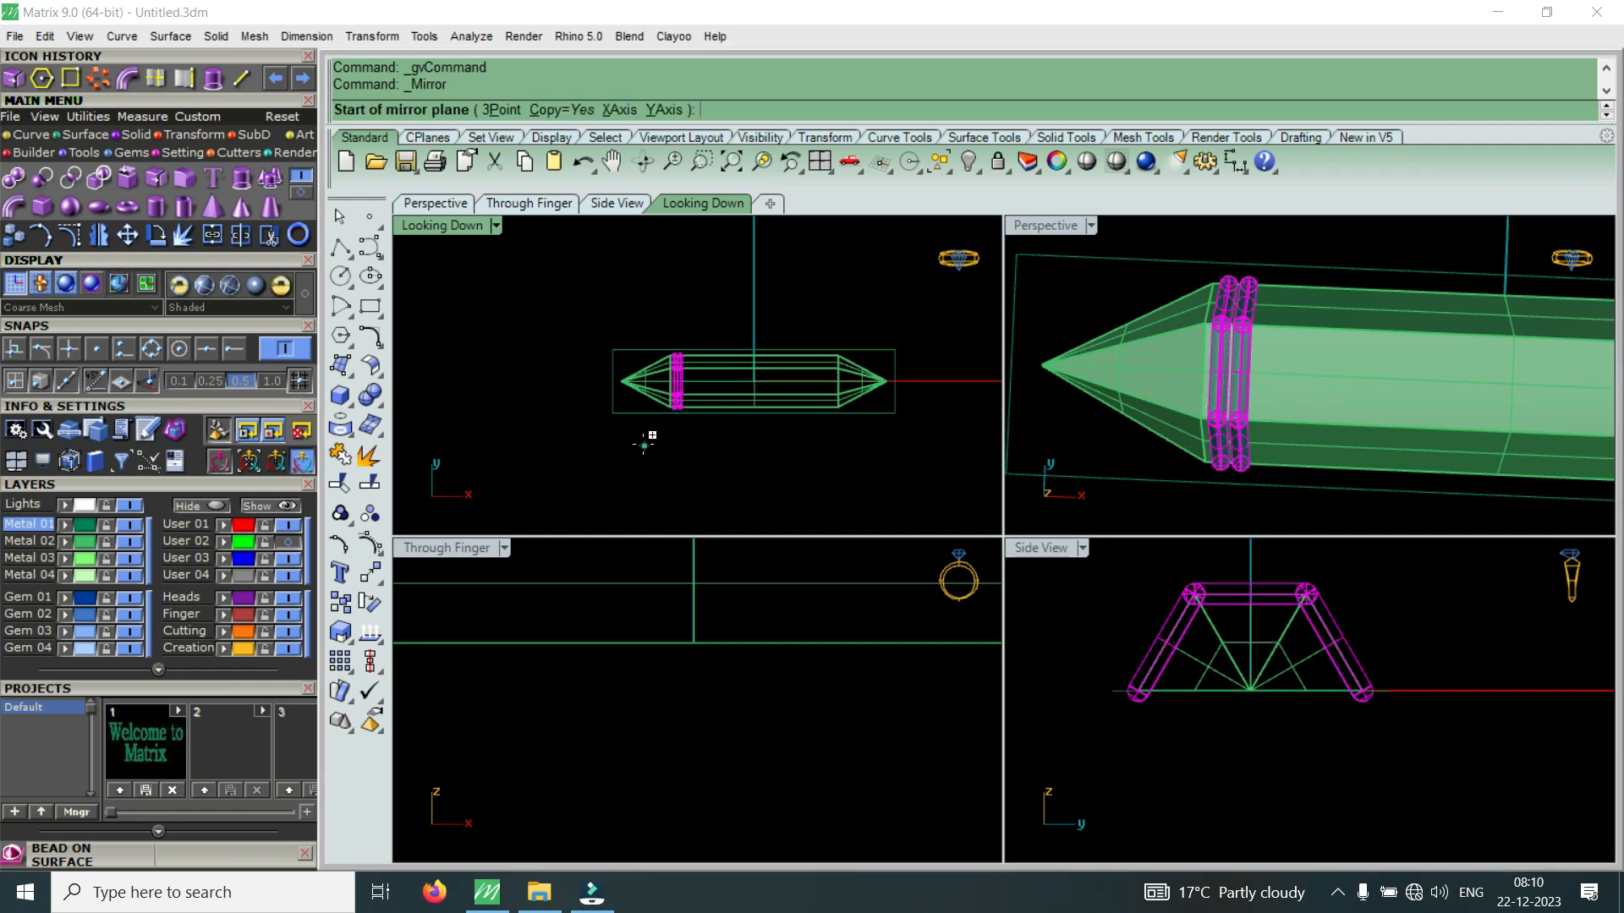
text(0)
key(Return)
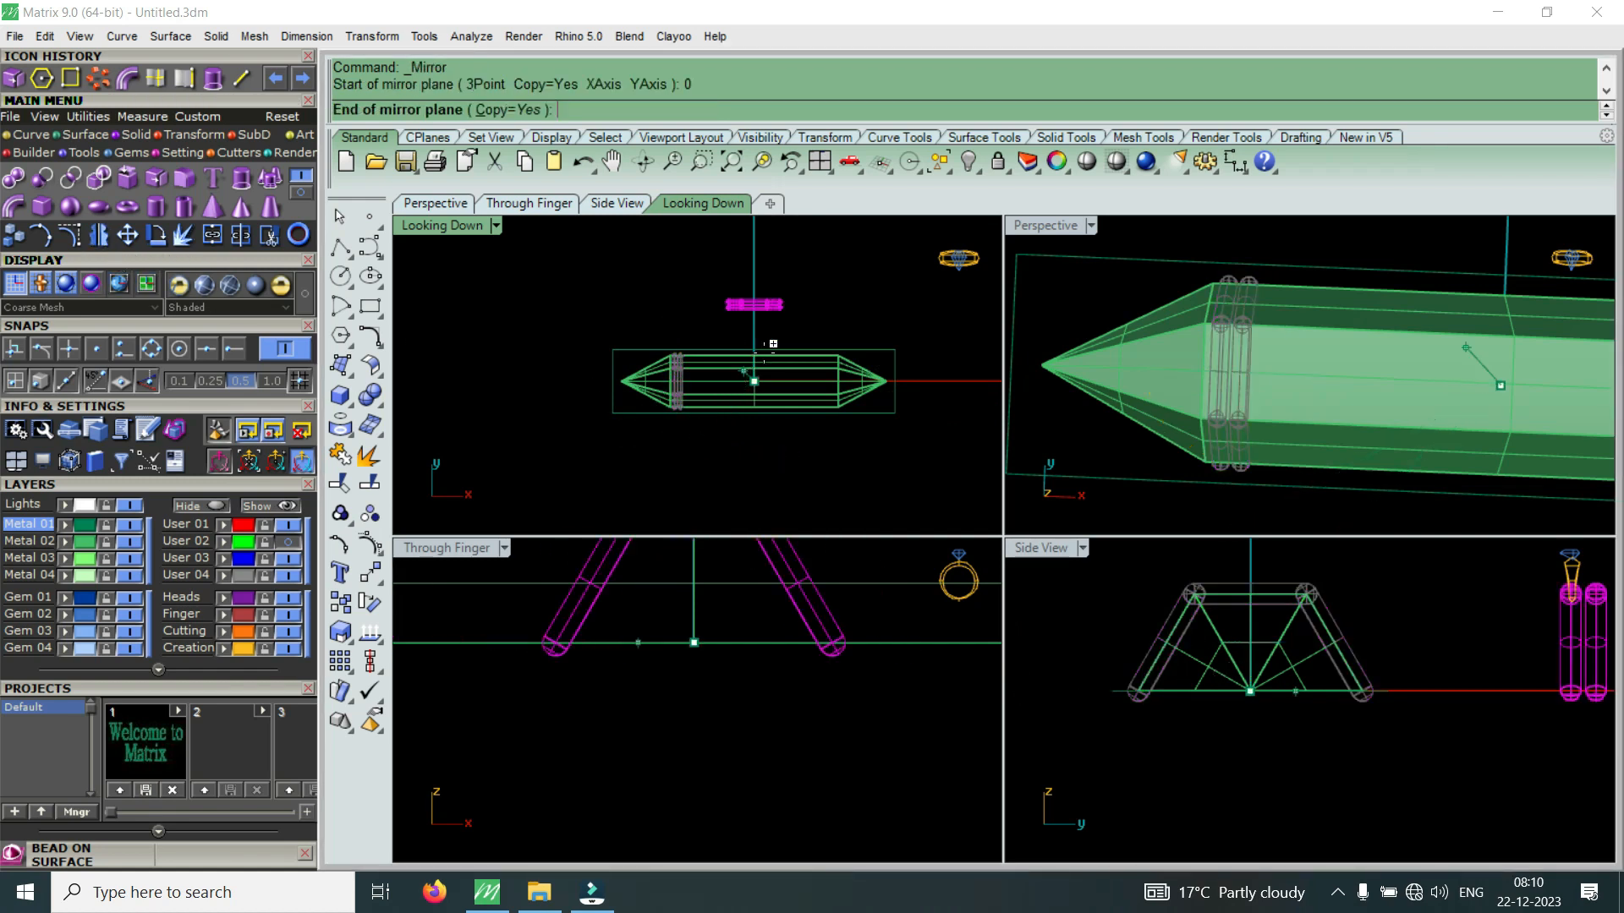
click(757, 282)
key(Escape)
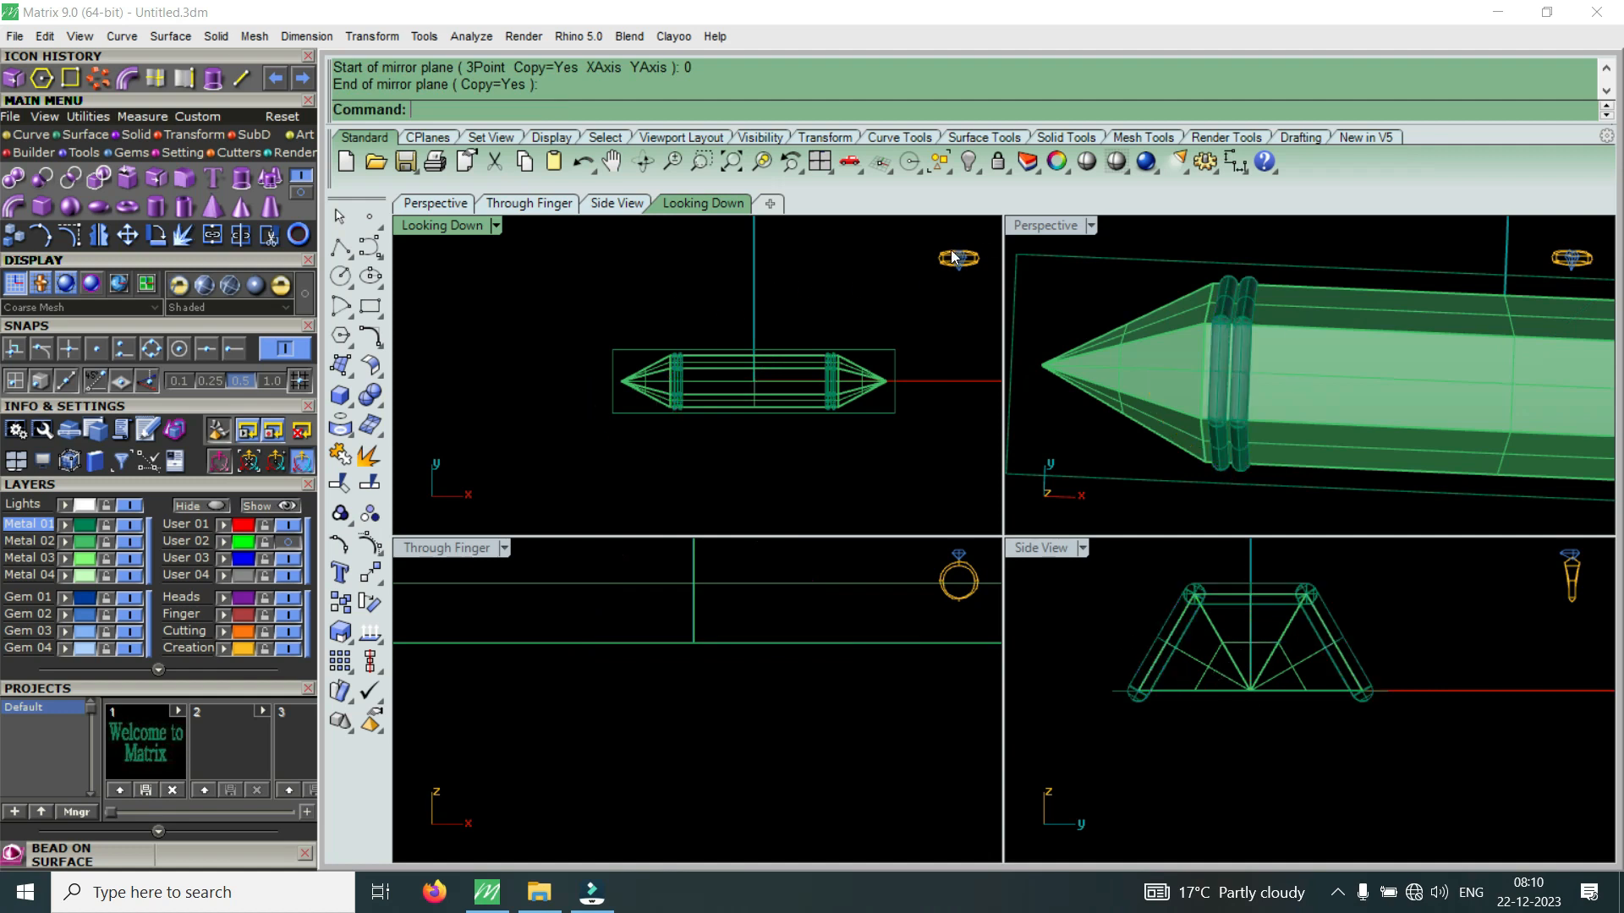
Duplicate the top face's front long edge and scale the curve shorter along X so that it ends at the inner bands
double_click(1032, 218)
scroll(871, 355, down, 5)
scroll(981, 499, up, 4)
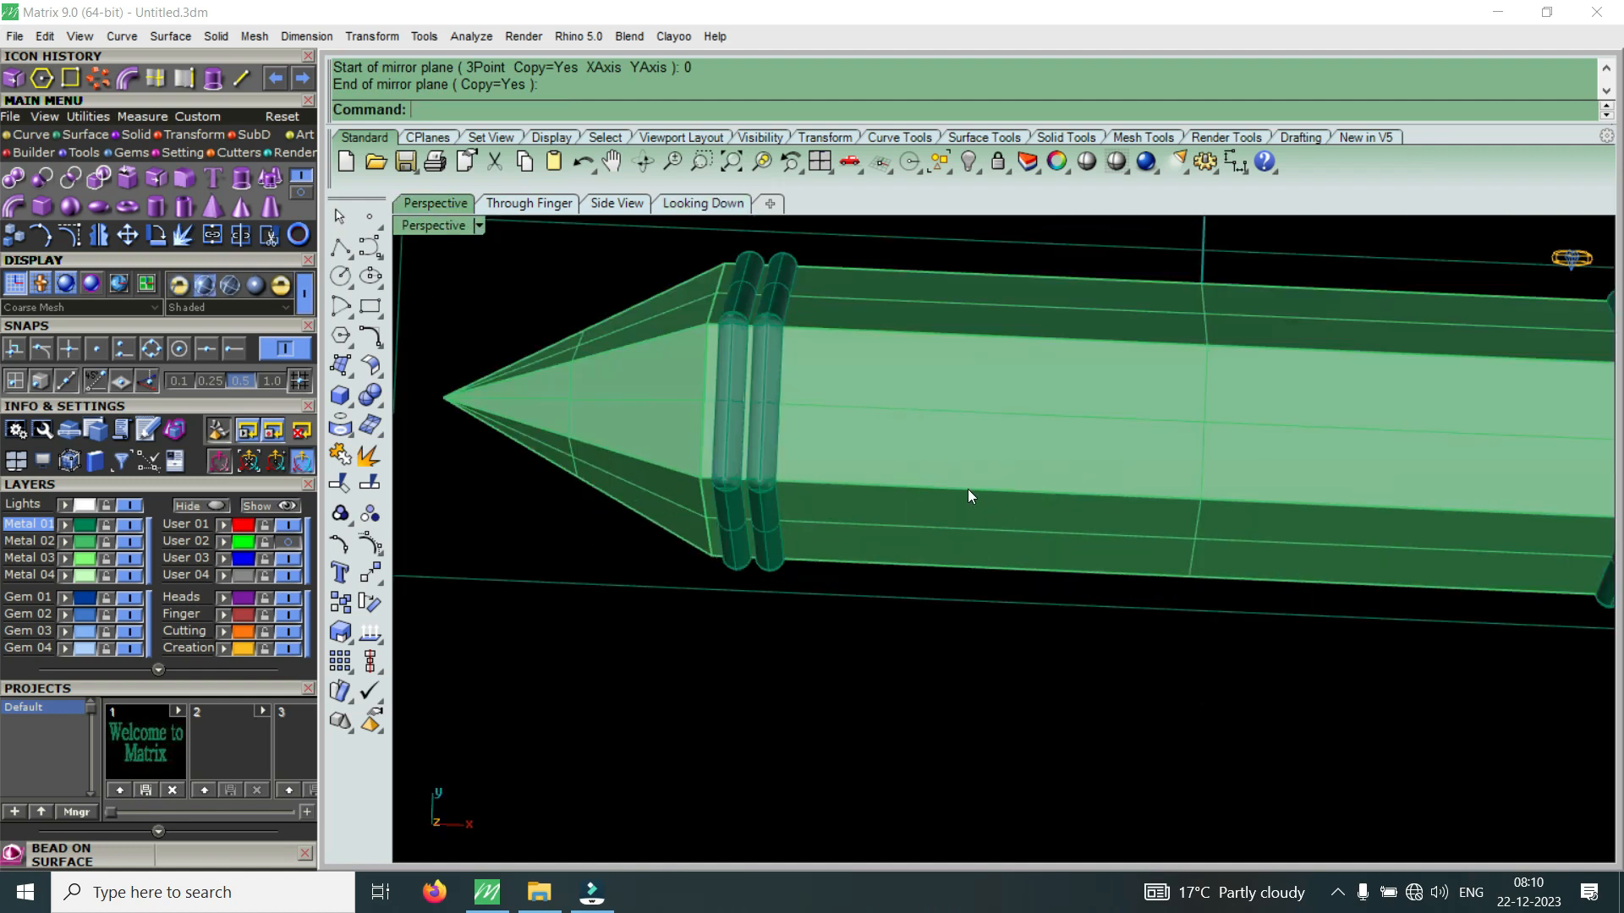
click(188, 82)
click(898, 487)
click(898, 485)
right_click(897, 485)
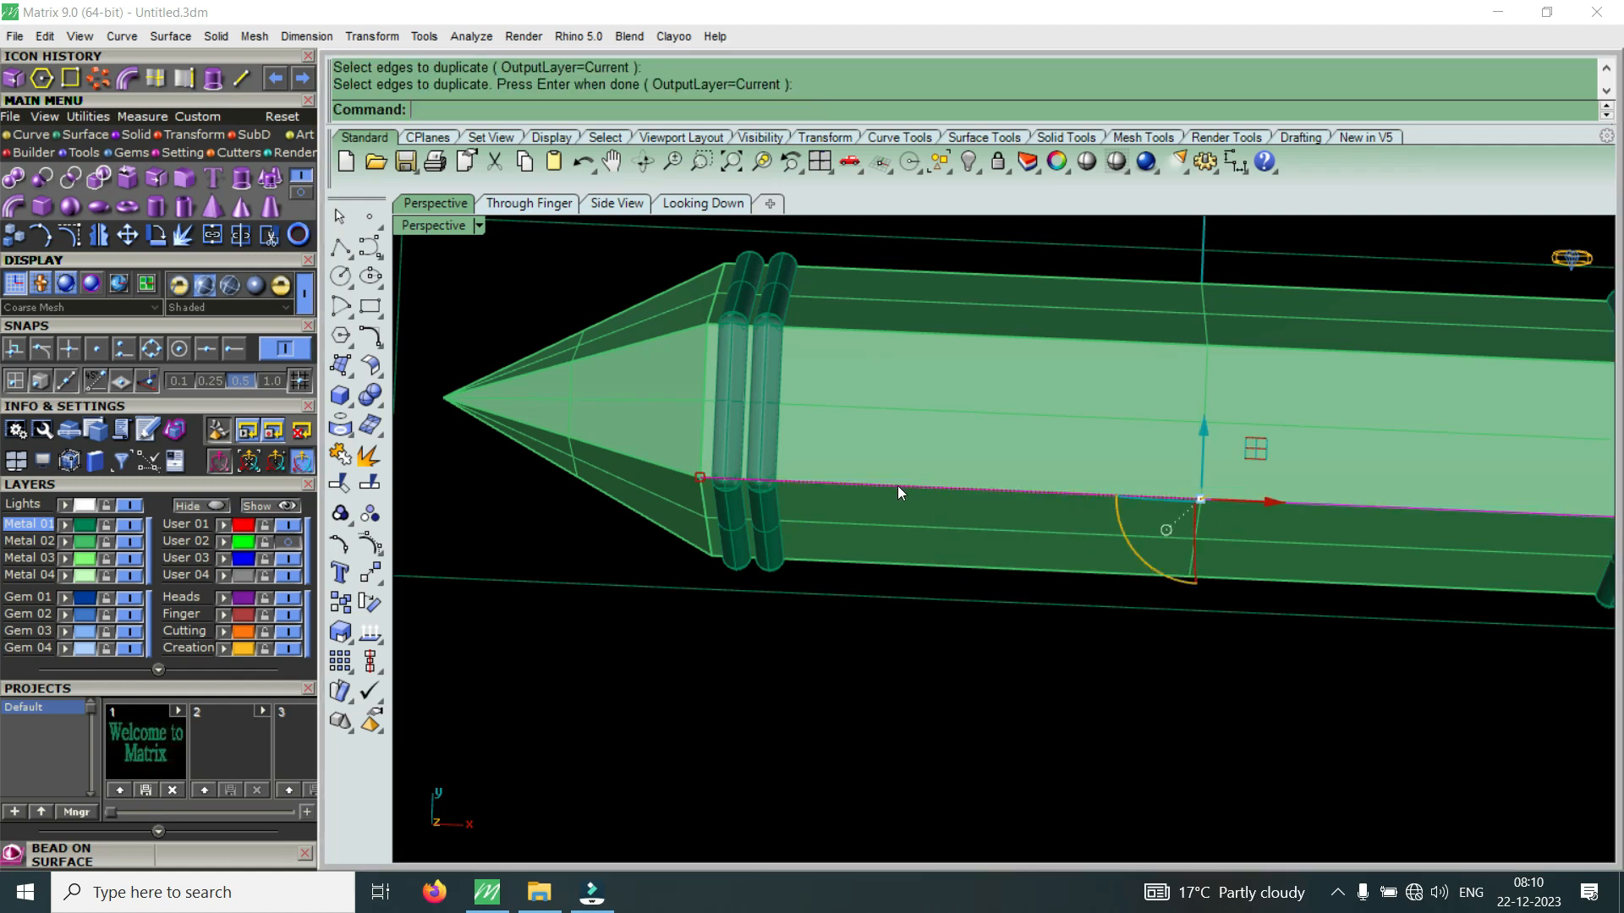
drag(700, 476, 777, 470)
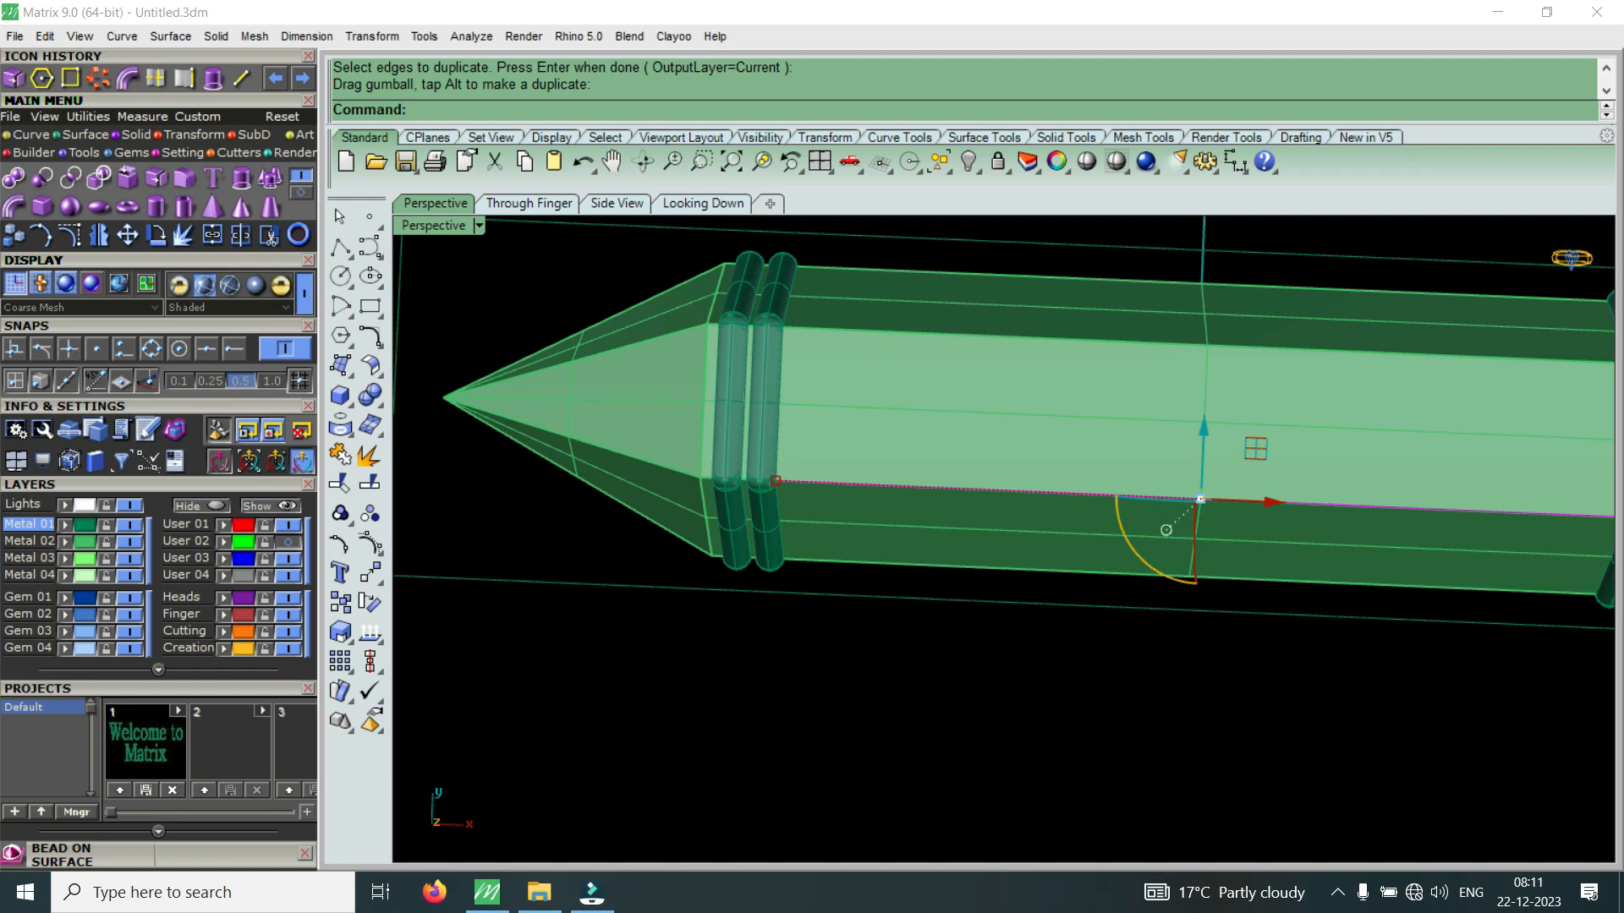
text(p)
key(Return)
key(Escape)
Pipe the shortened edge curve with a 0.25 radius to form a lengthwise rib between the bands
click(837, 489)
click(864, 546)
click(131, 78)
right_click(734, 377)
right_click(734, 377)
right_click(734, 377)
key(Escape)
Polar-array the lengthwise rib around origin 0 in the side view with 6 items over 360 degrees, and delete the two lowest copies
click(855, 489)
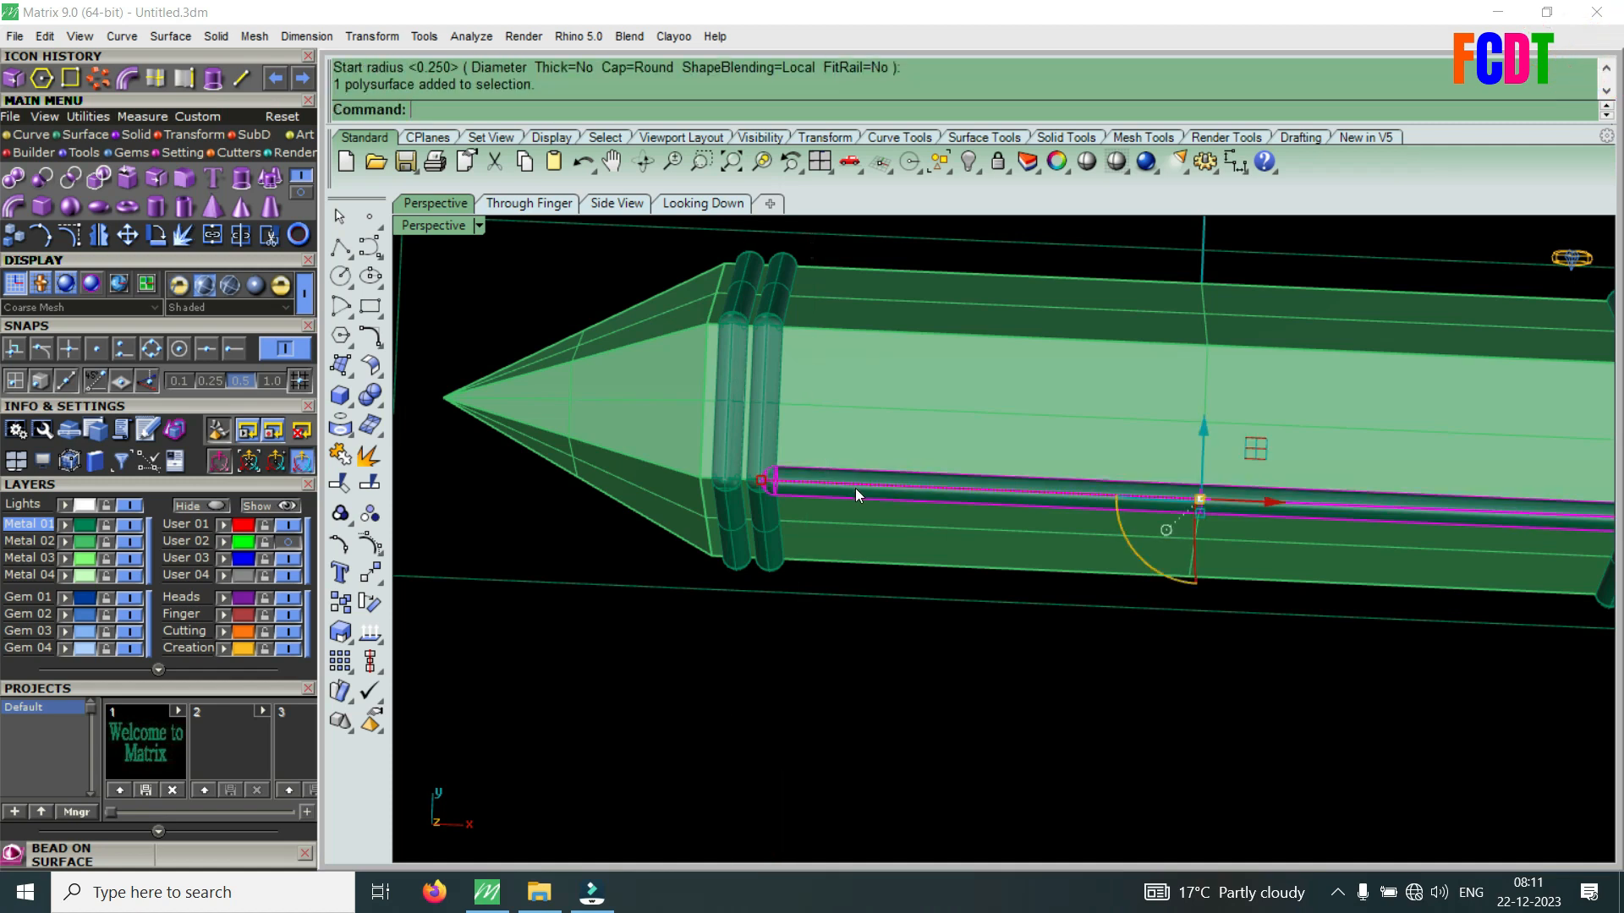
double_click(449, 225)
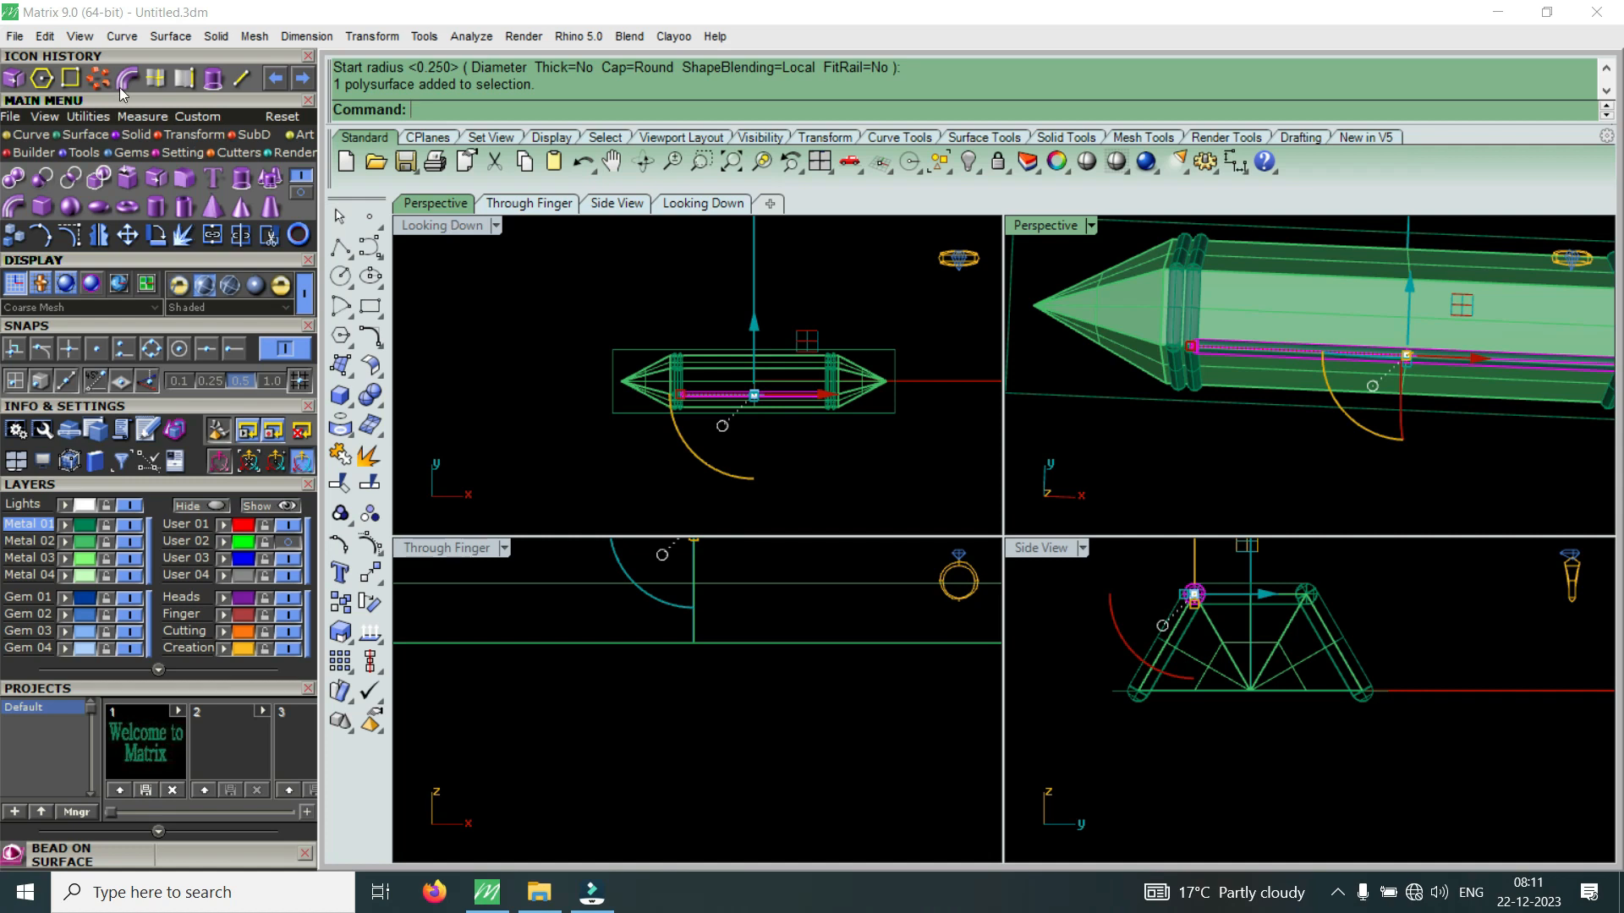
right_click(1200, 757)
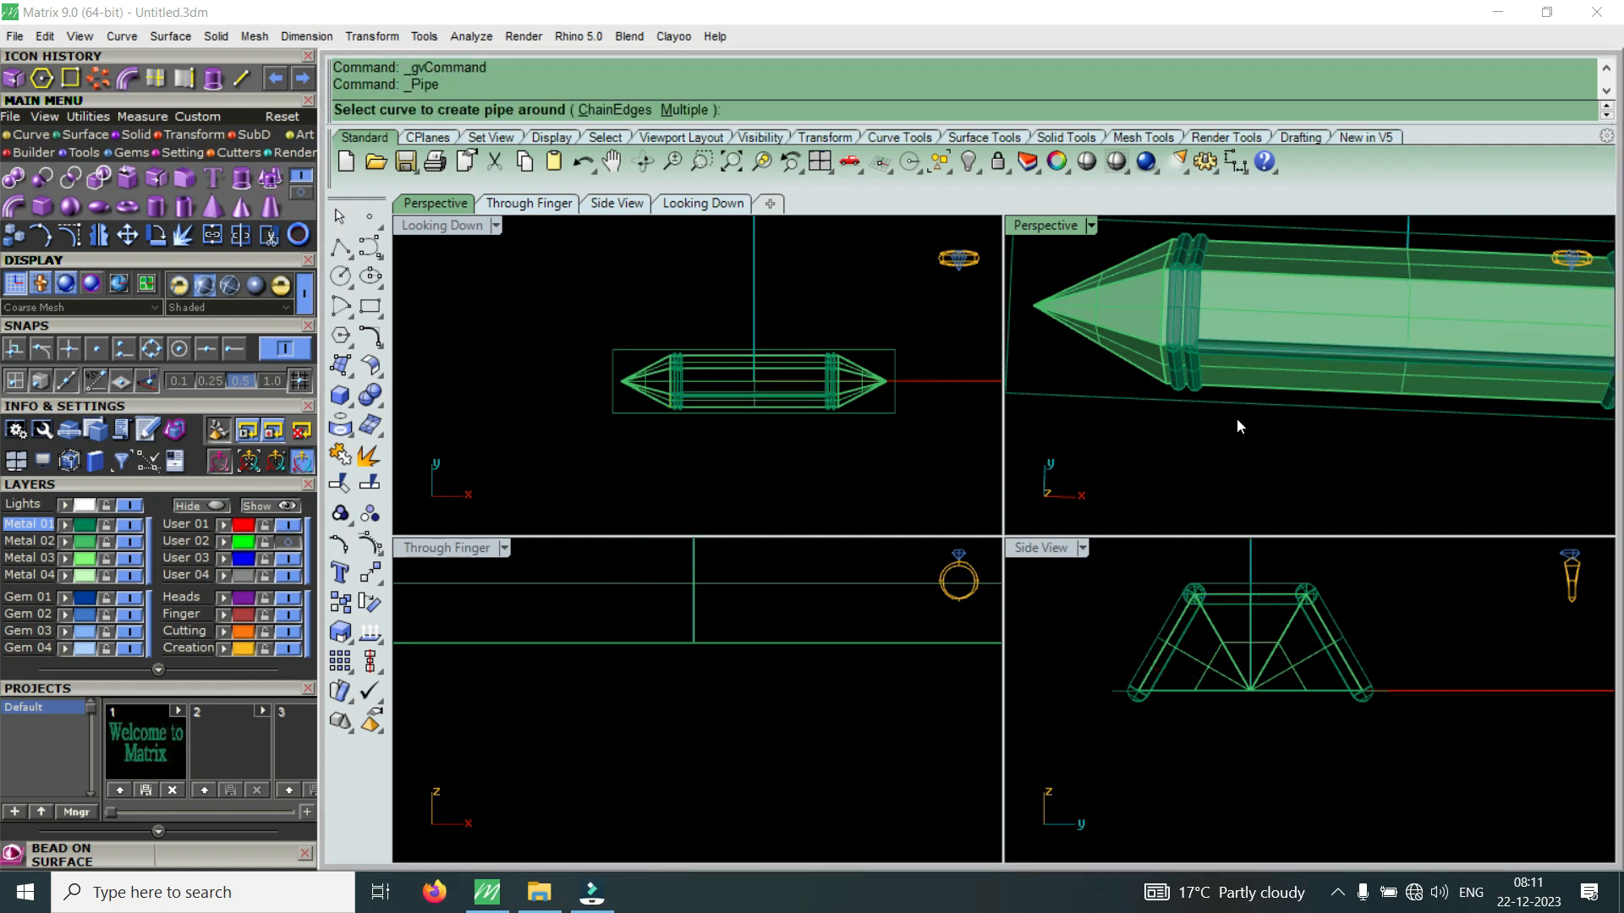
scroll(1237, 426, up, 3)
click(1280, 359)
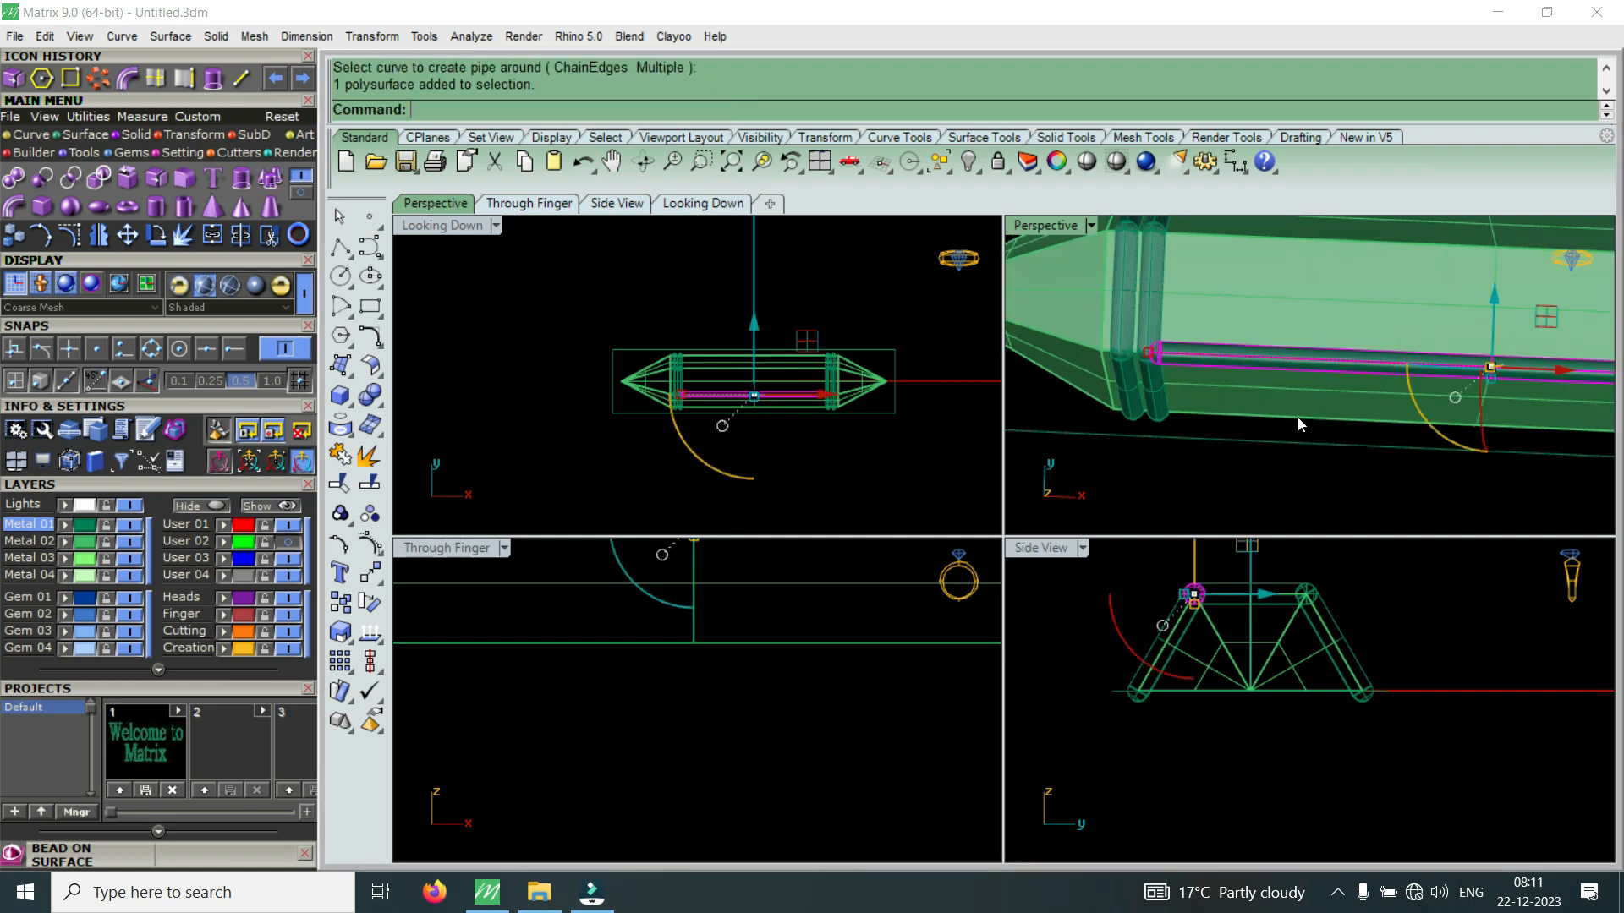
click(99, 78)
text(0)
key(Return)
text(6)
key(Return)
key(Return)
key(Return)
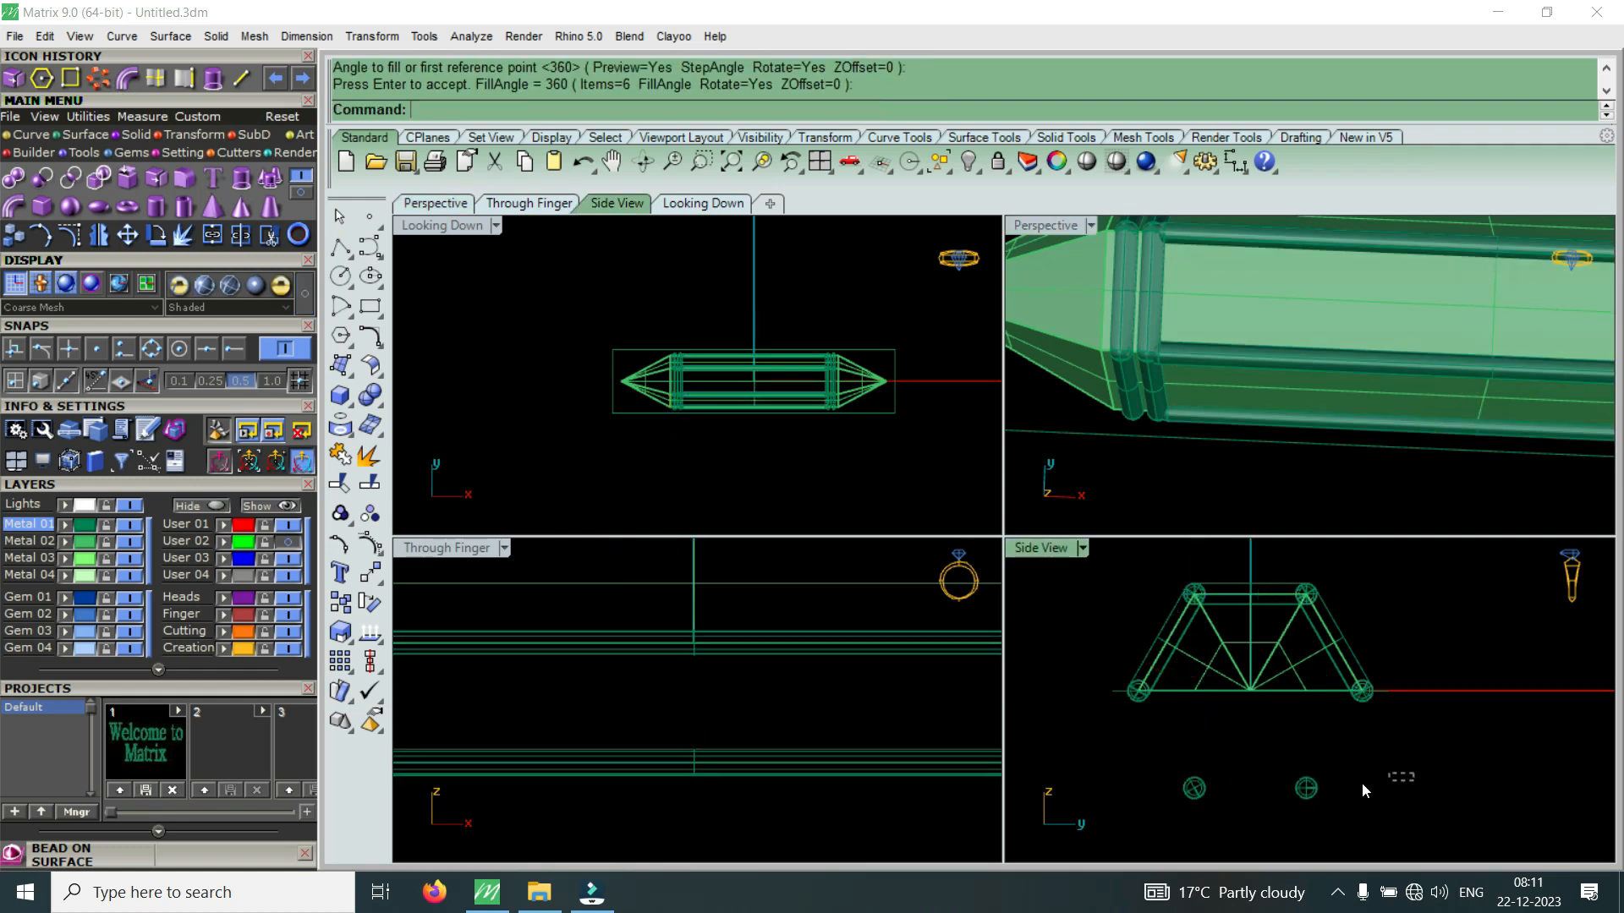
drag(1184, 800, 1182, 802)
key(Delete)
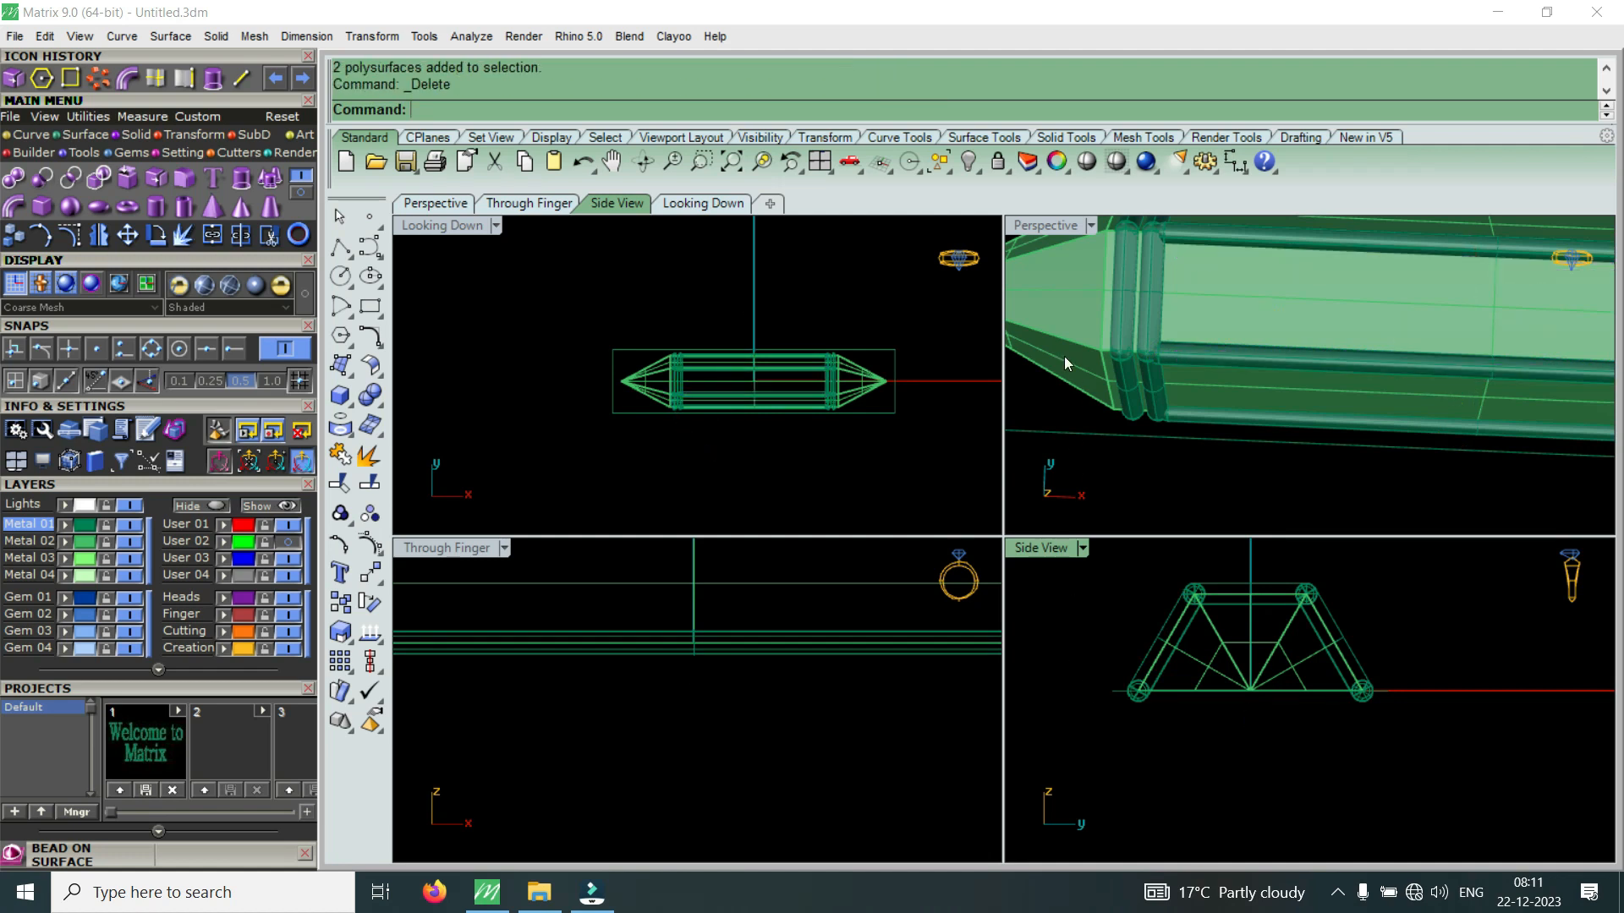
Examine the bands, lengthwise ribs and side faces of the double-pointed bar from a lower angle in the perspective view
double_click(1037, 226)
scroll(900, 429, down, 5)
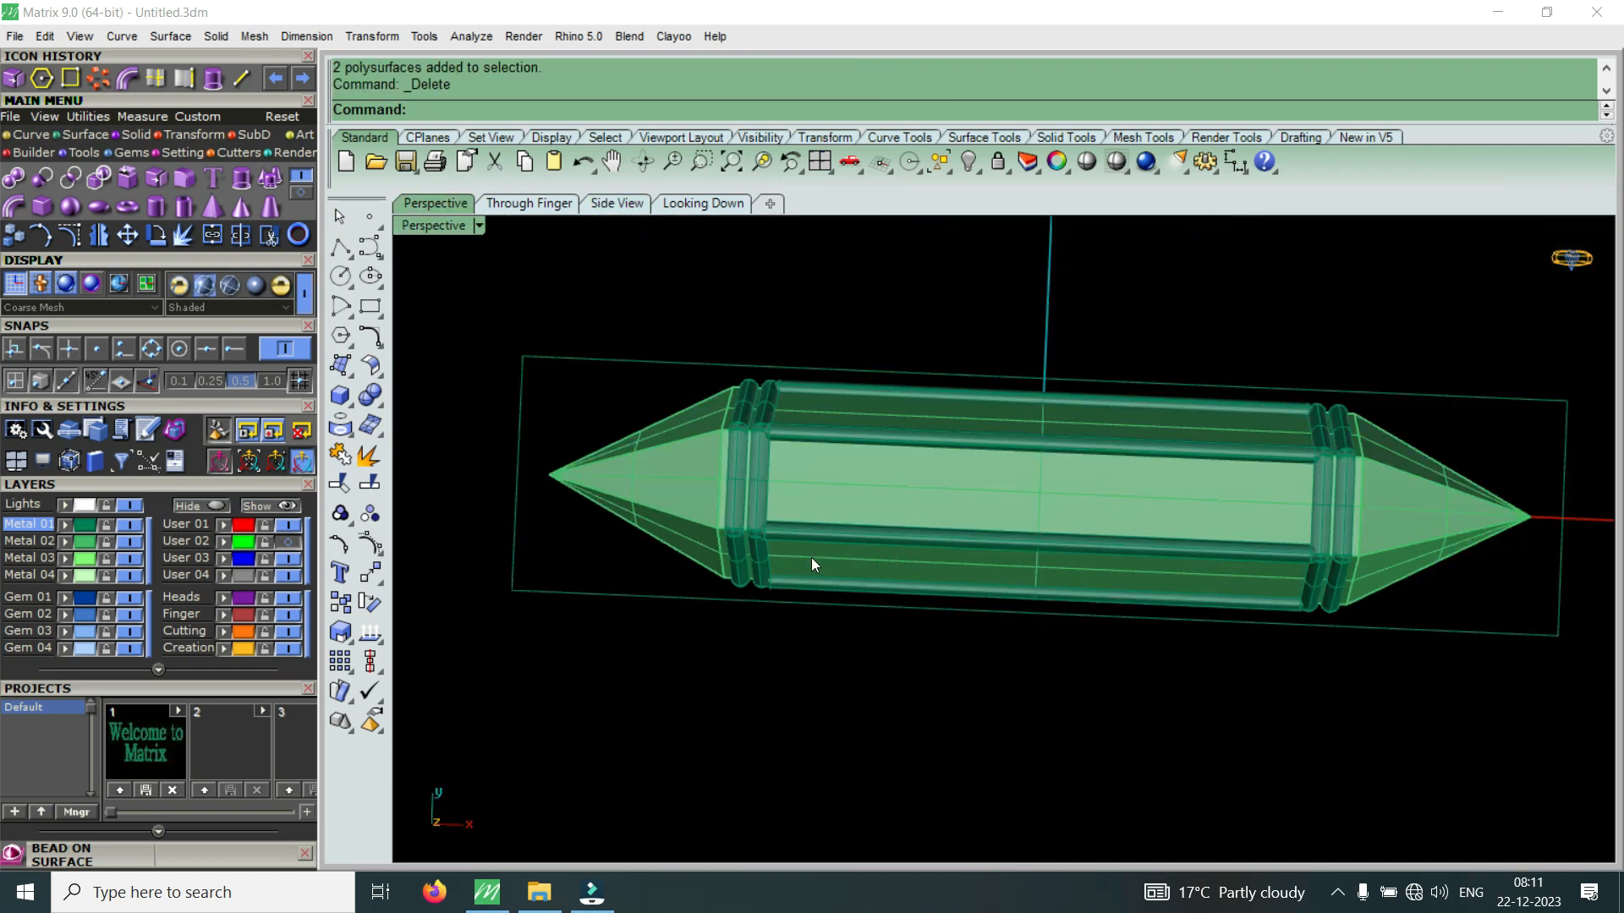
scroll(772, 513, up, 6)
mouse_move(821, 571)
right_down()
mouse_move(815, 471)
mouse_move(779, 389)
right_up()
mouse_move(724, 310)
mouse_down()
mouse_move(825, 420)
mouse_move(1391, 703)
mouse_move(1371, 687)
mouse_up()
scroll(775, 581, up, 3)
click(881, 541)
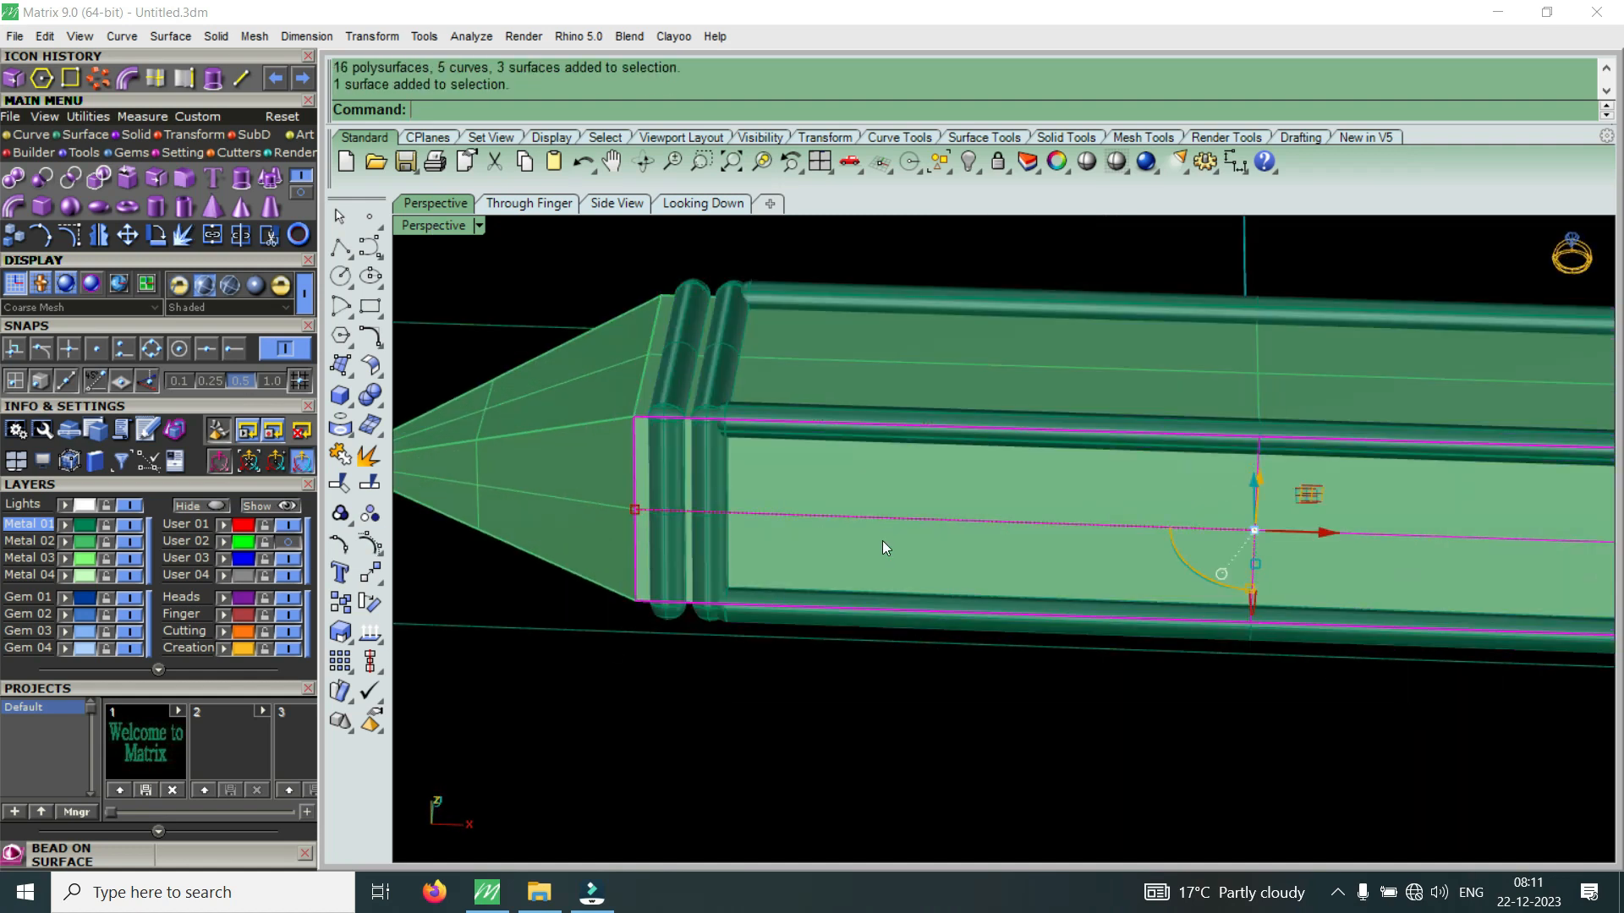
scroll(889, 523, down, 5)
scroll(702, 525, up, 3)
key(Escape)
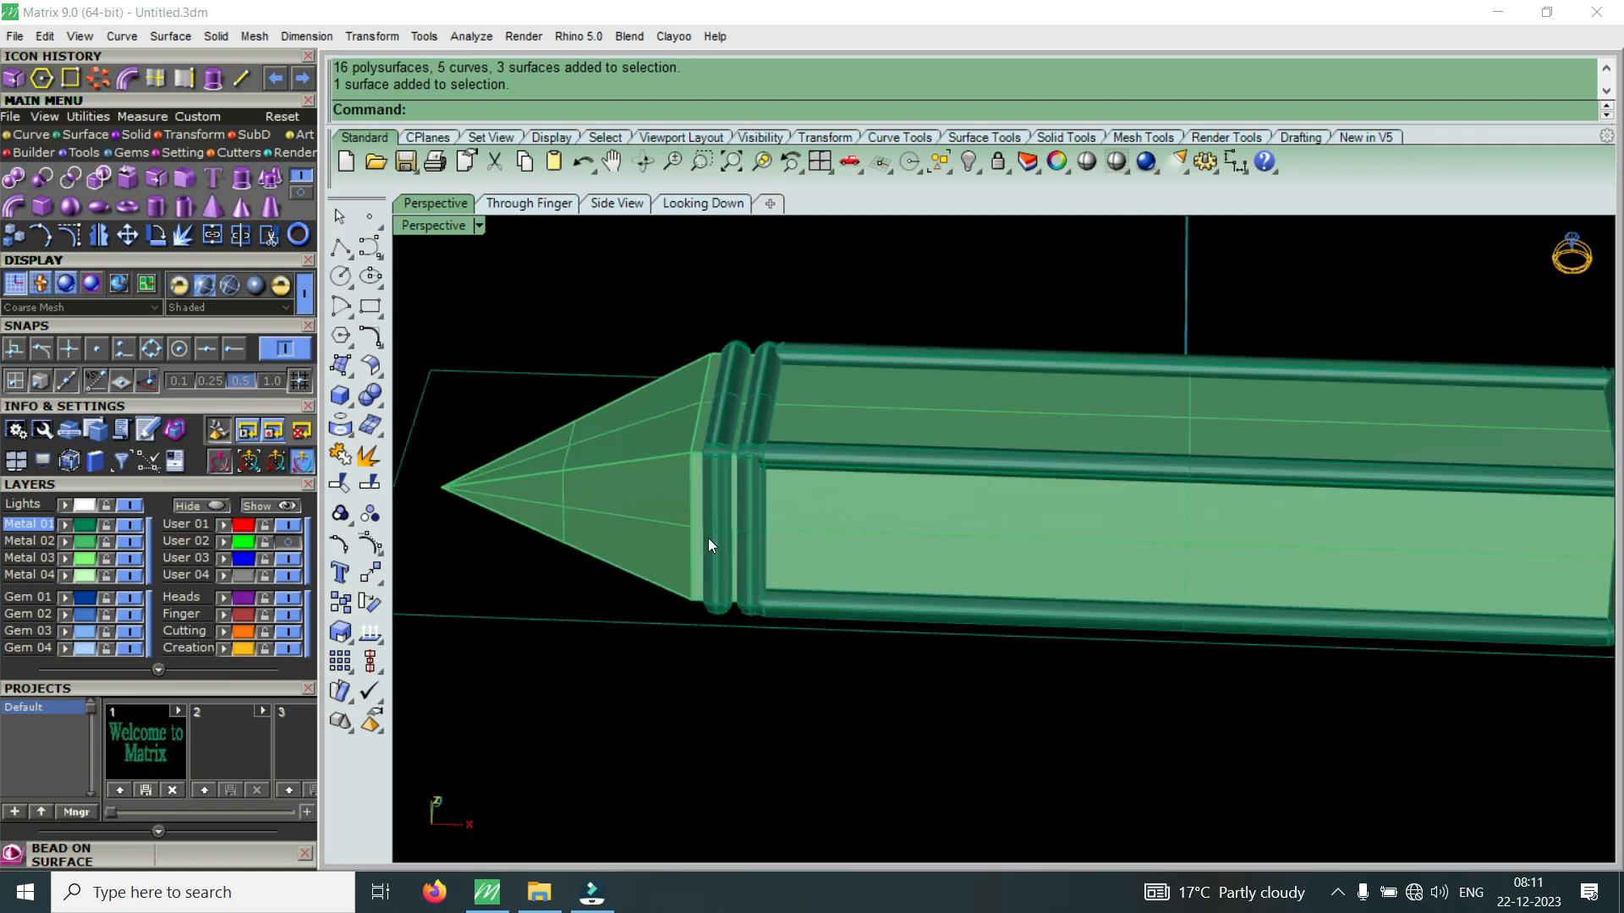
Select all the end-band segments and lengthwise ribs of the double-pointed bar and assign them to the Finger layer
scroll(746, 555, up, 6)
click(748, 555)
shift+click(700, 543)
scroll(701, 541, down, 6)
scroll(754, 403, up, 6)
shift+click(739, 369)
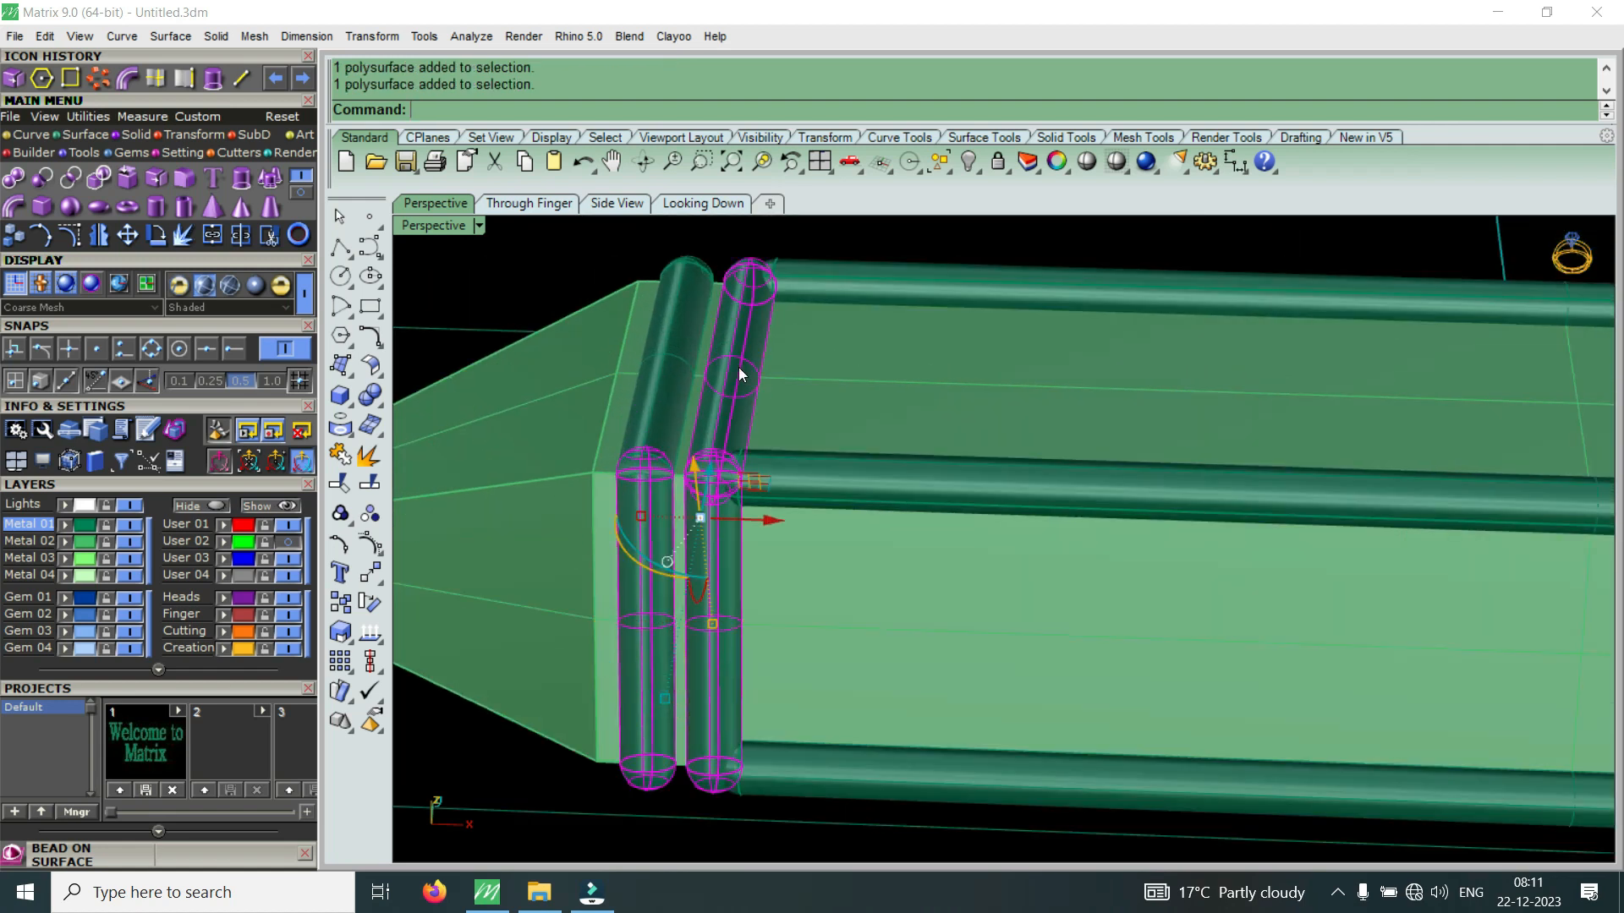
mouse_move(678, 362)
right_down()
mouse_move(790, 657)
mouse_move(779, 440)
right_up()
shift+click(778, 440)
shift+click(734, 428)
scroll(732, 428, down, 4)
scroll(765, 433, up, 2)
shift+click(852, 504)
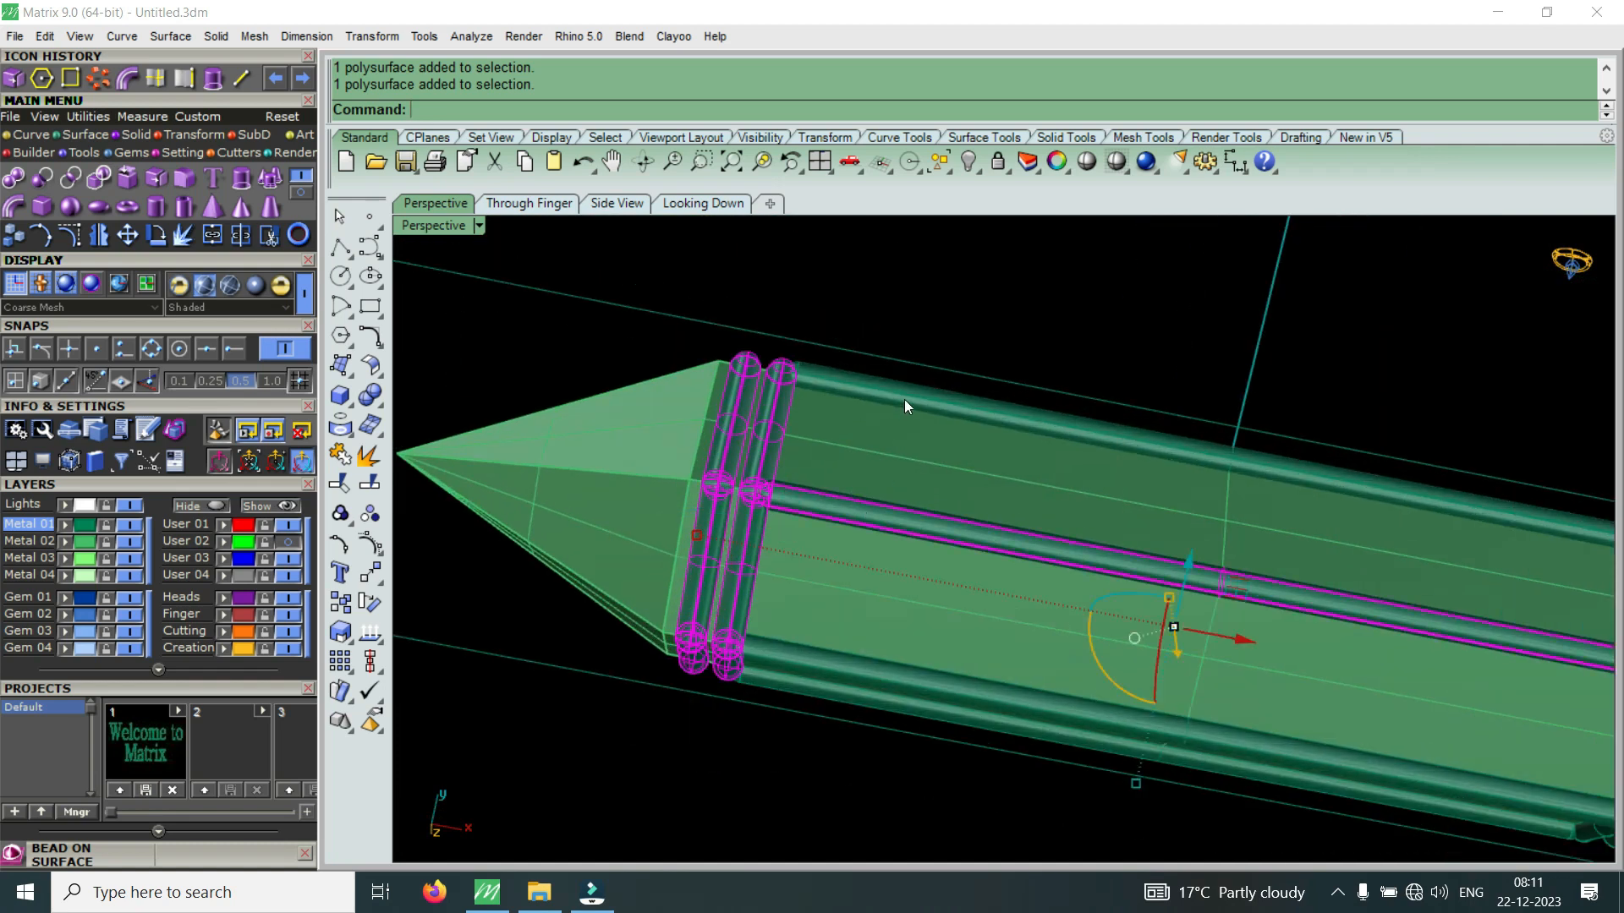
scroll(960, 551, down, 4)
scroll(1000, 571, up, 4)
scroll(1010, 688, down, 4)
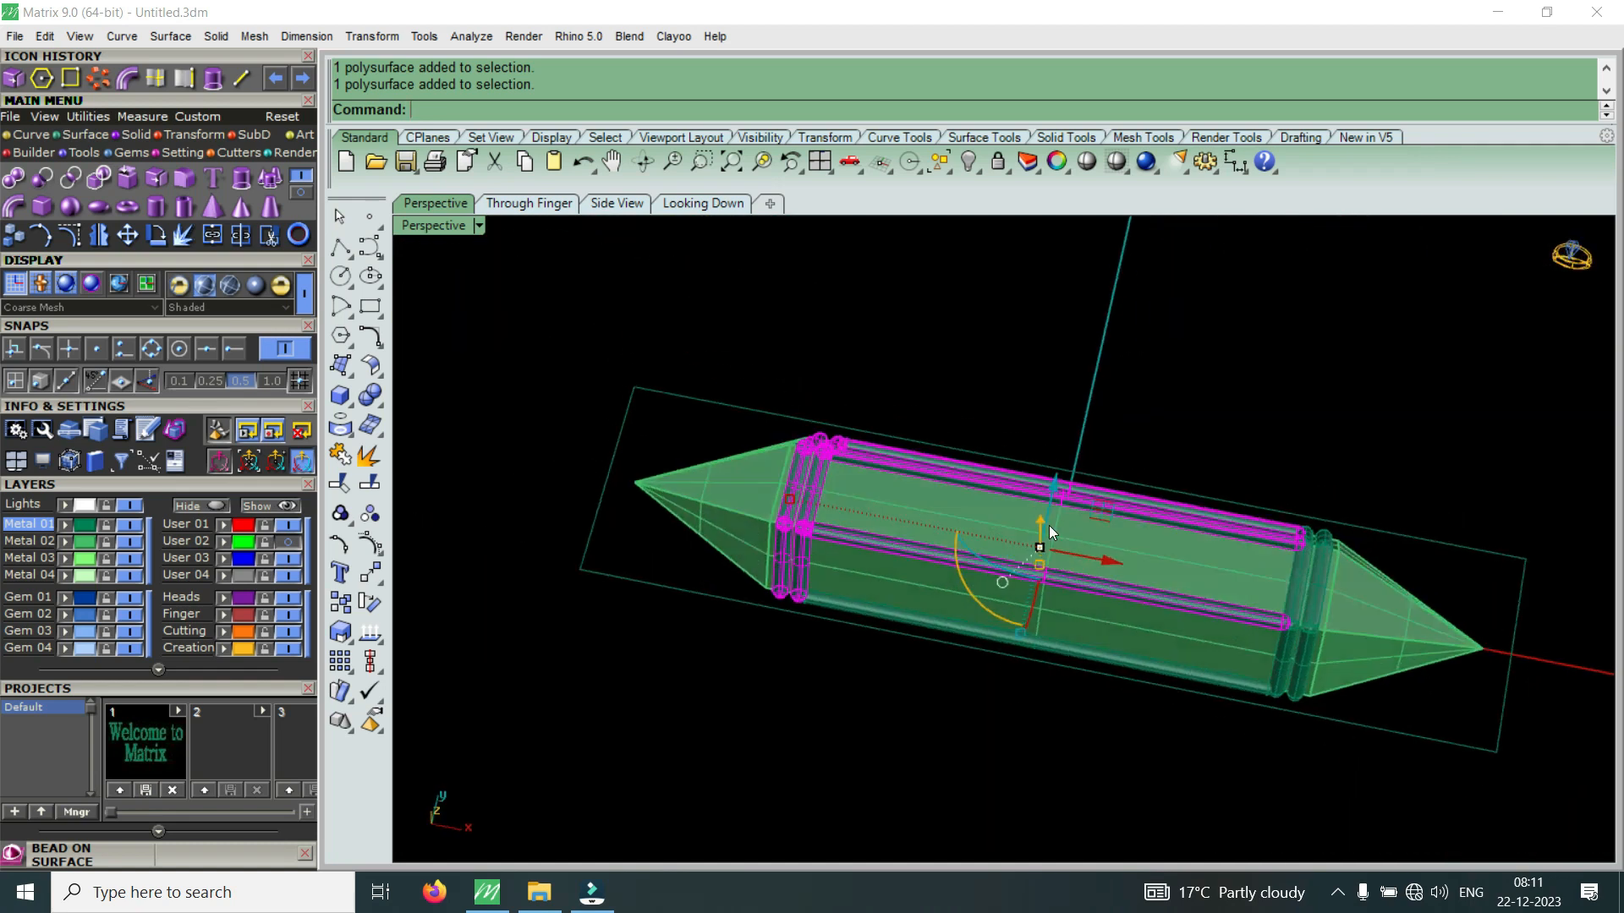
scroll(1173, 639, up, 5)
shift+click(1455, 754)
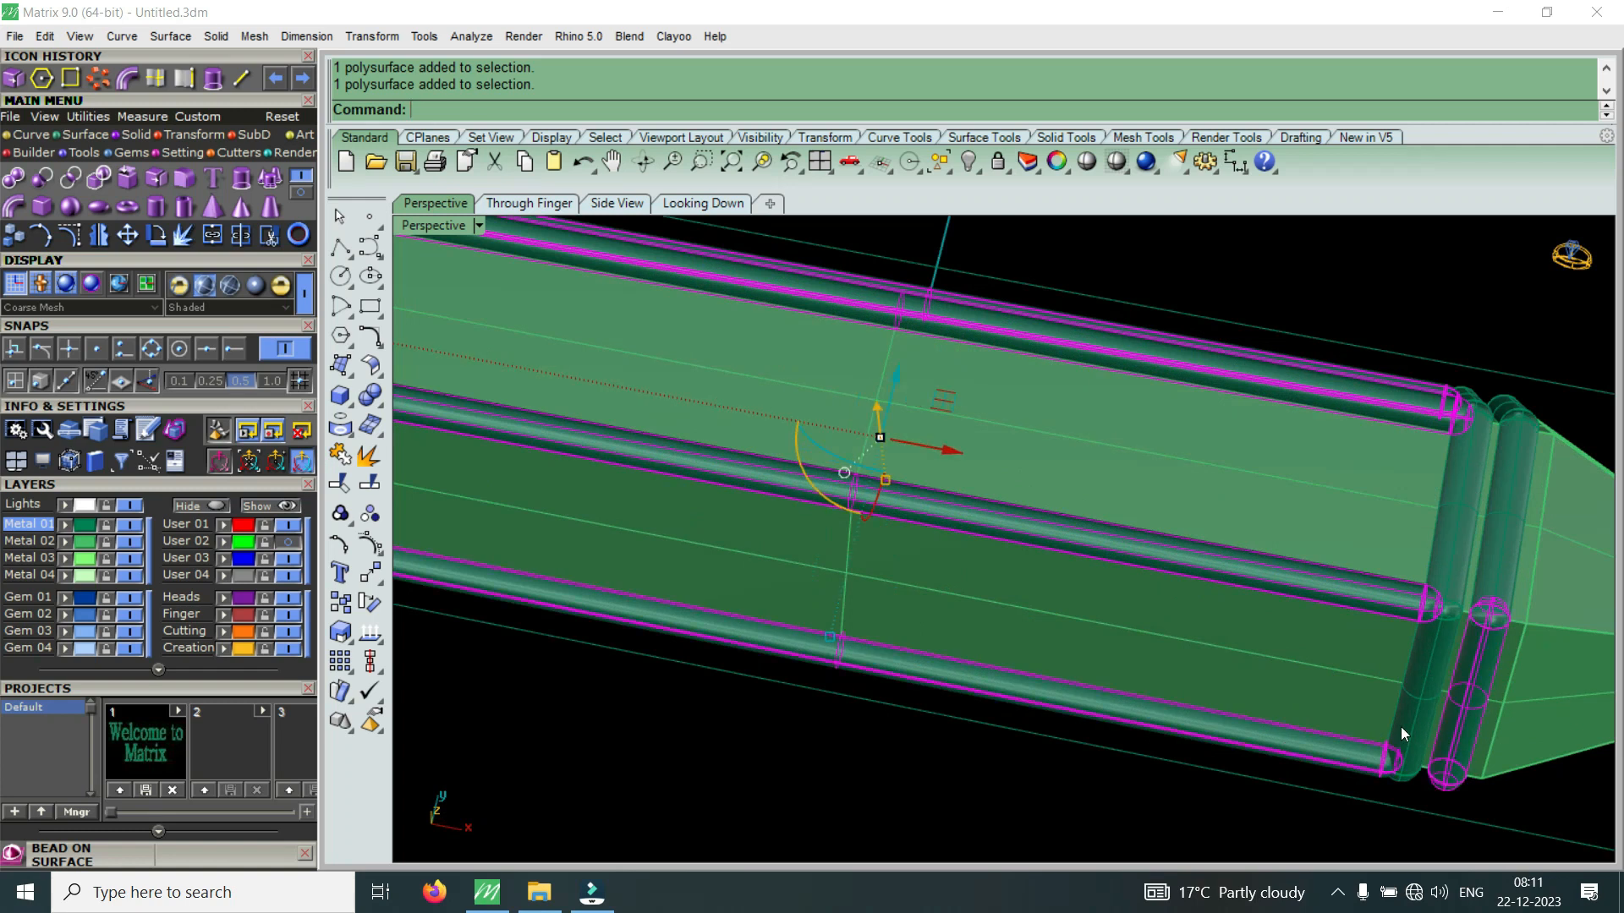
shift+click(1448, 577)
shift+click(1494, 565)
scroll(1494, 565, down, 4)
scroll(1434, 591, up, 1)
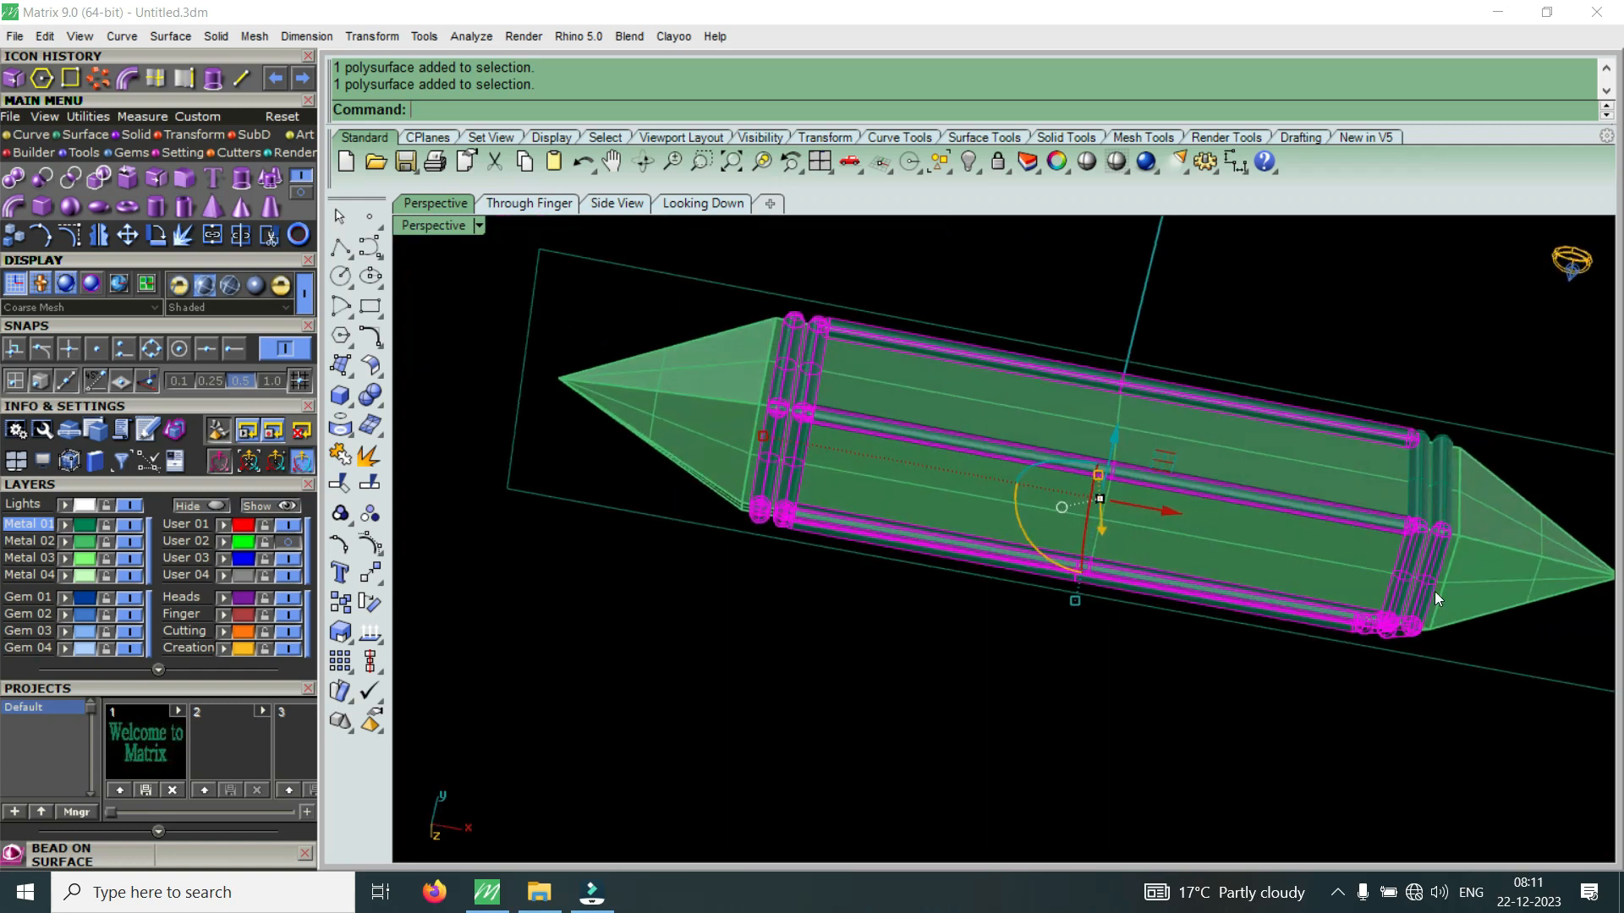
scroll(1434, 591, up, 2)
scroll(1378, 487, down, 3)
mouse_move(1308, 534)
right_down()
mouse_move(1207, 551)
mouse_move(1167, 482)
right_up()
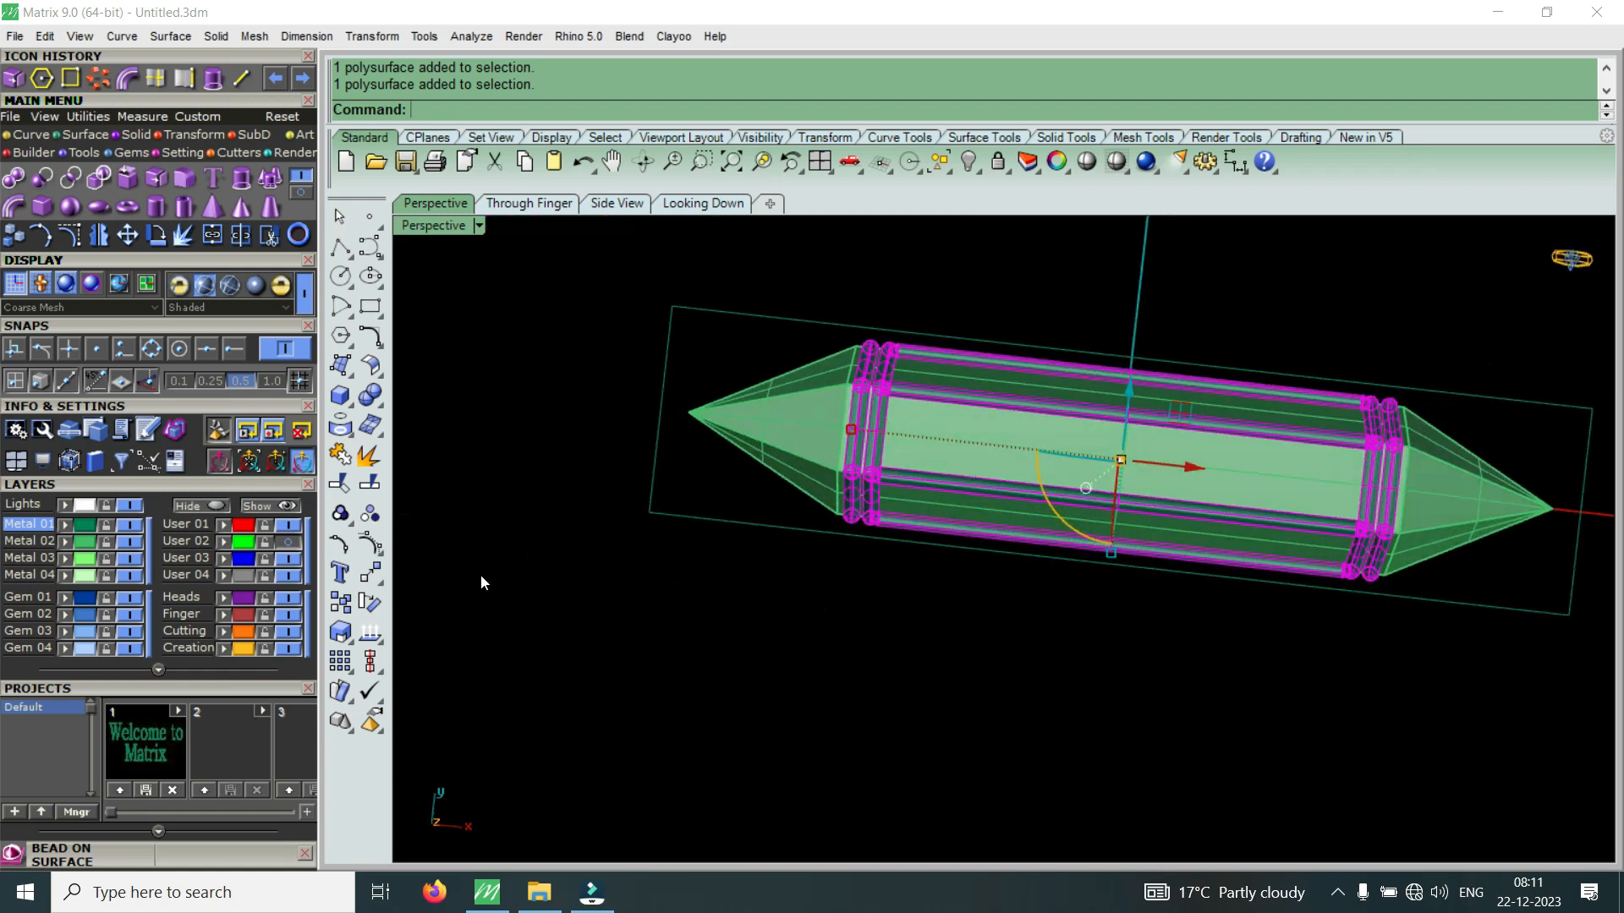
click(224, 615)
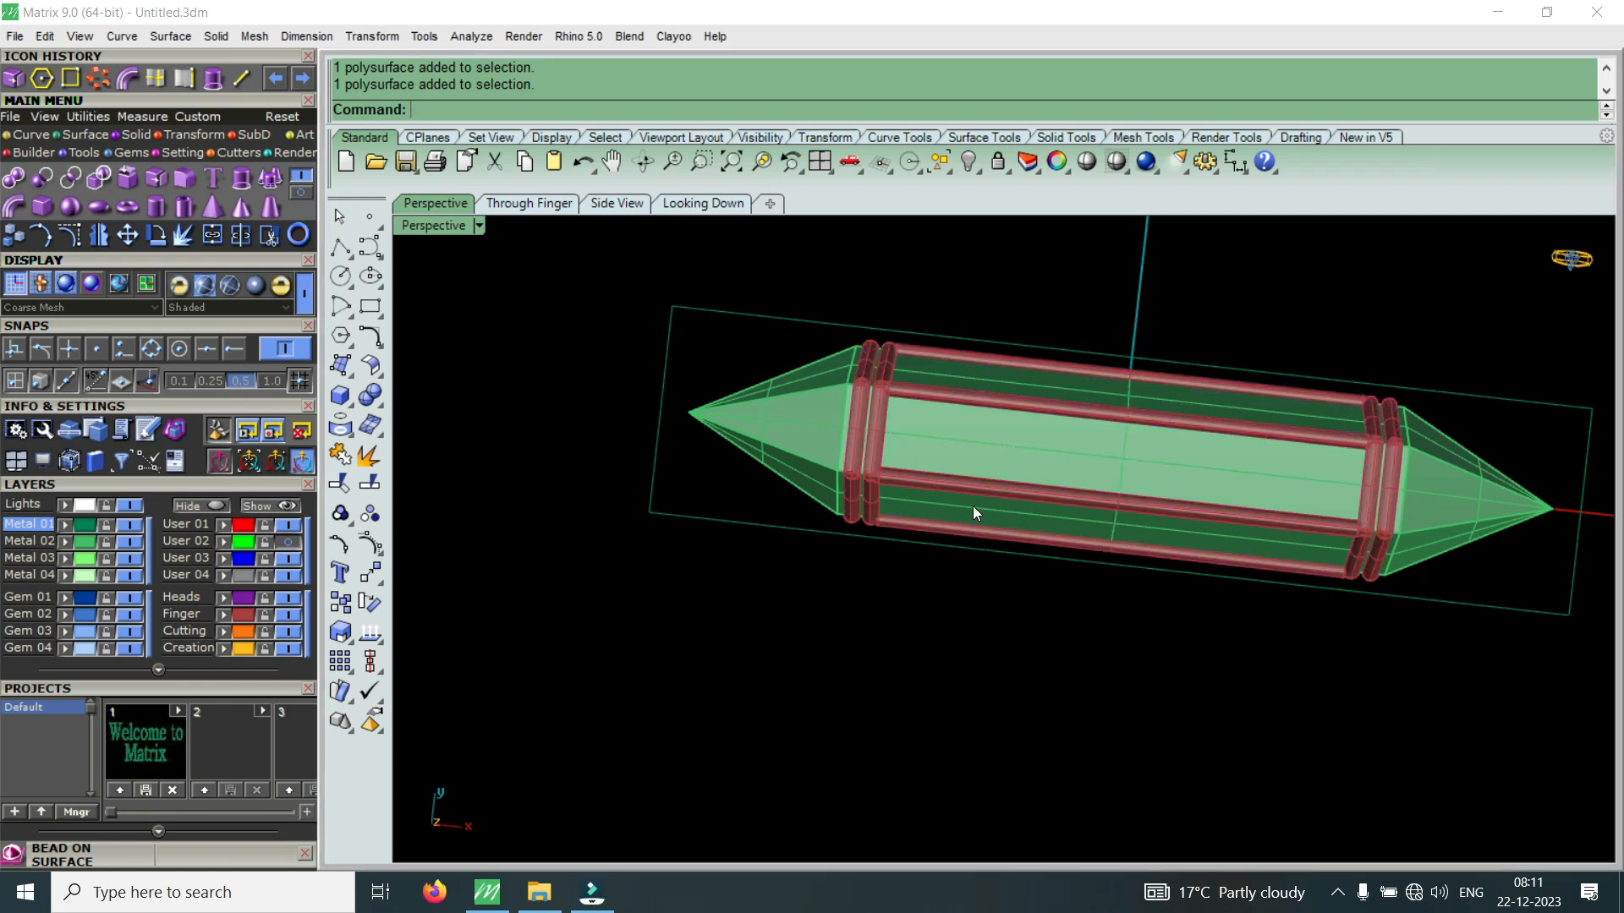
Set the perspective view's display mode to Machine and turn on the User 02 layer holding the reference photo
scroll(719, 507, down, 5)
scroll(884, 465, up, 4)
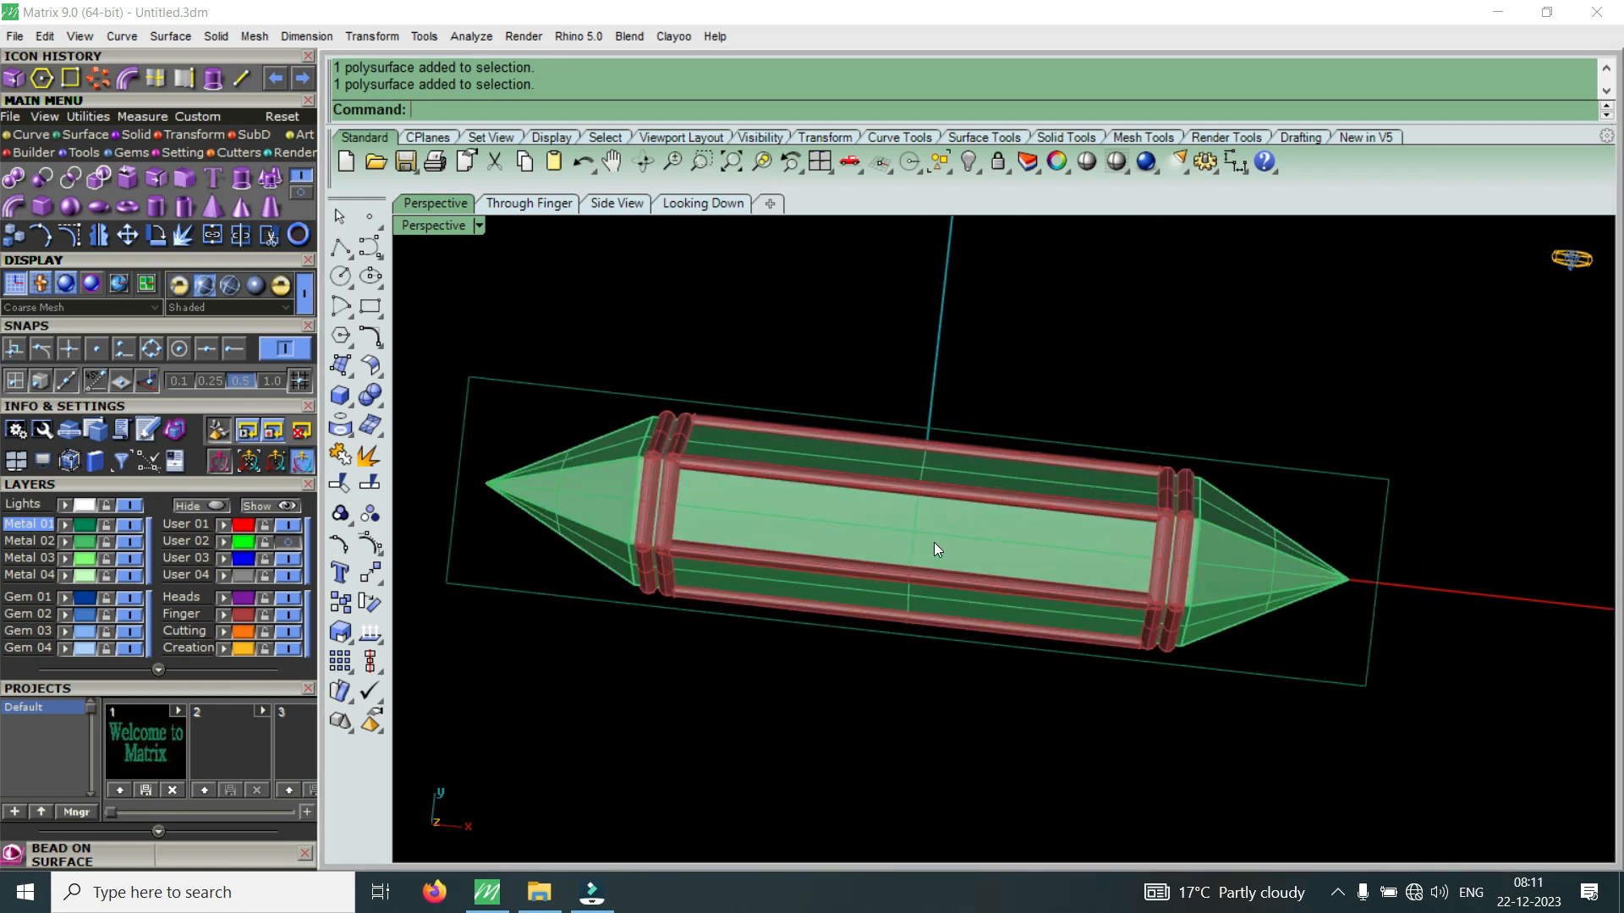
right_click(489, 393)
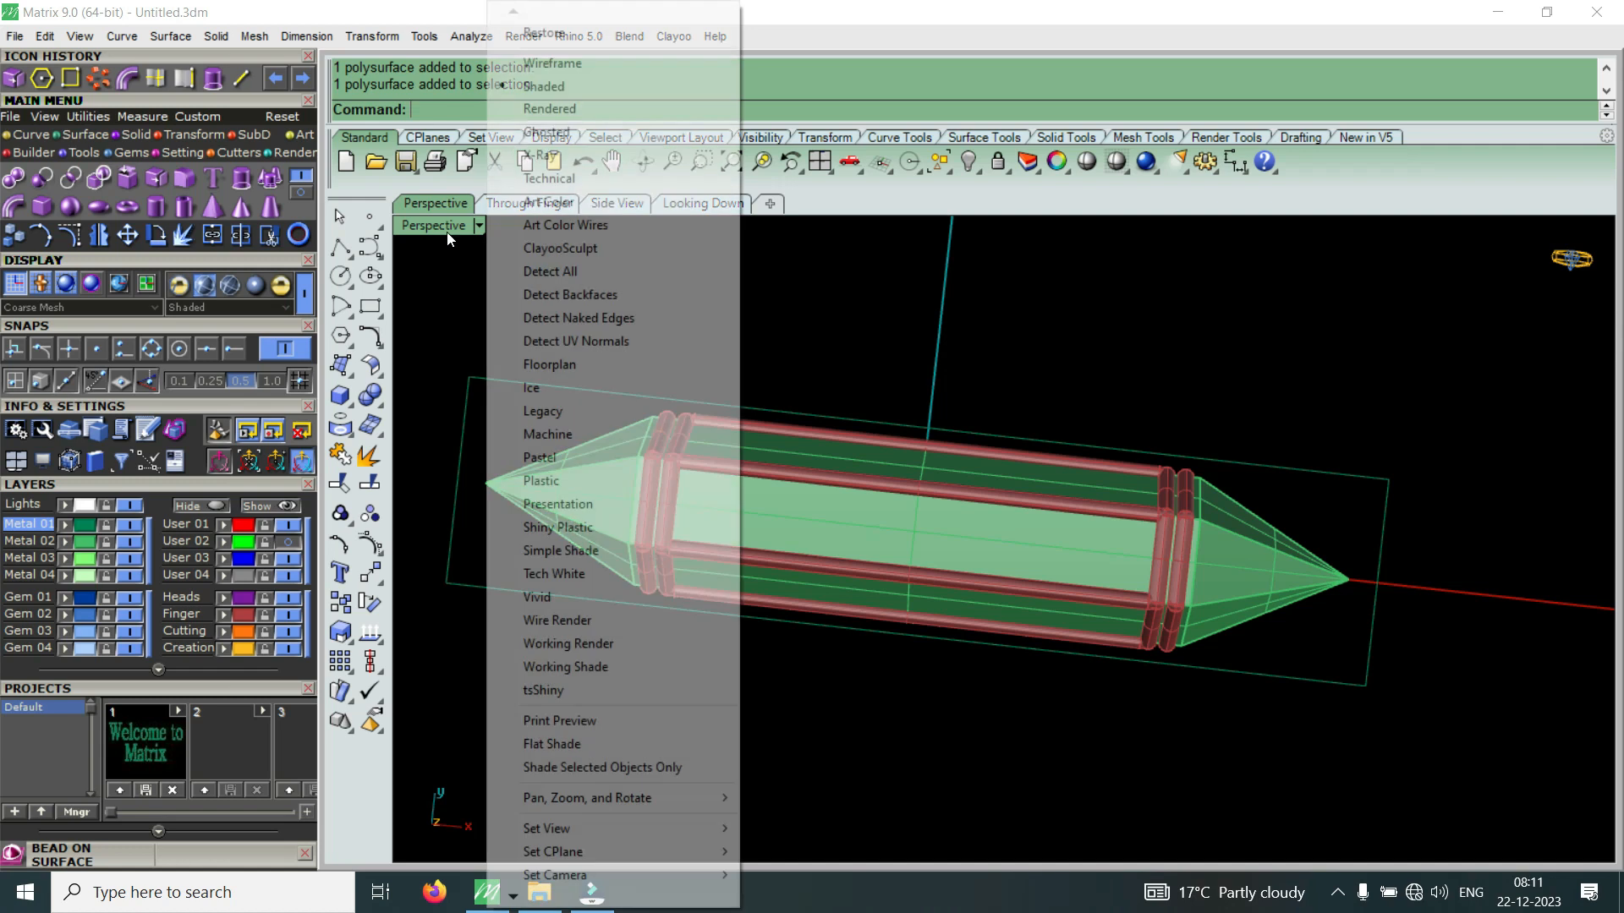
click(586, 437)
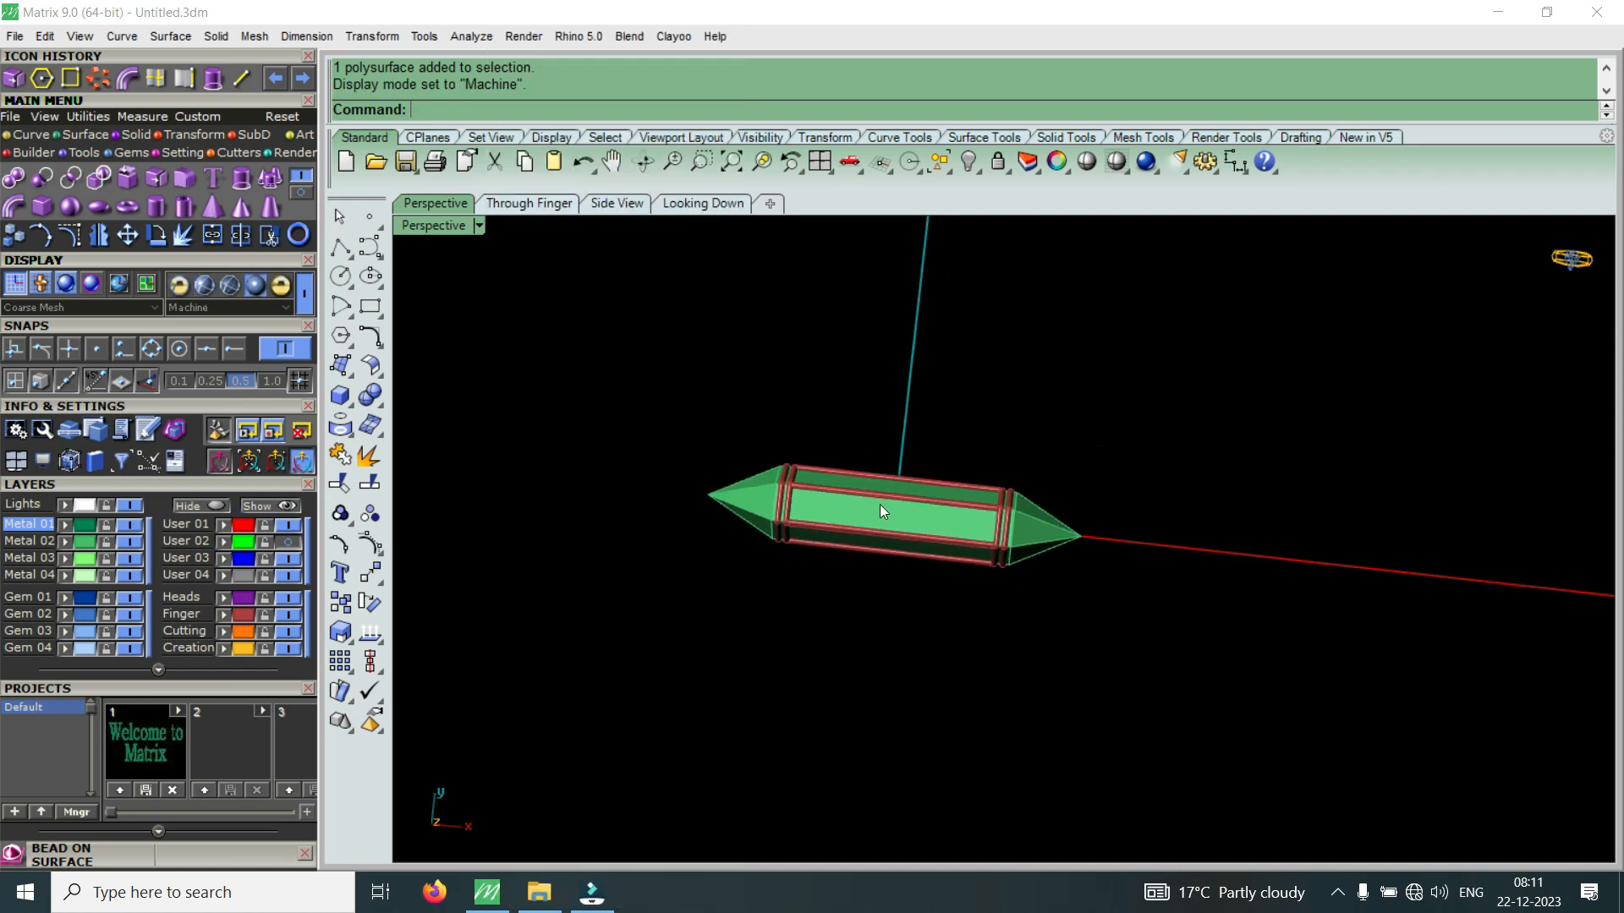
click(294, 543)
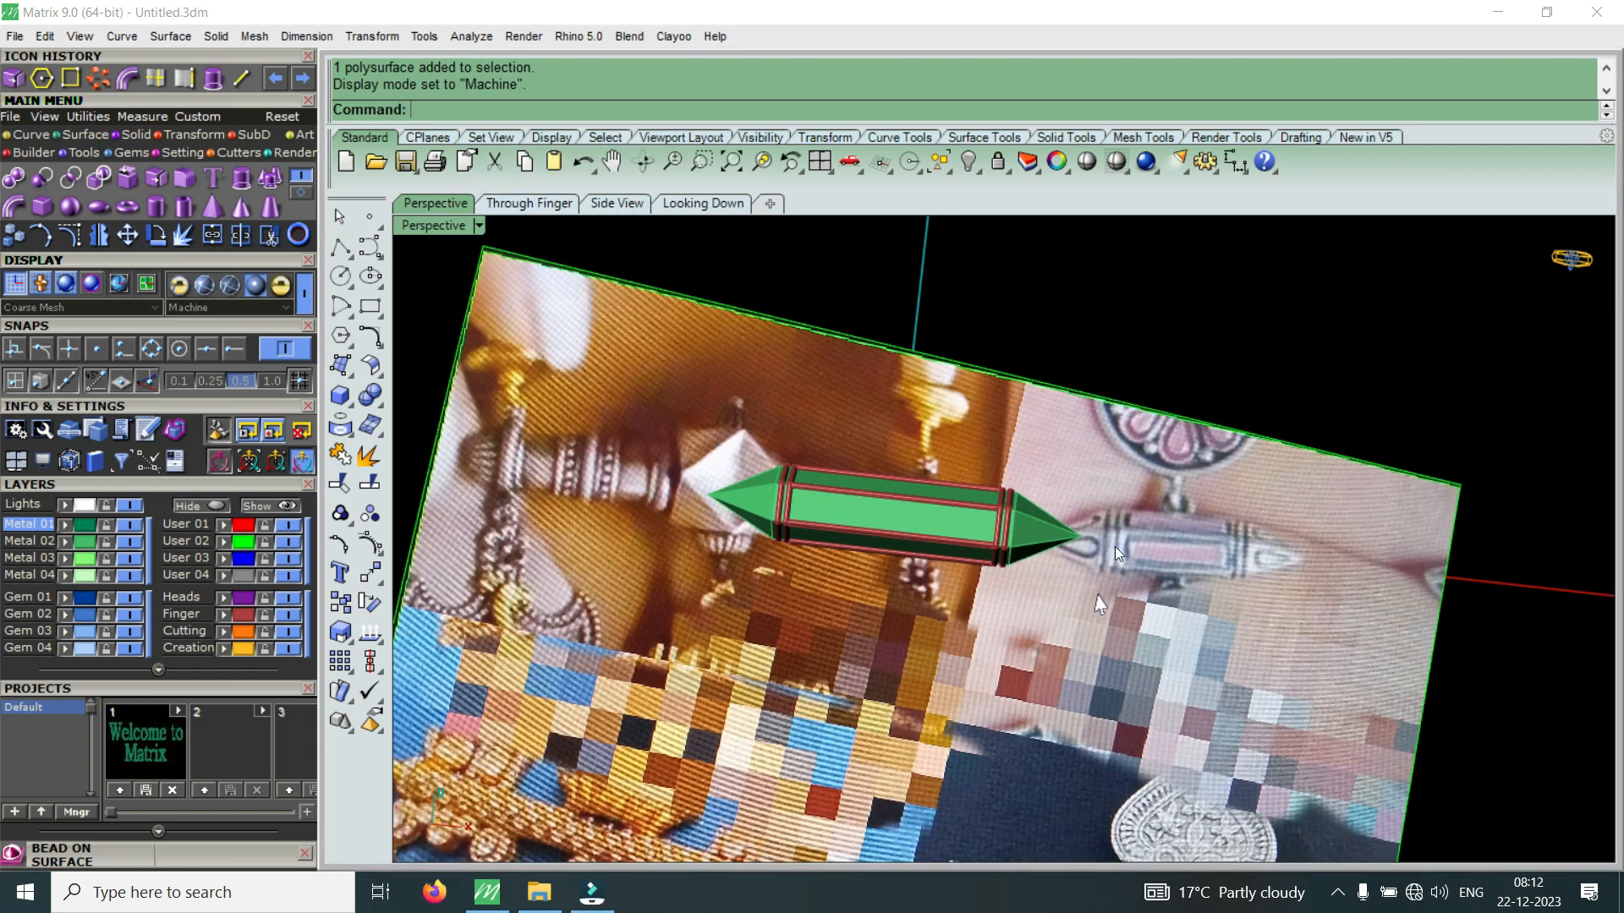
Compare the double-pointed bar with the pendant in the reference photo, checking the pointed tips, end bands and framed centre panel
scroll(1114, 546, up, 5)
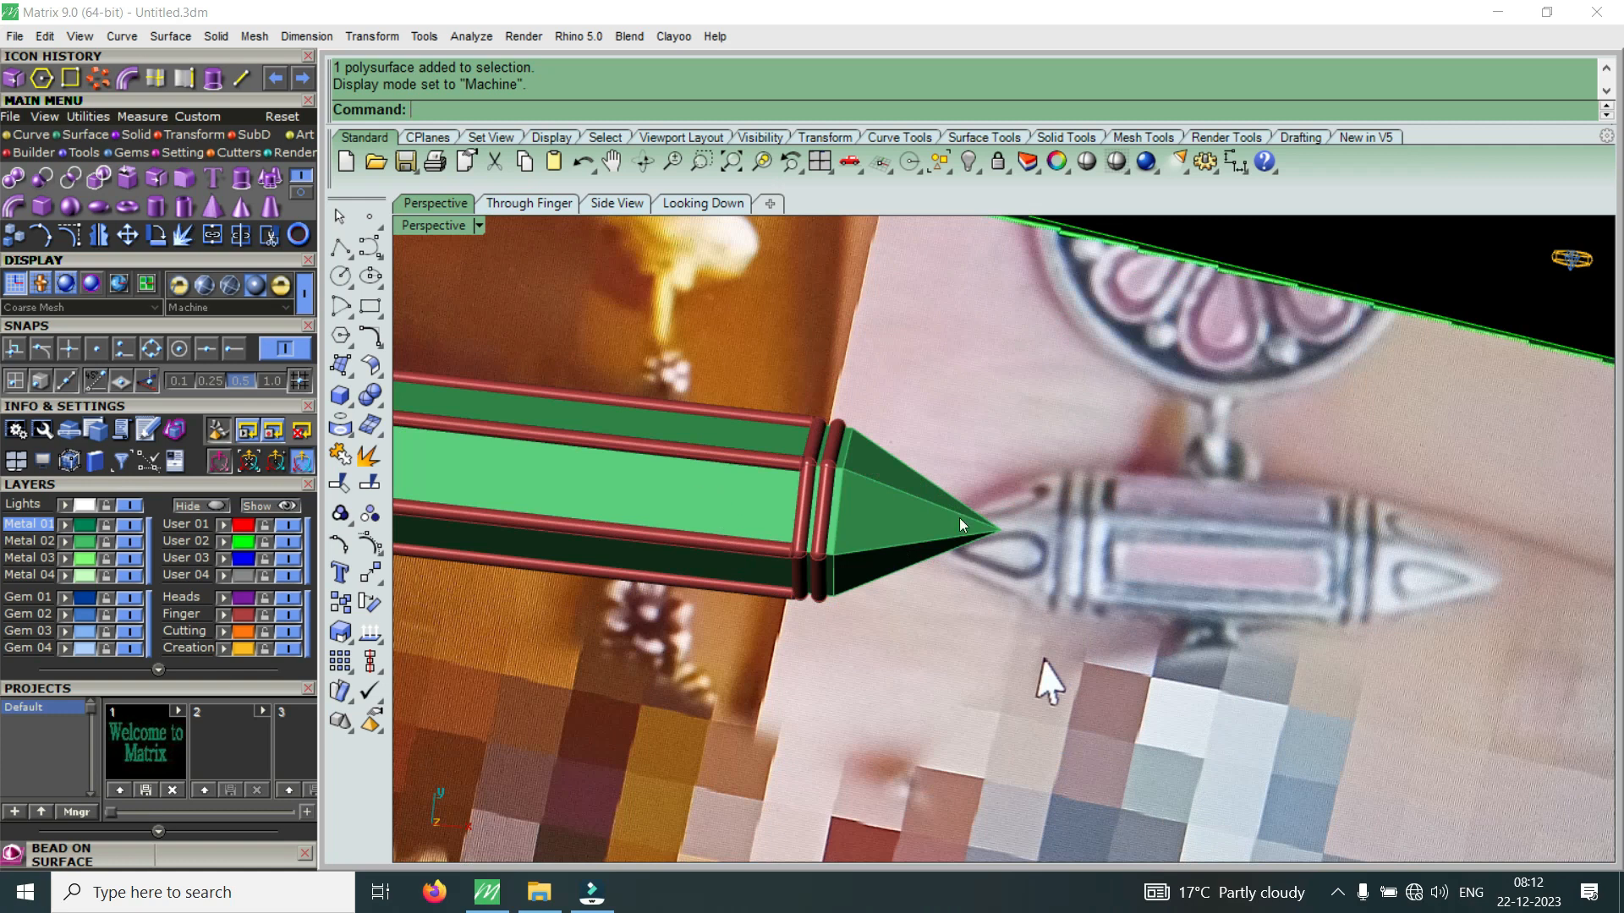
scroll(1368, 531, down, 3)
scroll(1408, 550, up, 4)
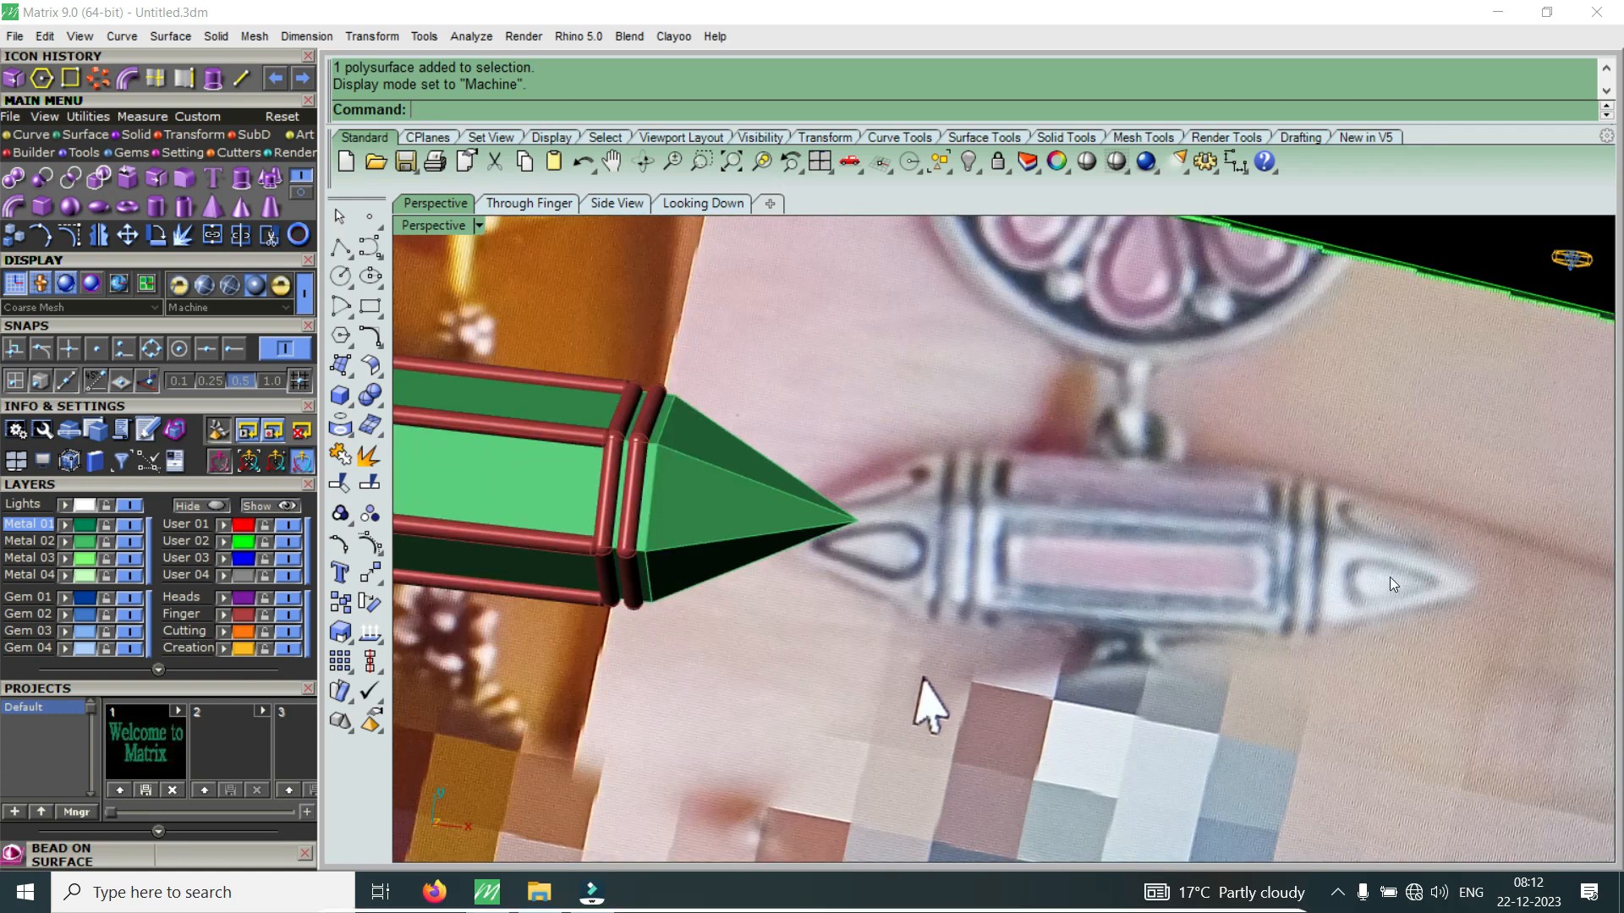
scroll(1473, 575, down, 3)
scroll(1067, 557, up, 3)
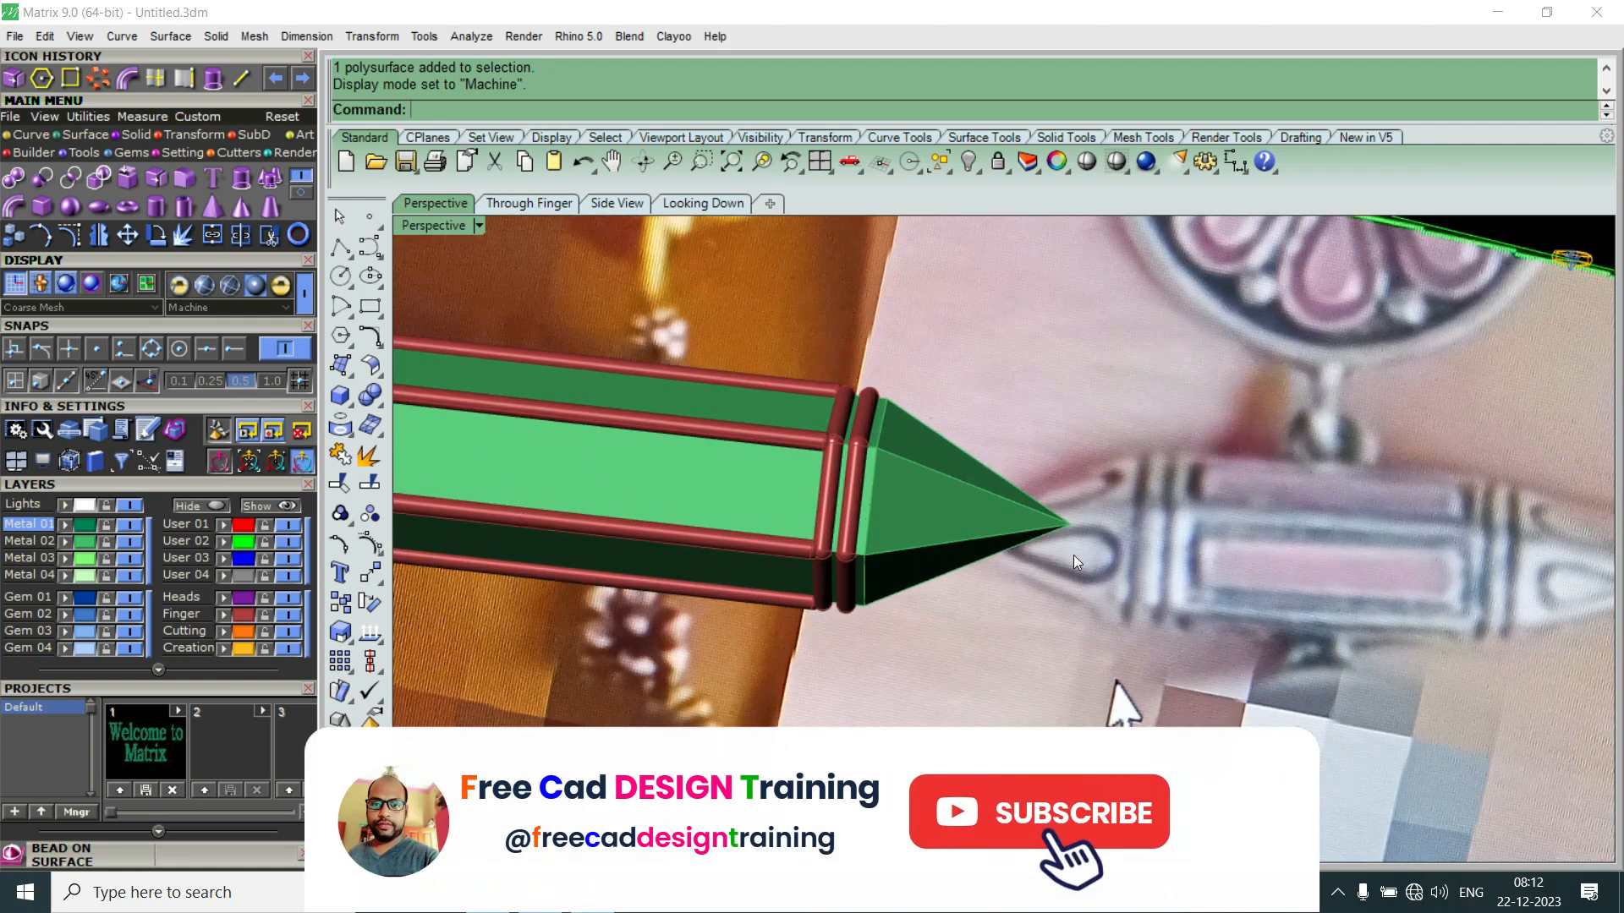
scroll(1073, 555, up, 4)
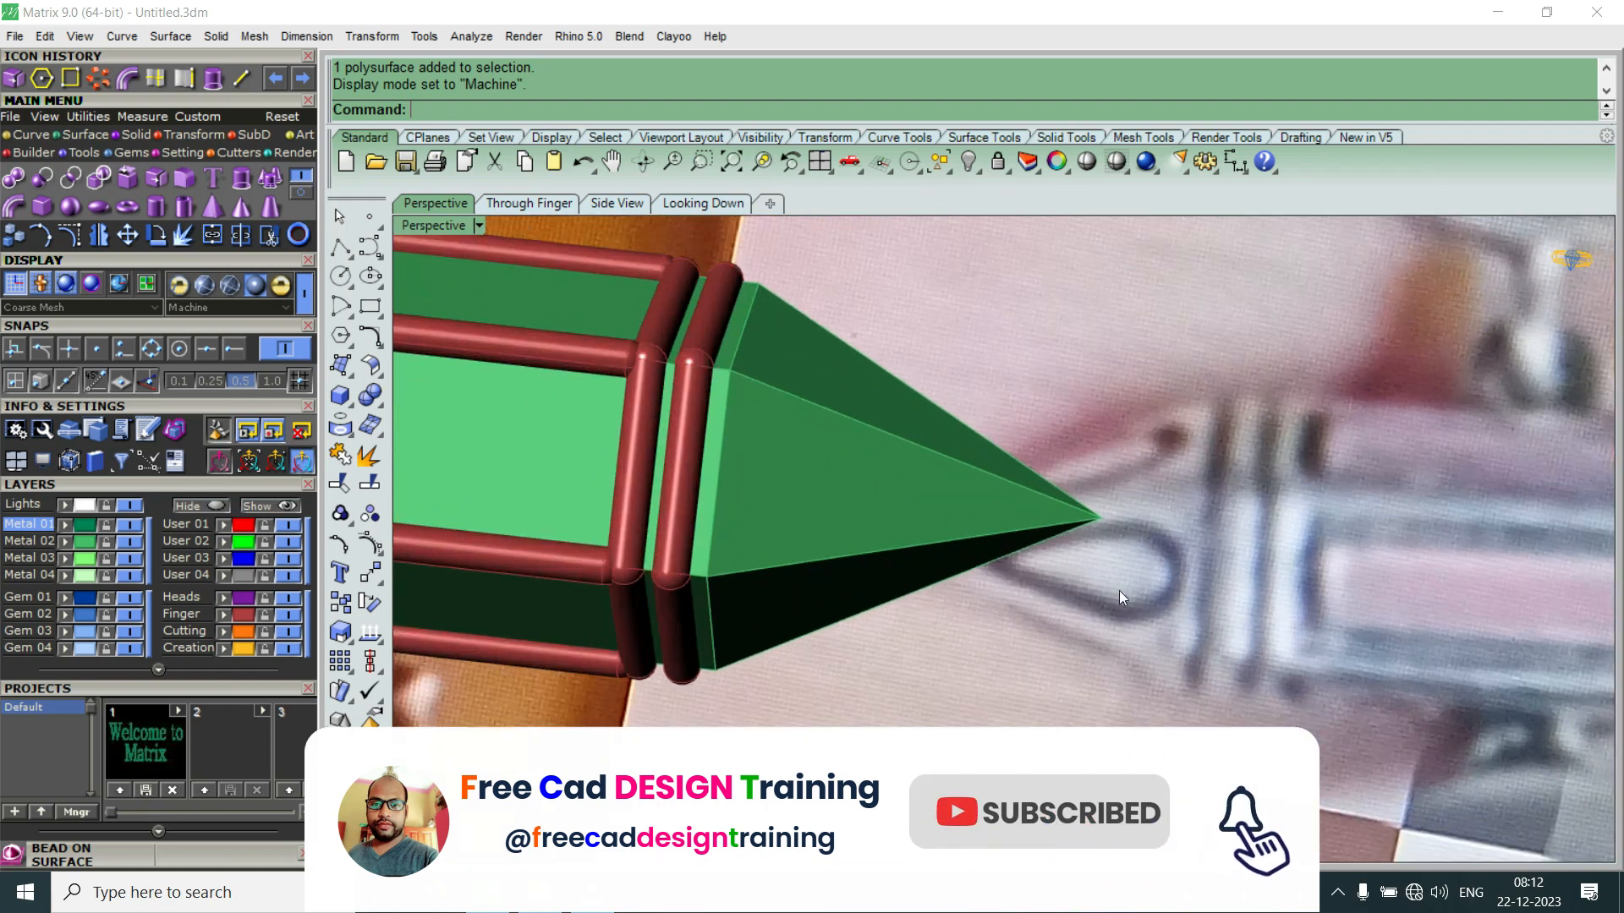
scroll(1130, 557, down, 5)
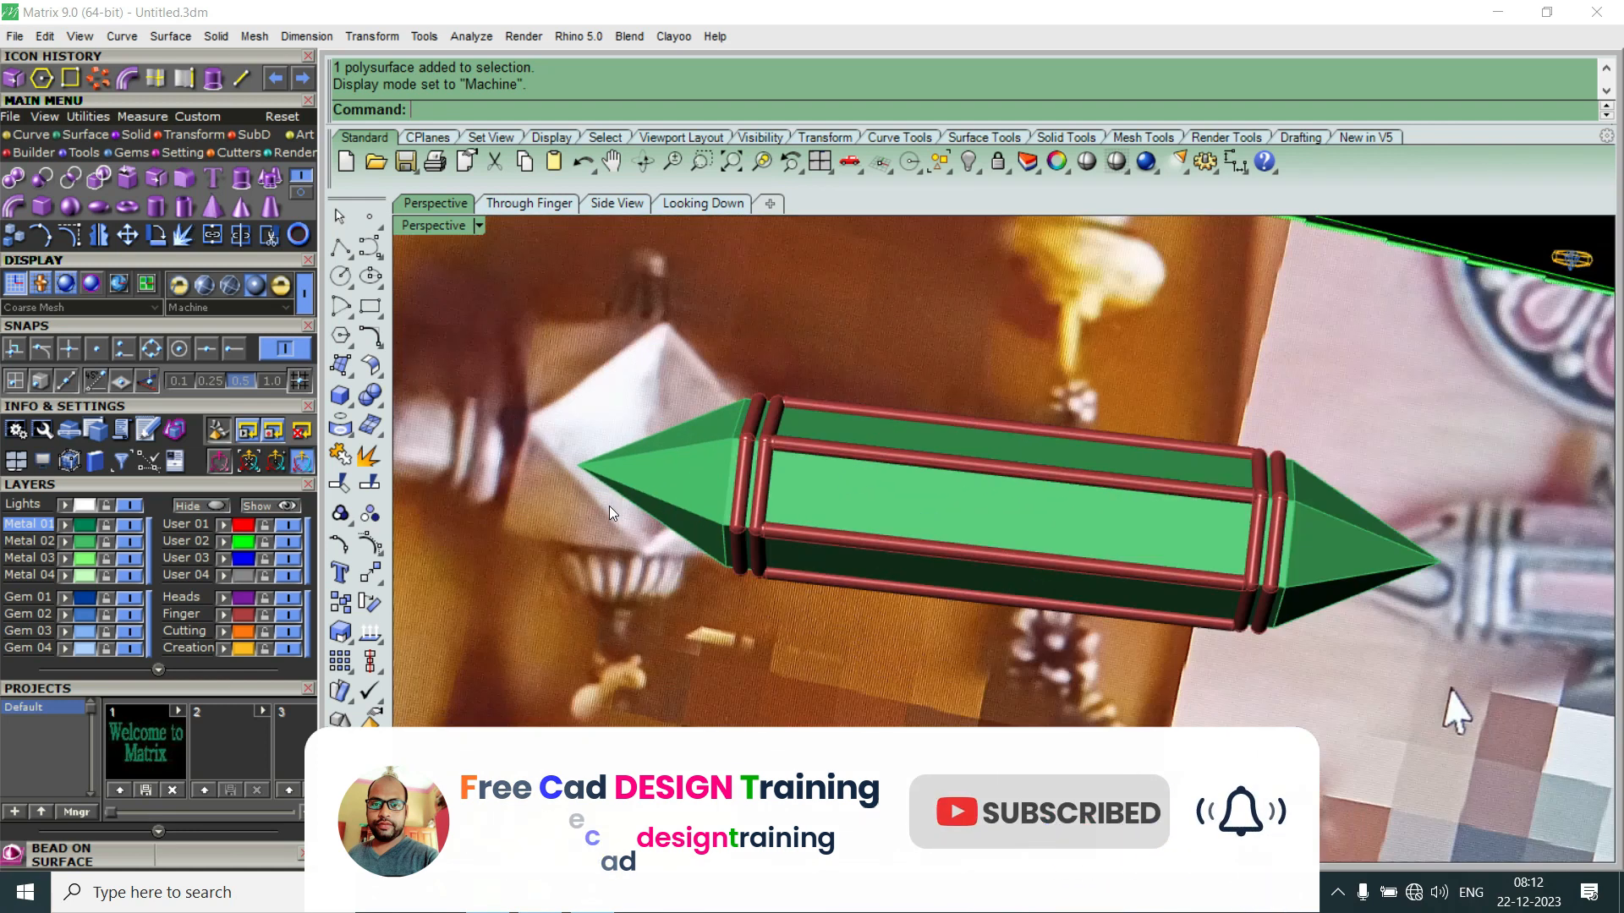
scroll(1015, 518, down, 3)
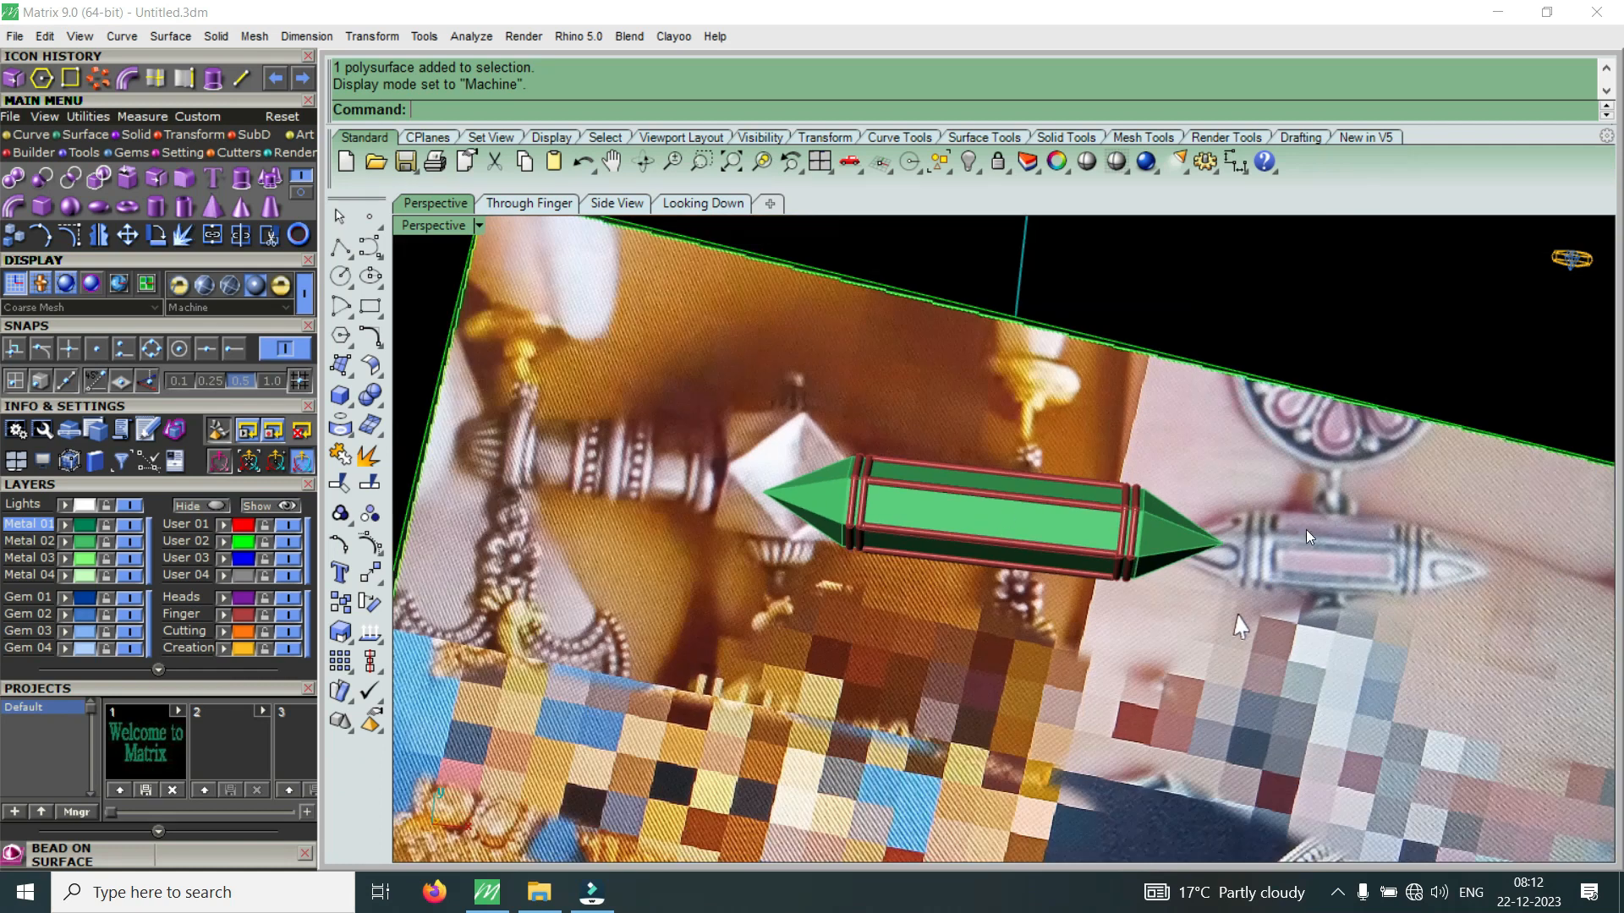
scroll(1320, 548, up, 3)
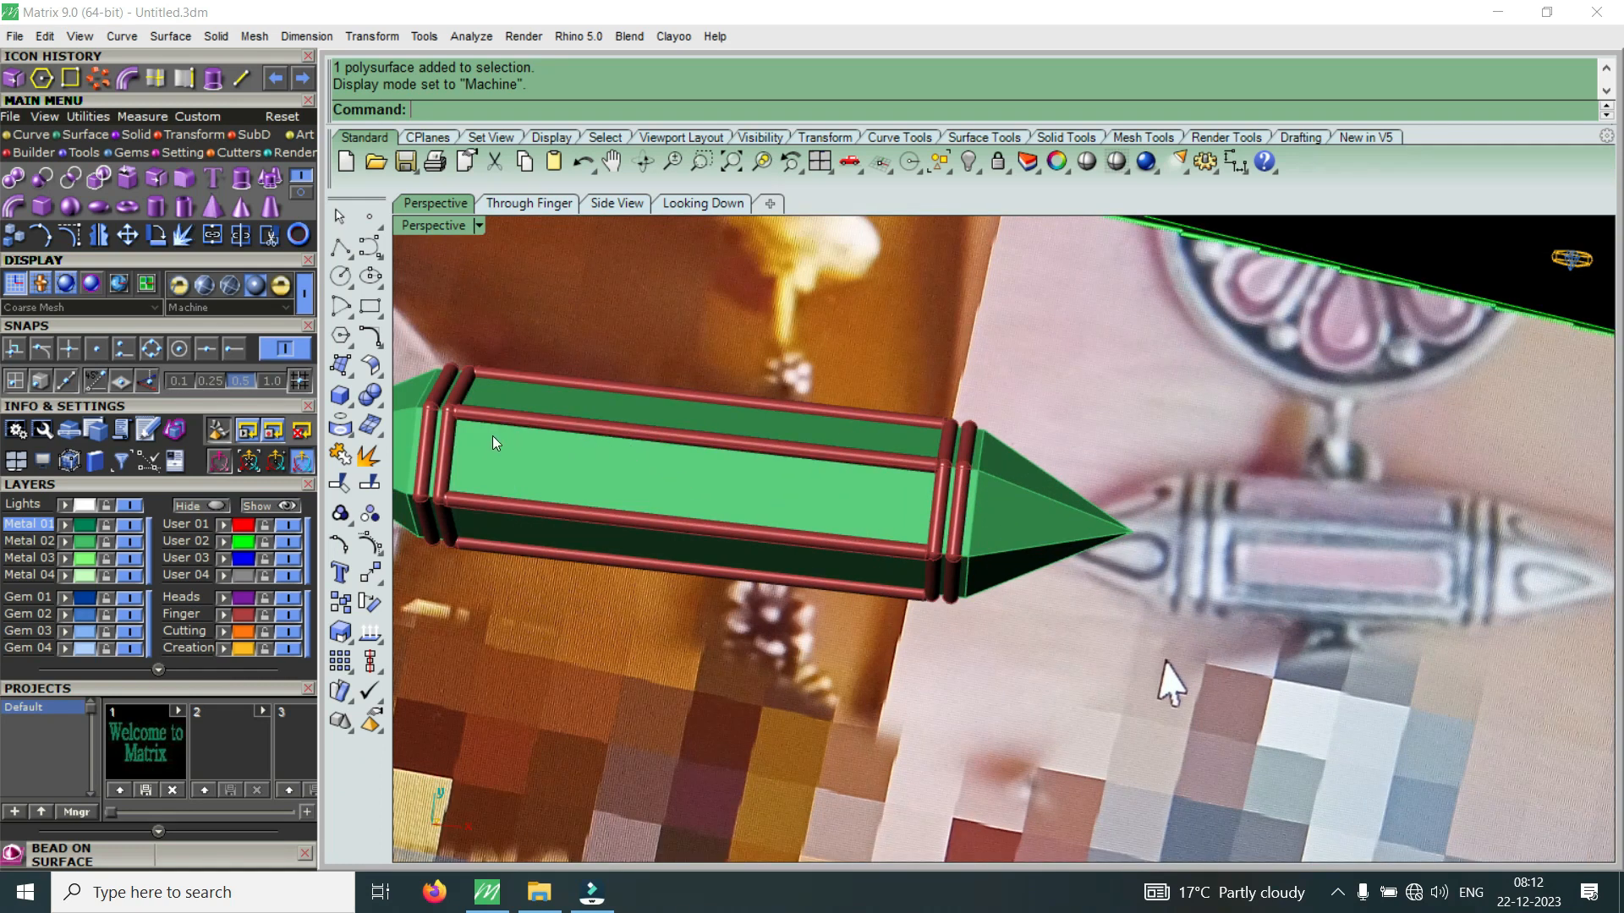
scroll(910, 535, down, 2)
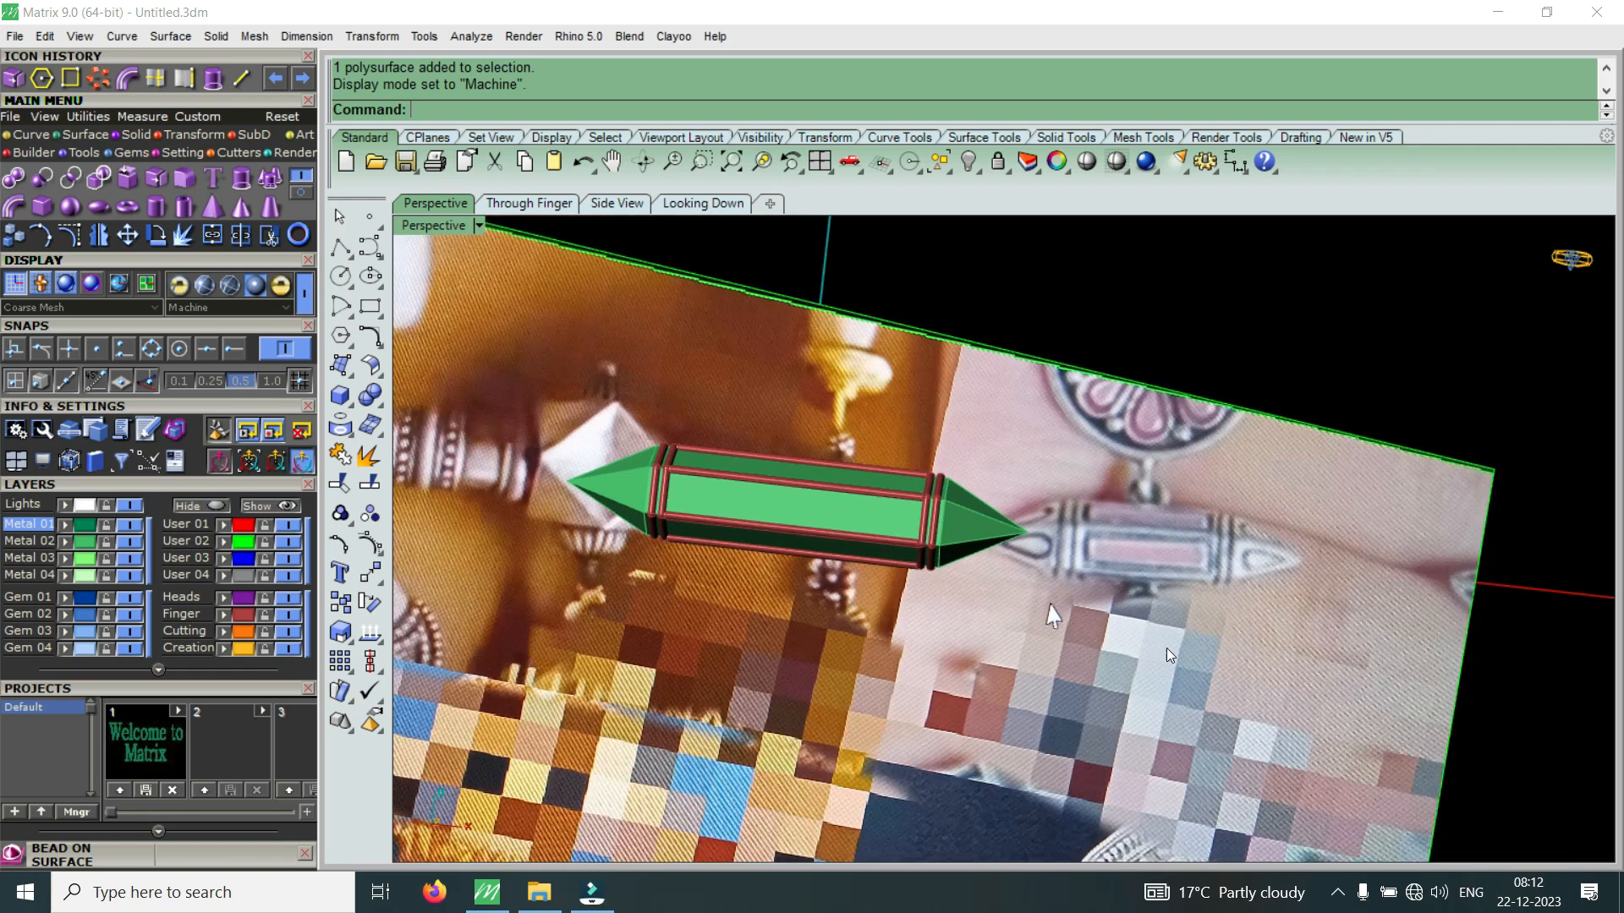
scroll(1100, 560, up, 5)
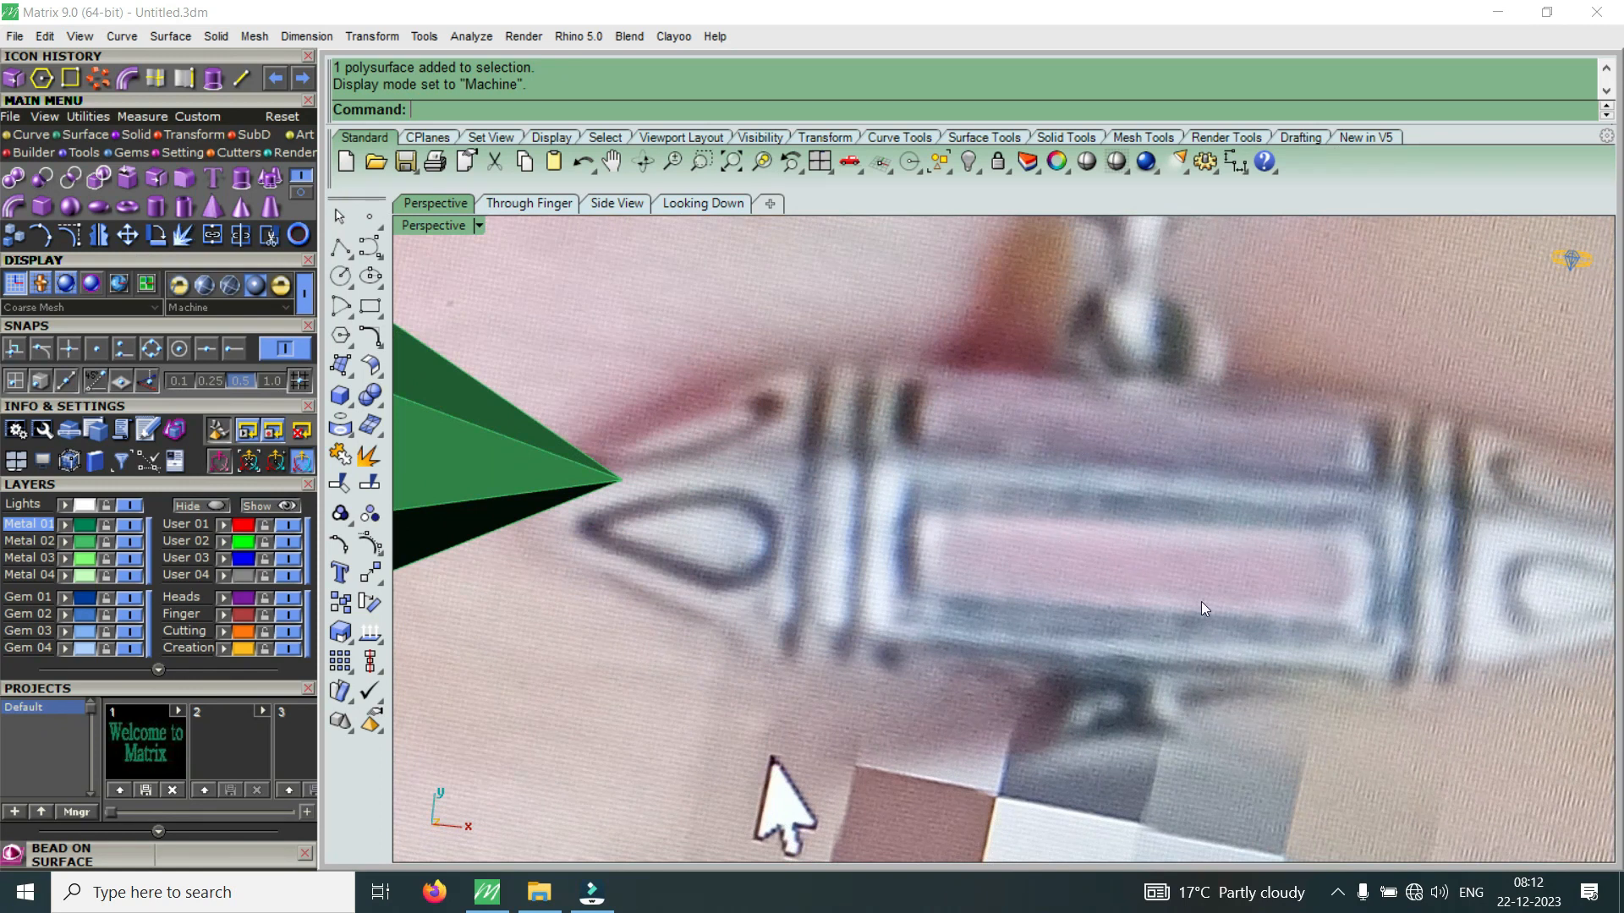
scroll(1204, 608, down, 5)
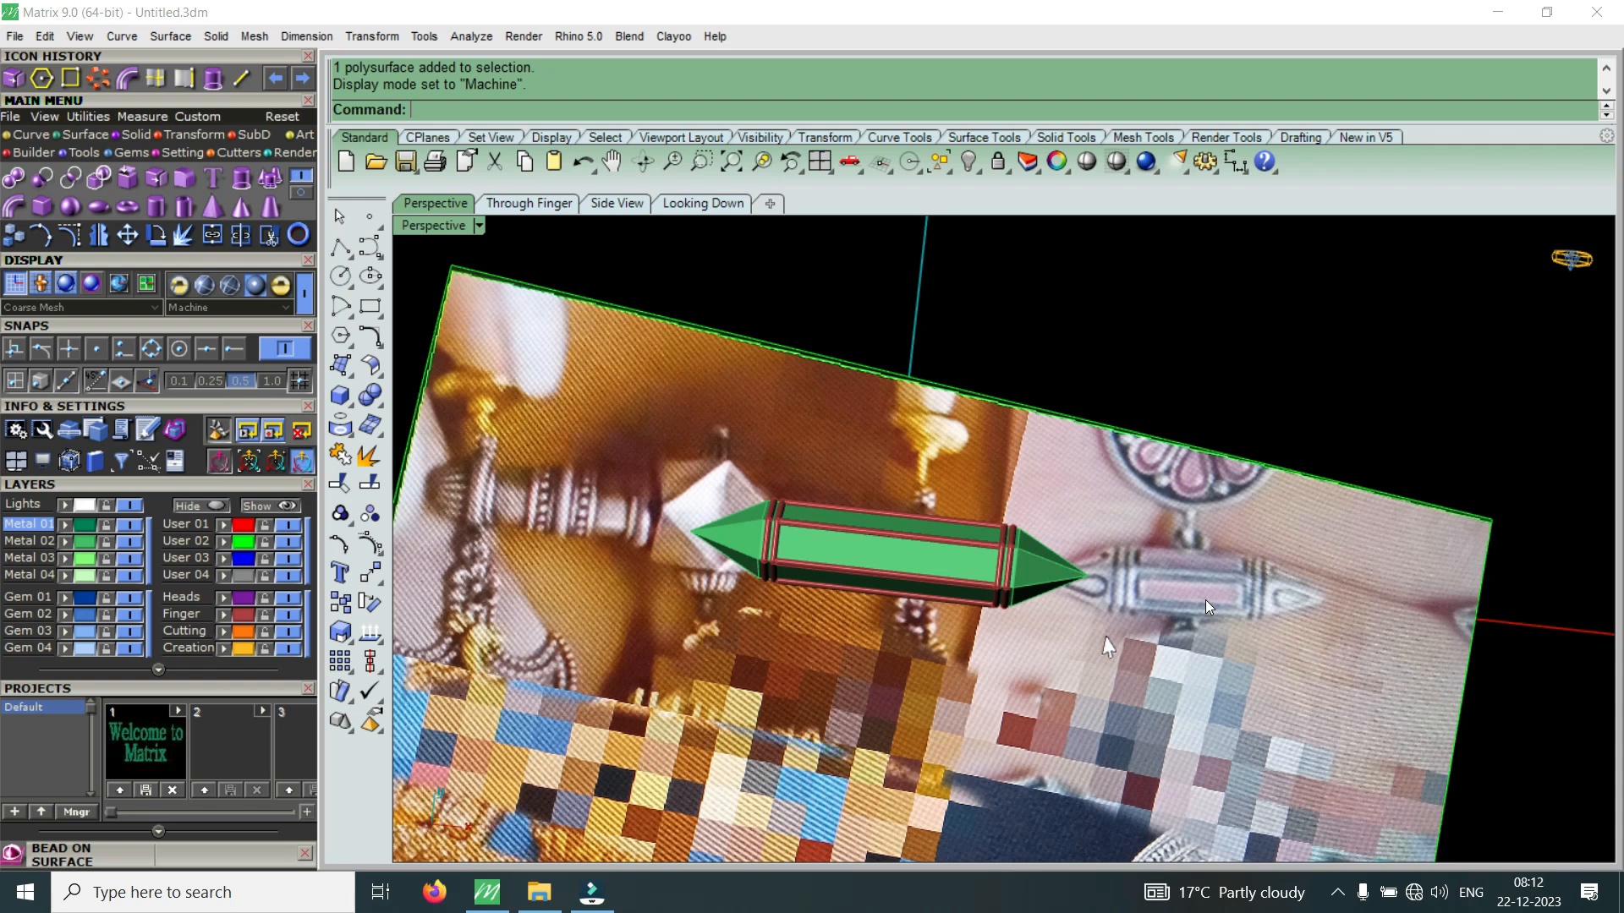
scroll(1206, 601, down, 4)
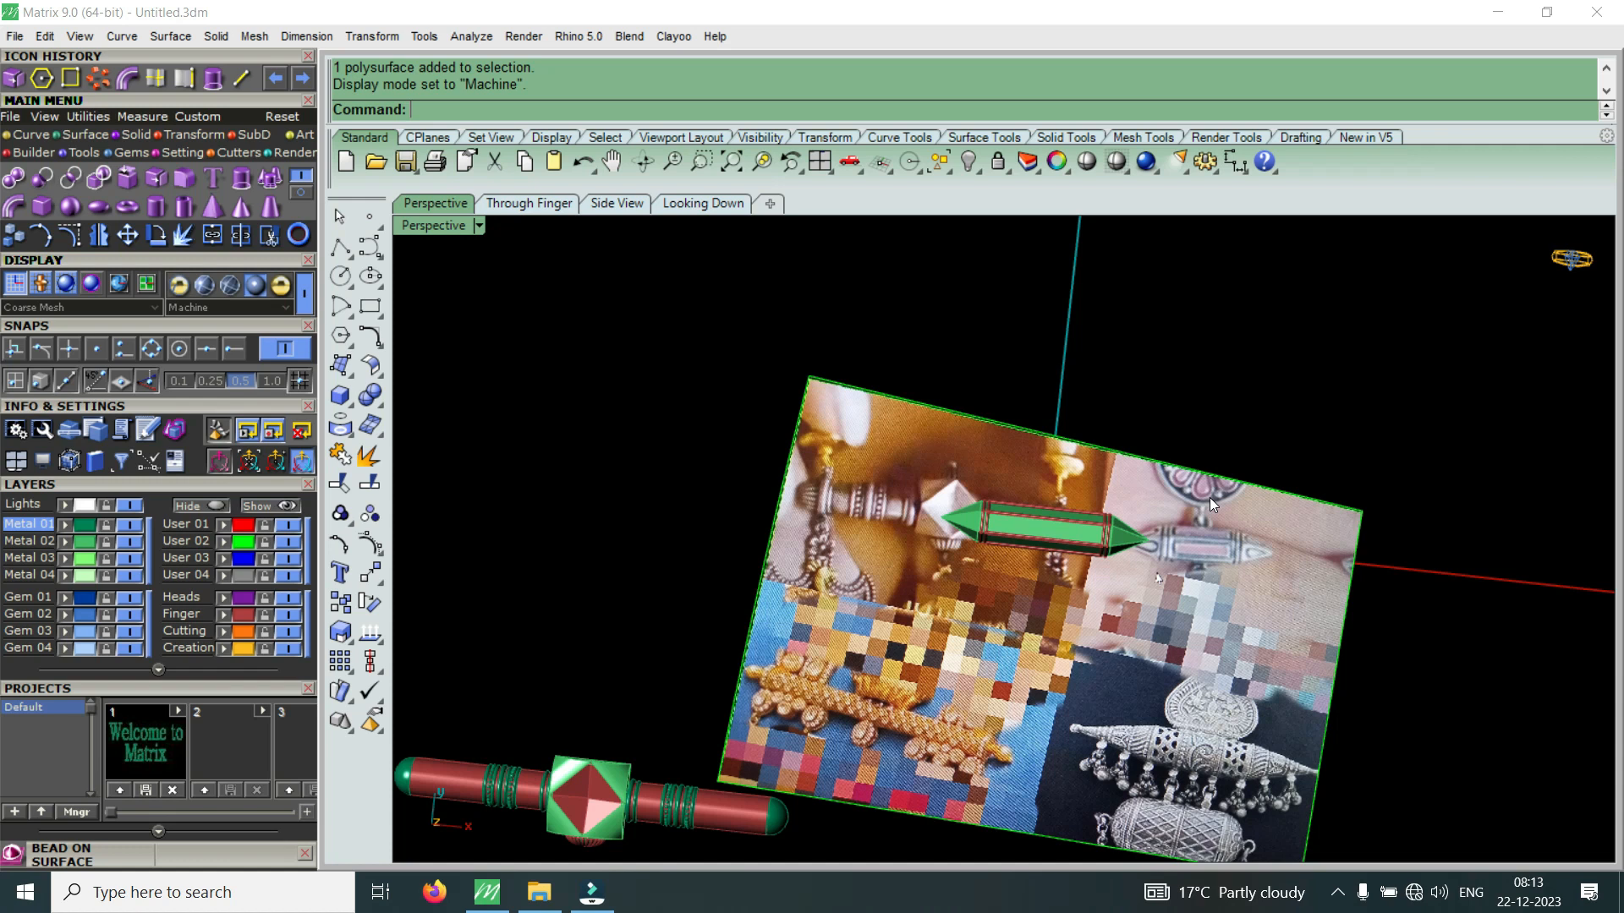
scroll(1011, 572, up, 2)
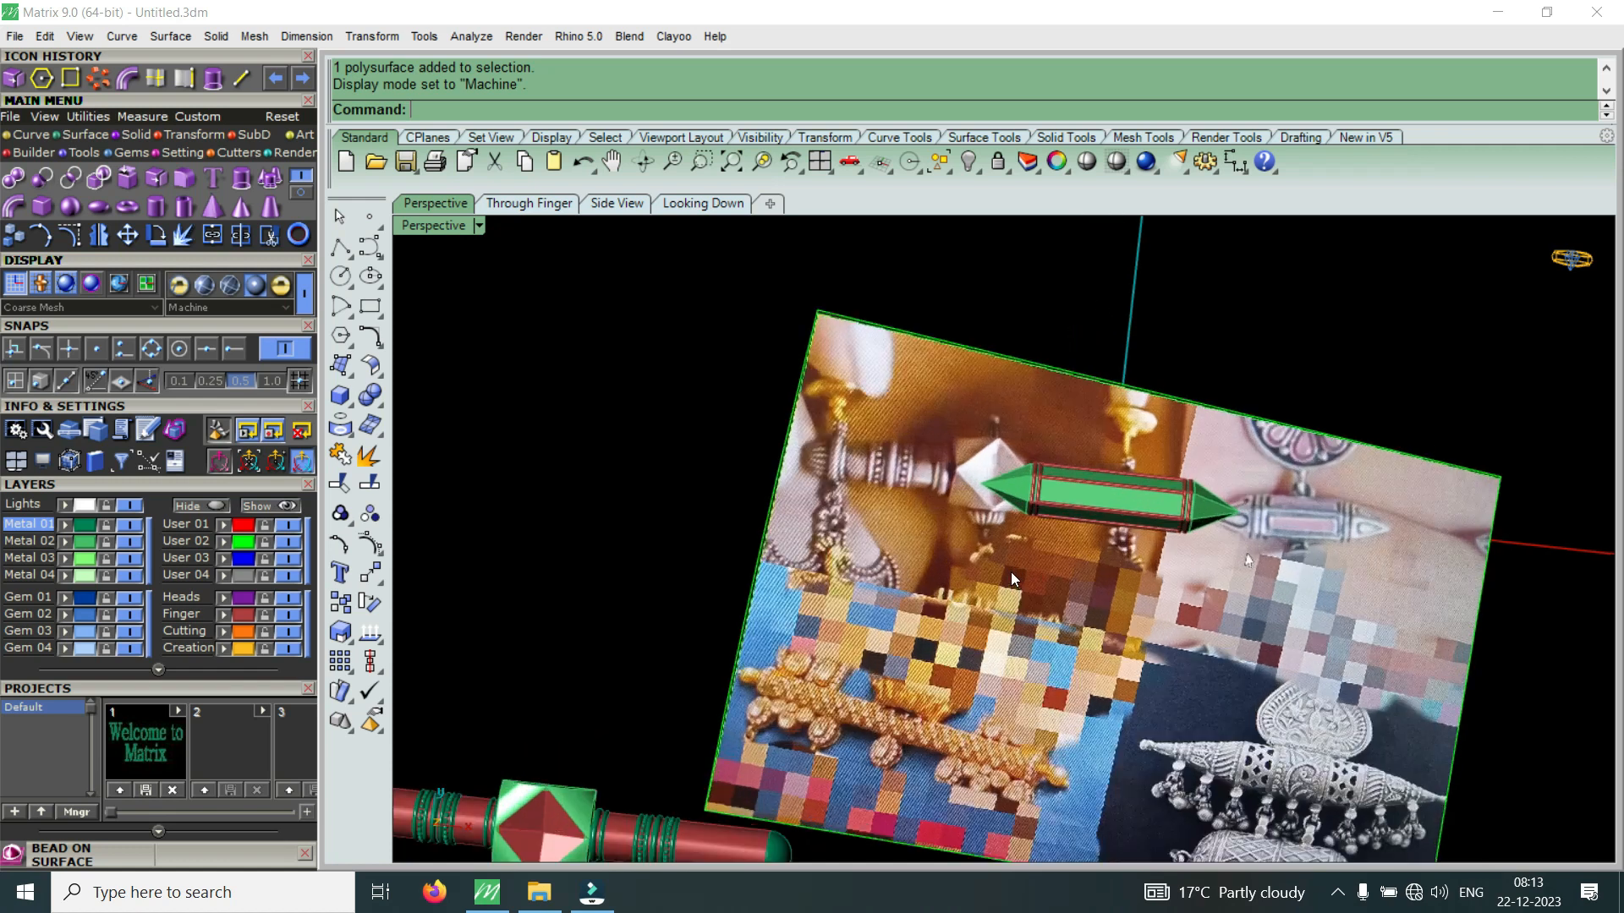
Move the reference photo away from behind the double-pointed bar, to its positive X side
scroll(1003, 600, down, 2)
click(1062, 582)
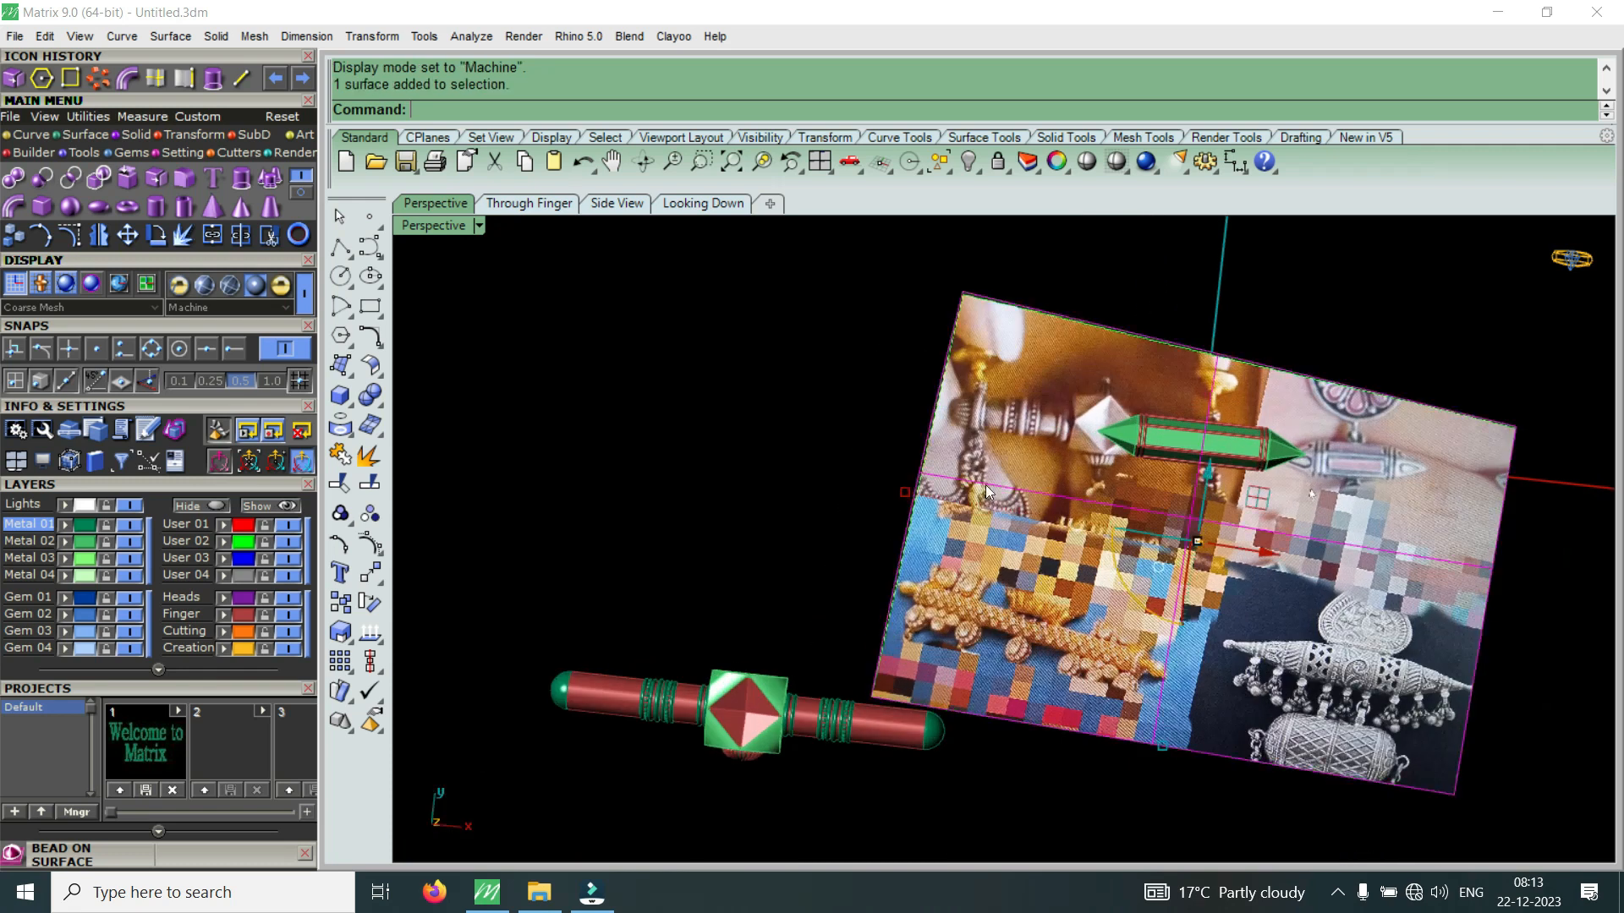
scroll(1062, 582, down, 3)
drag(1076, 437, 1100, 528)
drag(1136, 595, 1437, 578)
Move the whole round bar with the faceted centre up along Y and along X toward the double-pointed bar
drag(699, 504, 986, 679)
drag(876, 548, 913, 423)
scroll(901, 474, up, 8)
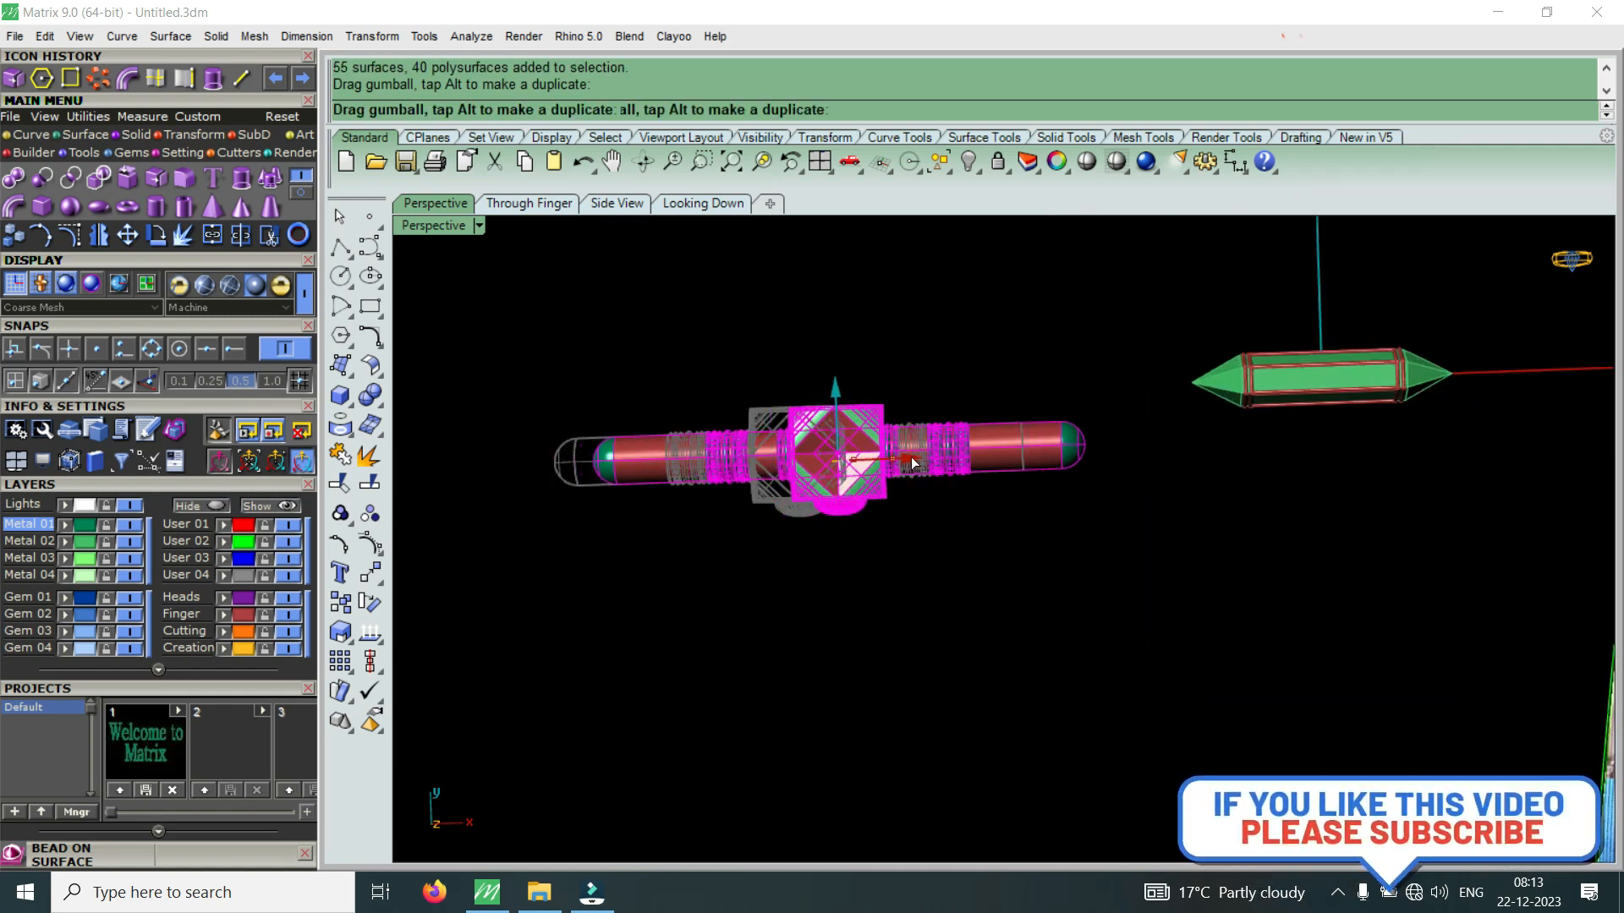
Move the reference photo up along Y and closer along X so it lines up beside the two bars
scroll(911, 457, down, 6)
click(1282, 562)
drag(1344, 520, 1316, 377)
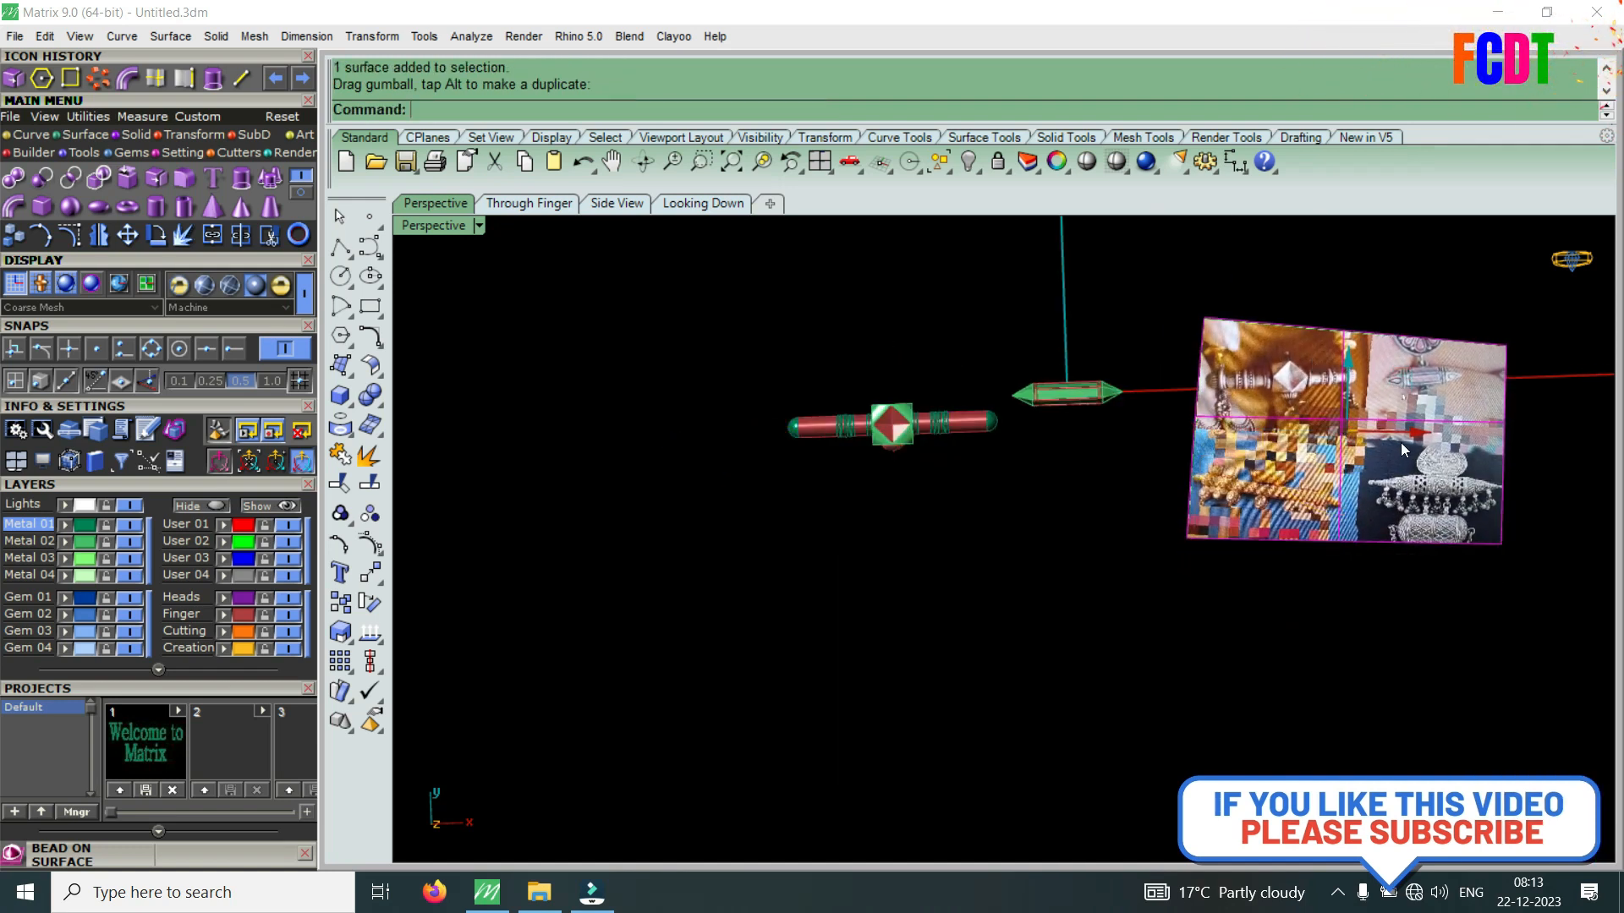
drag(1400, 443, 1358, 441)
Examine the two modelled bars side by side with the reference photo in the perspective view
scroll(1265, 368, up, 5)
scroll(1120, 531, down, 3)
scroll(1073, 506, up, 2)
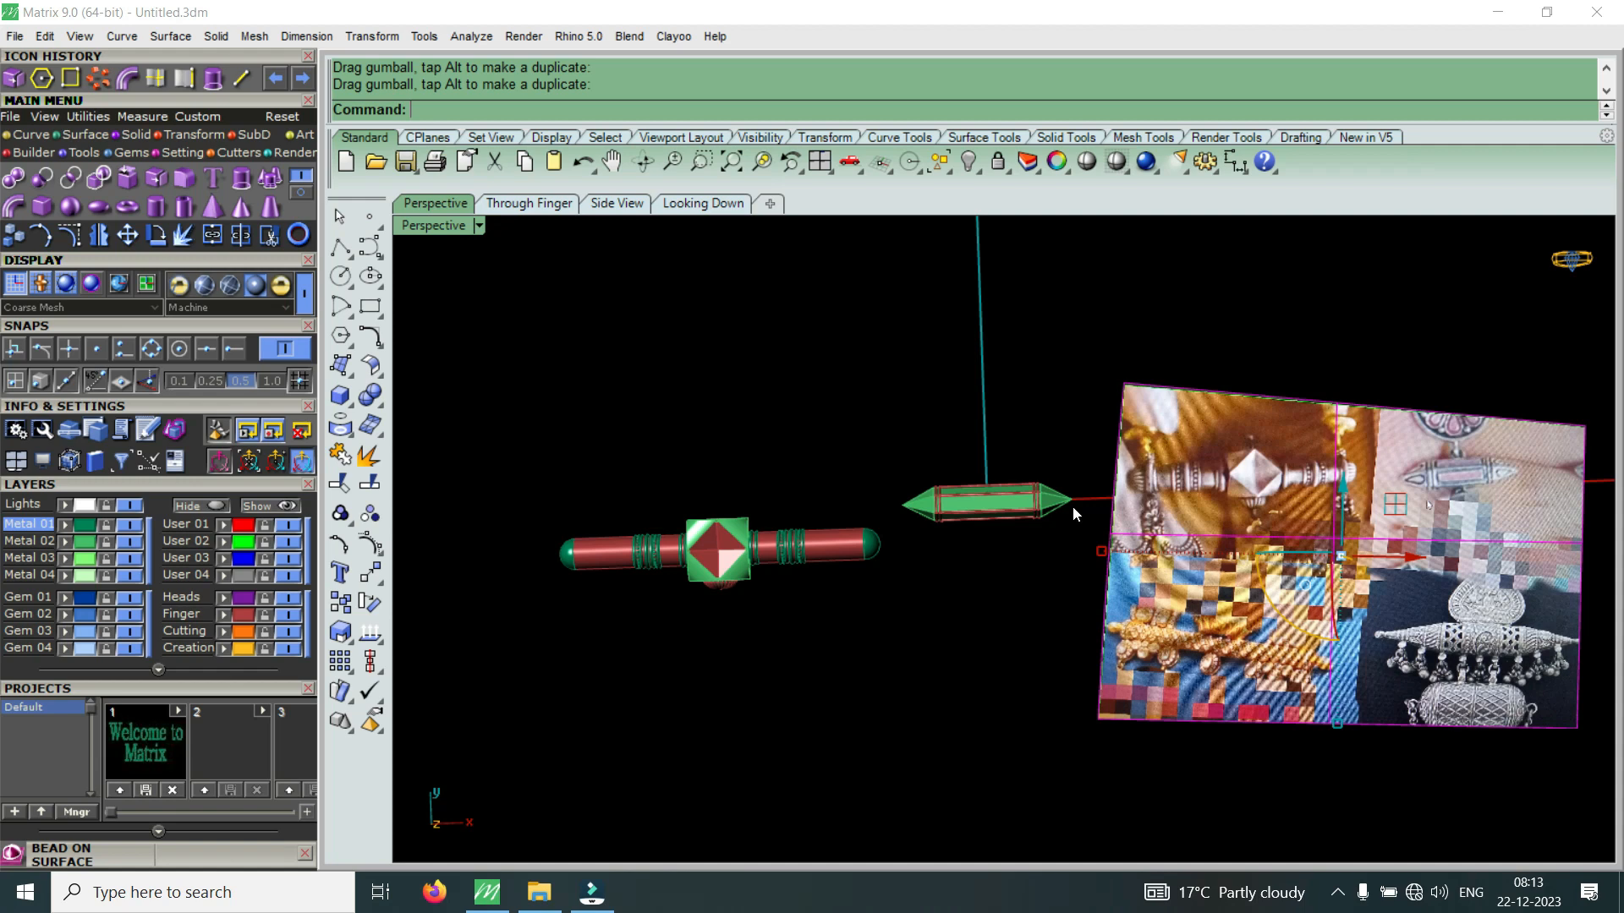
scroll(900, 530, down, 3)
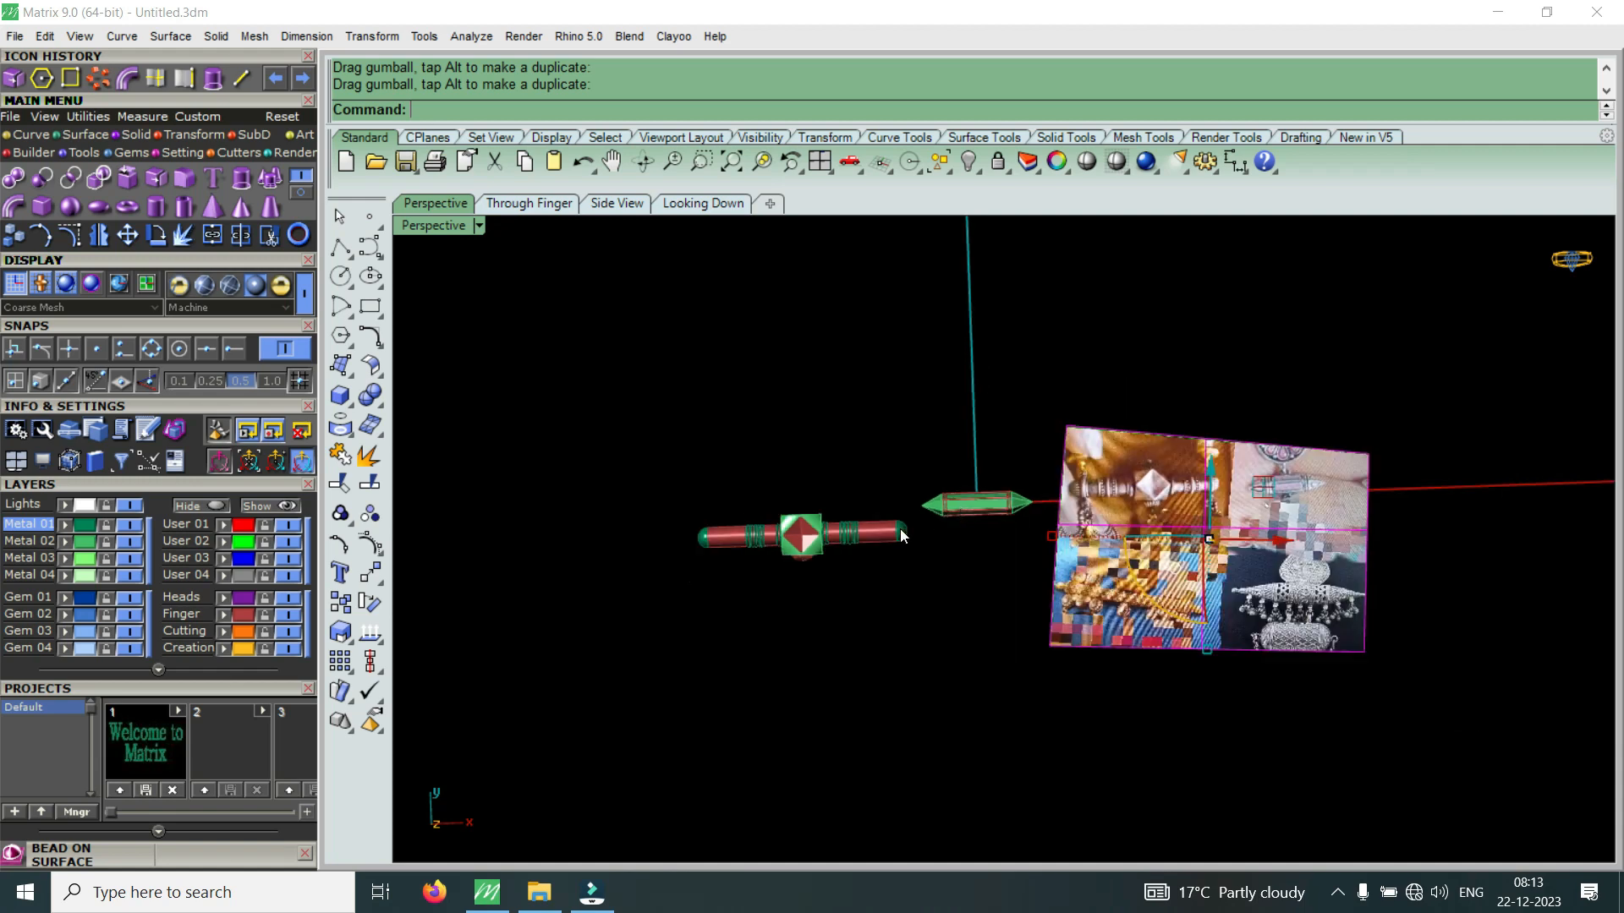
scroll(830, 636, up, 5)
right_drag(831, 636, 754, 573)
scroll(906, 399, down, 4)
scroll(754, 573, down, 7)
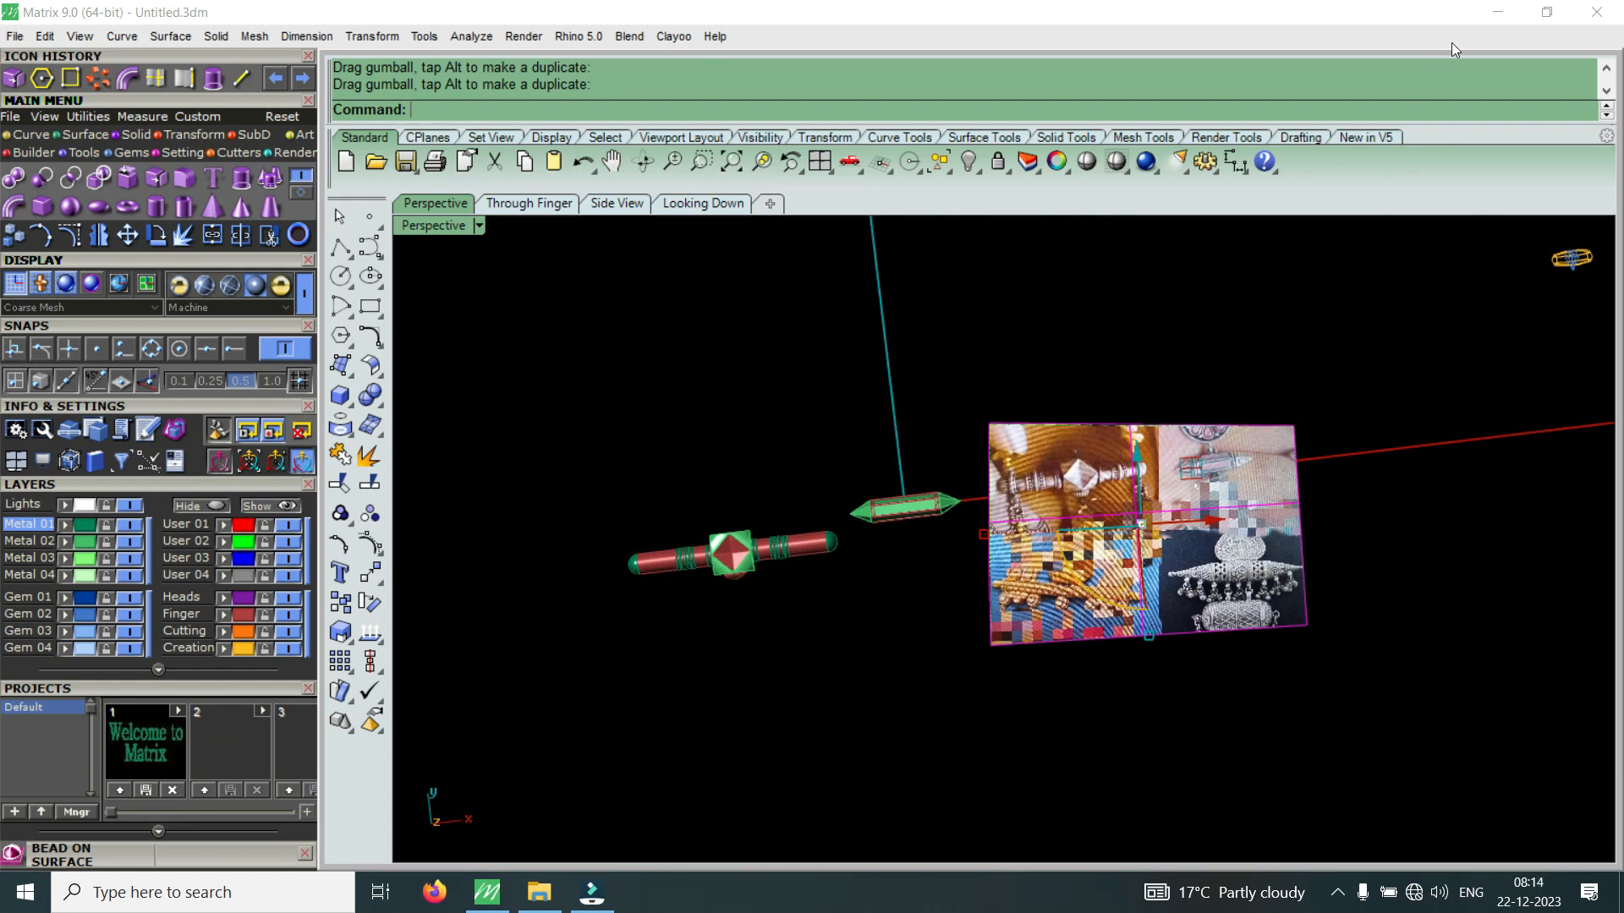